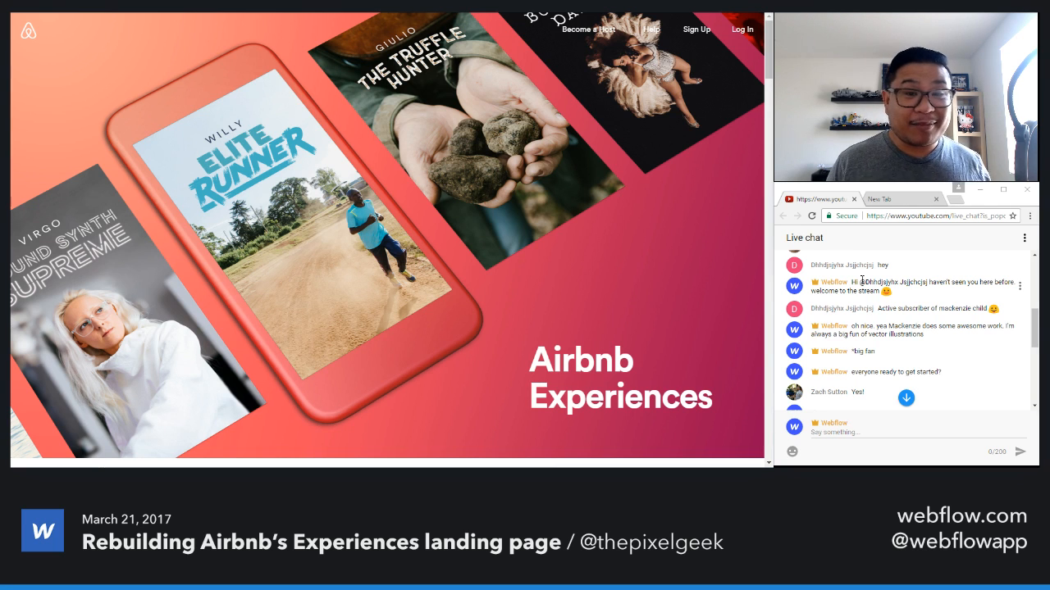
- Read through the viewers' messages in the live chat down to the most recent ones
{"action": "scroll", "coordinate": [861, 282], "scroll_direction": "down", "scroll_amount": 3}
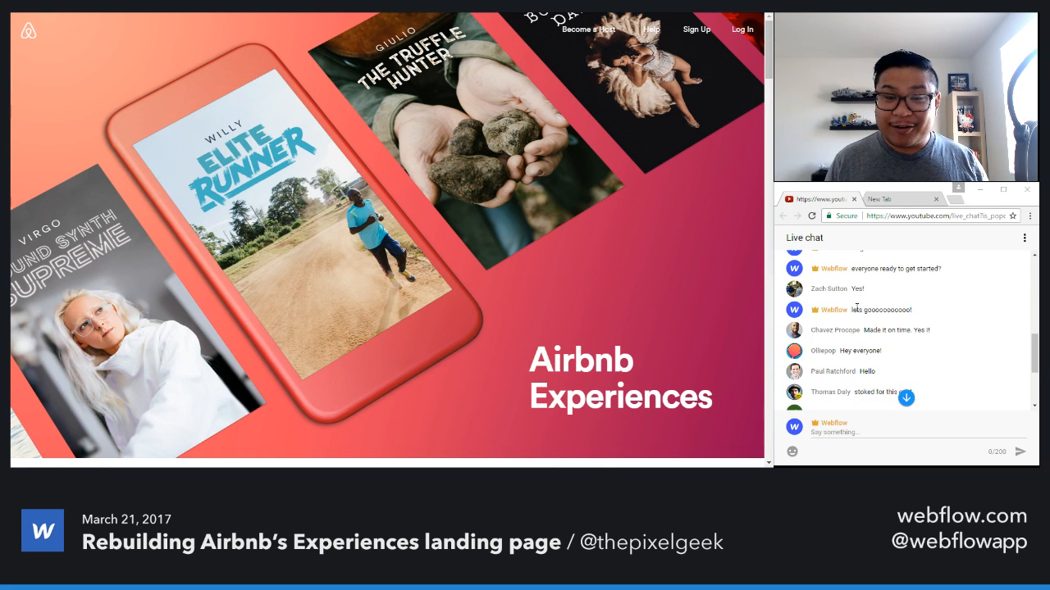
{"action": "scroll", "coordinate": [855, 307], "scroll_direction": "down", "scroll_amount": 2}
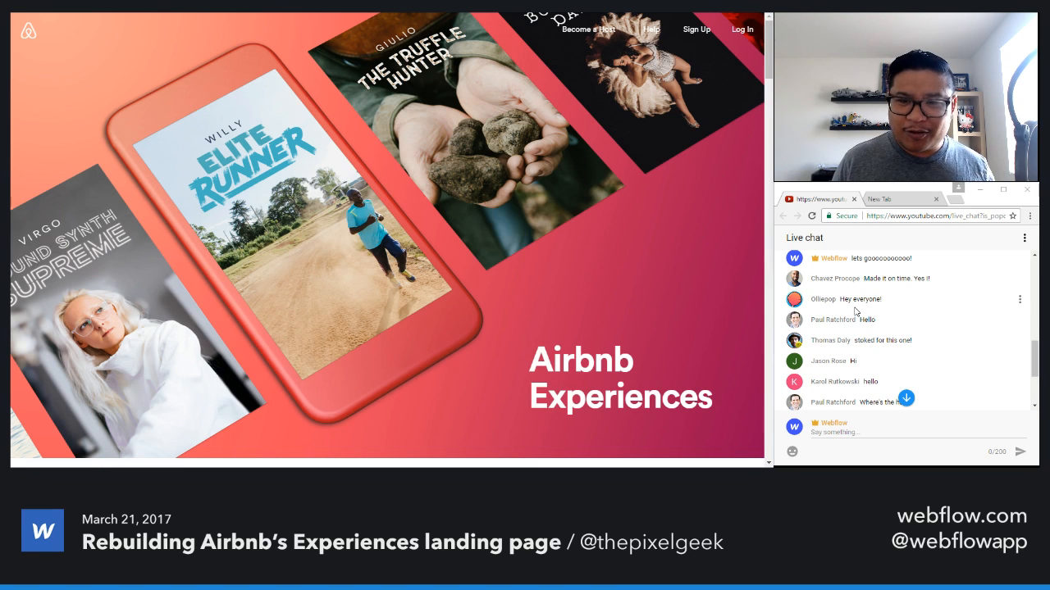
{"action": "scroll", "coordinate": [855, 310], "scroll_direction": "down", "scroll_amount": 2}
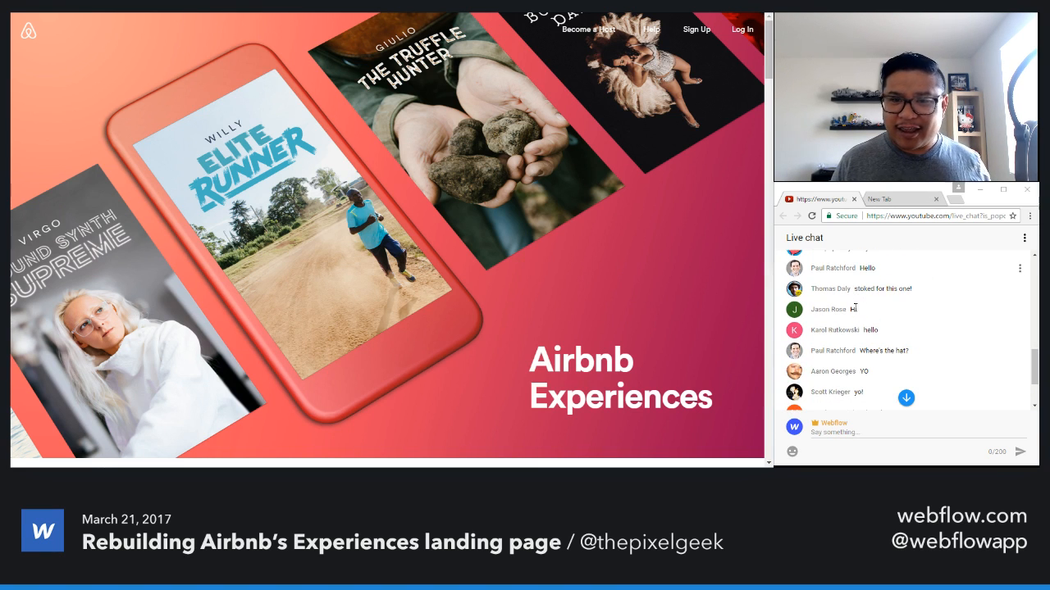
{"action": "scroll", "coordinate": [855, 307], "scroll_direction": "down", "scroll_amount": 2}
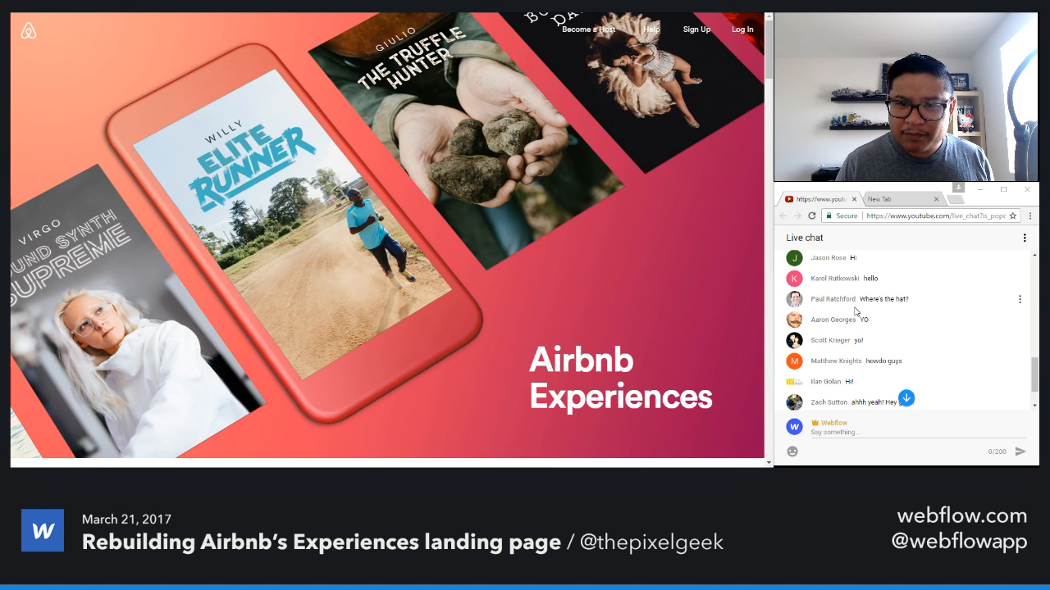
{"action": "scroll", "coordinate": [855, 310], "scroll_direction": "down", "scroll_amount": 2}
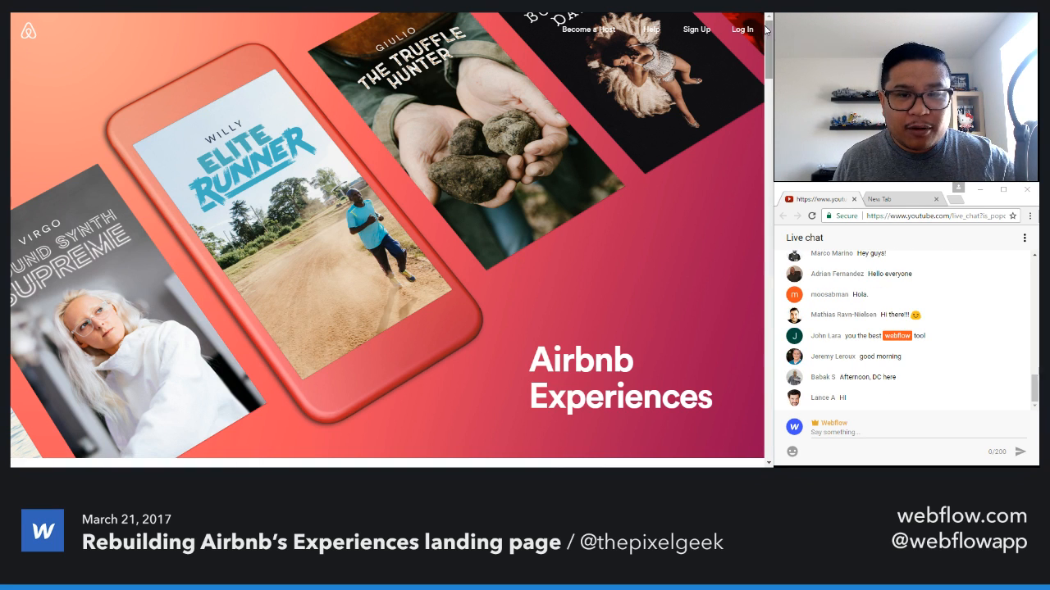
- Examine the landing page's hero section with its tilted phone artwork and the "Airbnb Experiences" heading
{"action": "scroll", "coordinate": [384, 177], "scroll_direction": "down", "scroll_amount": 1}
{"action": "scroll", "coordinate": [383, 177], "scroll_direction": "up", "scroll_amount": 1}
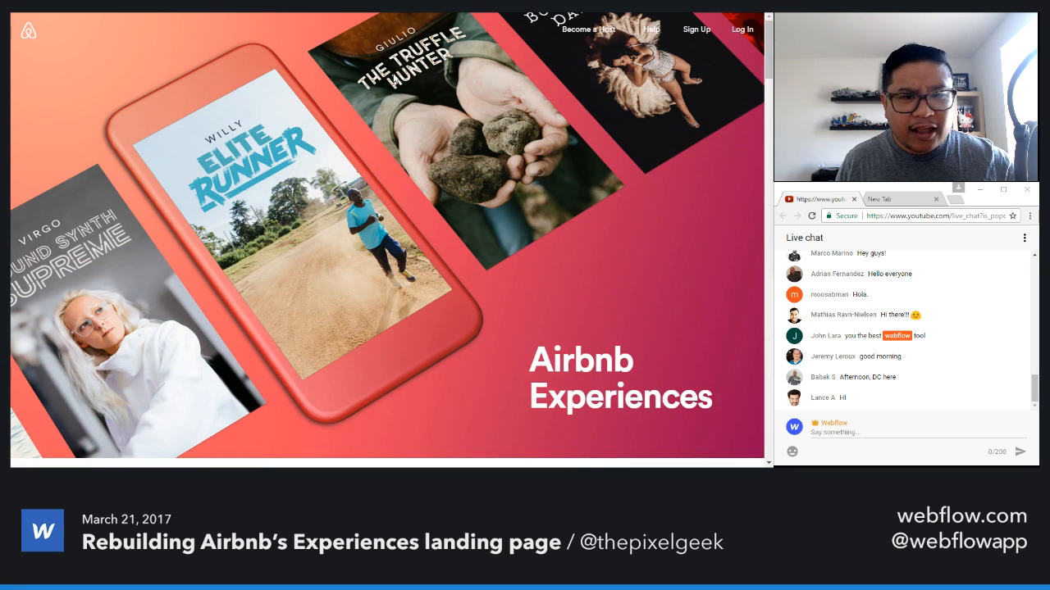
{"action": "scroll", "coordinate": [659, 117], "scroll_direction": "down", "scroll_amount": 2}
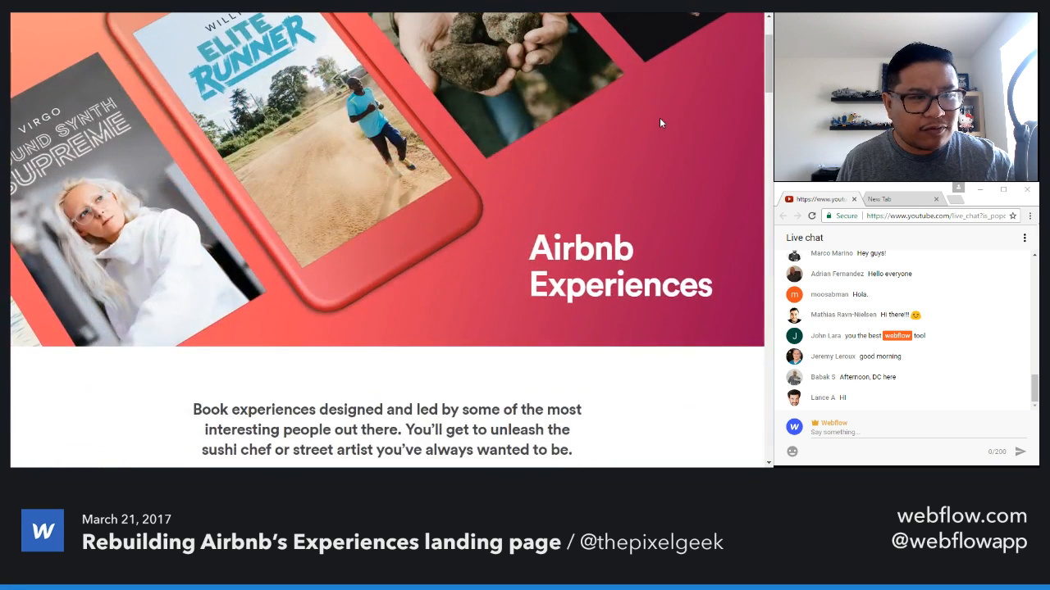
{"action": "scroll", "coordinate": [659, 117], "scroll_direction": "up", "scroll_amount": 2}
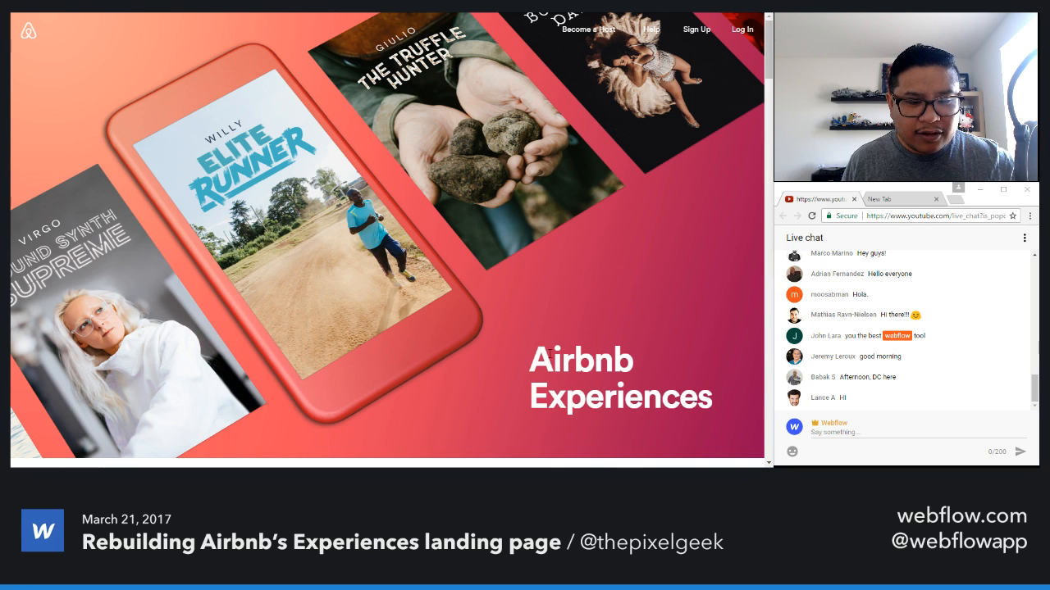
{"action": "left_click_drag", "start_coordinate": [546, 362], "coordinate": [700, 405]}
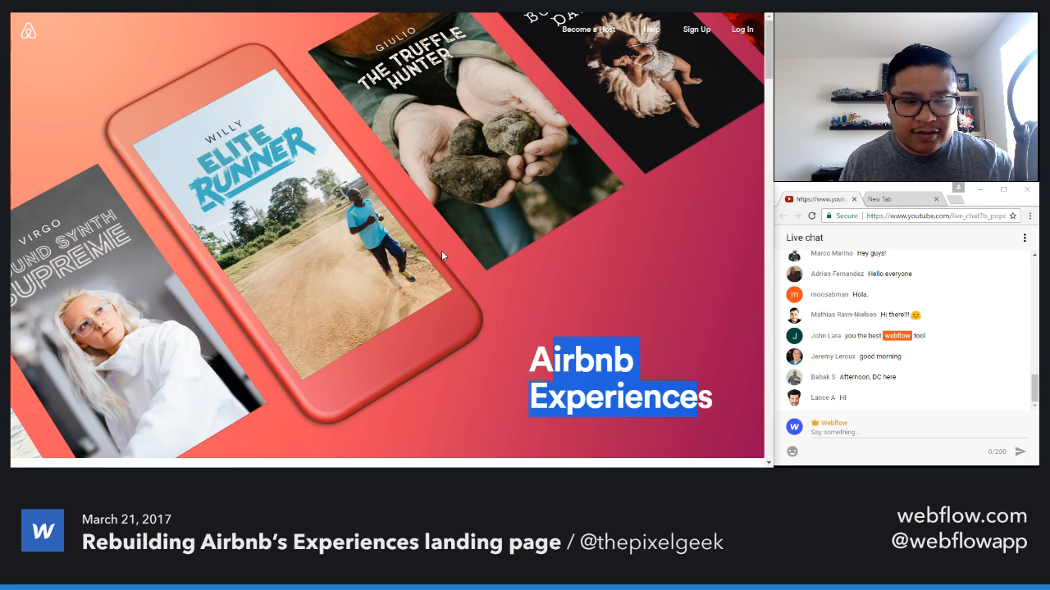
{"action": "left_click", "coordinate": [606, 350]}
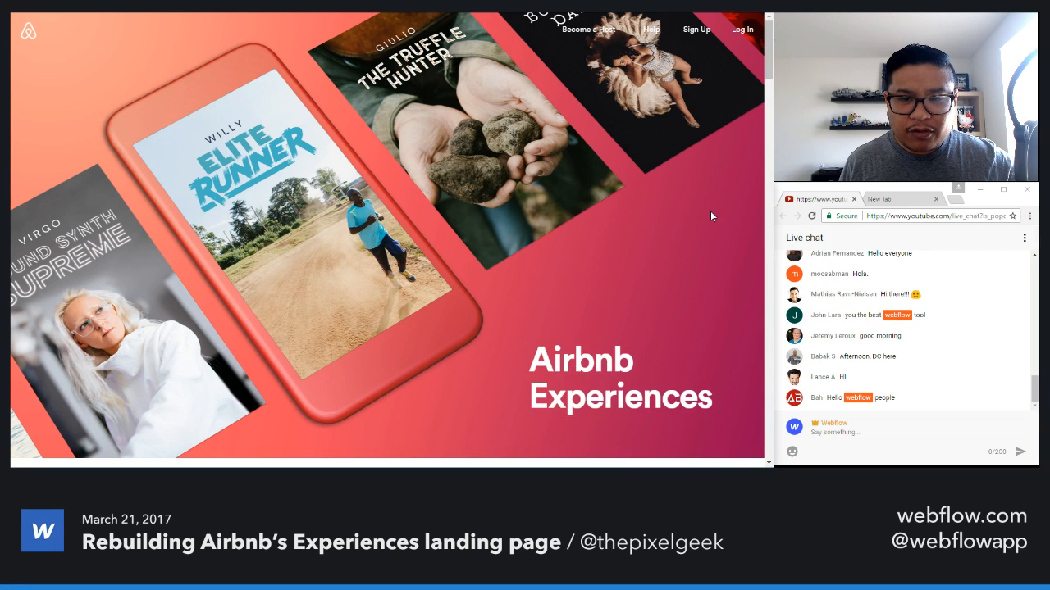
- Open the video beneath the introductory paragraph to see its lightbox player and close it again
{"action": "left_click_drag", "start_coordinate": [769, 54], "coordinate": [769, 103]}
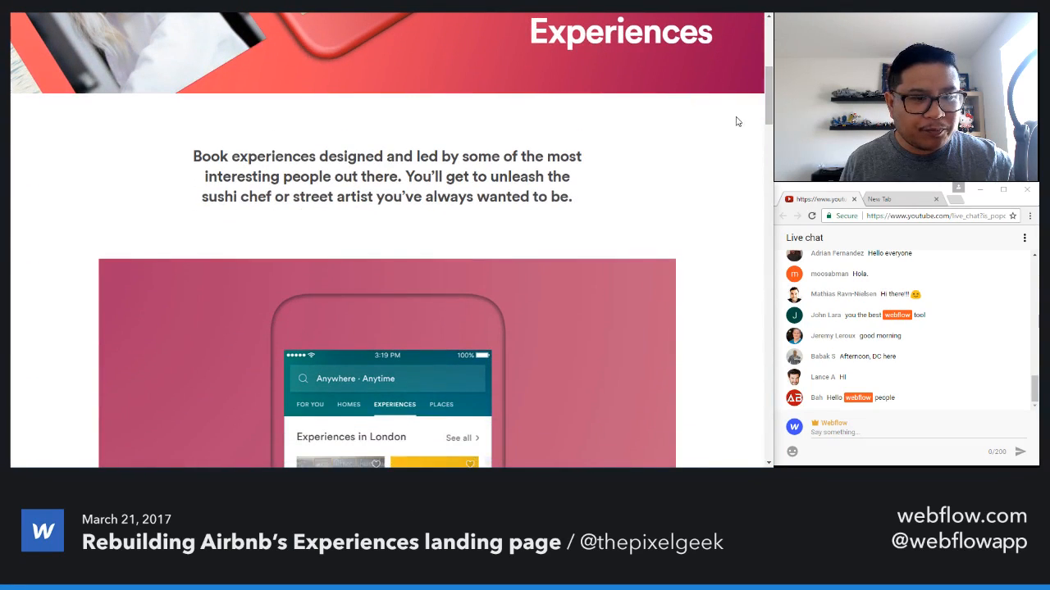
{"action": "scroll", "coordinate": [604, 251], "scroll_direction": "down", "scroll_amount": 3}
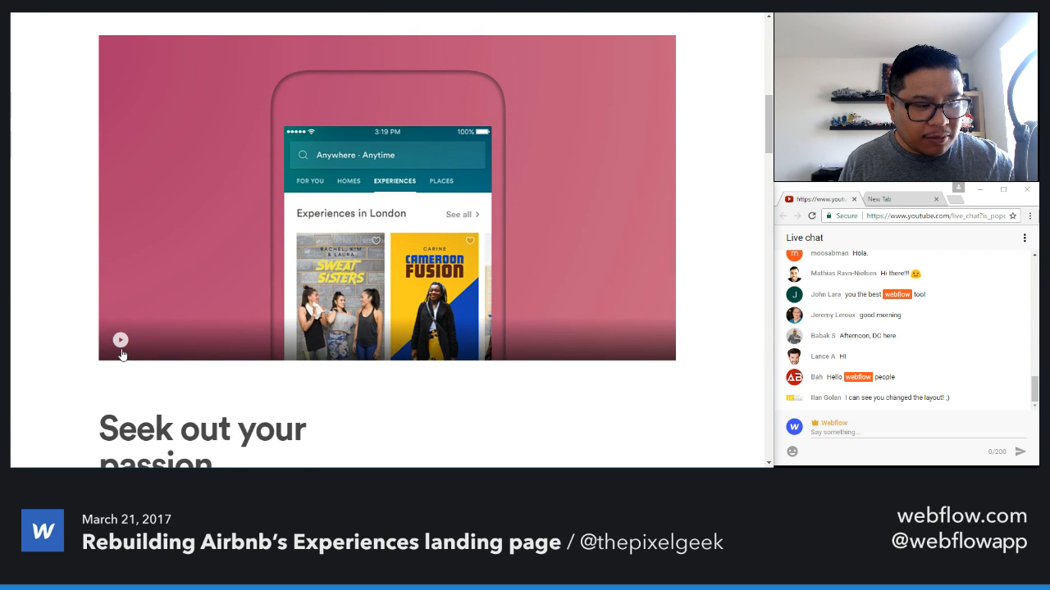
{"action": "left_click", "coordinate": [401, 166]}
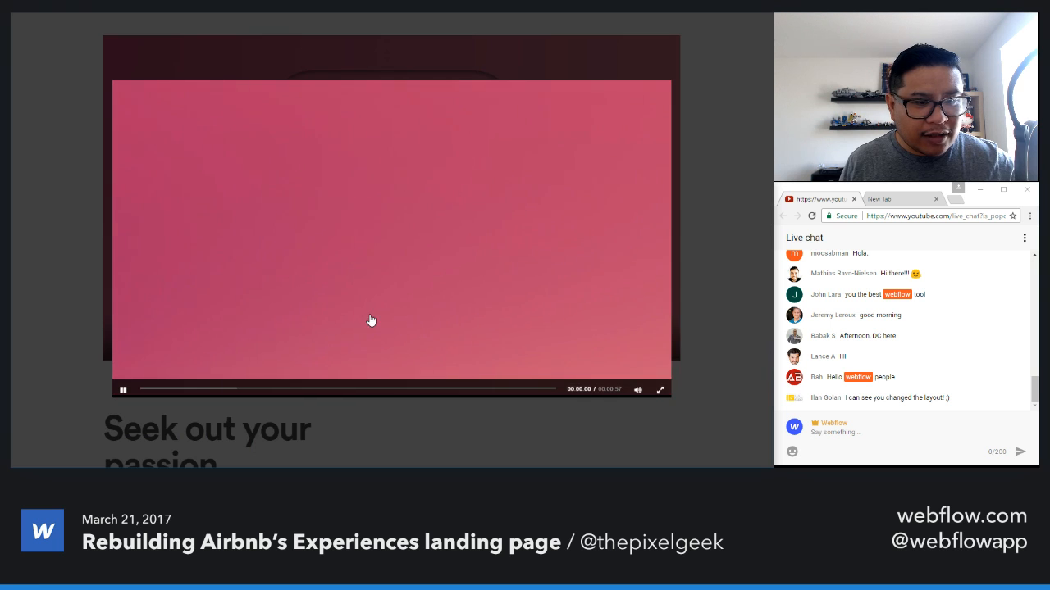
{"action": "left_click", "coordinate": [720, 192]}
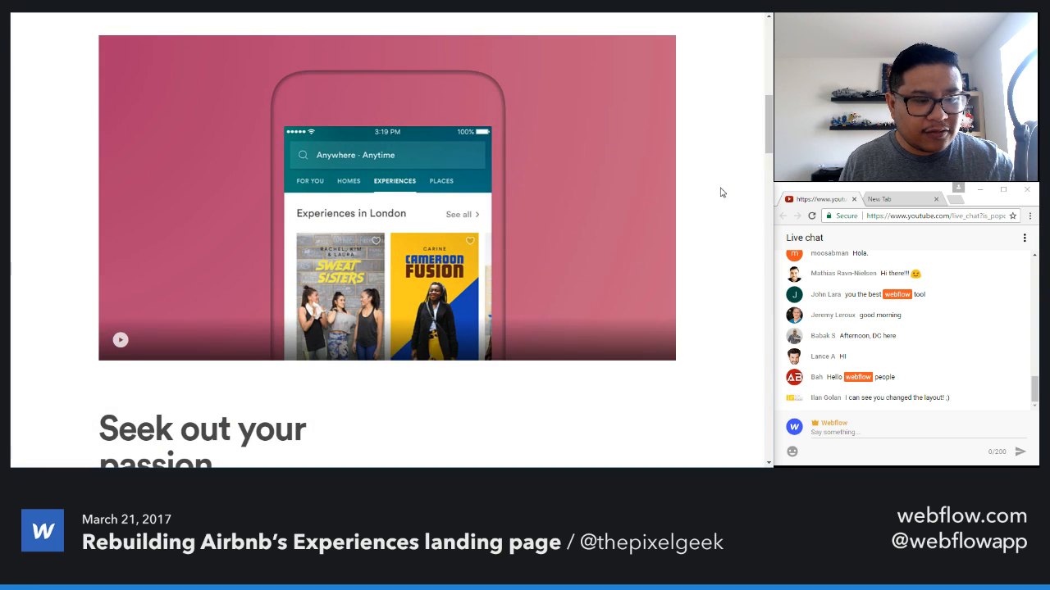
- Switch through the Nature, Social Impact, Entertainment, Food and Arts categories under "Seek out your passion" and return to Sports
{"action": "scroll", "coordinate": [714, 211], "scroll_direction": "down", "scroll_amount": 1}
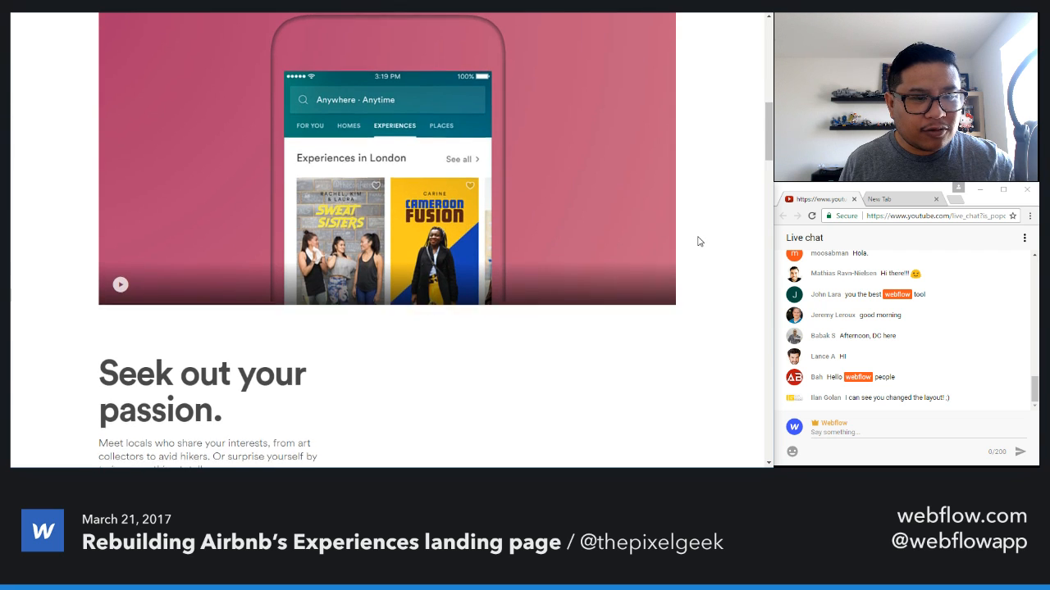
{"action": "scroll", "coordinate": [719, 244], "scroll_direction": "down", "scroll_amount": 3}
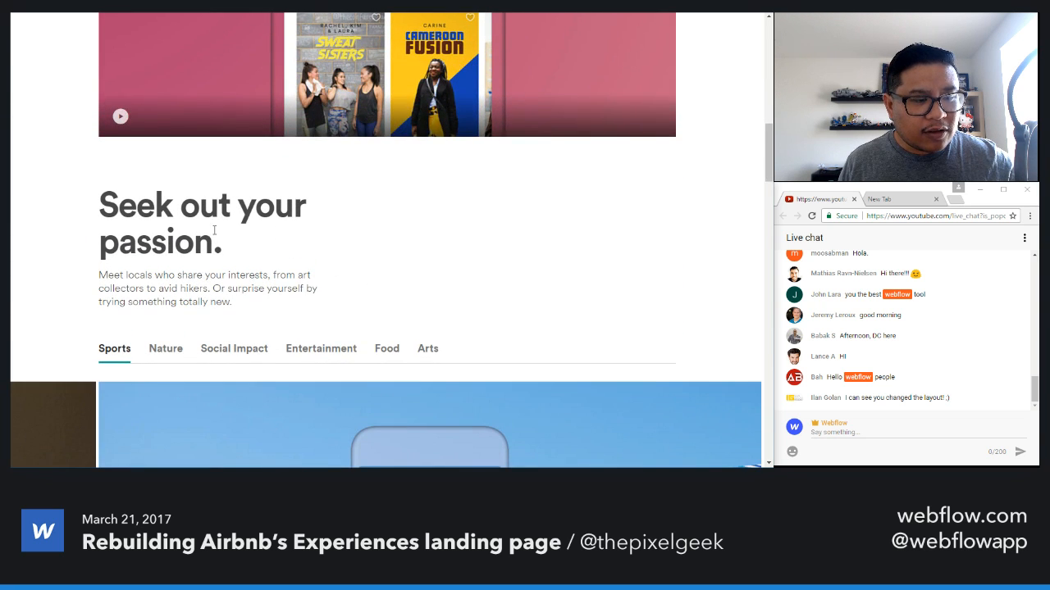
{"action": "scroll", "coordinate": [215, 238], "scroll_direction": "down", "scroll_amount": 4}
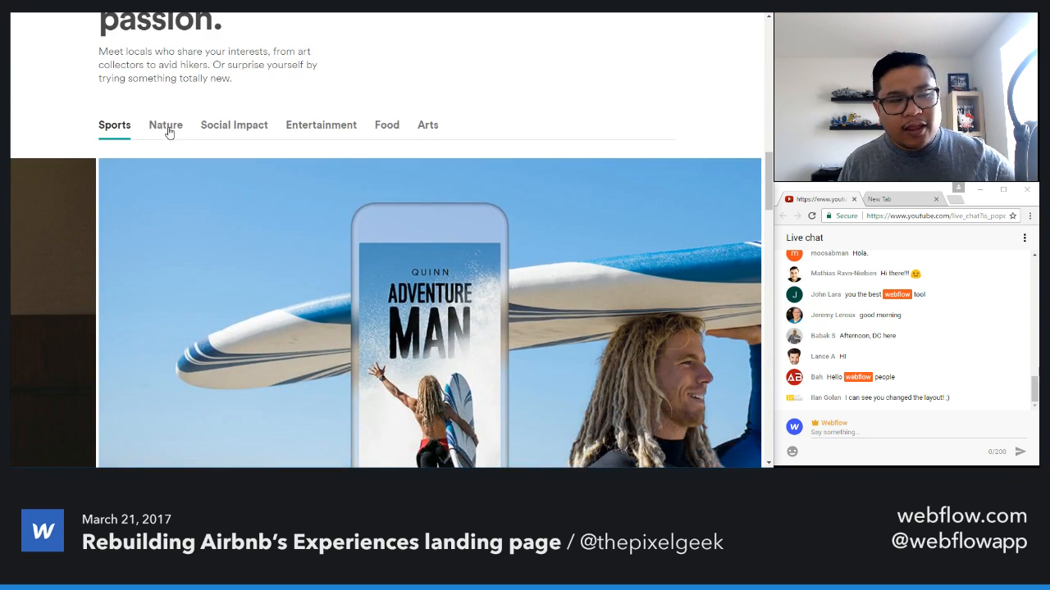
{"action": "left_click", "coordinate": [168, 131]}
{"action": "left_click", "coordinate": [222, 134]}
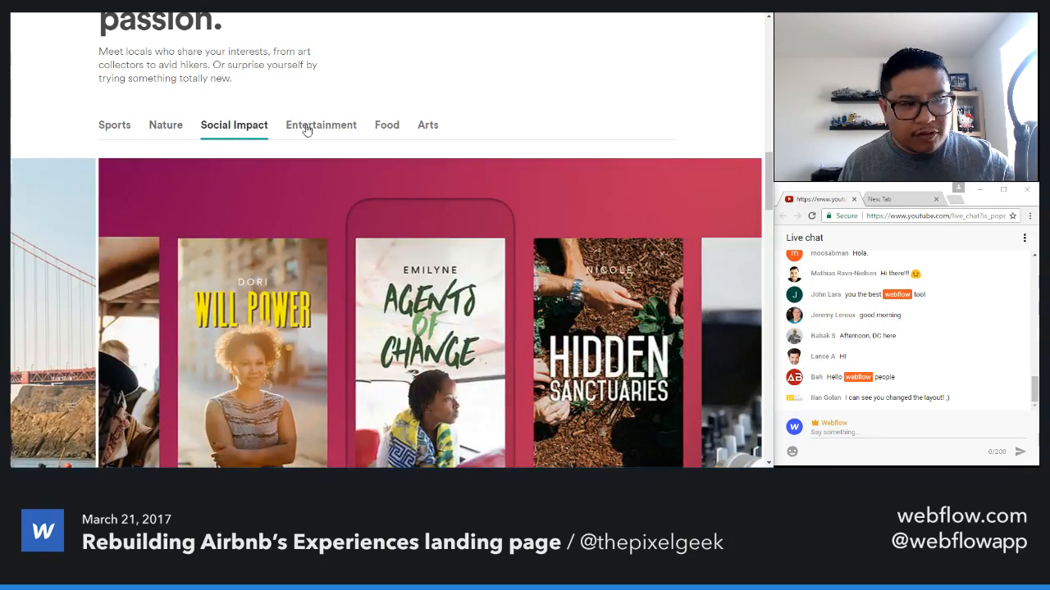
{"action": "left_click", "coordinate": [320, 128]}
{"action": "left_click", "coordinate": [384, 128]}
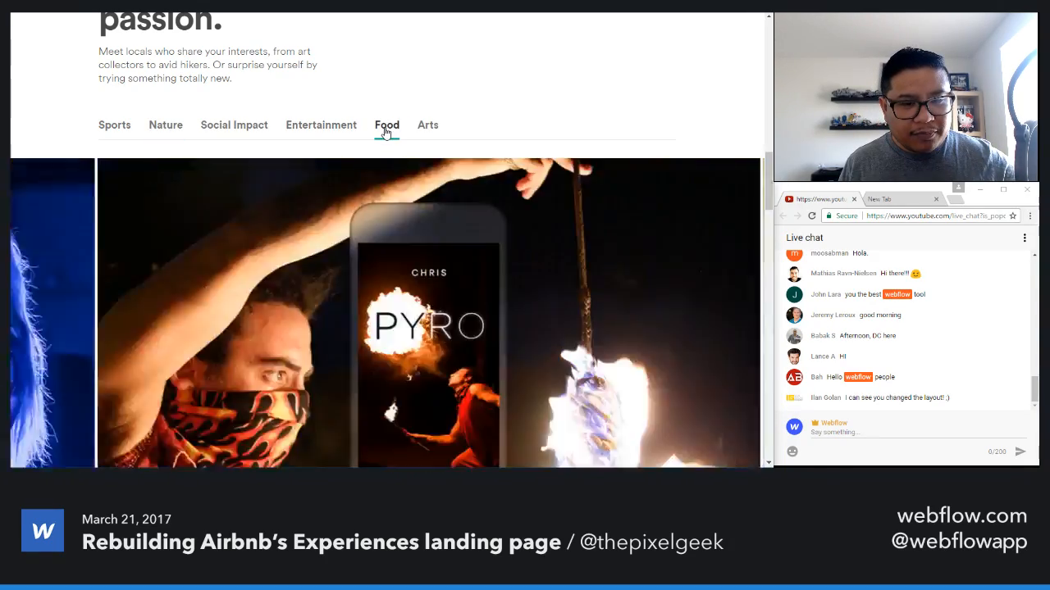
{"action": "left_click", "coordinate": [428, 129]}
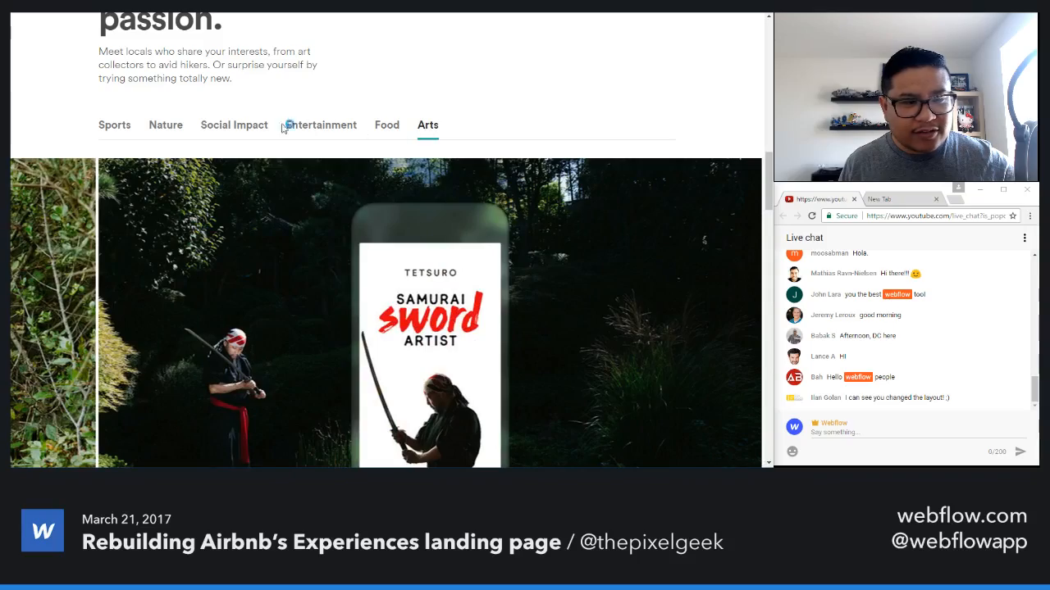
{"action": "left_click", "coordinate": [221, 129]}
{"action": "left_click", "coordinate": [311, 131]}
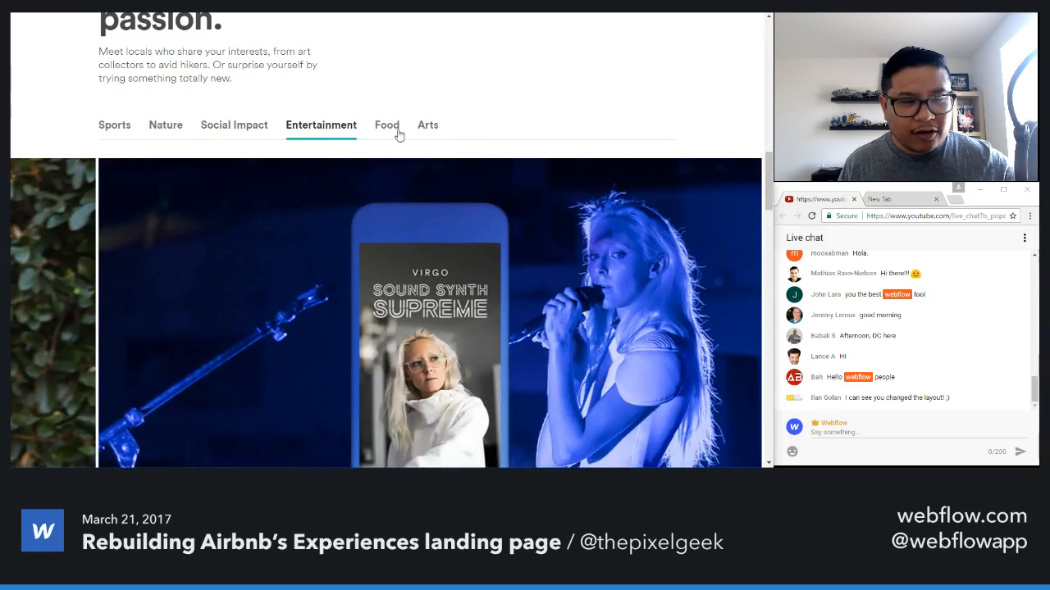
{"action": "left_click", "coordinate": [392, 134]}
{"action": "left_click", "coordinate": [422, 131]}
{"action": "left_click", "coordinate": [121, 127]}
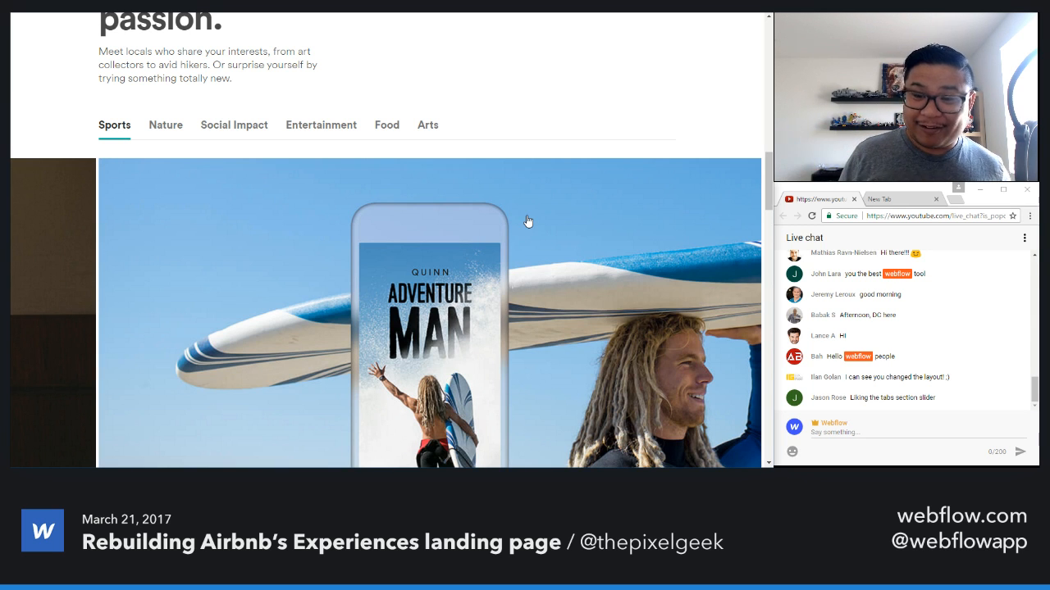
- Examine the rest of the Sports slide and the image grid in the "Connect with local experts" section
{"action": "scroll", "coordinate": [454, 140], "scroll_direction": "down", "scroll_amount": 3}
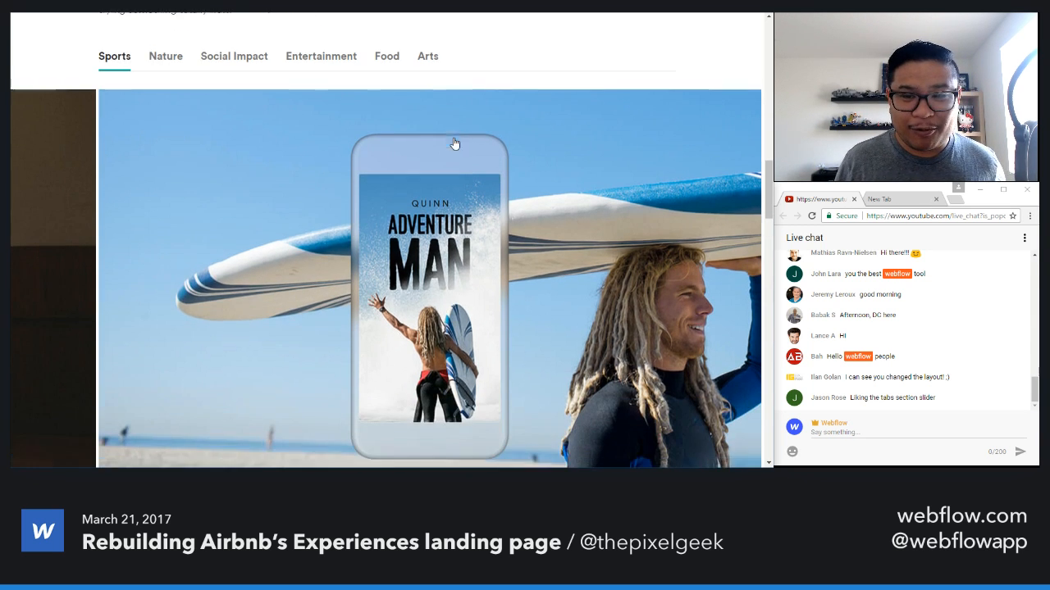
{"action": "scroll", "coordinate": [455, 143], "scroll_direction": "down", "scroll_amount": 9}
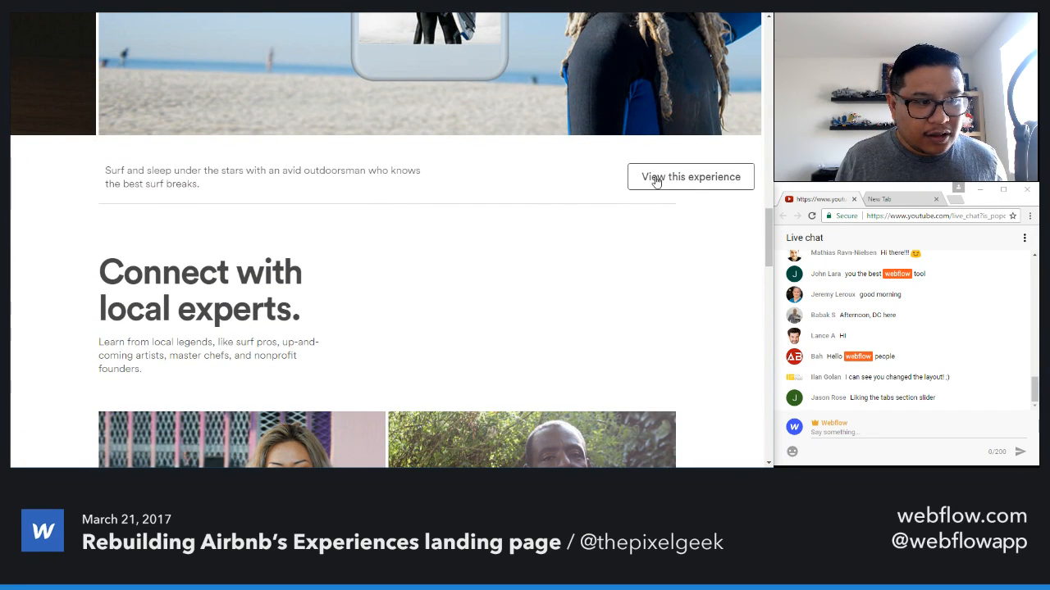
{"action": "scroll", "coordinate": [572, 180], "scroll_direction": "down", "scroll_amount": 2}
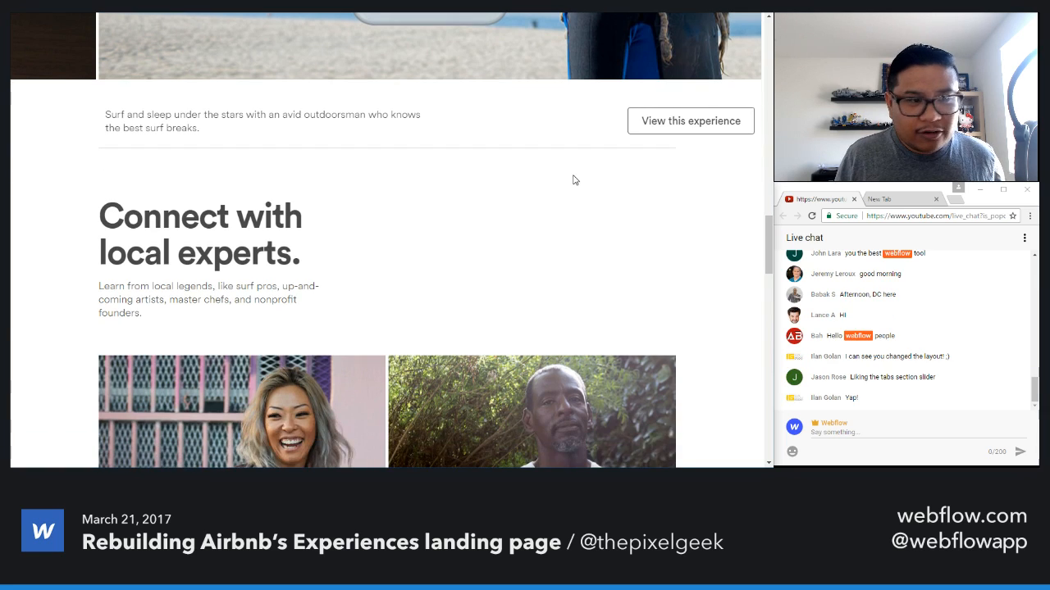
{"action": "scroll", "coordinate": [574, 179], "scroll_direction": "down", "scroll_amount": 2}
{"action": "scroll", "coordinate": [575, 180], "scroll_direction": "up", "scroll_amount": 2}
{"action": "scroll", "coordinate": [575, 180], "scroll_direction": "down", "scroll_amount": 2}
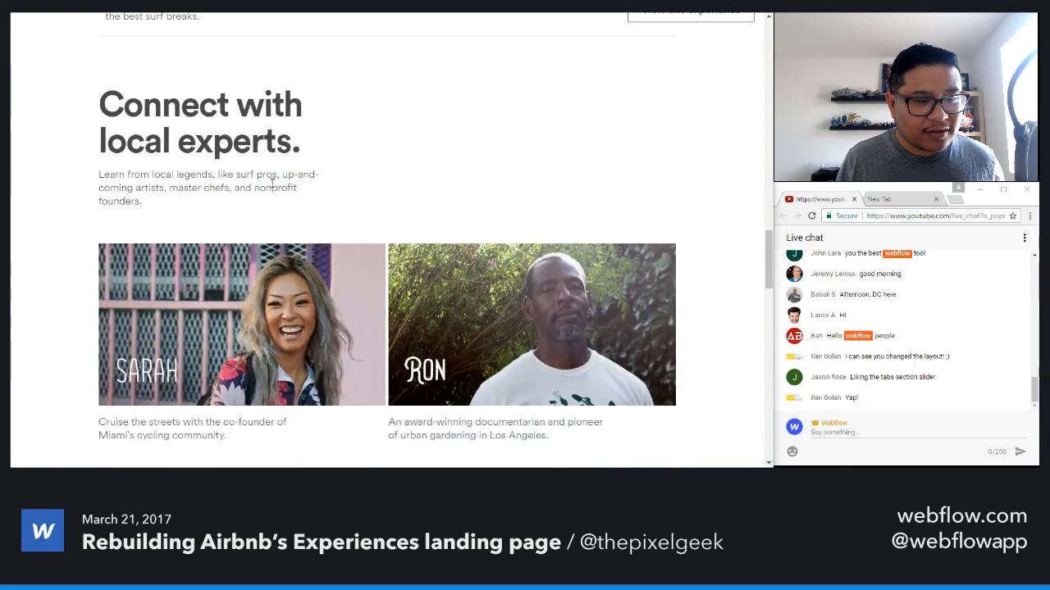
{"action": "scroll", "coordinate": [273, 184], "scroll_direction": "down", "scroll_amount": 3}
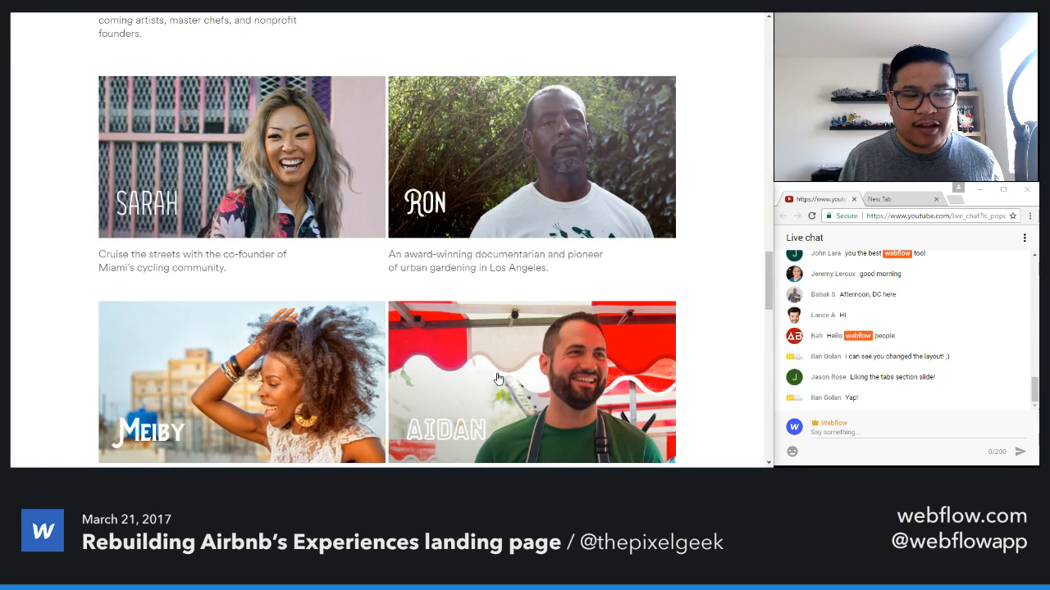
{"action": "scroll", "coordinate": [498, 378], "scroll_direction": "down", "scroll_amount": 3}
{"action": "scroll", "coordinate": [429, 356], "scroll_direction": "up", "scroll_amount": 3}
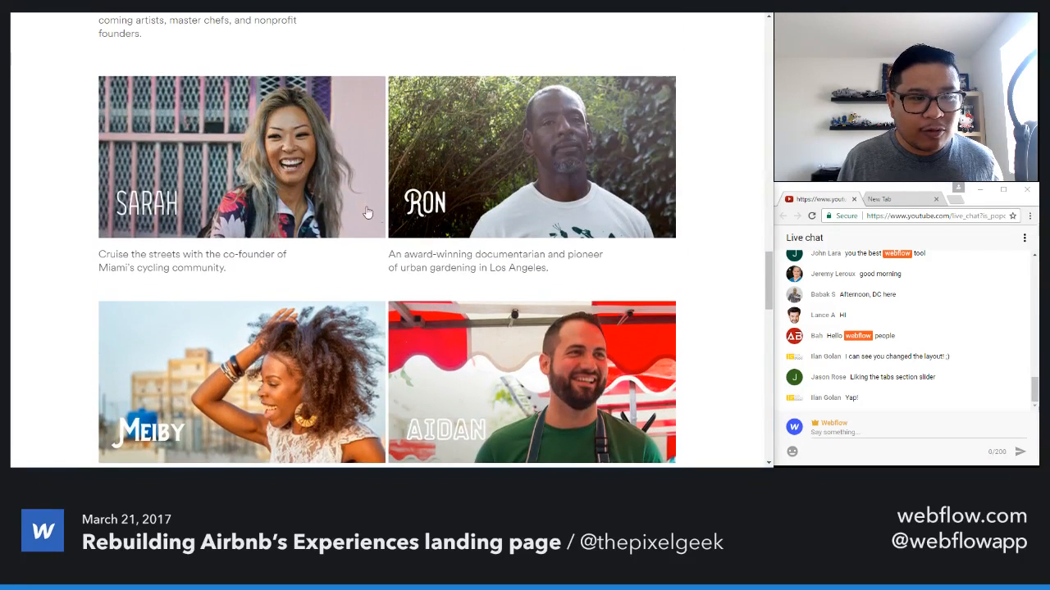
- Open the Miami cycling experience from the local experts grid and examine its itinerary, host, review and guest photo sections
{"action": "right_click", "coordinate": [263, 145]}
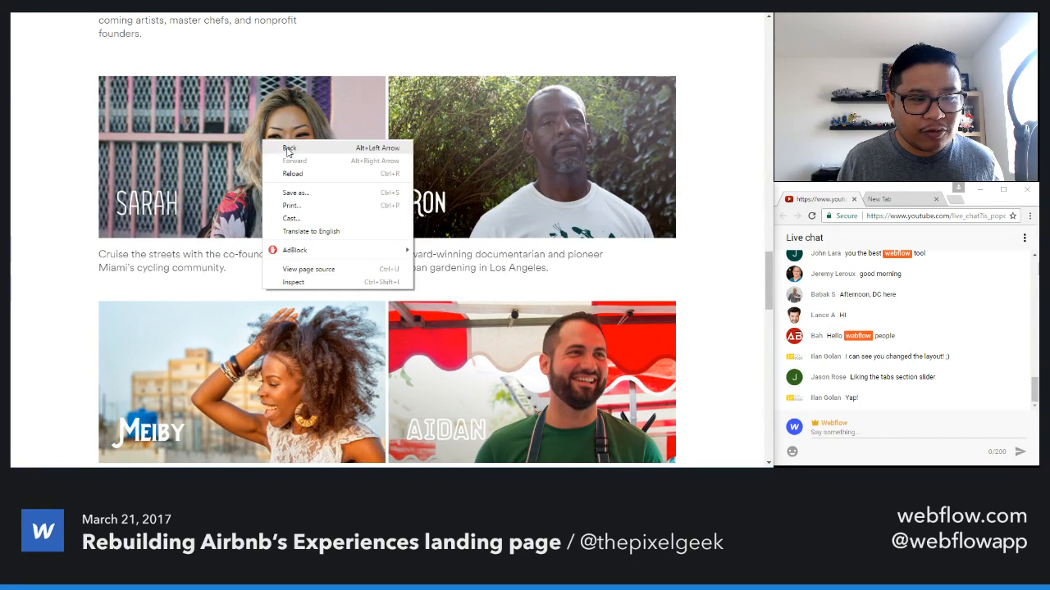
{"action": "left_click", "coordinate": [39, 150]}
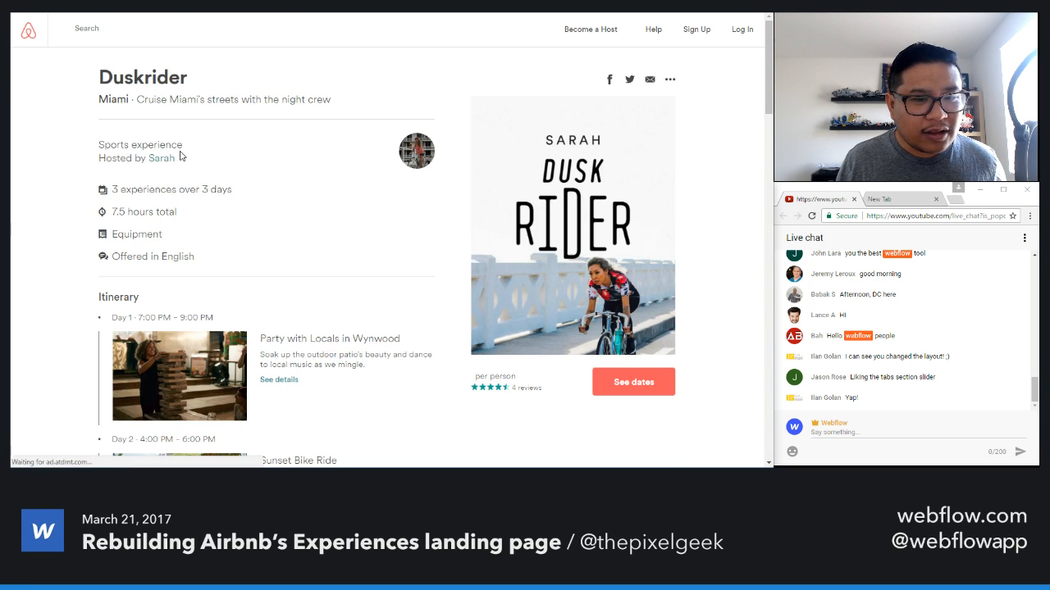
{"action": "scroll", "coordinate": [347, 229], "scroll_direction": "down", "scroll_amount": 2}
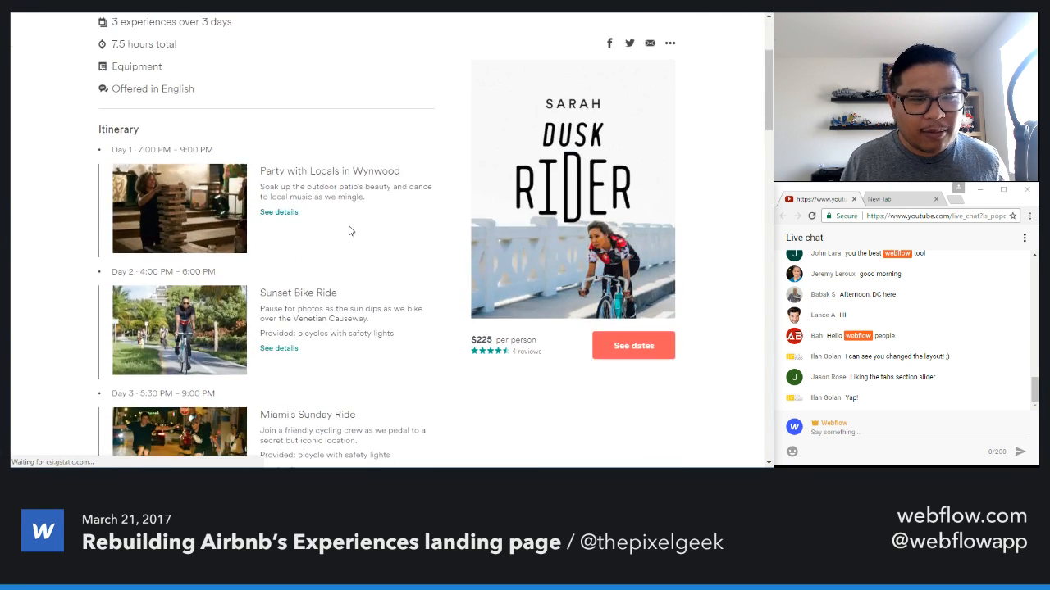
{"action": "scroll", "coordinate": [349, 232], "scroll_direction": "down", "scroll_amount": 5}
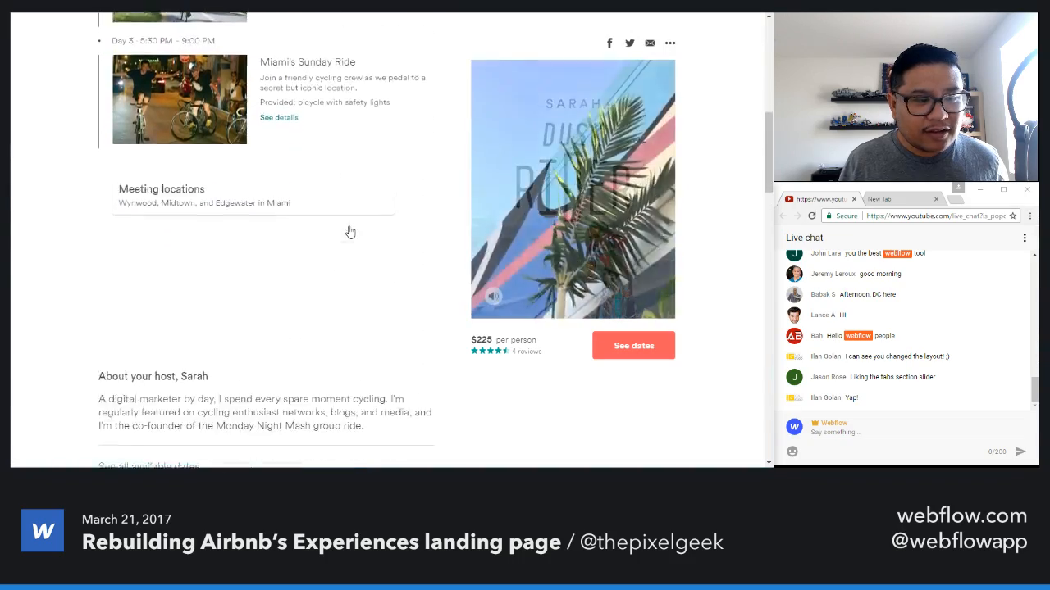
{"action": "scroll", "coordinate": [349, 230], "scroll_direction": "down", "scroll_amount": 6}
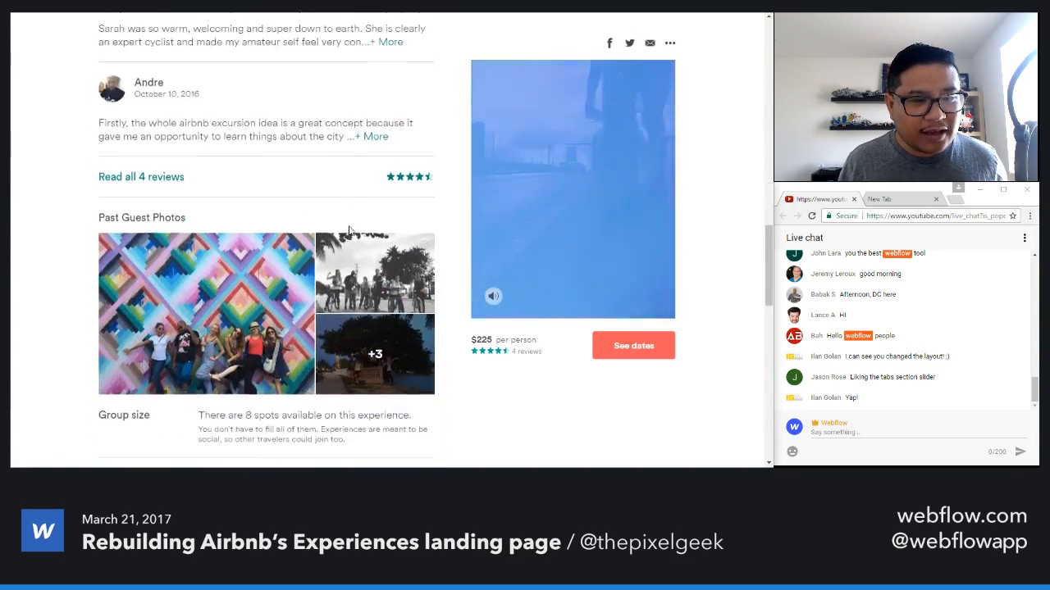
{"action": "scroll", "coordinate": [349, 230], "scroll_direction": "up", "scroll_amount": 3}
{"action": "scroll", "coordinate": [348, 230], "scroll_direction": "up", "scroll_amount": 8}
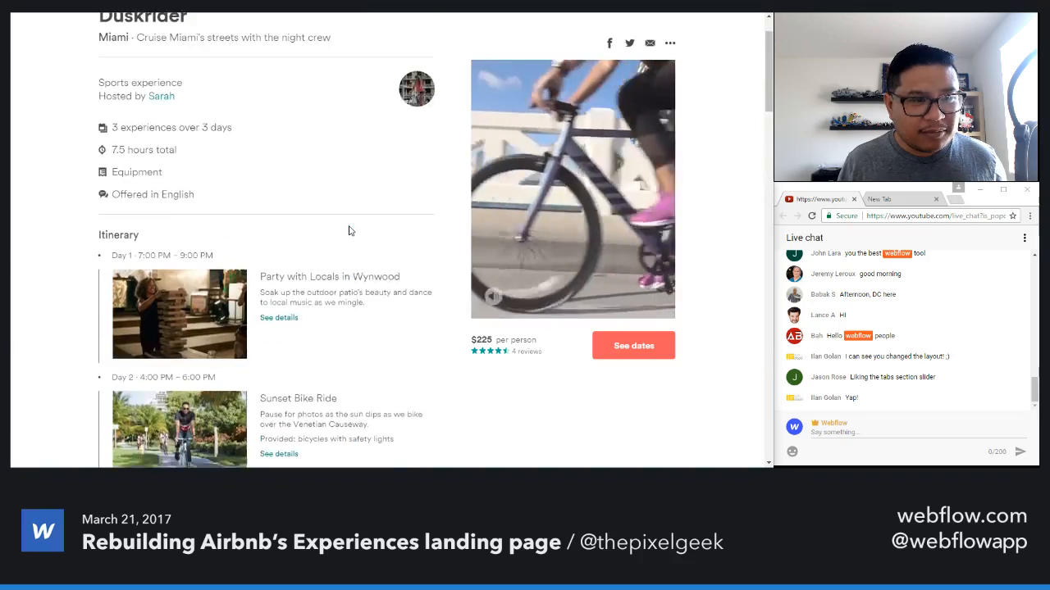
{"action": "scroll", "coordinate": [349, 231], "scroll_direction": "down", "scroll_amount": 7}
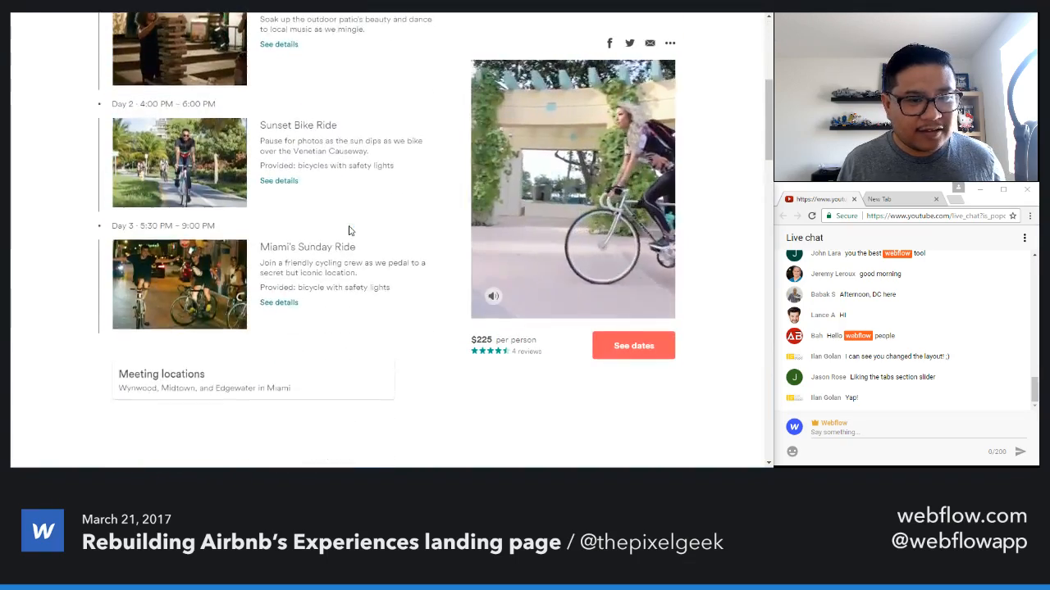
- Examine the Miami cycling experience's reviews, guest photos, guest requirements, cancellation policy and "Experiences in Miami" sections
{"action": "scroll", "coordinate": [417, 246], "scroll_direction": "down", "scroll_amount": 4}
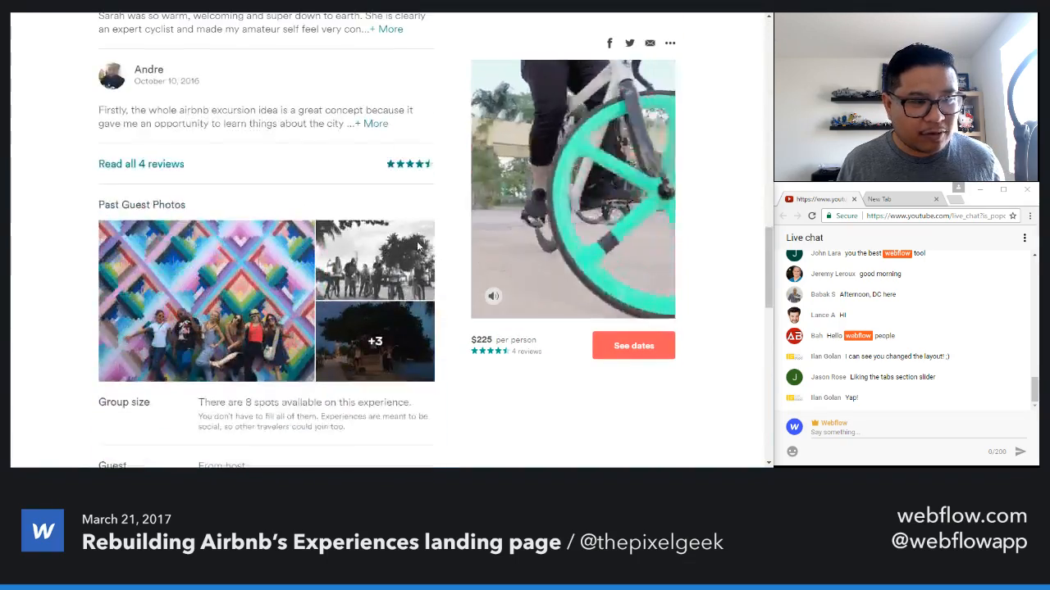
{"action": "scroll", "coordinate": [416, 246], "scroll_direction": "up", "scroll_amount": 2}
{"action": "scroll", "coordinate": [417, 246], "scroll_direction": "up", "scroll_amount": 1}
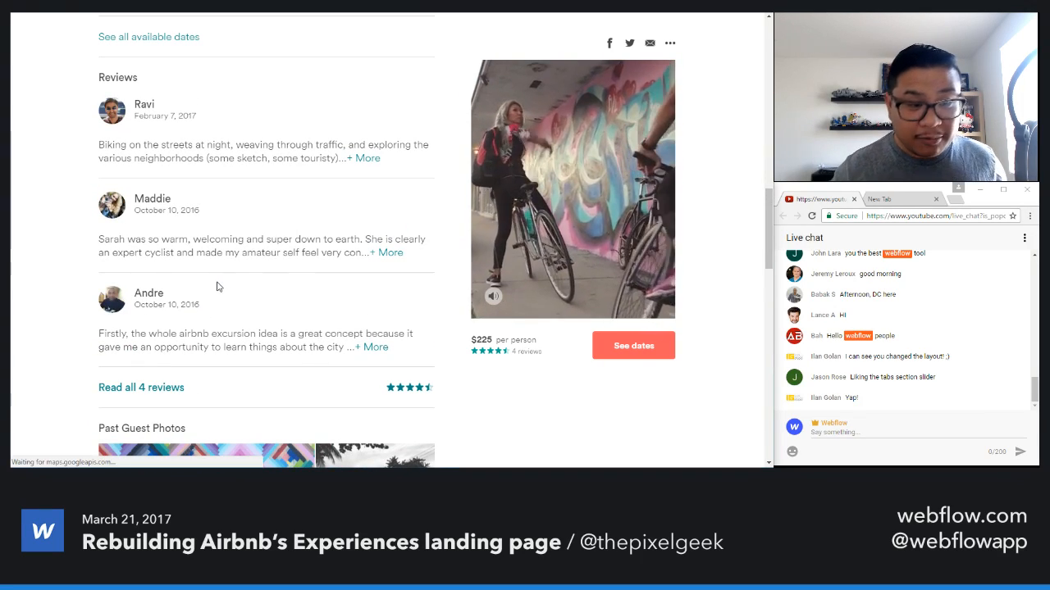
{"action": "scroll", "coordinate": [217, 285], "scroll_direction": "down", "scroll_amount": 5}
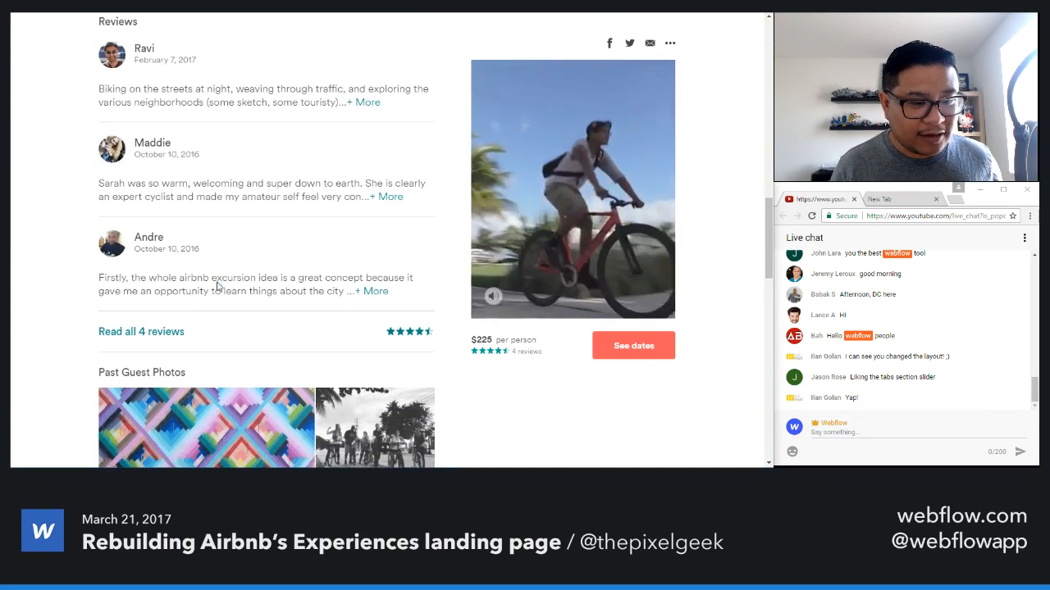
{"action": "scroll", "coordinate": [217, 282], "scroll_direction": "down", "scroll_amount": 3}
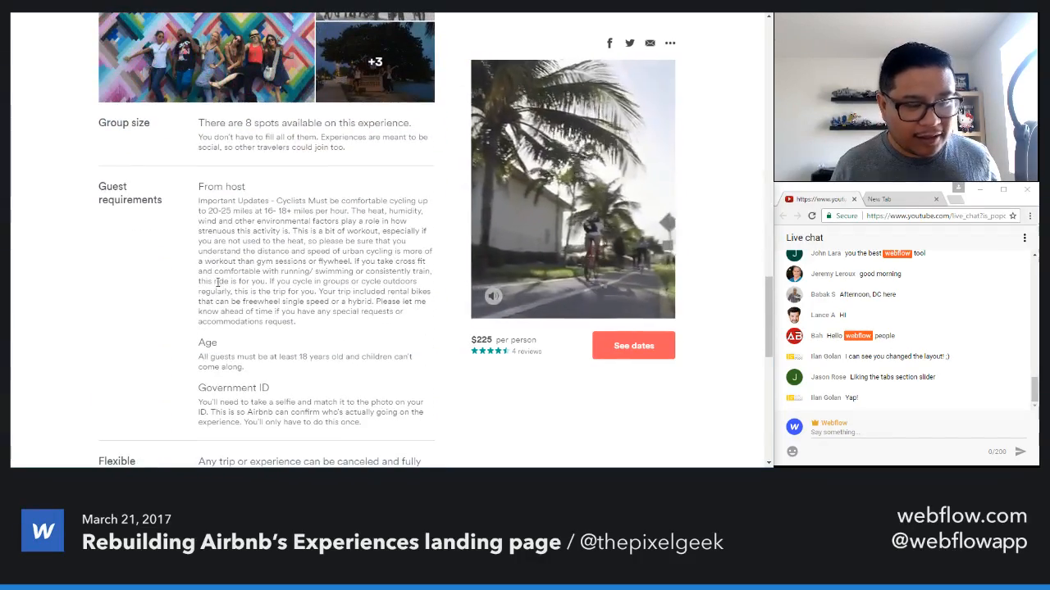
{"action": "scroll", "coordinate": [218, 282], "scroll_direction": "down", "scroll_amount": 1}
{"action": "scroll", "coordinate": [217, 283], "scroll_direction": "down", "scroll_amount": 5}
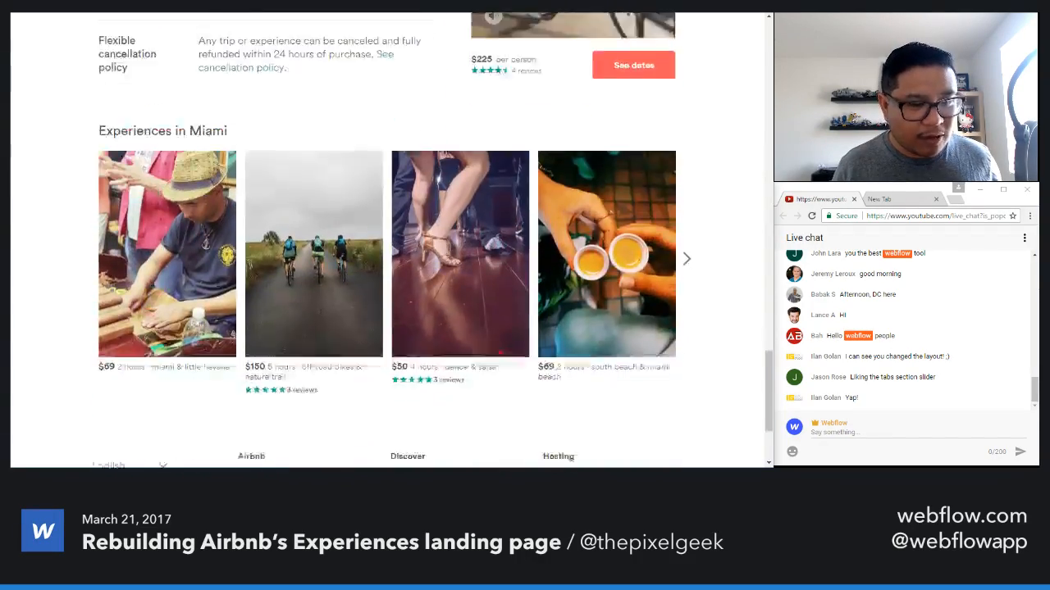
{"action": "scroll", "coordinate": [216, 286], "scroll_direction": "up", "scroll_amount": 1}
{"action": "scroll", "coordinate": [217, 286], "scroll_direction": "up", "scroll_amount": 4}
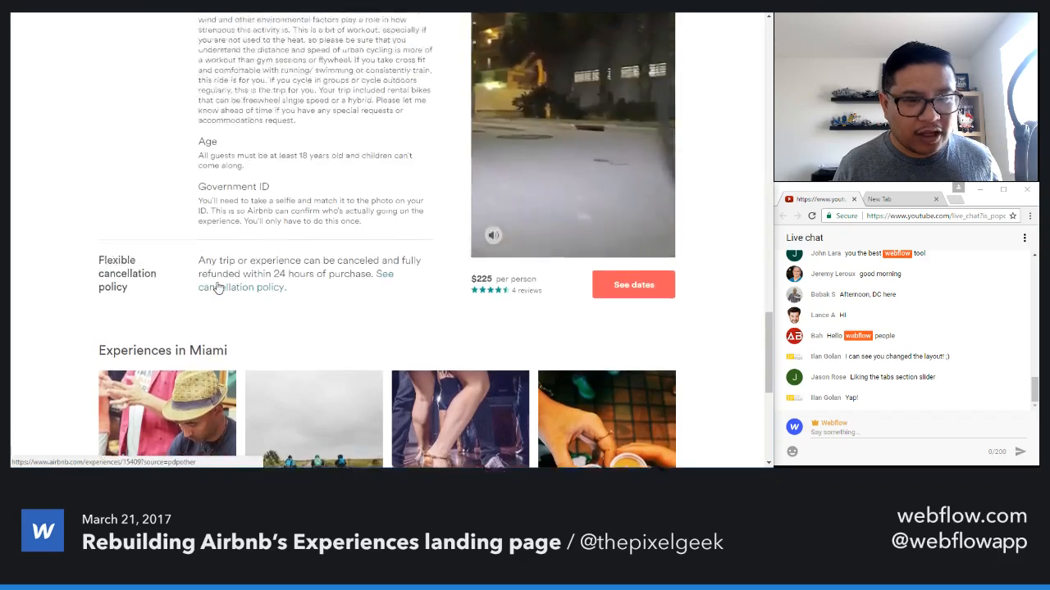
- Look back over the experience page from the guest requirements through the reviews and itinerary to its title header
{"action": "scroll", "coordinate": [217, 287], "scroll_direction": "up", "scroll_amount": 7}
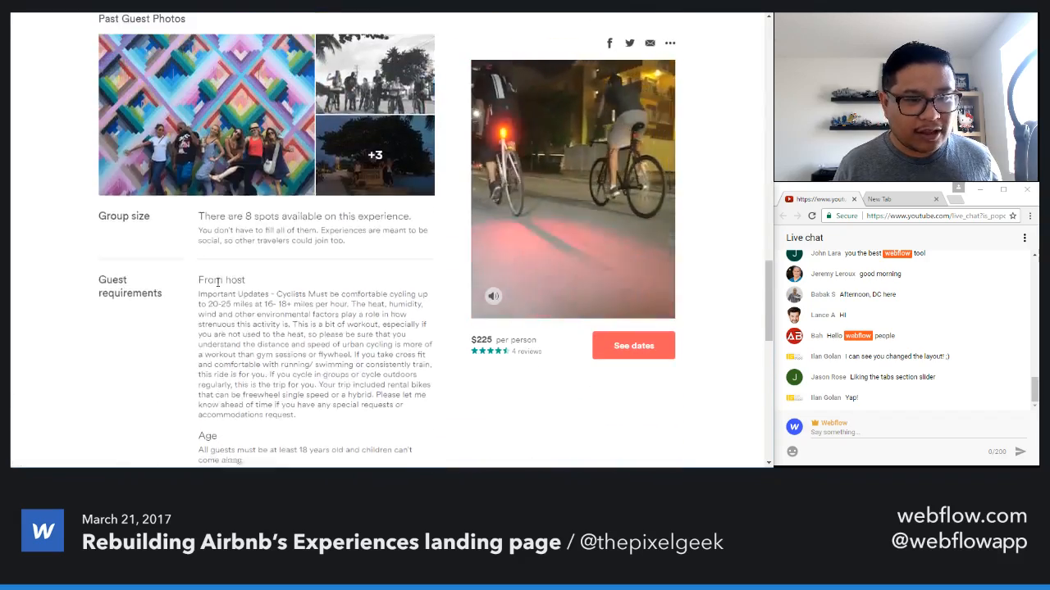
{"action": "scroll", "coordinate": [266, 271], "scroll_direction": "up", "scroll_amount": 5}
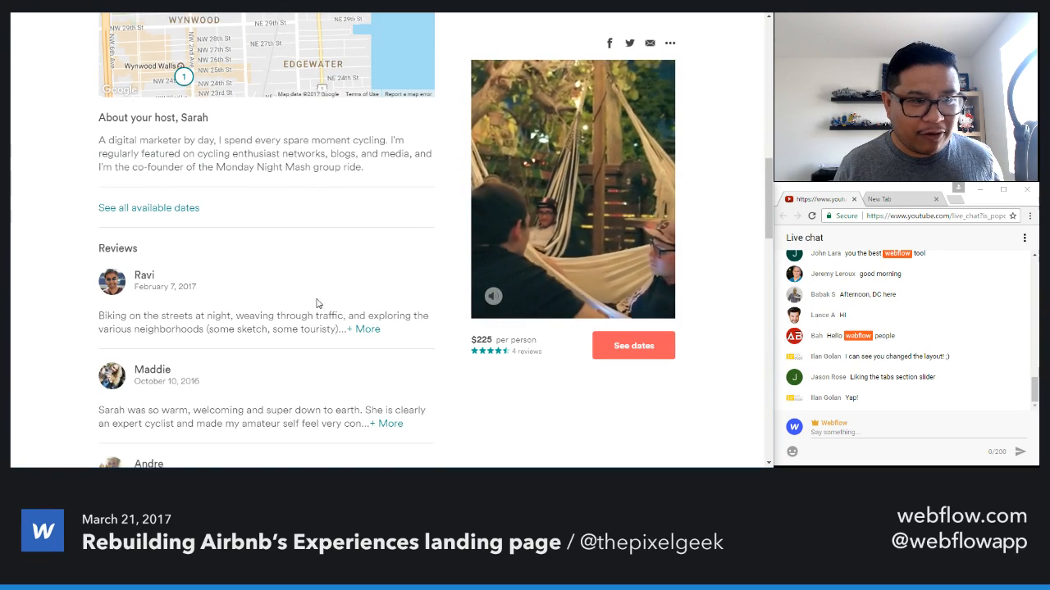
{"action": "scroll", "coordinate": [312, 301], "scroll_direction": "up", "scroll_amount": 10}
{"action": "scroll", "coordinate": [312, 301], "scroll_direction": "up", "scroll_amount": 2}
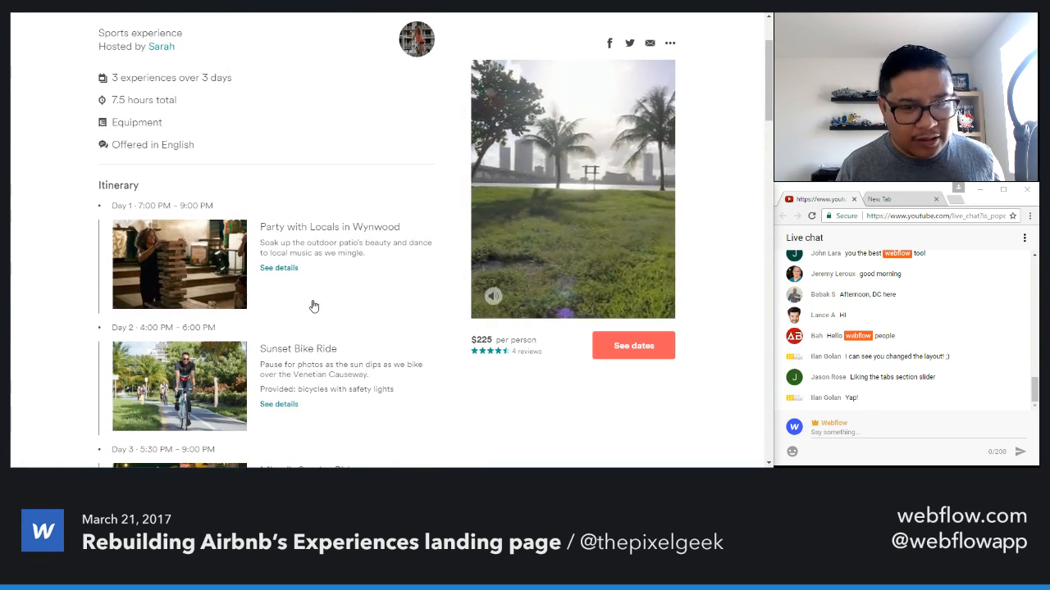
{"action": "scroll", "coordinate": [311, 304], "scroll_direction": "up", "scroll_amount": 2}
{"action": "scroll", "coordinate": [314, 276], "scroll_direction": "up", "scroll_amount": 1}
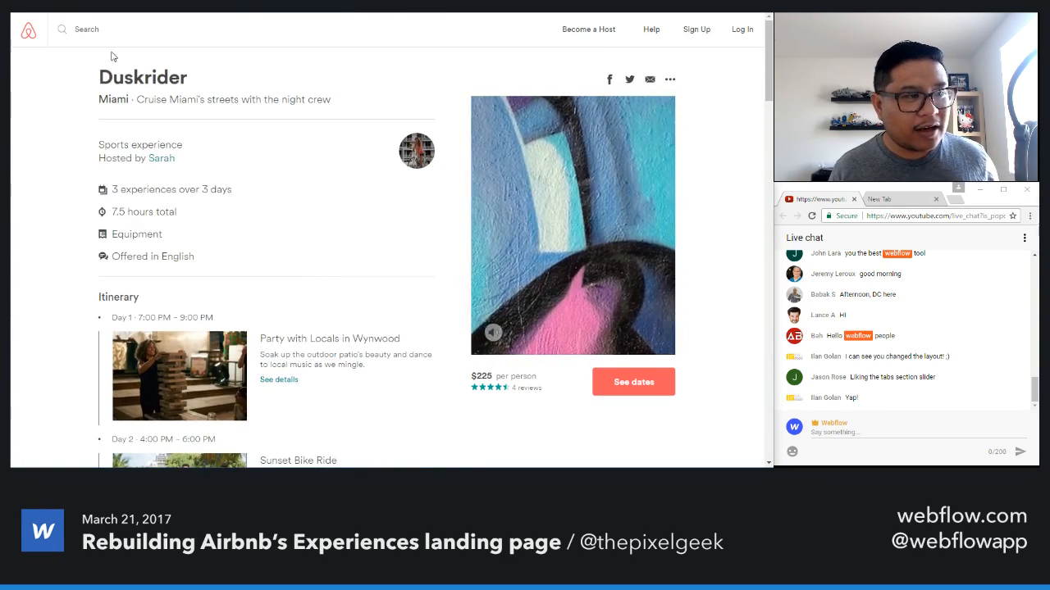
- Return to the Experiences landing page and examine the local experts image grid through to the app promotion section
{"action": "left_click", "coordinate": [28, 34]}
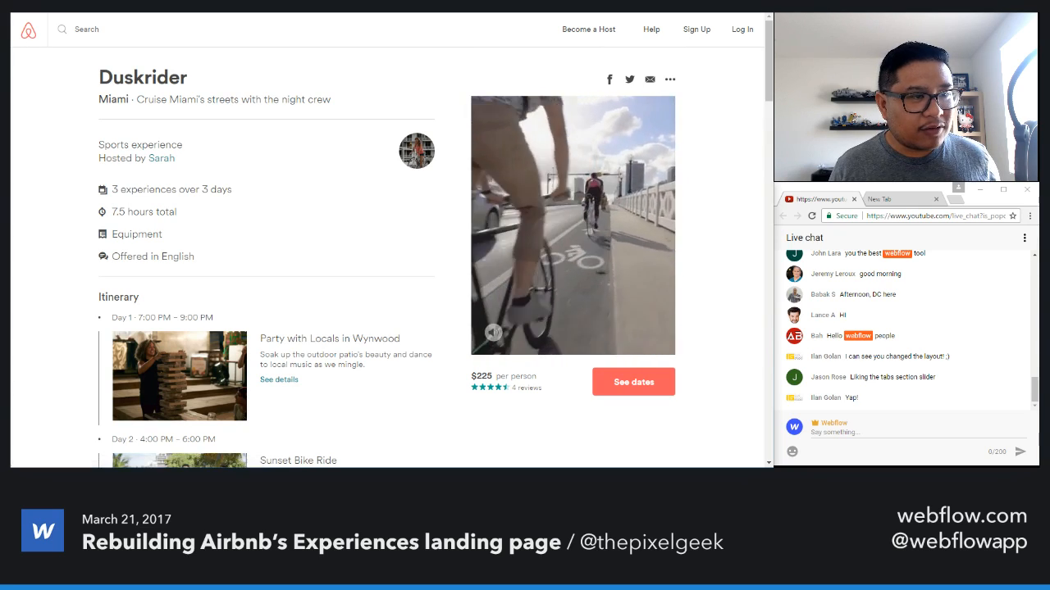
{"action": "scroll", "coordinate": [351, 228], "scroll_direction": "up", "scroll_amount": 6}
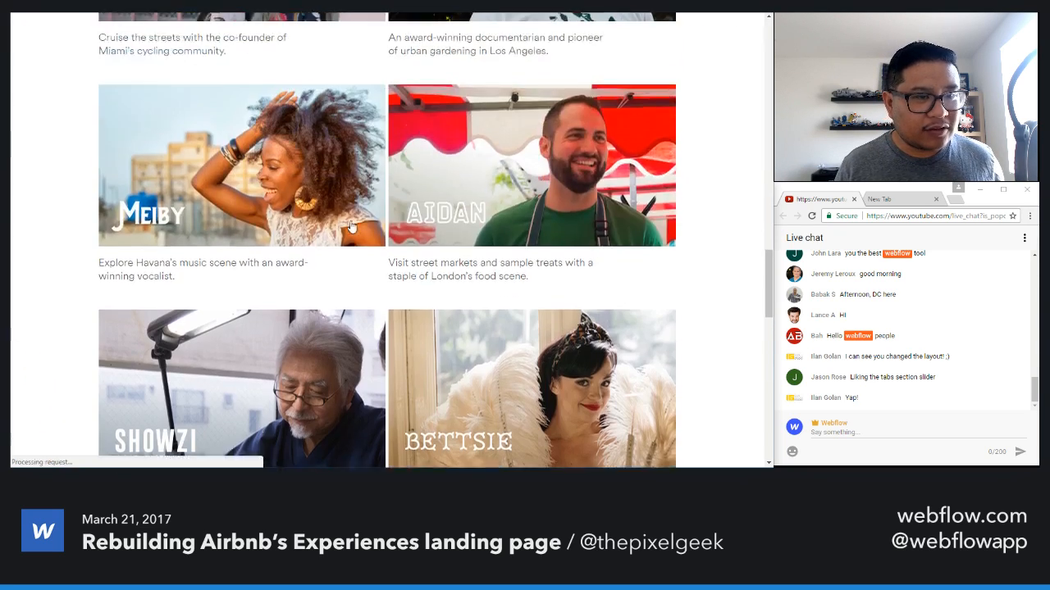
{"action": "scroll", "coordinate": [351, 228], "scroll_direction": "down", "scroll_amount": 1}
{"action": "scroll", "coordinate": [351, 228], "scroll_direction": "down", "scroll_amount": 2}
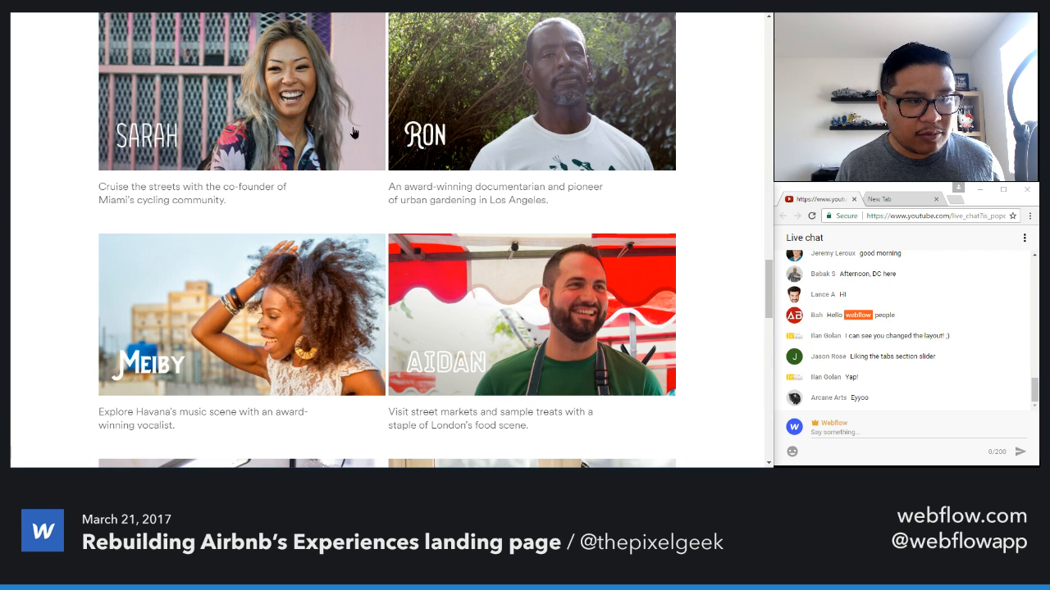
{"action": "left_click_drag", "start_coordinate": [89, 114], "coordinate": [528, 131]}
{"action": "scroll", "coordinate": [87, 238], "scroll_direction": "down", "scroll_amount": 2}
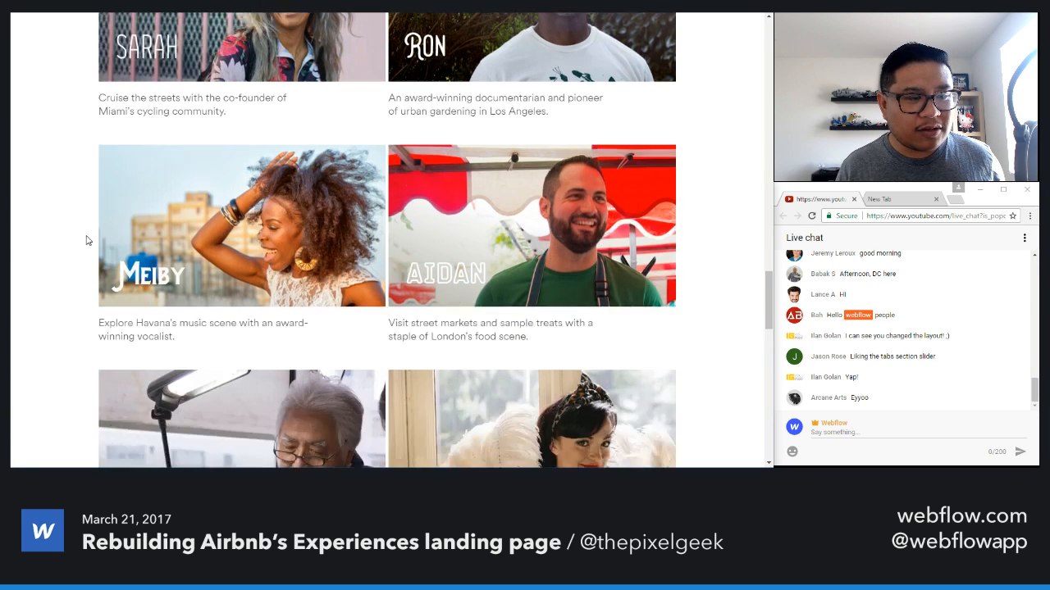
{"action": "scroll", "coordinate": [64, 263], "scroll_direction": "down", "scroll_amount": 5}
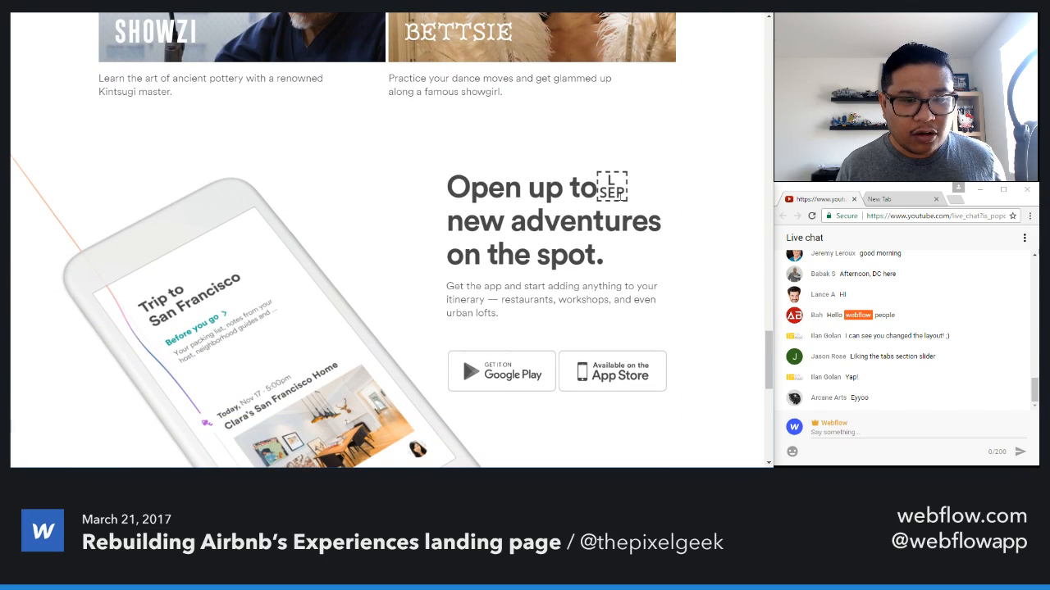
- Inspect the stray LSEP character after "Open up to" in the app promotion heading
{"action": "double_click", "coordinate": [611, 186]}
{"action": "left_click", "coordinate": [656, 182]}
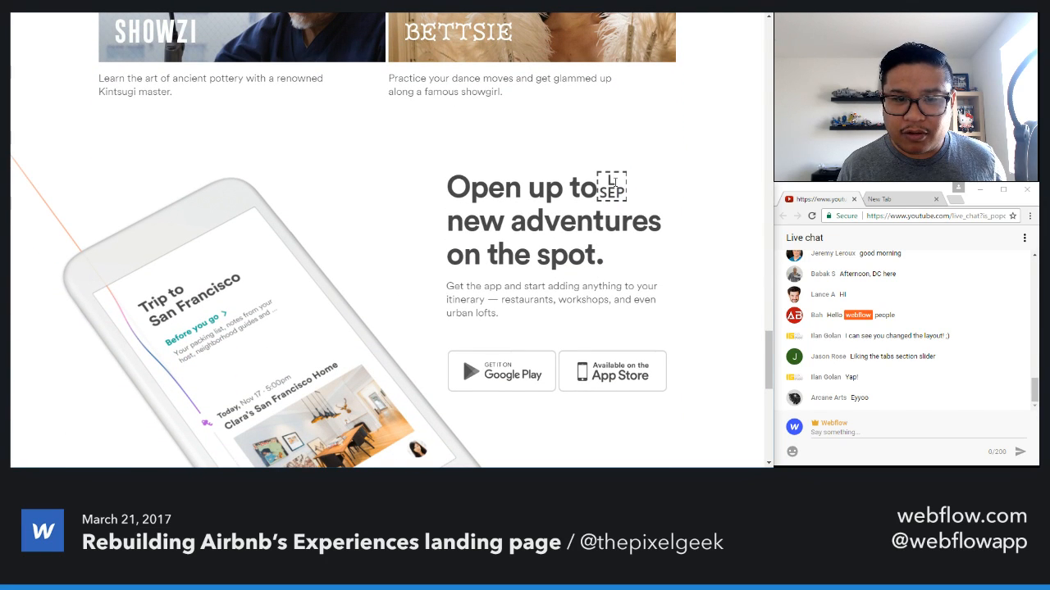
{"action": "double_click", "coordinate": [610, 185]}
{"action": "left_click", "coordinate": [680, 197]}
- Examine the tilted phone image, the app store buttons and the start of the "Want to host an experience?" banner
{"action": "scroll", "coordinate": [699, 305], "scroll_direction": "down", "scroll_amount": 2}
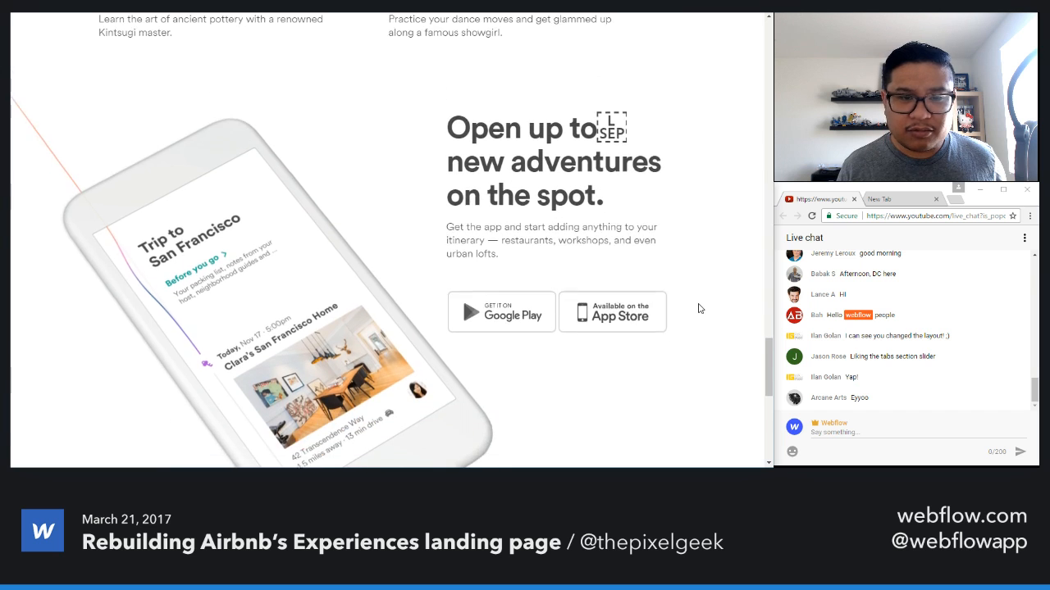
{"action": "scroll", "coordinate": [699, 308], "scroll_direction": "up", "scroll_amount": 1}
{"action": "scroll", "coordinate": [700, 308], "scroll_direction": "down", "scroll_amount": 1}
{"action": "scroll", "coordinate": [700, 308], "scroll_direction": "up", "scroll_amount": 1}
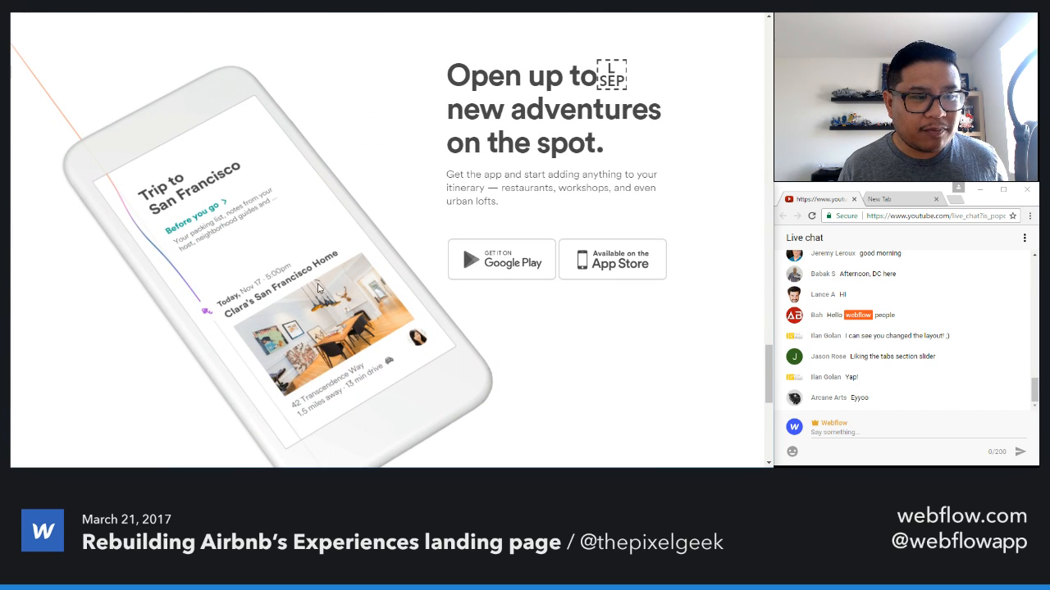
{"action": "scroll", "coordinate": [319, 287], "scroll_direction": "down", "scroll_amount": 1}
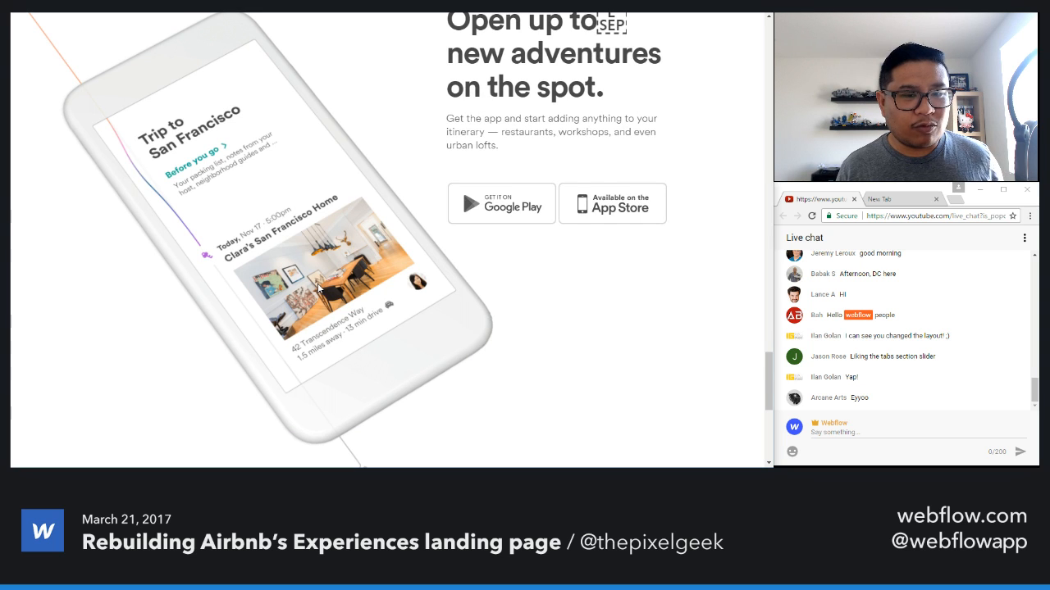
{"action": "scroll", "coordinate": [319, 287], "scroll_direction": "down", "scroll_amount": 1}
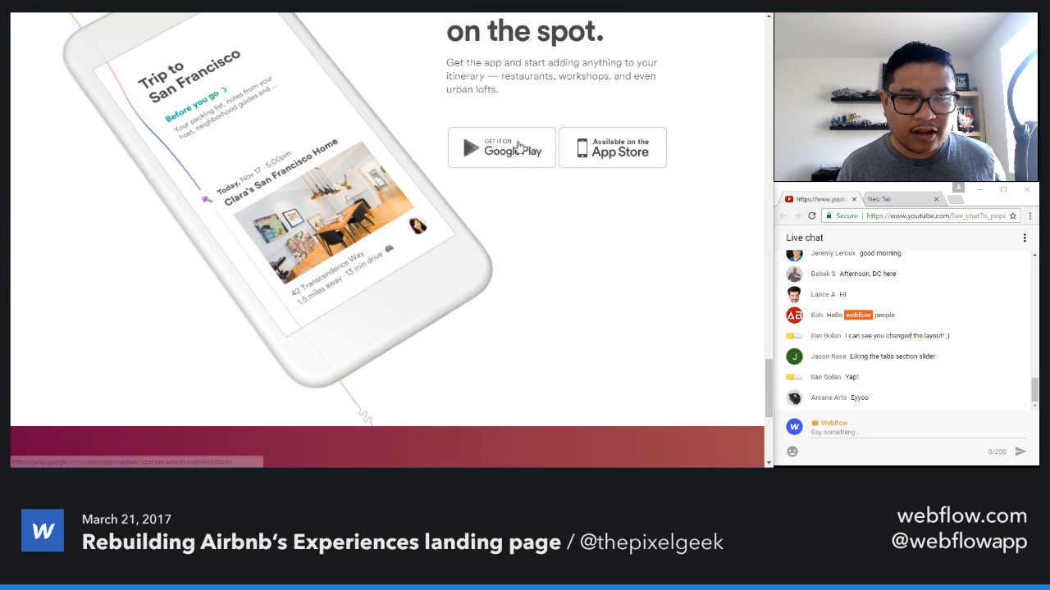
{"action": "scroll", "coordinate": [500, 246], "scroll_direction": "up", "scroll_amount": 1}
{"action": "scroll", "coordinate": [401, 323], "scroll_direction": "down", "scroll_amount": 3}
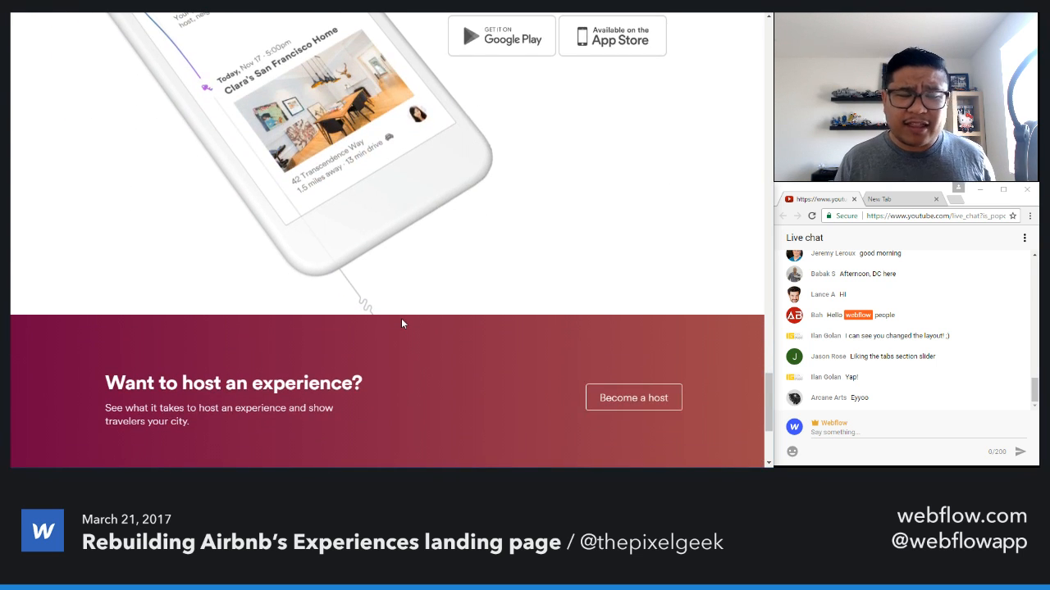
- Review the landing page's sections once more from the hosting banner back up to the "Airbnb Experiences" hero
{"action": "scroll", "coordinate": [401, 323], "scroll_direction": "down", "scroll_amount": 4}
{"action": "scroll", "coordinate": [401, 323], "scroll_direction": "up", "scroll_amount": 15}
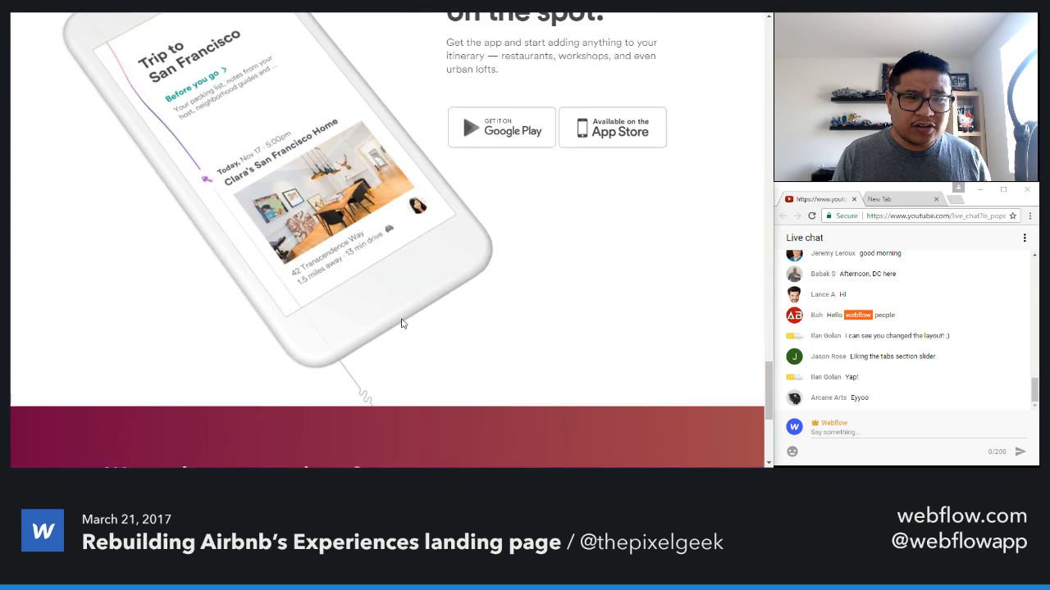
{"action": "scroll", "coordinate": [401, 323], "scroll_direction": "up", "scroll_amount": 2}
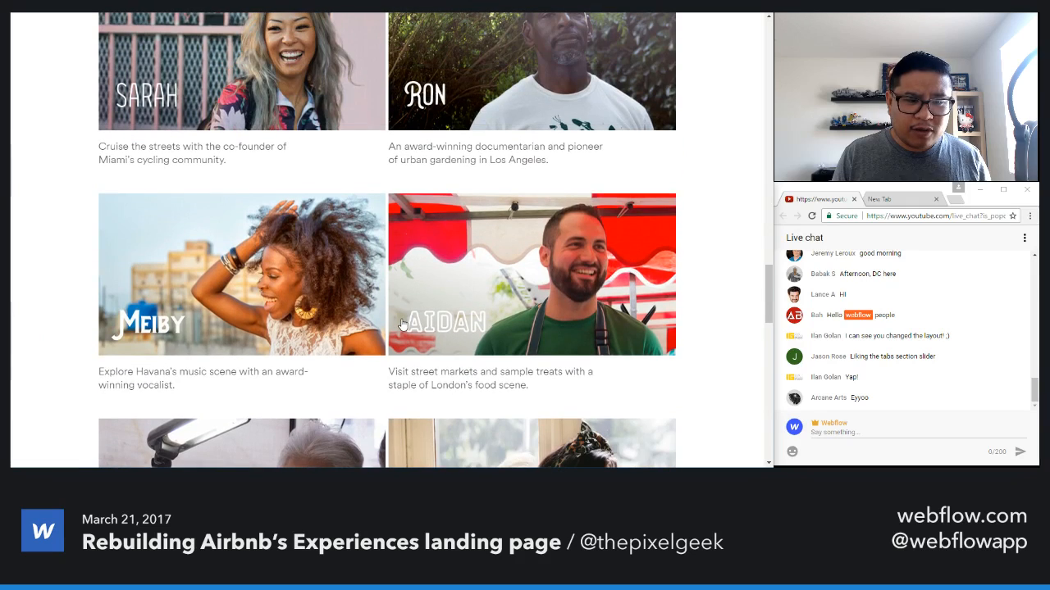
{"action": "scroll", "coordinate": [401, 324], "scroll_direction": "up", "scroll_amount": 3}
{"action": "scroll", "coordinate": [401, 323], "scroll_direction": "up", "scroll_amount": 10}
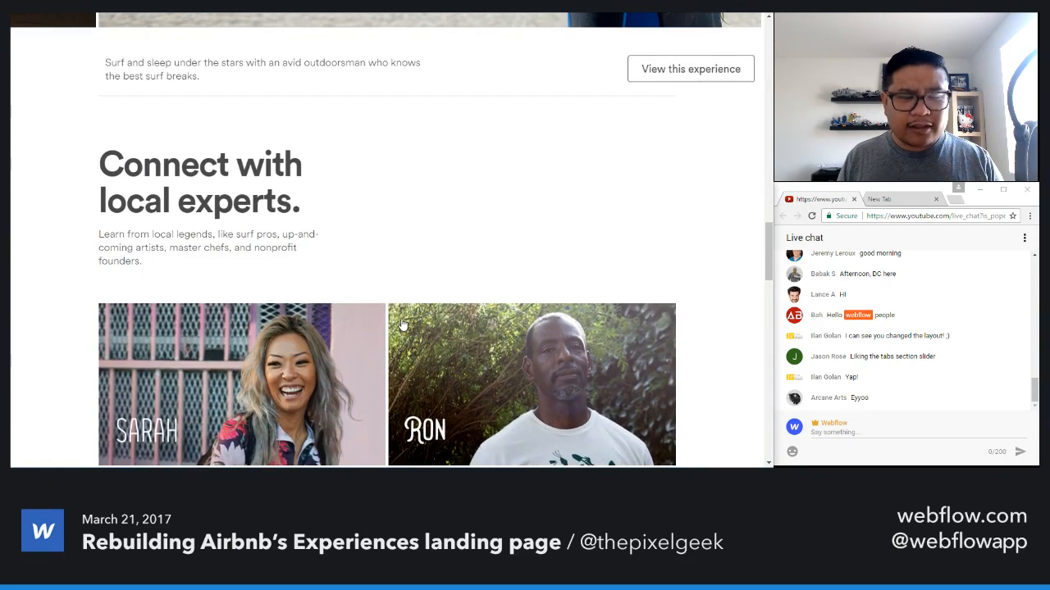
{"action": "scroll", "coordinate": [401, 323], "scroll_direction": "up", "scroll_amount": 4}
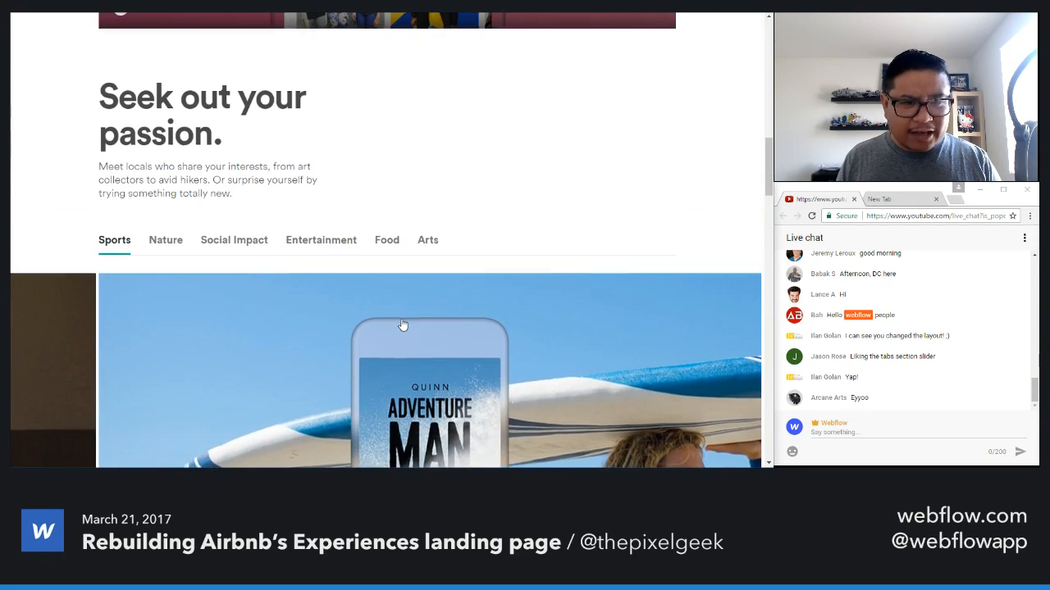
{"action": "scroll", "coordinate": [401, 323], "scroll_direction": "up", "scroll_amount": 3}
{"action": "scroll", "coordinate": [401, 324], "scroll_direction": "up", "scroll_amount": 6}
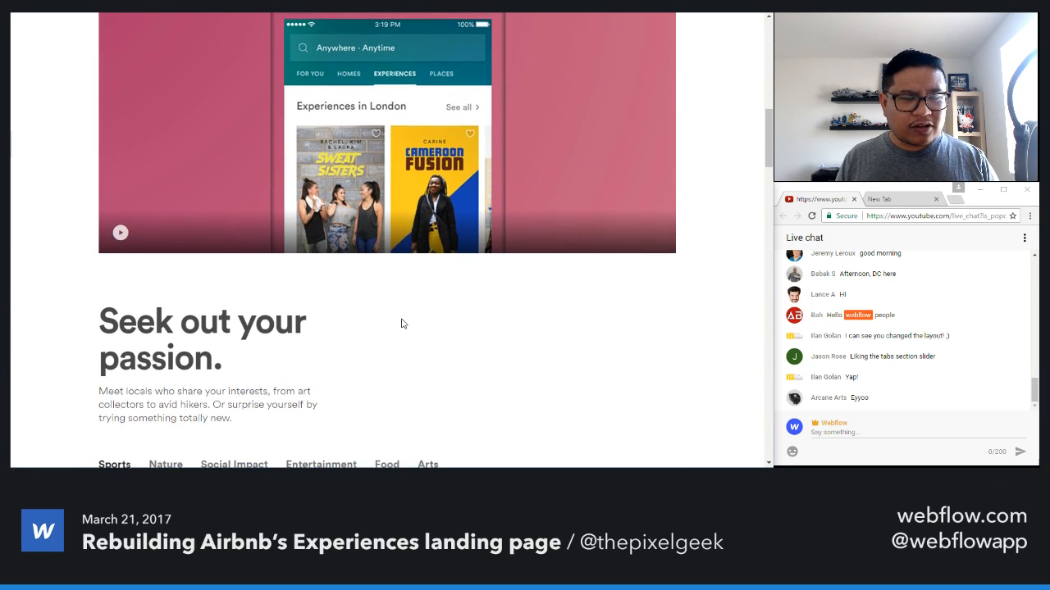
{"action": "scroll", "coordinate": [402, 325], "scroll_direction": "up", "scroll_amount": 5}
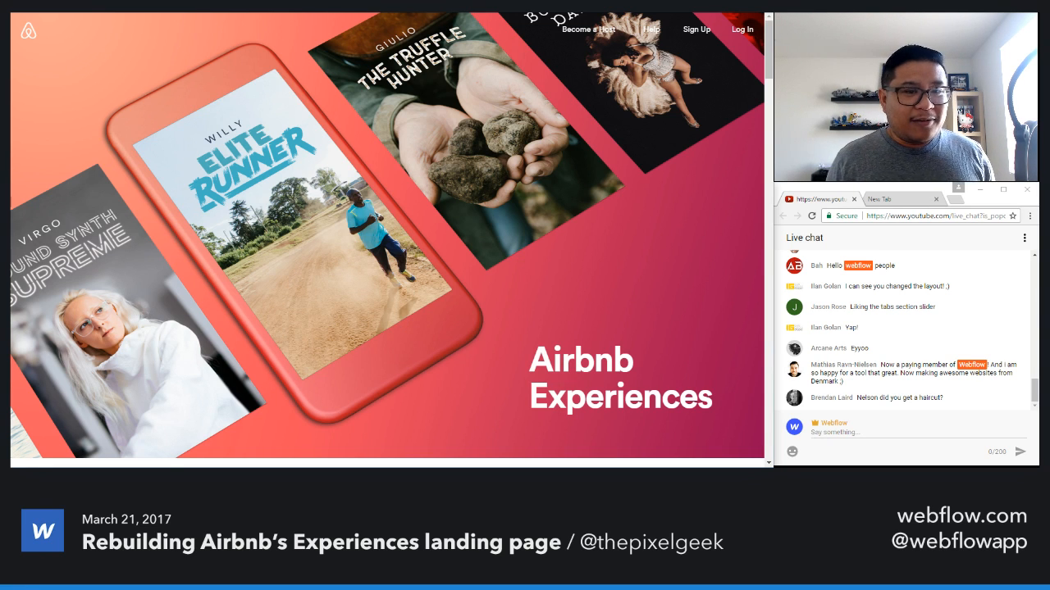
- Switch to the Webflow Designer, close the assets list and add a Section to the empty Home page body
{"action": "key", "text": "ctrl+Tab"}
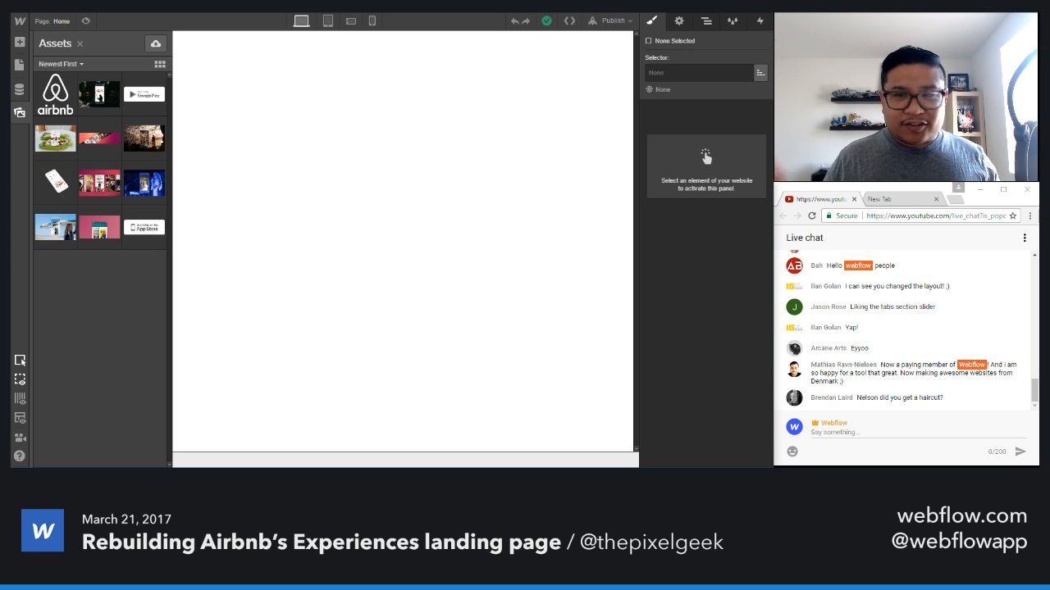
{"action": "left_click", "coordinate": [234, 91]}
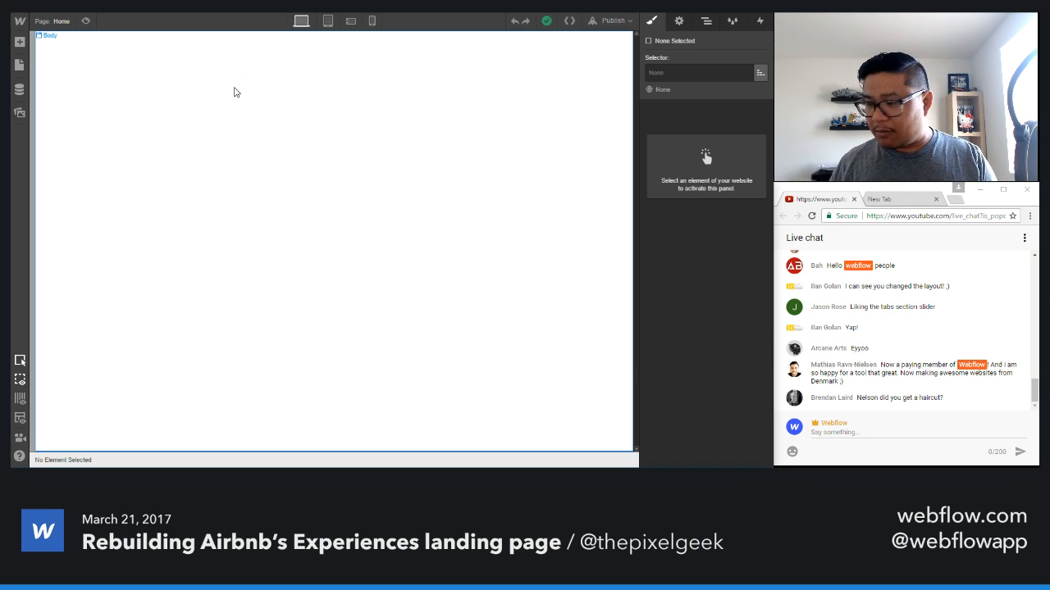
{"action": "left_click", "coordinate": [289, 115]}
{"action": "key", "text": "a"}
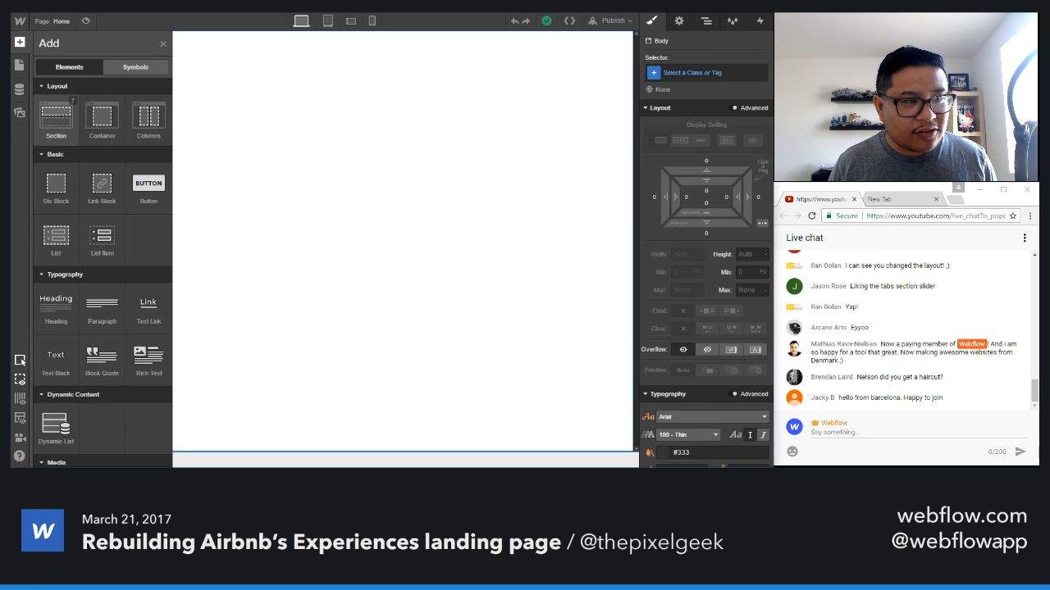
{"action": "left_click", "coordinate": [59, 119]}
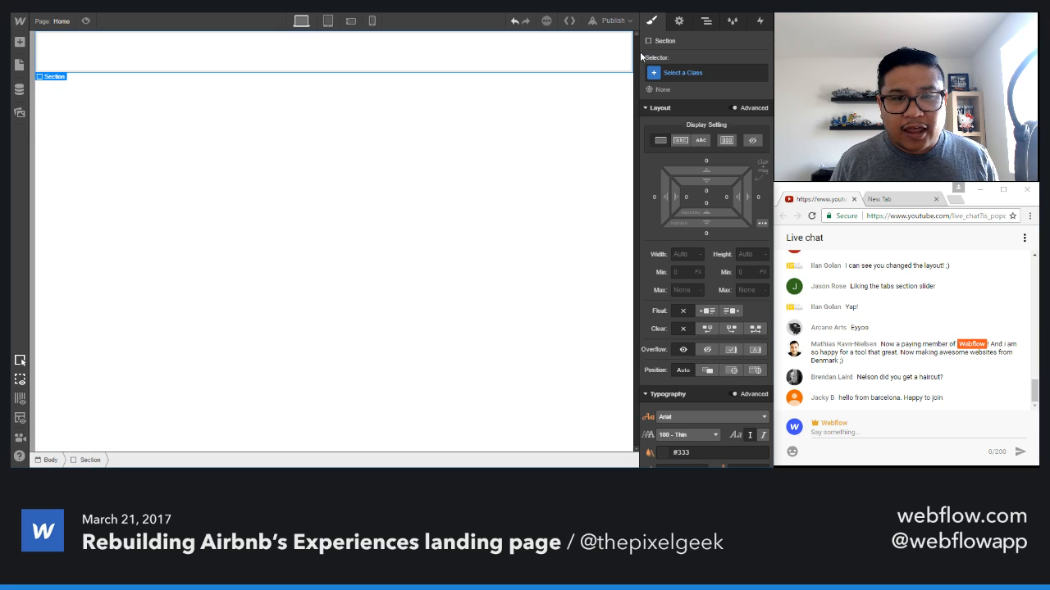
- Create the class "hero" for the new section
{"action": "left_click", "coordinate": [701, 74]}
{"action": "type", "text": "hero"}
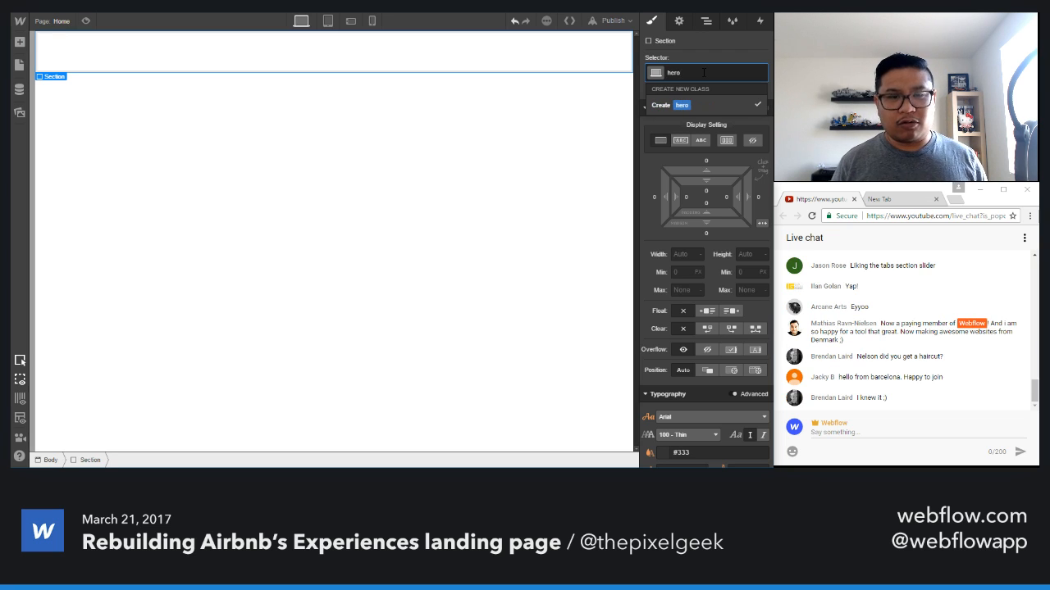
{"action": "key", "text": "Return"}
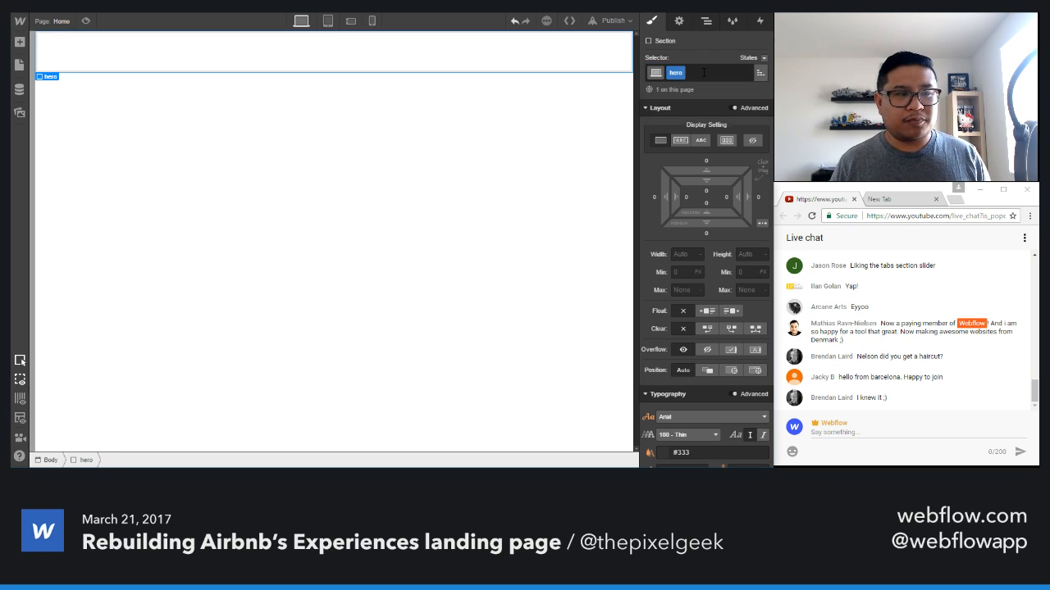
- Set the hero section's height to 800 px
{"action": "left_click", "coordinate": [746, 254]}
{"action": "type", "text": "900"}
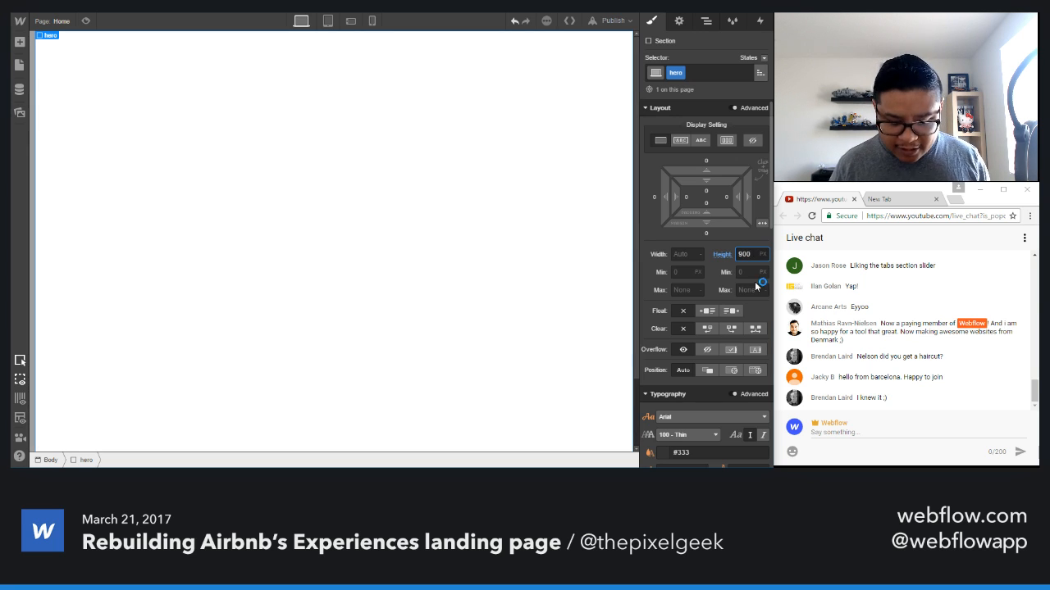
{"action": "key", "text": "BackSpace"}
{"action": "key", "text": "BackSpace"}
{"action": "key", "text": "BackSpace"}
{"action": "type", "text": "800"}
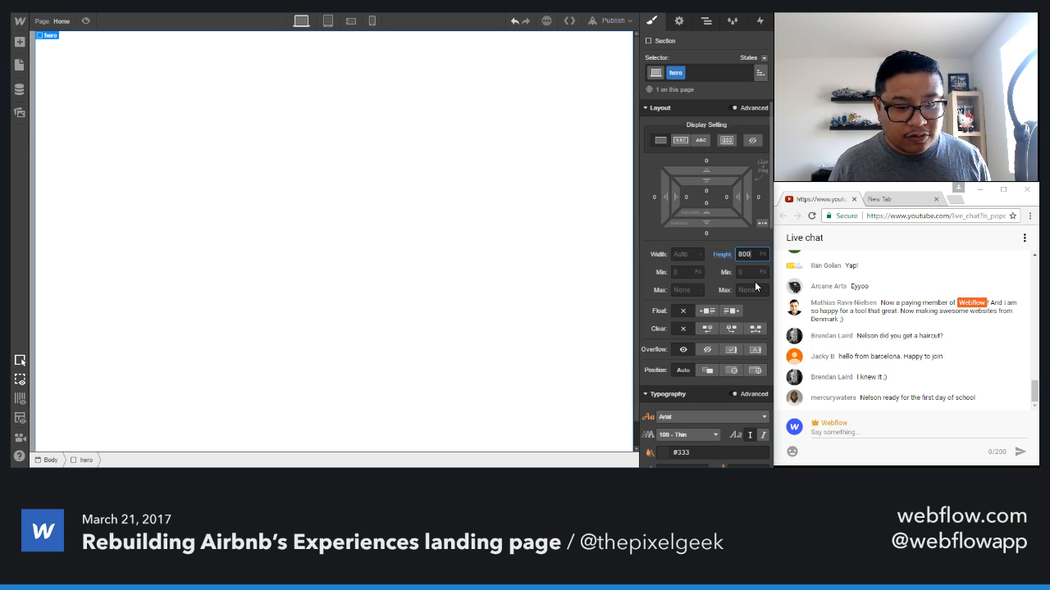
- Set the hero section's height to 700 px
{"action": "key", "text": "BackSpace"}
{"action": "key", "text": "BackSpace"}
{"action": "key", "text": "BackSpace"}
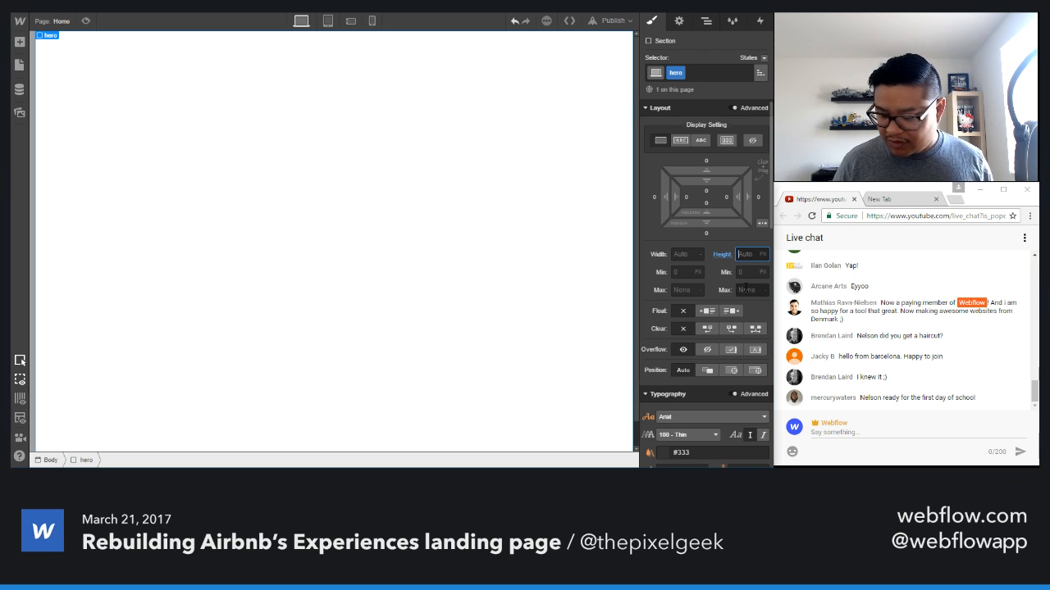
{"action": "type", "text": "700"}
{"action": "key", "text": "Return"}
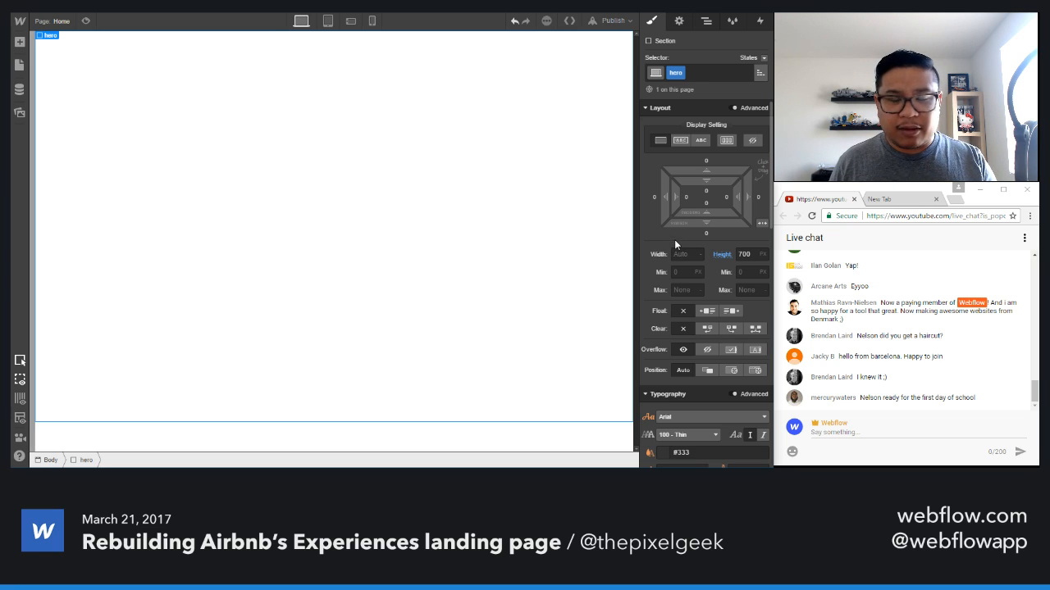
- Add a background image to the hero section, using the pink hero_image with the phone and posters from the assets
{"action": "scroll", "coordinate": [694, 279], "scroll_direction": "down", "scroll_amount": 5}
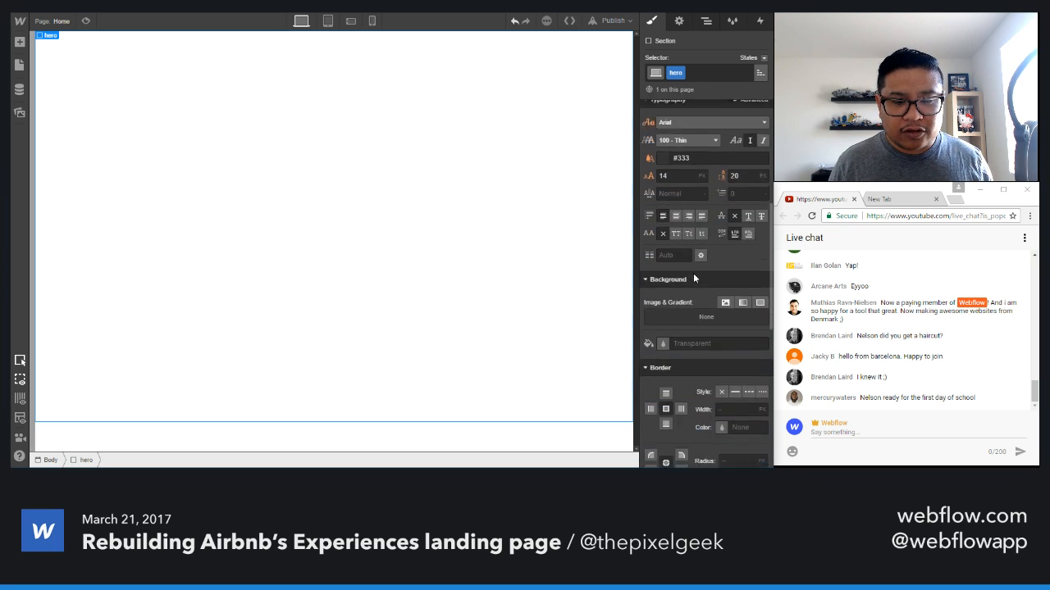
{"action": "scroll", "coordinate": [693, 274], "scroll_direction": "down", "scroll_amount": 2}
{"action": "scroll", "coordinate": [693, 273], "scroll_direction": "up", "scroll_amount": 1}
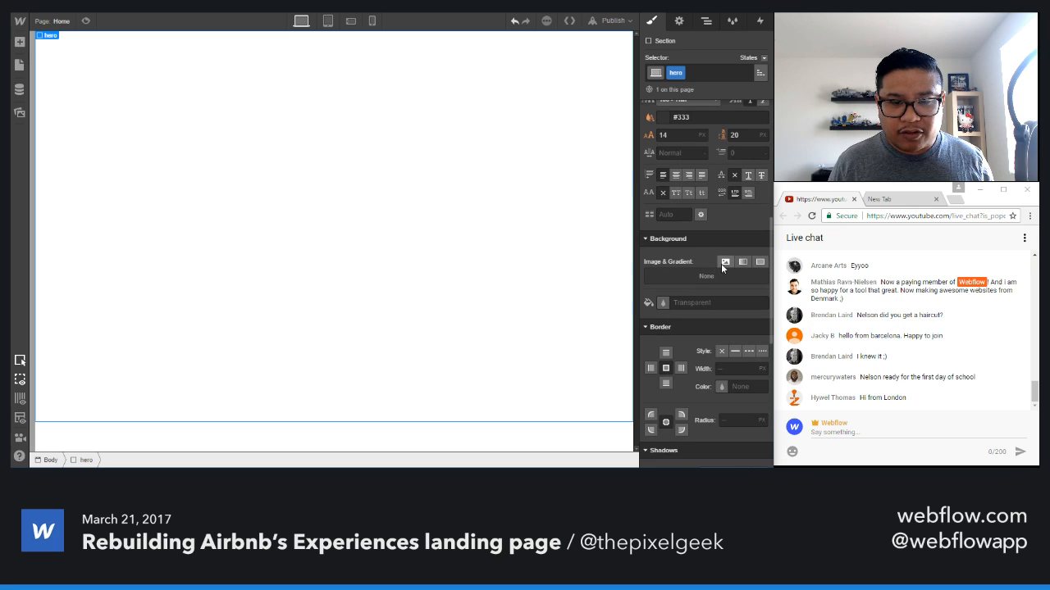
{"action": "left_click", "coordinate": [725, 262]}
{"action": "left_click", "coordinate": [680, 136]}
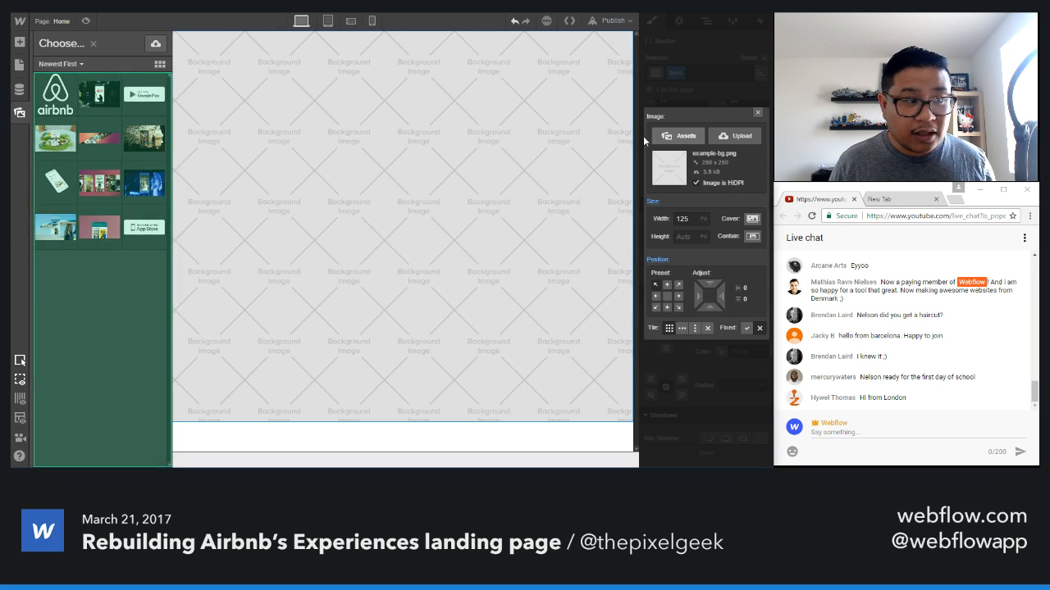
{"action": "left_click", "coordinate": [99, 139]}
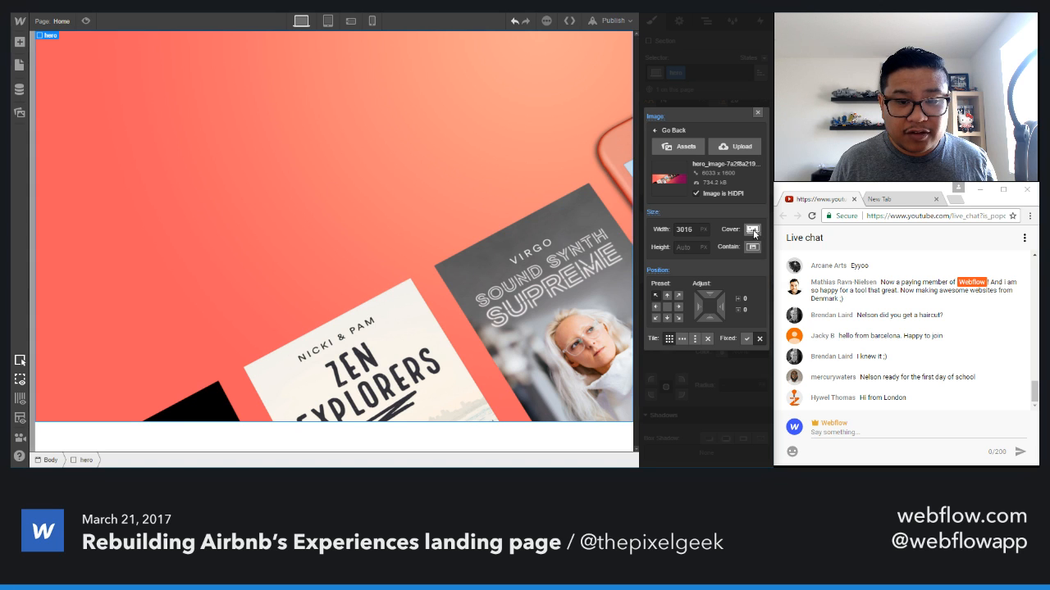
- Set the hero background image to cover the section, centre its position and turn off tiling
{"action": "left_click", "coordinate": [752, 230]}
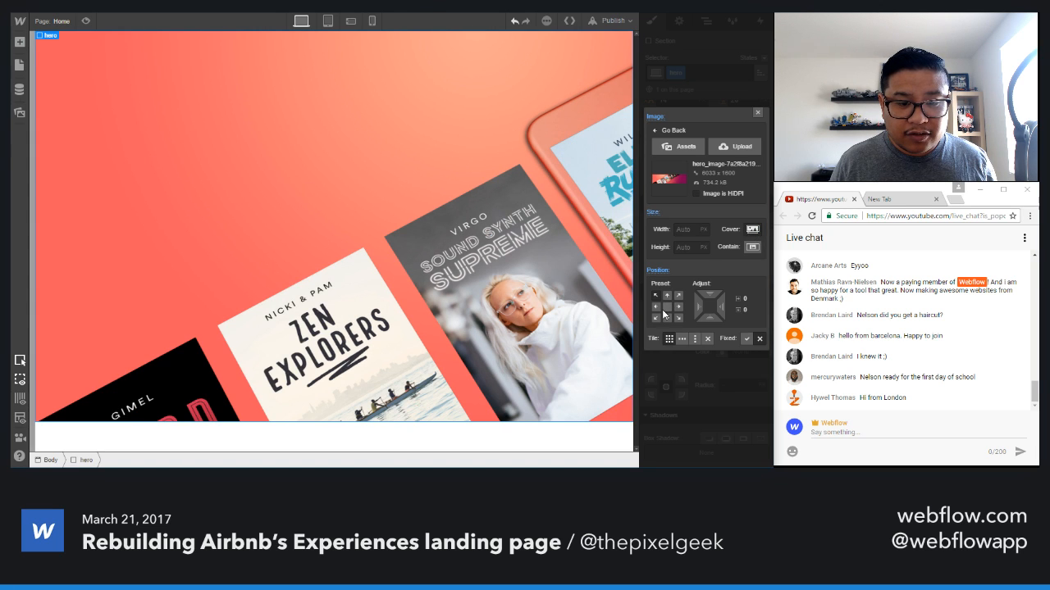
{"action": "left_click", "coordinate": [666, 308]}
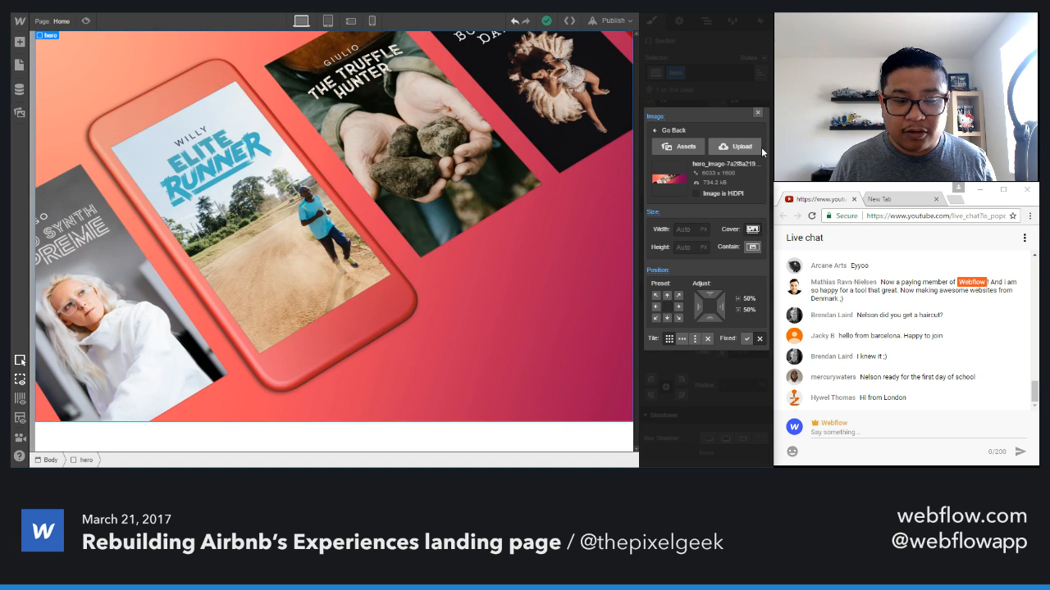
{"action": "left_click", "coordinate": [708, 338]}
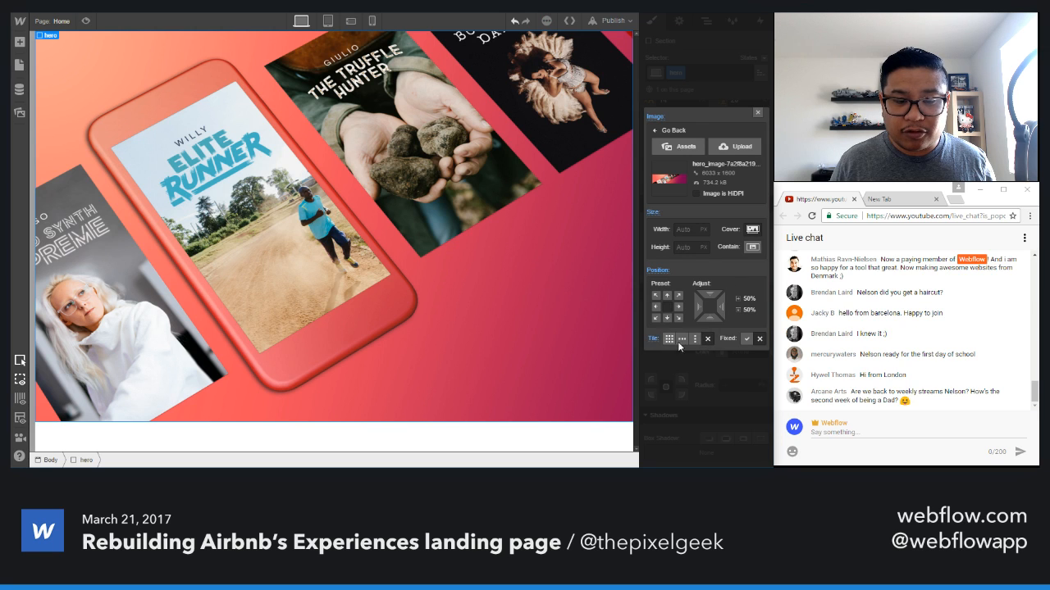
{"action": "left_click", "coordinate": [757, 113]}
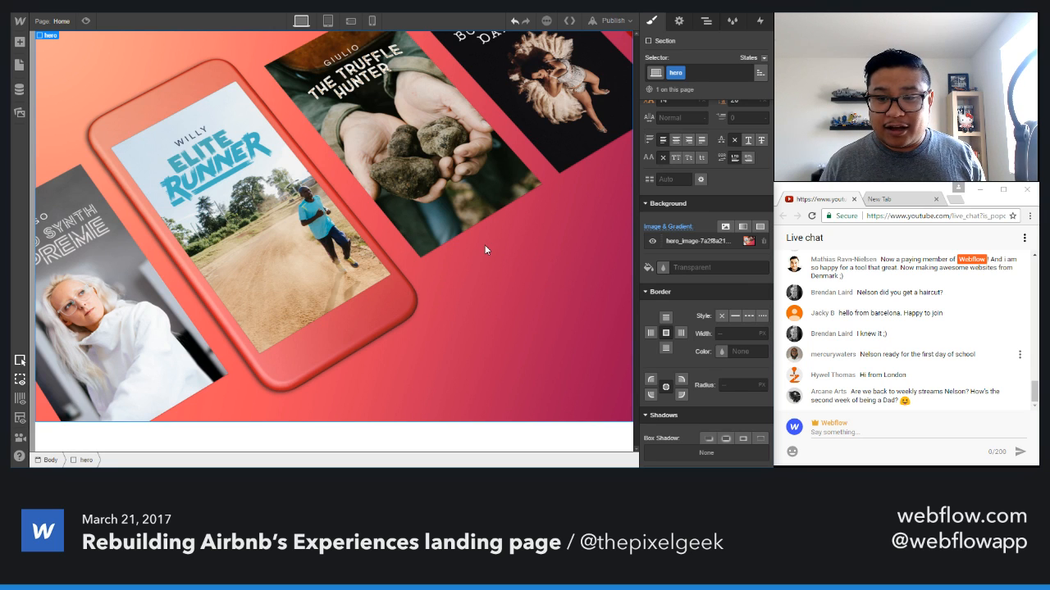
- Switch to the original Airbnb page to check where the hero heading sits, and return to the Webflow Designer
{"action": "key", "text": "a"}
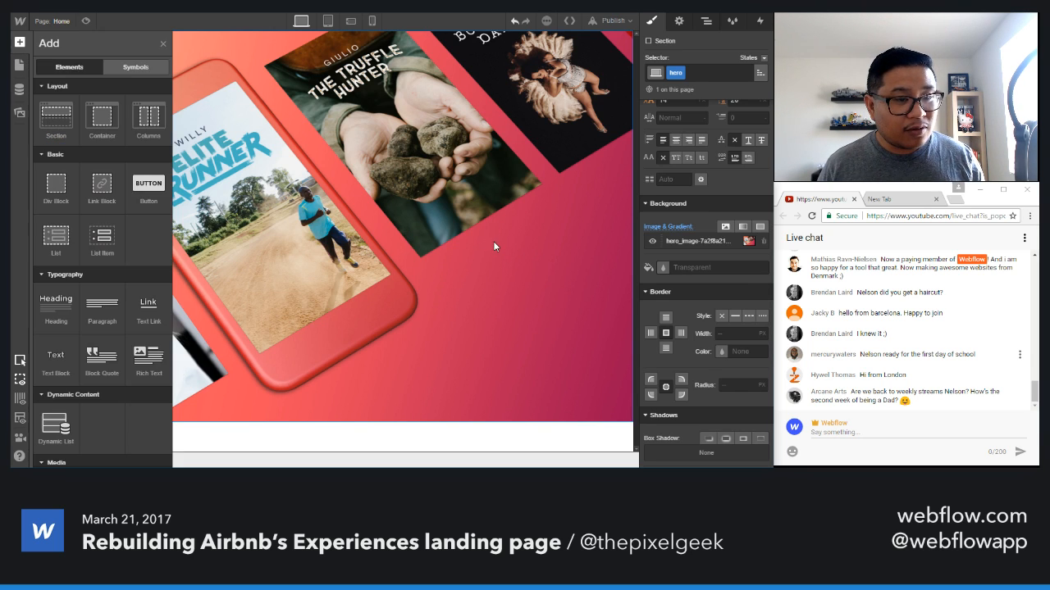
{"action": "key", "text": "a"}
{"action": "scroll", "coordinate": [664, 279], "scroll_direction": "up", "scroll_amount": 1}
{"action": "scroll", "coordinate": [664, 279], "scroll_direction": "up", "scroll_amount": 3}
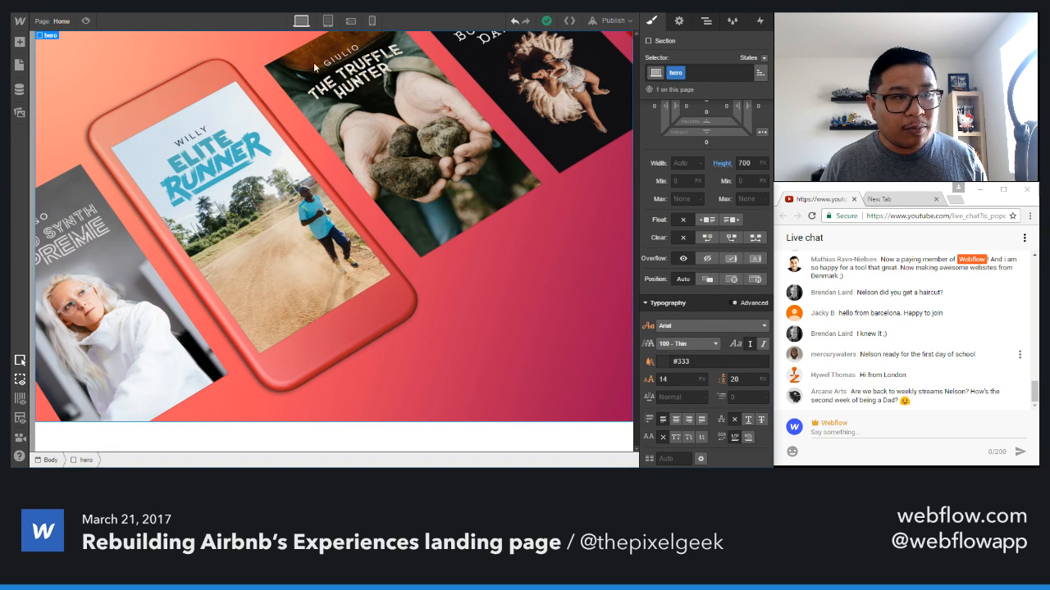
{"action": "key", "text": "alt+Tab"}
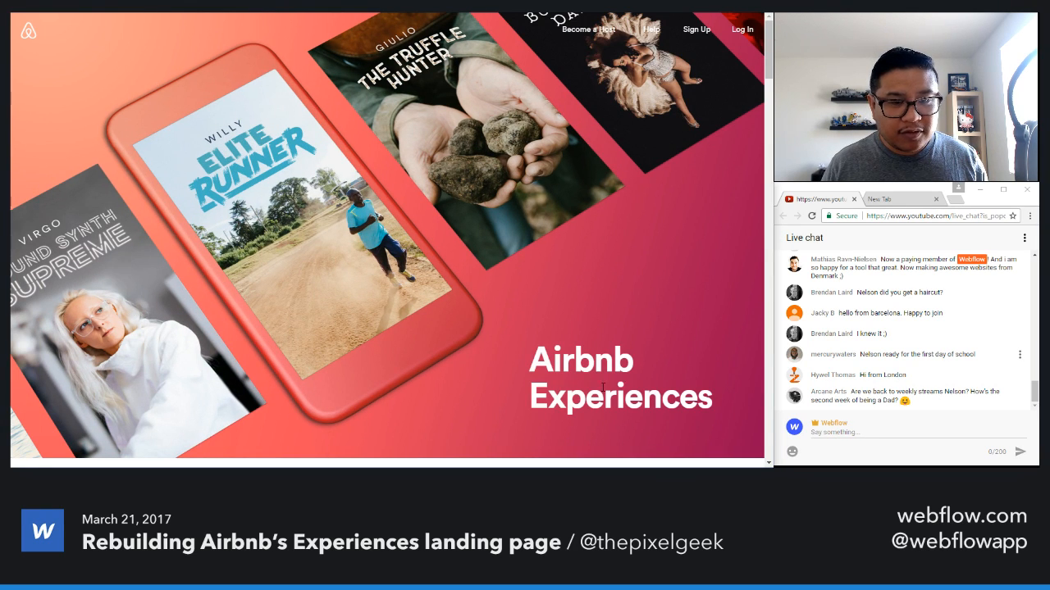
{"action": "key", "text": "alt+Tab"}
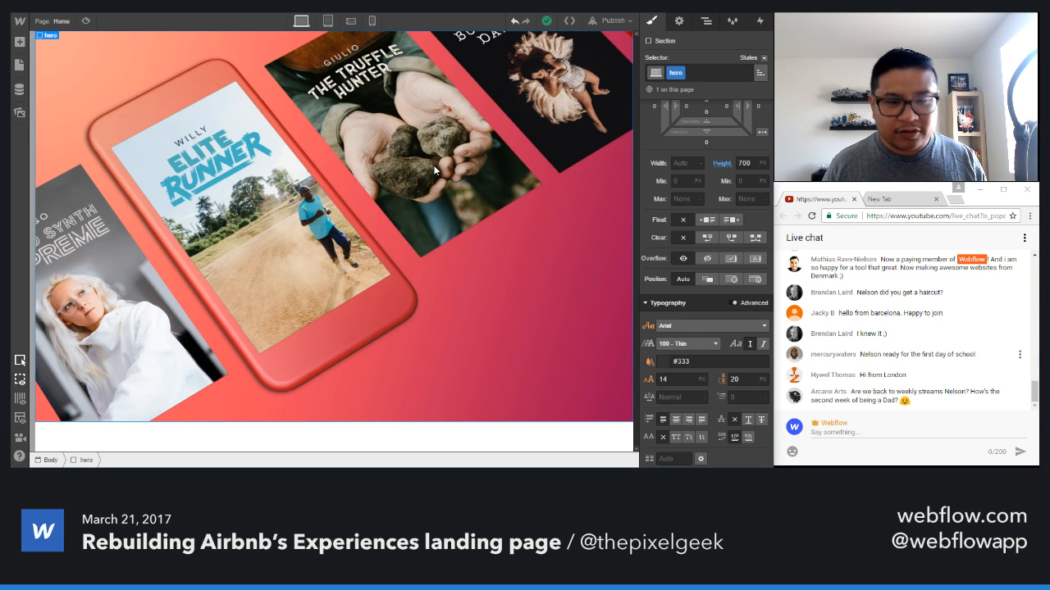
- Make the hero section a flex layout with both its justification and its alignment set to End
{"action": "scroll", "coordinate": [681, 263], "scroll_direction": "up", "scroll_amount": 2}
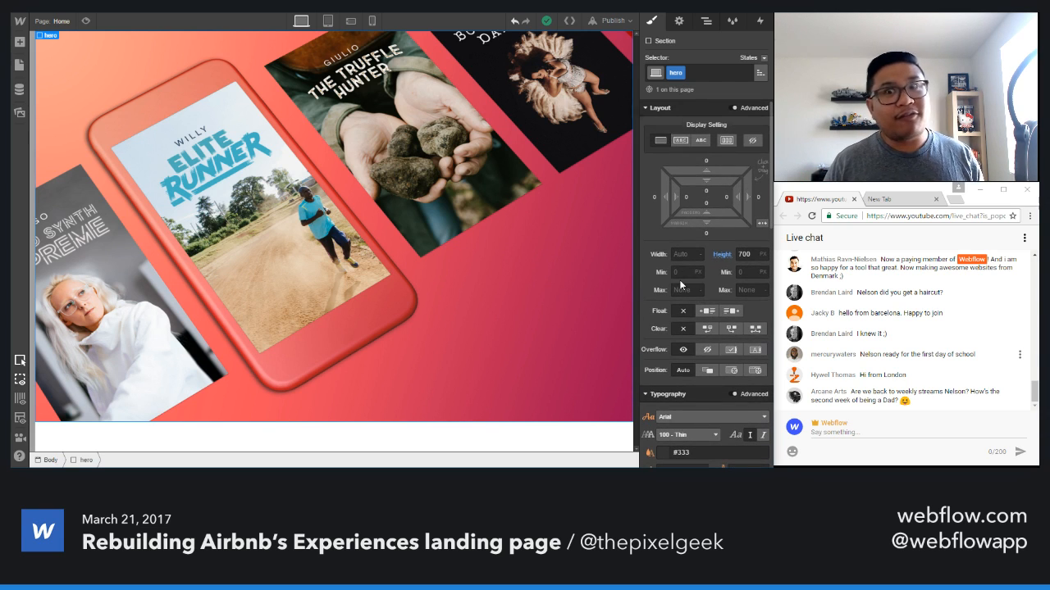
{"action": "left_click", "coordinate": [727, 140]}
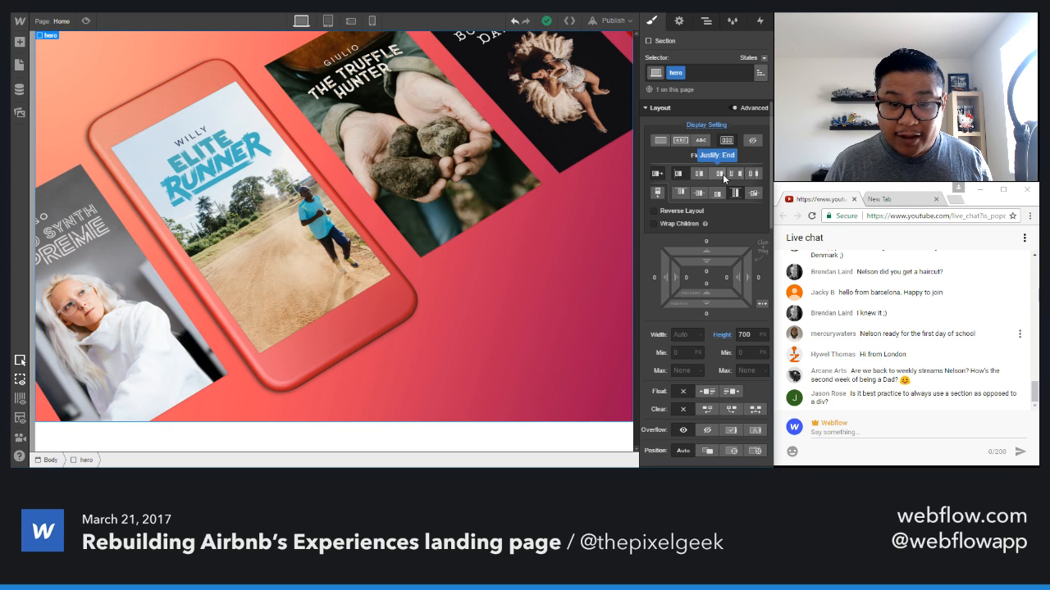
{"action": "left_click", "coordinate": [723, 174]}
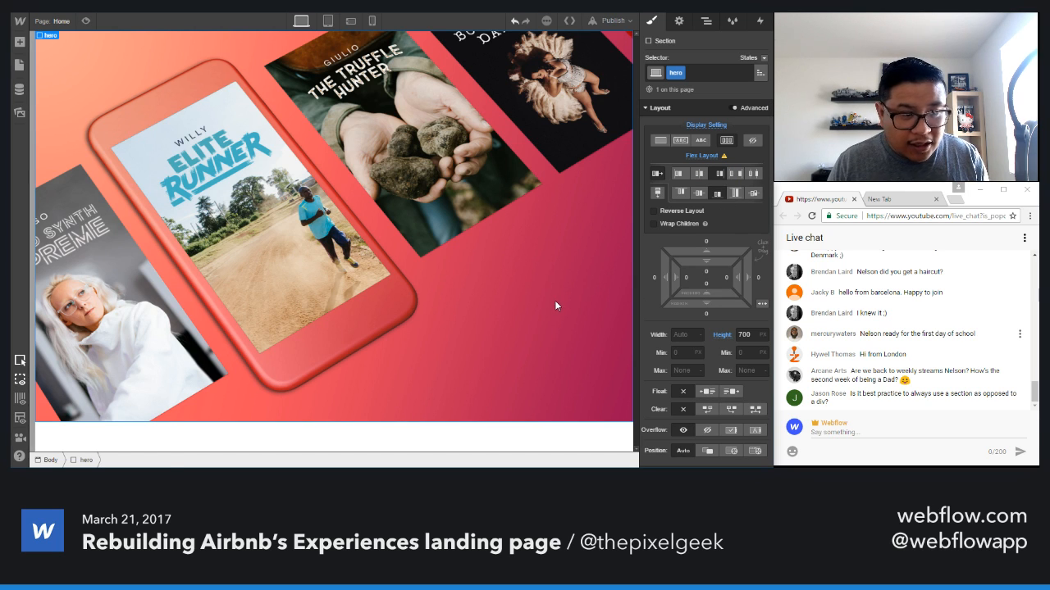
- Add a Div Block inside the hero section and give it the new class "hero content"
{"action": "key", "text": "a"}
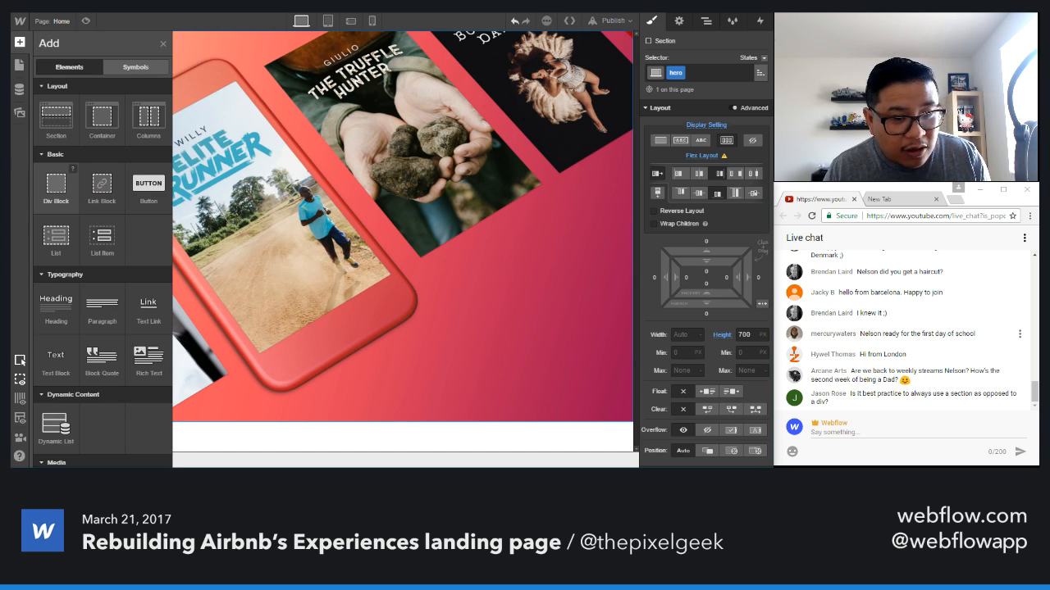
{"action": "left_click_drag", "start_coordinate": [56, 184], "coordinate": [592, 402]}
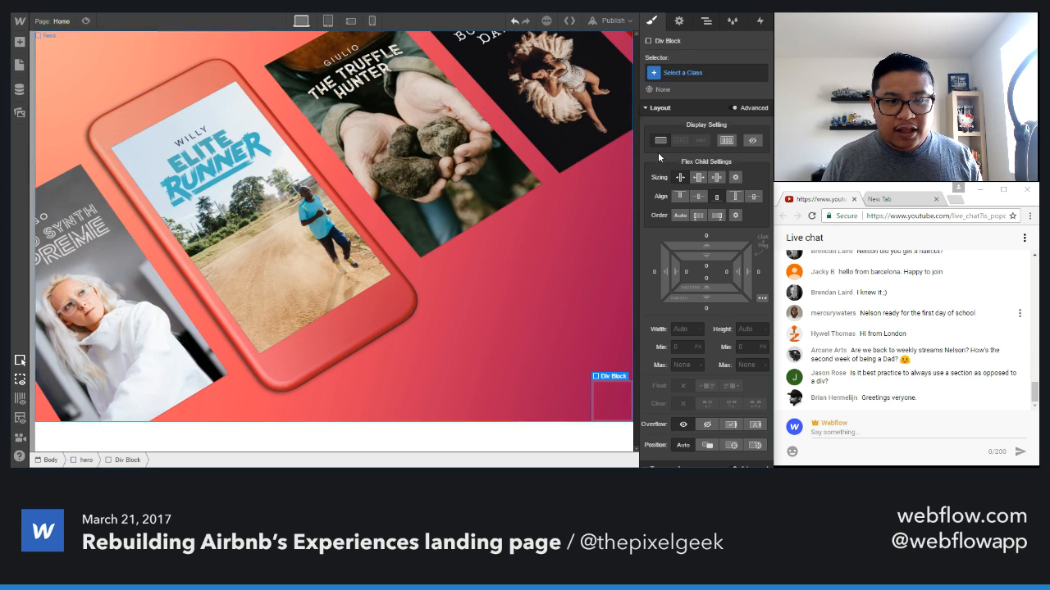
{"action": "left_click", "coordinate": [709, 73]}
{"action": "type", "text": "hero content"}
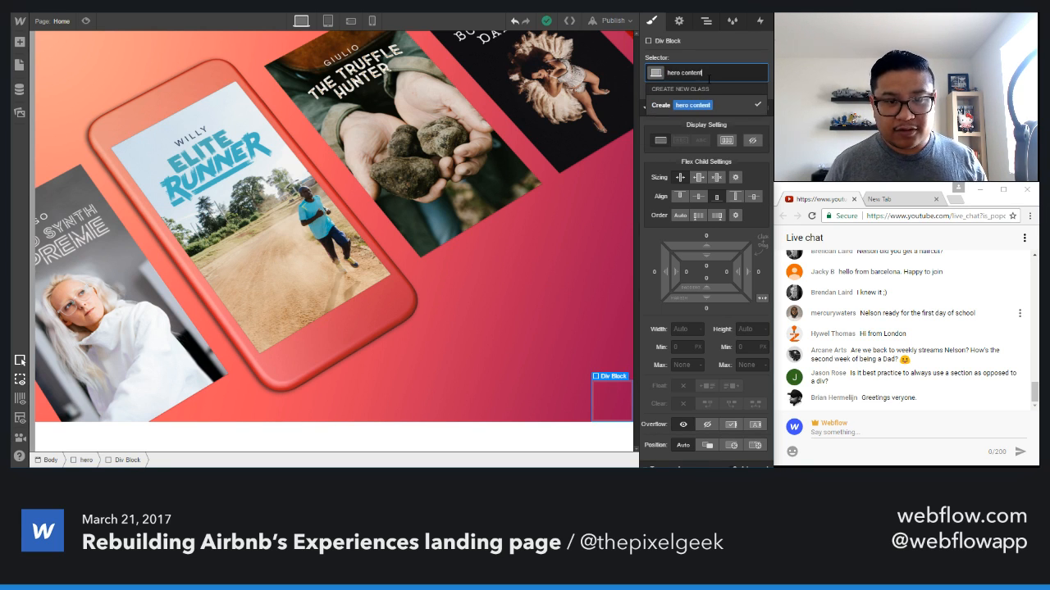
{"action": "key", "text": "Return"}
- Switch to the Airbnb page, copy the hero's "Airbnb Experiences" heading text and return to the Webflow Designer
{"action": "key", "text": "ctrl+Tab"}
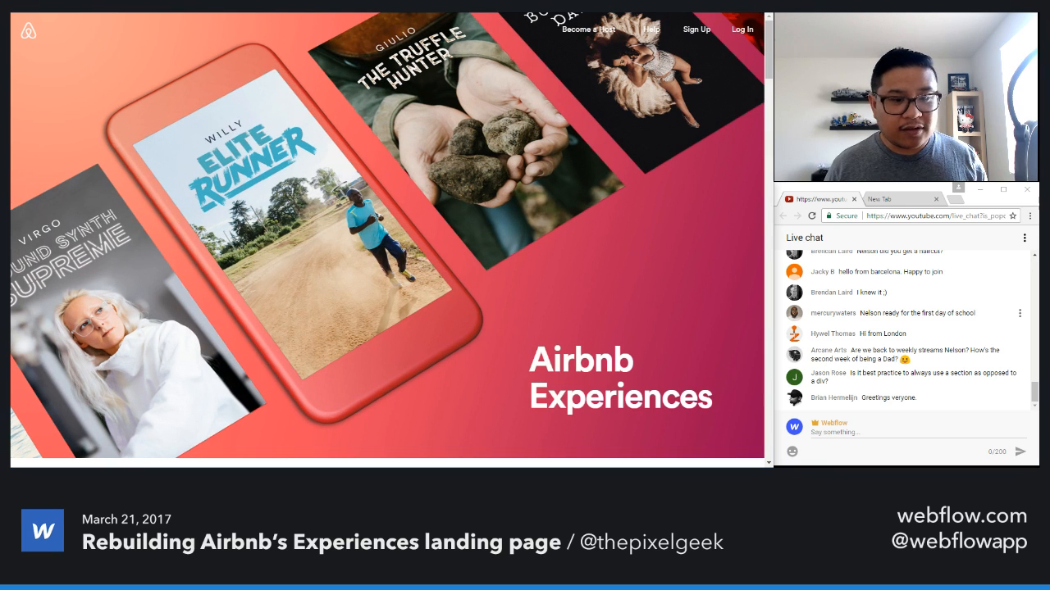
{"action": "left_click_drag", "start_coordinate": [717, 408], "coordinate": [572, 363]}
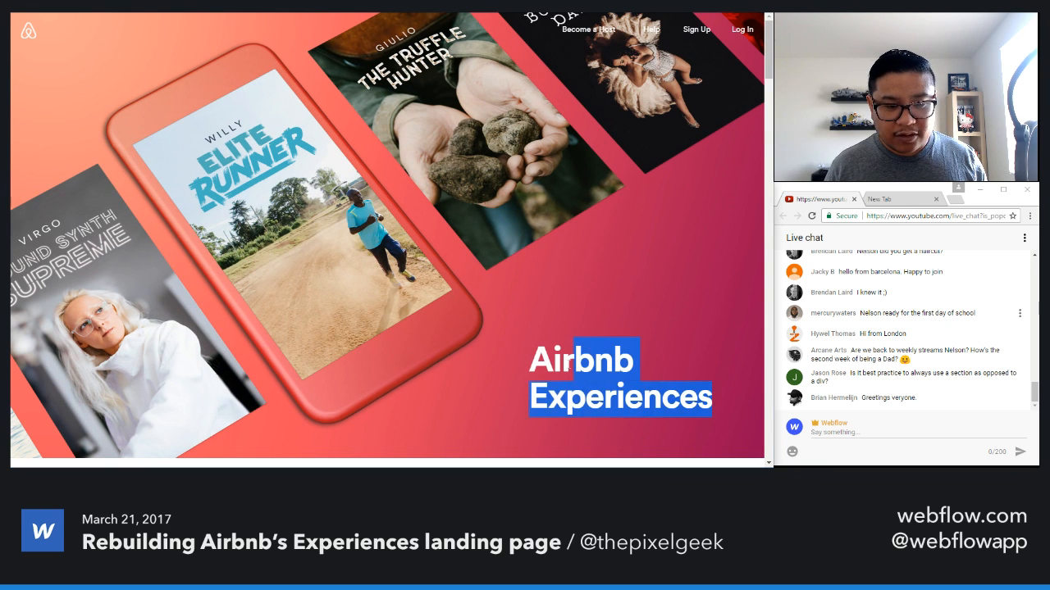
{"action": "key", "text": "ctrl+Tab"}
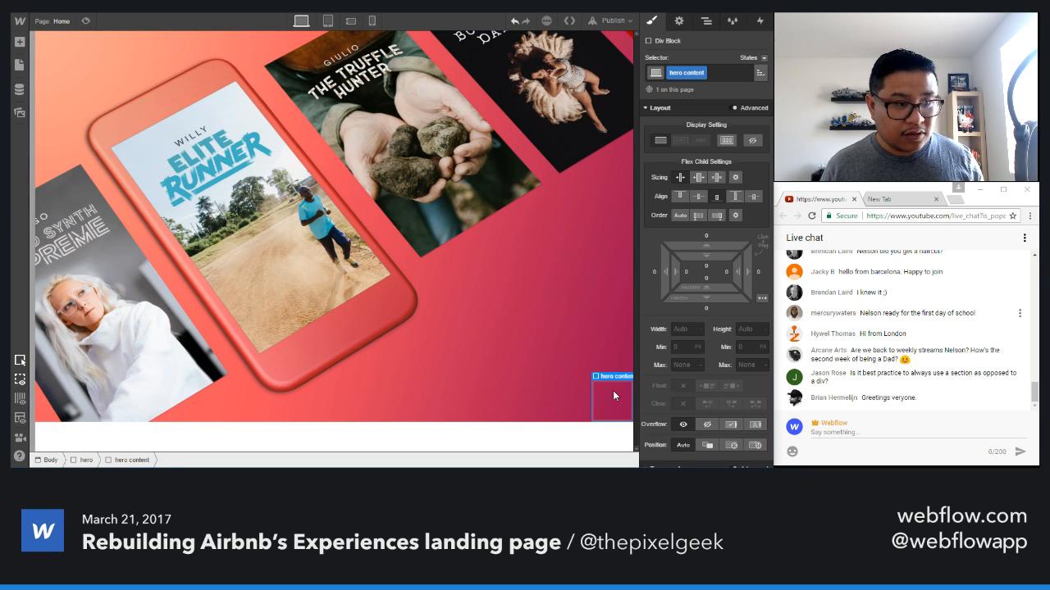
- Add an H1 heading inside the "hero content" div and set its text to "Airbnb Experiences"
{"action": "key", "text": "a"}
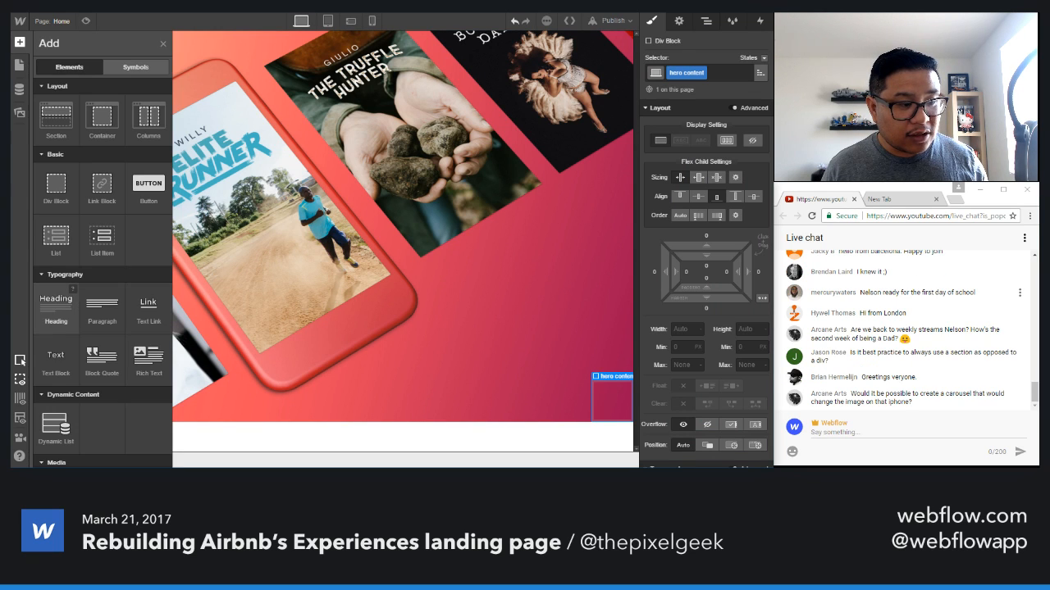
{"action": "left_click", "coordinate": [56, 308]}
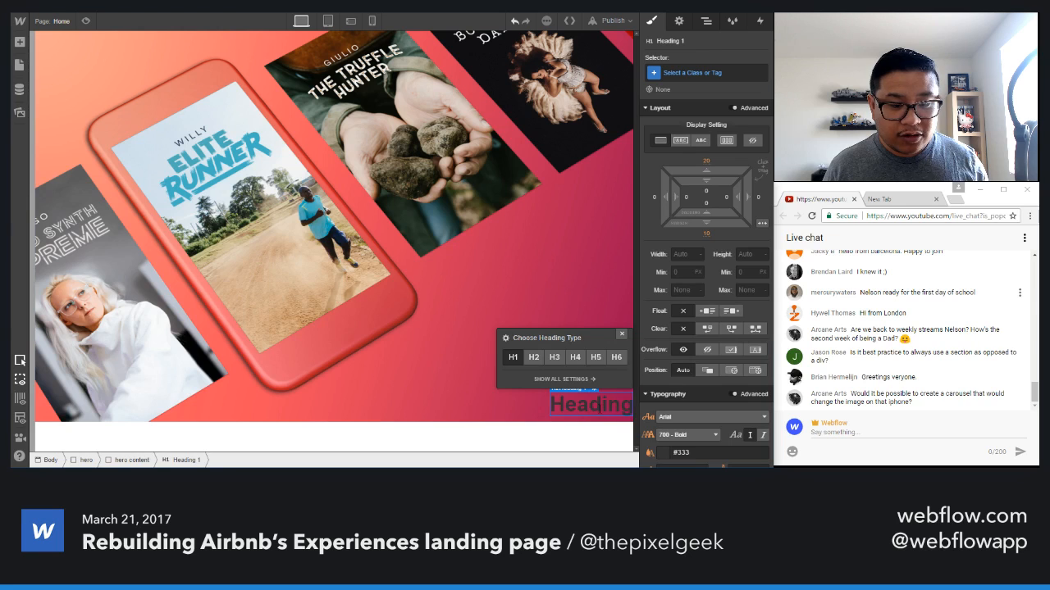
{"action": "double_click", "coordinate": [600, 408]}
{"action": "type", "text": "Airbnb Experiences"}
{"action": "key", "text": "Escape"}
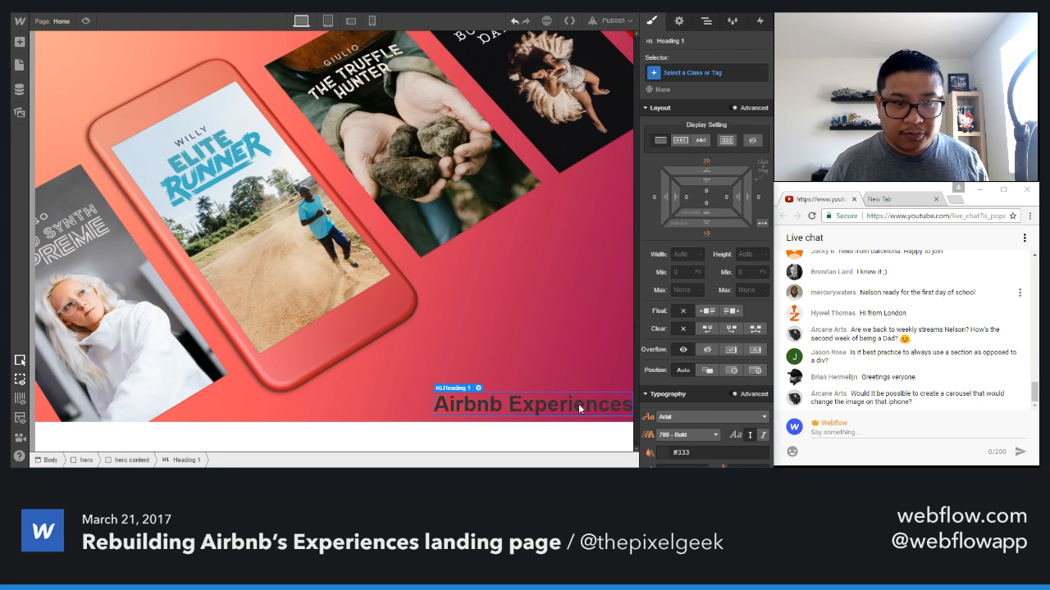
- Set the "hero content" div's padding to 40 px on all four sides
{"action": "key", "text": "Up"}
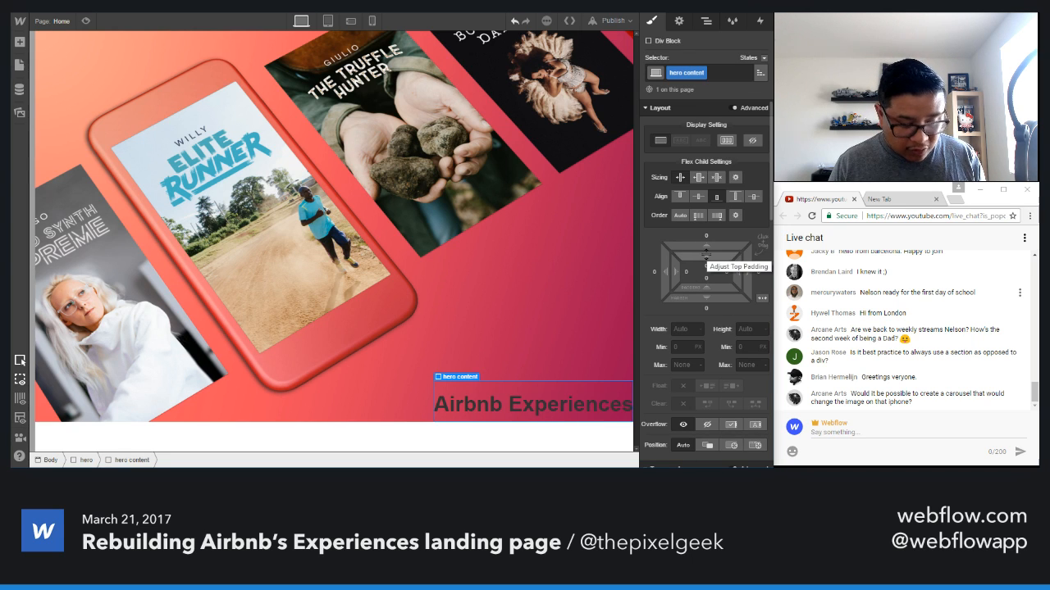
{"action": "left_click_drag", "start_coordinate": [705, 257], "coordinate": [753, 327]}
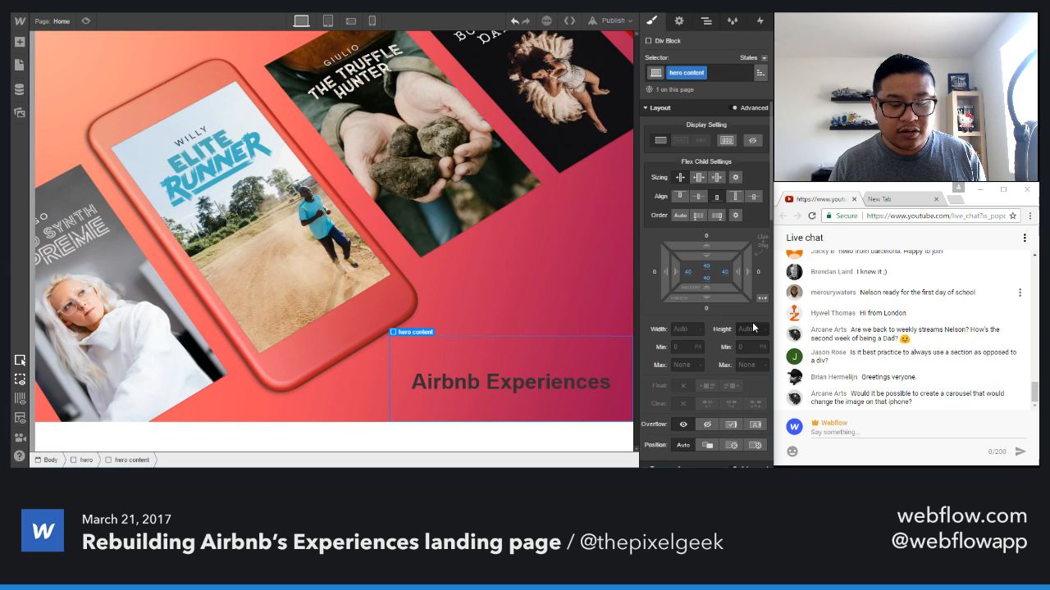
- Compare the heading with the original Airbnb page and replace the space before "Experiences" with a line break
{"action": "key", "text": "ctrl+shift+p"}
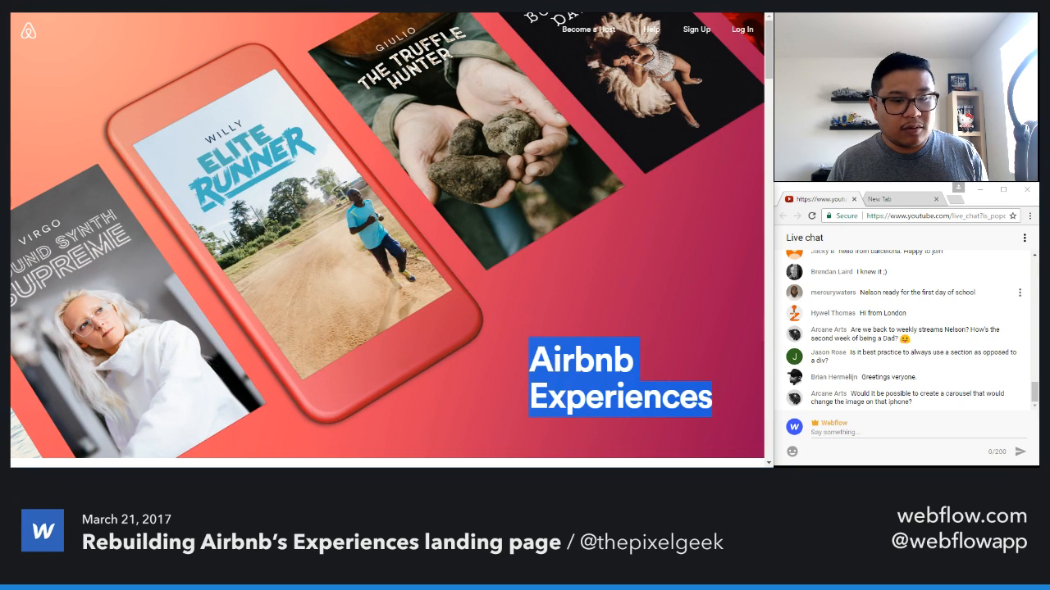
{"action": "key", "text": "ctrl+shift+p"}
{"action": "double_click", "coordinate": [490, 382]}
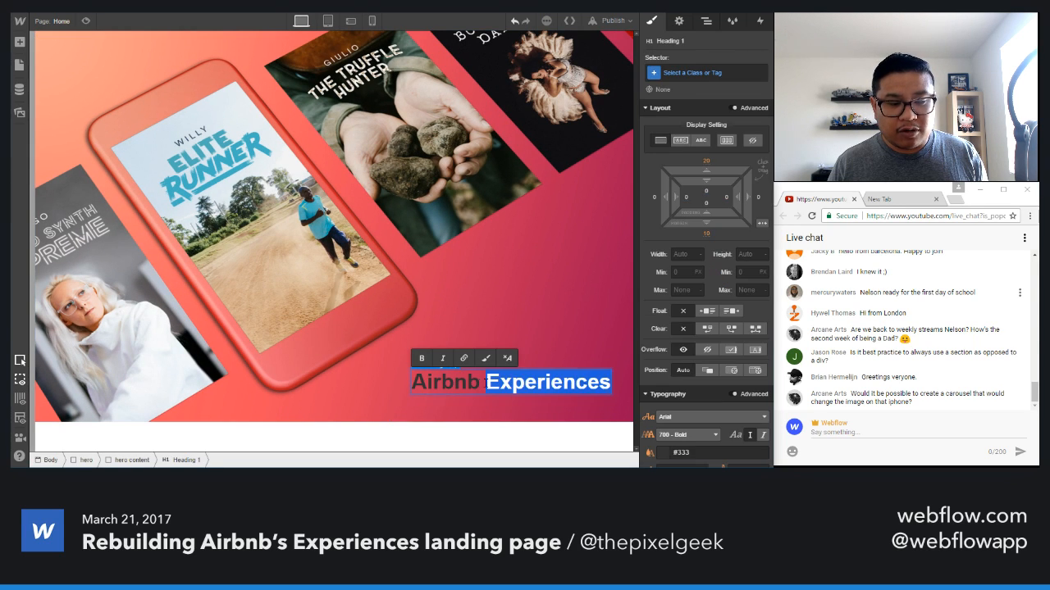
{"action": "left_click", "coordinate": [487, 382]}
{"action": "key", "text": "BackSpace"}
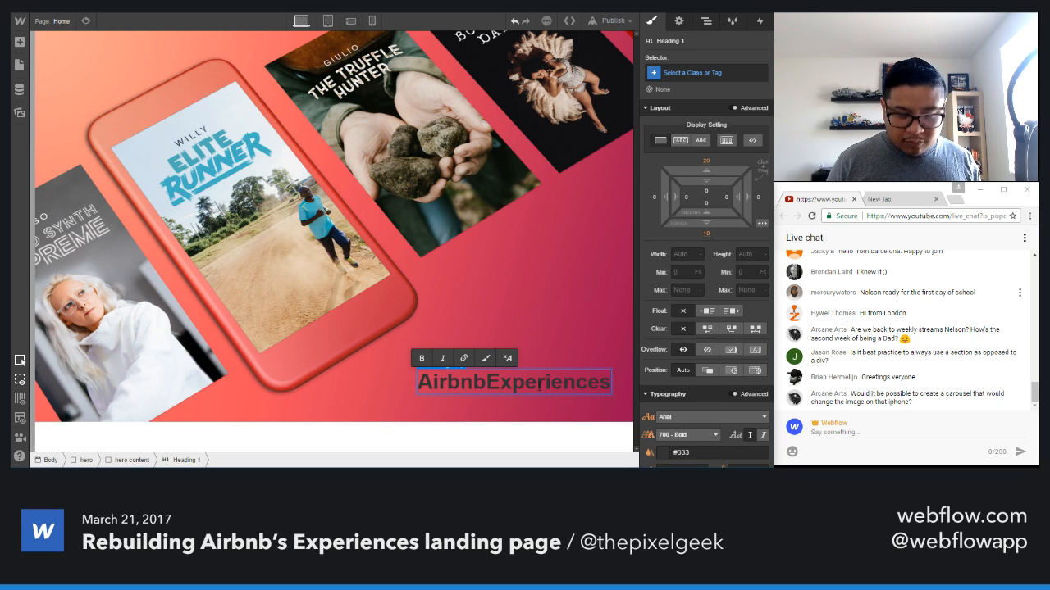
{"action": "key", "text": "shift+Return"}
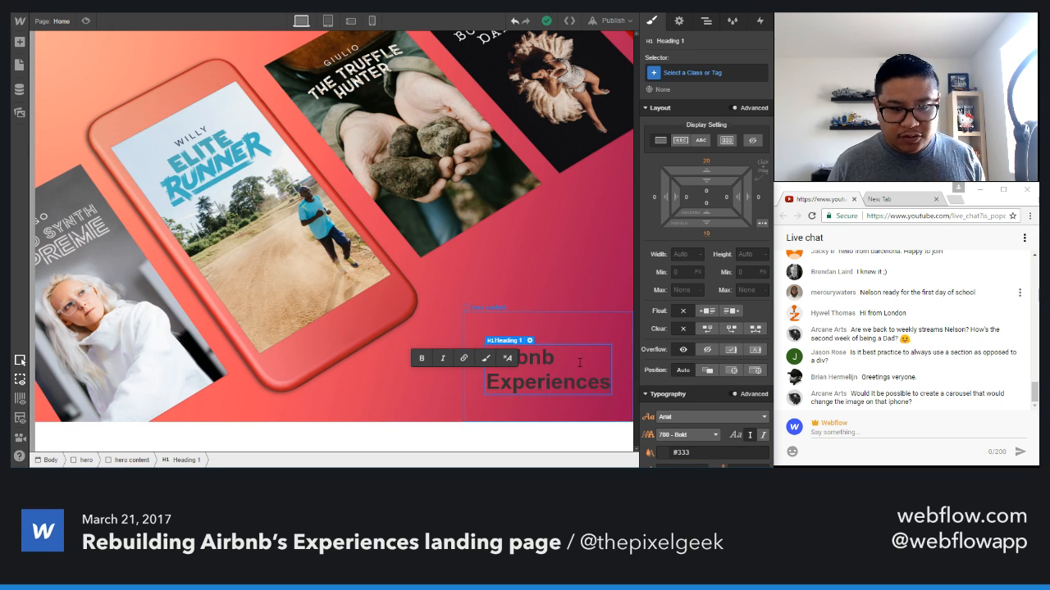
- Set the font colour of the "hero content" div to white
{"action": "left_click", "coordinate": [604, 343]}
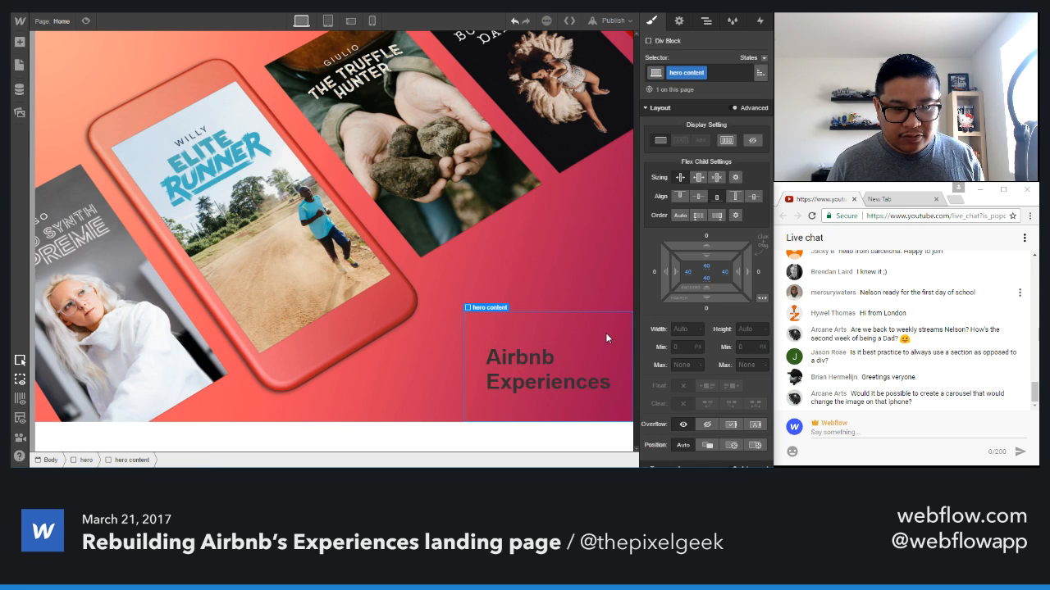
{"action": "scroll", "coordinate": [705, 368], "scroll_direction": "down", "scroll_amount": 3}
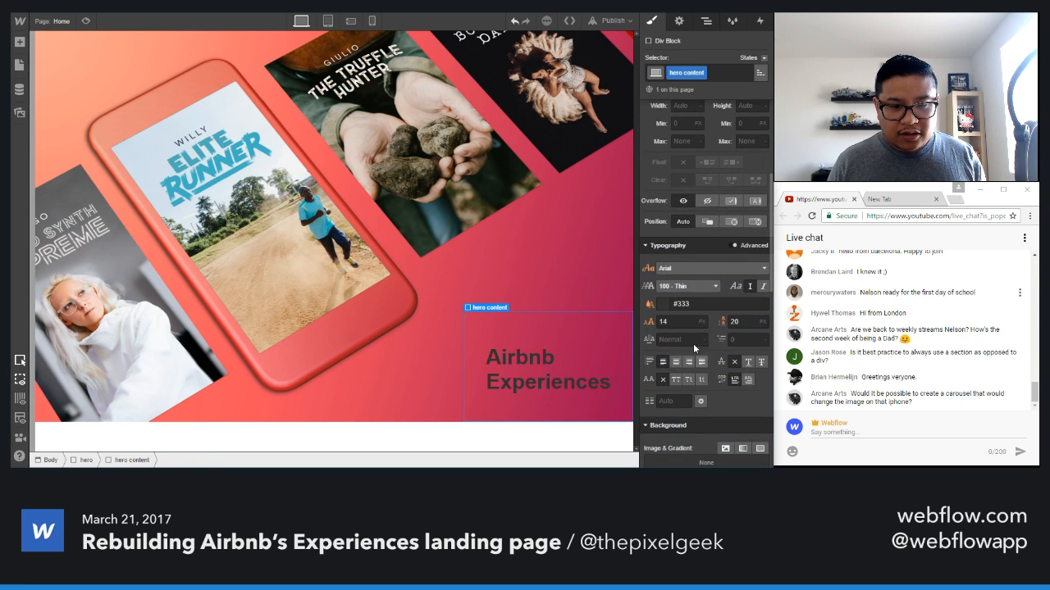
{"action": "left_click", "coordinate": [664, 305]}
{"action": "left_click", "coordinate": [669, 264]}
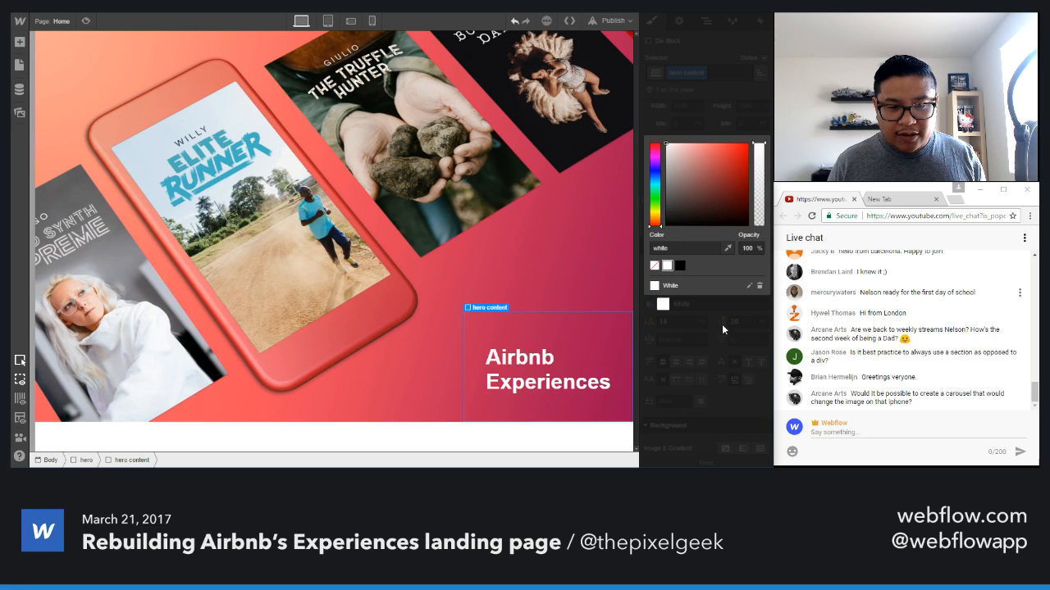
{"action": "left_click", "coordinate": [722, 332]}
{"action": "left_click", "coordinate": [686, 286]}
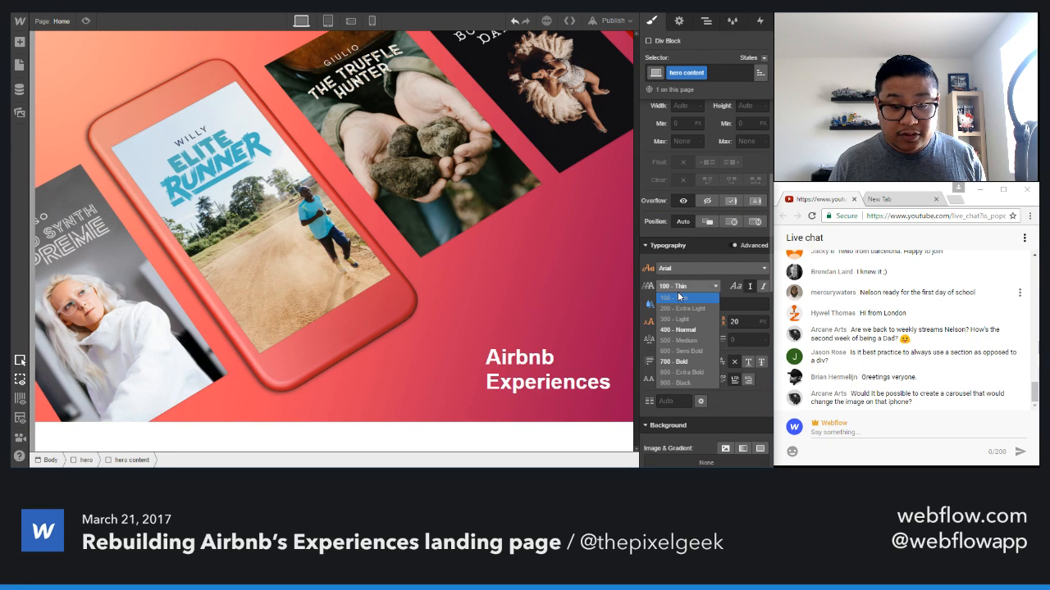
{"action": "left_click", "coordinate": [732, 304]}
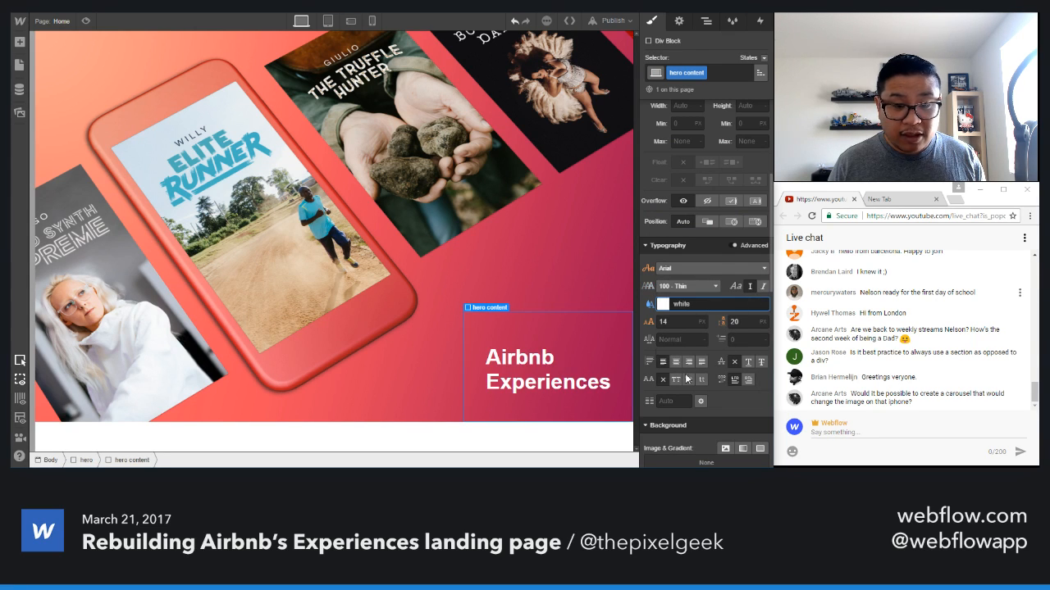
{"action": "left_click", "coordinate": [673, 322]}
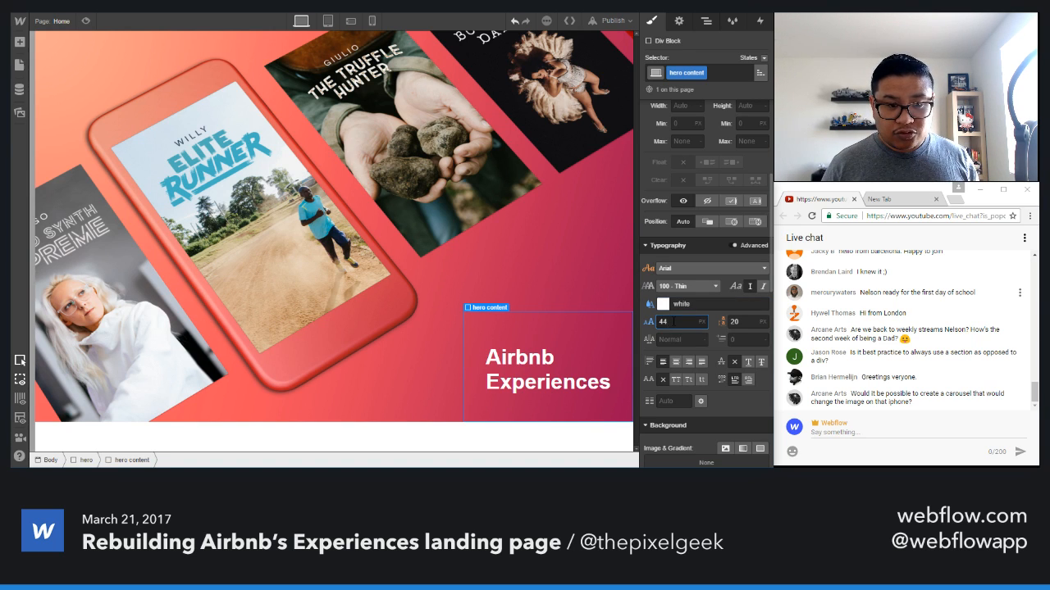
{"action": "key", "text": "BackSpace"}
{"action": "key", "text": "BackSpace"}
{"action": "key", "text": "Return"}
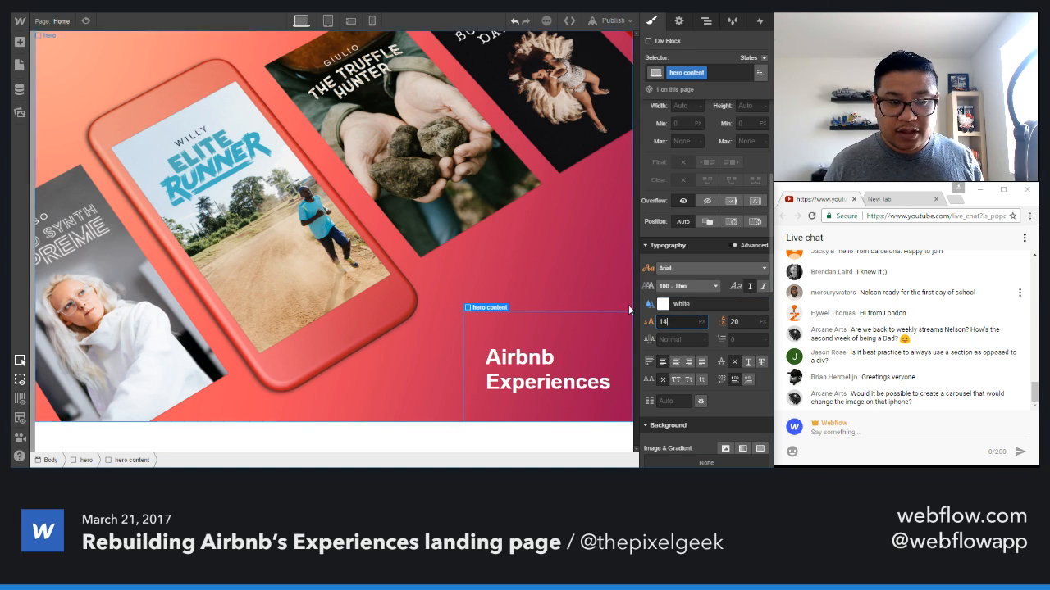
- Set the font size of the "Airbnb Experiences" heading to 58 px
{"action": "left_click", "coordinate": [533, 384]}
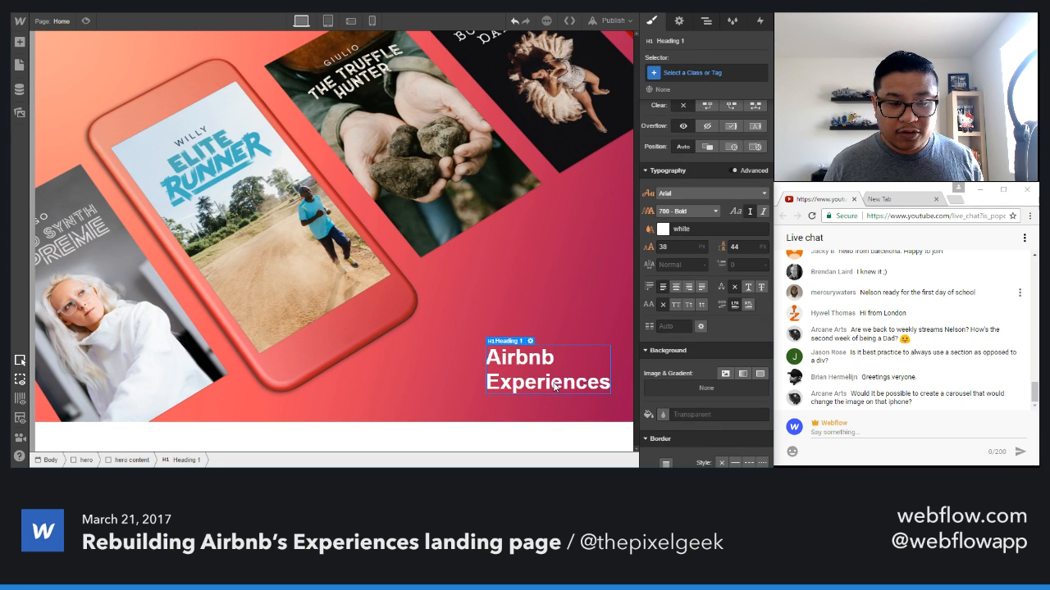
{"action": "scroll", "coordinate": [680, 303], "scroll_direction": "up", "scroll_amount": 2}
{"action": "left_click", "coordinate": [680, 302]}
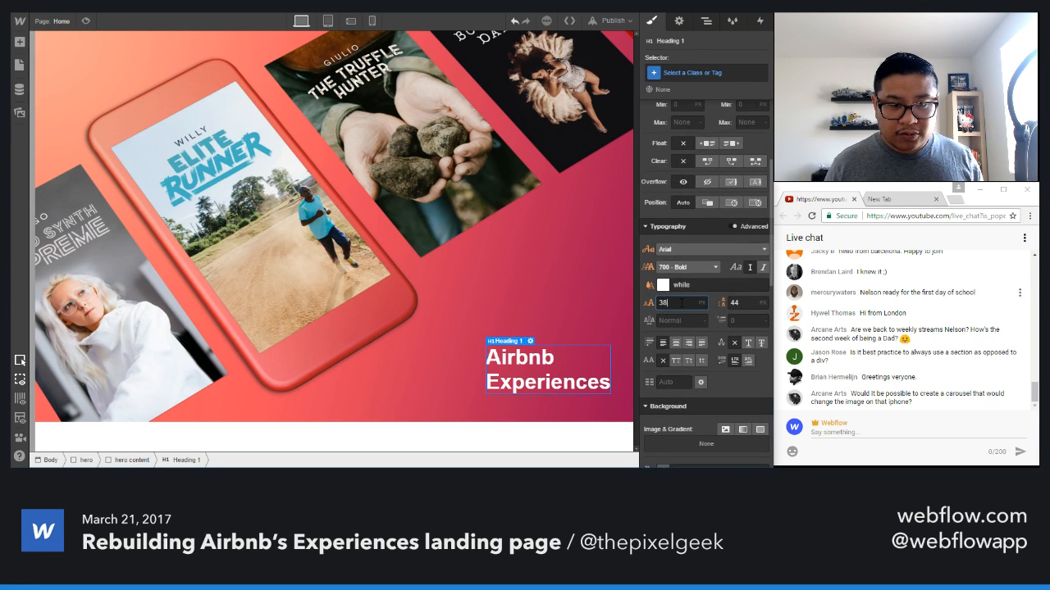
{"action": "key", "text": "shift+Up"}
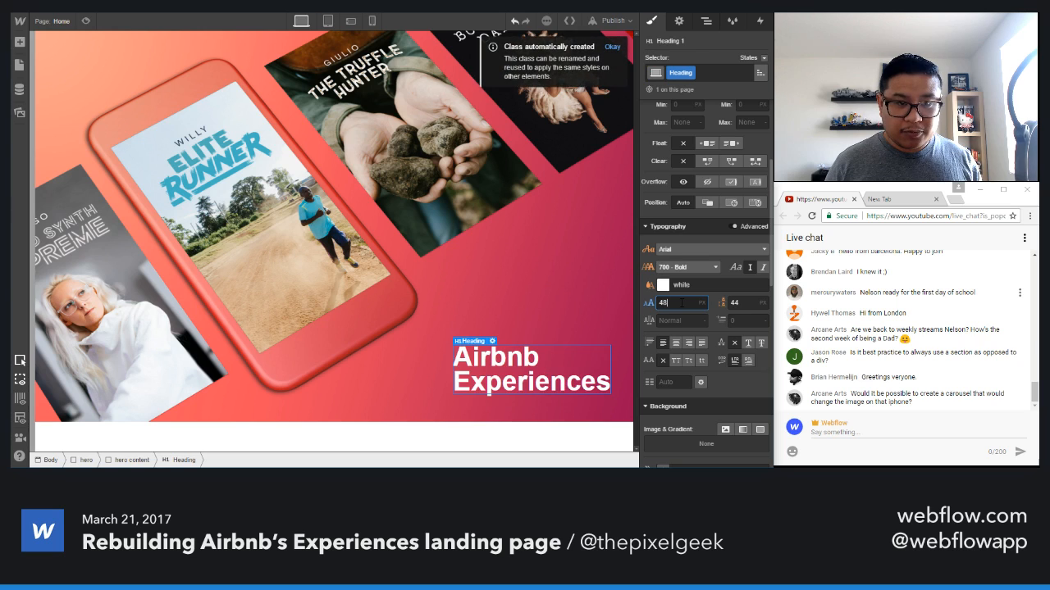
{"action": "key", "text": "shift+Up"}
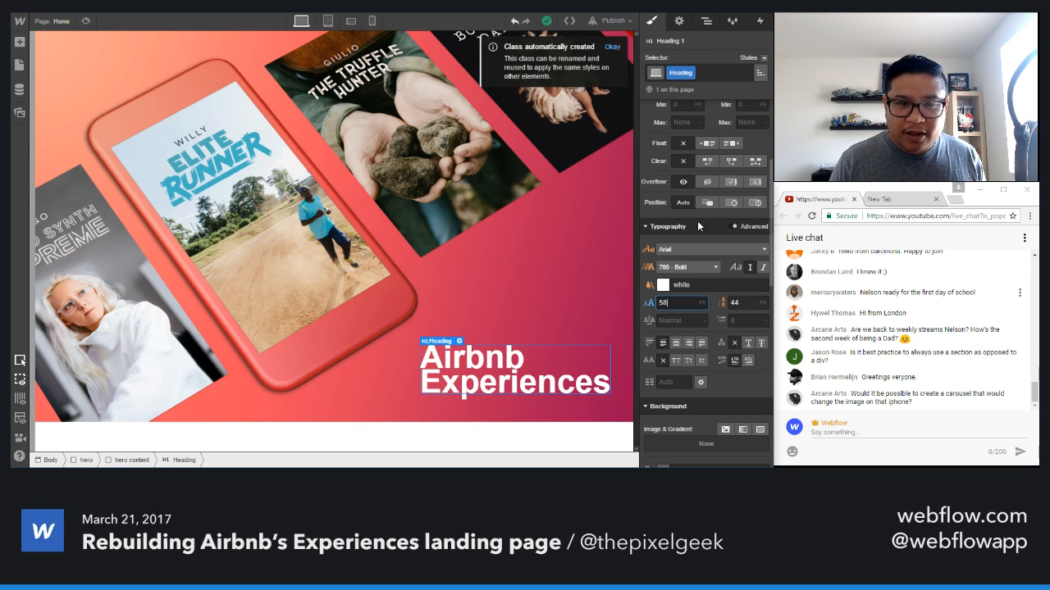
- Rename the heading's class to "Heading 1"
{"action": "scroll", "coordinate": [704, 207], "scroll_direction": "up", "scroll_amount": 3}
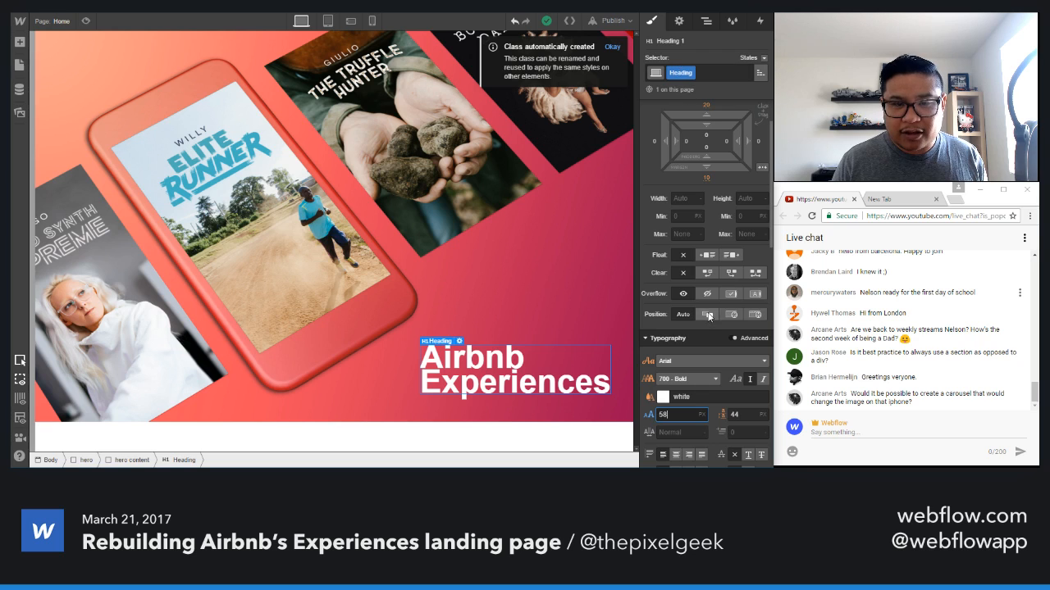
{"action": "double_click", "coordinate": [682, 74]}
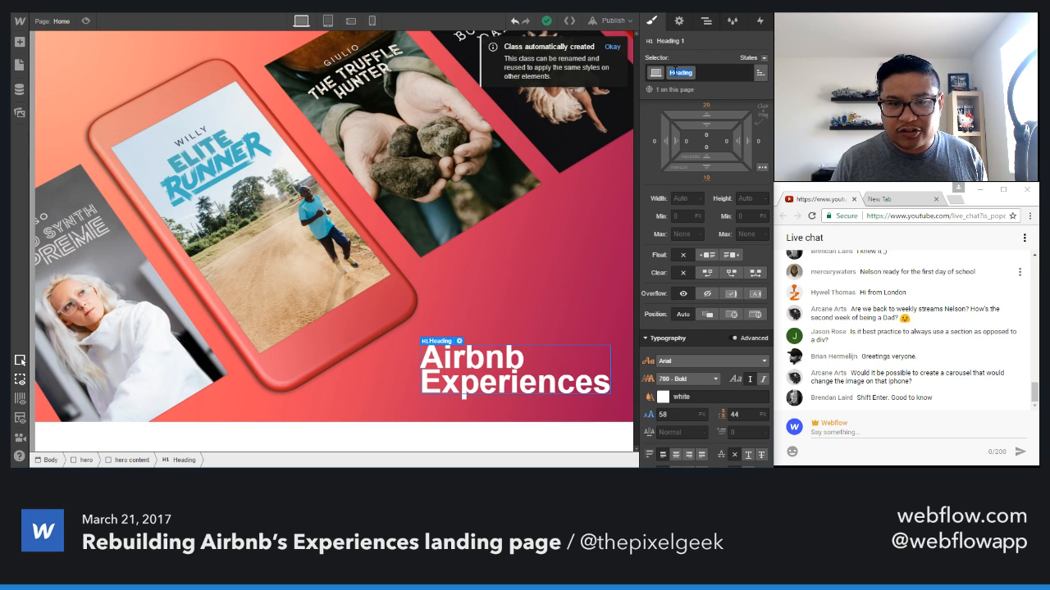
{"action": "type", "text": "1"}
{"action": "key", "text": "Return"}
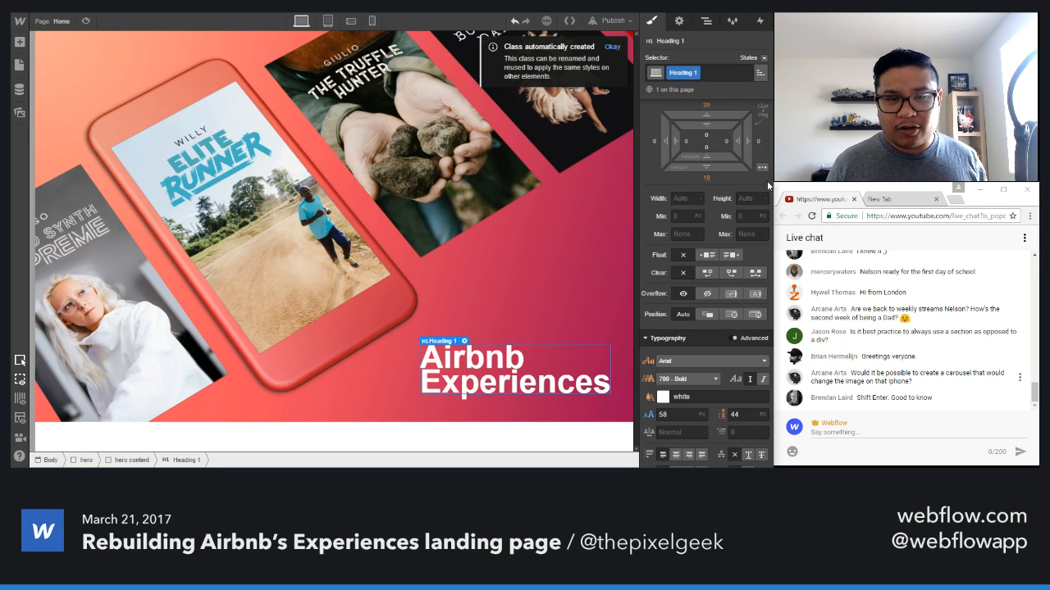
- Set the heading's line height to 62 px and dismiss the class notice
{"action": "scroll", "coordinate": [721, 281], "scroll_direction": "down", "scroll_amount": 3}
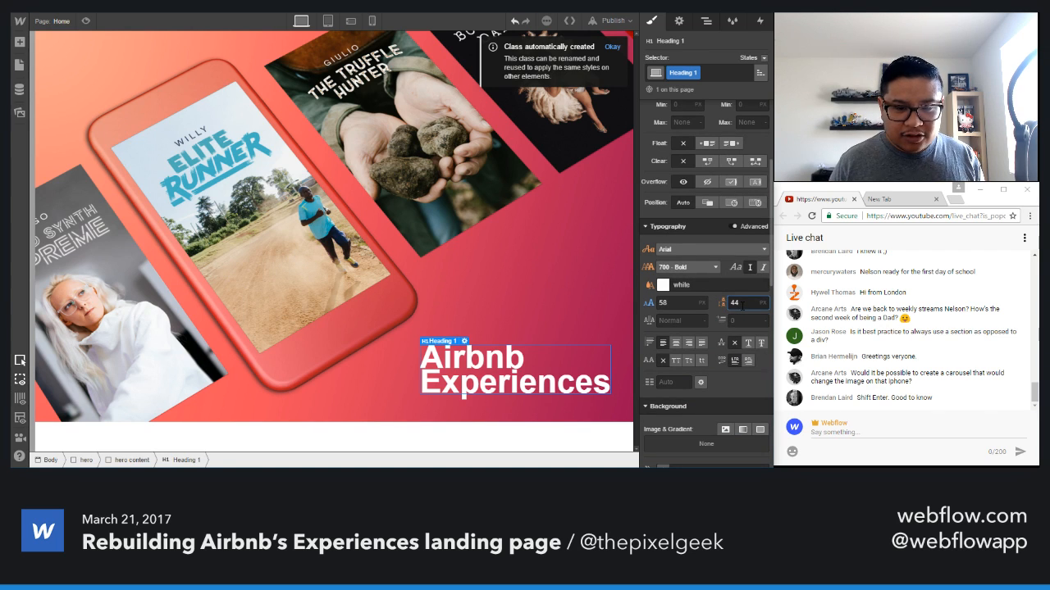
{"action": "key", "text": "shift+Up"}
{"action": "key", "text": "shift+Up"}
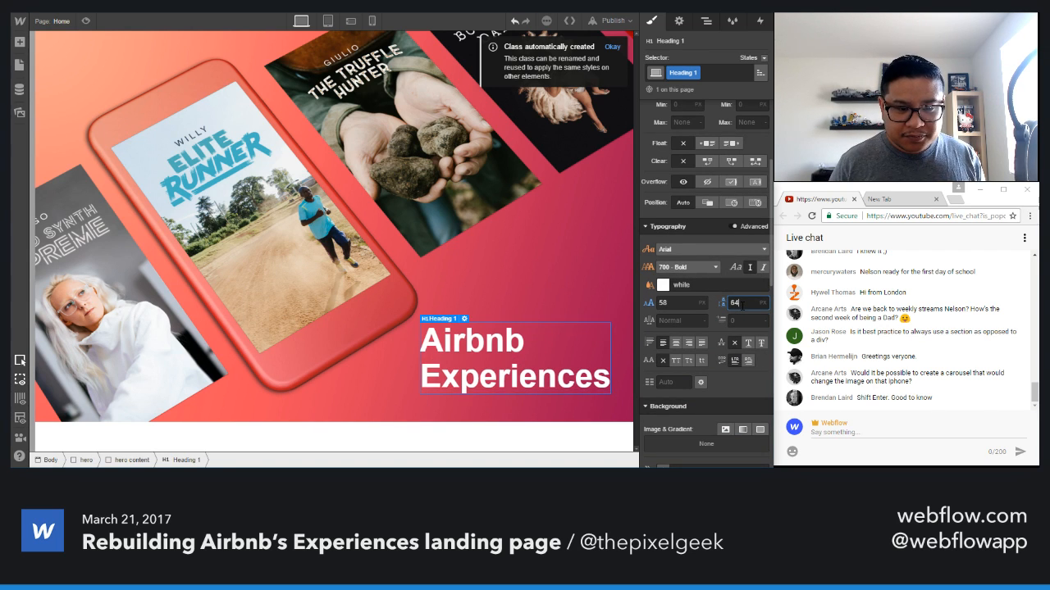
{"action": "key", "text": "Down"}
{"action": "key", "text": "Down"}
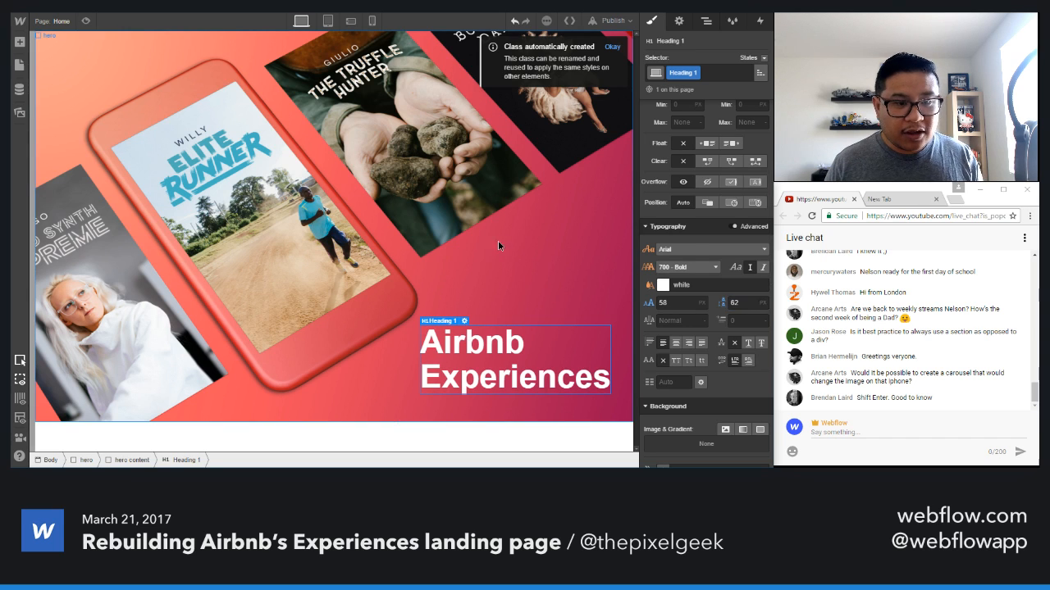
{"action": "left_click", "coordinate": [448, 255]}
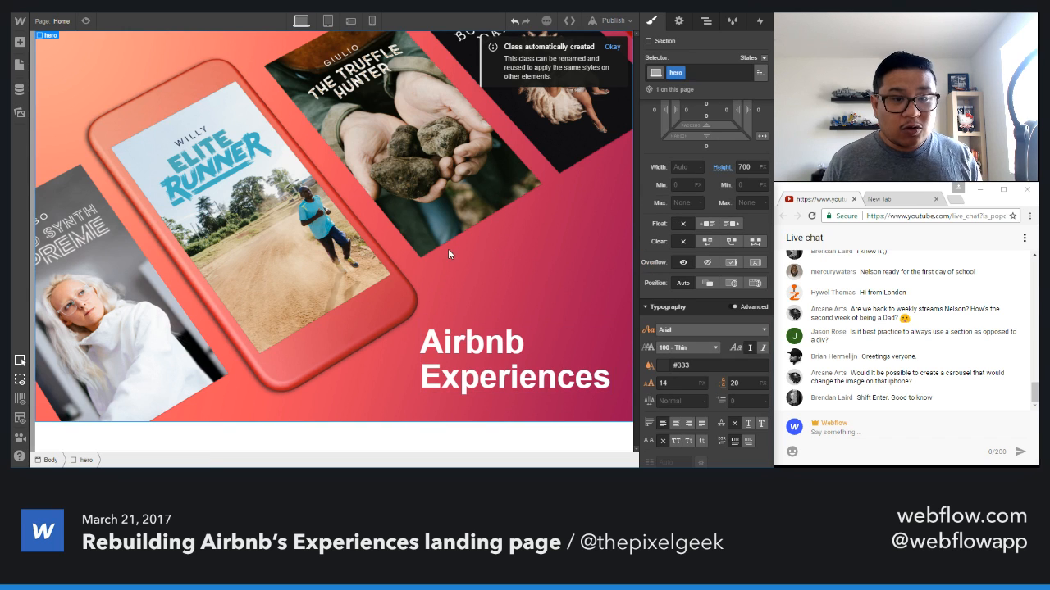
{"action": "left_click", "coordinate": [609, 46]}
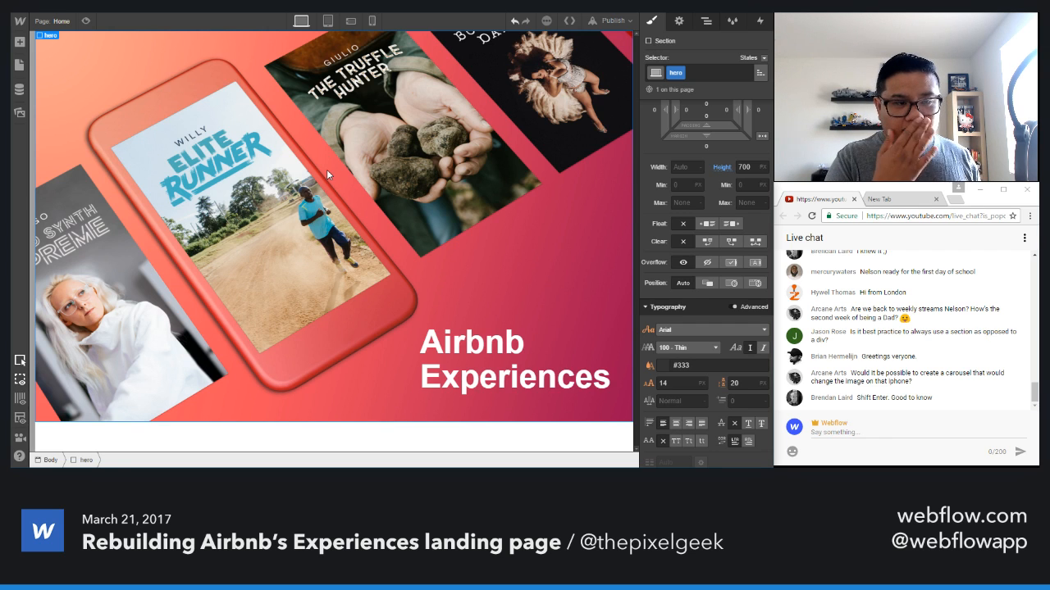
- Add a Navbar above the hero section and position it absolutely, stretched across the full width at the top of the page
{"action": "key", "text": "a"}
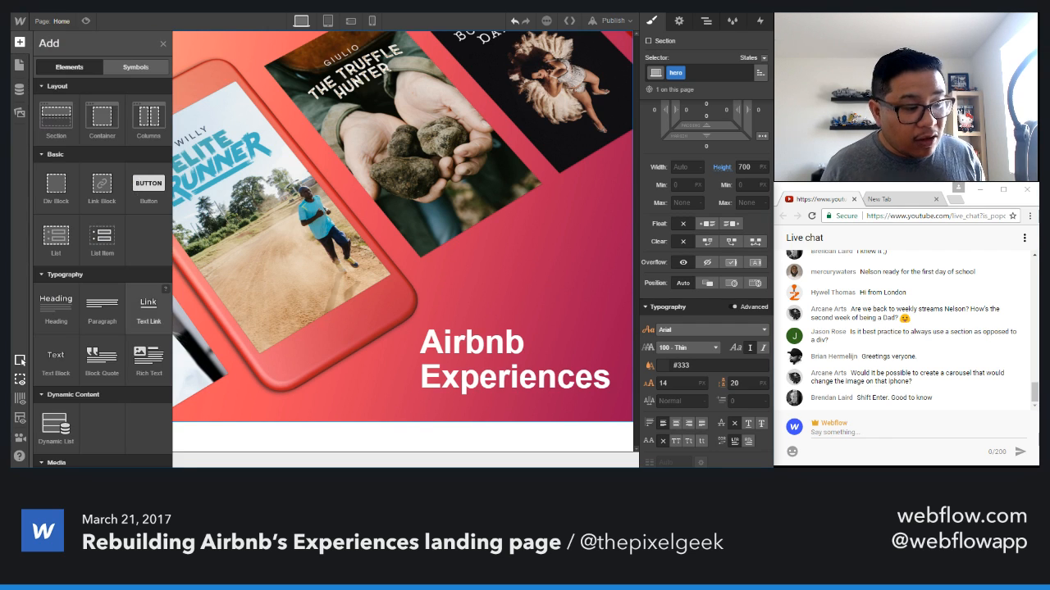
{"action": "scroll", "coordinate": [138, 299], "scroll_direction": "down", "scroll_amount": 3}
{"action": "scroll", "coordinate": [138, 299], "scroll_direction": "down", "scroll_amount": 3}
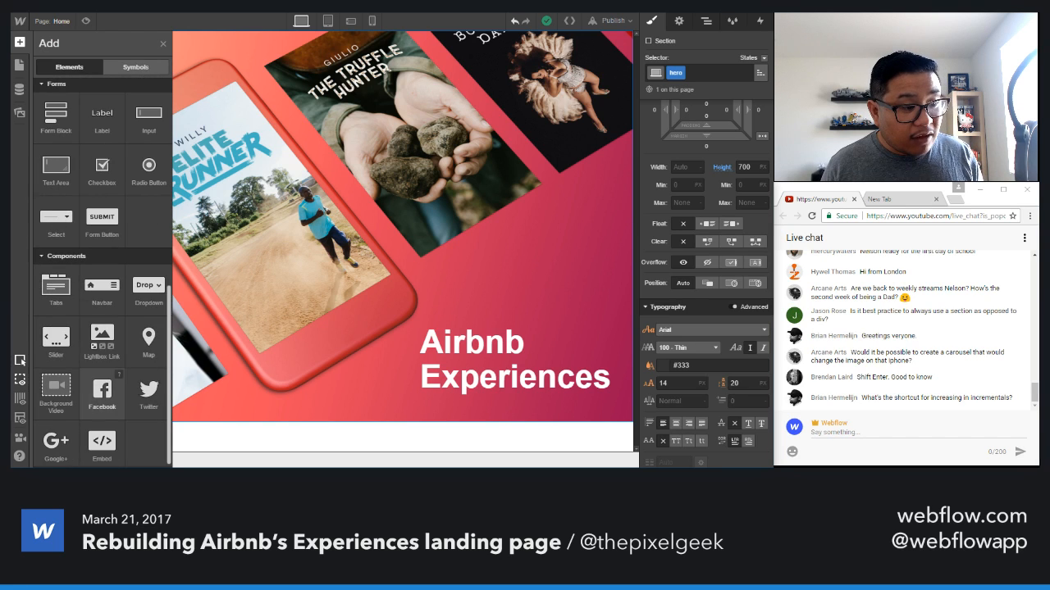
{"action": "left_click_drag", "start_coordinate": [102, 287], "coordinate": [660, 123]}
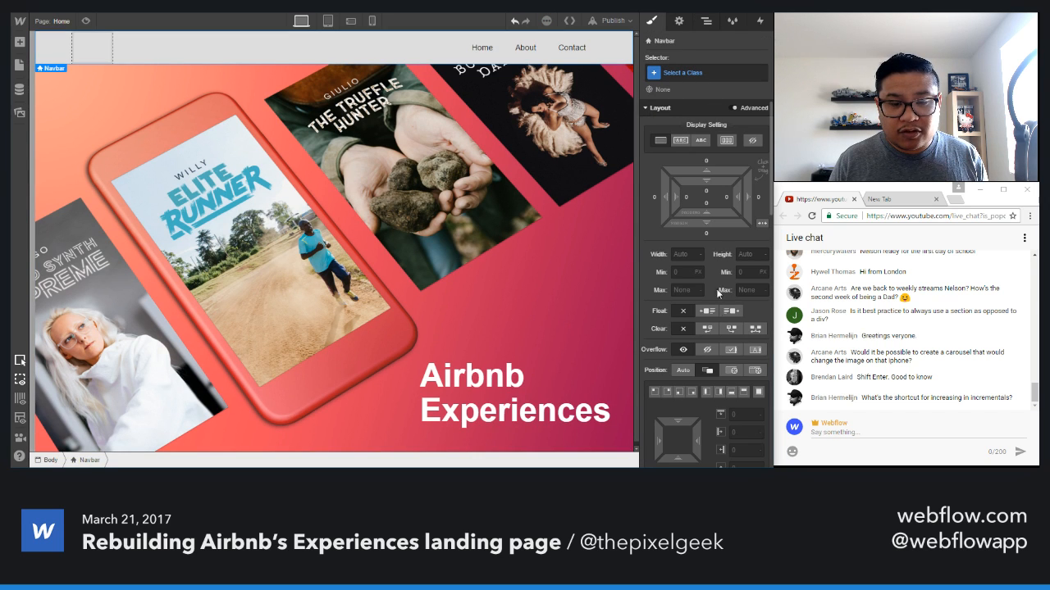
{"action": "left_click", "coordinate": [729, 368]}
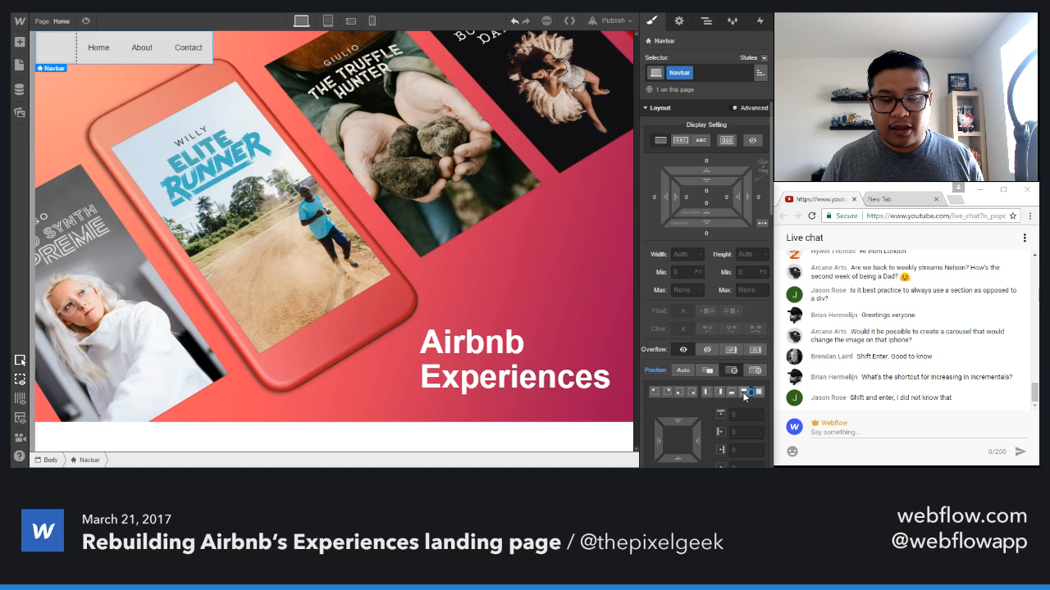
{"action": "left_click", "coordinate": [743, 393]}
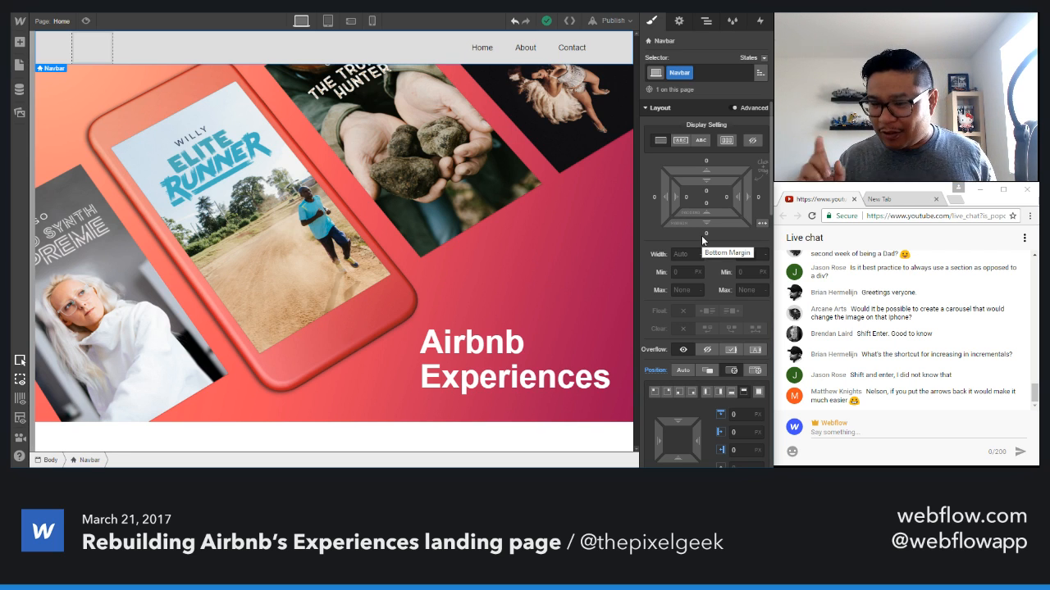
- Set the Navbar's background colour to transparent
{"action": "scroll", "coordinate": [701, 236], "scroll_direction": "down", "scroll_amount": 3}
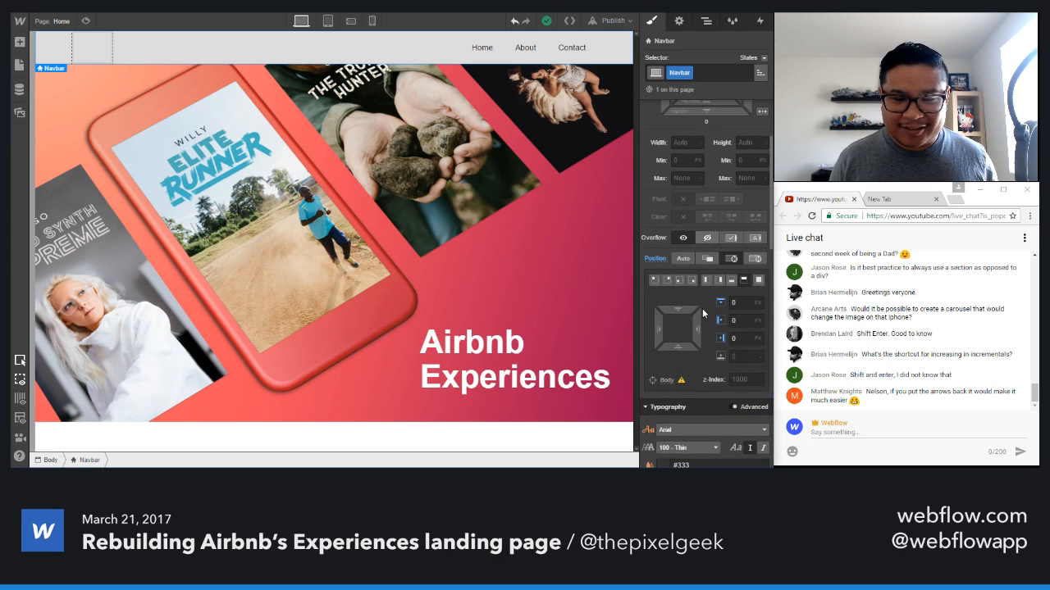
{"action": "scroll", "coordinate": [687, 381], "scroll_direction": "up", "scroll_amount": 2}
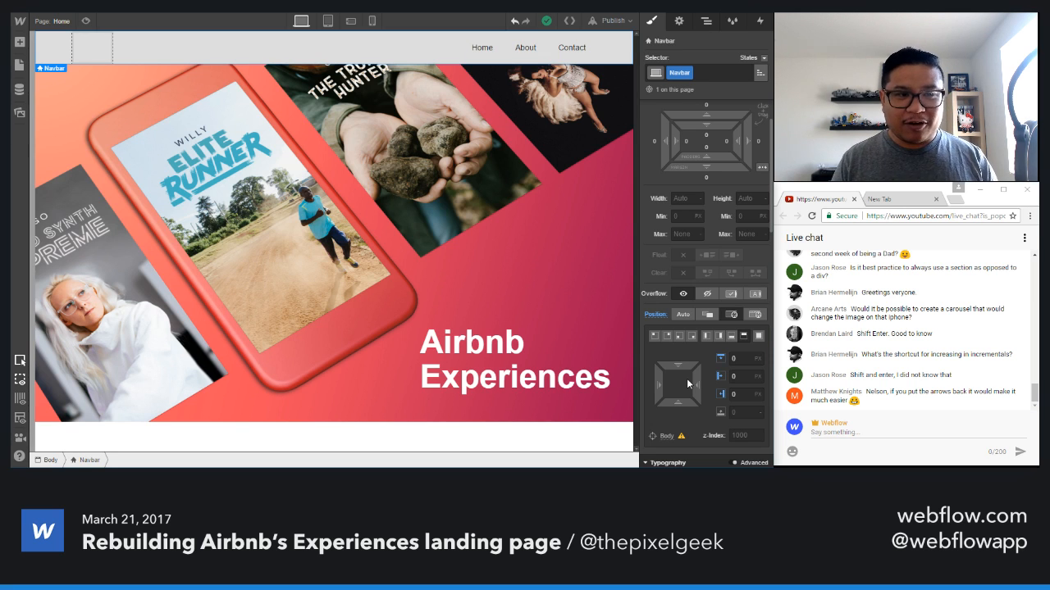
{"action": "scroll", "coordinate": [724, 385], "scroll_direction": "down", "scroll_amount": 7}
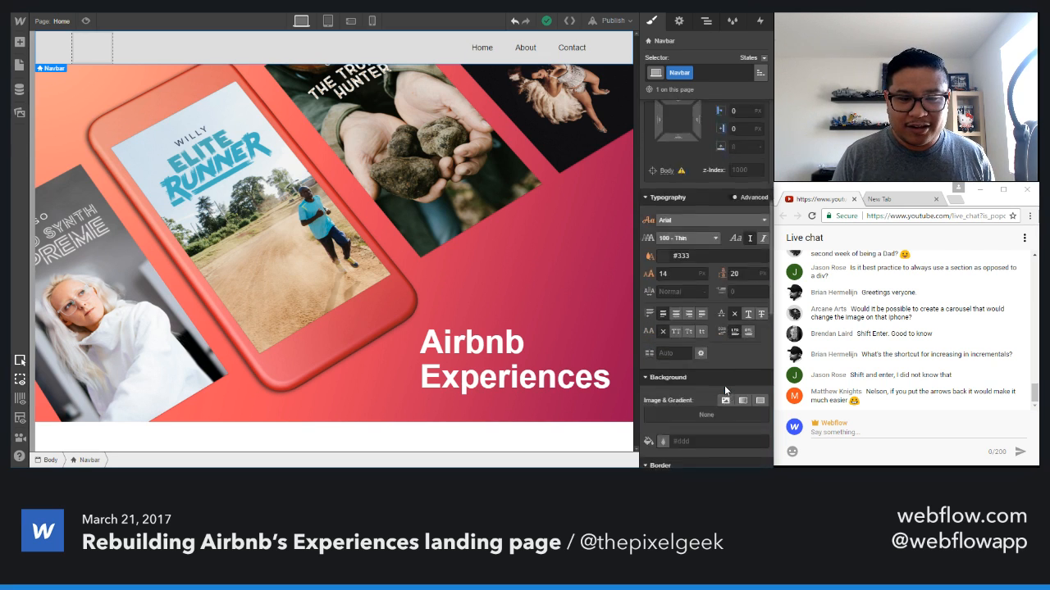
{"action": "scroll", "coordinate": [724, 385], "scroll_direction": "down", "scroll_amount": 3}
{"action": "left_click", "coordinate": [664, 317]}
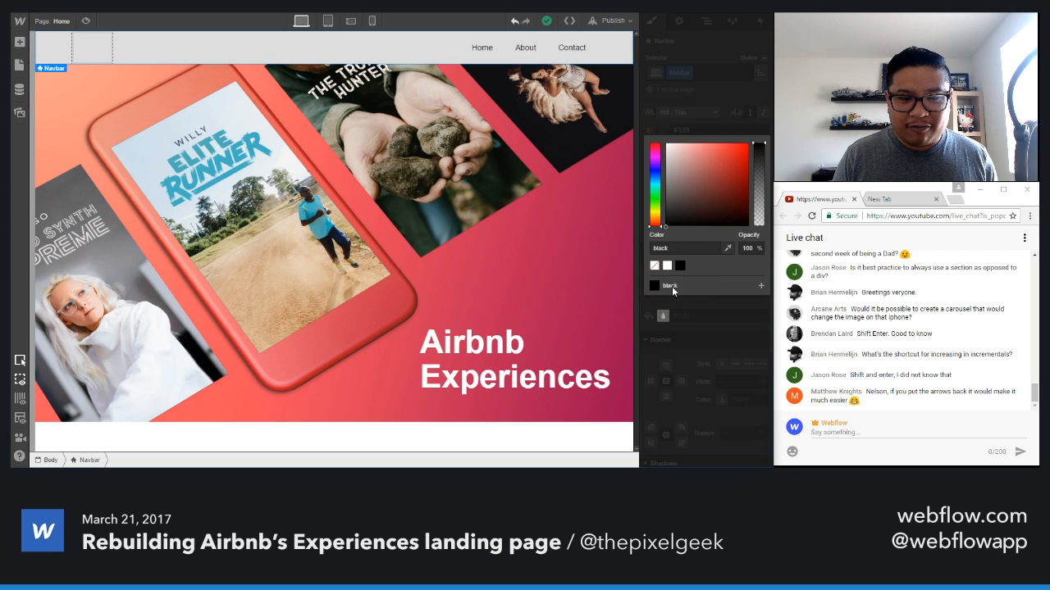
{"action": "left_click", "coordinate": [653, 264]}
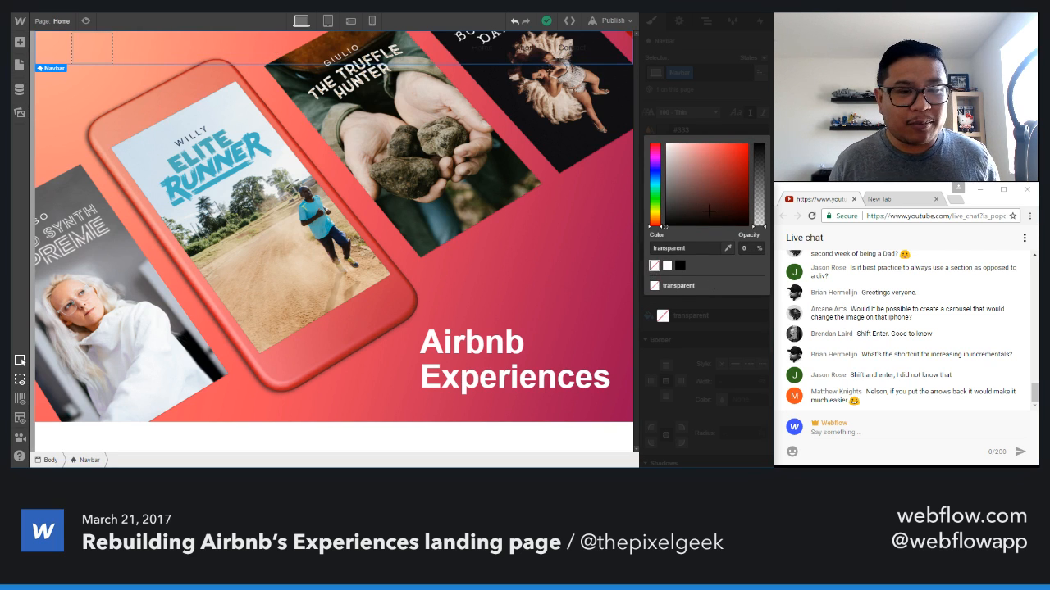
{"action": "left_click", "coordinate": [760, 130]}
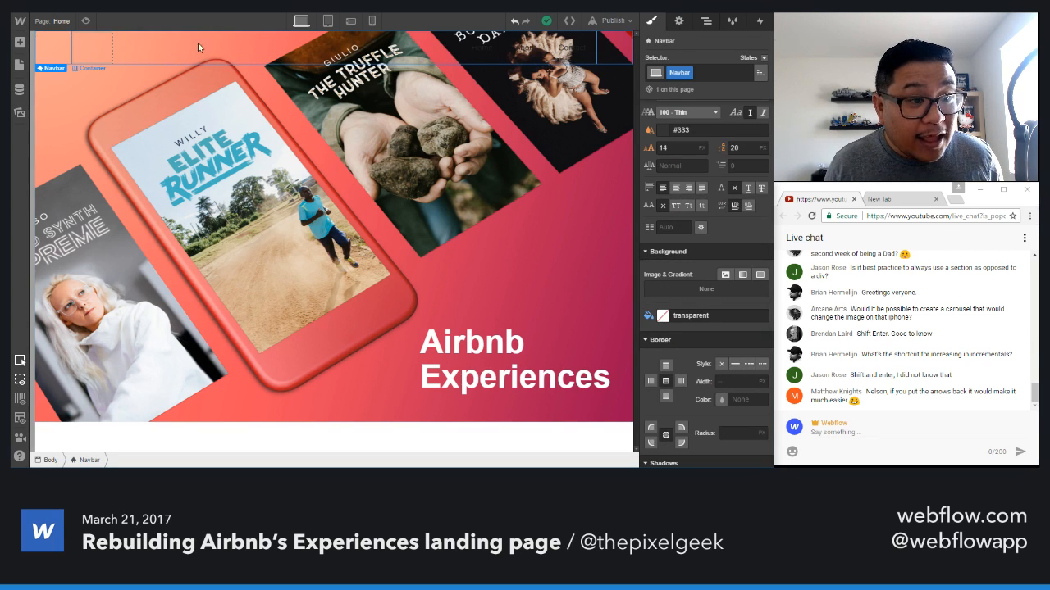
- Set the font colour of the navbar's Home link to white
{"action": "left_click", "coordinate": [497, 52]}
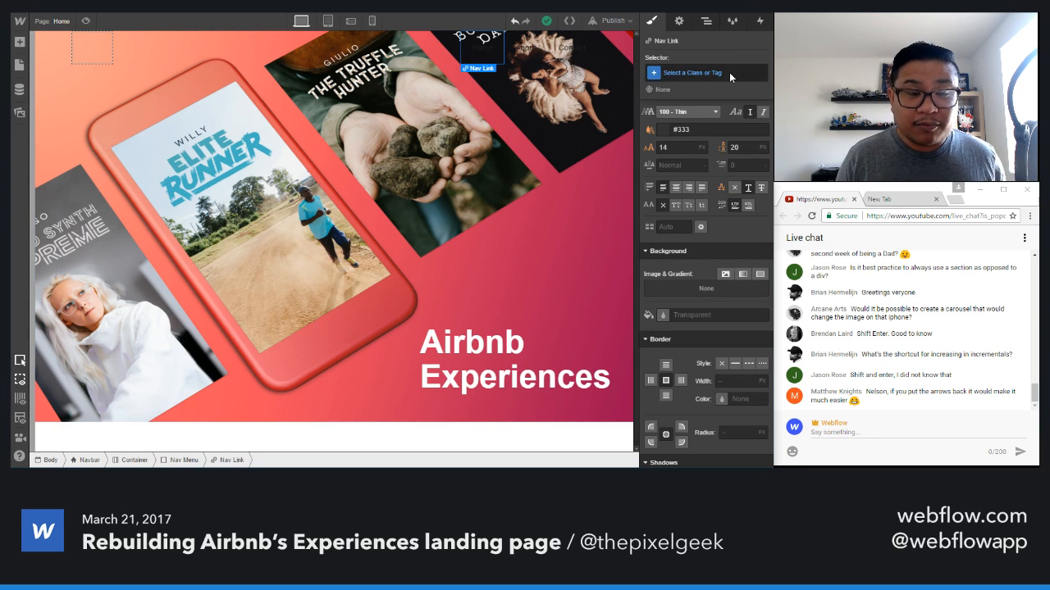
{"action": "left_click", "coordinate": [731, 75]}
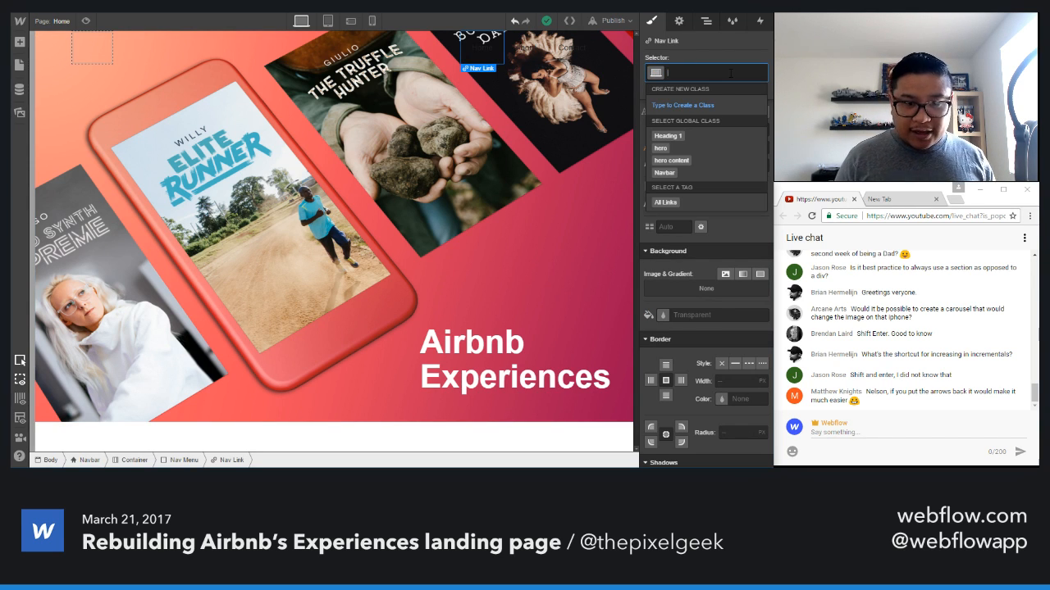
{"action": "left_click", "coordinate": [741, 241]}
{"action": "scroll", "coordinate": [744, 251], "scroll_direction": "up", "scroll_amount": 2}
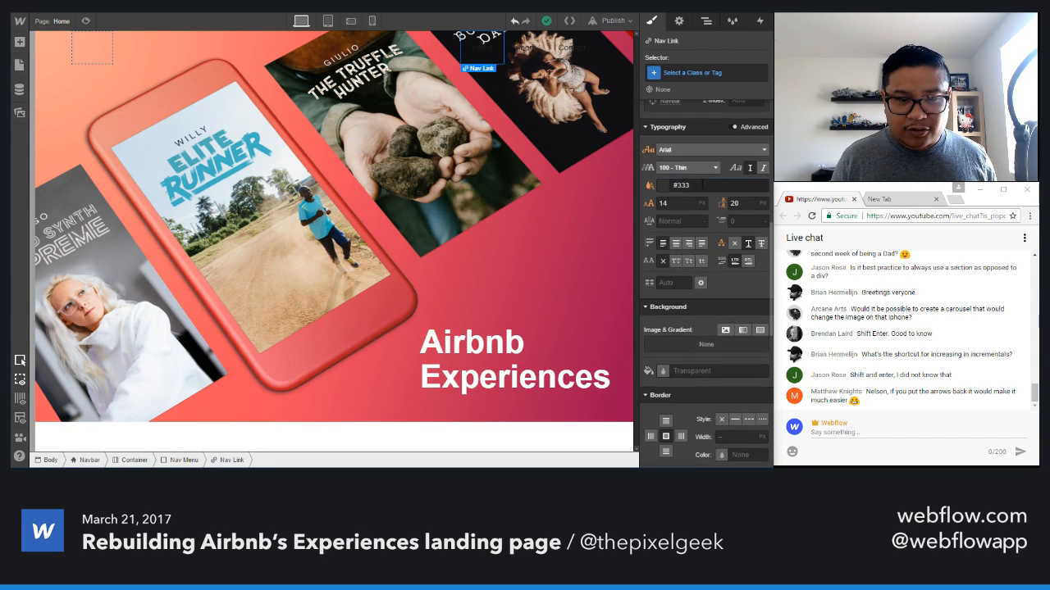
{"action": "left_click", "coordinate": [662, 186]}
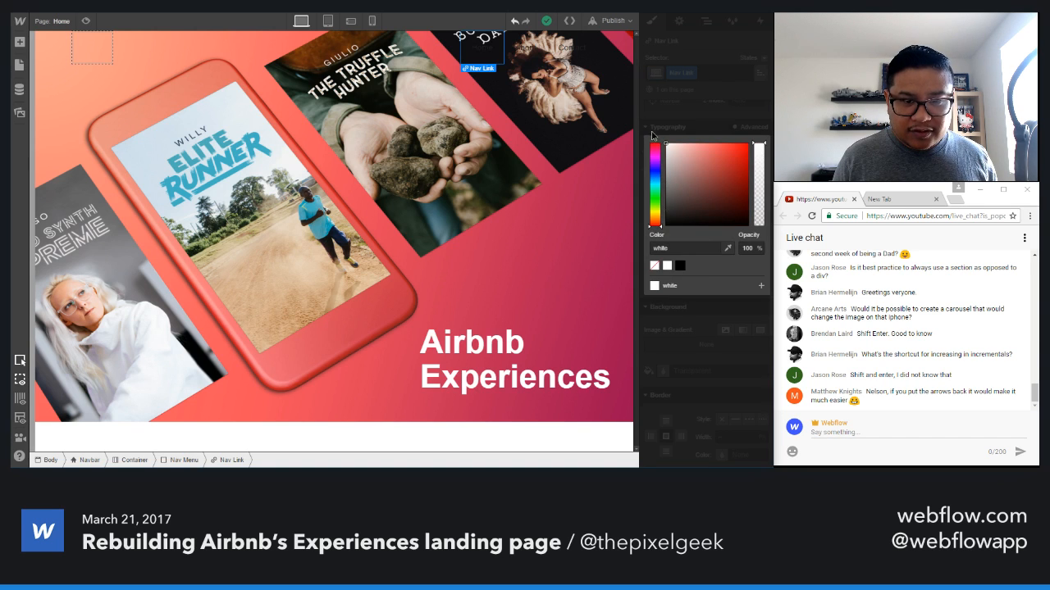
{"action": "left_click", "coordinate": [740, 110]}
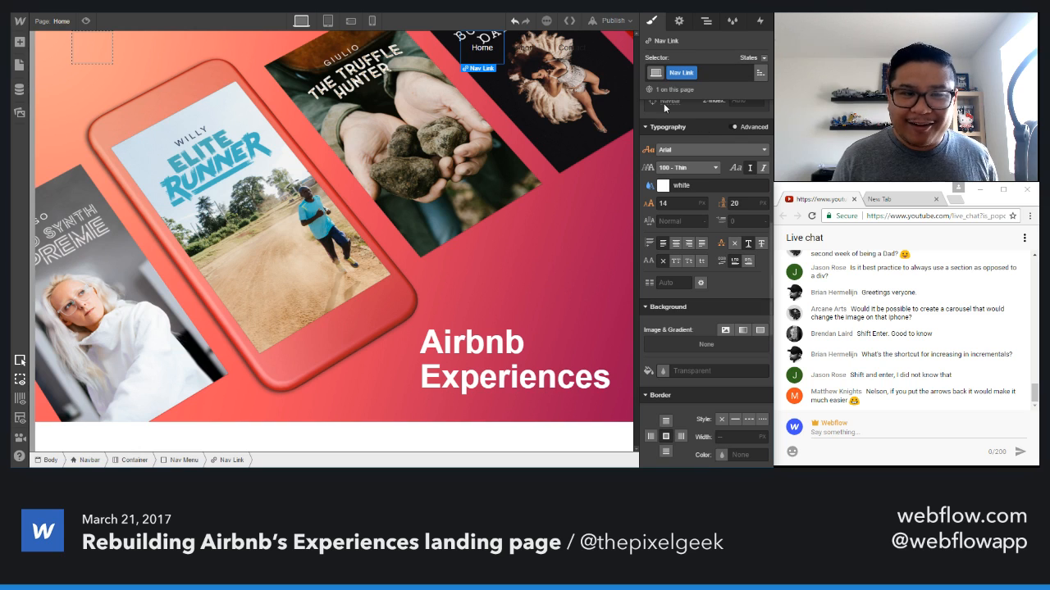
- Apply the existing "Nav Link" class to the navbar's About link
{"action": "left_click", "coordinate": [526, 49]}
{"action": "left_click", "coordinate": [698, 73]}
{"action": "type", "text": "nav"}
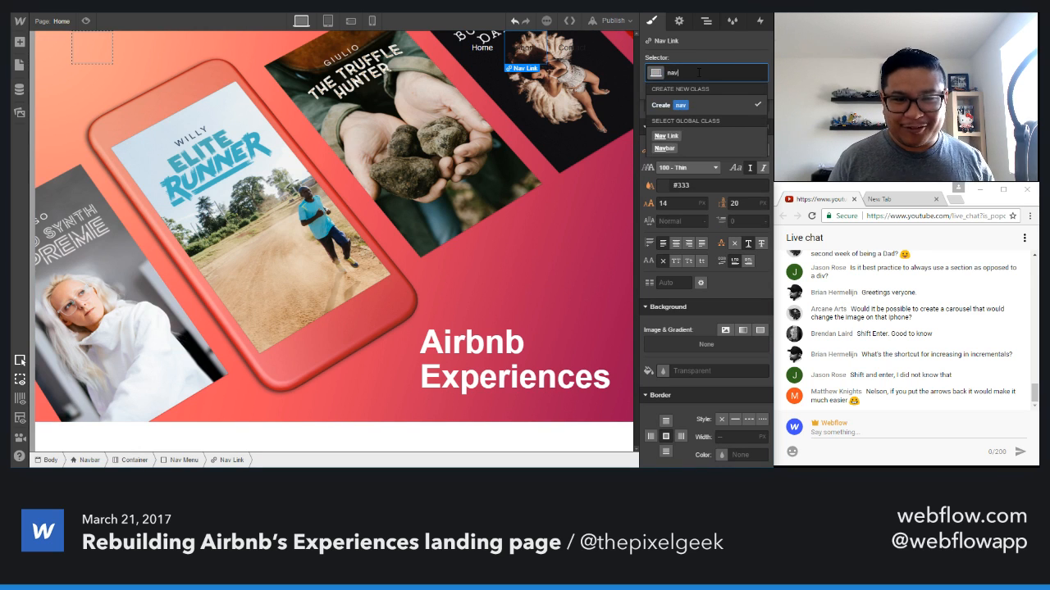
{"action": "key", "text": "Down"}
{"action": "key", "text": "Return"}
- Apply the existing "Nav Link" class to the navbar's Contact link
{"action": "left_click", "coordinate": [572, 51]}
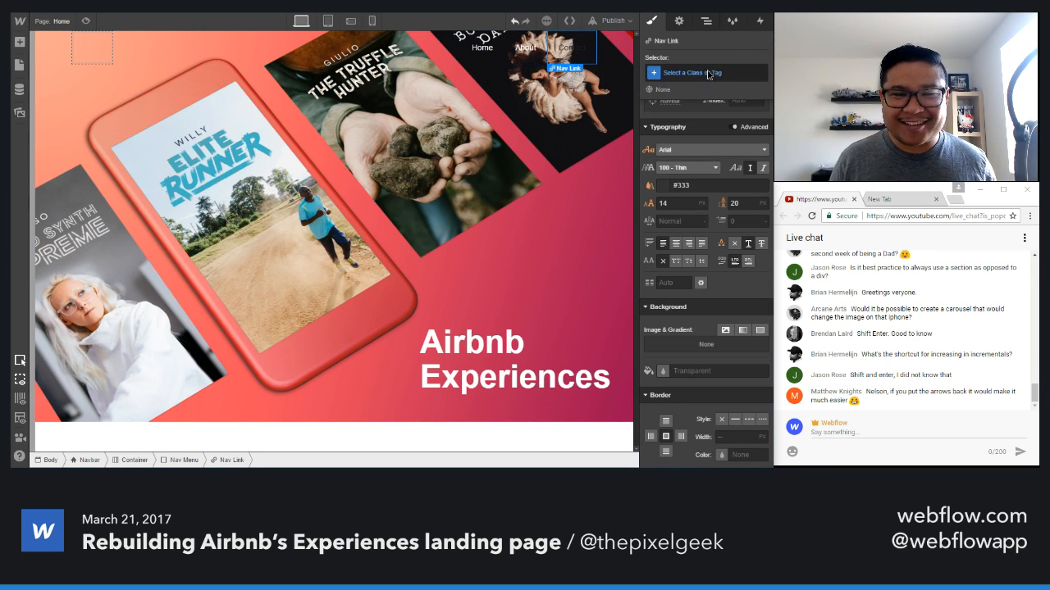
{"action": "left_click", "coordinate": [709, 72]}
{"action": "type", "text": "nav"}
{"action": "key", "text": "Down"}
{"action": "key", "text": "Return"}
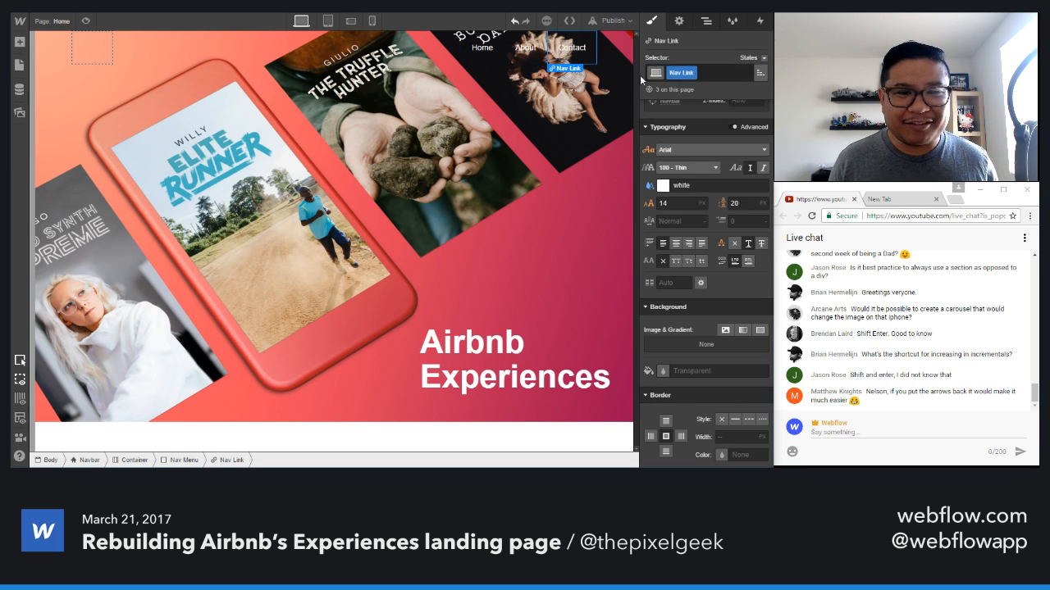
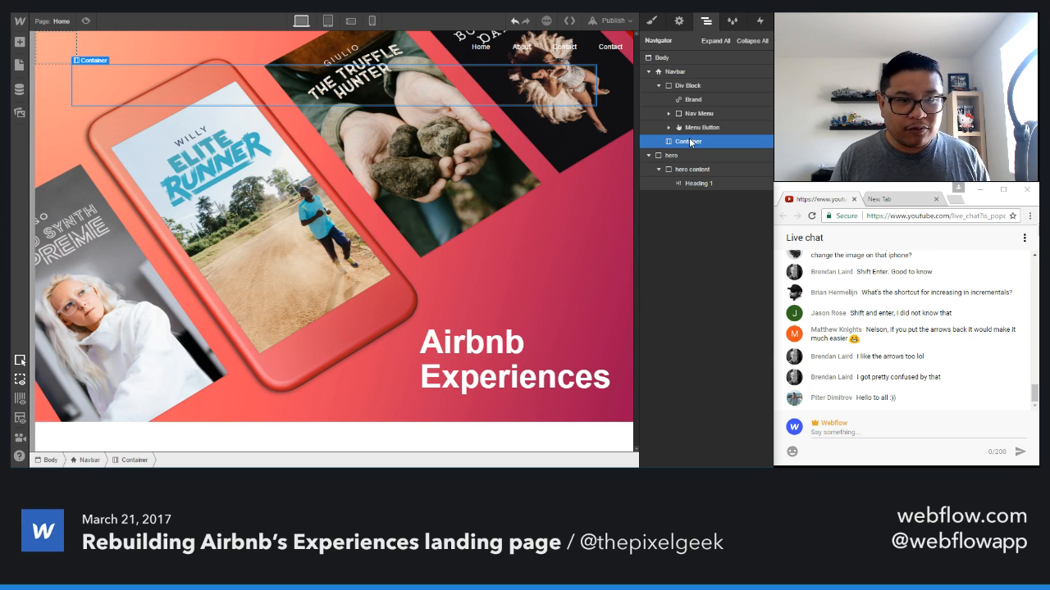
- Delete the empty Container from the Navbar and assign a new "nav container" class to the Navbar's Div Block
{"action": "key", "text": "Delete"}
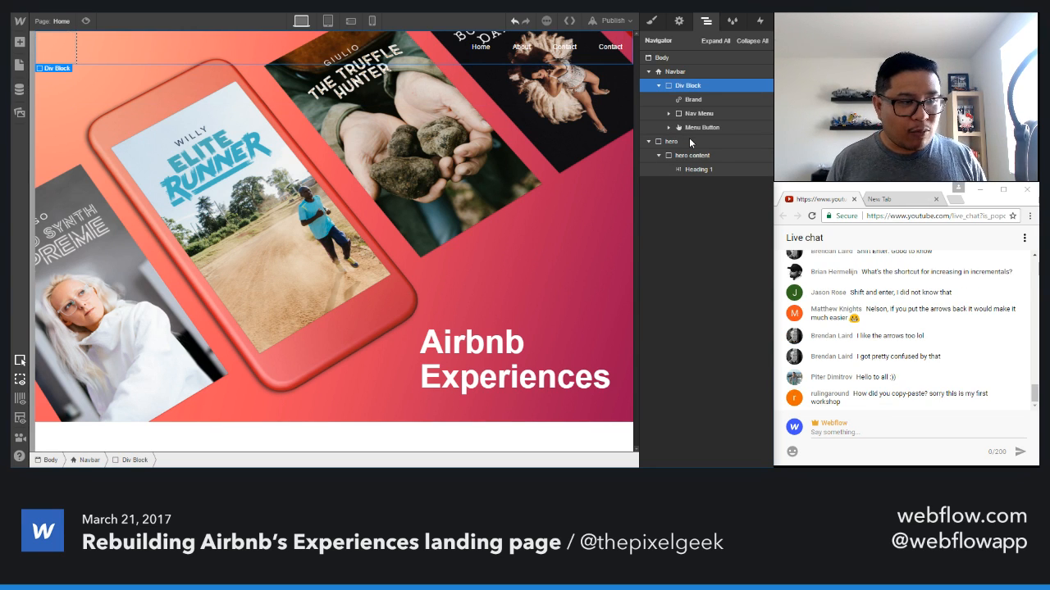
{"action": "left_click", "coordinate": [652, 20]}
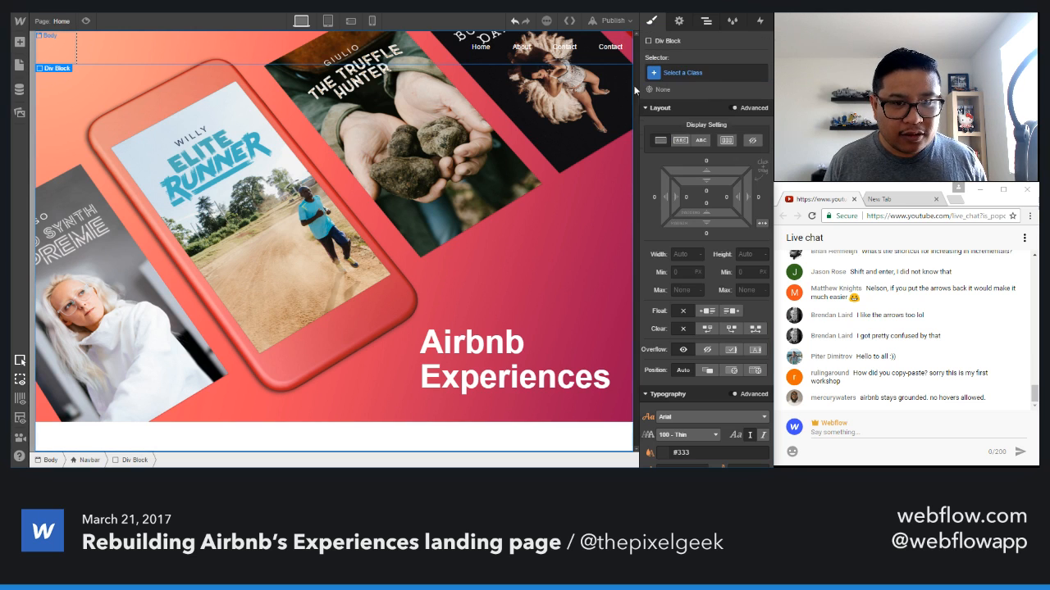
{"action": "left_click", "coordinate": [689, 73]}
{"action": "type", "text": "nav container"}
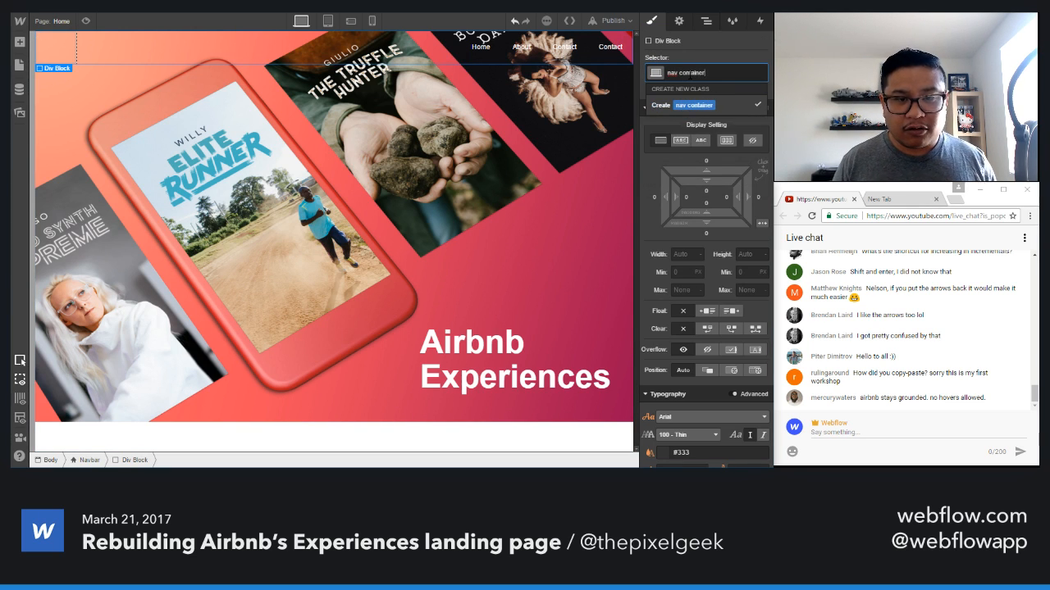
{"action": "key", "text": "Return"}
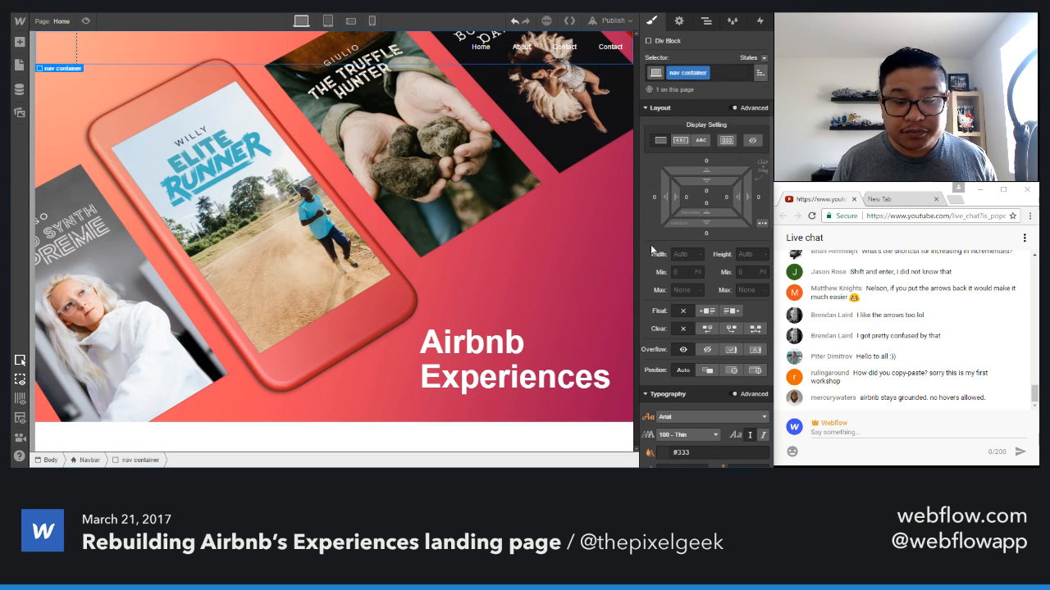
- Set the nav container's maximum width to 1200 px and centre it with automatic side margins
{"action": "left_click", "coordinate": [688, 290]}
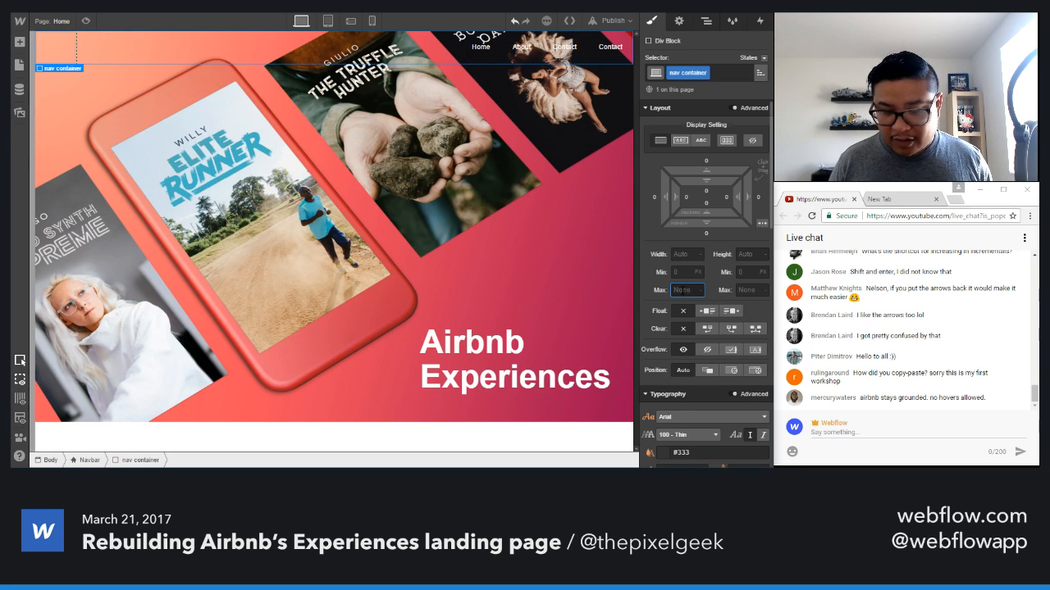
{"action": "type", "text": "1200"}
{"action": "key", "text": "Return"}
{"action": "left_click", "coordinate": [762, 224]}
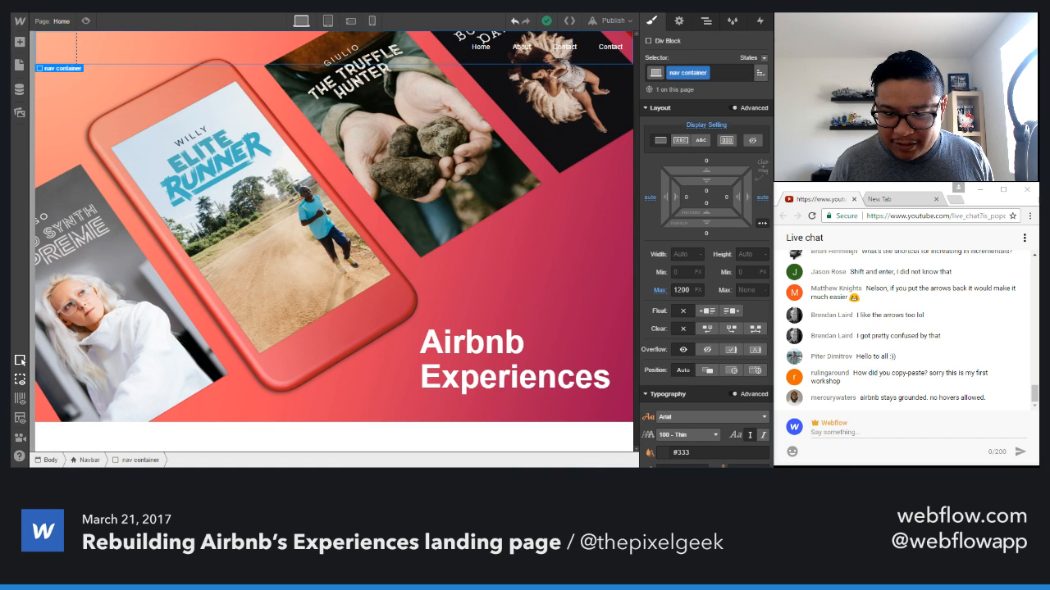
- Place the white Airbnb logo image inside the navbar's Brand link and set the Brand link's width to 50 px
{"action": "left_click_drag", "start_coordinate": [371, 171], "coordinate": [55, 50]}
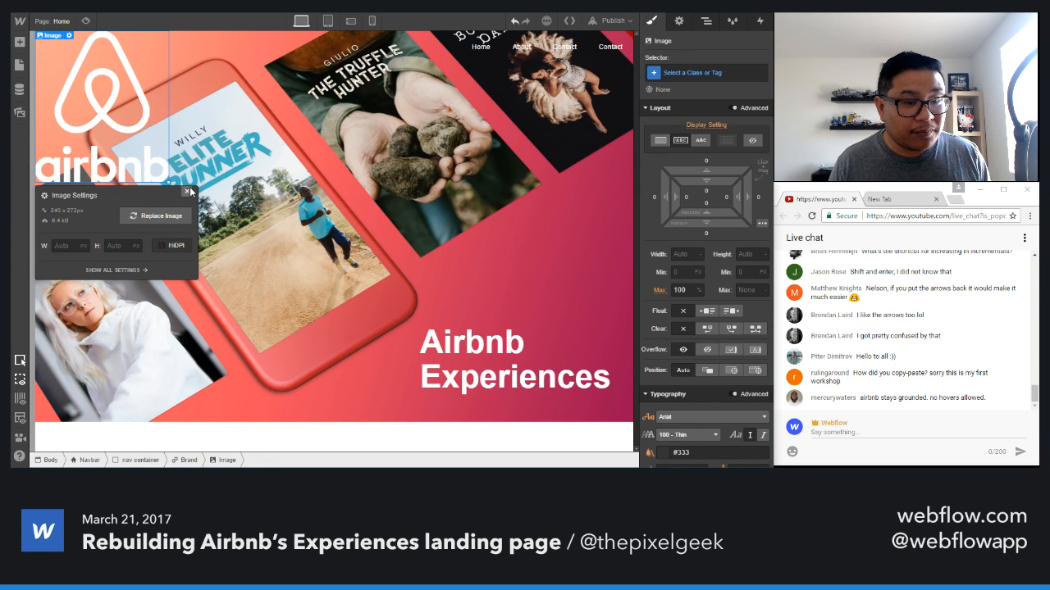
{"action": "left_click", "coordinate": [187, 191]}
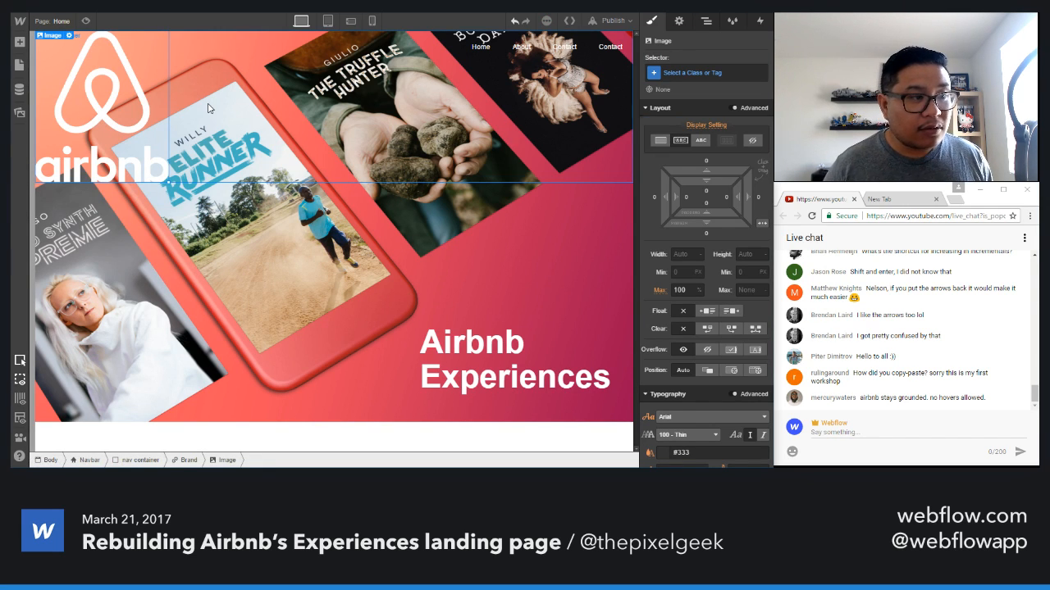
{"action": "key", "text": "Up"}
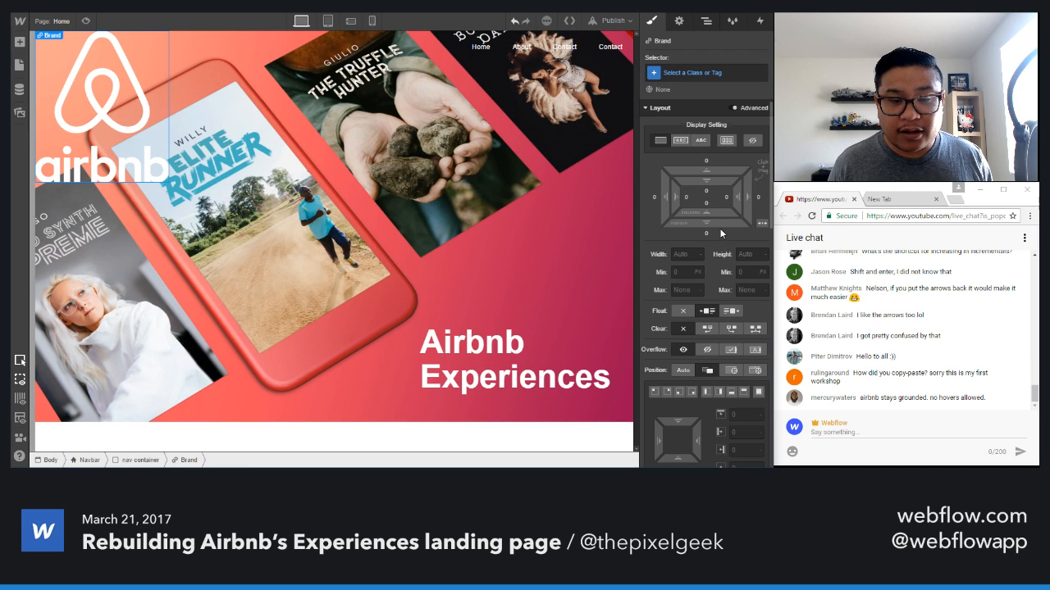
{"action": "left_click", "coordinate": [688, 254]}
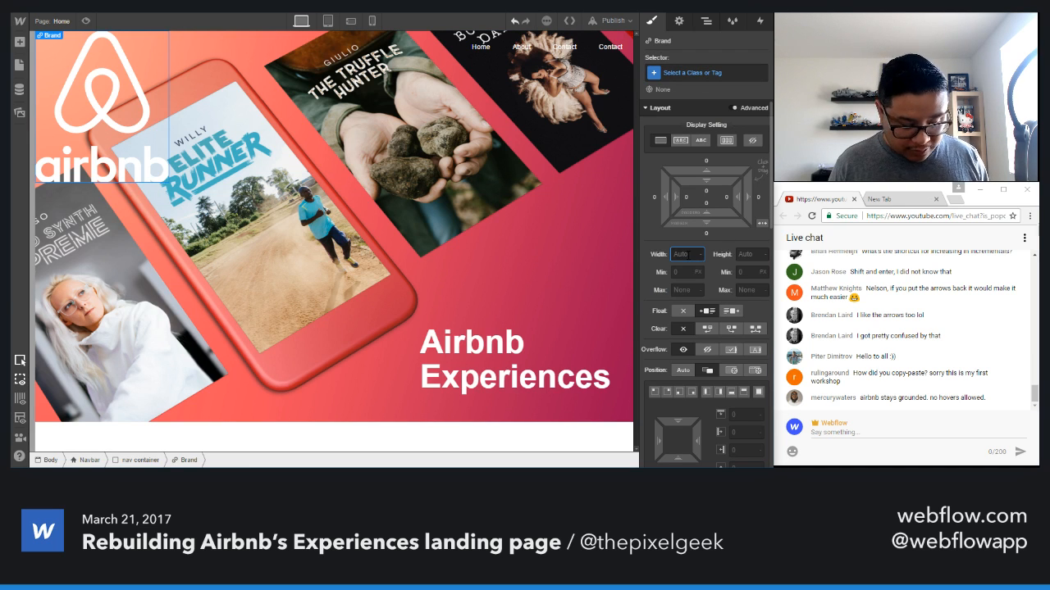
{"action": "type", "text": "150"}
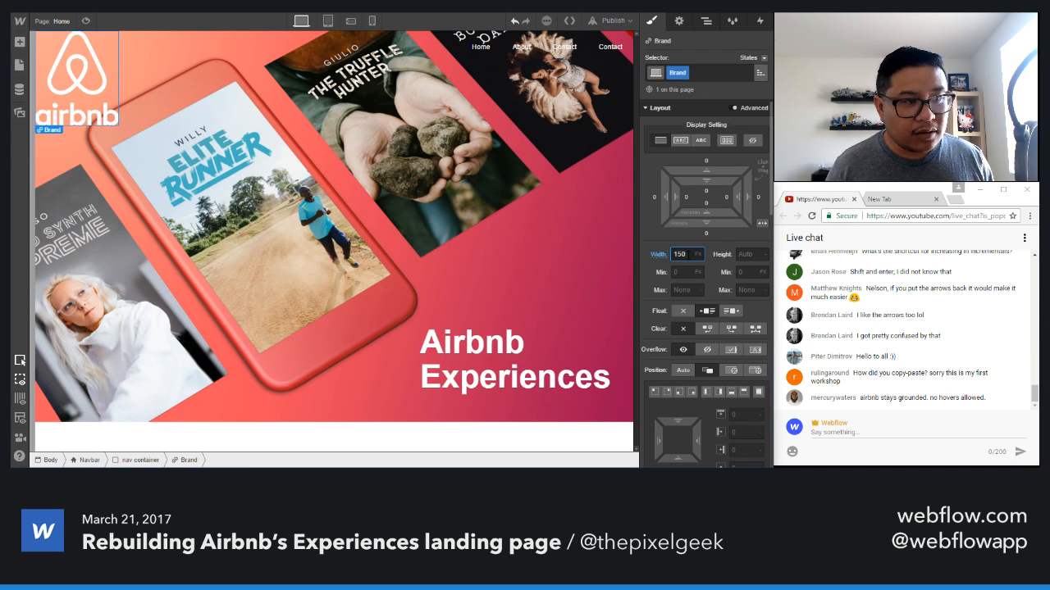
{"action": "key", "text": "shift+Down"}
{"action": "key", "text": "shift+Down"}
{"action": "key", "text": "shift+Down"}
{"action": "key", "text": "shift+Down"}
{"action": "key", "text": "shift+Down"}
{"action": "key", "text": "shift+Down"}
{"action": "key", "text": "shift+Down"}
{"action": "key", "text": "shift+Down"}
{"action": "key", "text": "shift+Down"}
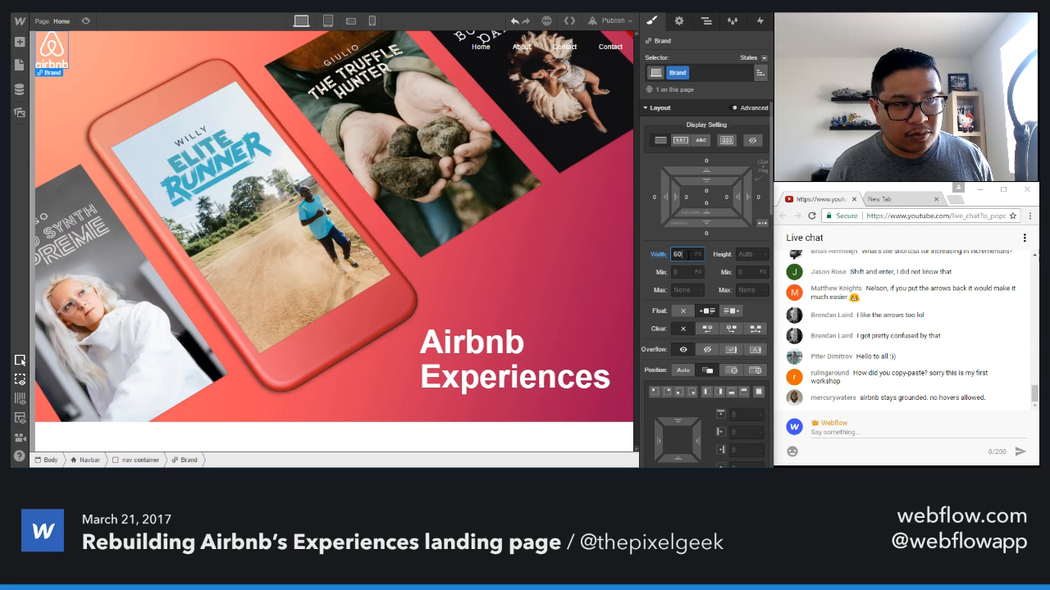
{"action": "key", "text": "shift+Down"}
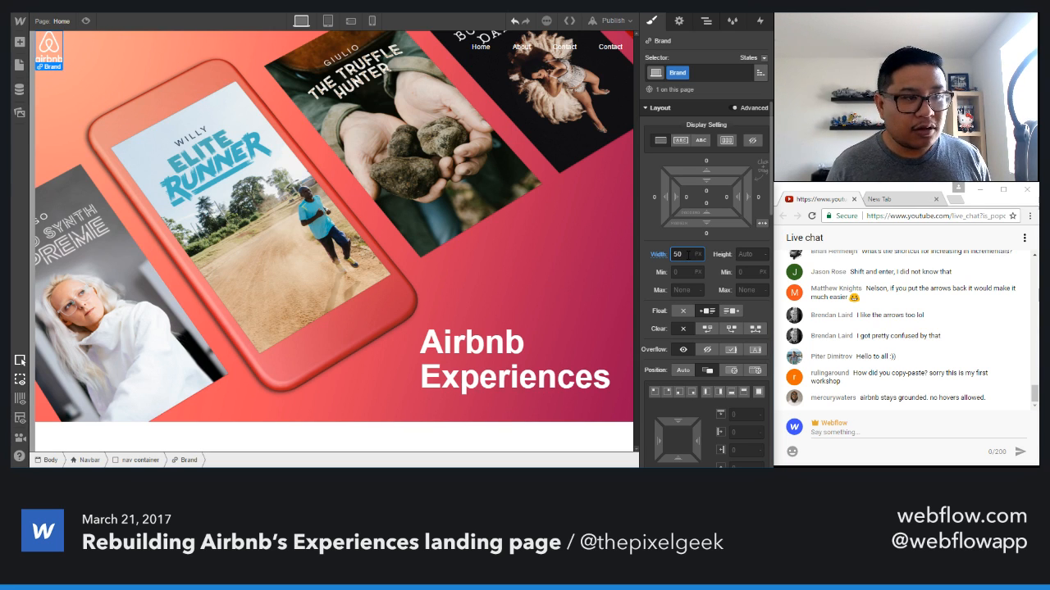
- Set the Brand link's padding to 20 px on all sides and its width to 90 px
{"action": "left_click_drag", "start_coordinate": [721, 198], "coordinate": [722, 178]}
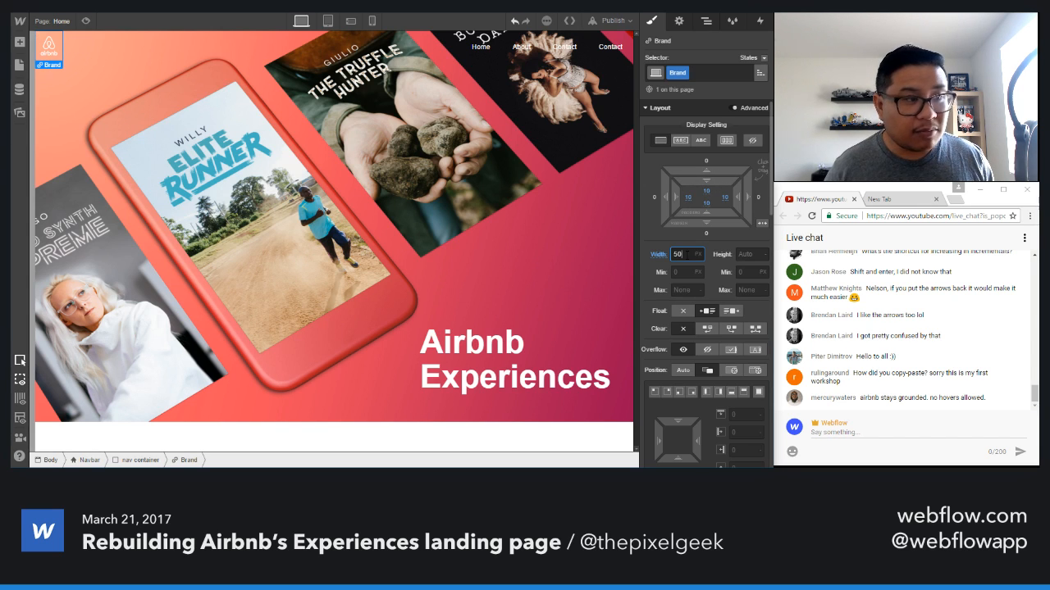
{"action": "key", "text": "shift+Up"}
{"action": "key", "text": "shift+Up"}
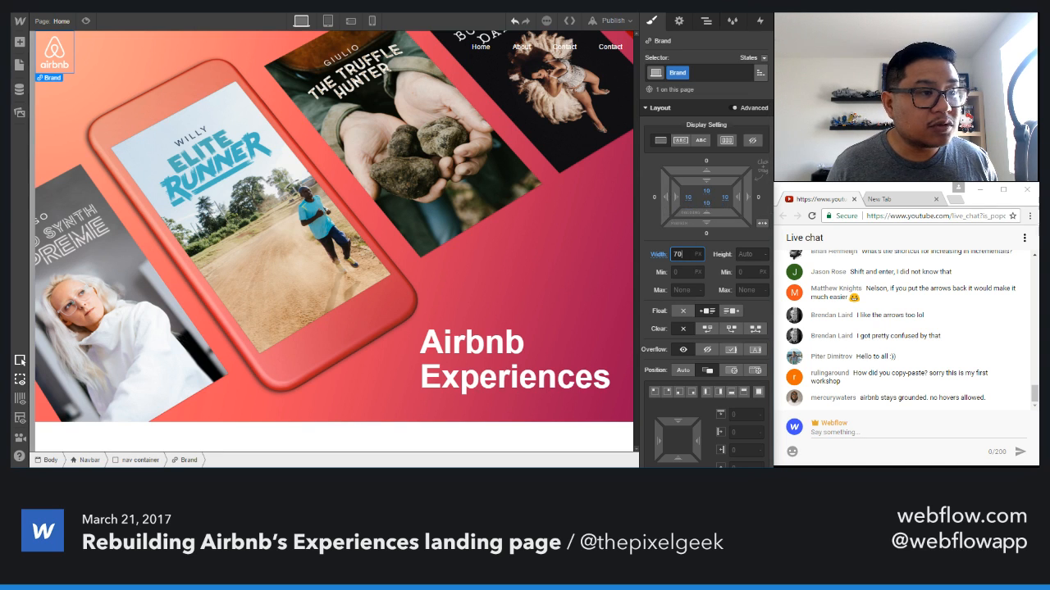
{"action": "key", "text": "alt+Tab"}
{"action": "key", "text": "alt+Tab"}
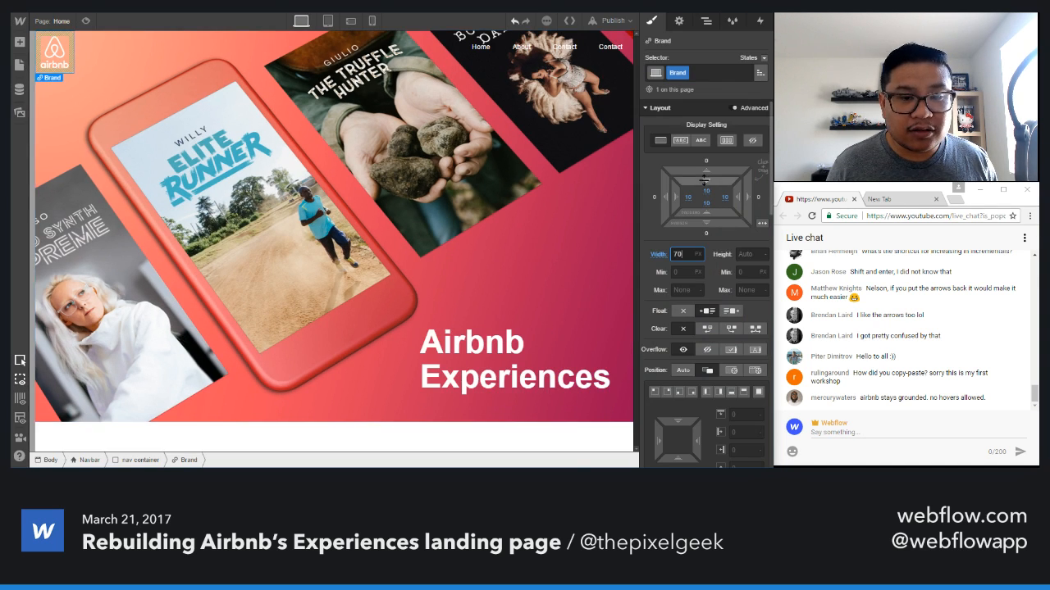
{"action": "left_click_drag", "start_coordinate": [715, 185], "coordinate": [715, 199]}
{"action": "key", "text": "shift+Up"}
{"action": "key", "text": "shift+Up"}
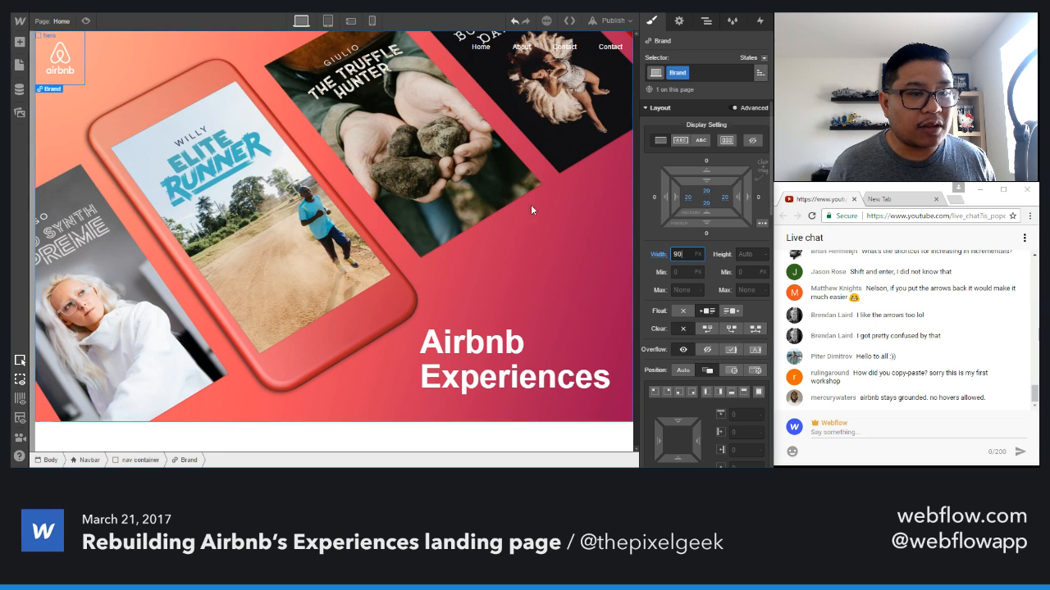
{"action": "left_click", "coordinate": [498, 259]}
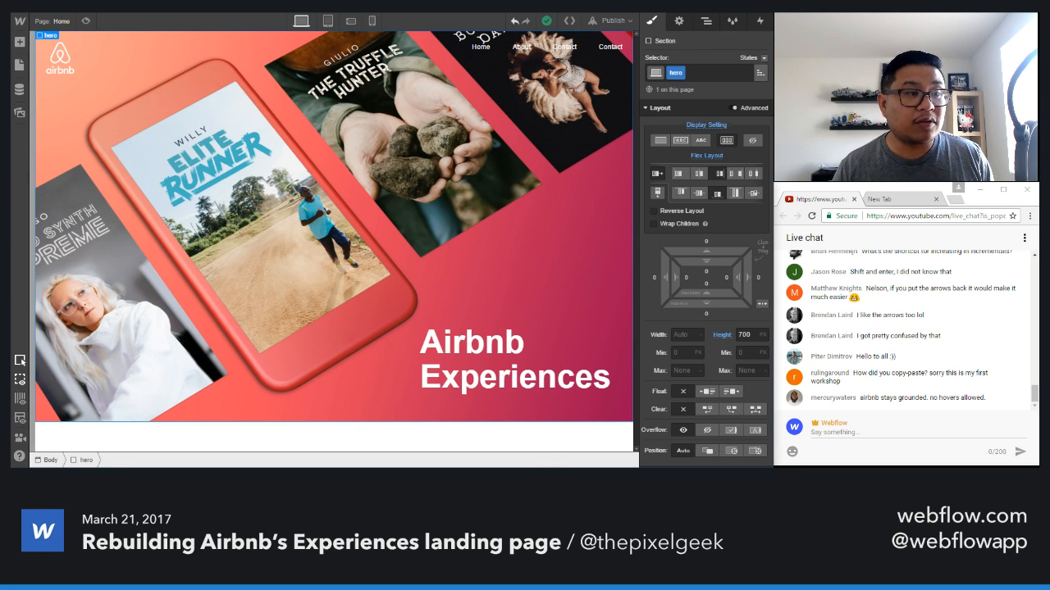
- Switch to the original Airbnb Experiences page, copy the "Book experiences designed and led by…" paragraph below the hero, and return to Webflow
{"action": "key", "text": "alt+Tab"}
{"action": "scroll", "coordinate": [290, 238], "scroll_direction": "down", "scroll_amount": 6}
{"action": "left_click", "coordinate": [314, 255]}
{"action": "left_click_drag", "start_coordinate": [582, 238], "coordinate": [158, 190]}
{"action": "key", "text": "ctrl+c"}
{"action": "left_click", "coordinate": [289, 227]}
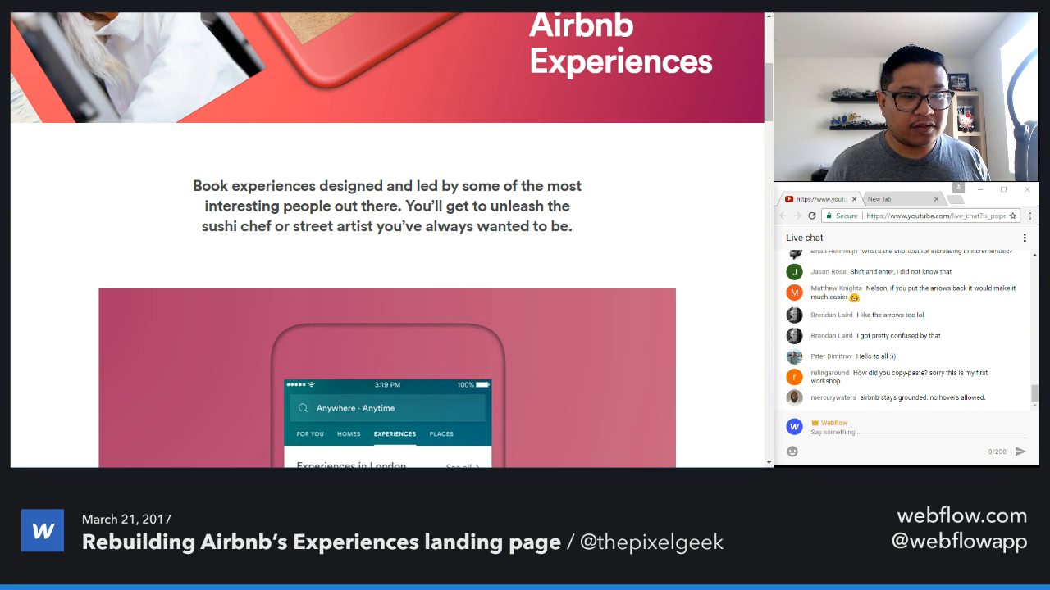
{"action": "key", "text": "ctrl+Tab"}
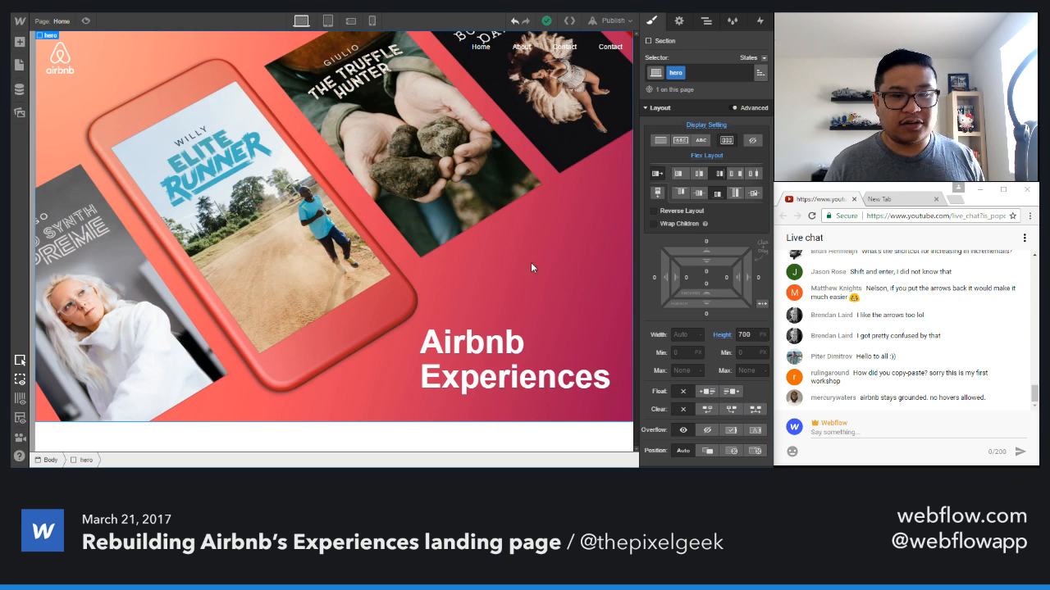
- Add a new Section below the hero and set its top and bottom padding to 50 px
{"action": "left_click", "coordinate": [328, 435]}
{"action": "key", "text": "a"}
{"action": "left_click_drag", "start_coordinate": [56, 121], "coordinate": [647, 177]}
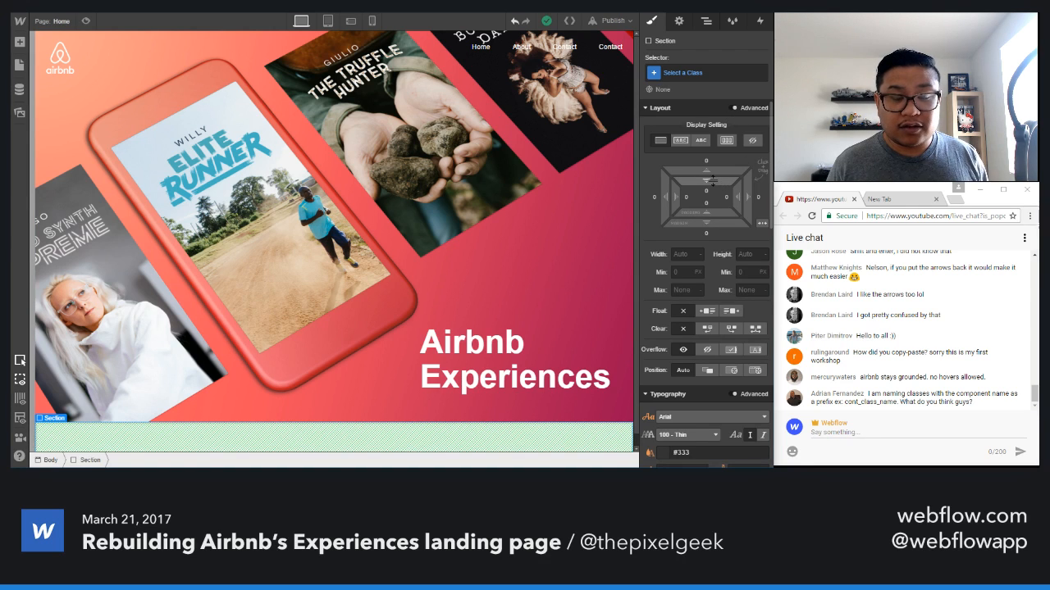
{"action": "left_click_drag", "start_coordinate": [711, 180], "coordinate": [715, 196]}
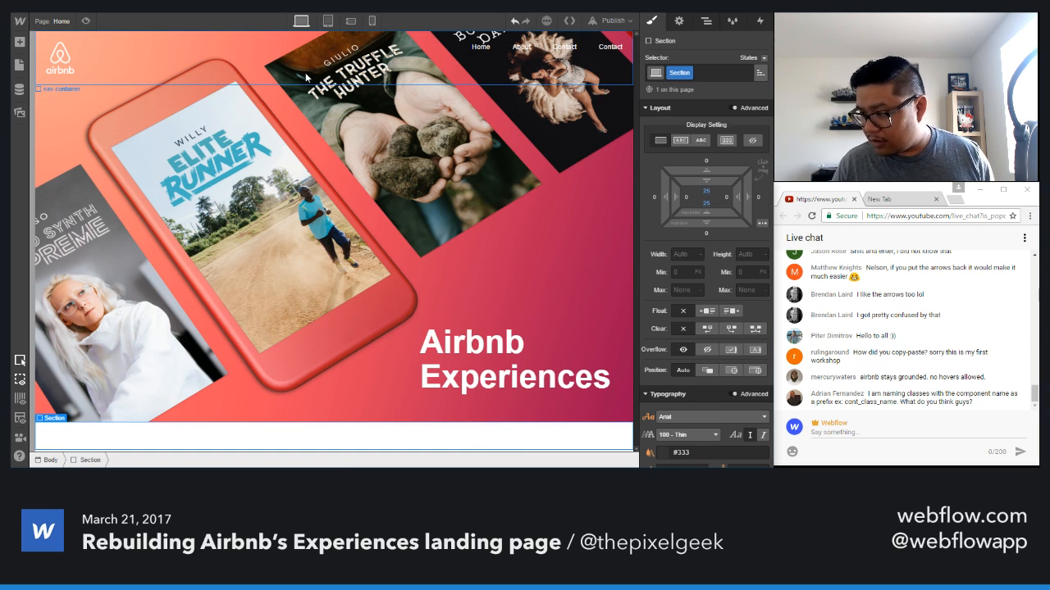
{"action": "left_click_drag", "start_coordinate": [716, 181], "coordinate": [718, 225]}
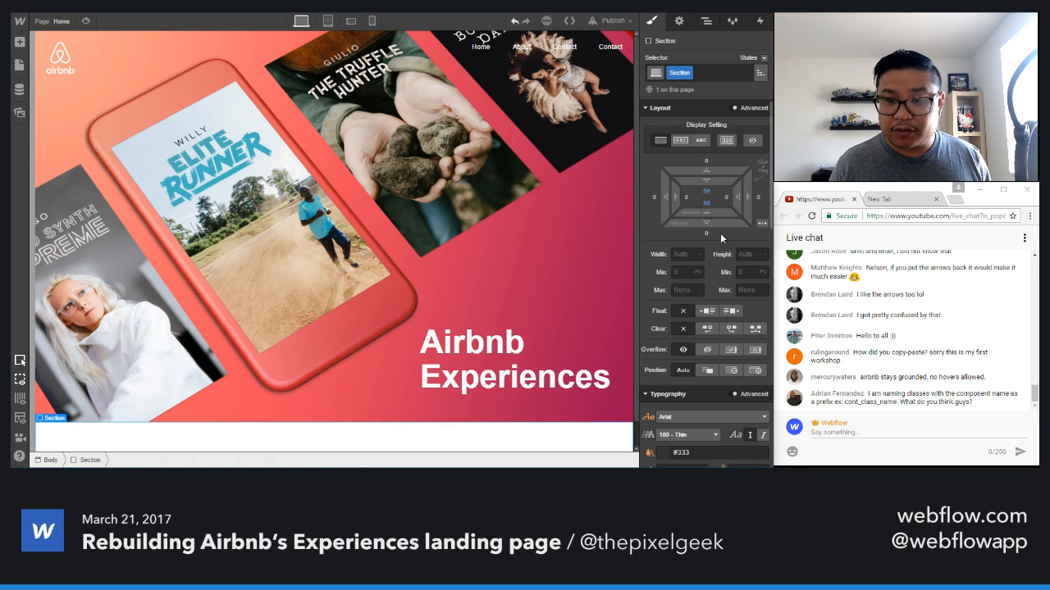
- Set the new section's left and right padding to 5%
{"action": "left_click", "coordinate": [686, 198]}
{"action": "key", "text": "BackSpace"}
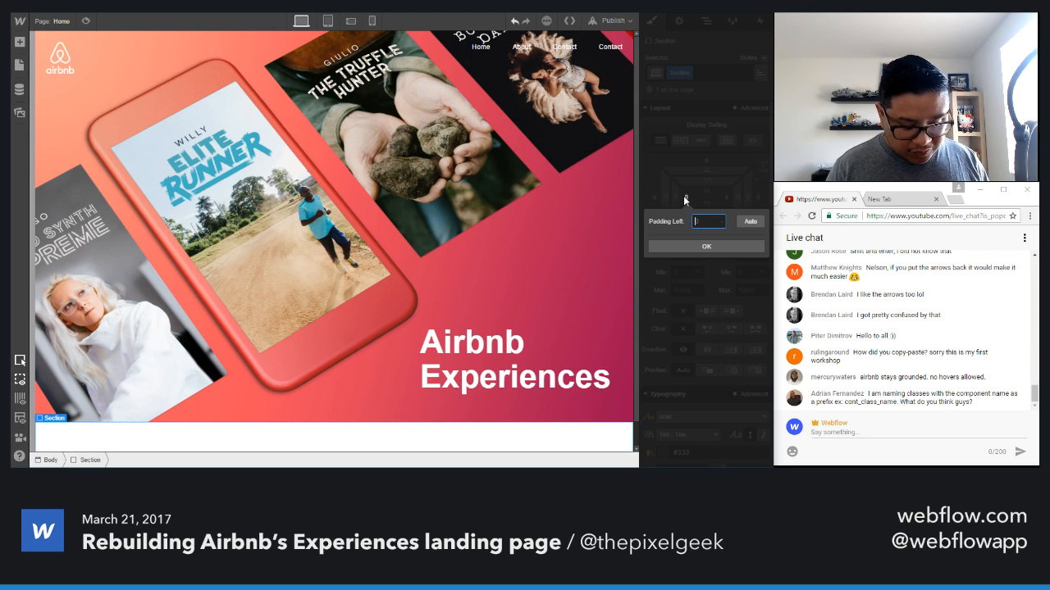
{"action": "type", "text": "5%"}
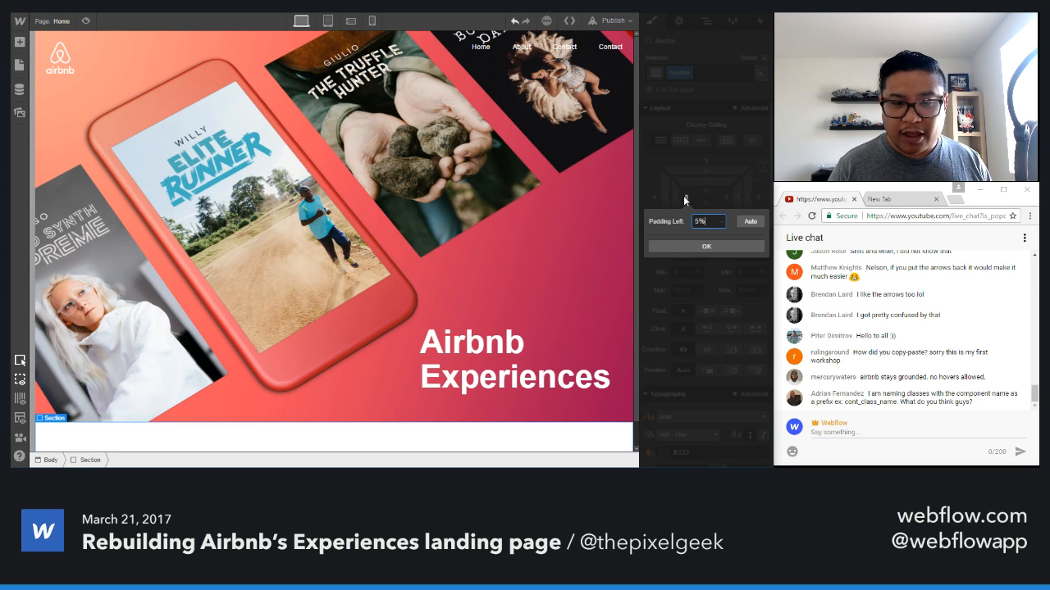
{"action": "key", "text": "Return"}
{"action": "left_click", "coordinate": [727, 198]}
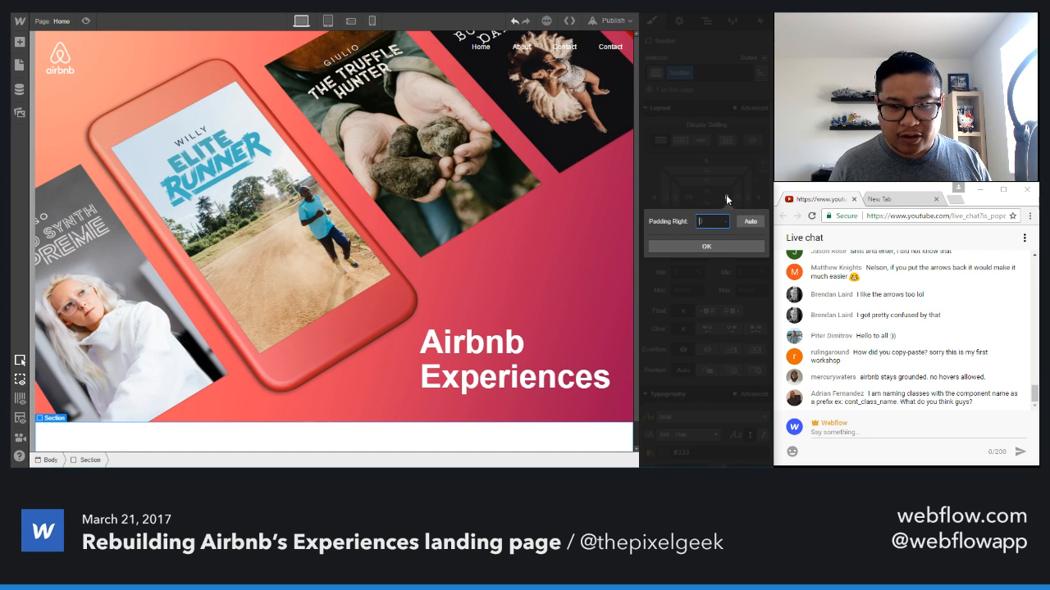
{"action": "key", "text": "Return"}
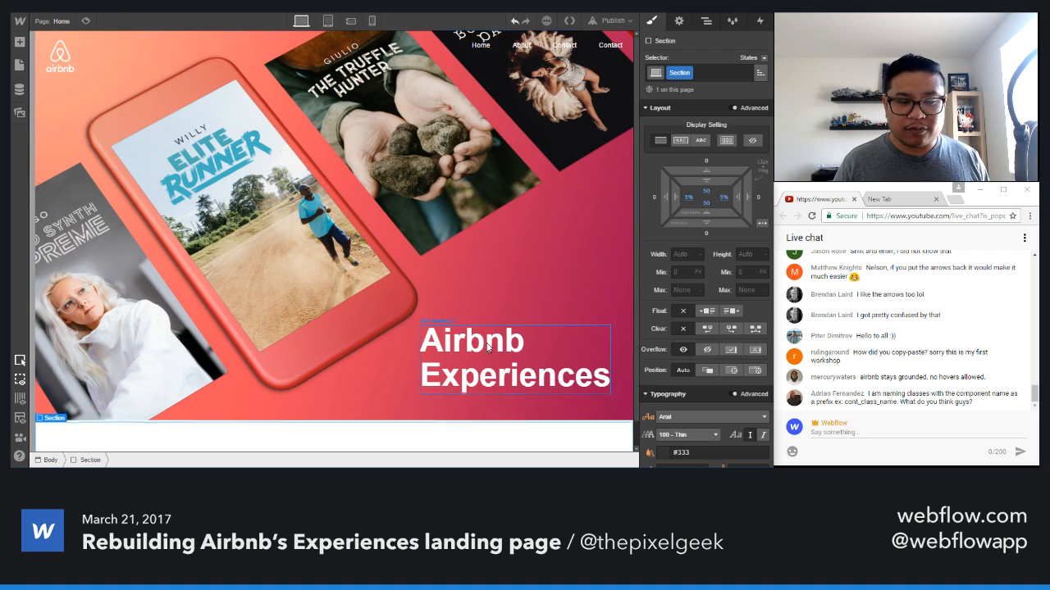
- Add a Container inside the new section below the hero
{"action": "scroll", "coordinate": [483, 363], "scroll_direction": "down", "scroll_amount": 1}
{"action": "key", "text": "a"}
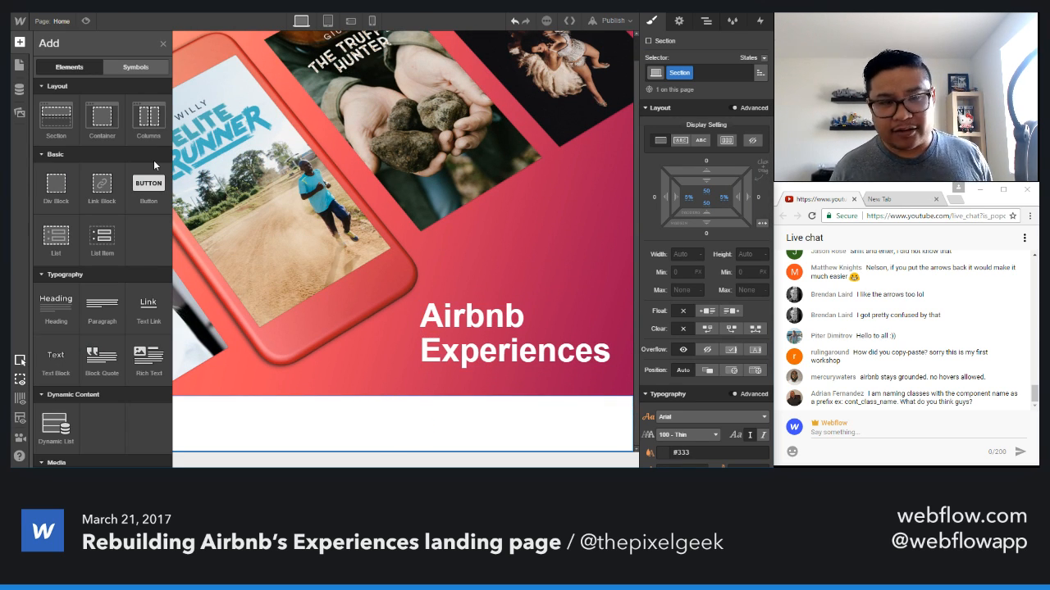
{"action": "left_click_drag", "start_coordinate": [102, 115], "coordinate": [285, 412]}
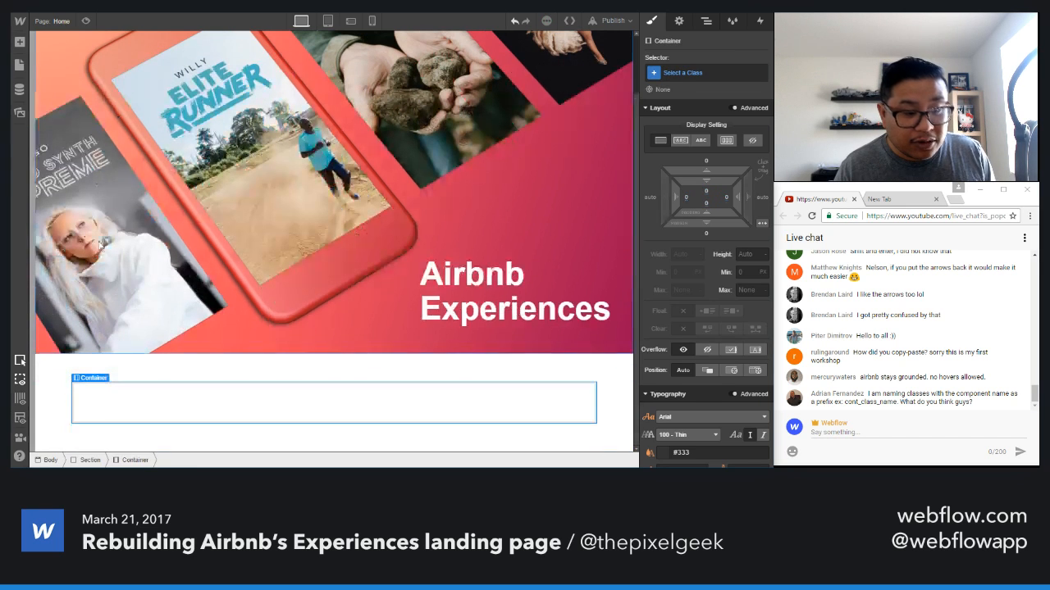
- Add a Paragraph to the new container and replace its placeholder text with the copied "Book experiences designed and led by…" text
{"action": "key", "text": "a"}
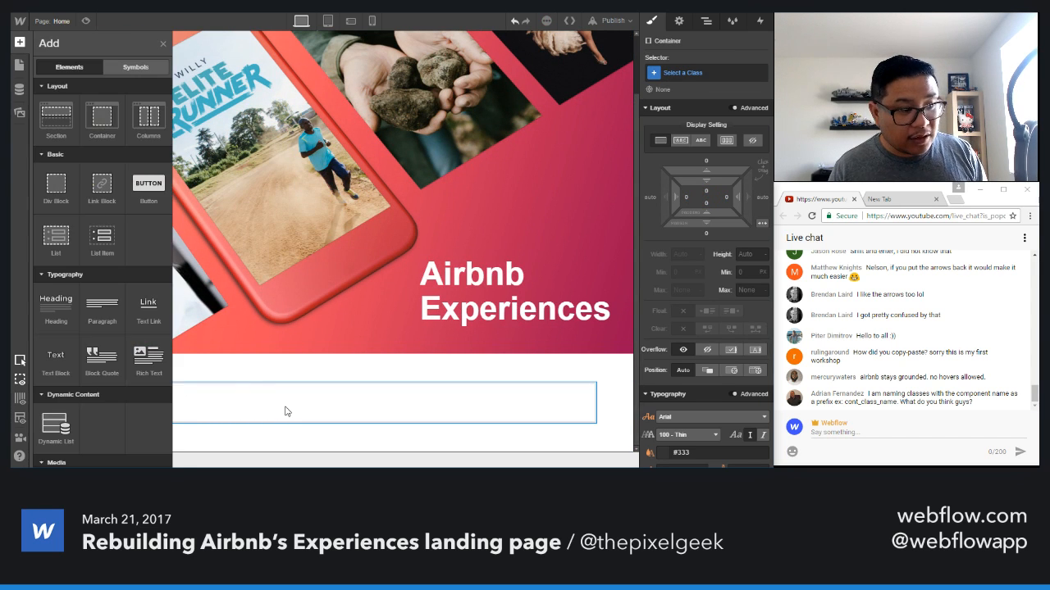
{"action": "left_click_drag", "start_coordinate": [96, 320], "coordinate": [251, 428]}
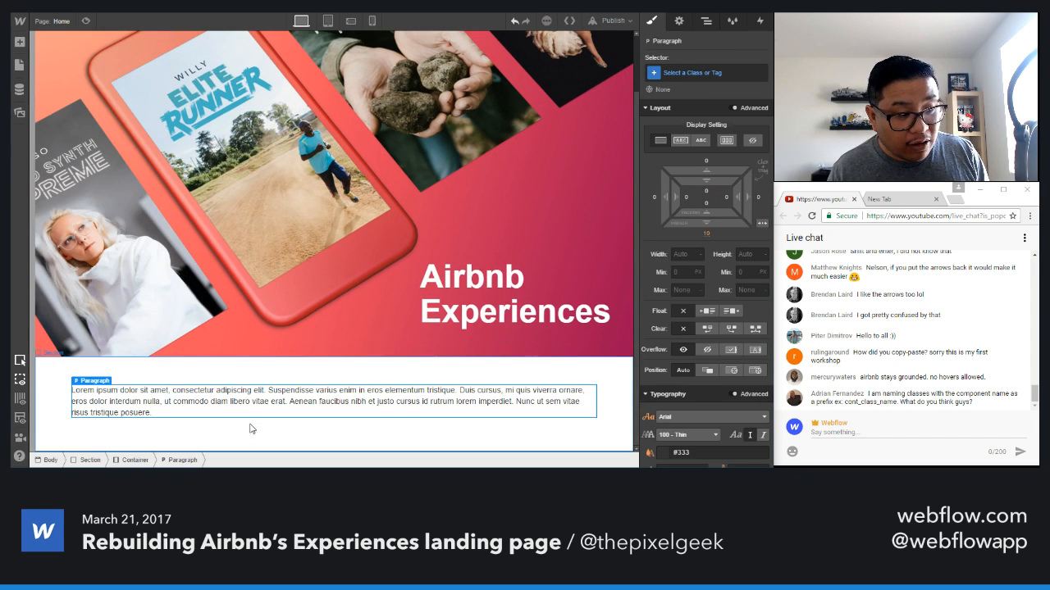
{"action": "double_click", "coordinate": [324, 402]}
{"action": "key", "text": "ctrl+v"}
{"action": "key", "text": "Escape"}
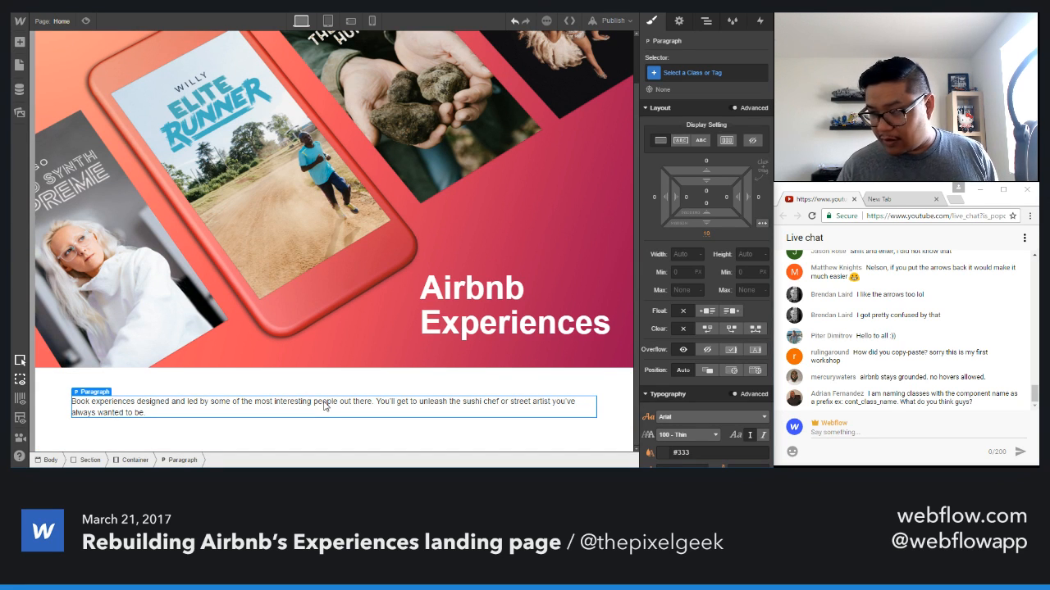
- Create the class "intro paragraph" on the paragraph below the hero
{"action": "left_click", "coordinate": [718, 75]}
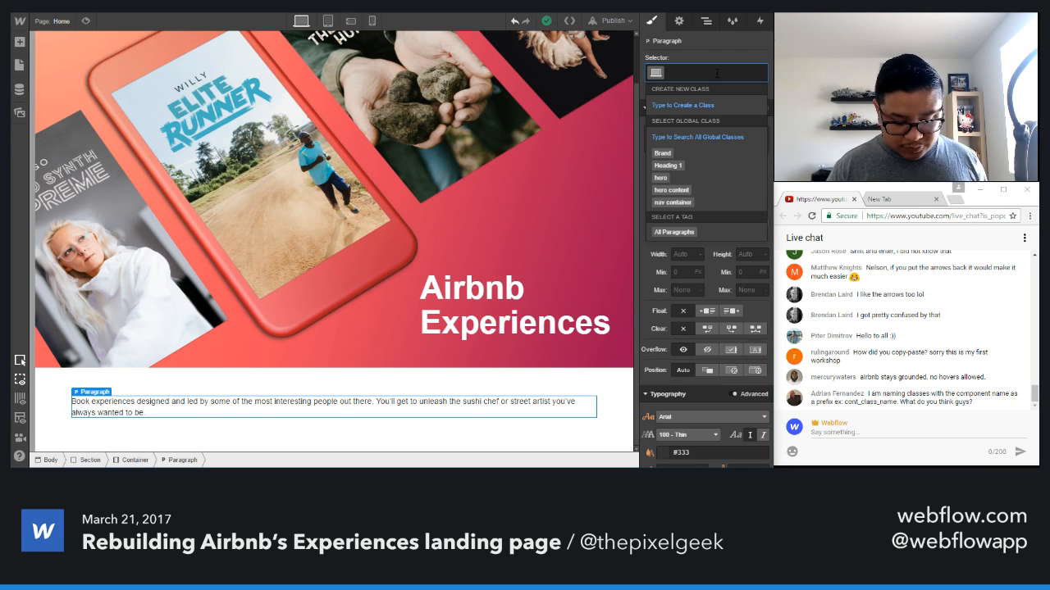
{"action": "type", "text": "intr"}
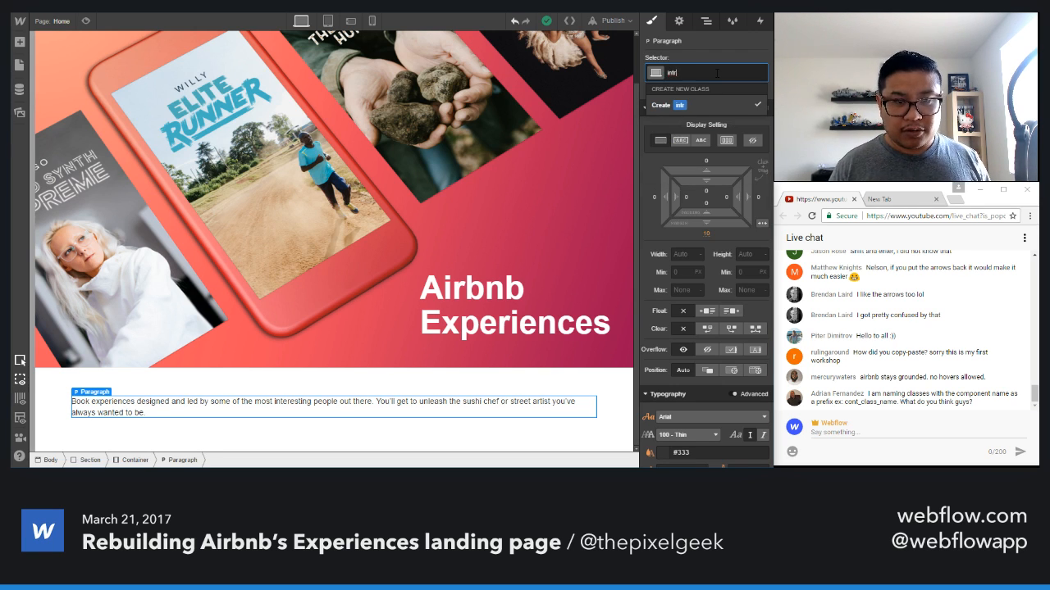
{"action": "type", "text": "po paragraph"}
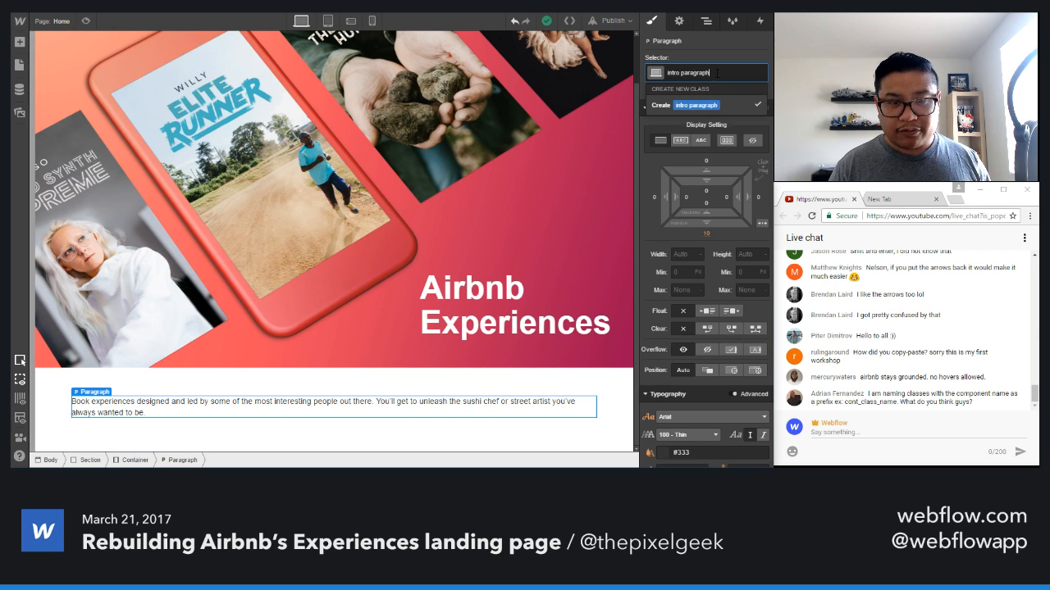
{"action": "key", "text": "Return"}
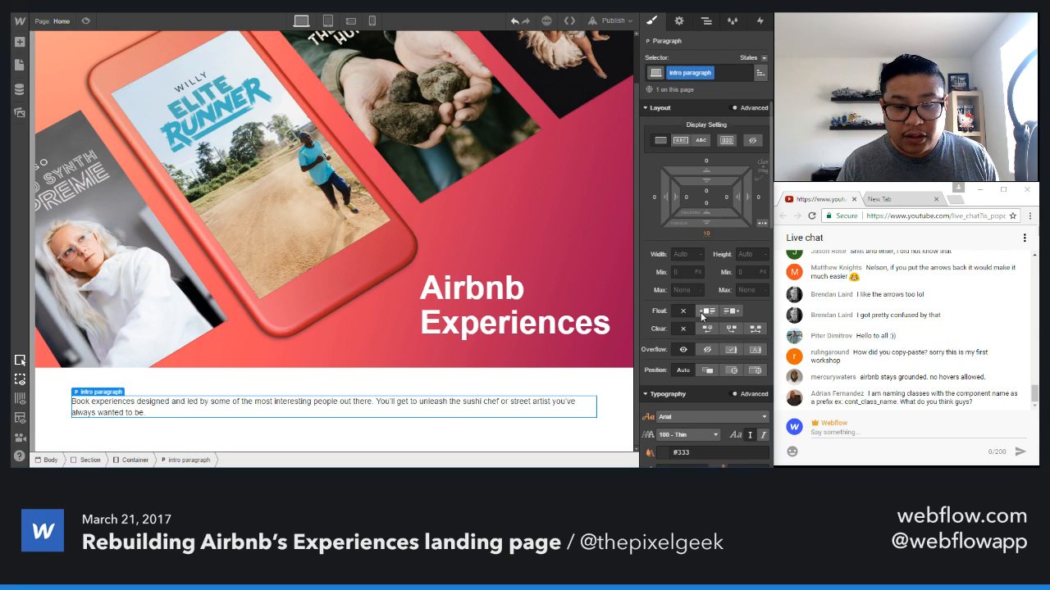
- Set the intro paragraph's font size to 24 px and its line height to 34 px
{"action": "scroll", "coordinate": [701, 312], "scroll_direction": "down", "scroll_amount": 3}
{"action": "left_click", "coordinate": [674, 302]}
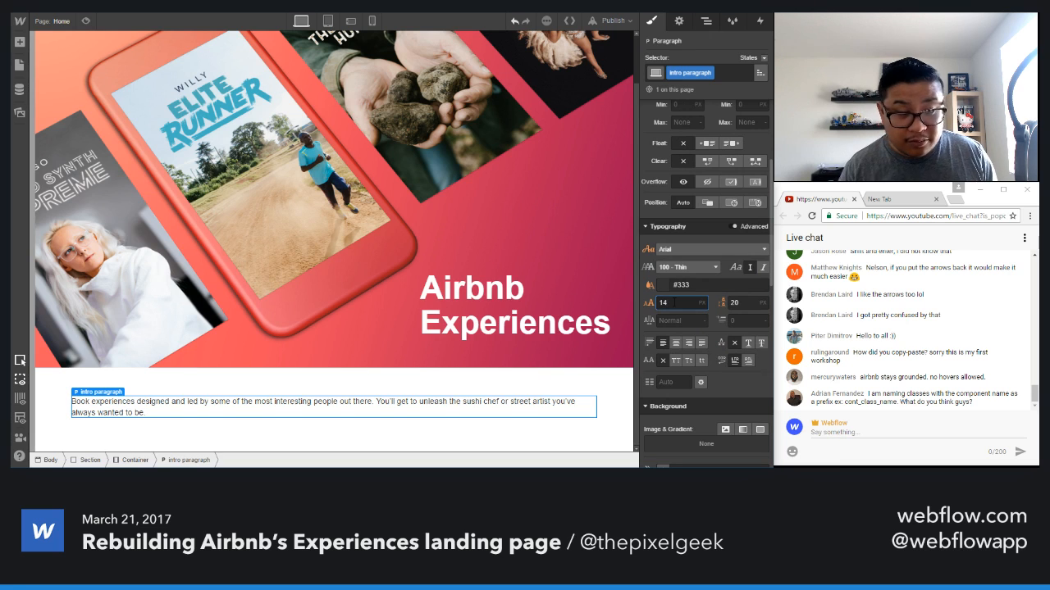
{"action": "key", "text": "shift+Up"}
{"action": "key", "text": "Tab"}
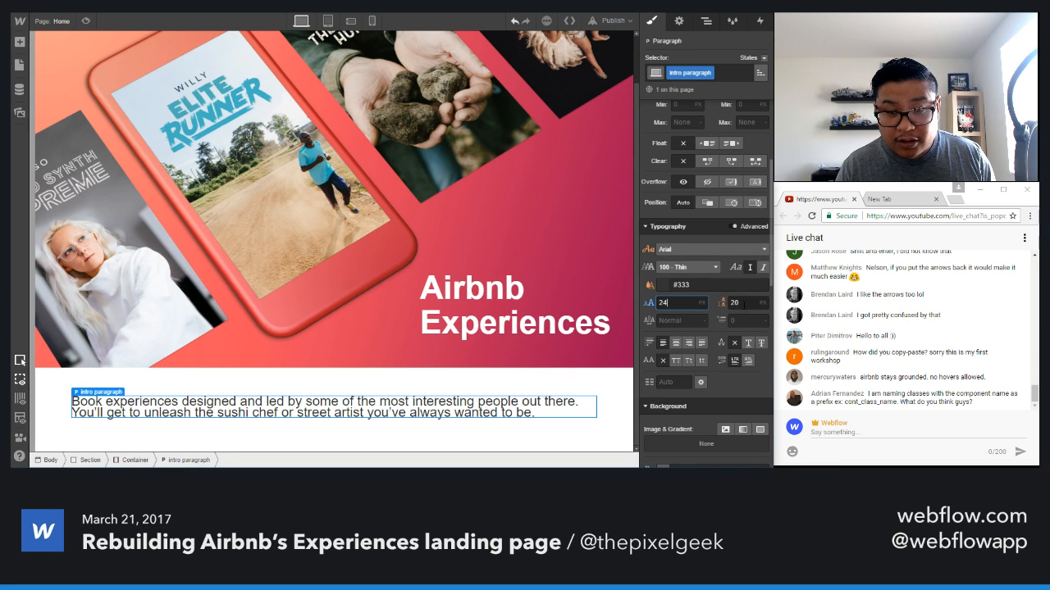
{"action": "key", "text": "shift+Up"}
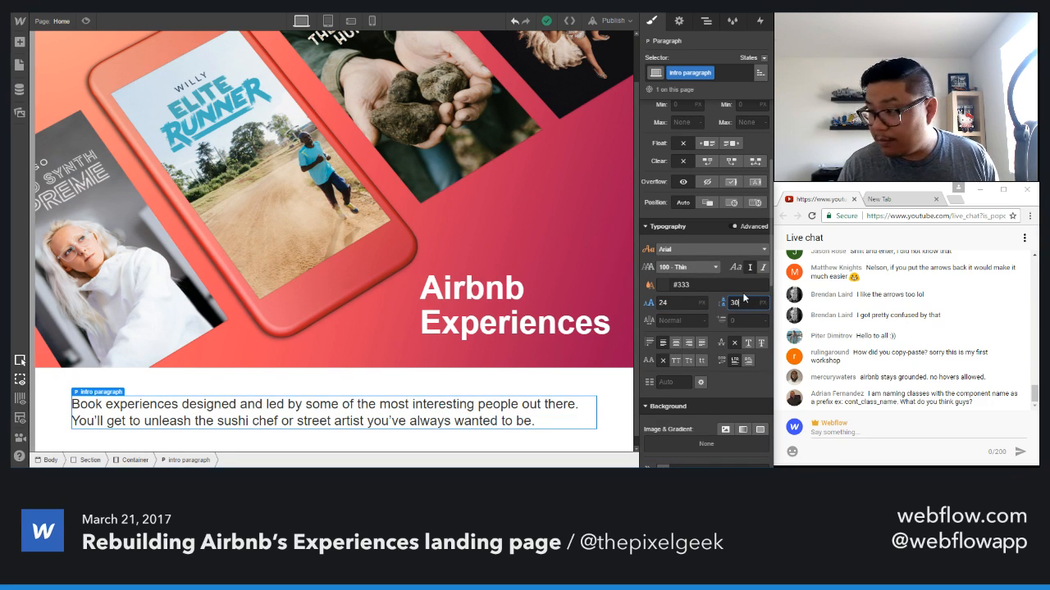
{"action": "key", "text": "Up"}
{"action": "key", "text": "Up"}
{"action": "key", "text": "Up"}
{"action": "key", "text": "Up"}
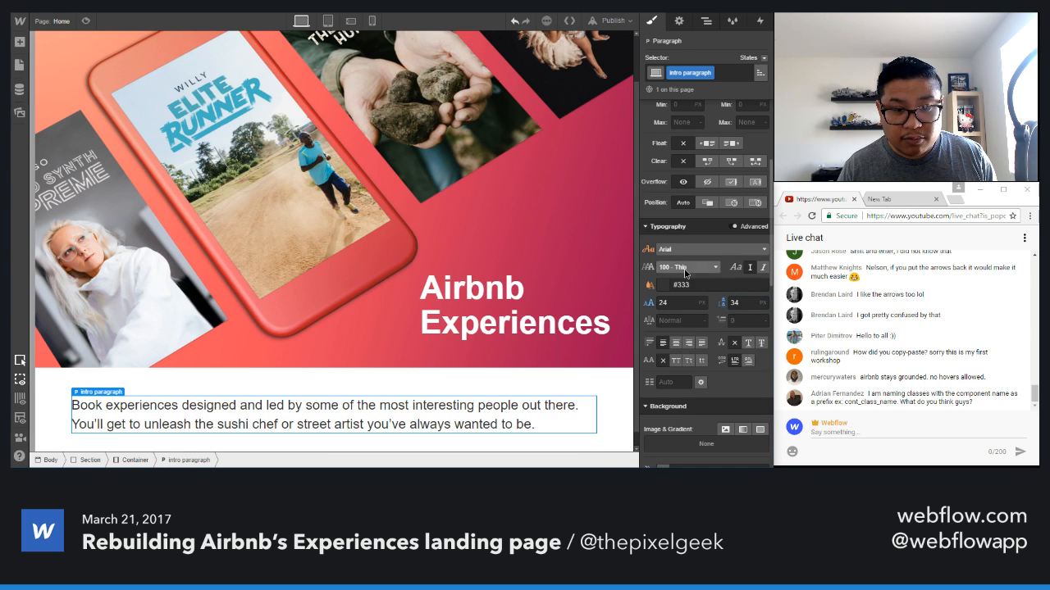
- Make the intro paragraph 700 - Bold and align its text to the center
{"action": "left_click", "coordinate": [687, 268]}
{"action": "left_click", "coordinate": [686, 343]}
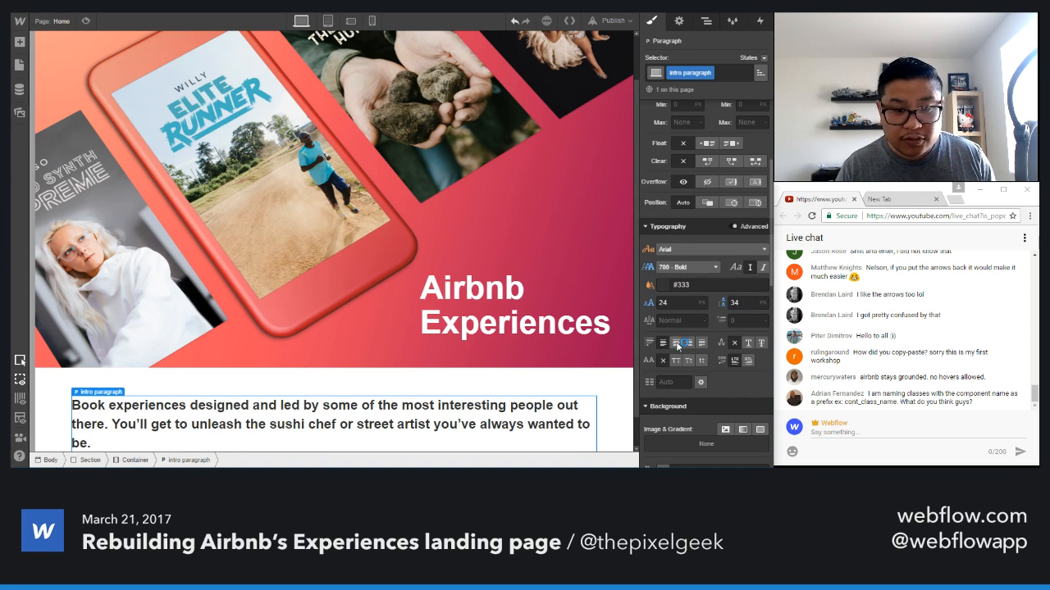
{"action": "left_click", "coordinate": [674, 343]}
{"action": "scroll", "coordinate": [487, 413], "scroll_direction": "down", "scroll_amount": 1}
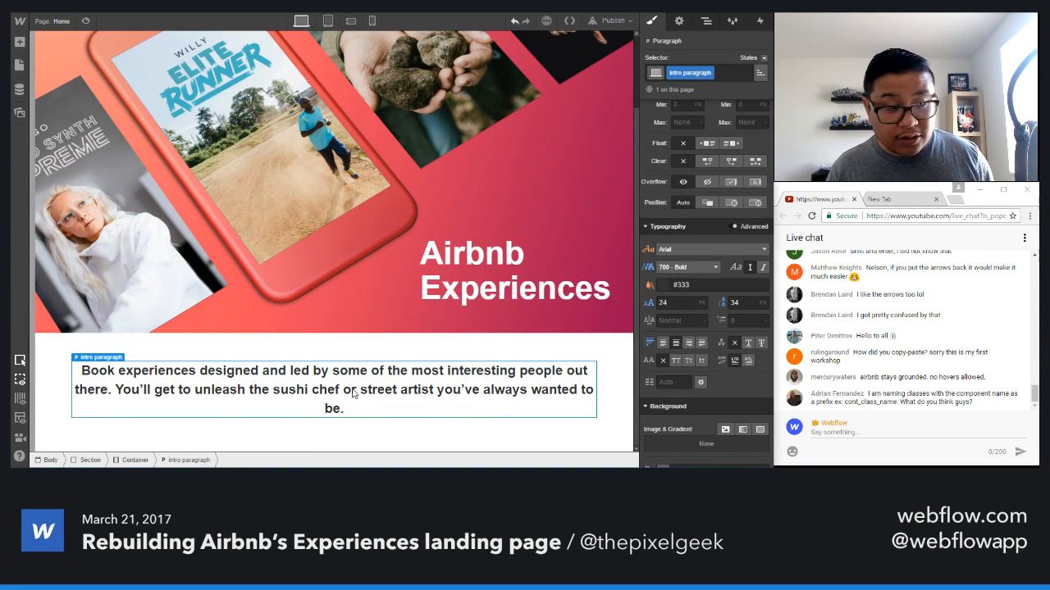
- Limit the intro paragraph to a maximum width of 550 px and center it horizontally with auto side margins
{"action": "scroll", "coordinate": [705, 238], "scroll_direction": "up", "scroll_amount": 3}
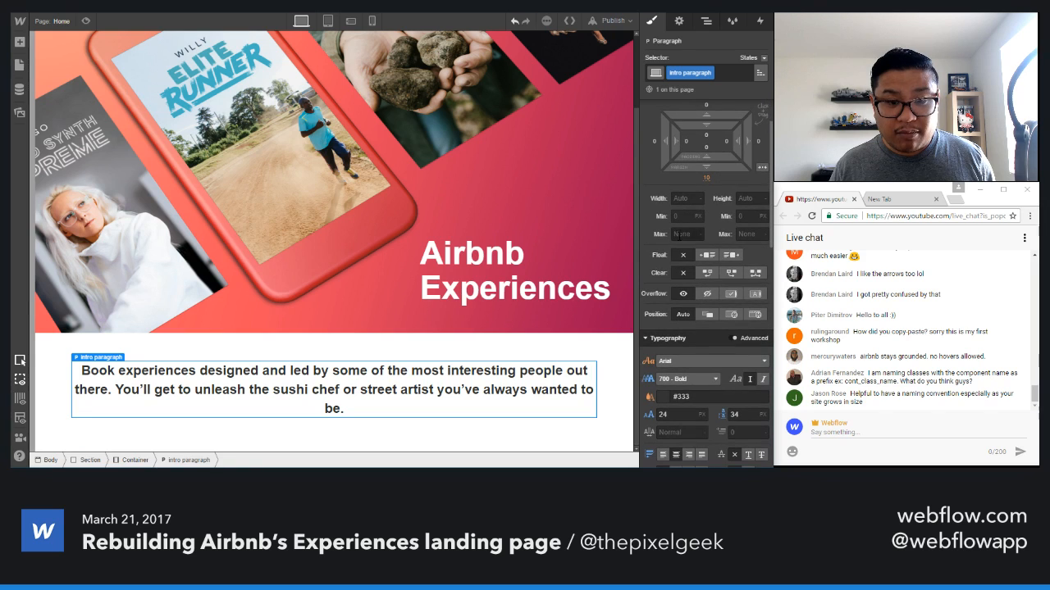
{"action": "left_click", "coordinate": [686, 233]}
{"action": "type", "text": "550"}
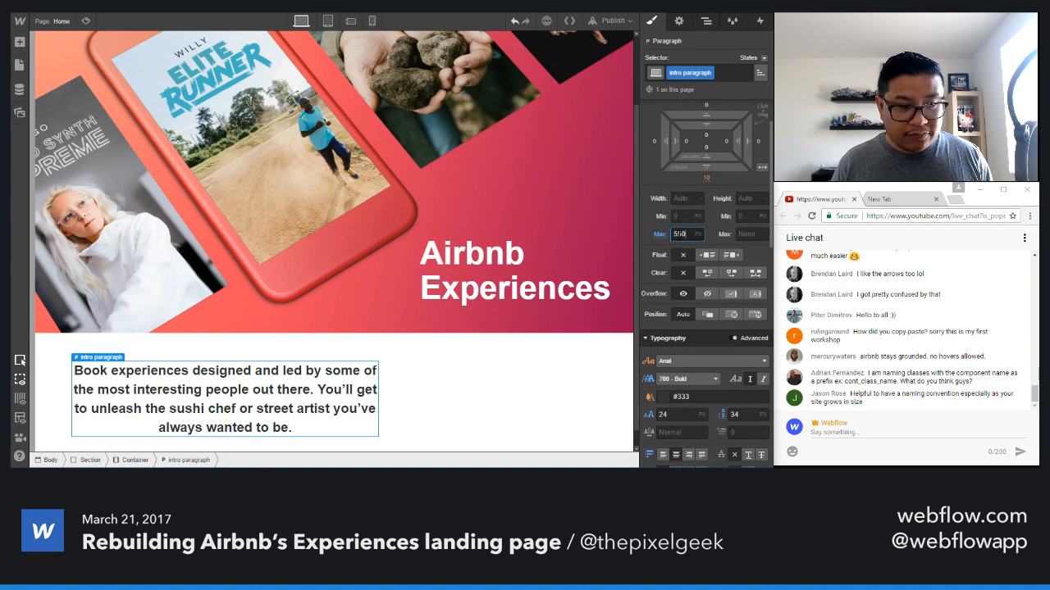
{"action": "left_click", "coordinate": [762, 168]}
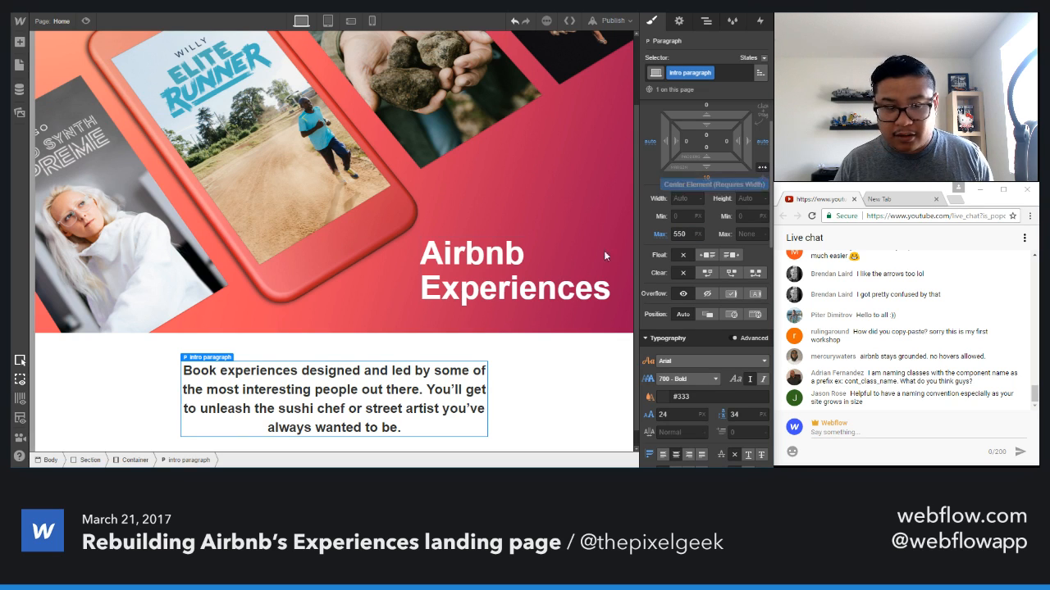
- Increase the intro paragraph's maximum width to 650 px
{"action": "left_click", "coordinate": [683, 234]}
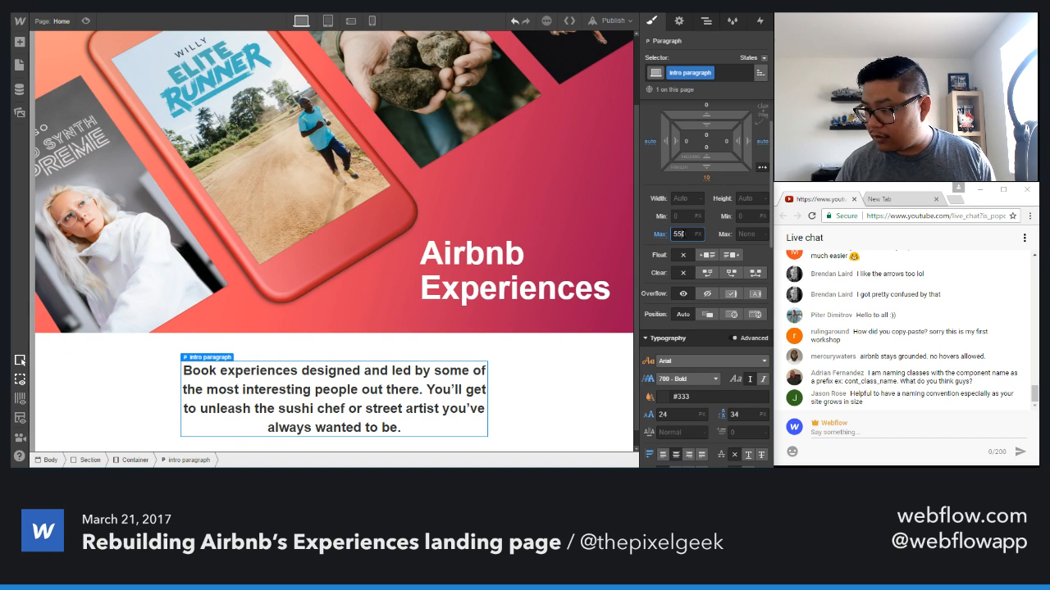
{"action": "key", "text": "shift+Up"}
{"action": "key", "text": "shift+Up"}
{"action": "key", "text": "shift+Up"}
{"action": "key", "text": "shift+Up"}
{"action": "key", "text": "shift+Up"}
{"action": "key", "text": "shift+Up"}
{"action": "key", "text": "shift+Up"}
{"action": "key", "text": "shift+Up"}
{"action": "key", "text": "shift+Up"}
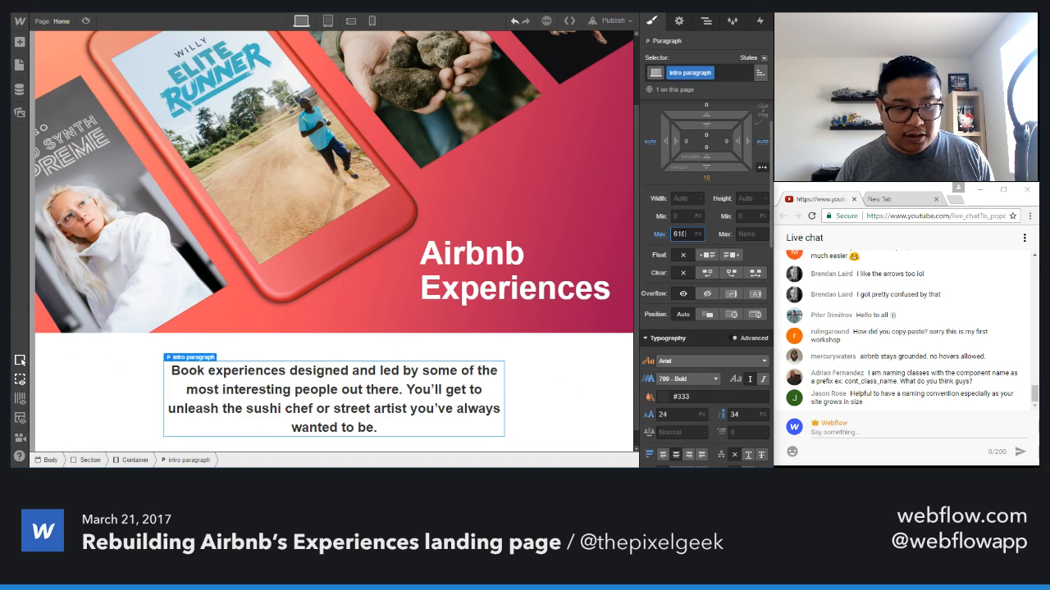
{"action": "key", "text": "shift+Up"}
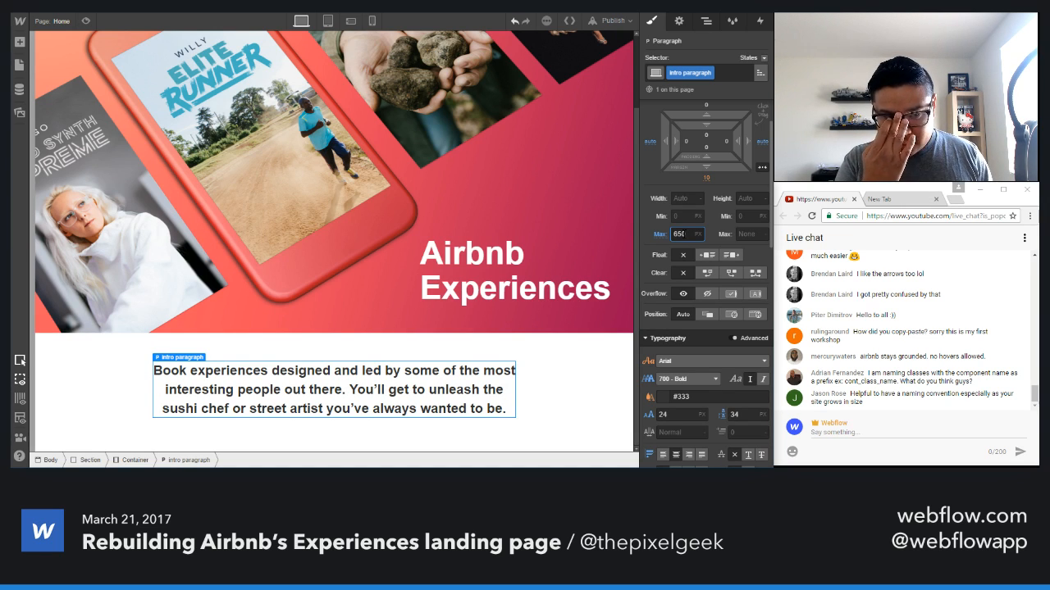
- Set the top and bottom padding of the section around the intro paragraph to 100 px
{"action": "left_click", "coordinate": [596, 378]}
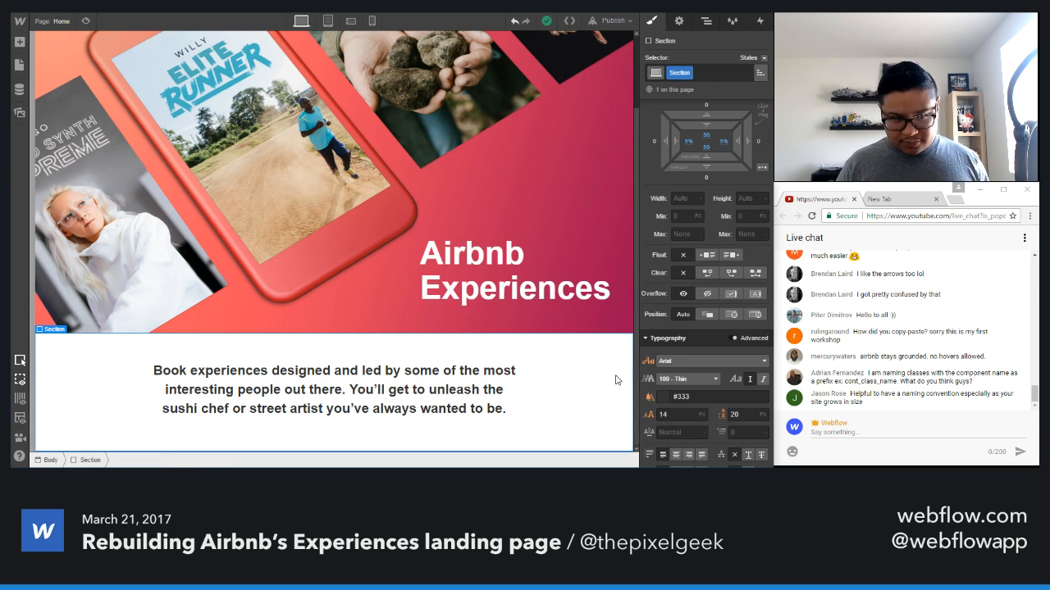
{"action": "left_click_drag", "start_coordinate": [720, 160], "coordinate": [711, 215]}
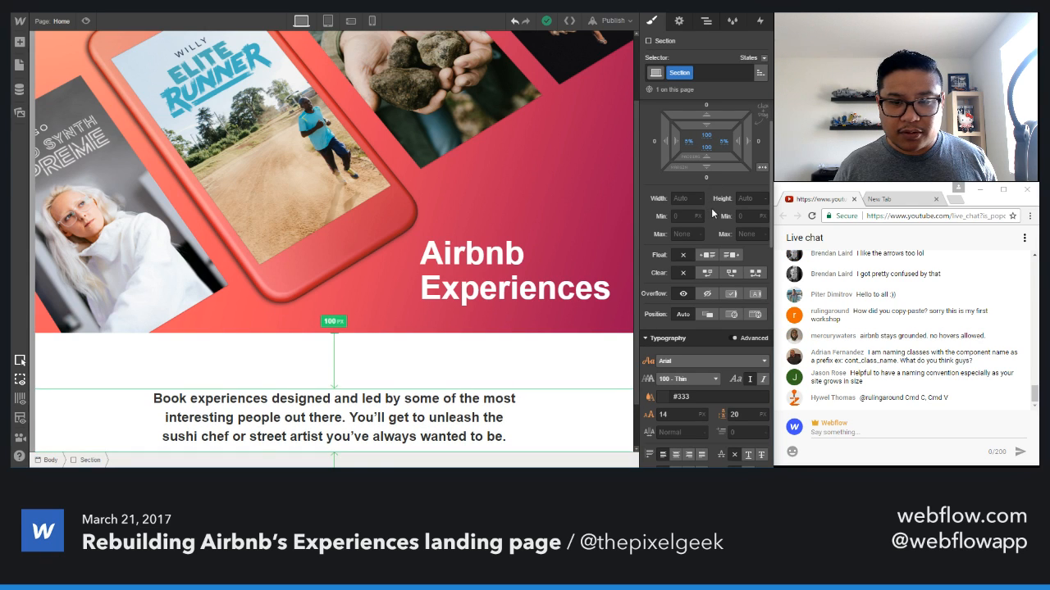
{"action": "scroll", "coordinate": [518, 370], "scroll_direction": "down", "scroll_amount": 1}
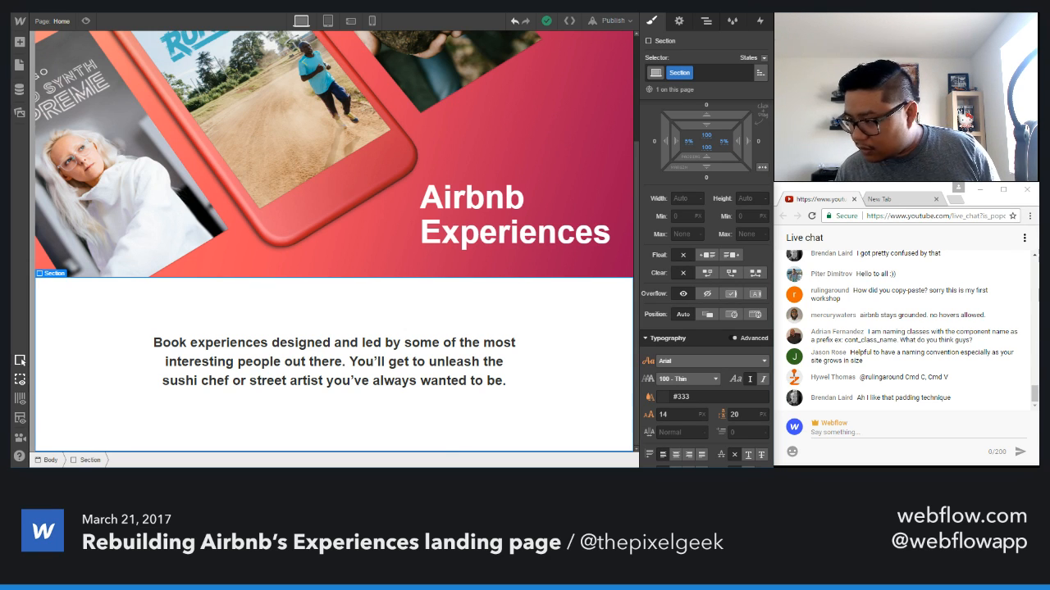
- Add a new Section directly below the intro section, at the same level in the page structure
{"action": "left_click", "coordinate": [706, 22]}
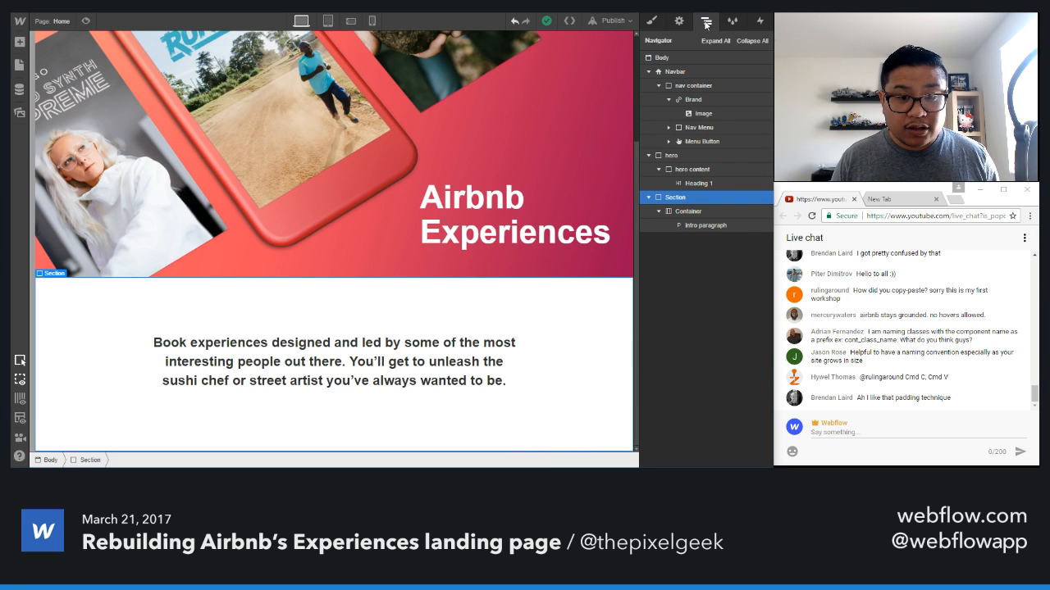
{"action": "left_click", "coordinate": [648, 197]}
{"action": "key", "text": "a"}
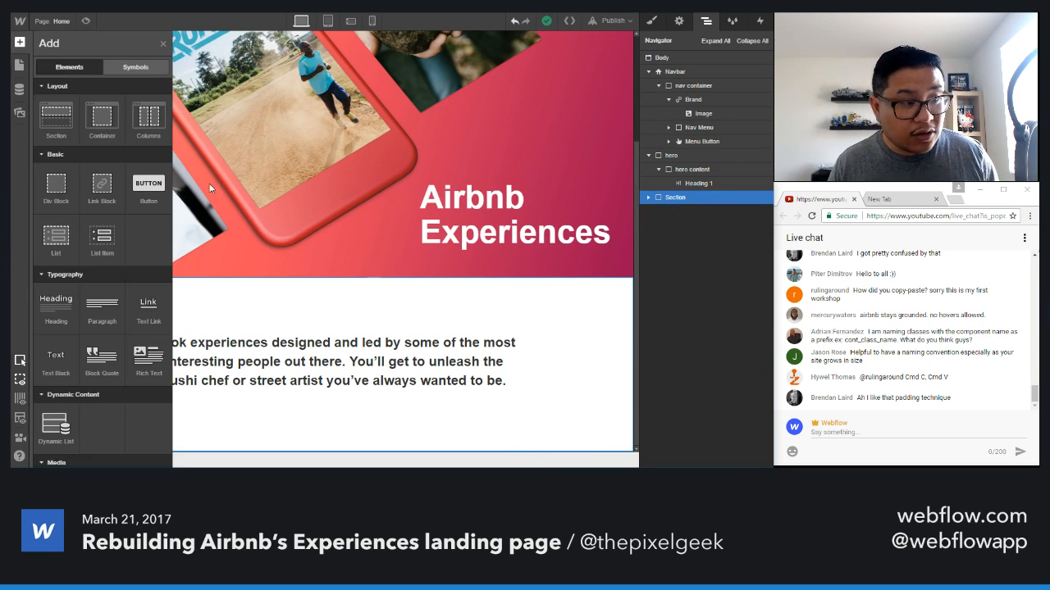
{"action": "left_click_drag", "start_coordinate": [56, 121], "coordinate": [687, 214]}
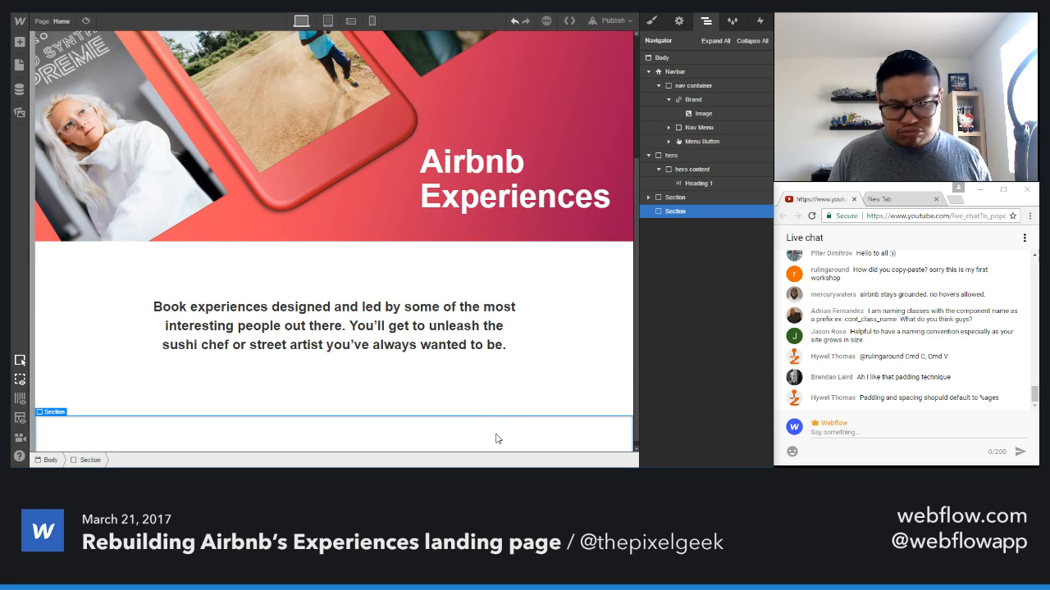
- Add a Div Block inside the new empty section and apply the existing "nav container" class to it
{"action": "key", "text": "a"}
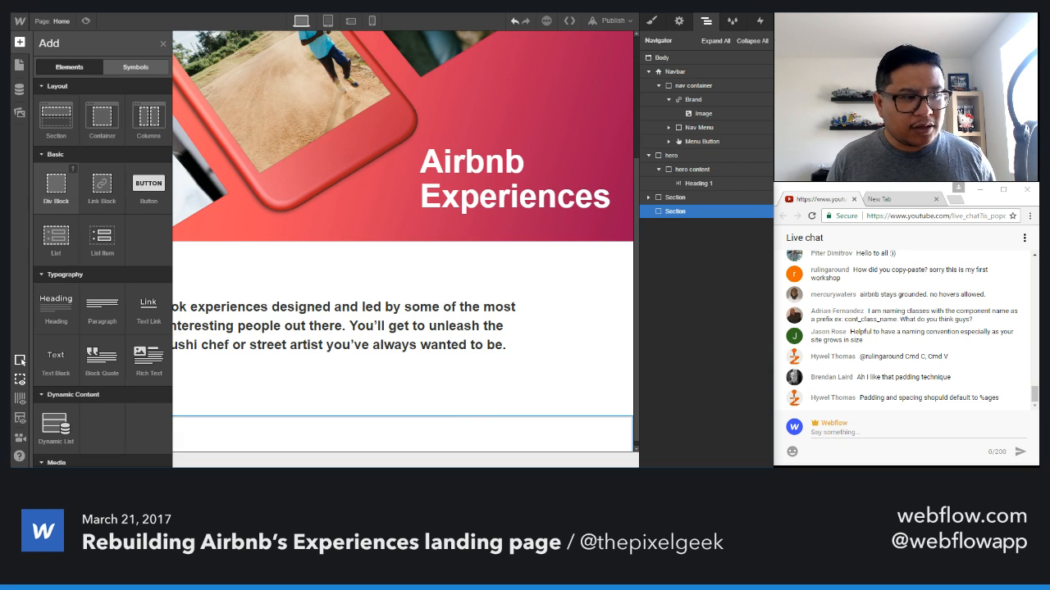
{"action": "left_click", "coordinate": [55, 184]}
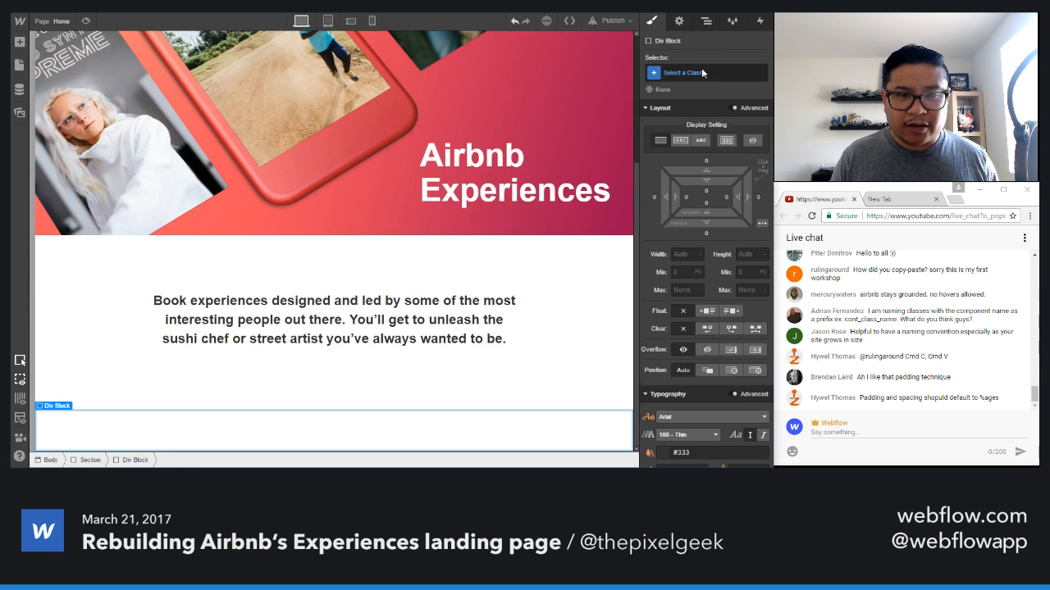
{"action": "left_click", "coordinate": [705, 73]}
{"action": "type", "text": "wide"}
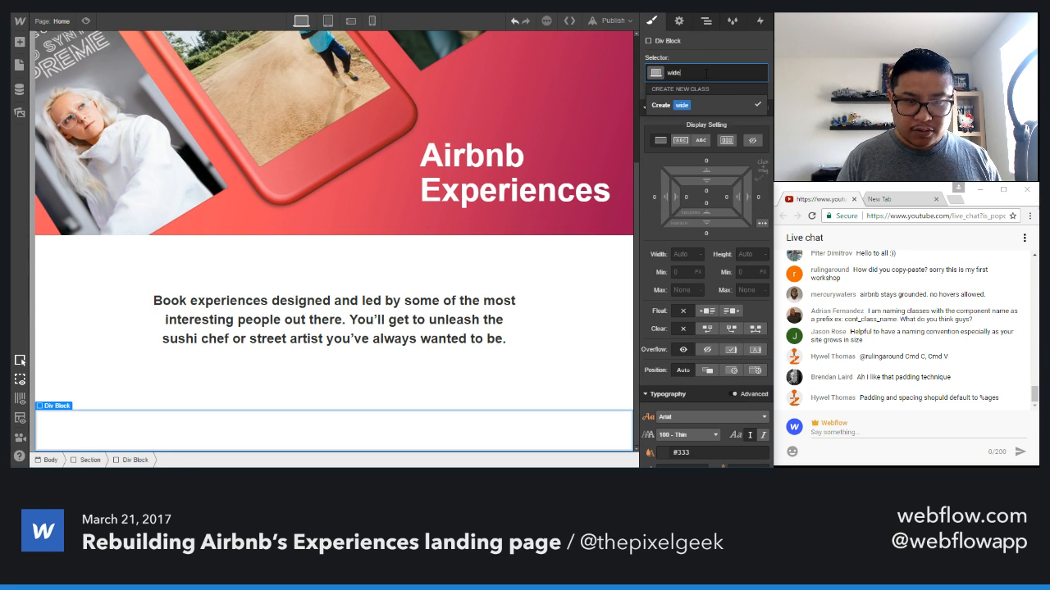
{"action": "key", "text": "BackSpace"}
{"action": "key", "text": "BackSpace"}
{"action": "key", "text": "BackSpace"}
{"action": "key", "text": "BackSpace"}
{"action": "type", "text": "con"}
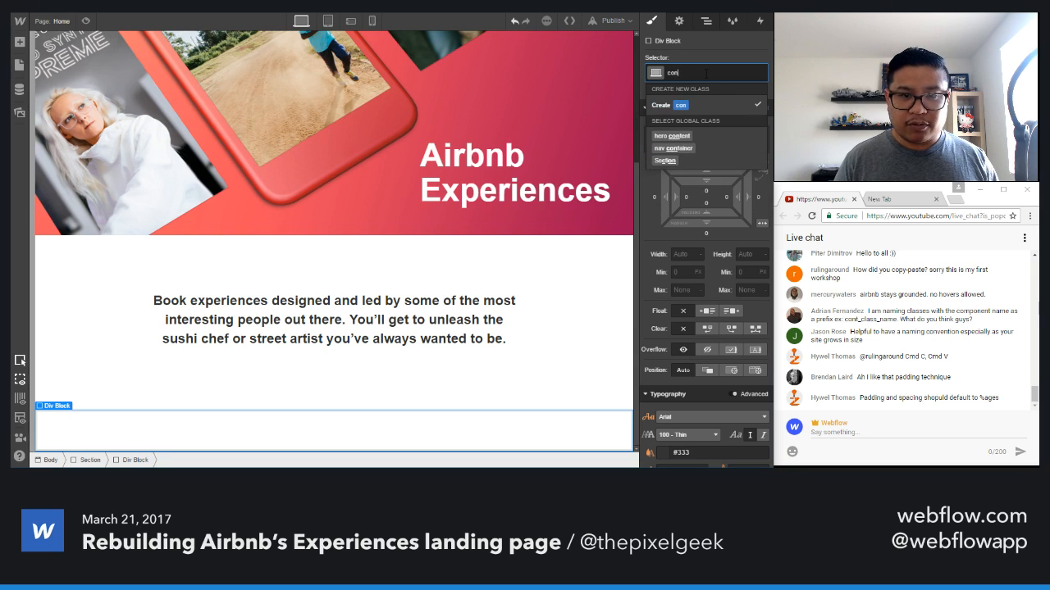
{"action": "key", "text": "Down"}
{"action": "key", "text": "Down"}
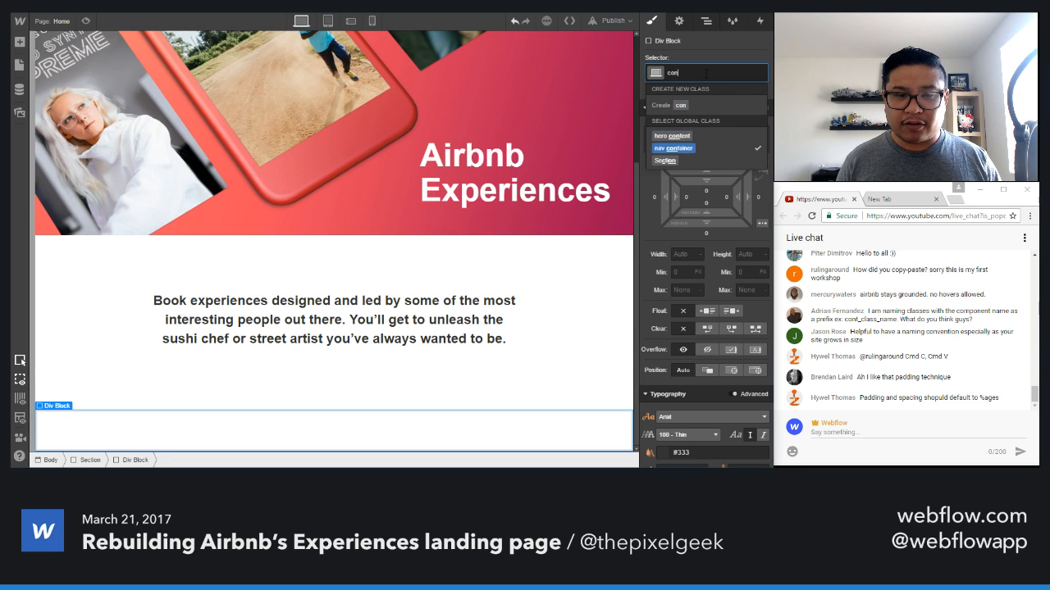
{"action": "key", "text": "Return"}
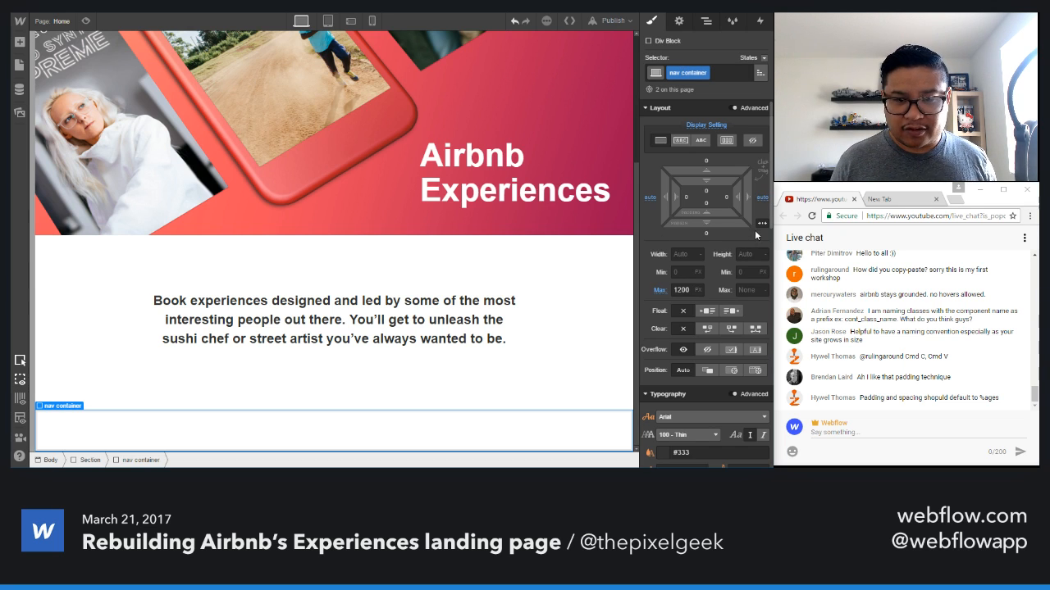
- Rename the shared "nav container" class to "wide container" and check the navbar that also uses it
{"action": "double_click", "coordinate": [676, 74]}
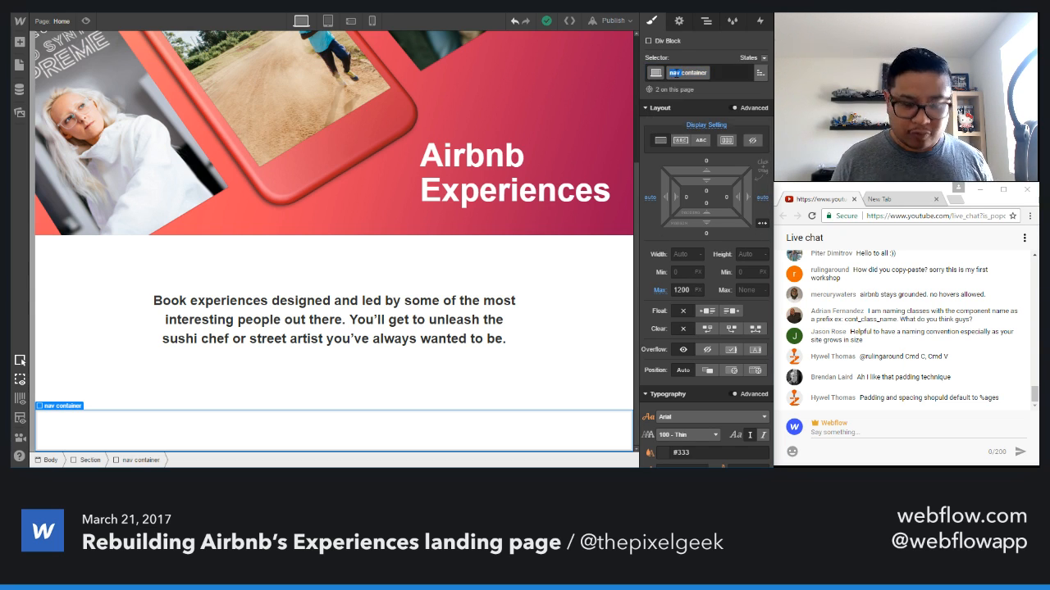
{"action": "type", "text": "wide"}
{"action": "key", "text": "Return"}
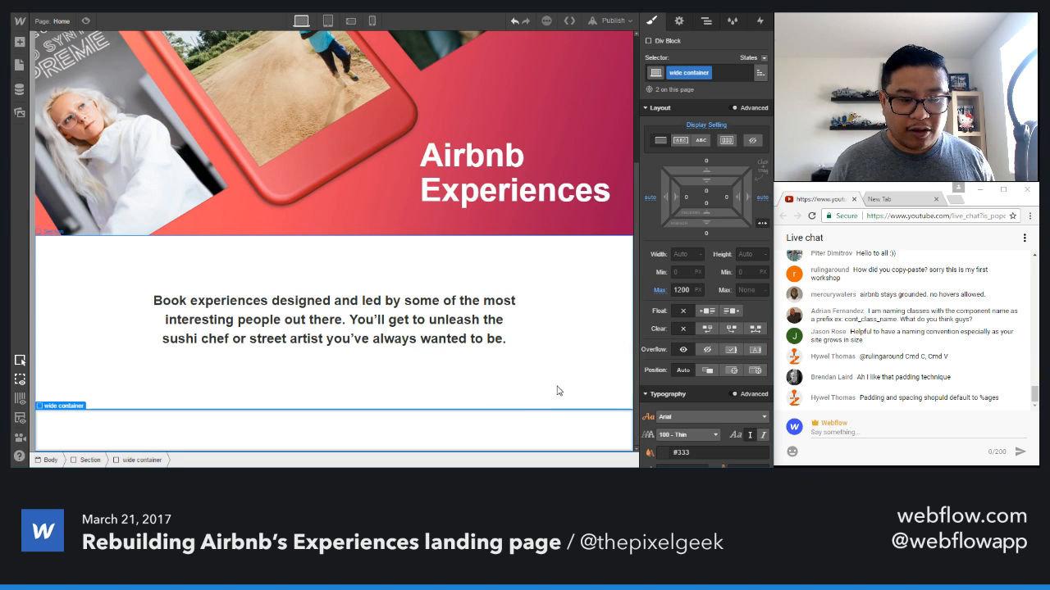
{"action": "scroll", "coordinate": [544, 424], "scroll_direction": "up", "scroll_amount": 5}
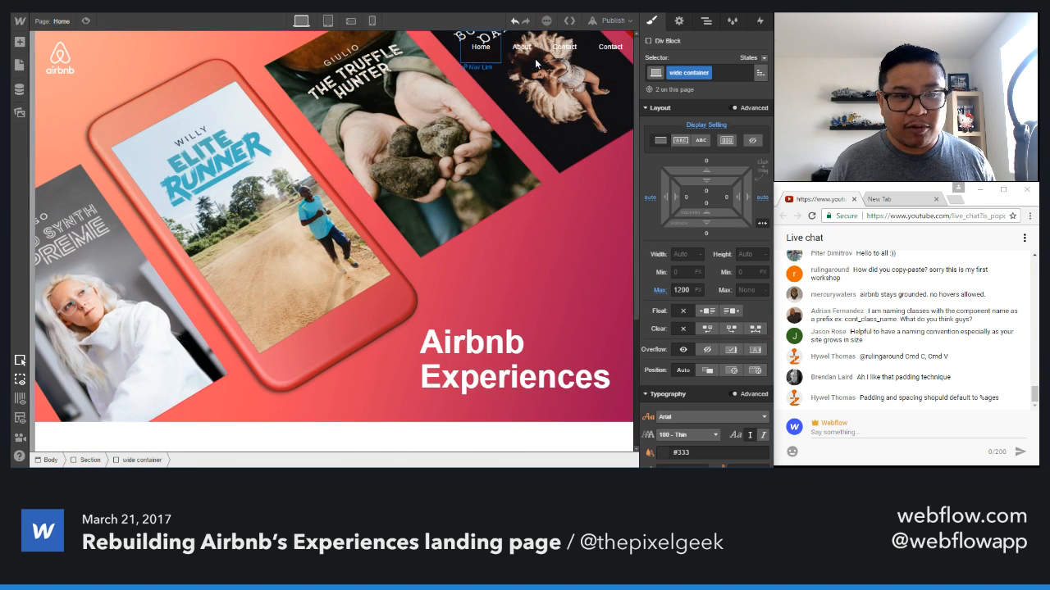
{"action": "scroll", "coordinate": [525, 334], "scroll_direction": "down", "scroll_amount": 5}
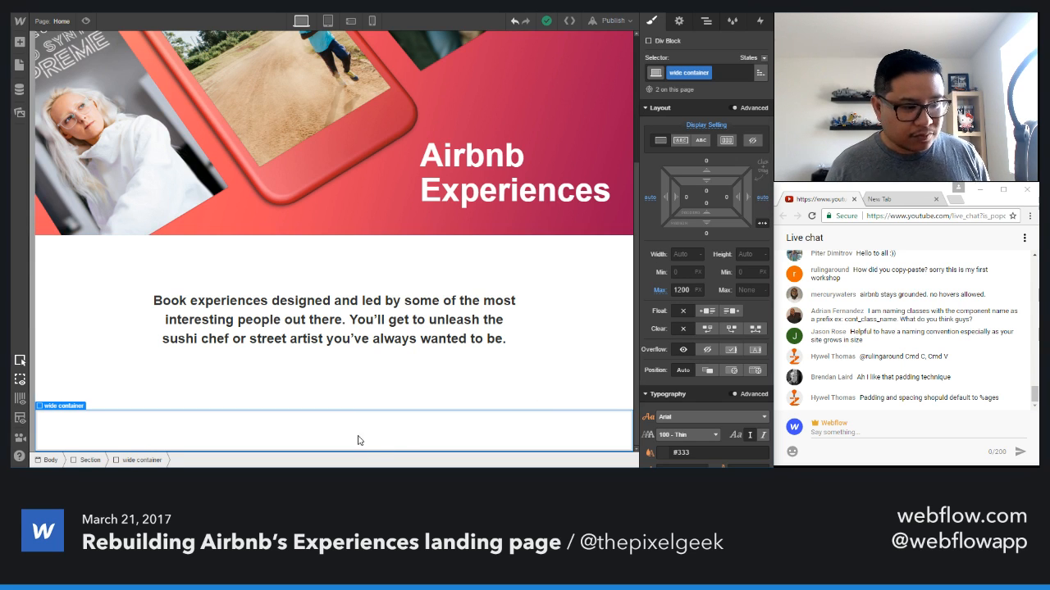
- Add a Lightbox Link inside the empty wide container below the intro section
{"action": "key", "text": "a"}
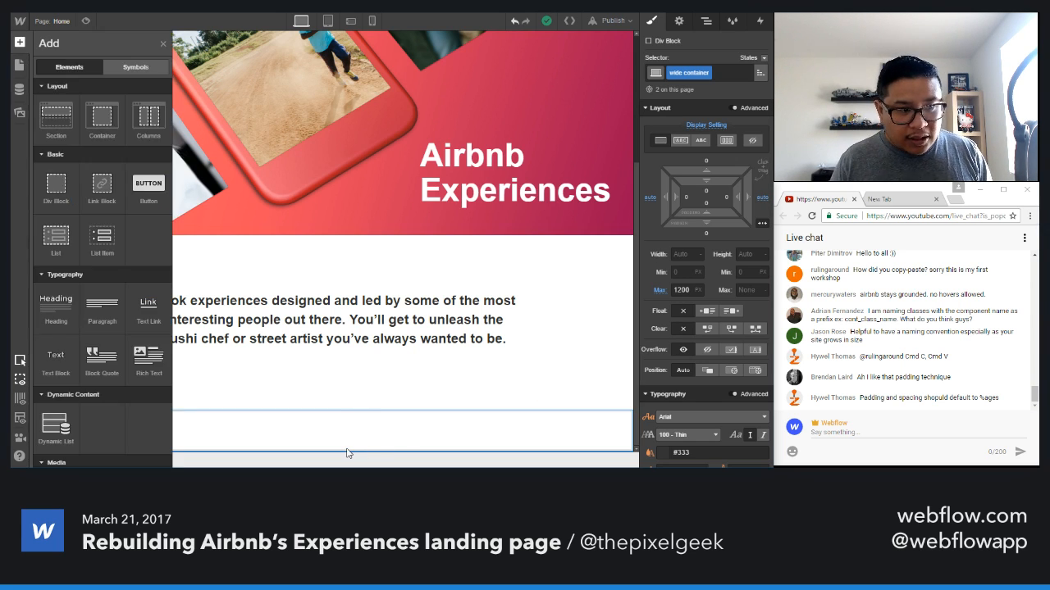
{"action": "scroll", "coordinate": [115, 422], "scroll_direction": "down", "scroll_amount": 5}
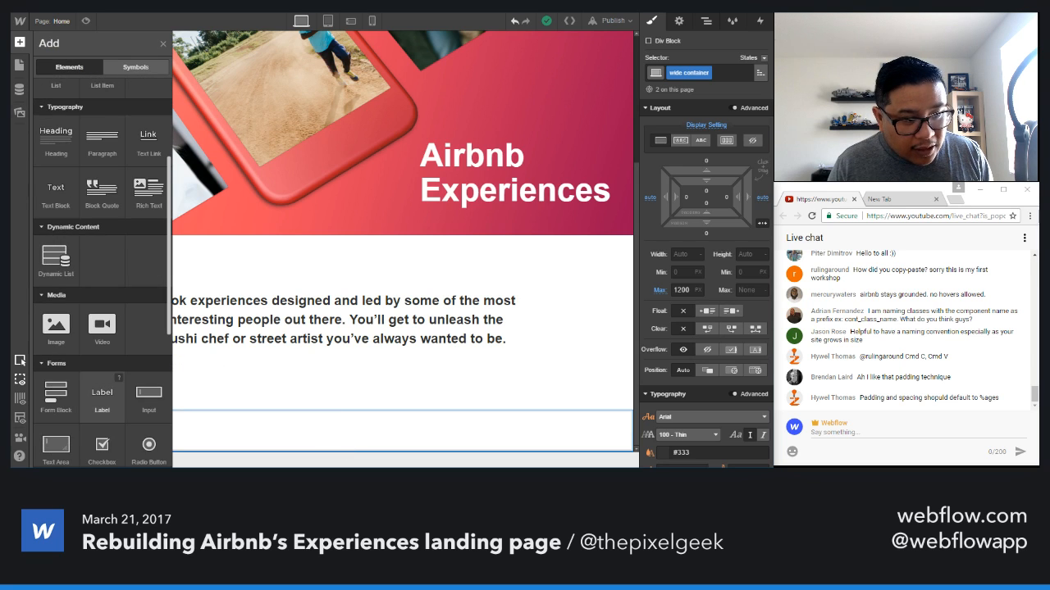
{"action": "scroll", "coordinate": [113, 420], "scroll_direction": "down", "scroll_amount": 4}
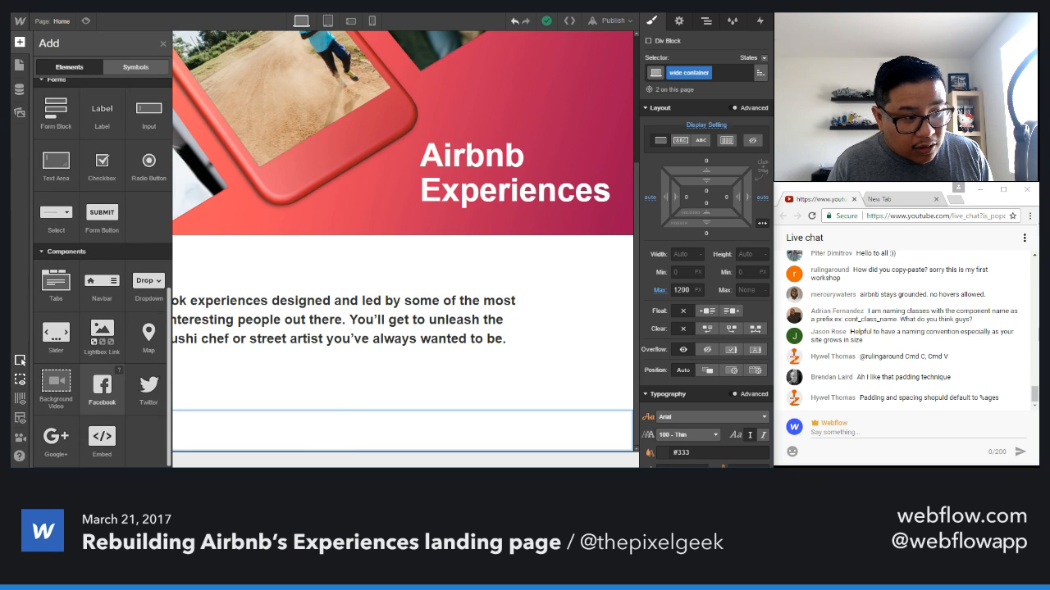
{"action": "left_click_drag", "start_coordinate": [102, 335], "coordinate": [342, 435]}
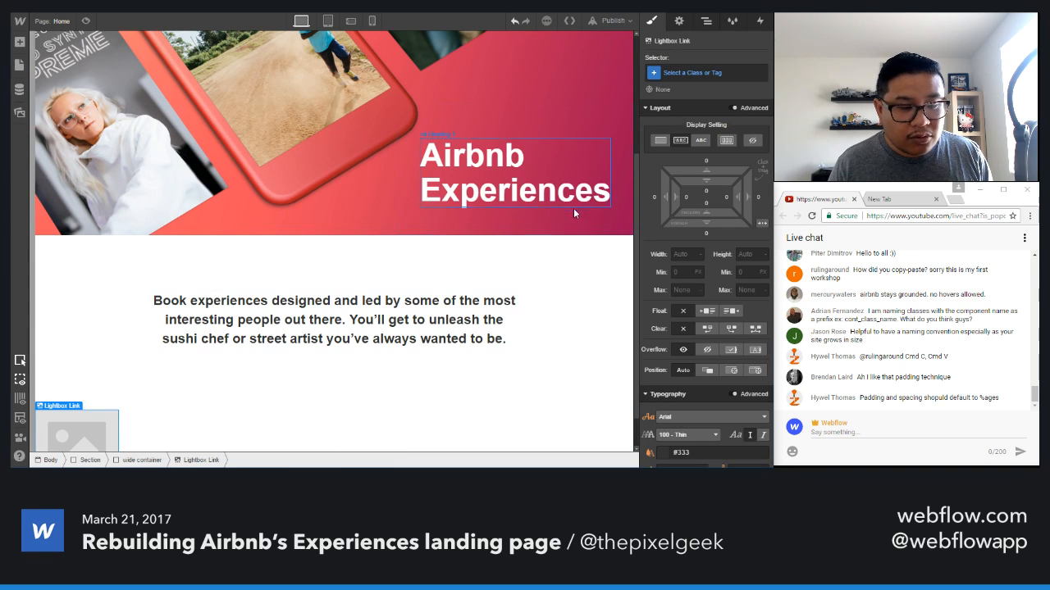
- Replace the Lightbox Link's thumbnail with the pink phone image "intro_video_cover" from the site's assets
{"action": "scroll", "coordinate": [194, 433], "scroll_direction": "down", "scroll_amount": 1}
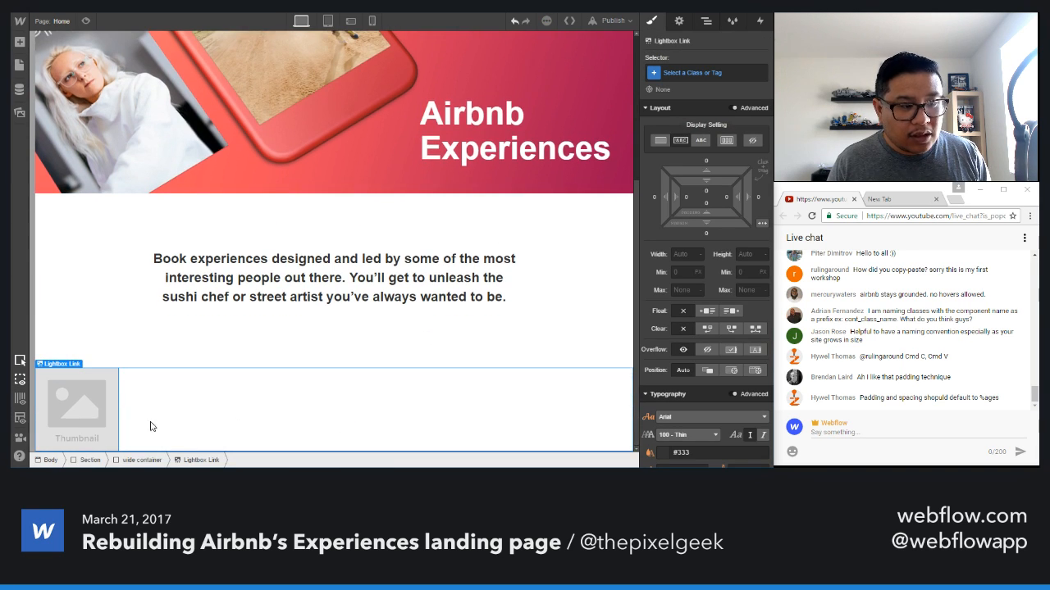
{"action": "double_click", "coordinate": [72, 415]}
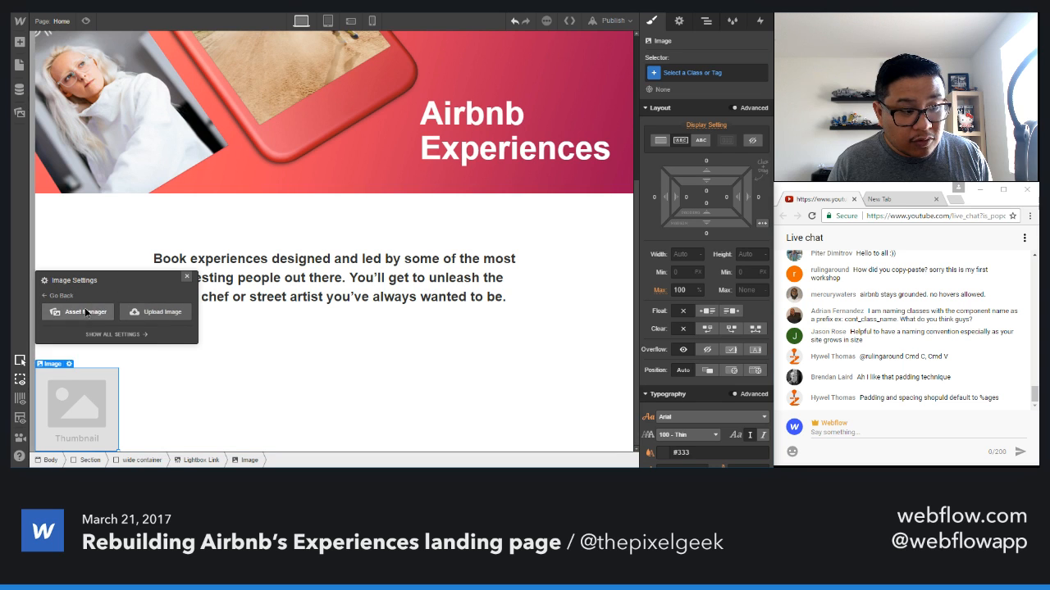
{"action": "left_click", "coordinate": [99, 311]}
{"action": "left_click", "coordinate": [99, 230]}
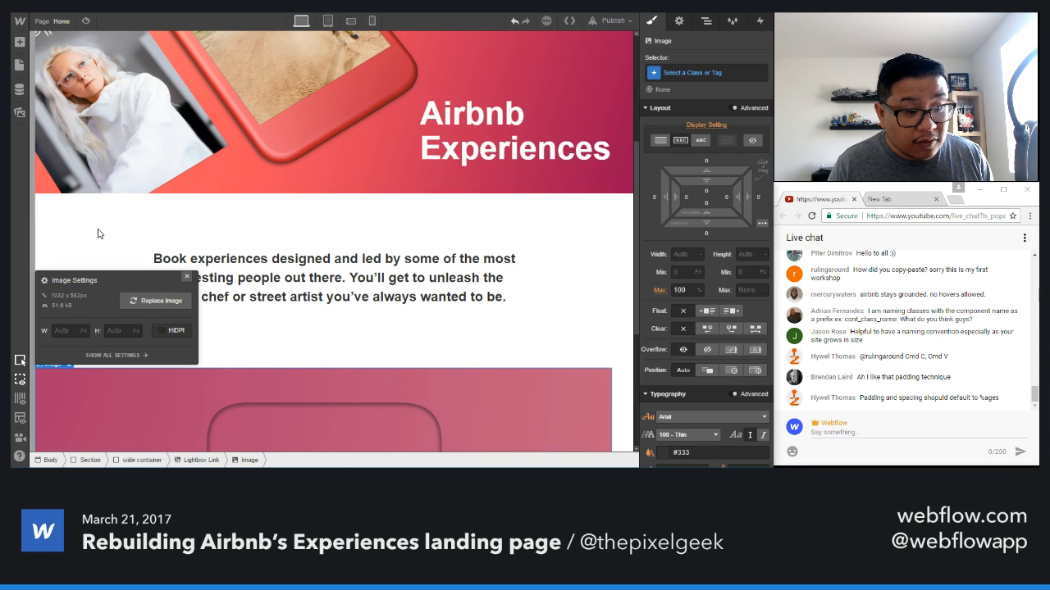
{"action": "scroll", "coordinate": [396, 361], "scroll_direction": "down", "scroll_amount": 3}
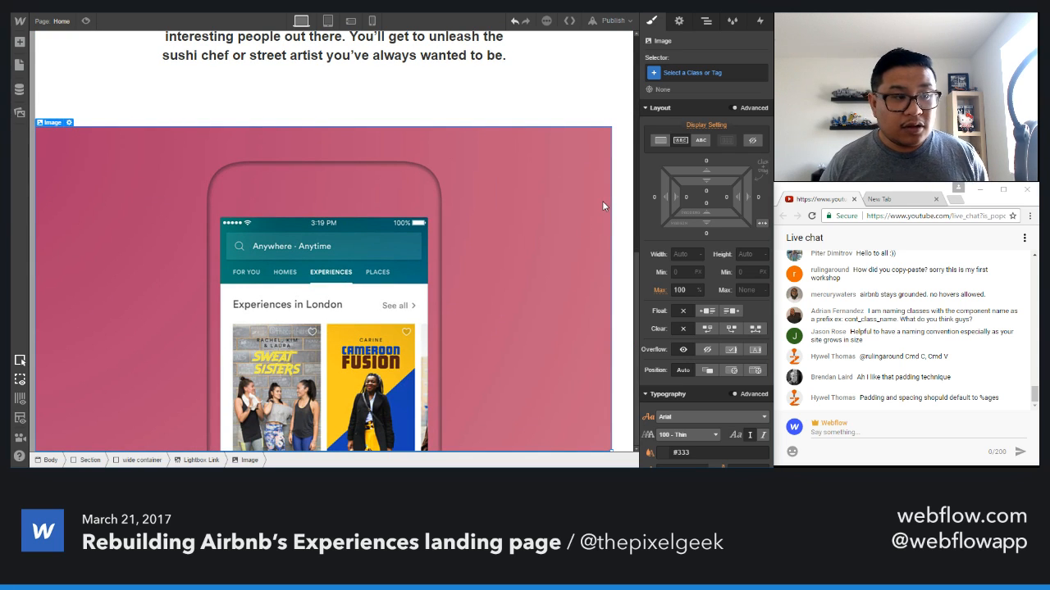
- Set the Lightbox Link's maximum width to 1200 px and centre it horizontally with auto side margins
{"action": "key", "text": "Up"}
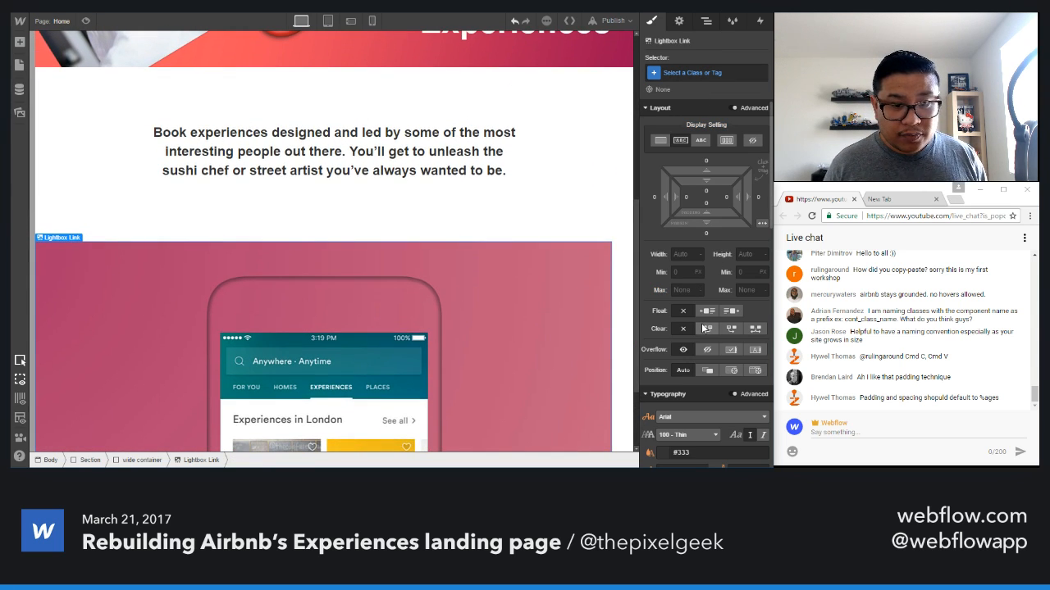
{"action": "left_click", "coordinate": [763, 223]}
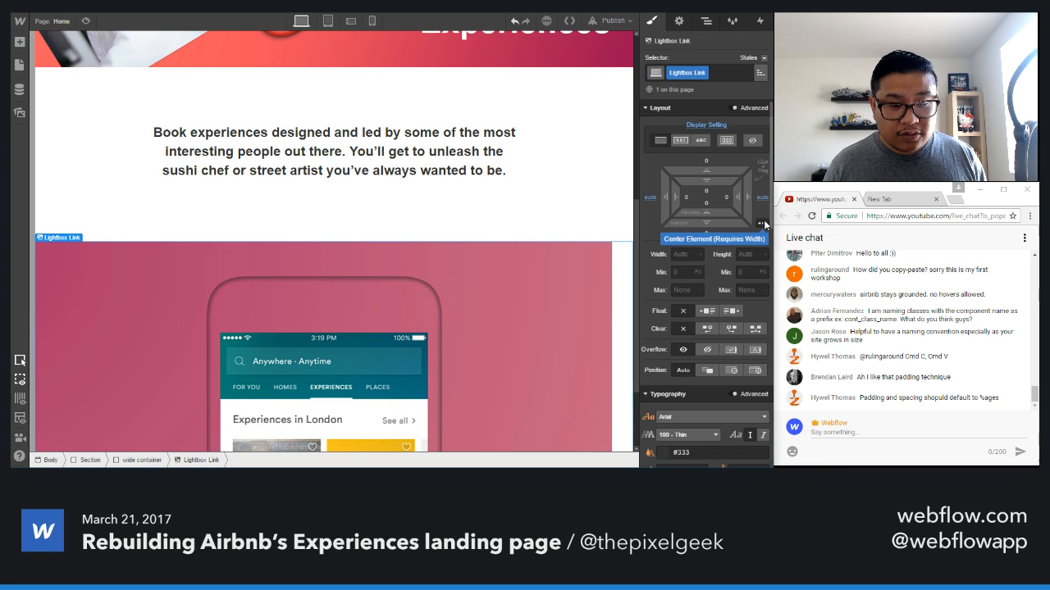
{"action": "key", "text": "ctrl+z"}
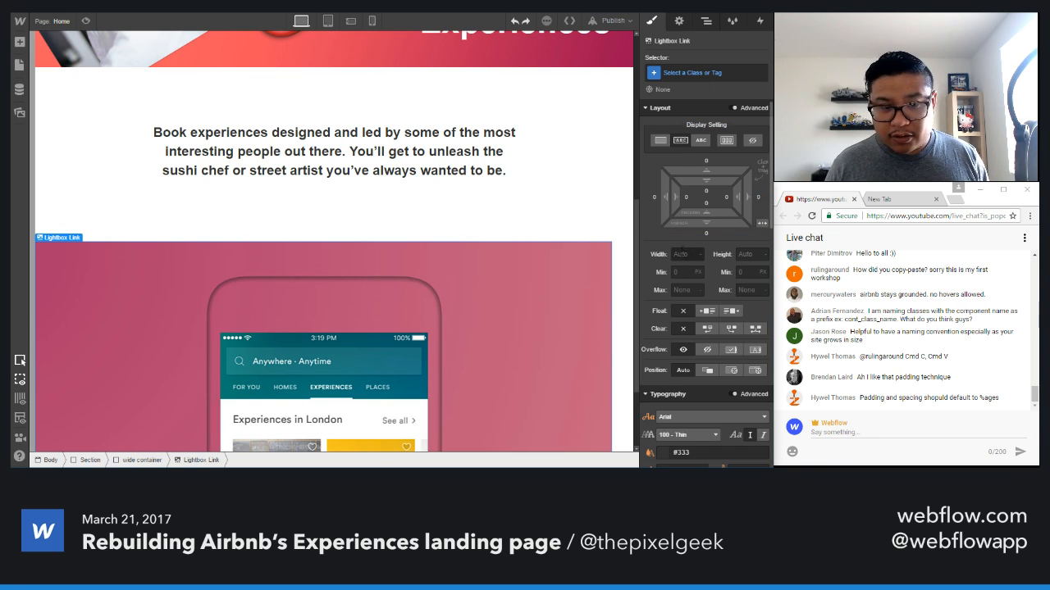
{"action": "left_click", "coordinate": [685, 289]}
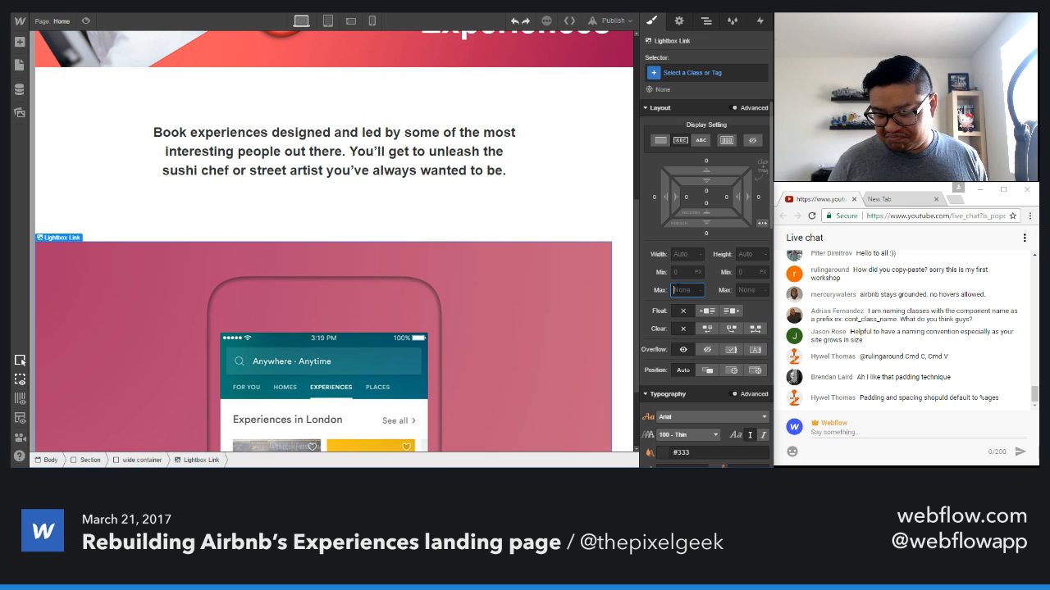
{"action": "type", "text": "1200"}
{"action": "key", "text": "Return"}
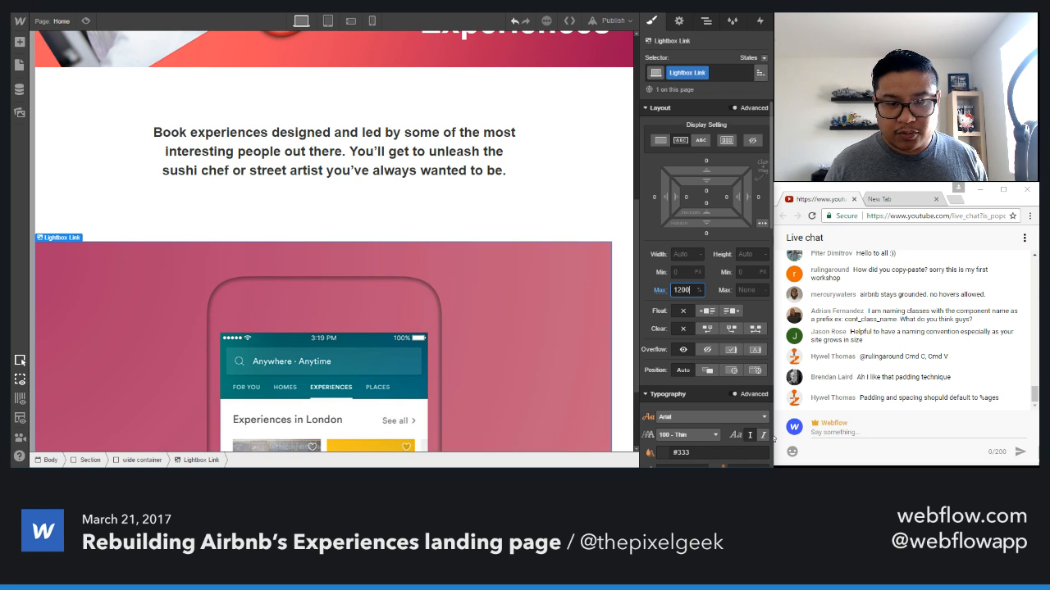
{"action": "left_click", "coordinate": [762, 224]}
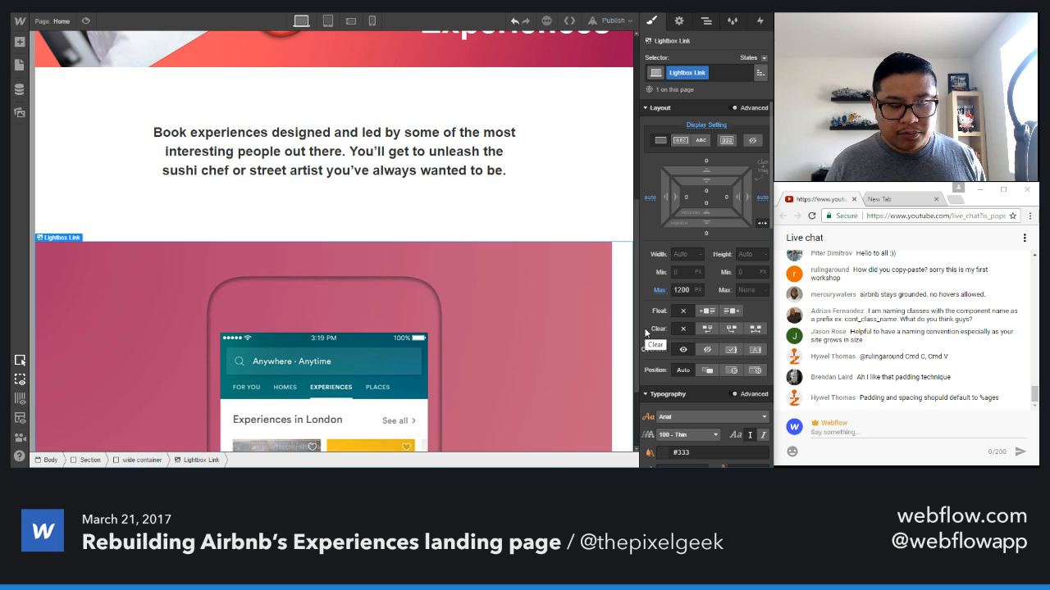
- Set the width of the image inside the Lightbox Link to 100%
{"action": "left_click", "coordinate": [571, 295]}
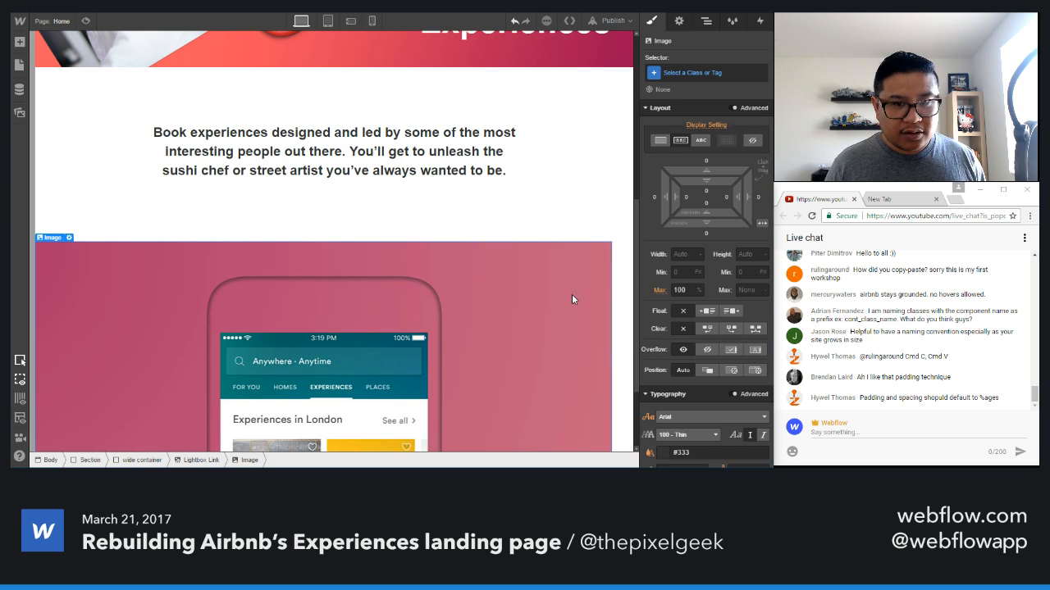
{"action": "left_click", "coordinate": [684, 254]}
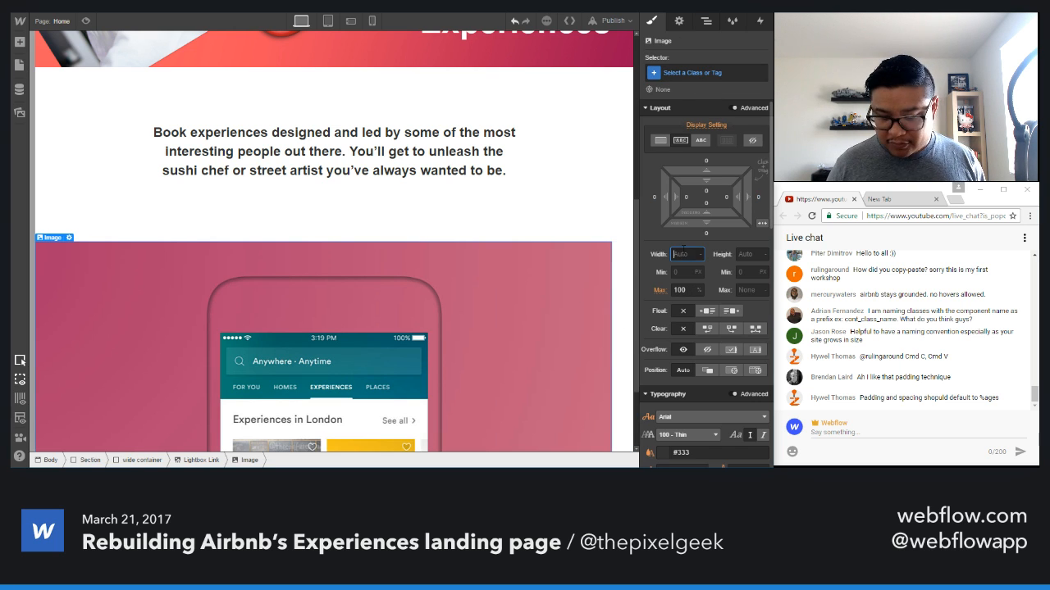
{"action": "type", "text": "100"}
{"action": "key", "text": "Return"}
{"action": "type", "text": "%"}
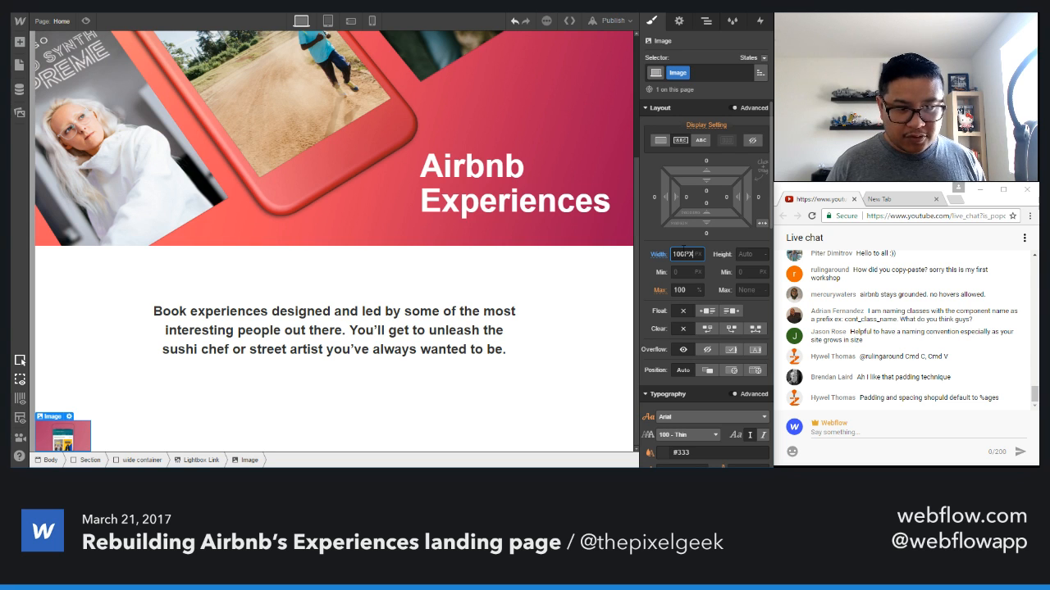
{"action": "key", "text": "Return"}
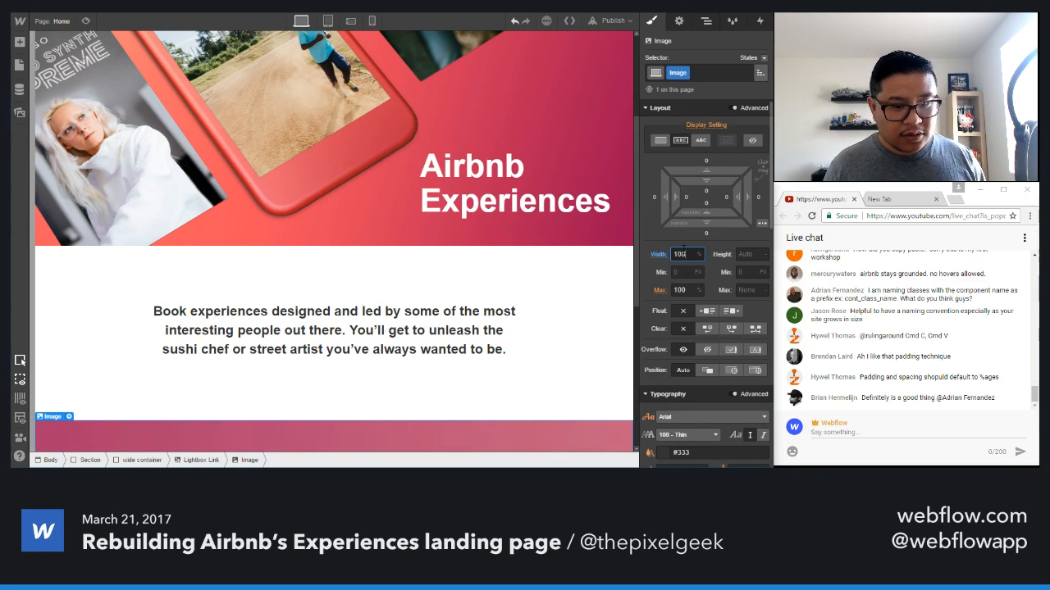
{"action": "scroll", "coordinate": [525, 351], "scroll_direction": "down", "scroll_amount": 4}
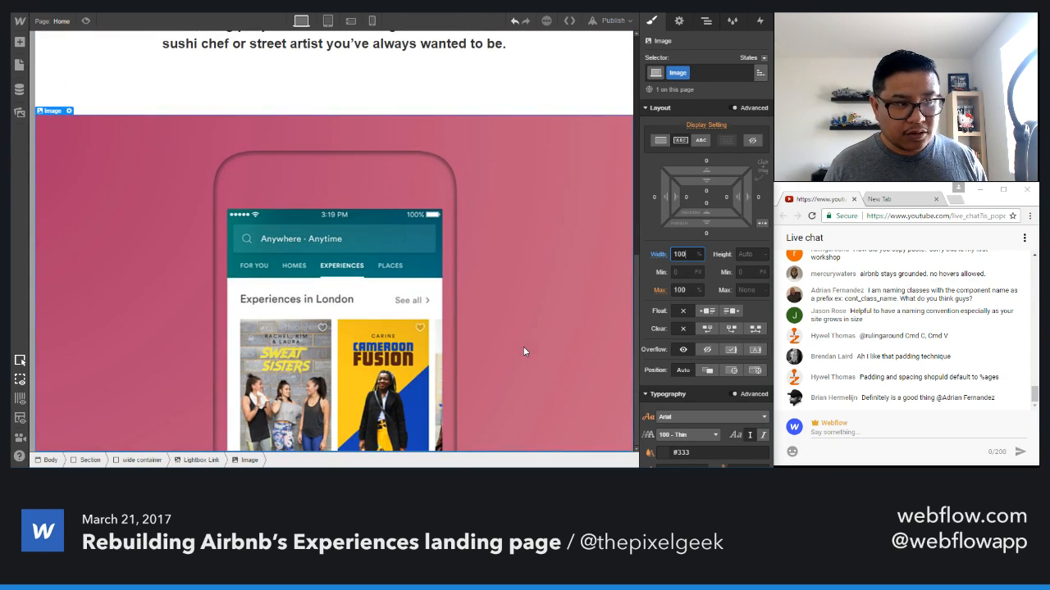
- Open YouTube in a new browser tab
{"action": "key", "text": "ctrl+t"}
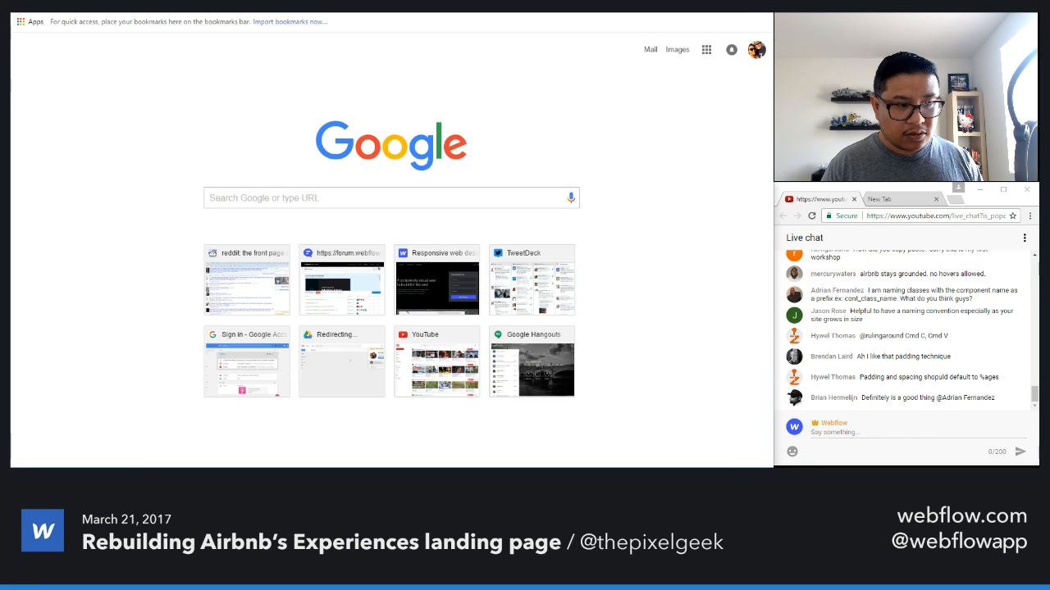
{"action": "type", "text": "youtbue"}
{"action": "key", "text": "BackSpace"}
{"action": "key", "text": "BackSpace"}
{"action": "key", "text": "BackSpace"}
{"action": "key", "text": "BackSpace"}
{"action": "key", "text": "BackSpace"}
{"action": "key", "text": "BackSpace"}
{"action": "key", "text": "BackSpace"}
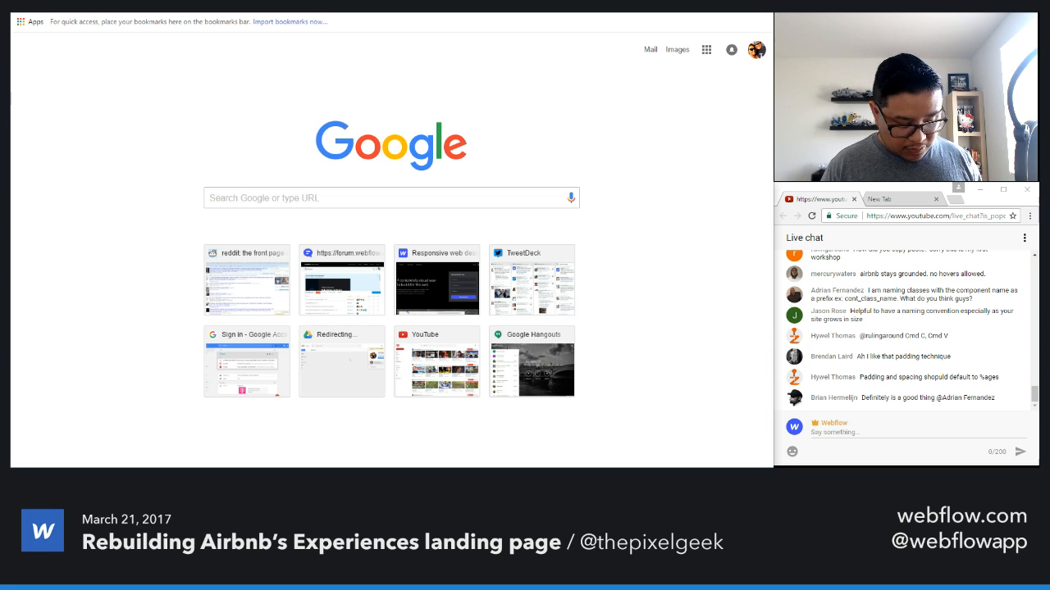
{"action": "type", "text": "youtube"}
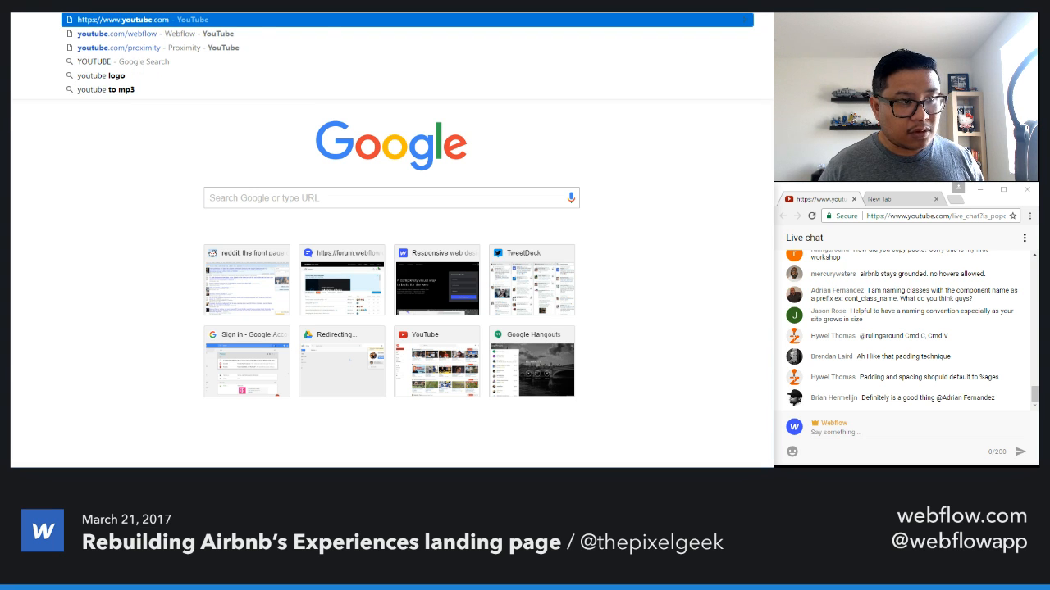
{"action": "key", "text": "Return"}
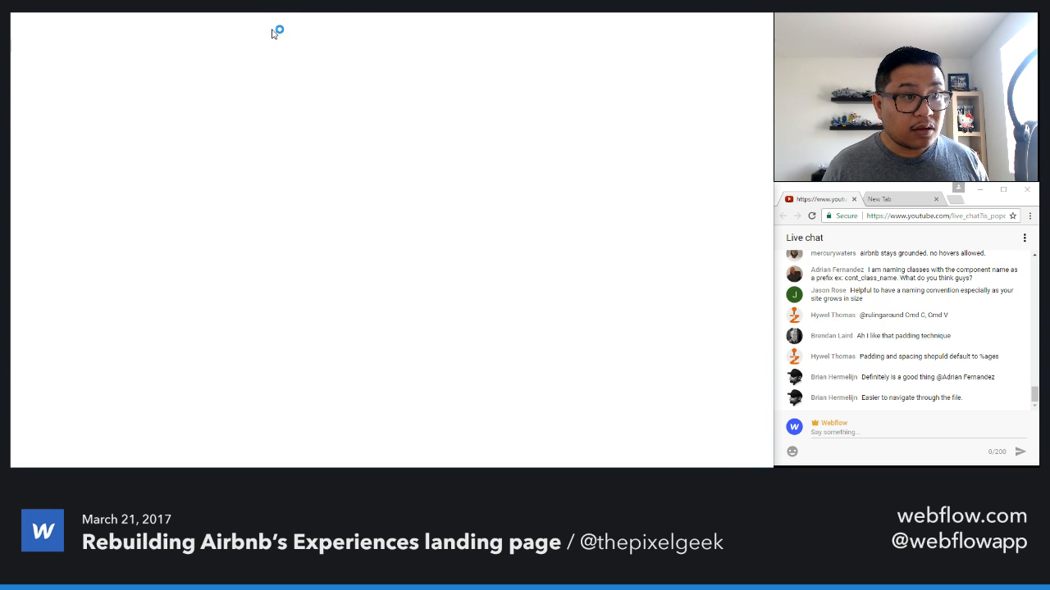
- Search YouTube for "airbnb experiences"
{"action": "left_click", "coordinate": [296, 24]}
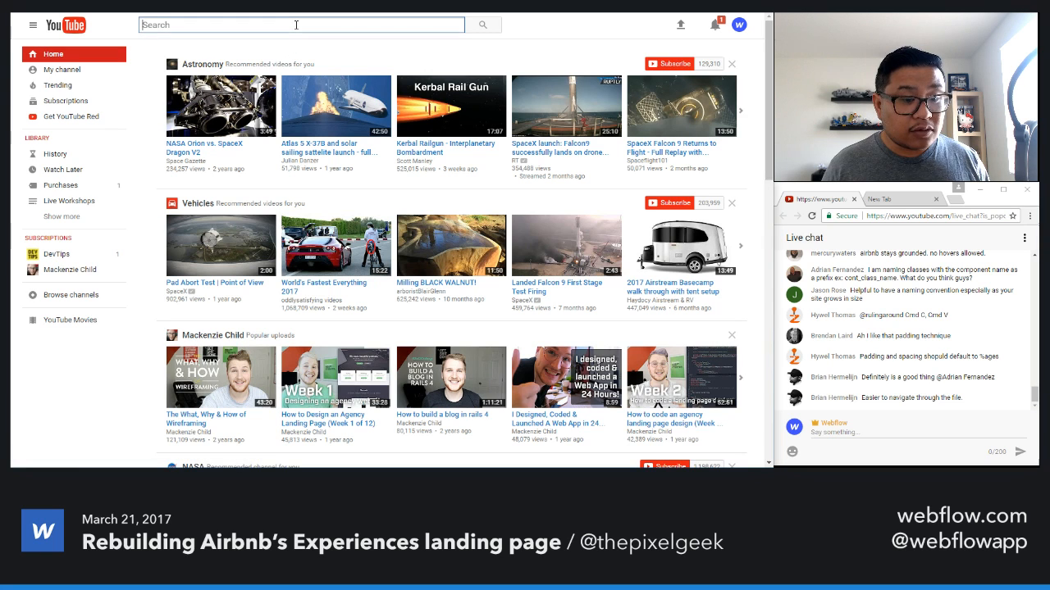
{"action": "type", "text": "air"}
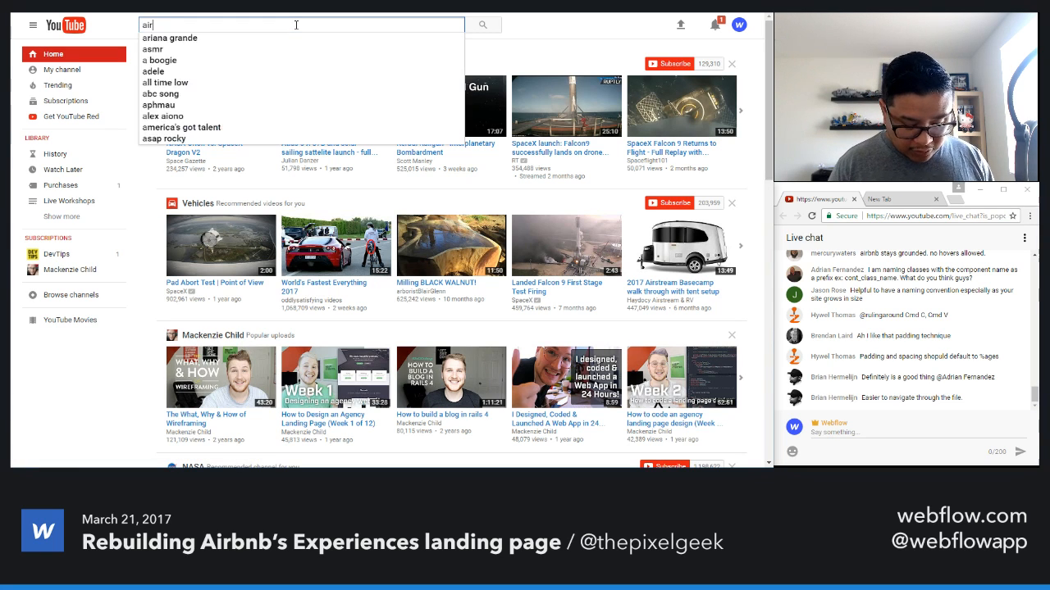
{"action": "type", "text": "bnb experiences"}
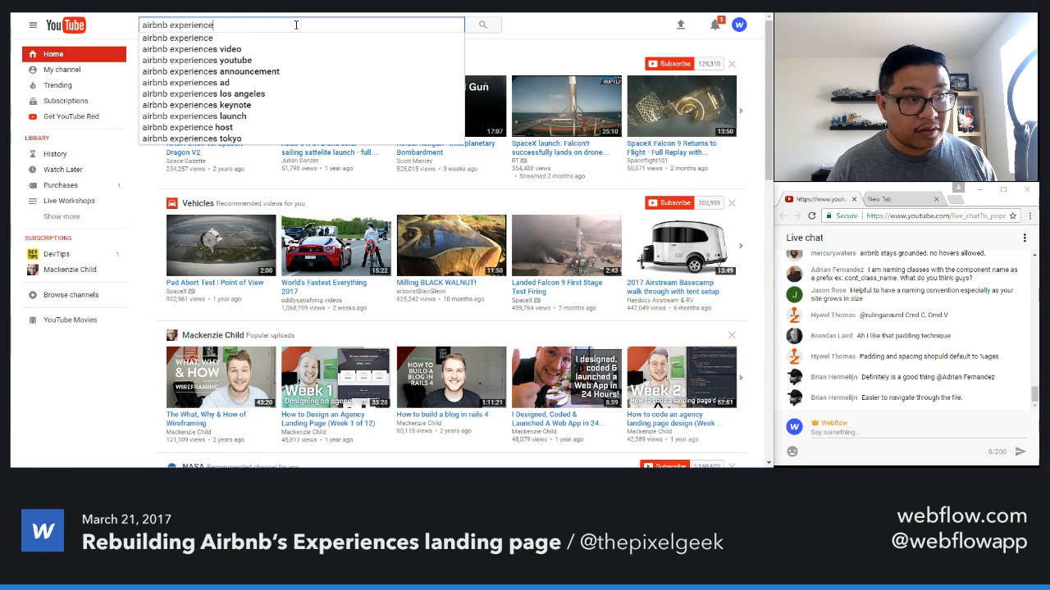
{"action": "key", "text": "Return"}
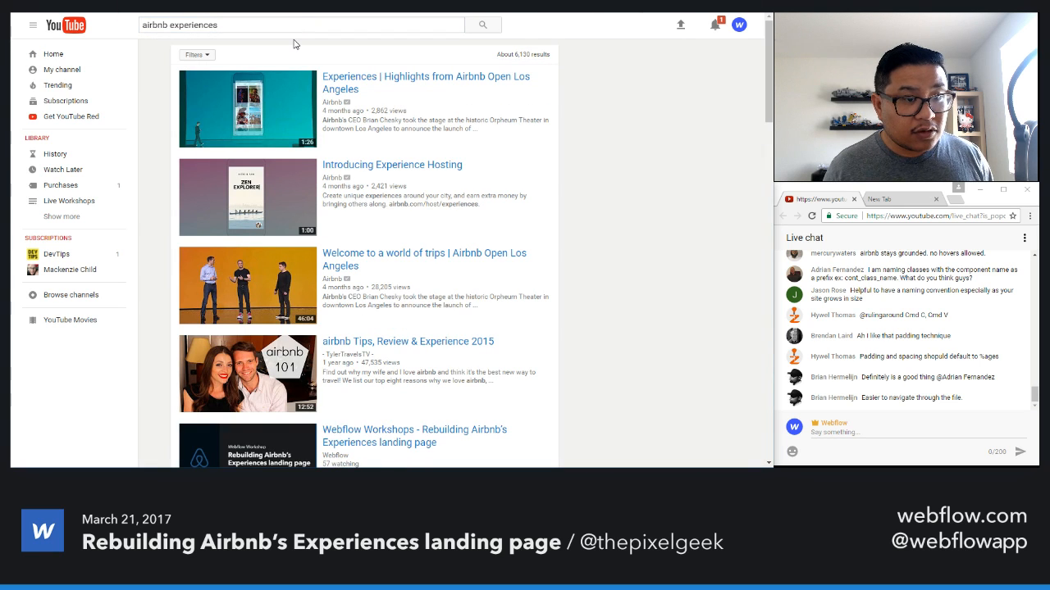
- Try the singular query "airbnb experience" and return to the "airbnb experiences" search
{"action": "left_click", "coordinate": [258, 25]}
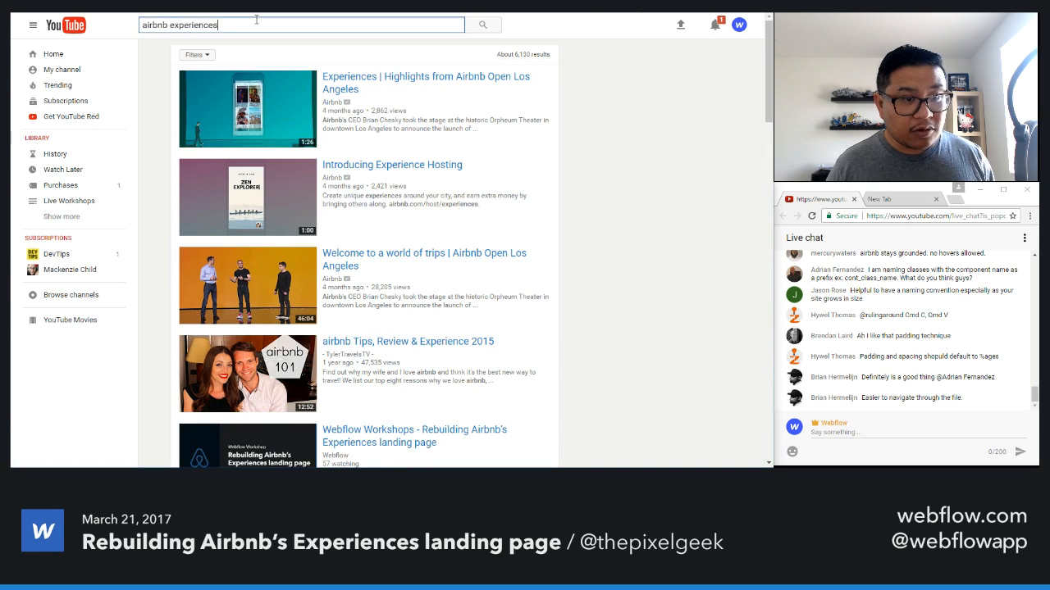
{"action": "key", "text": "BackSpace"}
{"action": "key", "text": "Return"}
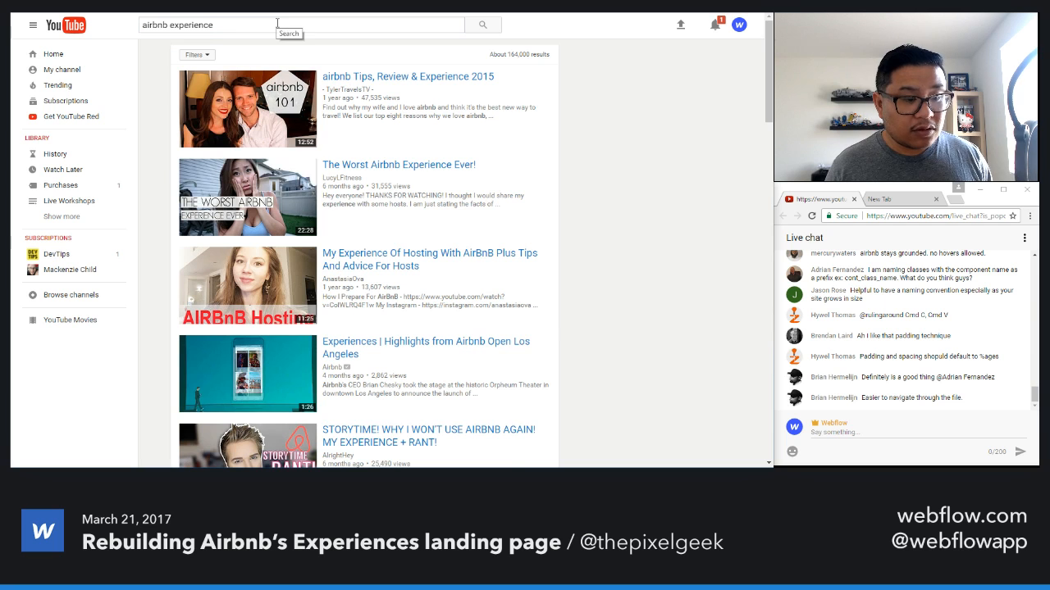
{"action": "left_click", "coordinate": [278, 23]}
{"action": "type", "text": "s"}
{"action": "key", "text": "Return"}
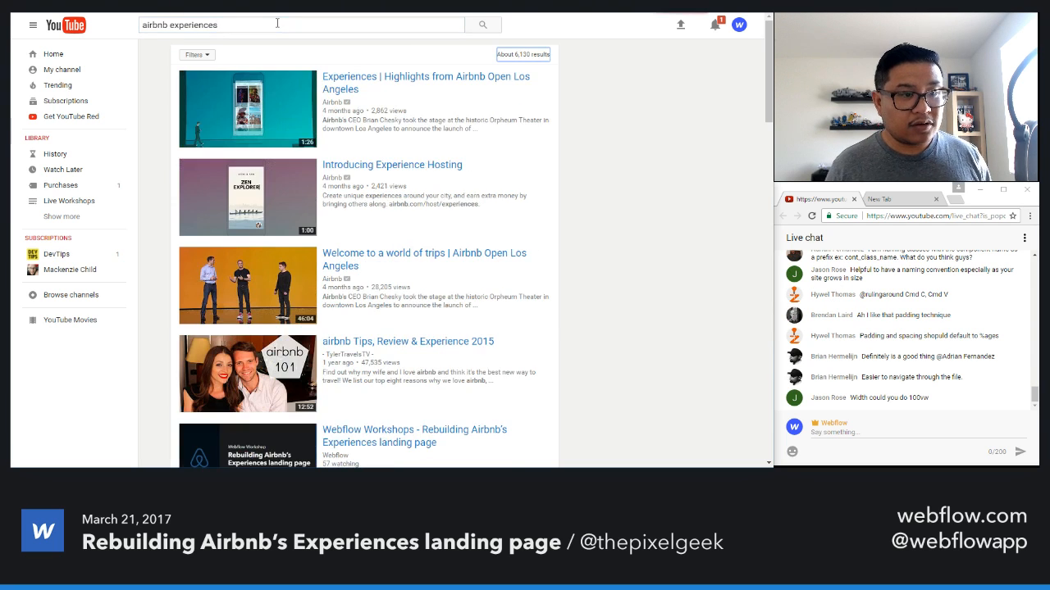
- Find Airbnb's "Introducing Experiences" video in the search results and open it
{"action": "scroll", "coordinate": [416, 254], "scroll_direction": "down", "scroll_amount": 6}
{"action": "scroll", "coordinate": [416, 254], "scroll_direction": "down", "scroll_amount": 4}
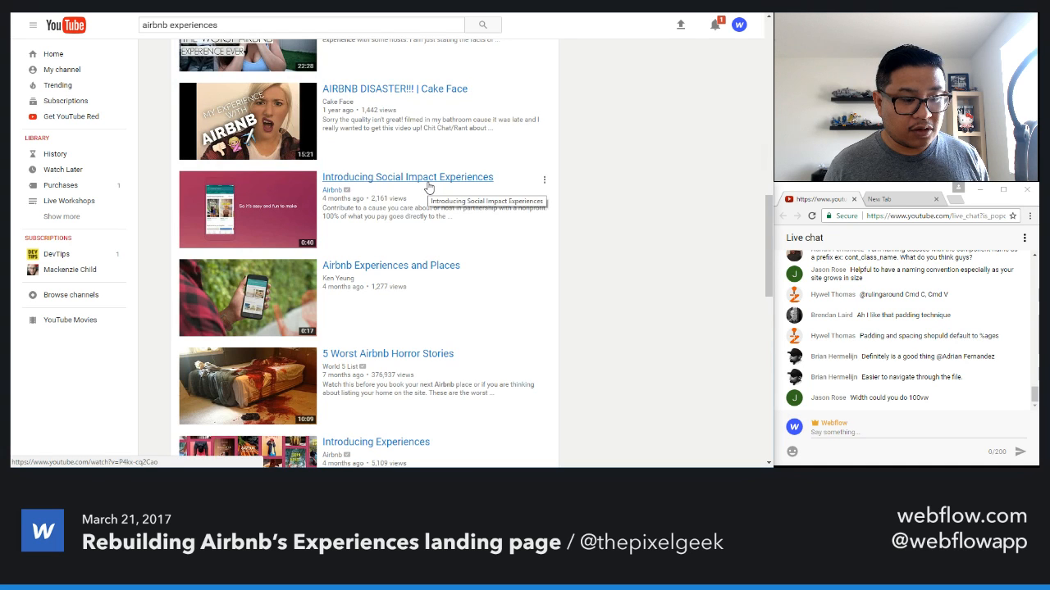
{"action": "scroll", "coordinate": [426, 187], "scroll_direction": "down", "scroll_amount": 3}
{"action": "left_click", "coordinate": [353, 275]}
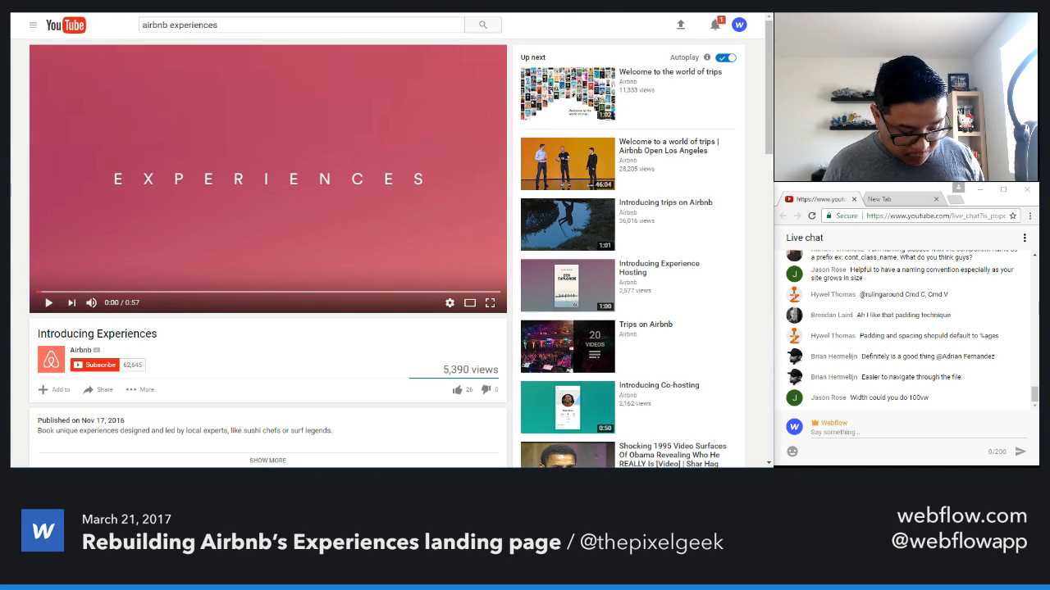
- Return to the Webflow Designer and set the lightbox media to the "Introducing Experiences" YouTube video by its URL
{"action": "key", "text": "ctrl+shift+Tab"}
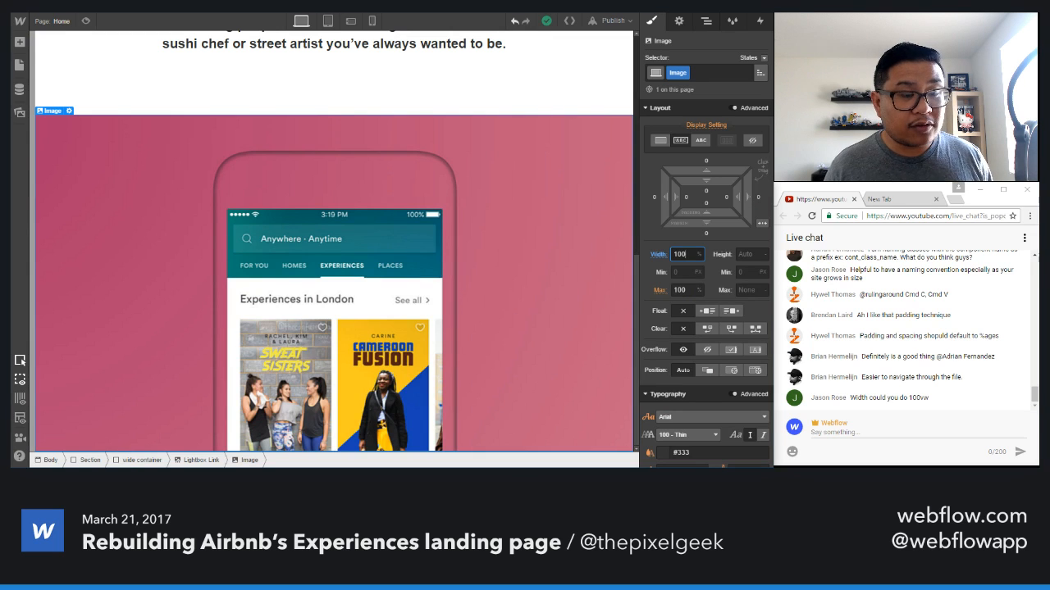
{"action": "left_click", "coordinate": [679, 20]}
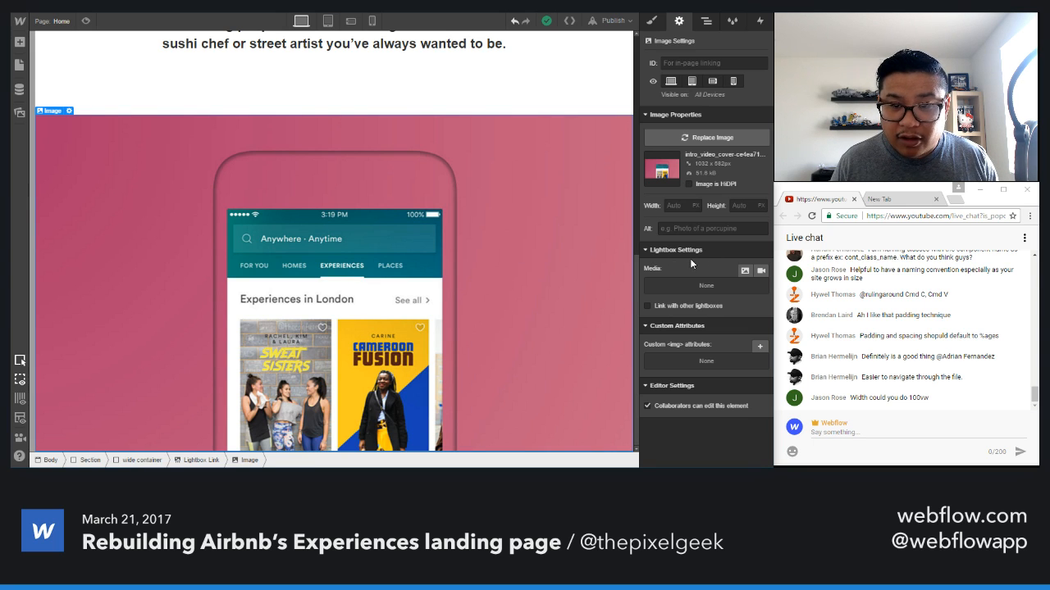
{"action": "left_click", "coordinate": [760, 273]}
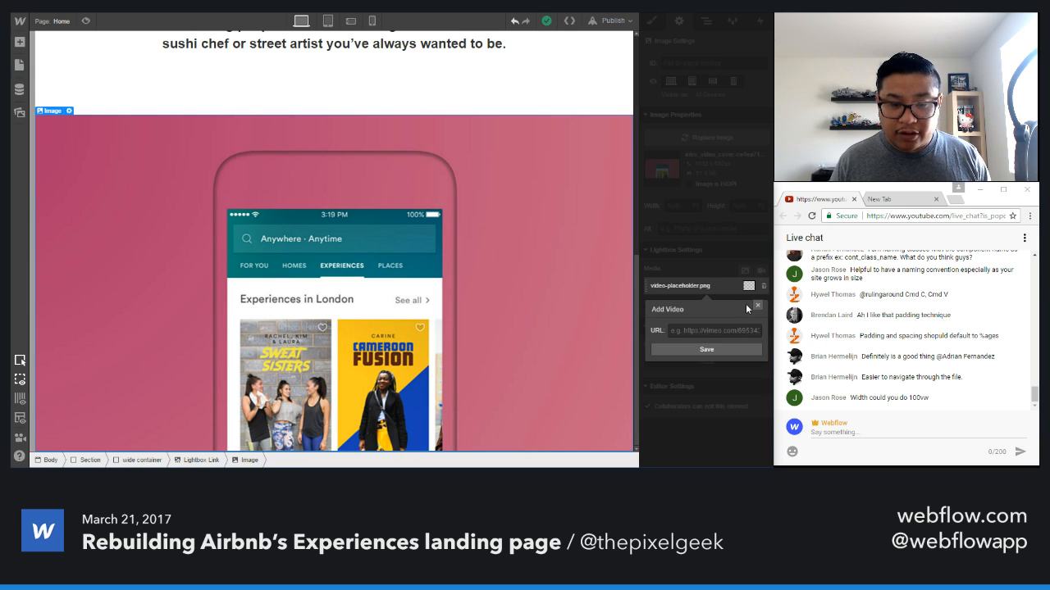
{"action": "left_click", "coordinate": [720, 329]}
{"action": "key", "text": "ctrl+v"}
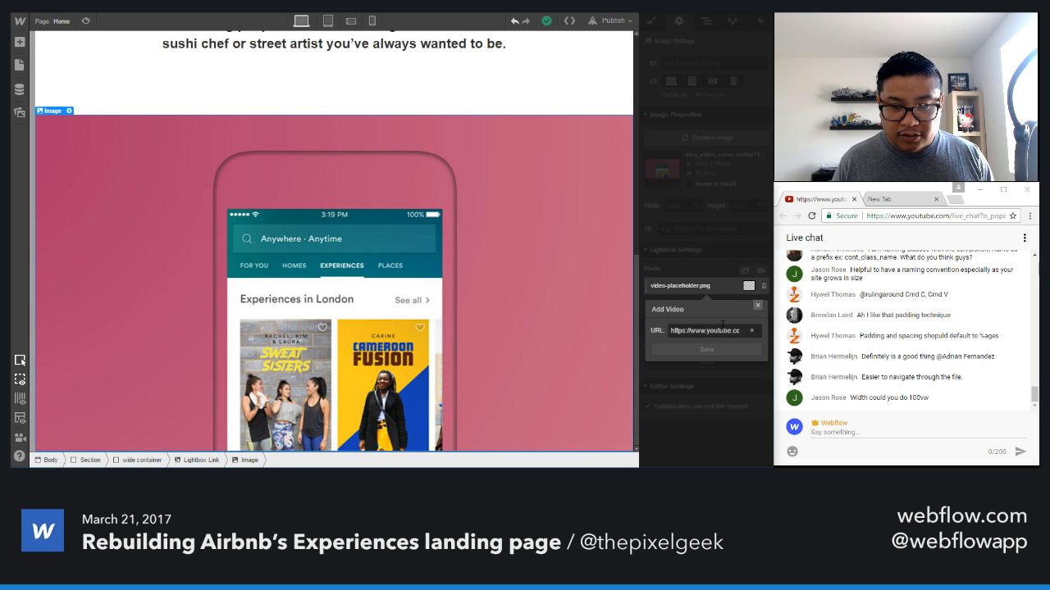
{"action": "left_click", "coordinate": [706, 350]}
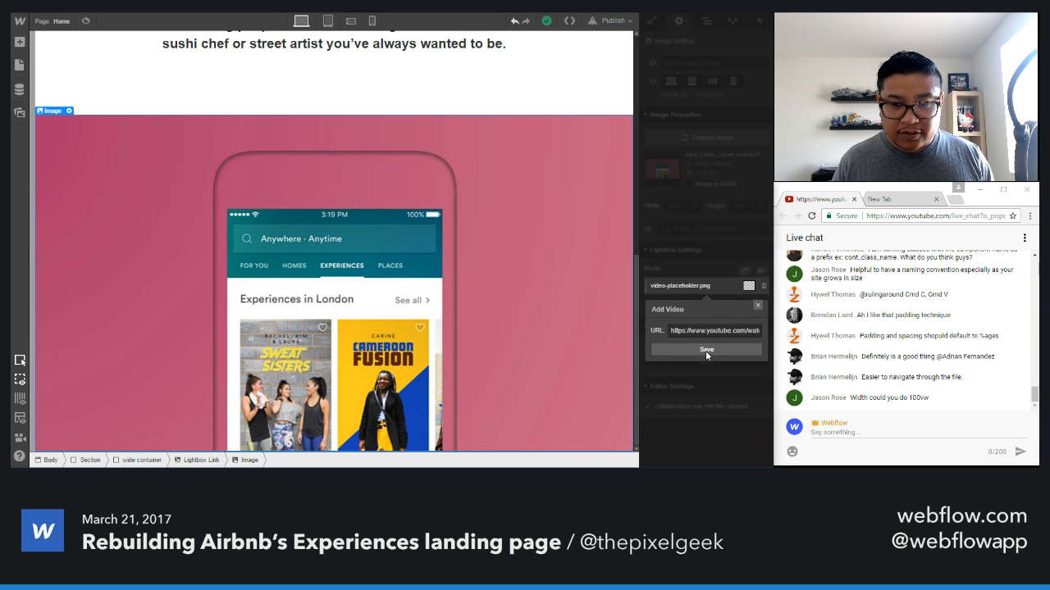
- Preview the page, play the video in the lightbox, close it and return to editing
{"action": "left_click", "coordinate": [85, 23]}
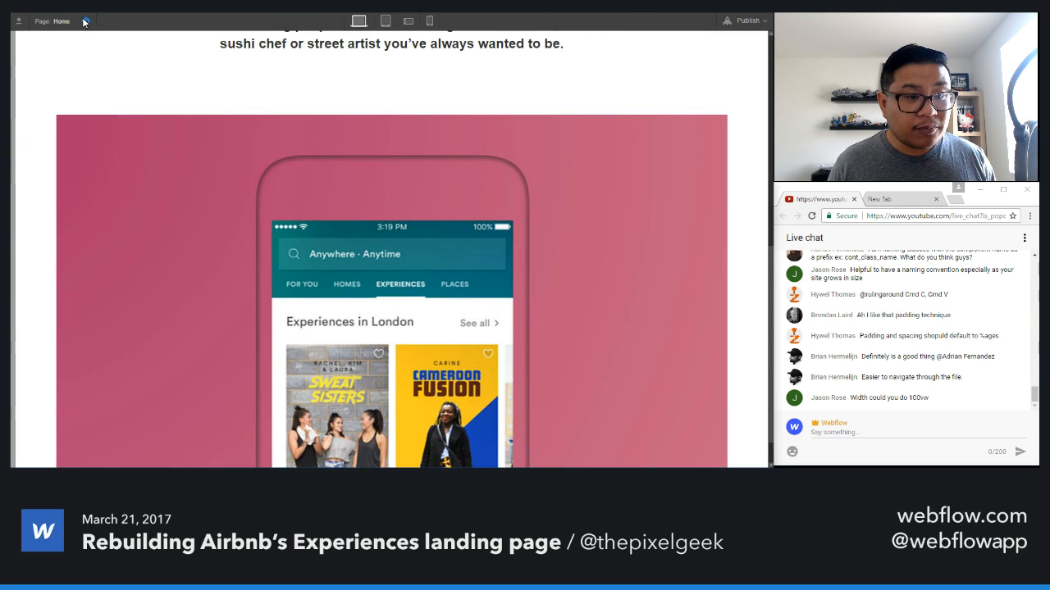
{"action": "left_click", "coordinate": [462, 259]}
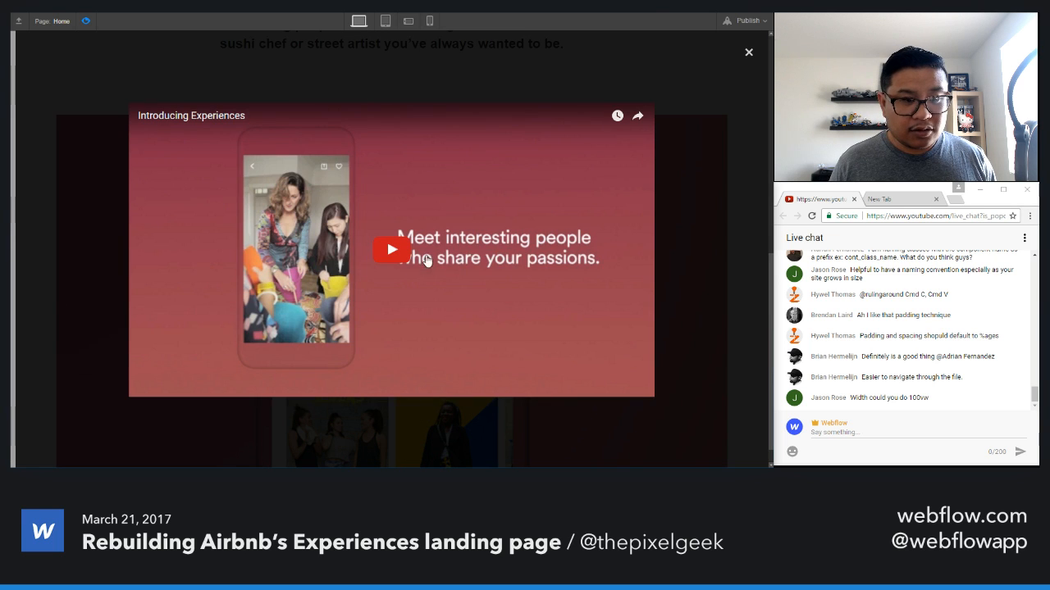
{"action": "left_click", "coordinate": [390, 253]}
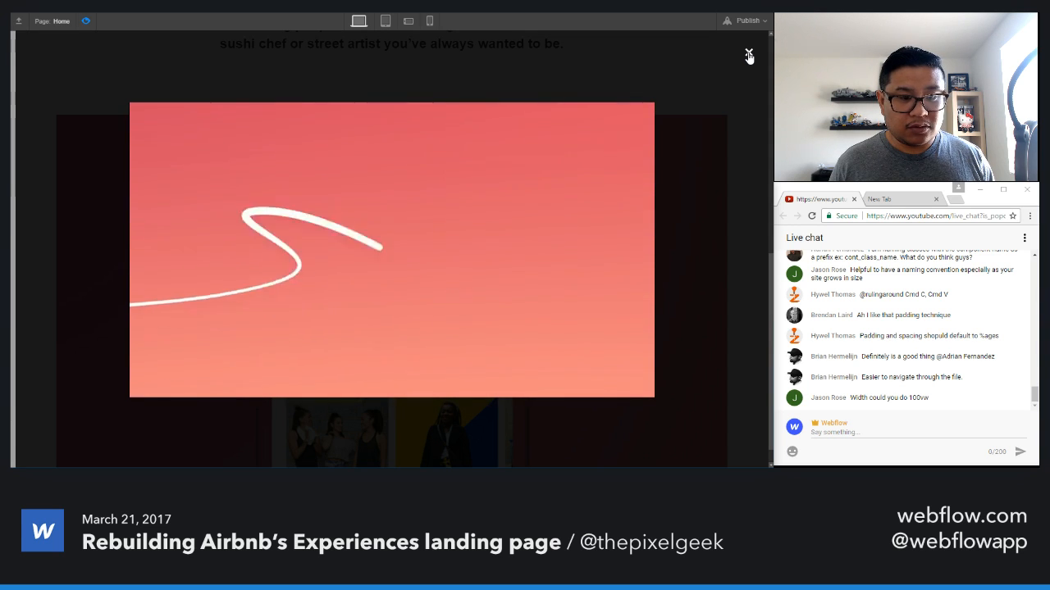
{"action": "left_click", "coordinate": [748, 55]}
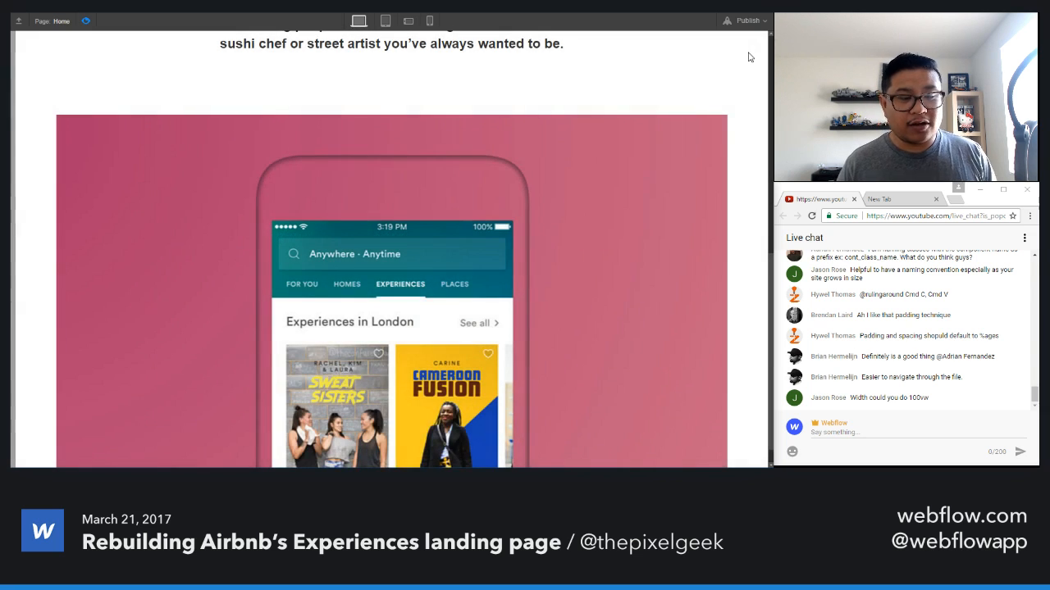
{"action": "scroll", "coordinate": [627, 312], "scroll_direction": "down", "scroll_amount": 1}
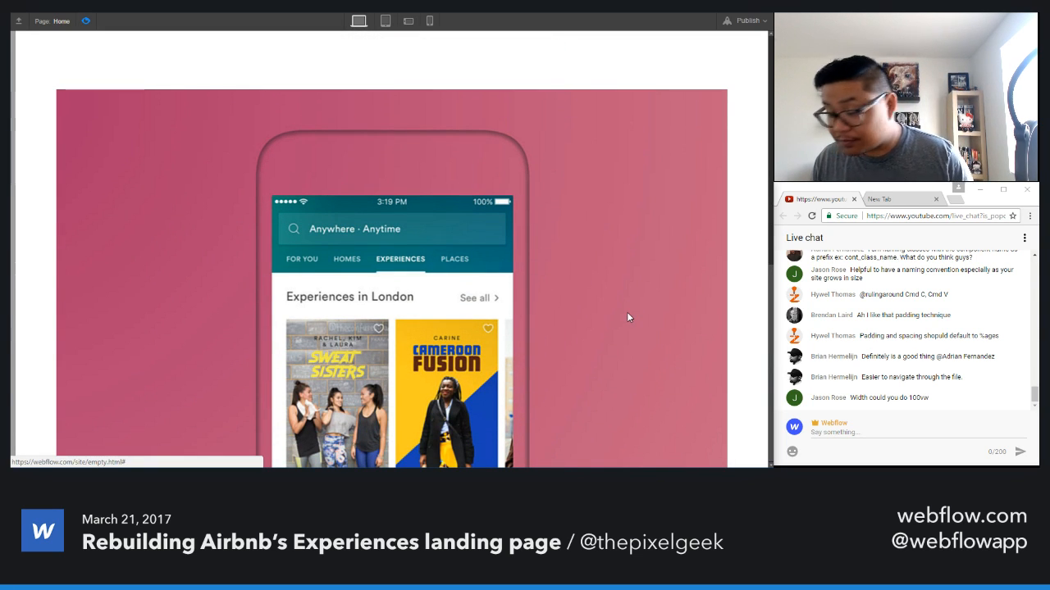
{"action": "left_click", "coordinate": [85, 22]}
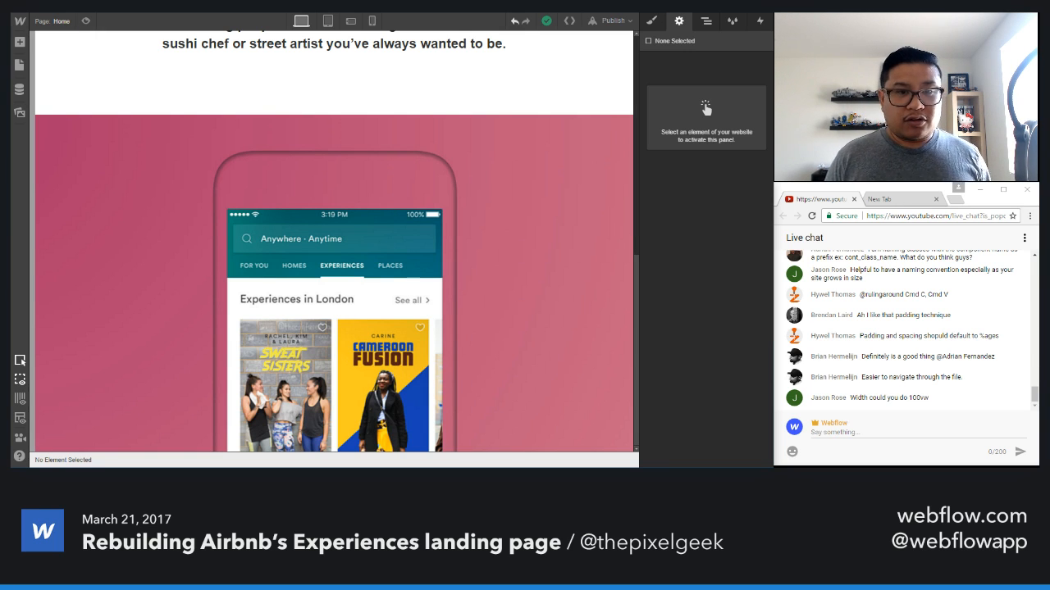
- Duplicate the intro text section and move the copy below the lightbox video section
{"action": "left_click", "coordinate": [708, 25]}
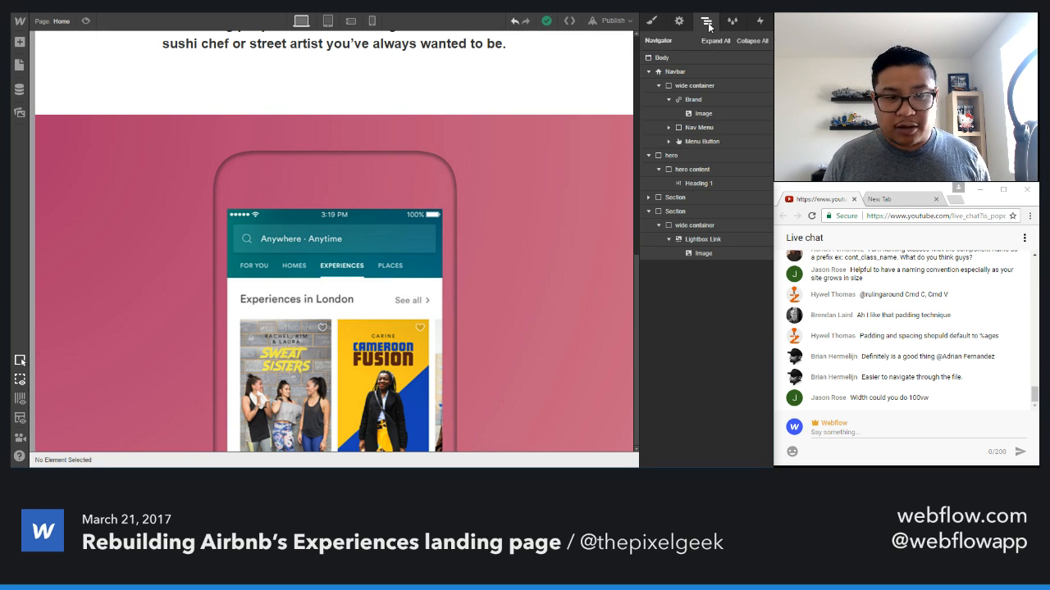
{"action": "left_click", "coordinate": [675, 197]}
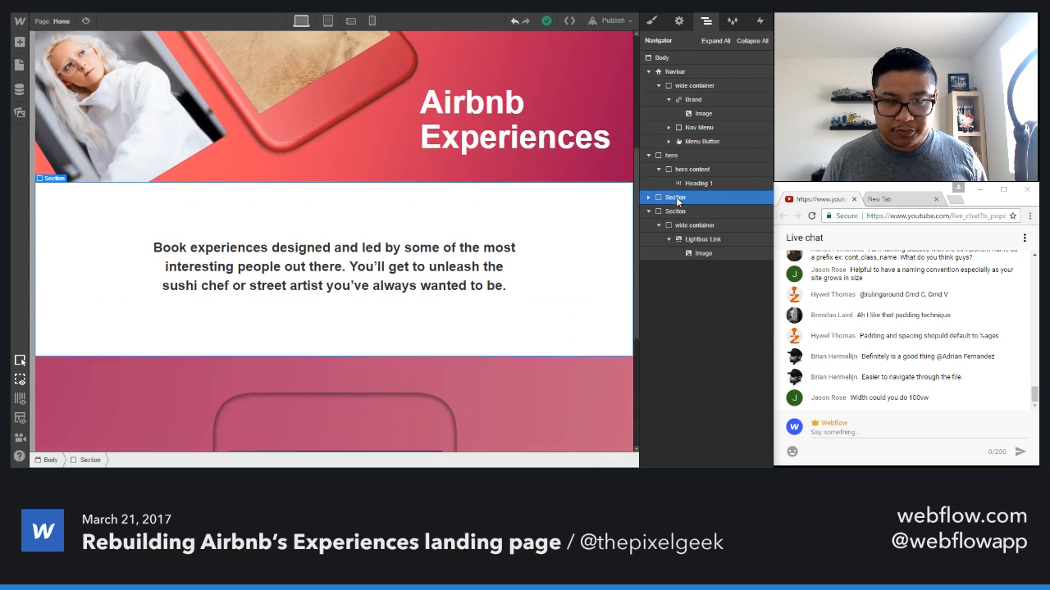
{"action": "left_click", "coordinate": [648, 211]}
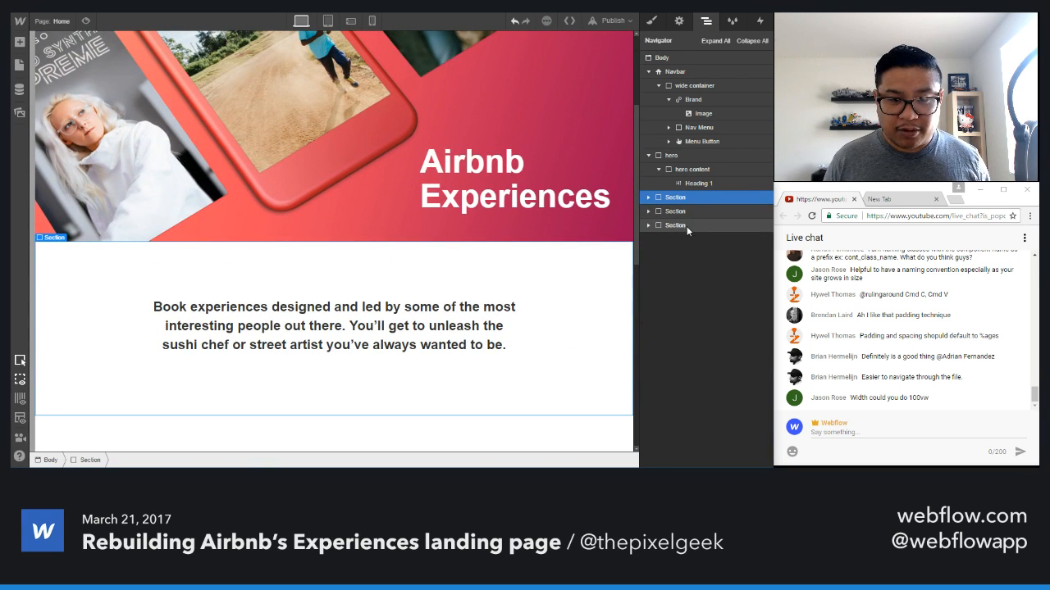
{"action": "left_click", "coordinate": [677, 225]}
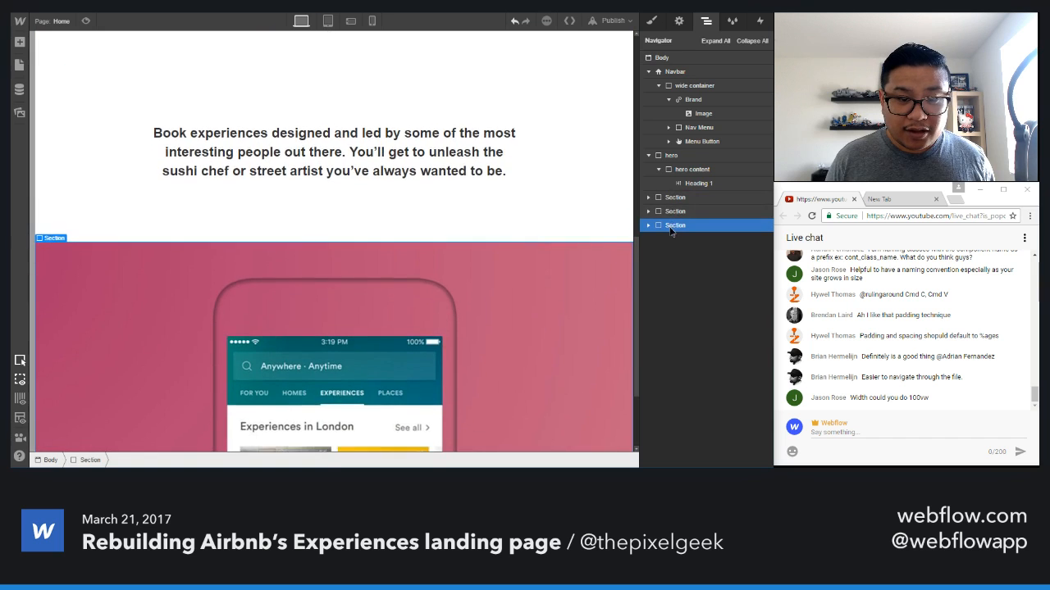
{"action": "left_click_drag", "start_coordinate": [678, 226], "coordinate": [681, 209]}
{"action": "scroll", "coordinate": [409, 322], "scroll_direction": "down", "scroll_amount": 3}
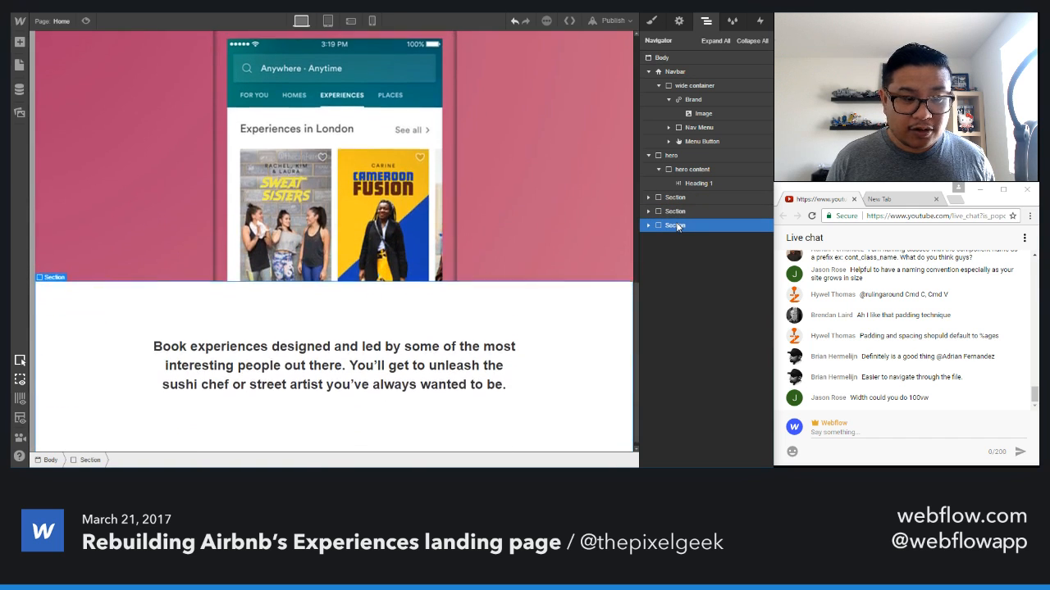
- Delete the intro text and its container from the duplicated section at the end of the page
{"action": "left_click", "coordinate": [436, 369]}
{"action": "key", "text": "Delete"}
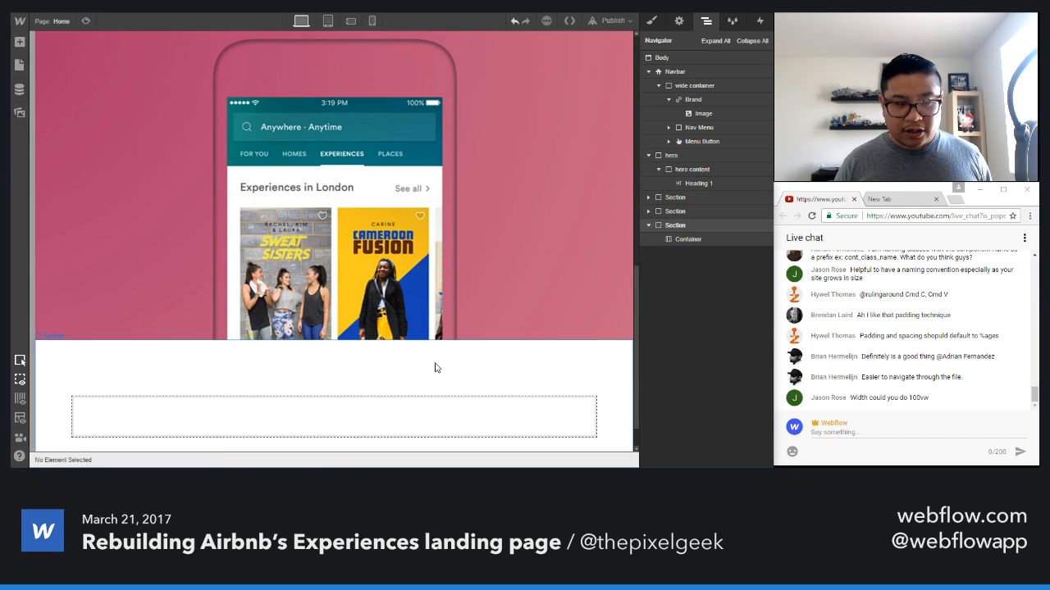
{"action": "left_click", "coordinate": [312, 425]}
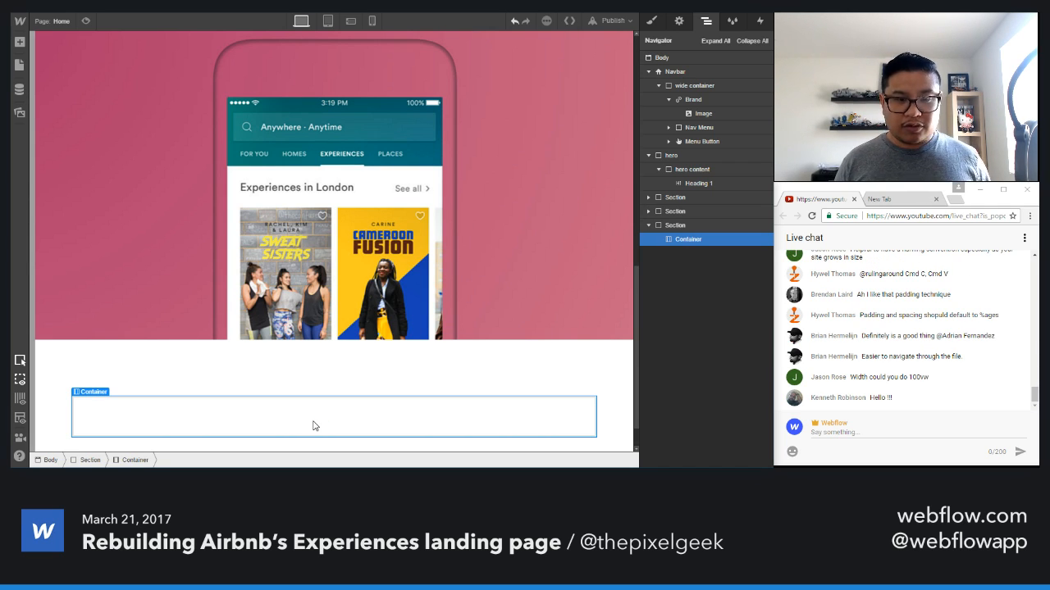
{"action": "key", "text": "Delete"}
- Add a Div Block to the emptied section and apply the existing "wide container" class to it
{"action": "key", "text": "a"}
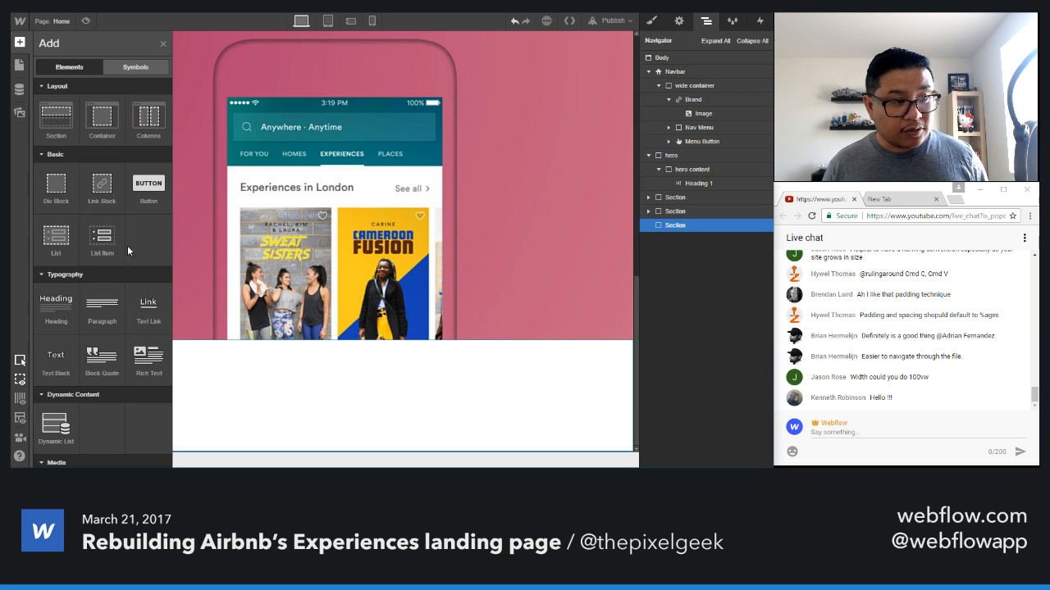
{"action": "left_click_drag", "start_coordinate": [56, 184], "coordinate": [269, 375]}
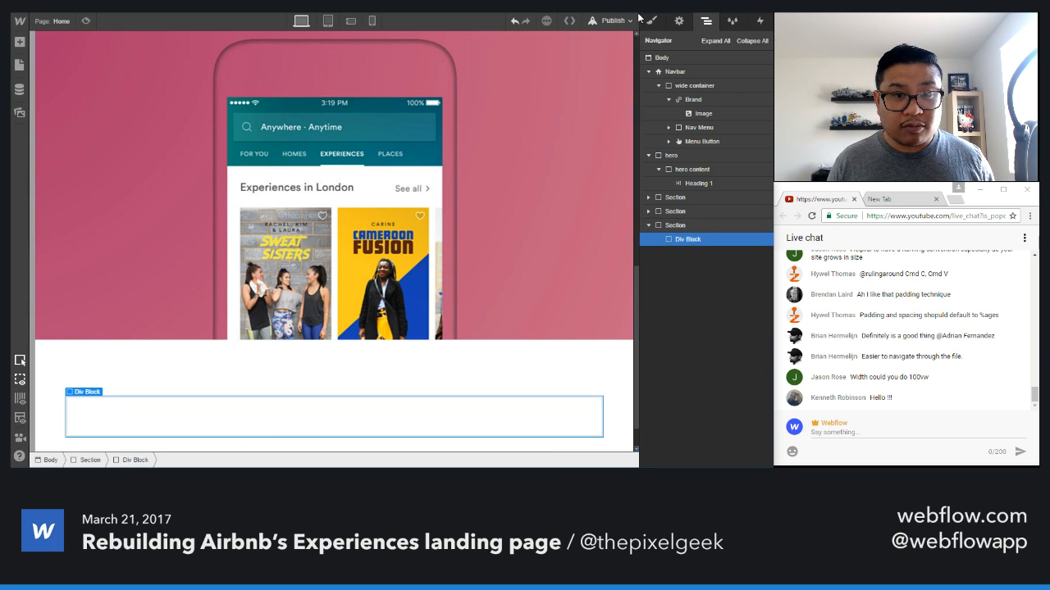
{"action": "key", "text": "s"}
{"action": "left_click", "coordinate": [686, 74]}
{"action": "type", "text": "wide con"}
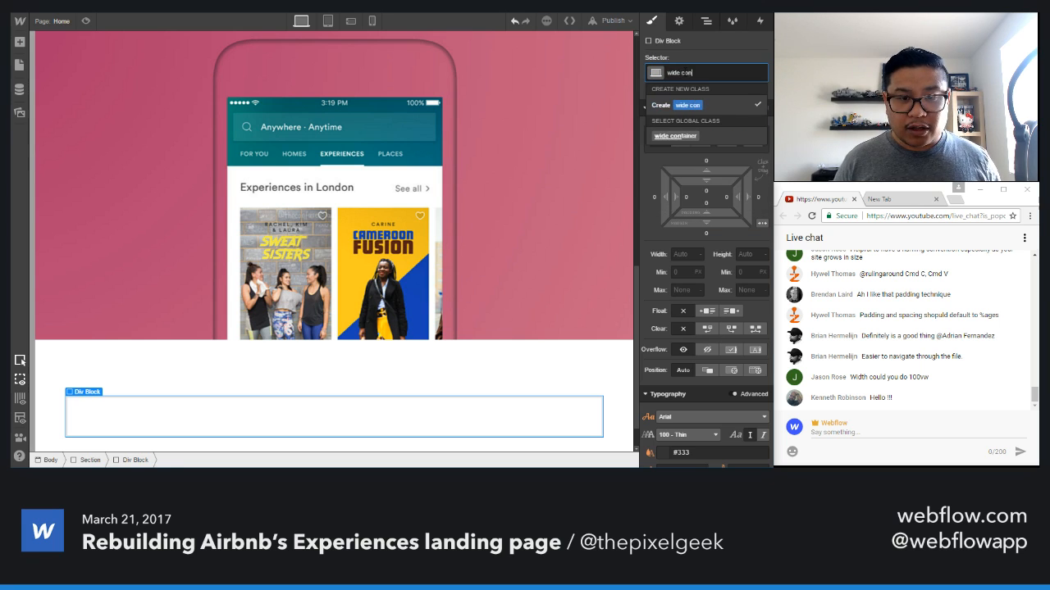
{"action": "key", "text": "Down"}
{"action": "key", "text": "Return"}
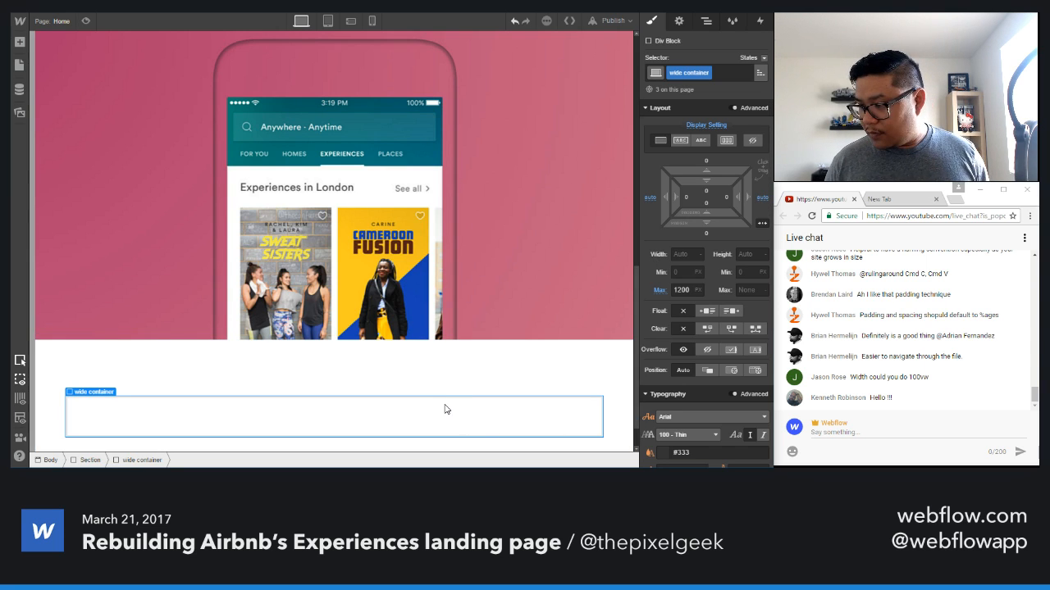
- Examine the original Airbnb page's sections below the video, especially the "Seek out your passion." heading, paragraph and tabs, and return to Webflow
{"action": "key", "text": "a"}
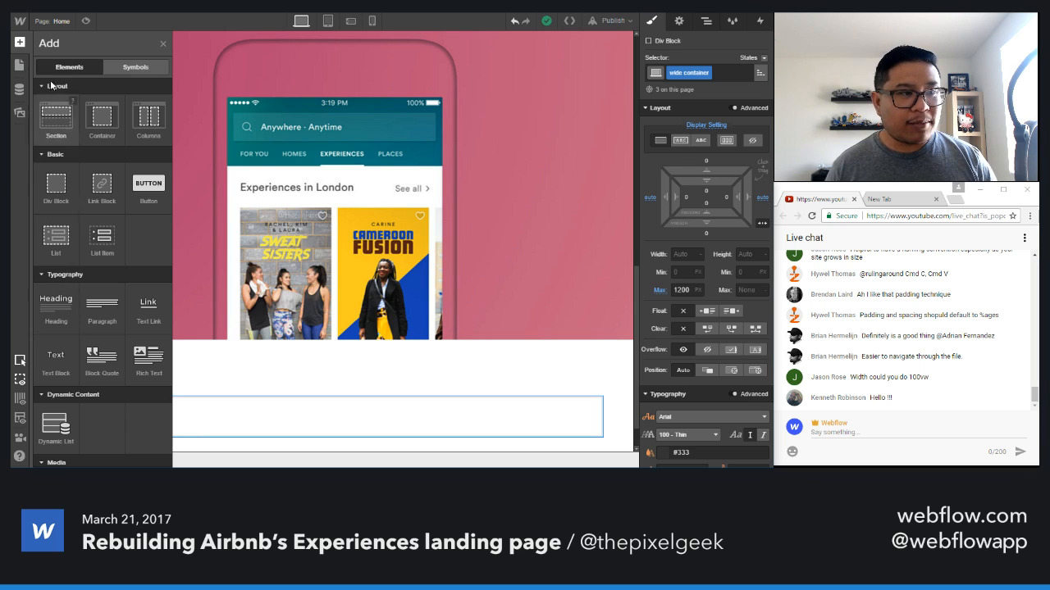
{"action": "left_click", "coordinate": [119, 12]}
{"action": "scroll", "coordinate": [286, 224], "scroll_direction": "down", "scroll_amount": 6}
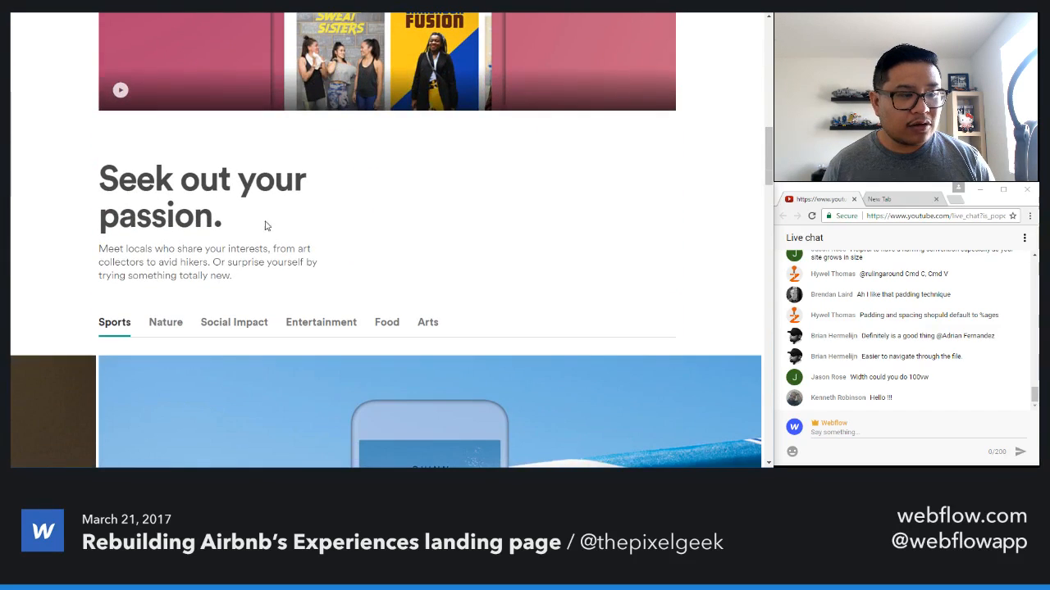
{"action": "scroll", "coordinate": [195, 215], "scroll_direction": "down", "scroll_amount": 7}
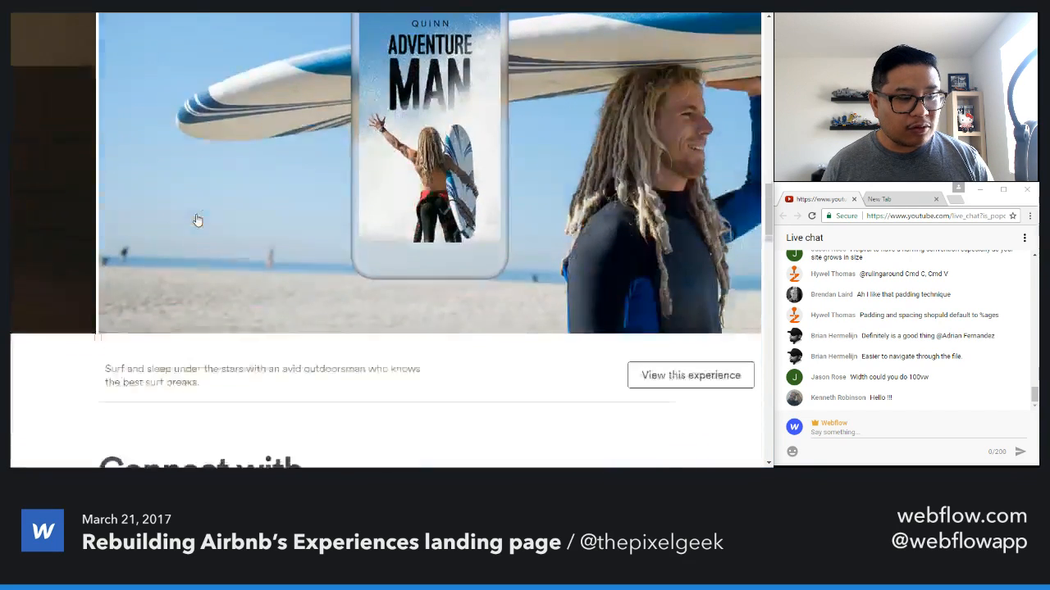
{"action": "scroll", "coordinate": [193, 328], "scroll_direction": "down", "scroll_amount": 10}
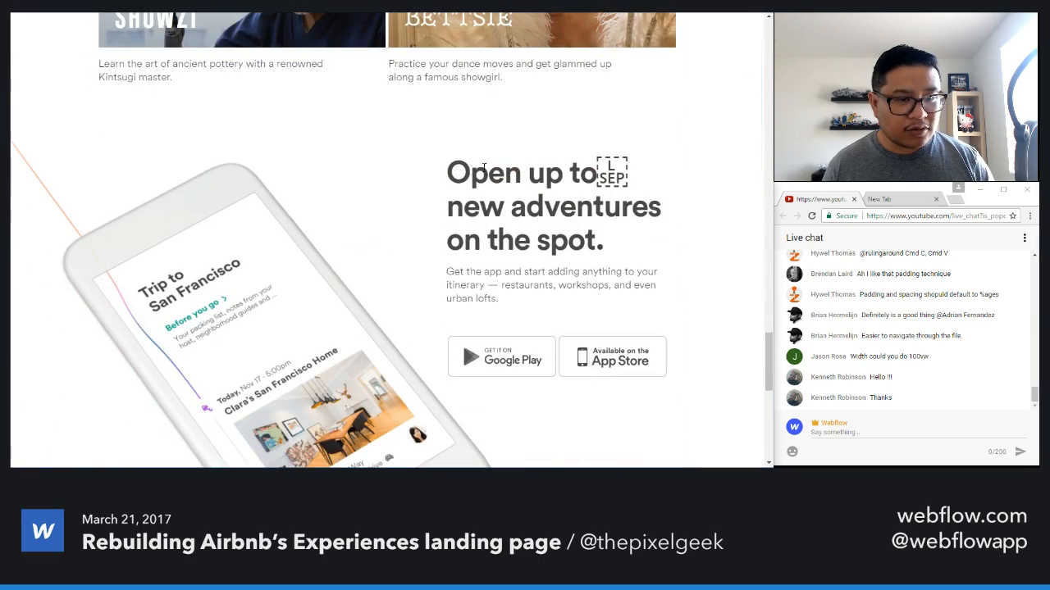
{"action": "scroll", "coordinate": [385, 322], "scroll_direction": "down", "scroll_amount": 5}
{"action": "scroll", "coordinate": [380, 323], "scroll_direction": "up", "scroll_amount": 20}
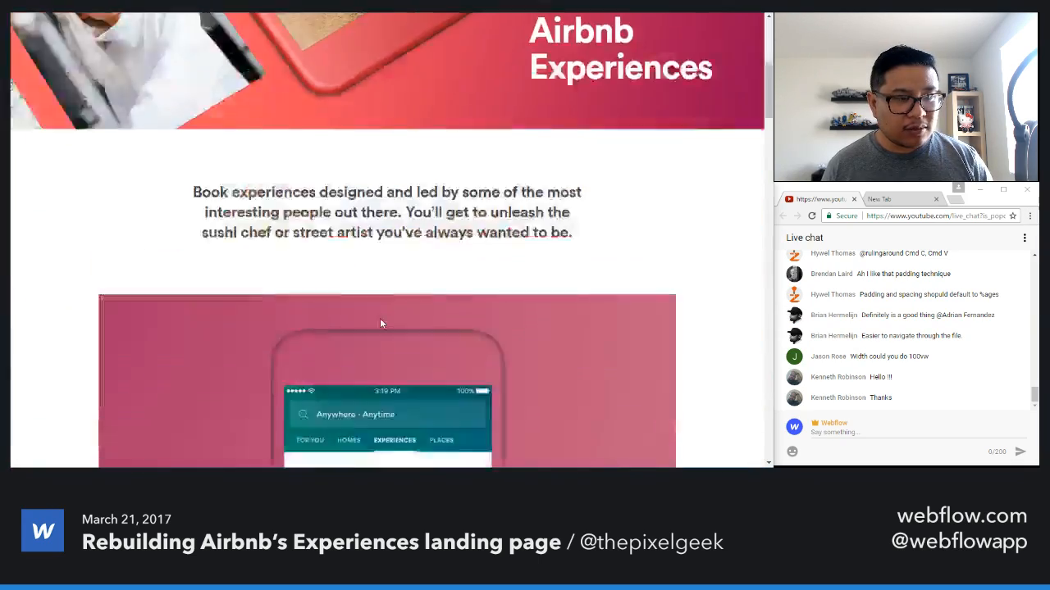
{"action": "scroll", "coordinate": [380, 323], "scroll_direction": "down", "scroll_amount": 8}
{"action": "scroll", "coordinate": [381, 324], "scroll_direction": "up", "scroll_amount": 4}
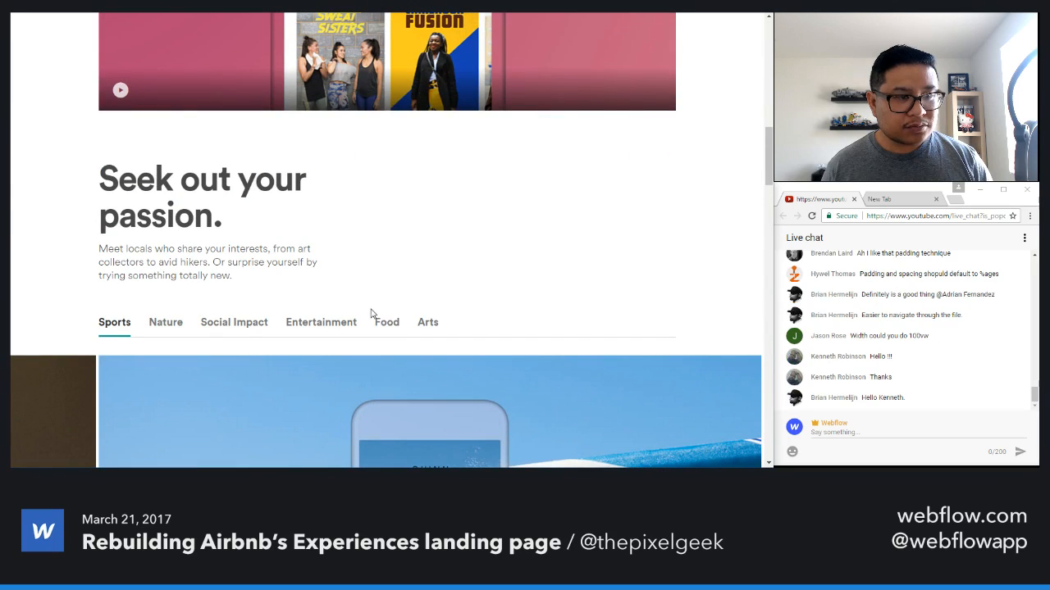
{"action": "left_click", "coordinate": [230, 6]}
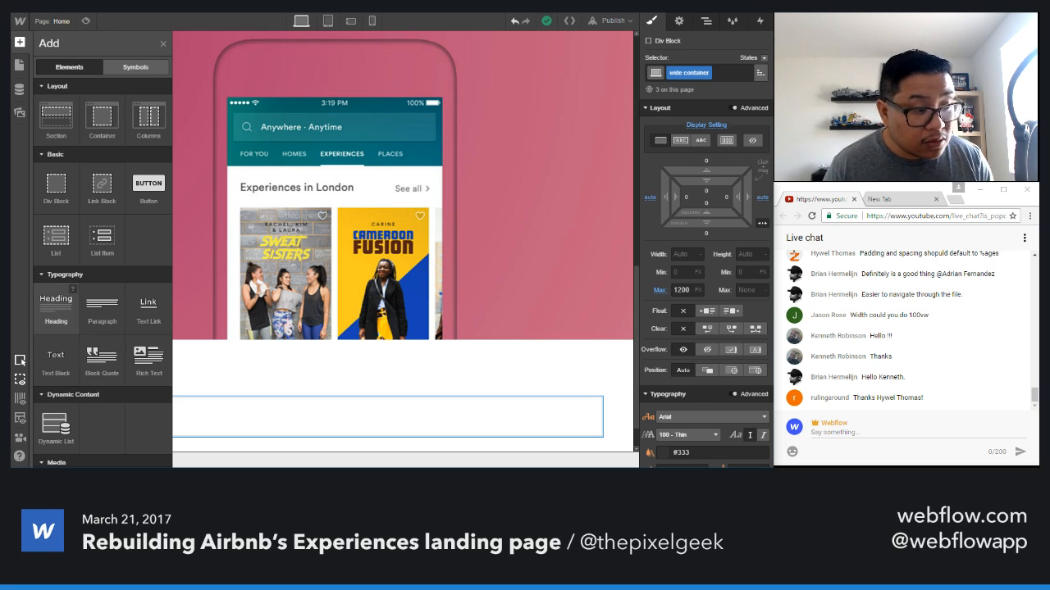
- Add a heading inside the last section's wide container and make it an H3
{"action": "left_click_drag", "start_coordinate": [56, 305], "coordinate": [156, 429]}
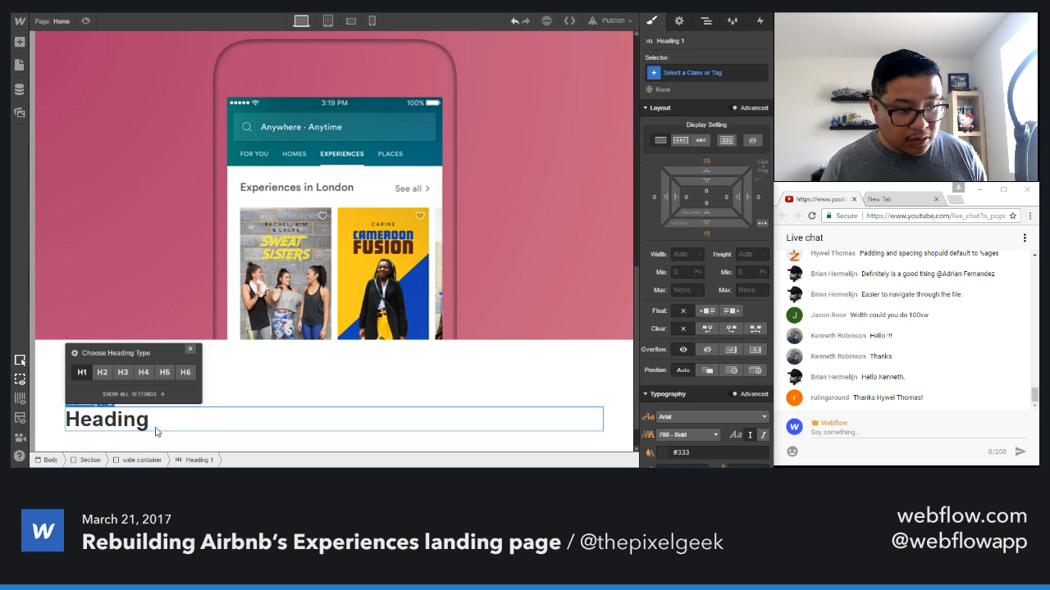
{"action": "left_click", "coordinate": [128, 379]}
{"action": "left_click", "coordinate": [191, 350]}
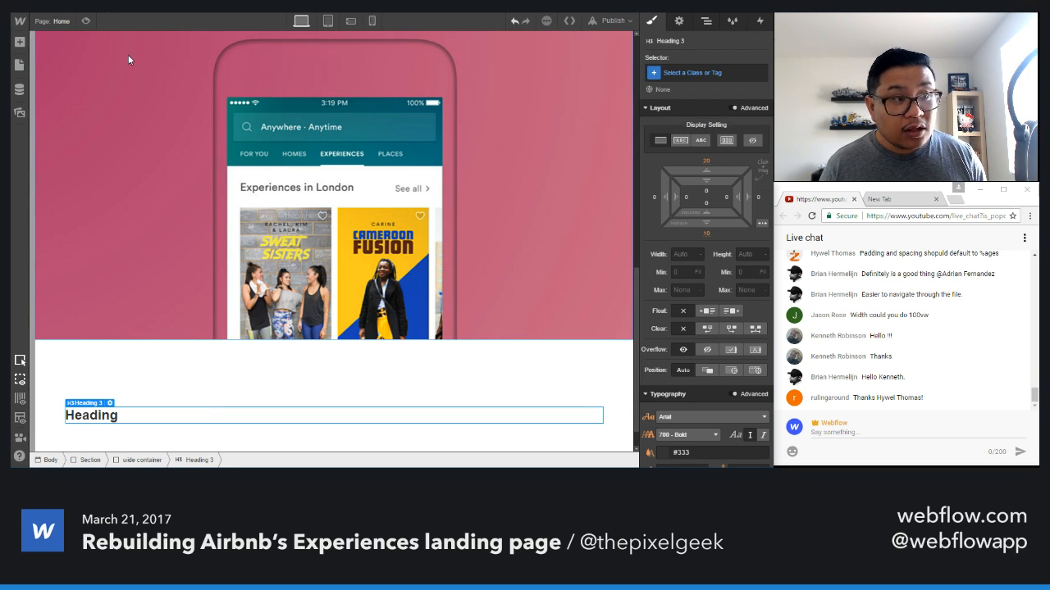
- Replace the H3 heading's placeholder text with "Seek out your passion."
{"action": "double_click", "coordinate": [98, 414]}
{"action": "type", "text": "S"}
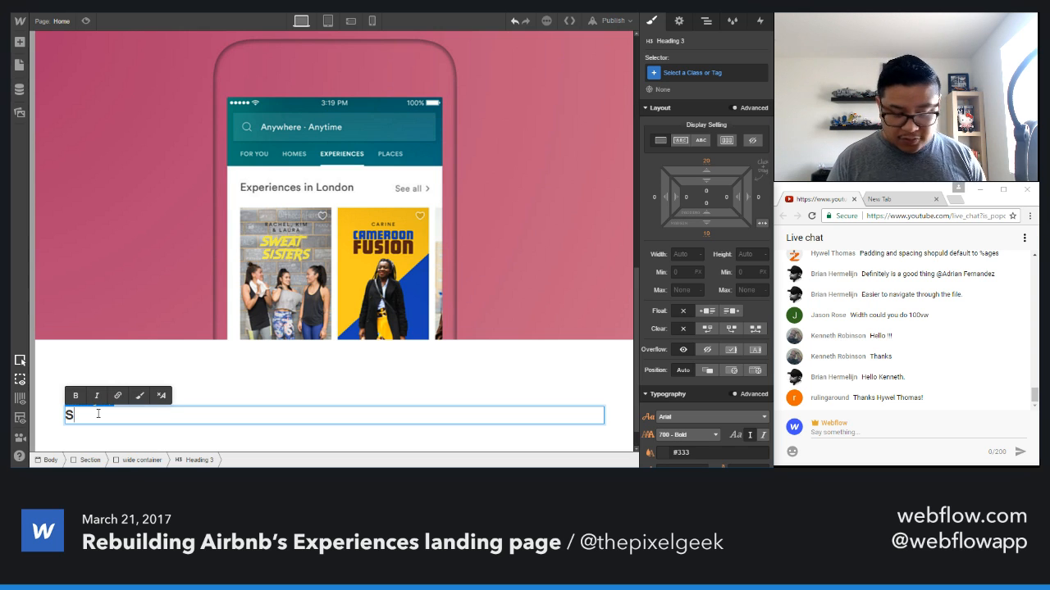
{"action": "type", "text": "eek out your "}
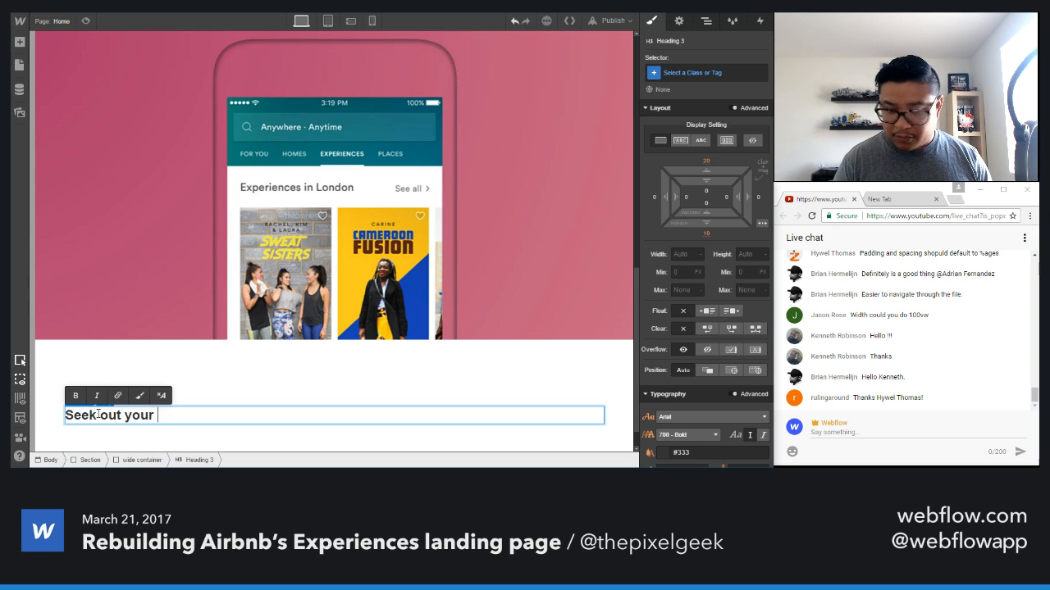
{"action": "type", "text": "passion."}
{"action": "key", "text": "Escape"}
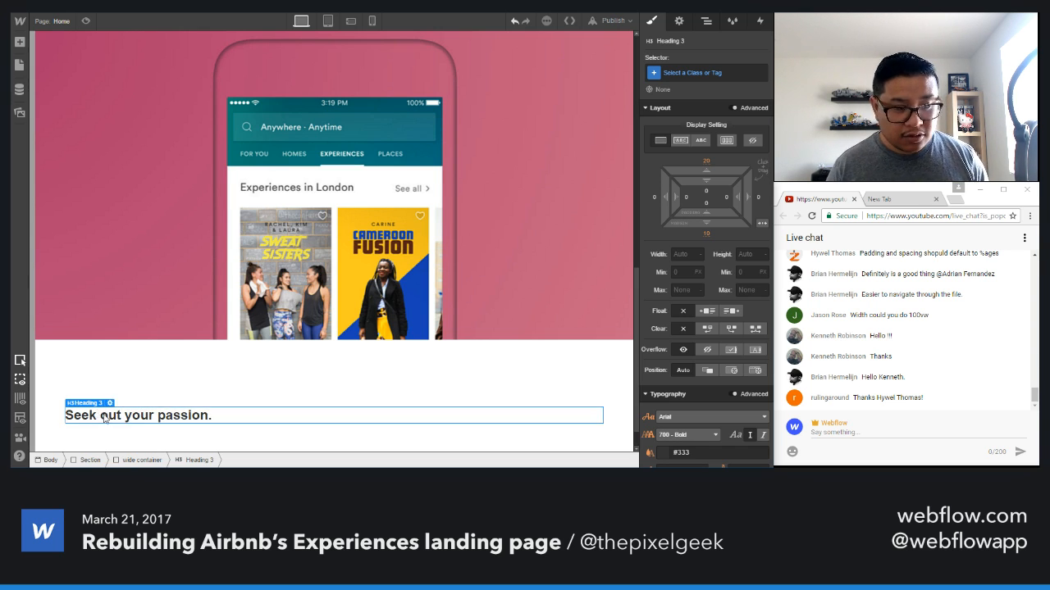
- Add a paragraph below the "Seek out your passion." heading and replace its placeholder with the original Airbnb page's "Meet locals who share your interests..." text
{"action": "key", "text": "a"}
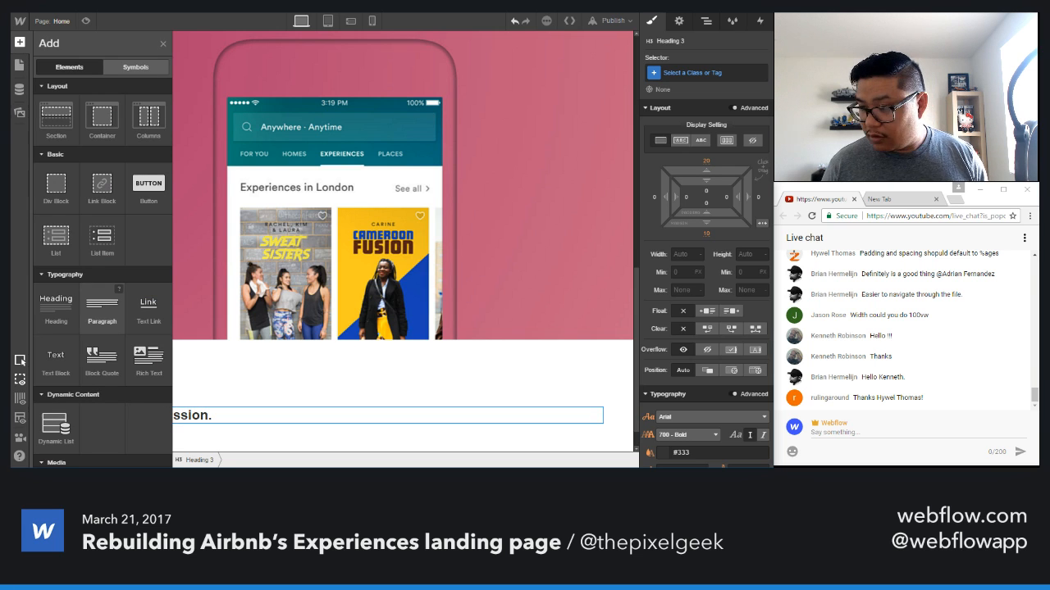
{"action": "left_click", "coordinate": [114, 329]}
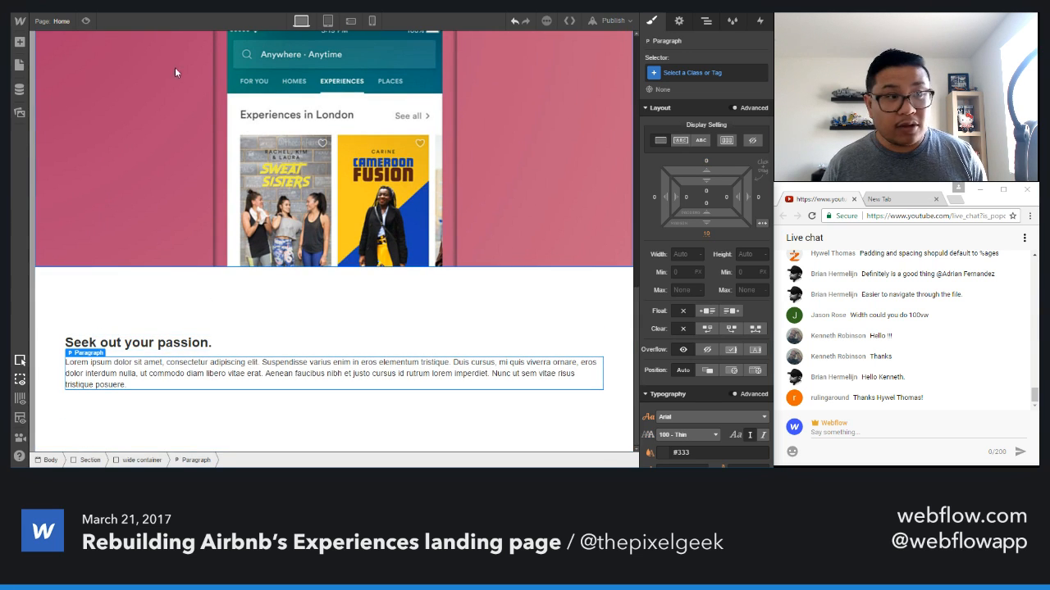
{"action": "left_click", "coordinate": [182, 7]}
{"action": "triple_click", "coordinate": [199, 261]}
{"action": "key", "text": "ctrl+c"}
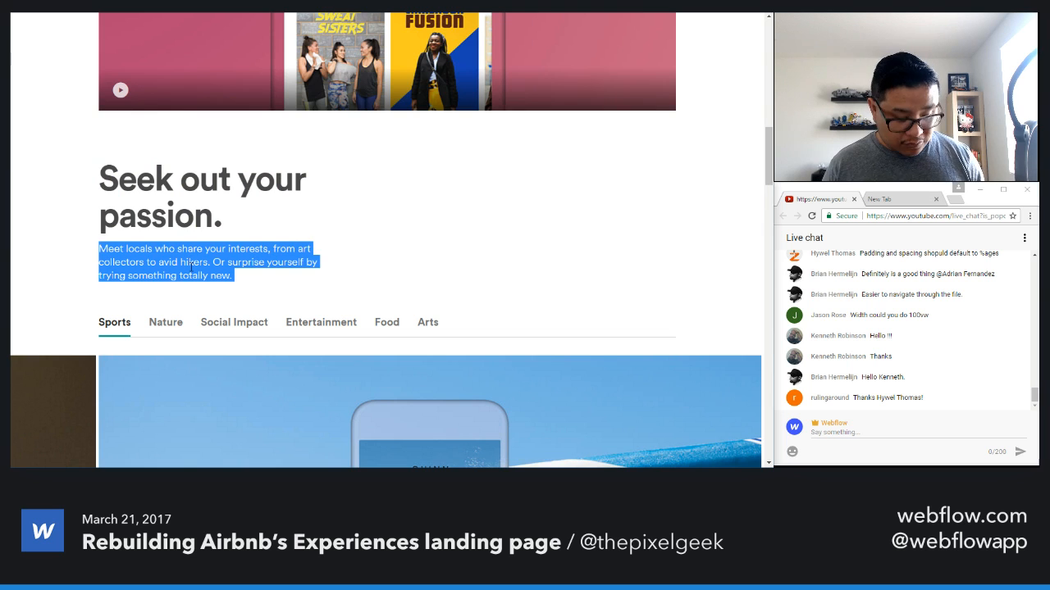
{"action": "left_click", "coordinate": [98, 7]}
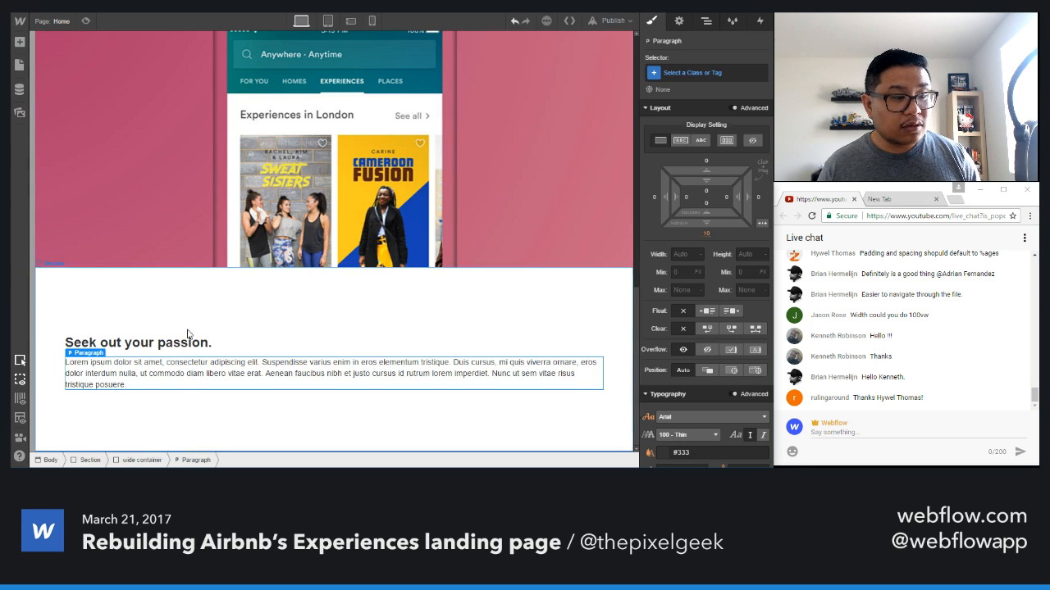
{"action": "double_click", "coordinate": [179, 376]}
{"action": "key", "text": "ctrl+v"}
{"action": "left_click", "coordinate": [366, 423]}
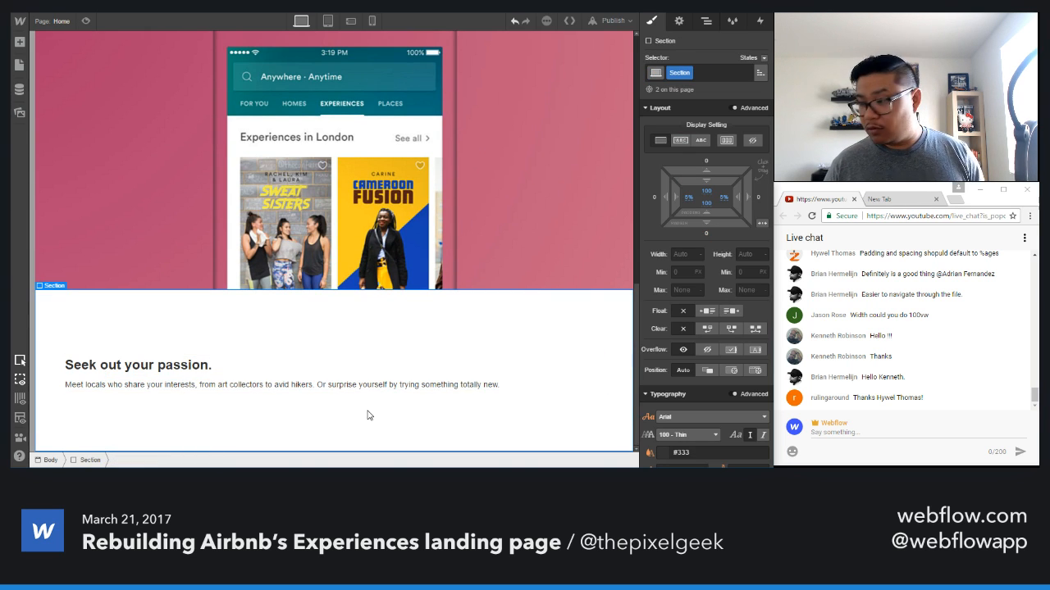
- Create a new class named "Heading 3" on the "Seek out your passion." heading
{"action": "left_click", "coordinate": [309, 361]}
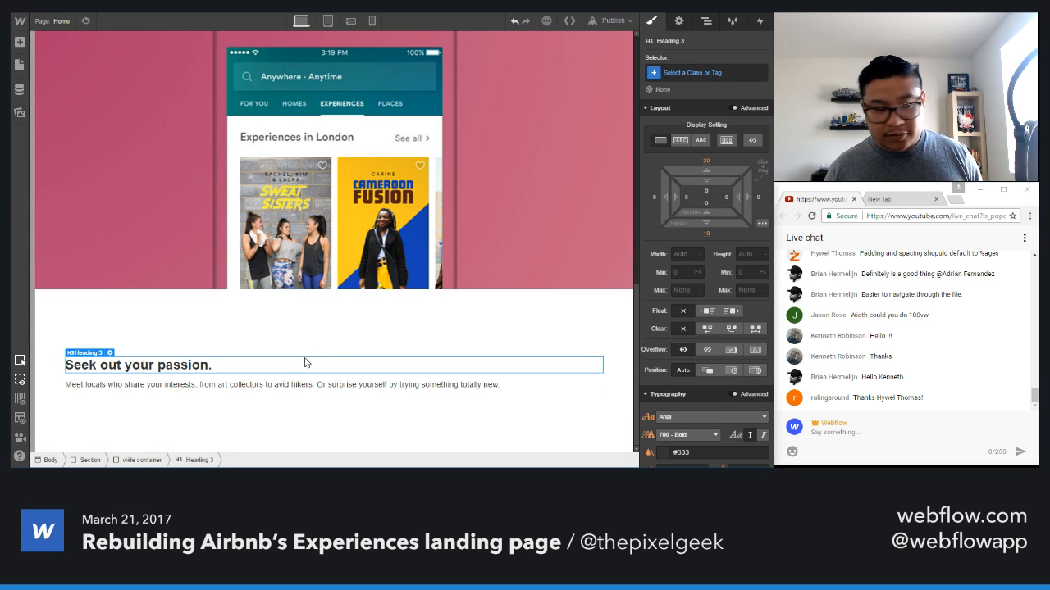
{"action": "left_click", "coordinate": [704, 74]}
{"action": "type", "text": "Heading 3"}
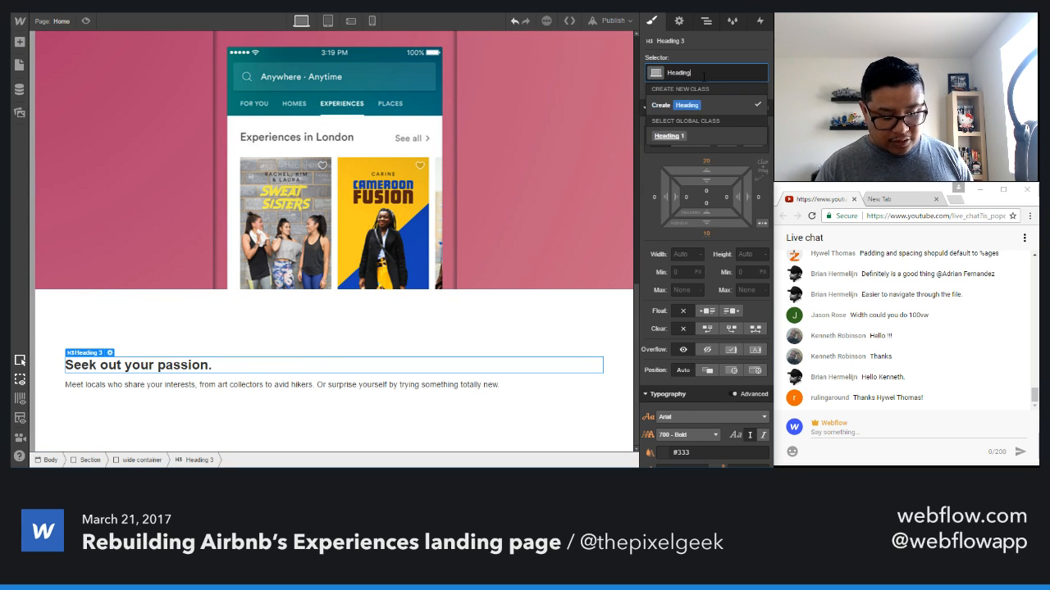
{"action": "key", "text": "Return"}
- Set the "Seek out your passion." heading's font size to 54 px and its line height to 70 px
{"action": "scroll", "coordinate": [727, 317], "scroll_direction": "down", "scroll_amount": 4}
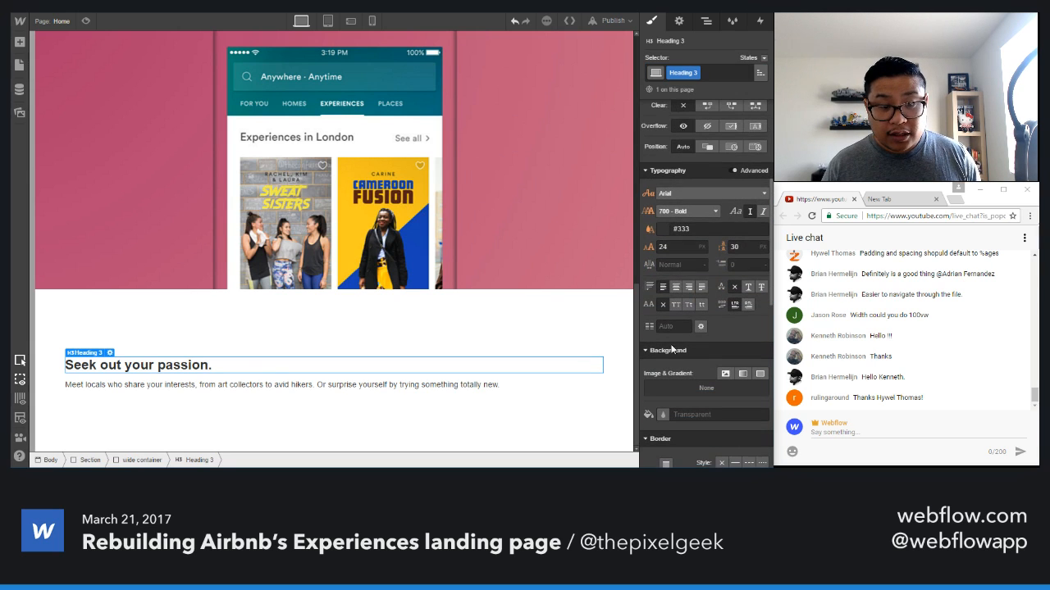
{"action": "left_click", "coordinate": [668, 248]}
{"action": "key", "text": "shift+Up"}
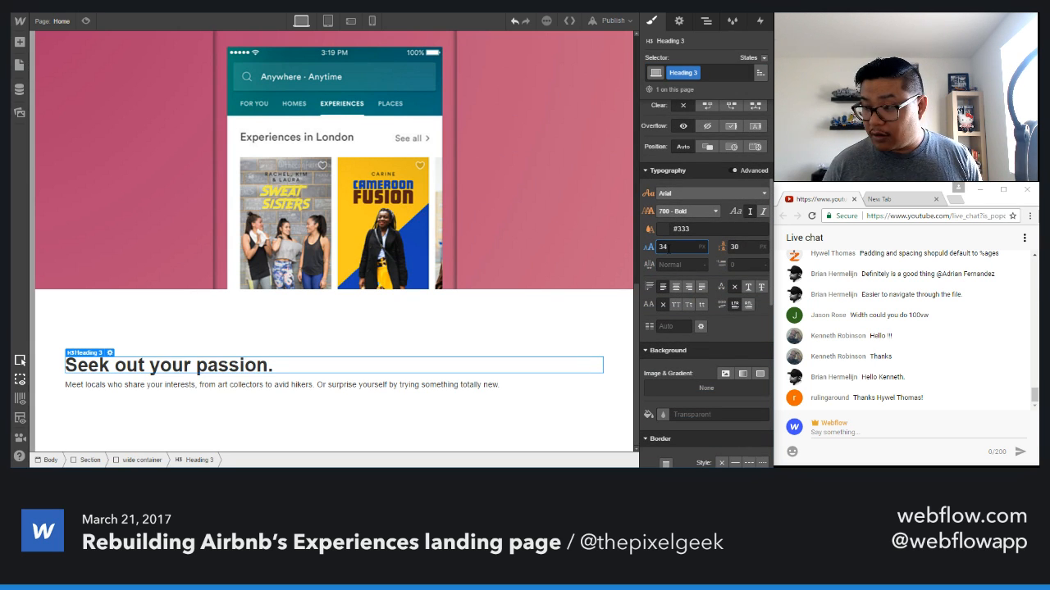
{"action": "key", "text": "shift+Up"}
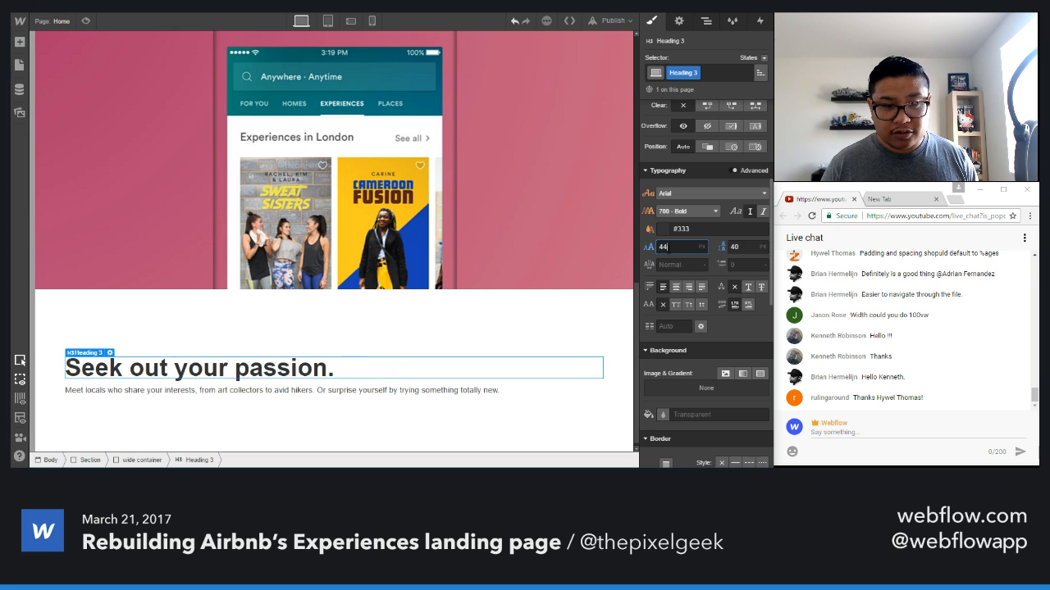
{"action": "key", "text": "shift+Up"}
{"action": "key", "text": "Tab"}
{"action": "key", "text": "shift+Up"}
{"action": "key", "text": "shift+Up"}
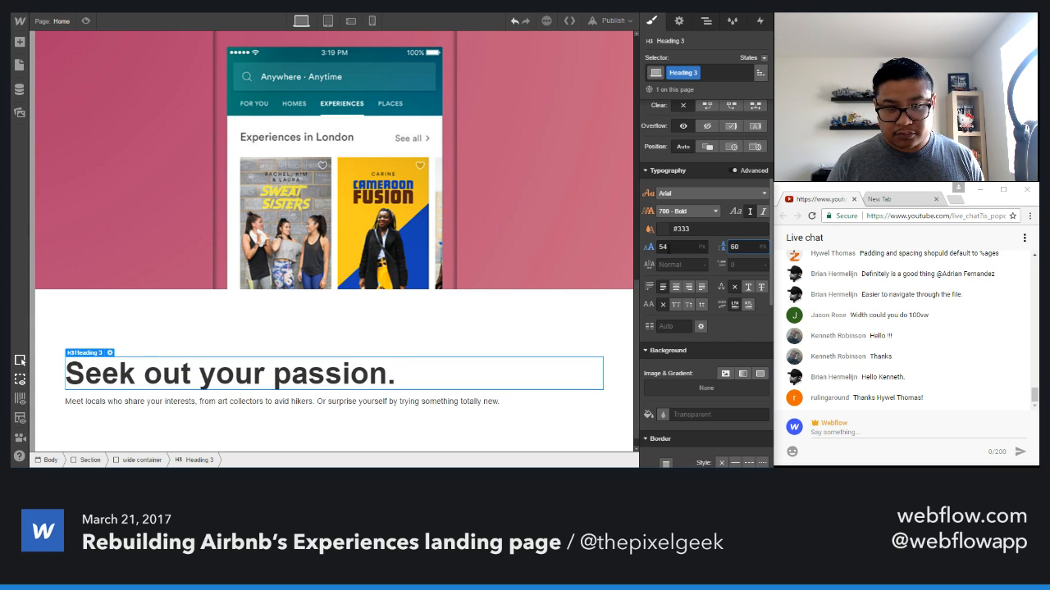
{"action": "key", "text": "shift+Up"}
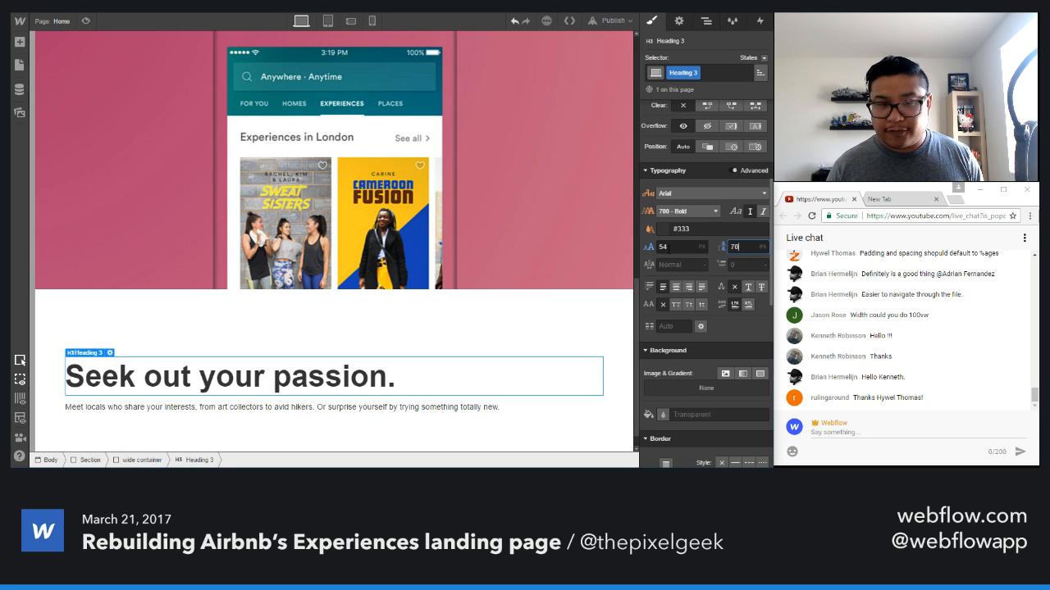
- Set the "Seek out your passion." heading's top margin to 0 px
{"action": "scroll", "coordinate": [720, 204], "scroll_direction": "up", "scroll_amount": 5}
{"action": "left_click", "coordinate": [707, 164]}
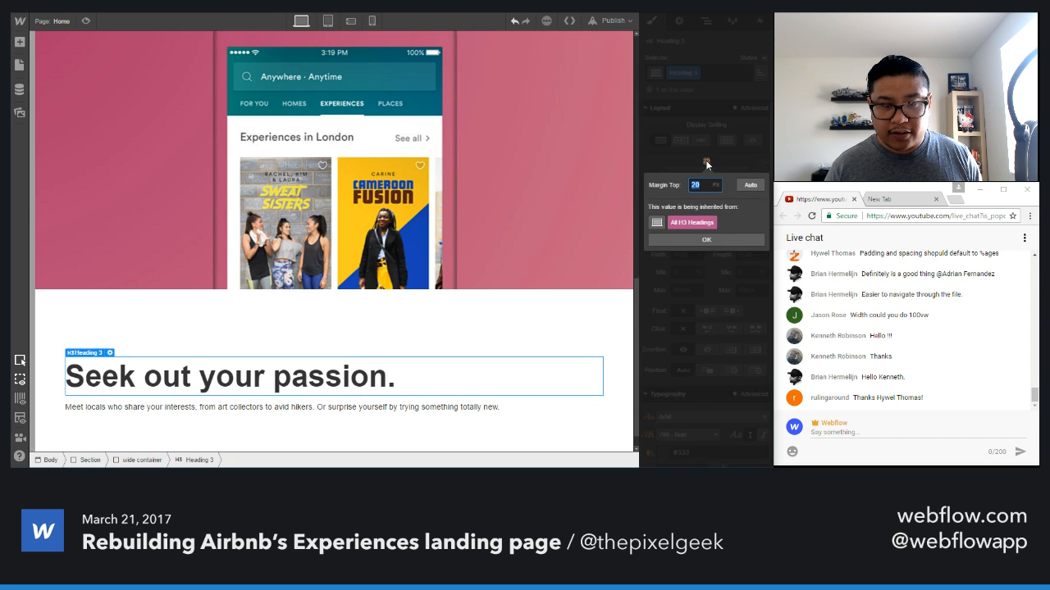
{"action": "type", "text": "0"}
{"action": "left_click", "coordinate": [707, 239]}
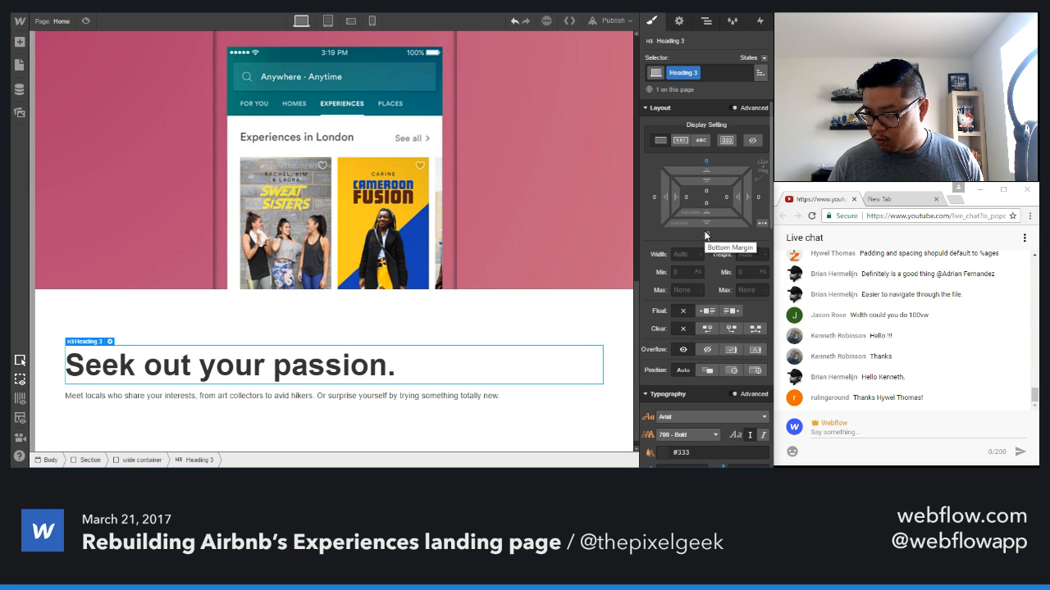
{"action": "left_click_drag", "start_coordinate": [705, 236], "coordinate": [704, 243]}
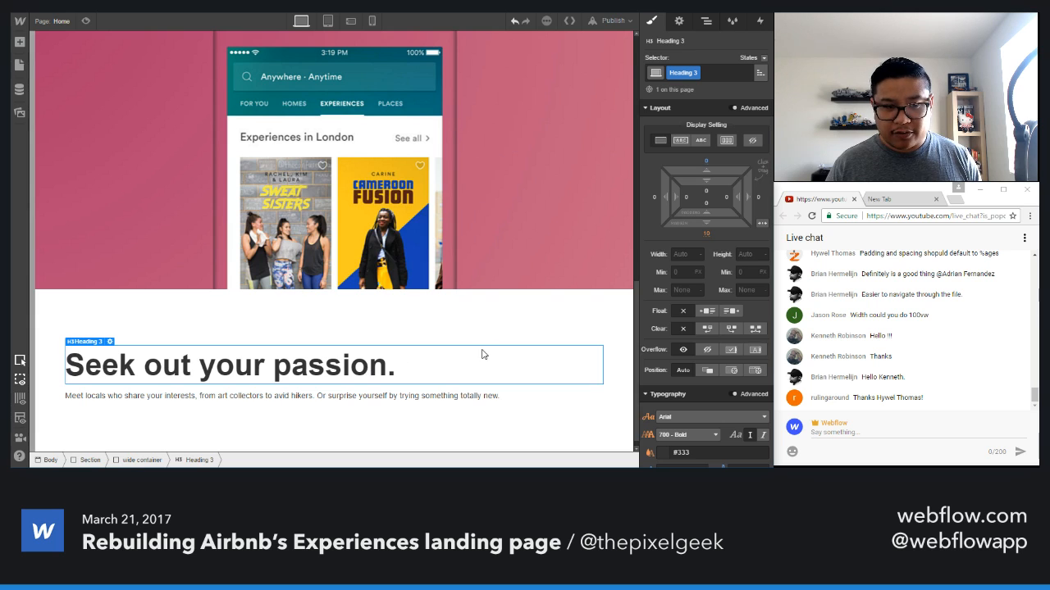
- Limit the "Seek out your passion." heading to a maximum width of 370 px so it wraps onto two lines
{"action": "left_click", "coordinate": [687, 290]}
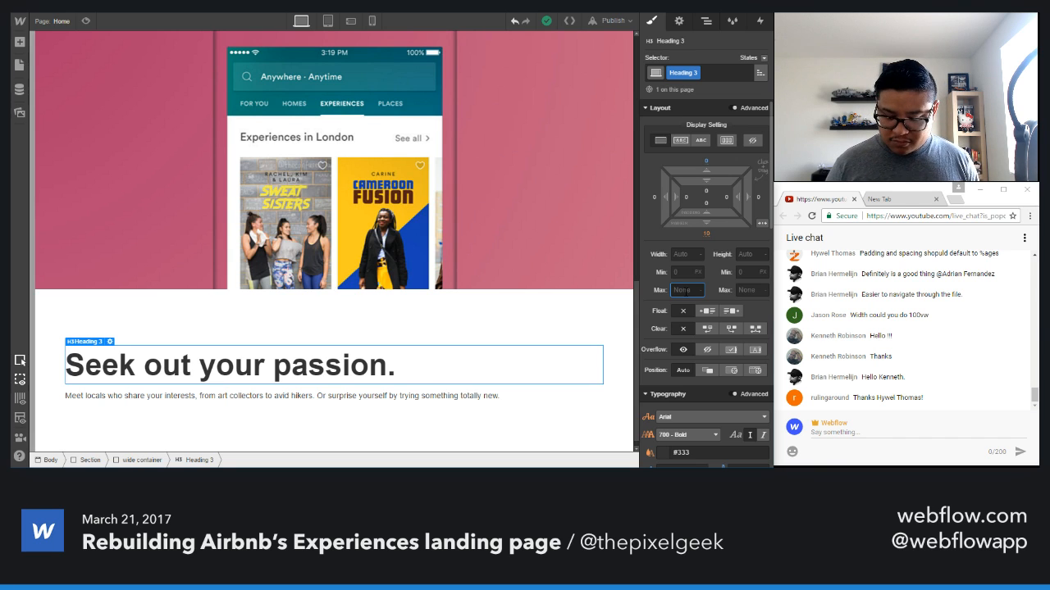
{"action": "type", "text": "300"}
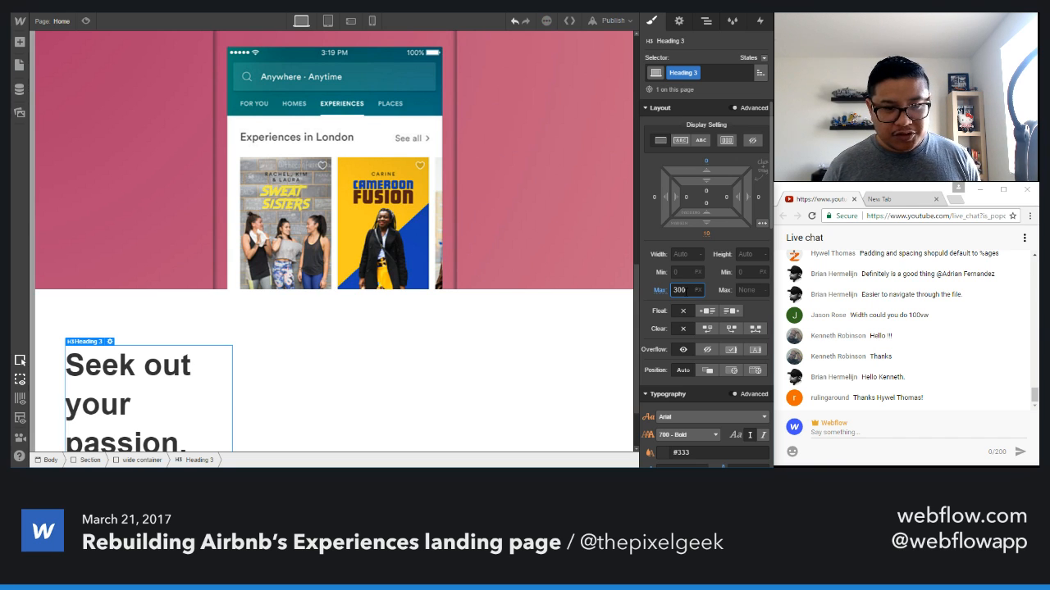
{"action": "key", "text": "shift+Up"}
{"action": "key", "text": "shift+Up"}
{"action": "key", "text": "shift+Up"}
{"action": "key", "text": "shift+Up"}
{"action": "key", "text": "shift+Up"}
{"action": "key", "text": "shift+Up"}
{"action": "key", "text": "shift+Up"}
{"action": "key", "text": "shift+Up"}
{"action": "key", "text": "shift+Up"}
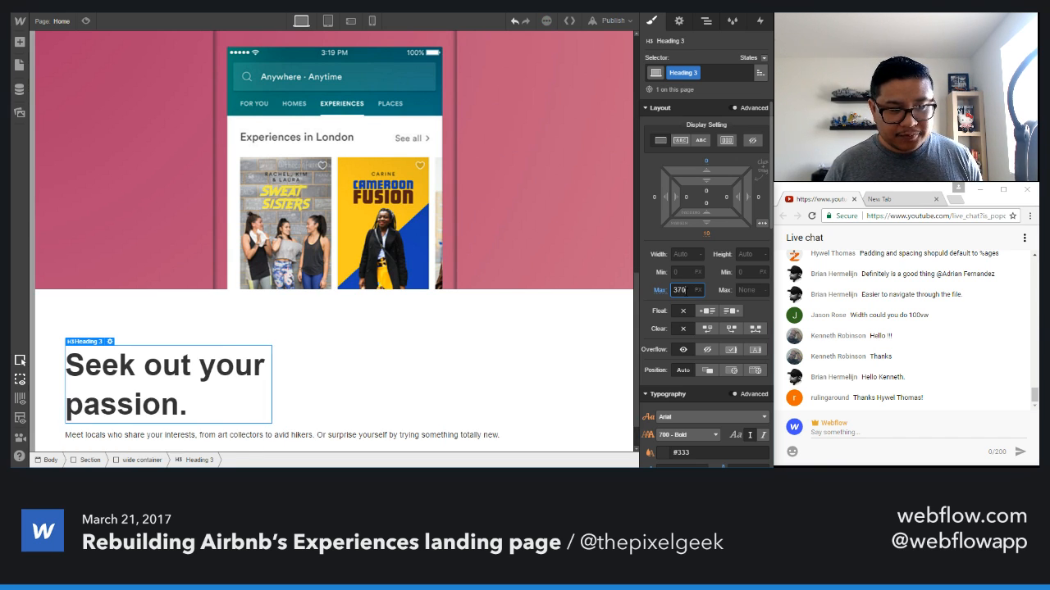
{"action": "key", "text": "shift+Down"}
{"action": "key", "text": "shift+Down"}
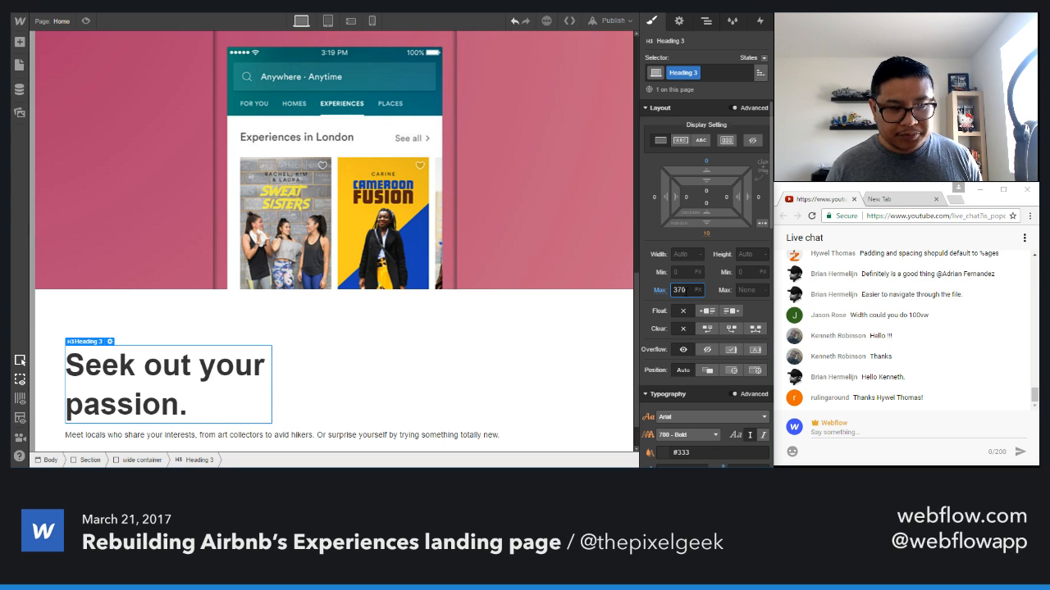
- Tighten the two-line heading's line height to 58 px
{"action": "scroll", "coordinate": [385, 347], "scroll_direction": "down", "scroll_amount": 1}
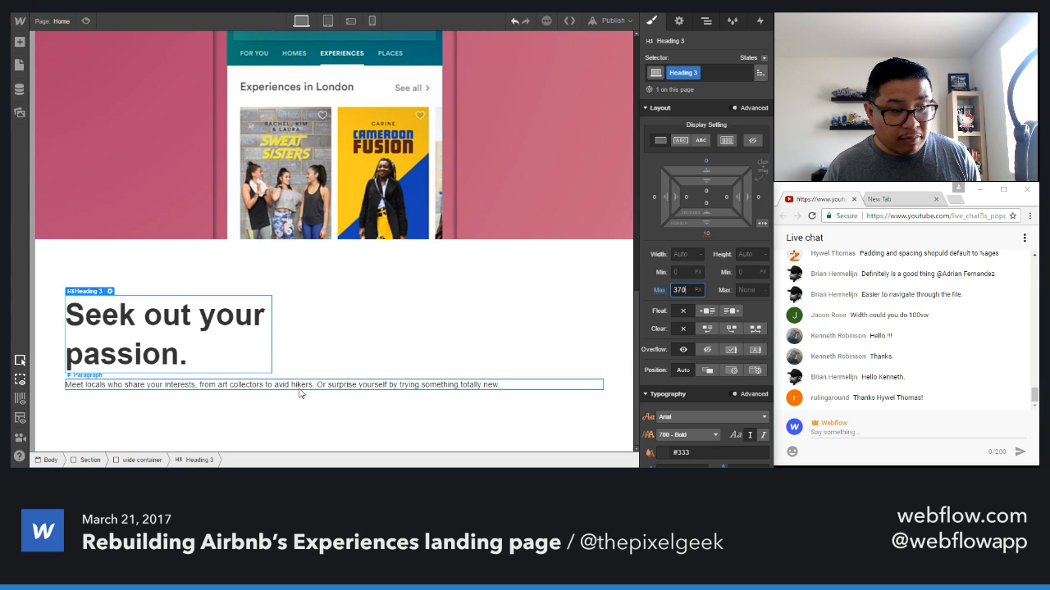
{"action": "scroll", "coordinate": [705, 328], "scroll_direction": "down", "scroll_amount": 3}
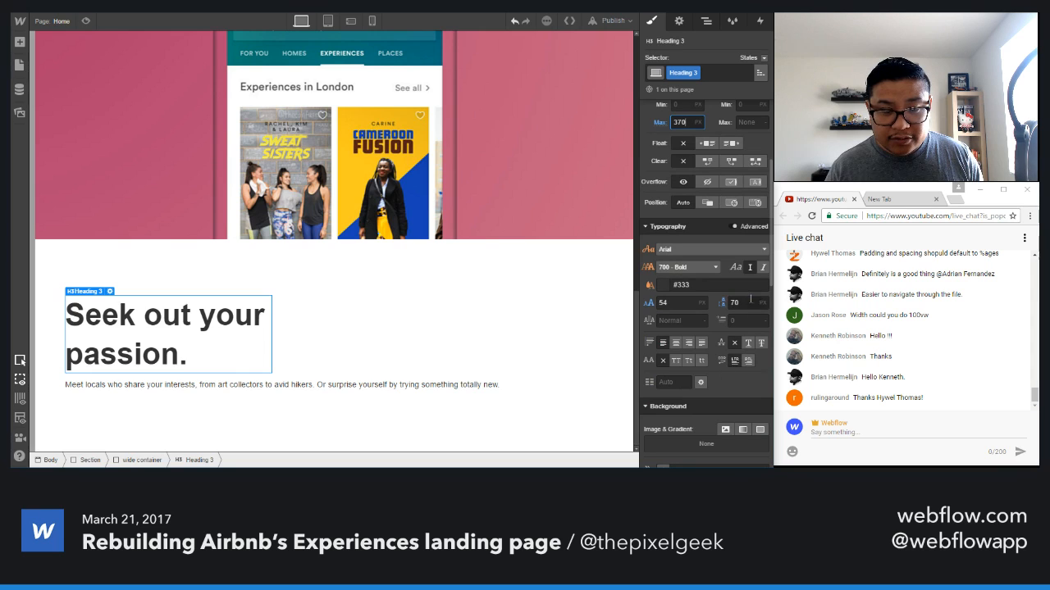
{"action": "left_click", "coordinate": [742, 302]}
{"action": "type", "text": "70"}
{"action": "key", "text": "shift+Down"}
{"action": "key", "text": "shift+Down"}
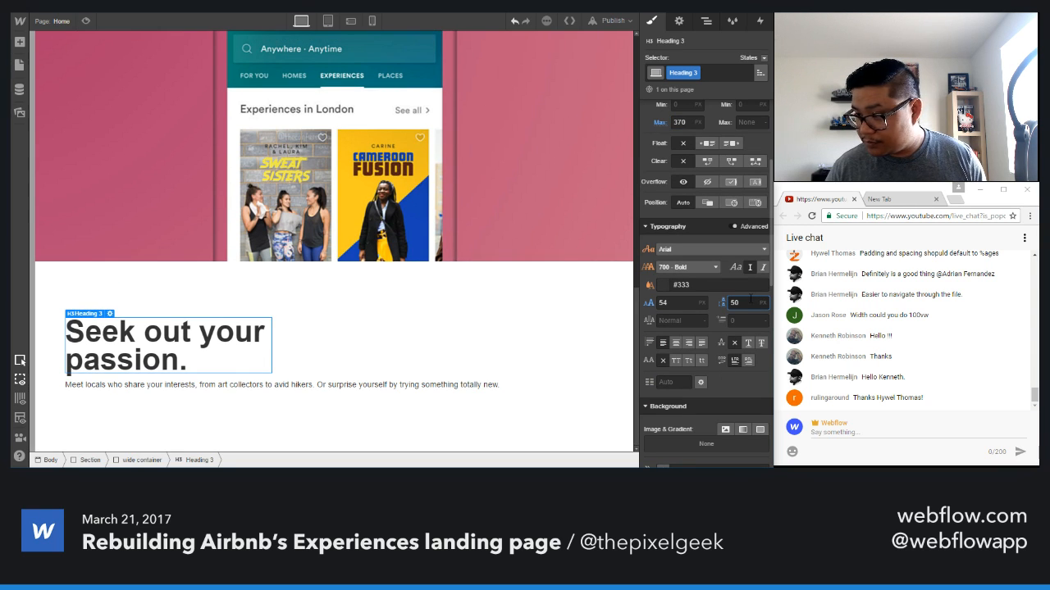
{"action": "key", "text": "shift+Up"}
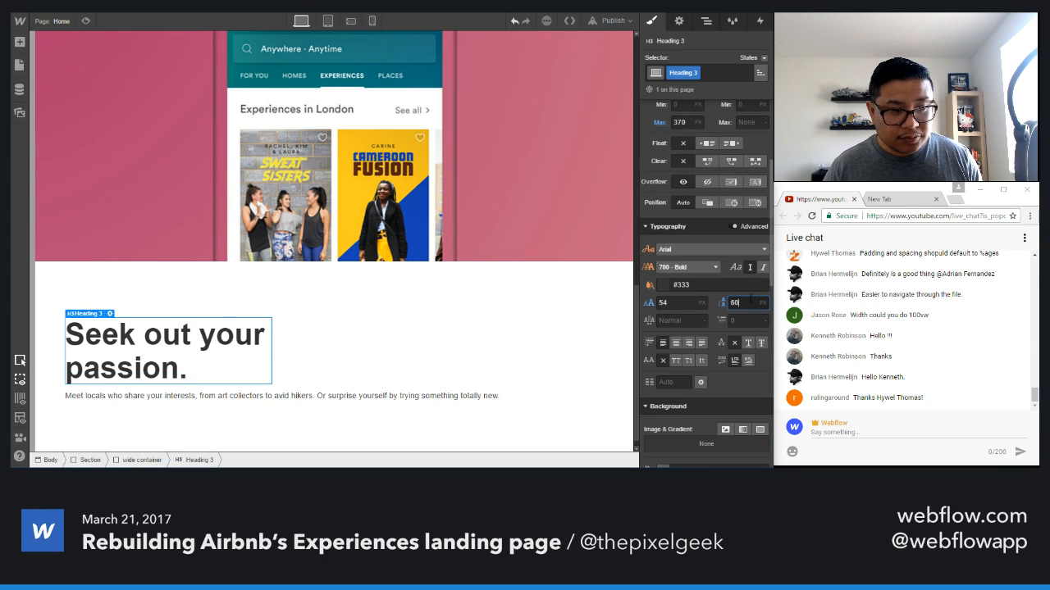
{"action": "key", "text": "Down"}
{"action": "key", "text": "Down"}
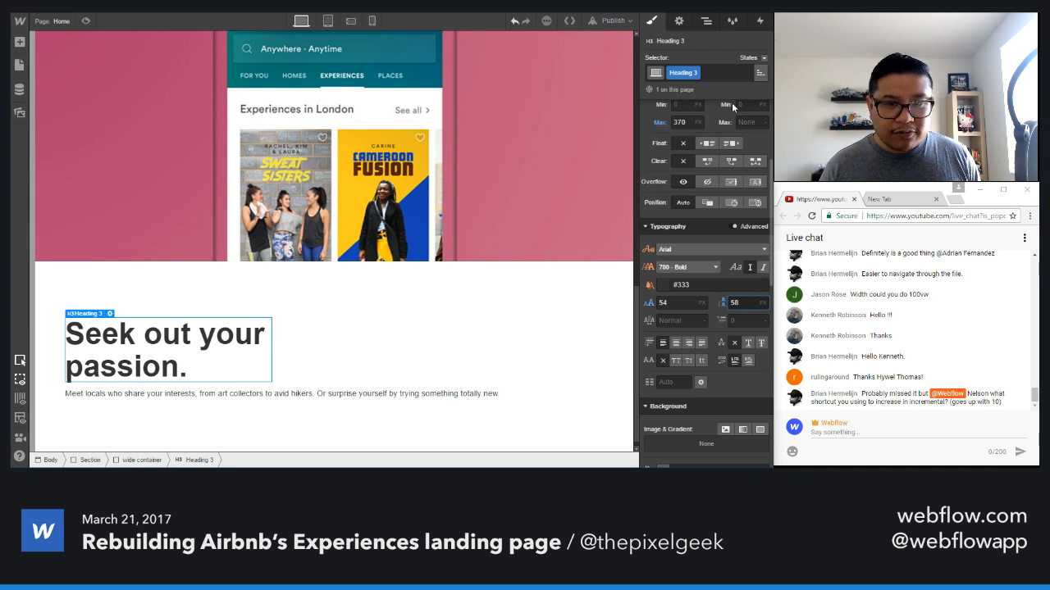
- From the heading's inherited selectors, edit Body (All Pages) and change its font to Montserrat after previewing other fonts
{"action": "left_click", "coordinate": [760, 72]}
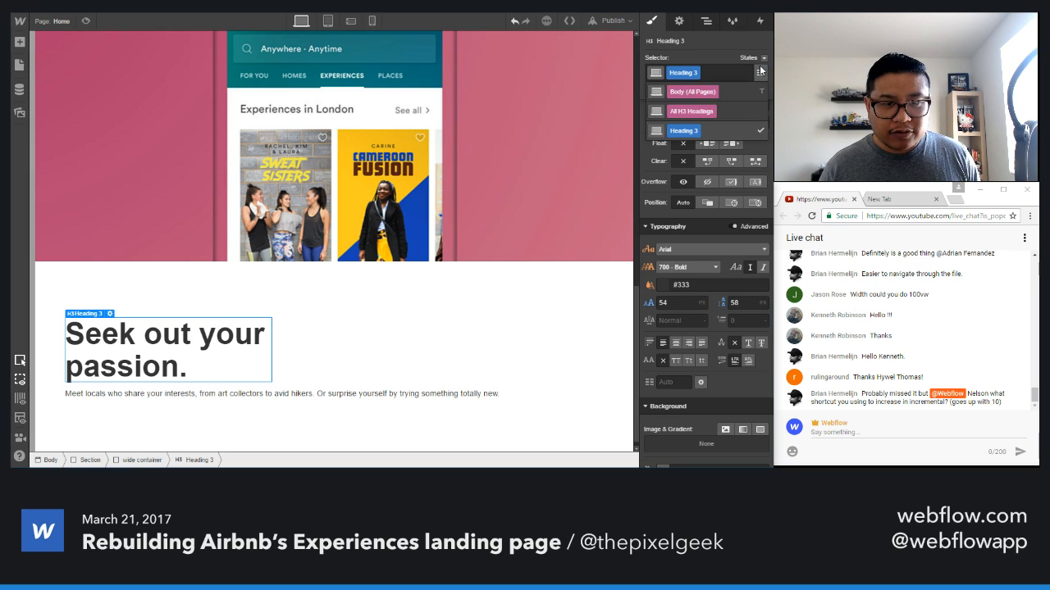
{"action": "left_click", "coordinate": [719, 91]}
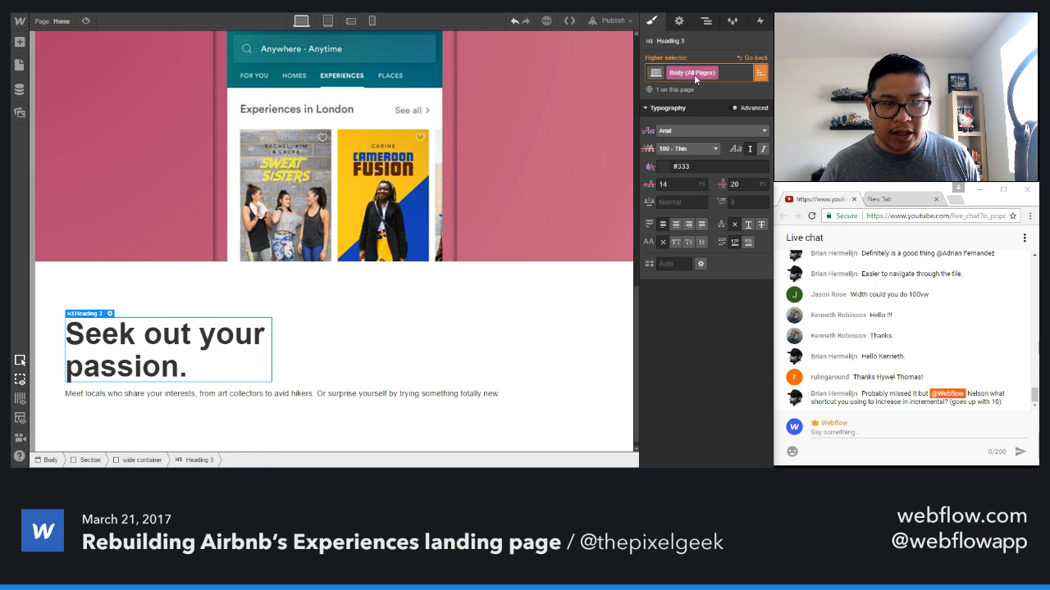
{"action": "left_click", "coordinate": [680, 130]}
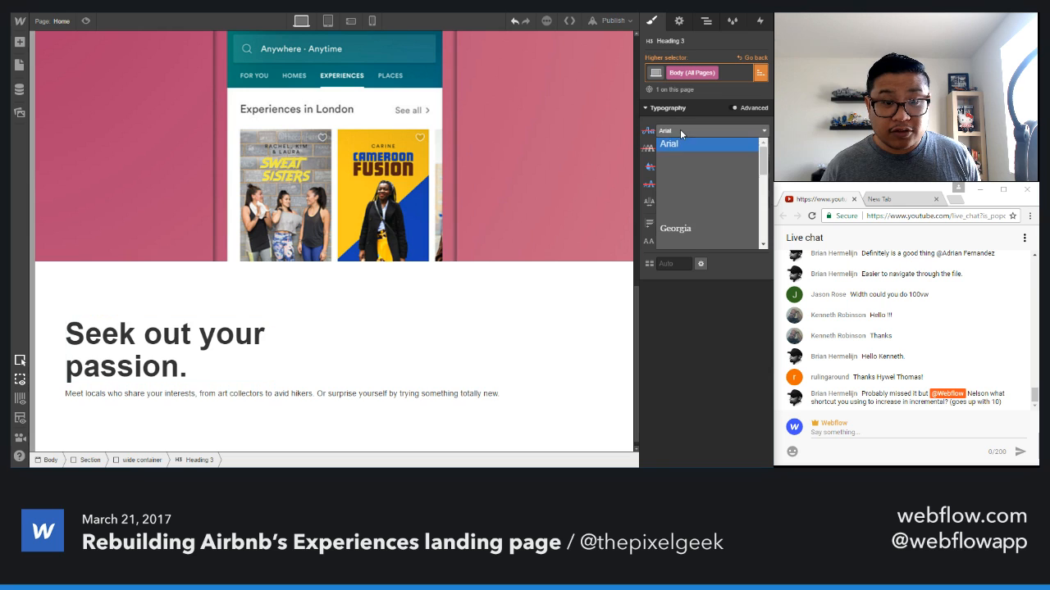
{"action": "scroll", "coordinate": [712, 226], "scroll_direction": "down", "scroll_amount": 3}
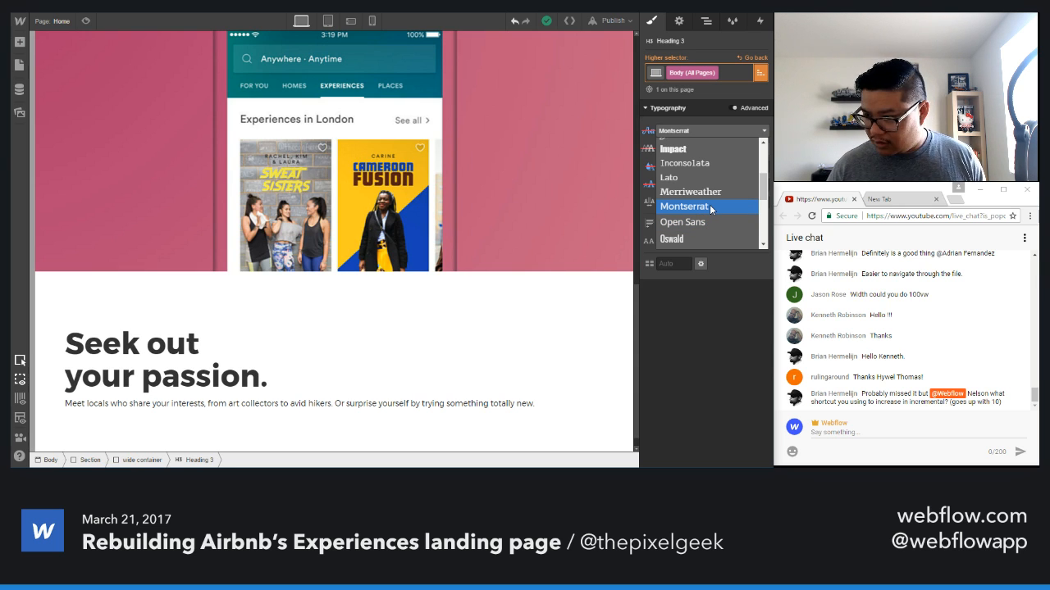
{"action": "scroll", "coordinate": [710, 209], "scroll_direction": "down", "scroll_amount": 1}
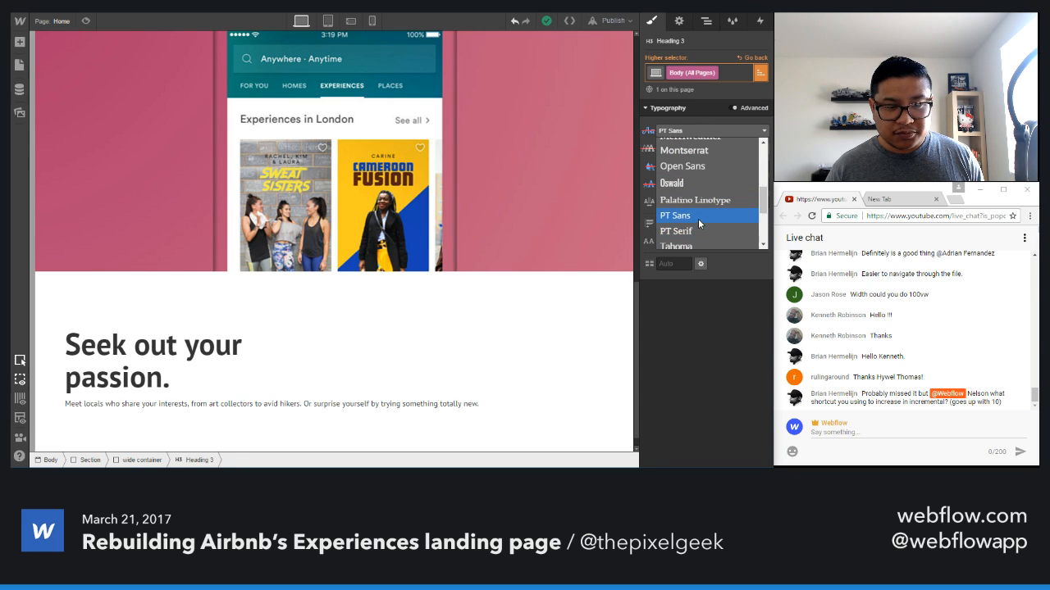
{"action": "scroll", "coordinate": [699, 216], "scroll_direction": "down", "scroll_amount": 1}
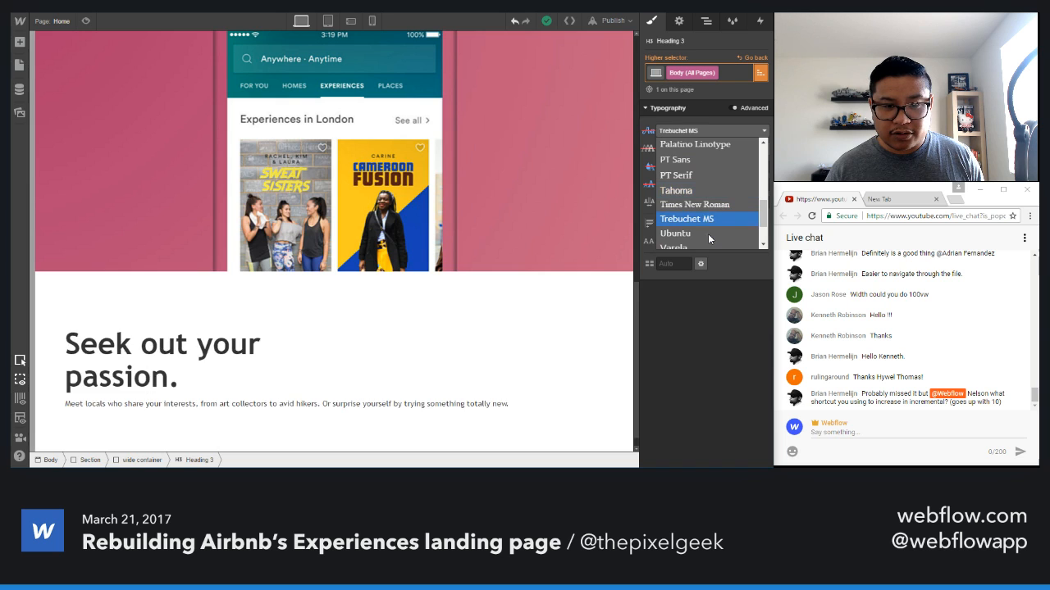
{"action": "scroll", "coordinate": [708, 234], "scroll_direction": "down", "scroll_amount": 1}
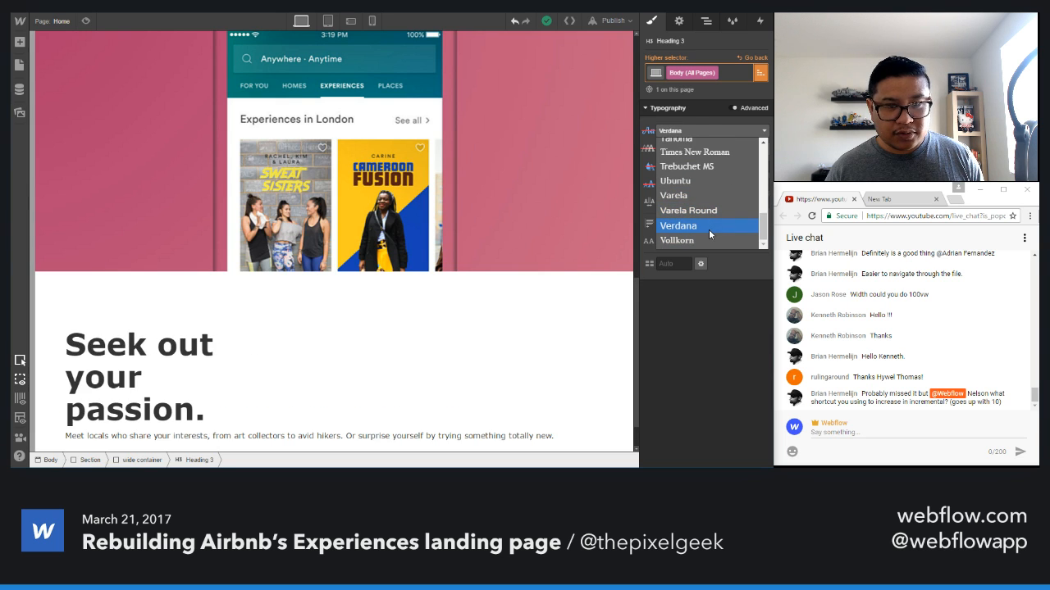
{"action": "scroll", "coordinate": [713, 188], "scroll_direction": "up", "scroll_amount": 2}
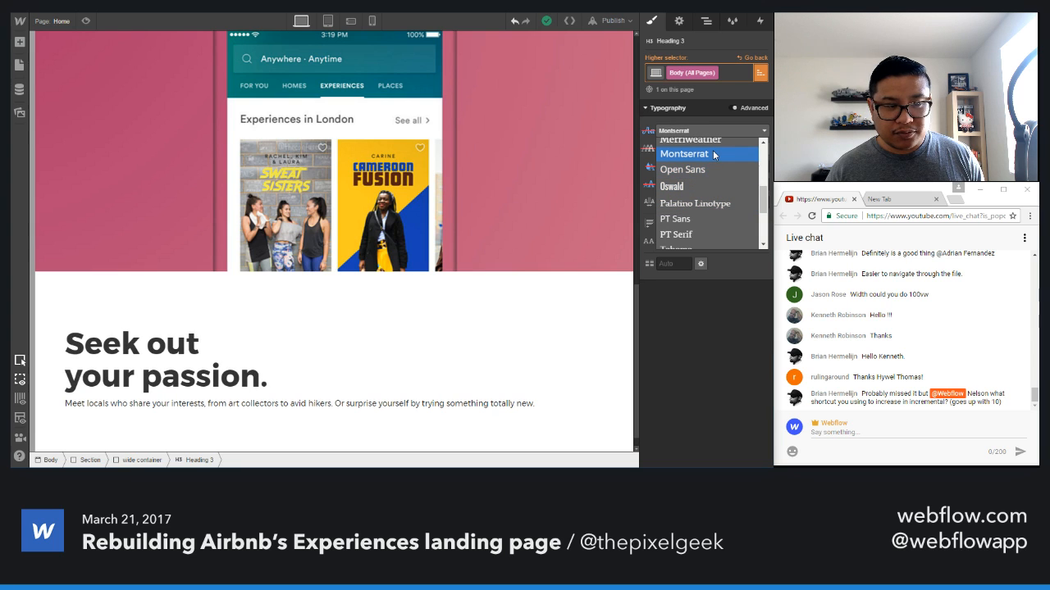
{"action": "left_click", "coordinate": [714, 155]}
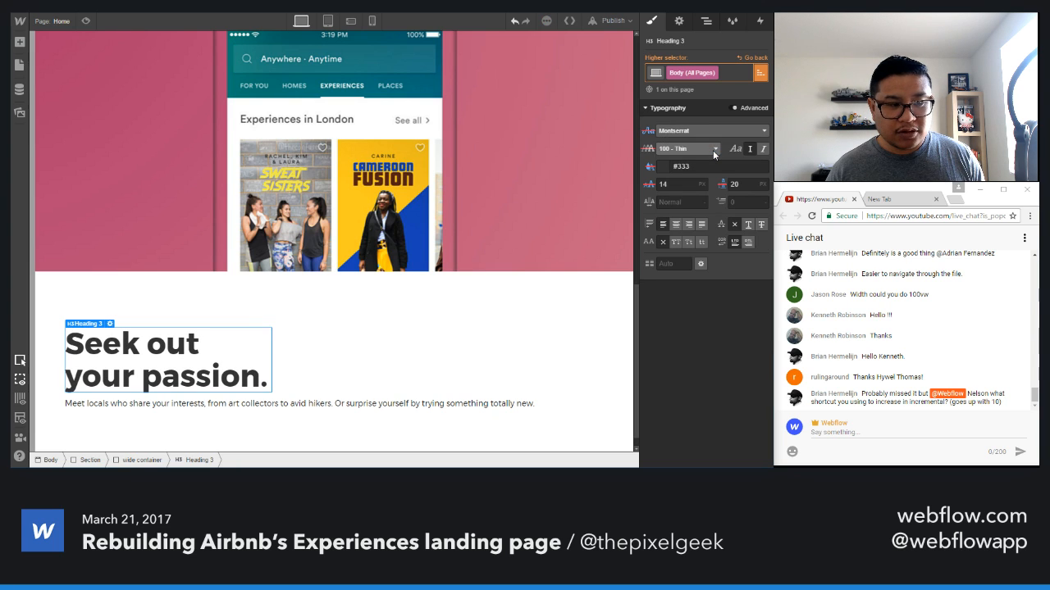
- Set the font weight of the "Seek out your passion." heading to 500 - Medium
{"action": "left_click", "coordinate": [524, 327]}
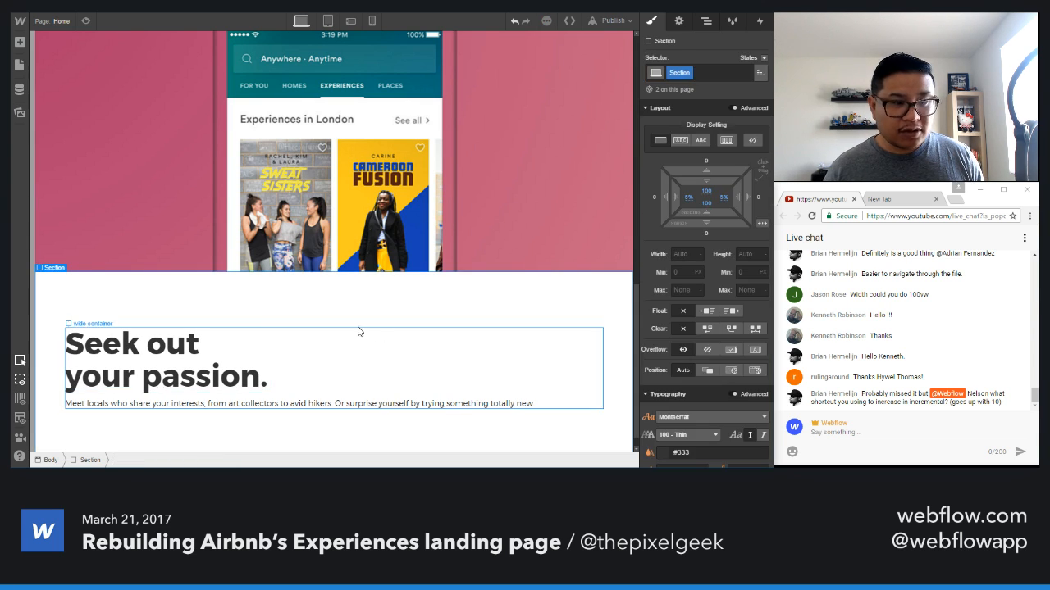
{"action": "left_click", "coordinate": [179, 354]}
{"action": "scroll", "coordinate": [716, 418], "scroll_direction": "down", "scroll_amount": 3}
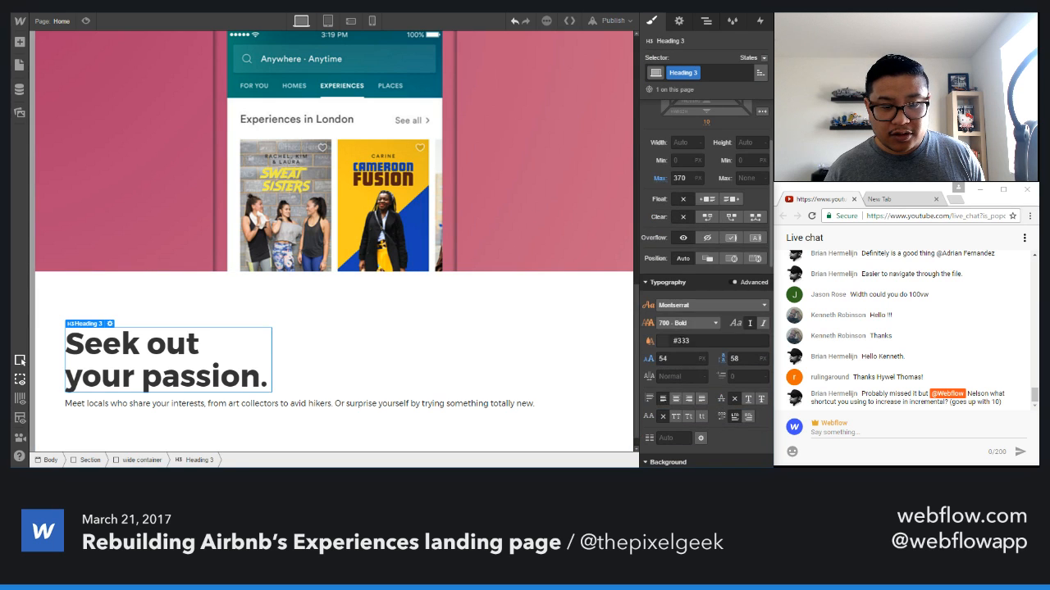
{"action": "left_click", "coordinate": [688, 323]}
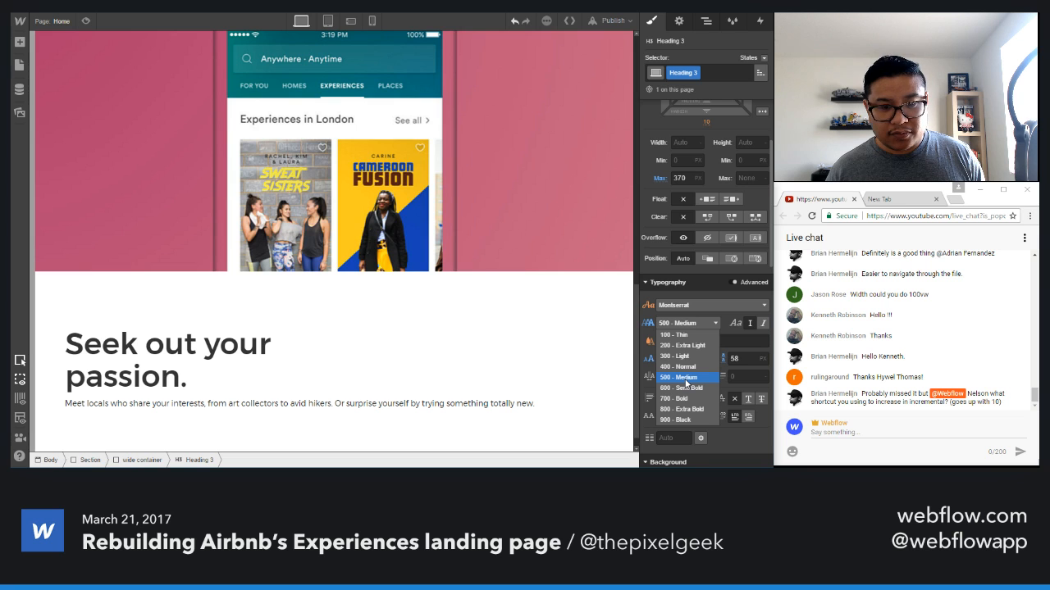
{"action": "left_click", "coordinate": [685, 378]}
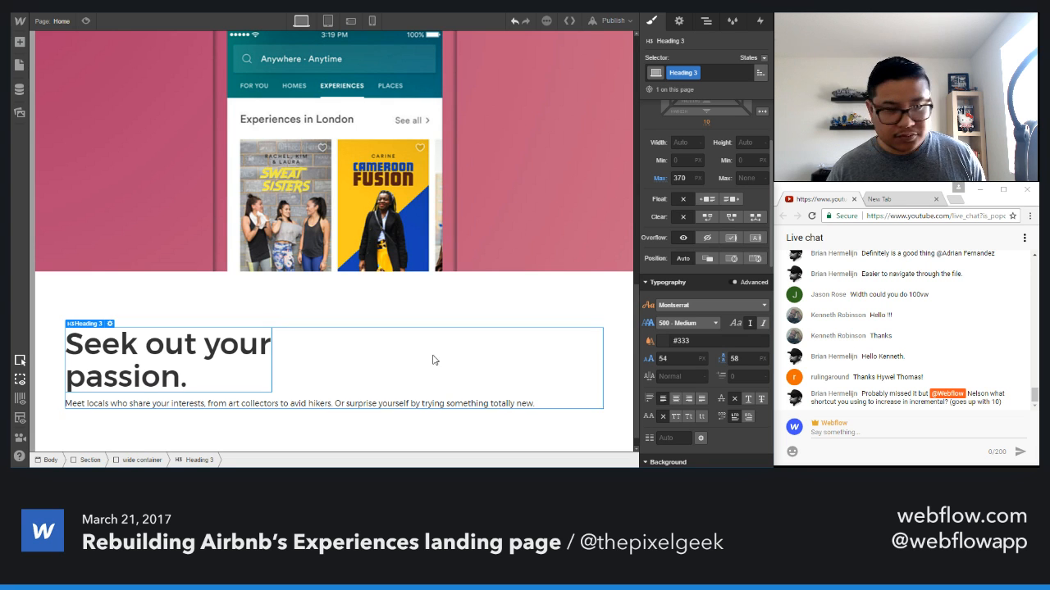
- Set the font weight of the hero's "Airbnb Experiences" heading to 600 - Semi Bold
{"action": "scroll", "coordinate": [431, 360], "scroll_direction": "up", "scroll_amount": 4}
{"action": "scroll", "coordinate": [429, 365], "scroll_direction": "up", "scroll_amount": 3}
{"action": "scroll", "coordinate": [432, 365], "scroll_direction": "down", "scroll_amount": 1}
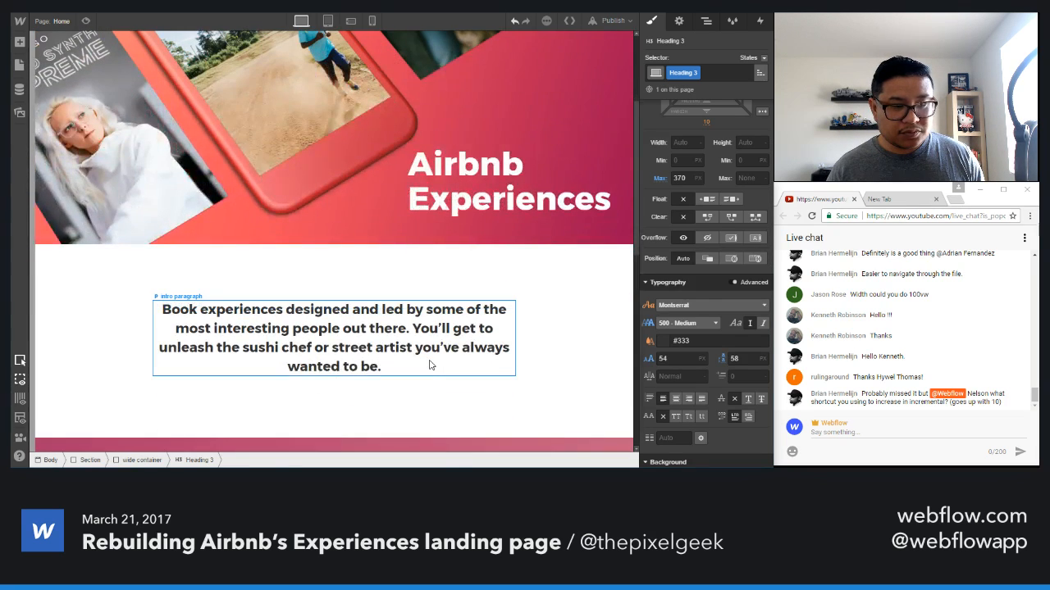
{"action": "scroll", "coordinate": [431, 365], "scroll_direction": "down", "scroll_amount": 5}
{"action": "scroll", "coordinate": [431, 363], "scroll_direction": "up", "scroll_amount": 4}
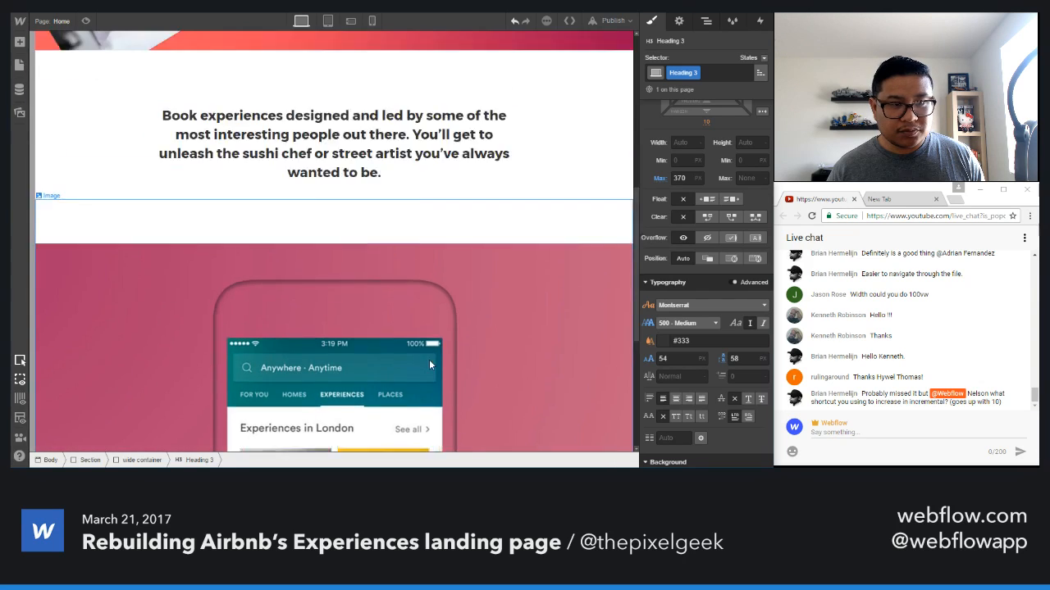
{"action": "left_click", "coordinate": [536, 143]}
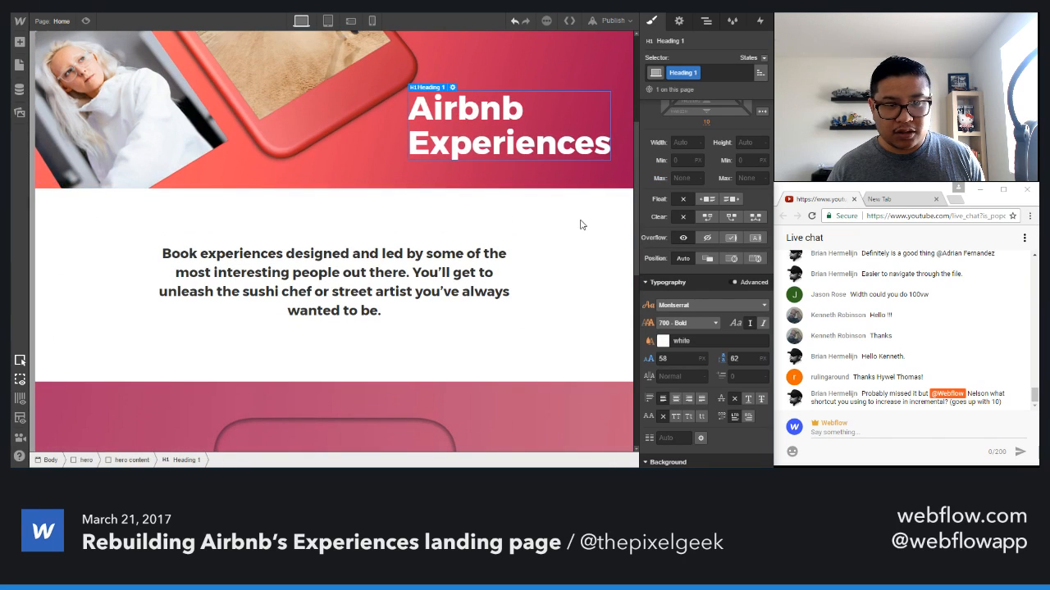
{"action": "left_click", "coordinate": [691, 324]}
{"action": "left_click", "coordinate": [700, 393]}
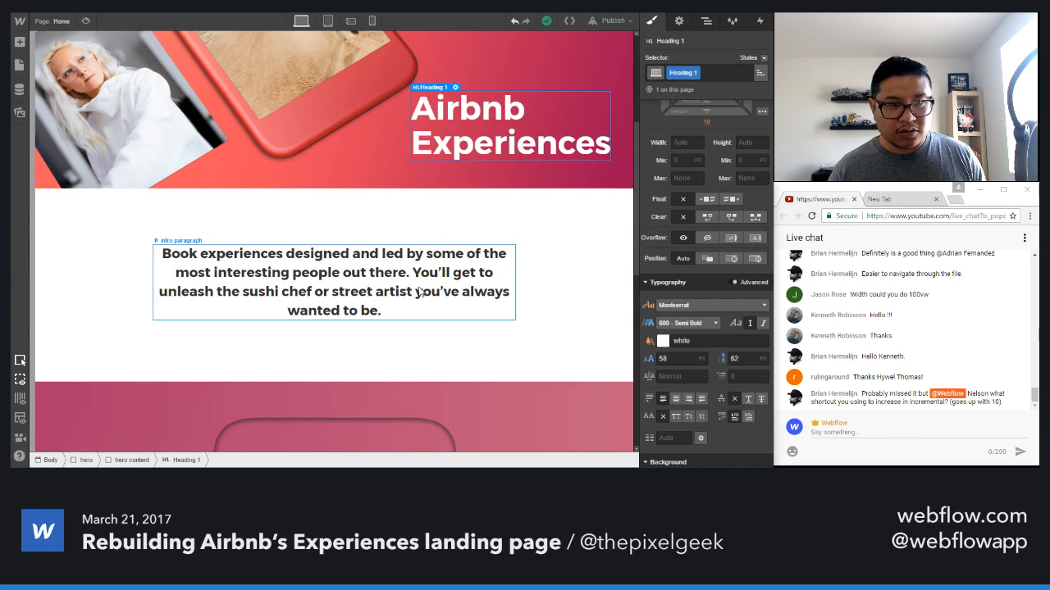
- Set the intro paragraph's font weight to 600 - Semi Bold and widen its maximum width to 680 px
{"action": "left_click", "coordinate": [418, 292]}
{"action": "left_click", "coordinate": [689, 323]}
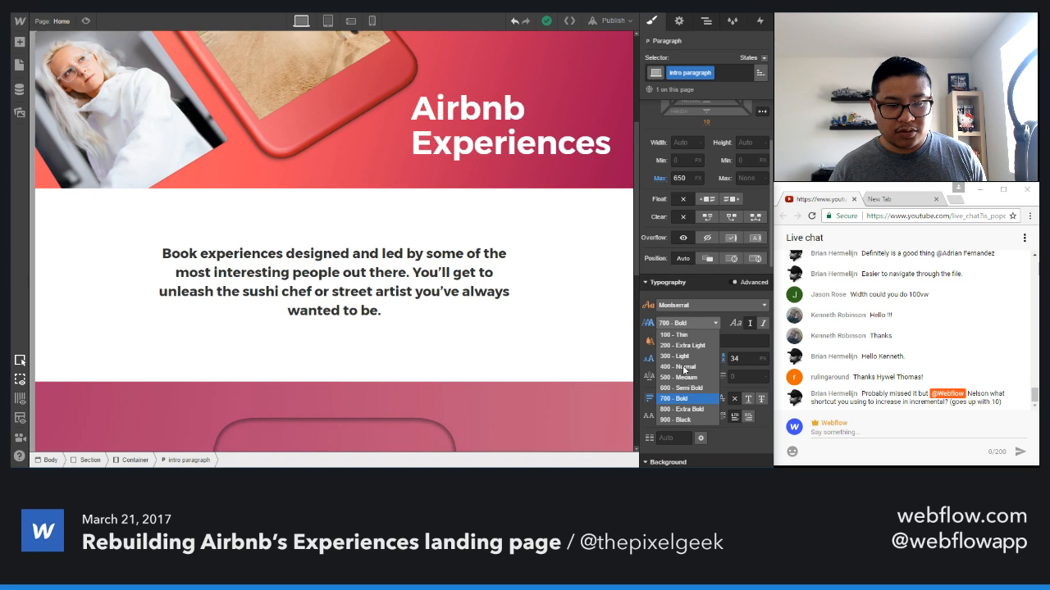
{"action": "left_click", "coordinate": [687, 386]}
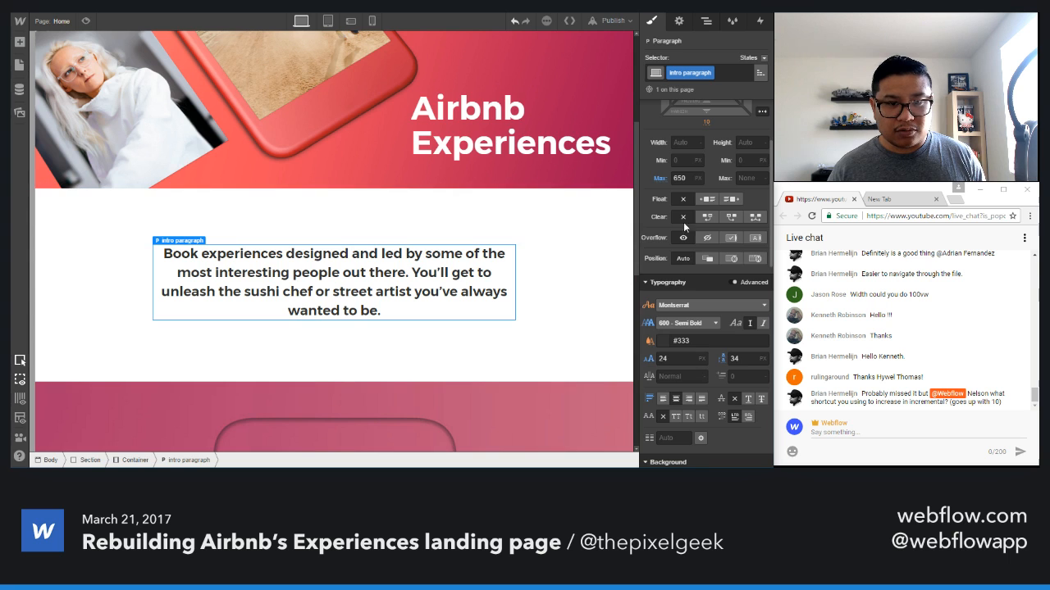
{"action": "key", "text": "shift+Up"}
{"action": "key", "text": "shift+Up"}
{"action": "key", "text": "shift+Up"}
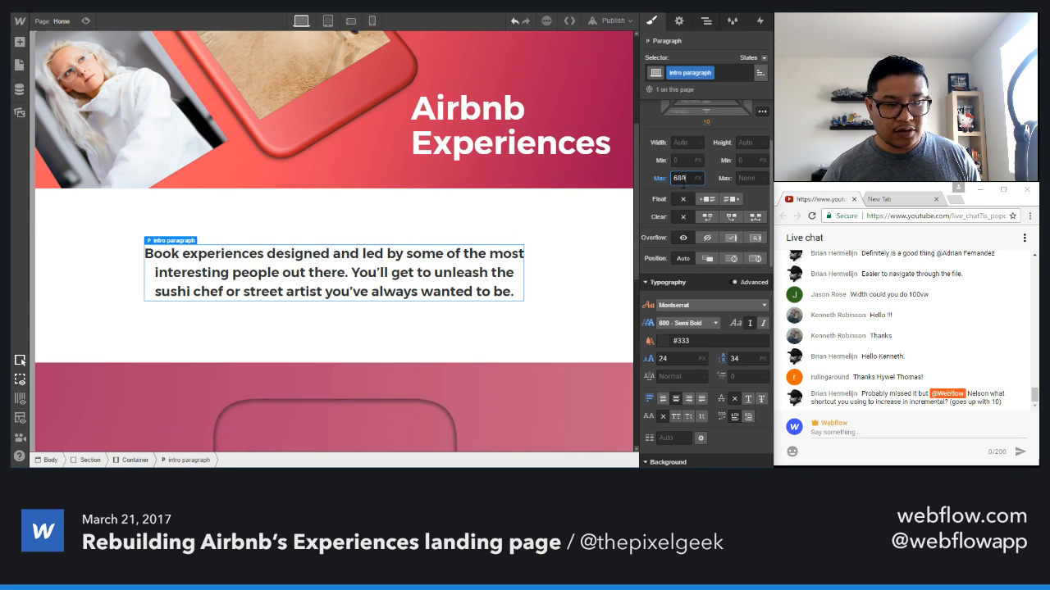
- Select the paragraph under the "Seek out your passion." heading and open its class selector for entry
{"action": "scroll", "coordinate": [495, 333], "scroll_direction": "down", "scroll_amount": 5}
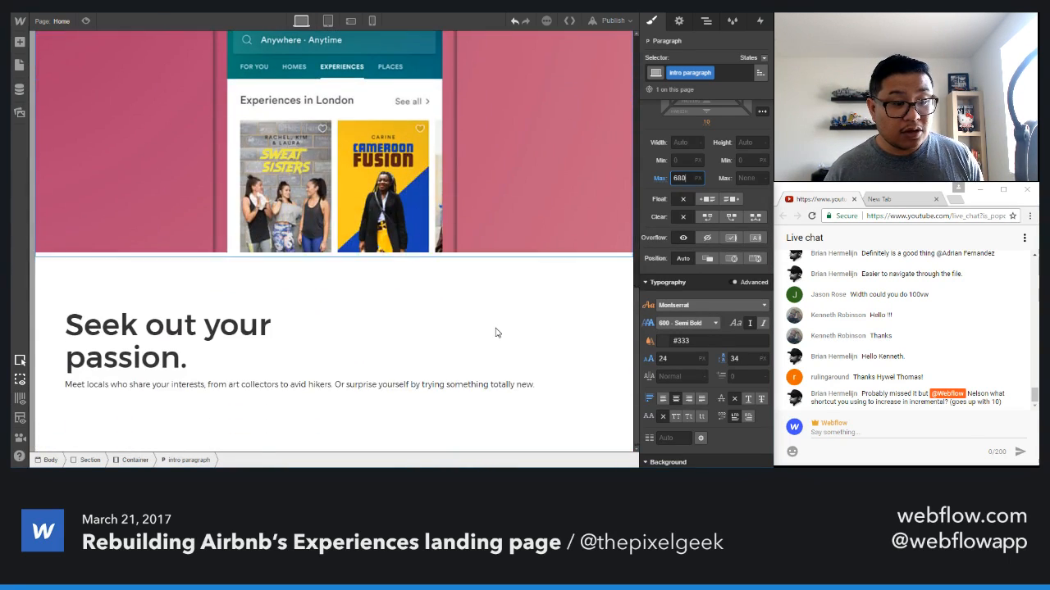
{"action": "left_click", "coordinate": [419, 385]}
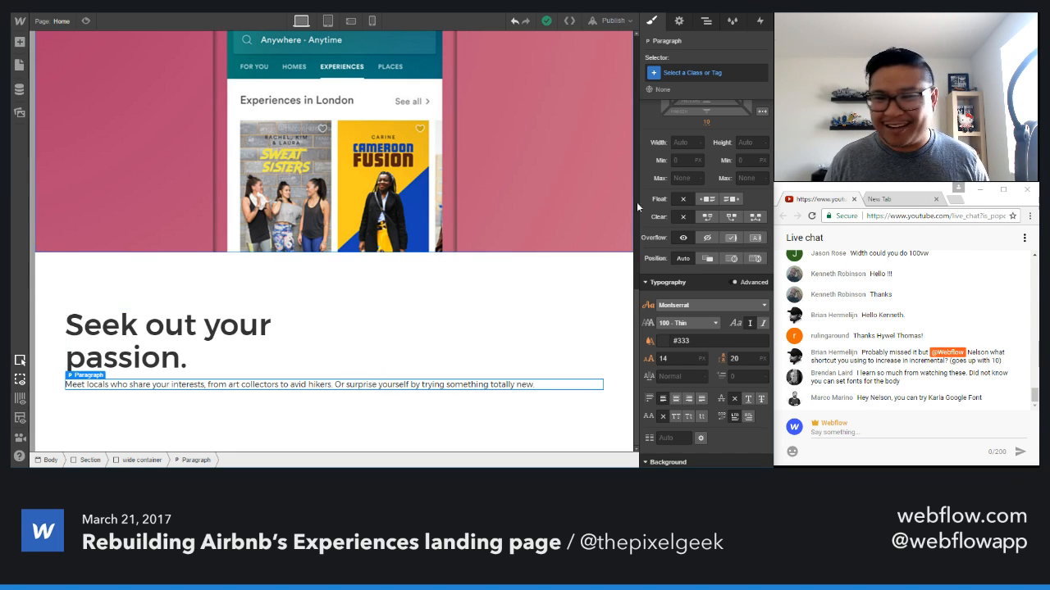
{"action": "scroll", "coordinate": [647, 218], "scroll_direction": "up", "scroll_amount": 1}
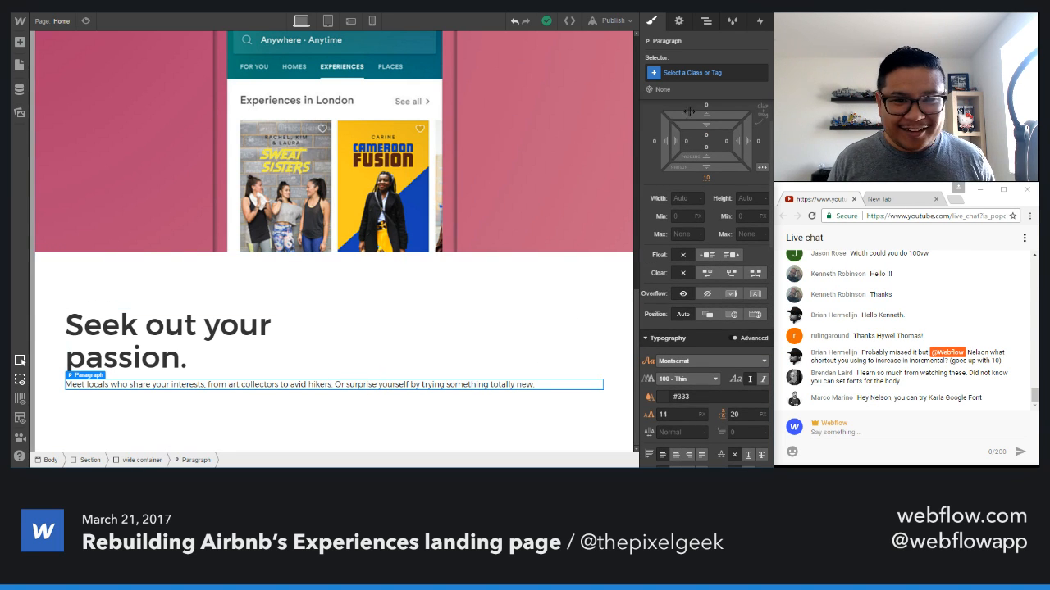
{"action": "left_click", "coordinate": [706, 73]}
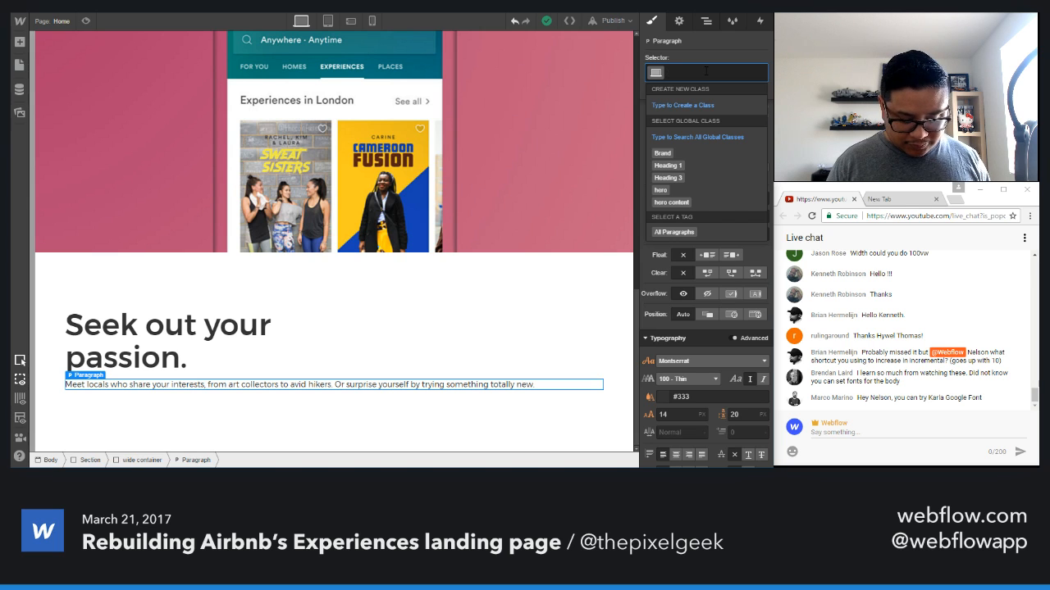
{"action": "type", "text": "t"}
{"action": "key", "text": "BackSpace"}
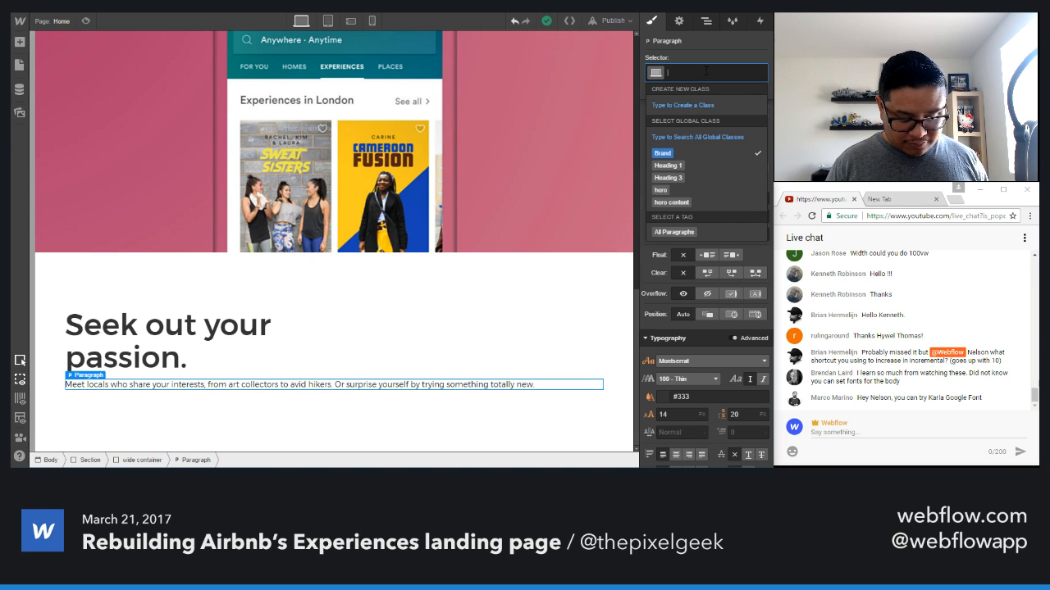
{"action": "type", "text": "sub"}
{"action": "key", "text": "BackSpace"}
{"action": "key", "text": "BackSpace"}
{"action": "key", "text": "BackSpace"}
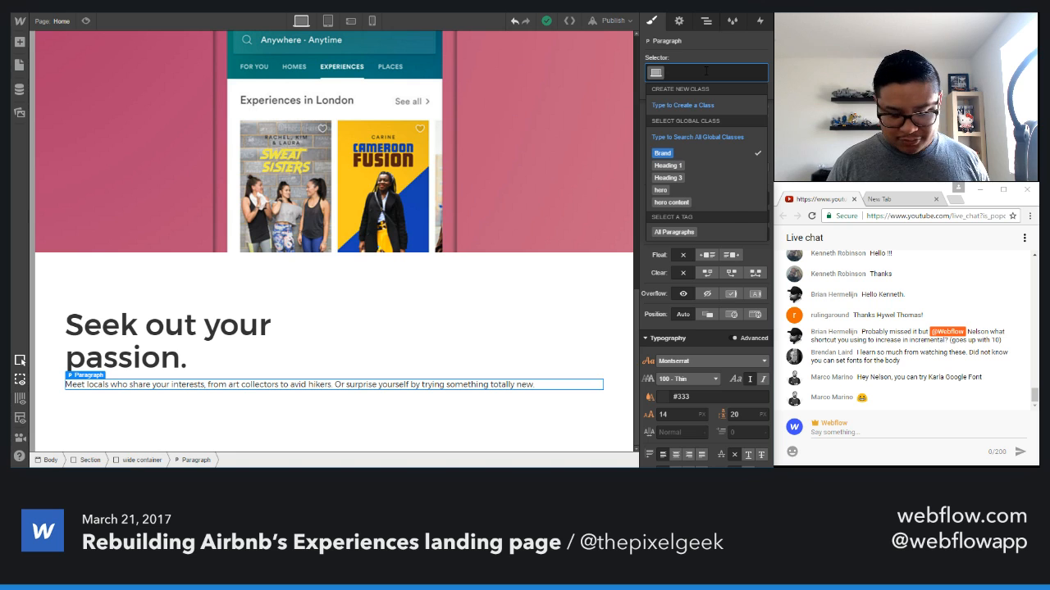
{"action": "type", "text": "content"}
{"action": "key", "text": "BackSpace"}
{"action": "key", "text": "BackSpace"}
{"action": "key", "text": "BackSpace"}
{"action": "key", "text": "BackSpace"}
{"action": "key", "text": "BackSpace"}
{"action": "key", "text": "BackSpace"}
{"action": "key", "text": "BackSpace"}
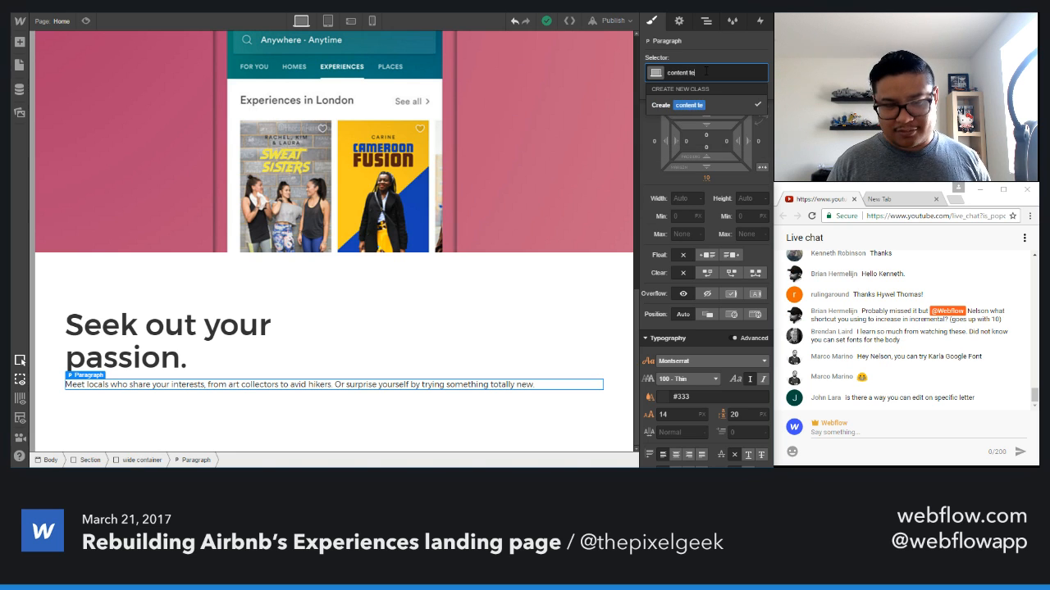
- Create the class "text block" on the paragraph under the "Seek out your passion." heading
{"action": "type", "text": "text block"}
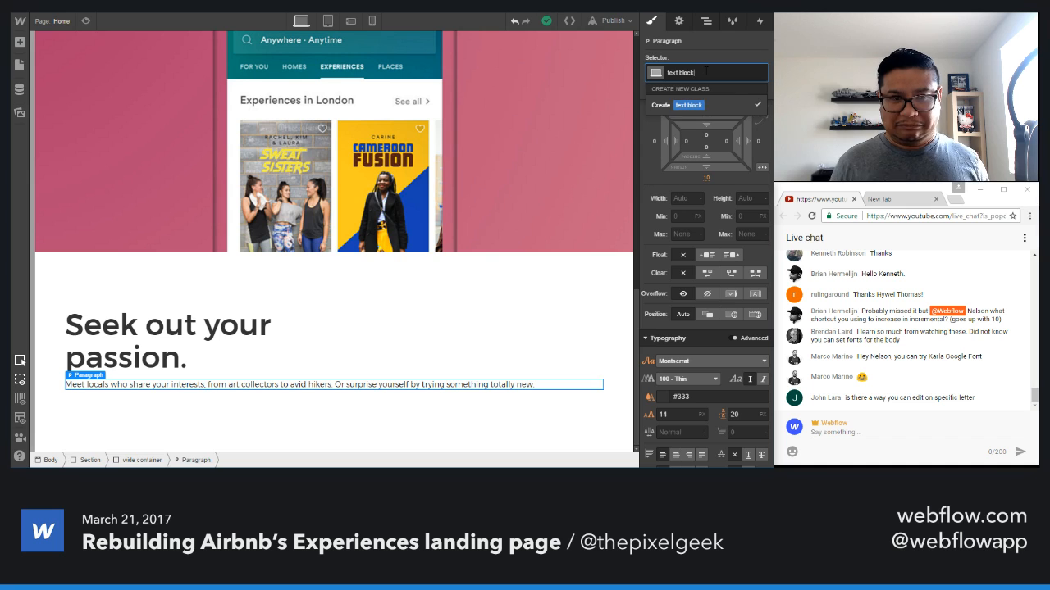
{"action": "key", "text": "Return"}
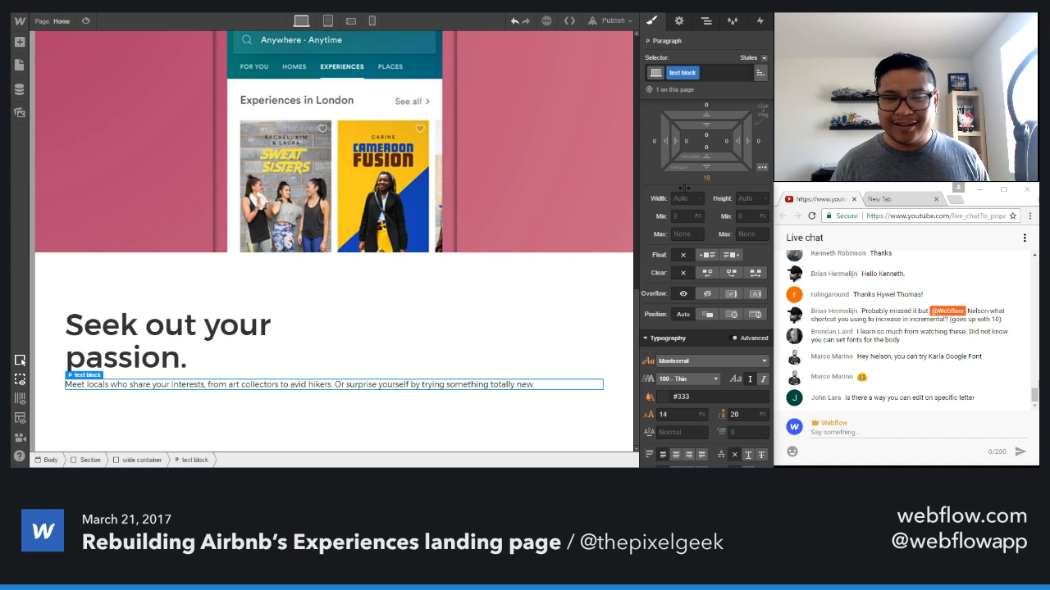
- Limit the text block paragraph's maximum width to 520 px
{"action": "scroll", "coordinate": [707, 381], "scroll_direction": "down", "scroll_amount": 2}
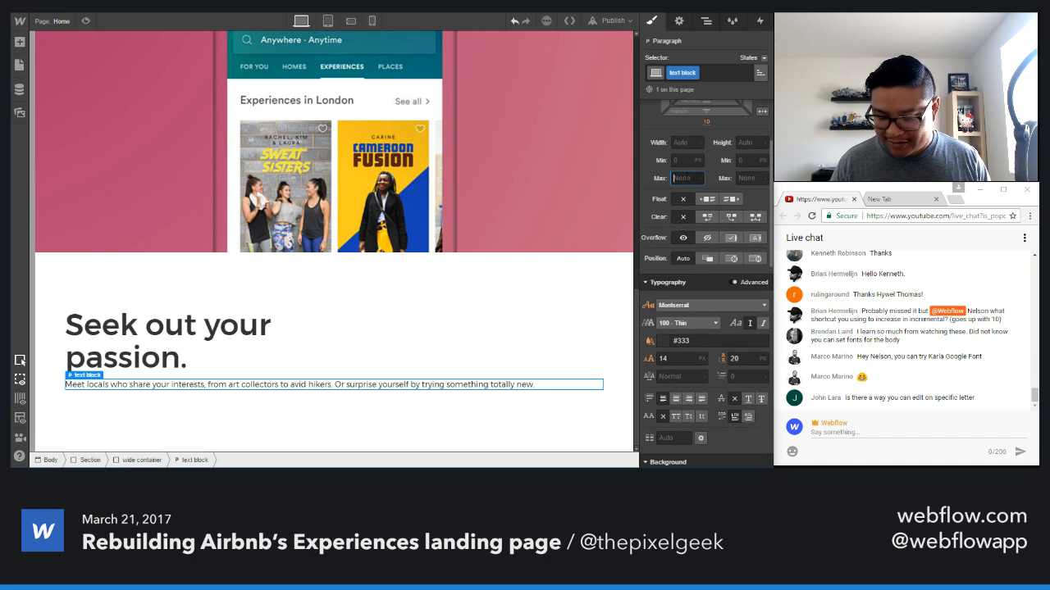
{"action": "type", "text": "550"}
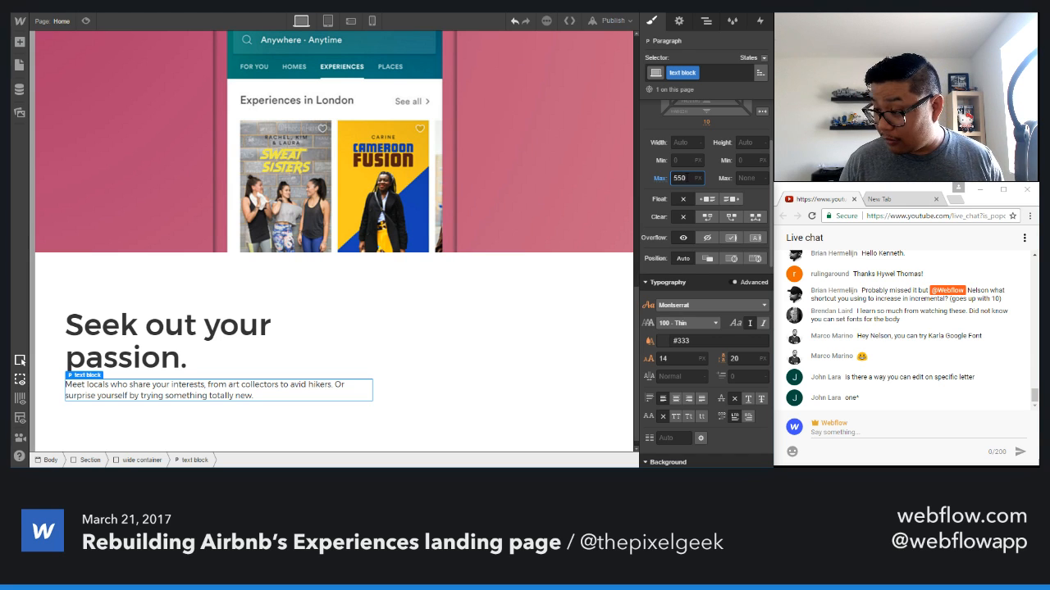
{"action": "key", "text": "shift+Down"}
{"action": "key", "text": "shift+Down"}
{"action": "key", "text": "shift+Down"}
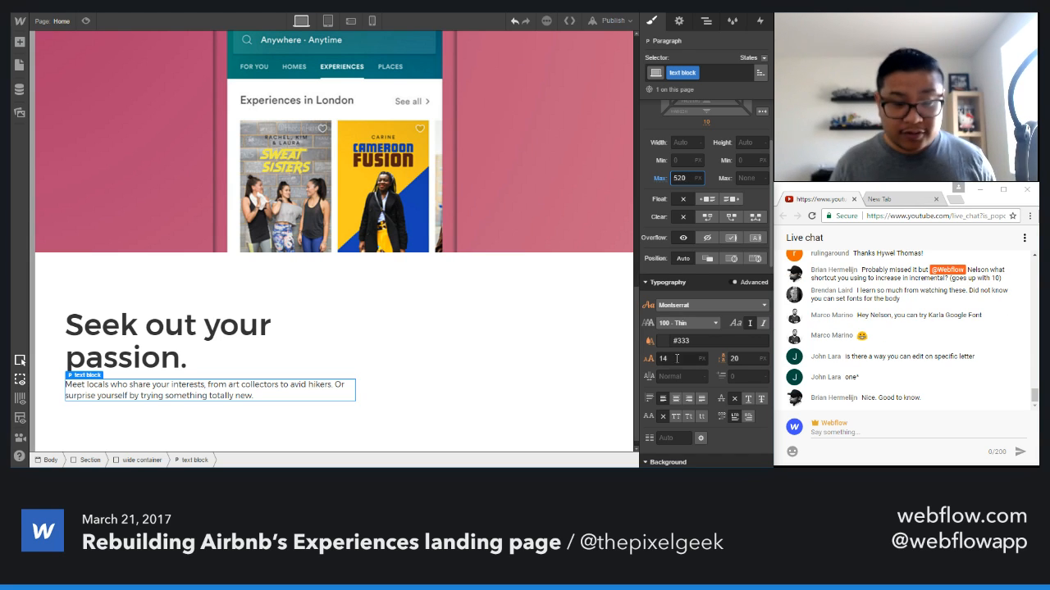
- Set the font size of the paragraph under the "Seek out your passion." heading to 16 px and its line height to 26 px
{"action": "left_click", "coordinate": [675, 358]}
{"action": "key", "text": "Up"}
{"action": "key", "text": "Up"}
{"action": "key", "text": "Up"}
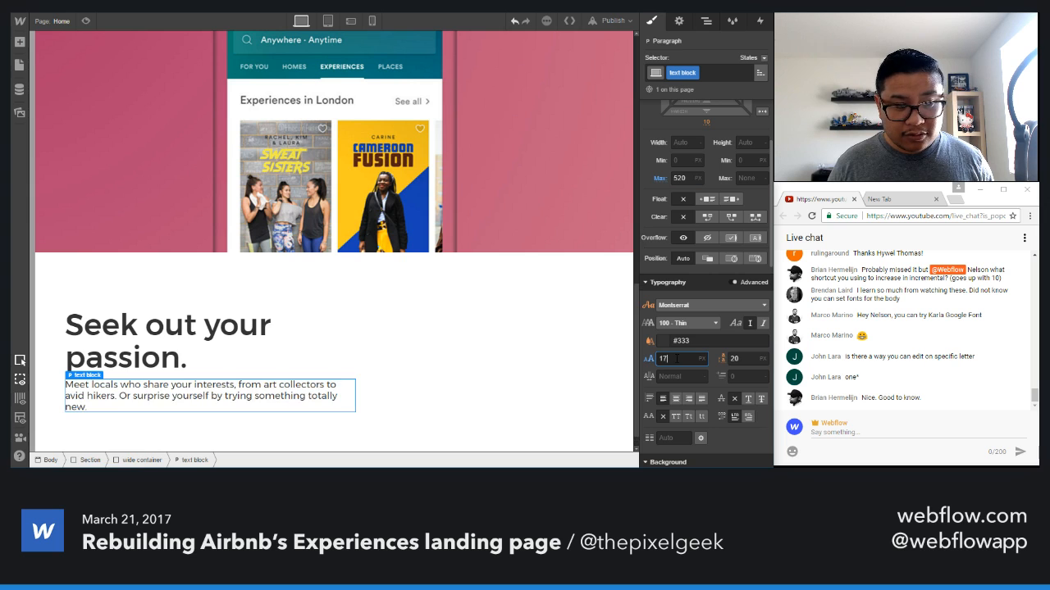
{"action": "key", "text": "Down"}
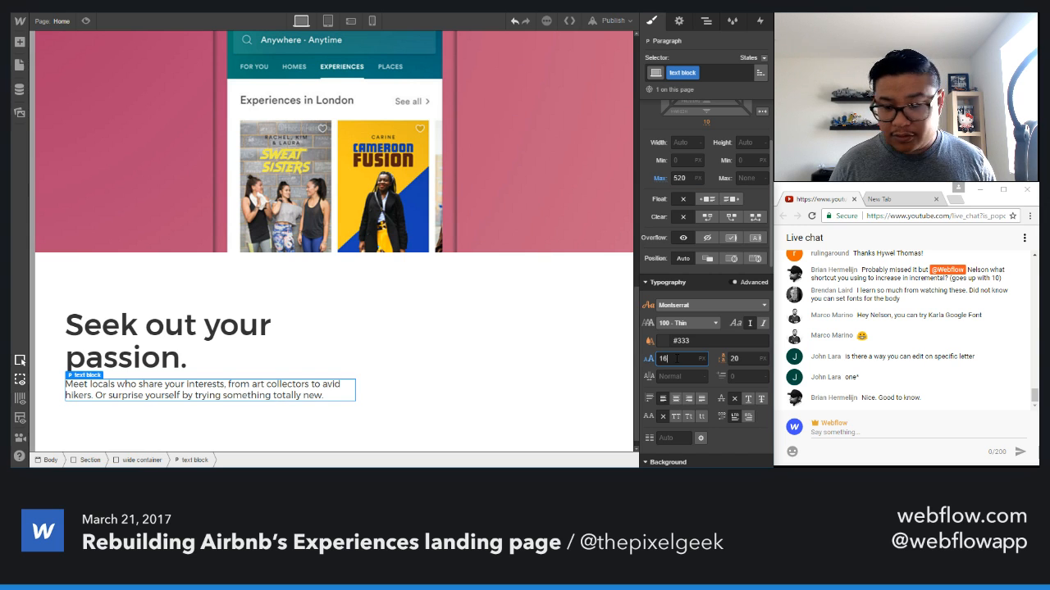
{"action": "key", "text": "Tab"}
{"action": "key", "text": "Up"}
{"action": "key", "text": "Up"}
{"action": "key", "text": "Up"}
{"action": "key", "text": "Up"}
{"action": "key", "text": "Up"}
{"action": "key", "text": "Up"}
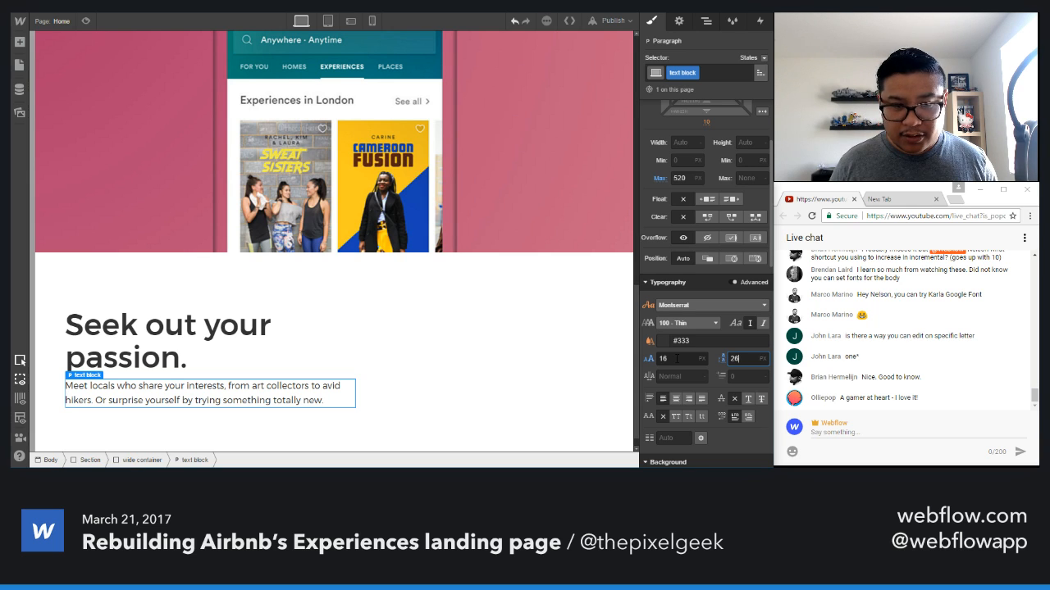
- Narrow the maximum width of the paragraph under the "Seek out your passion." heading to 370 px
{"action": "left_click", "coordinate": [686, 178]}
{"action": "key", "text": "shift+Down"}
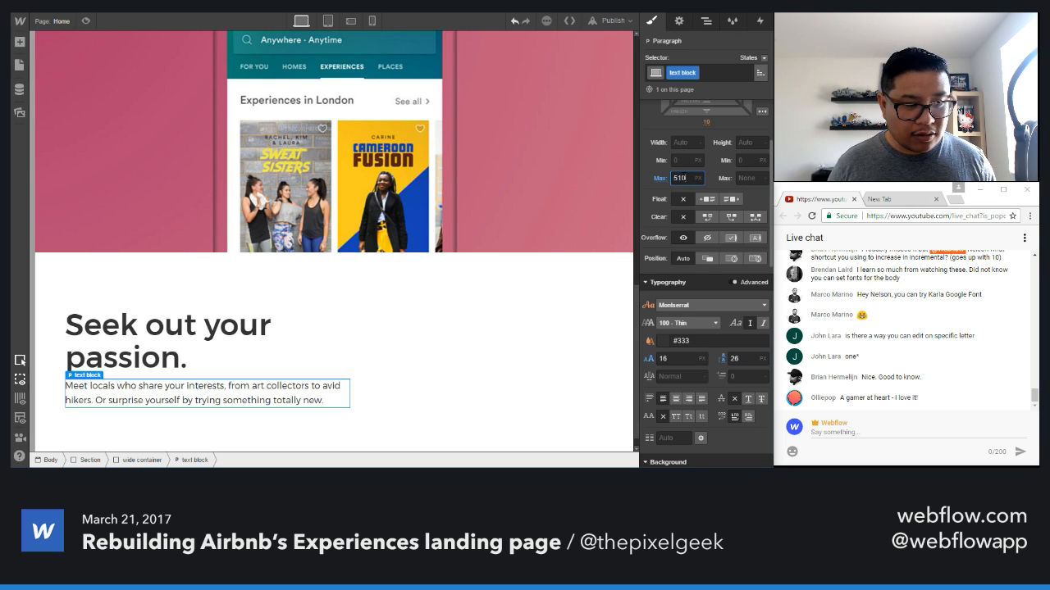
{"action": "key", "text": "shift+Down"}
{"action": "key", "text": "shift+Down"}
{"action": "key", "text": "shift+Down"}
{"action": "key", "text": "shift+Down"}
{"action": "key", "text": "shift+Down"}
{"action": "key", "text": "shift+Down"}
{"action": "key", "text": "shift+Down"}
{"action": "key", "text": "shift+Down"}
{"action": "key", "text": "shift+Down"}
{"action": "key", "text": "shift+Down"}
{"action": "key", "text": "shift+Down"}
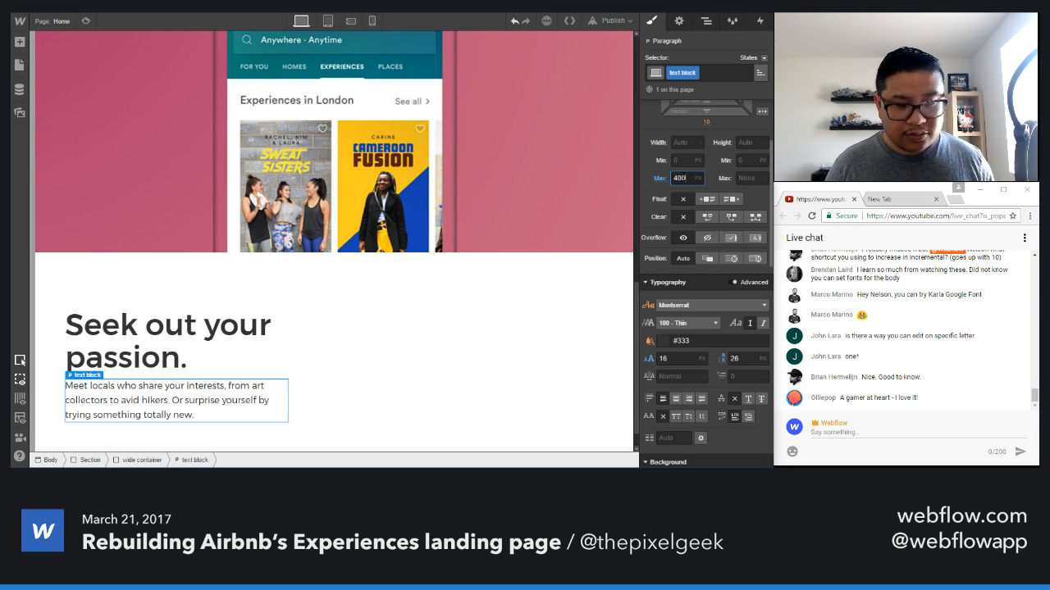
{"action": "key", "text": "shift+Down"}
{"action": "key", "text": "shift+Down"}
{"action": "key", "text": "shift+Down"}
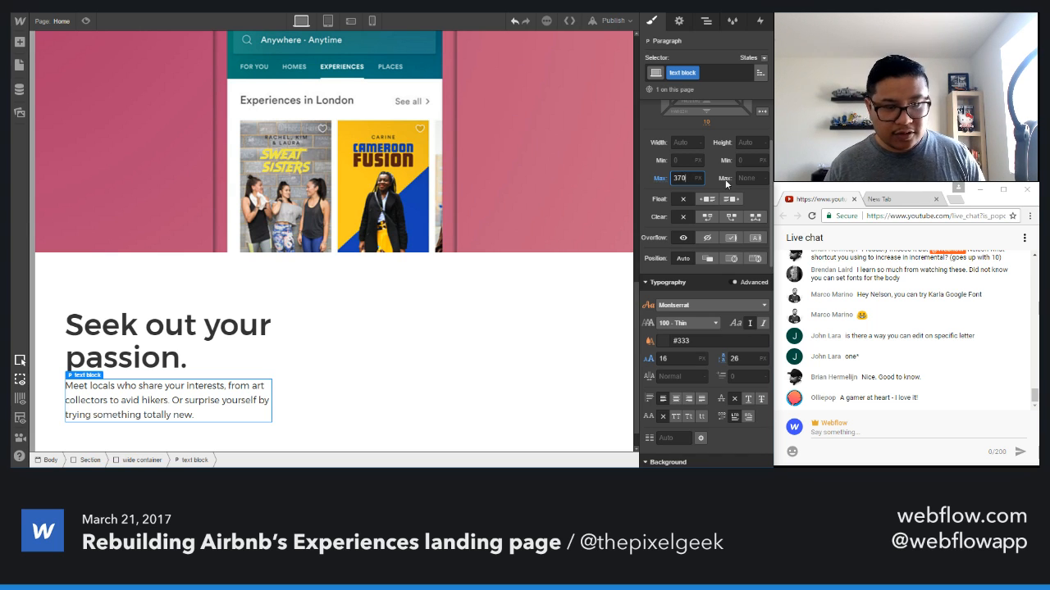
- Change the font weight of the paragraph under the heading to 300 - Light
{"action": "left_click", "coordinate": [690, 323]}
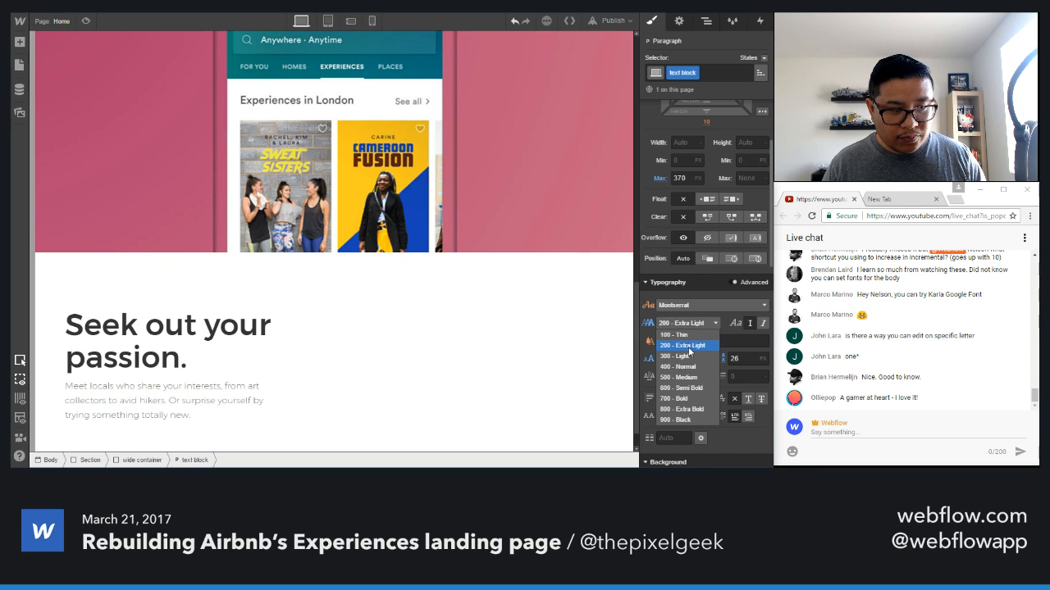
{"action": "left_click", "coordinate": [689, 360]}
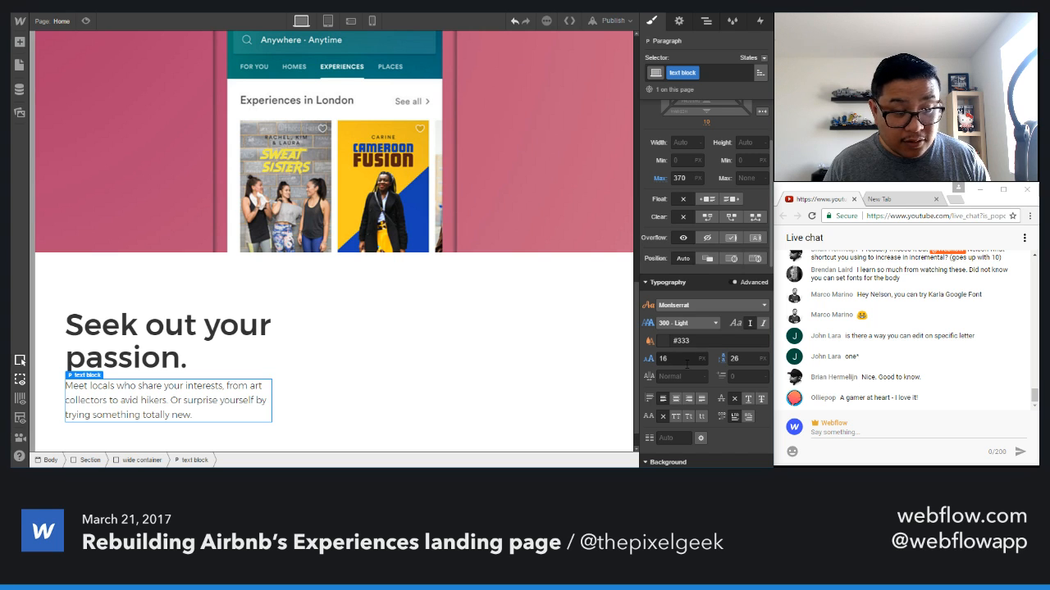
{"action": "left_click", "coordinate": [251, 338]}
{"action": "left_click", "coordinate": [375, 388]}
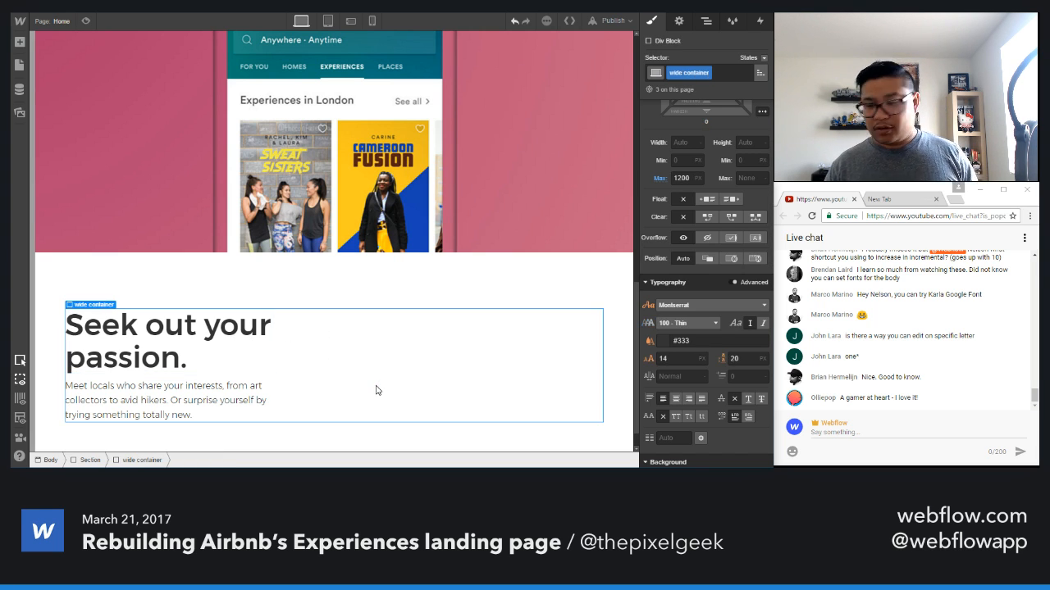
- Add a new section at the end of the page body, after the "Seek out your passion." section
{"action": "scroll", "coordinate": [361, 392], "scroll_direction": "down", "scroll_amount": 1}
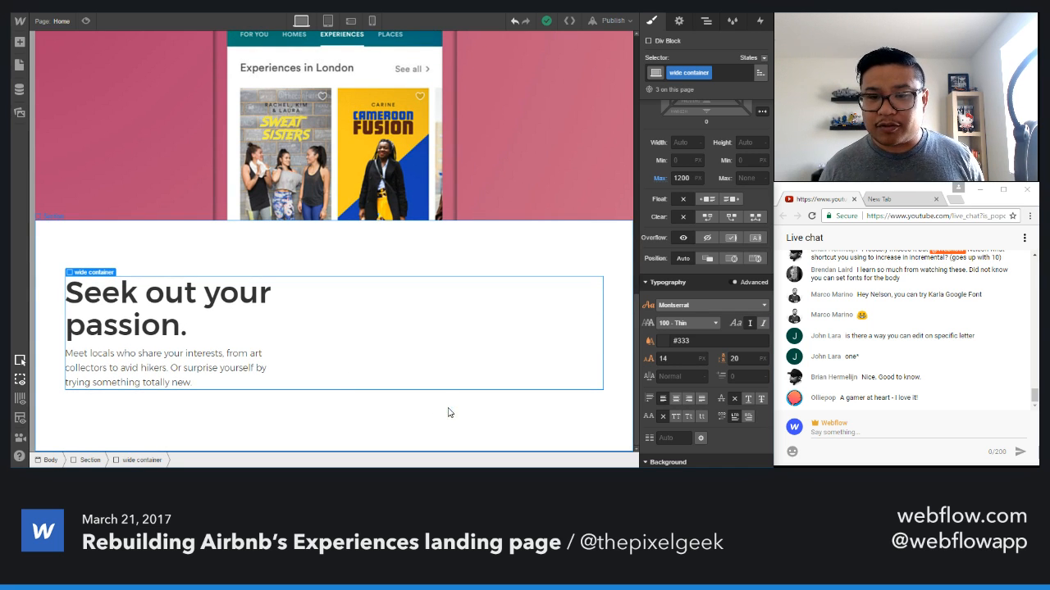
{"action": "left_click", "coordinate": [705, 20]}
{"action": "left_click", "coordinate": [753, 41]}
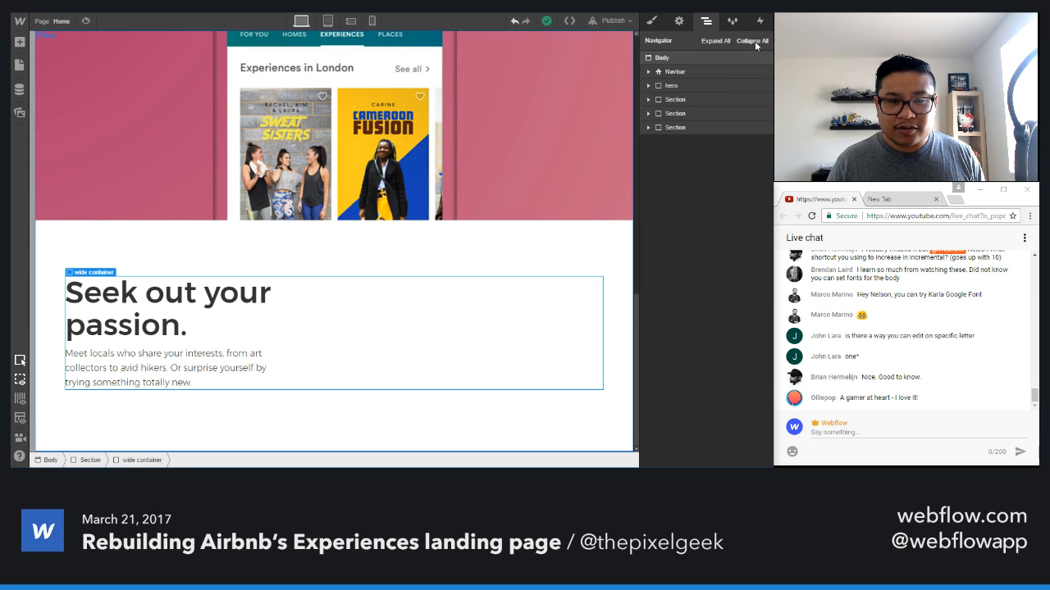
{"action": "key", "text": "a"}
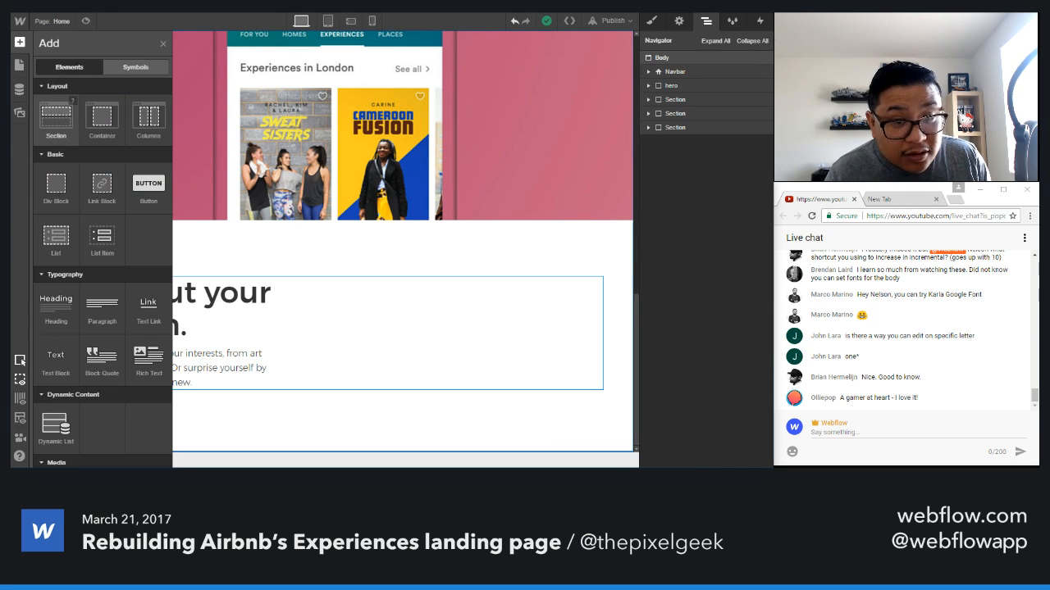
{"action": "left_click_drag", "start_coordinate": [55, 115], "coordinate": [723, 188]}
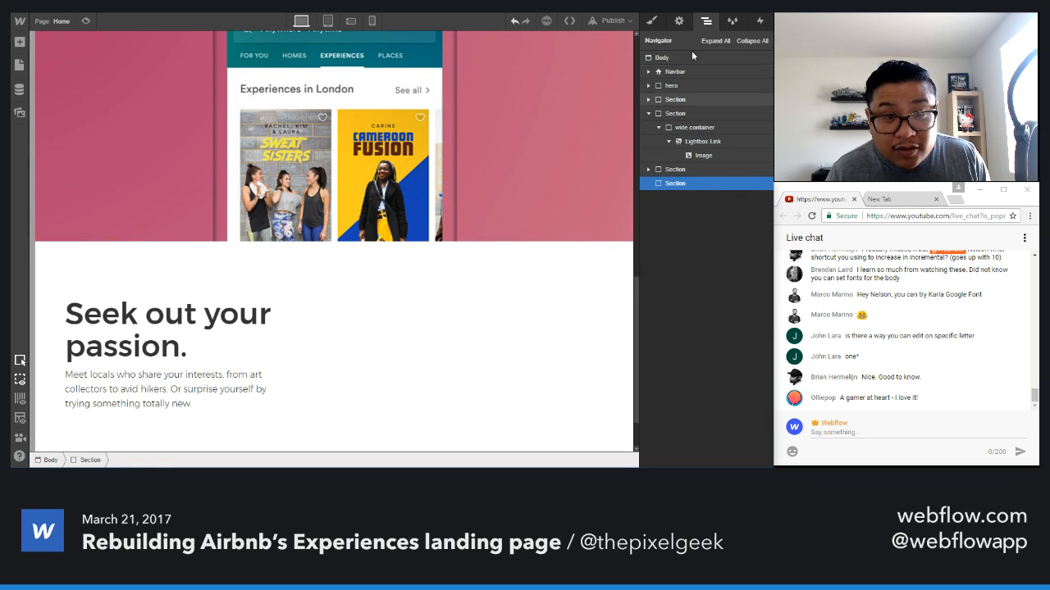
{"action": "left_click", "coordinate": [648, 23]}
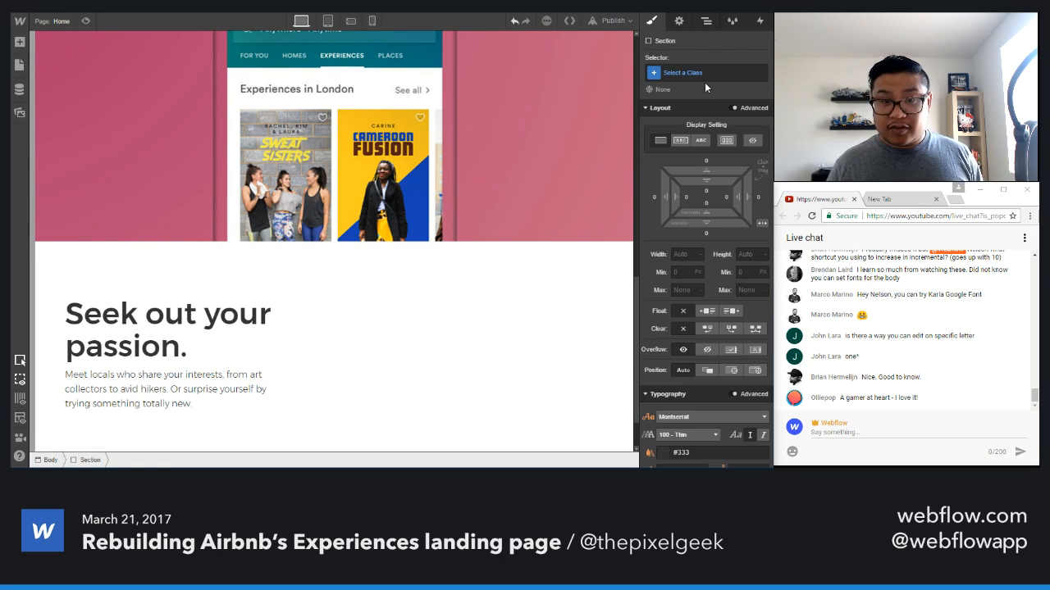
{"action": "scroll", "coordinate": [529, 281], "scroll_direction": "down", "scroll_amount": 2}
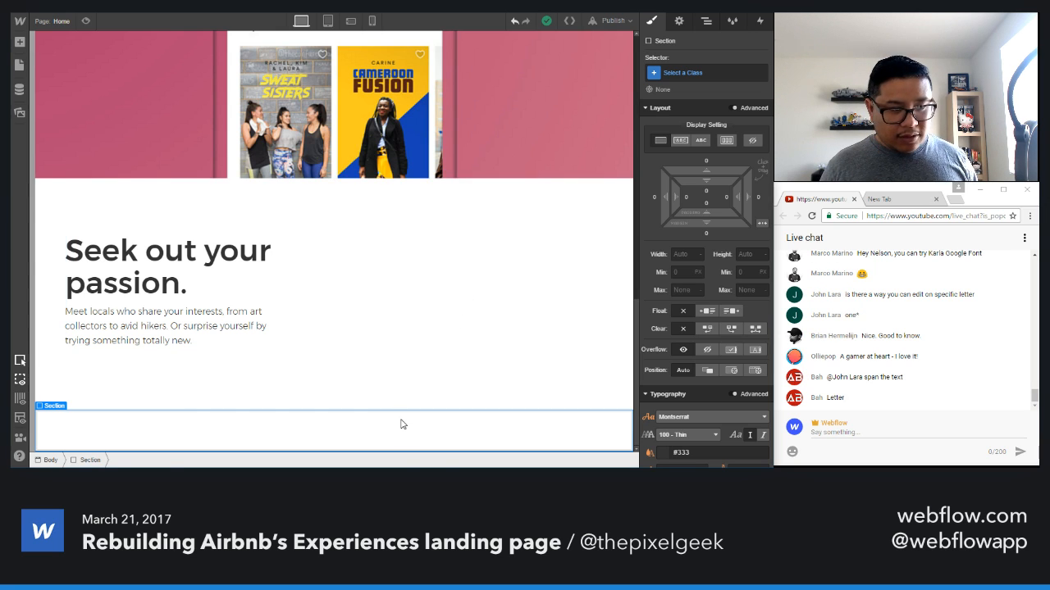
{"action": "key", "text": "a"}
{"action": "left_click", "coordinate": [56, 188]}
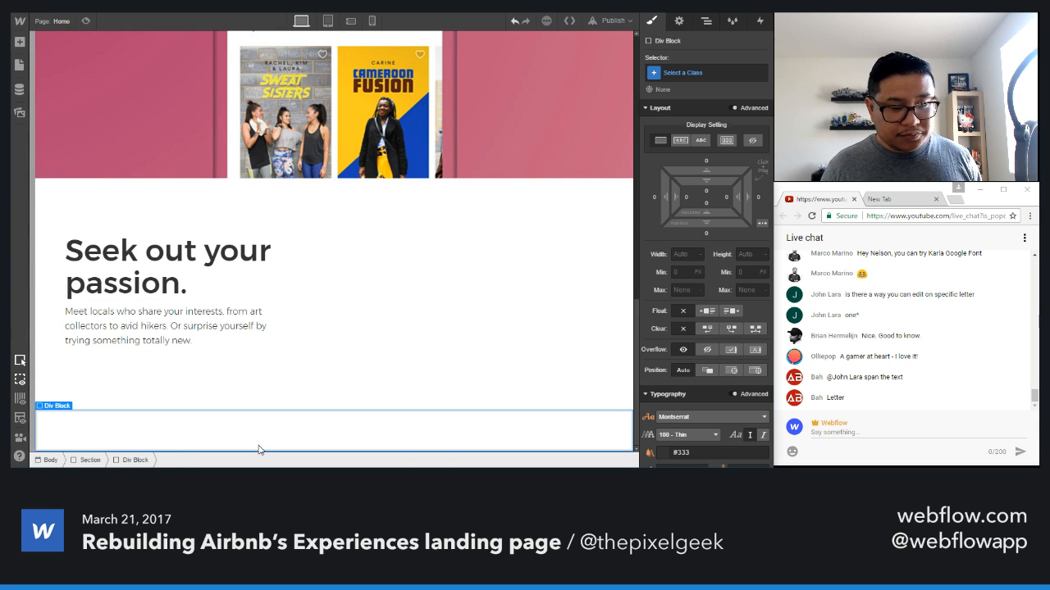
{"action": "key", "text": "Delete"}
- Insert a Tabs component into the new empty section at the end of the page
{"action": "left_click", "coordinate": [317, 433]}
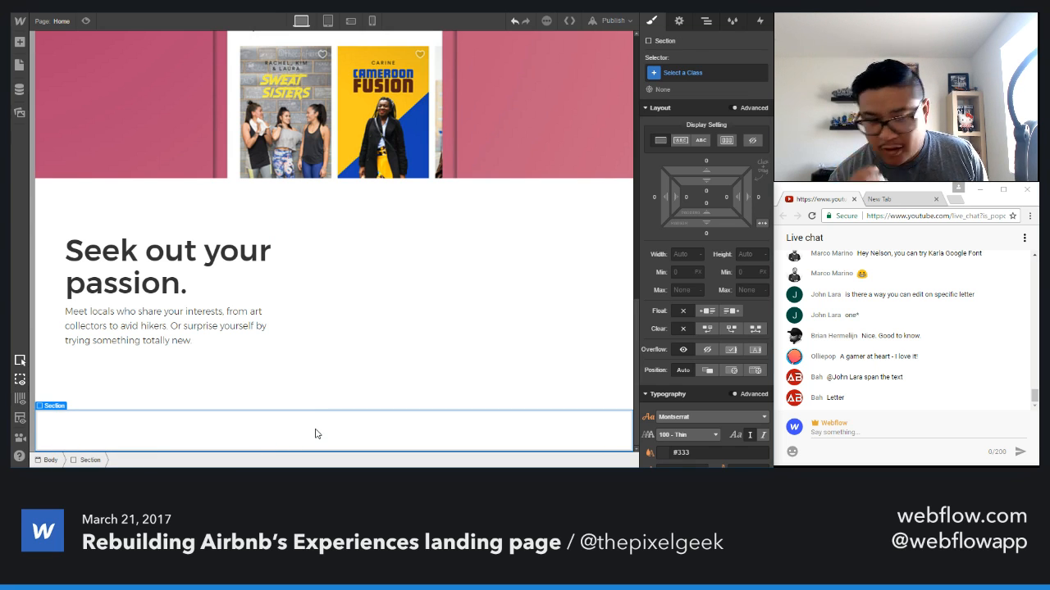
{"action": "key", "text": "a"}
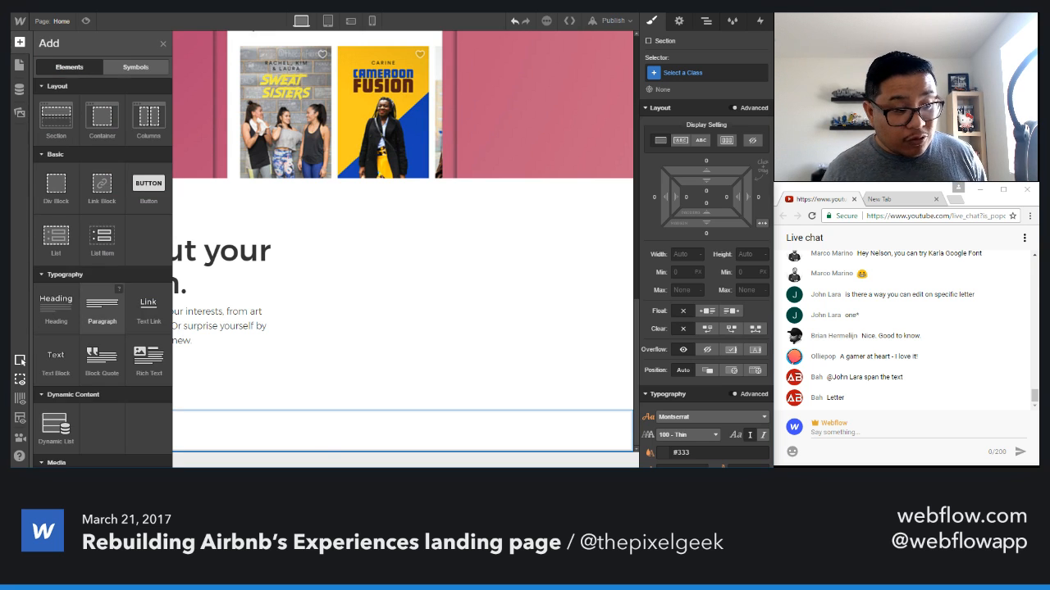
{"action": "scroll", "coordinate": [103, 328], "scroll_direction": "down", "scroll_amount": 5}
{"action": "left_click_drag", "start_coordinate": [55, 282], "coordinate": [343, 454]}
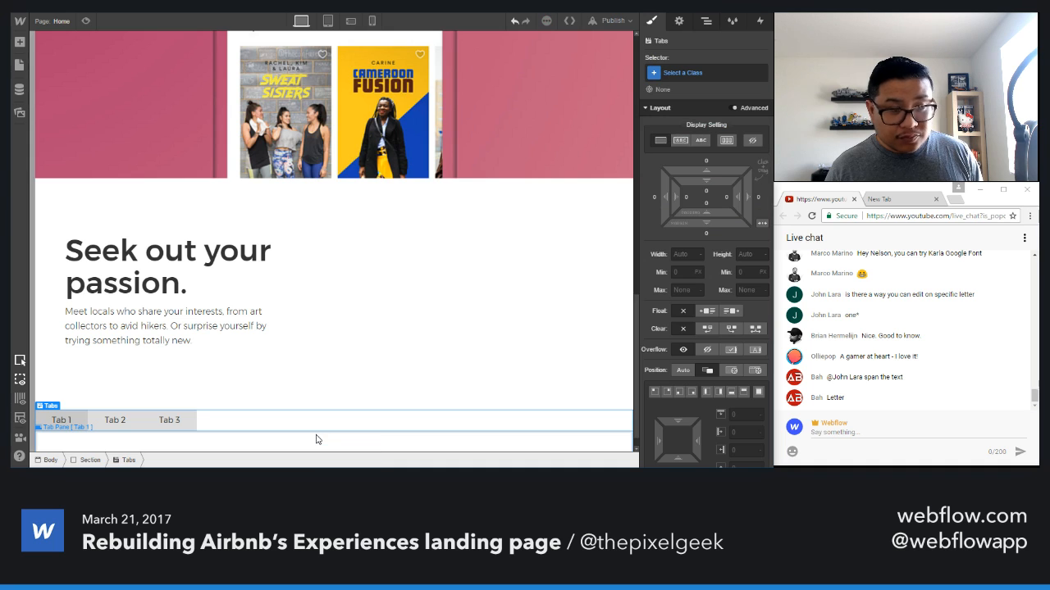
- Apply the existing "wide container" class to the Tabs component and check its alignment in preview mode
{"action": "left_click", "coordinate": [704, 22]}
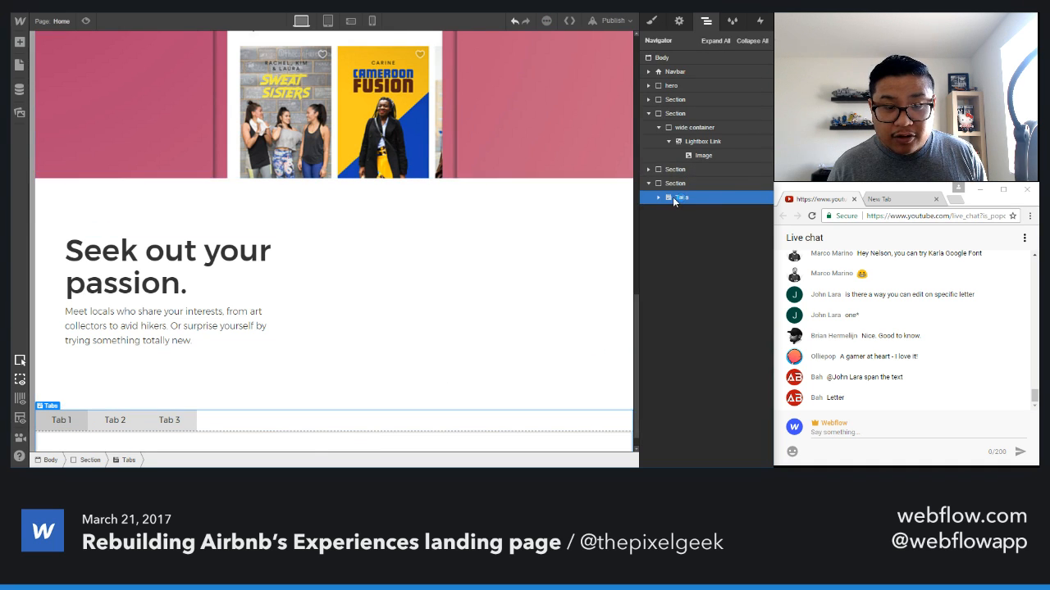
{"action": "left_click", "coordinate": [652, 22]}
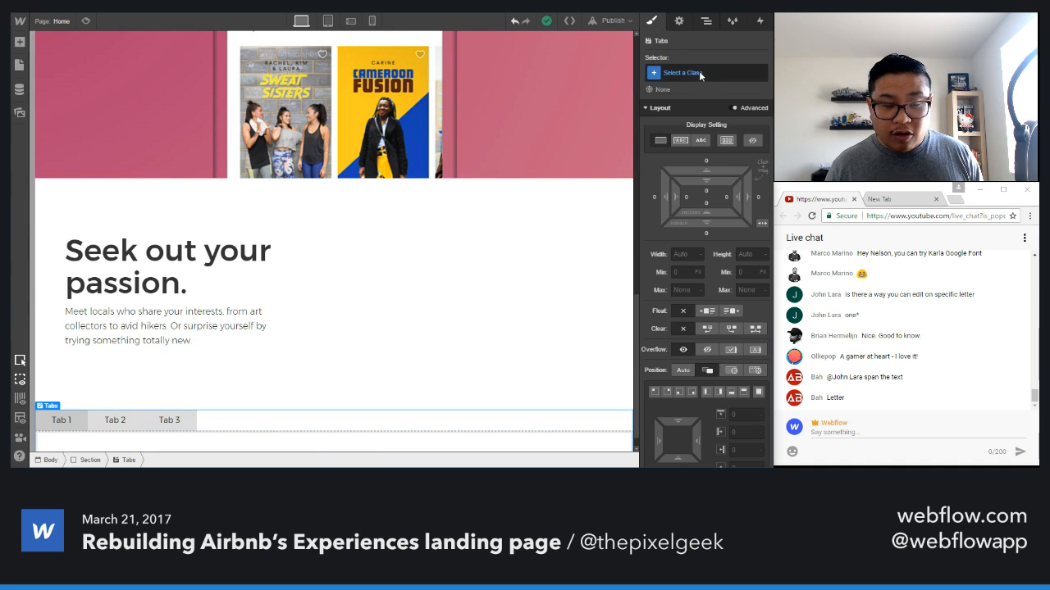
{"action": "left_click", "coordinate": [702, 74]}
{"action": "type", "text": "wide"}
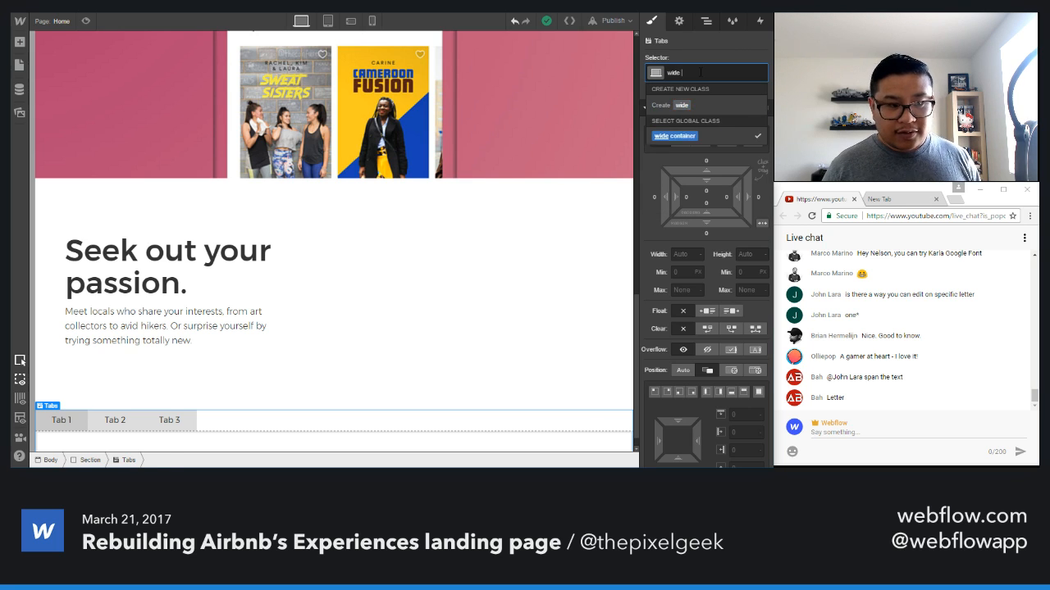
{"action": "key", "text": "Return"}
{"action": "scroll", "coordinate": [534, 332], "scroll_direction": "down", "scroll_amount": 1}
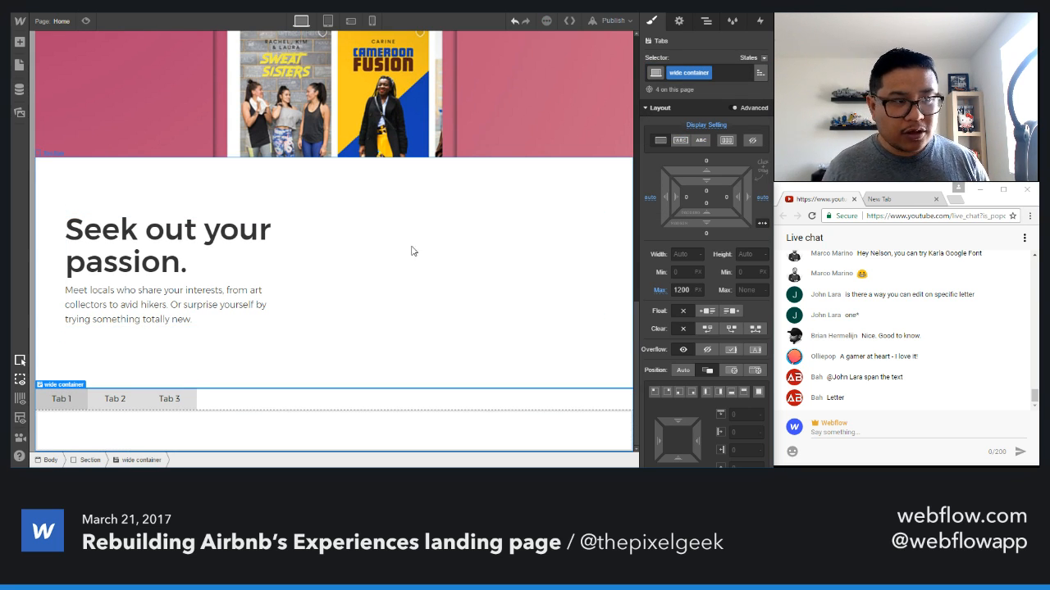
{"action": "left_click", "coordinate": [86, 21]}
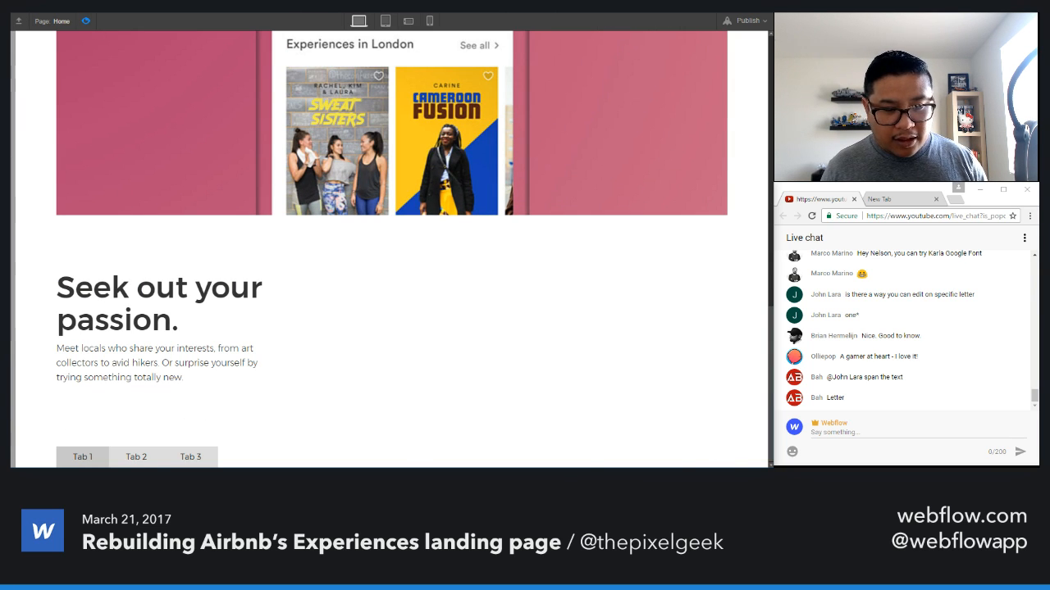
{"action": "left_click", "coordinate": [86, 21]}
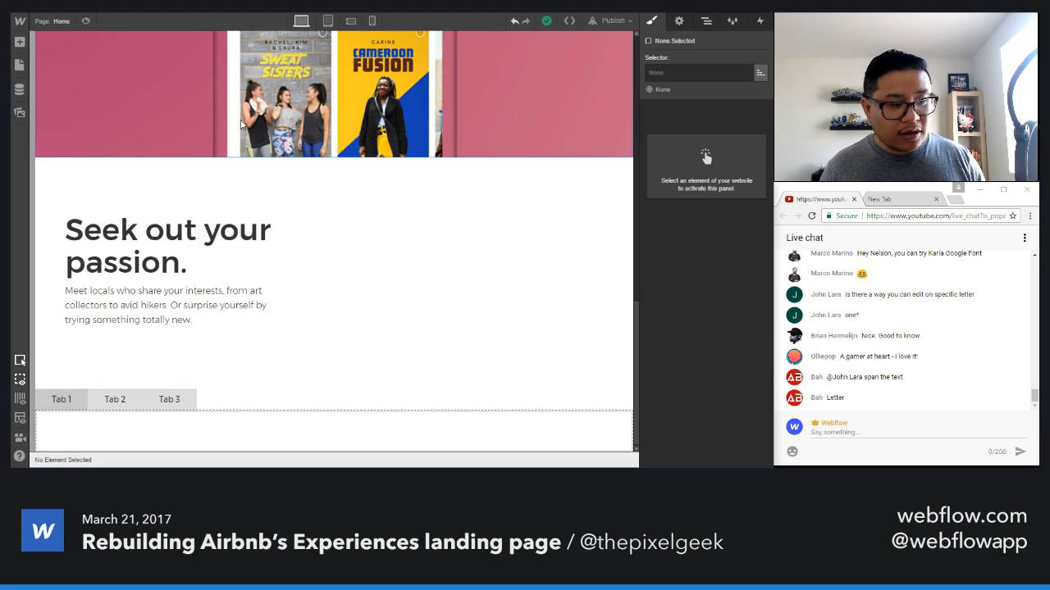
- Rename the first three tab labels to Sports, Nature and Social Impact
{"action": "double_click", "coordinate": [64, 400]}
{"action": "type", "text": "Sports"}
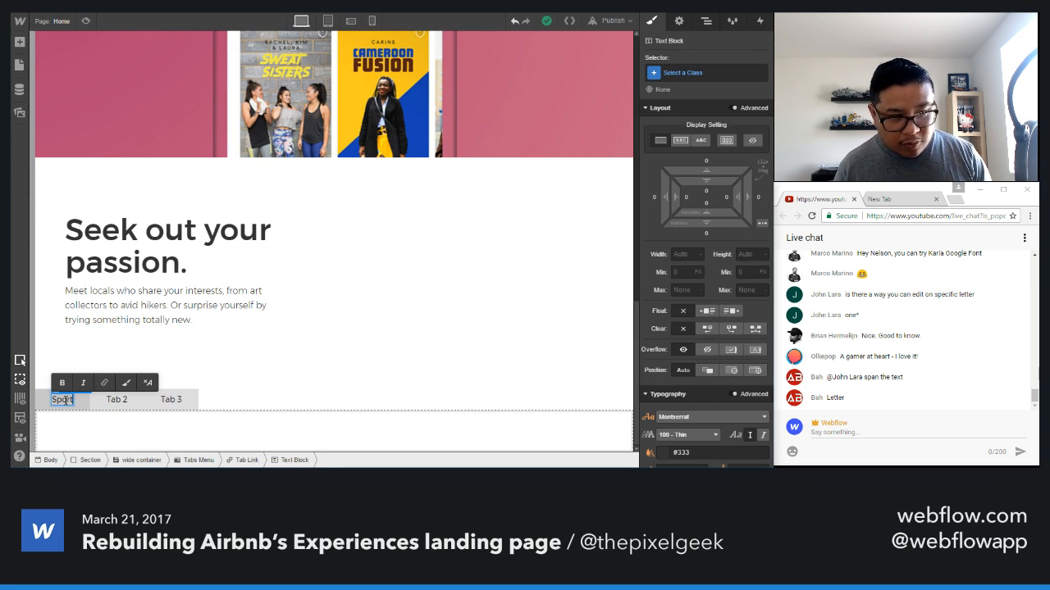
{"action": "double_click", "coordinate": [121, 400]}
{"action": "type", "text": "Nature"}
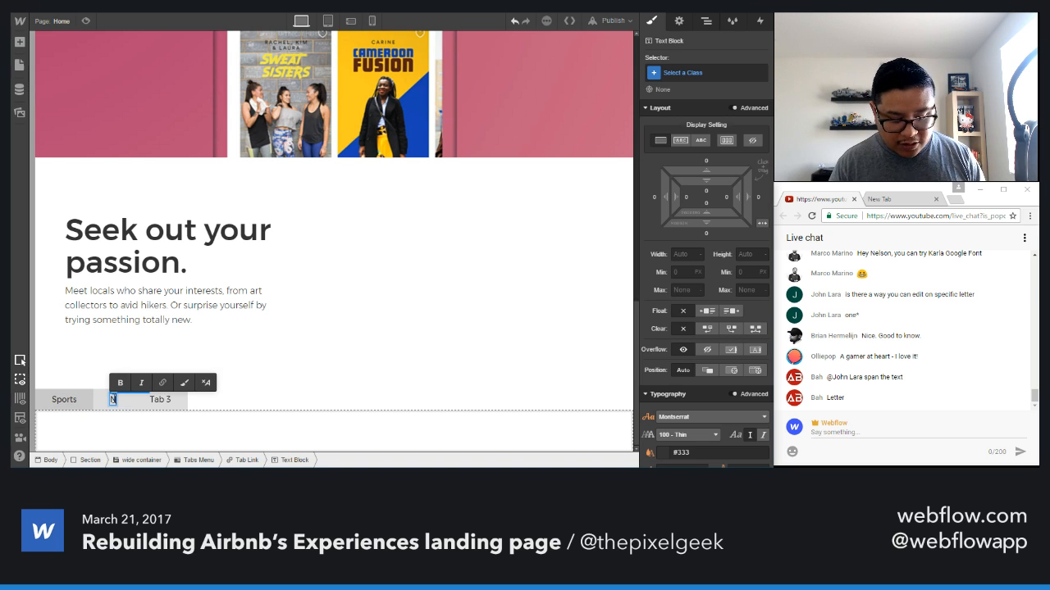
{"action": "double_click", "coordinate": [181, 400]}
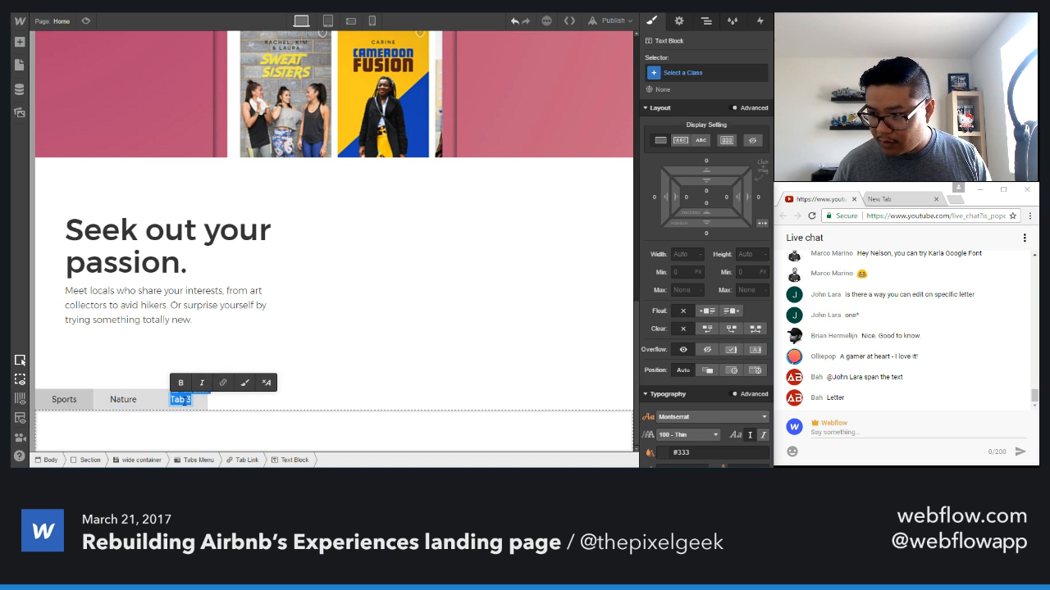
{"action": "type", "text": "Social Impact"}
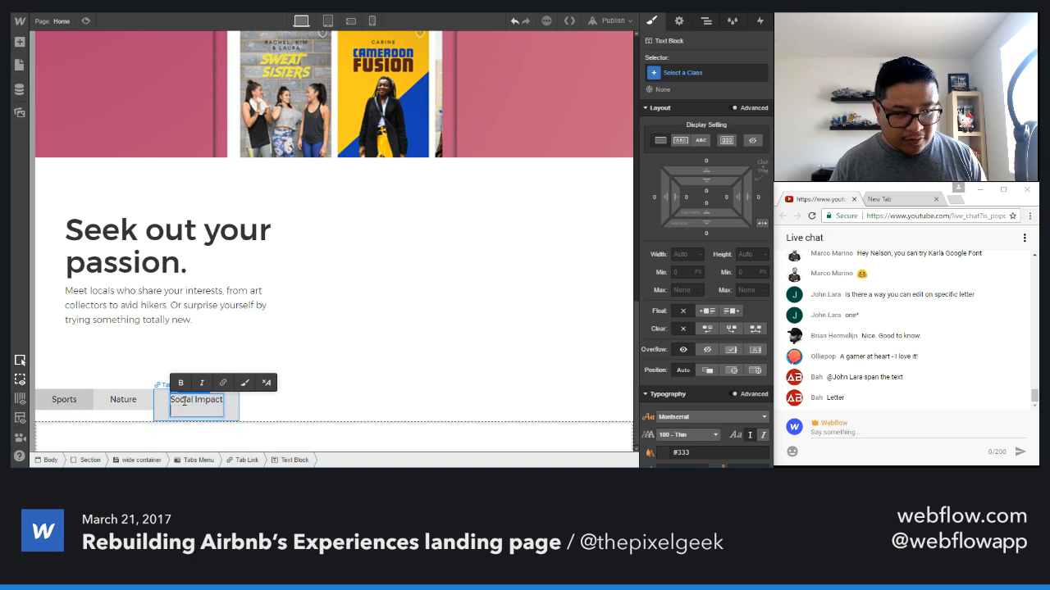
{"action": "key", "text": "Escape"}
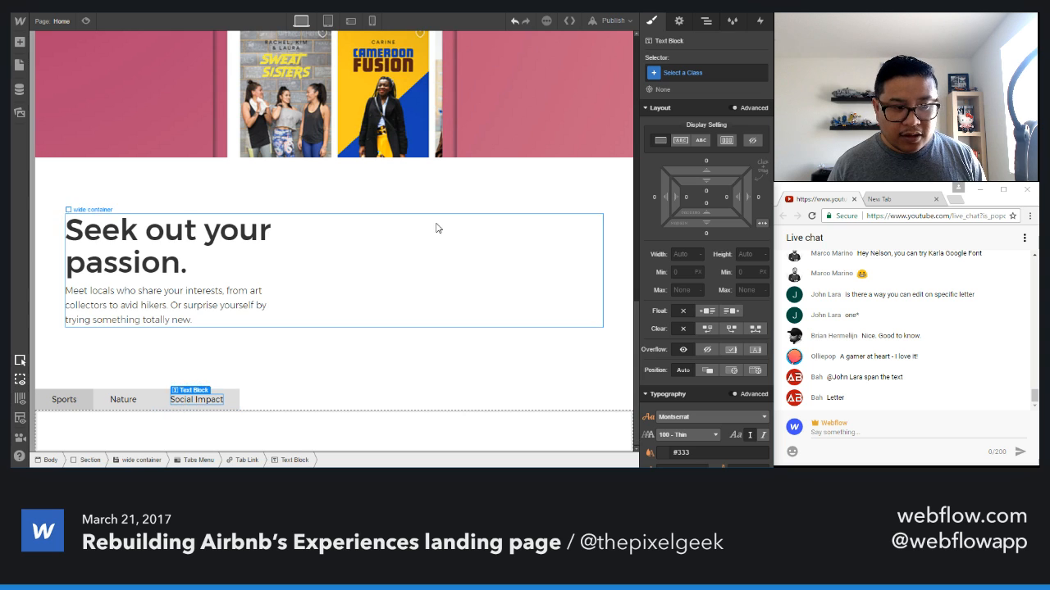
- Add three more tabs to the Tabs component for a total of six
{"action": "left_click", "coordinate": [678, 20]}
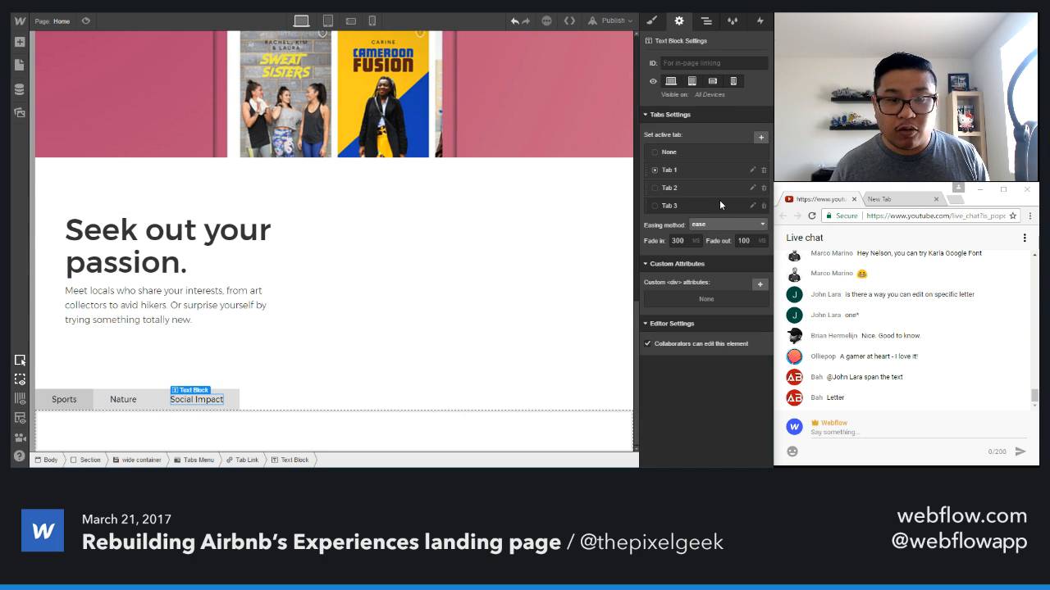
{"action": "left_click", "coordinate": [761, 137]}
{"action": "left_click", "coordinate": [761, 136]}
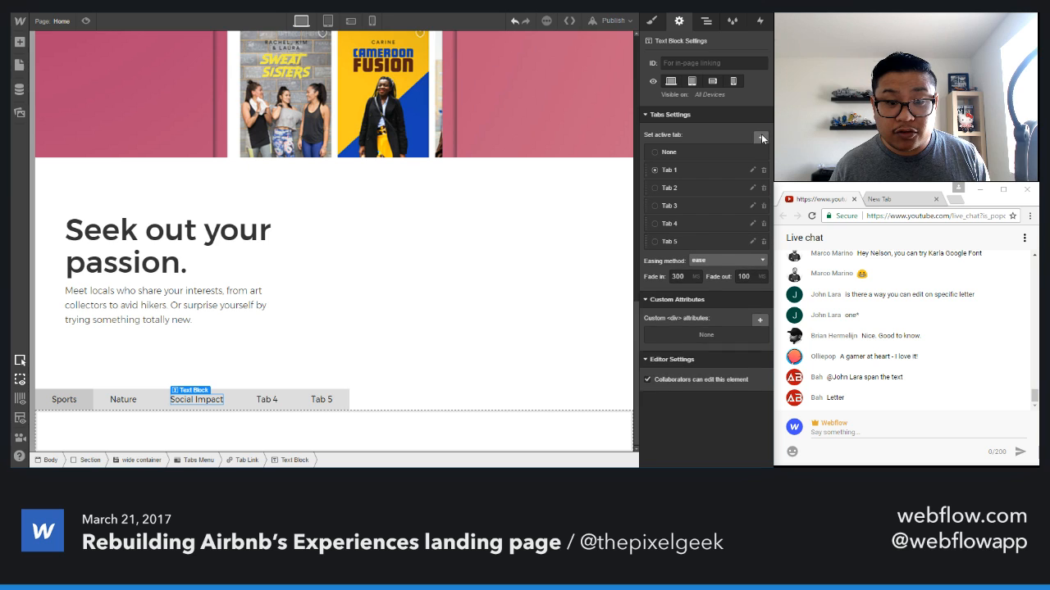
{"action": "left_click", "coordinate": [761, 136]}
- Rename the fourth tab label to Entertainment
{"action": "double_click", "coordinate": [266, 399]}
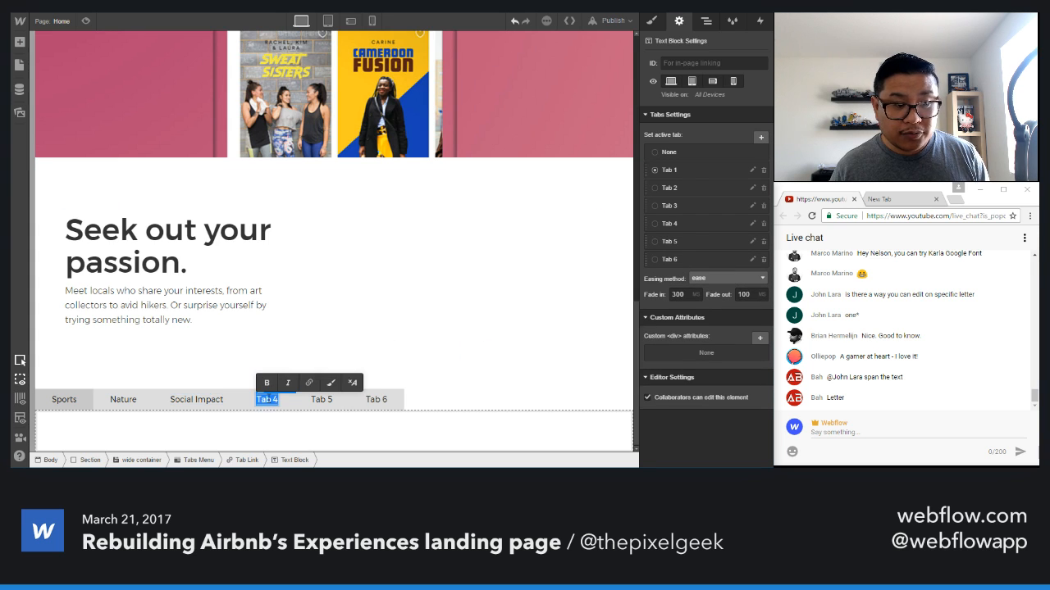
{"action": "type", "text": "Entertainment"}
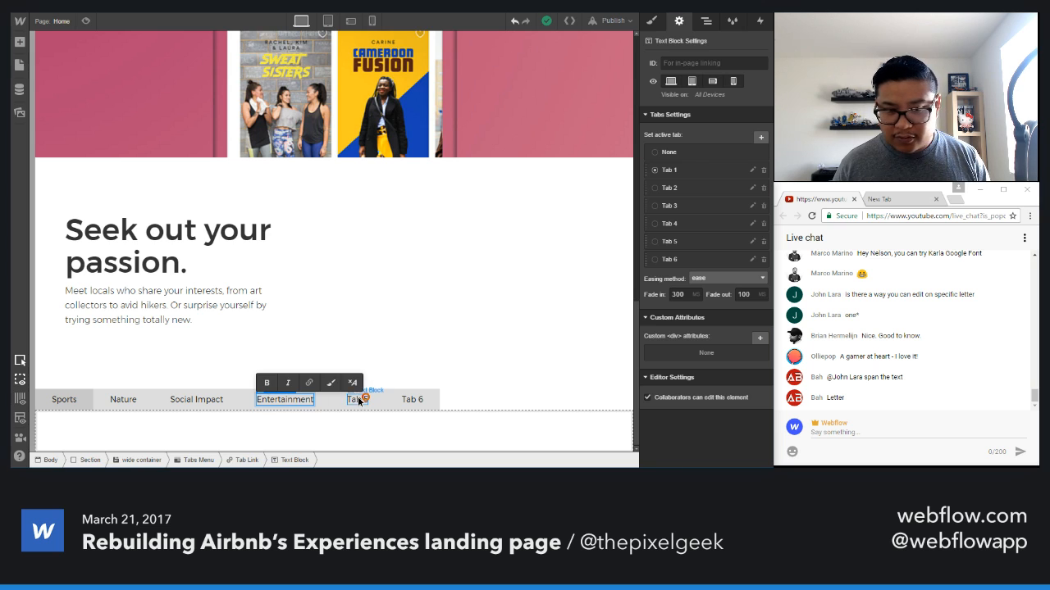
{"action": "left_click", "coordinate": [357, 400]}
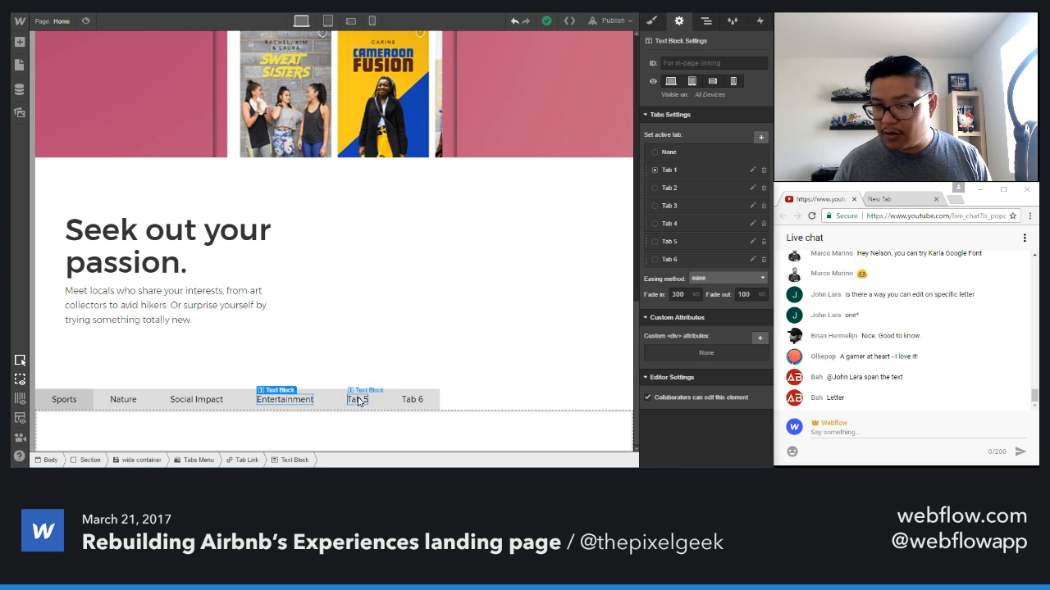
- Rename the fifth tab label to Food and the sixth to Arts
{"action": "double_click", "coordinate": [357, 399]}
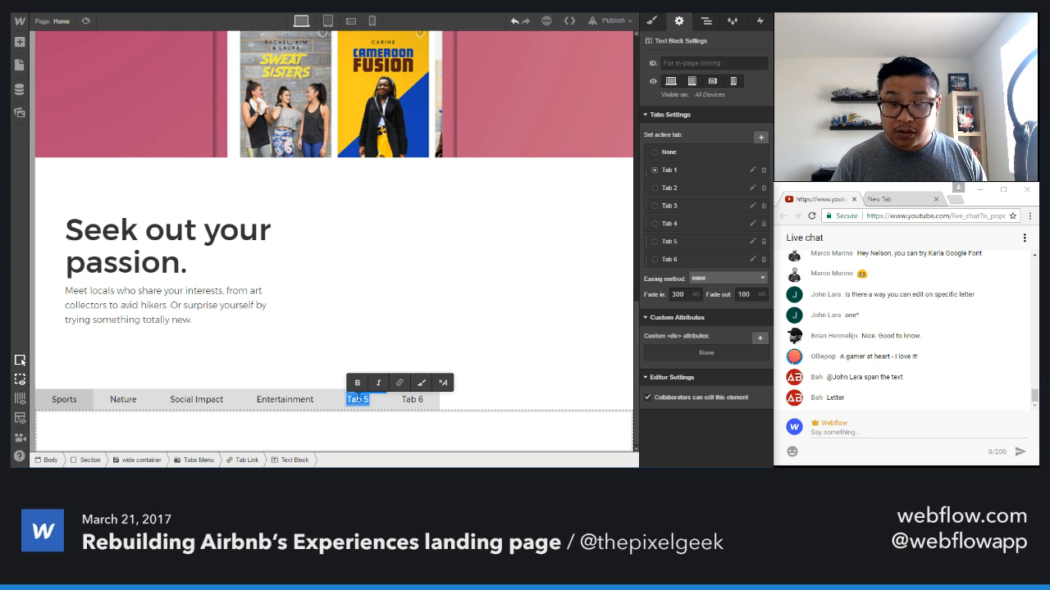
{"action": "type", "text": "Food"}
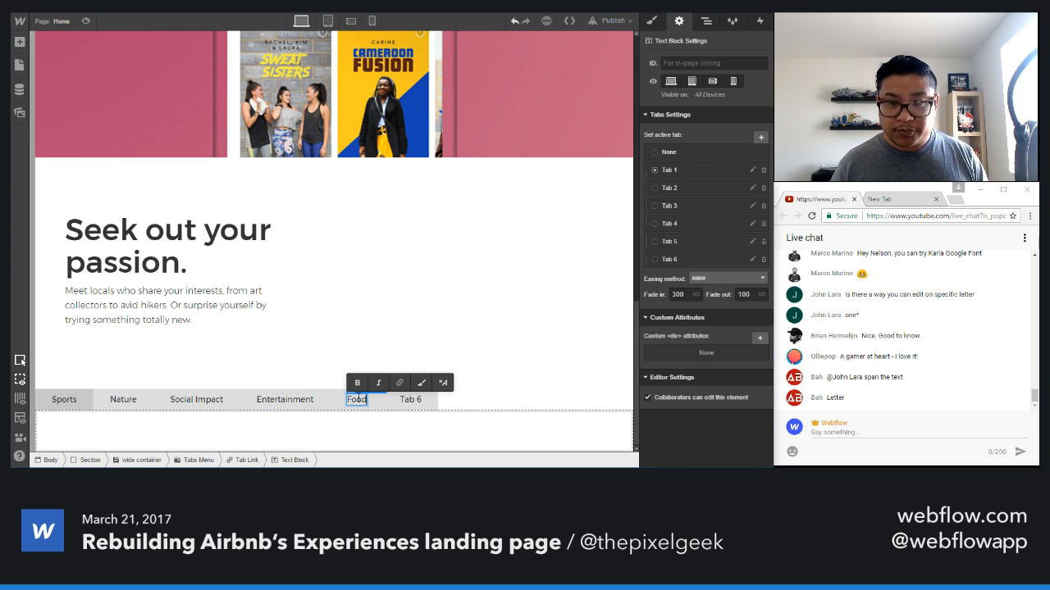
{"action": "key", "text": "Escape"}
{"action": "double_click", "coordinate": [411, 399]}
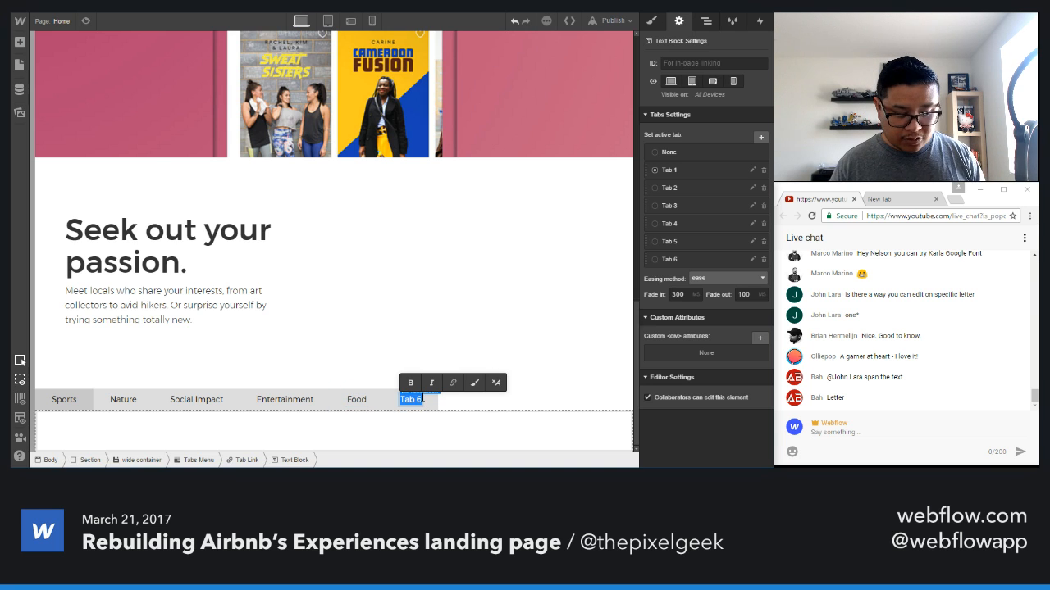
{"action": "type", "text": "Arts"}
{"action": "key", "text": "Escape"}
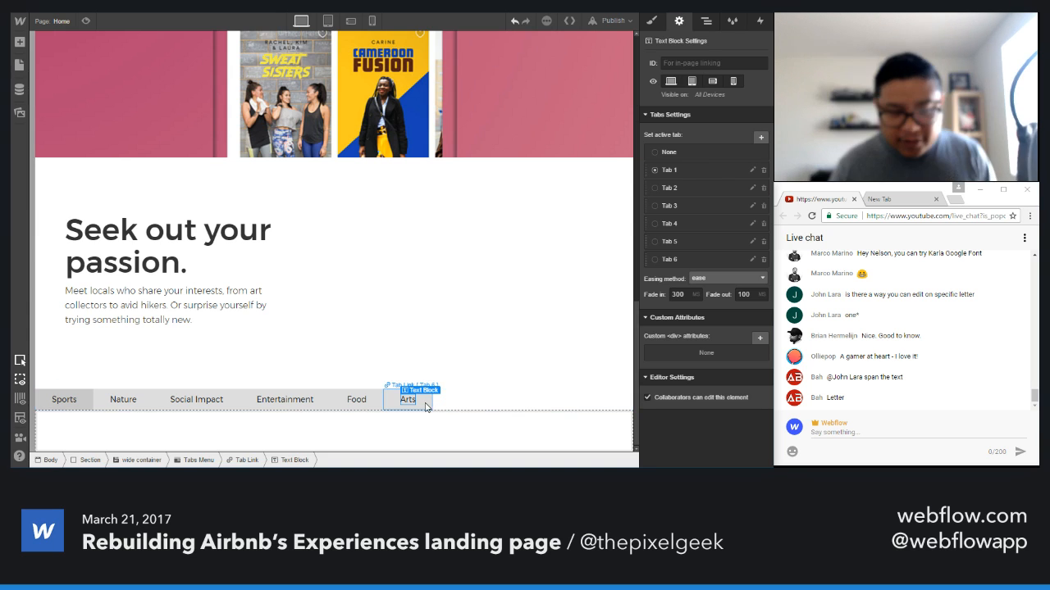
- Create a "tab button" class on the Sports tab link and open the class's base style without the Current state
{"action": "left_click", "coordinate": [387, 393]}
{"action": "left_click", "coordinate": [652, 25]}
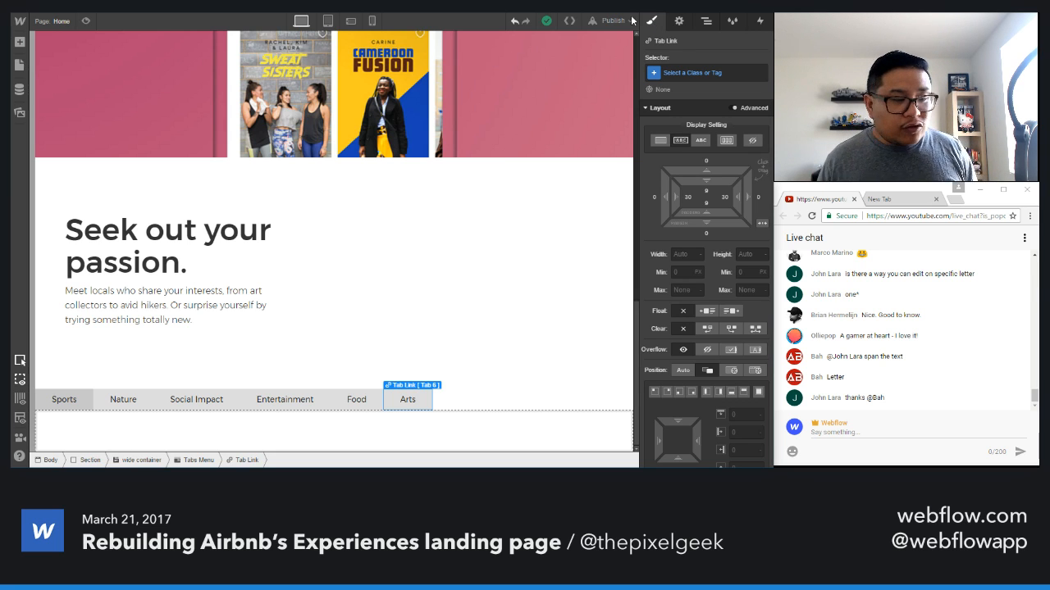
{"action": "left_click", "coordinate": [82, 405]}
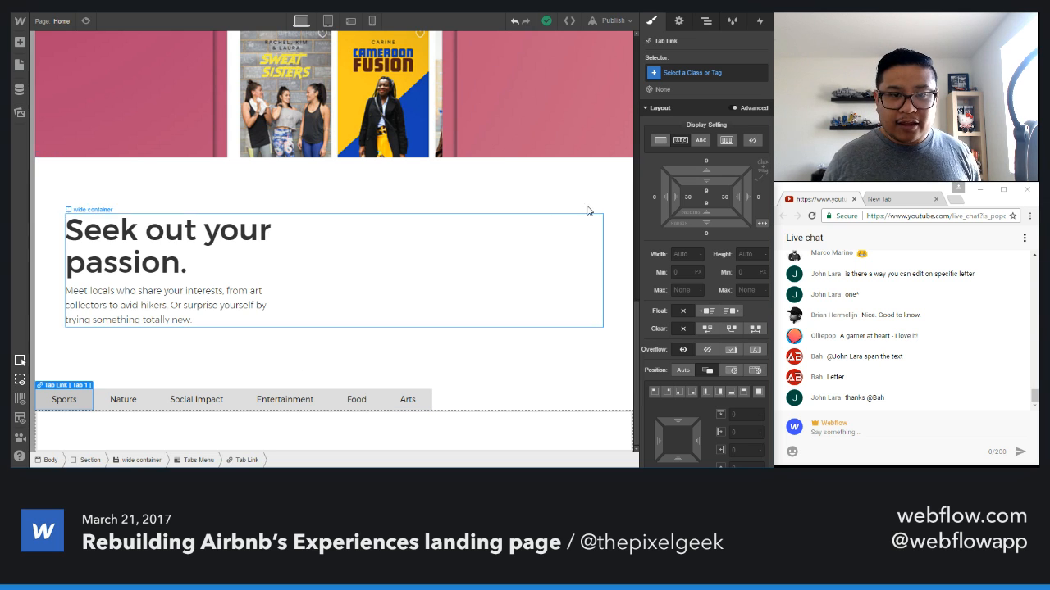
{"action": "left_click", "coordinate": [691, 73]}
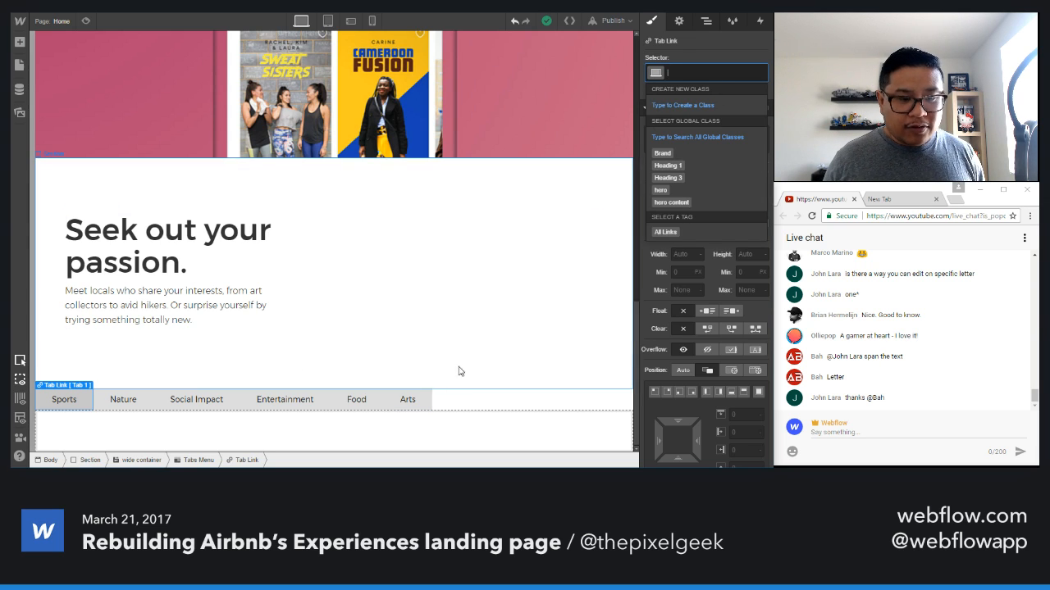
{"action": "type", "text": "tab"}
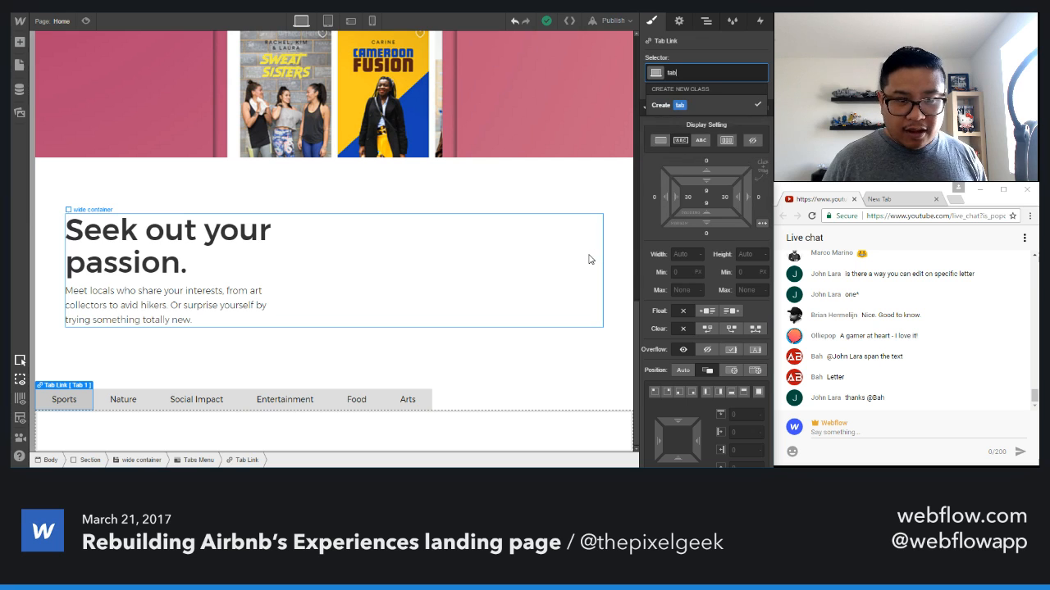
{"action": "type", "text": " button"}
{"action": "key", "text": "Return"}
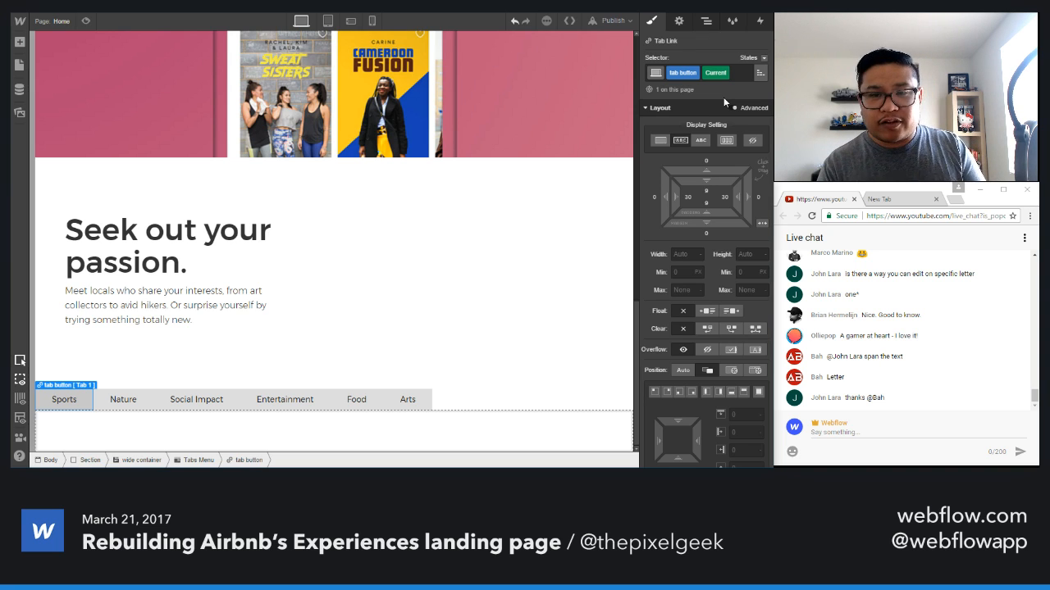
{"action": "left_click", "coordinate": [760, 72]}
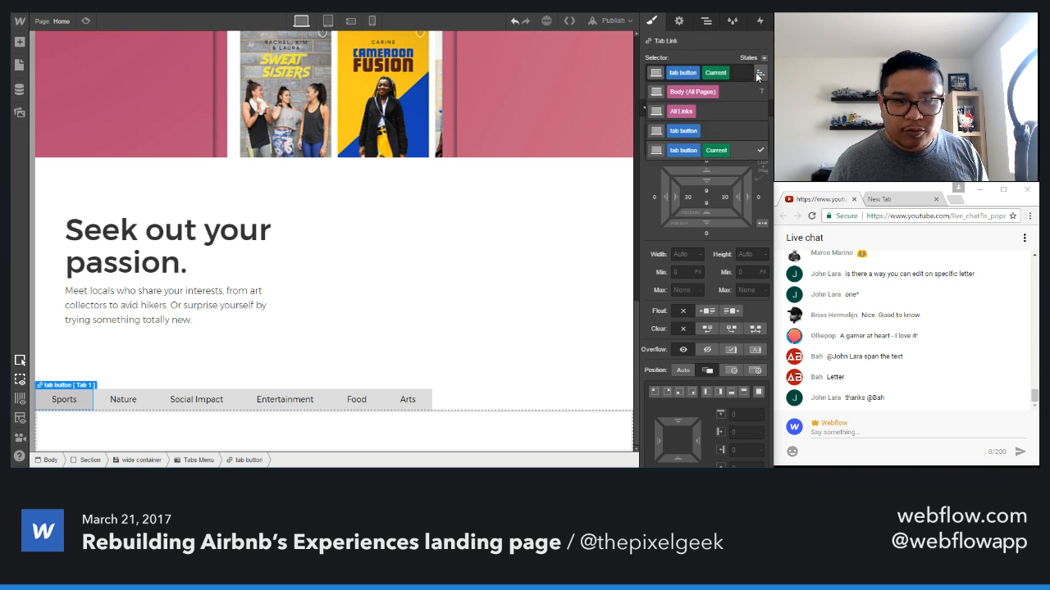
{"action": "left_click", "coordinate": [710, 131]}
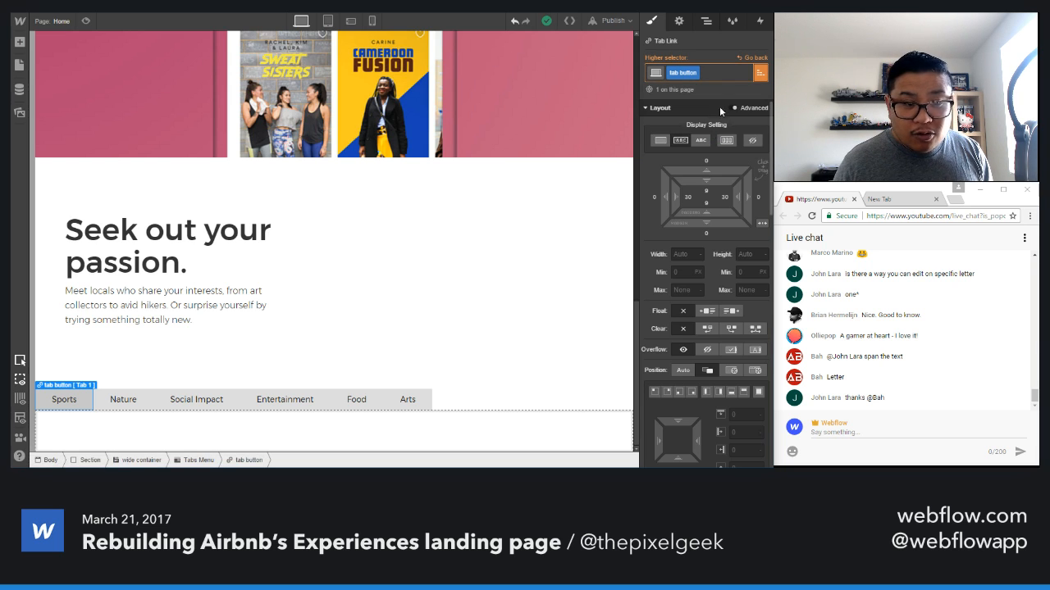
- Apply the existing "tab button" class to the Nature tab link
{"action": "left_click", "coordinate": [144, 401]}
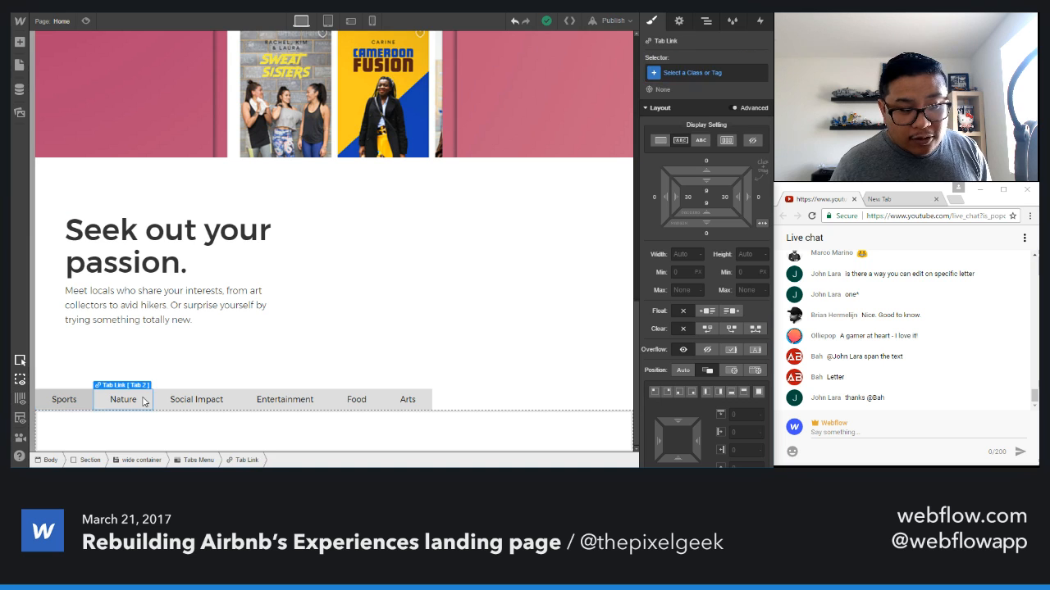
{"action": "left_click", "coordinate": [709, 73]}
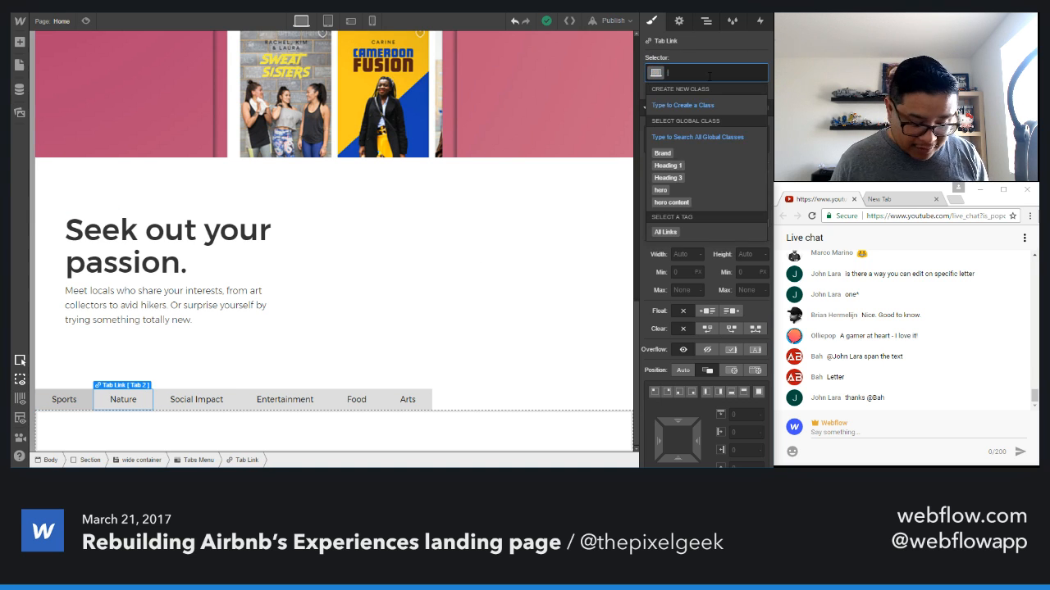
{"action": "type", "text": "tab"}
{"action": "key", "text": "Return"}
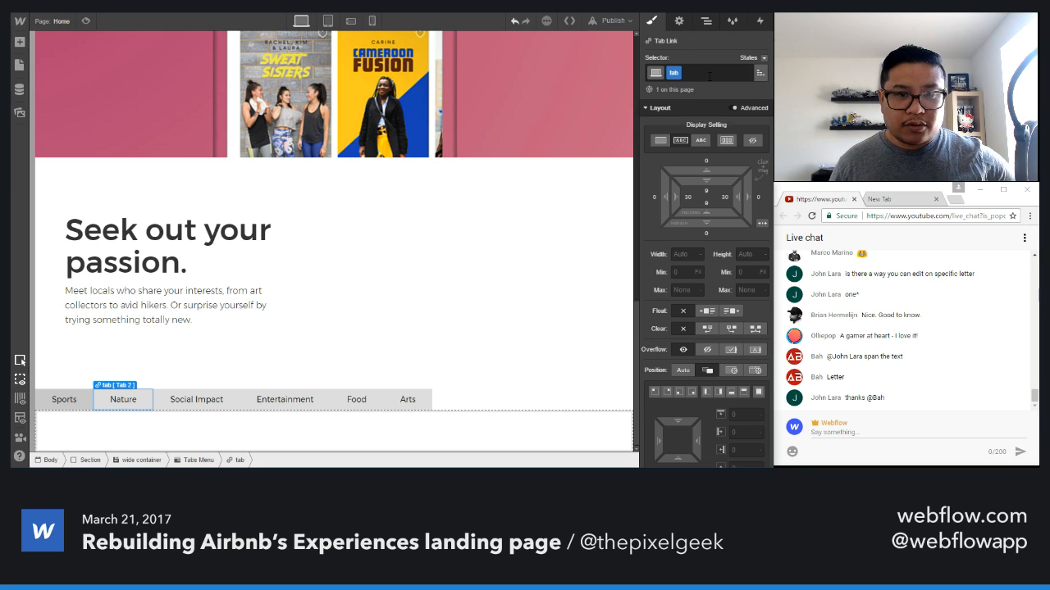
{"action": "left_click", "coordinate": [709, 76]}
{"action": "key", "text": "BackSpace"}
{"action": "type", "text": "tab"}
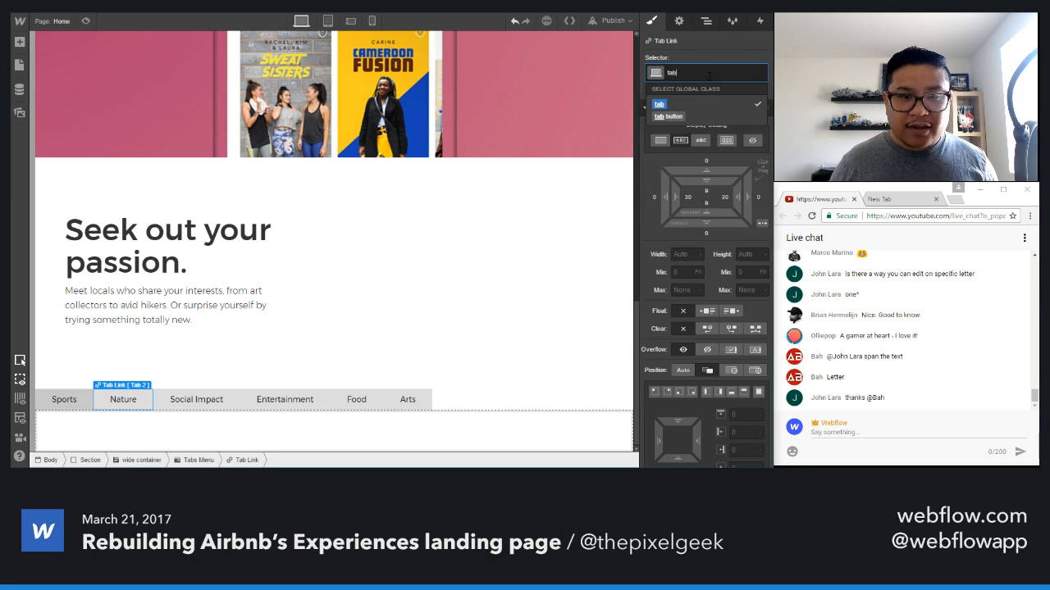
{"action": "key", "text": "Down"}
{"action": "key", "text": "Return"}
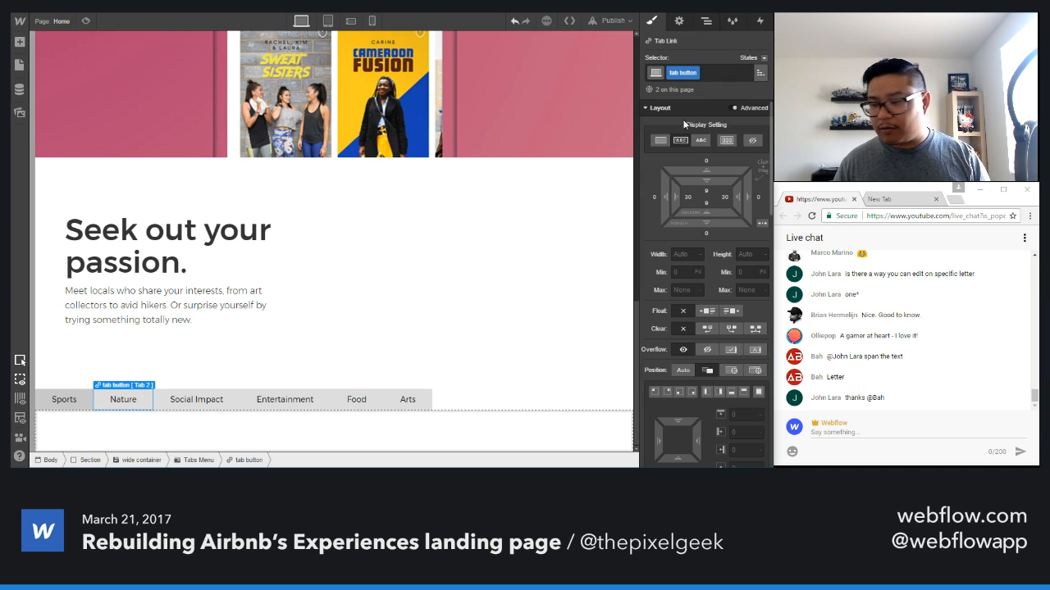
- Give the "tab button" class a transparent background and a 600 - Semi Bold font weight
{"action": "scroll", "coordinate": [695, 336], "scroll_direction": "down", "scroll_amount": 6}
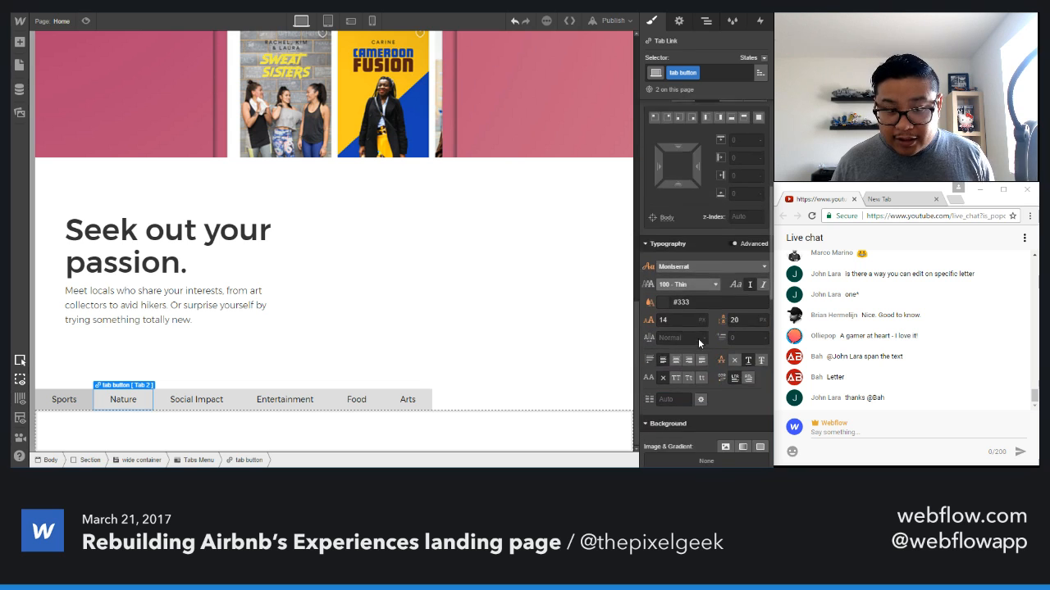
{"action": "left_click", "coordinate": [662, 370]}
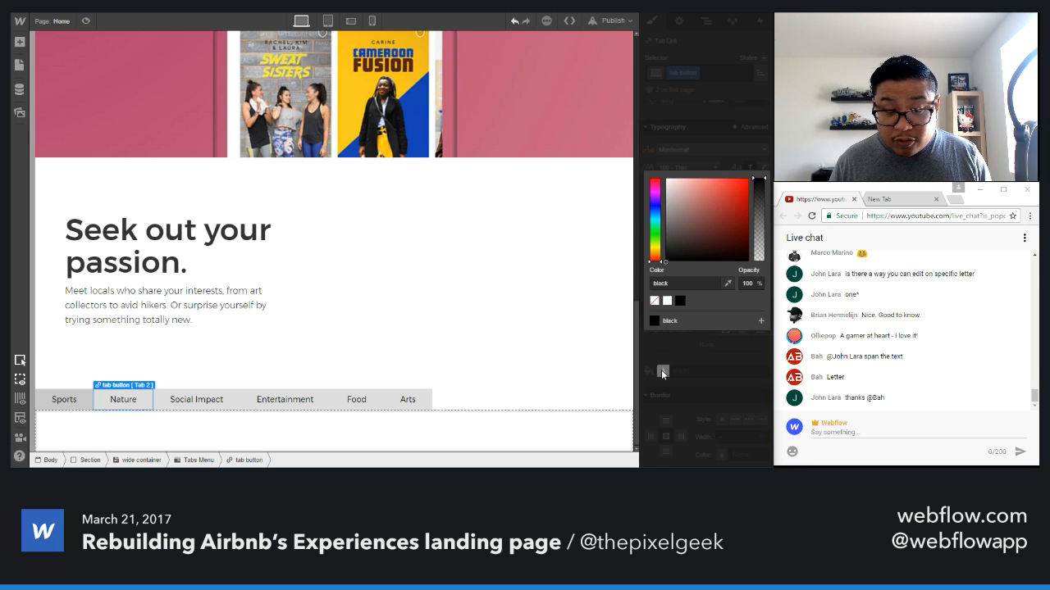
{"action": "left_click", "coordinate": [655, 301]}
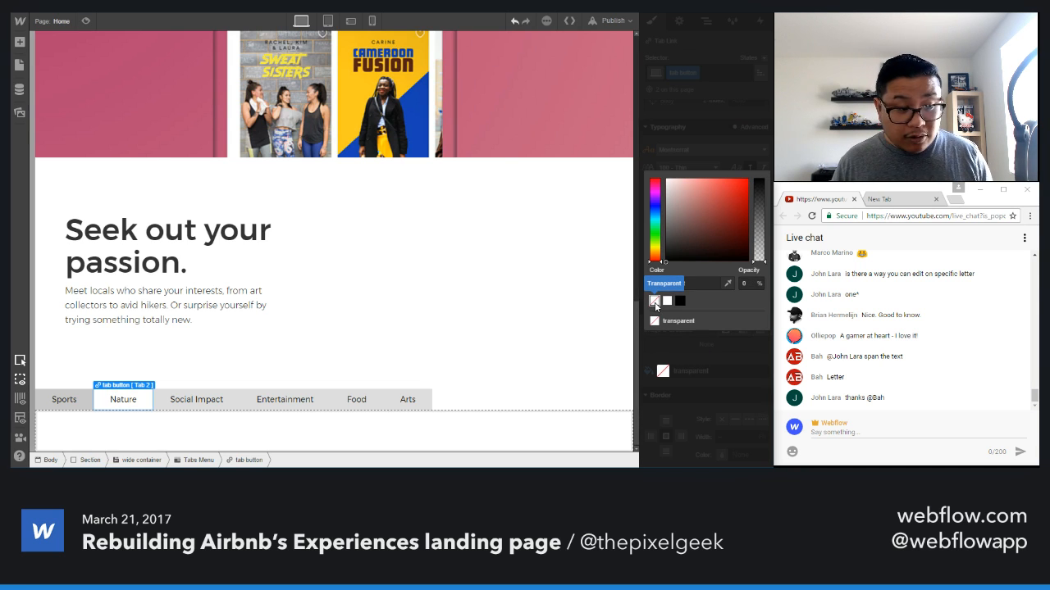
{"action": "left_click", "coordinate": [732, 153]}
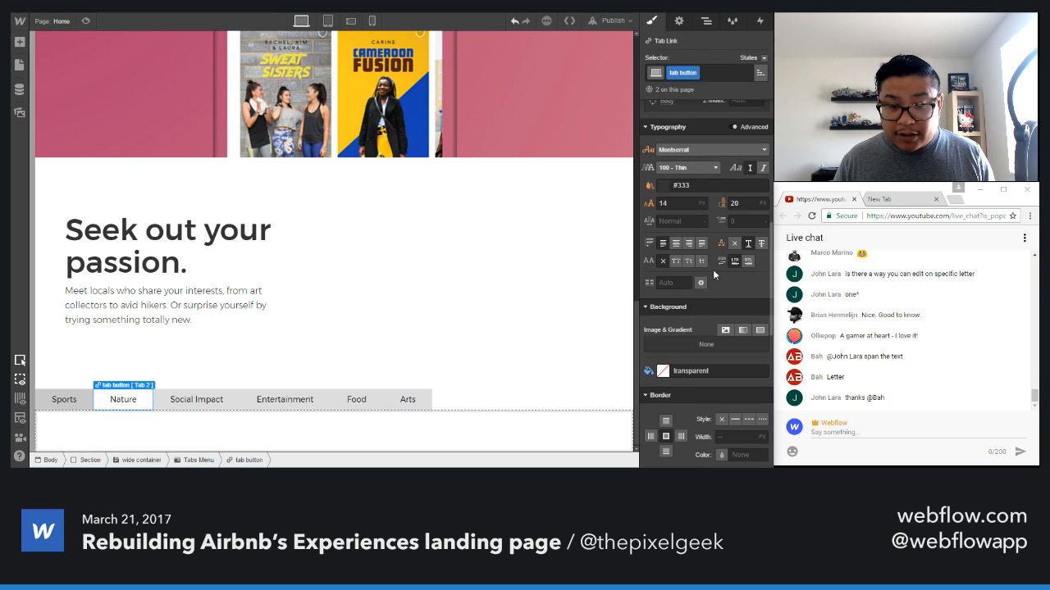
{"action": "left_click", "coordinate": [671, 169]}
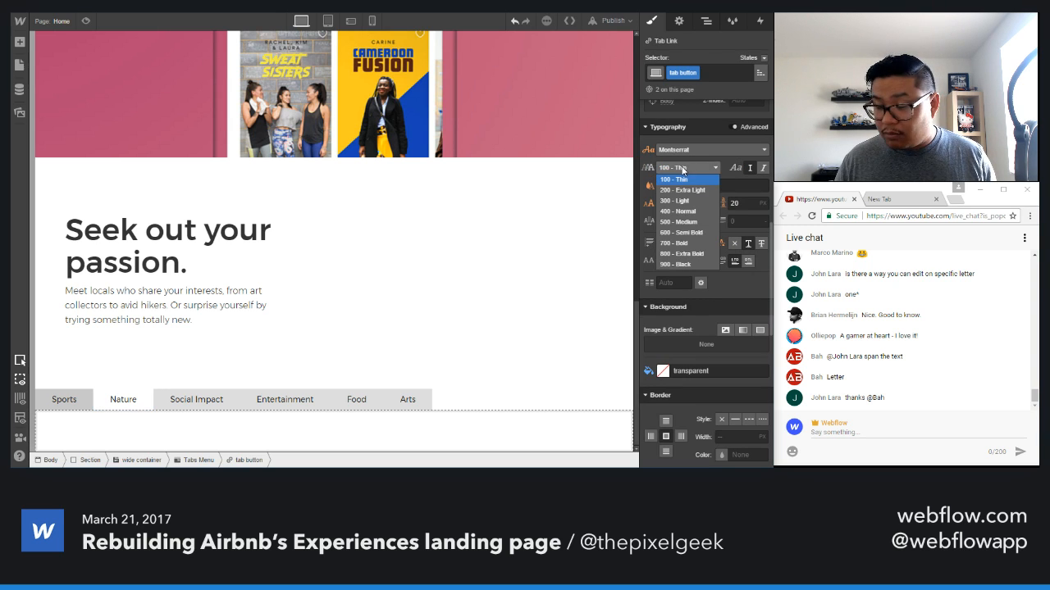
{"action": "left_click", "coordinate": [692, 234]}
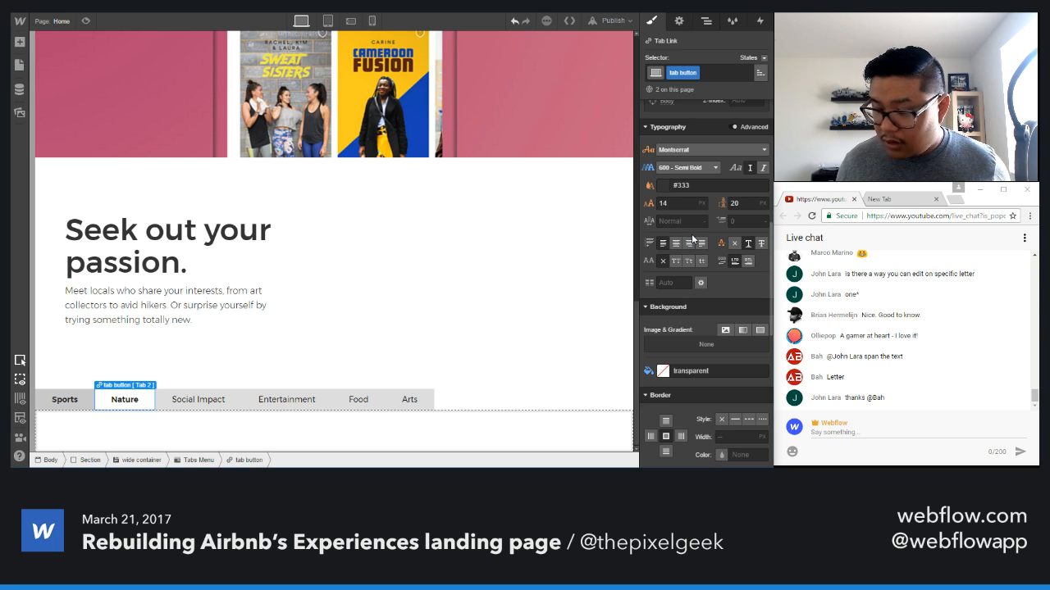
- Add a solid border to only the bottom side of the "tab button" class
{"action": "scroll", "coordinate": [691, 339], "scroll_direction": "down", "scroll_amount": 3}
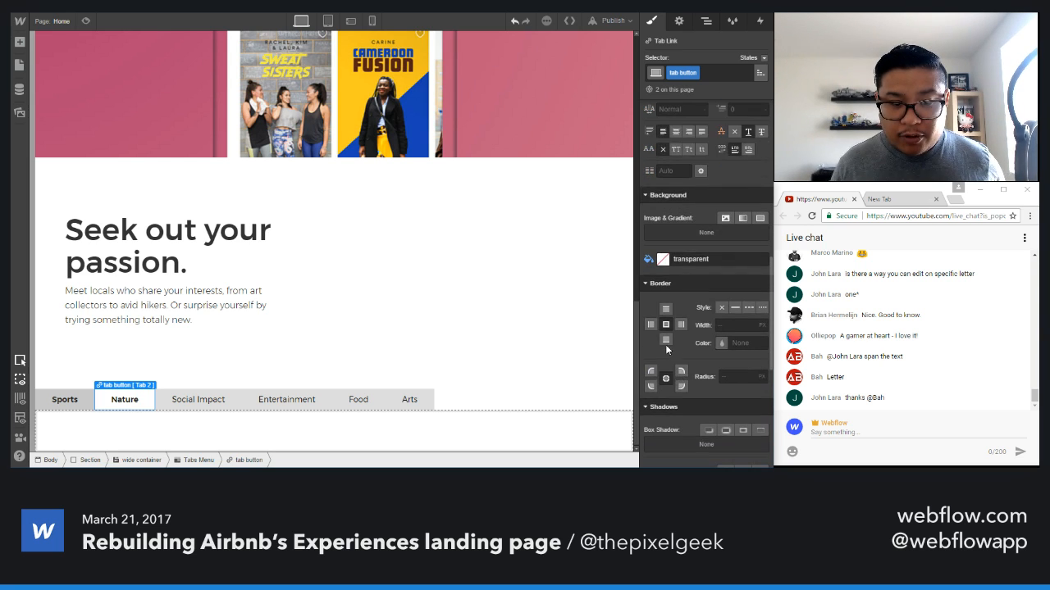
{"action": "left_click", "coordinate": [735, 308]}
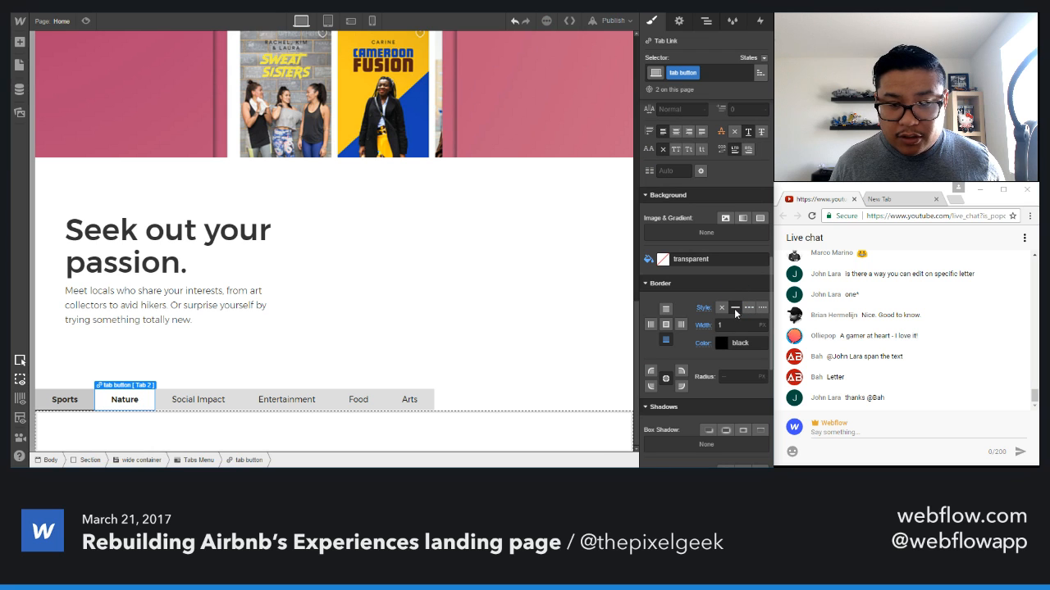
- Switch to the Airbnb reference page and examine how the Sports and Nature tabs are styled when active and inactive
{"action": "key", "text": "ctrl+Tab"}
{"action": "scroll", "coordinate": [503, 207], "scroll_direction": "down", "scroll_amount": 1}
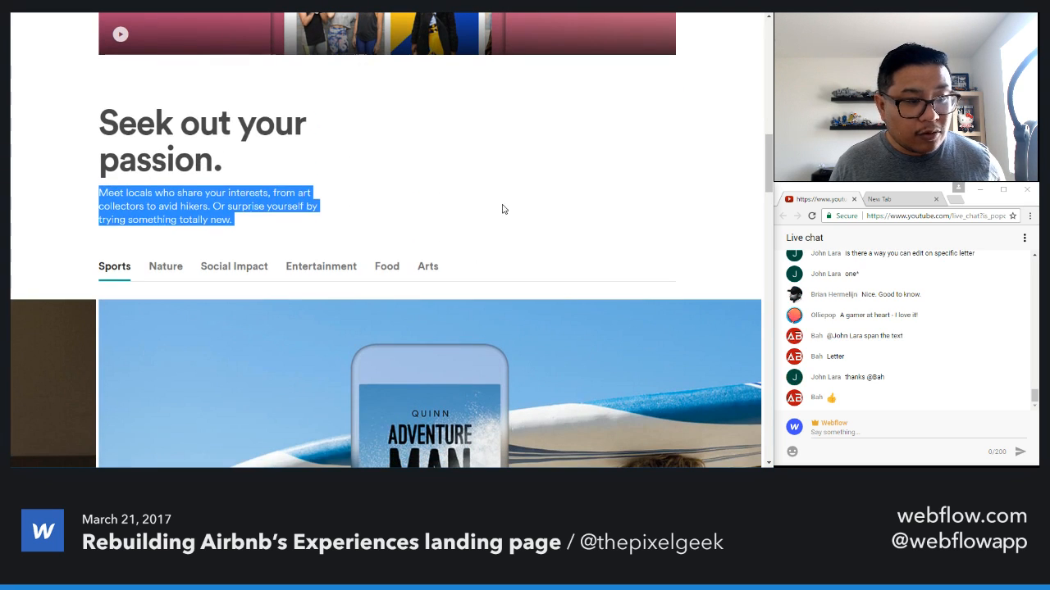
{"action": "left_click", "coordinate": [504, 205]}
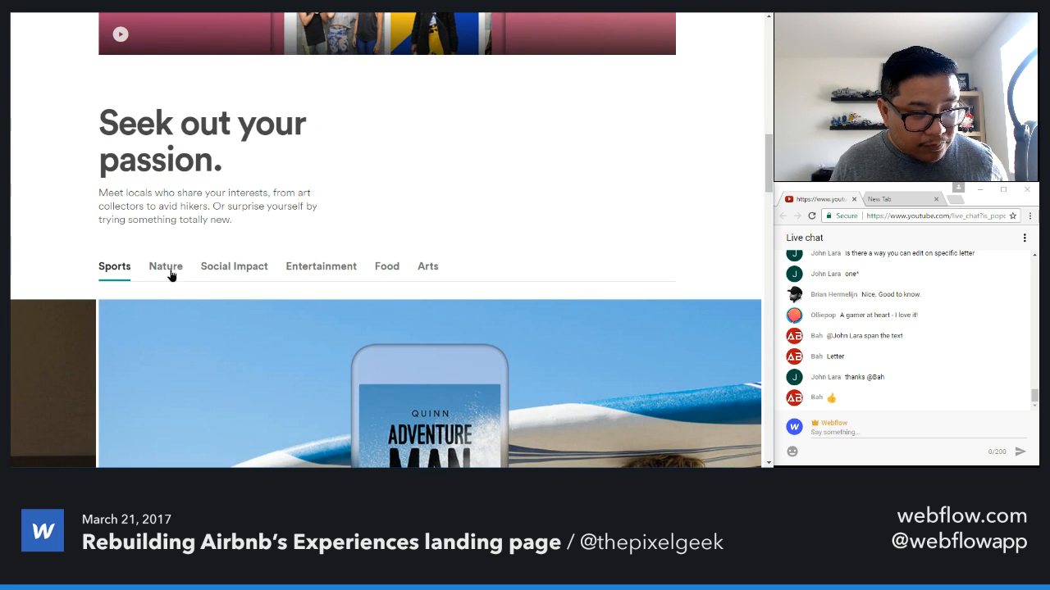
{"action": "left_click", "coordinate": [170, 272]}
{"action": "left_click", "coordinate": [128, 269]}
{"action": "left_click", "coordinate": [167, 271]}
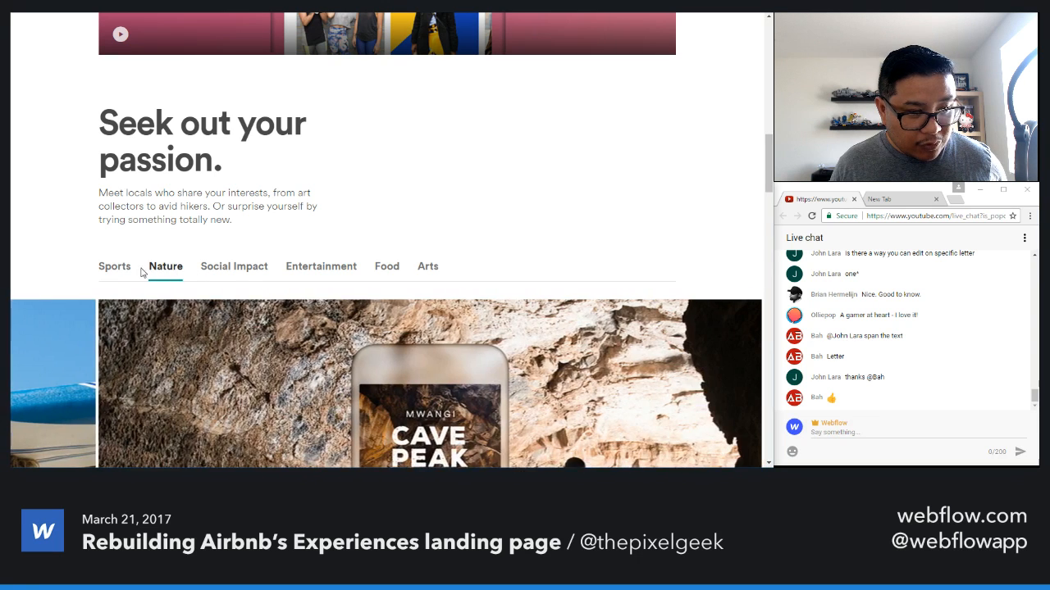
{"action": "left_click", "coordinate": [130, 271]}
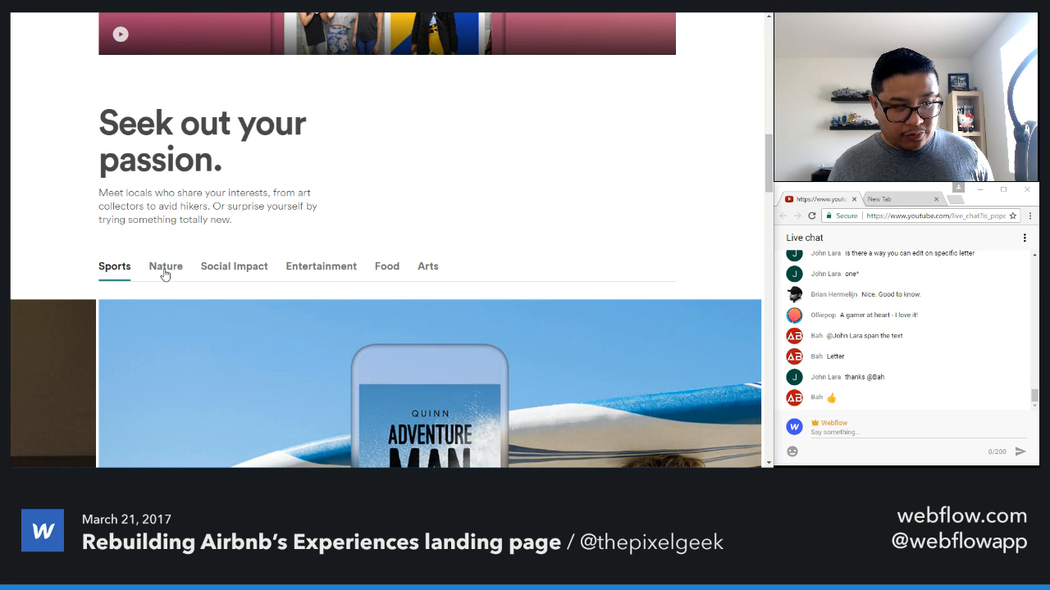
{"action": "left_click", "coordinate": [165, 271]}
{"action": "left_click", "coordinate": [128, 267]}
{"action": "left_click", "coordinate": [164, 271]}
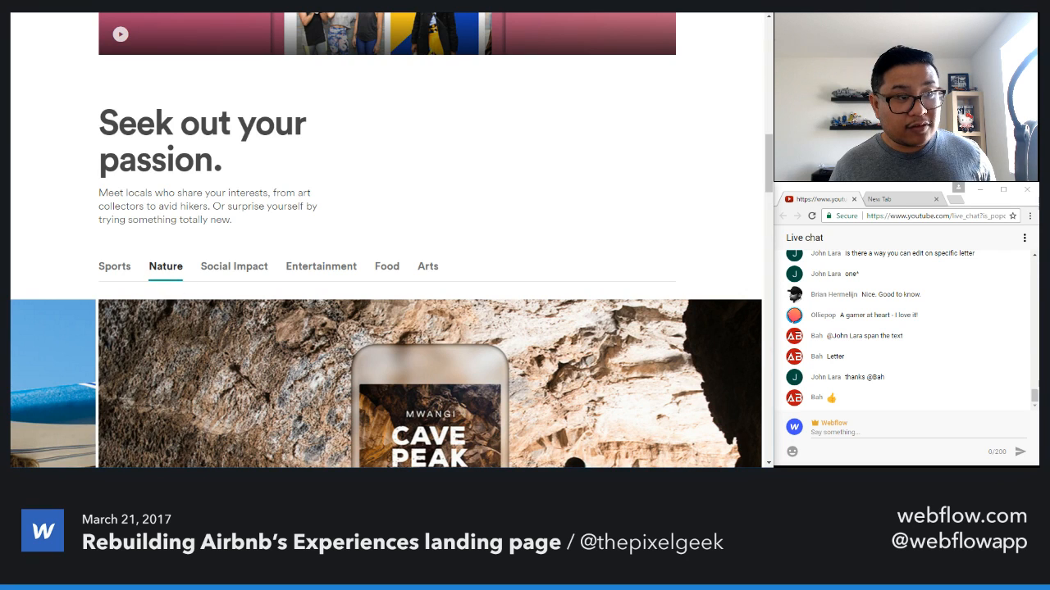
- Return to Webflow and set the "tab button" bottom border to 5 px wide with a transparent color
{"action": "left_click", "coordinate": [215, 10]}
{"action": "left_click_drag", "start_coordinate": [726, 325], "coordinate": [691, 326]}
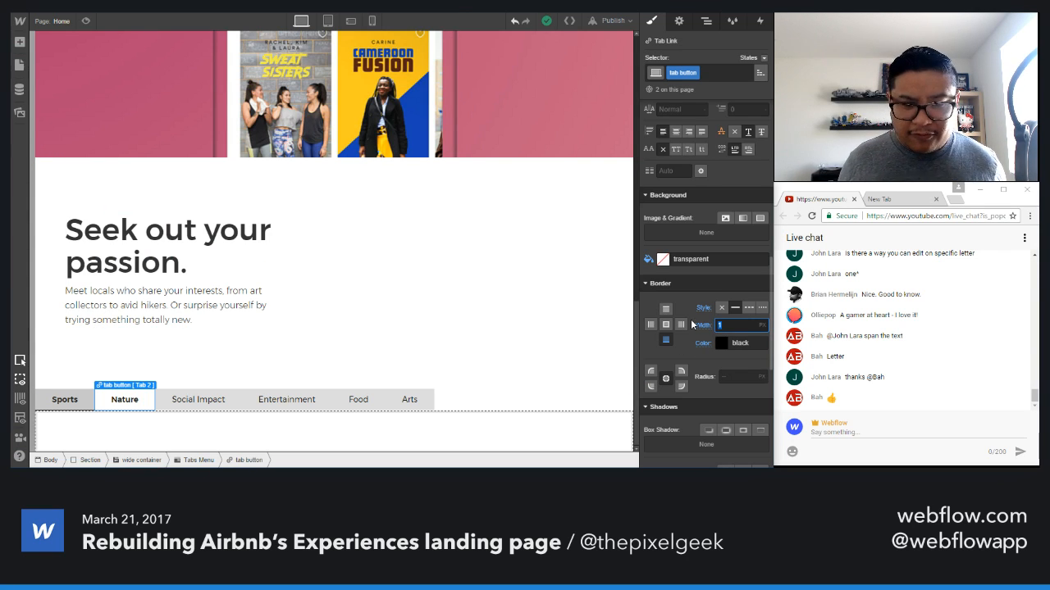
{"action": "type", "text": "5"}
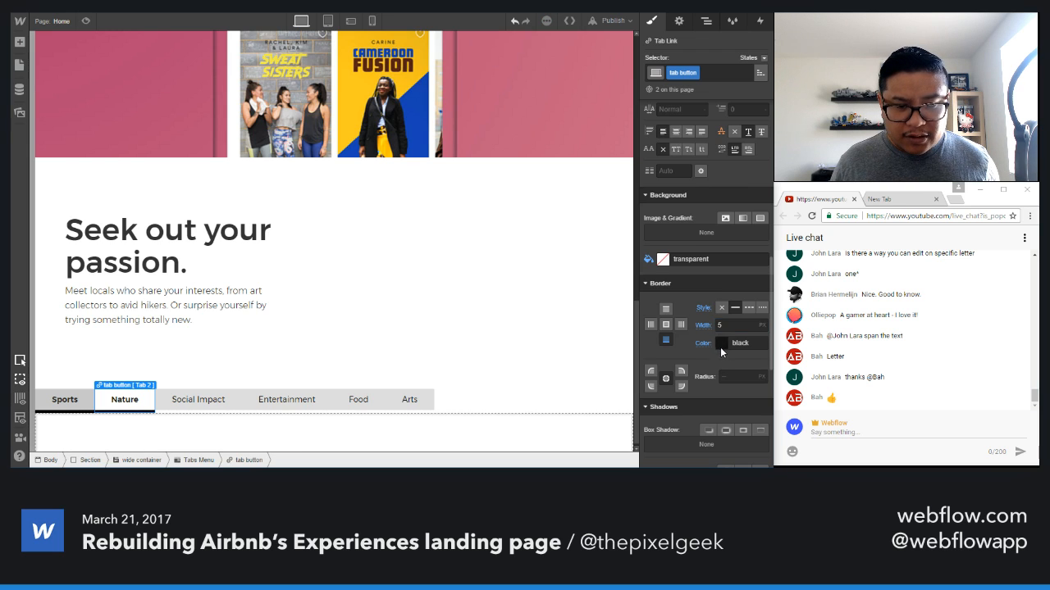
{"action": "left_click", "coordinate": [721, 343]}
{"action": "left_click", "coordinate": [654, 273]}
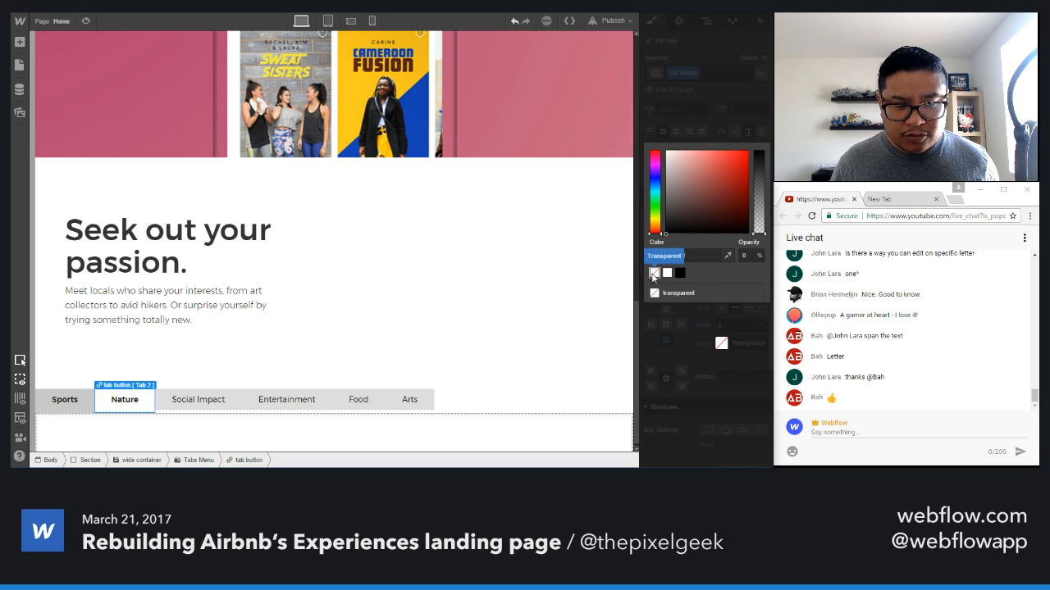
{"action": "left_click", "coordinate": [742, 129]}
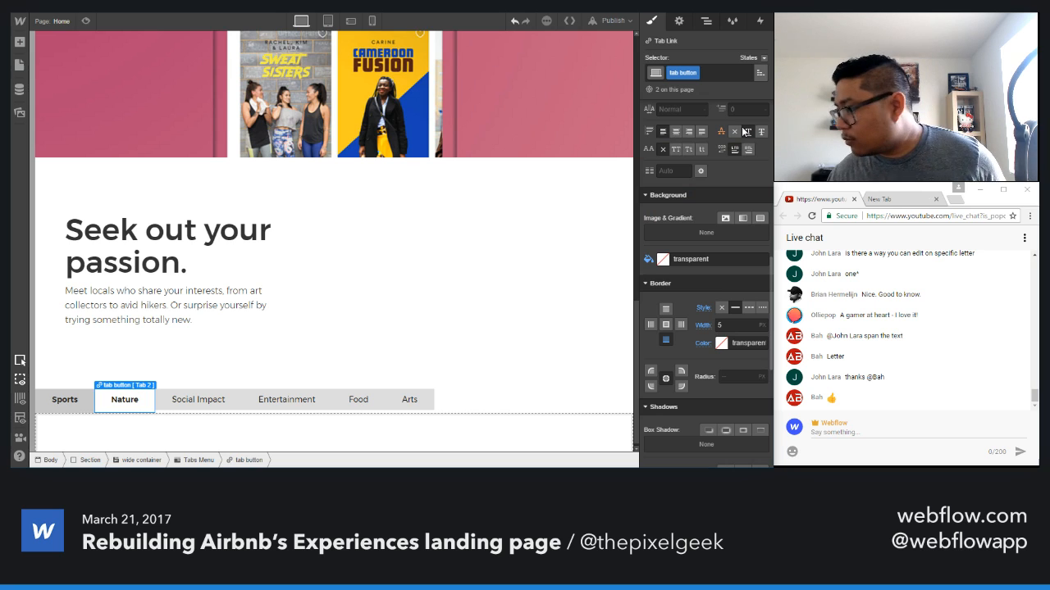
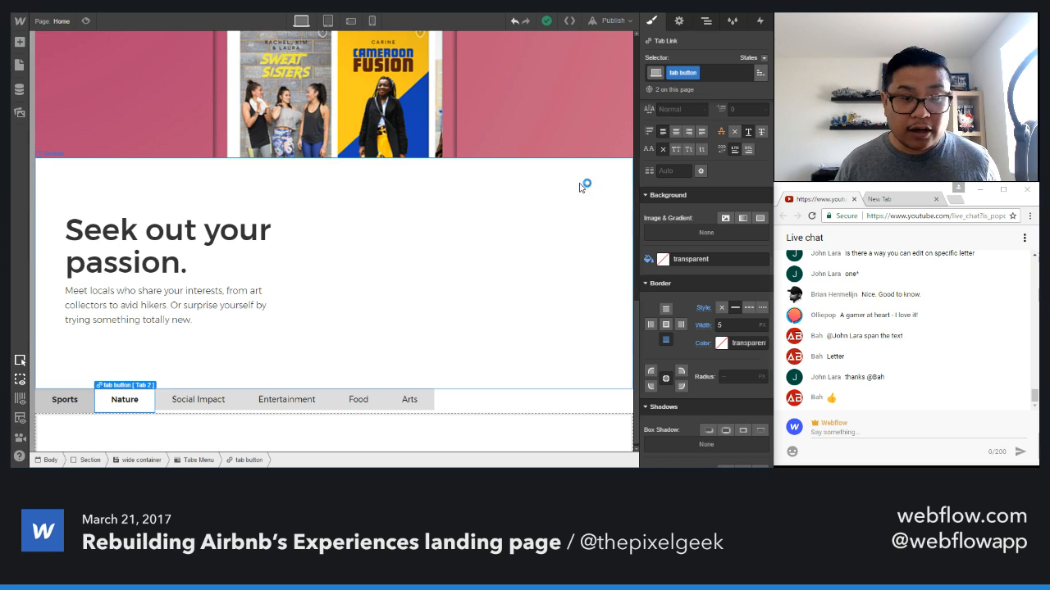
- Give the Current state of the "tab button" class a transparent background, working on the Sports tab
{"action": "left_click", "coordinate": [89, 407]}
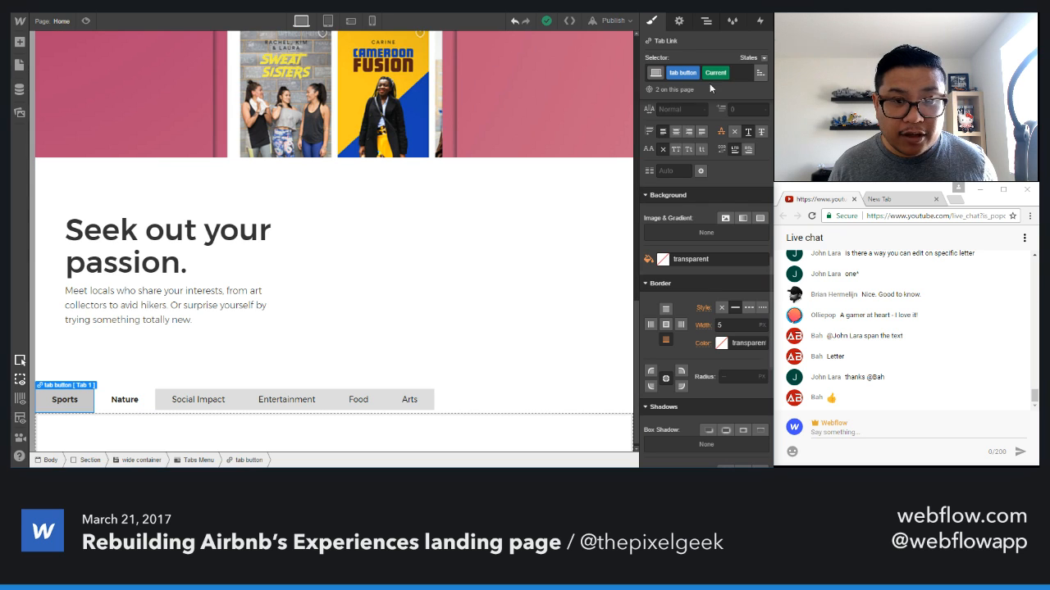
{"action": "left_click", "coordinate": [663, 261]}
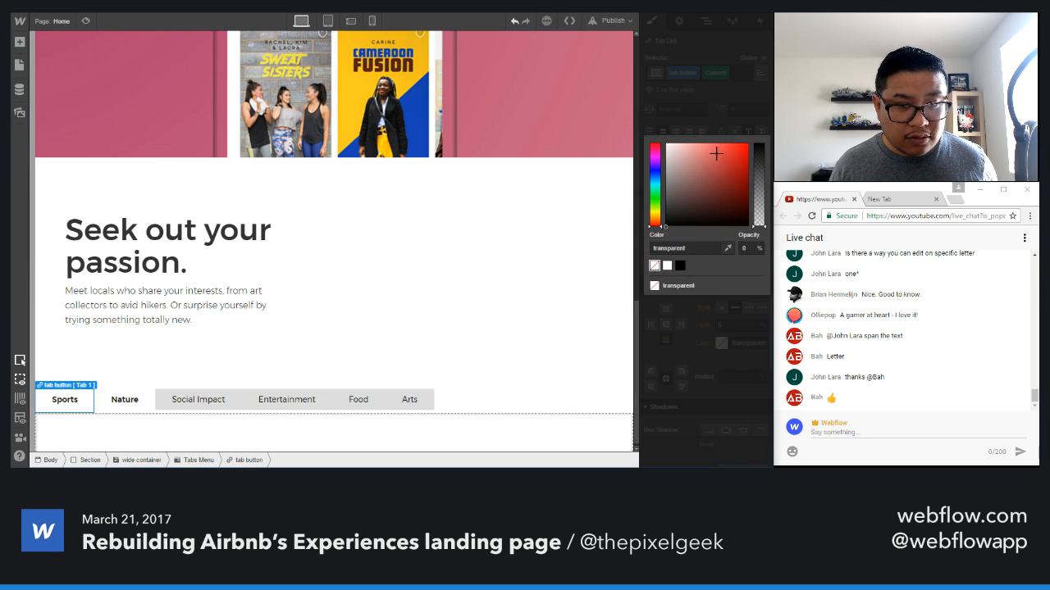
{"action": "left_click", "coordinate": [713, 111]}
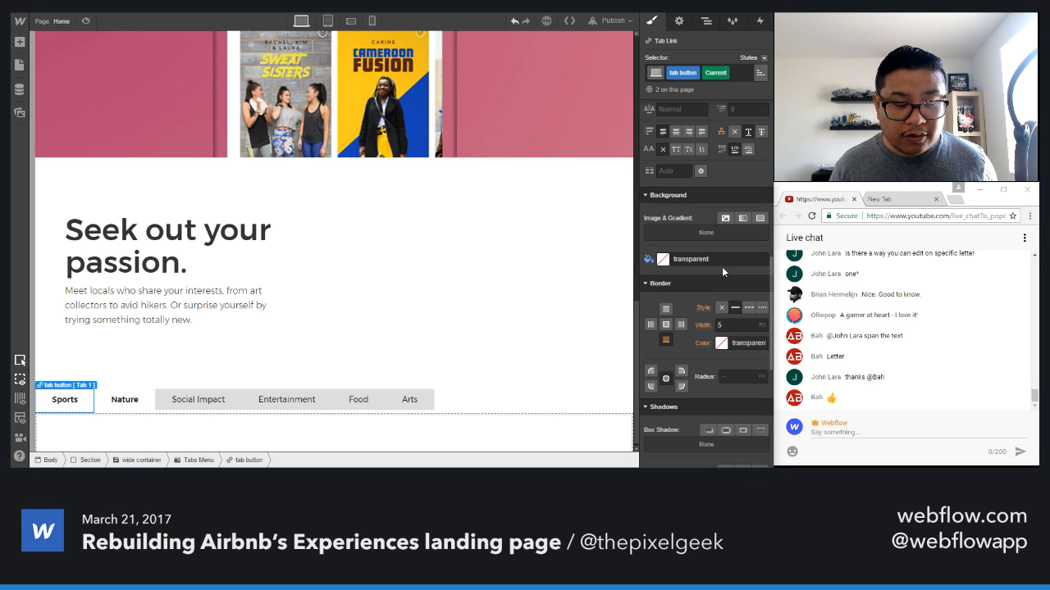
- Set the bottom border color of the Sports tab's Current state to #00a699
{"action": "left_click", "coordinate": [721, 343]}
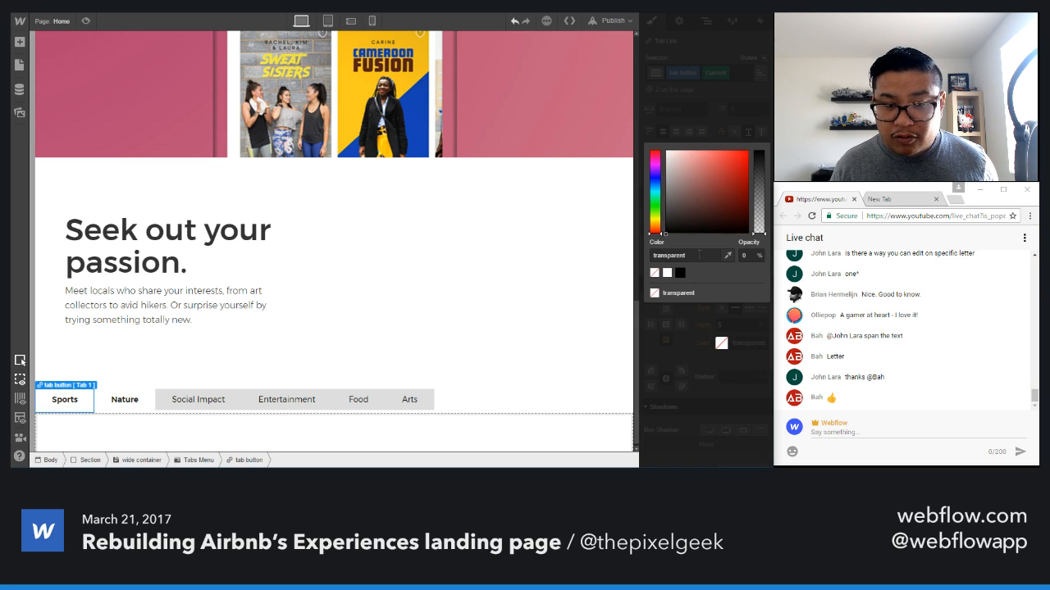
{"action": "left_click_drag", "start_coordinate": [701, 256], "coordinate": [641, 262]}
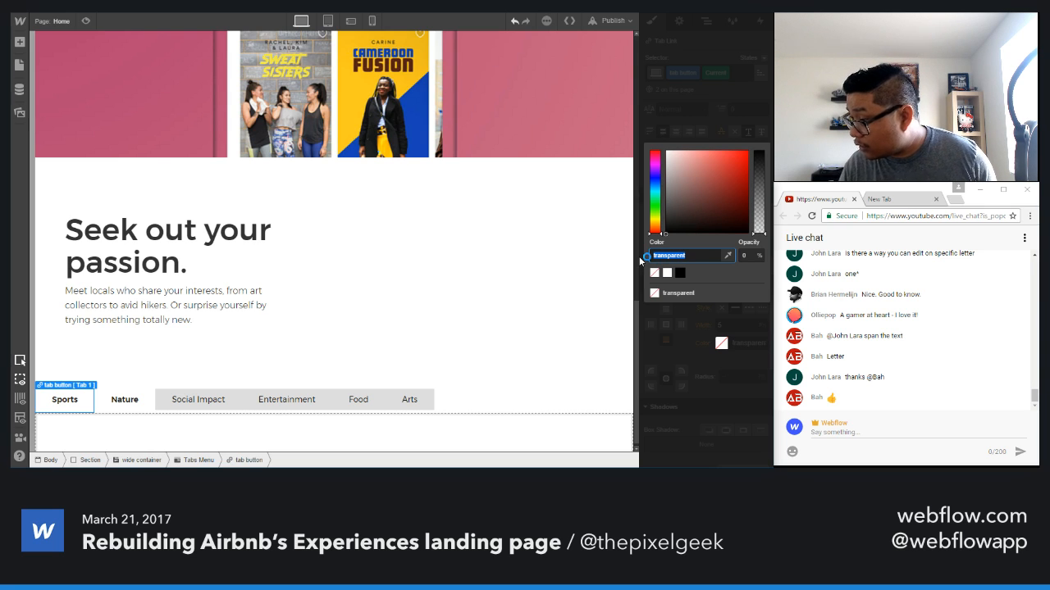
{"action": "type", "text": "00"}
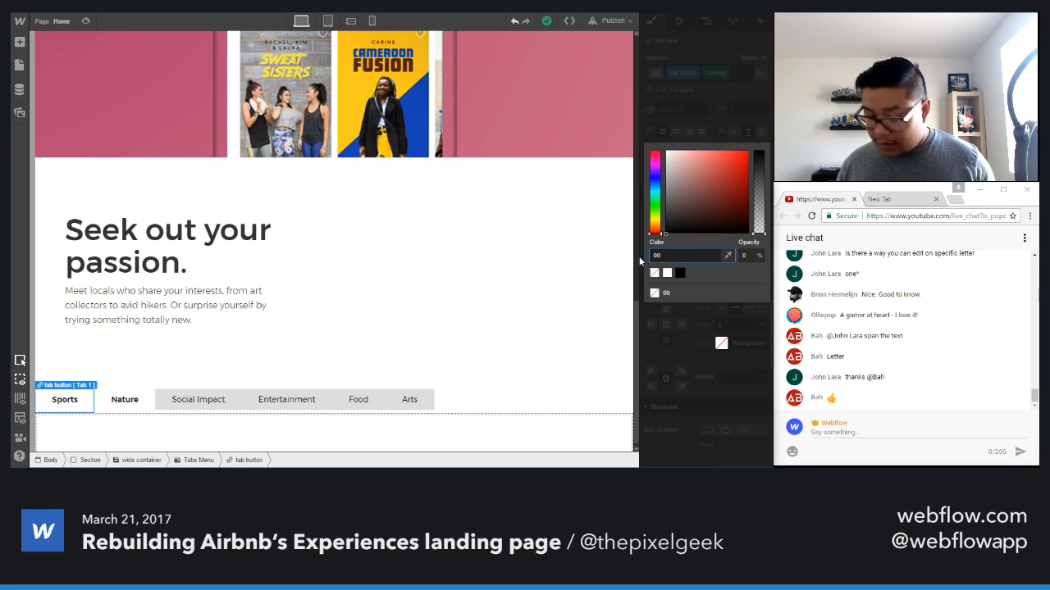
{"action": "type", "text": "a699"}
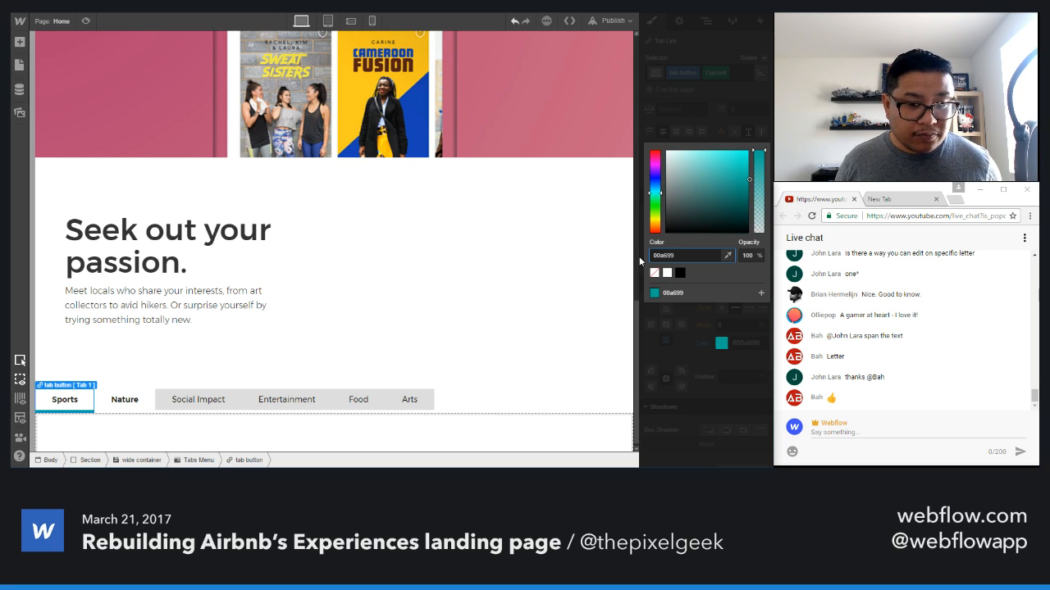
{"action": "key", "text": "Return"}
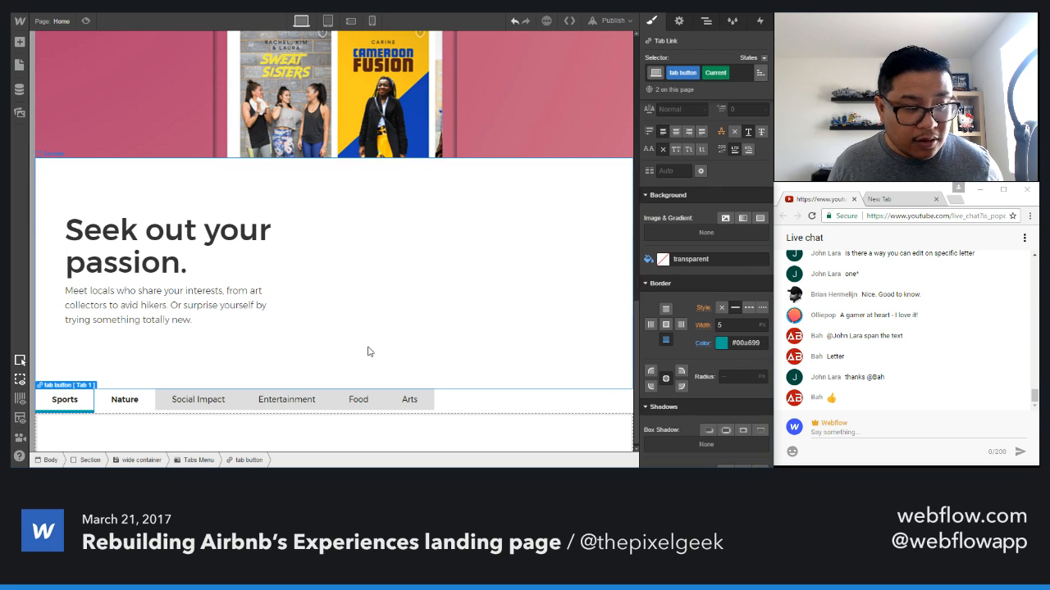
- Preview the page and alternate between the Sports and Nature tabs to check how the active underline behaves
{"action": "left_click", "coordinate": [91, 21]}
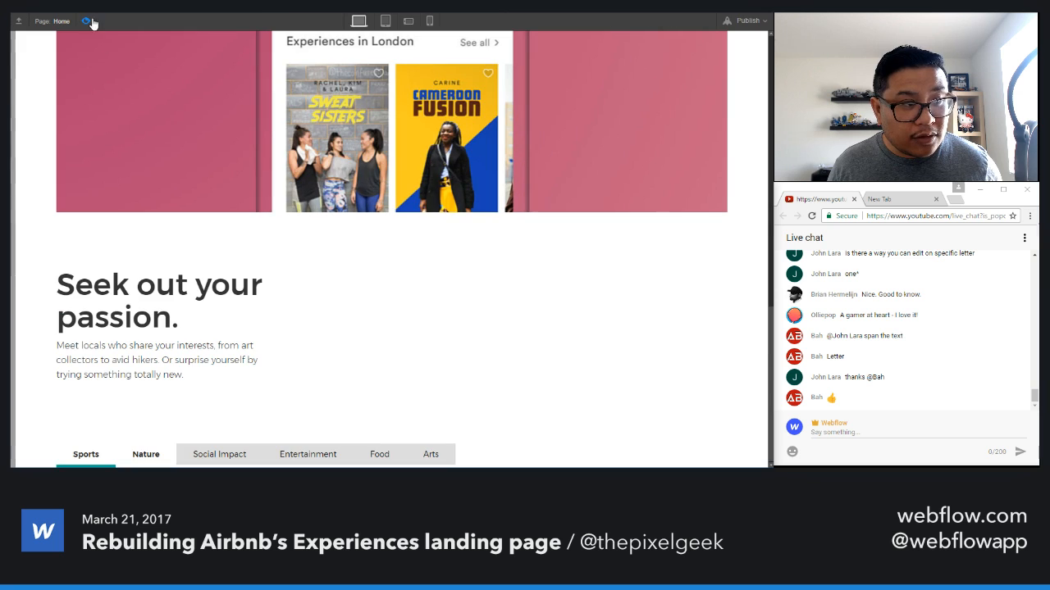
{"action": "left_click", "coordinate": [151, 462]}
{"action": "left_click", "coordinate": [84, 461]}
{"action": "left_click", "coordinate": [147, 460]}
{"action": "left_click", "coordinate": [92, 460]}
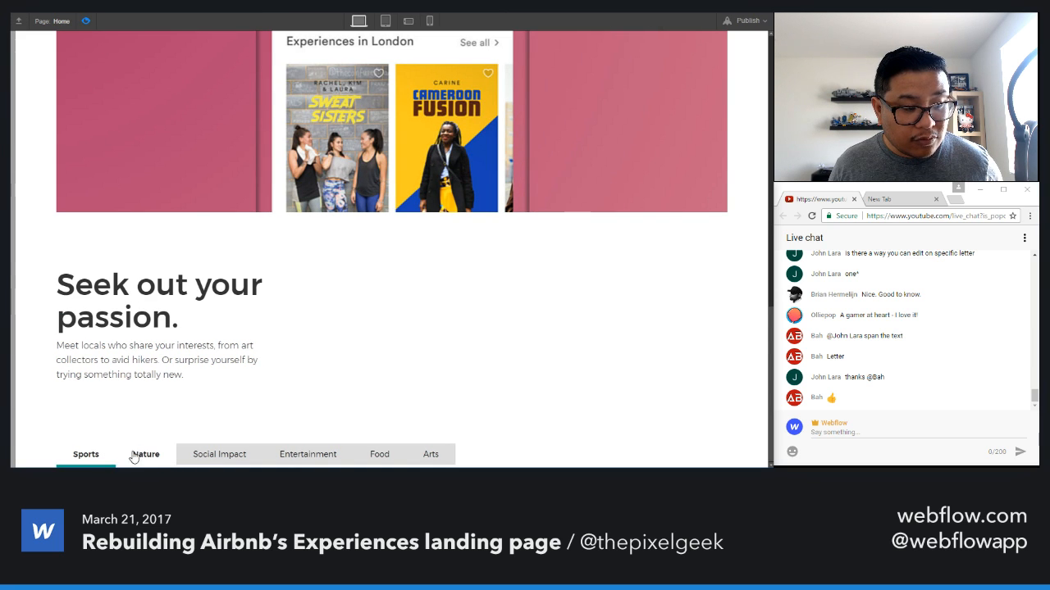
{"action": "left_click", "coordinate": [156, 458]}
{"action": "left_click", "coordinate": [97, 456]}
{"action": "left_click", "coordinate": [86, 21]}
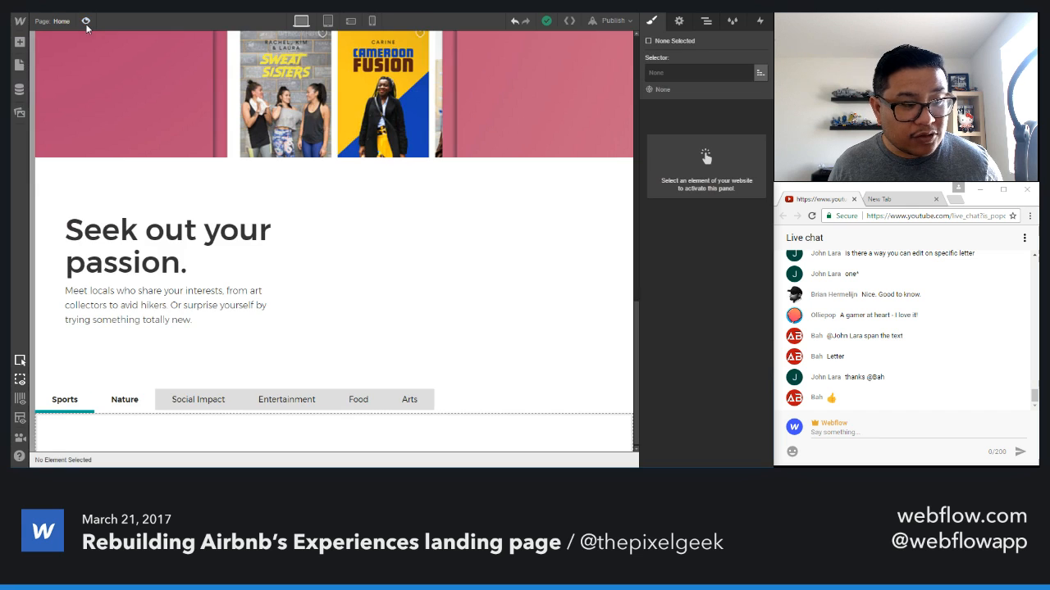
- Adjust the bottom border width of the "tab button" class on the Nature tab and preview the tab's active underline
{"action": "left_click", "coordinate": [124, 400]}
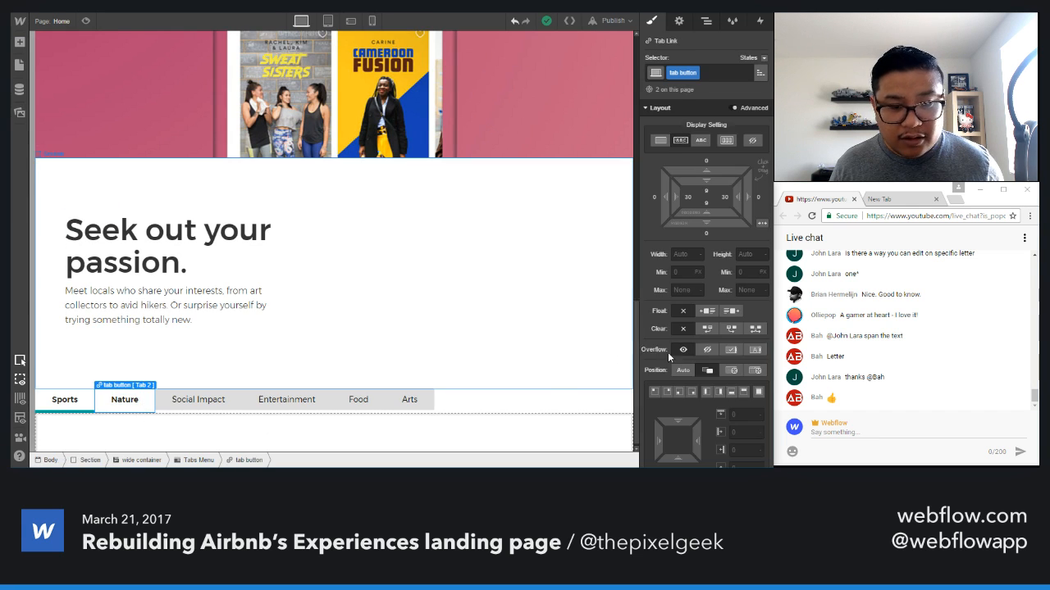
{"action": "scroll", "coordinate": [705, 354], "scroll_direction": "down", "scroll_amount": 6}
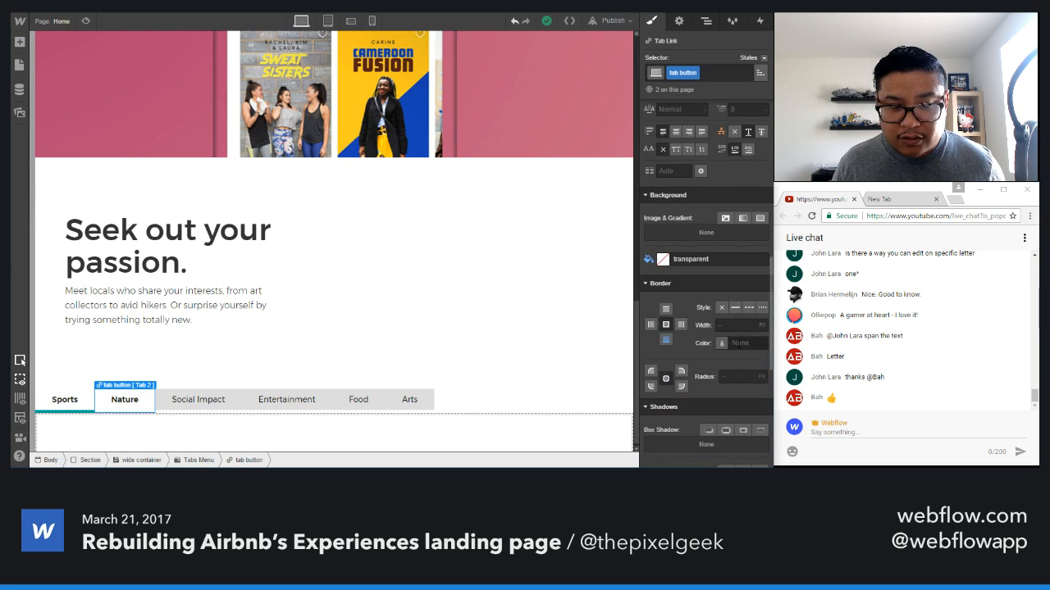
{"action": "left_click", "coordinate": [665, 340]}
{"action": "left_click", "coordinate": [716, 325]}
{"action": "type", "text": "5"}
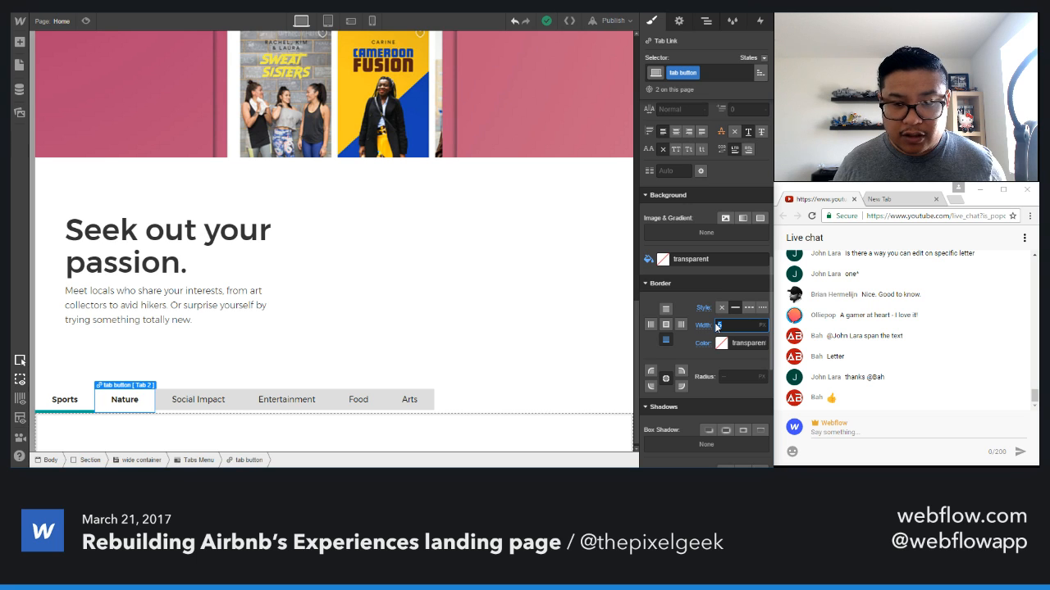
{"action": "key", "text": "Return"}
{"action": "left_click", "coordinate": [85, 21]}
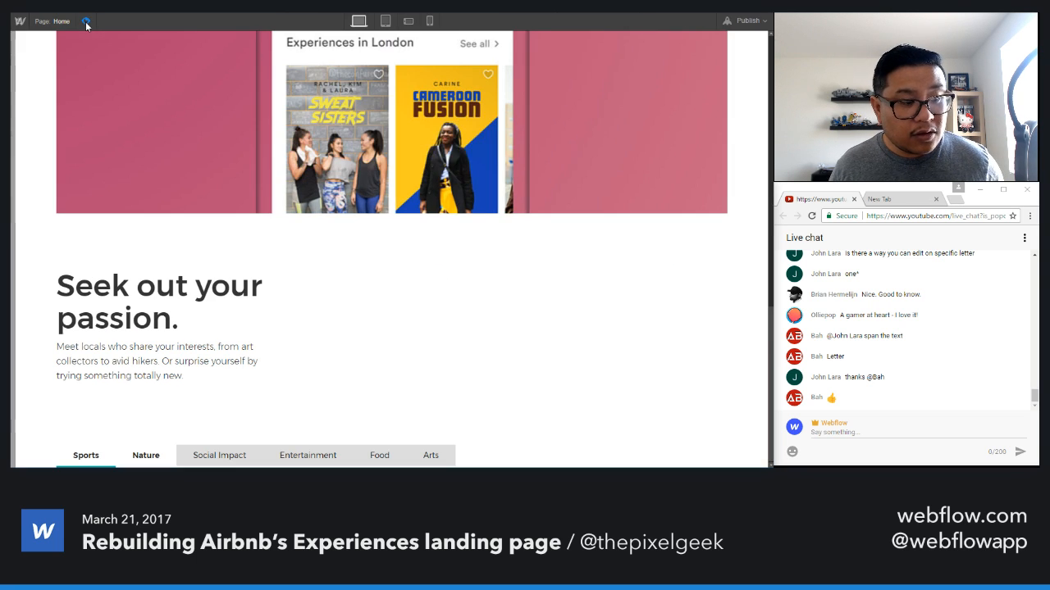
{"action": "left_click", "coordinate": [145, 456]}
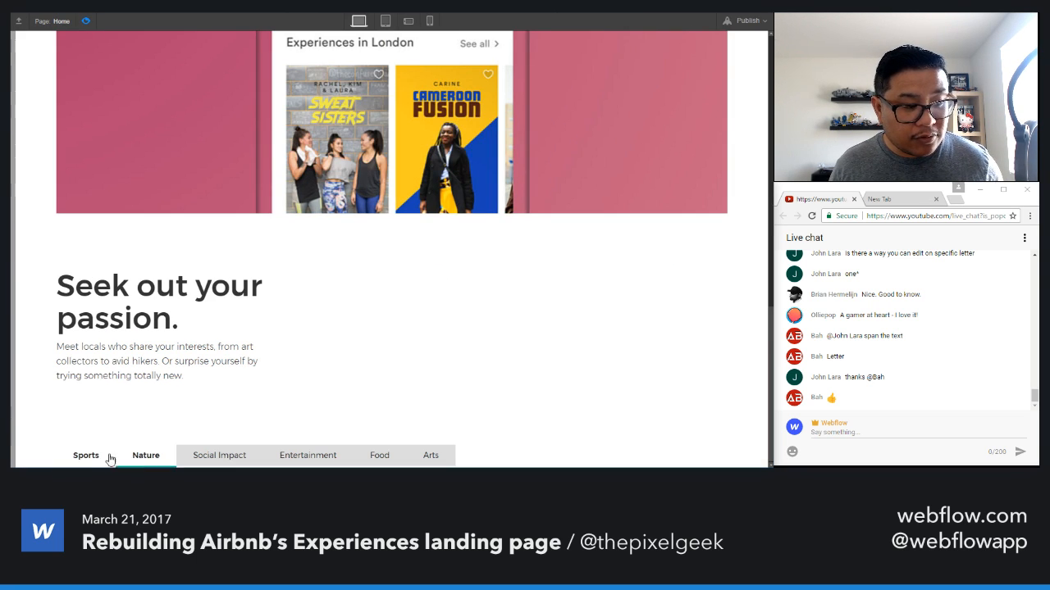
{"action": "left_click", "coordinate": [86, 21]}
- Lower the "tab button" font color's opacity to 50% while editing the inactive Nature tab
{"action": "left_click", "coordinate": [141, 441]}
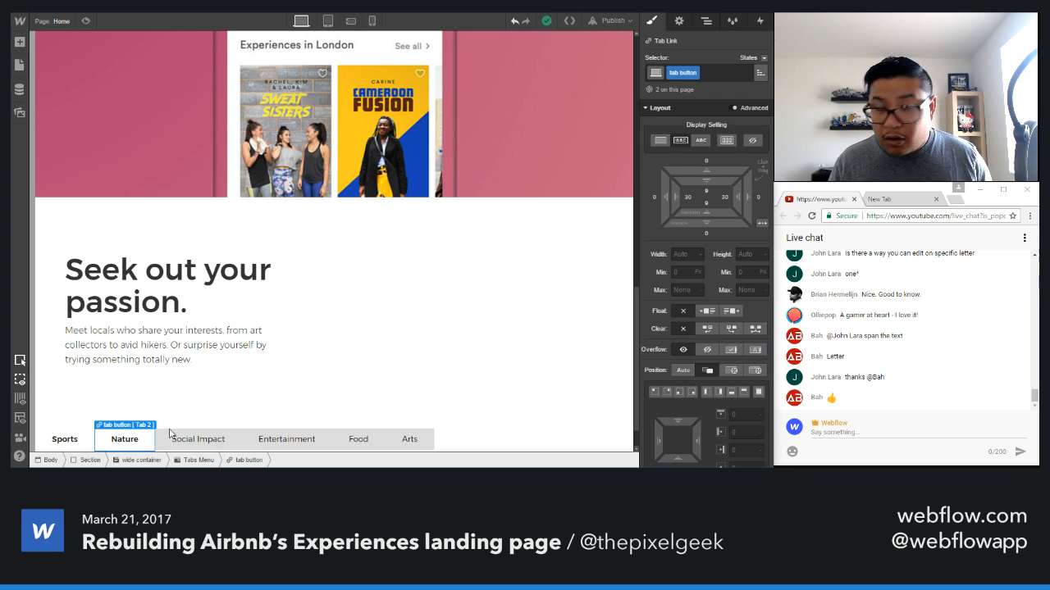
{"action": "scroll", "coordinate": [675, 379], "scroll_direction": "down", "scroll_amount": 2}
{"action": "scroll", "coordinate": [673, 379], "scroll_direction": "down", "scroll_amount": 3}
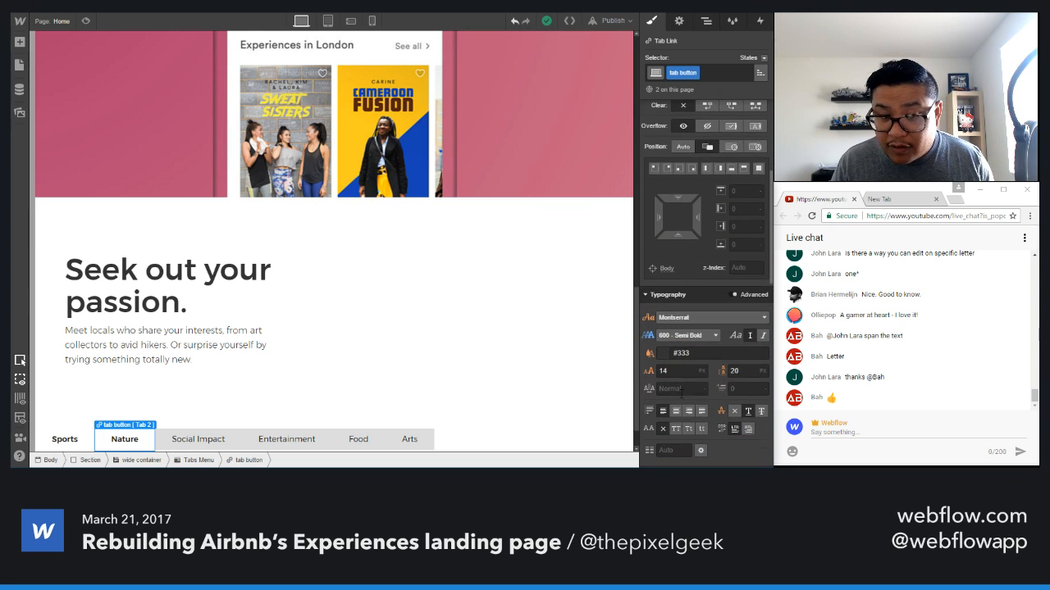
{"action": "left_click", "coordinate": [685, 355]}
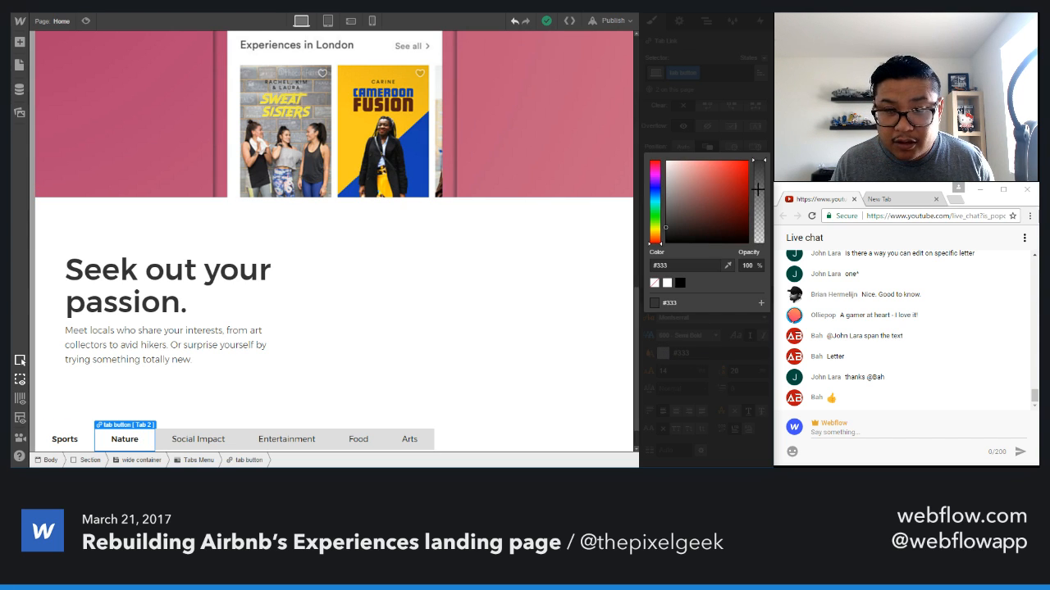
{"action": "left_click_drag", "start_coordinate": [758, 173], "coordinate": [757, 201]}
{"action": "left_click", "coordinate": [751, 265]}
{"action": "key", "text": "Return"}
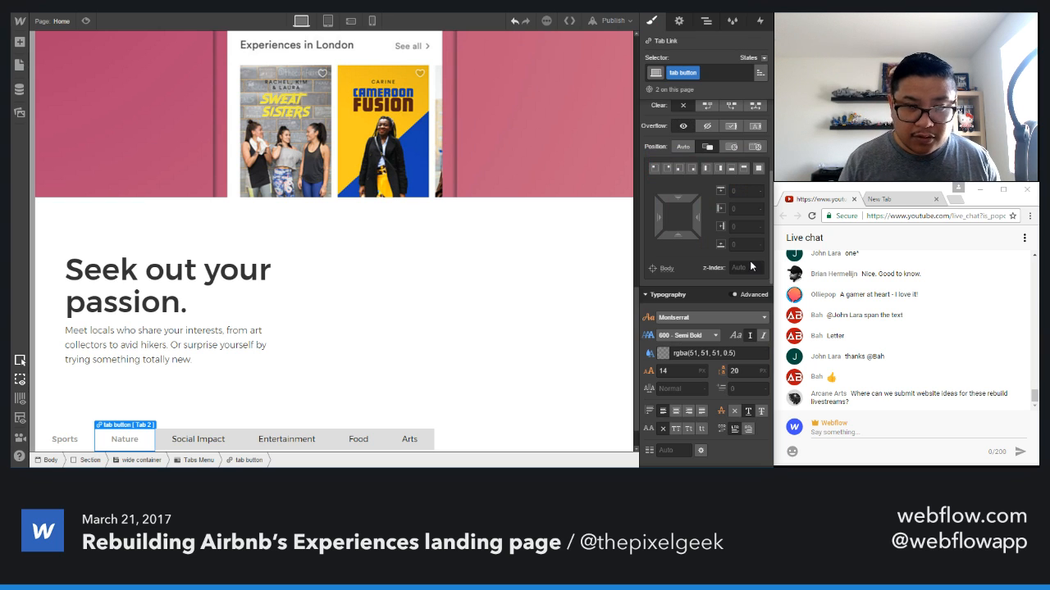
- Make the font color of the Sports tab's Current state fully opaque
{"action": "left_click", "coordinate": [68, 440]}
{"action": "left_click", "coordinate": [90, 448]}
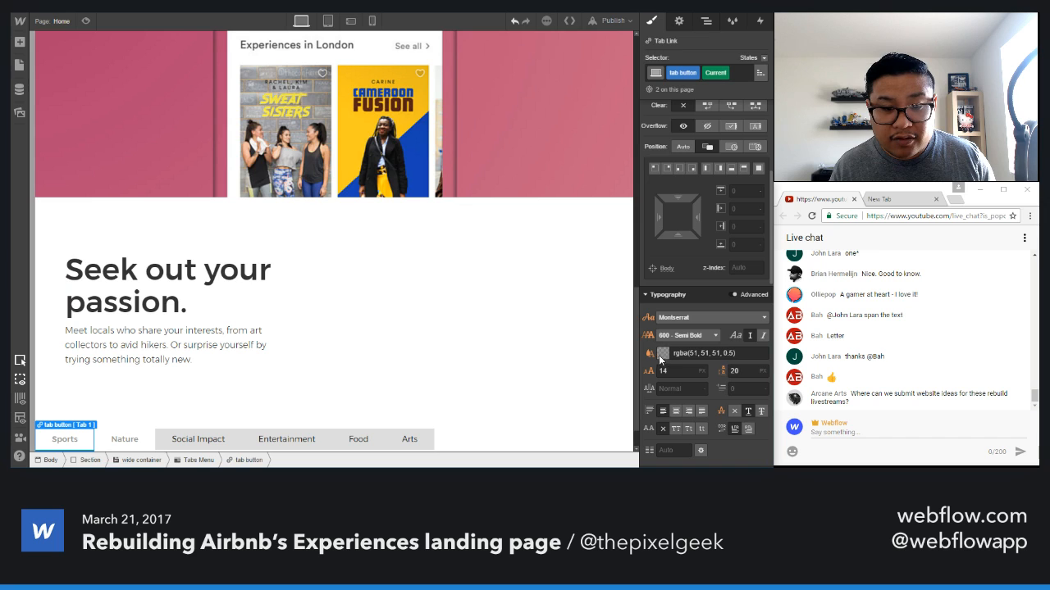
{"action": "left_click", "coordinate": [662, 353]}
{"action": "left_click", "coordinate": [748, 265]}
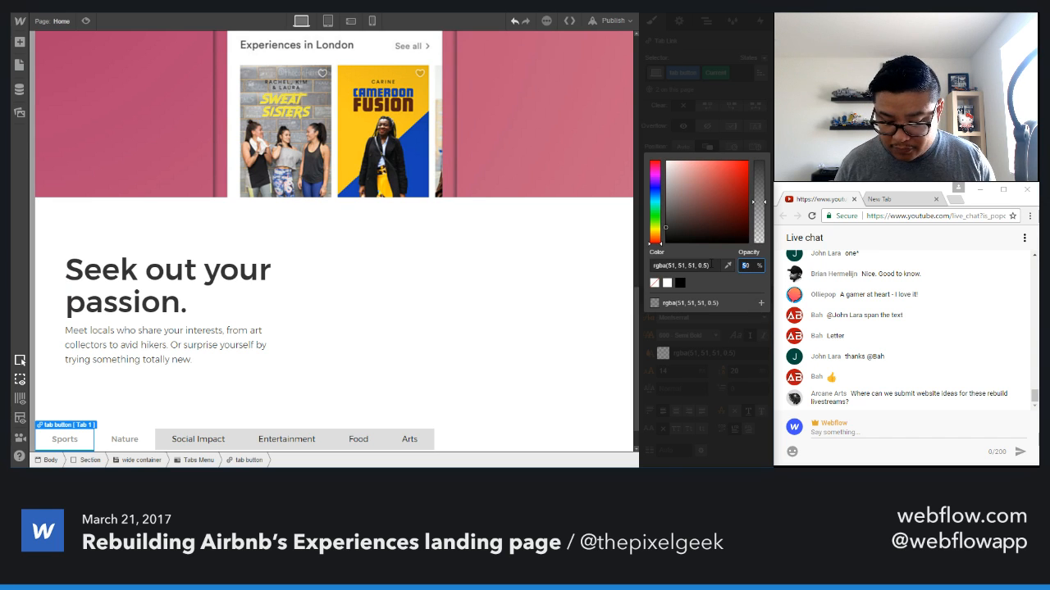
{"action": "key", "text": "Return"}
{"action": "left_click", "coordinate": [365, 352]}
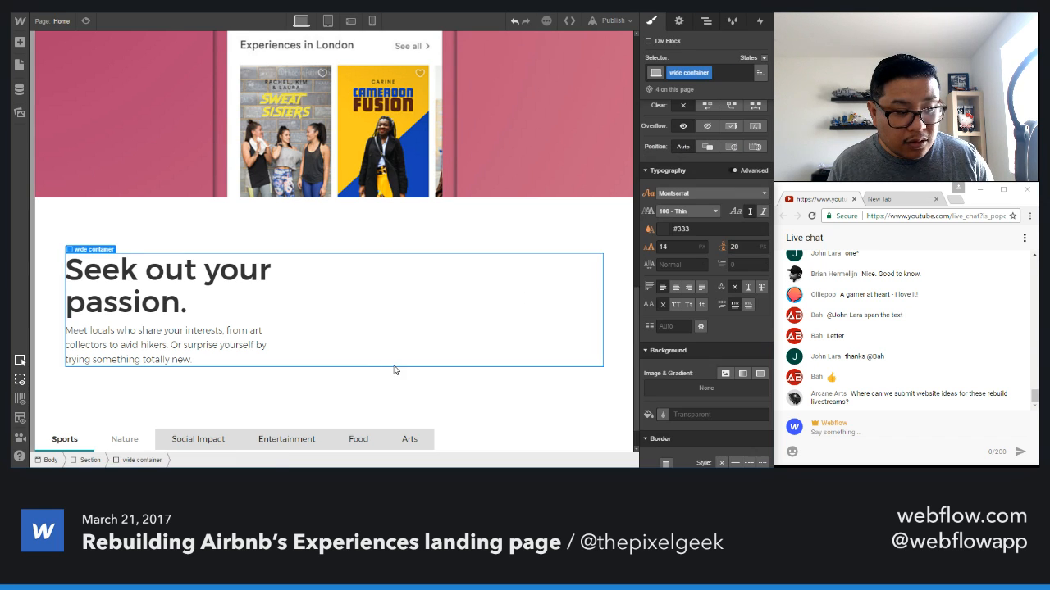
- Apply the existing "tab button" class to the Social Impact and Entertainment tabs
{"action": "left_click", "coordinate": [236, 439]}
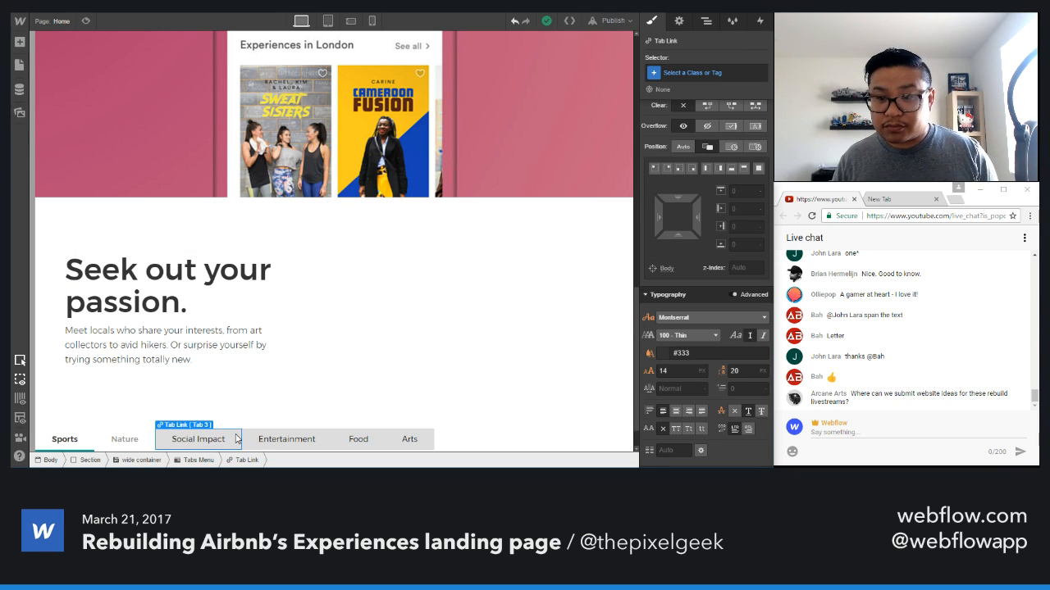
{"action": "left_click", "coordinate": [699, 72]}
{"action": "type", "text": "tab"}
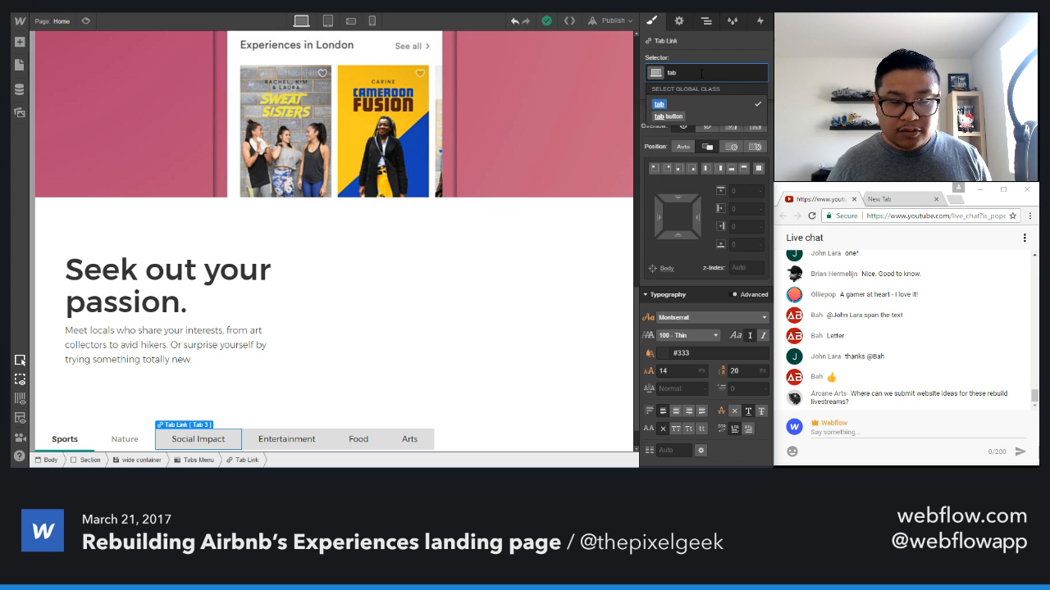
{"action": "key", "text": "Down"}
{"action": "key", "text": "Return"}
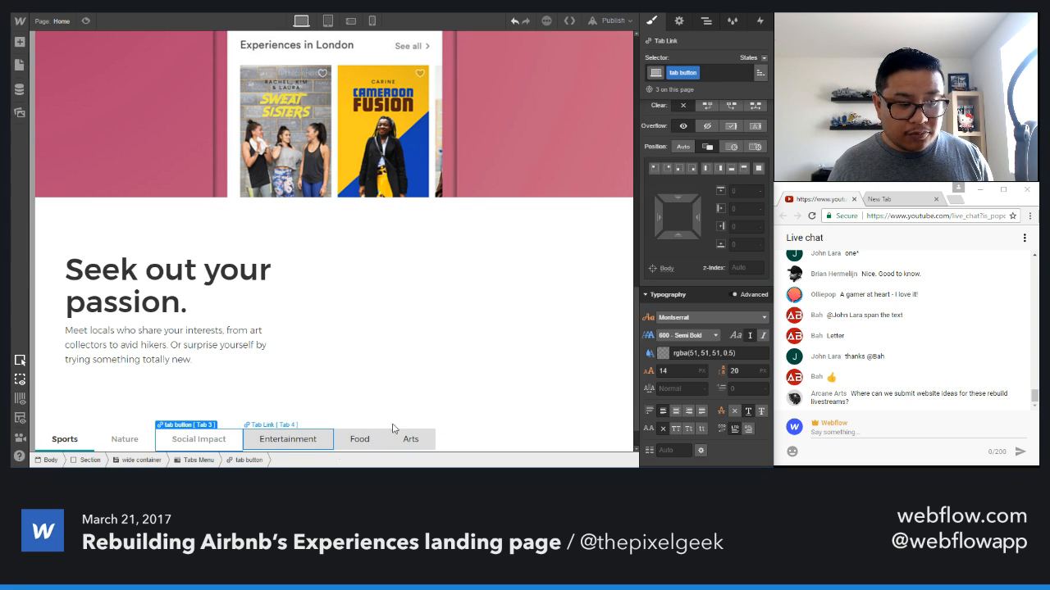
{"action": "left_click", "coordinate": [287, 438]}
{"action": "left_click", "coordinate": [700, 72]}
{"action": "type", "text": "tab"}
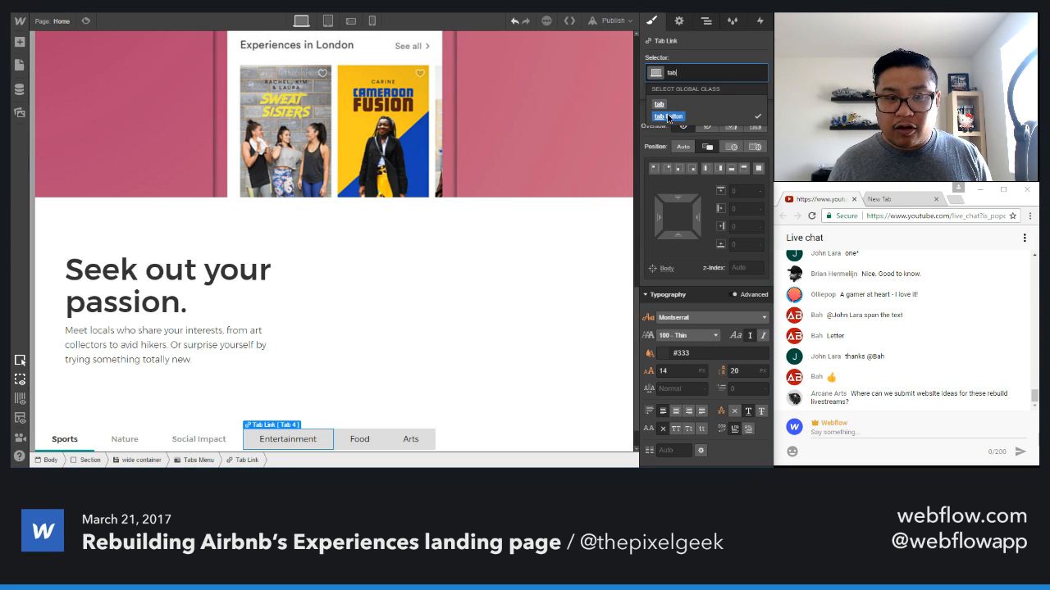
{"action": "left_click", "coordinate": [669, 116]}
- Apply the existing "tab button" class to the Food and Arts tabs
{"action": "left_click", "coordinate": [360, 439]}
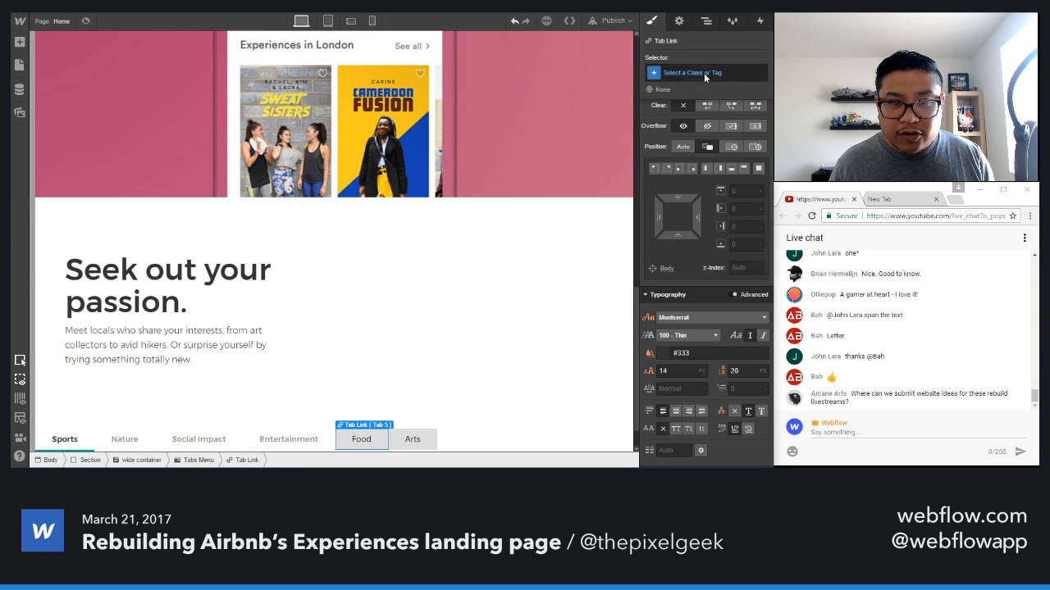
{"action": "left_click", "coordinate": [712, 73]}
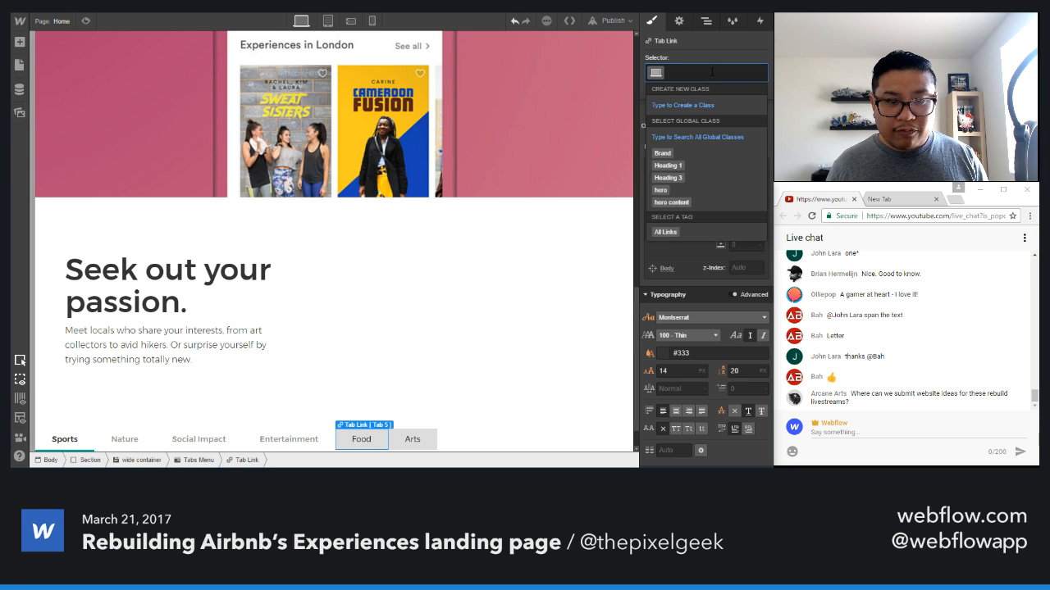
{"action": "type", "text": "tab"}
{"action": "left_click", "coordinate": [677, 117]}
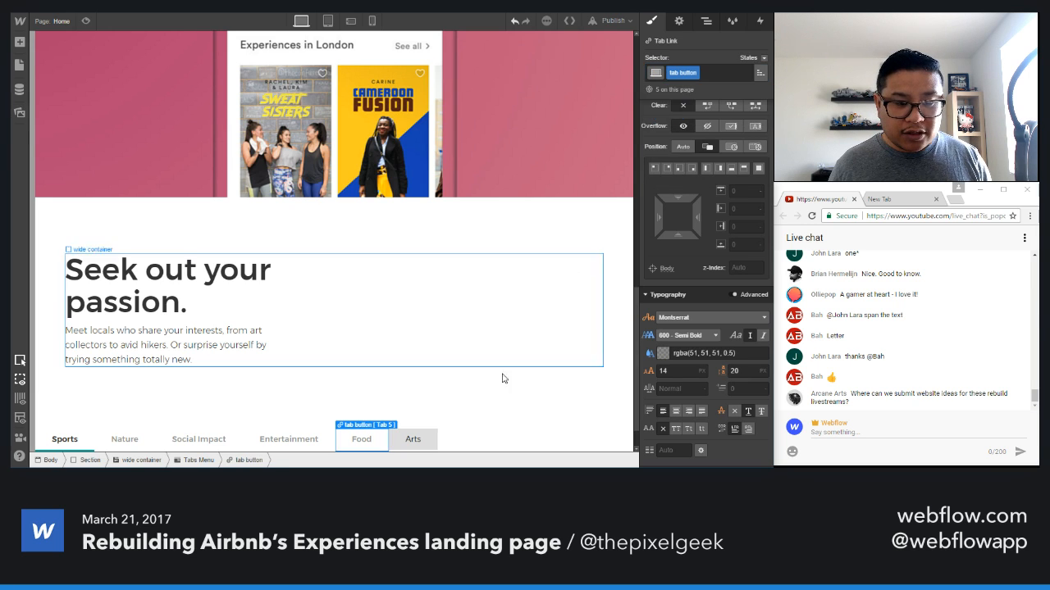
{"action": "left_click", "coordinate": [423, 441]}
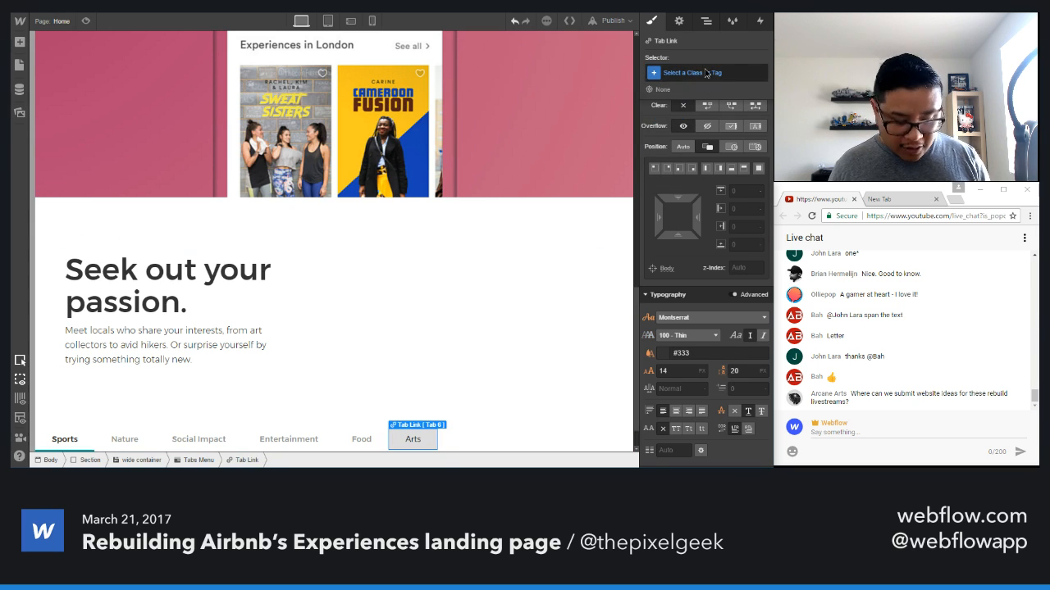
{"action": "left_click", "coordinate": [705, 72]}
{"action": "type", "text": "tab"}
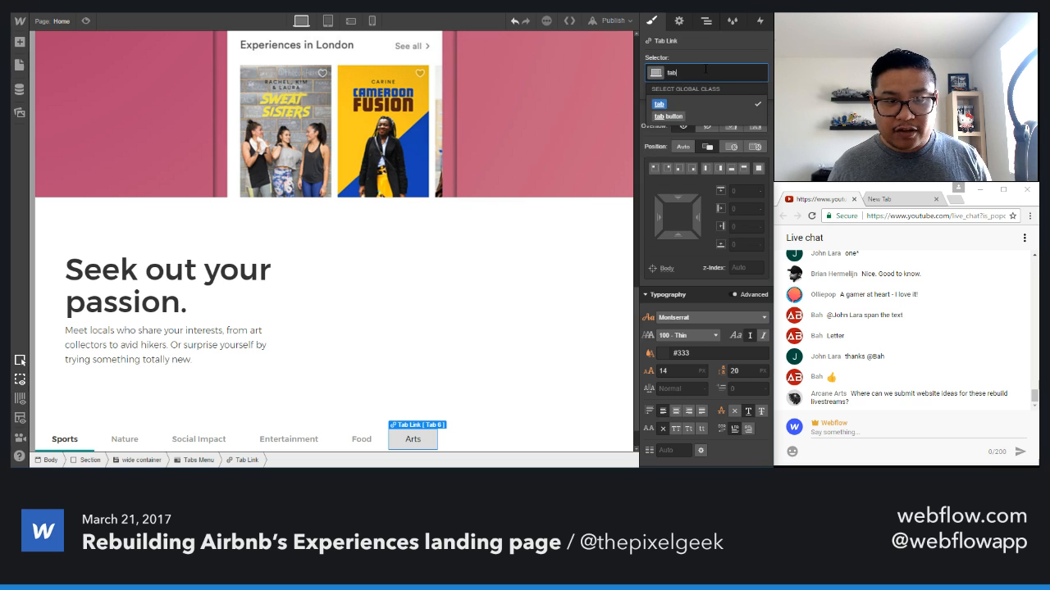
{"action": "left_click", "coordinate": [685, 111]}
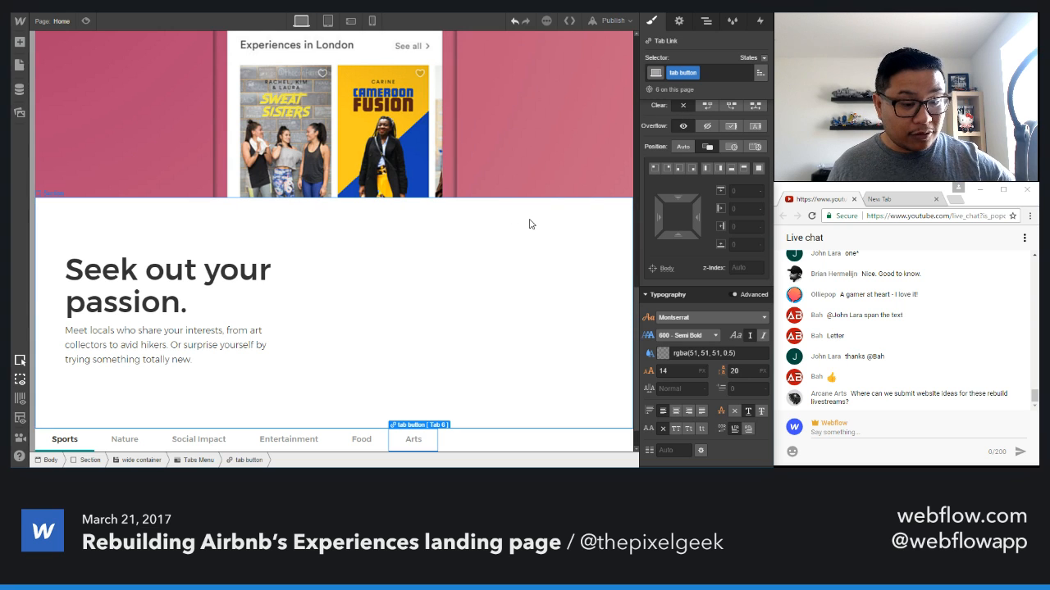
- Set the bottom margin of the Tabs Menu to 40 px
{"action": "scroll", "coordinate": [517, 246], "scroll_direction": "down", "scroll_amount": 1}
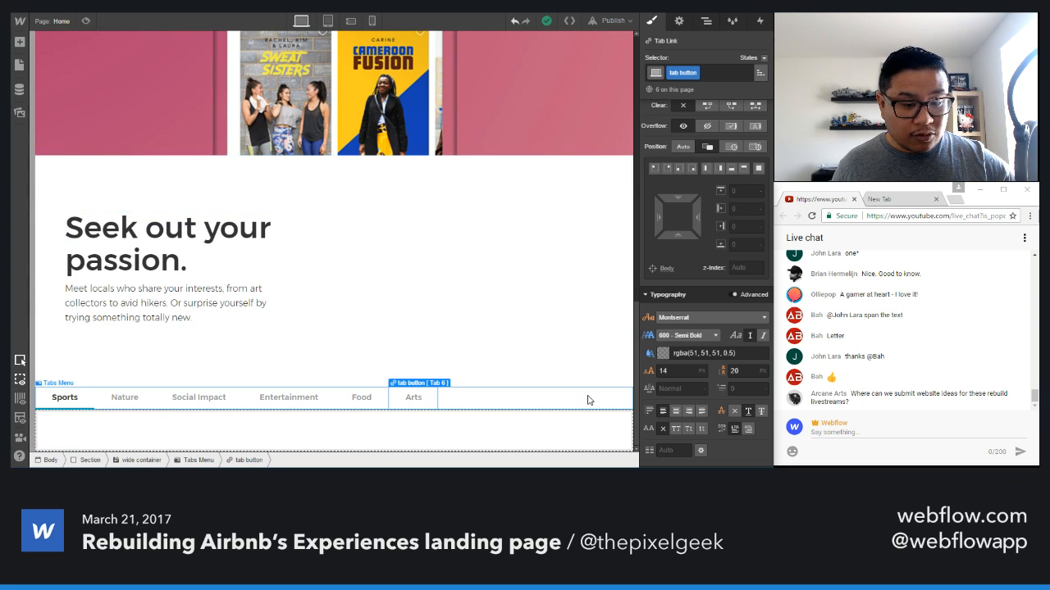
{"action": "left_click", "coordinate": [587, 400]}
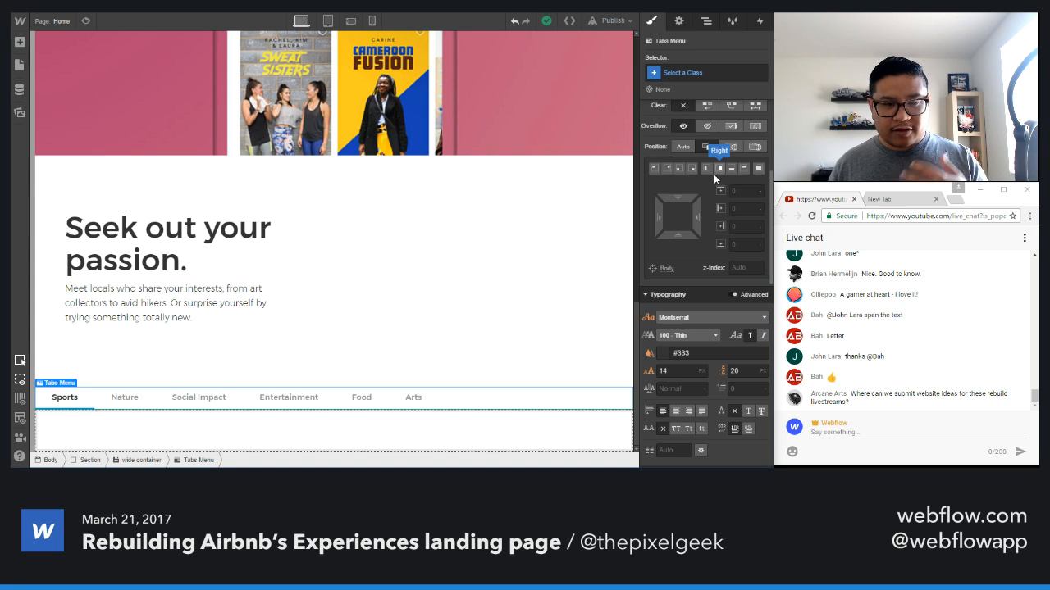
{"action": "scroll", "coordinate": [697, 131], "scroll_direction": "up", "scroll_amount": 3}
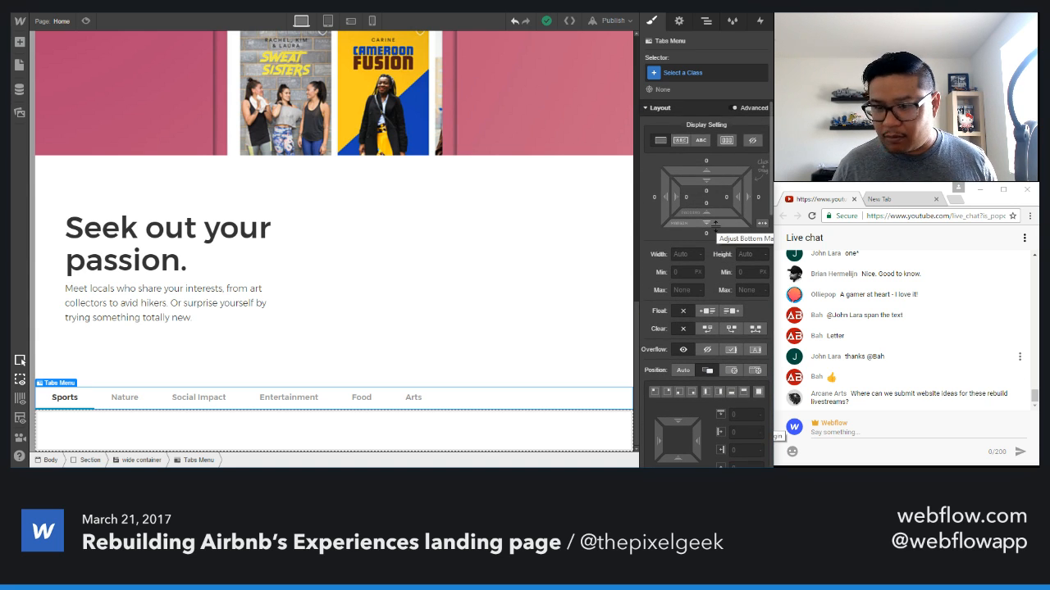
{"action": "left_click_drag", "start_coordinate": [715, 224], "coordinate": [709, 241]}
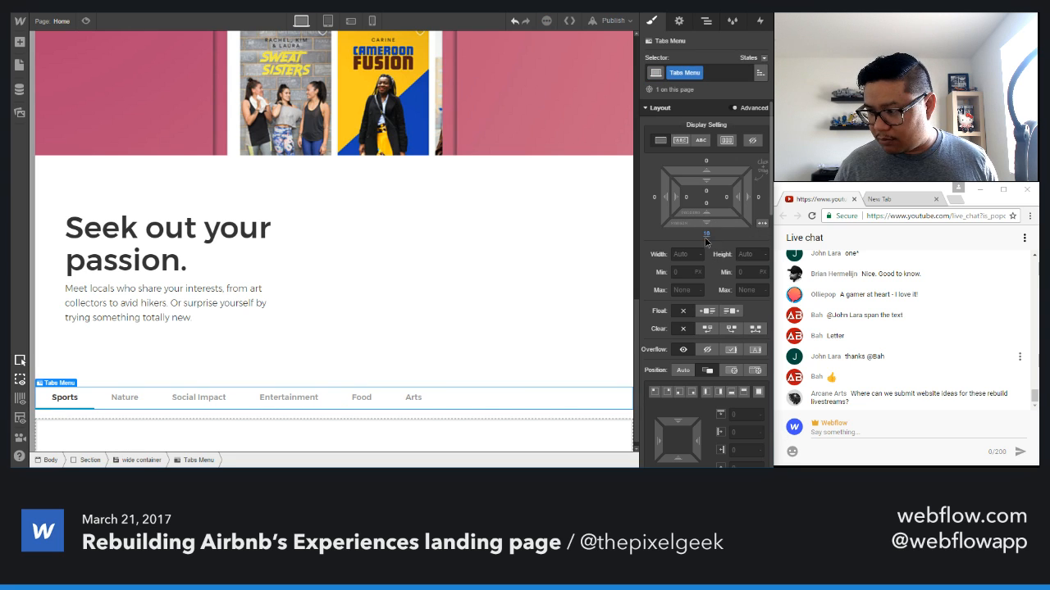
{"action": "left_click", "coordinate": [706, 239]}
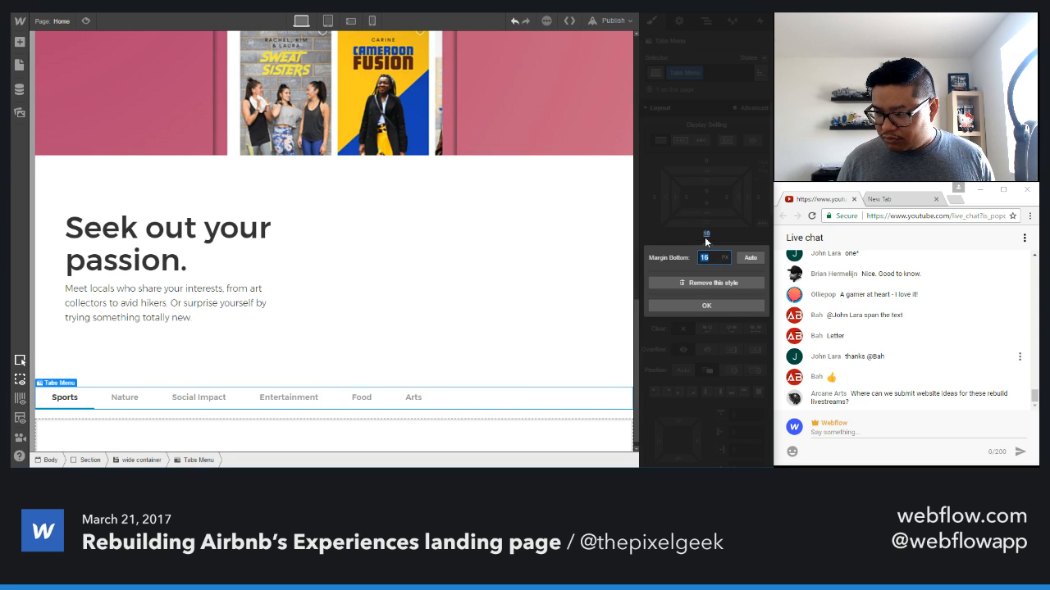
{"action": "type", "text": "40"}
{"action": "key", "text": "Return"}
{"action": "left_click", "coordinate": [706, 236]}
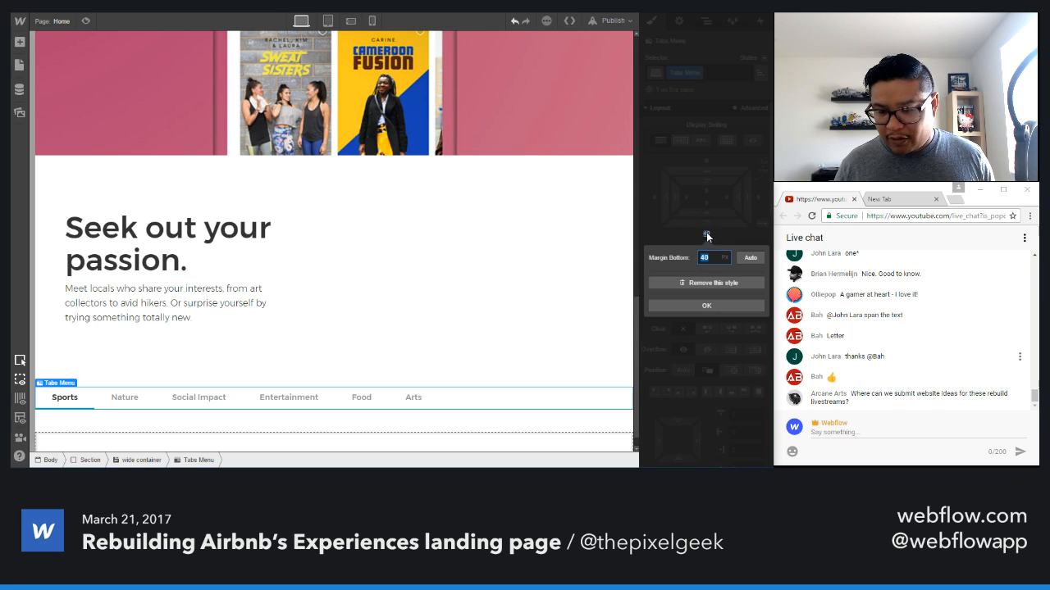
{"action": "key", "text": "Return"}
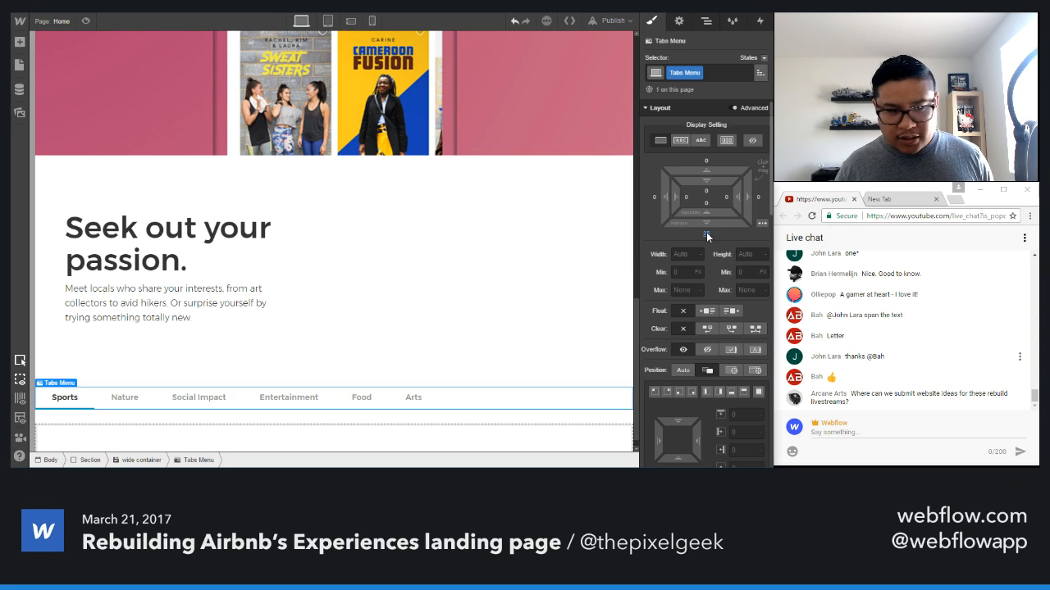
{"action": "left_click", "coordinate": [707, 235]}
{"action": "type", "text": "40"}
{"action": "key", "text": "Return"}
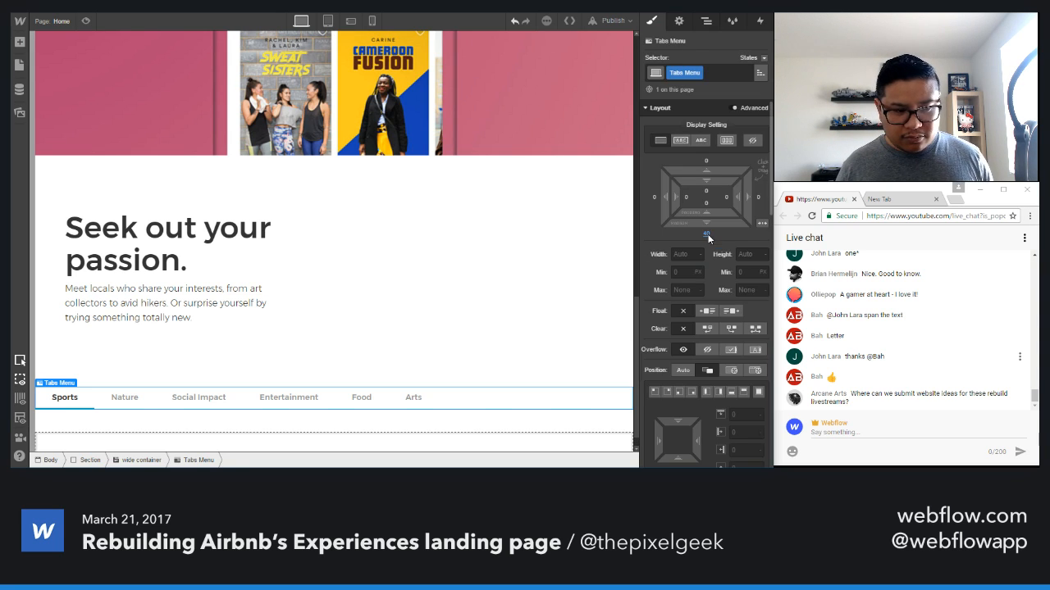
- Set the bottom margin of the Tabs Menu to 30 px
{"action": "left_click", "coordinate": [707, 235]}
{"action": "type", "text": "30"}
{"action": "key", "text": "Return"}
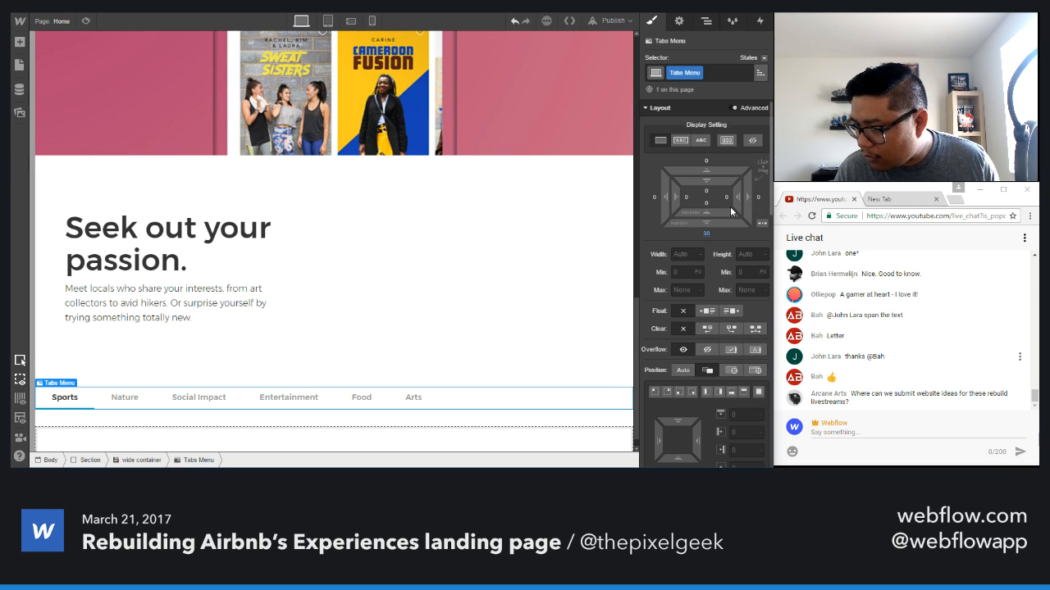
- Add a solid 1 px bottom border in black at 15% opacity to the Tabs Menu, and preview the page
{"action": "scroll", "coordinate": [688, 314], "scroll_direction": "down", "scroll_amount": 8}
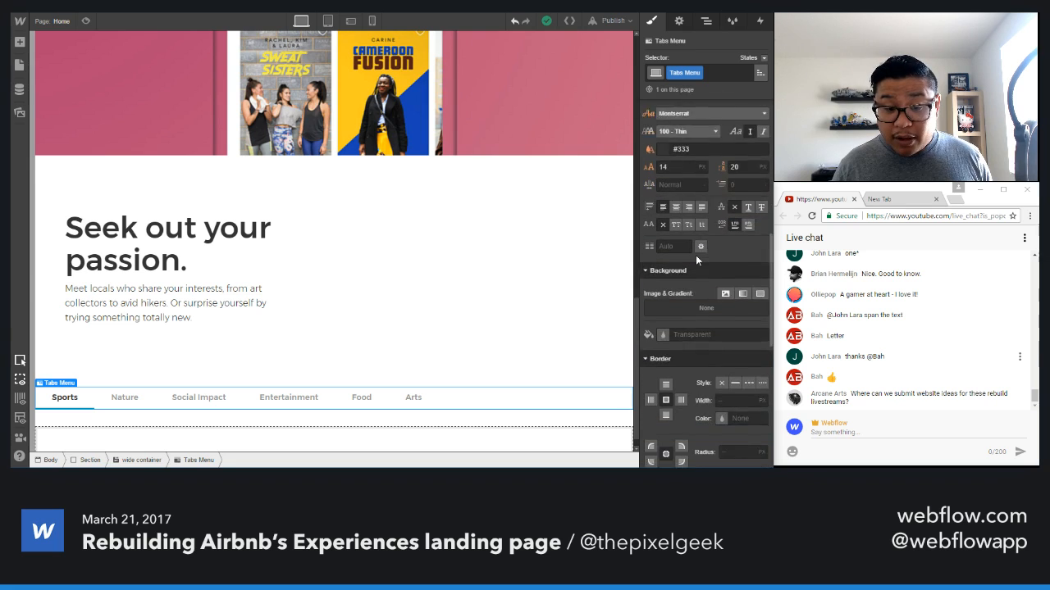
{"action": "scroll", "coordinate": [695, 255], "scroll_direction": "down", "scroll_amount": 2}
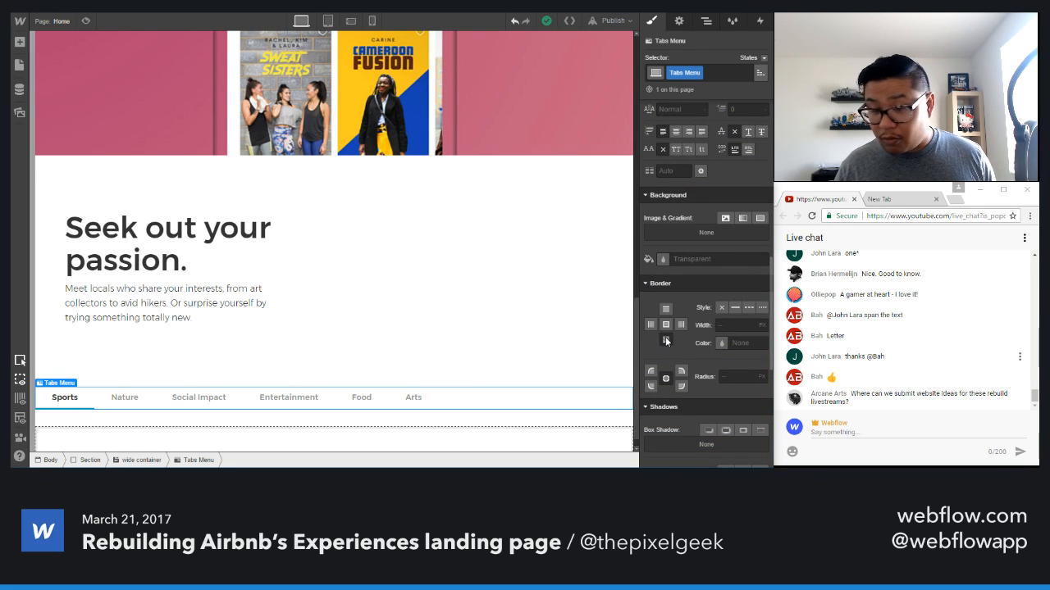
{"action": "left_click", "coordinate": [665, 339]}
{"action": "left_click", "coordinate": [735, 307]}
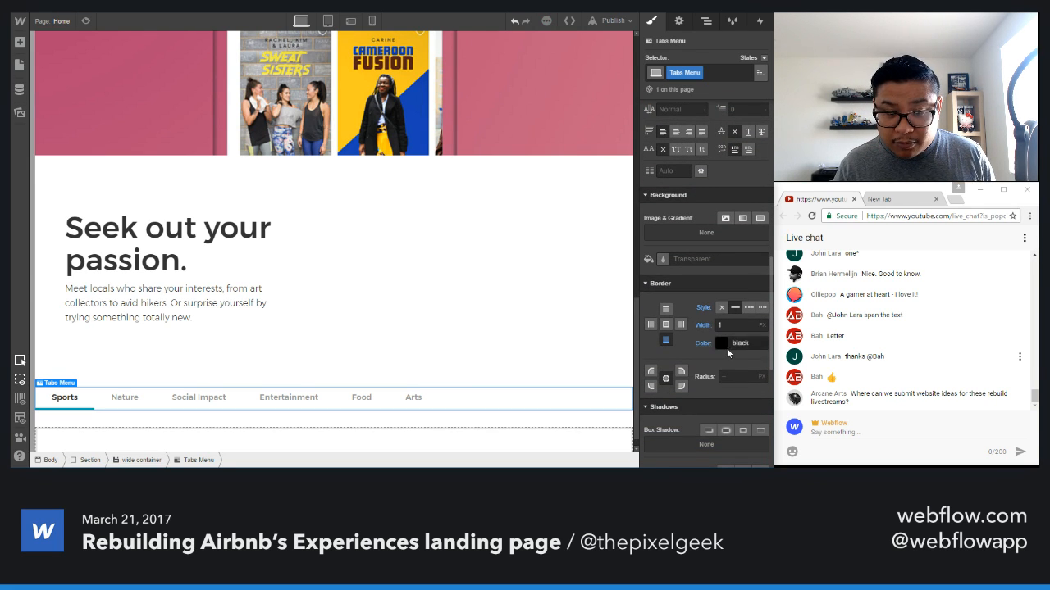
{"action": "left_click", "coordinate": [720, 343]}
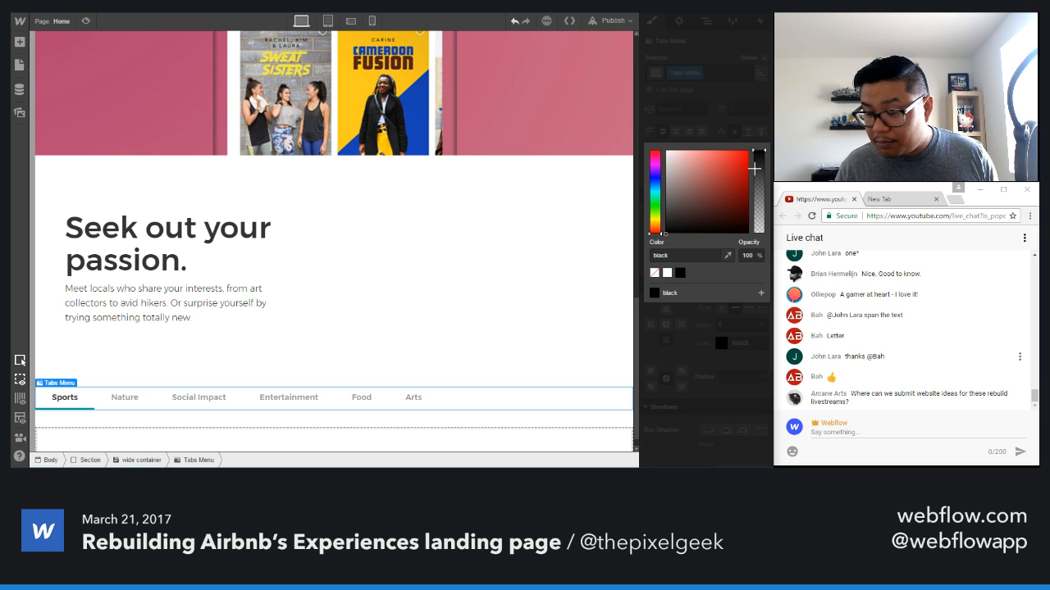
{"action": "left_click_drag", "start_coordinate": [757, 172], "coordinate": [761, 224]}
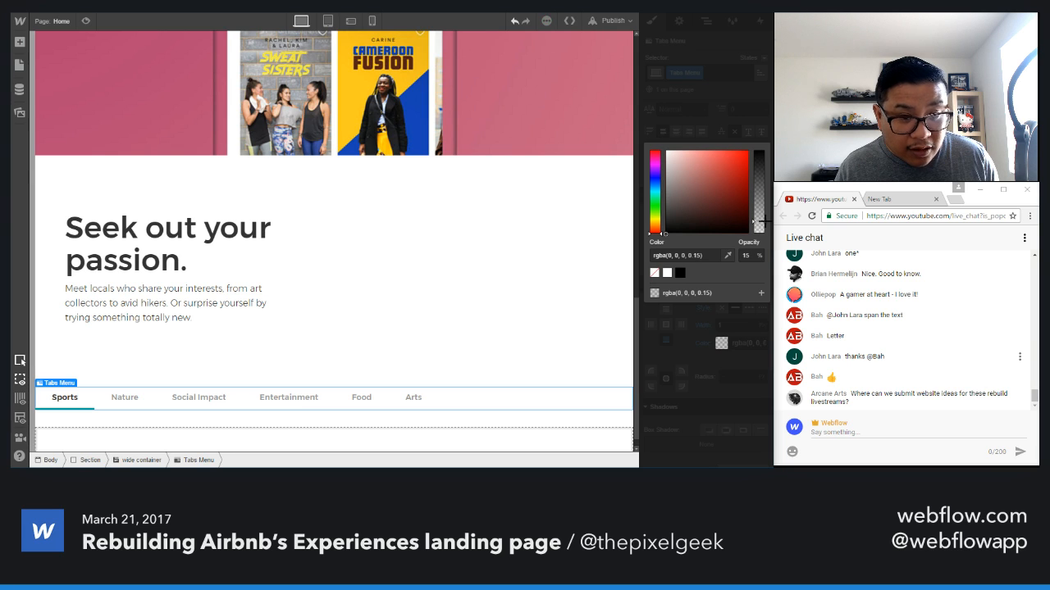
{"action": "left_click", "coordinate": [745, 113]}
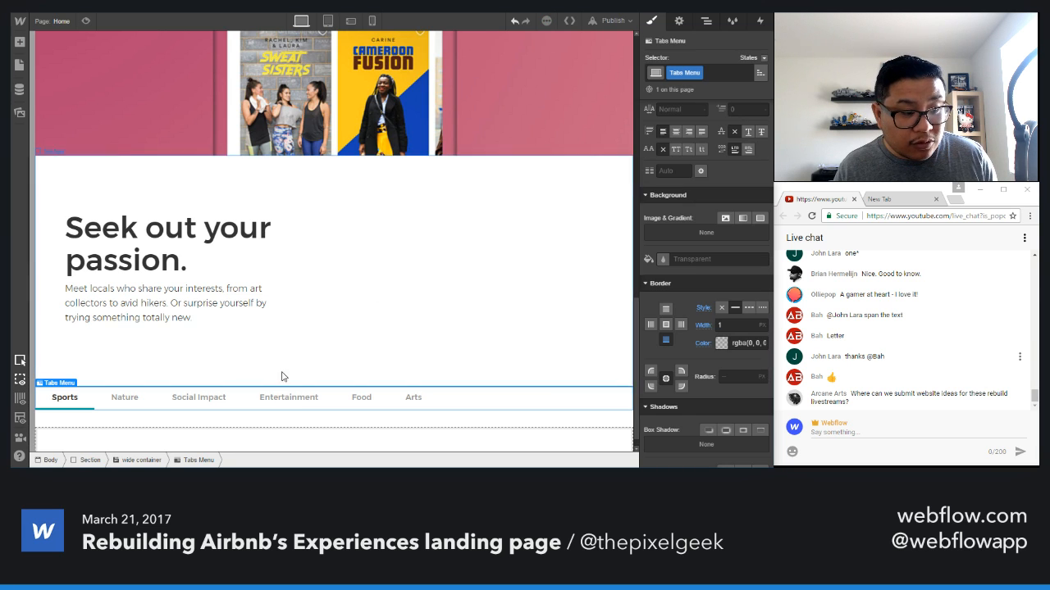
{"action": "left_click", "coordinate": [86, 22]}
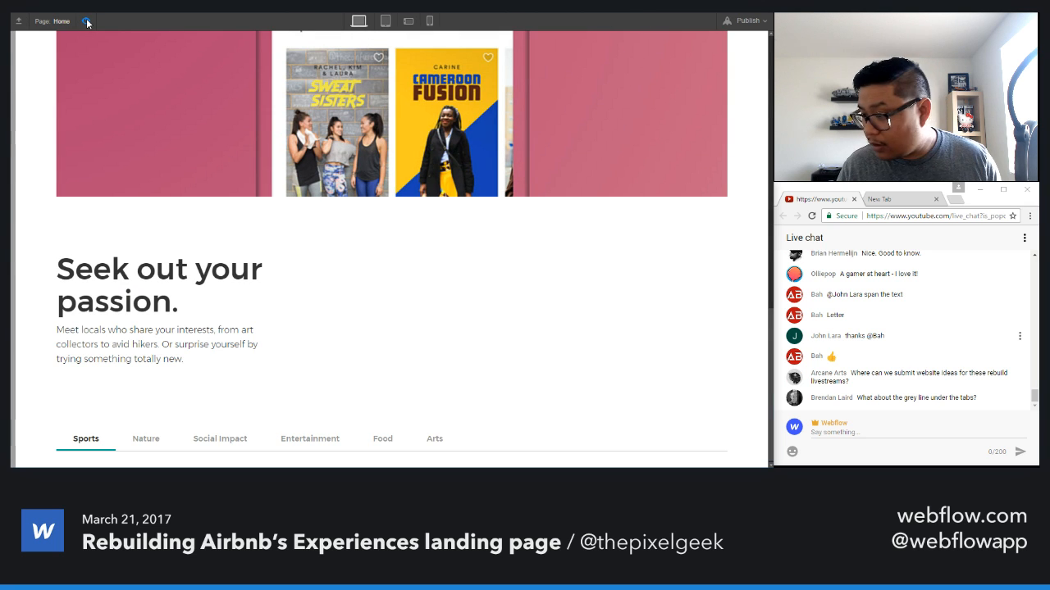
{"action": "left_click", "coordinate": [86, 22]}
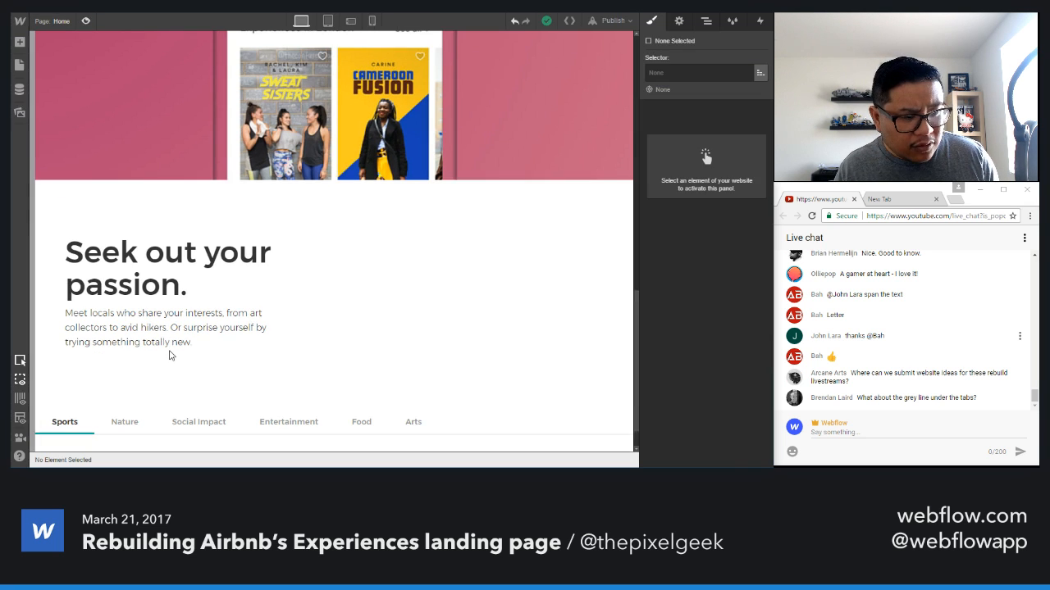
- Set the "tab button" font size to 16 px and line height to 22 px, working from the Nature tab
{"action": "left_click", "coordinate": [131, 423]}
{"action": "scroll", "coordinate": [672, 328], "scroll_direction": "down", "scroll_amount": 6}
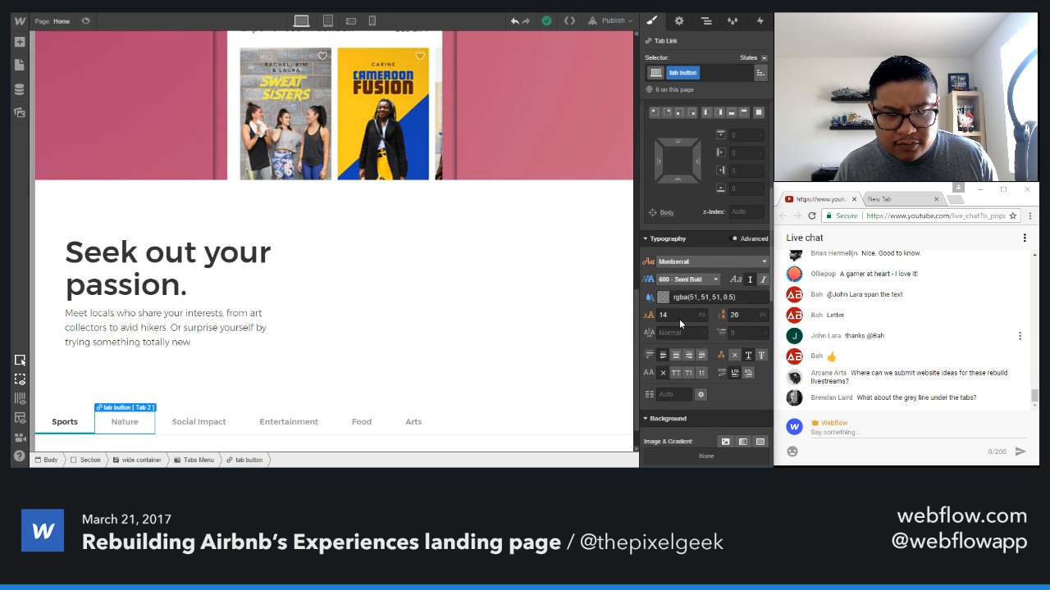
{"action": "left_click", "coordinate": [679, 315]}
{"action": "key", "text": "Up"}
{"action": "key", "text": "Up"}
{"action": "key", "text": "Tab"}
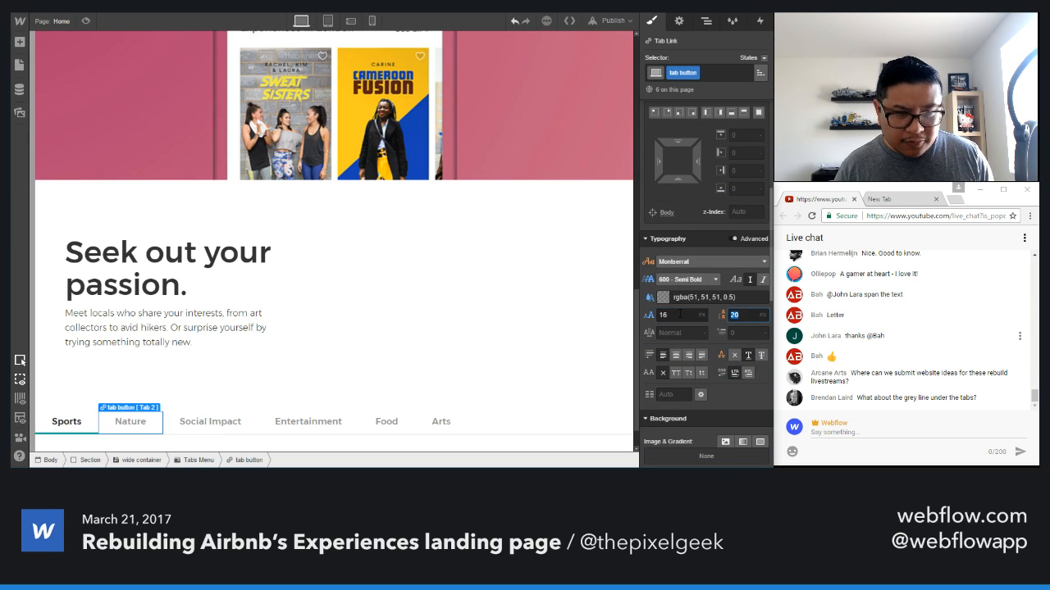
{"action": "key", "text": "Up"}
{"action": "key", "text": "Up"}
- Create the class "tab panel 1" on the Sports tab's empty pane
{"action": "scroll", "coordinate": [484, 387], "scroll_direction": "down", "scroll_amount": 1}
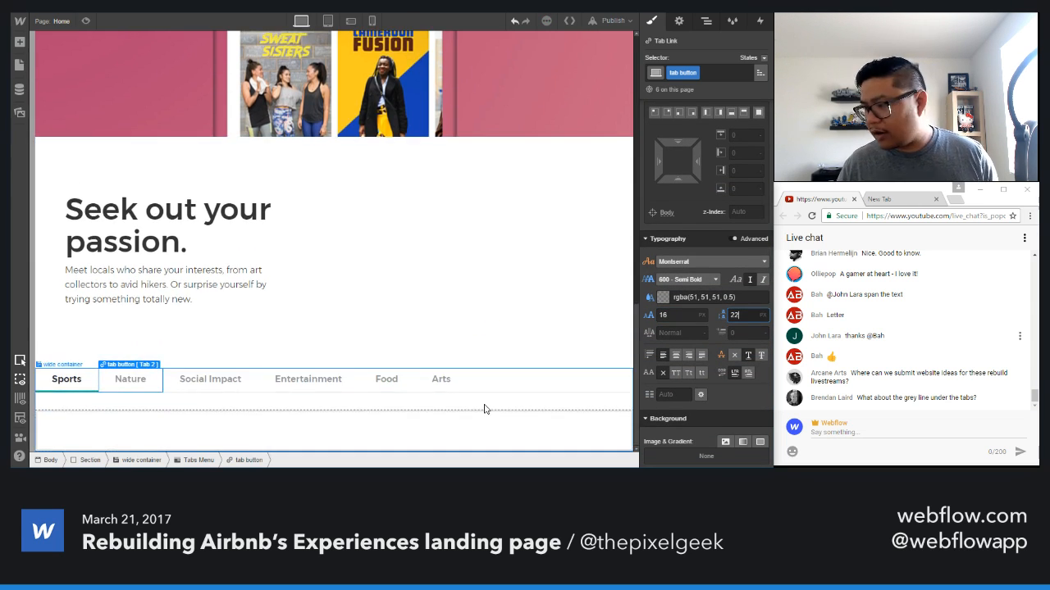
{"action": "left_click", "coordinate": [287, 415]}
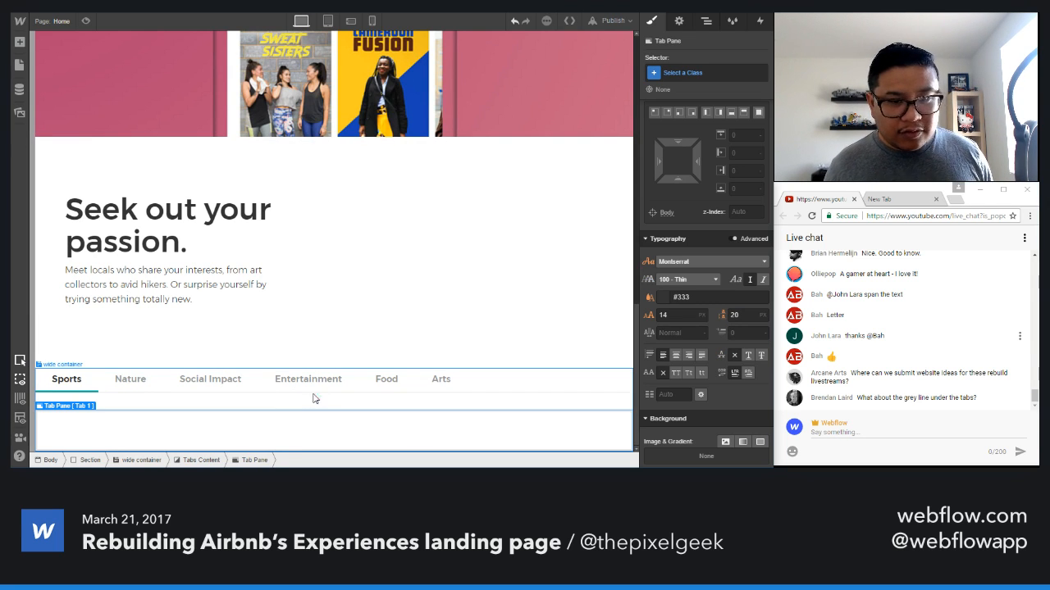
{"action": "left_click", "coordinate": [699, 73]}
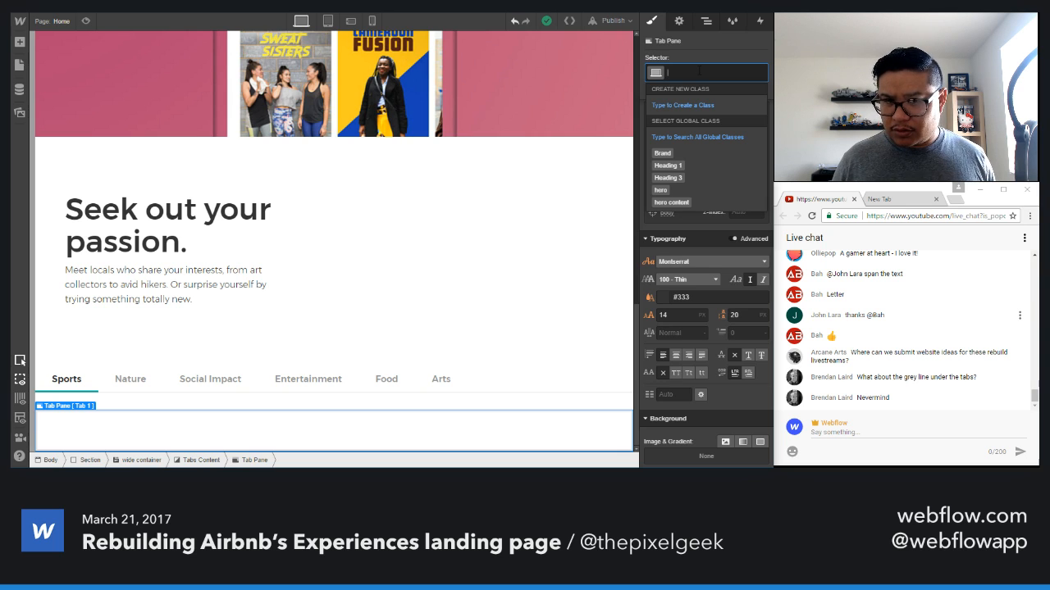
{"action": "type", "text": "t"}
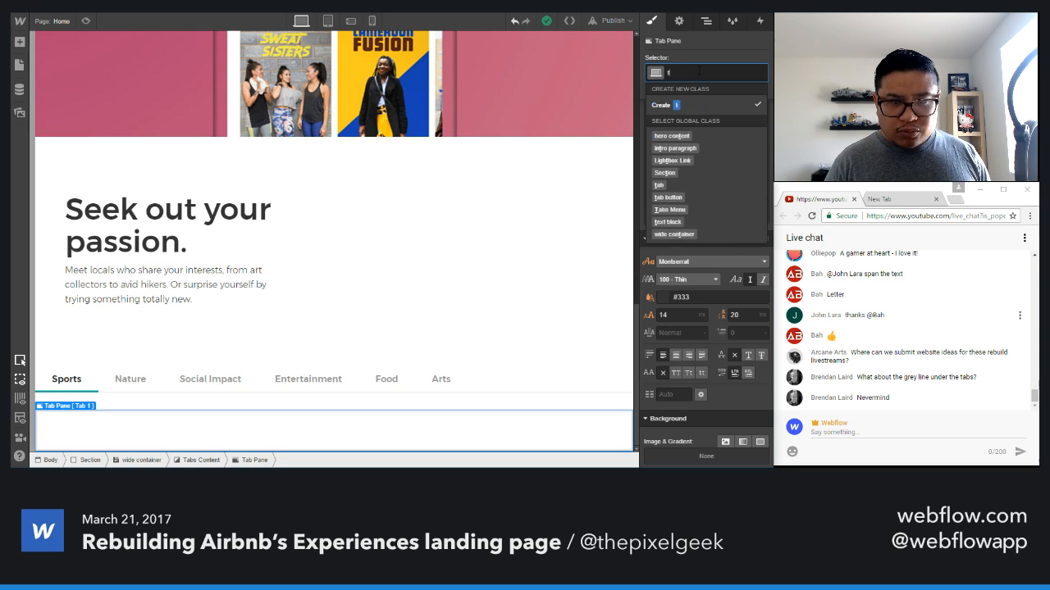
{"action": "type", "text": "ab pa"}
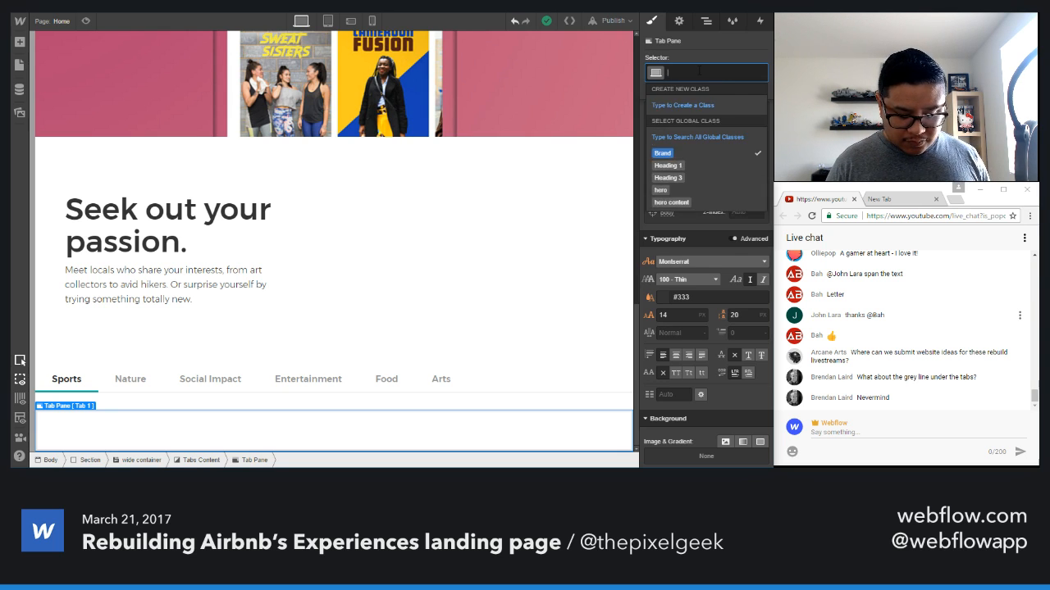
{"action": "type", "text": "nel 1"}
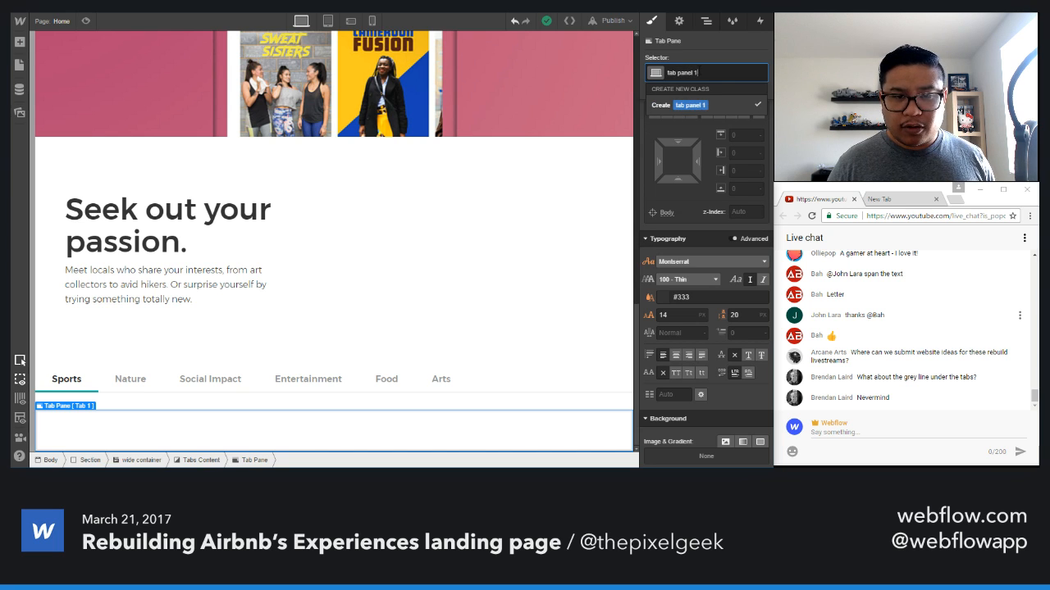
{"action": "key", "text": "Return"}
- Try adding a background image to the Sports tab's pane, and remove its "tab panel 1" class
{"action": "scroll", "coordinate": [722, 261], "scroll_direction": "down", "scroll_amount": 4}
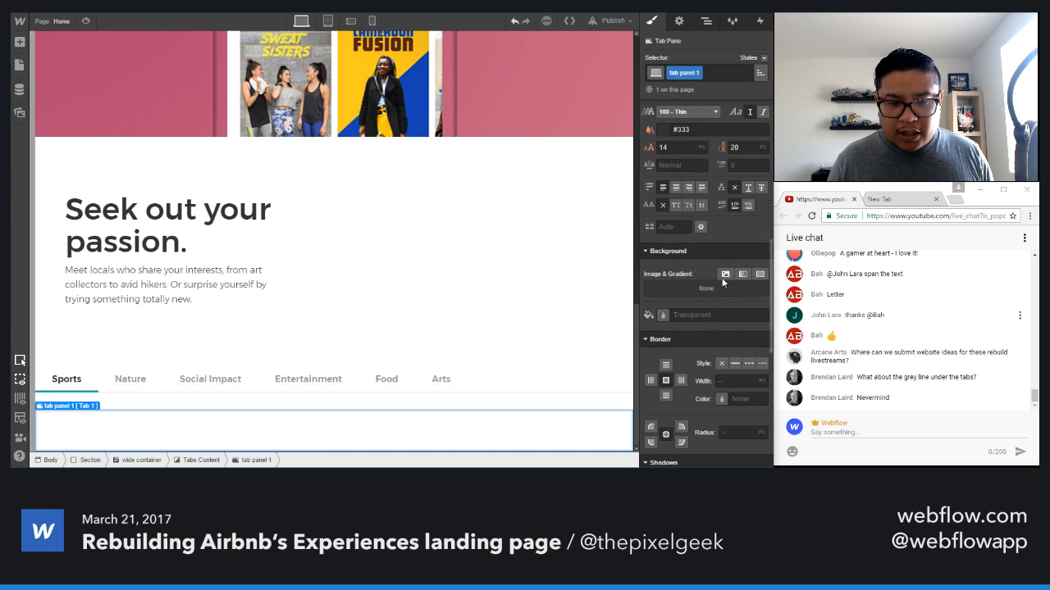
{"action": "left_click", "coordinate": [712, 221]}
{"action": "left_click", "coordinate": [678, 135]}
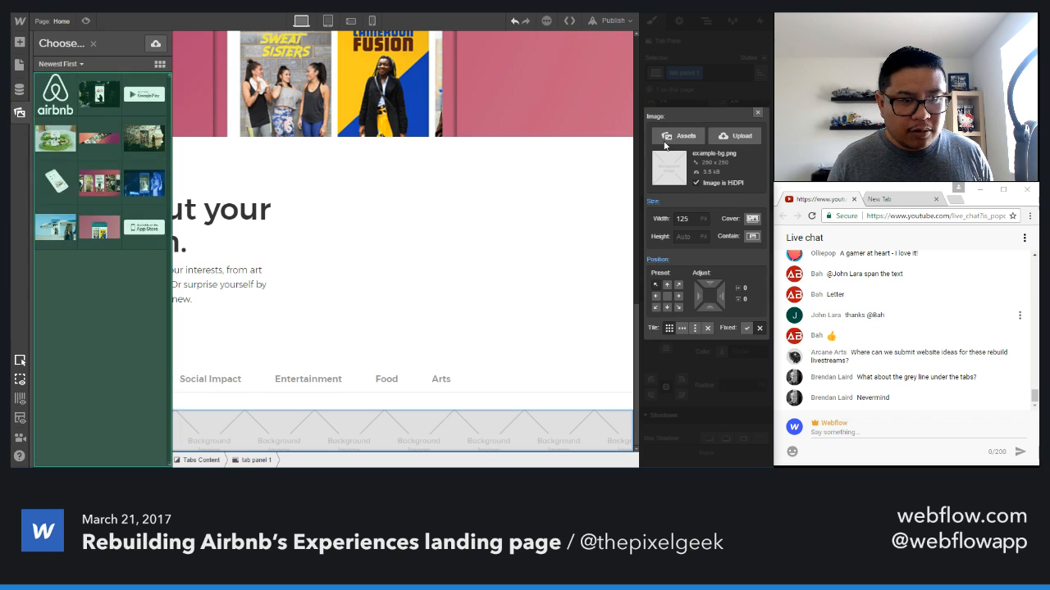
{"action": "left_click", "coordinate": [131, 127]}
{"action": "left_click", "coordinate": [142, 94]}
{"action": "left_click", "coordinate": [674, 129]}
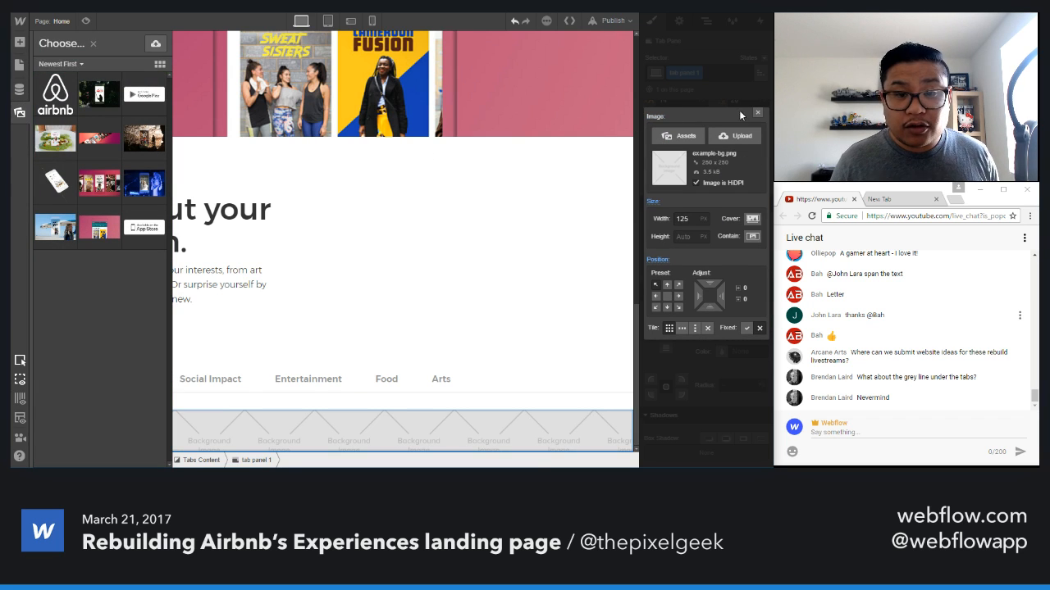
{"action": "left_click", "coordinate": [736, 93]}
{"action": "left_click", "coordinate": [719, 72]}
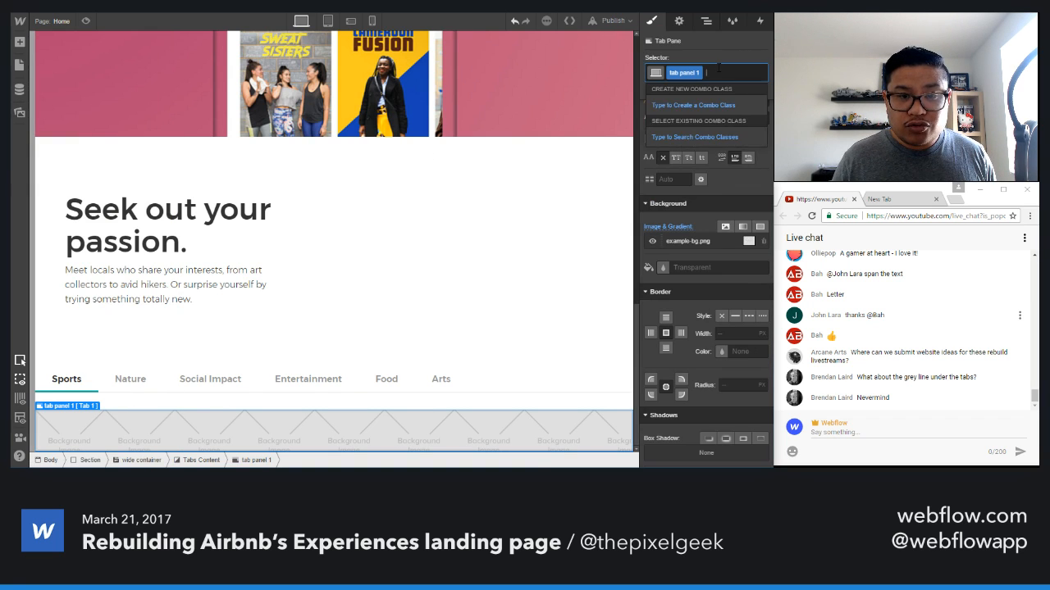
{"action": "key", "text": "BackSpace"}
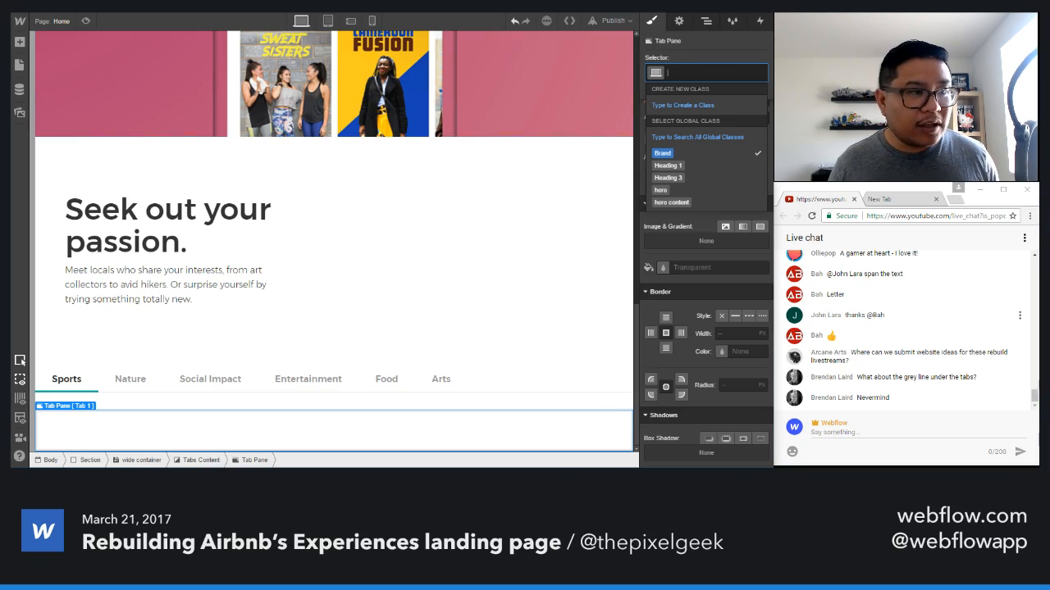
- Switch to the original Airbnb page and examine the layout of the large image panel below the category tabs
{"action": "key", "text": "ctrl+Tab"}
{"action": "scroll", "coordinate": [275, 197], "scroll_direction": "down", "scroll_amount": 3}
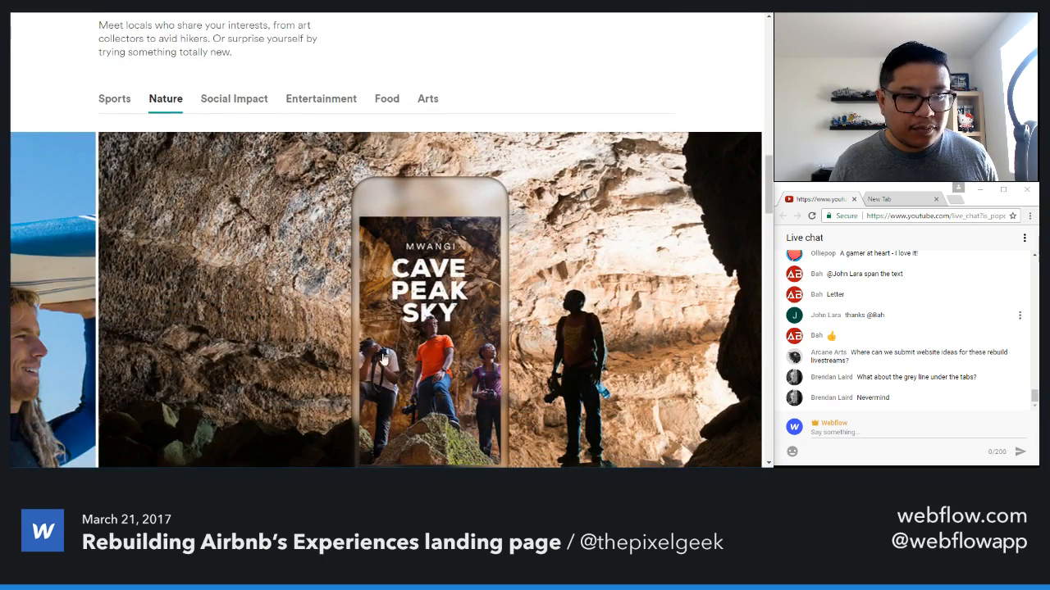
{"action": "scroll", "coordinate": [380, 336], "scroll_direction": "down", "scroll_amount": 2}
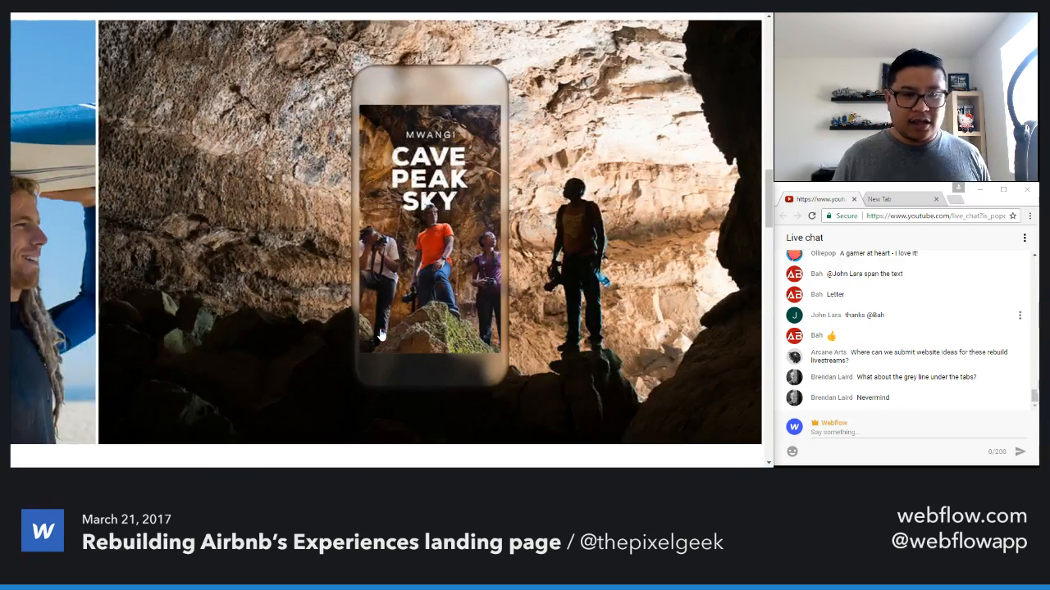
{"action": "scroll", "coordinate": [381, 336], "scroll_direction": "up", "scroll_amount": 1}
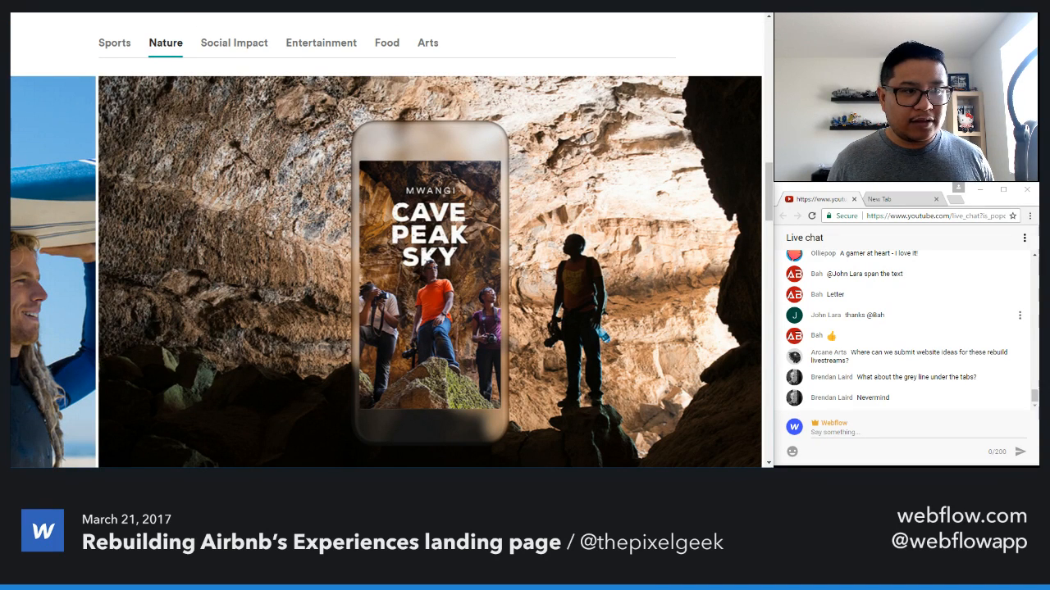
- Return to the Webflow Designer and insert a Link Block into the Sports tab's empty pane
{"action": "left_click", "coordinate": [176, 10]}
{"action": "left_click", "coordinate": [336, 431]}
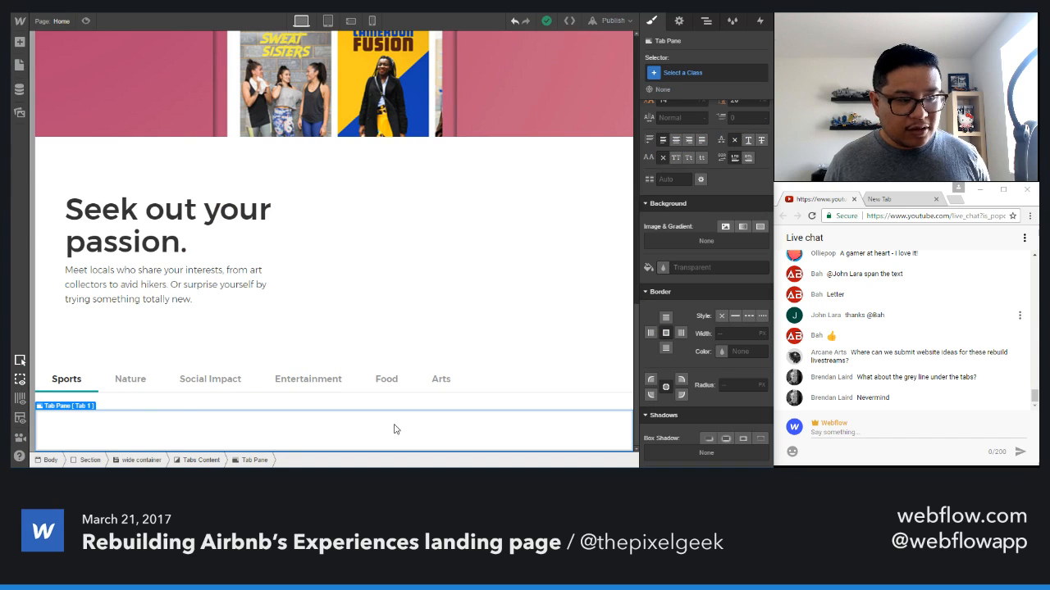
{"action": "key", "text": "a"}
{"action": "left_click_drag", "start_coordinate": [103, 188], "coordinate": [293, 435]}
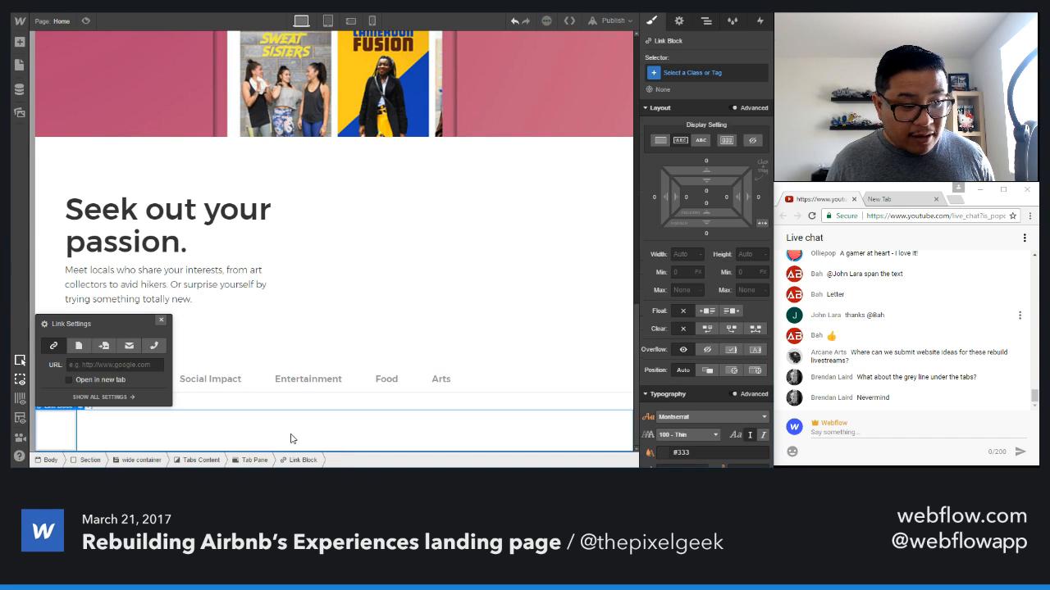
- Give the Sports pane's Link Block the class "tab panel link" and set its display to block
{"action": "left_click", "coordinate": [162, 321]}
{"action": "left_click", "coordinate": [160, 435]}
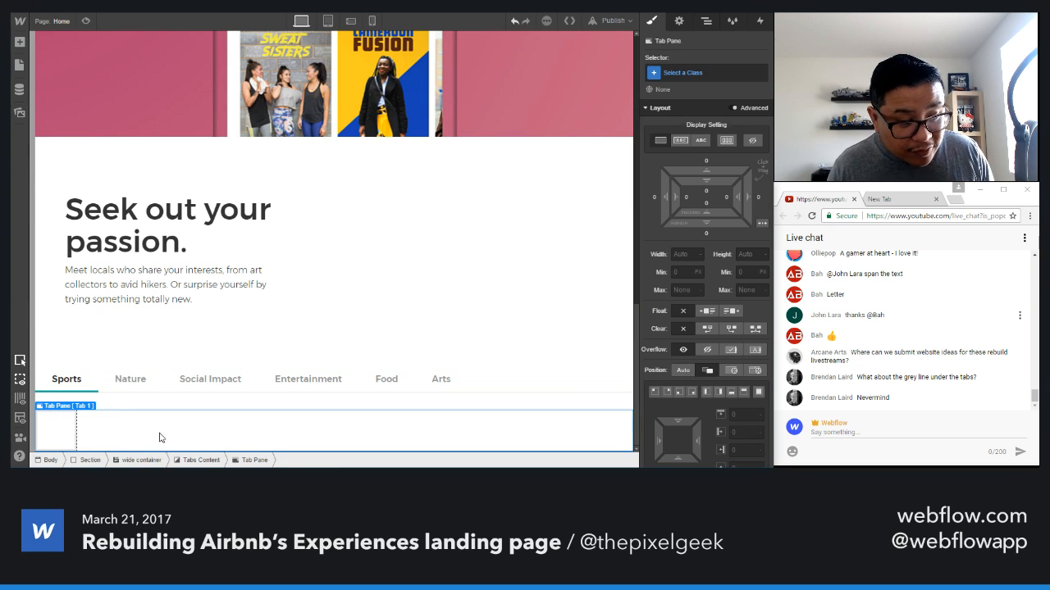
{"action": "left_click", "coordinate": [88, 408]}
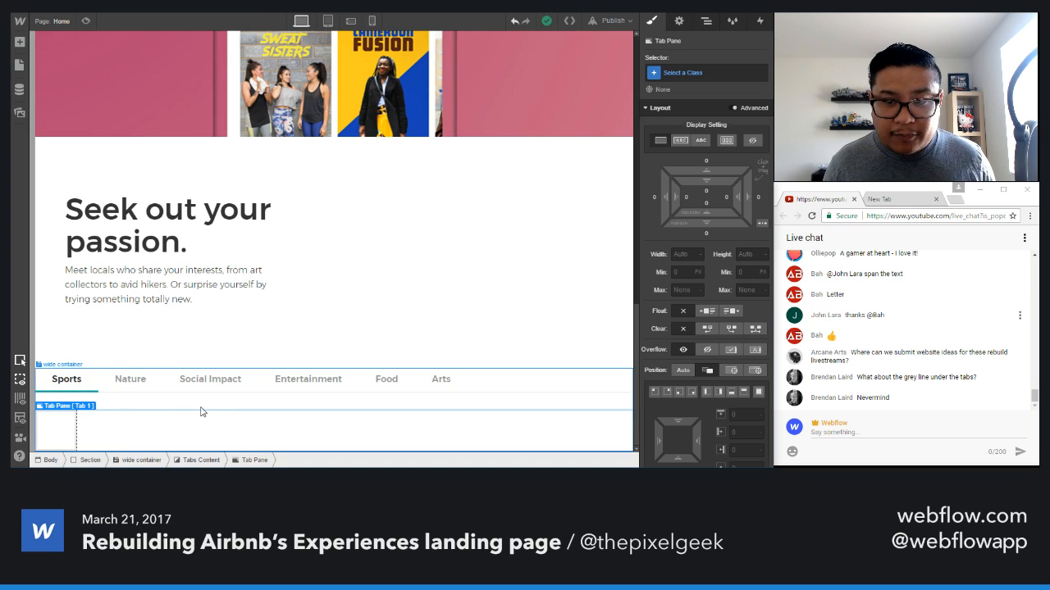
{"action": "left_click_drag", "start_coordinate": [203, 410], "coordinate": [61, 424]}
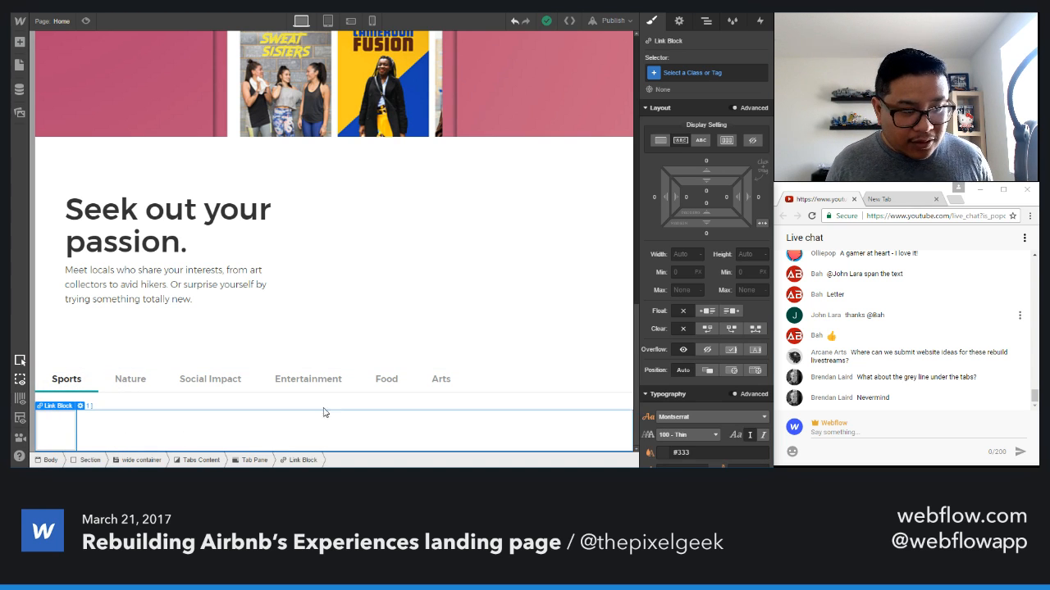
{"action": "left_click", "coordinate": [691, 72]}
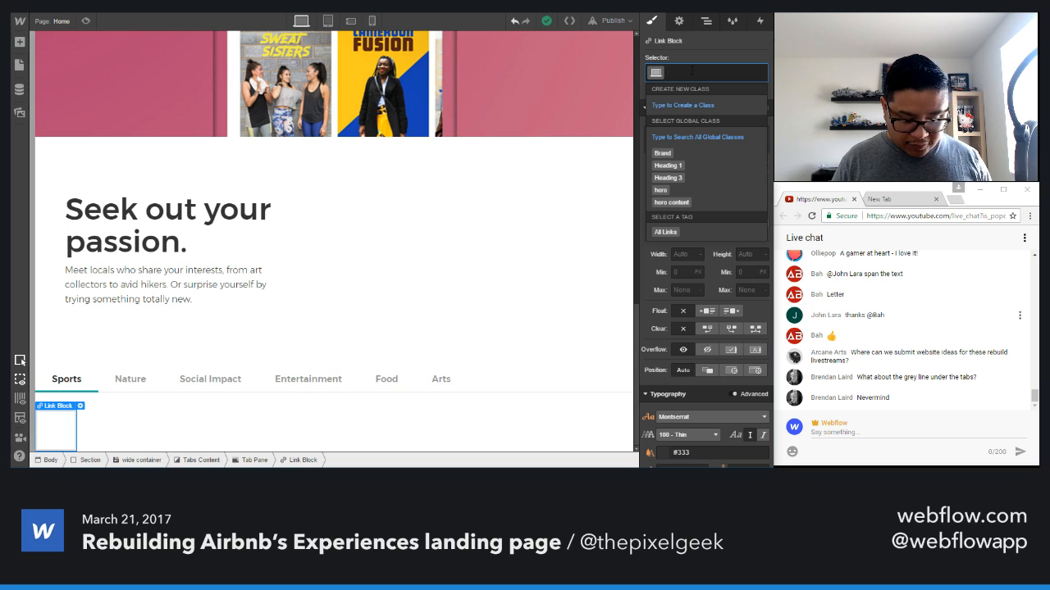
{"action": "type", "text": "tab"}
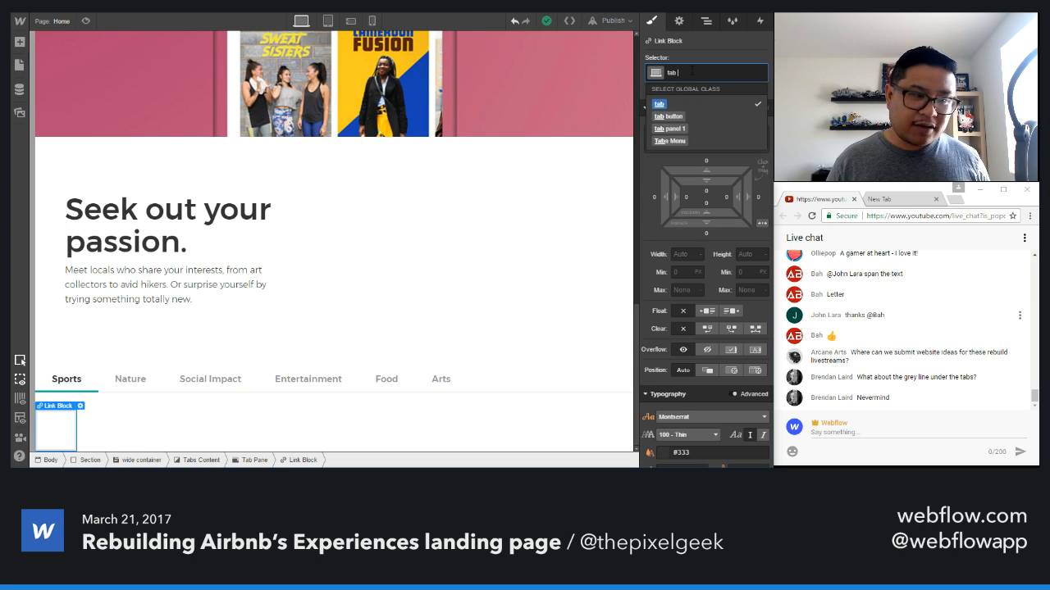
{"action": "key", "text": "BackSpace"}
{"action": "key", "text": "BackSpace"}
{"action": "key", "text": "BackSpace"}
{"action": "type", "text": "tab panel link"}
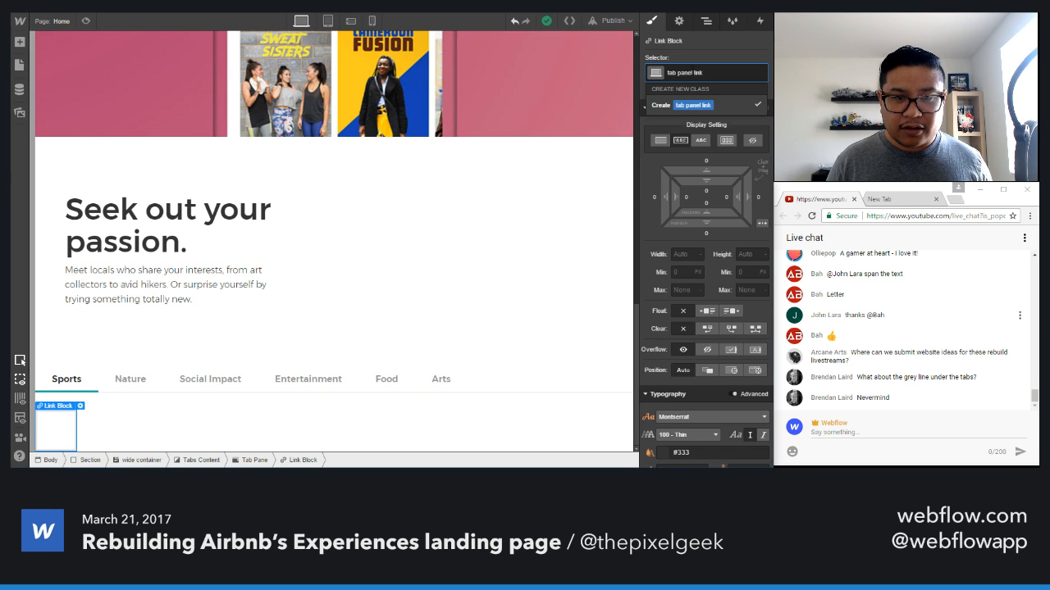
{"action": "key", "text": "Return"}
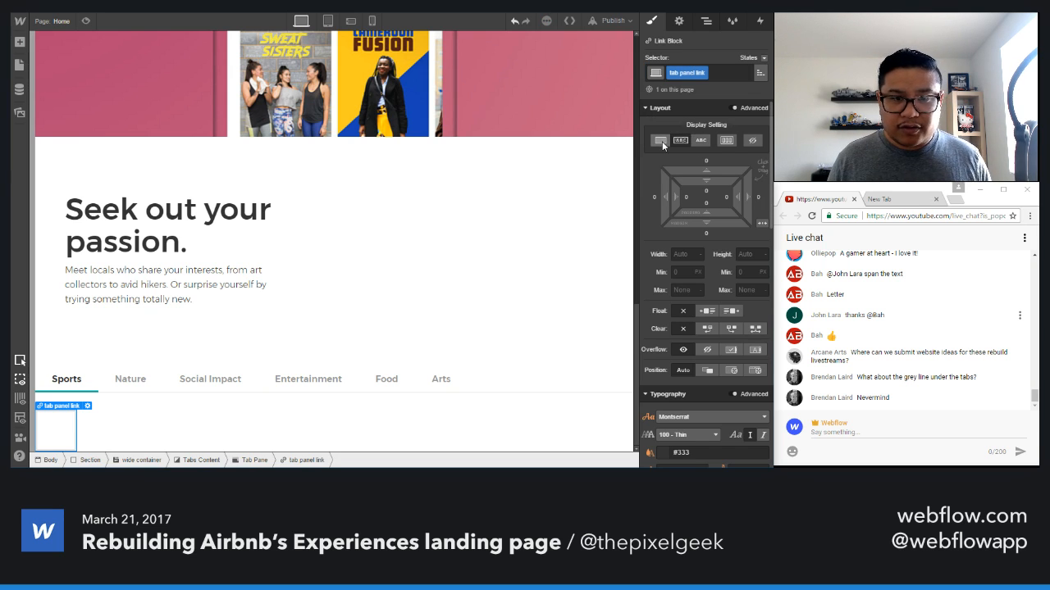
{"action": "left_click", "coordinate": [657, 143]}
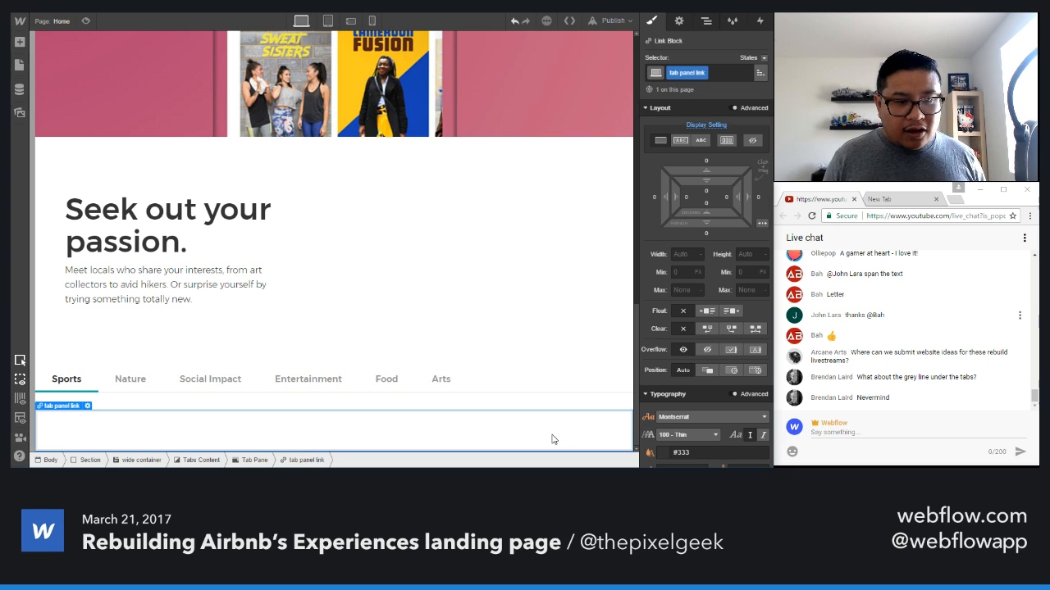
- Insert the surfer image experience1 from the site assets into the Sports pane's tab panel link
{"action": "left_click", "coordinate": [23, 115]}
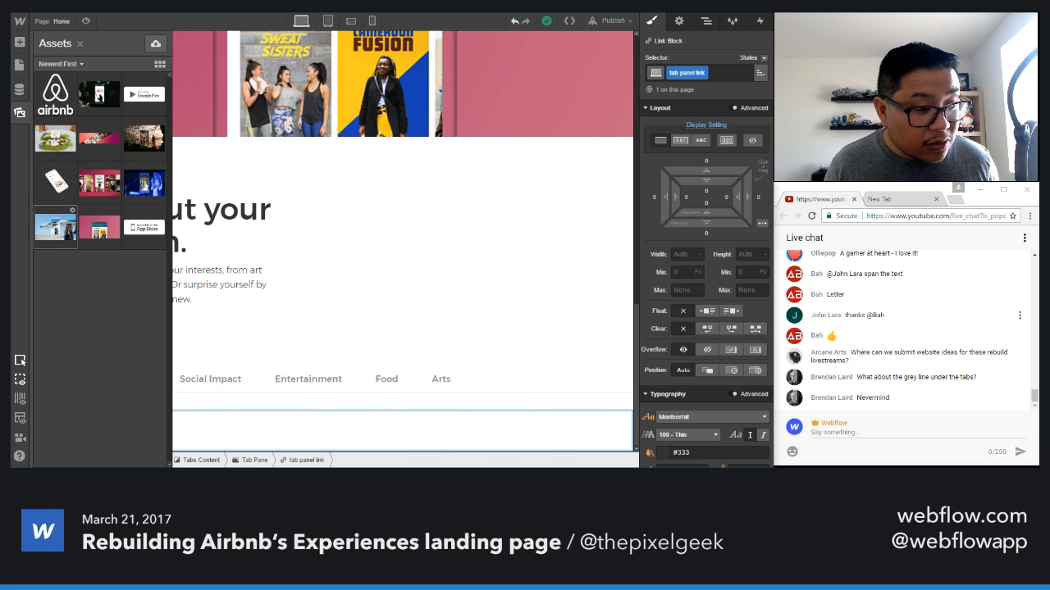
{"action": "left_click_drag", "start_coordinate": [56, 227], "coordinate": [280, 430]}
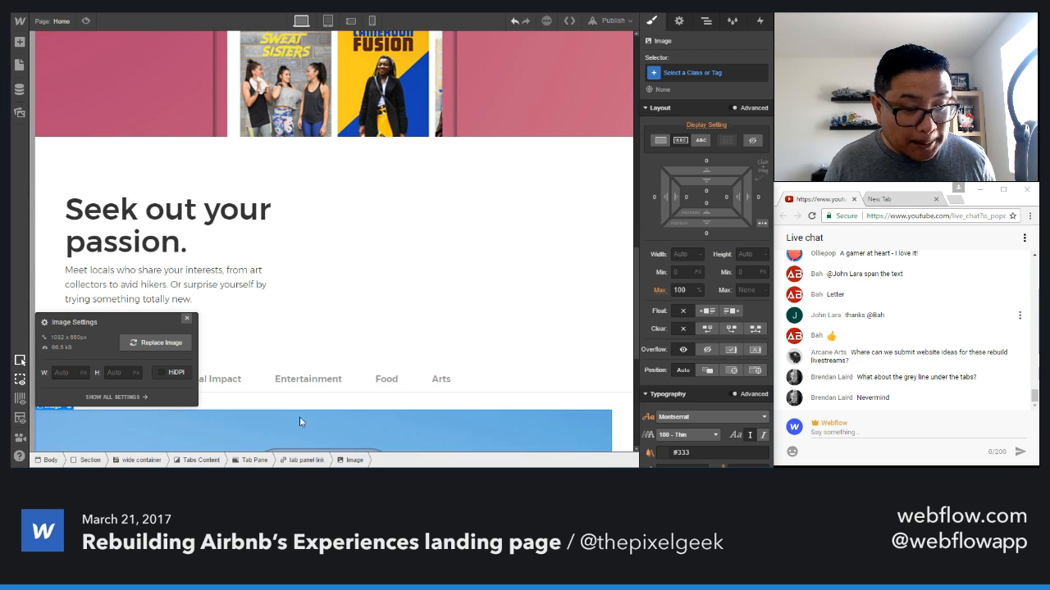
{"action": "left_click", "coordinate": [188, 320]}
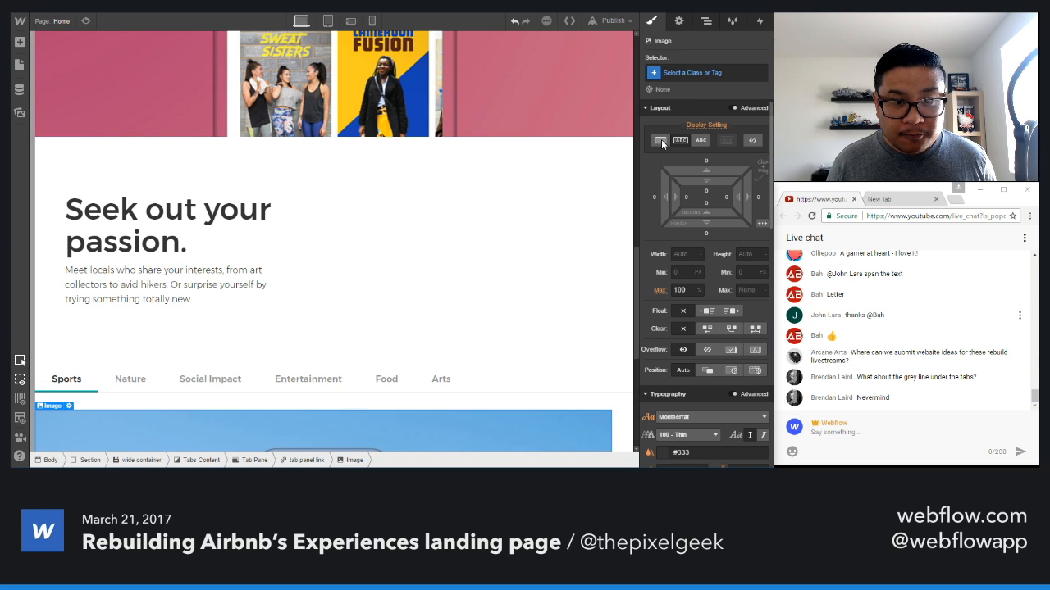
{"action": "left_click", "coordinate": [661, 140]}
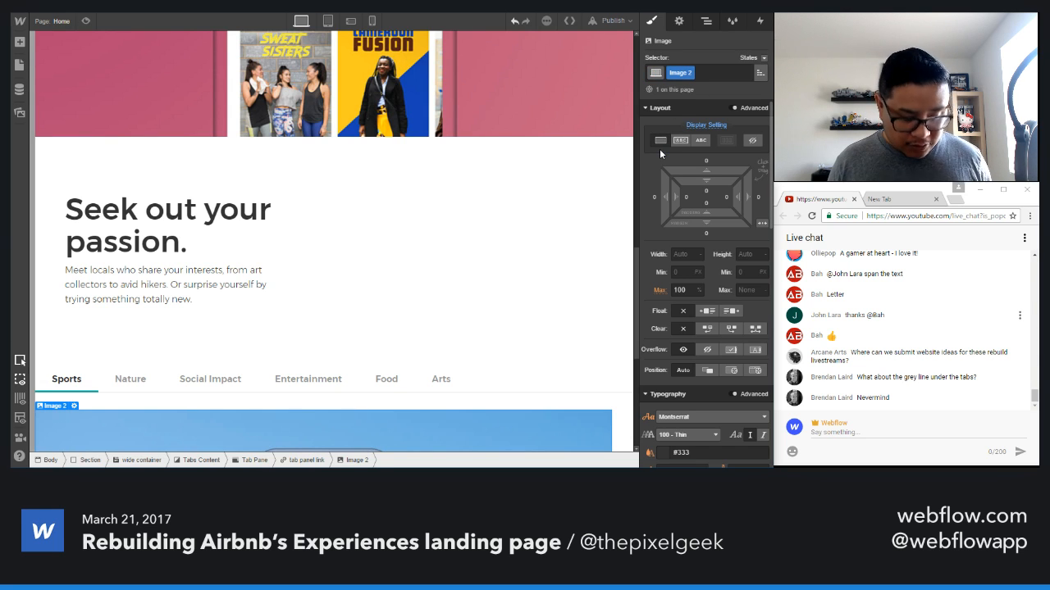
{"action": "left_click", "coordinate": [706, 73]}
{"action": "key", "text": "BackSpace"}
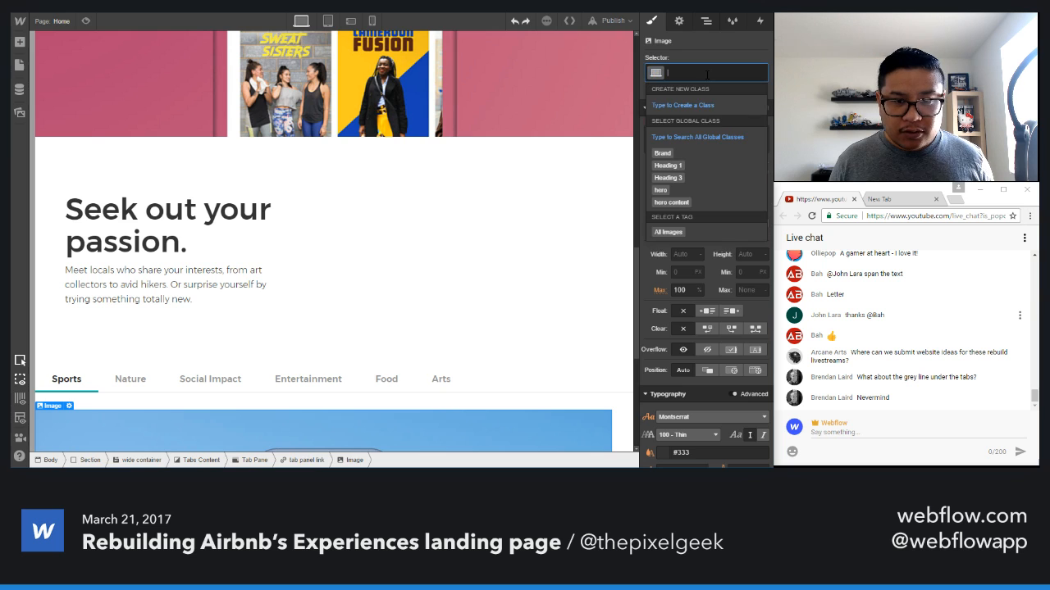
{"action": "left_click", "coordinate": [699, 51]}
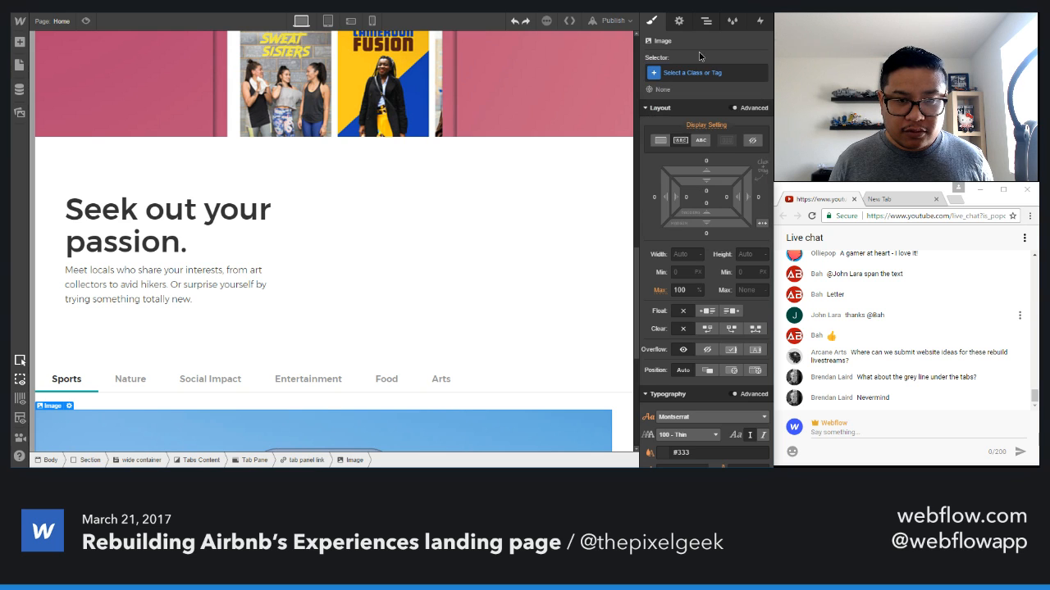
- Set the surfer image's width to 100% and rename its class to "full width image"
{"action": "left_click", "coordinate": [682, 255]}
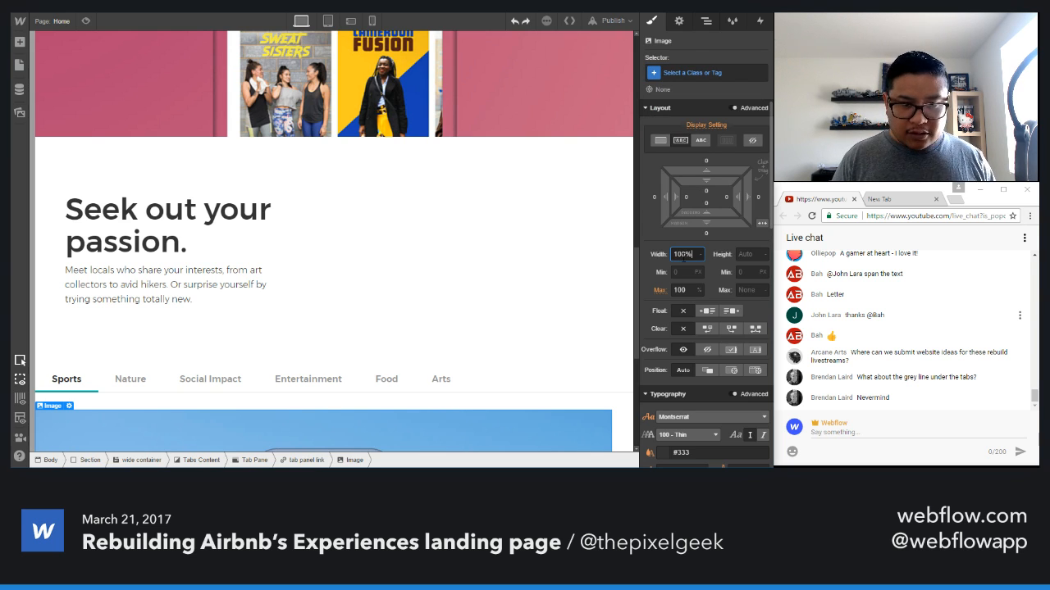
{"action": "type", "text": "100%"}
{"action": "key", "text": "Return"}
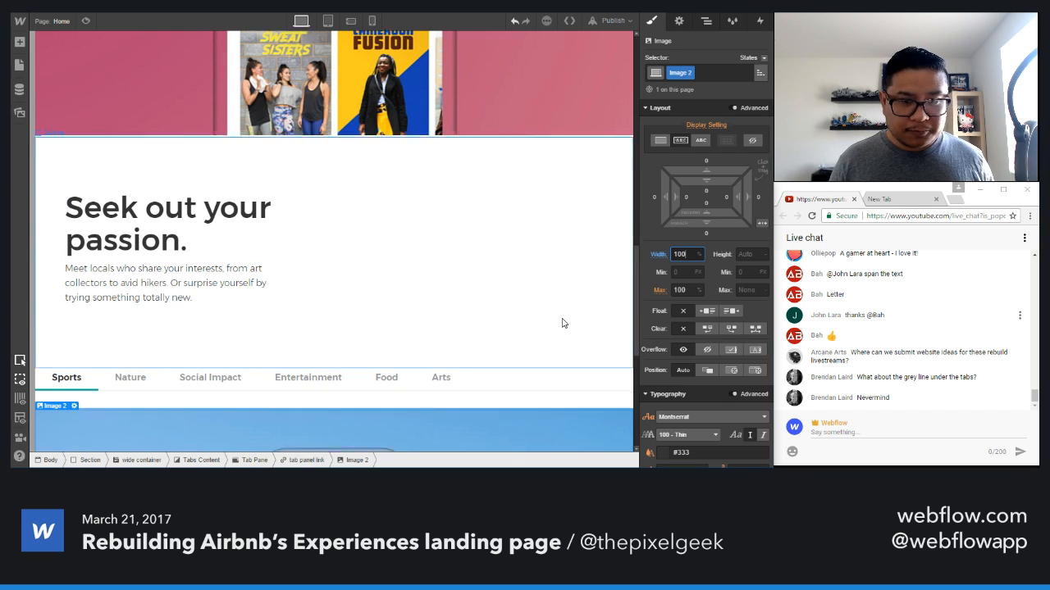
{"action": "scroll", "coordinate": [560, 321], "scroll_direction": "down", "scroll_amount": 5}
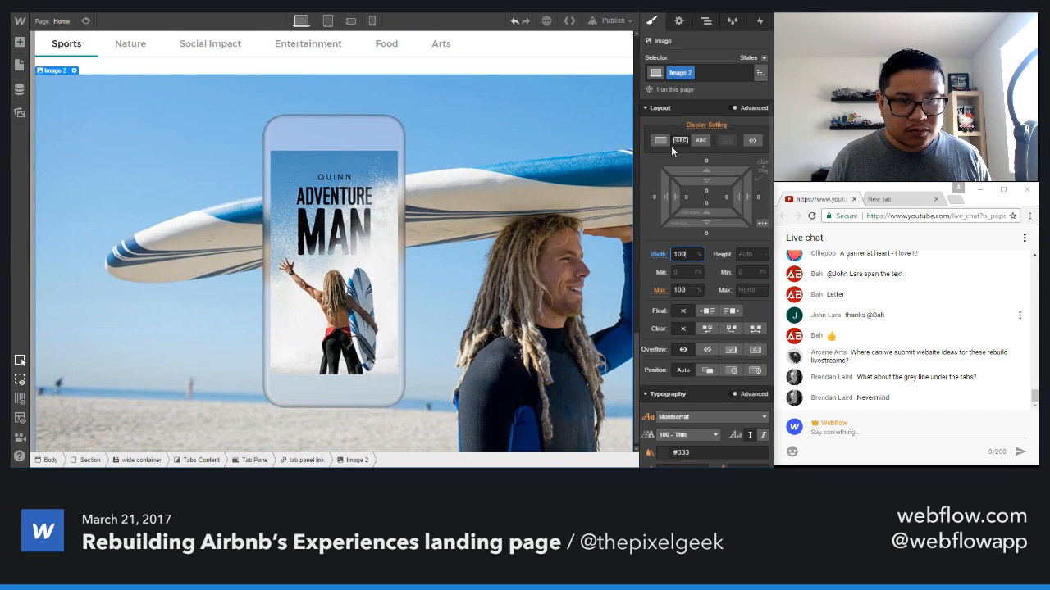
{"action": "double_click", "coordinate": [680, 73]}
{"action": "type", "text": "full width image"}
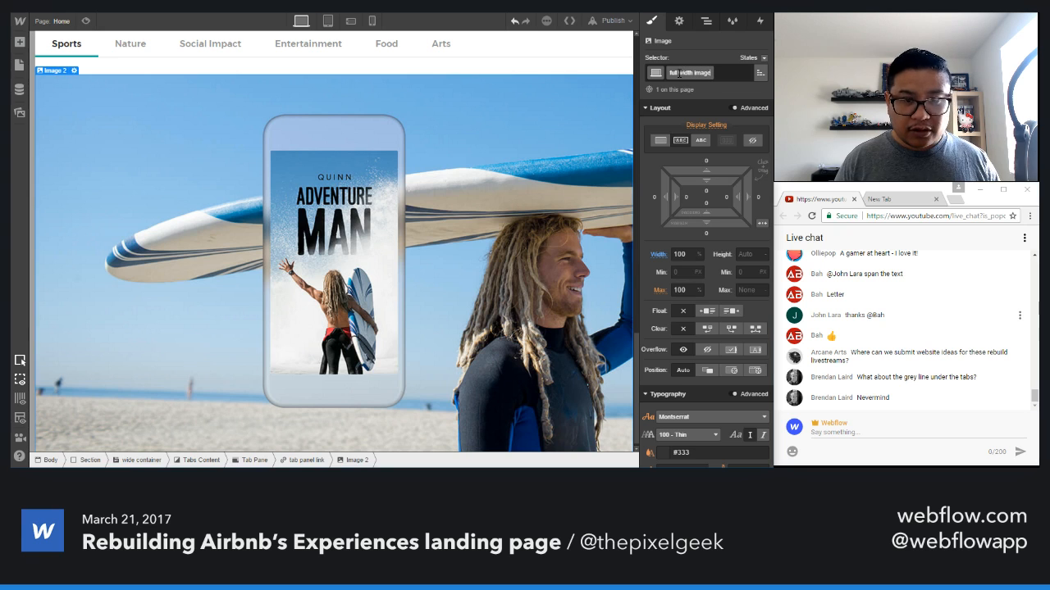
{"action": "key", "text": "Return"}
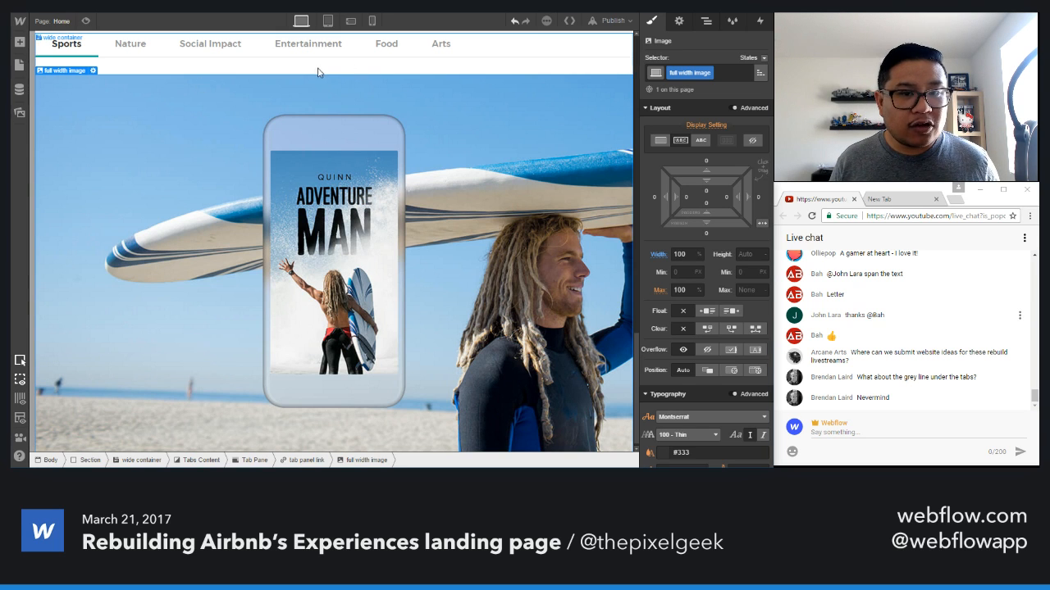
{"action": "left_click", "coordinate": [679, 22]}
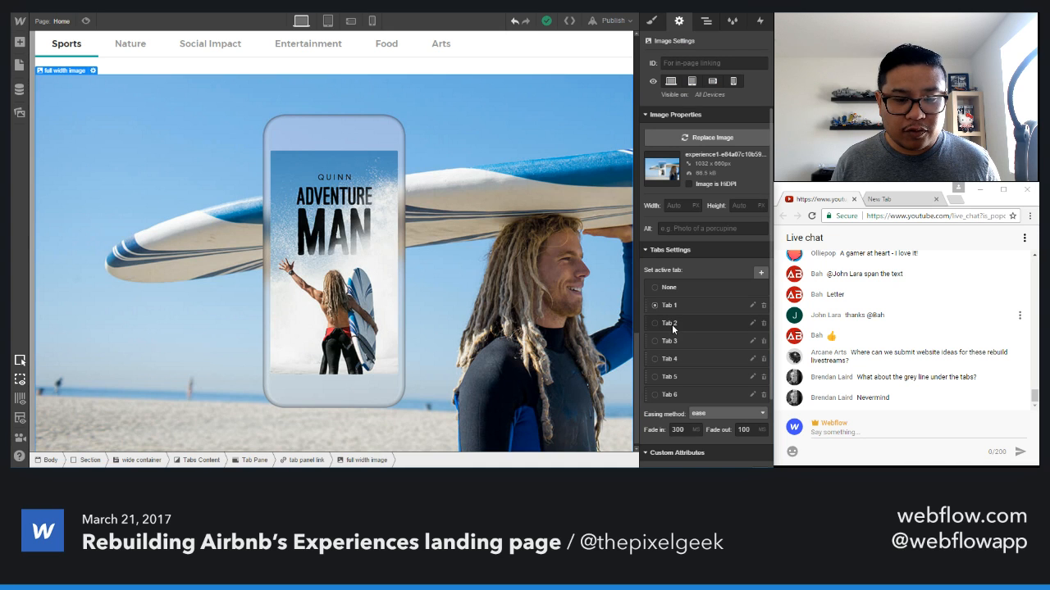
{"action": "left_click", "coordinate": [654, 323]}
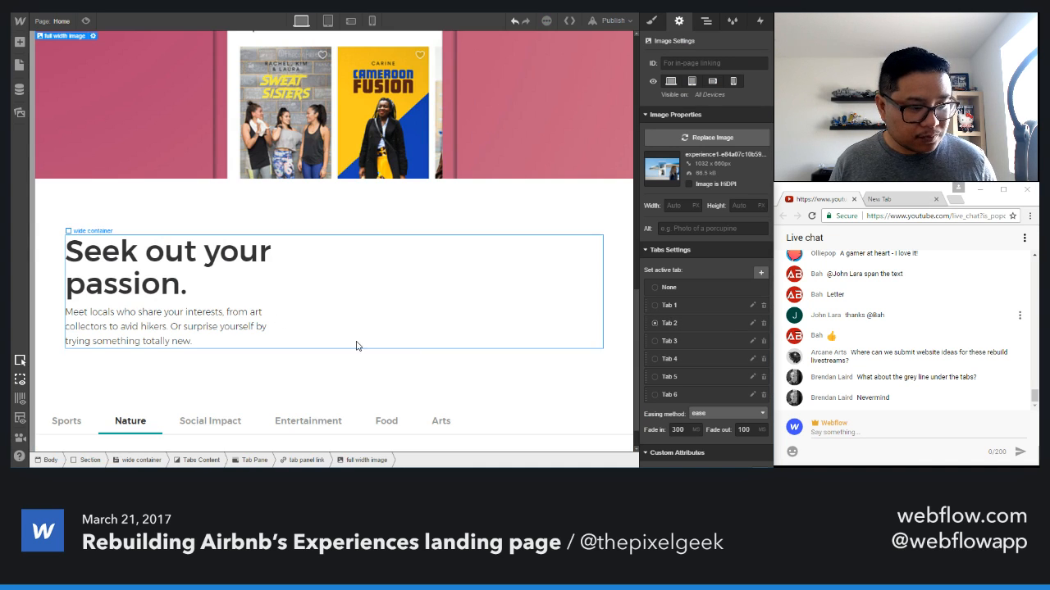
{"action": "scroll", "coordinate": [509, 353], "scroll_direction": "down", "scroll_amount": 1}
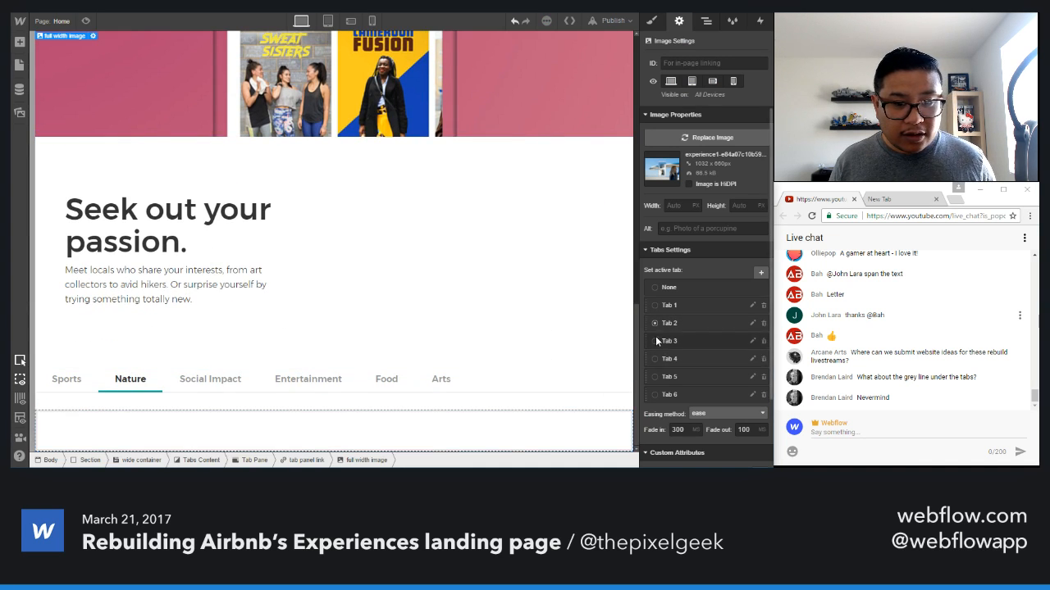
{"action": "left_click", "coordinate": [678, 303]}
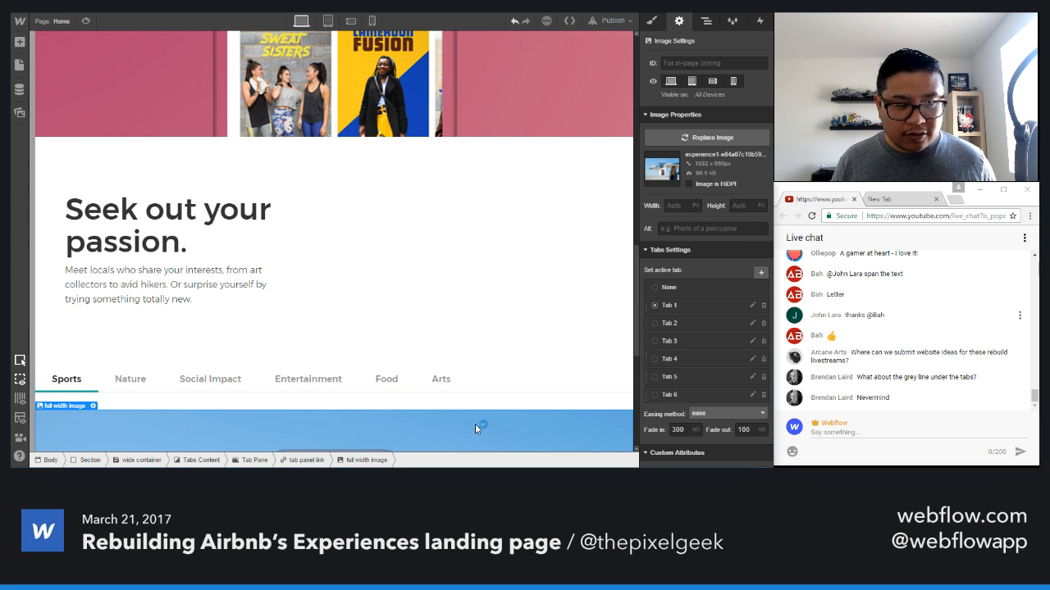
- Copy the Sports pane's tab panel link with its image and paste it into each of the five other tab panes
{"action": "left_click", "coordinate": [705, 20]}
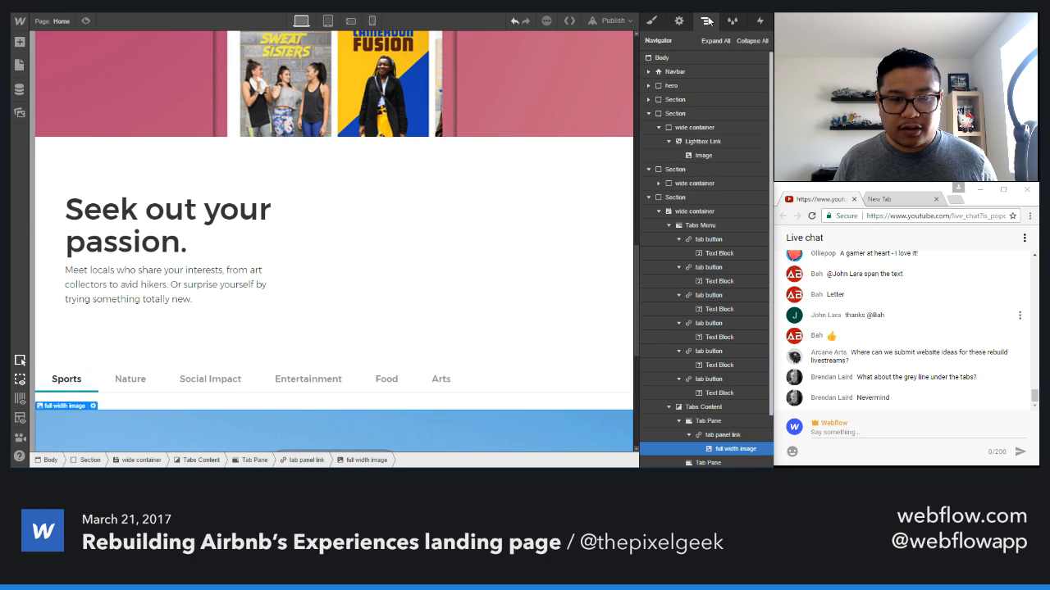
{"action": "scroll", "coordinate": [739, 296], "scroll_direction": "down", "scroll_amount": 1}
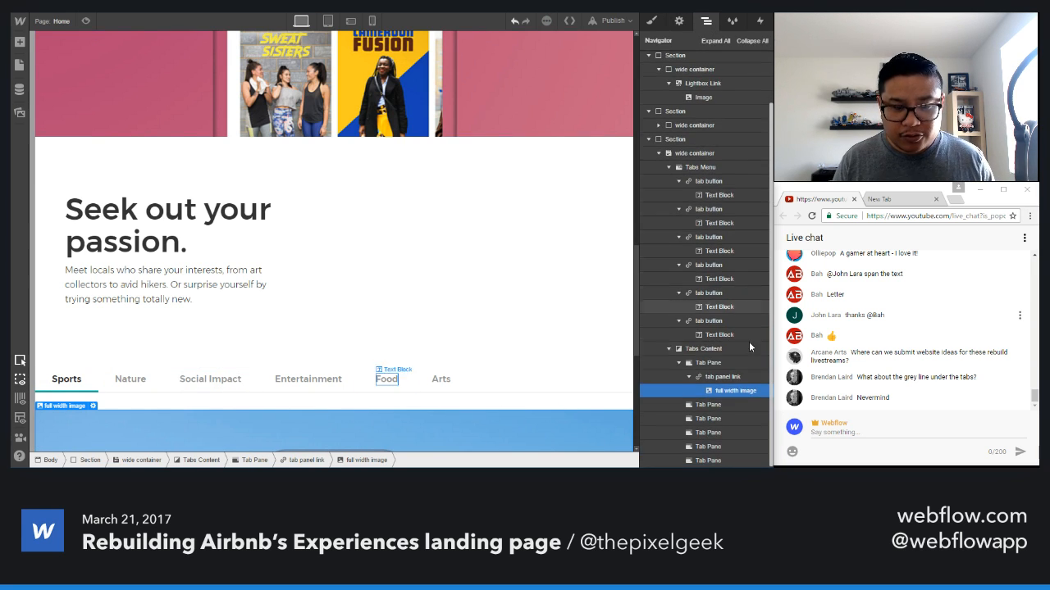
{"action": "left_click", "coordinate": [723, 377]}
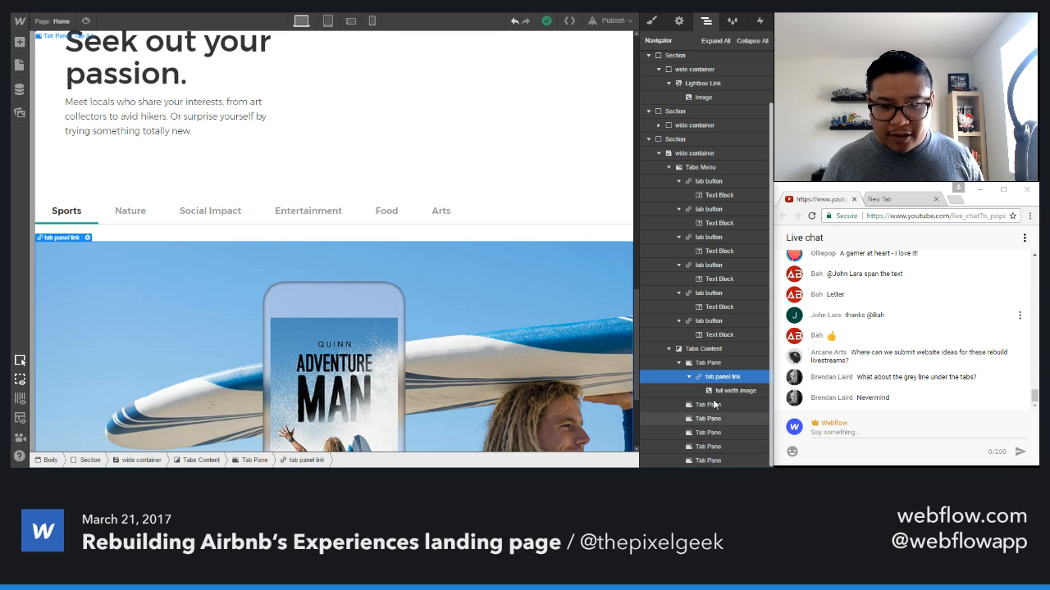
{"action": "left_click", "coordinate": [733, 407]}
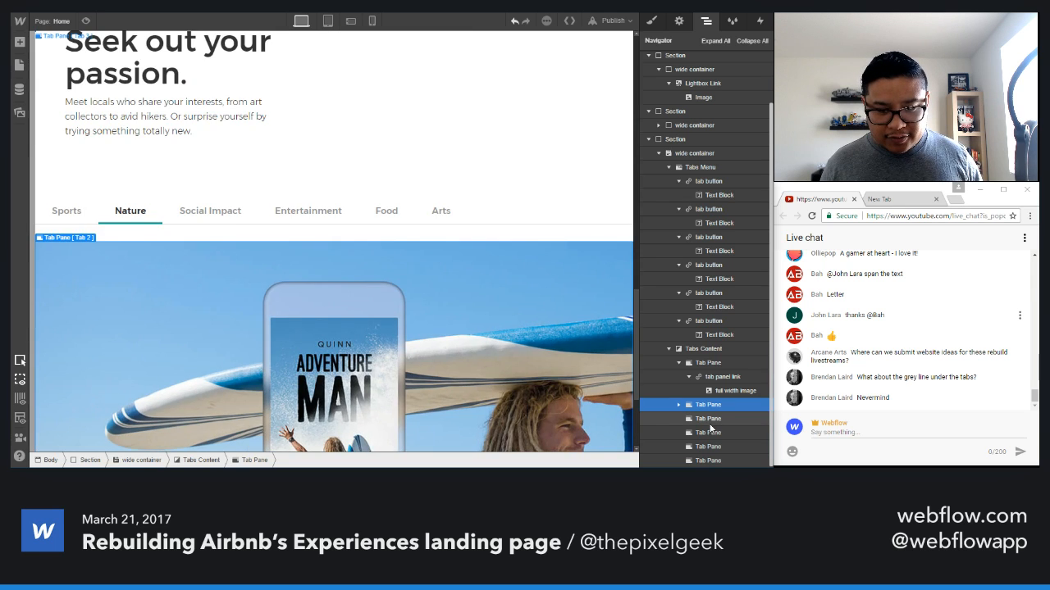
{"action": "left_click", "coordinate": [729, 417]}
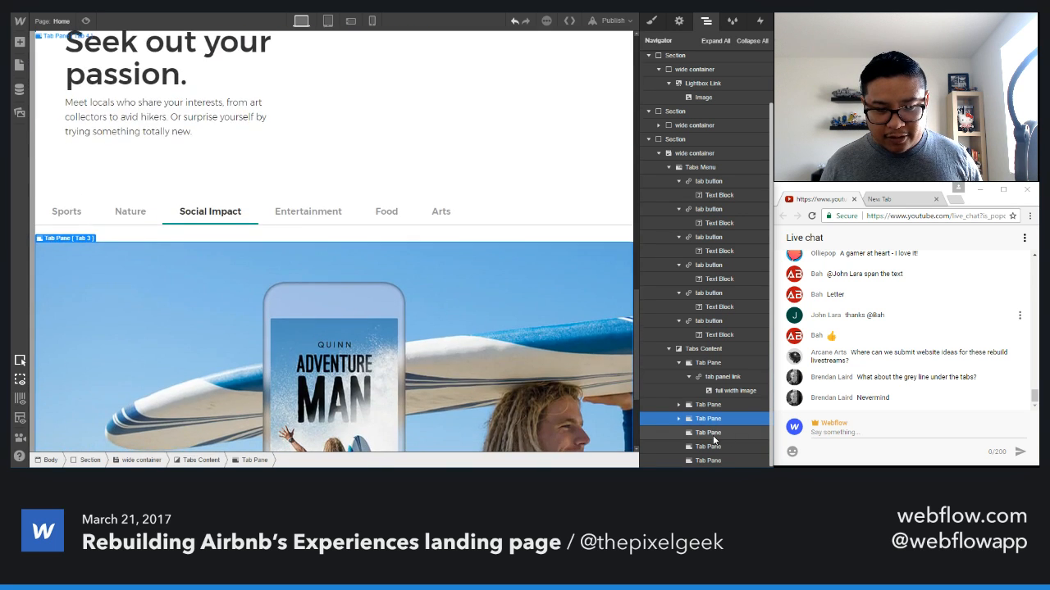
{"action": "left_click", "coordinate": [721, 433]}
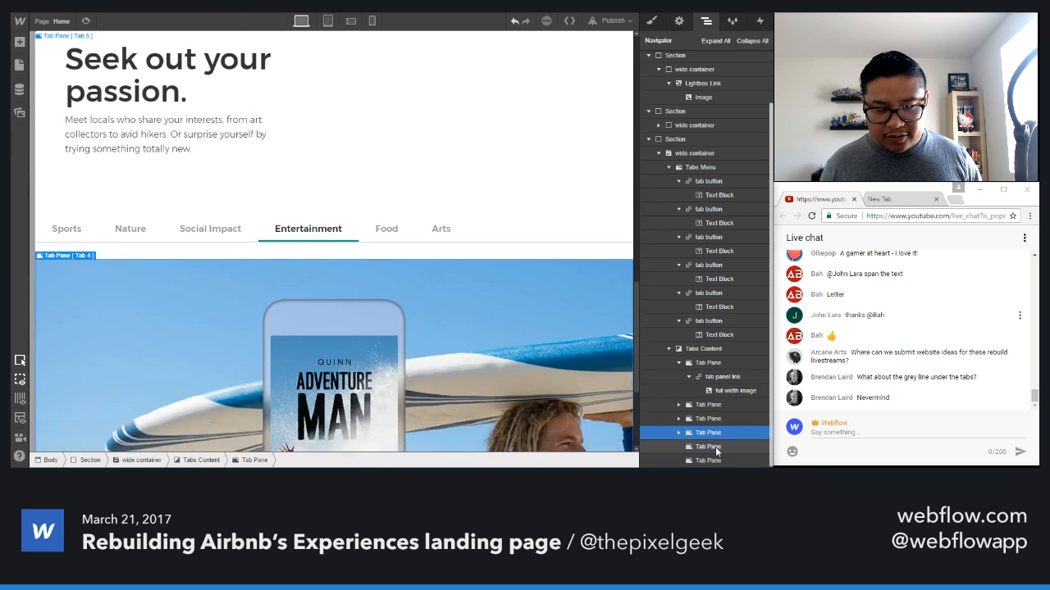
{"action": "left_click", "coordinate": [715, 447]}
{"action": "left_click", "coordinate": [710, 461]}
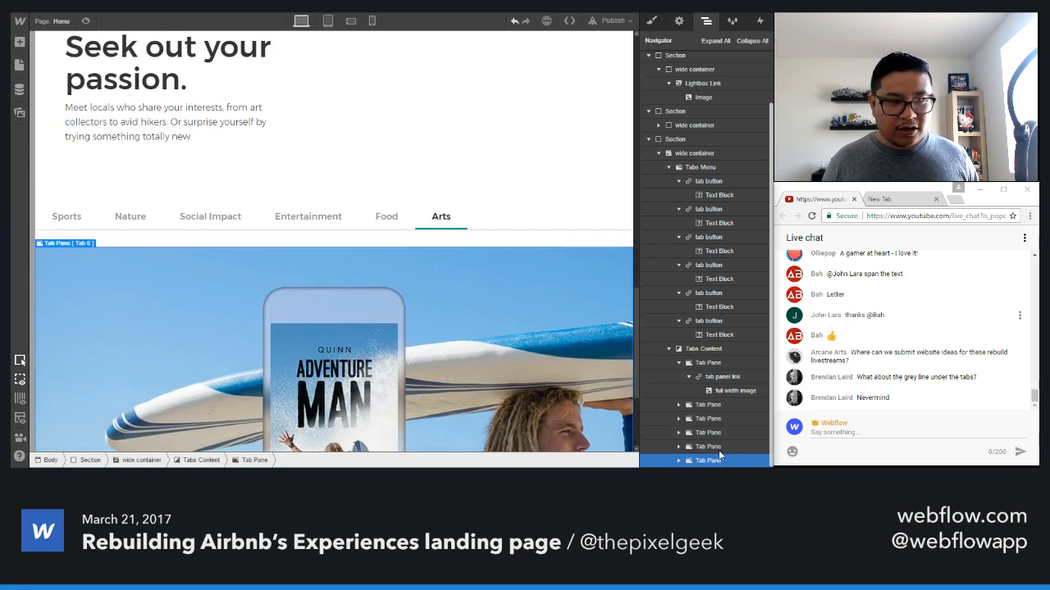
- Replace the image in the Nature tab's pane with the experience2 image from the site assets
{"action": "left_click", "coordinate": [678, 20]}
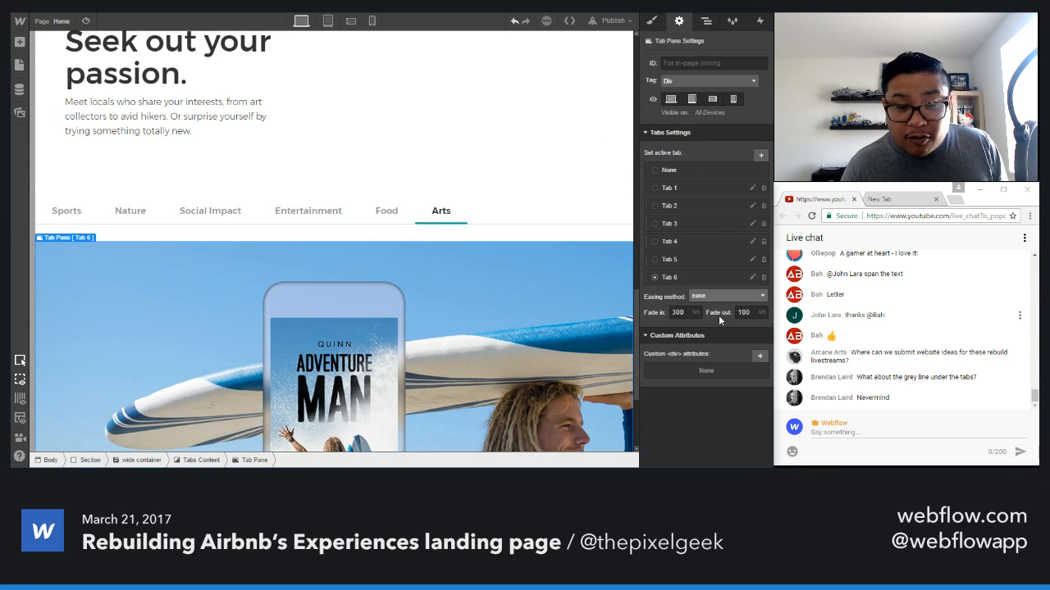
{"action": "left_click", "coordinate": [681, 205]}
{"action": "left_click", "coordinate": [354, 303]}
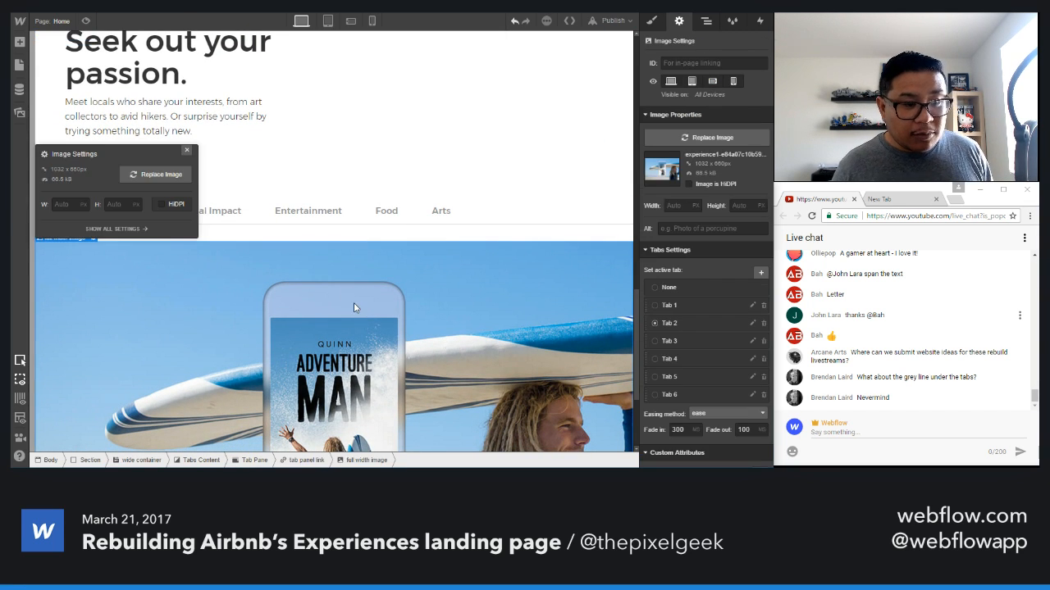
{"action": "left_click", "coordinate": [137, 179]}
{"action": "left_click", "coordinate": [82, 185]}
{"action": "left_click", "coordinate": [82, 186]}
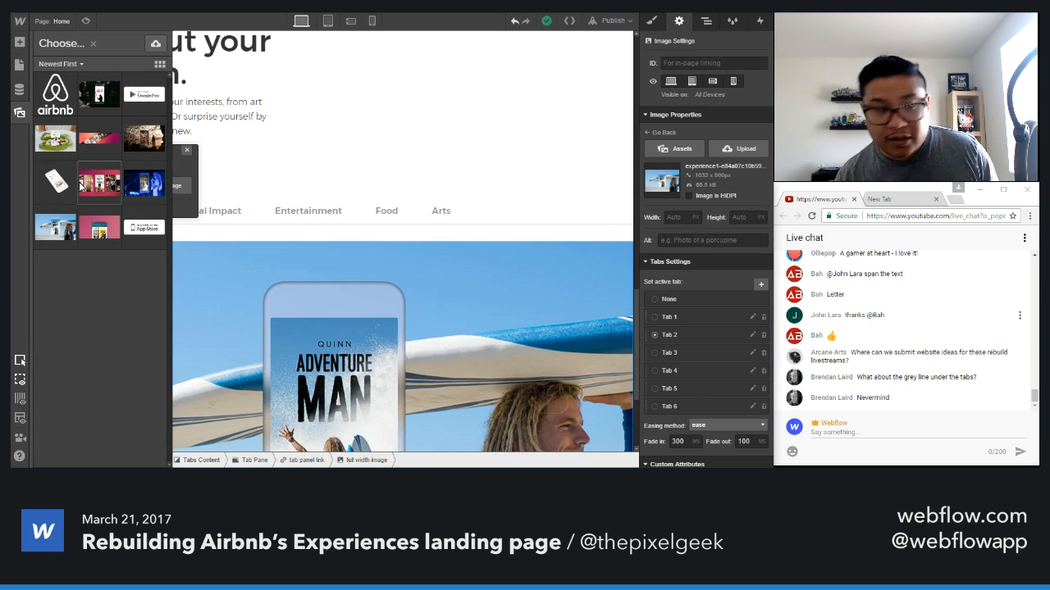
{"action": "left_click", "coordinate": [139, 133]}
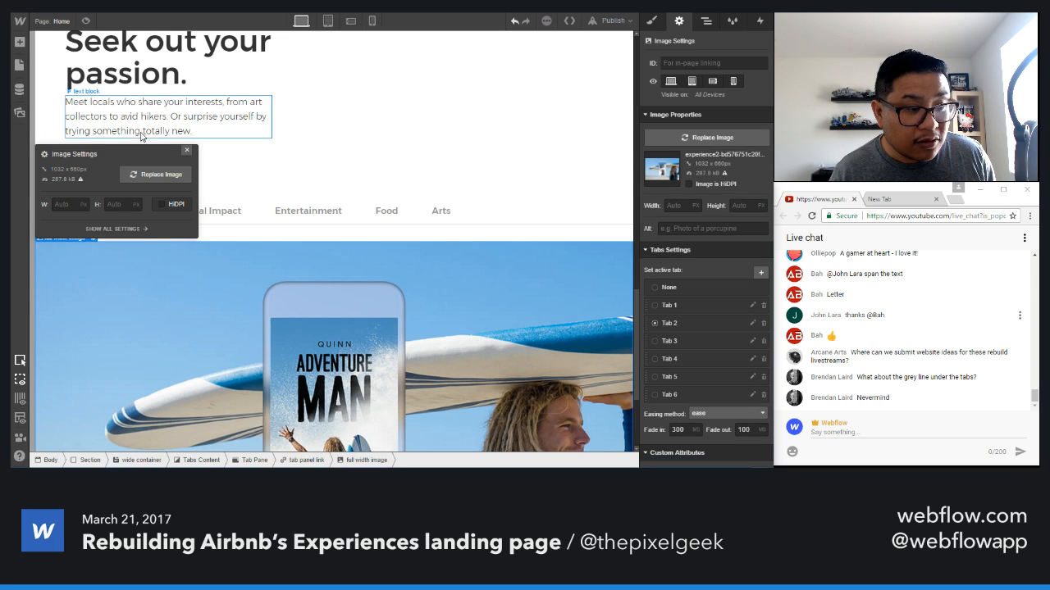
{"action": "left_click", "coordinate": [187, 153]}
- Replace the image in the Social Impact tab's pane with the experience4 image from the site assets
{"action": "left_click", "coordinate": [677, 340]}
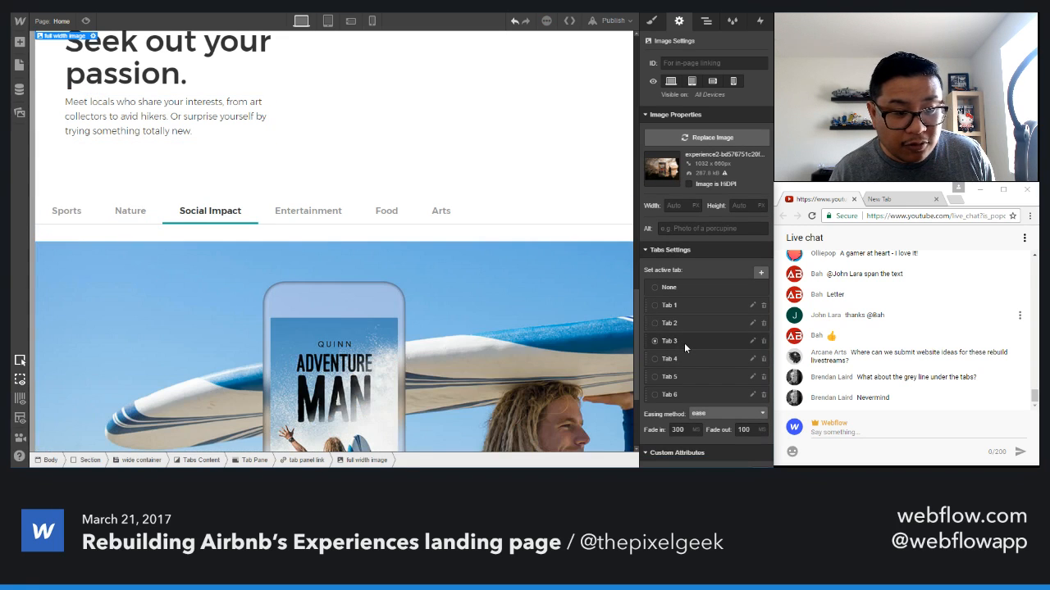
{"action": "double_click", "coordinate": [337, 325]}
{"action": "left_click", "coordinate": [167, 177]}
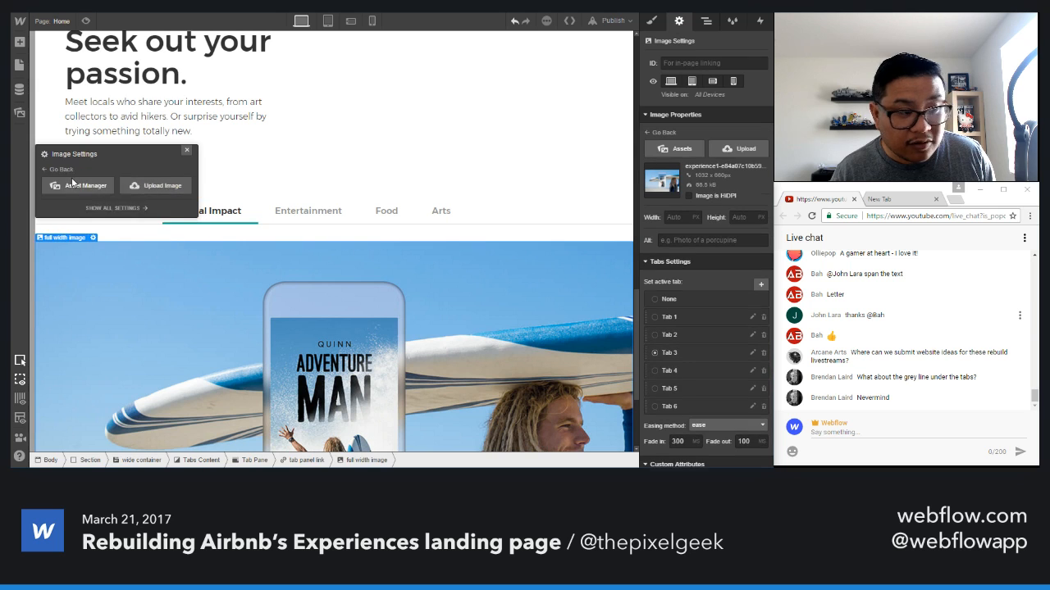
{"action": "left_click", "coordinate": [102, 188]}
{"action": "left_click", "coordinate": [72, 182]}
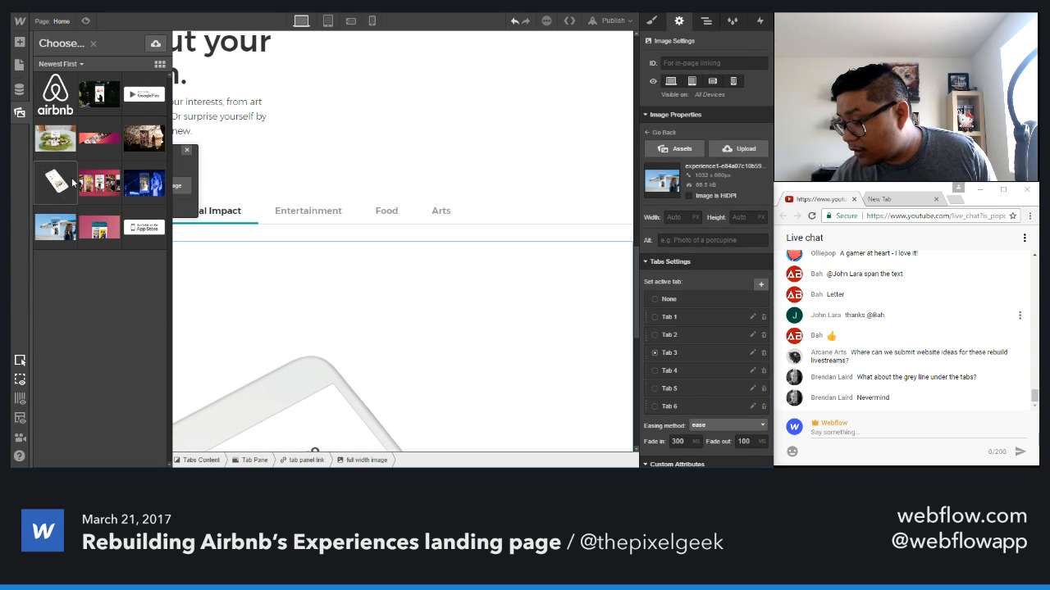
{"action": "left_click", "coordinate": [88, 183]}
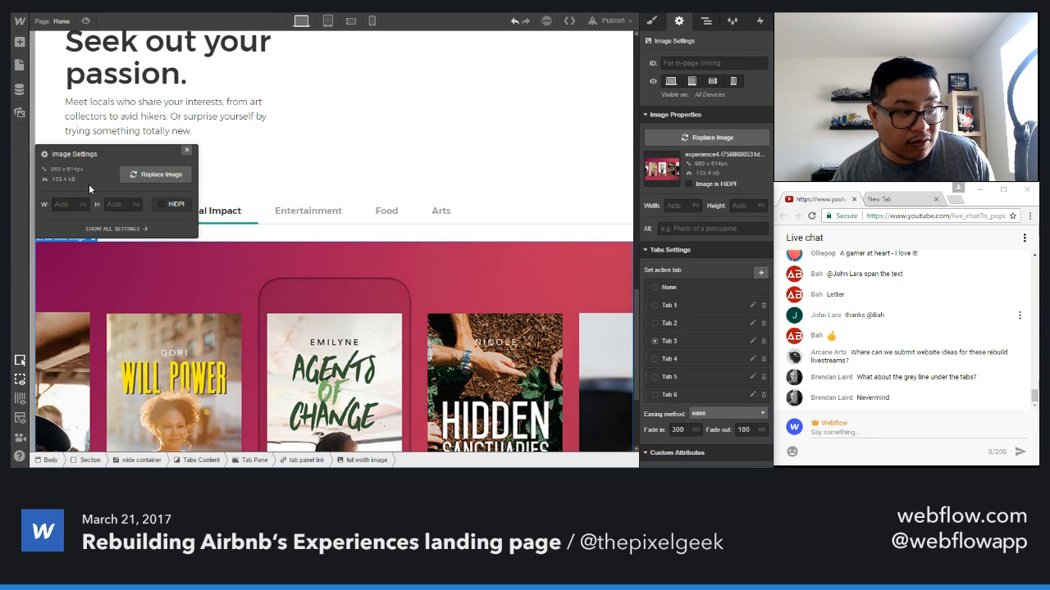
- Replace the image in the Entertainment tab's pane with the blue concert image experience6 from the site assets
{"action": "left_click", "coordinate": [671, 359]}
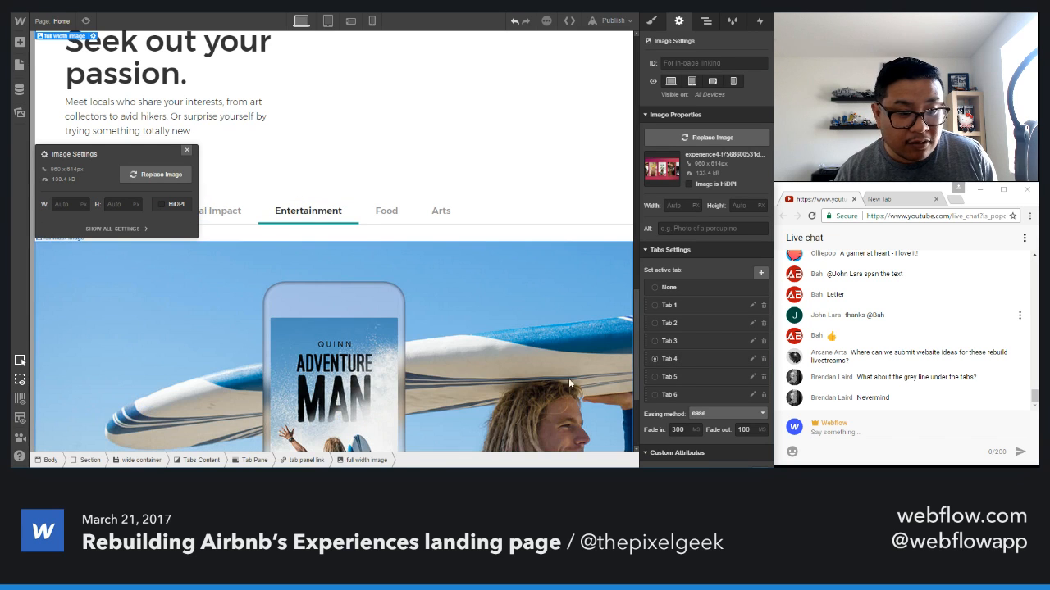
{"action": "left_click", "coordinate": [156, 174]}
{"action": "left_click", "coordinate": [91, 184]}
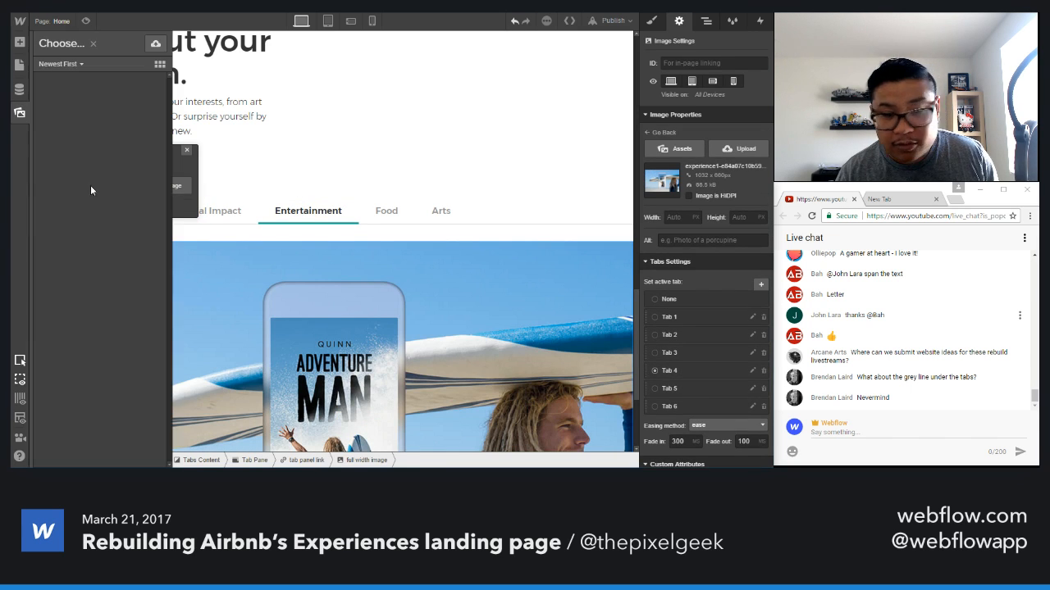
{"action": "left_click", "coordinate": [94, 187]}
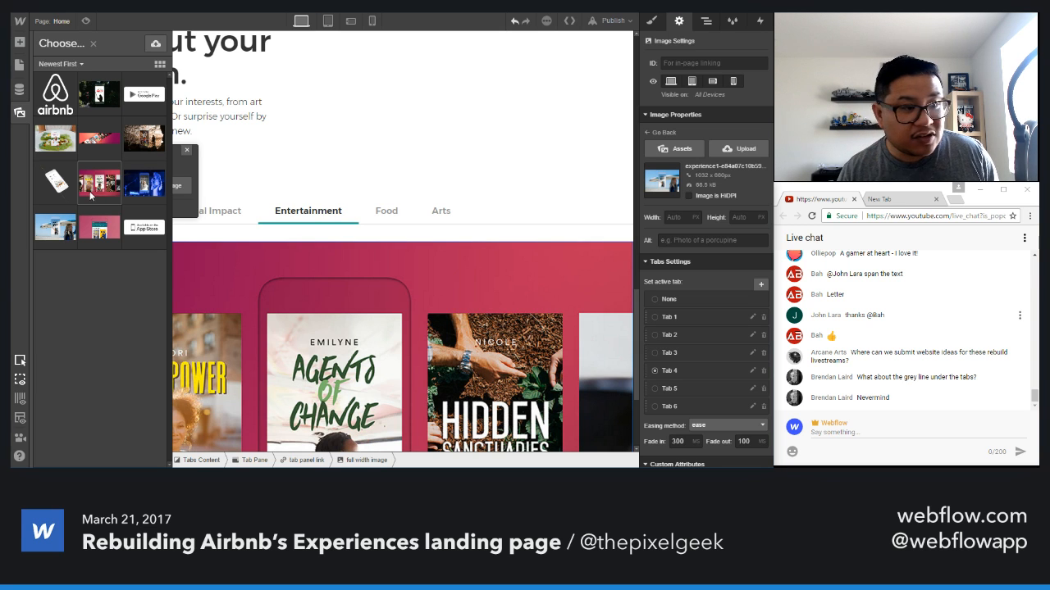
{"action": "left_click", "coordinate": [62, 228]}
{"action": "double_click", "coordinate": [139, 177]}
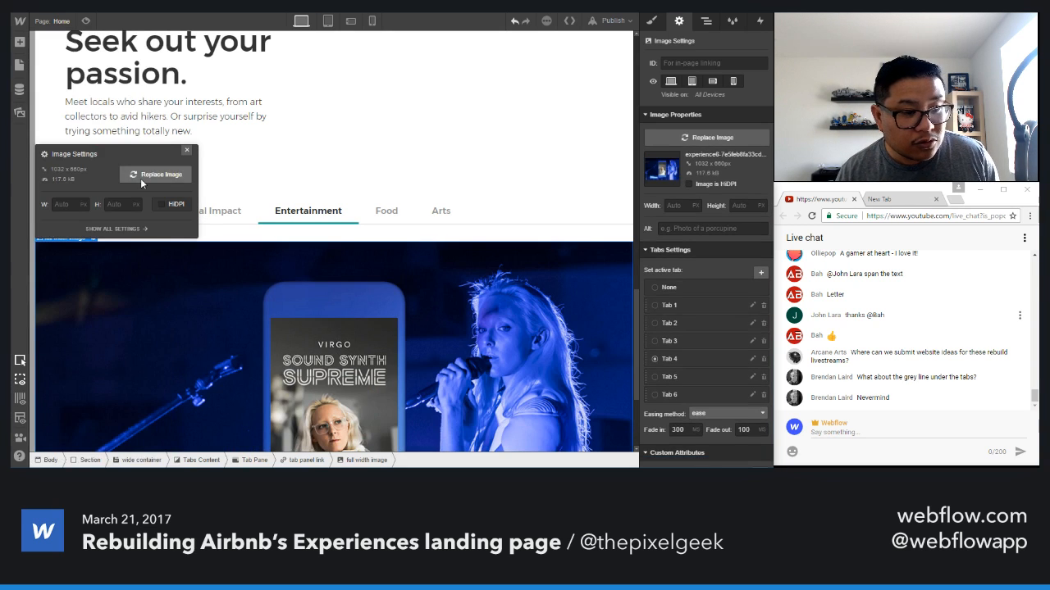
- Replace the image in the Food tab's pane with the salad plate image experience8 from the site assets
{"action": "left_click", "coordinate": [654, 376]}
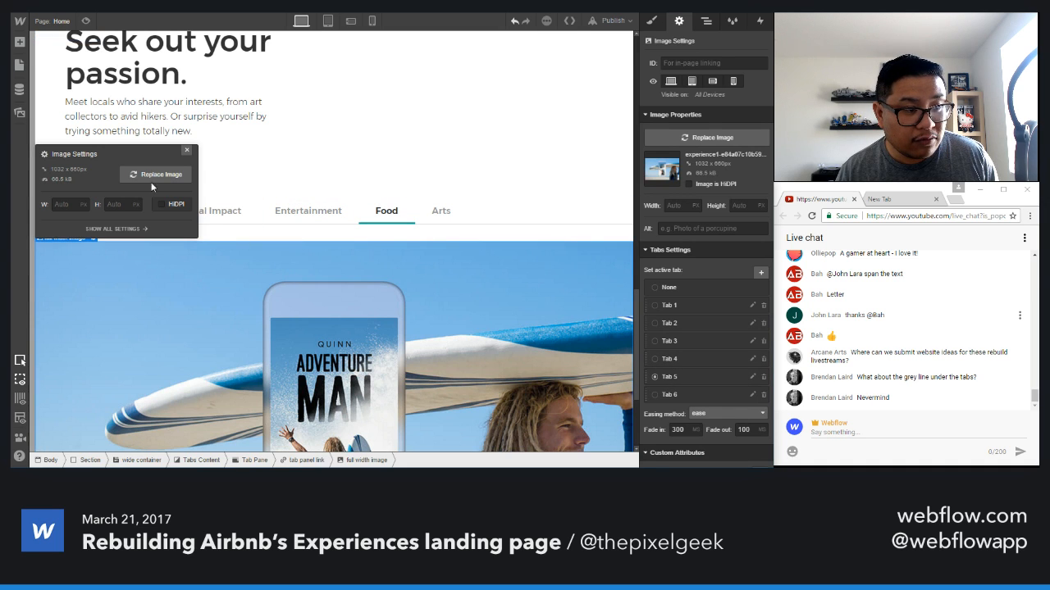
{"action": "left_click", "coordinate": [161, 174]}
{"action": "left_click", "coordinate": [70, 183]}
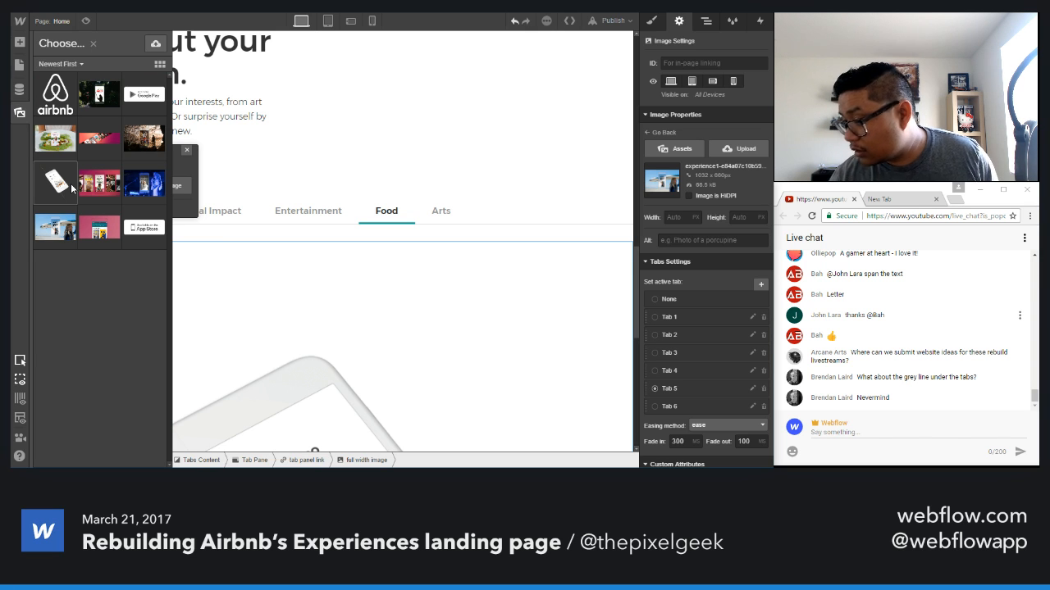
{"action": "left_click", "coordinate": [53, 140]}
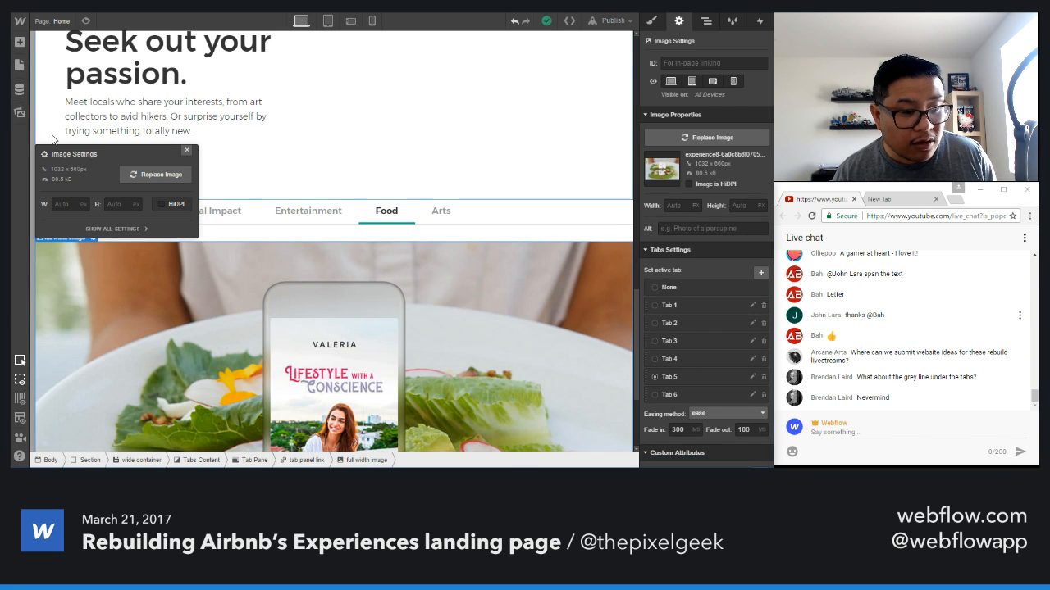
- Try to replace the Arts tab pane's image with the Samurai Sword Artist image from the site assets
{"action": "left_click", "coordinate": [663, 393]}
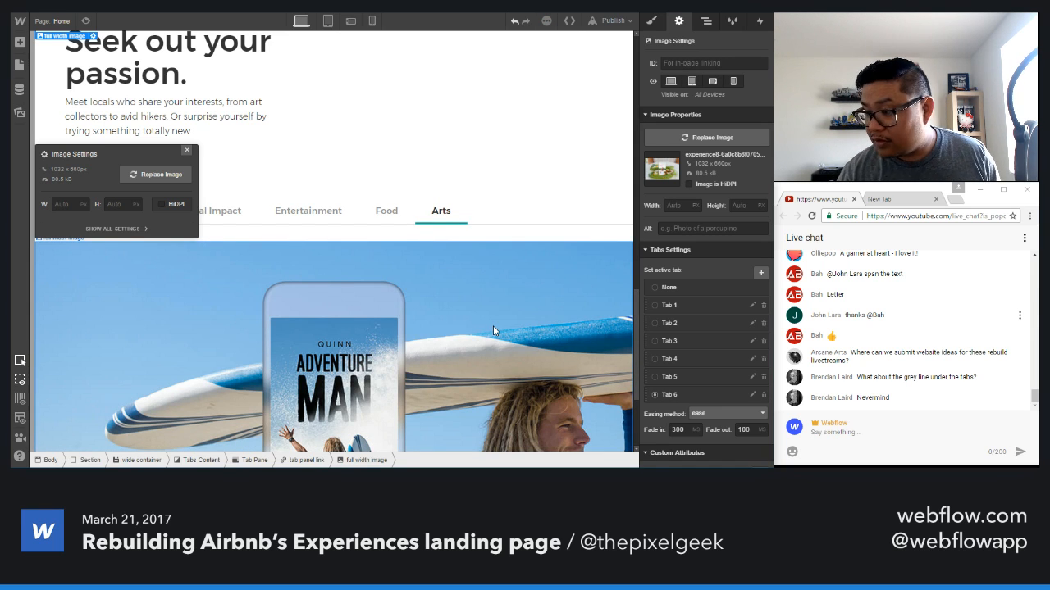
{"action": "left_click", "coordinate": [146, 175]}
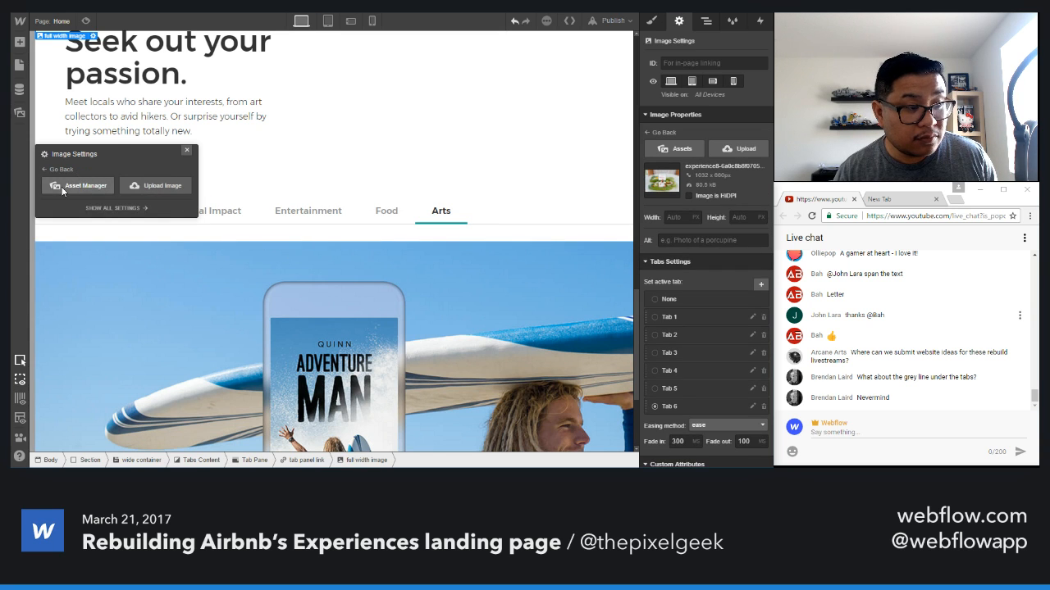
{"action": "left_click", "coordinate": [62, 186]}
{"action": "left_click", "coordinate": [98, 94]}
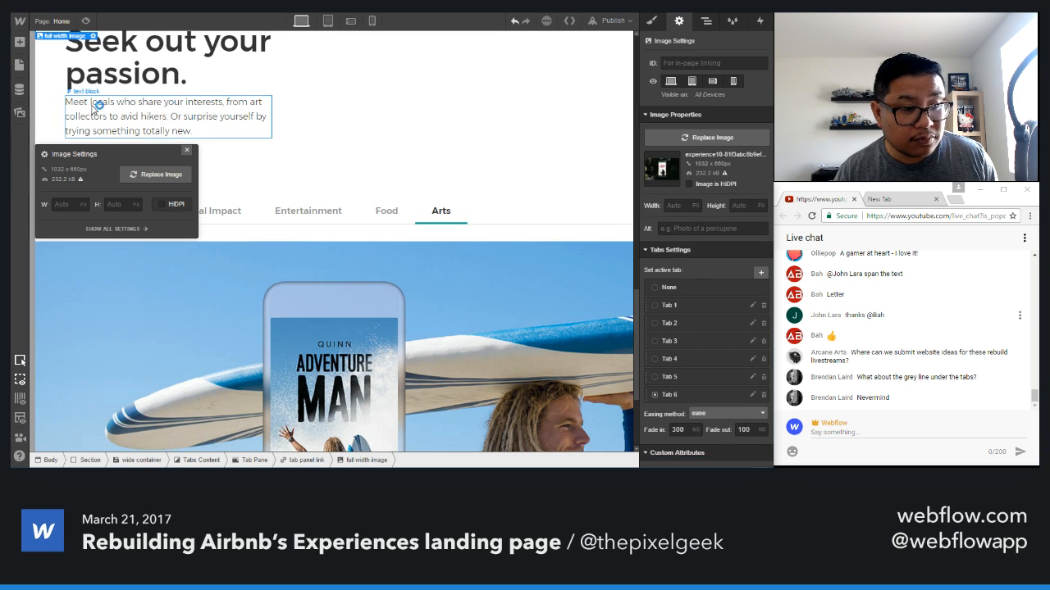
- Select the surfer image inside the Arts tab's pane and replace it with the Samurai Sword Artist image from the site assets
{"action": "left_click", "coordinate": [188, 154]}
{"action": "double_click", "coordinate": [314, 341]}
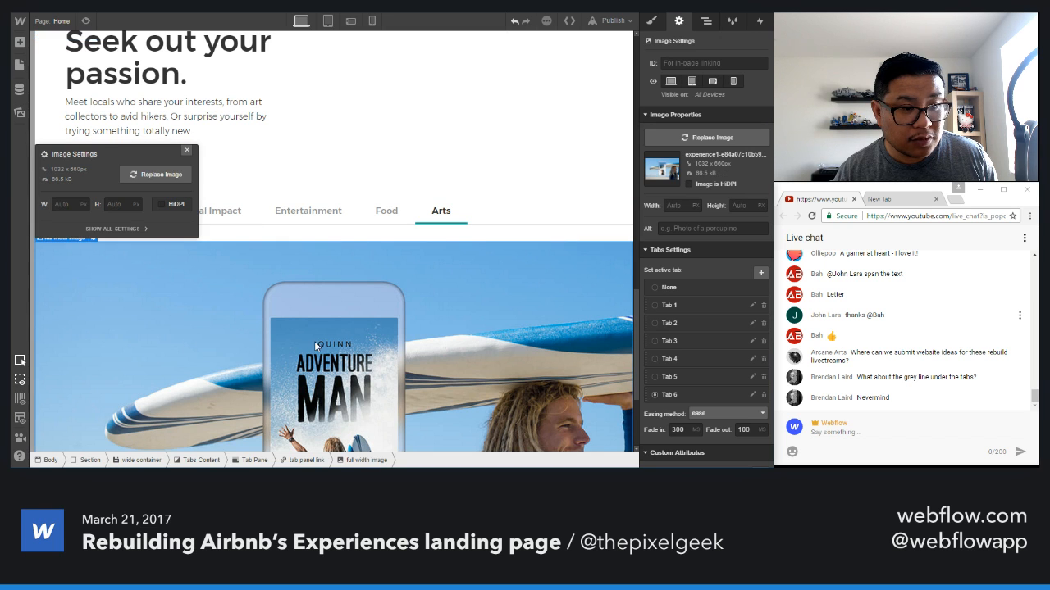
{"action": "left_click", "coordinate": [158, 175]}
{"action": "left_click", "coordinate": [77, 187]}
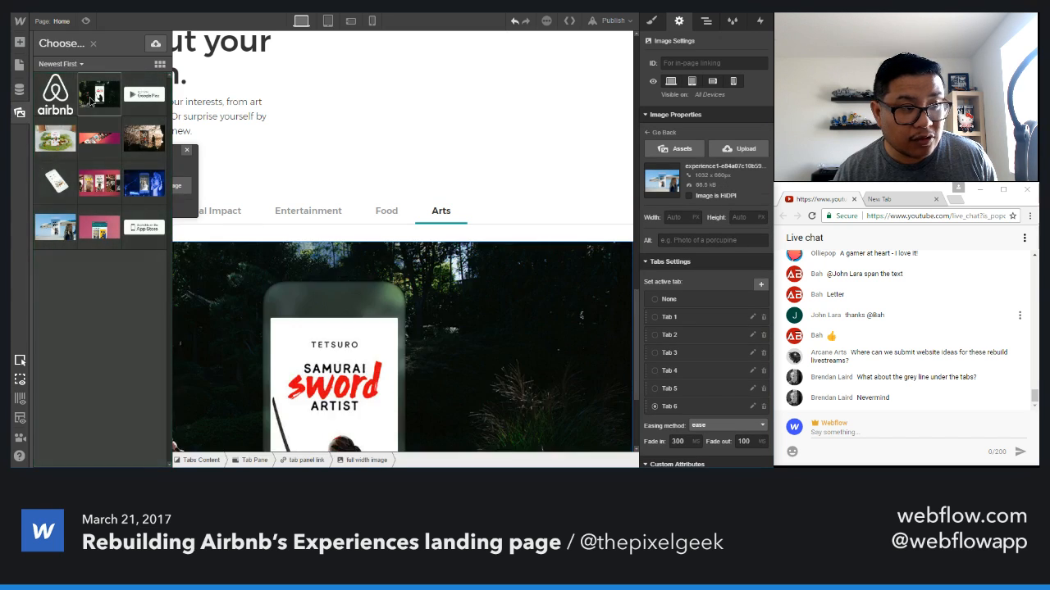
{"action": "left_click", "coordinate": [92, 100]}
{"action": "left_click", "coordinate": [187, 150]}
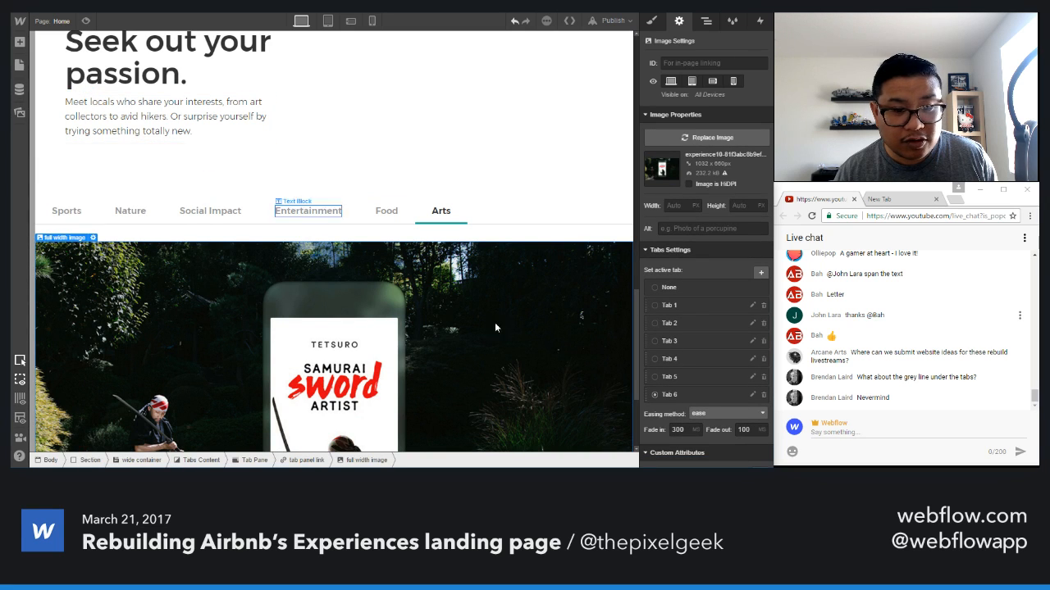
- Return to the Food tab's pane and change its image back to the salad plate image experience8
{"action": "left_click", "coordinate": [675, 377]}
{"action": "left_click", "coordinate": [92, 237]}
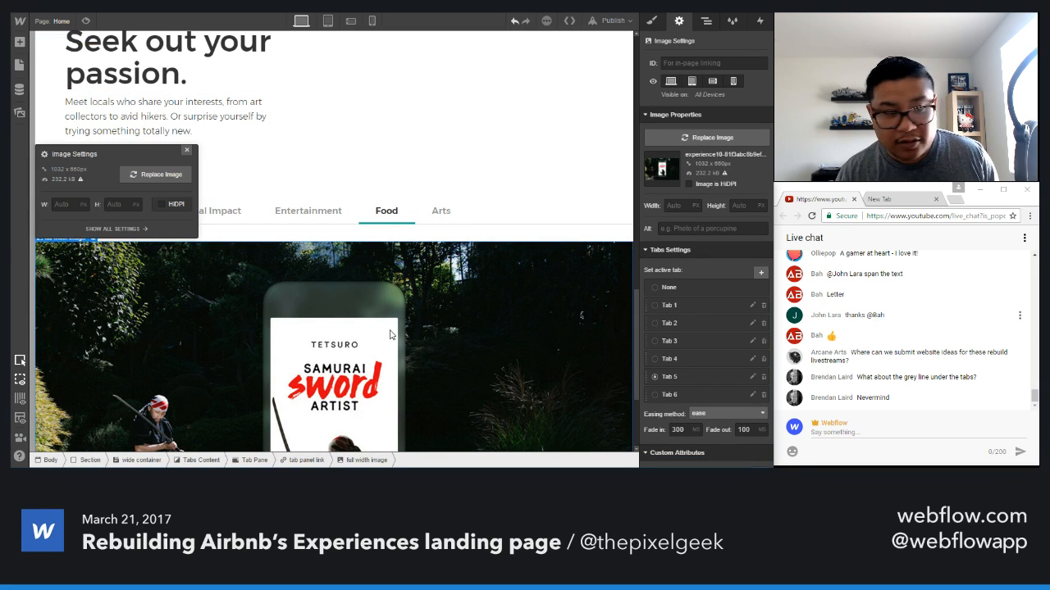
{"action": "left_click", "coordinate": [158, 181]}
{"action": "left_click", "coordinate": [90, 182]}
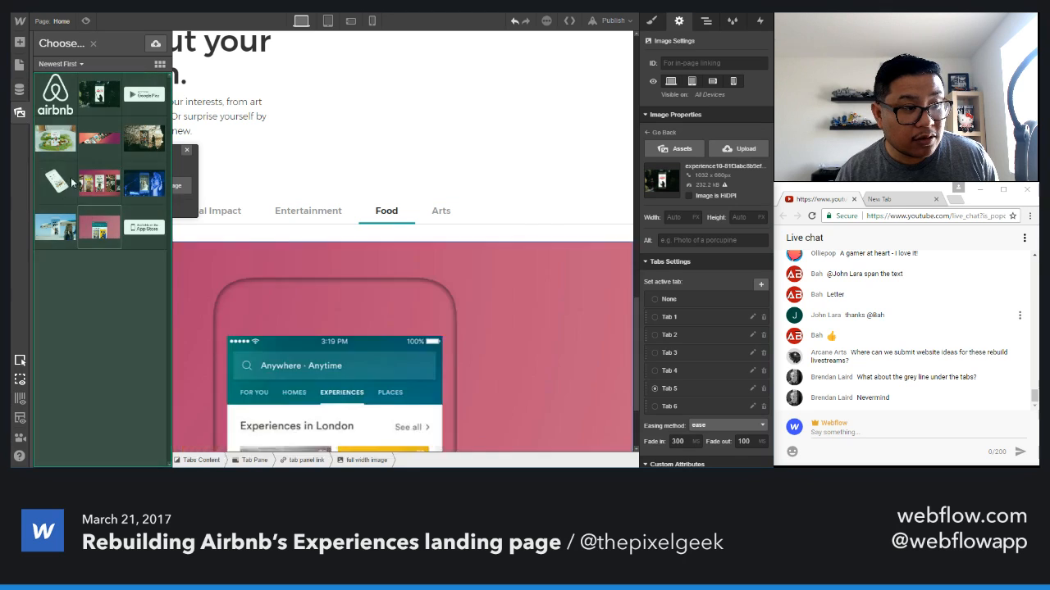
{"action": "left_click", "coordinate": [49, 141]}
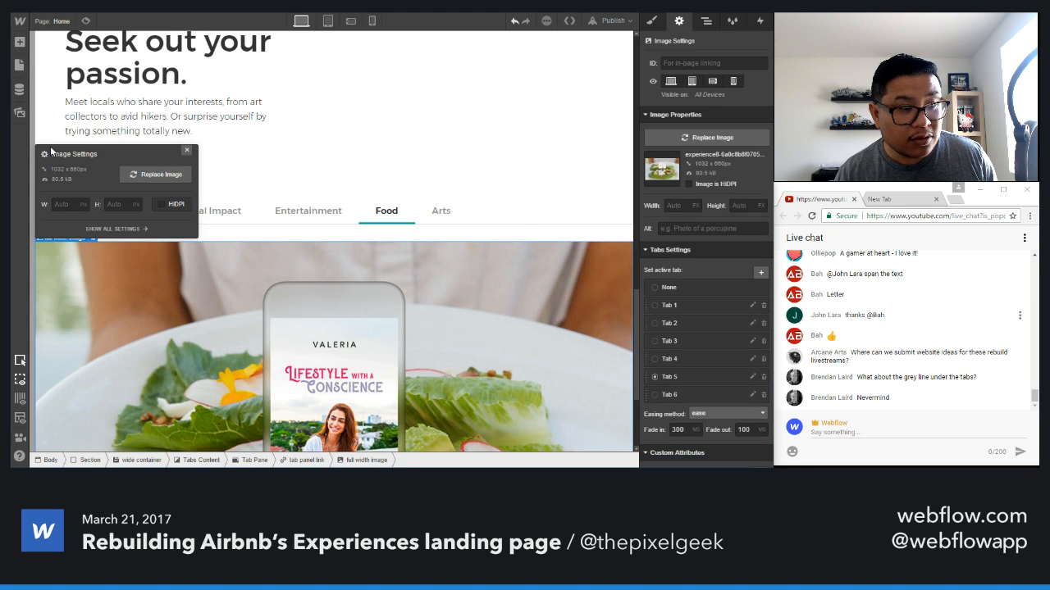
- Show the Arts tab's pane and check it in the page preview
{"action": "left_click", "coordinate": [670, 394]}
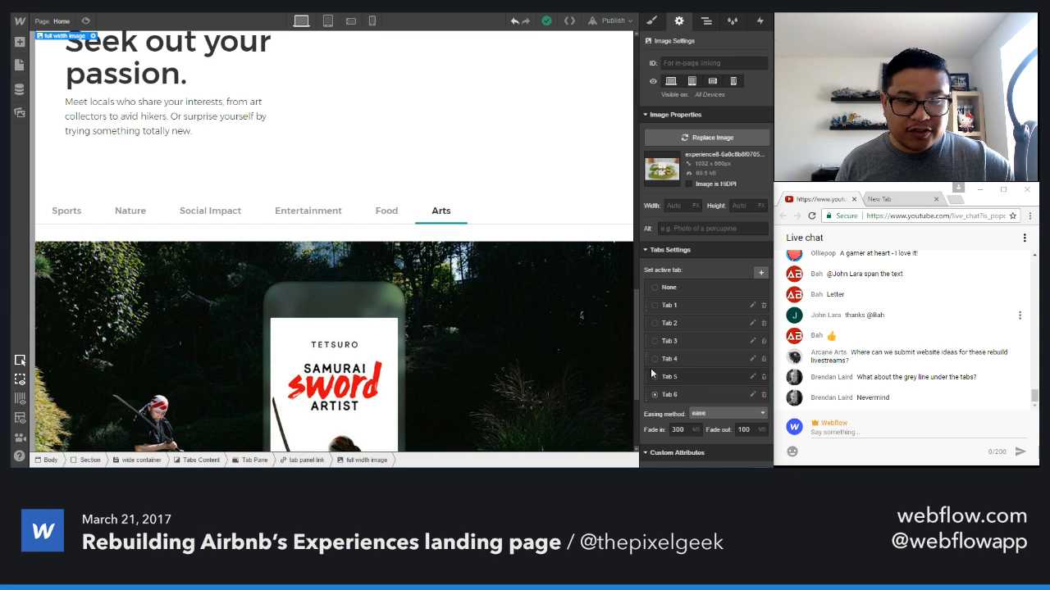
{"action": "left_click", "coordinate": [85, 20]}
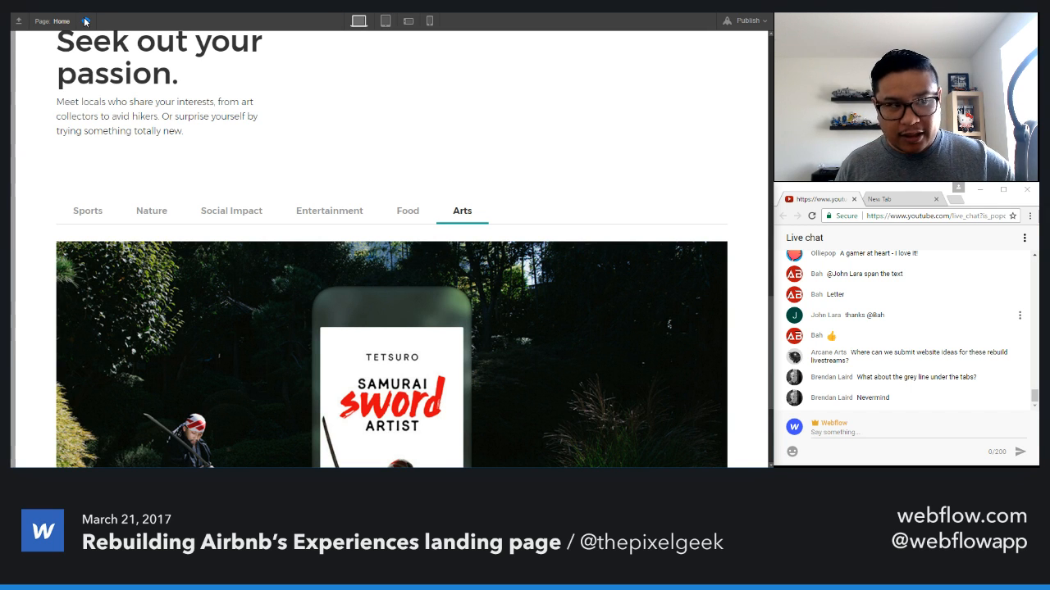
{"action": "left_click", "coordinate": [85, 21]}
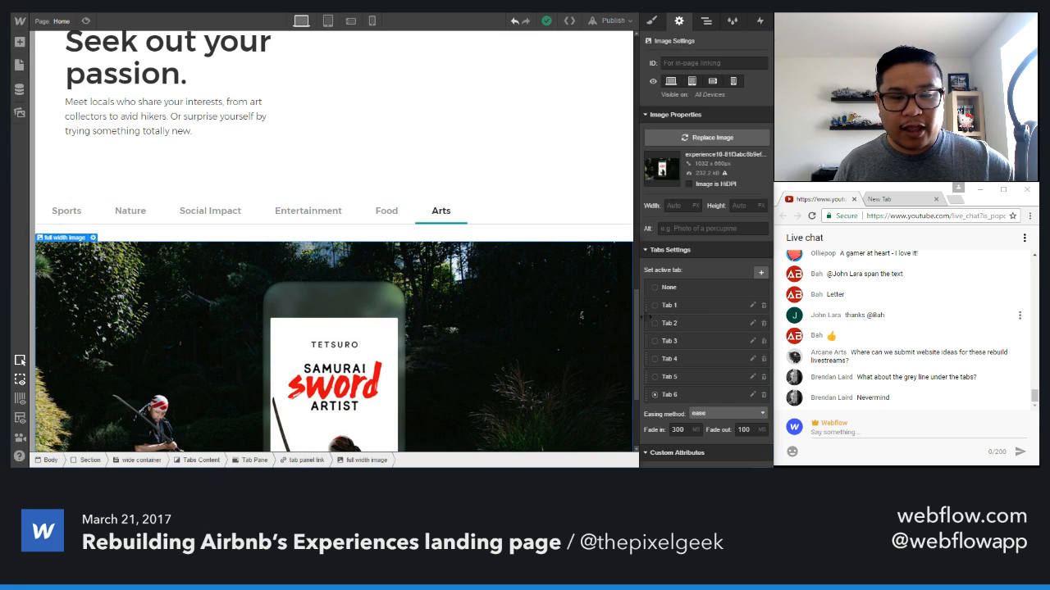
- Set Tab 1 (Sports) as the active tab, checking the page preview and trying None as the alternative
{"action": "left_click", "coordinate": [690, 304]}
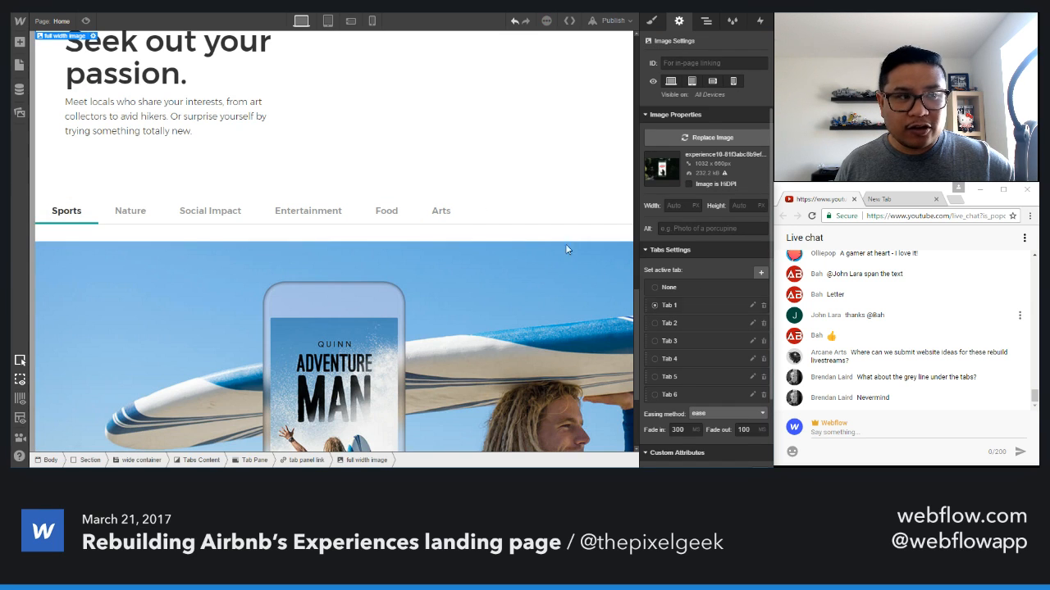
{"action": "left_click", "coordinate": [85, 20]}
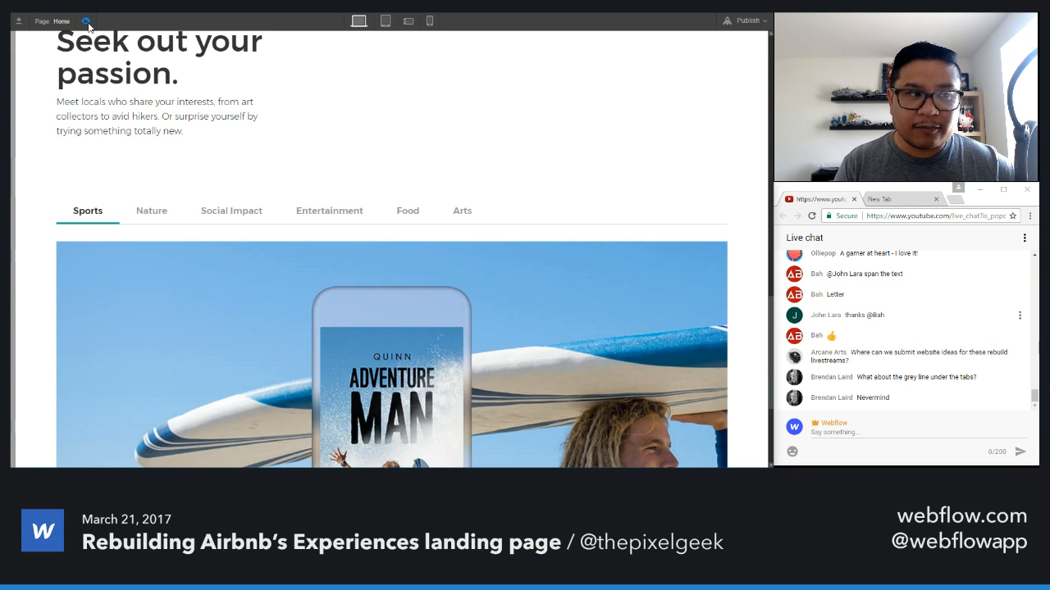
{"action": "left_click", "coordinate": [85, 21]}
{"action": "left_click", "coordinate": [325, 264]}
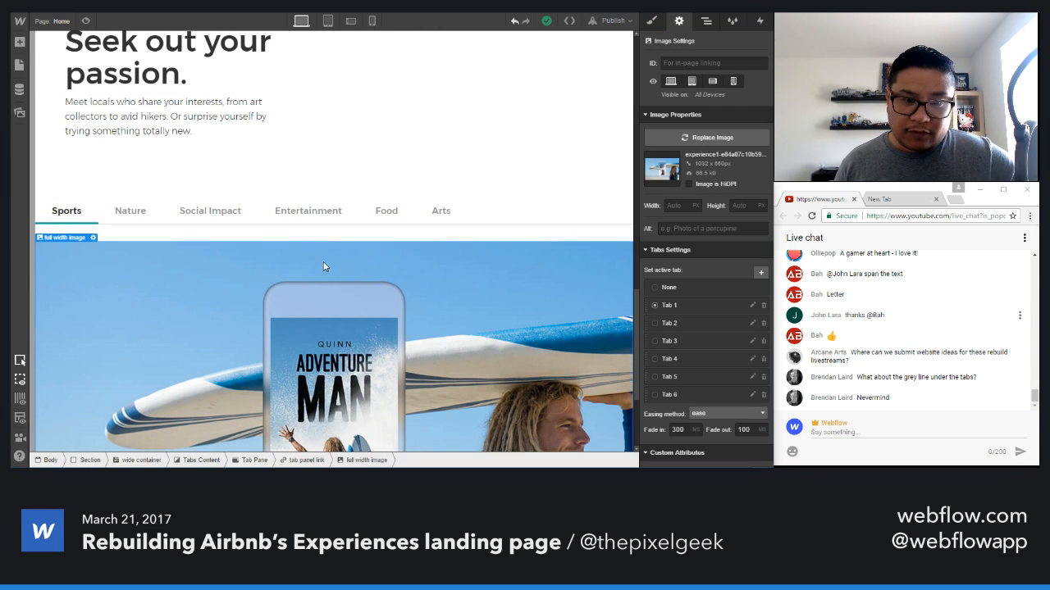
{"action": "left_click", "coordinate": [669, 288]}
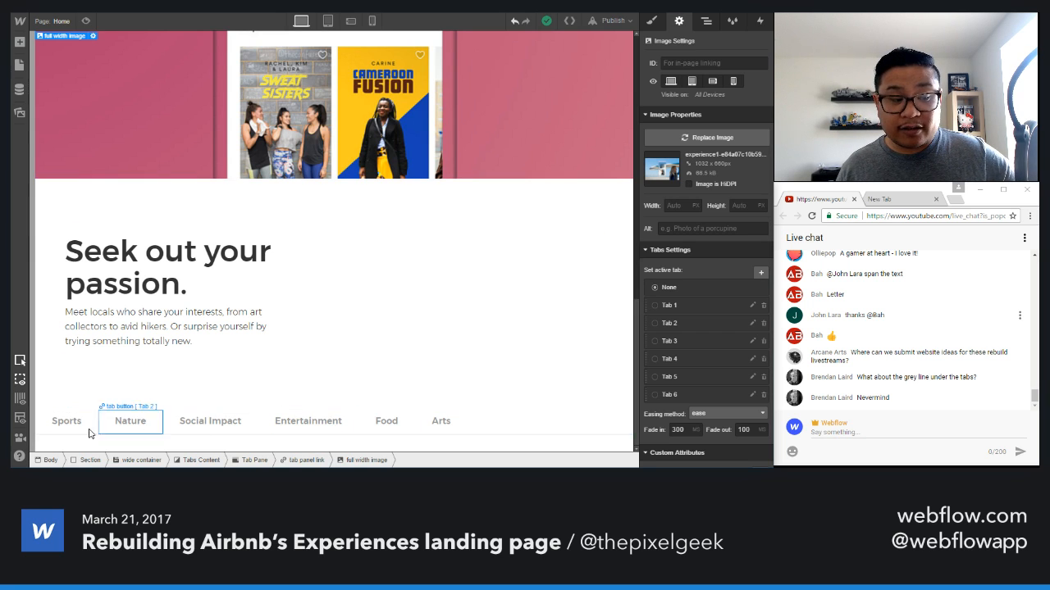
{"action": "left_click", "coordinate": [671, 304]}
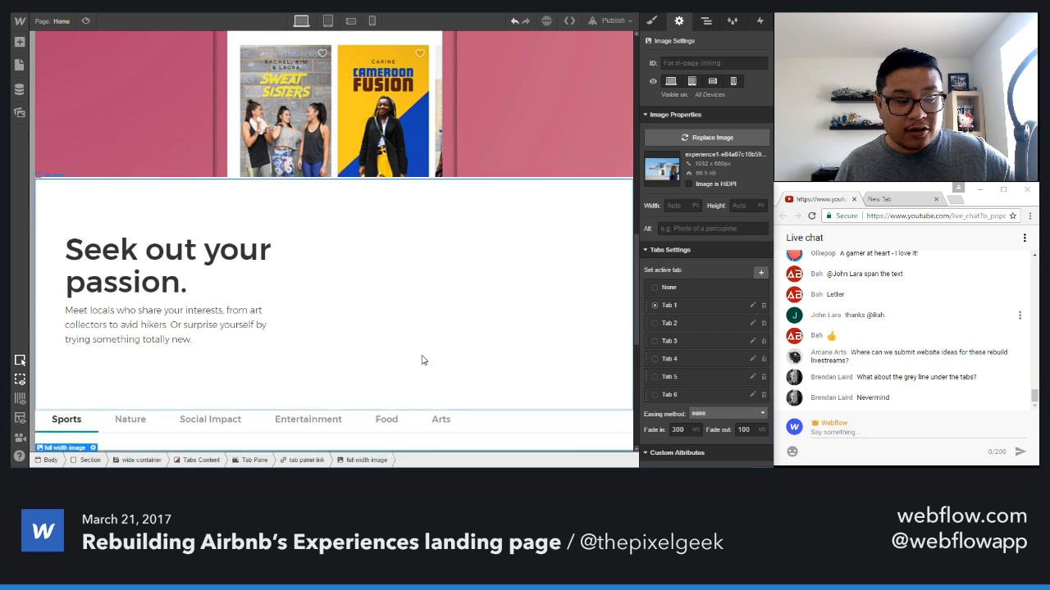
- Preview the Sports tab's pane with its full-width surfer image
{"action": "scroll", "coordinate": [421, 357], "scroll_direction": "down", "scroll_amount": 5}
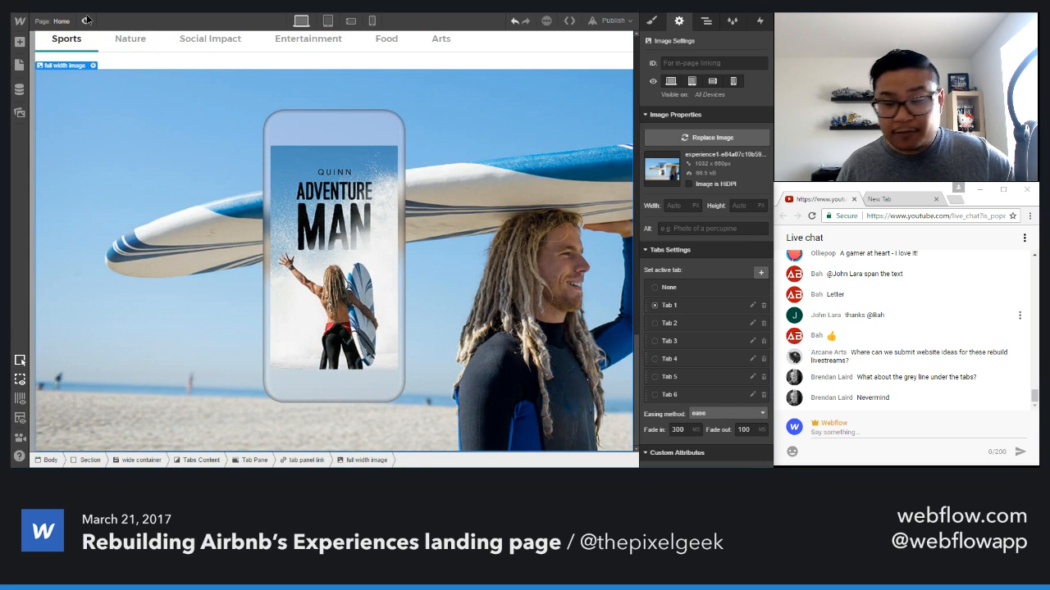
{"action": "left_click", "coordinate": [86, 19]}
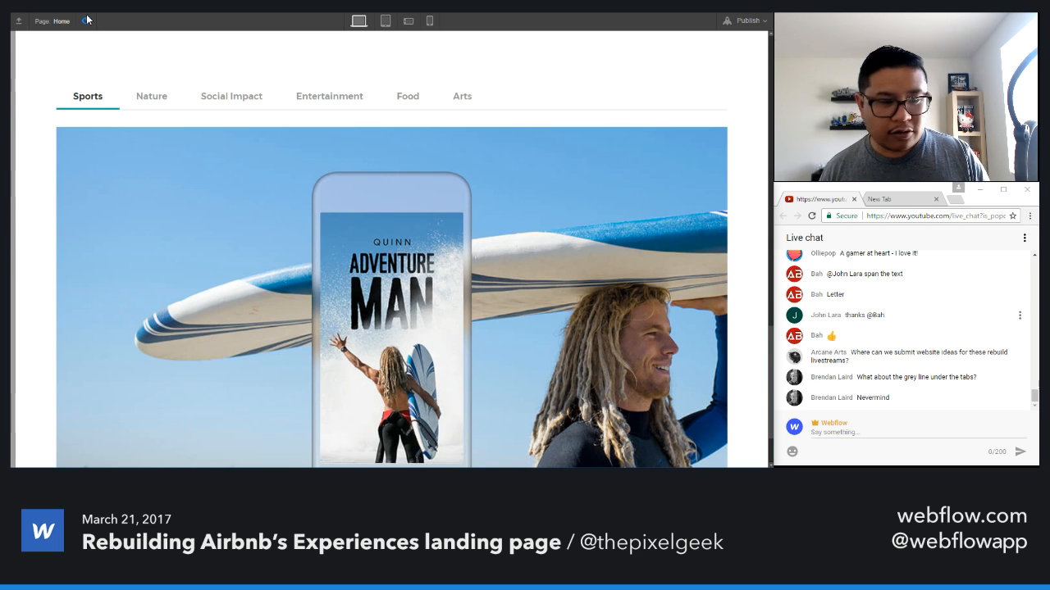
{"action": "scroll", "coordinate": [250, 38], "scroll_direction": "down", "scroll_amount": 3}
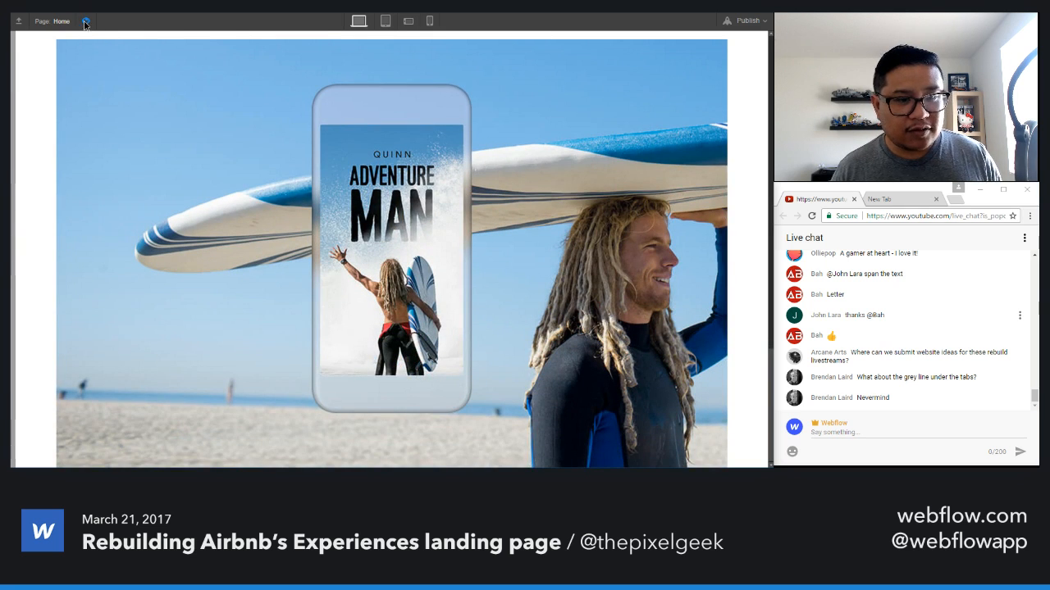
{"action": "left_click", "coordinate": [85, 21]}
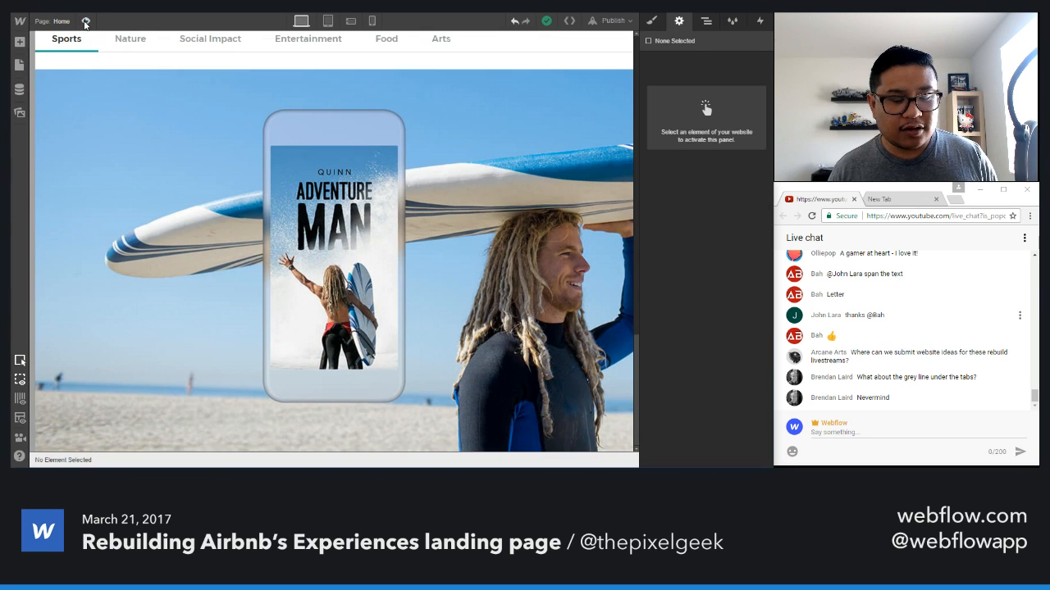
- Try to add a new Section to the page below the Sports tab's full-width image
{"action": "left_click", "coordinate": [522, 71]}
{"action": "left_click", "coordinate": [528, 237]}
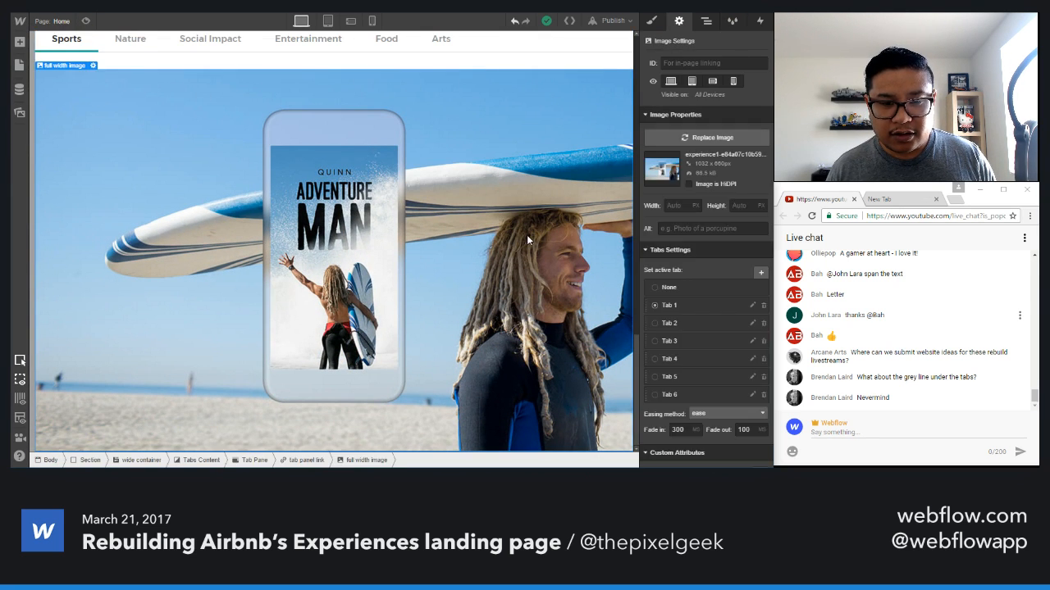
{"action": "scroll", "coordinate": [680, 344], "scroll_direction": "down", "scroll_amount": 2}
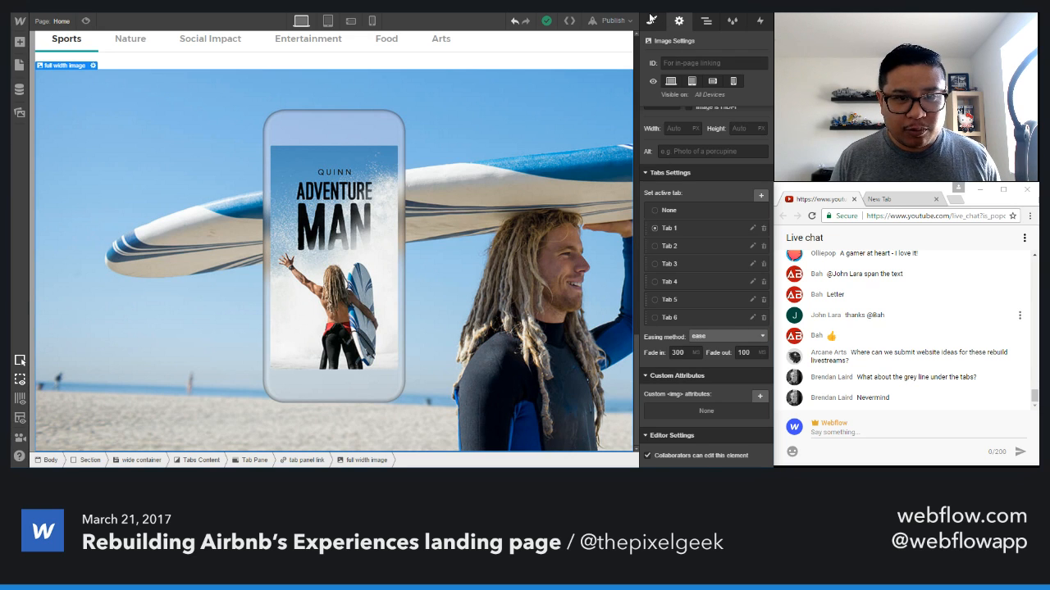
{"action": "left_click", "coordinate": [652, 18]}
{"action": "key", "text": "a"}
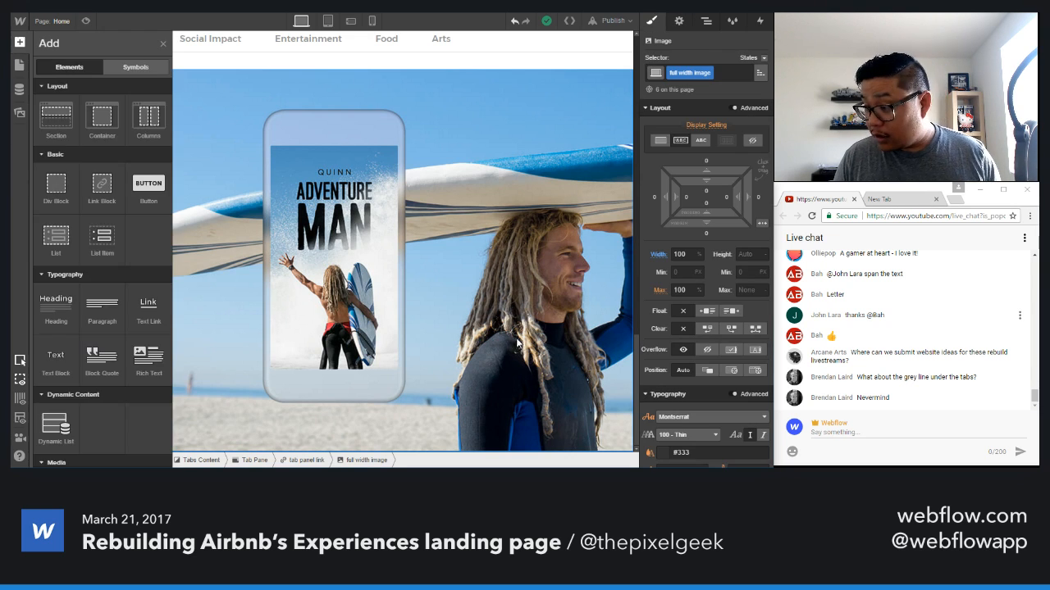
{"action": "left_click_drag", "start_coordinate": [56, 119], "coordinate": [724, 332]}
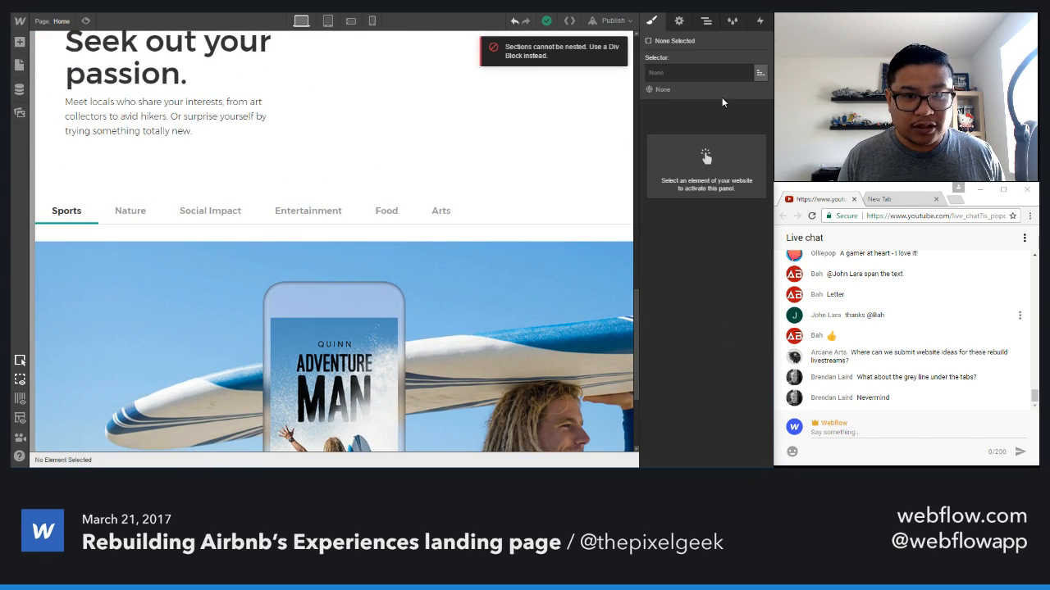
- Add an empty Section at the end of the page body, after the tabs section, and open its class selection
{"action": "left_click", "coordinate": [706, 21]}
{"action": "left_click", "coordinate": [759, 41]}
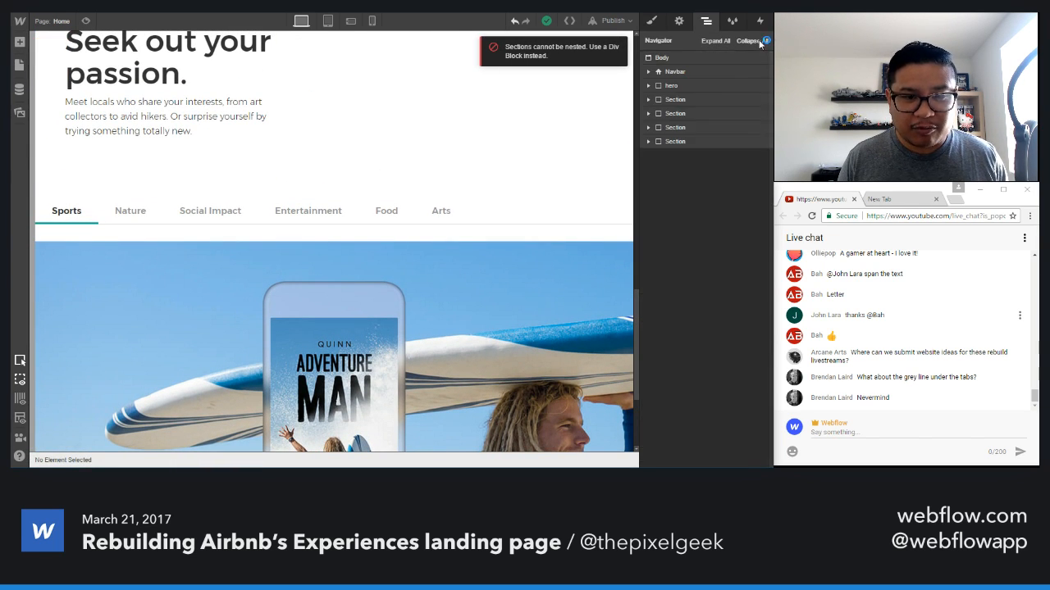
{"action": "key", "text": "a"}
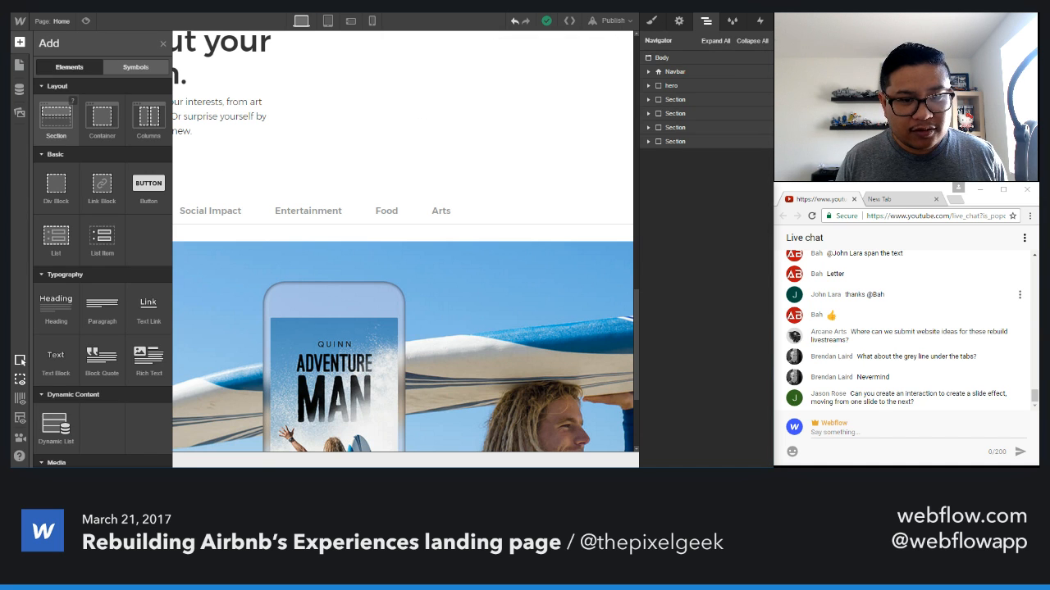
{"action": "left_click_drag", "start_coordinate": [56, 119], "coordinate": [653, 402]}
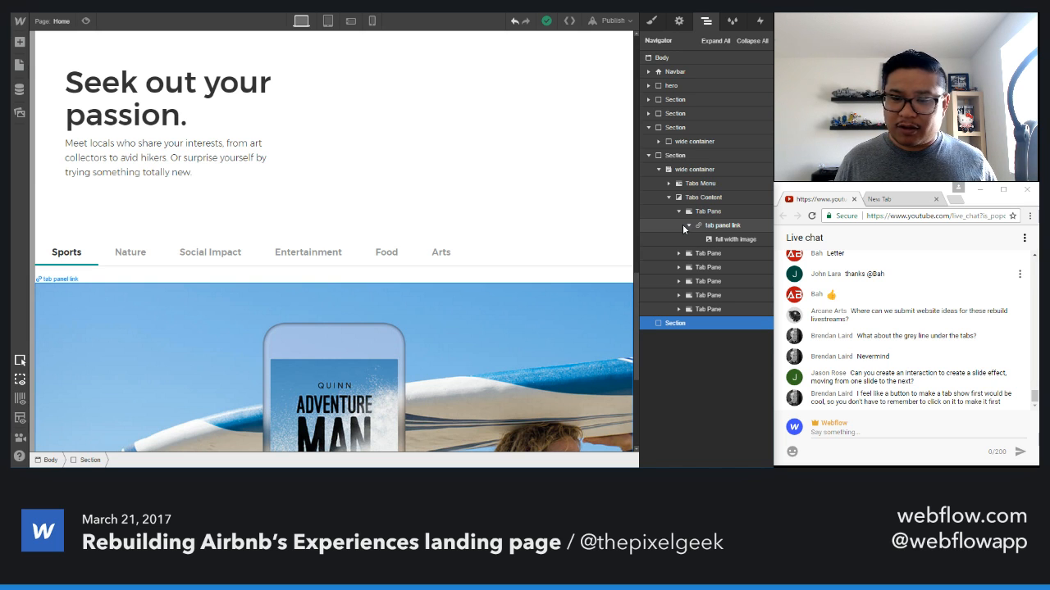
{"action": "left_click", "coordinate": [647, 155]}
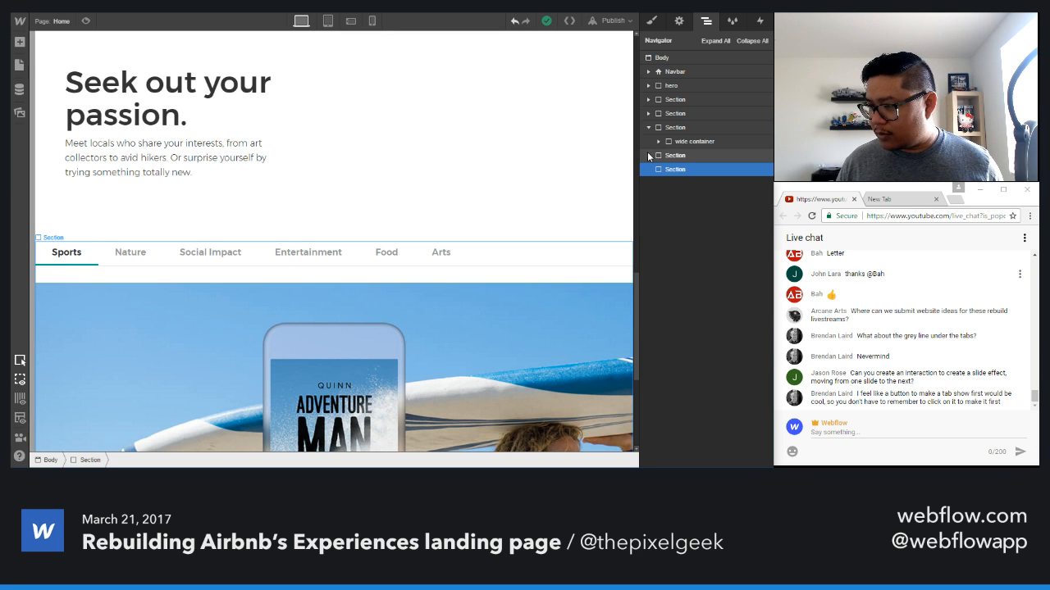
{"action": "scroll", "coordinate": [449, 354], "scroll_direction": "down", "scroll_amount": 3}
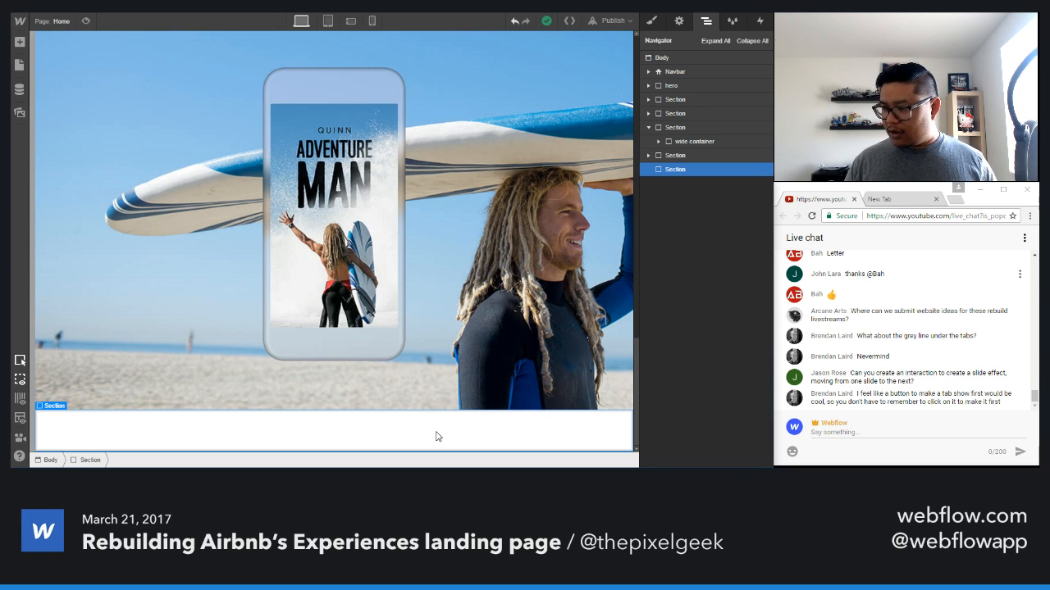
{"action": "left_click", "coordinate": [652, 20]}
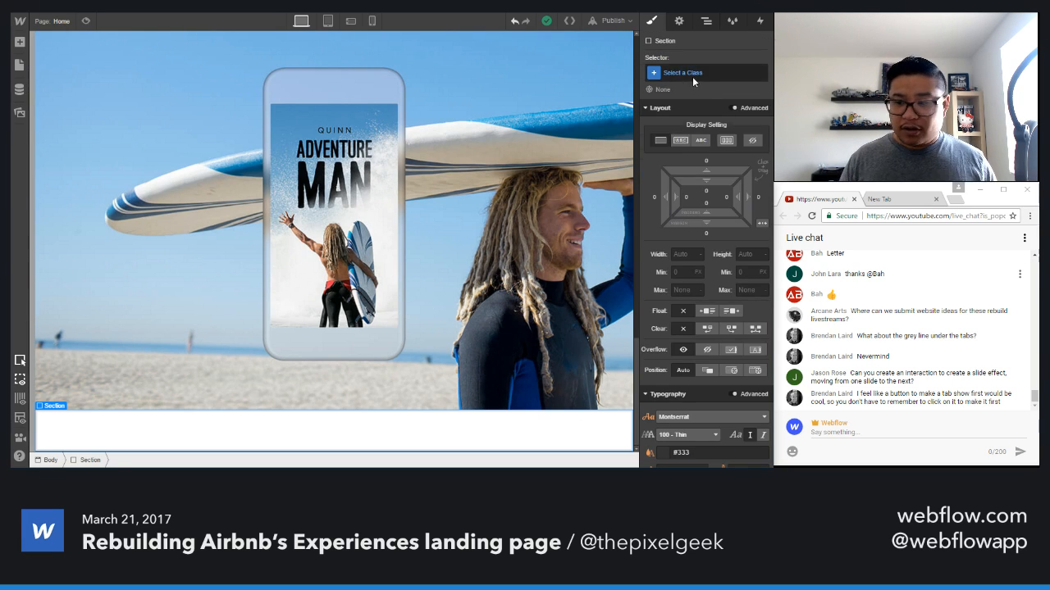
{"action": "left_click", "coordinate": [692, 74]}
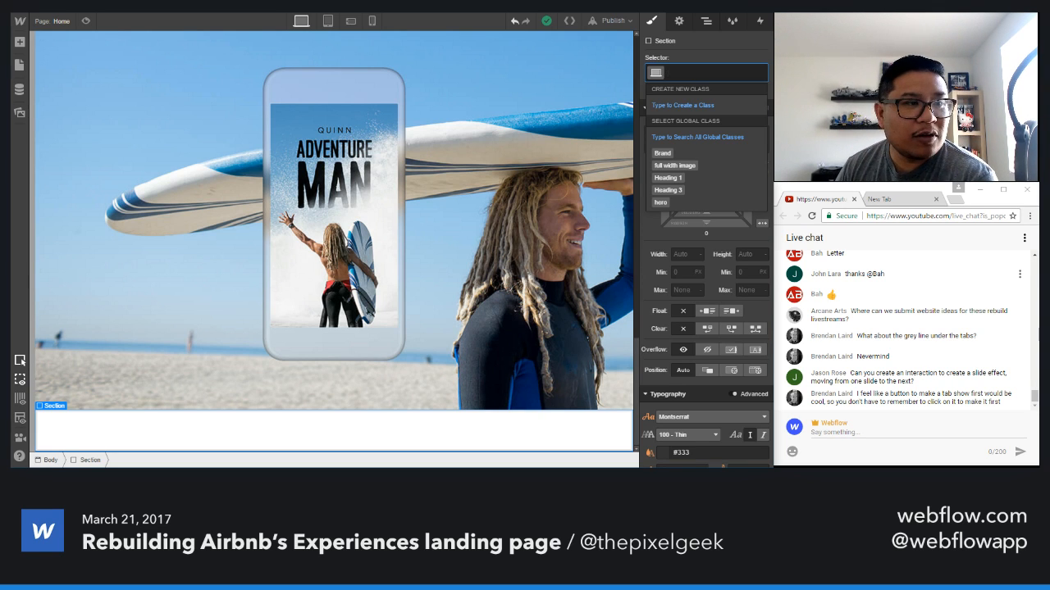
- Switch to the Airbnb page and examine the Nature tab's caption, opening its experience page and going back
{"action": "key", "text": "alt+Tab"}
{"action": "scroll", "coordinate": [278, 260], "scroll_direction": "down", "scroll_amount": 5}
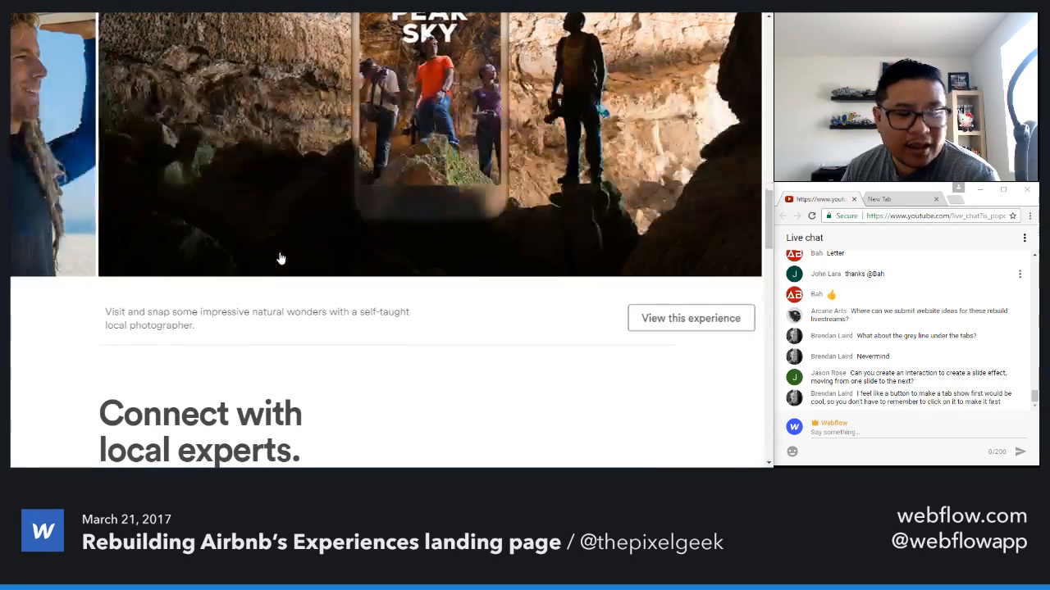
{"action": "scroll", "coordinate": [278, 258], "scroll_direction": "up", "scroll_amount": 3}
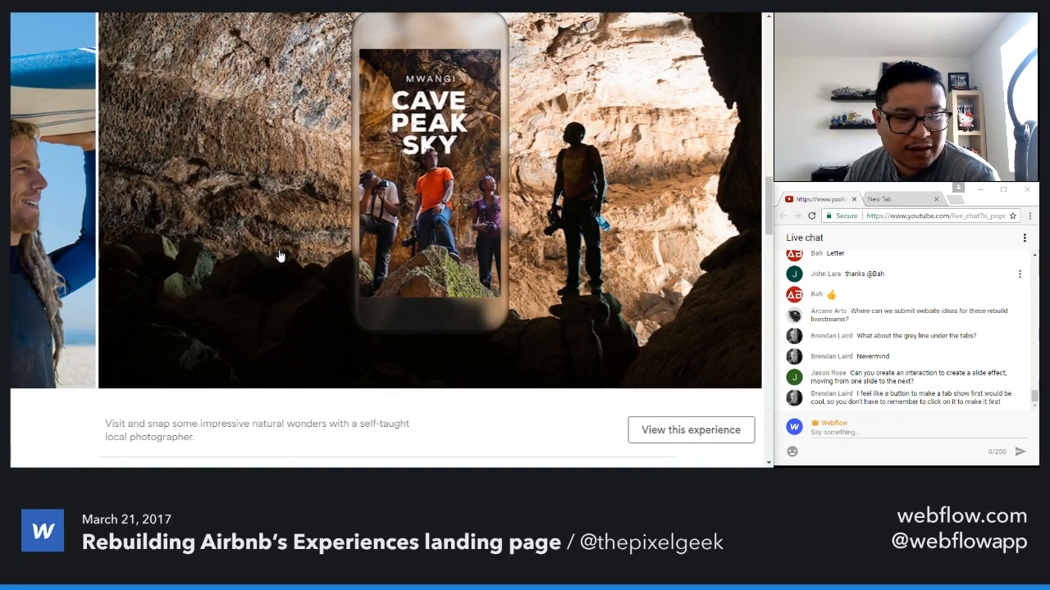
{"action": "triple_click", "coordinate": [238, 435]}
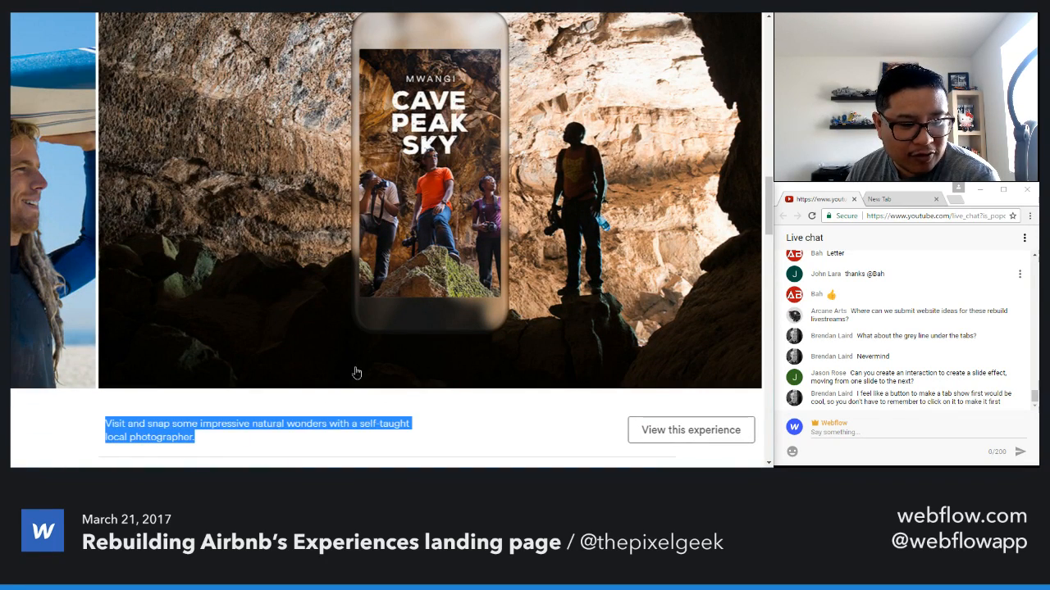
{"action": "left_click", "coordinate": [404, 290]}
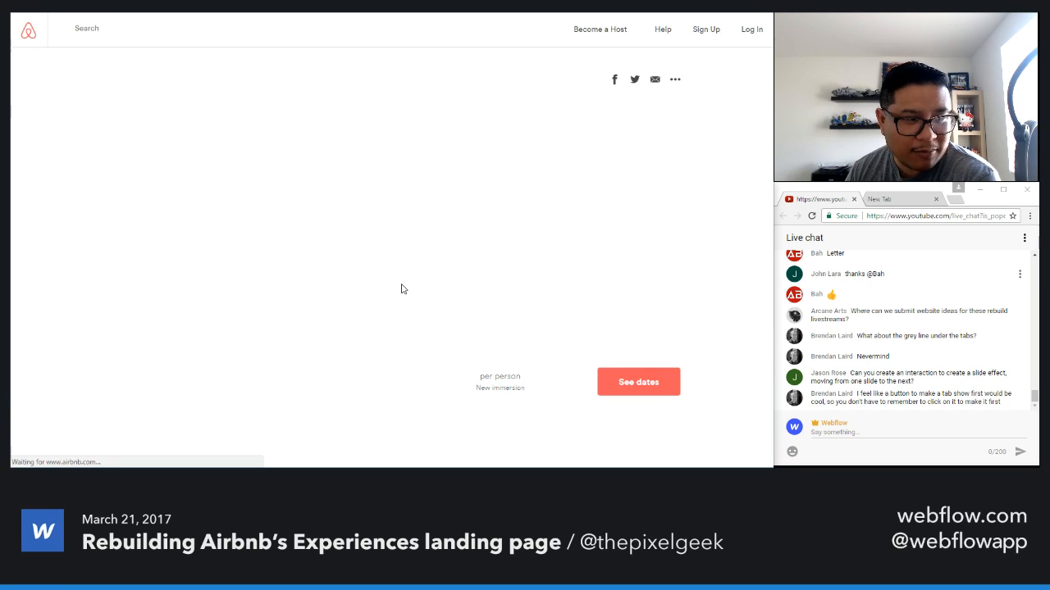
{"action": "key", "text": "alt+Left"}
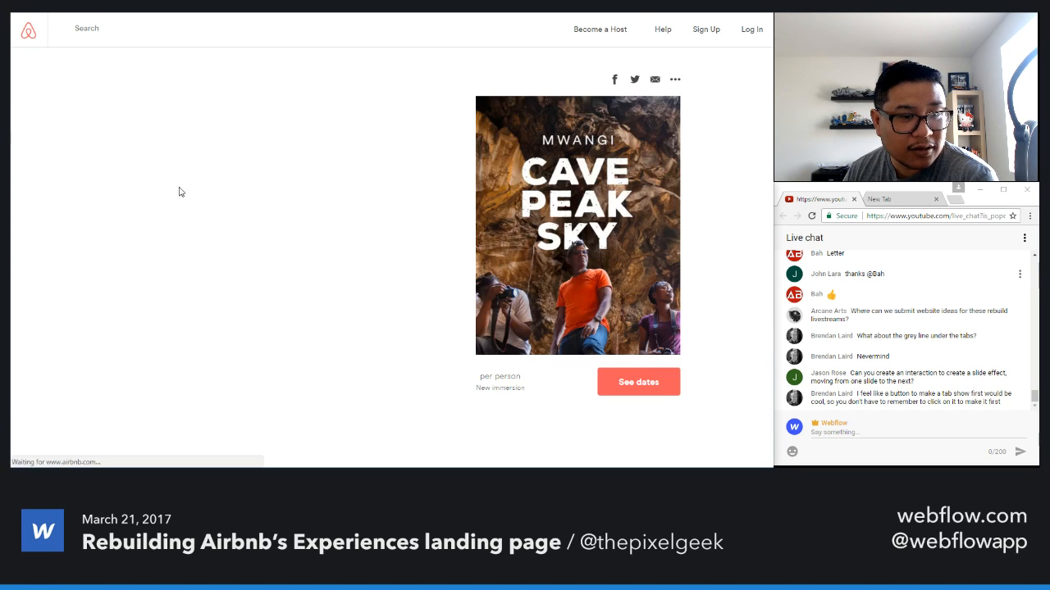
{"action": "scroll", "coordinate": [295, 319], "scroll_direction": "down", "scroll_amount": 4}
{"action": "scroll", "coordinate": [295, 318], "scroll_direction": "up", "scroll_amount": 10}
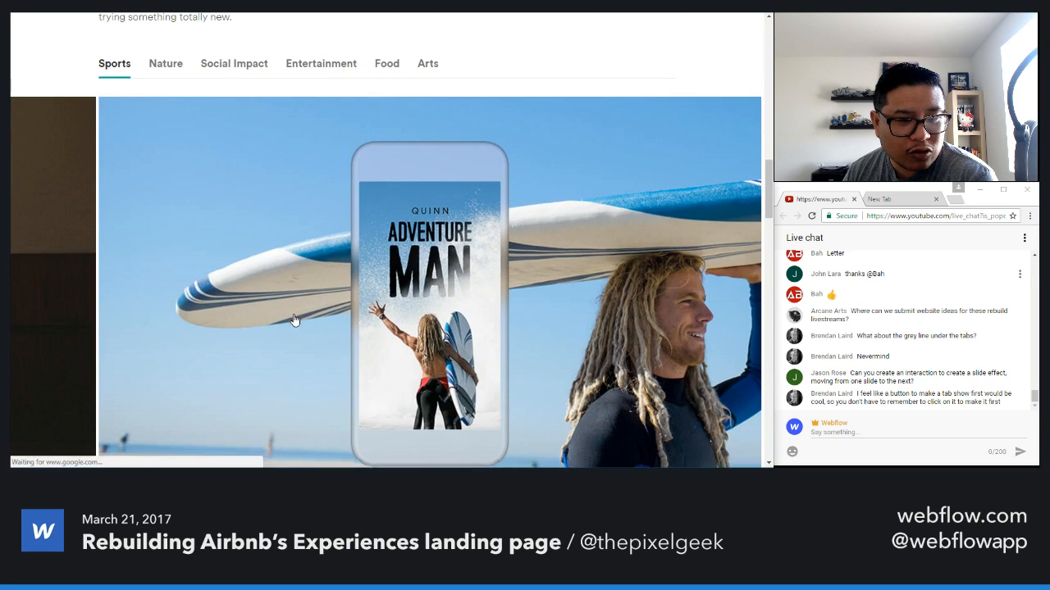
- Compare the caption and View this experience button beneath the images of the Nature and Sports tabs
{"action": "scroll", "coordinate": [294, 319], "scroll_direction": "down", "scroll_amount": 3}
{"action": "scroll", "coordinate": [293, 319], "scroll_direction": "up", "scroll_amount": 2}
{"action": "scroll", "coordinate": [294, 319], "scroll_direction": "up", "scroll_amount": 2}
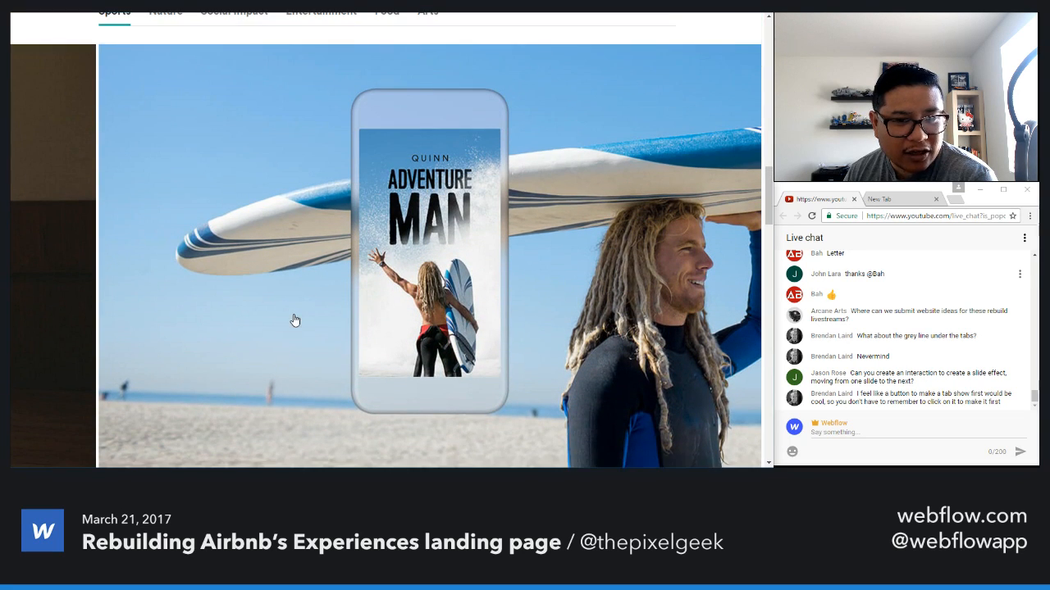
{"action": "left_click", "coordinate": [165, 123]}
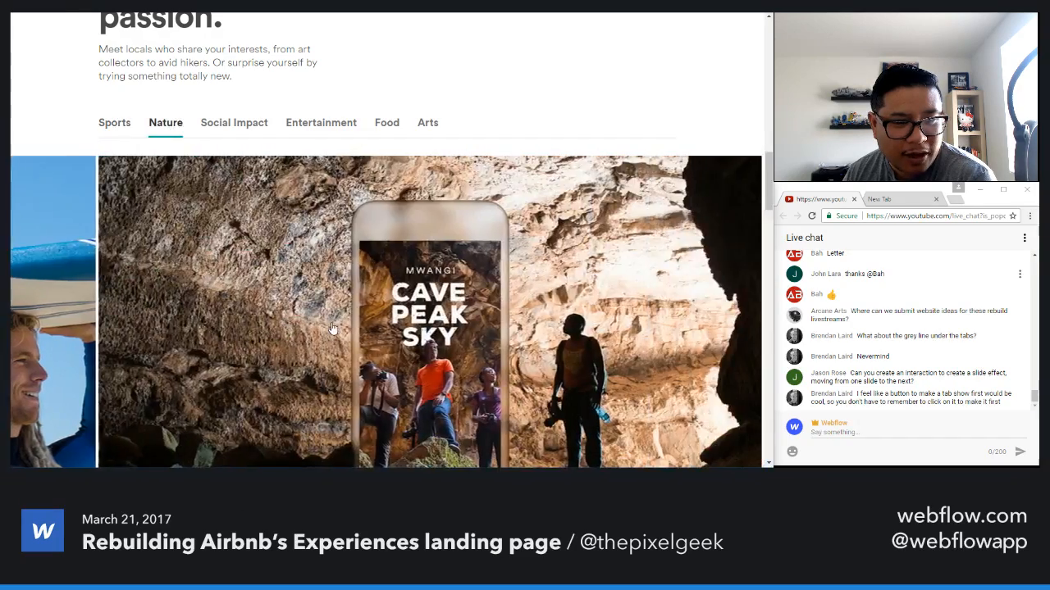
{"action": "scroll", "coordinate": [331, 328], "scroll_direction": "down", "scroll_amount": 5}
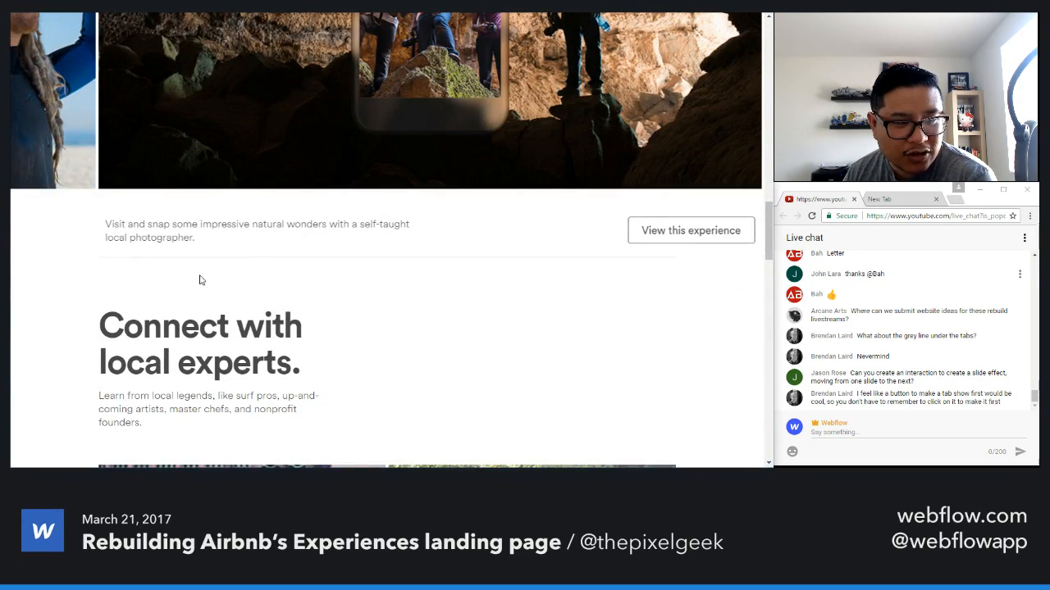
{"action": "scroll", "coordinate": [304, 236], "scroll_direction": "up", "scroll_amount": 6}
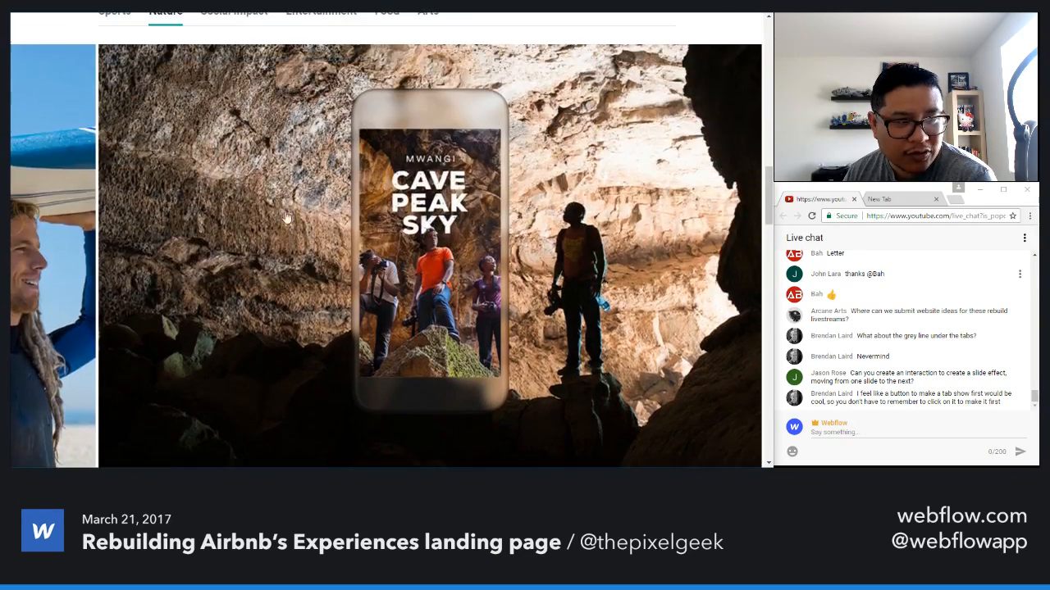
{"action": "left_click", "coordinate": [114, 177]}
{"action": "scroll", "coordinate": [322, 289], "scroll_direction": "down", "scroll_amount": 2}
{"action": "scroll", "coordinate": [321, 289], "scroll_direction": "down", "scroll_amount": 3}
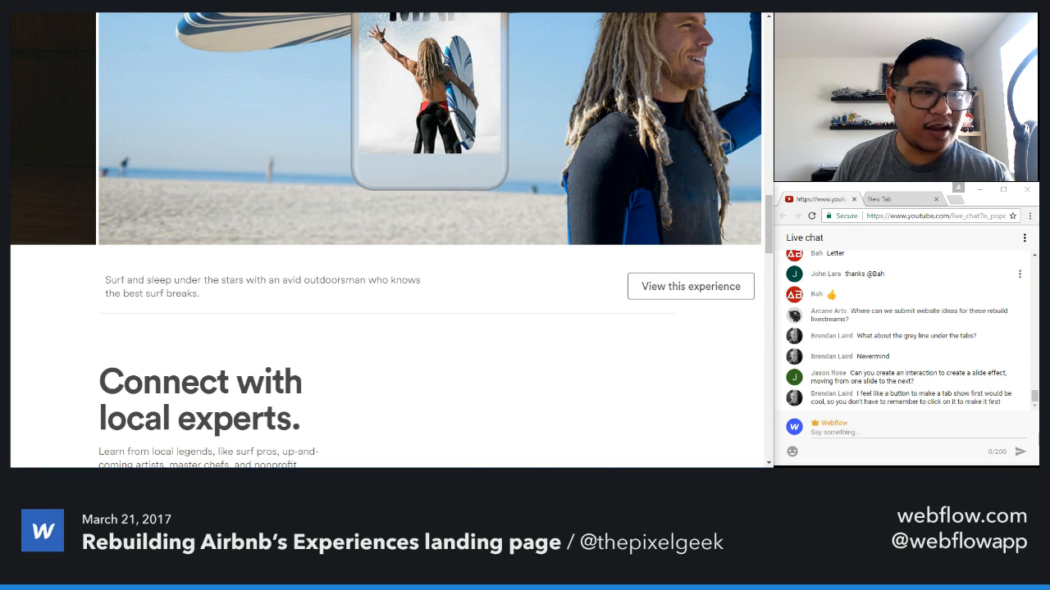
- Switch back to Webflow and delete the empty Section at the end of the page
{"action": "key", "text": "alt+Tab"}
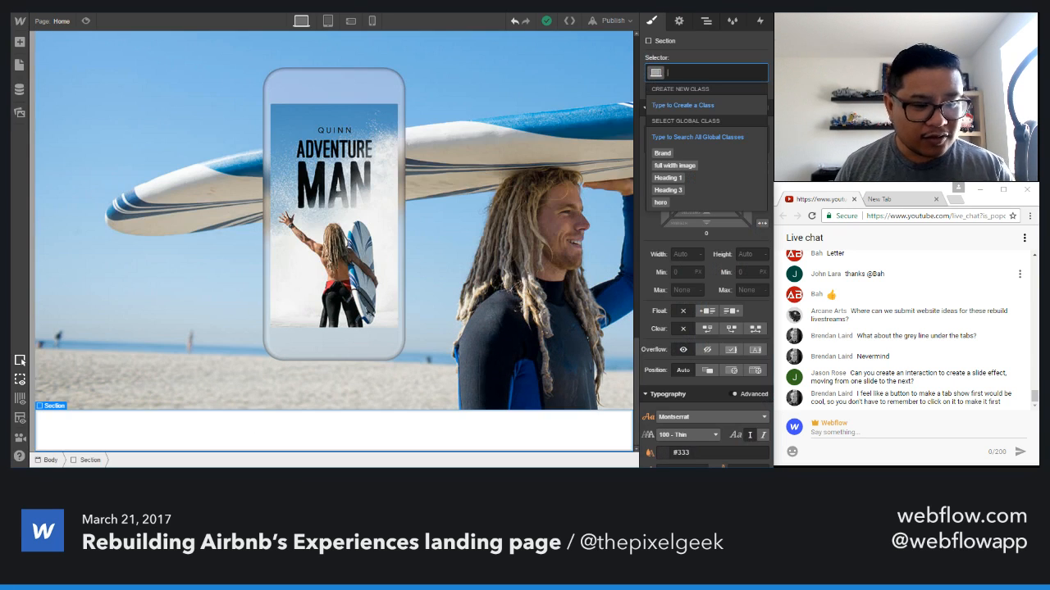
{"action": "left_click", "coordinate": [676, 54]}
{"action": "left_click", "coordinate": [706, 20]}
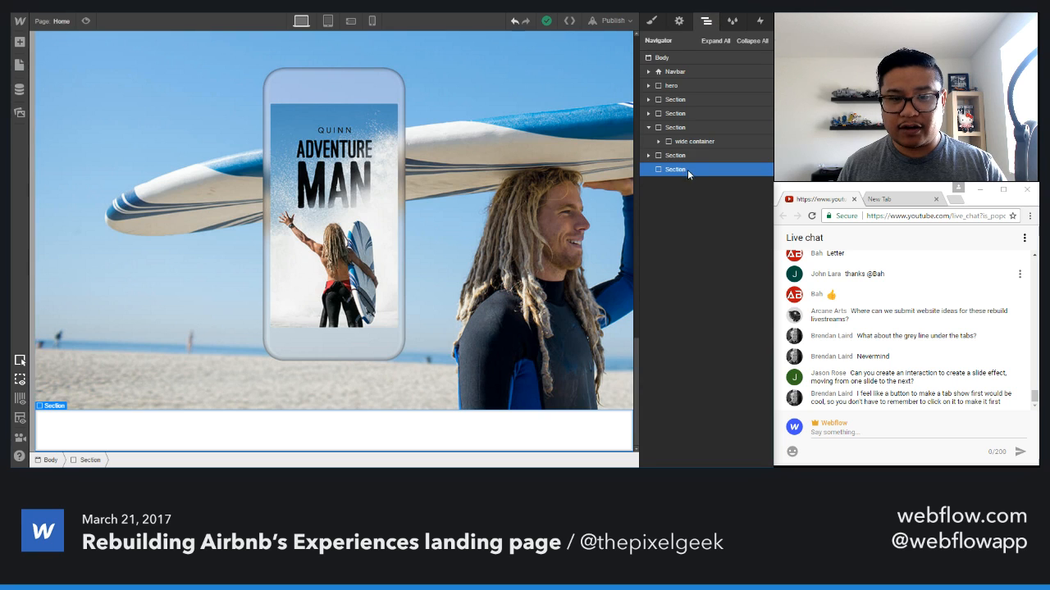
{"action": "key", "text": "Delete"}
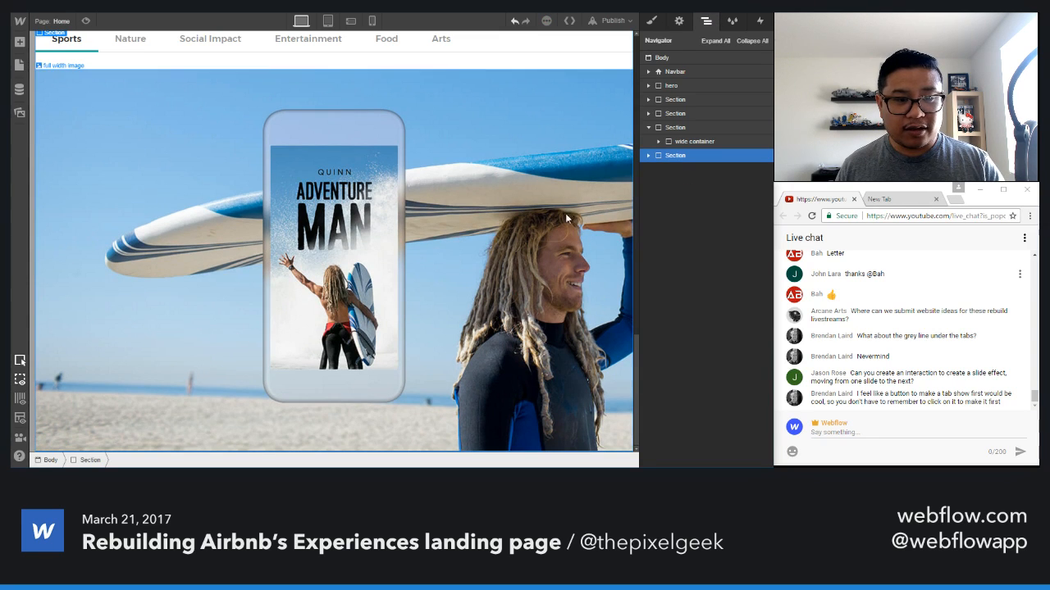
- Add a Div Block to the Sports tab's pane, placed directly in the pane after the tab panel link
{"action": "left_click", "coordinate": [647, 156]}
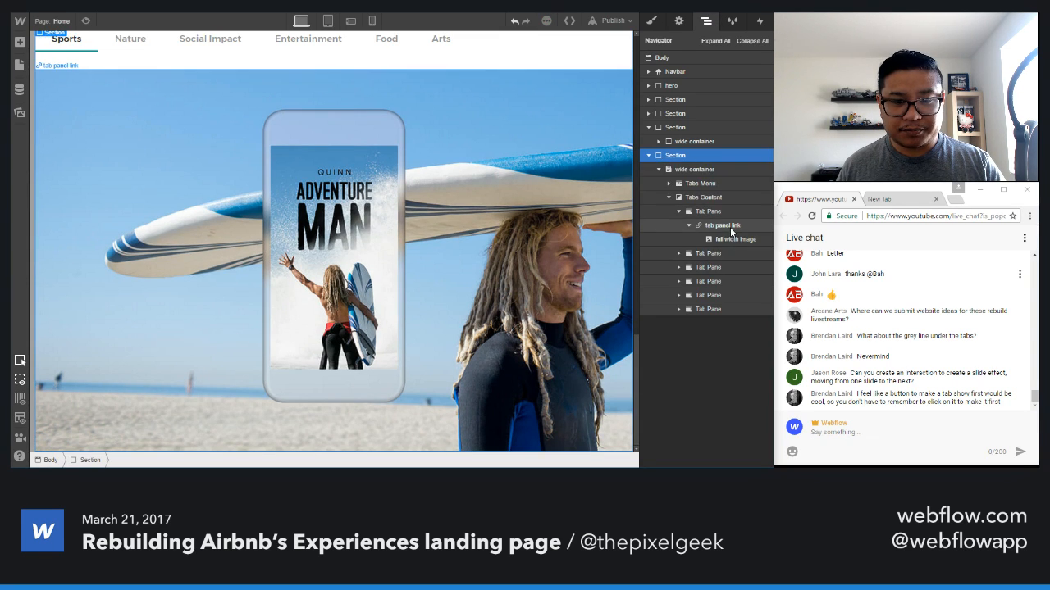
{"action": "left_click", "coordinate": [690, 225]}
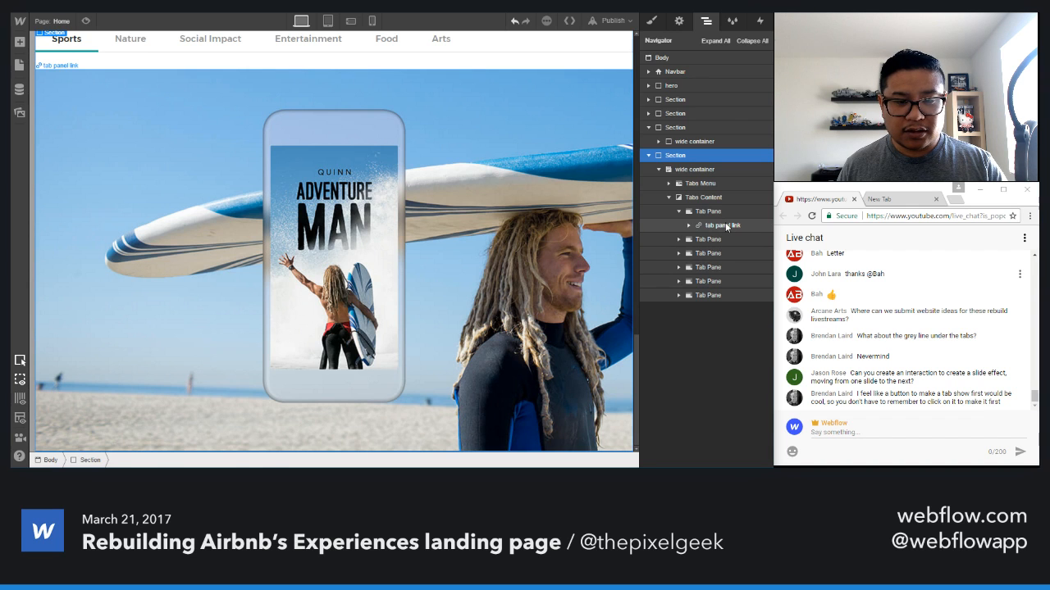
{"action": "left_click", "coordinate": [725, 224]}
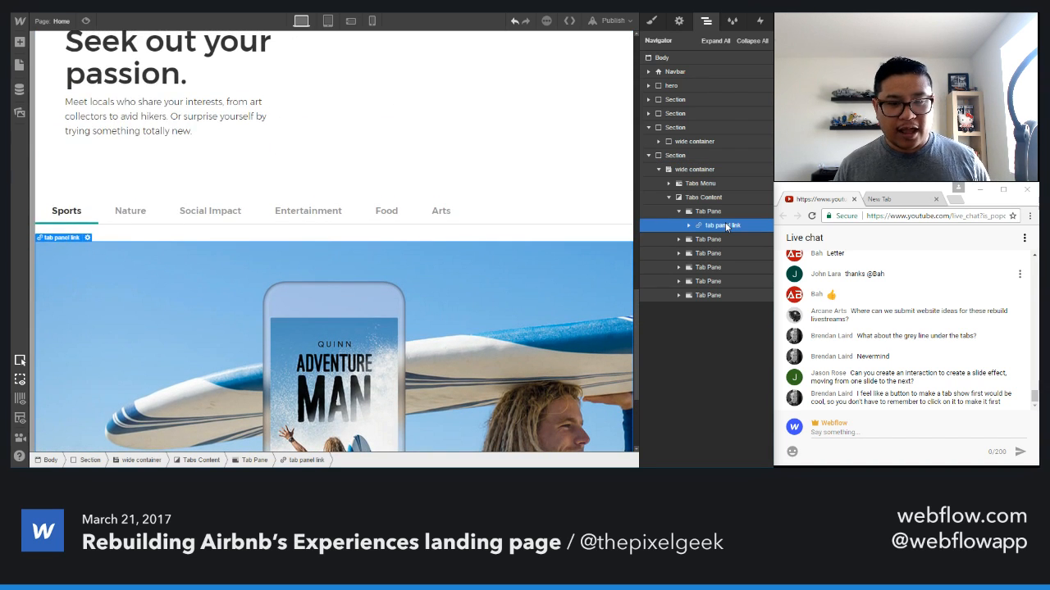
{"action": "key", "text": "a"}
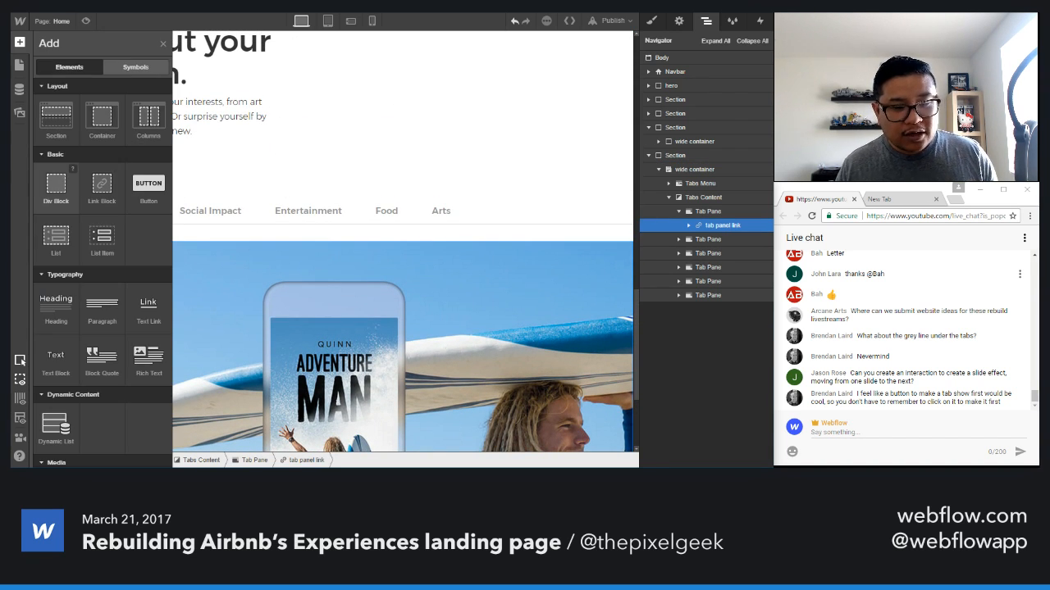
{"action": "left_click", "coordinate": [56, 184]}
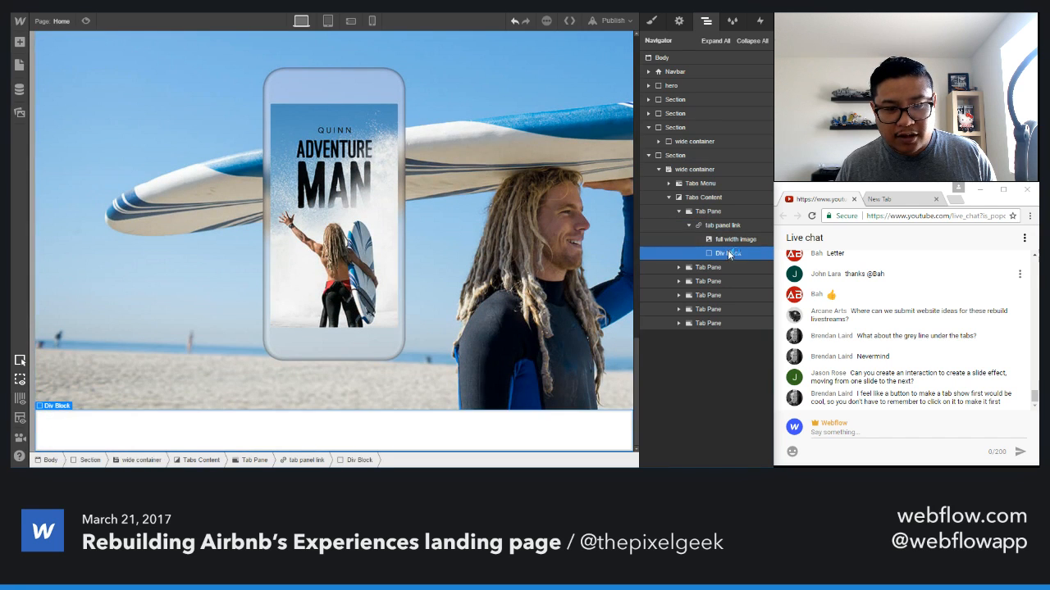
{"action": "scroll", "coordinate": [334, 328], "scroll_direction": "up", "scroll_amount": 5}
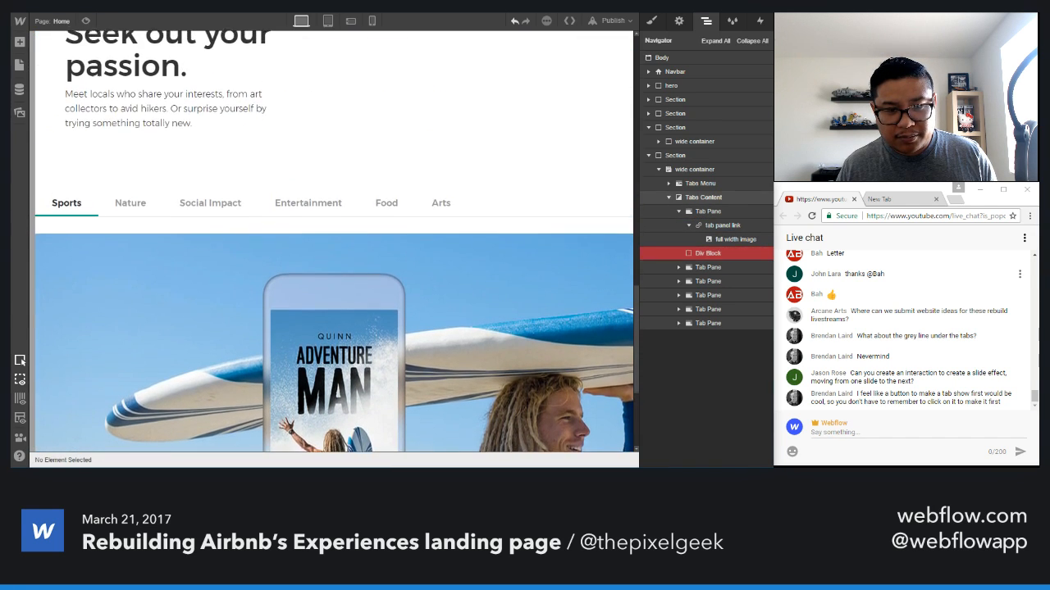
{"action": "left_click", "coordinate": [735, 256]}
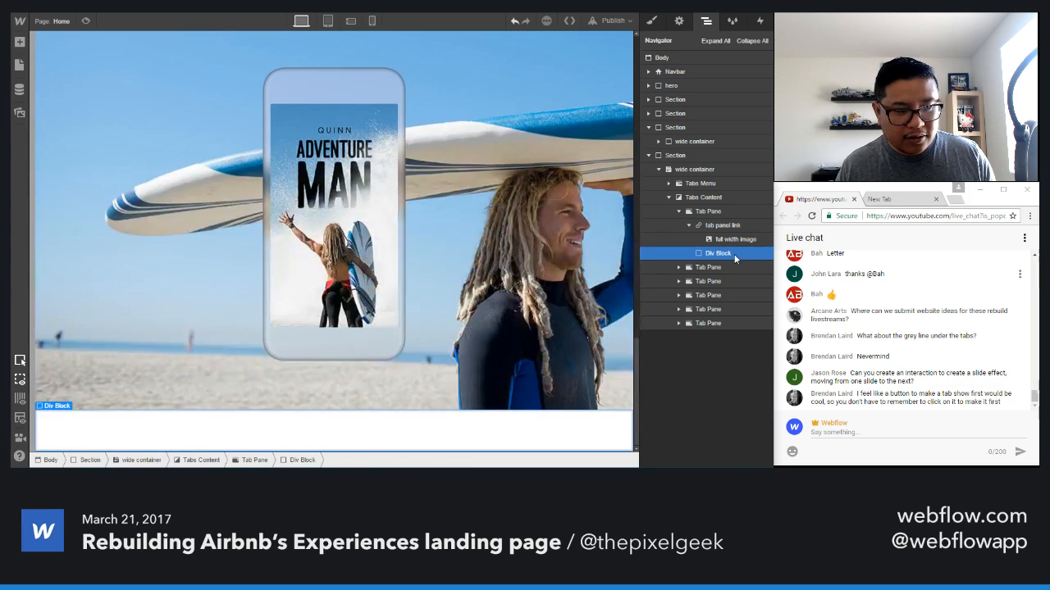
- Create the class "experience copy" on the new Div Block beneath the Sports tab's image
{"action": "left_click", "coordinate": [651, 20]}
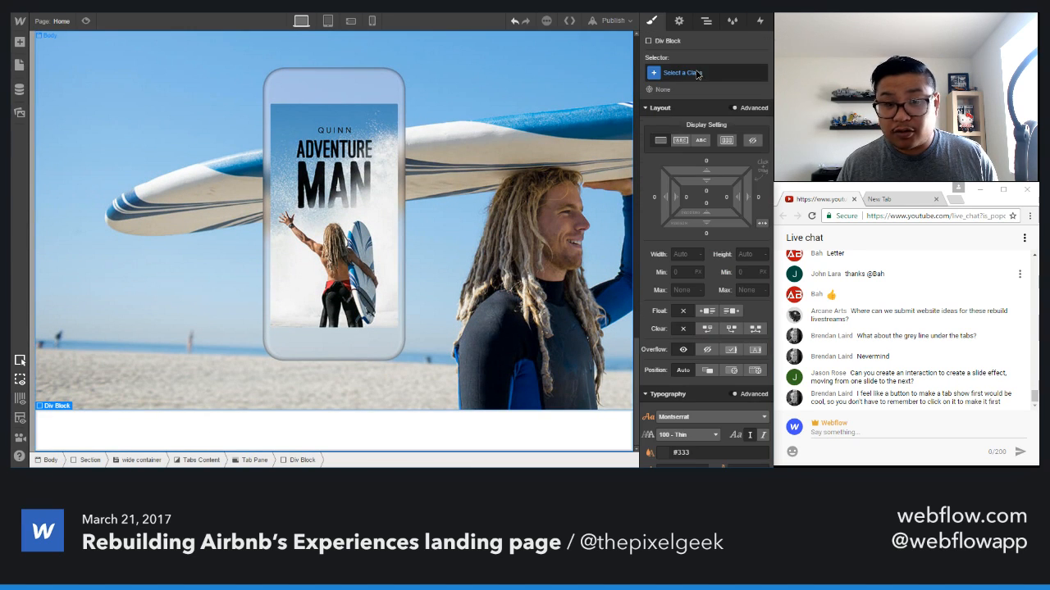
{"action": "left_click", "coordinate": [697, 72]}
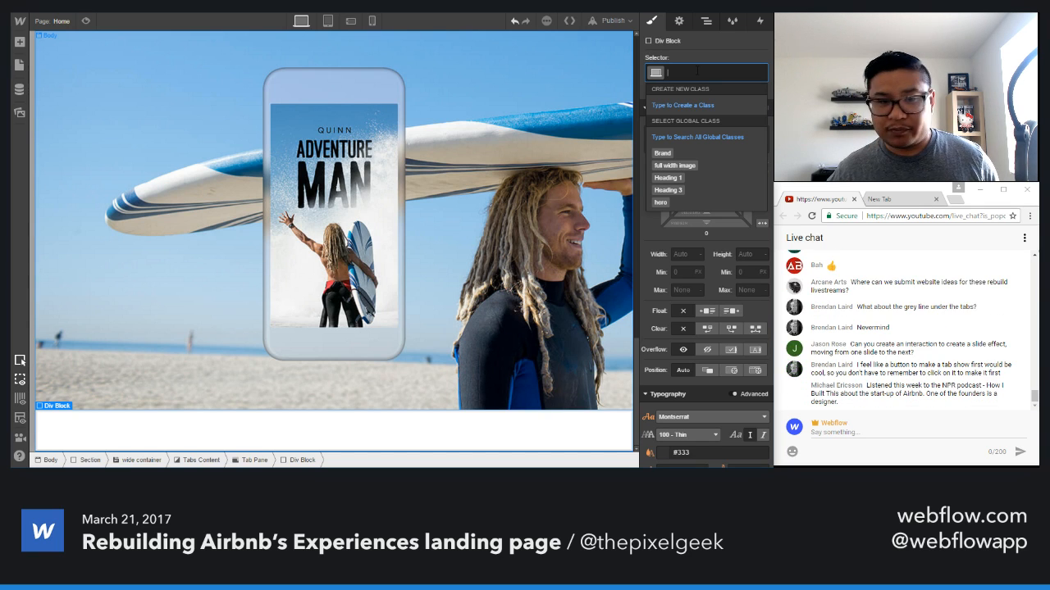
{"action": "type", "text": "e"}
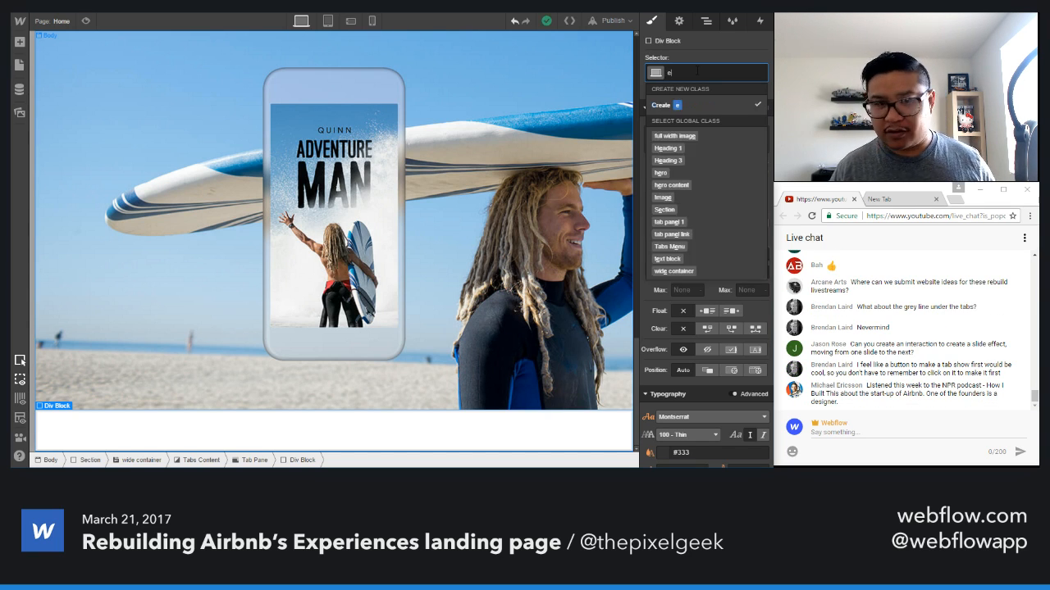
{"action": "key", "text": "BackSpace"}
{"action": "type", "text": "experience c"}
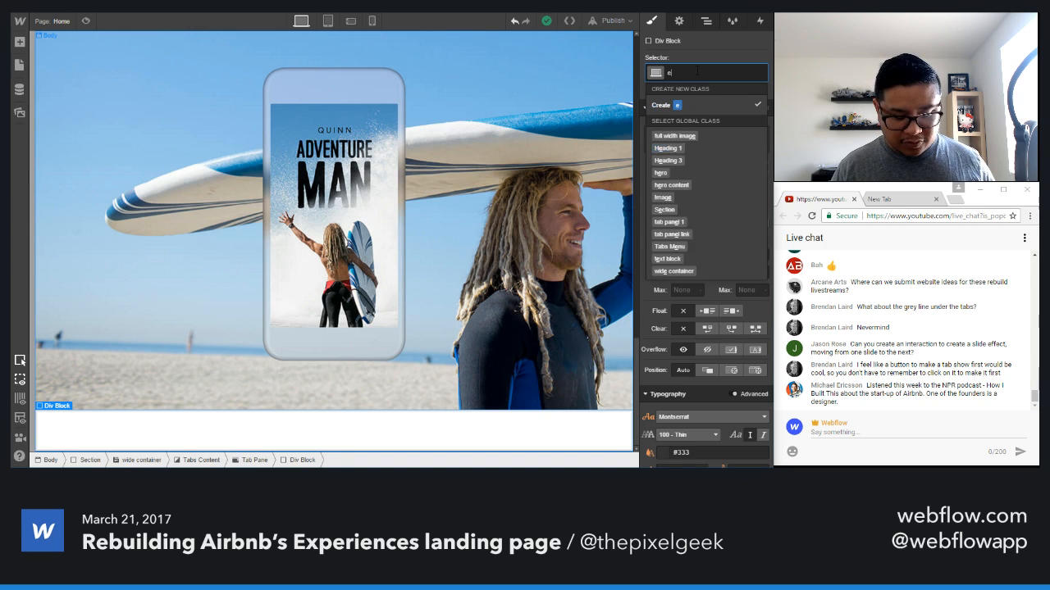
{"action": "type", "text": "opy"}
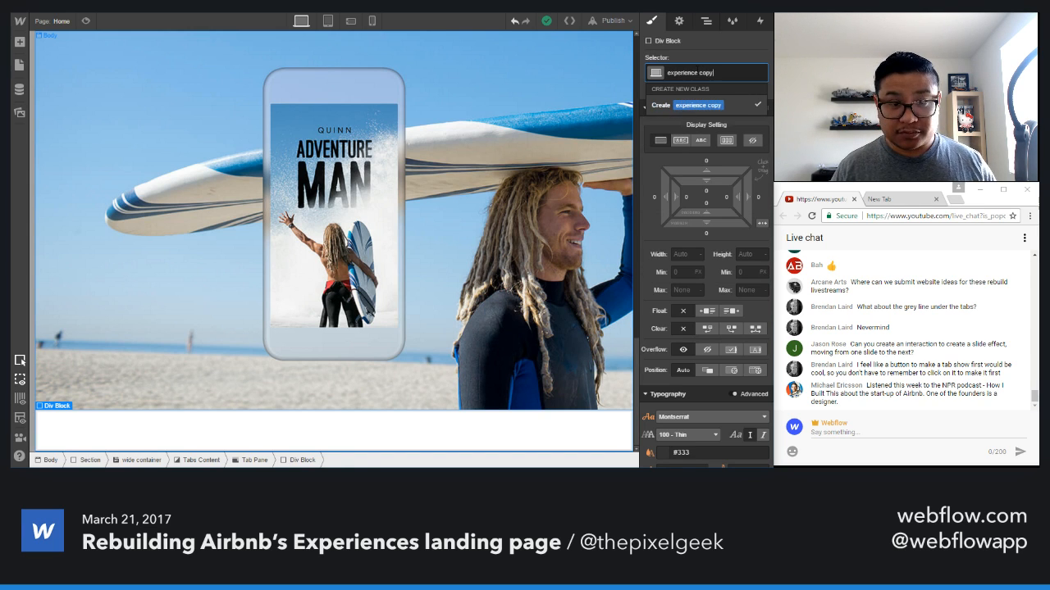
{"action": "key", "text": "Return"}
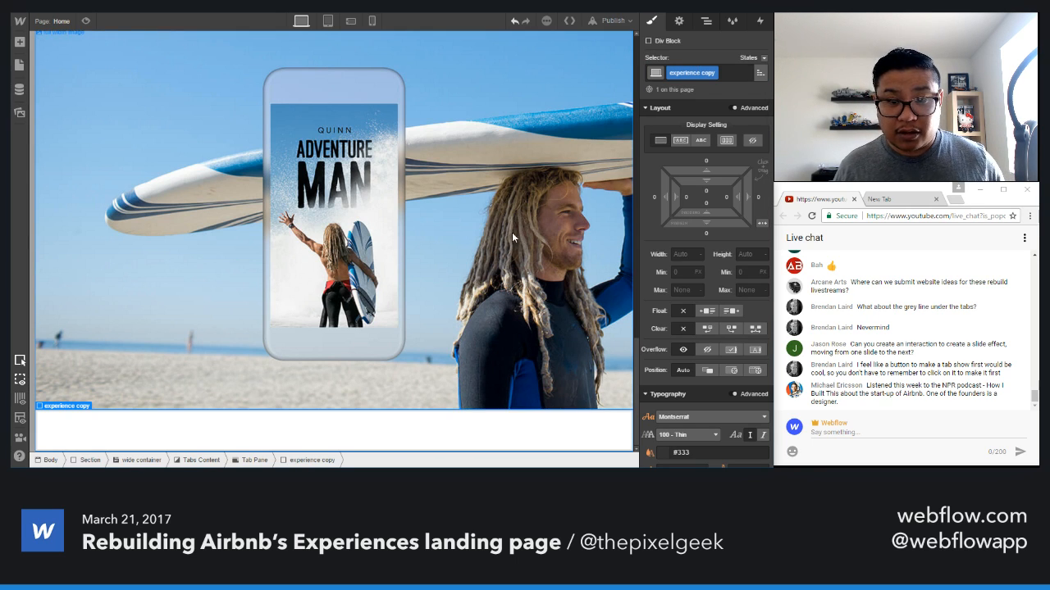
{"action": "scroll", "coordinate": [392, 382], "scroll_direction": "up", "scroll_amount": 3}
{"action": "scroll", "coordinate": [392, 382], "scroll_direction": "down", "scroll_amount": 3}
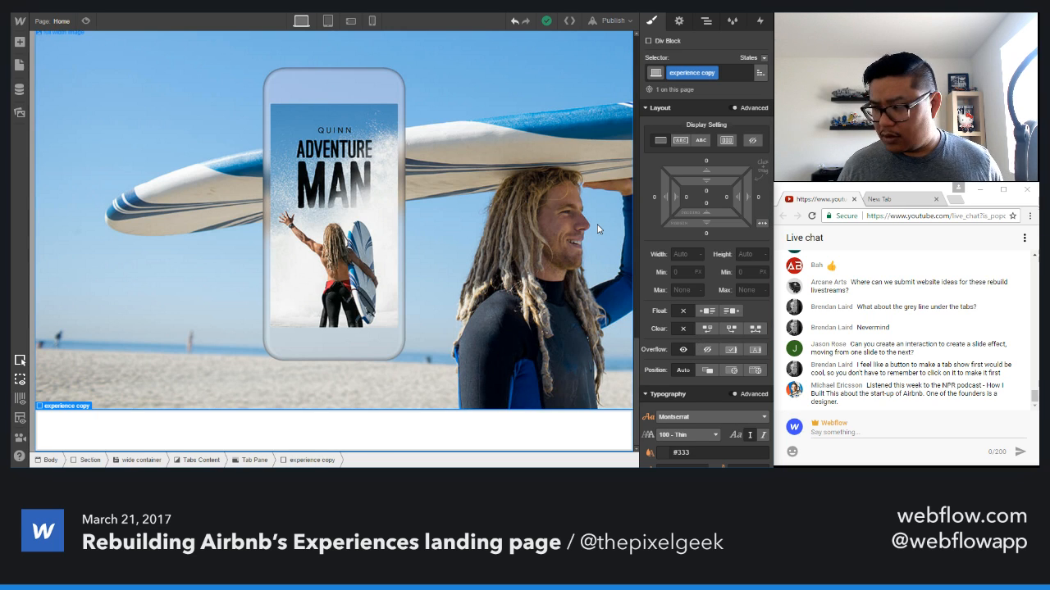
- Check Airbnb's caption row, and in Webflow give the experience copy block 25 px top and bottom padding and a space-between flex layout
{"action": "key", "text": "alt+Tab"}
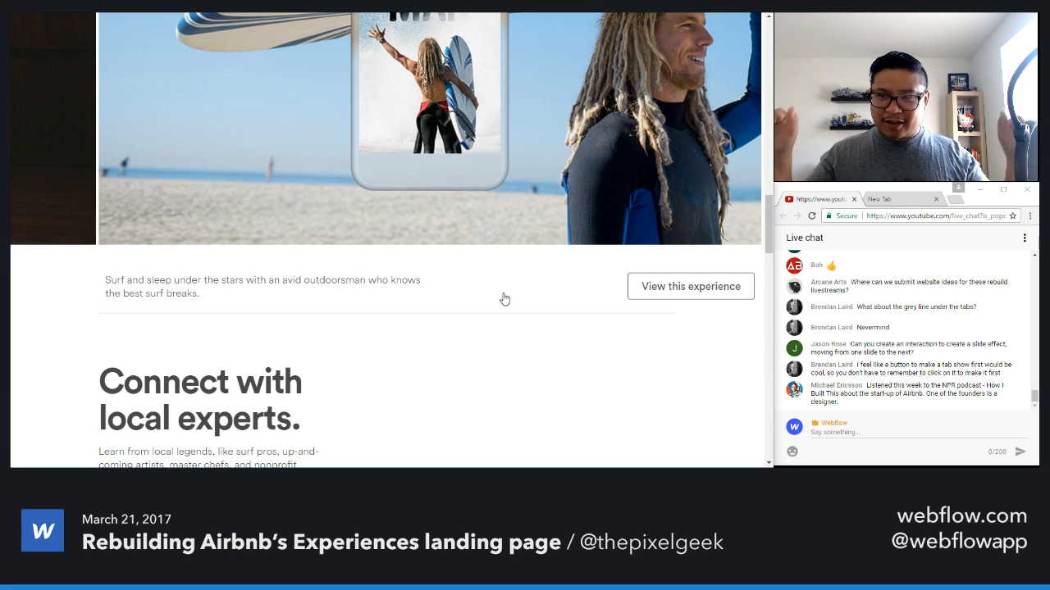
{"action": "left_click", "coordinate": [168, 12]}
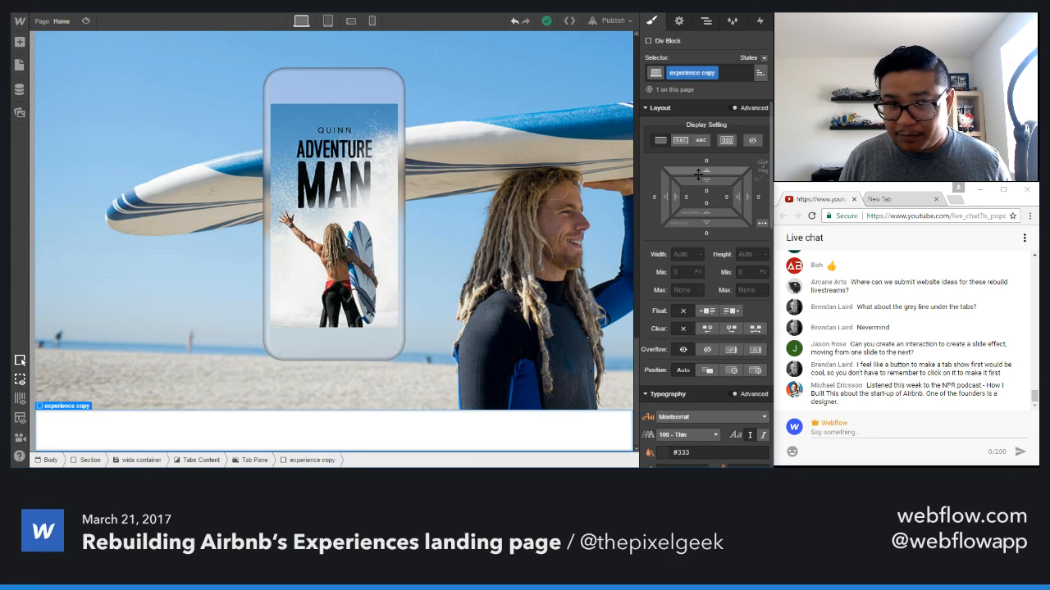
{"action": "left_click_drag", "start_coordinate": [698, 175], "coordinate": [698, 222]}
{"action": "scroll", "coordinate": [484, 330], "scroll_direction": "down", "scroll_amount": 1}
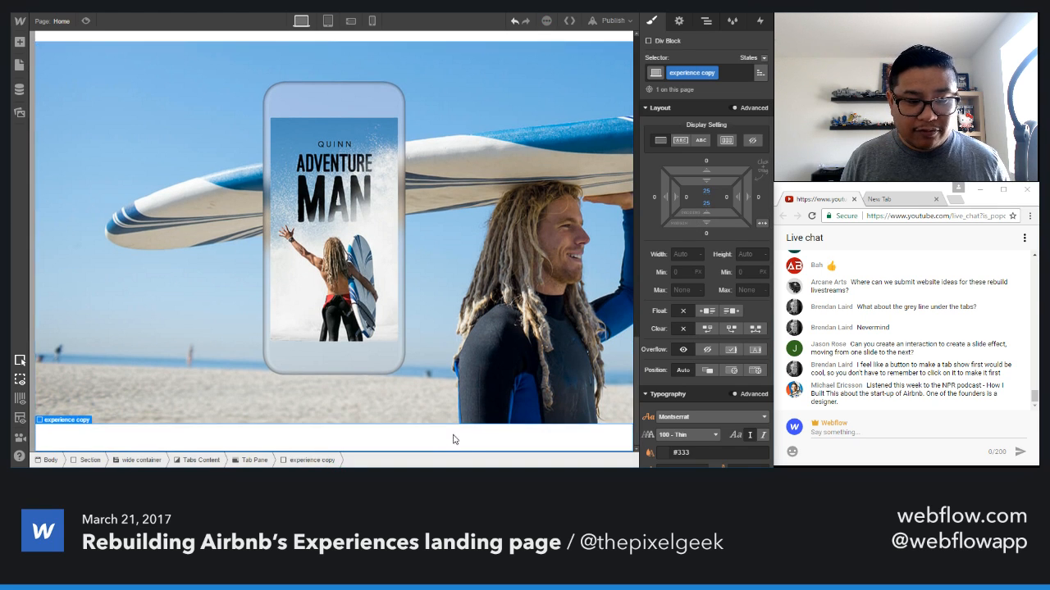
{"action": "left_click", "coordinate": [726, 140]}
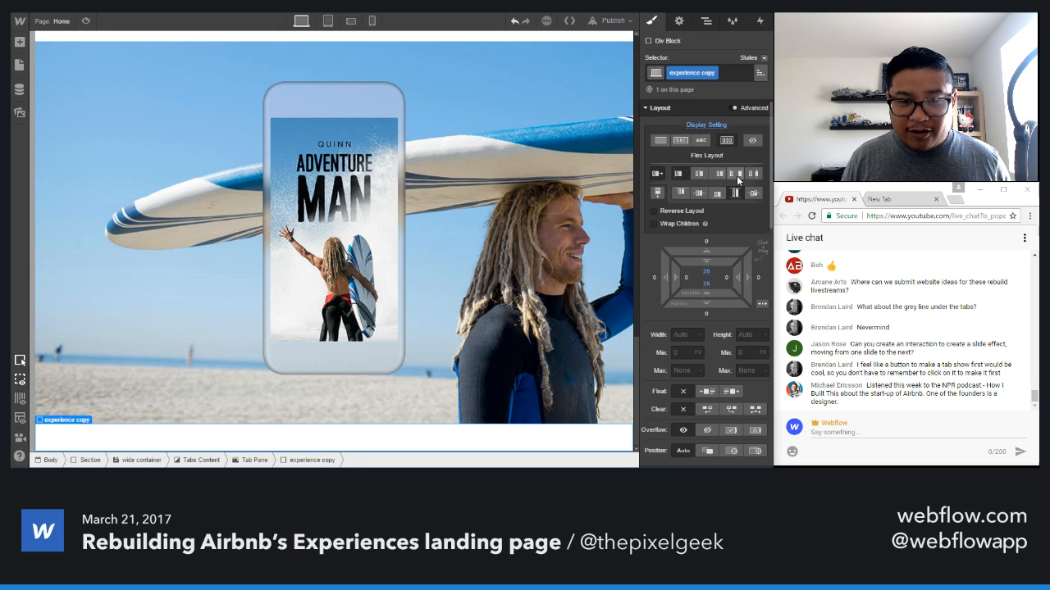
{"action": "left_click", "coordinate": [737, 178]}
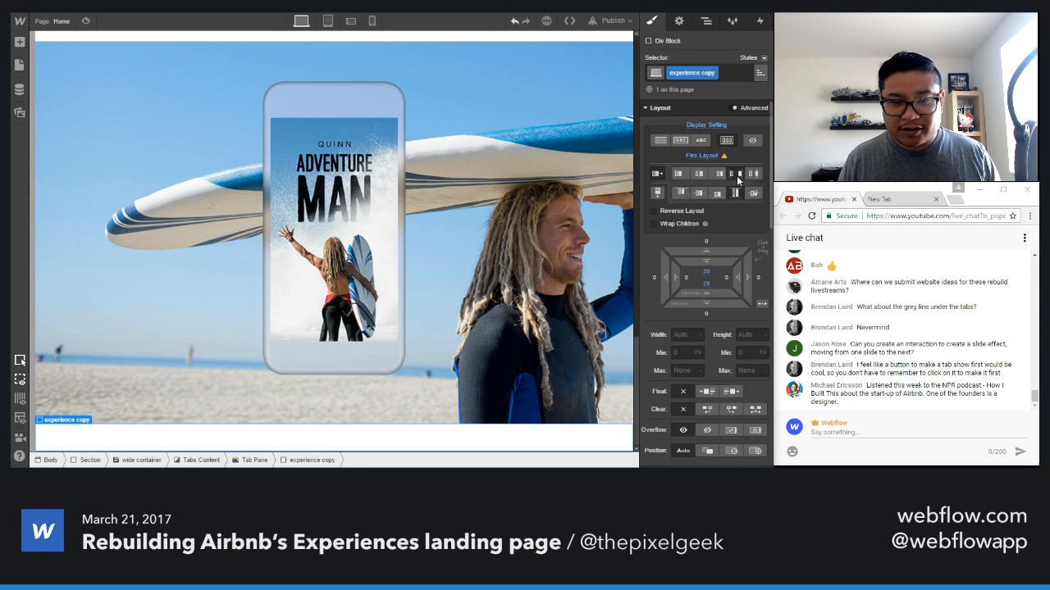
- Add a Paragraph and a Button inside the experience copy block, leaving the button's link settings empty
{"action": "key", "text": "a"}
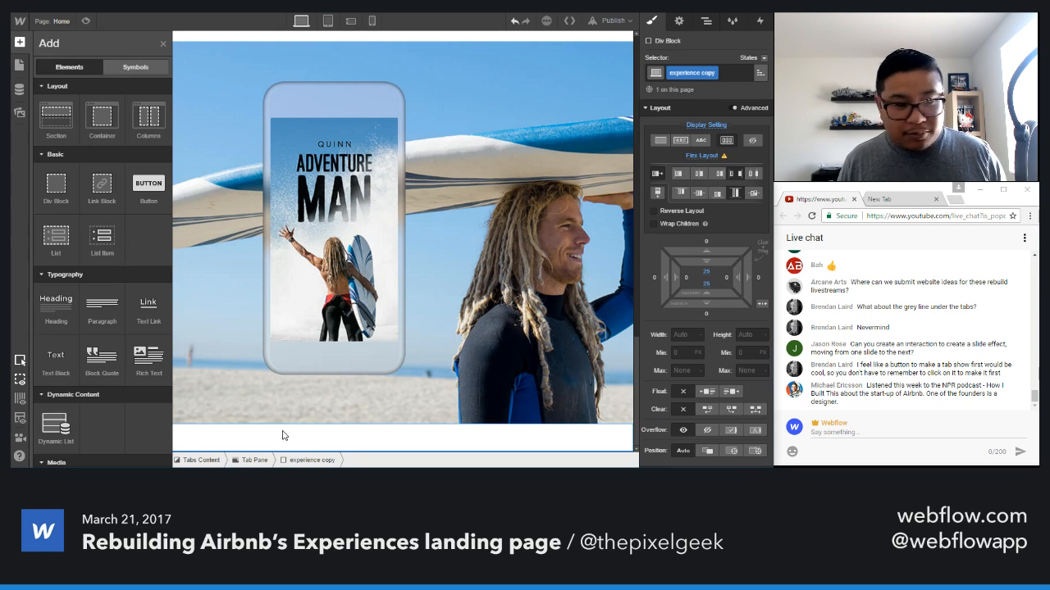
{"action": "left_click_drag", "start_coordinate": [101, 305], "coordinate": [195, 353]}
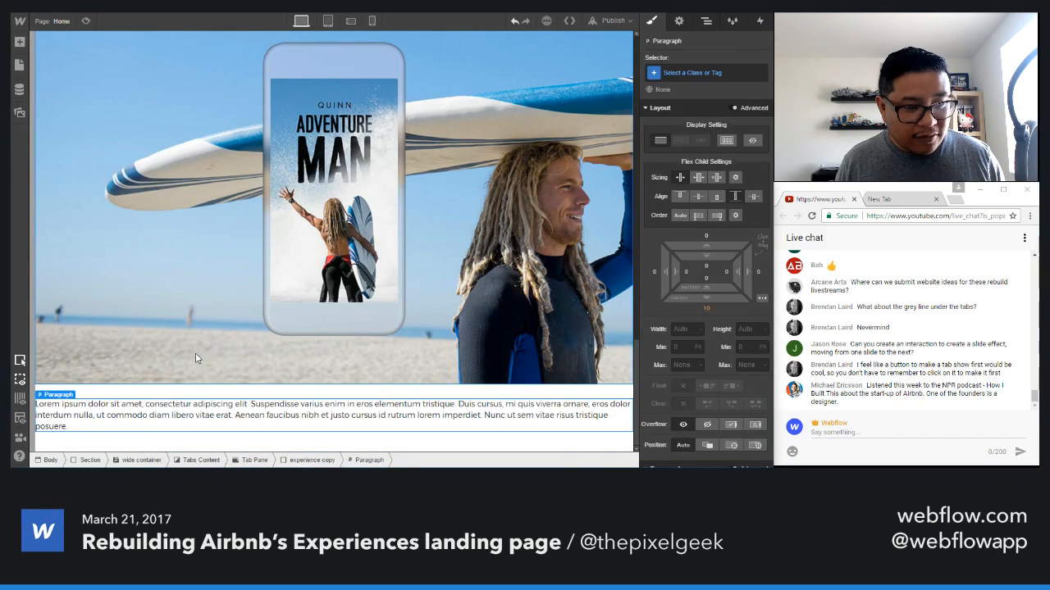
{"action": "left_click", "coordinate": [149, 186]}
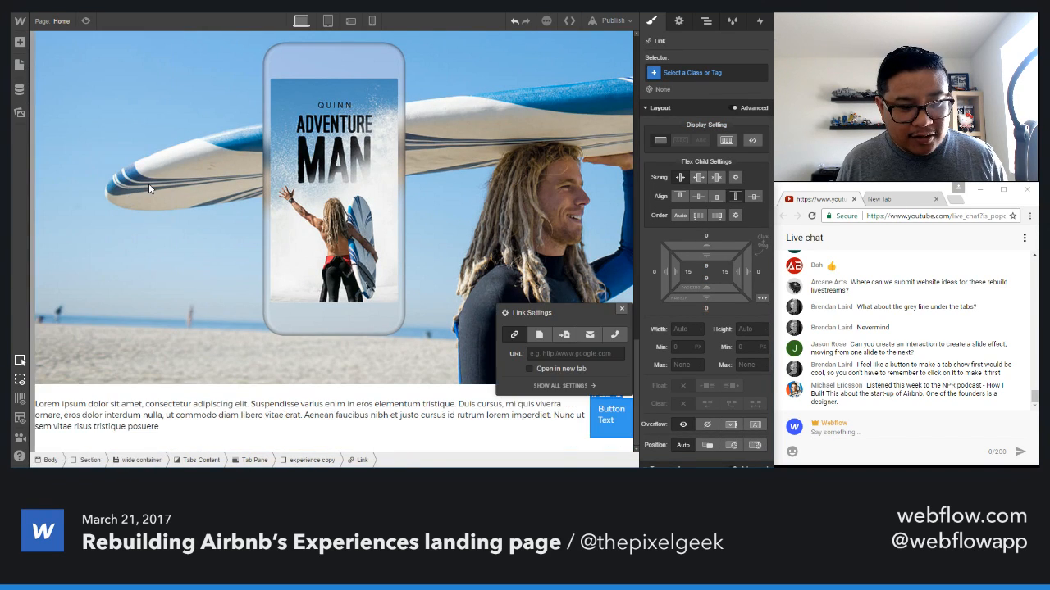
{"action": "left_click", "coordinate": [621, 309]}
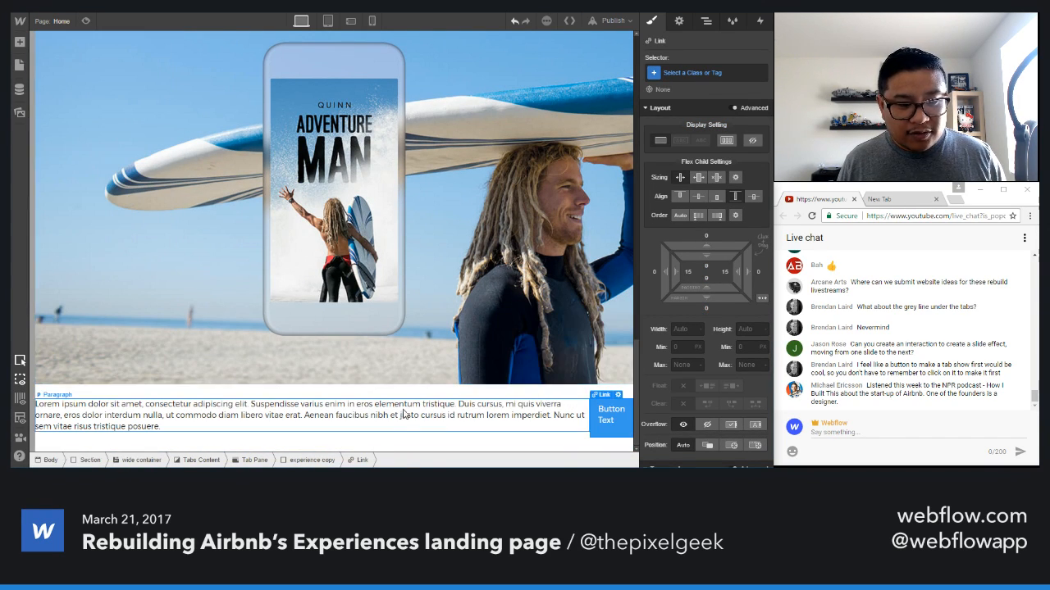
- Create the class "experience paragraph" on the new paragraph and set its maximum width to 600 px
{"action": "left_click", "coordinate": [447, 416]}
{"action": "left_click", "coordinate": [685, 72]}
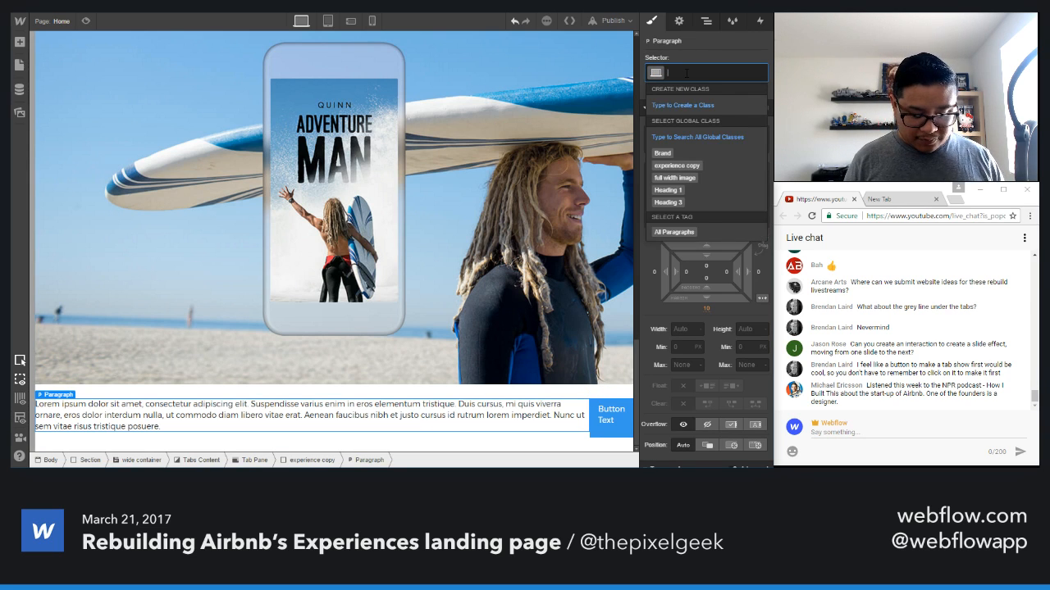
{"action": "type", "text": "experience"}
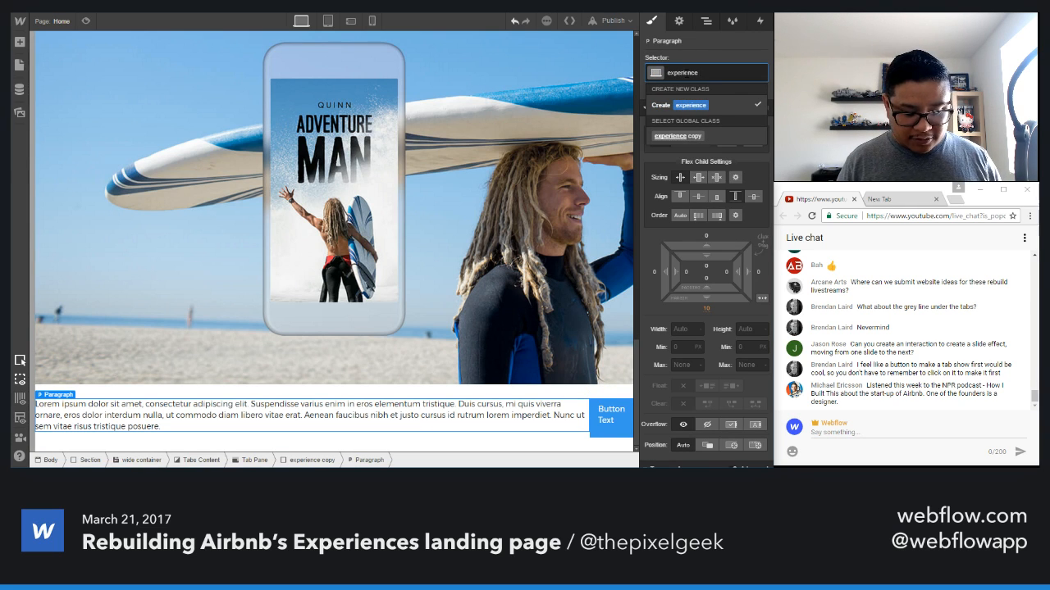
{"action": "type", "text": " paragraph"}
{"action": "key", "text": "Return"}
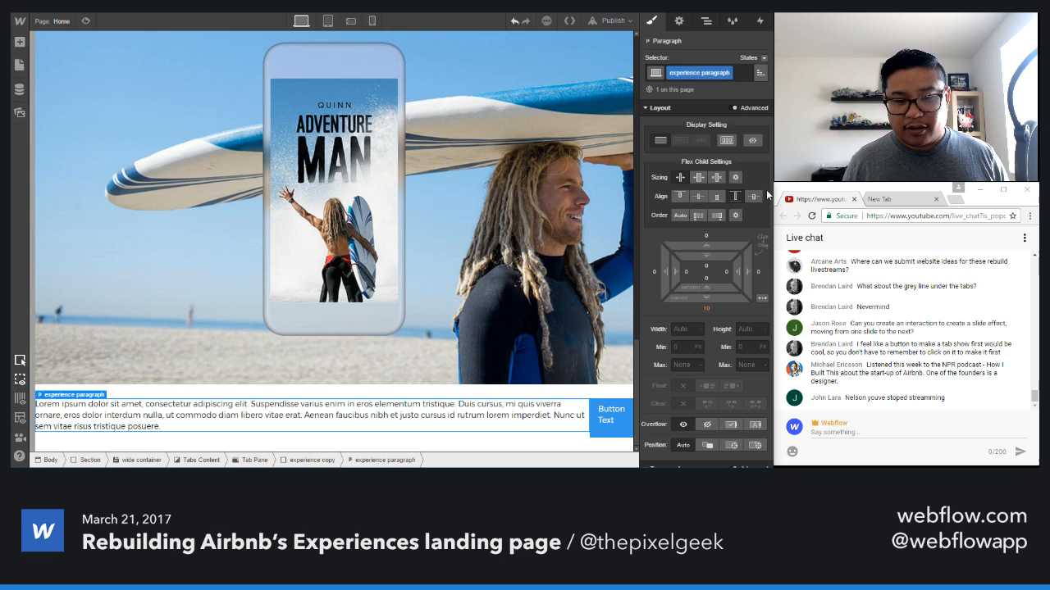
{"action": "left_click", "coordinate": [680, 364]}
{"action": "type", "text": "600"}
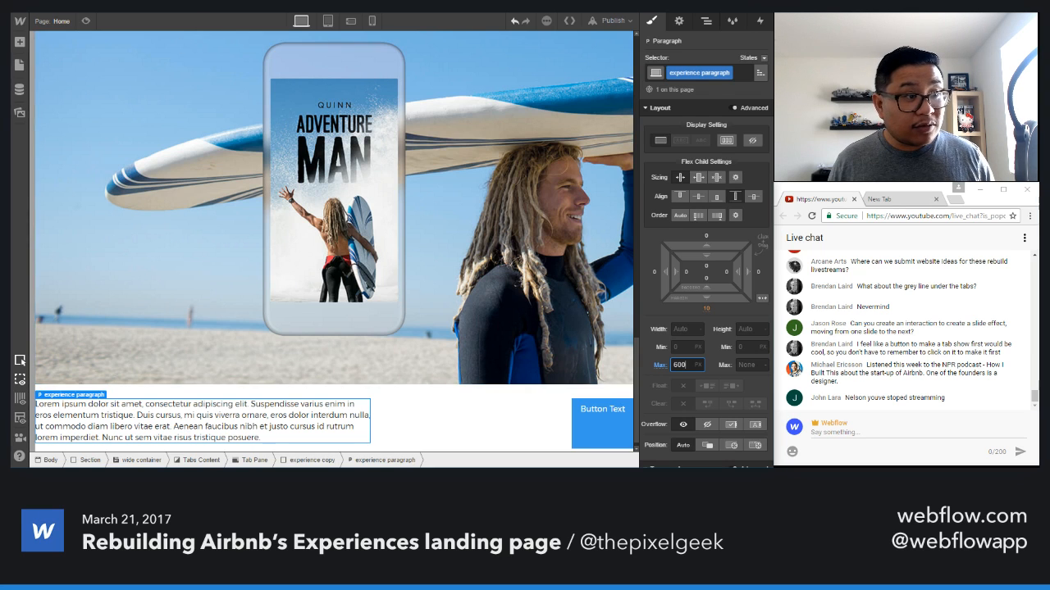
- Try to copy the Sports caption from the Airbnb page and paste it over the placeholder paragraph in Webflow
{"action": "left_click", "coordinate": [193, 13]}
{"action": "left_click_drag", "start_coordinate": [212, 291], "coordinate": [97, 267]}
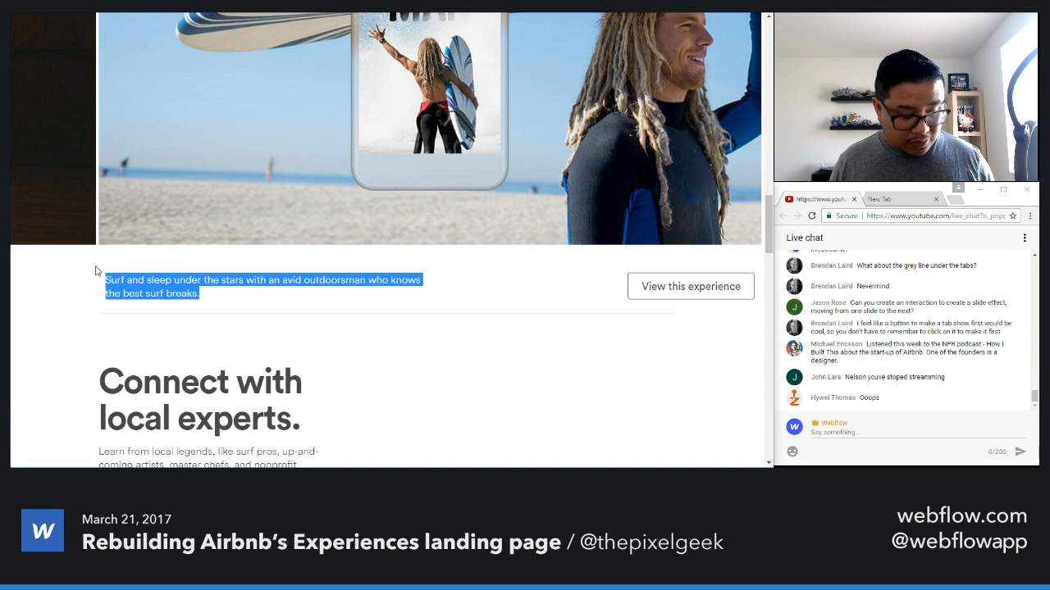
{"action": "left_click", "coordinate": [215, 12]}
{"action": "double_click", "coordinate": [196, 429]}
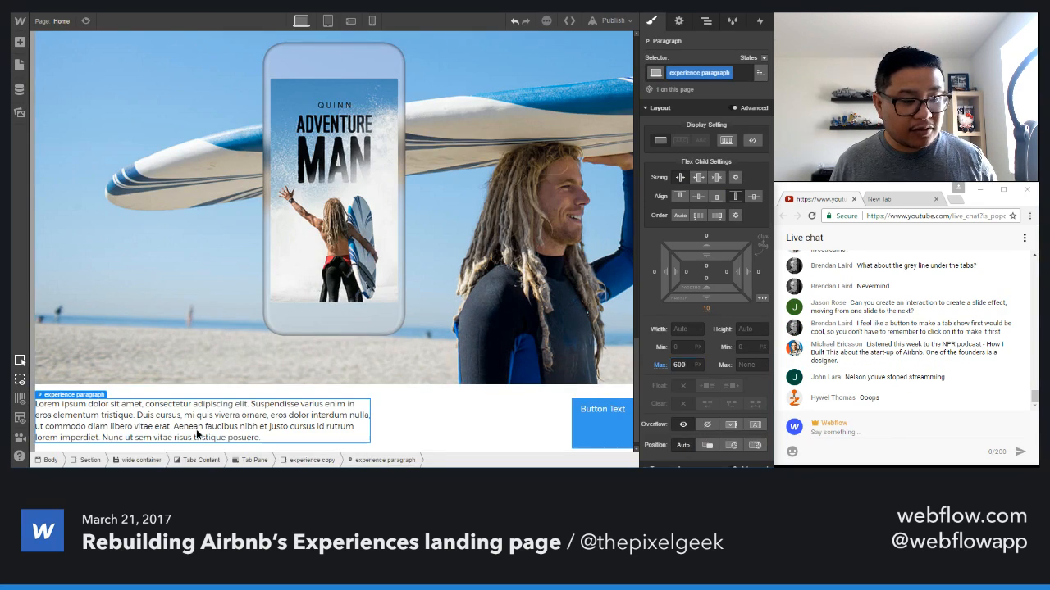
{"action": "key", "text": "ctrl+a"}
{"action": "type", "text": "Learn about the art of burlesque with a veteran and watch an all-star lineup at an iconic club.View this experienceSurf and sleep under the stars with an avid outdoorsman who knows the best surf breaks."}
{"action": "key", "text": "Escape"}
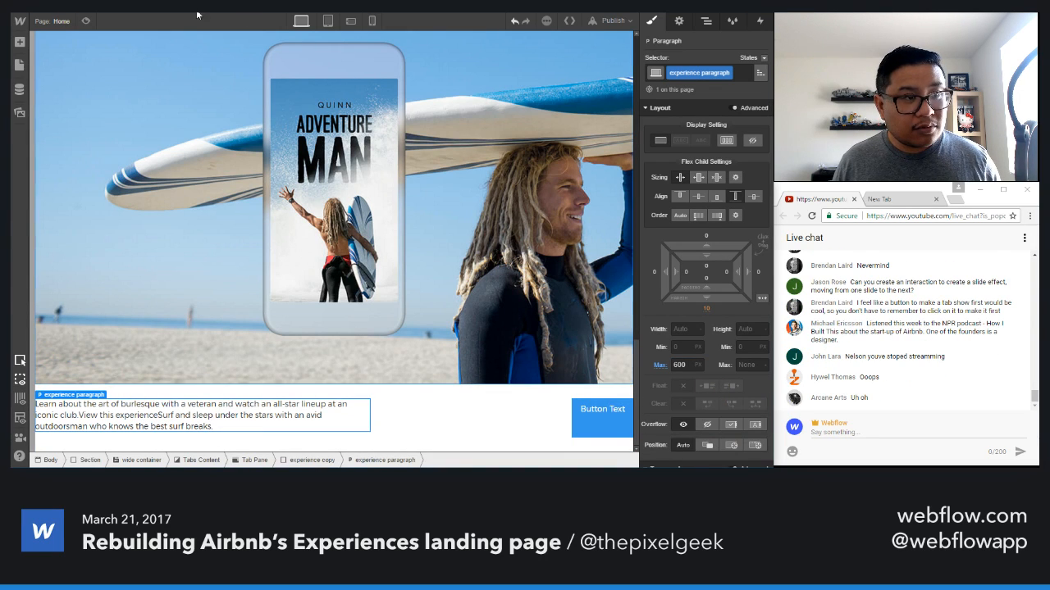
- Try to reselect the Sports caption on the Airbnb page, and return to the paragraph's text in Webflow
{"action": "key", "text": "alt+Tab"}
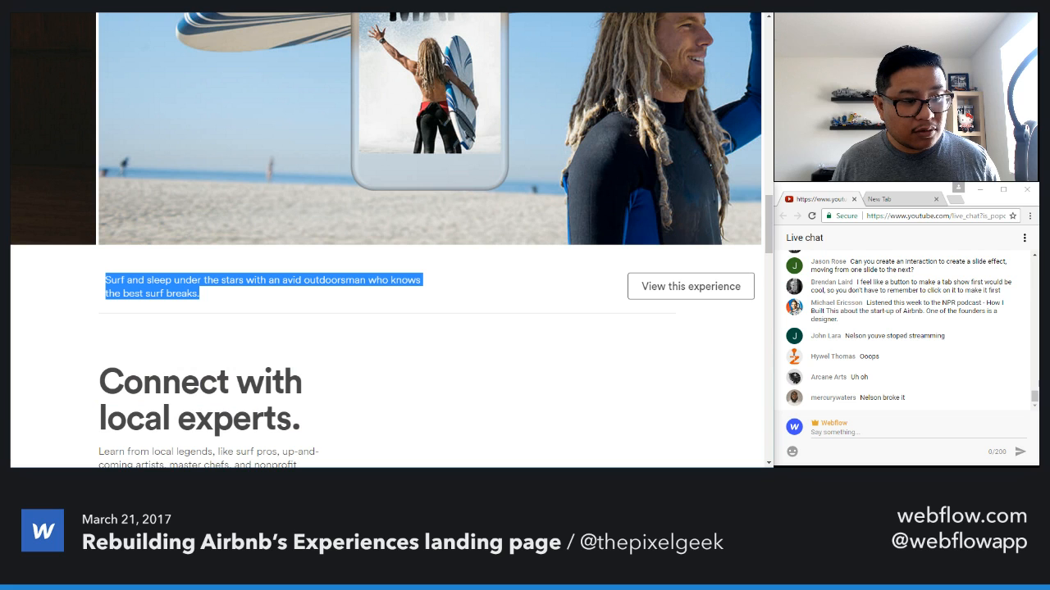
{"action": "left_click", "coordinate": [211, 297]}
{"action": "left_click_drag", "start_coordinate": [211, 298], "coordinate": [108, 285]}
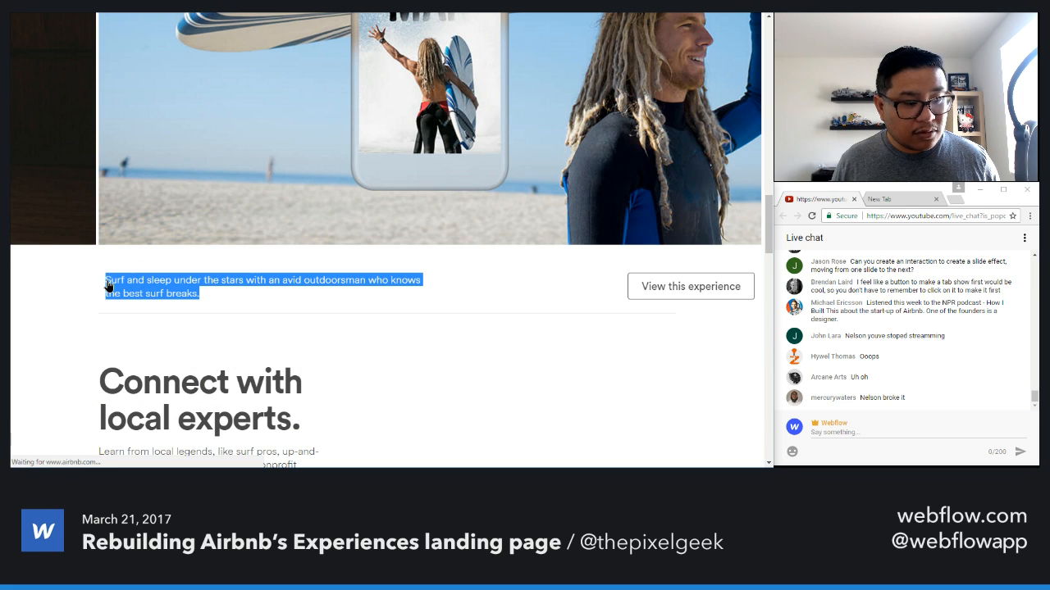
{"action": "scroll", "coordinate": [248, 310], "scroll_direction": "up", "scroll_amount": 4}
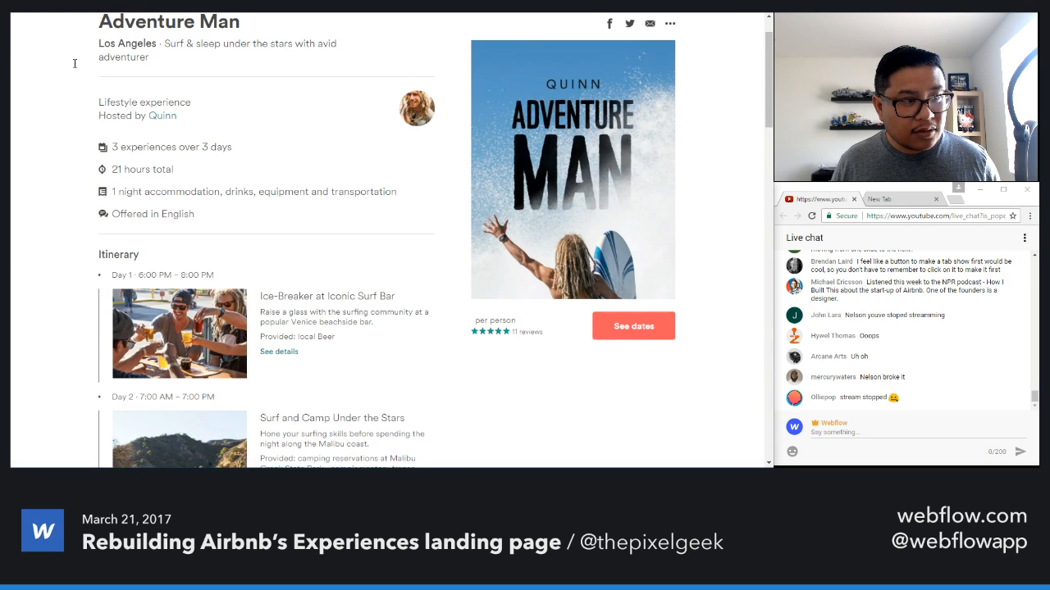
{"action": "key", "text": "ctrl+Tab"}
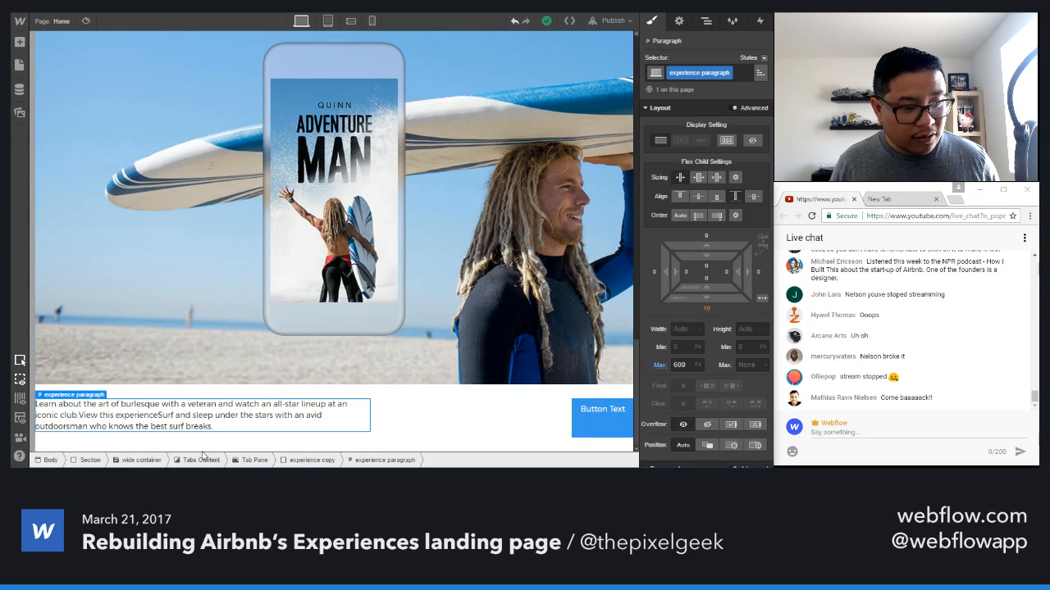
{"action": "double_click", "coordinate": [229, 415]}
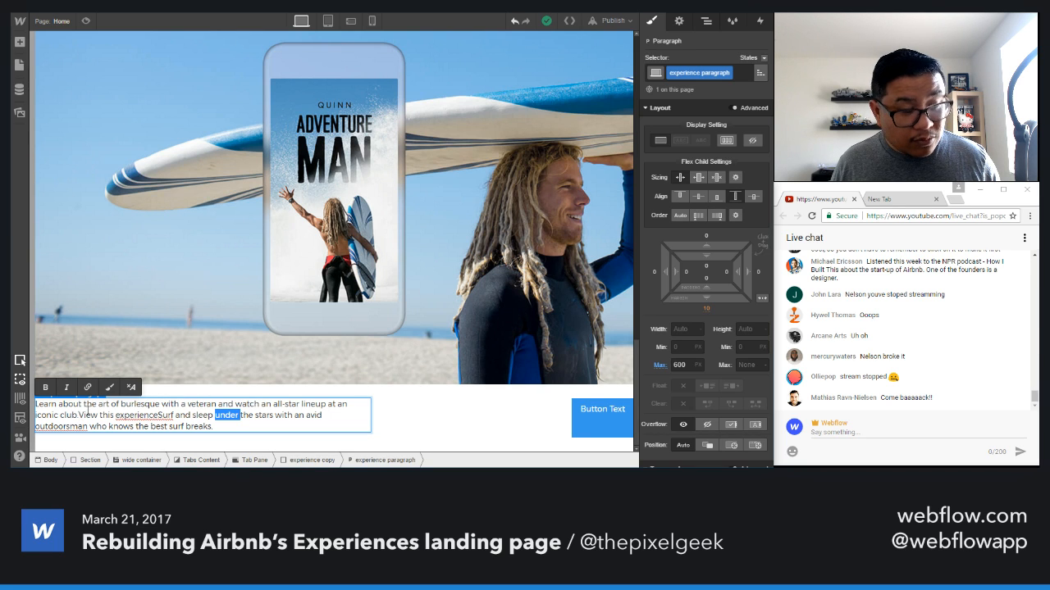
- Copy Airbnb's Sports caption and replace the Webflow paragraph with "Surf and sleep under the stars with an avid outdoorsman who knows the best surf breaks."
{"action": "key", "text": "alt+Tab"}
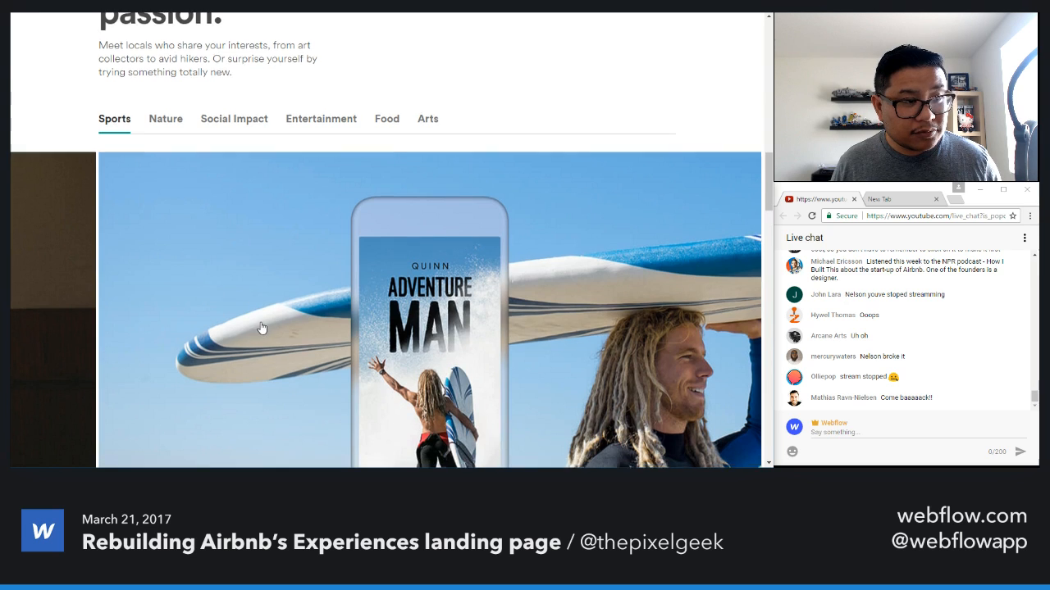
{"action": "scroll", "coordinate": [260, 328], "scroll_direction": "down", "scroll_amount": 5}
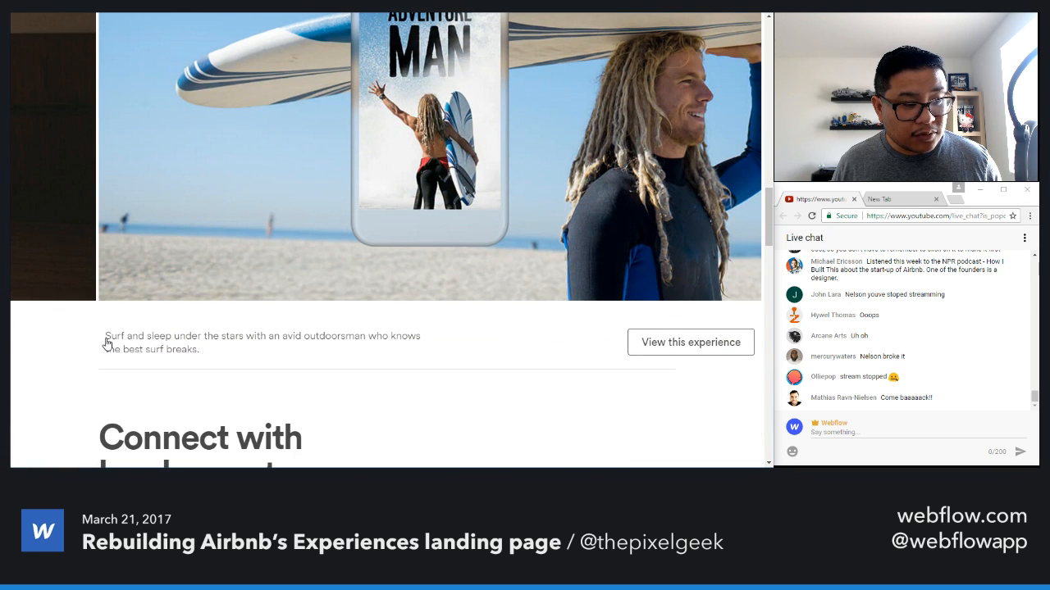
{"action": "left_click_drag", "start_coordinate": [107, 340], "coordinate": [201, 358]}
{"action": "key", "text": "ctrl+c"}
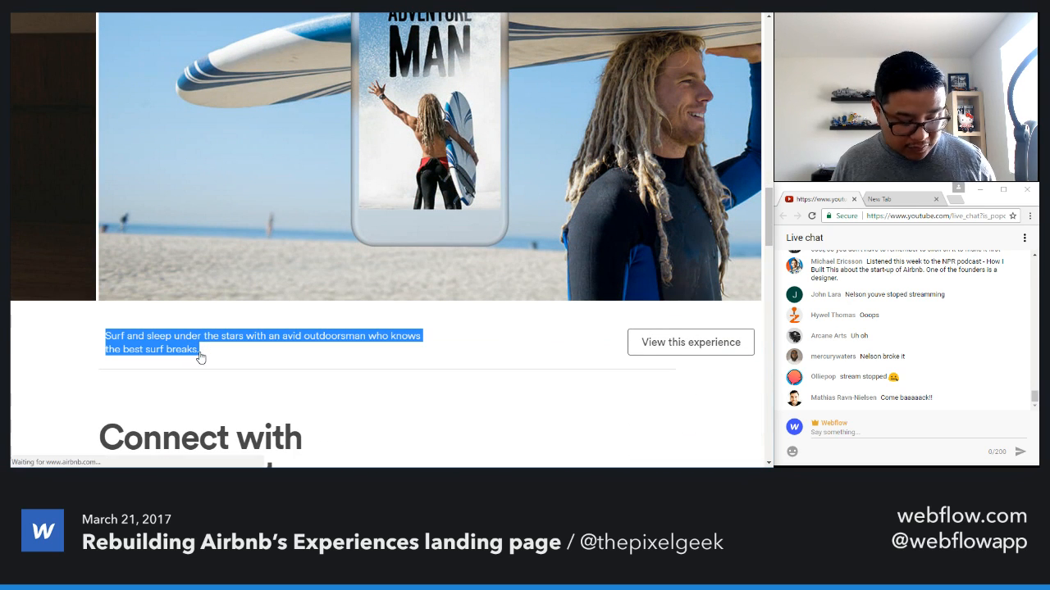
{"action": "key", "text": "alt+Tab"}
{"action": "key", "text": "Escape"}
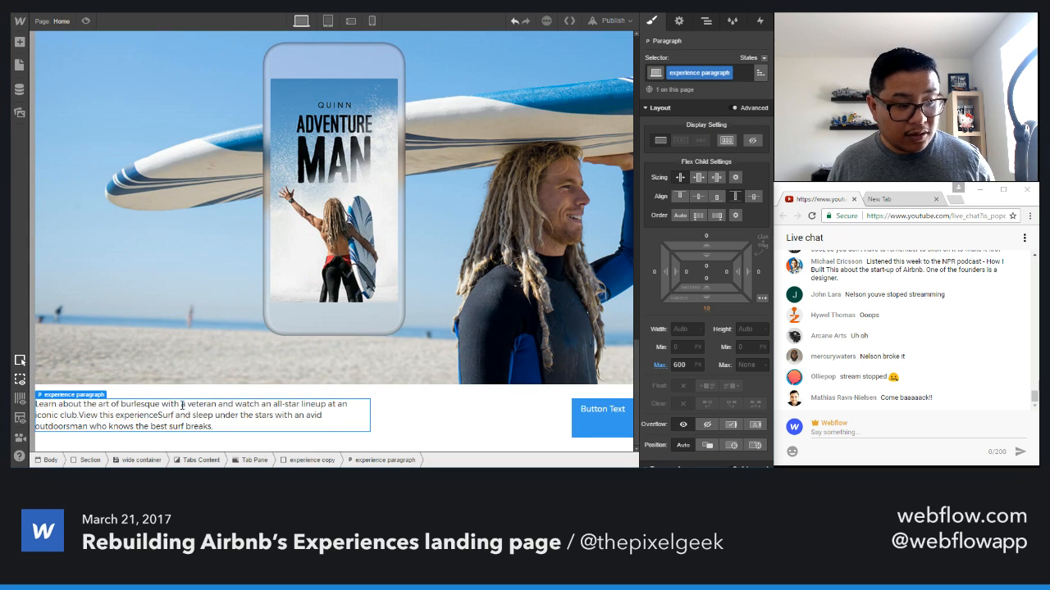
{"action": "triple_click", "coordinate": [182, 406]}
{"action": "key", "text": "ctrl+v"}
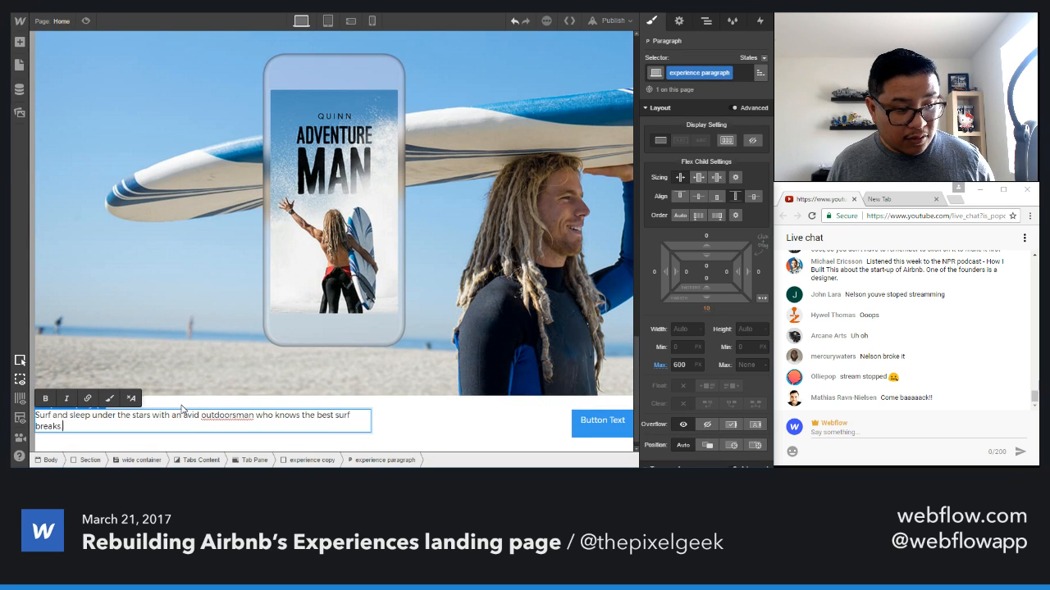
{"action": "key", "text": "Escape"}
{"action": "left_click", "coordinate": [379, 431]}
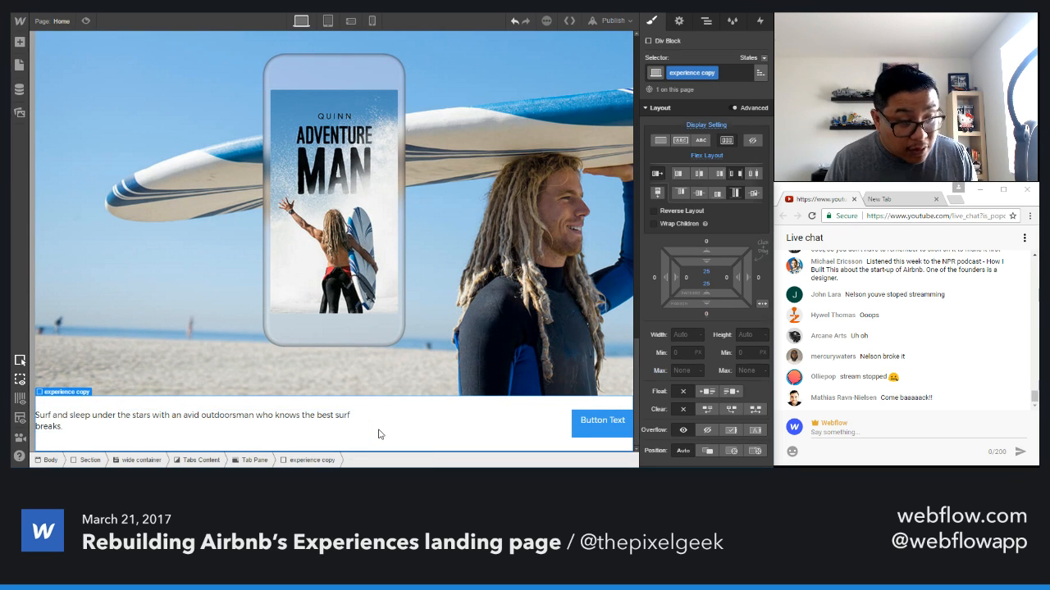
{"action": "left_click", "coordinate": [334, 432]}
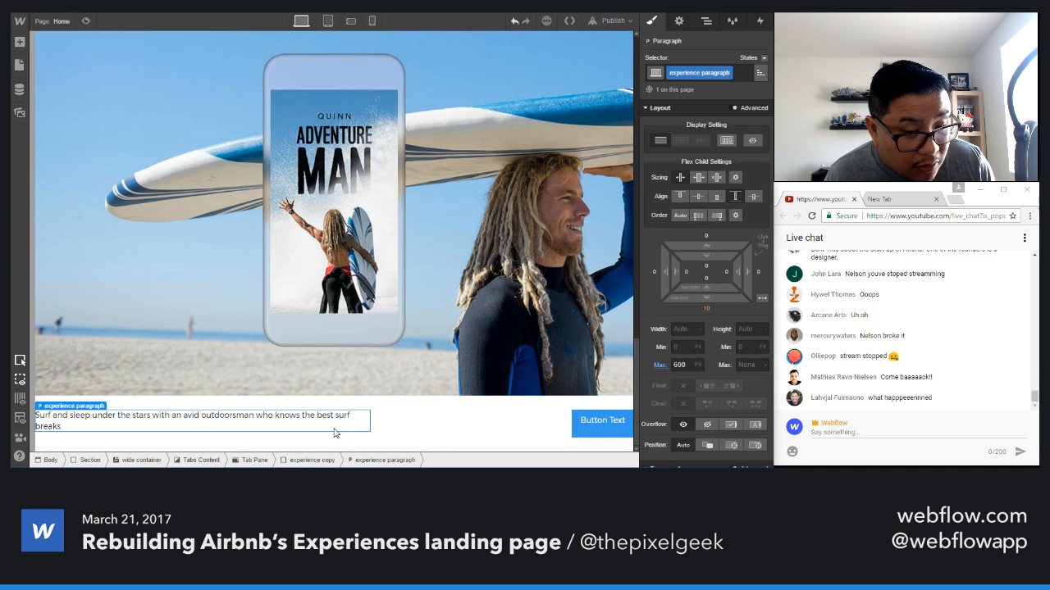
- Give the "experience copy" row a 1 px solid bottom border in black at 10% opacity
{"action": "left_click", "coordinate": [449, 433]}
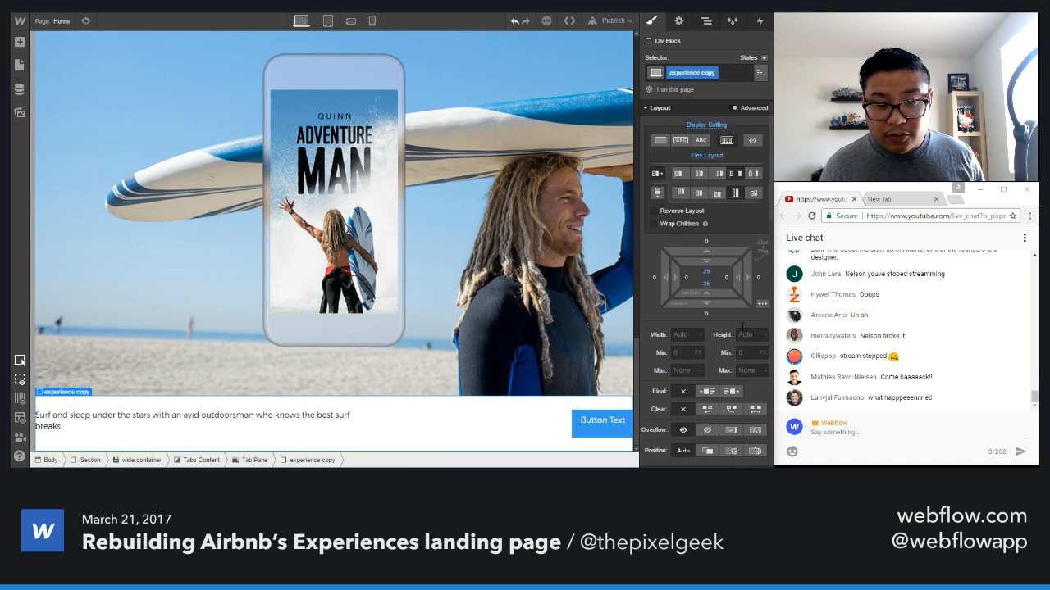
{"action": "scroll", "coordinate": [715, 320], "scroll_direction": "down", "scroll_amount": 6}
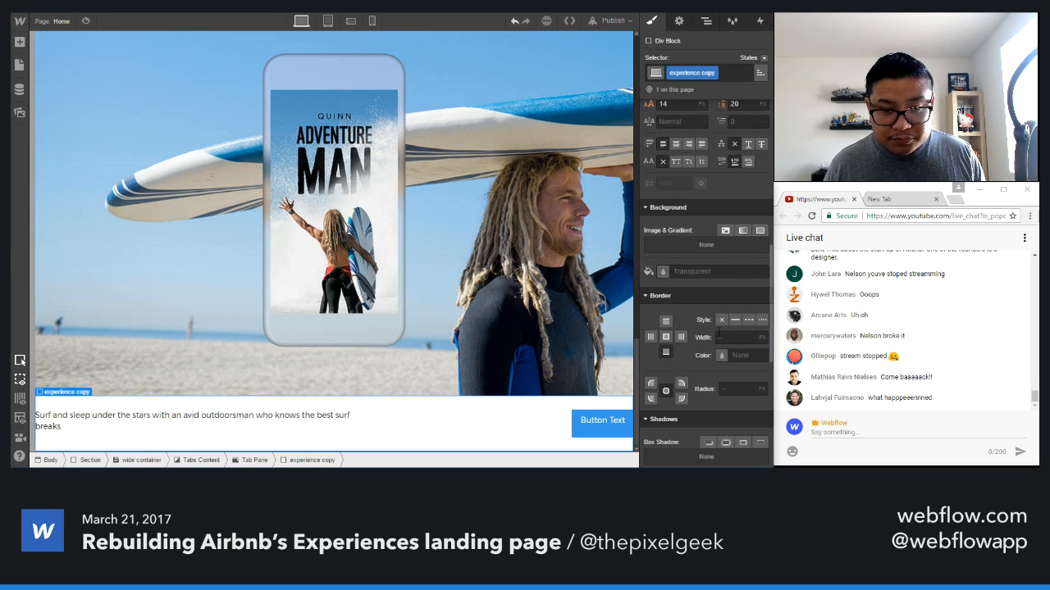
{"action": "left_click", "coordinate": [735, 320]}
{"action": "left_click", "coordinate": [741, 352]}
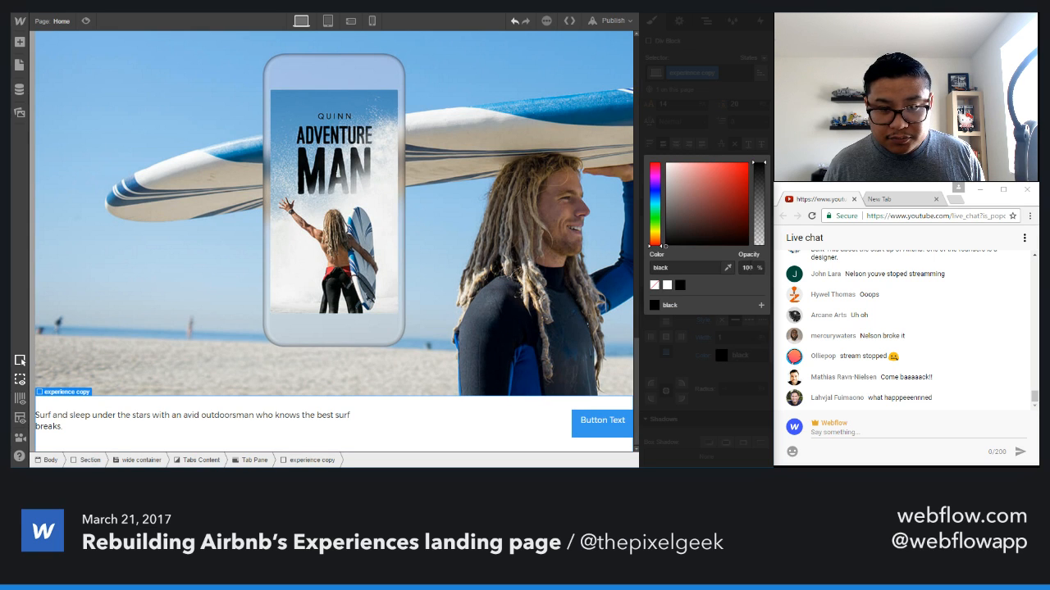
{"action": "double_click", "coordinate": [747, 268]}
{"action": "type", "text": "10"}
{"action": "key", "text": "Return"}
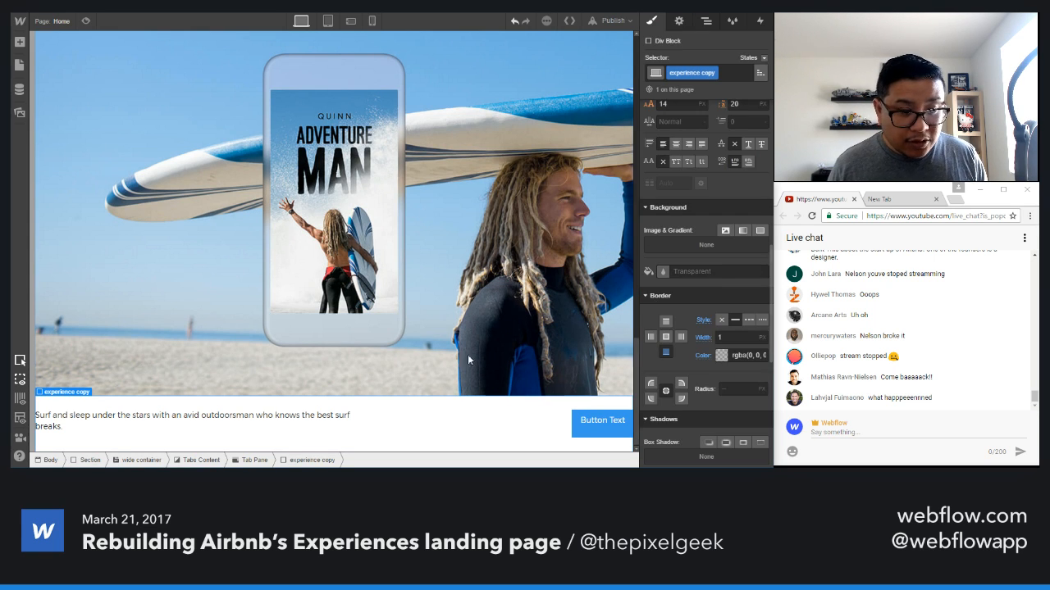
- Set the font size of the surf caption paragraph to 18 px
{"action": "left_click", "coordinate": [177, 421]}
{"action": "left_click", "coordinate": [686, 210]}
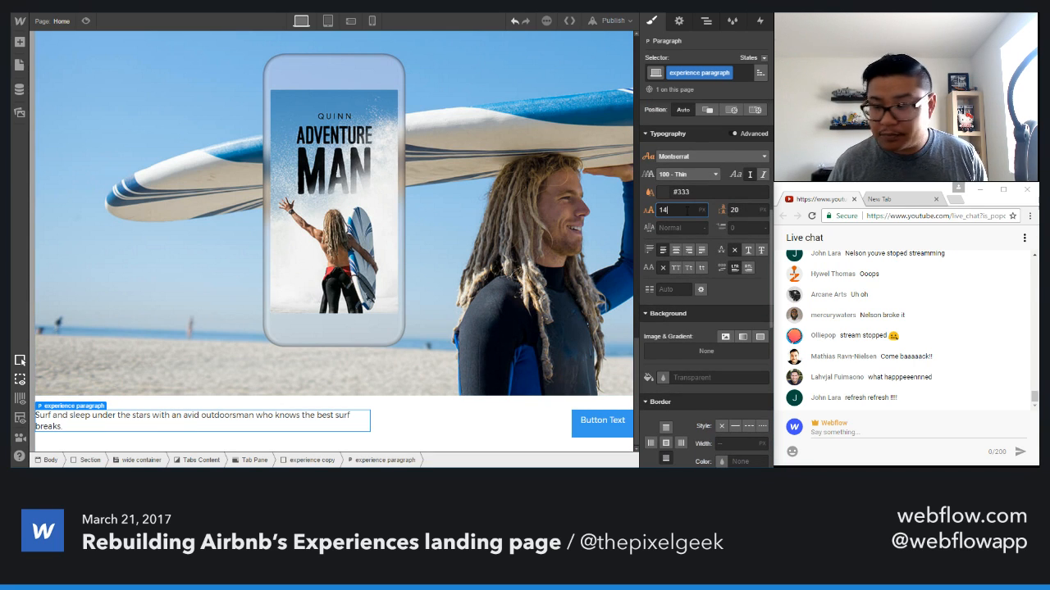
{"action": "key", "text": "Up"}
{"action": "key", "text": "Up"}
{"action": "key", "text": "Up"}
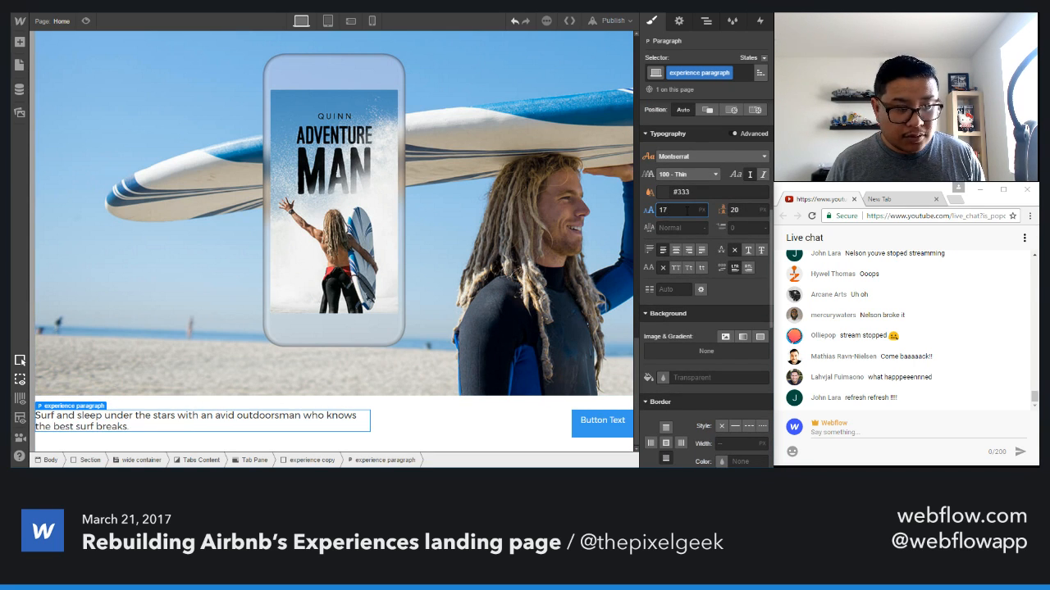
{"action": "key", "text": "Up"}
- Set the caption paragraph's line height to 24 px and its font weight to 300 - Light
{"action": "key", "text": "Tab"}
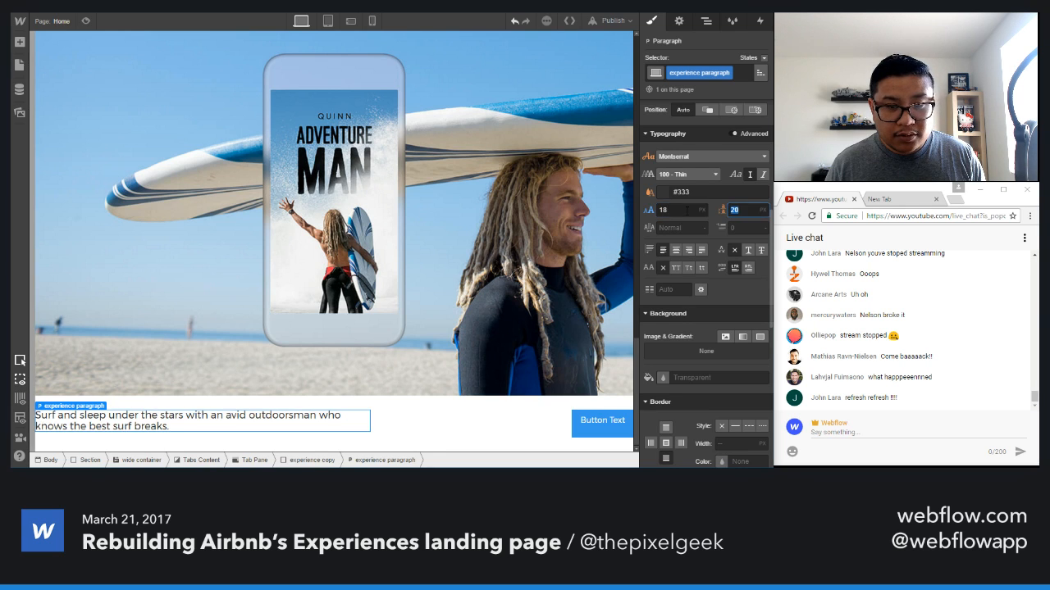
{"action": "key", "text": "Up"}
{"action": "key", "text": "Up"}
{"action": "key", "text": "Up"}
{"action": "key", "text": "Up"}
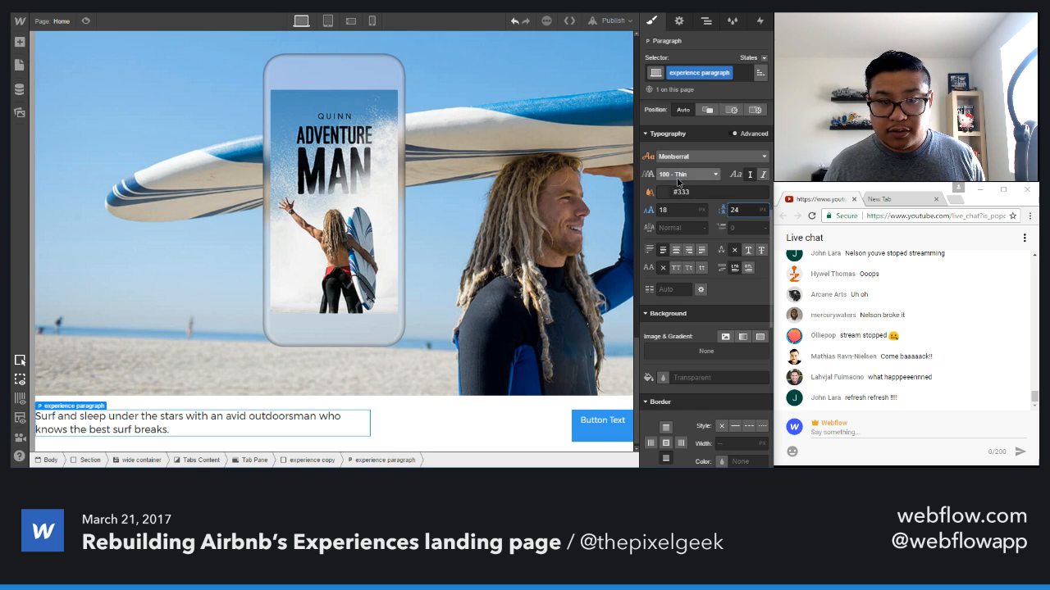
{"action": "left_click", "coordinate": [678, 182]}
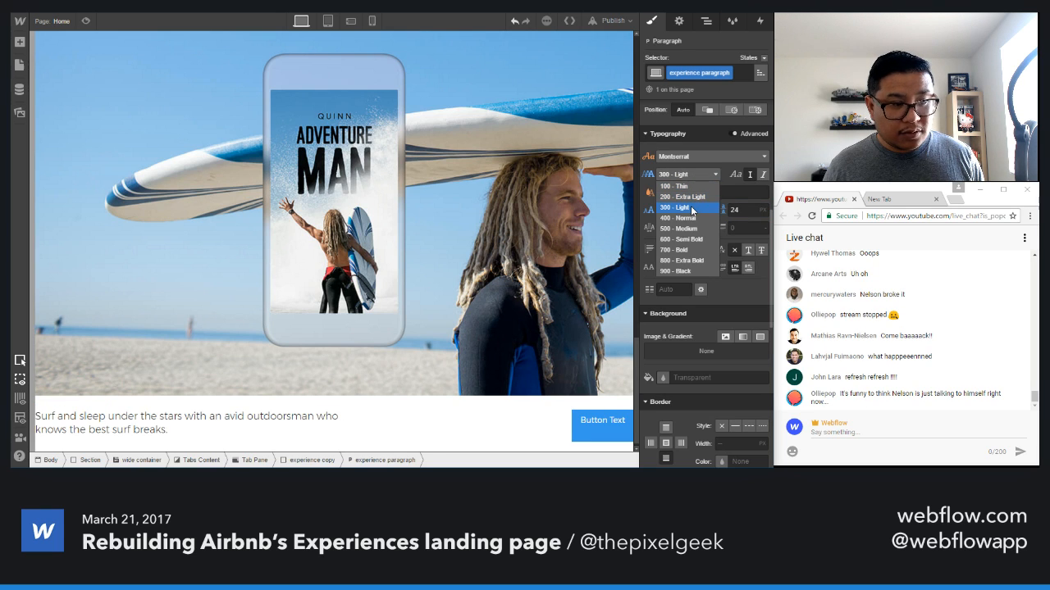
{"action": "left_click", "coordinate": [691, 208]}
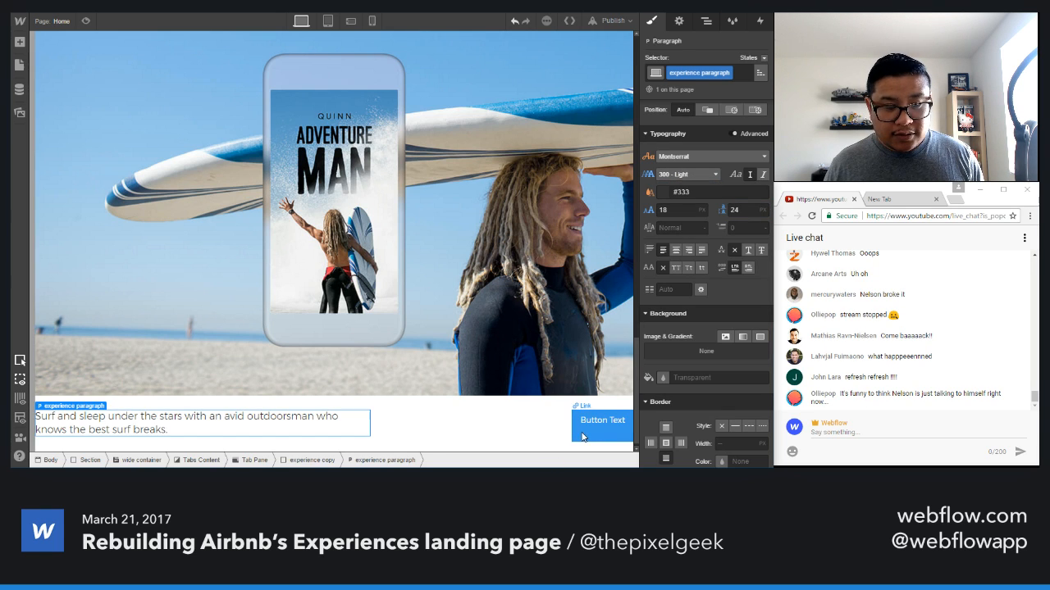
- Vertically center the caption and button within the "experience copy" flex row
{"action": "left_click", "coordinate": [502, 419]}
{"action": "scroll", "coordinate": [682, 328], "scroll_direction": "up", "scroll_amount": 3}
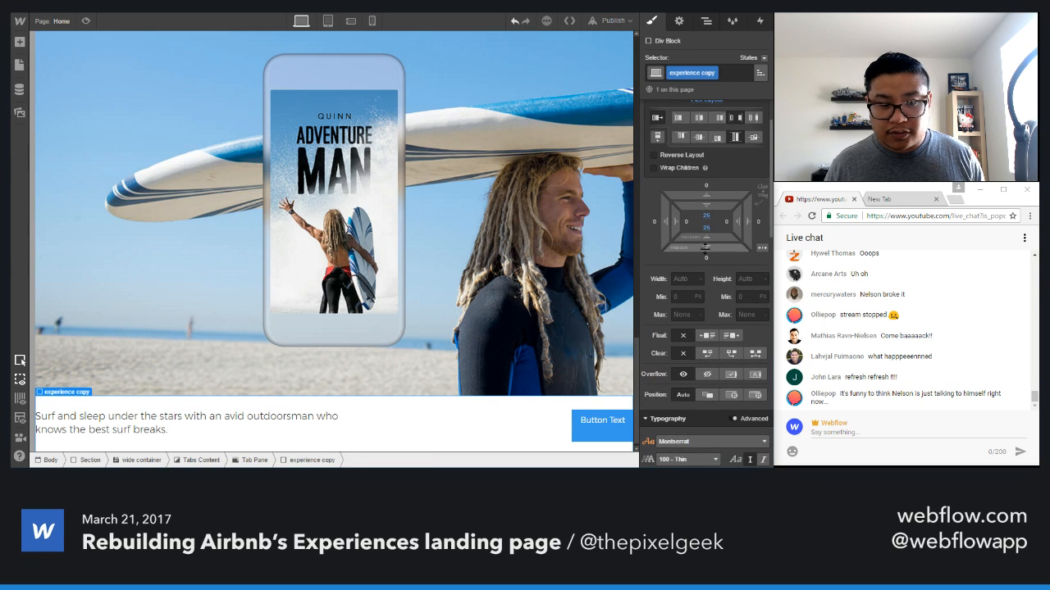
{"action": "left_click", "coordinate": [699, 137]}
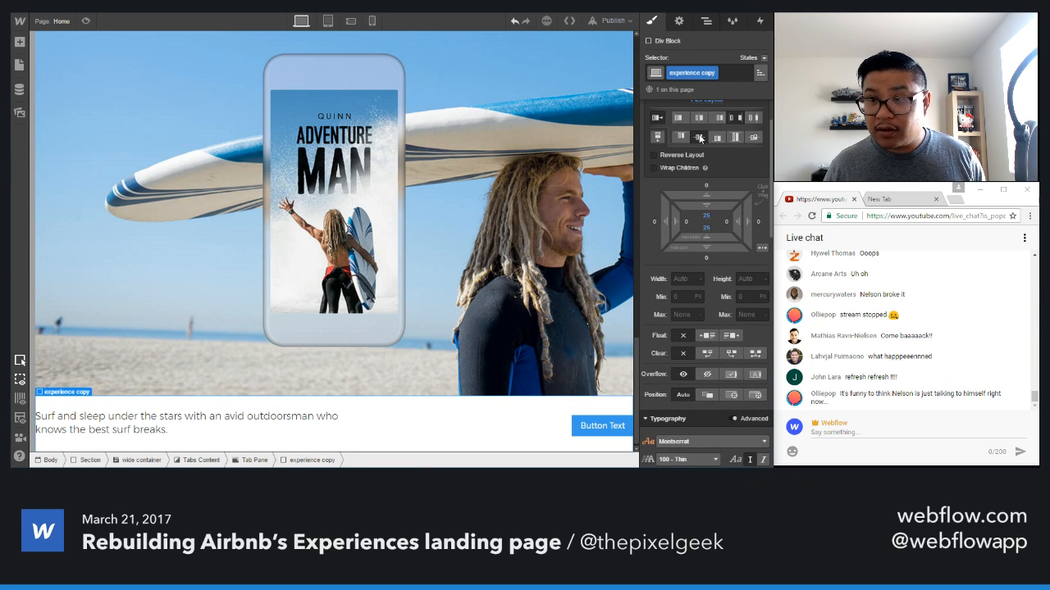
- Switch to the YouTube live chat and post the messages "did the stream stop?" and "refresh your page"
{"action": "left_click", "coordinate": [924, 433]}
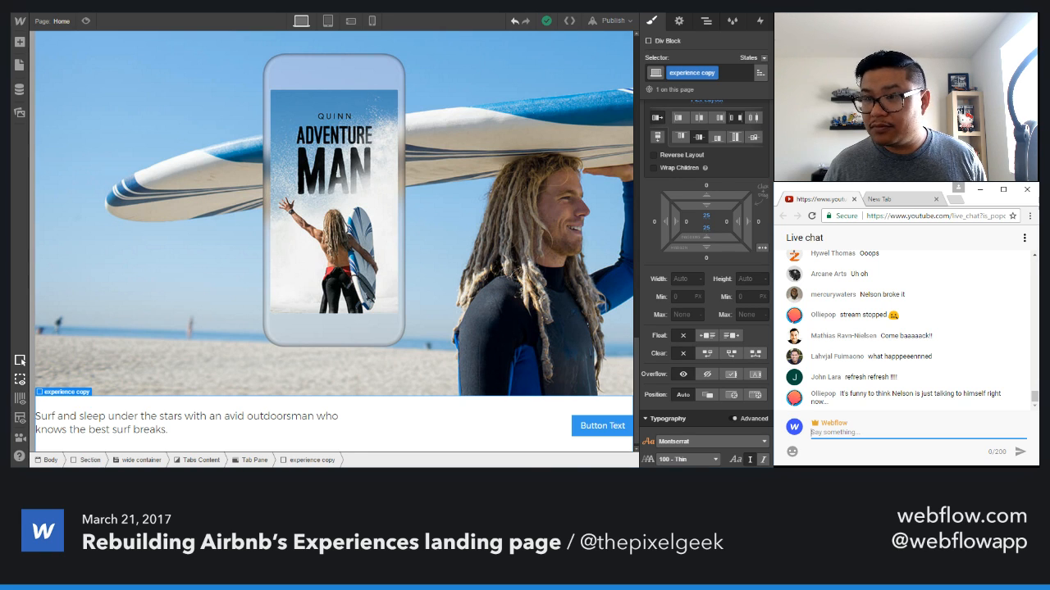
{"action": "type", "text": "did t"}
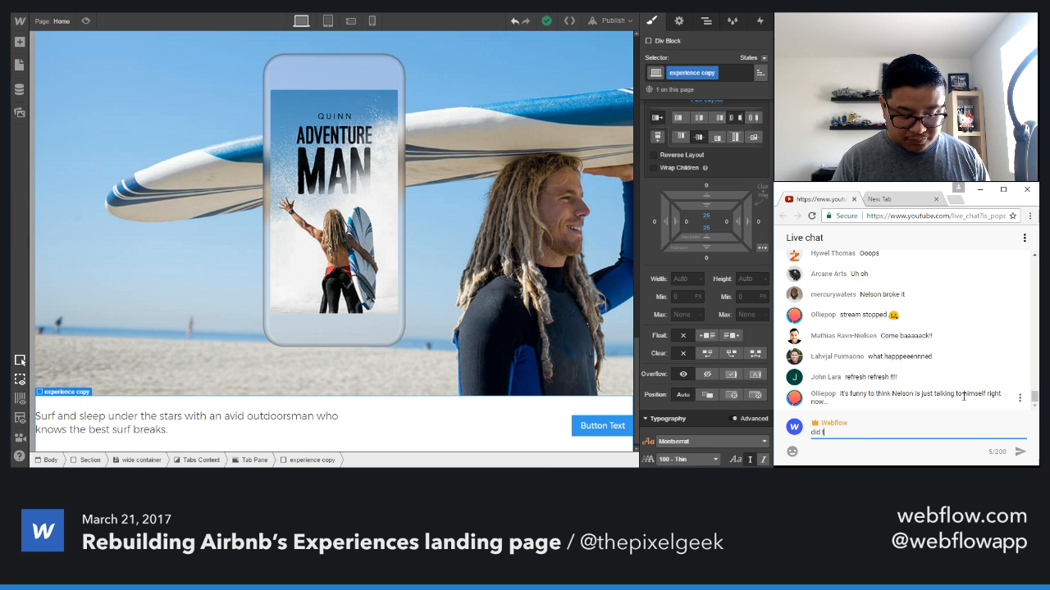
{"action": "type", "text": "he stream stop?"}
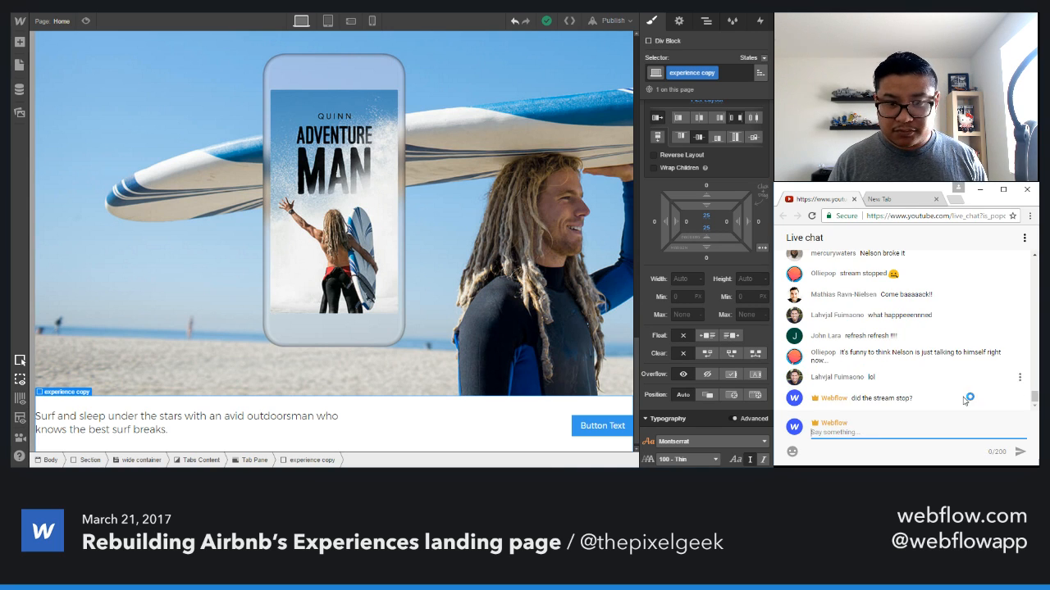
{"action": "key", "text": "Return"}
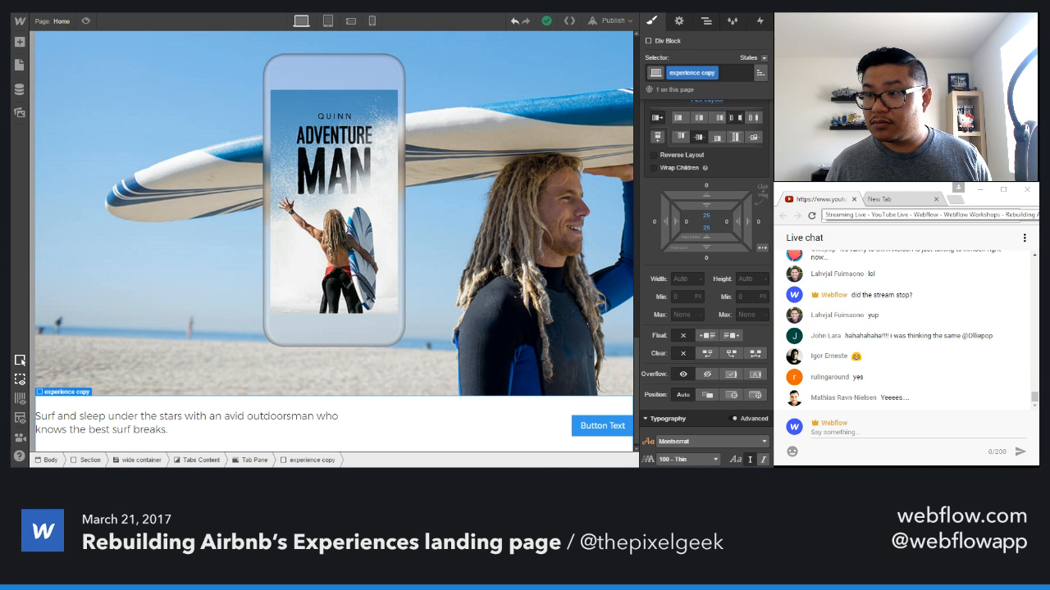
{"action": "left_click", "coordinate": [874, 433]}
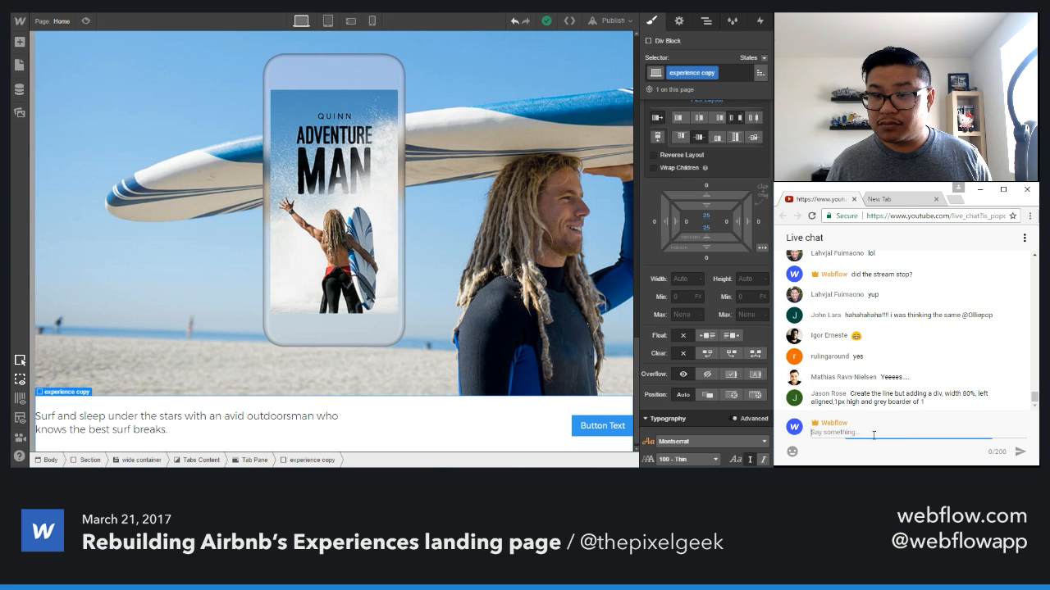
{"action": "type", "text": "refresh your page"}
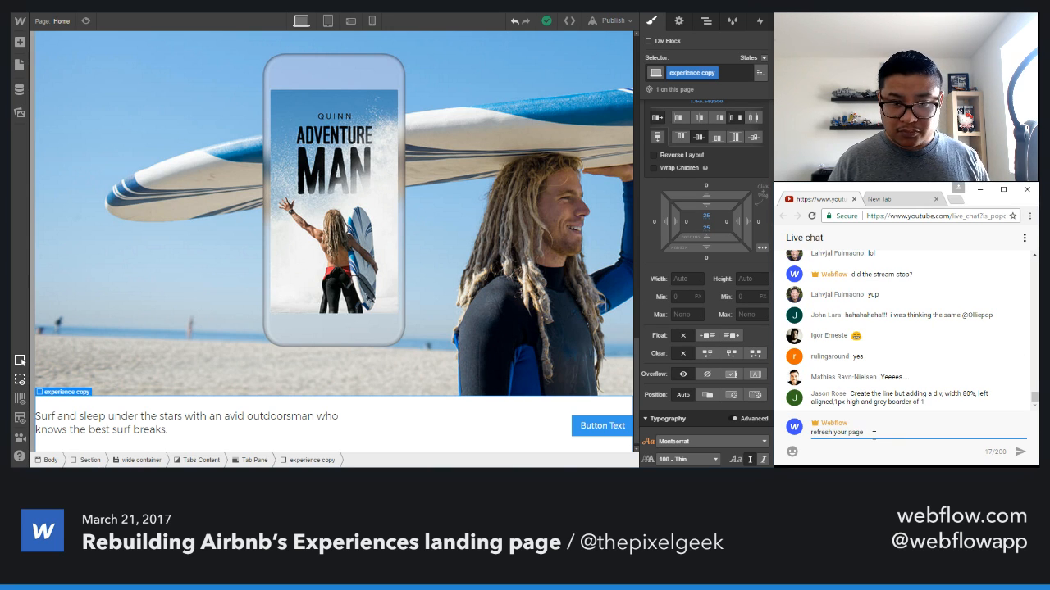
{"action": "key", "text": "Return"}
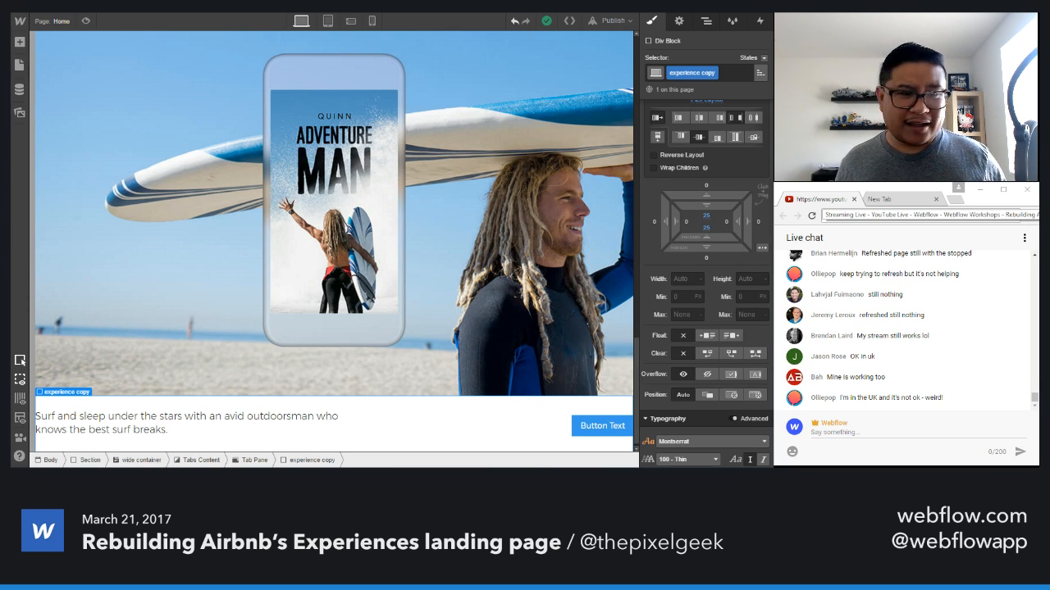
- Back in Webflow, replace the placeholder label of the button beside the caption with "View this experience"
{"action": "double_click", "coordinate": [600, 426]}
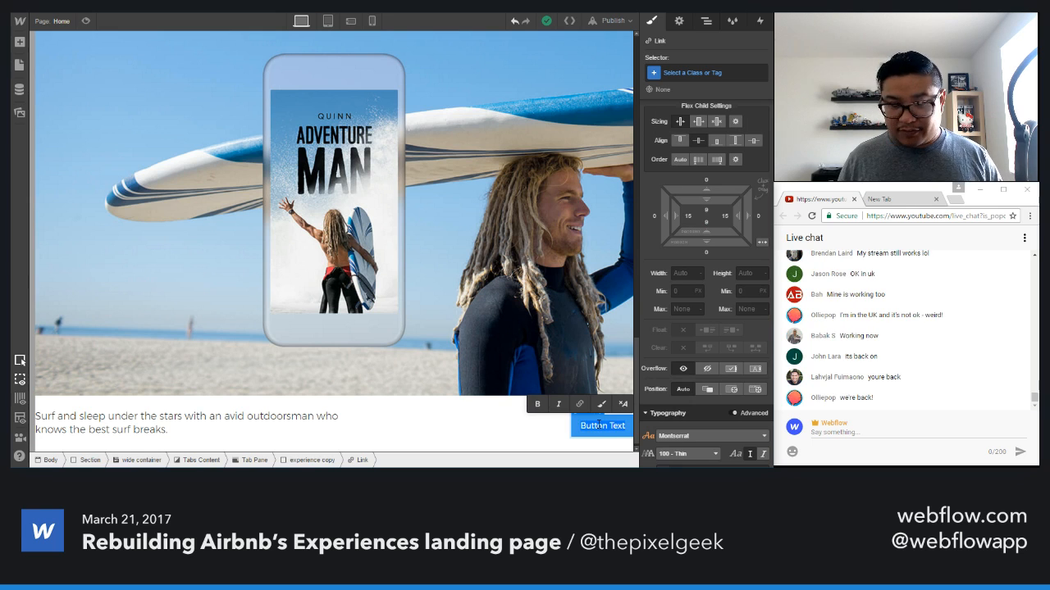
{"action": "type", "text": "View this"}
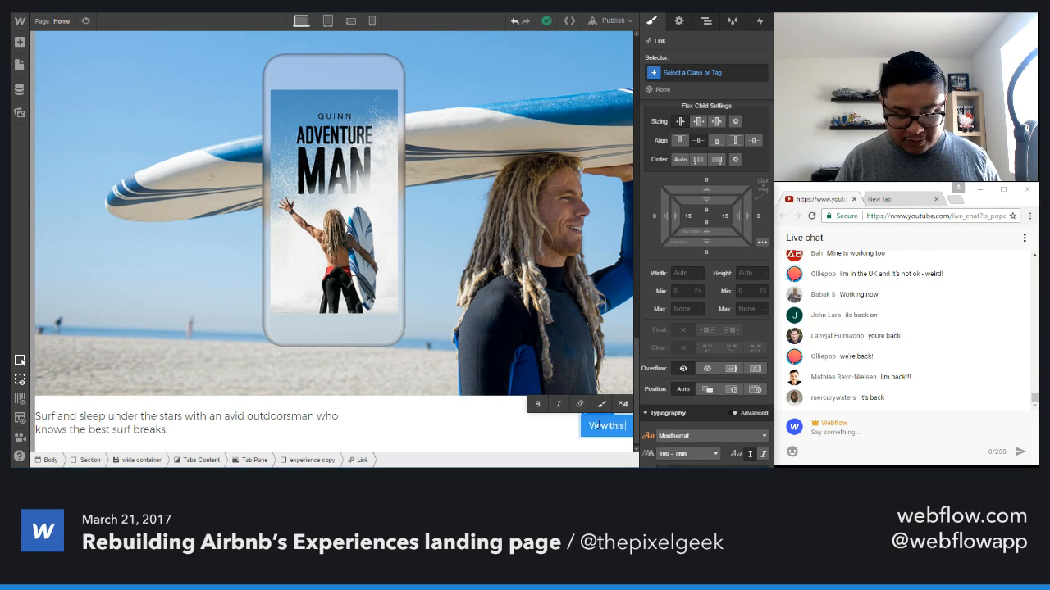
{"action": "type", "text": " experience"}
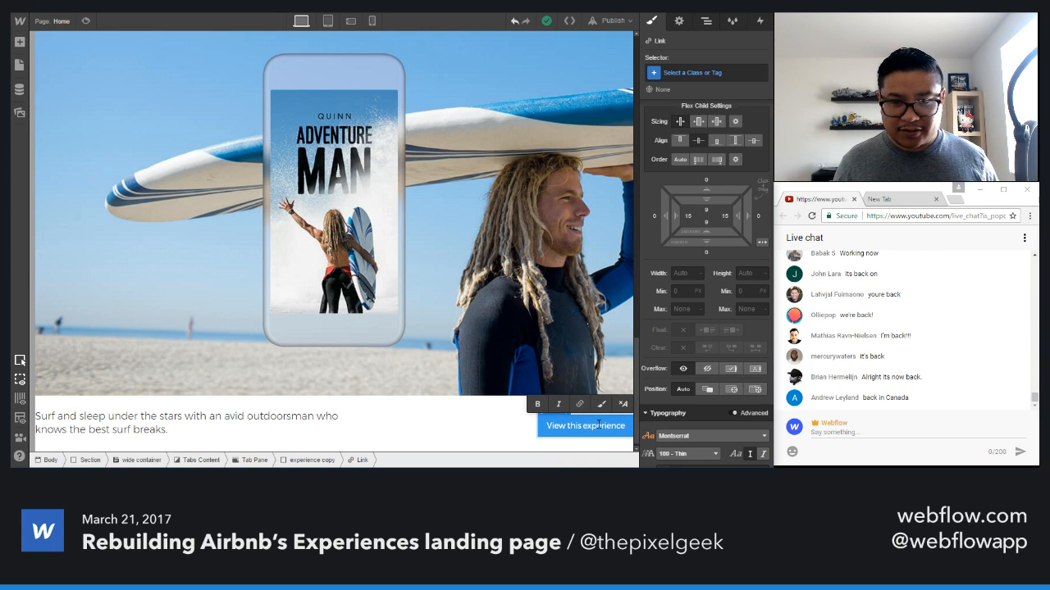
{"action": "key", "text": "Escape"}
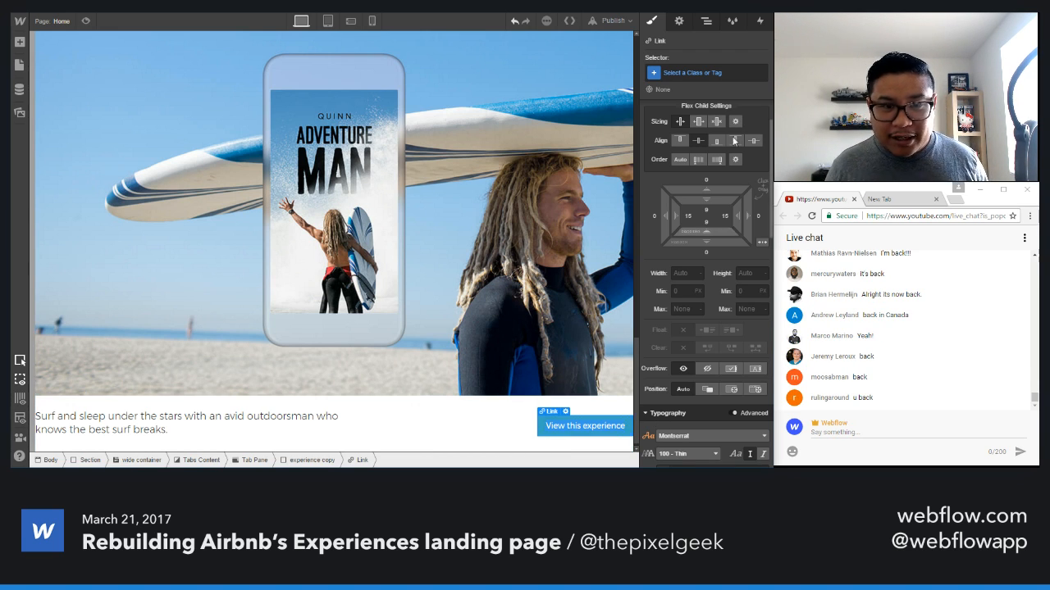
- Make the background of the "View this experience" button transparent
{"action": "left_click", "coordinate": [705, 71]}
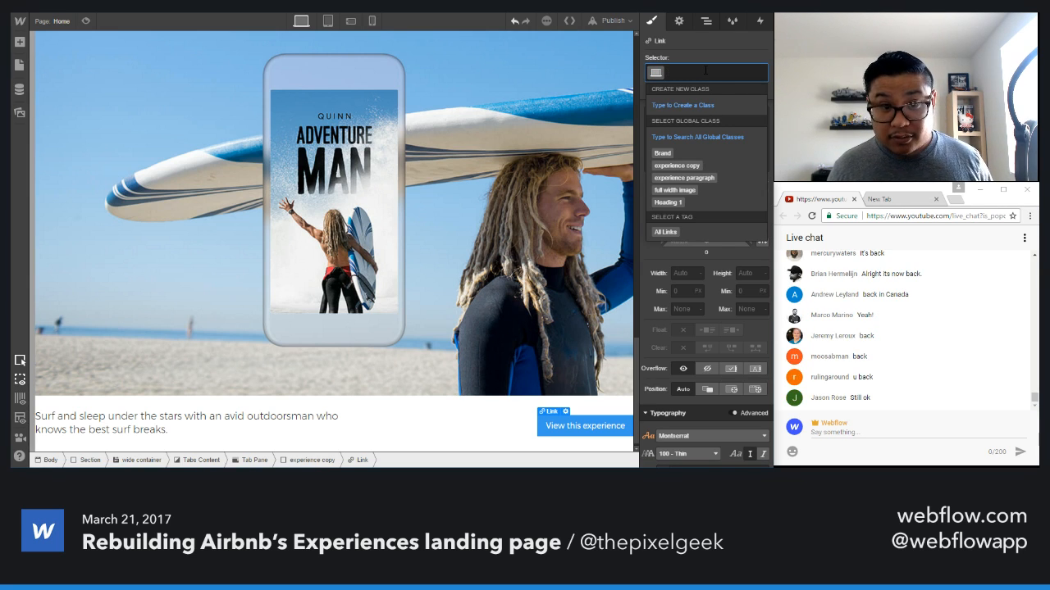
{"action": "left_click", "coordinate": [743, 46]}
{"action": "scroll", "coordinate": [697, 288], "scroll_direction": "down", "scroll_amount": 3}
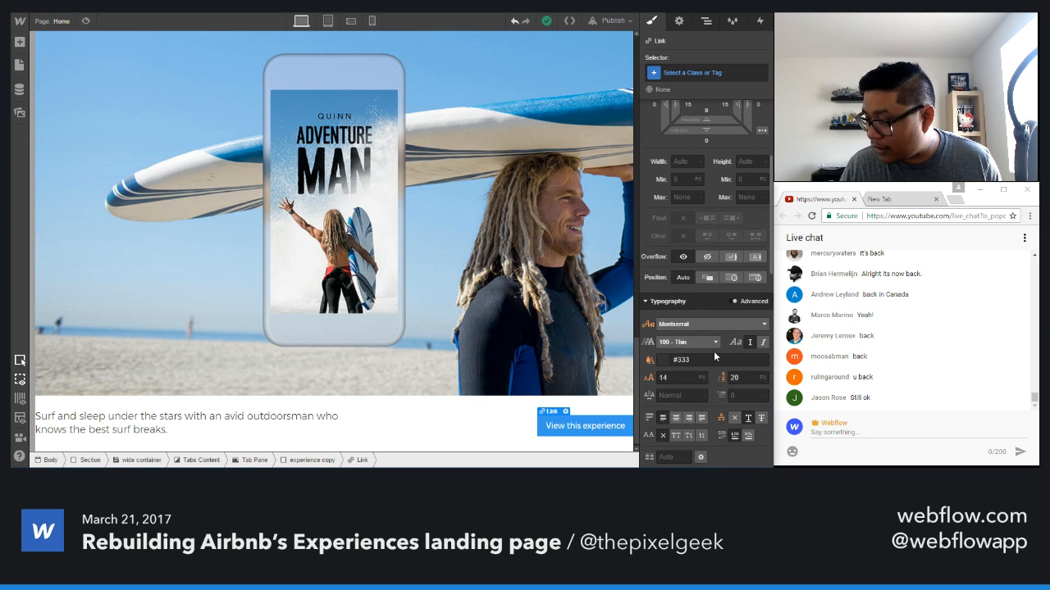
{"action": "scroll", "coordinate": [668, 385], "scroll_direction": "down", "scroll_amount": 4}
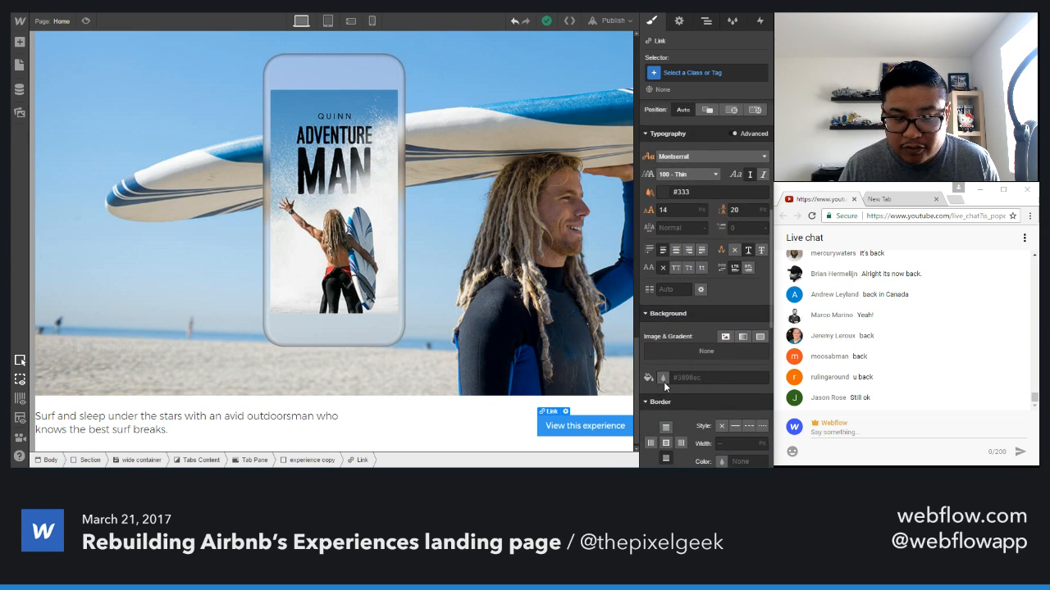
{"action": "left_click", "coordinate": [662, 378]}
{"action": "left_click", "coordinate": [654, 308]}
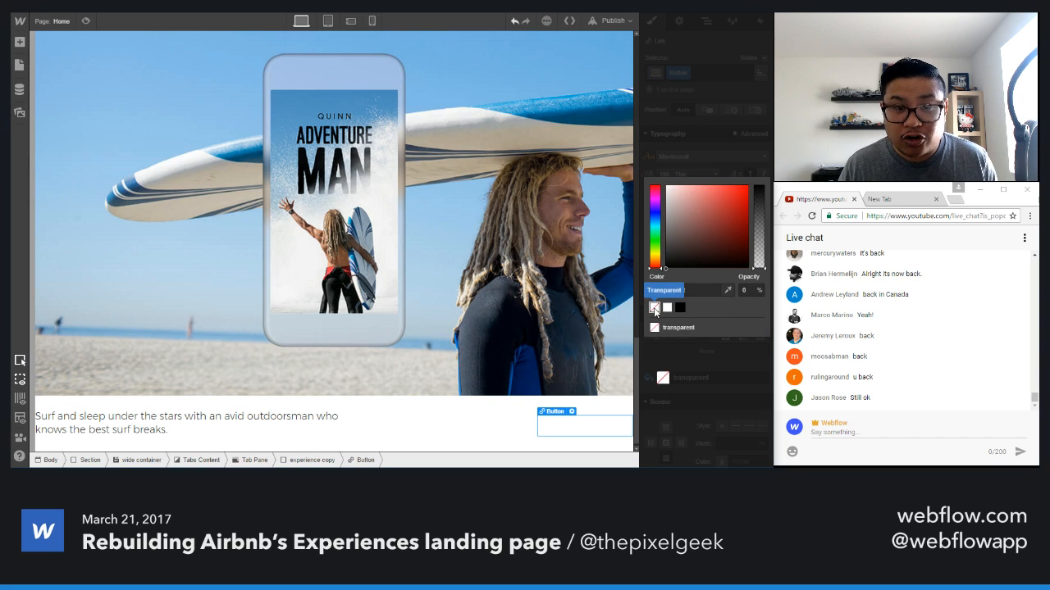
- Set the text color of the "View this experience" button to black
{"action": "left_click", "coordinate": [729, 137]}
{"action": "left_click", "coordinate": [661, 193]}
{"action": "mouse_move", "coordinate": [687, 208]}
{"action": "left_mouse_down"}
{"action": "mouse_move", "coordinate": [664, 207]}
{"action": "mouse_move", "coordinate": [640, 251]}
{"action": "left_mouse_up"}
{"action": "left_click", "coordinate": [722, 339]}
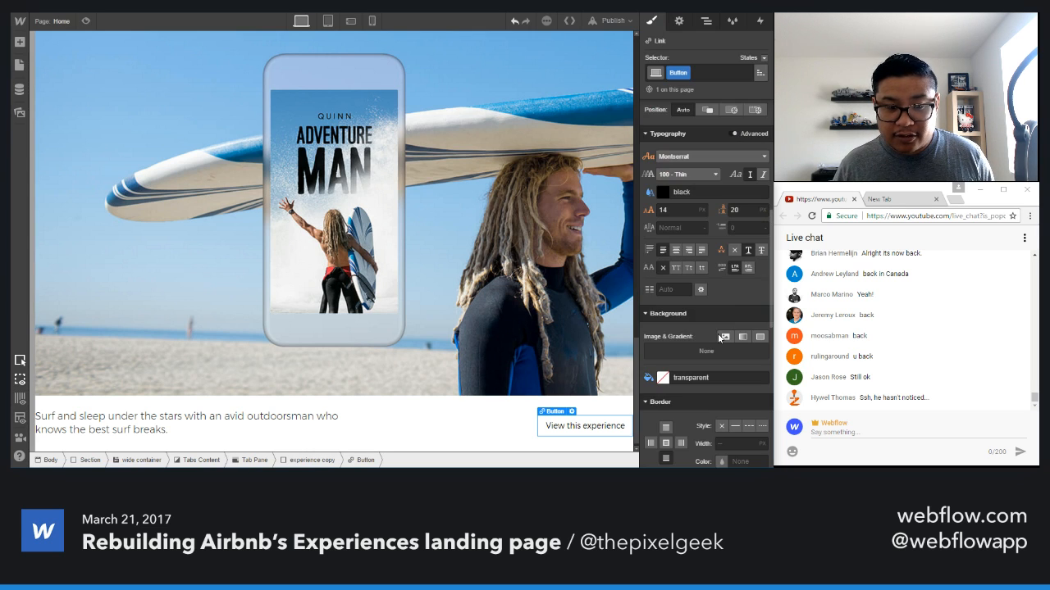
- Add a 1 px solid black border with a 3 px corner radius to the "View this experience" button
{"action": "scroll", "coordinate": [700, 389], "scroll_direction": "down", "scroll_amount": 2}
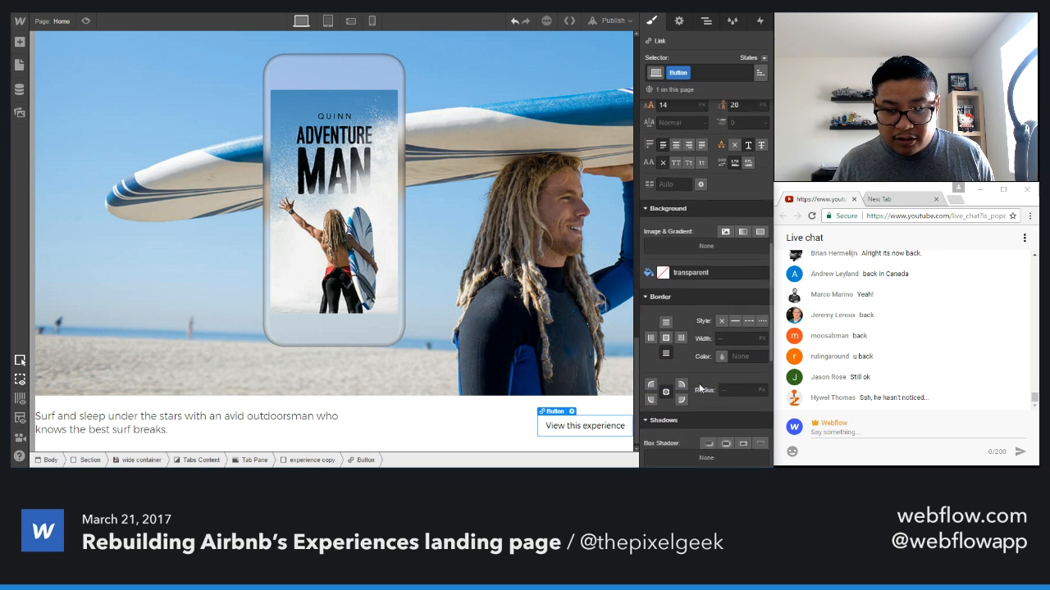
{"action": "left_click", "coordinate": [734, 314]}
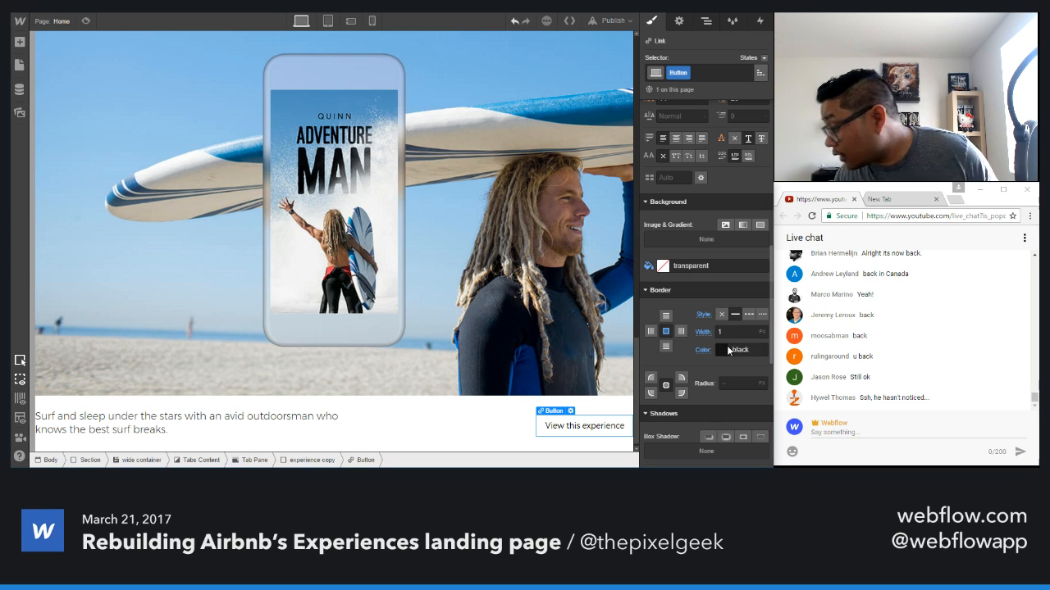
{"action": "left_click", "coordinate": [723, 383]}
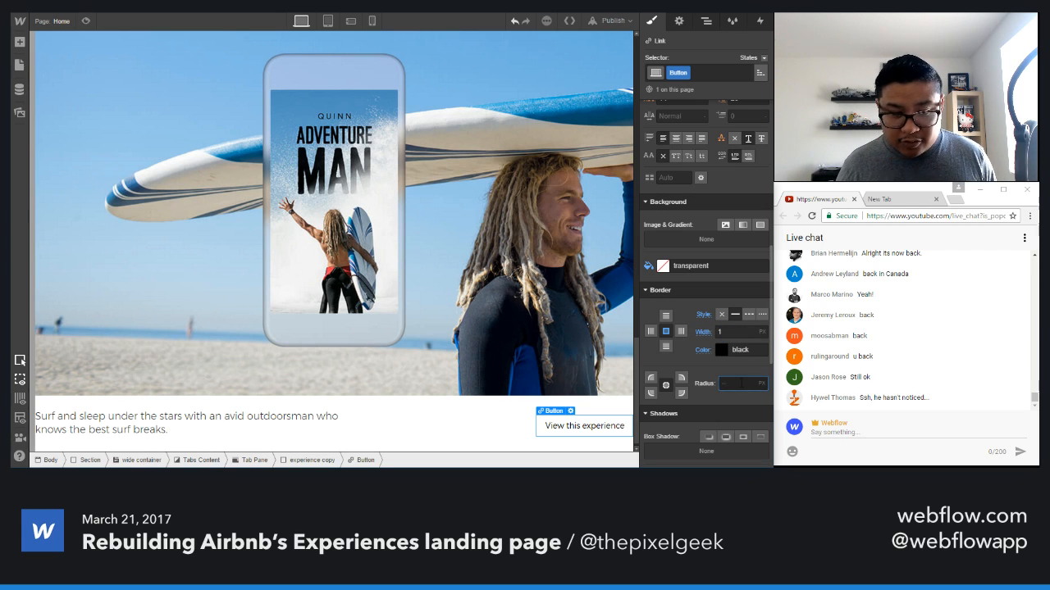
{"action": "left_click", "coordinate": [487, 440]}
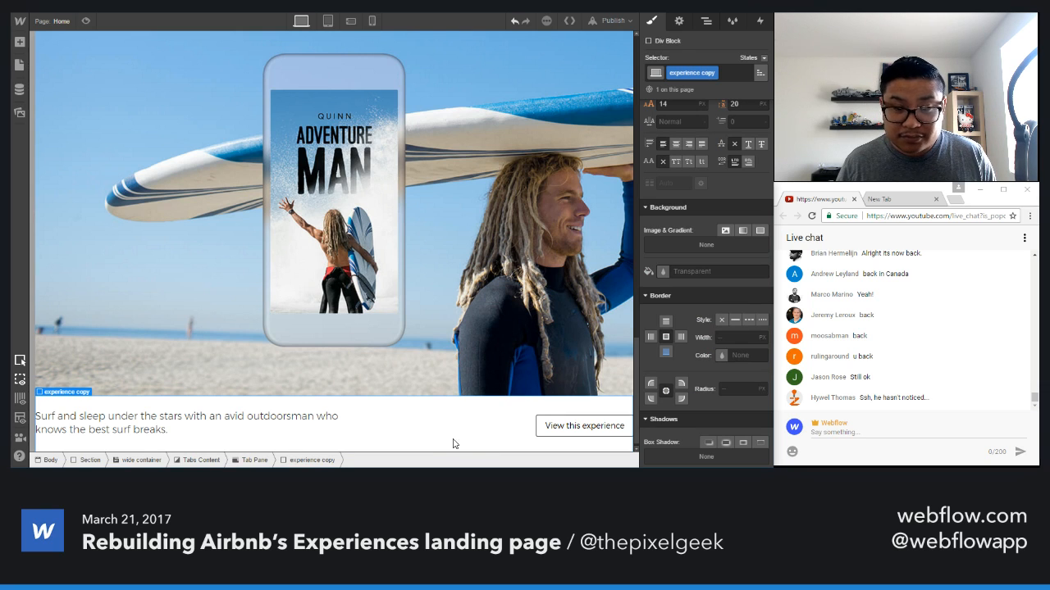
- Set the "View this experience" button's padding to 15 px above and below and 25 px on both sides
{"action": "left_click", "coordinate": [565, 439]}
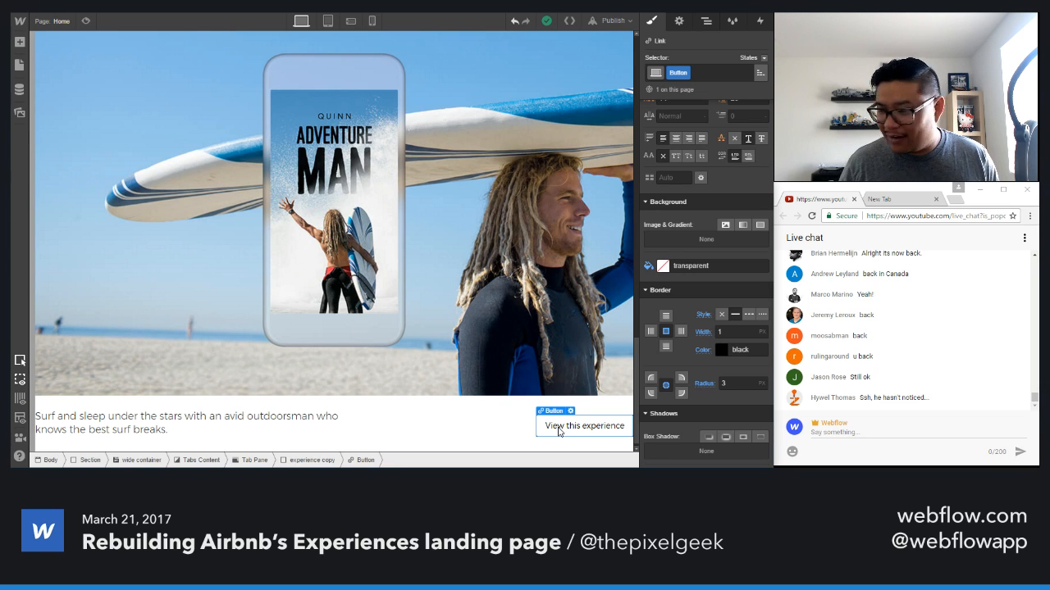
{"action": "scroll", "coordinate": [716, 228], "scroll_direction": "up", "scroll_amount": 5}
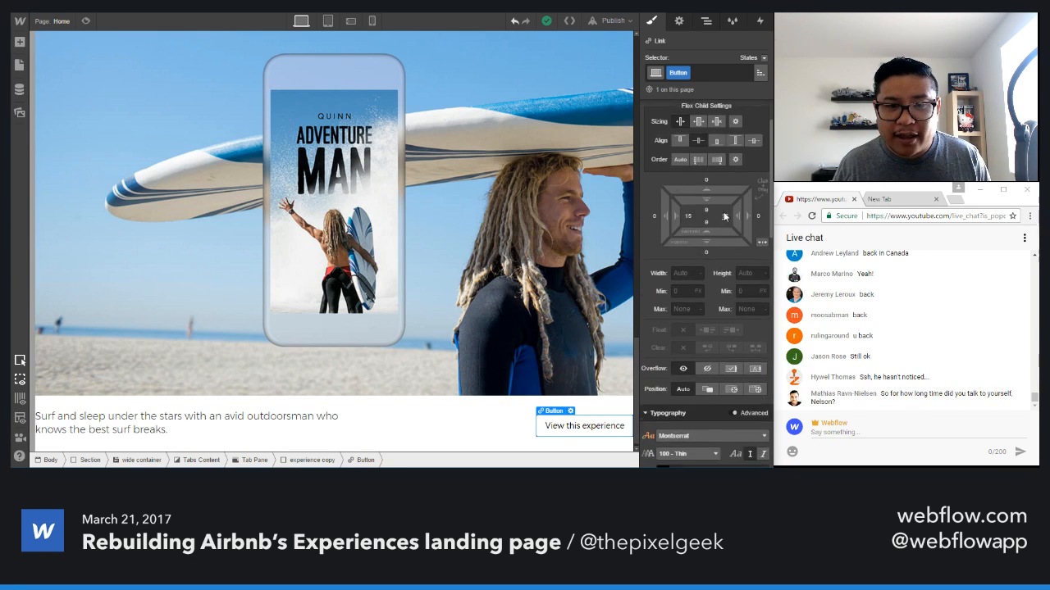
{"action": "scroll", "coordinate": [724, 216], "scroll_direction": "up", "scroll_amount": 1}
{"action": "scroll", "coordinate": [723, 212], "scroll_direction": "down", "scroll_amount": 1}
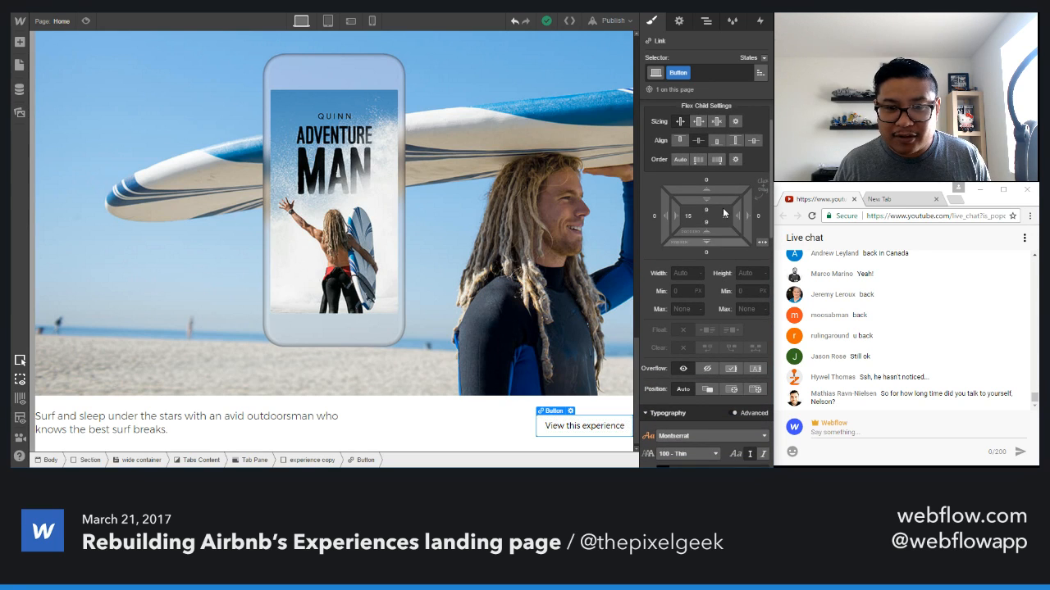
{"action": "left_click_drag", "start_coordinate": [722, 208], "coordinate": [687, 217]}
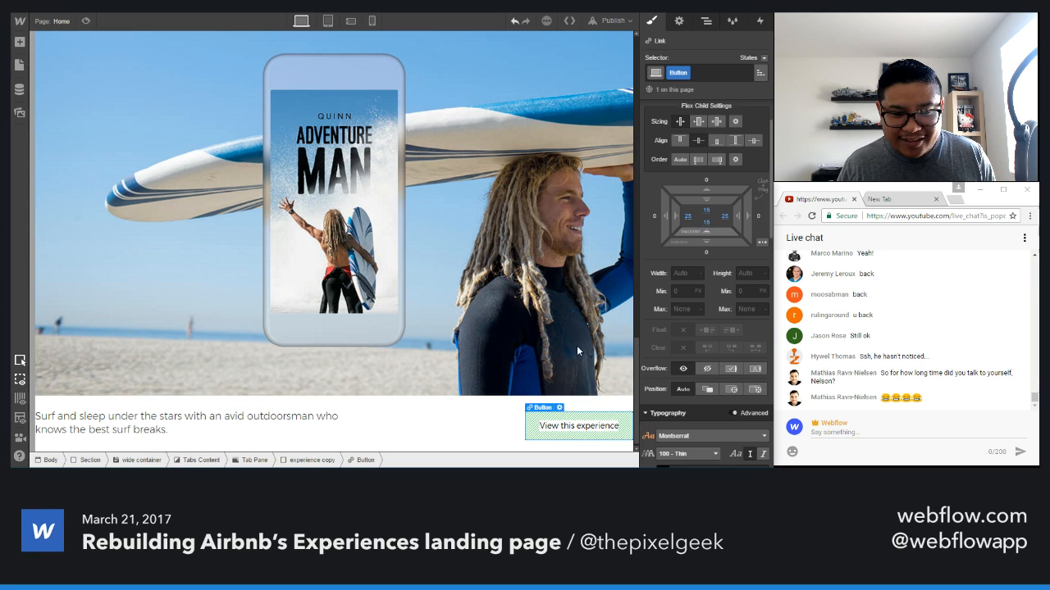
{"action": "left_click", "coordinate": [401, 425]}
- Set the "View this experience" button's font size to 16 px and its line height to 22 px
{"action": "left_click", "coordinate": [535, 427]}
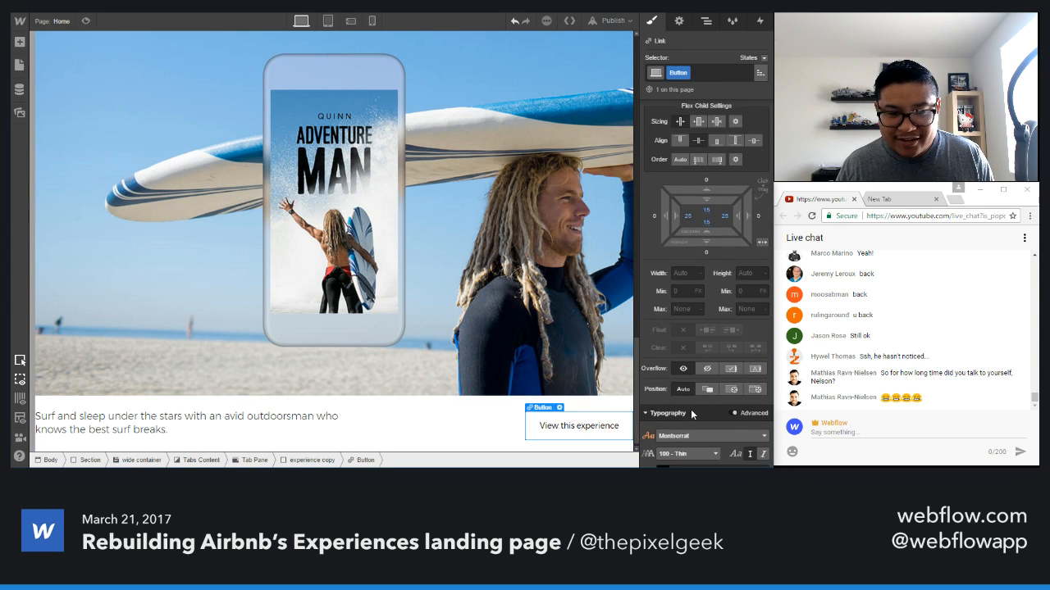
{"action": "left_click", "coordinate": [683, 377]}
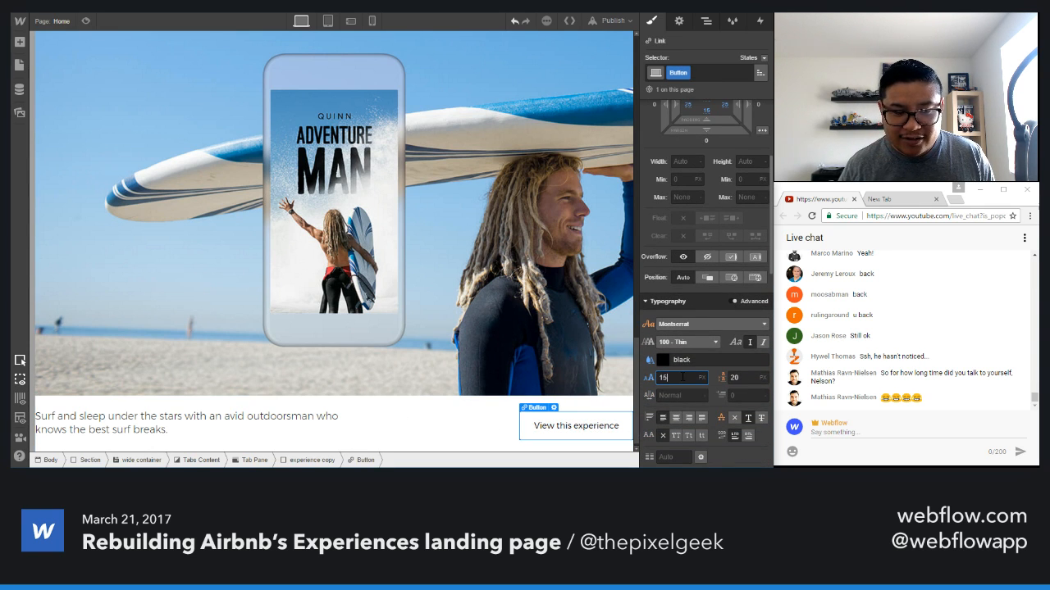
{"action": "key", "text": "Up"}
{"action": "key", "text": "Up"}
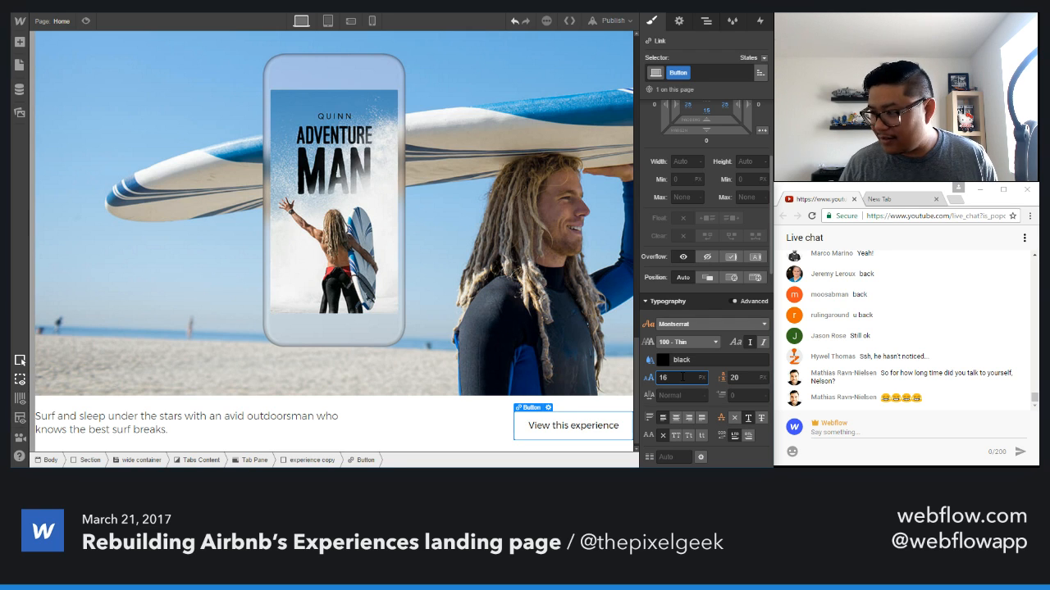
{"action": "key", "text": "Tab"}
{"action": "key", "text": "Up"}
{"action": "key", "text": "Up"}
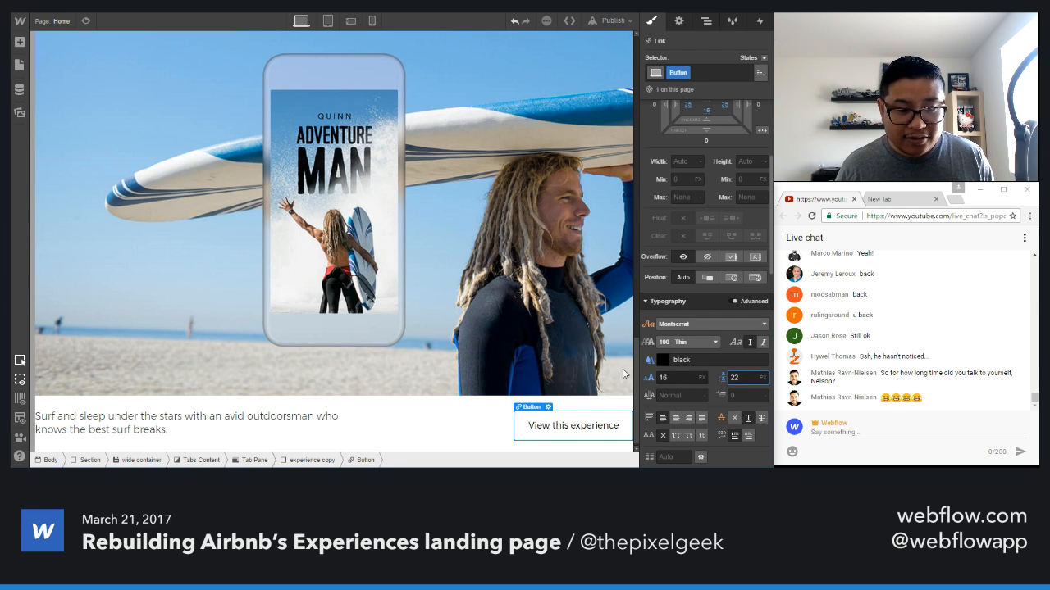
- Preview the page to check the caption and button row beneath the Sports tab's image, and return to editing
{"action": "left_click", "coordinate": [445, 426]}
{"action": "left_click", "coordinate": [445, 426]}
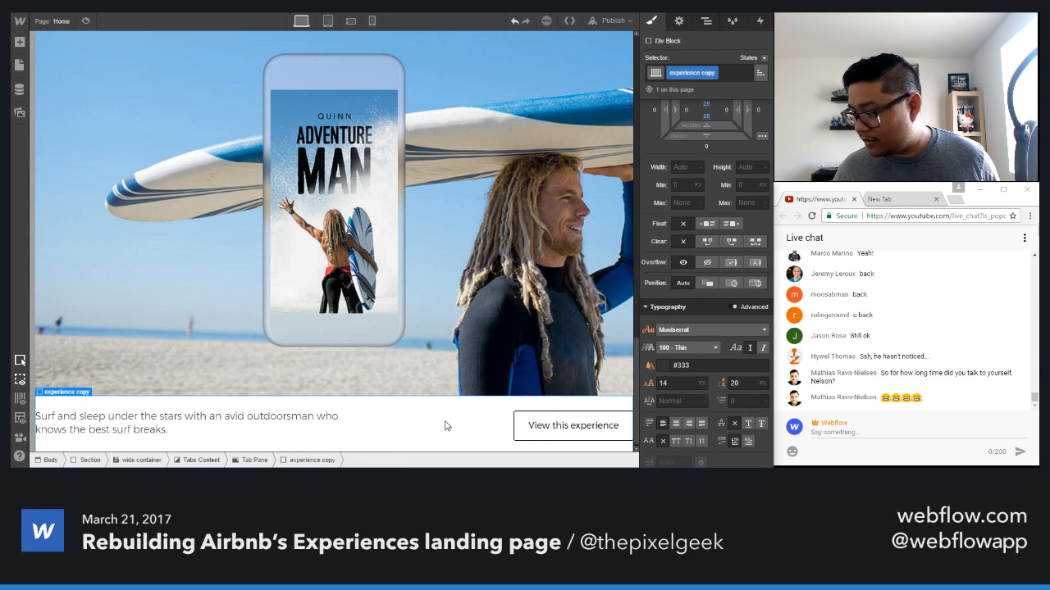
{"action": "scroll", "coordinate": [356, 420], "scroll_direction": "down", "scroll_amount": 1}
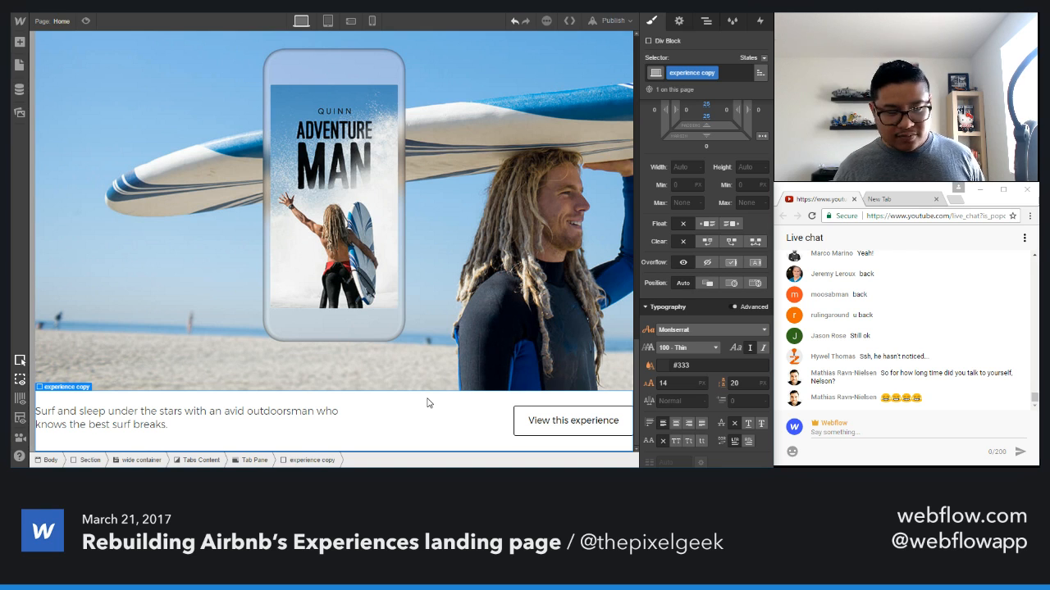
{"action": "left_click", "coordinate": [86, 20]}
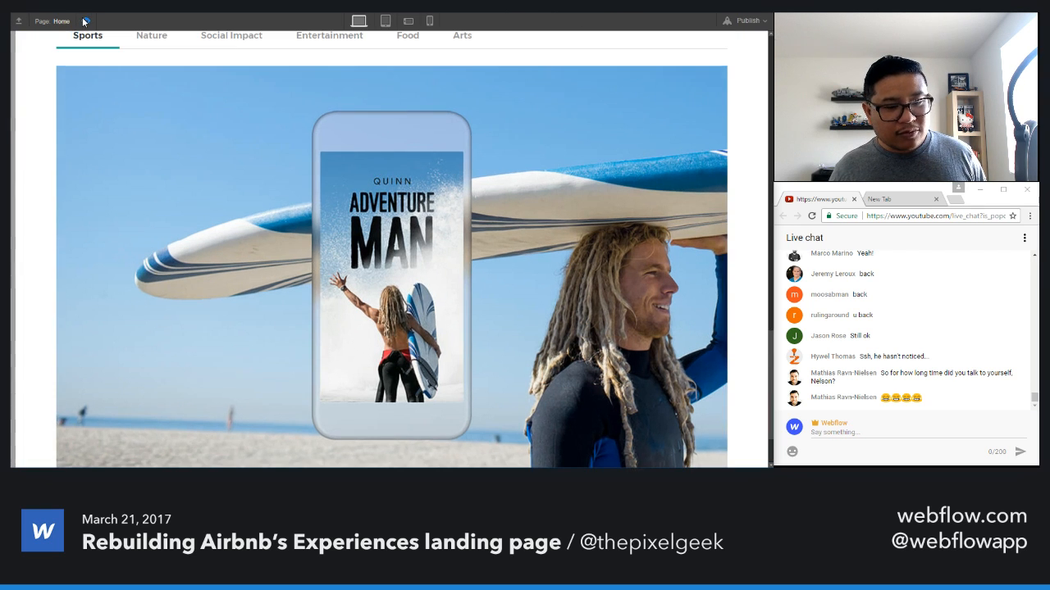
{"action": "scroll", "coordinate": [316, 301], "scroll_direction": "down", "scroll_amount": 1}
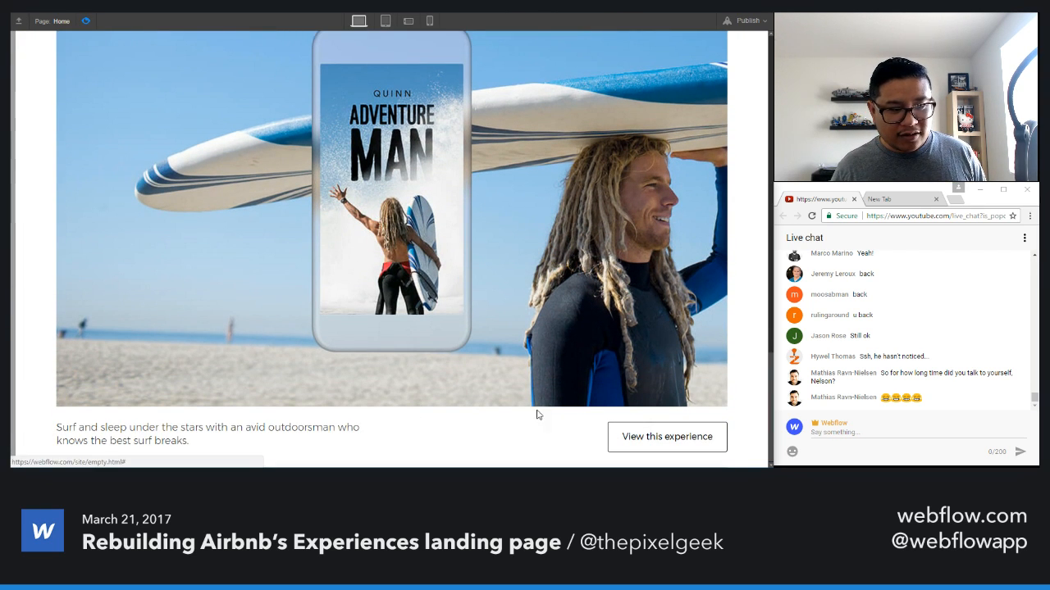
{"action": "left_click", "coordinate": [87, 21]}
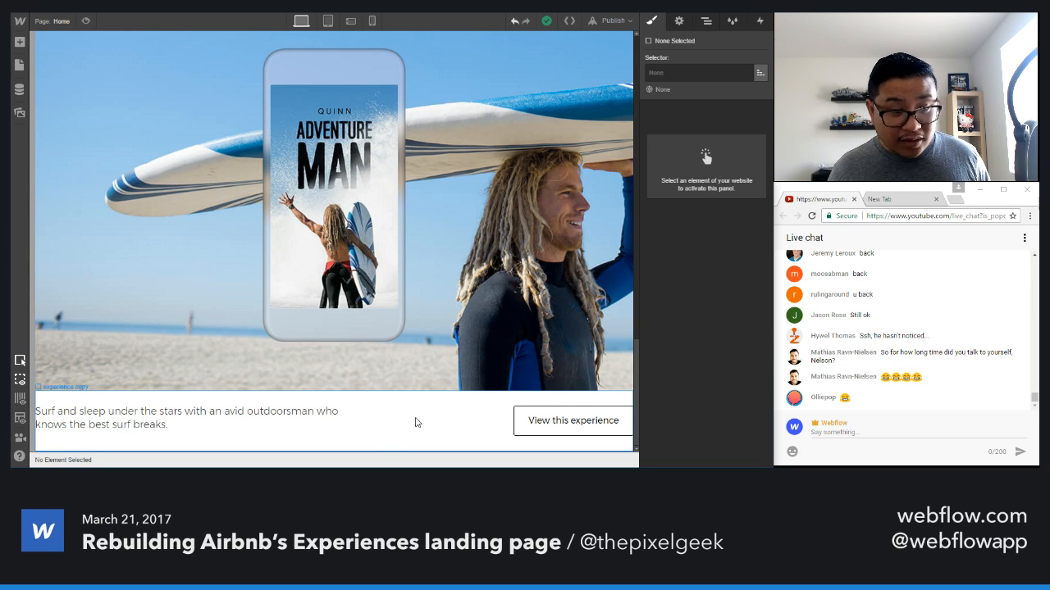
- Copy the Sports tab's "experience copy" block into the Nature, Social Impact, Entertainment, Food and Arts tab panes
{"action": "left_click", "coordinate": [376, 446]}
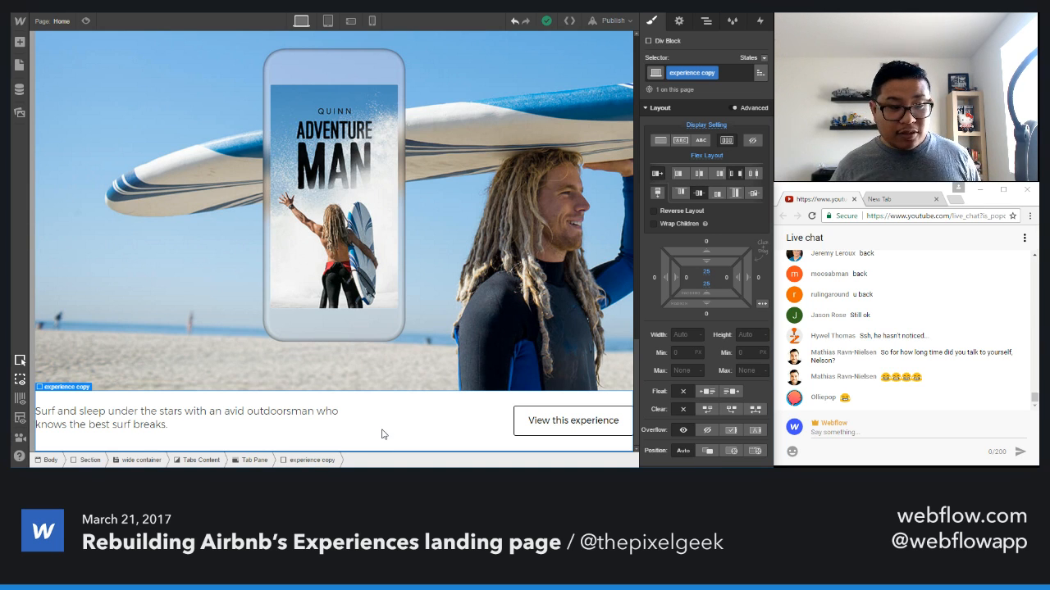
{"action": "left_click", "coordinate": [705, 21]}
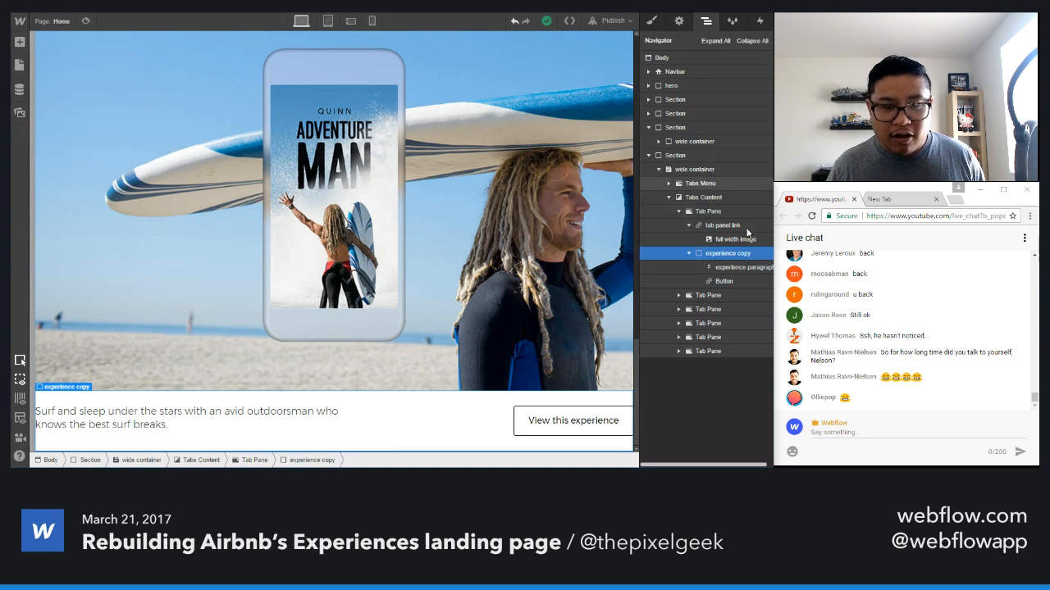
{"action": "left_click", "coordinate": [689, 253]}
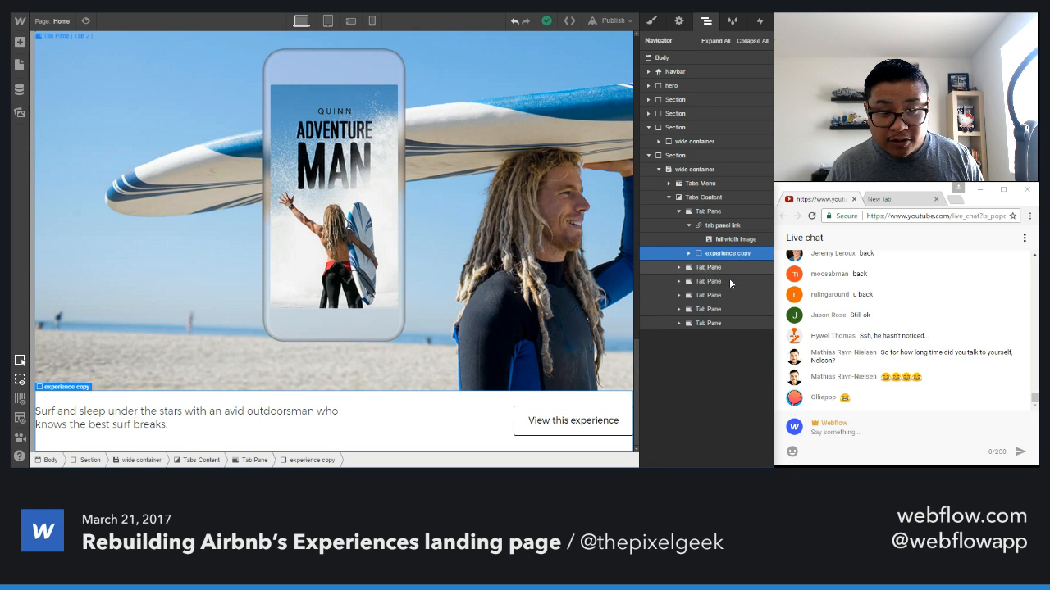
{"action": "left_click", "coordinate": [708, 269]}
{"action": "left_click", "coordinate": [706, 282]}
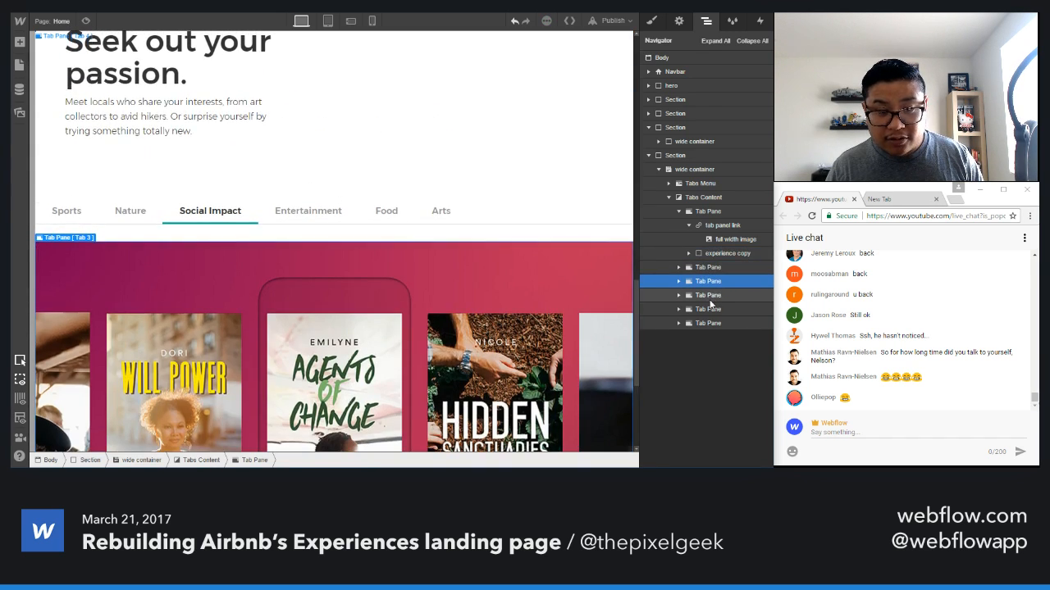
{"action": "left_click", "coordinate": [709, 295]}
{"action": "left_click", "coordinate": [711, 310]}
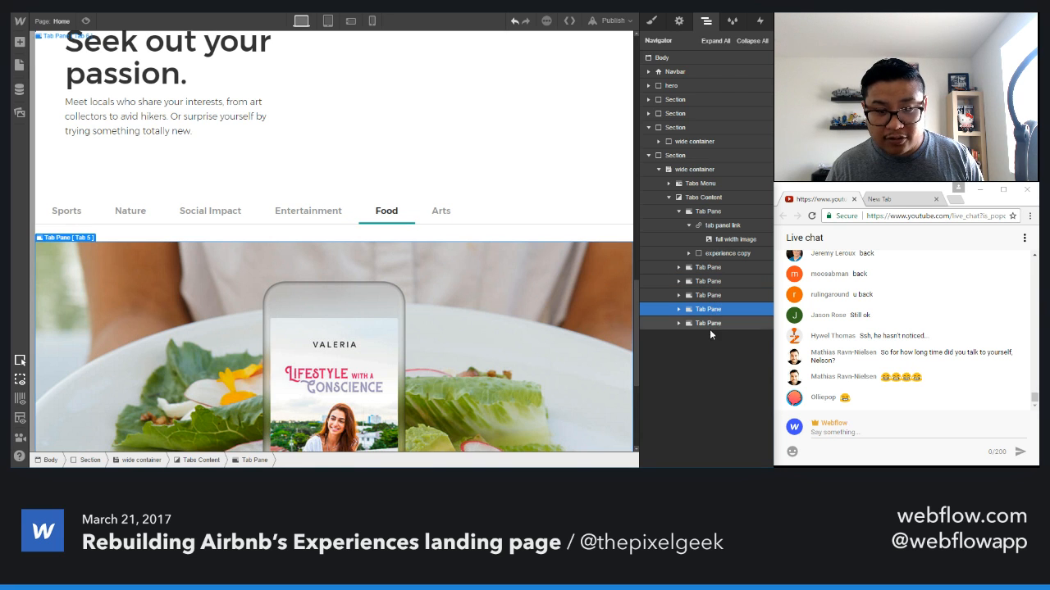
{"action": "left_click", "coordinate": [709, 323]}
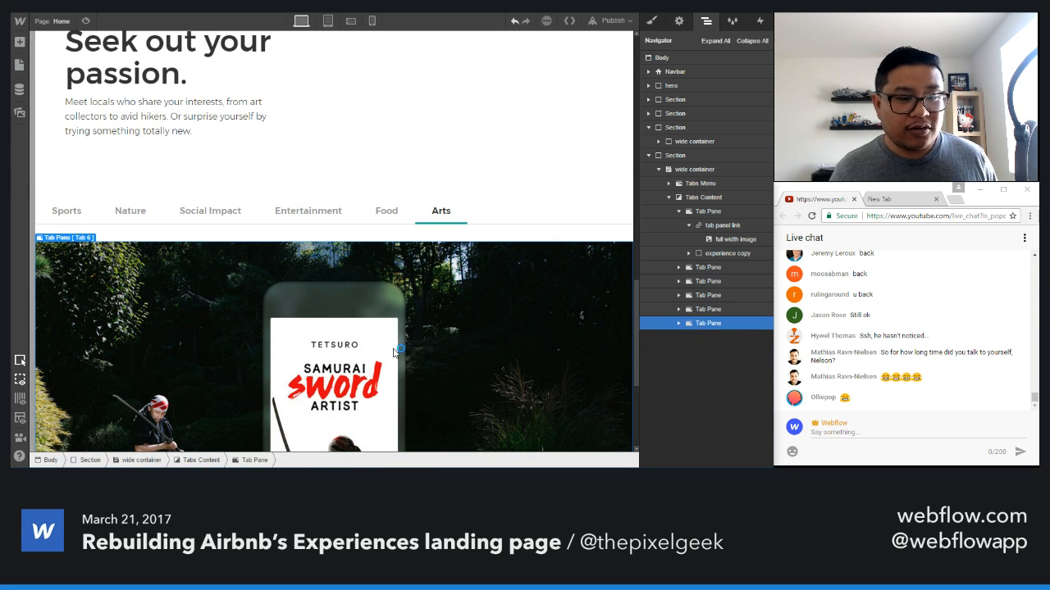
{"action": "scroll", "coordinate": [409, 368], "scroll_direction": "down", "scroll_amount": 3}
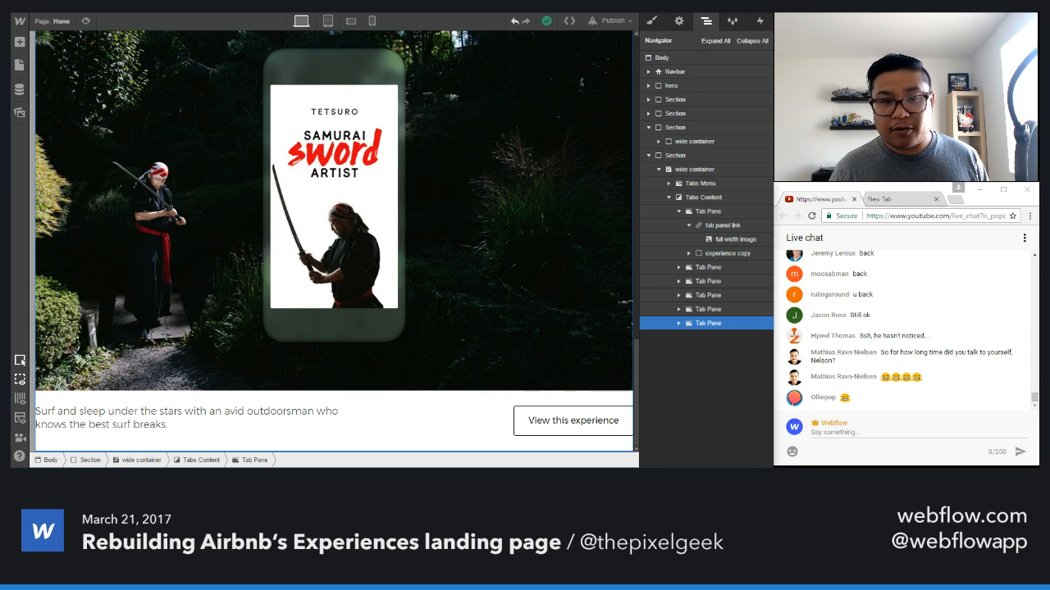
- Duplicate the "Seek out your passion." section to the end of the page body, below the category tabs section
{"action": "scroll", "coordinate": [281, 285], "scroll_direction": "up", "scroll_amount": 5}
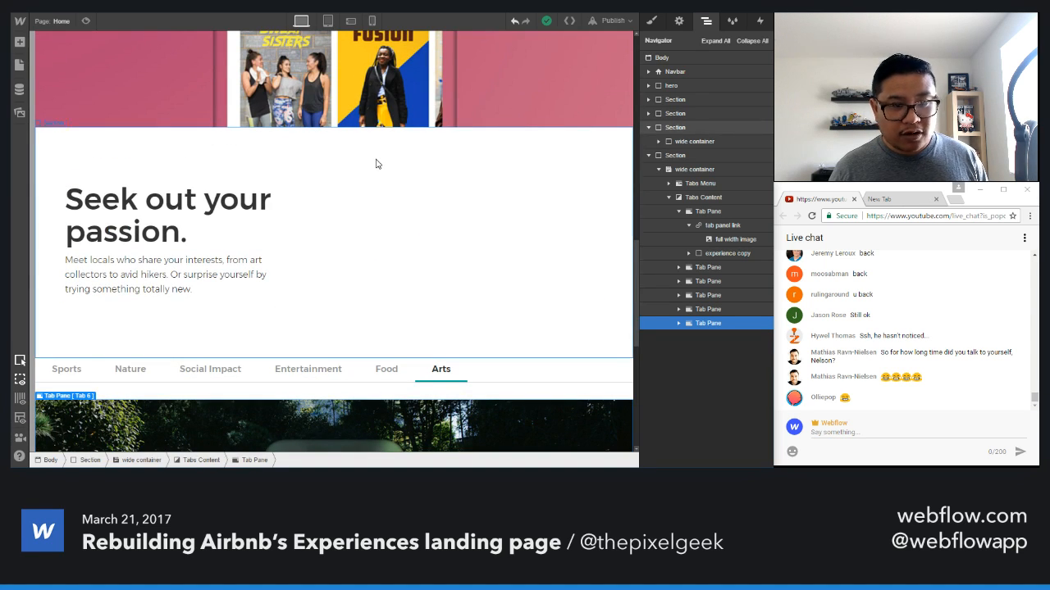
{"action": "left_click", "coordinate": [650, 129]}
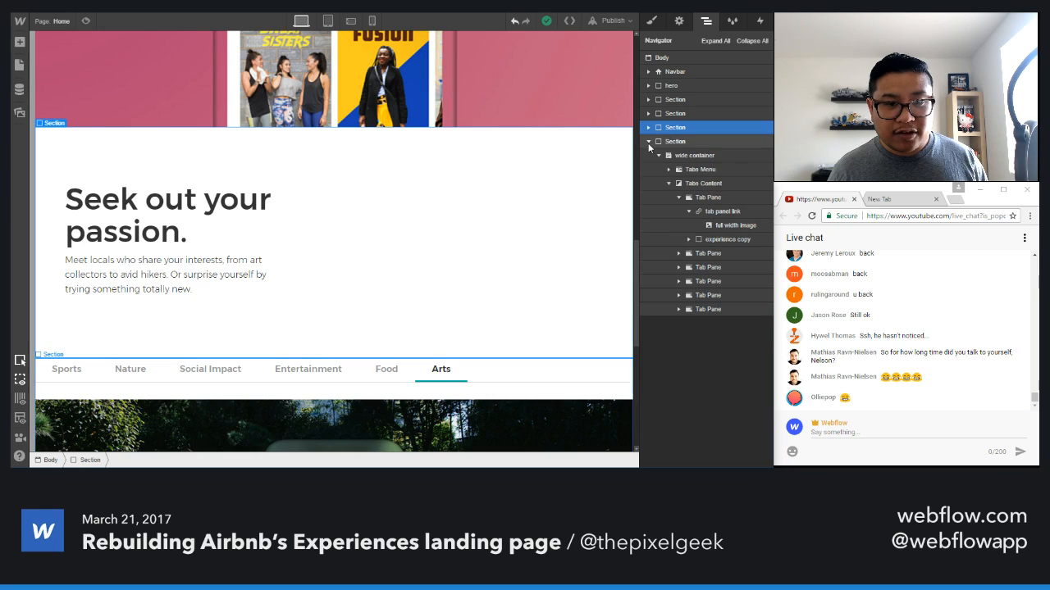
{"action": "left_click", "coordinate": [649, 141]}
{"action": "left_click", "coordinate": [672, 56]}
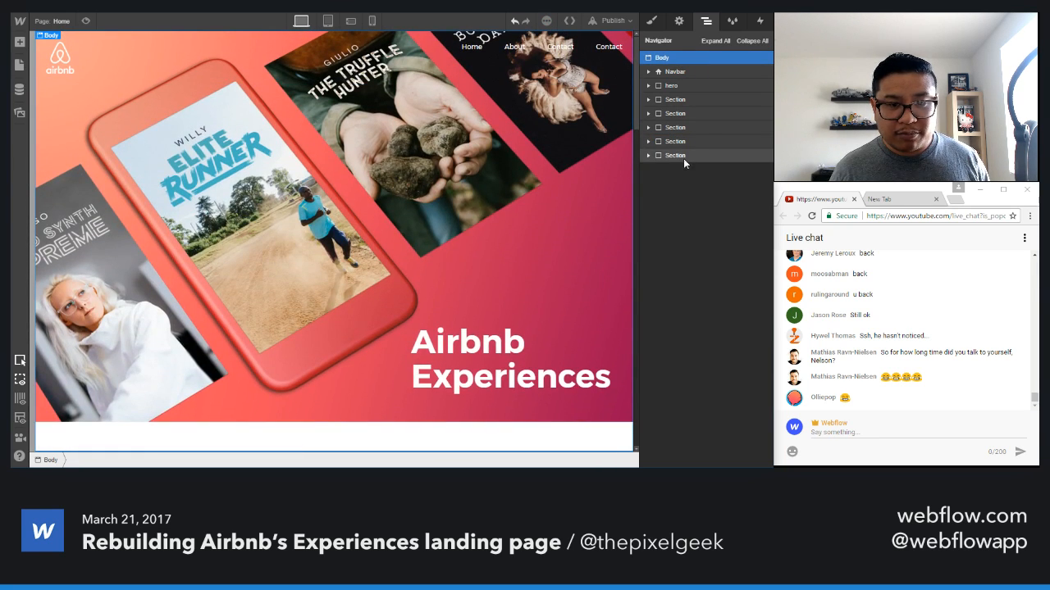
{"action": "left_click", "coordinate": [683, 155]}
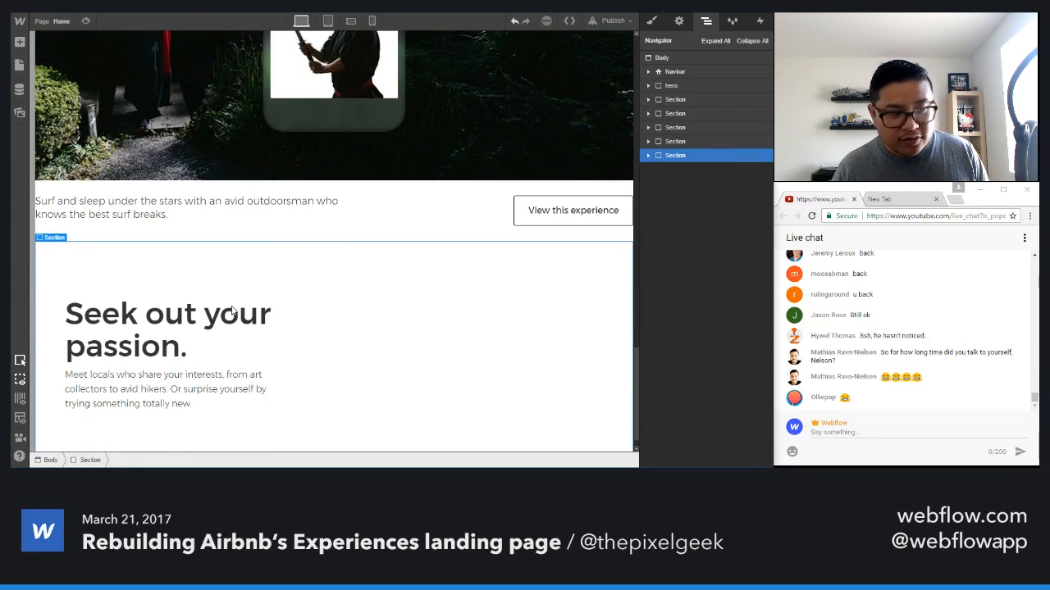
- Replace the heading in the duplicated section below the tabs with new text starting with "Connec"
{"action": "left_click", "coordinate": [232, 312]}
{"action": "double_click", "coordinate": [218, 316]}
{"action": "type", "text": "Connec"}
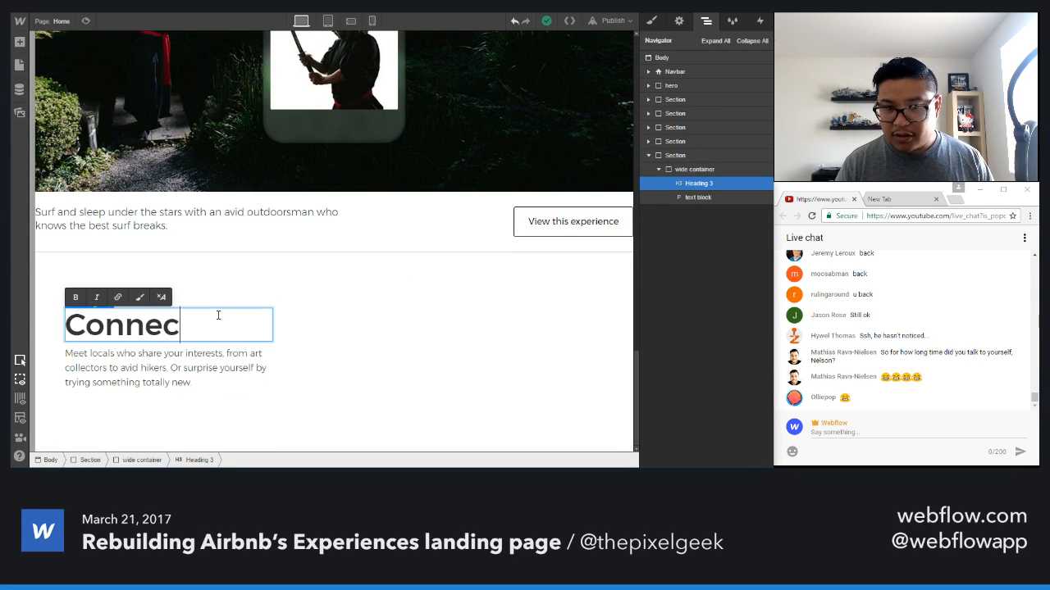
- Complete the new section's heading so it reads "Connect with local experts."
{"action": "type", "text": "t with loc"}
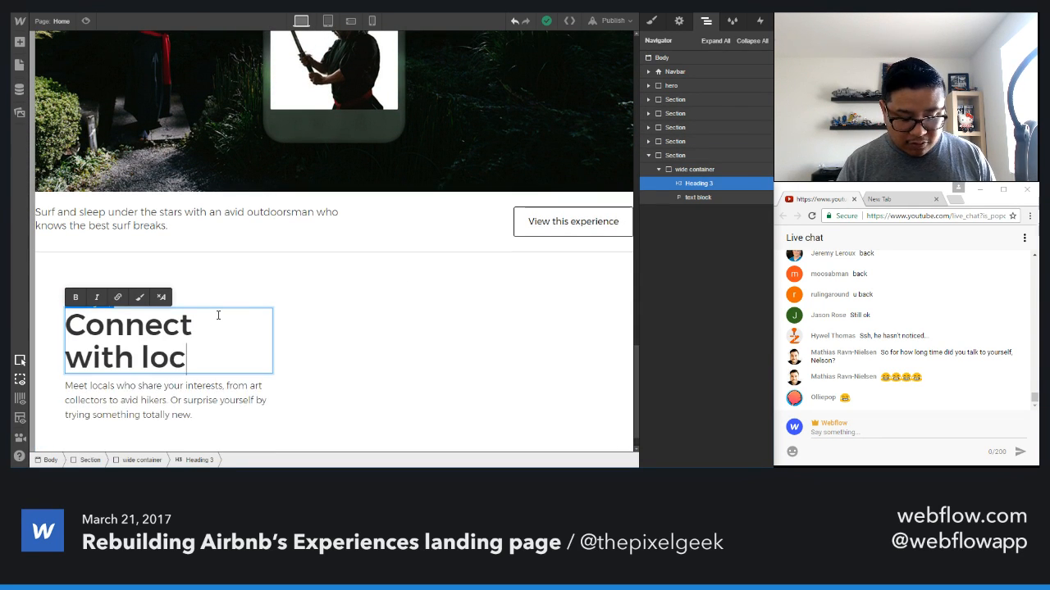
{"action": "type", "text": "al experts."}
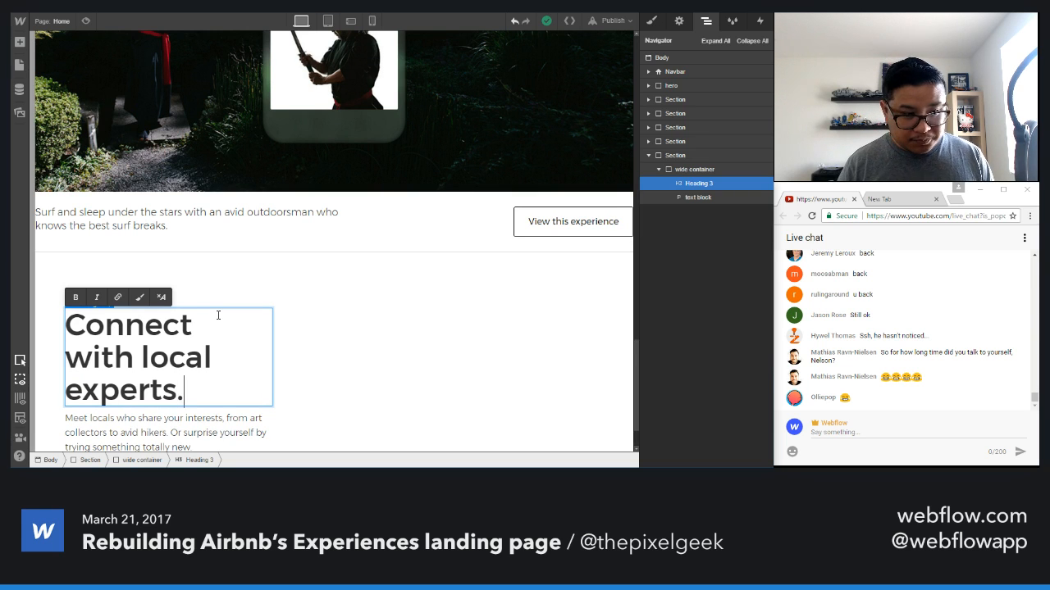
{"action": "key", "text": "Escape"}
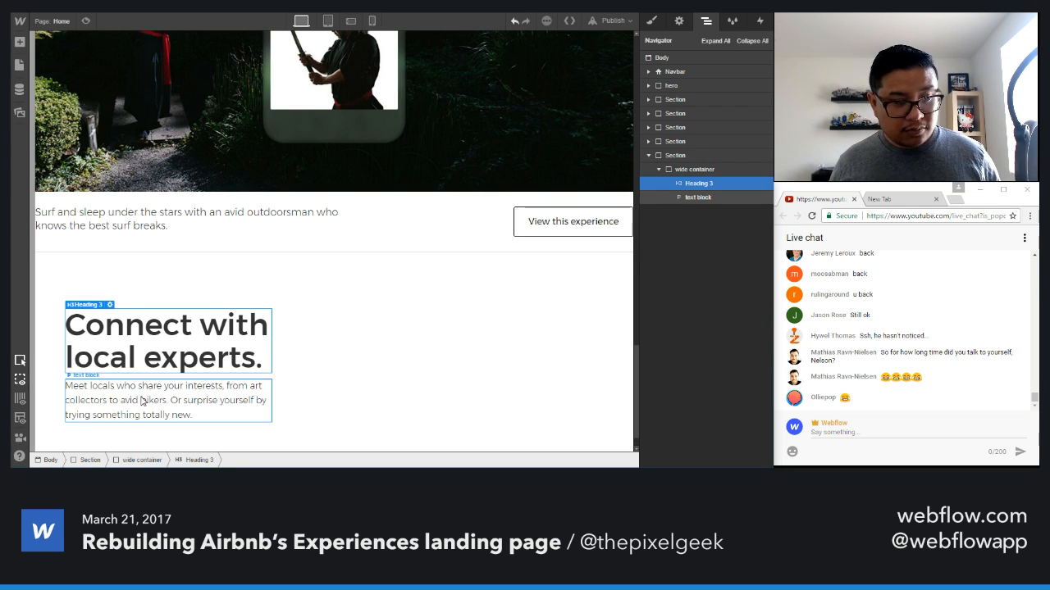
- Switch to the Airbnb reference page and find its local experts section
{"action": "left_click", "coordinate": [197, 12]}
{"action": "scroll", "coordinate": [286, 340], "scroll_direction": "down", "scroll_amount": 2}
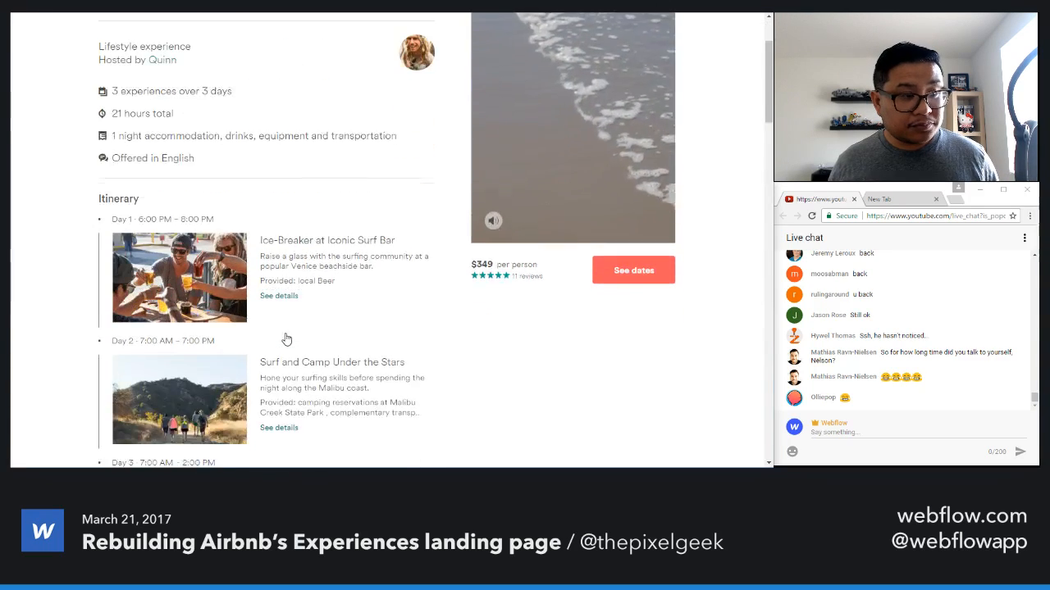
{"action": "scroll", "coordinate": [286, 339], "scroll_direction": "up", "scroll_amount": 1}
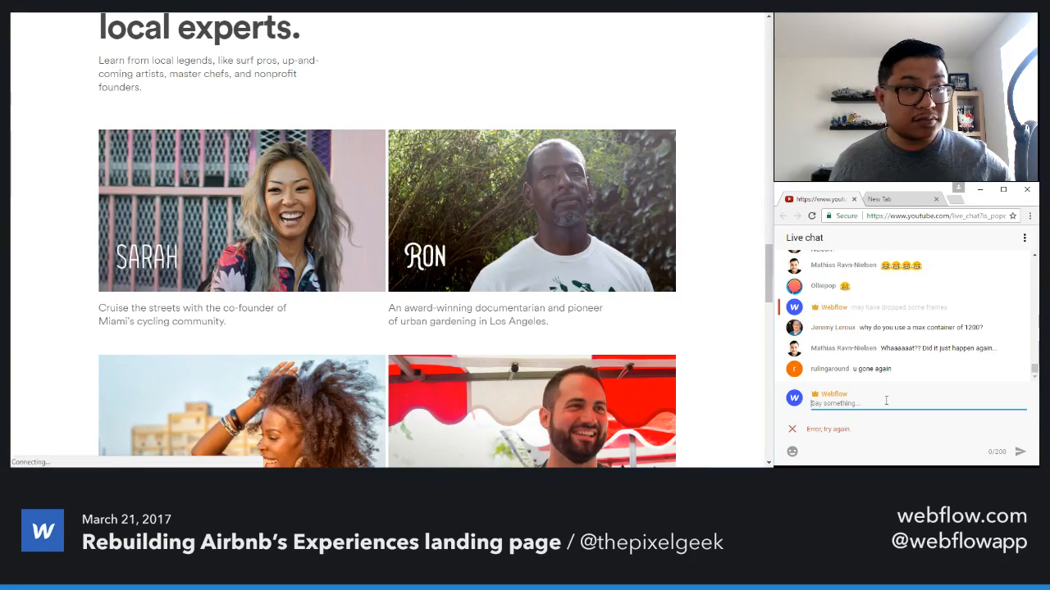
- Send the message "nooo" in the YouTube live chat
{"action": "type", "text": "nooo"}
{"action": "key", "text": "Return"}
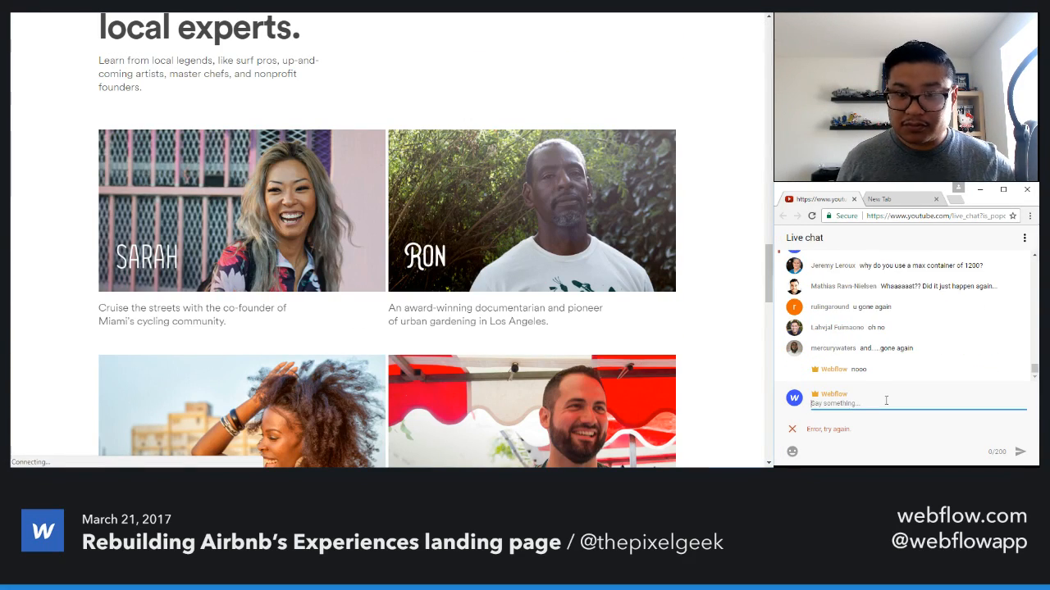
{"action": "left_click", "coordinate": [1024, 237]}
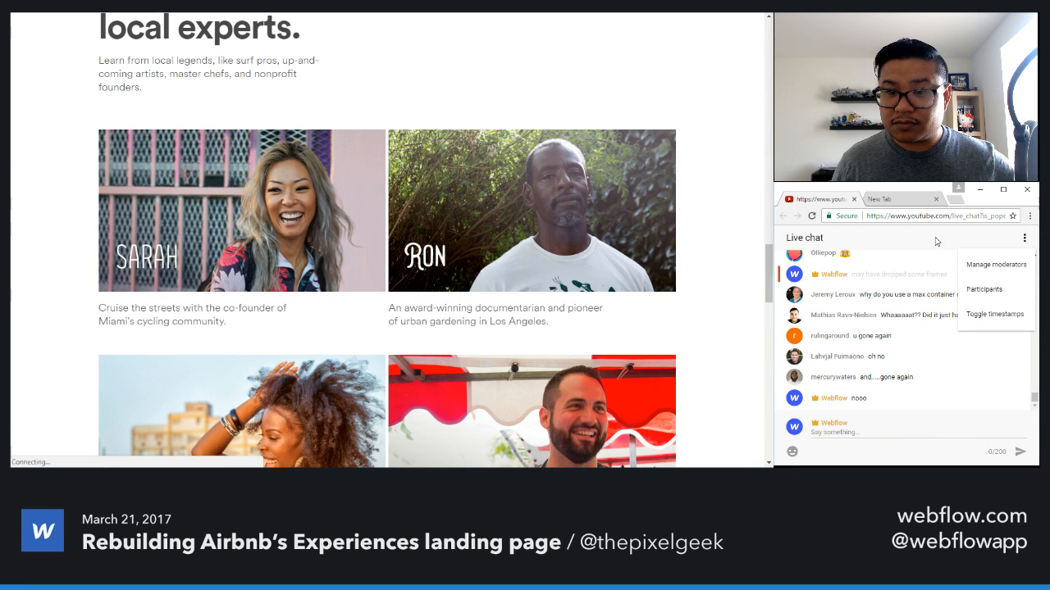
{"action": "left_click", "coordinate": [938, 242]}
{"action": "left_click", "coordinate": [813, 216]}
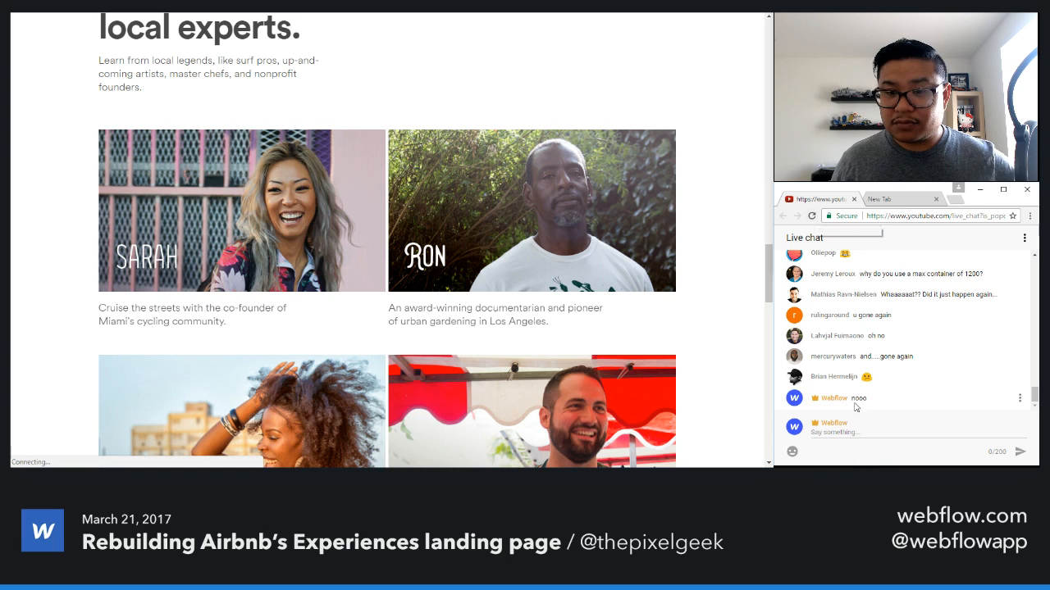
- Post the messages "sorry all" and "i'm back!" in the live chat
{"action": "left_click", "coordinate": [852, 431]}
{"action": "type", "text": "sorry all"}
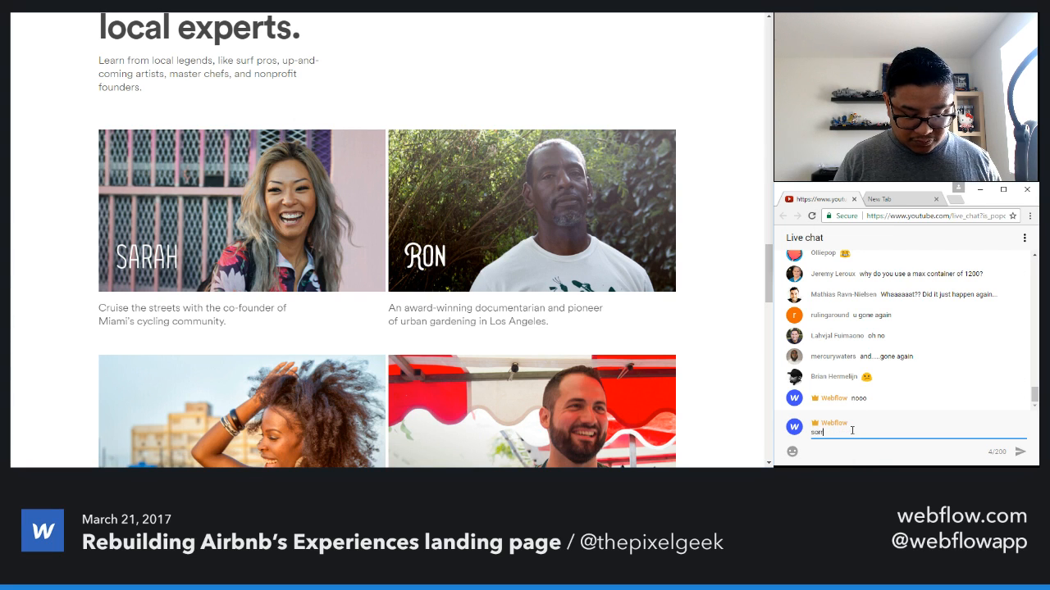
{"action": "key", "text": "Return"}
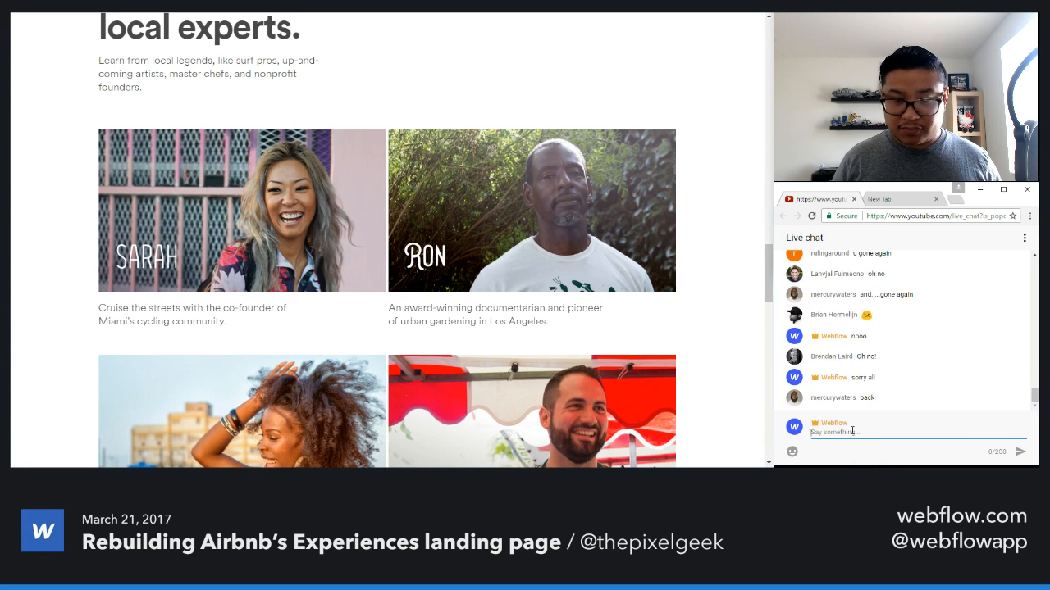
{"action": "type", "text": "I'm back!"}
{"action": "key", "text": "Return"}
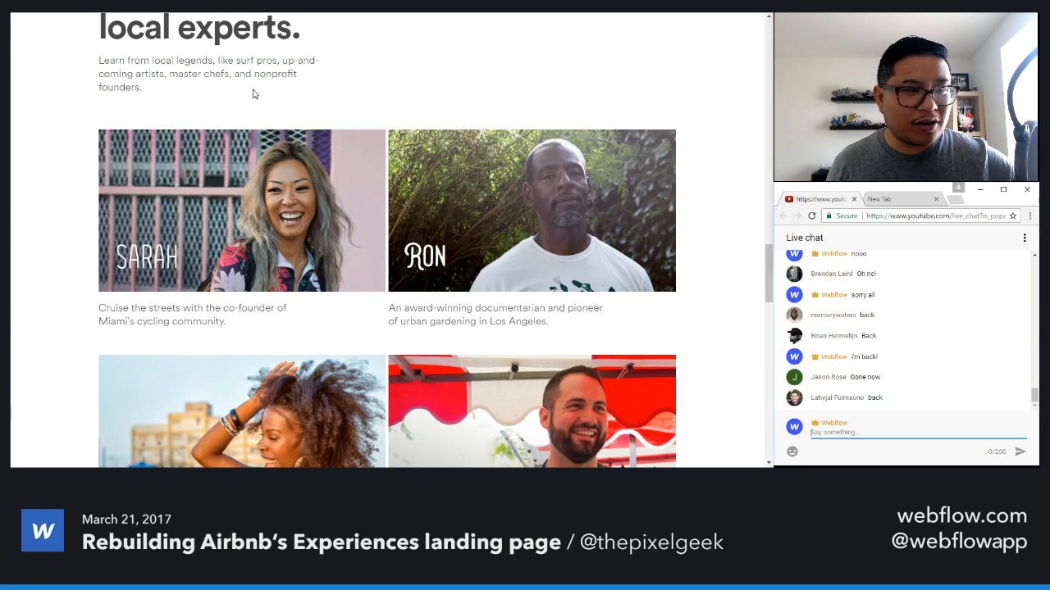
- Copy the paragraph beneath the "Connect with local experts." heading on the Airbnb reference page
{"action": "scroll", "coordinate": [253, 94], "scroll_direction": "up", "scroll_amount": 1}
{"action": "scroll", "coordinate": [253, 94], "scroll_direction": "up", "scroll_amount": 1}
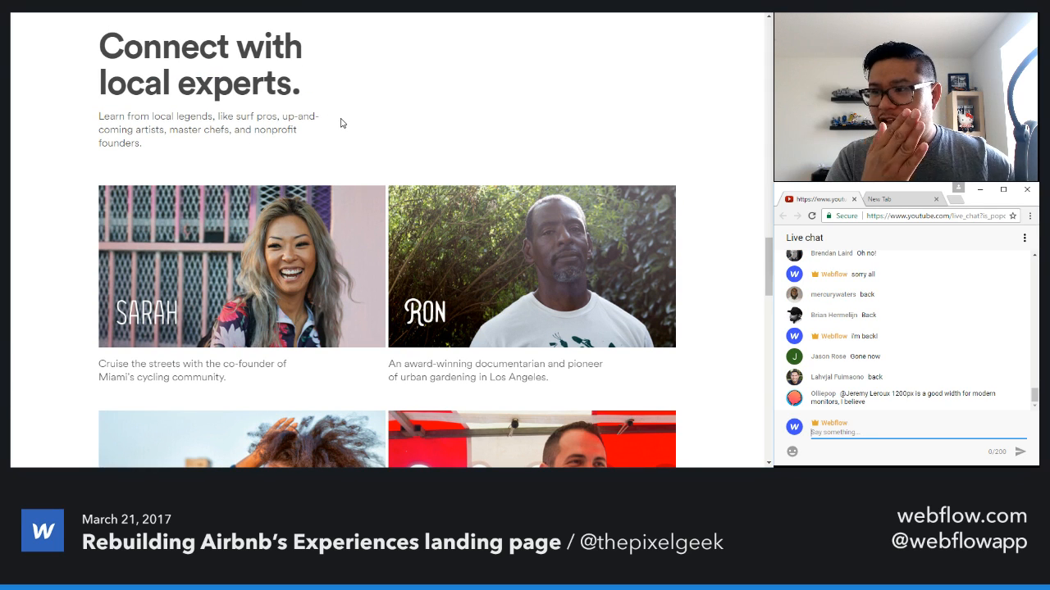
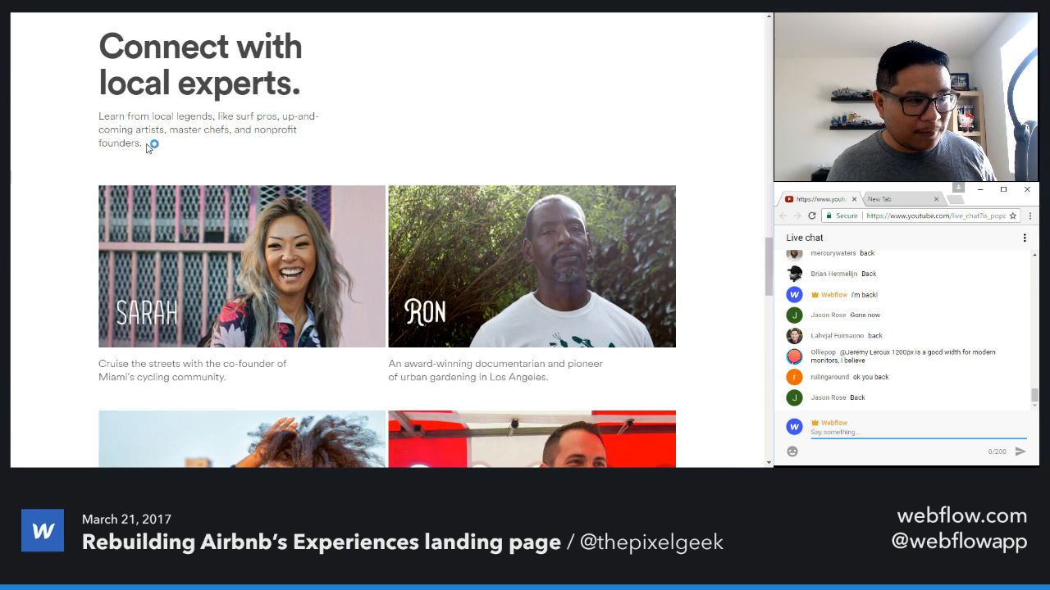
{"action": "left_click_drag", "start_coordinate": [146, 147], "coordinate": [96, 116]}
{"action": "key", "text": "ctrl+c"}
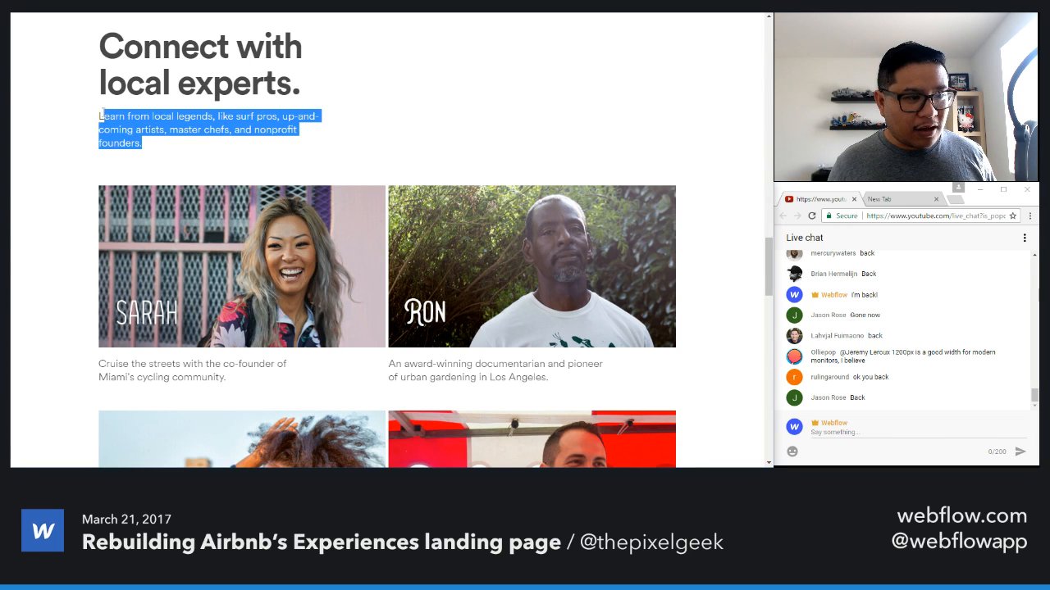
- Switch to Webflow and replace the text block under the "Connect with local experts." heading with the copied paragraph
{"action": "key", "text": "alt+Tab"}
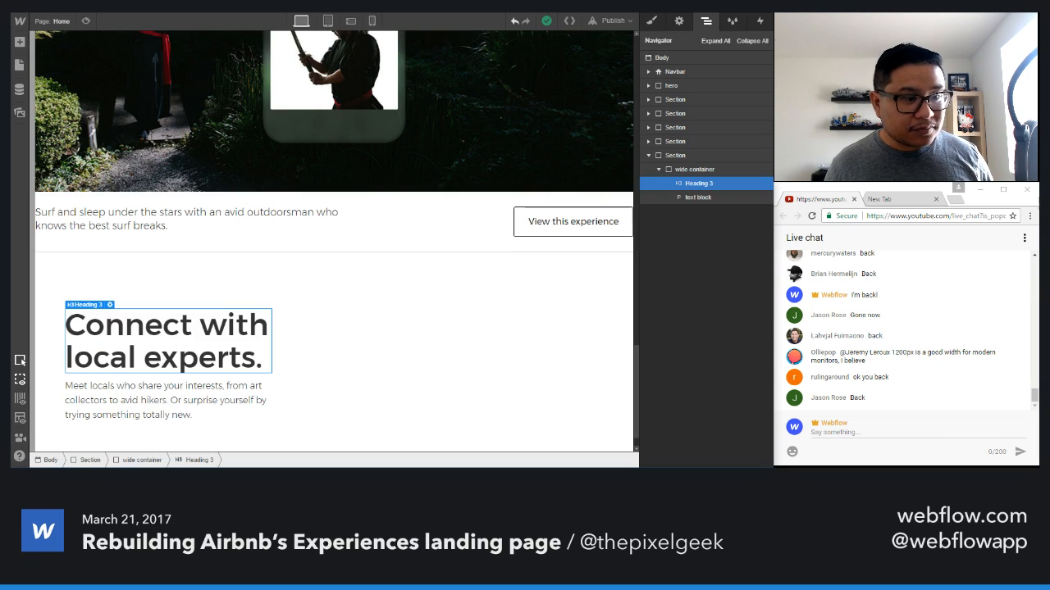
{"action": "double_click", "coordinate": [145, 404]}
{"action": "key", "text": "ctrl+a"}
{"action": "key", "text": "ctrl+v"}
{"action": "left_click", "coordinate": [283, 405]}
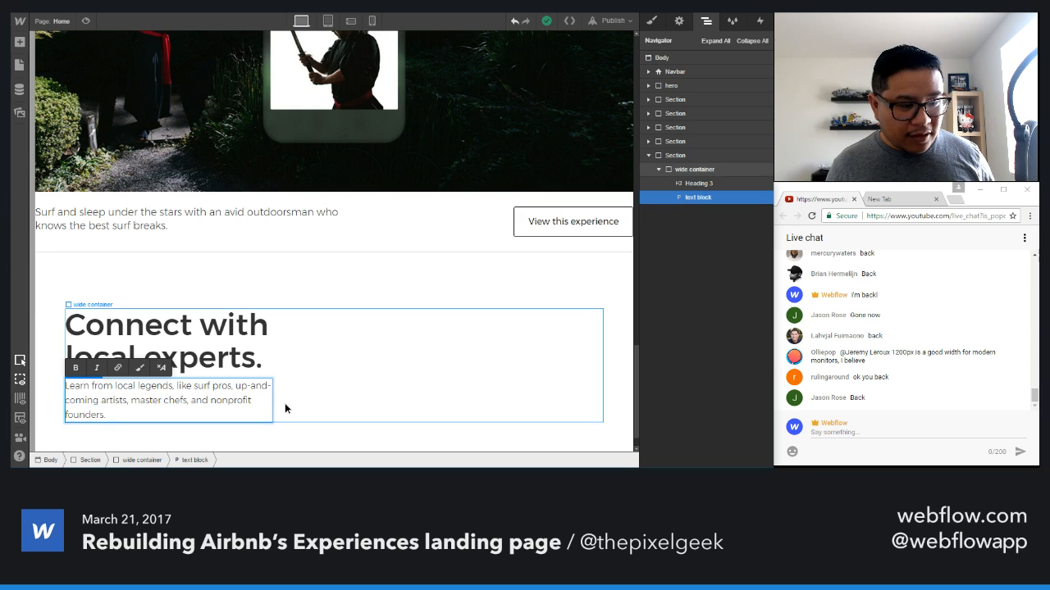
{"action": "scroll", "coordinate": [391, 340], "scroll_direction": "down", "scroll_amount": 1}
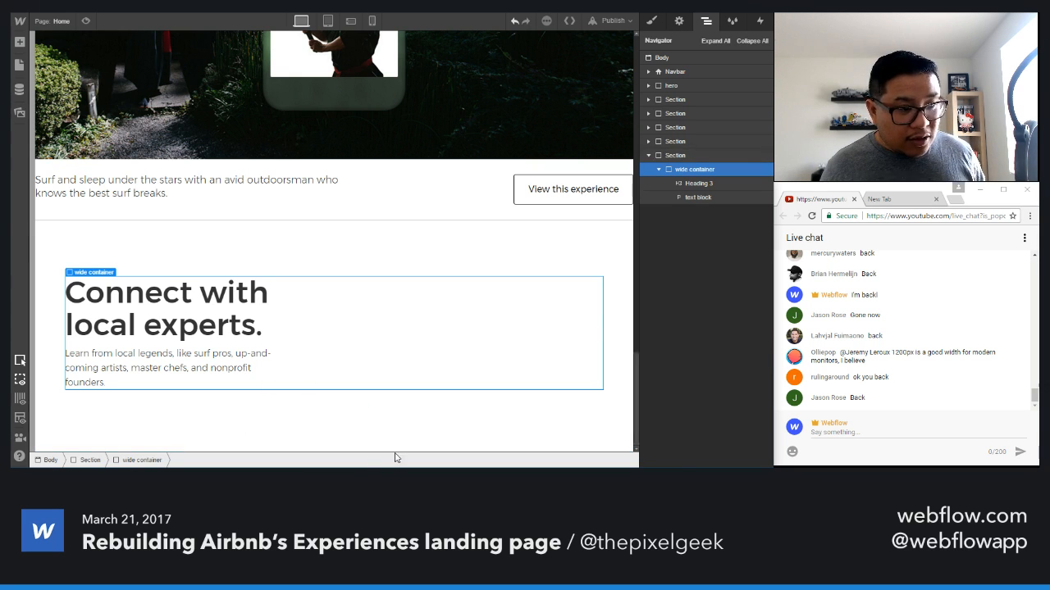
- Start a new CMS collection with the name "Experiences" and the collection URL "experiences"
{"action": "left_click", "coordinate": [19, 90]}
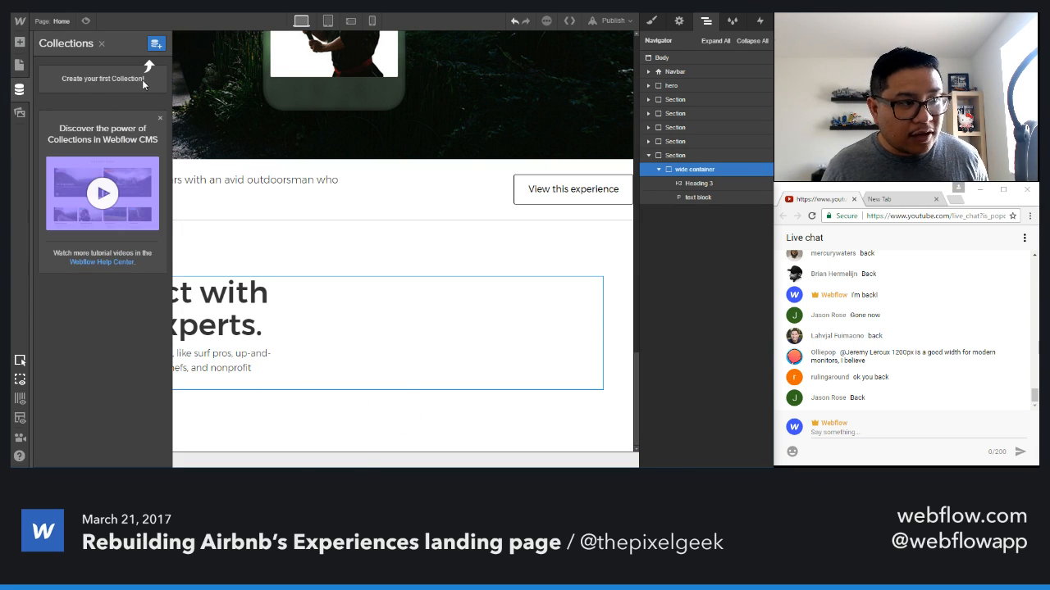
{"action": "left_click", "coordinate": [156, 43]}
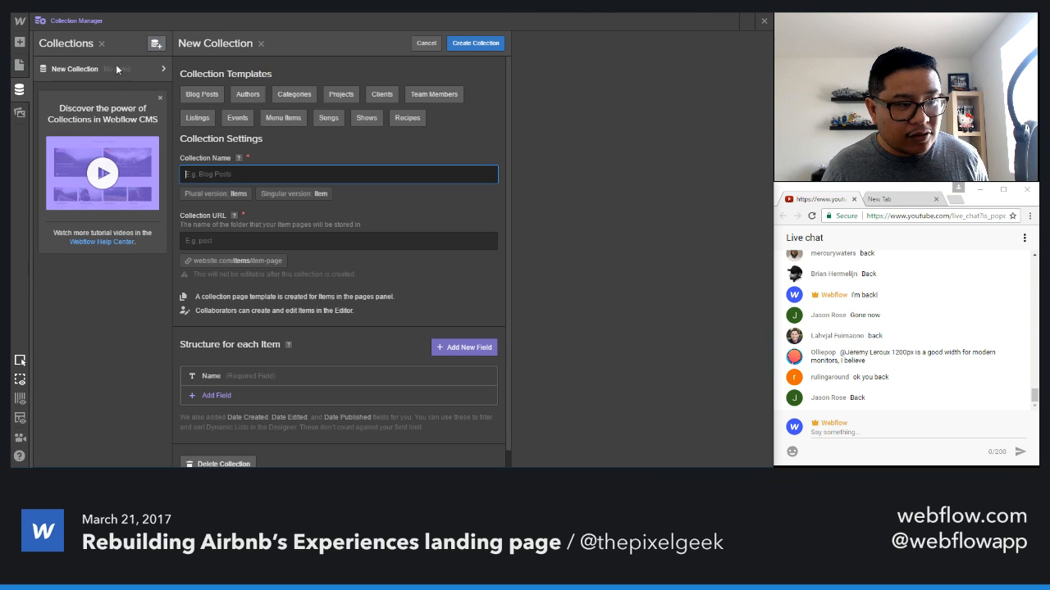
{"action": "type", "text": "experiences"}
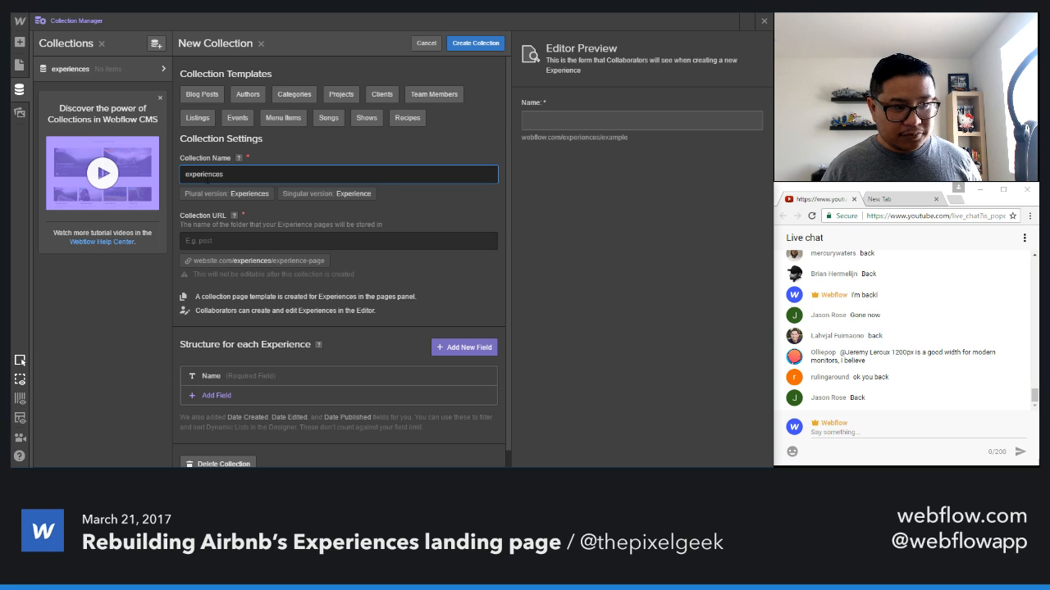
{"action": "key", "text": "ctrl+a"}
{"action": "key", "text": "BackSpace"}
{"action": "type", "text": "Experiences"}
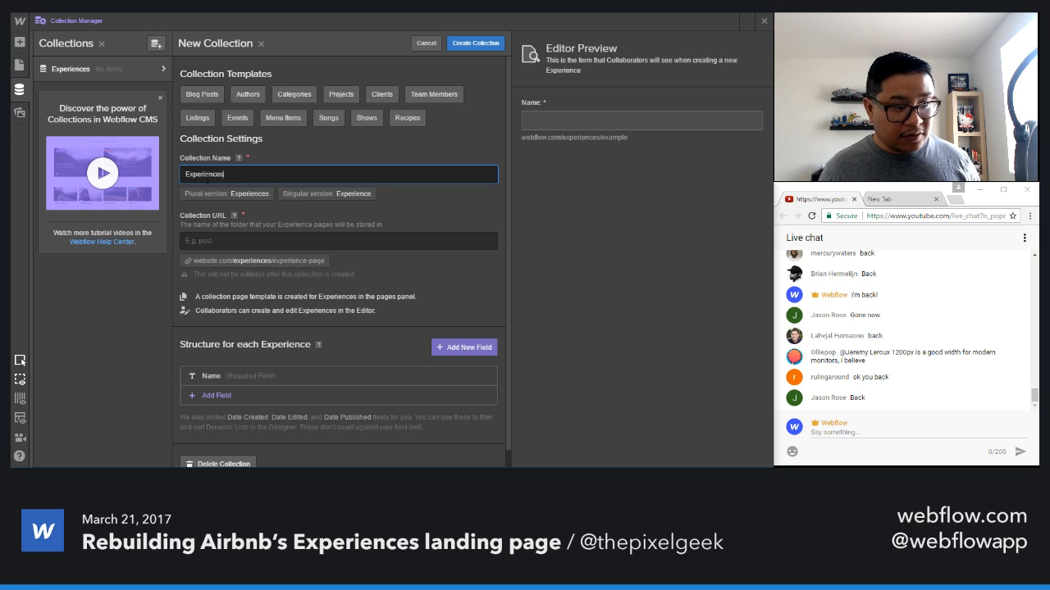
{"action": "key", "text": "Tab"}
{"action": "type", "text": "experiences"}
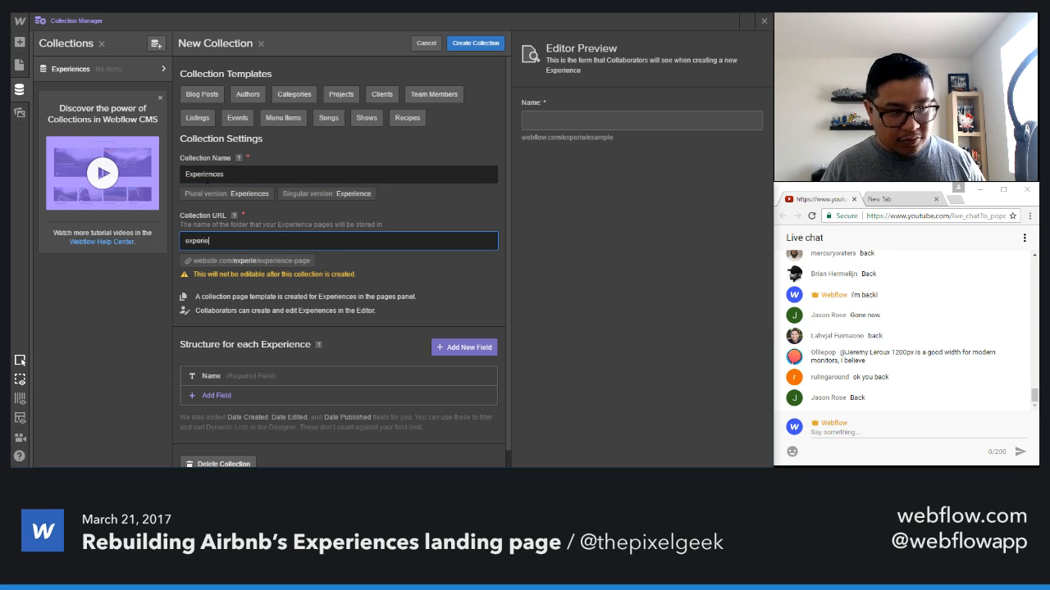
- Add an image field labelled "thumbnail" to the Experiences collection structure
{"action": "left_click", "coordinate": [232, 395]}
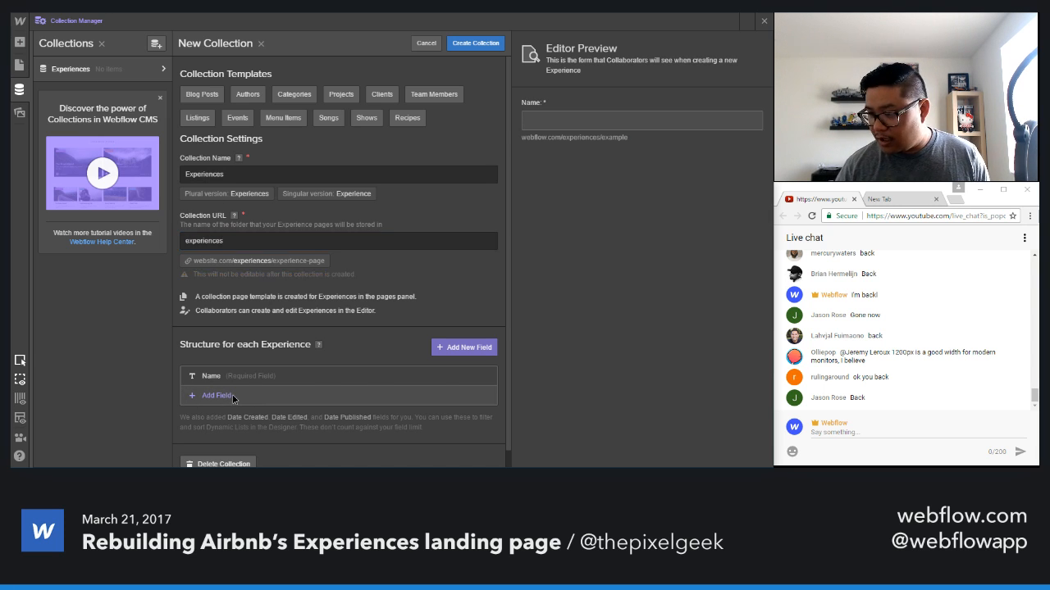
{"action": "left_click", "coordinate": [348, 328]}
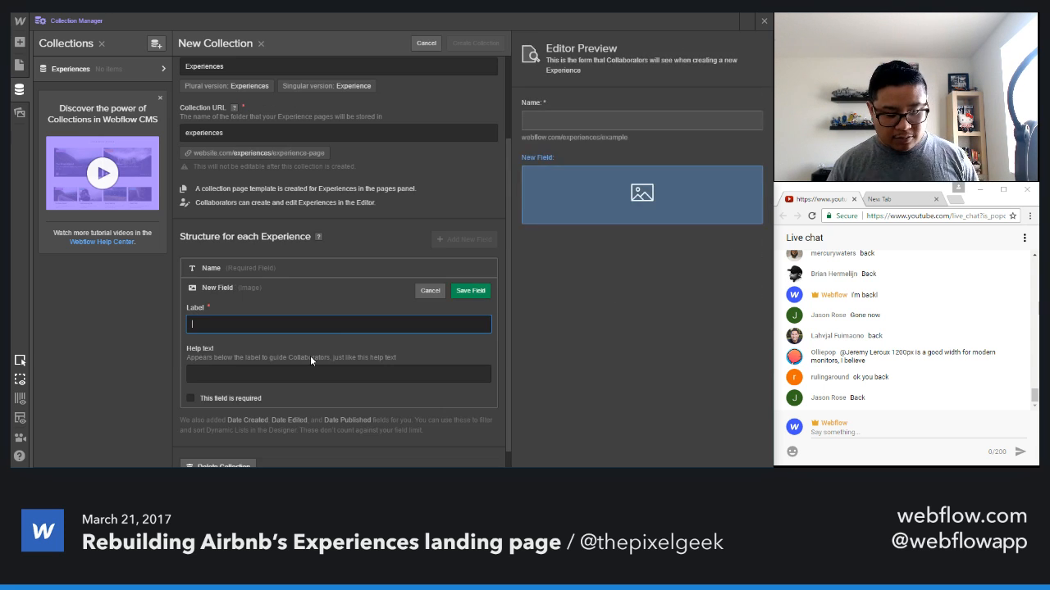
{"action": "type", "text": "thumbnail"}
{"action": "key", "text": "Return"}
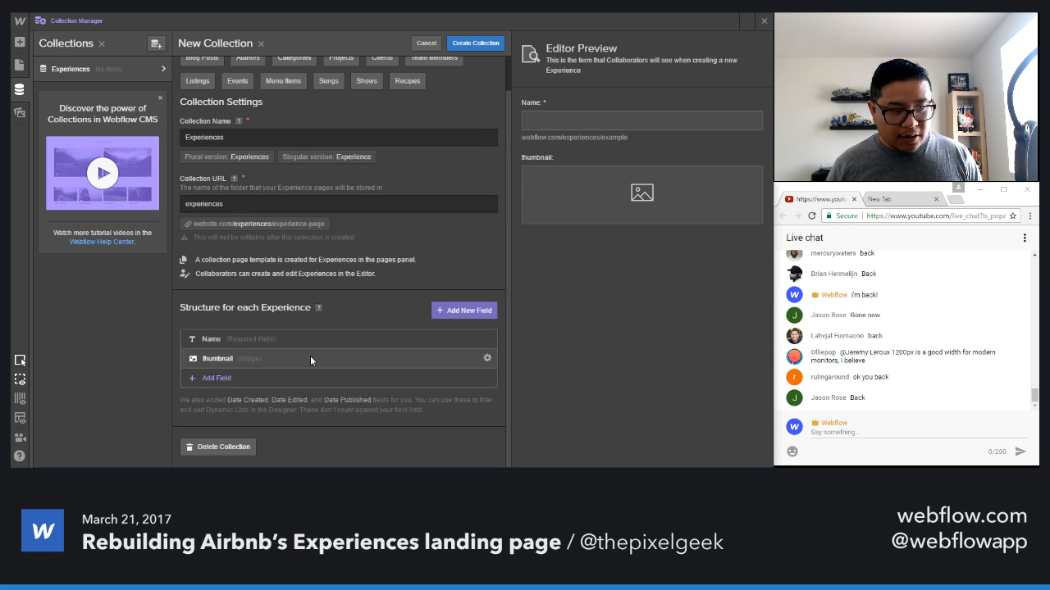
- Add a single-line plain text field labelled "intro copy" with a maximum of 140 characters, and save it
{"action": "left_click", "coordinate": [229, 376]}
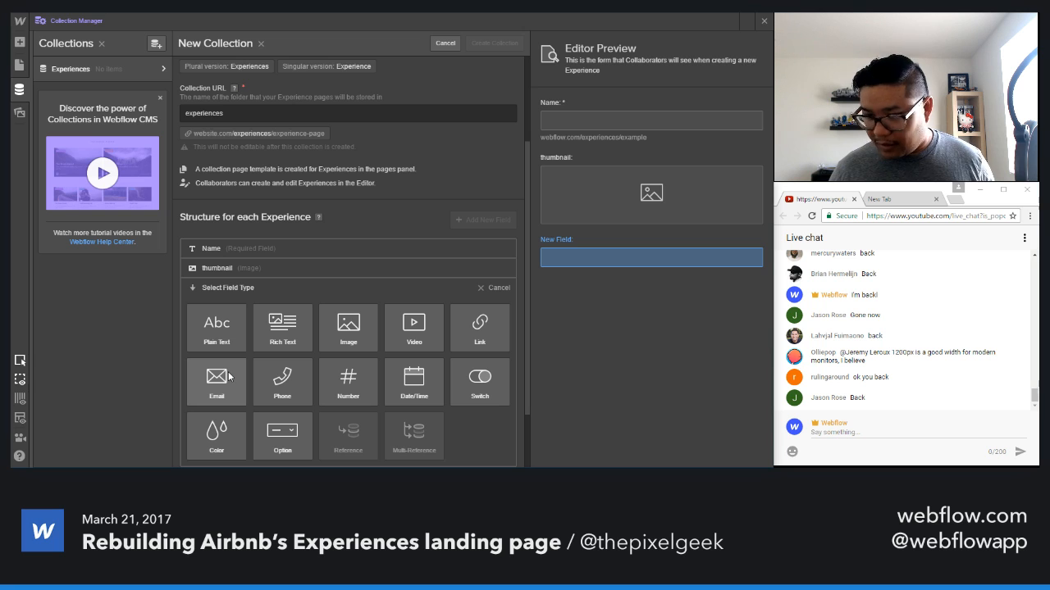
{"action": "left_click", "coordinate": [218, 336]}
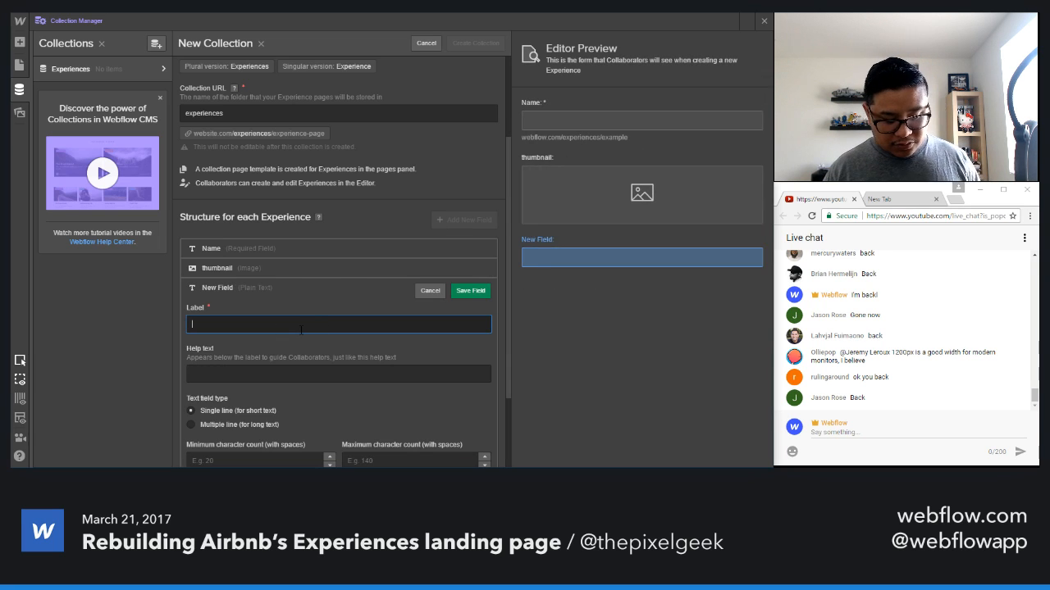
{"action": "type", "text": "intro copy"}
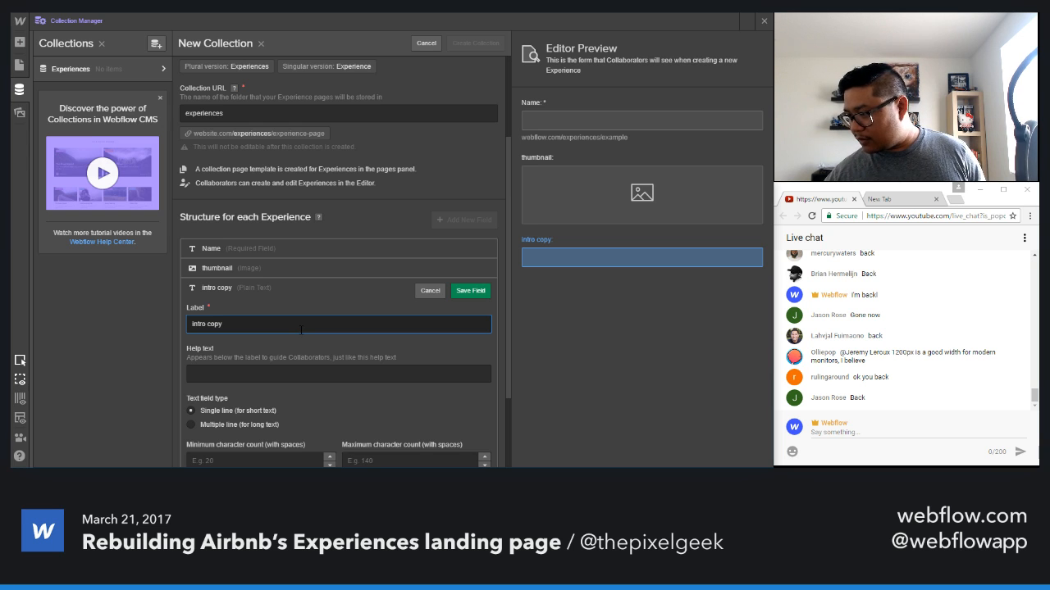
{"action": "left_click", "coordinate": [250, 373]}
{"action": "scroll", "coordinate": [254, 386], "scroll_direction": "down", "scroll_amount": 2}
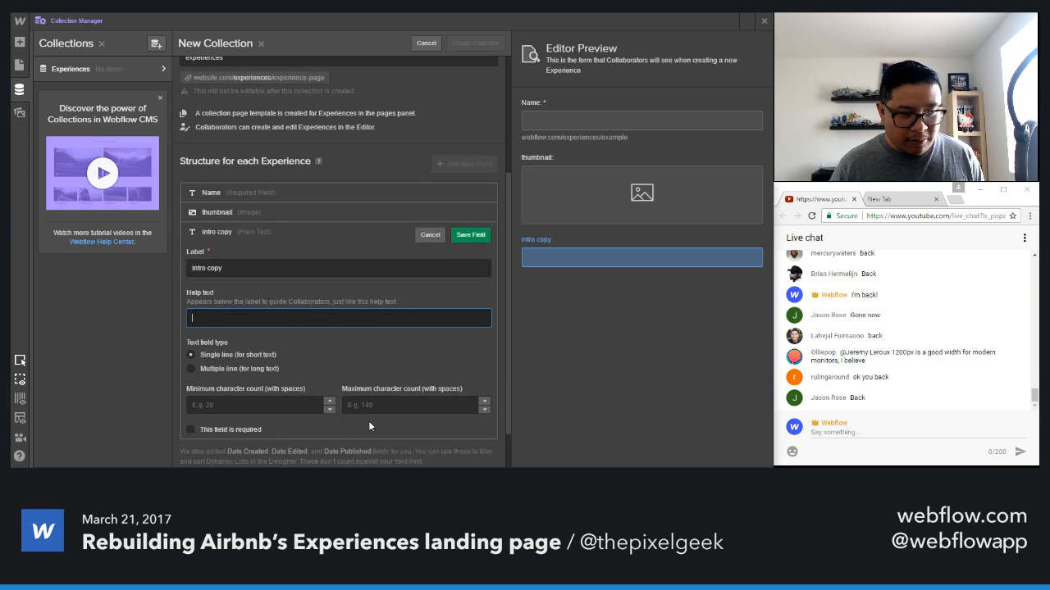
{"action": "left_click", "coordinate": [404, 403]}
{"action": "type", "text": "140"}
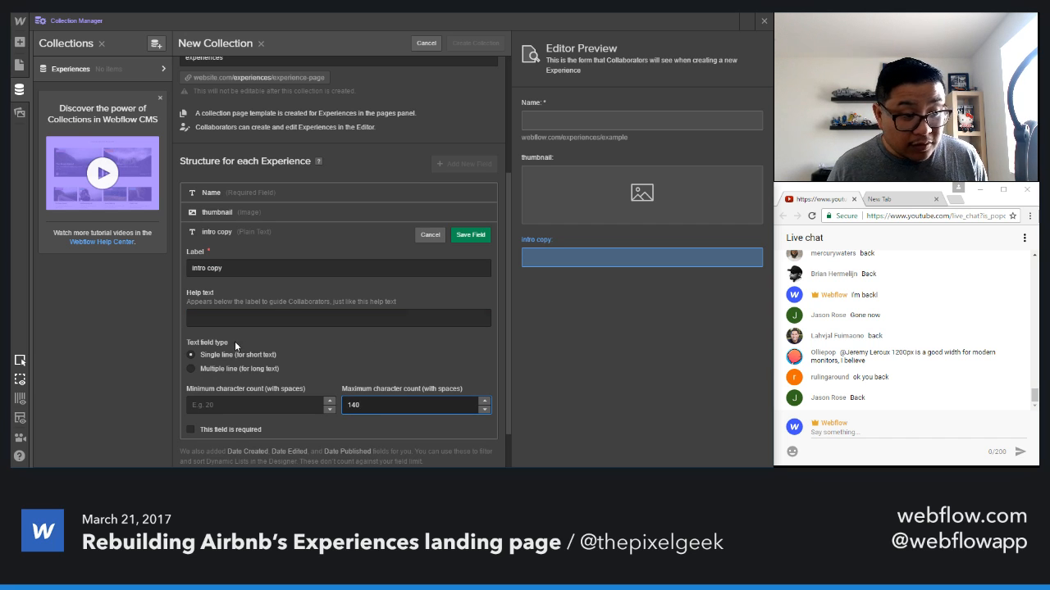
{"action": "left_click", "coordinate": [471, 237]}
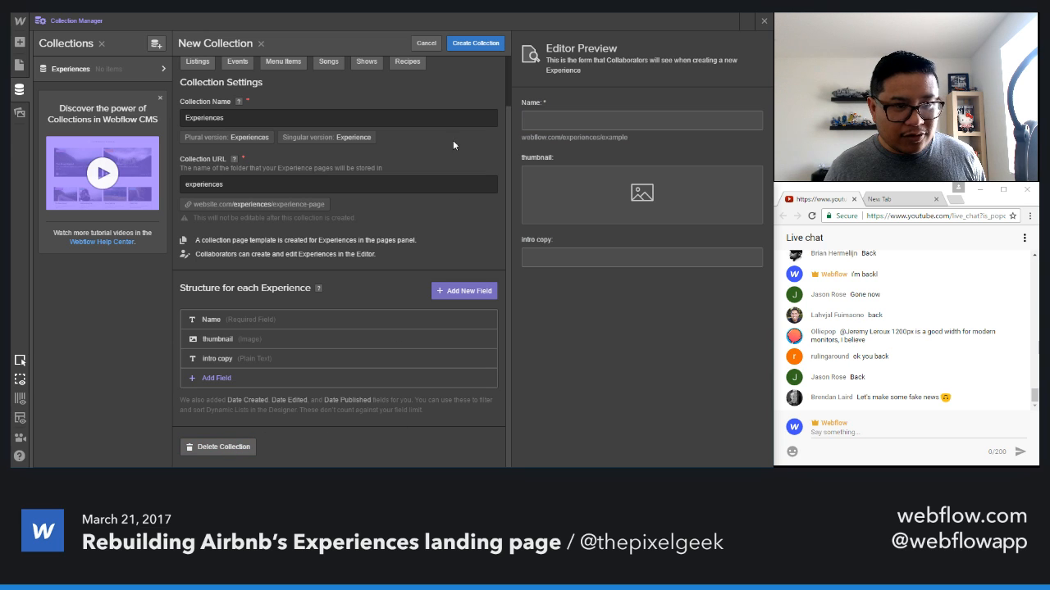
- Create the Experiences collection and generate 10 fake items in it
{"action": "left_click", "coordinate": [476, 45]}
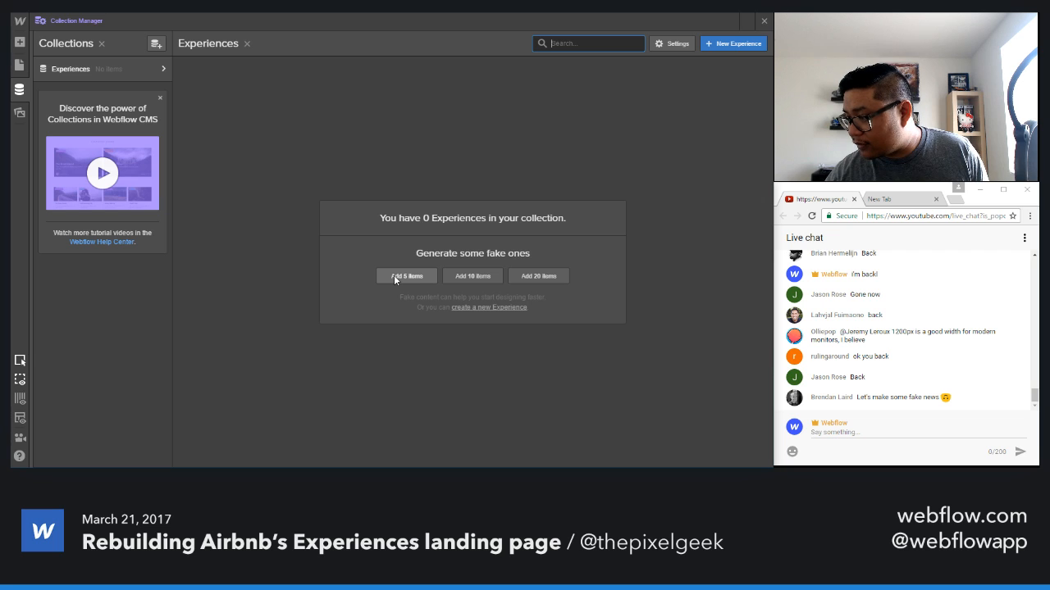
{"action": "left_click", "coordinate": [472, 278]}
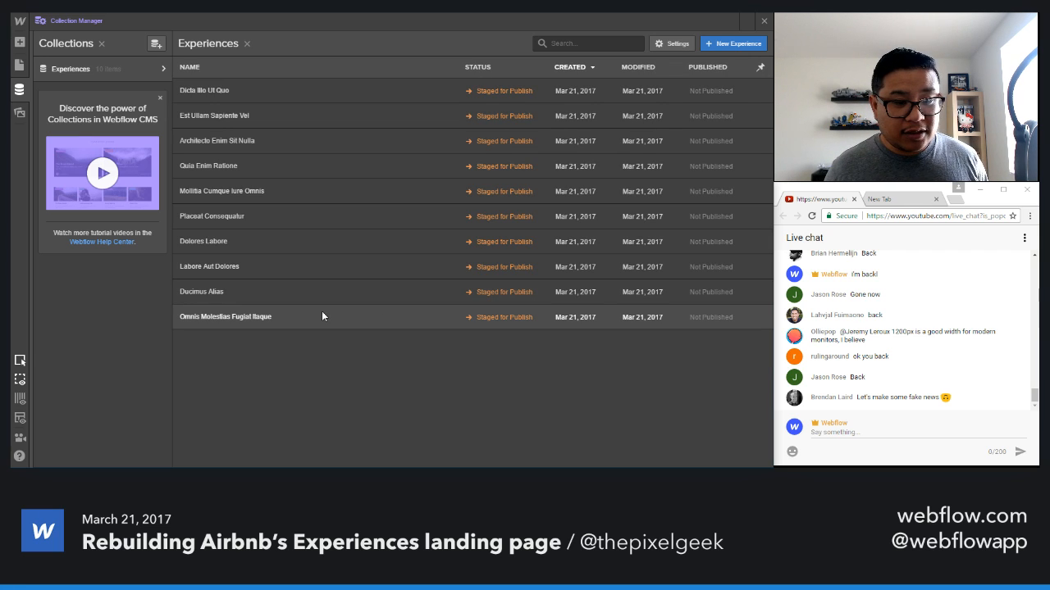
- Delete the generated "Omnis Molestias Fugiat Itaque" item from the Experiences collection
{"action": "left_click", "coordinate": [357, 326]}
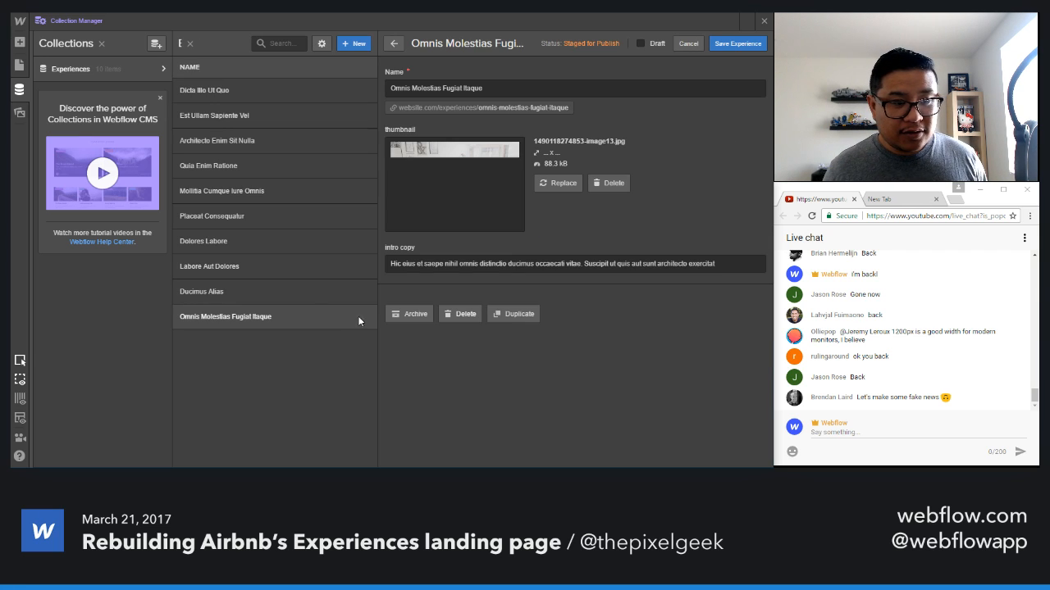
{"action": "left_click", "coordinate": [460, 314]}
{"action": "left_click", "coordinate": [500, 270]}
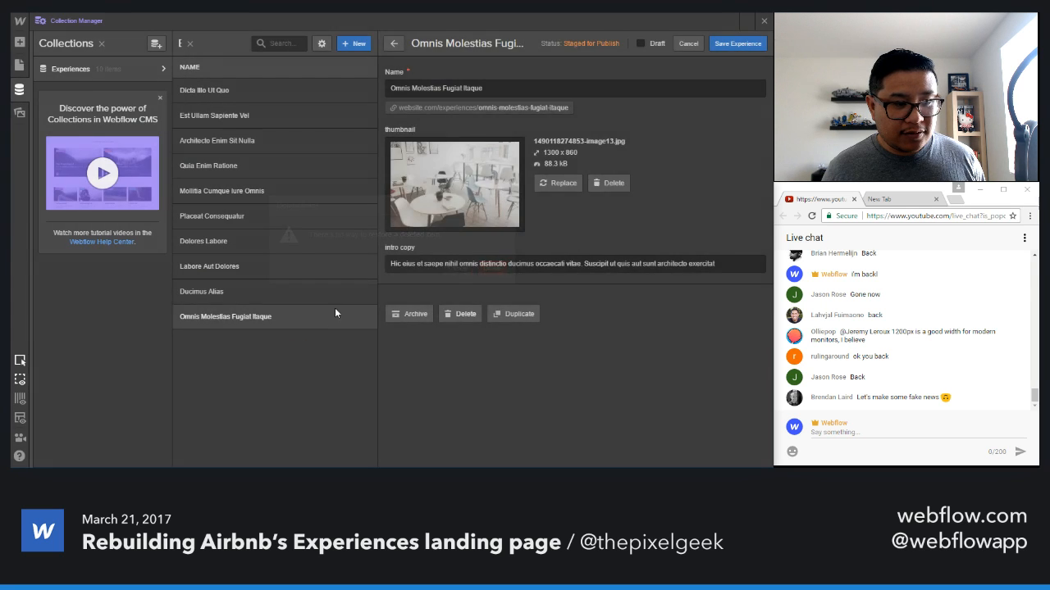
- Delete the generated "Ducimus Alias", "Labore Aut Dolores" and "Dolores Labore" items from the Experiences collection
{"action": "left_click", "coordinate": [408, 288]}
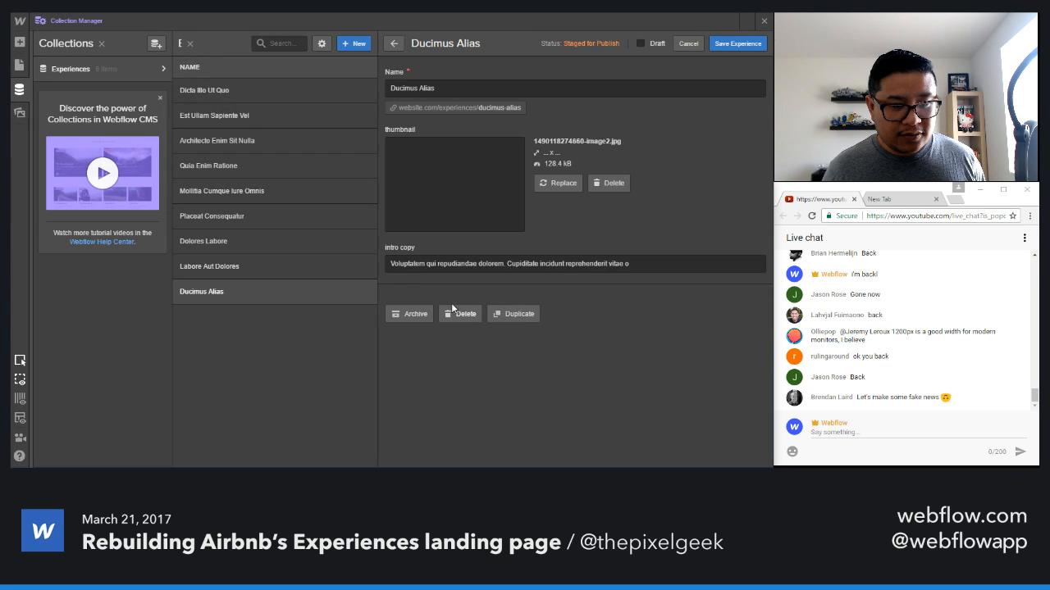
{"action": "left_click", "coordinate": [456, 314]}
{"action": "left_click", "coordinate": [499, 269]}
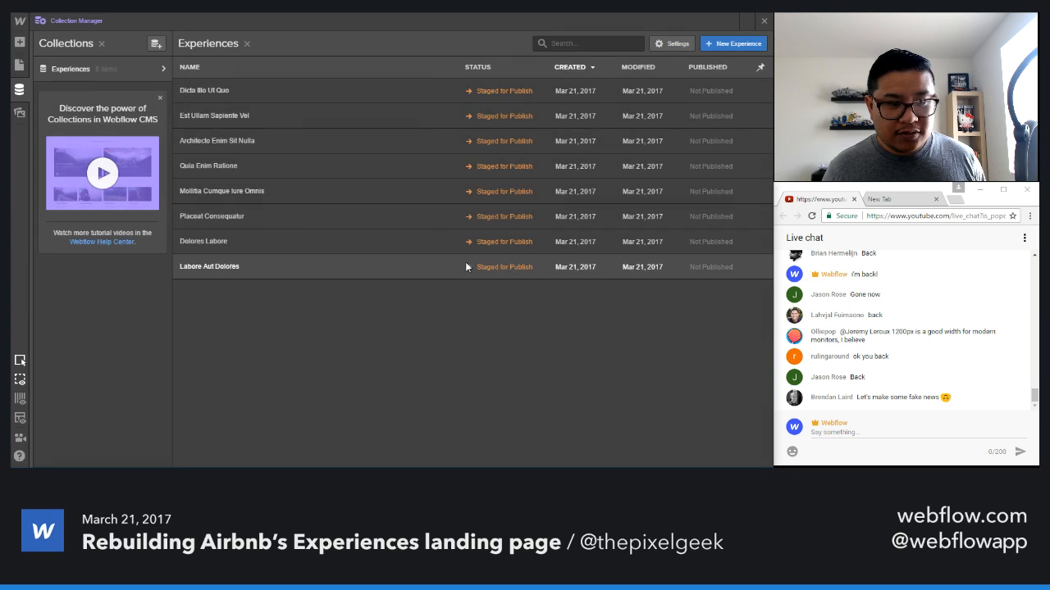
{"action": "left_click", "coordinate": [344, 264]}
{"action": "left_click", "coordinate": [458, 313]}
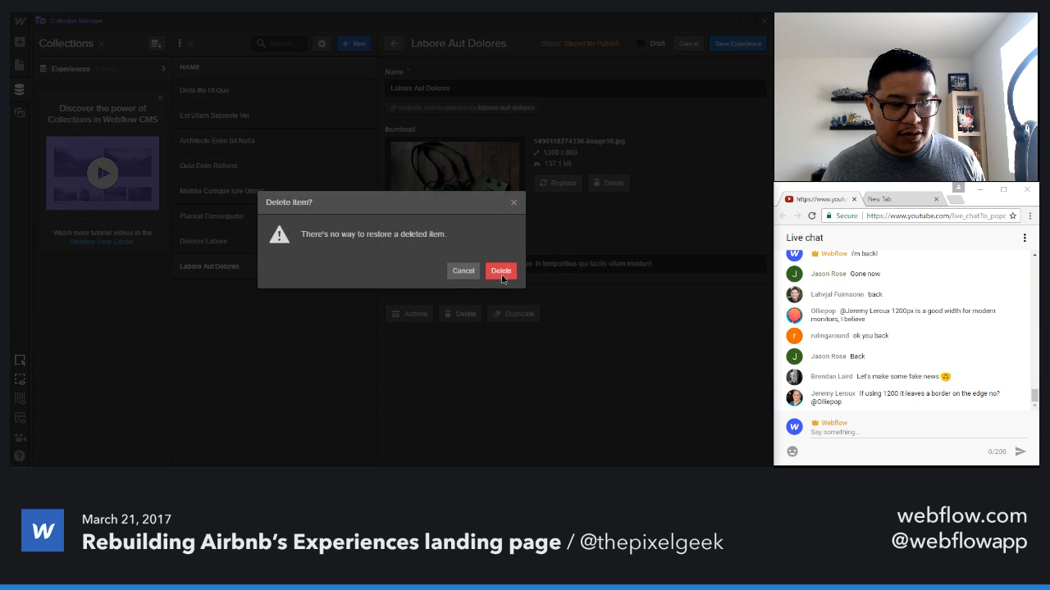
{"action": "left_click", "coordinate": [492, 269]}
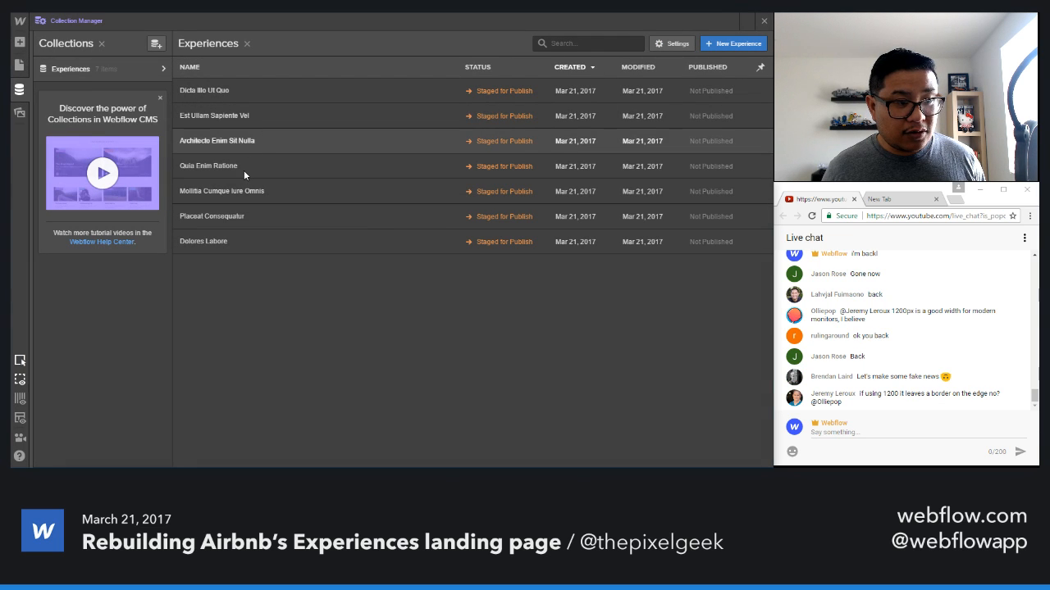
{"action": "left_click", "coordinate": [239, 244]}
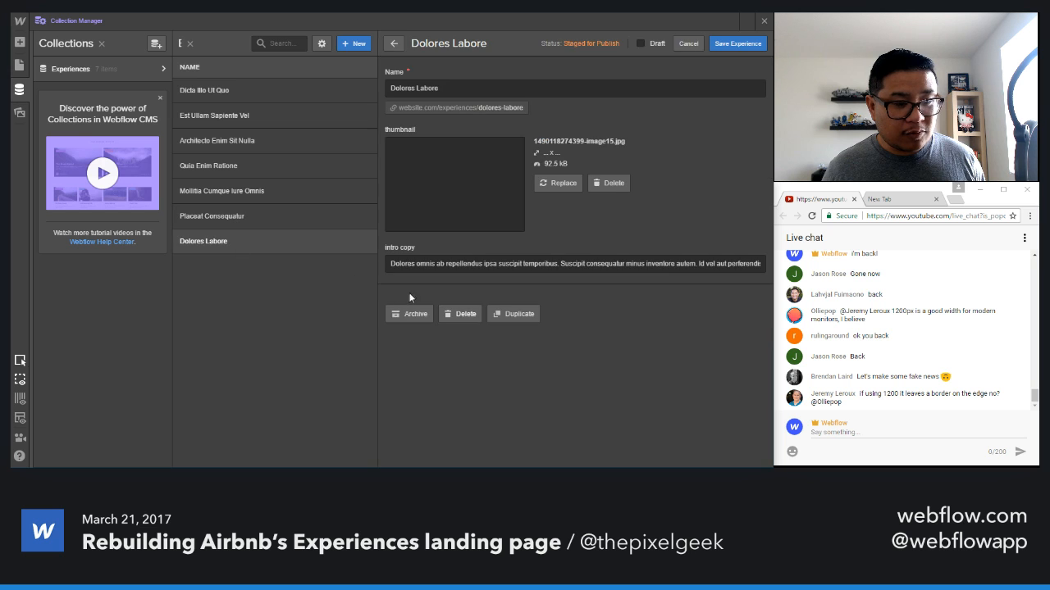
{"action": "left_click", "coordinate": [457, 313]}
{"action": "left_click", "coordinate": [501, 271]}
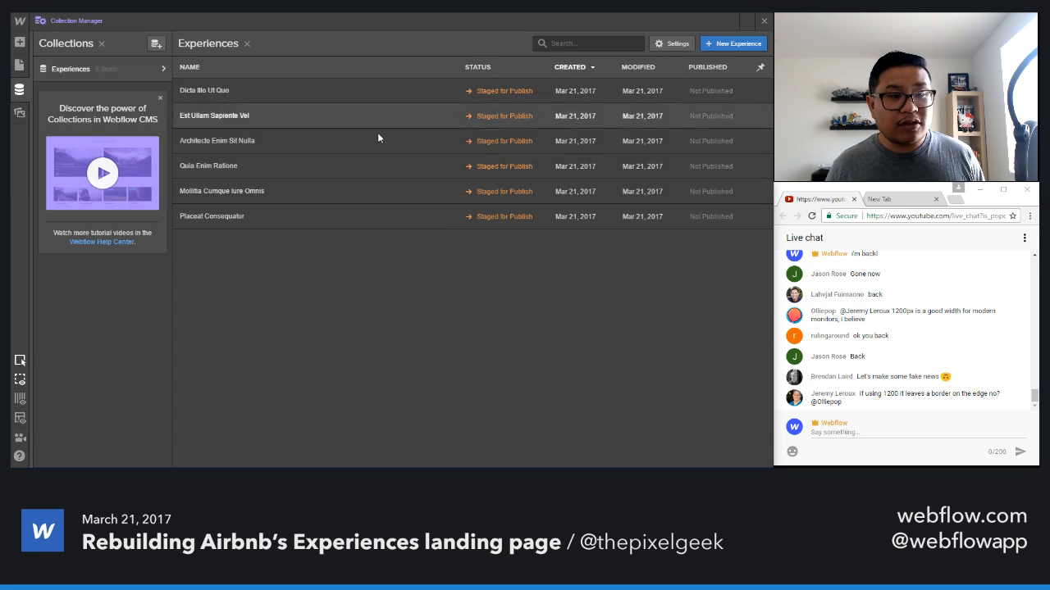
- Leave the collection manager and add a new section after the "Connect with local experts" section of the page
{"action": "left_click", "coordinate": [416, 92]}
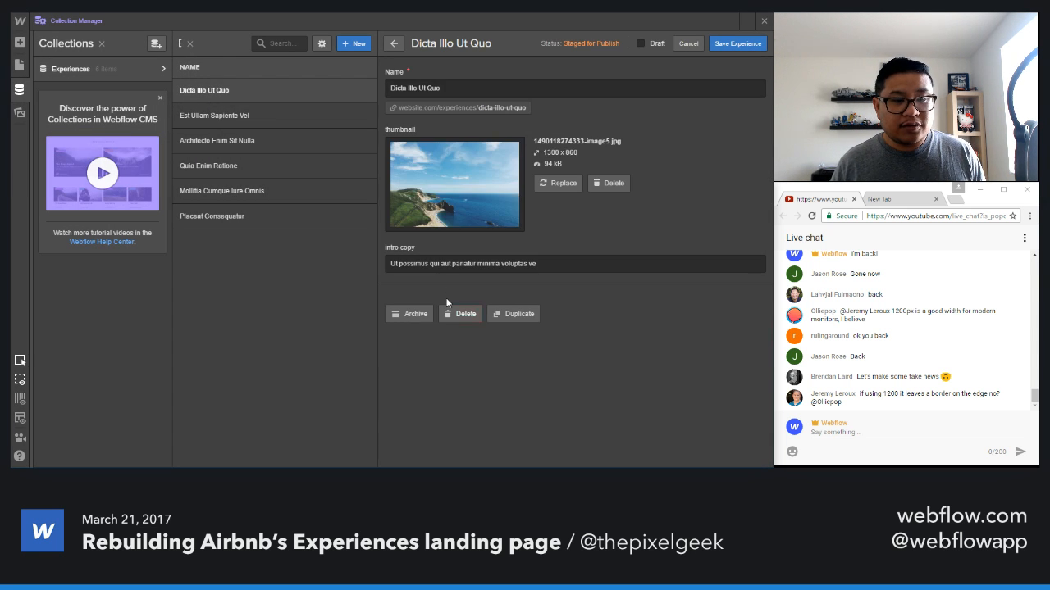
{"action": "left_click", "coordinate": [763, 22]}
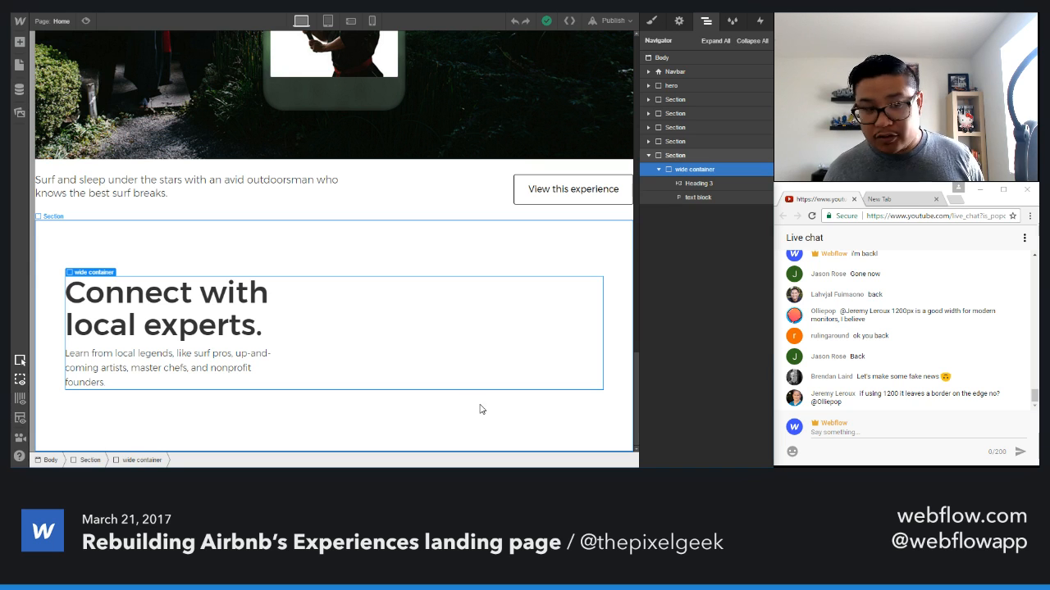
{"action": "left_click", "coordinate": [524, 439]}
{"action": "key", "text": "a"}
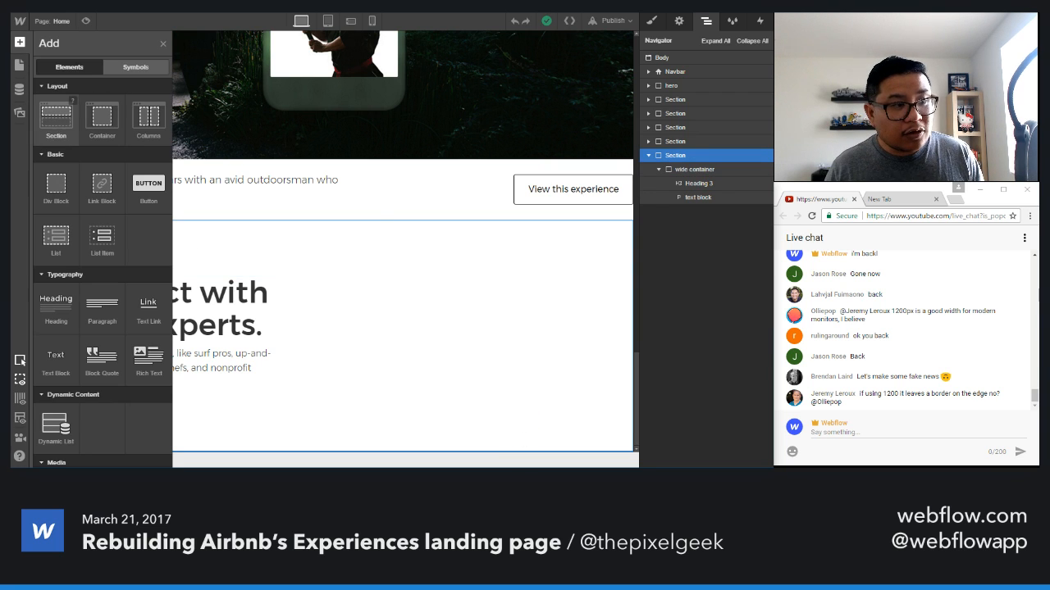
{"action": "left_click_drag", "start_coordinate": [55, 119], "coordinate": [662, 220]}
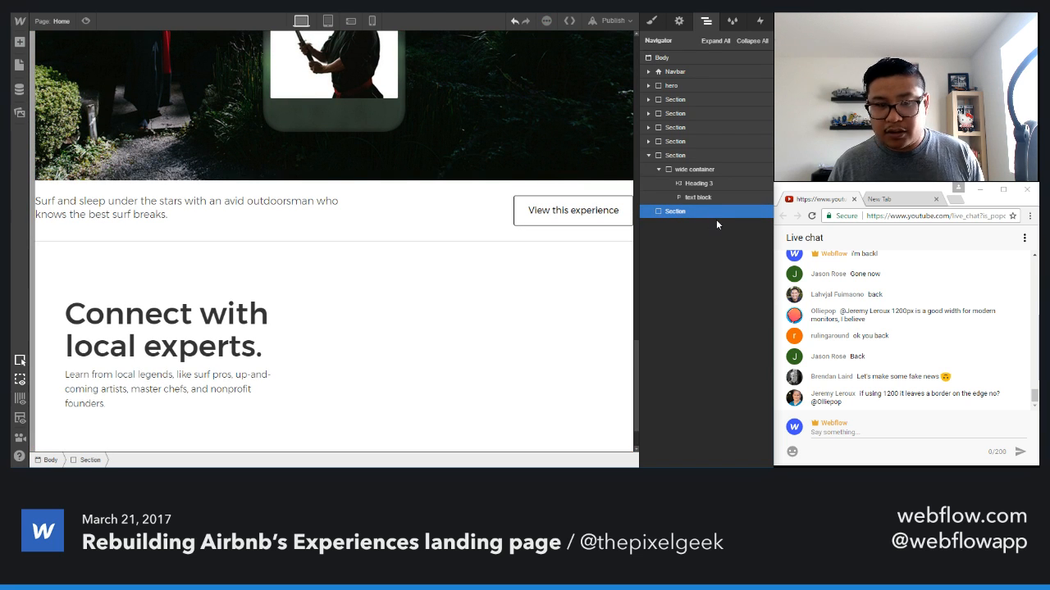
{"action": "key", "text": "a"}
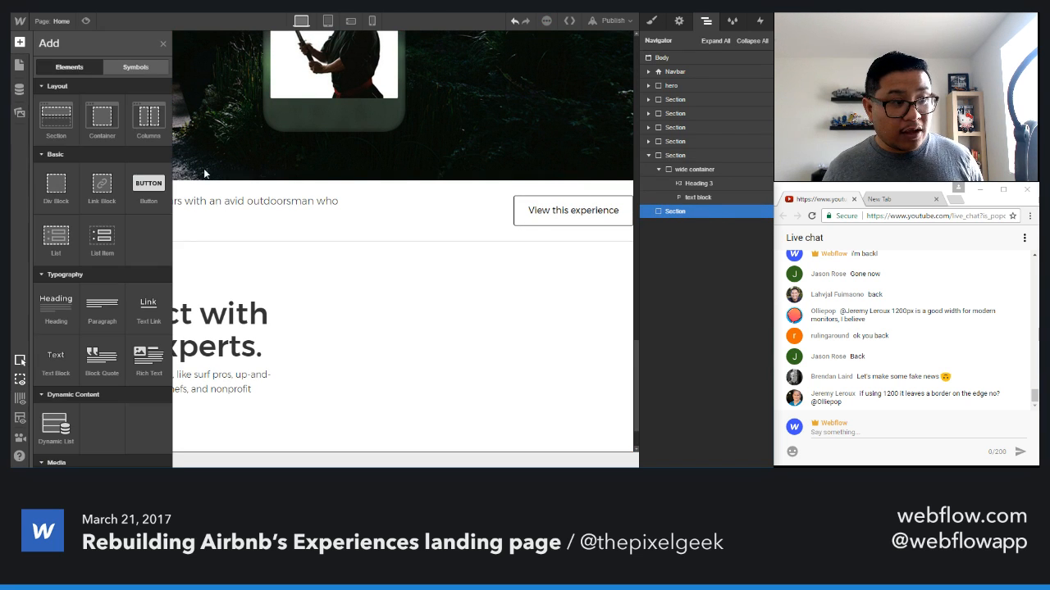
{"action": "left_click_drag", "start_coordinate": [56, 184], "coordinate": [328, 426]}
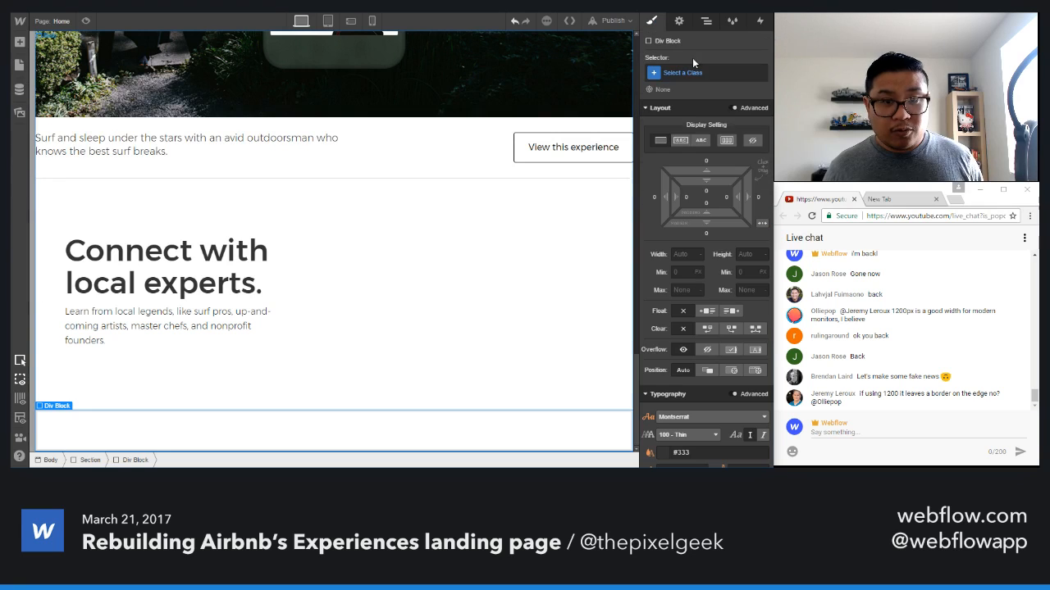
{"action": "left_click", "coordinate": [692, 72]}
{"action": "type", "text": "wide"}
{"action": "key", "text": "Return"}
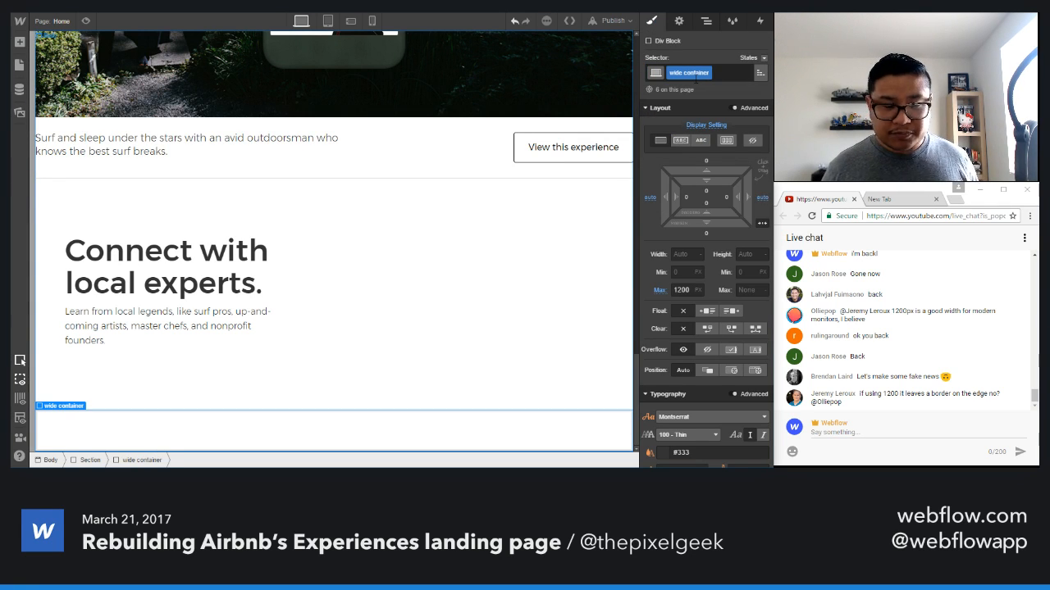
{"action": "key", "text": "BackSpace"}
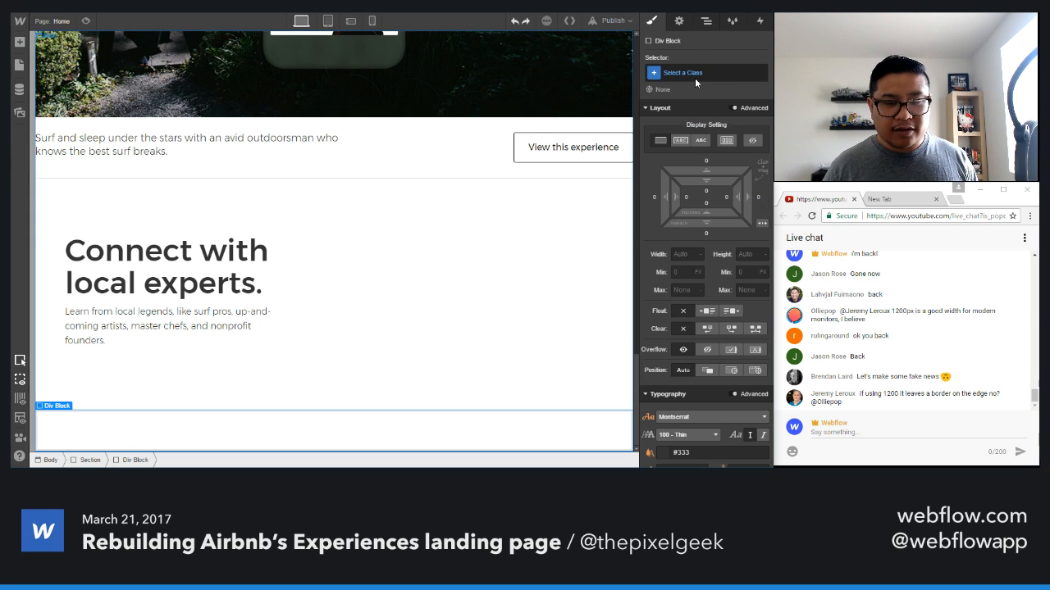
{"action": "key", "text": "Delete"}
- Add a dynamic list to the new empty section and connect it to the Experiences collection
{"action": "left_click", "coordinate": [705, 21]}
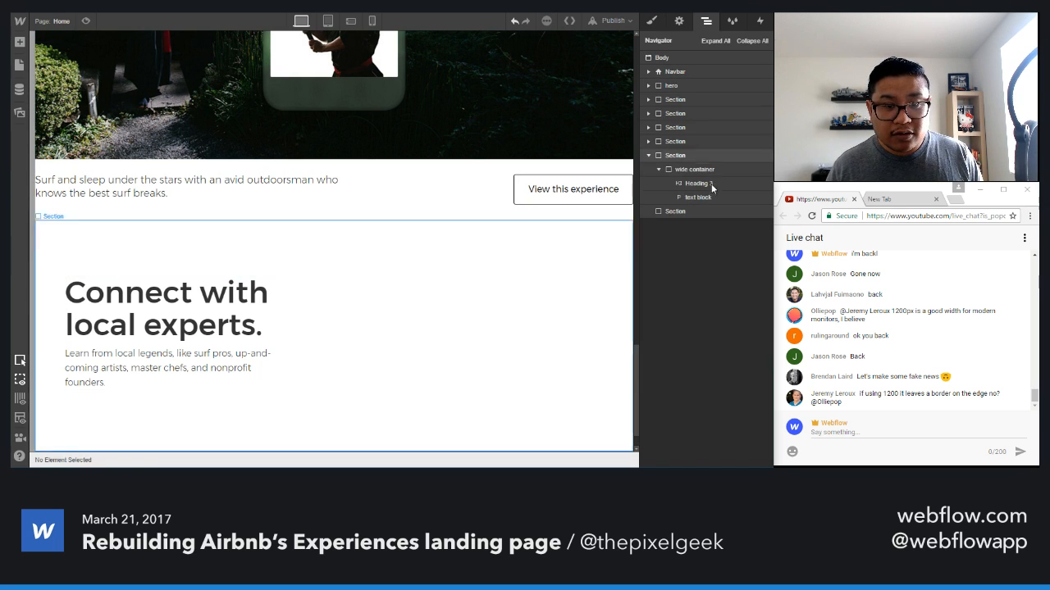
{"action": "left_click", "coordinate": [687, 212]}
{"action": "key", "text": "a"}
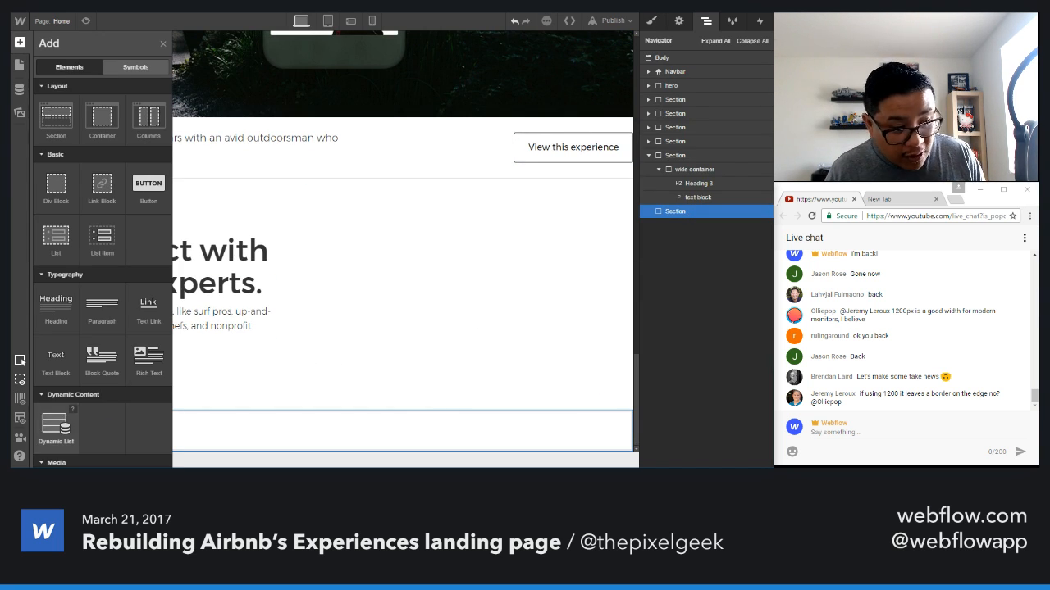
{"action": "left_click", "coordinate": [54, 427]}
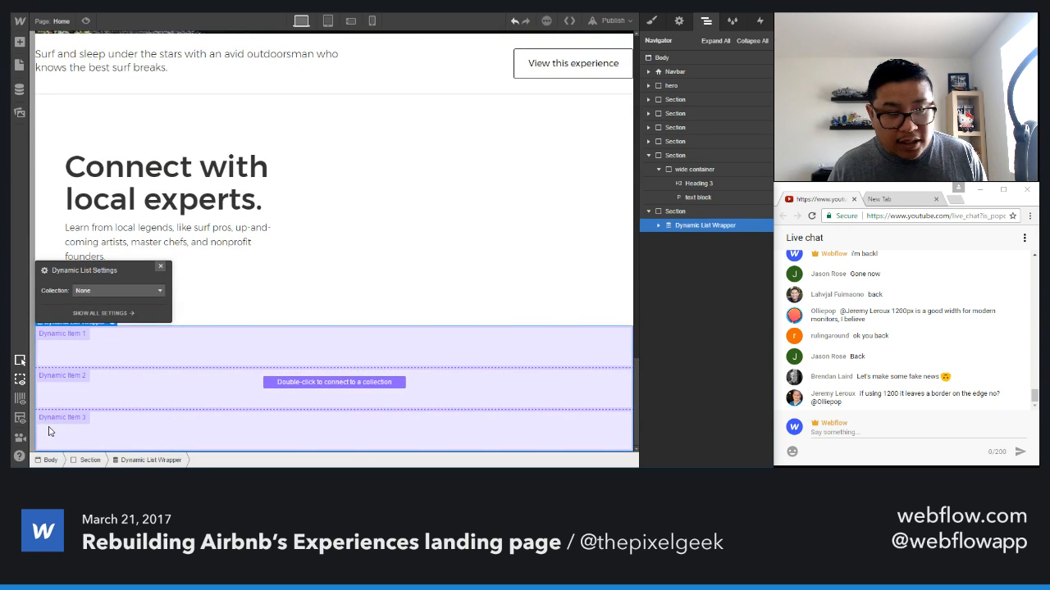
{"action": "left_click", "coordinate": [132, 290]}
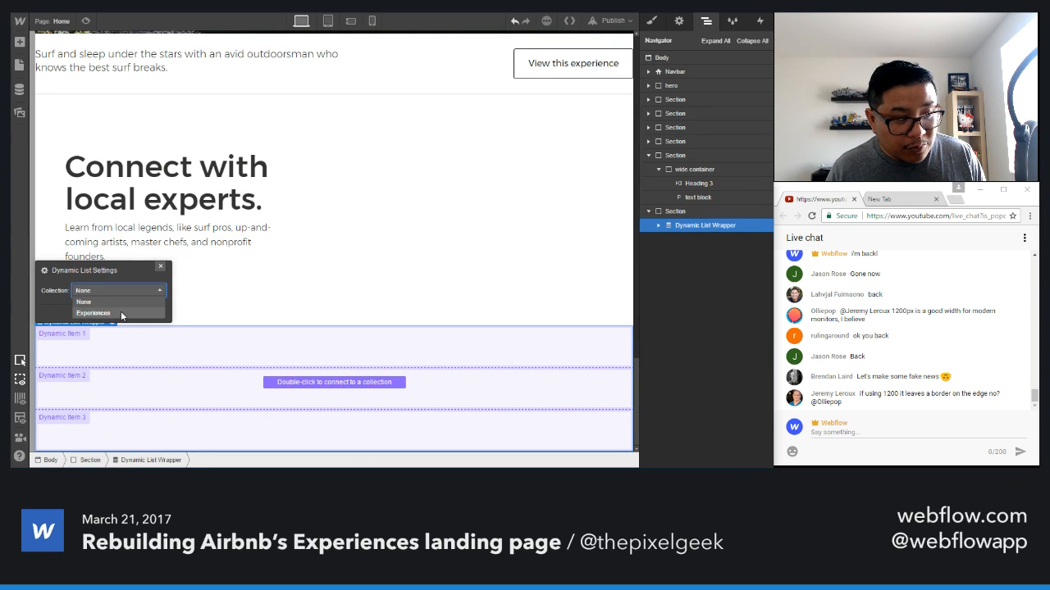
{"action": "scroll", "coordinate": [81, 321], "scroll_direction": "up", "scroll_amount": 2}
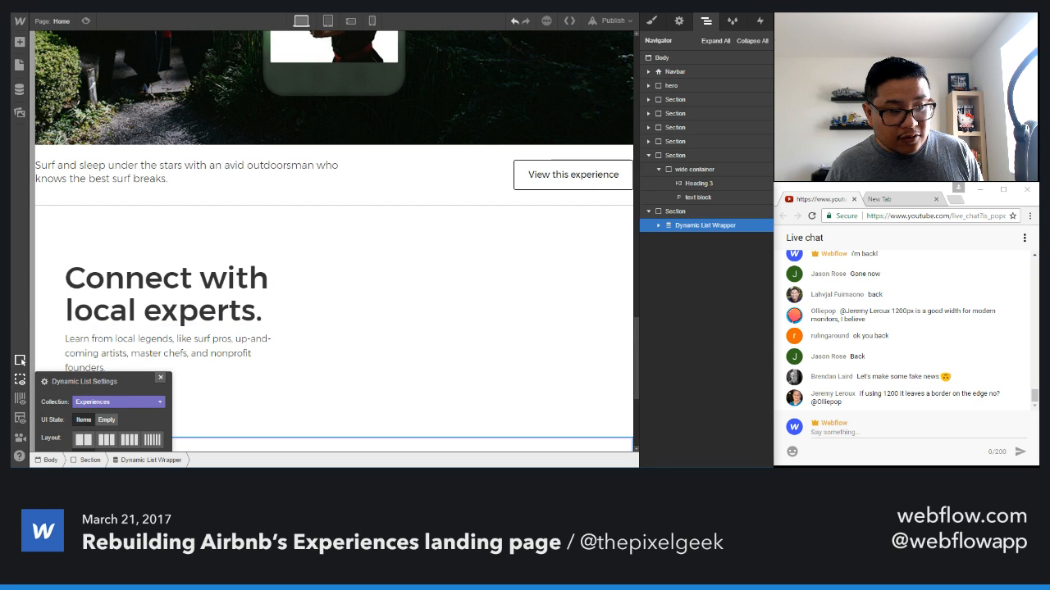
{"action": "left_click", "coordinate": [160, 377]}
{"action": "scroll", "coordinate": [319, 406], "scroll_direction": "down", "scroll_amount": 2}
{"action": "scroll", "coordinate": [319, 407], "scroll_direction": "down", "scroll_amount": 2}
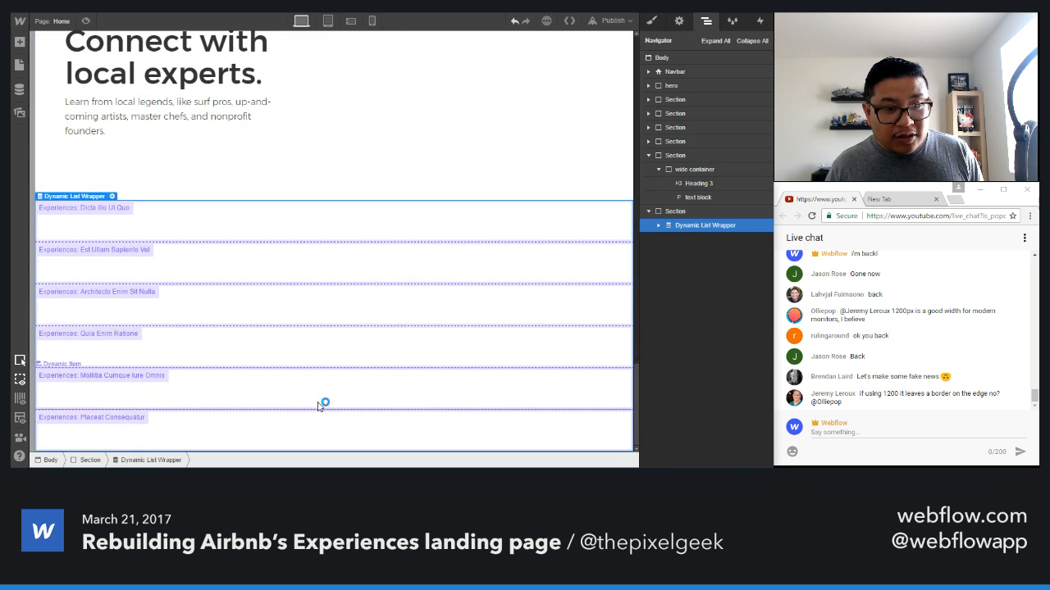
- Apply the existing "wide container" class to the dynamic list wrapper
{"action": "left_click", "coordinate": [678, 21]}
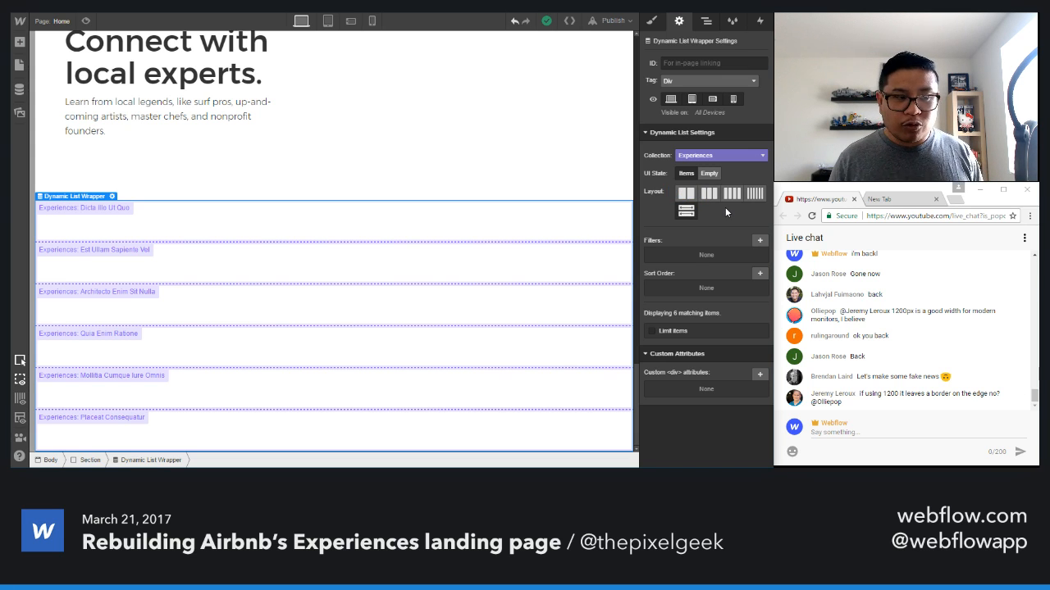
{"action": "left_click", "coordinate": [711, 22]}
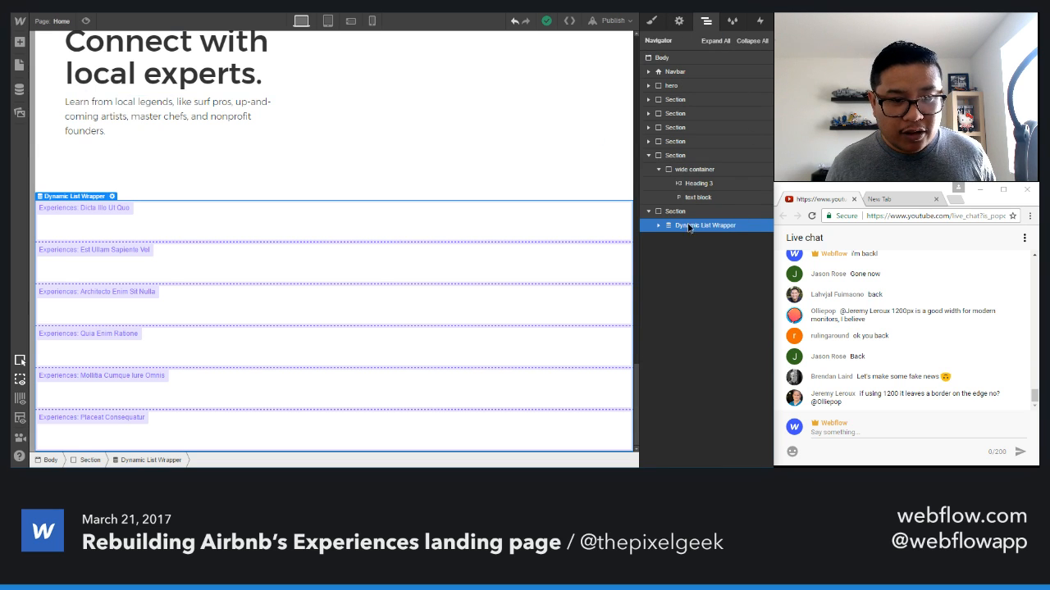
{"action": "left_click", "coordinate": [653, 20]}
{"action": "left_click", "coordinate": [716, 71]}
{"action": "type", "text": "wi"}
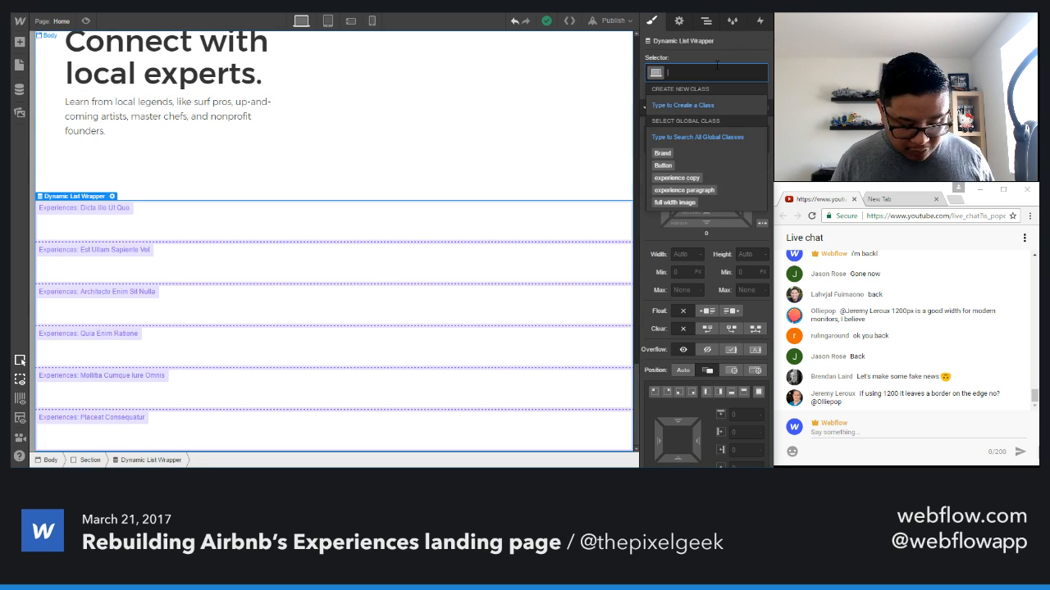
{"action": "type", "text": "de"}
{"action": "key", "text": "Return"}
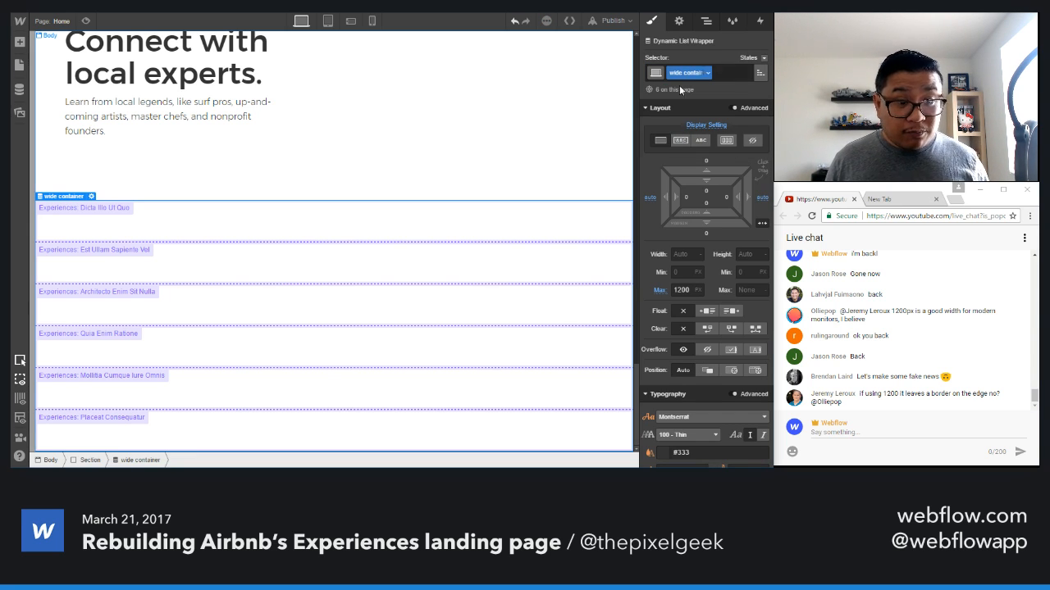
- Add a link block inside the dynamic item and link it to the Current Experience collection page
{"action": "left_click", "coordinate": [430, 230]}
{"action": "key", "text": "a"}
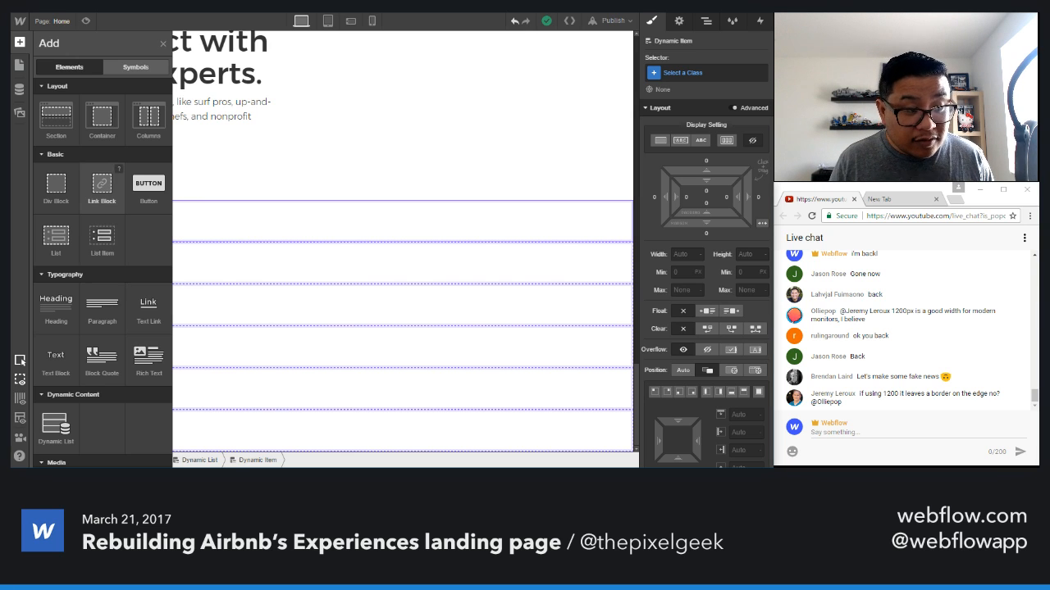
{"action": "left_click_drag", "start_coordinate": [102, 187], "coordinate": [234, 225]}
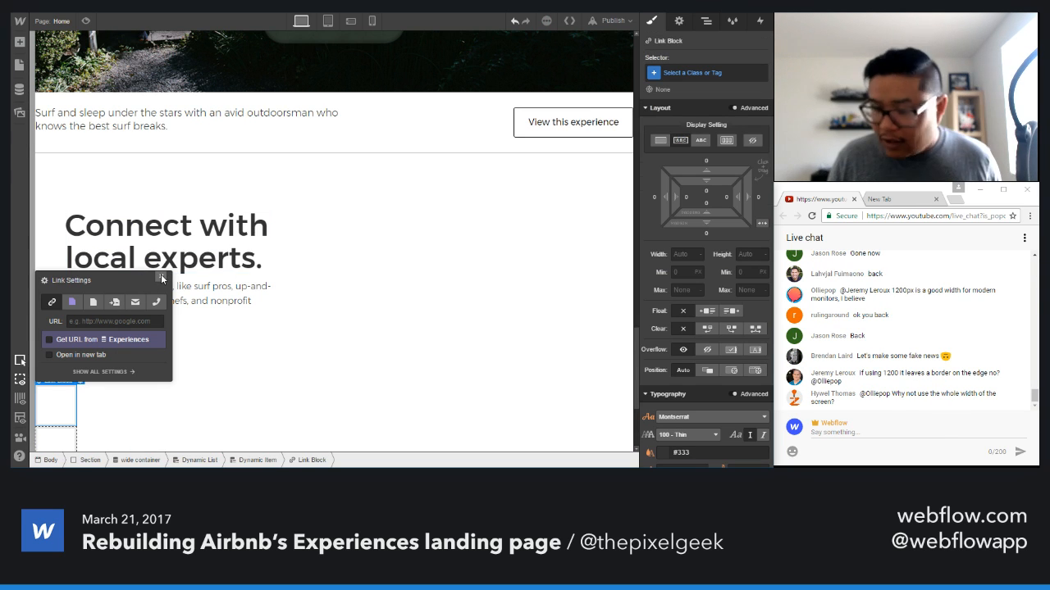
{"action": "left_click", "coordinate": [72, 302]}
{"action": "left_click", "coordinate": [105, 323]}
{"action": "left_click", "coordinate": [110, 341]}
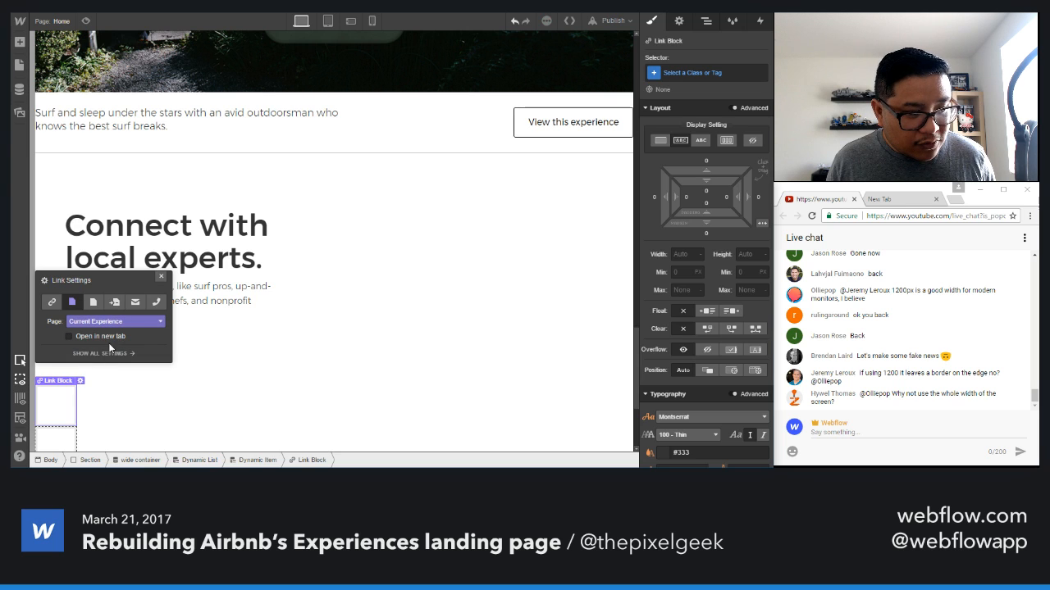
{"action": "left_click", "coordinate": [160, 280]}
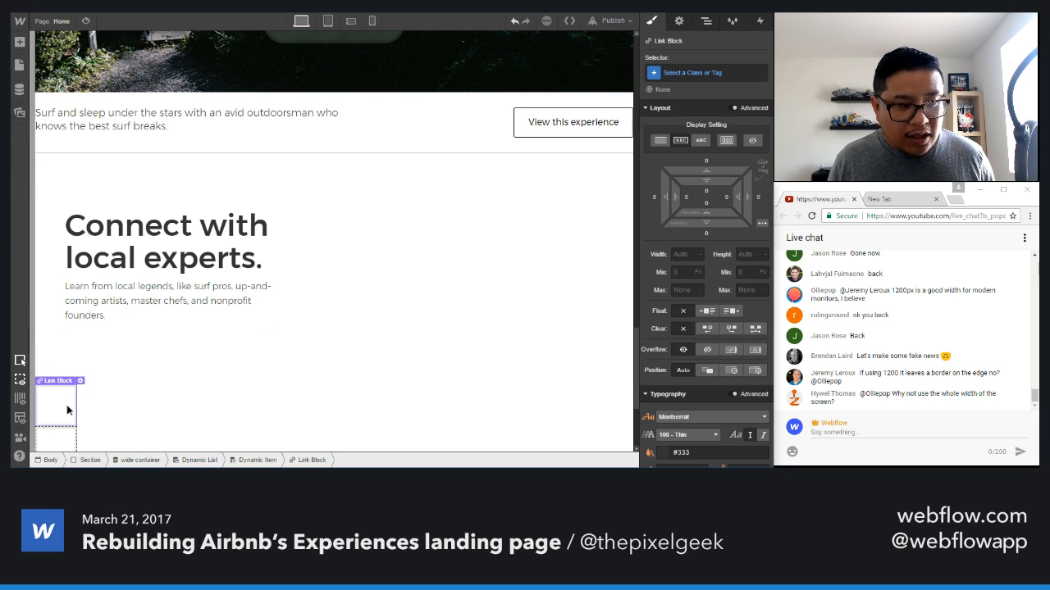
- Rename the "tab panel link" class of the link block around the samurai sword artist image to "full width link"
{"action": "left_click", "coordinate": [679, 72]}
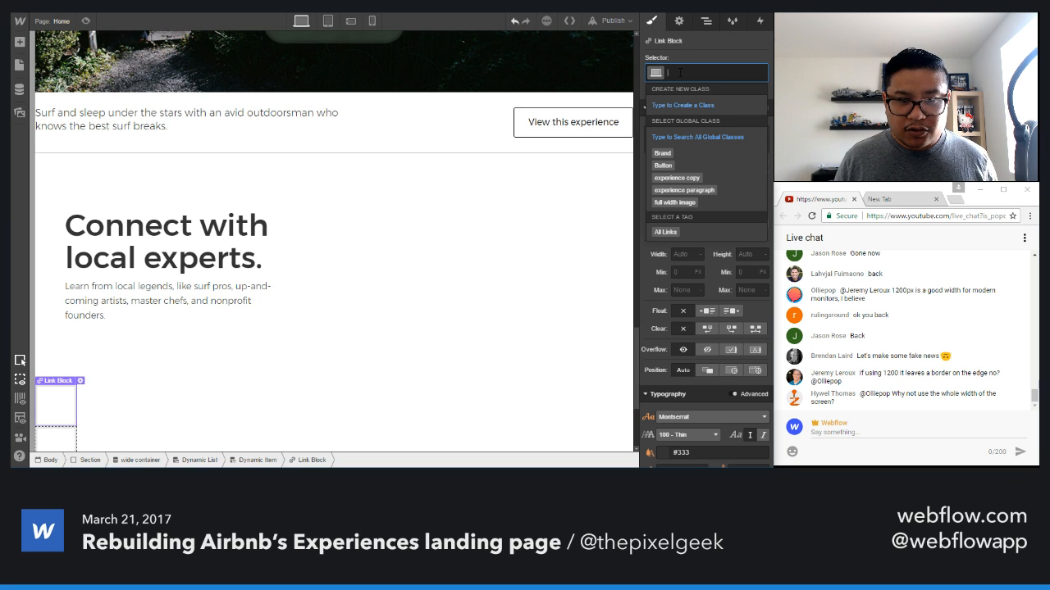
{"action": "left_click", "coordinate": [401, 299]}
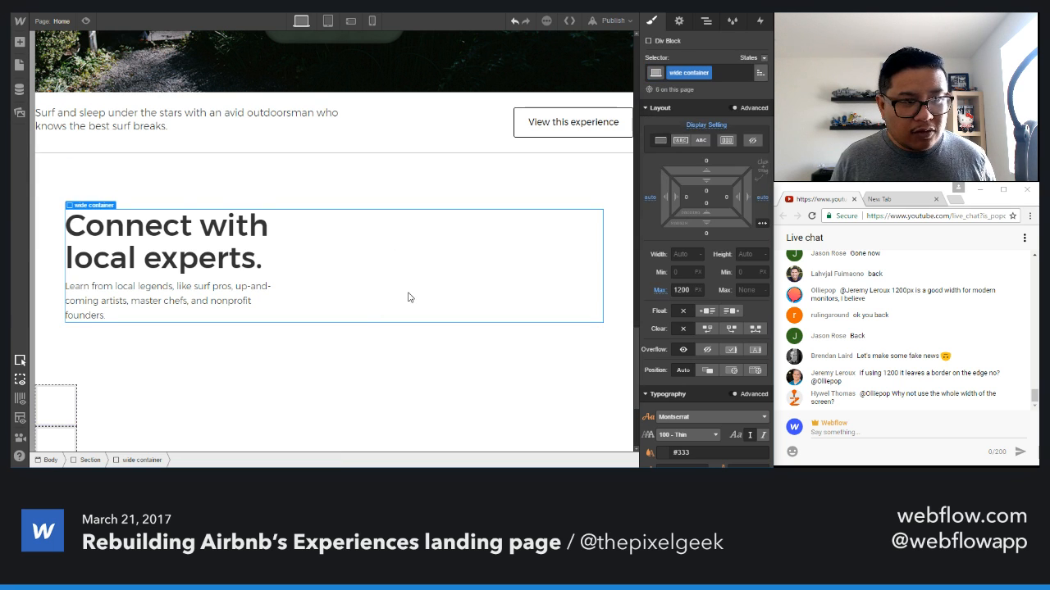
{"action": "scroll", "coordinate": [408, 298], "scroll_direction": "up", "scroll_amount": 5}
{"action": "left_click", "coordinate": [423, 151]}
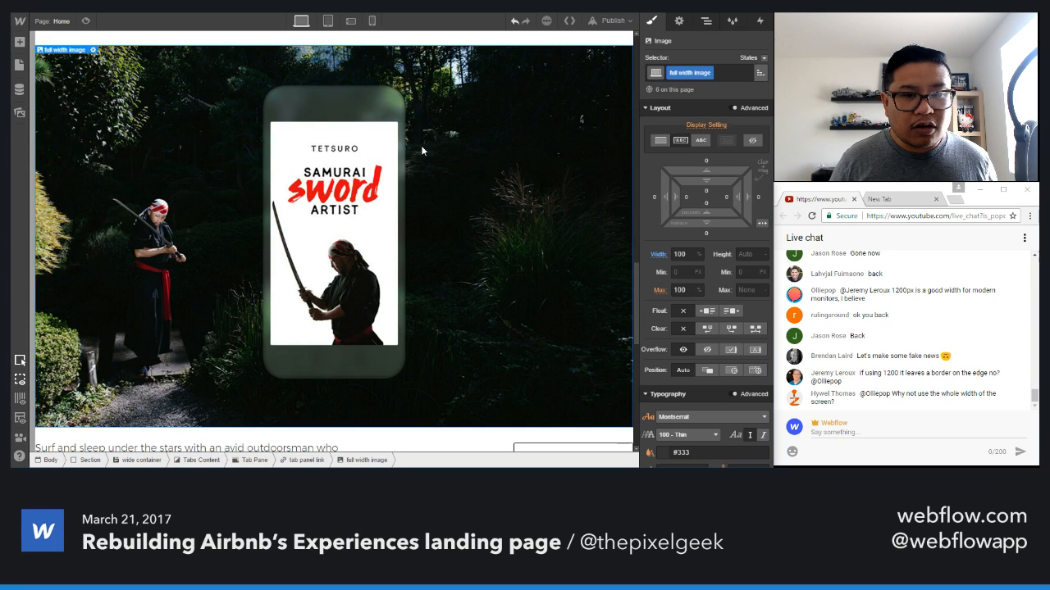
{"action": "key", "text": "Up"}
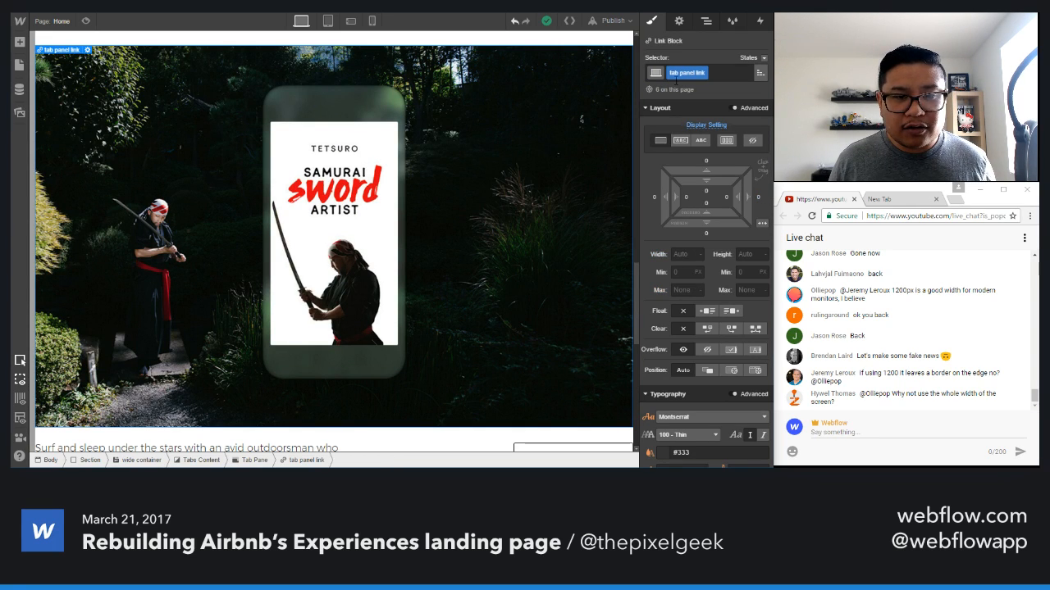
{"action": "left_click", "coordinate": [677, 73]}
{"action": "double_click", "coordinate": [683, 72]}
{"action": "type", "text": "ful"}
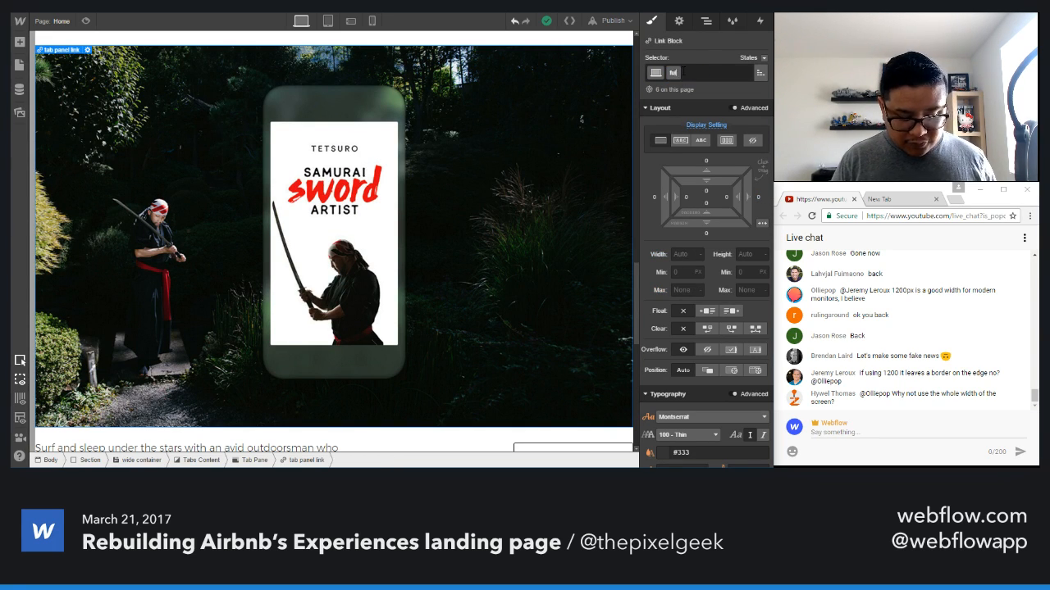
{"action": "type", "text": "l width link"}
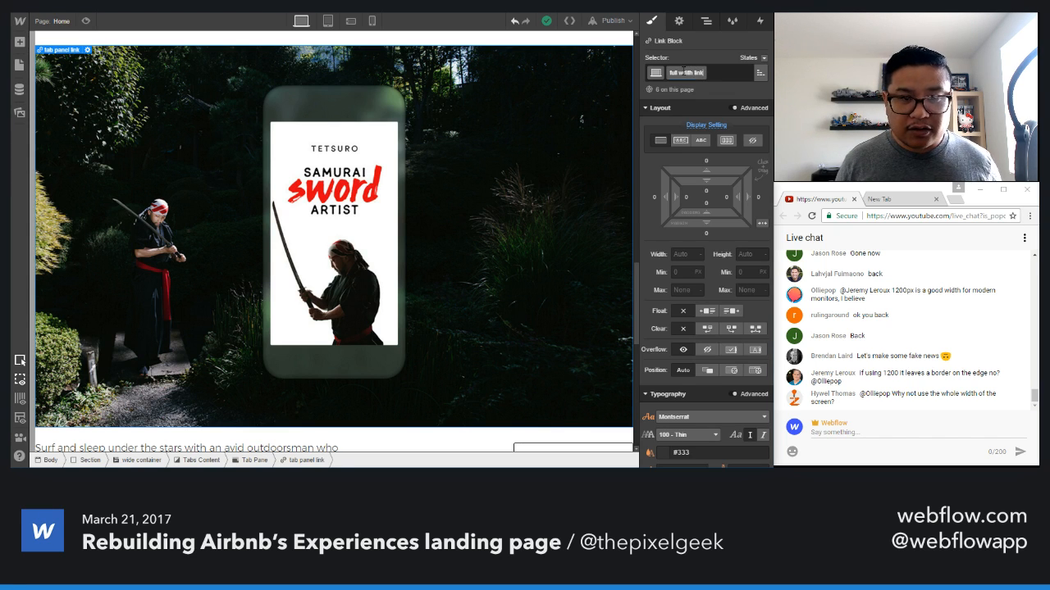
{"action": "key", "text": "Return"}
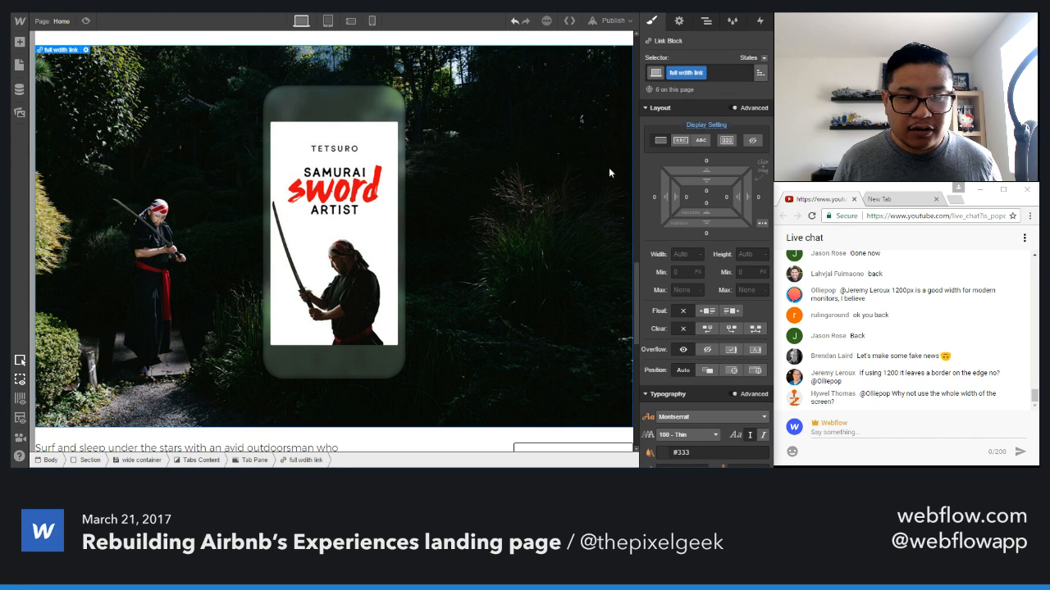
- Correct the class name of the link block around the samurai sword artist image so it reads "full width link"
{"action": "left_click", "coordinate": [682, 73]}
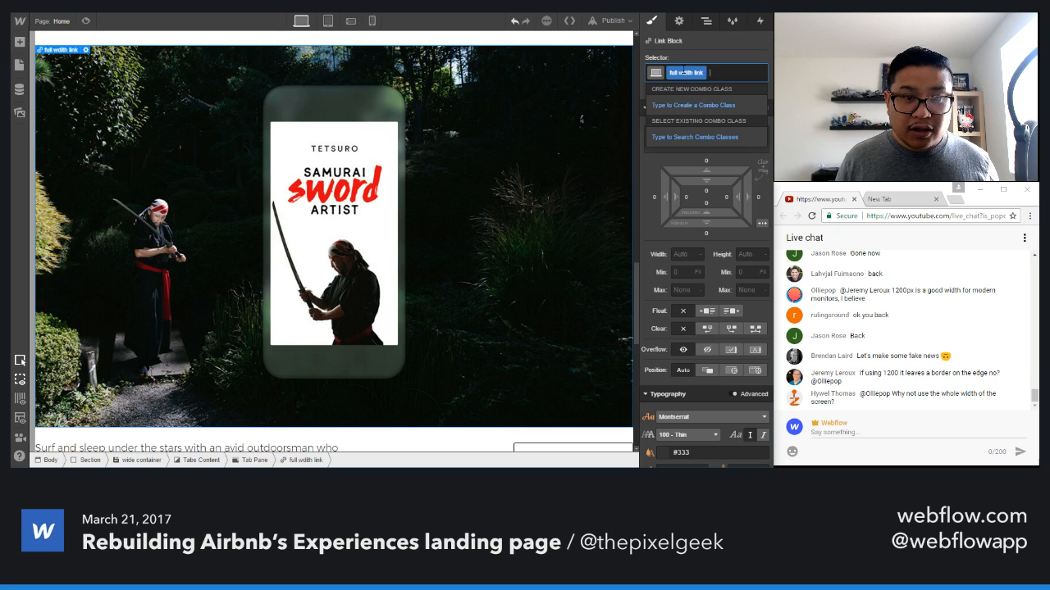
{"action": "key", "text": "Escape"}
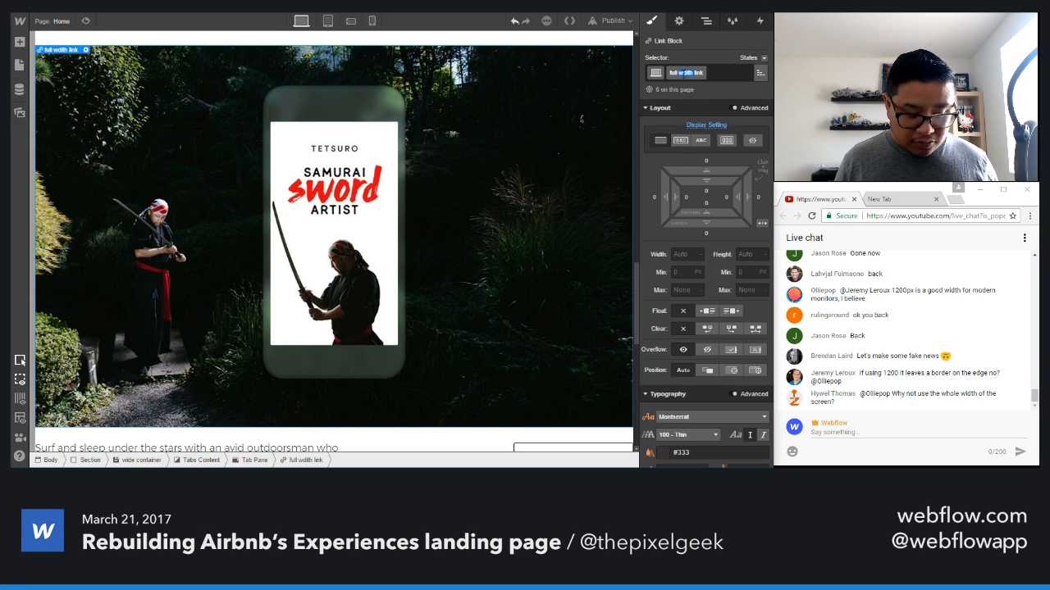
{"action": "key", "text": "BackSpace"}
{"action": "key", "text": "Return"}
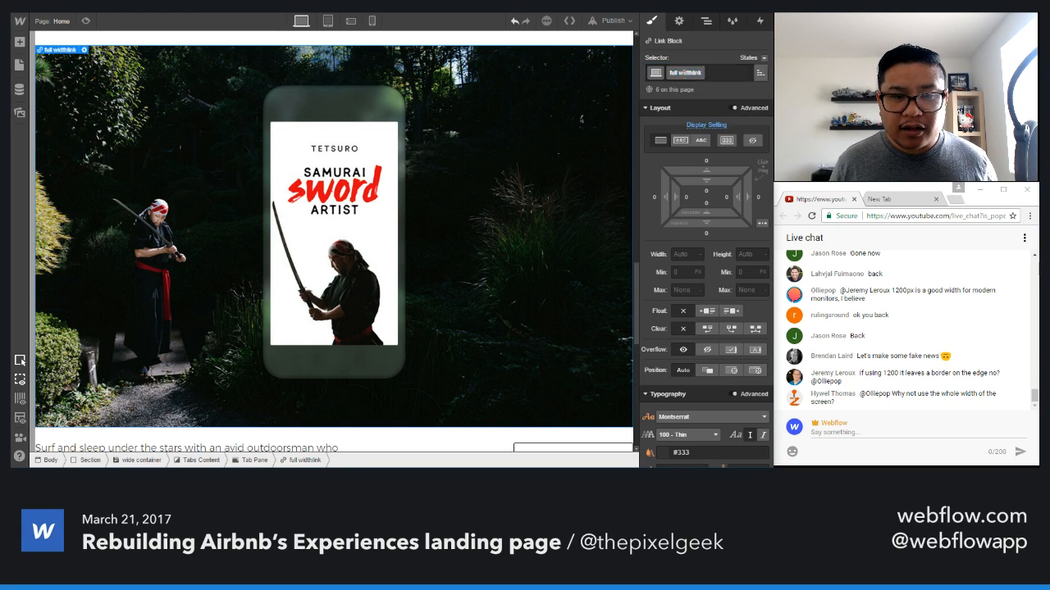
{"action": "left_click", "coordinate": [693, 73]}
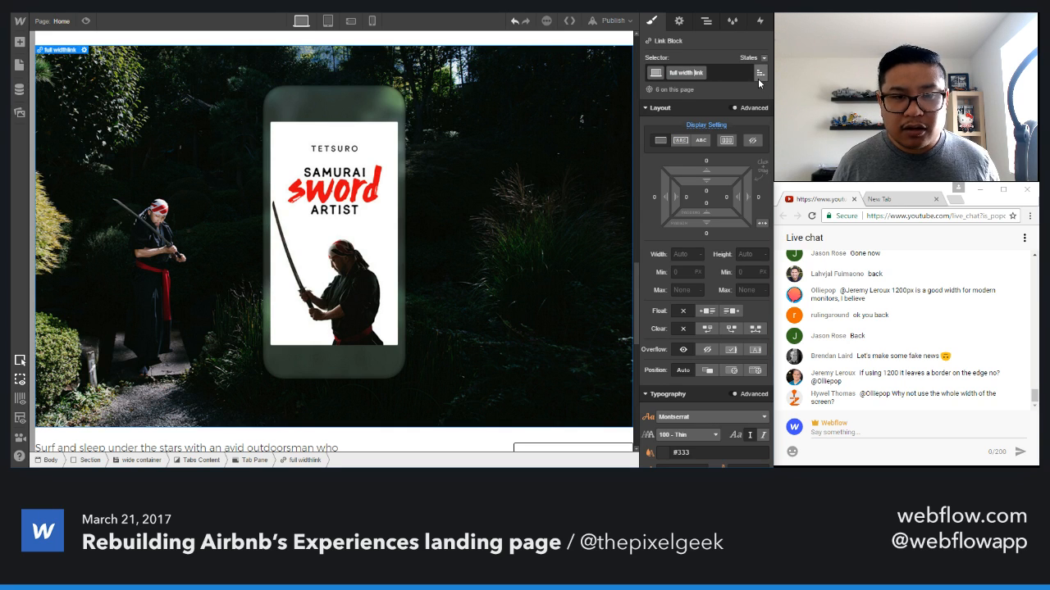
{"action": "key", "text": "Return"}
- Apply the existing "full width link" class to the link block in the dynamic list under "Connect with local experts."
{"action": "scroll", "coordinate": [493, 264], "scroll_direction": "down", "scroll_amount": 6}
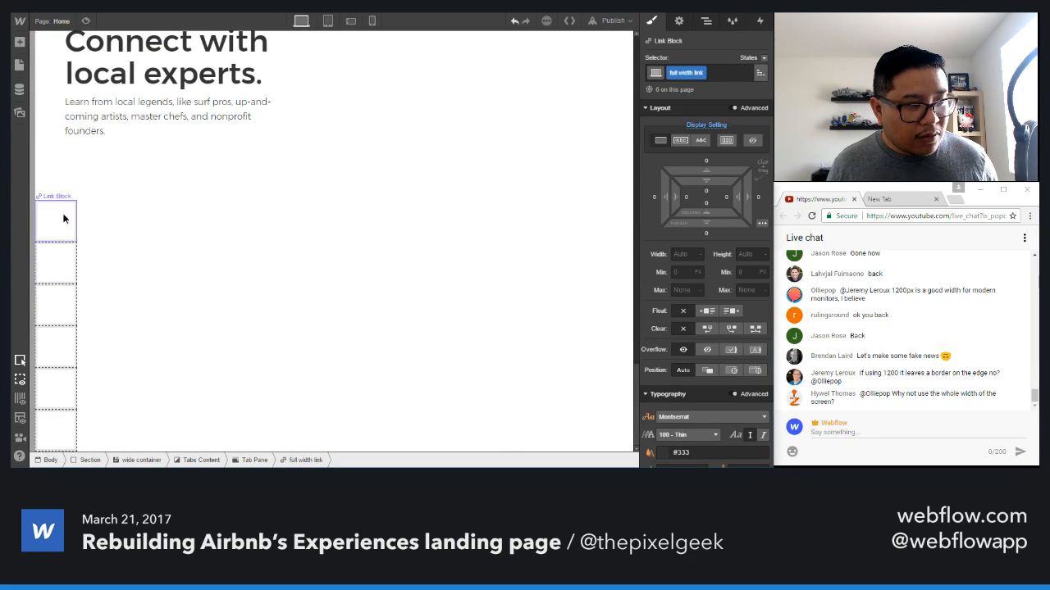
{"action": "left_click", "coordinate": [63, 218]}
{"action": "left_click", "coordinate": [705, 72]}
{"action": "type", "text": "full"}
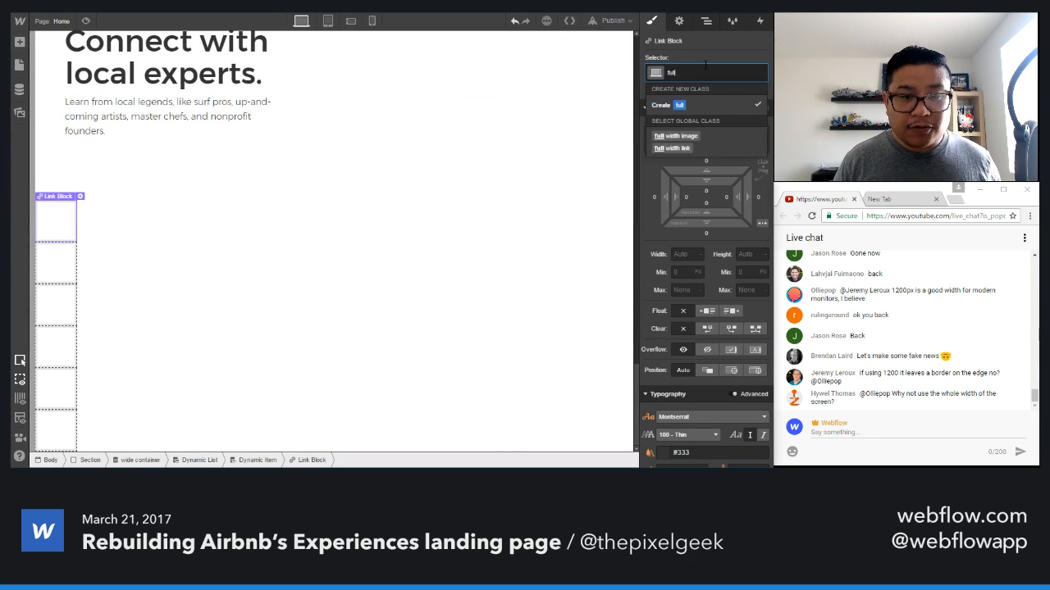
{"action": "key", "text": "Down"}
{"action": "key", "text": "Down"}
{"action": "key", "text": "Return"}
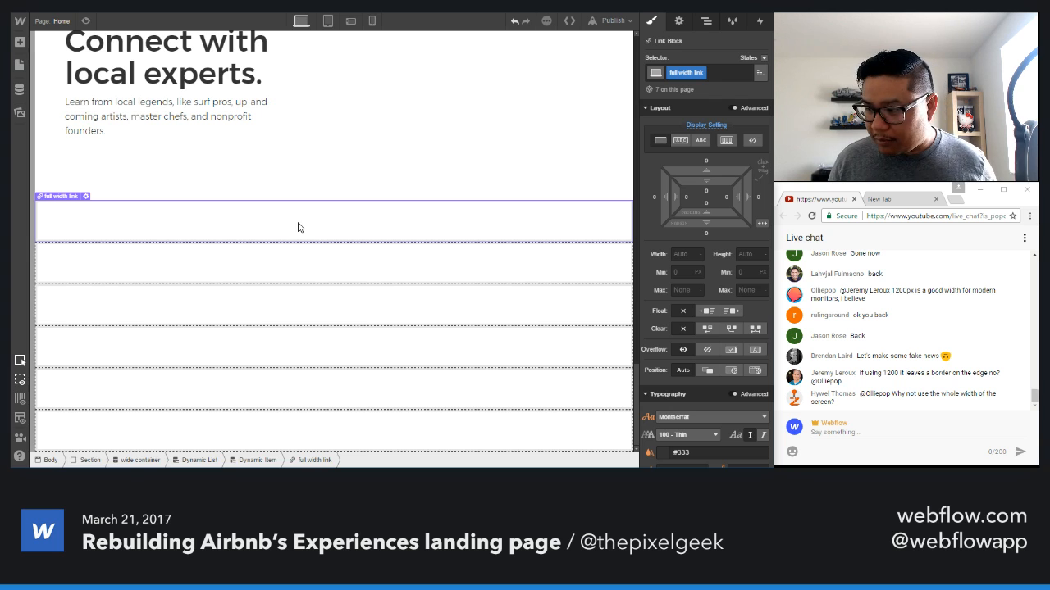
- Add an image inside the dynamic item's link block and get its picture from the Experiences thumbnail field
{"action": "key", "text": "a"}
{"action": "scroll", "coordinate": [98, 385], "scroll_direction": "down", "scroll_amount": 3}
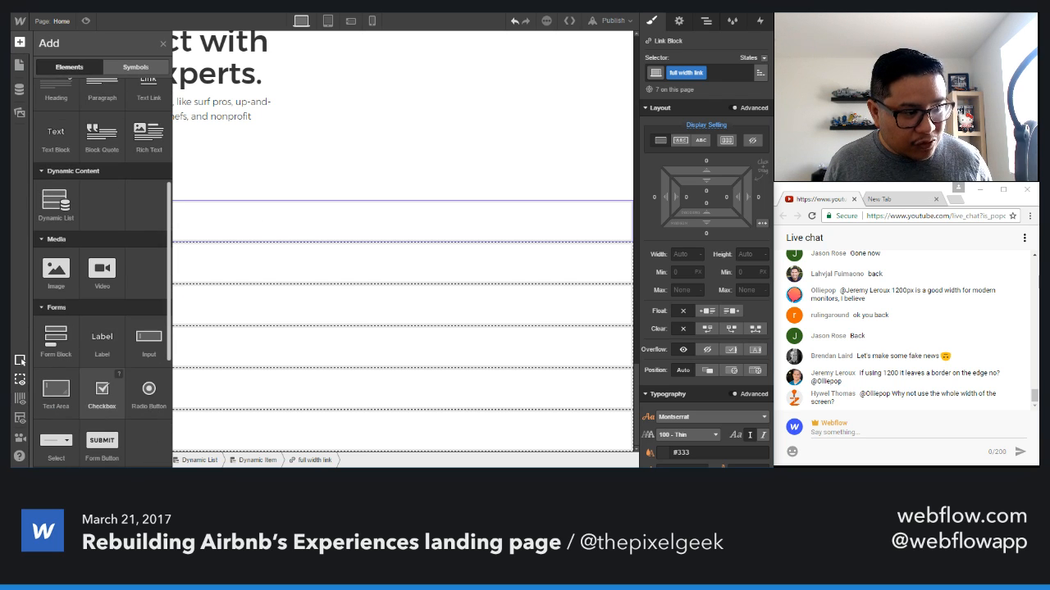
{"action": "left_click", "coordinate": [56, 271]}
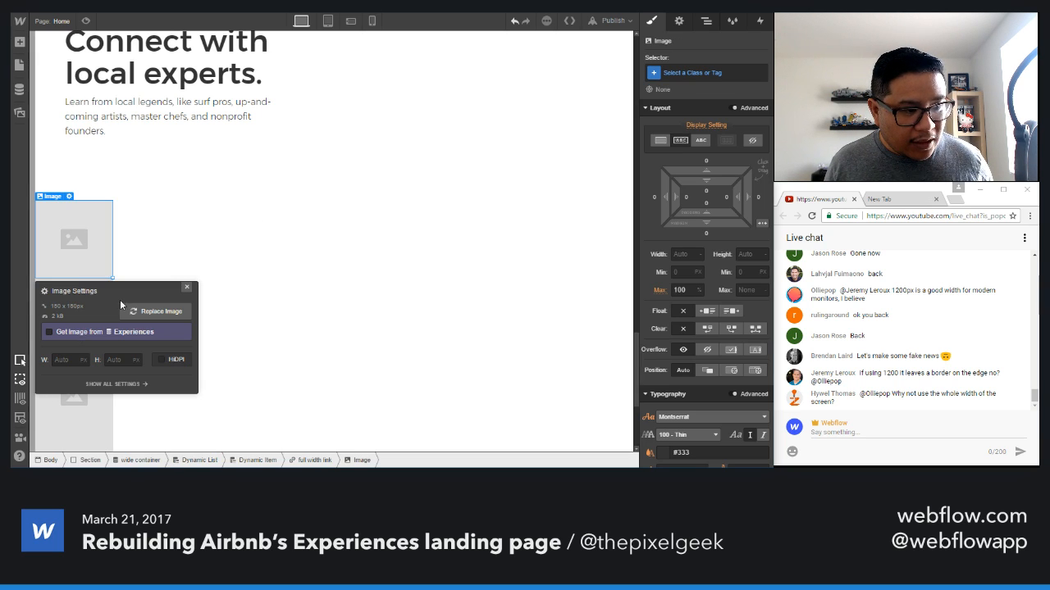
{"action": "left_click_drag", "start_coordinate": [120, 293], "coordinate": [395, 161]}
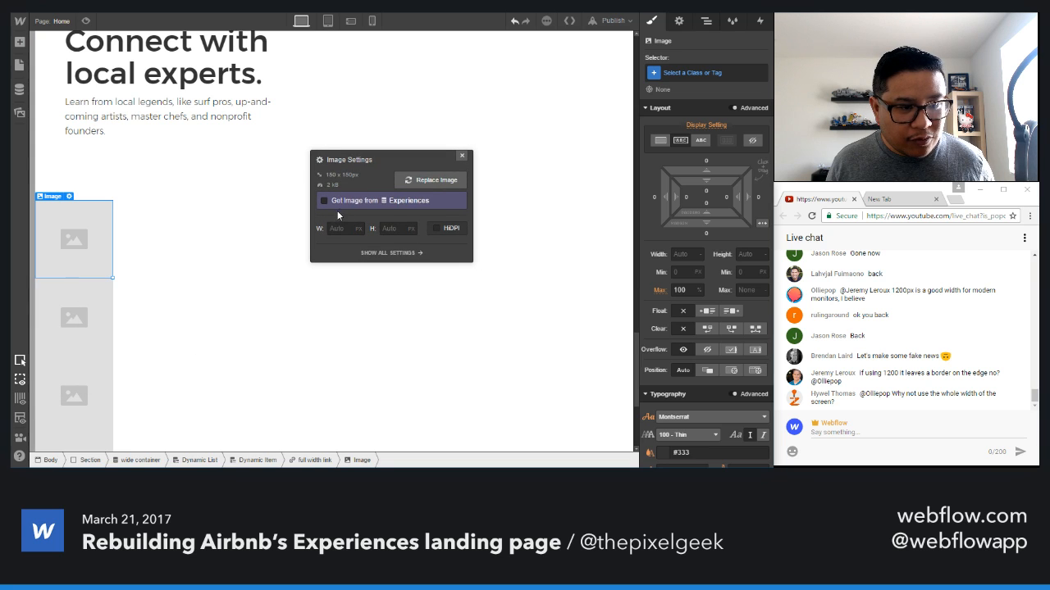
{"action": "left_click", "coordinate": [342, 202]}
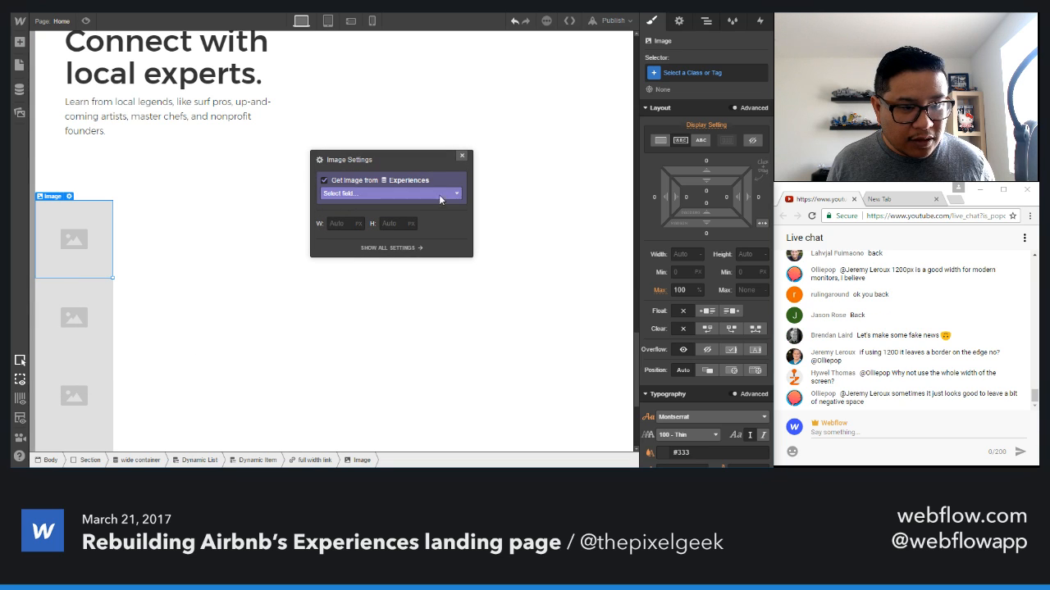
{"action": "left_click", "coordinate": [384, 193]}
{"action": "left_click", "coordinate": [356, 216]}
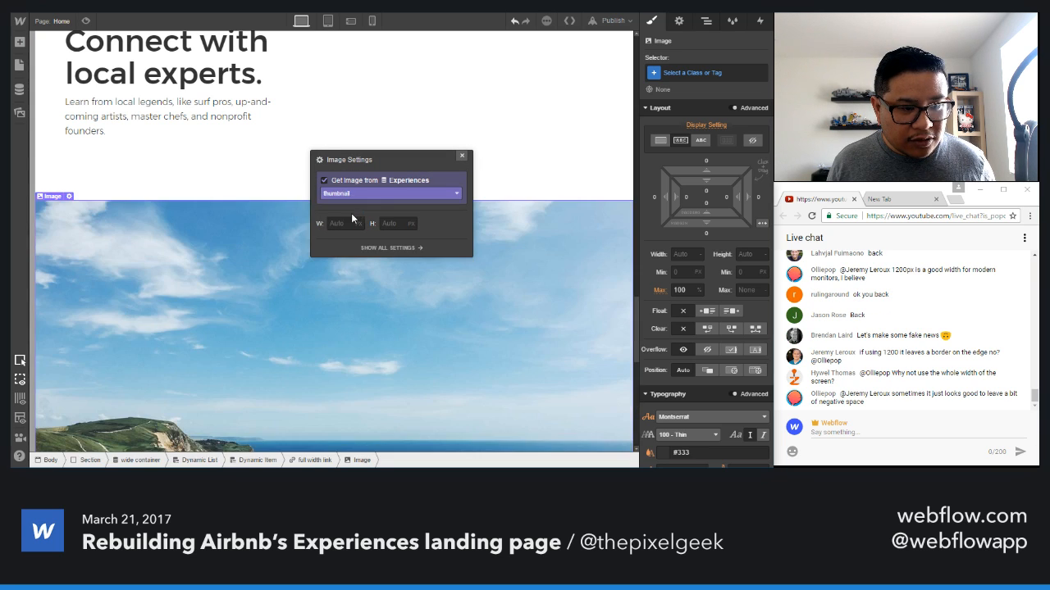
{"action": "left_click", "coordinate": [462, 156]}
- Apply the existing "full width image" class to the dynamic item's image
{"action": "left_click", "coordinate": [703, 74]}
{"action": "type", "text": "full"}
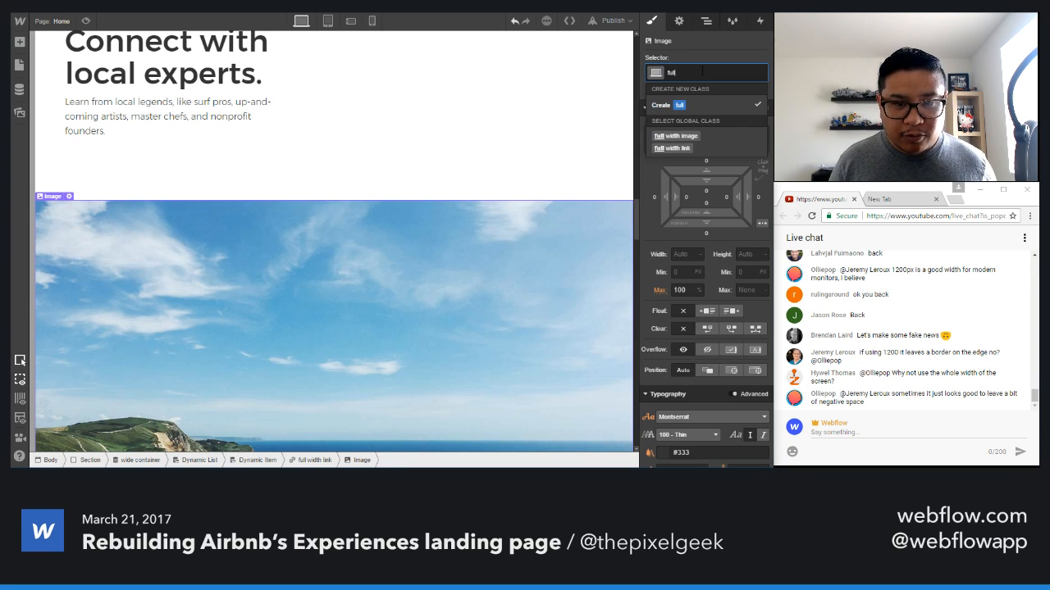
{"action": "key", "text": "Down"}
{"action": "key", "text": "Return"}
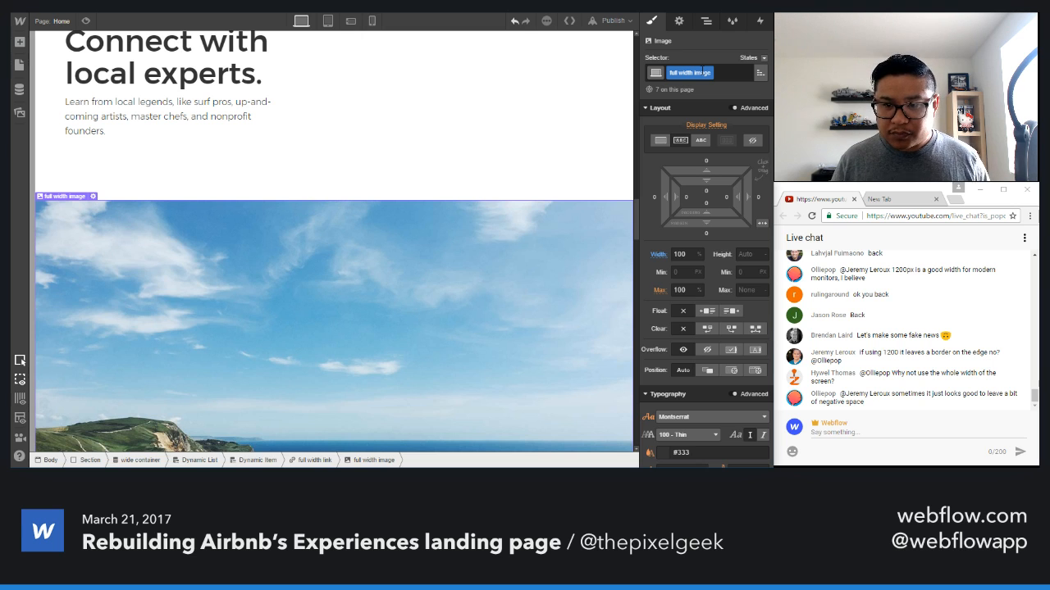
- Add a text block below the image in the link block and get its text from the Experiences intro copy field
{"action": "scroll", "coordinate": [511, 298], "scroll_direction": "down", "scroll_amount": 5}
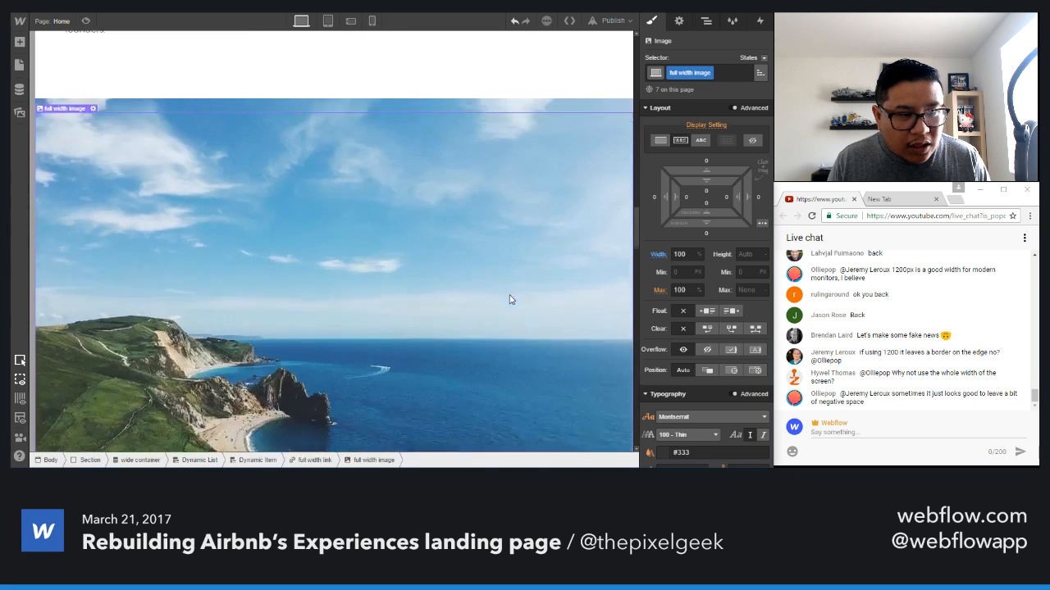
{"action": "scroll", "coordinate": [516, 286], "scroll_direction": "up", "scroll_amount": 4}
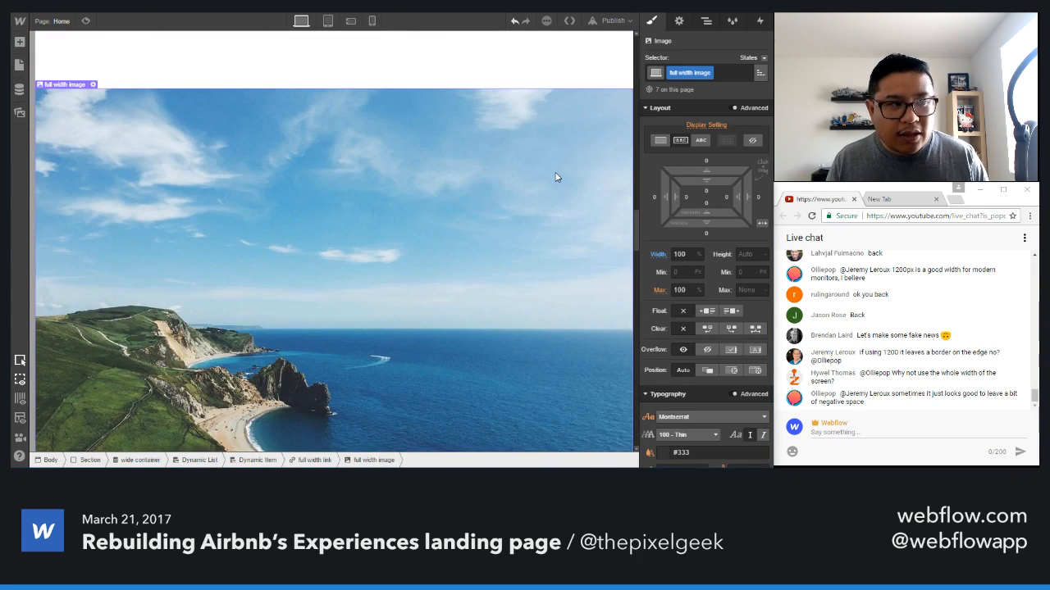
{"action": "key", "text": "a"}
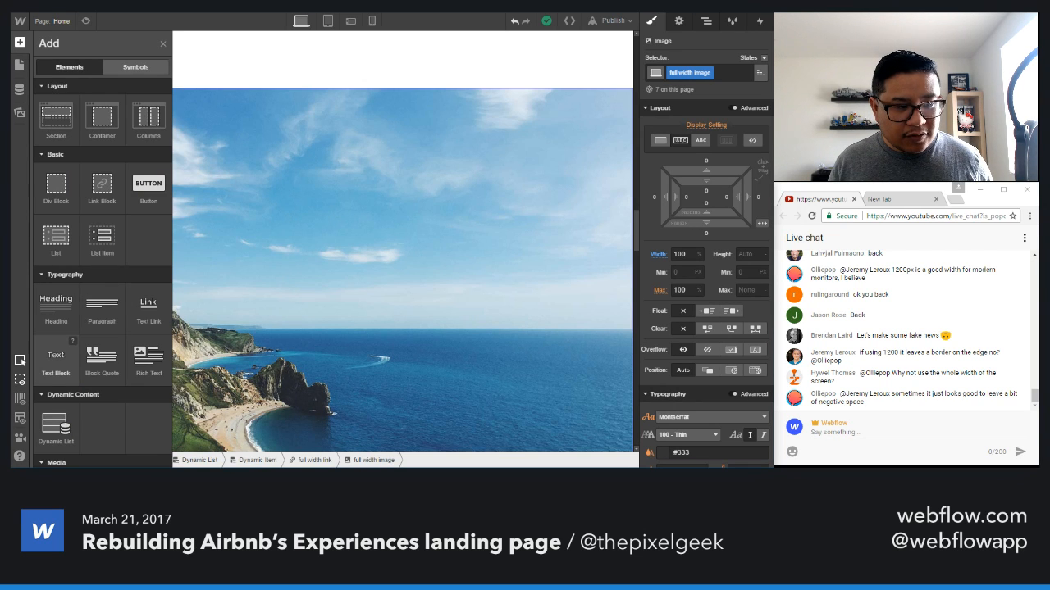
{"action": "left_click", "coordinate": [56, 368]}
{"action": "scroll", "coordinate": [268, 319], "scroll_direction": "down", "scroll_amount": 4}
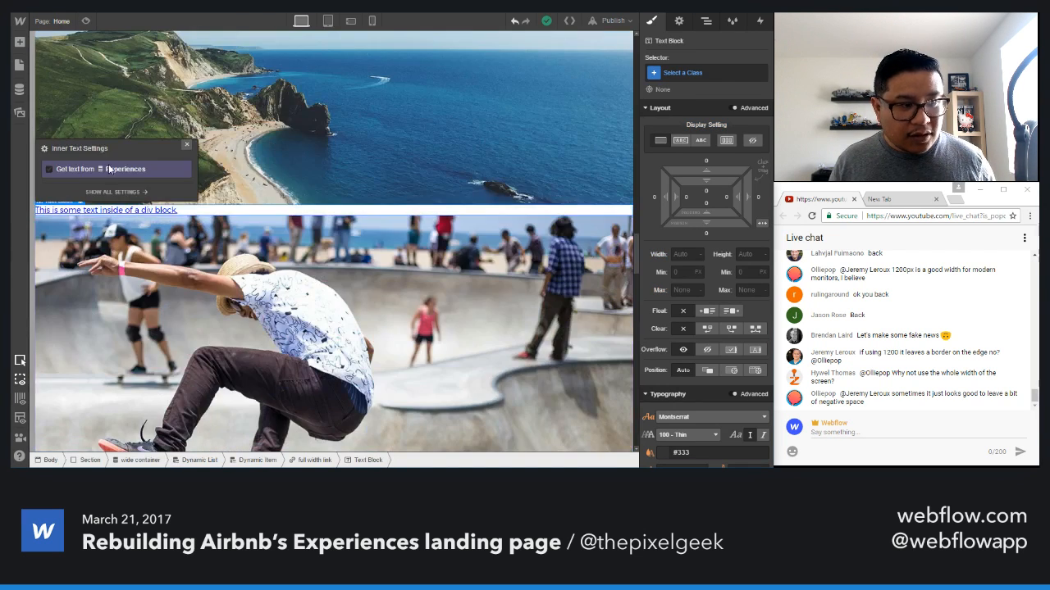
{"action": "left_click", "coordinate": [70, 170]}
{"action": "left_click", "coordinate": [78, 182]}
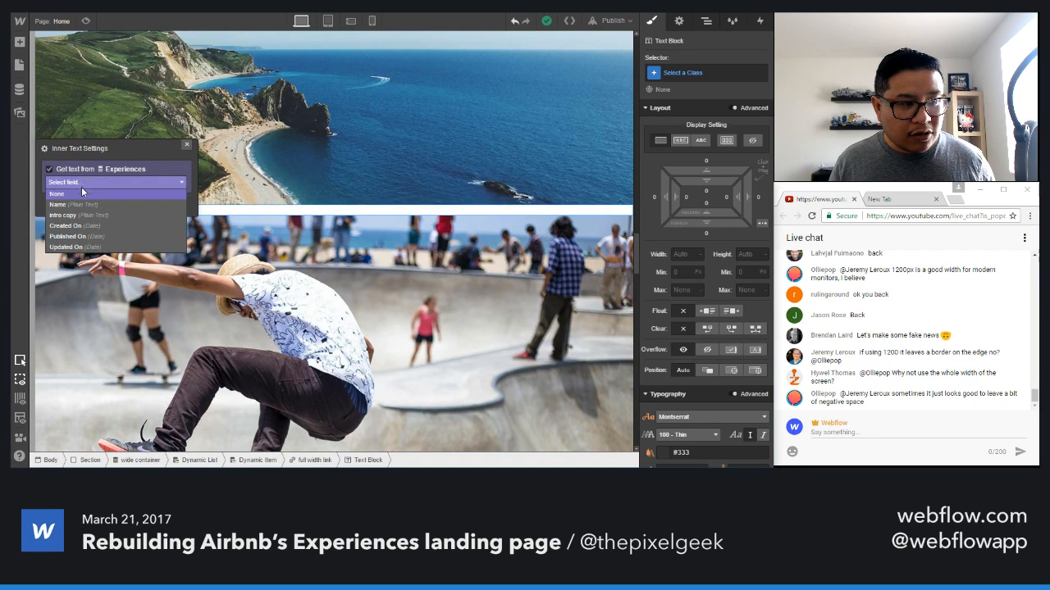
{"action": "left_click", "coordinate": [77, 216]}
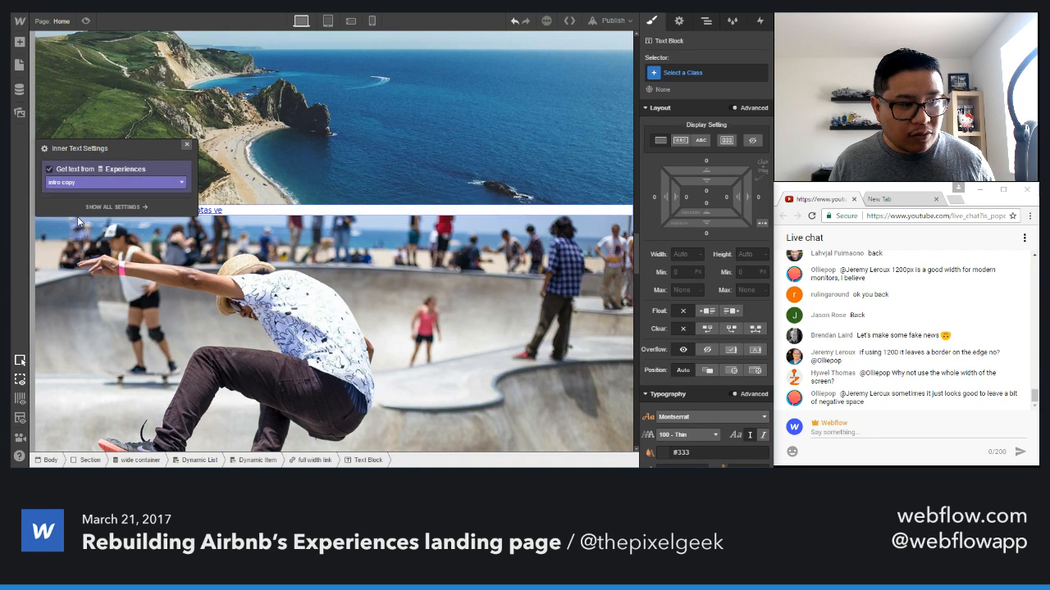
{"action": "left_click", "coordinate": [186, 146]}
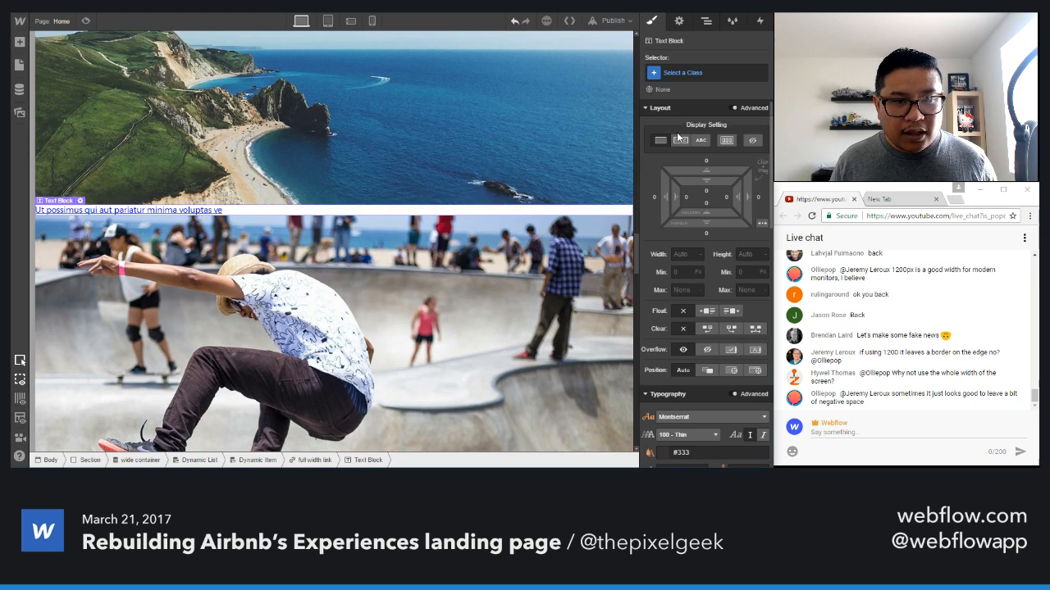
- Create a new class named "card copy" on the text block below the dynamic image
{"action": "left_click", "coordinate": [687, 72]}
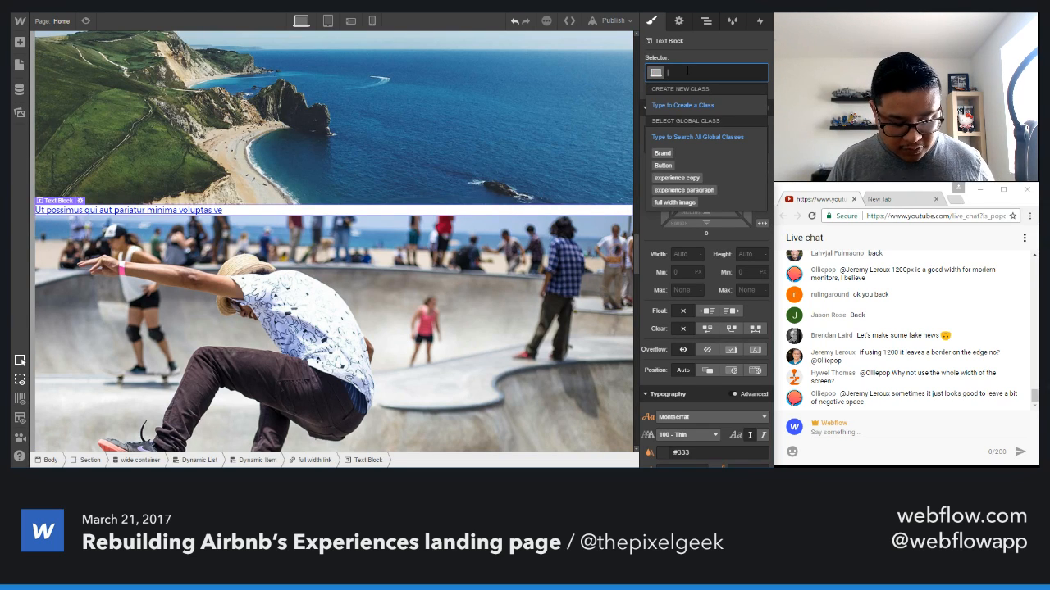
{"action": "type", "text": "experience"}
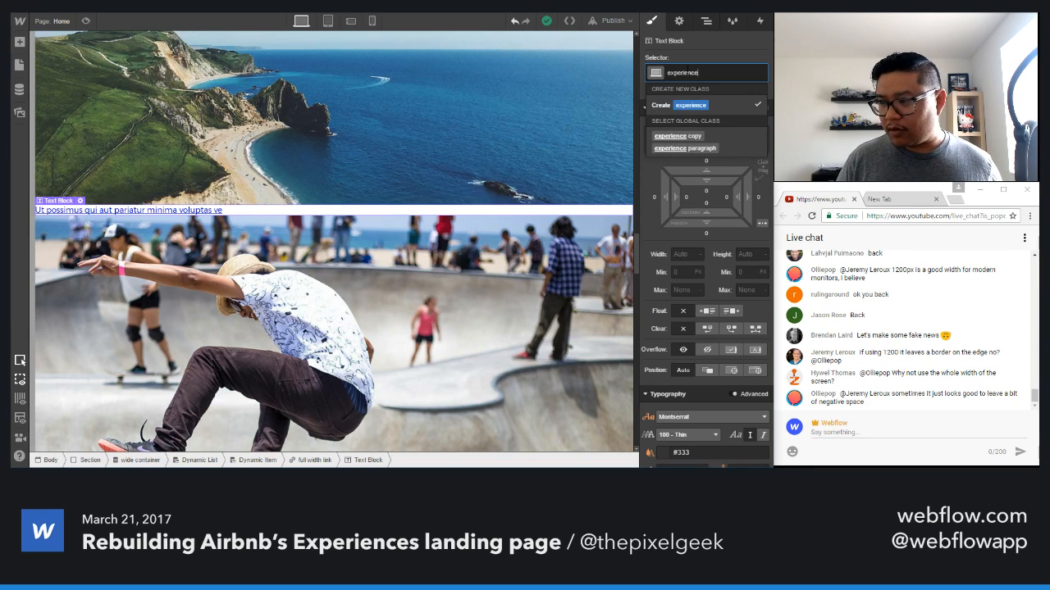
{"action": "key", "text": "BackSpace"}
{"action": "key", "text": "BackSpace"}
{"action": "key", "text": "BackSpace"}
{"action": "key", "text": "BackSpace"}
{"action": "key", "text": "BackSpace"}
{"action": "key", "text": "BackSpace"}
{"action": "key", "text": "BackSpace"}
{"action": "key", "text": "BackSpace"}
{"action": "key", "text": "BackSpace"}
{"action": "key", "text": "BackSpace"}
{"action": "type", "text": "card copy"}
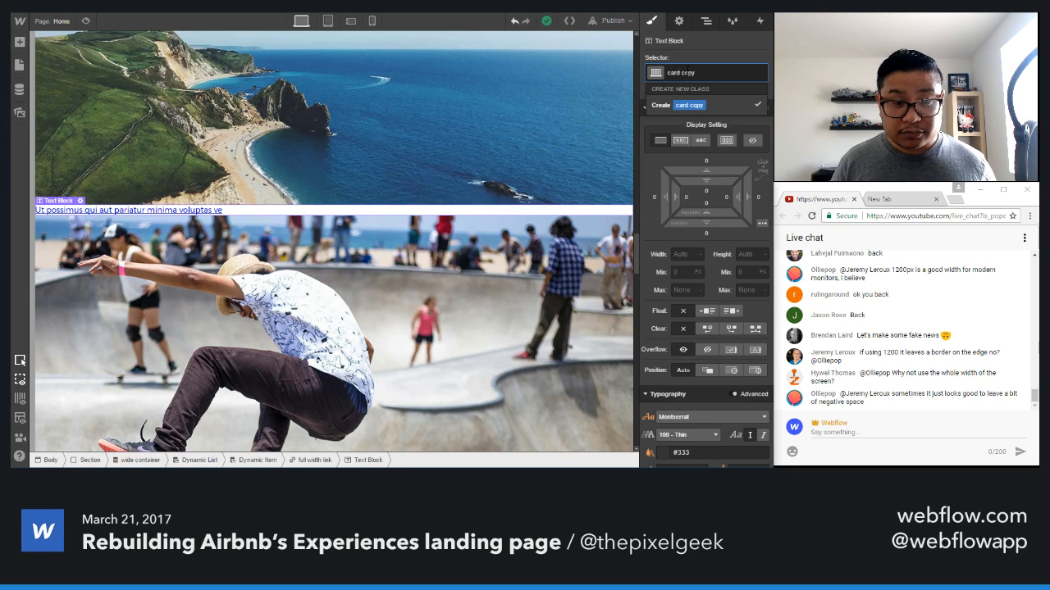
{"action": "key", "text": "Return"}
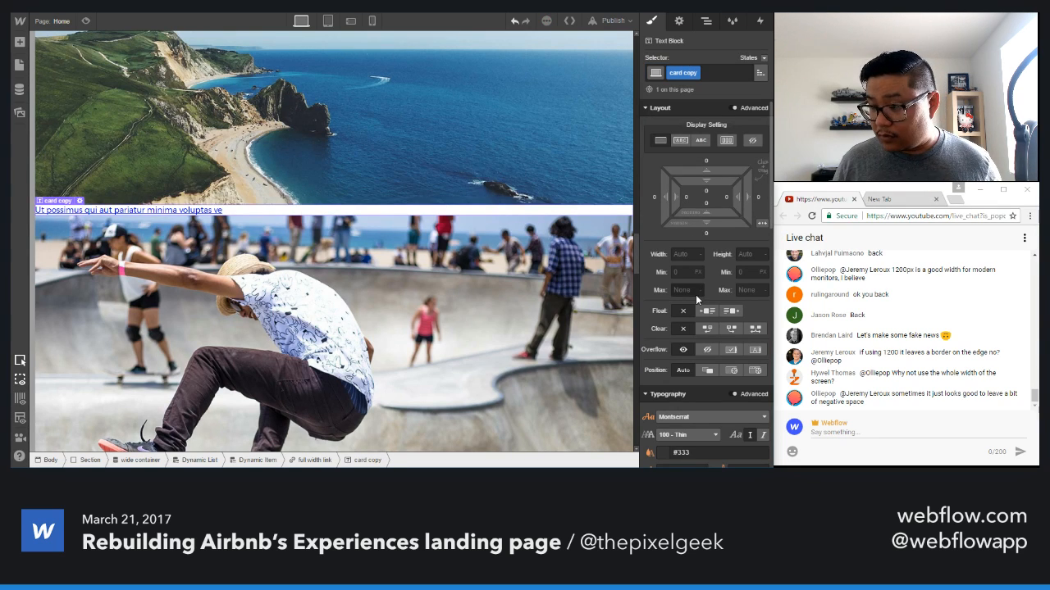
- Set the top and bottom padding of the "card copy" text block to 20 px
{"action": "scroll", "coordinate": [695, 294], "scroll_direction": "down", "scroll_amount": 5}
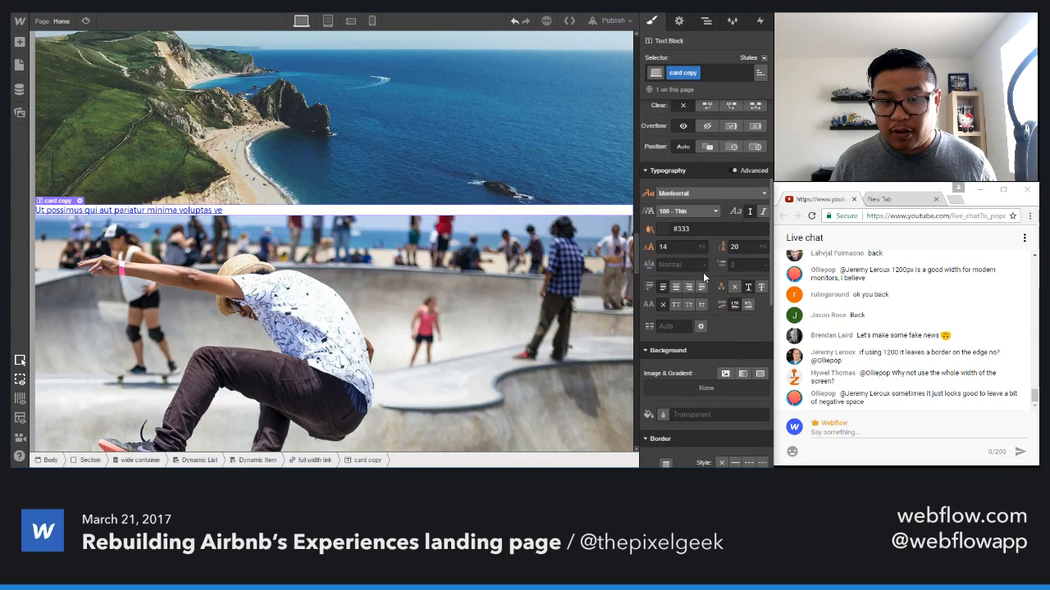
{"action": "scroll", "coordinate": [703, 272], "scroll_direction": "up", "scroll_amount": 5}
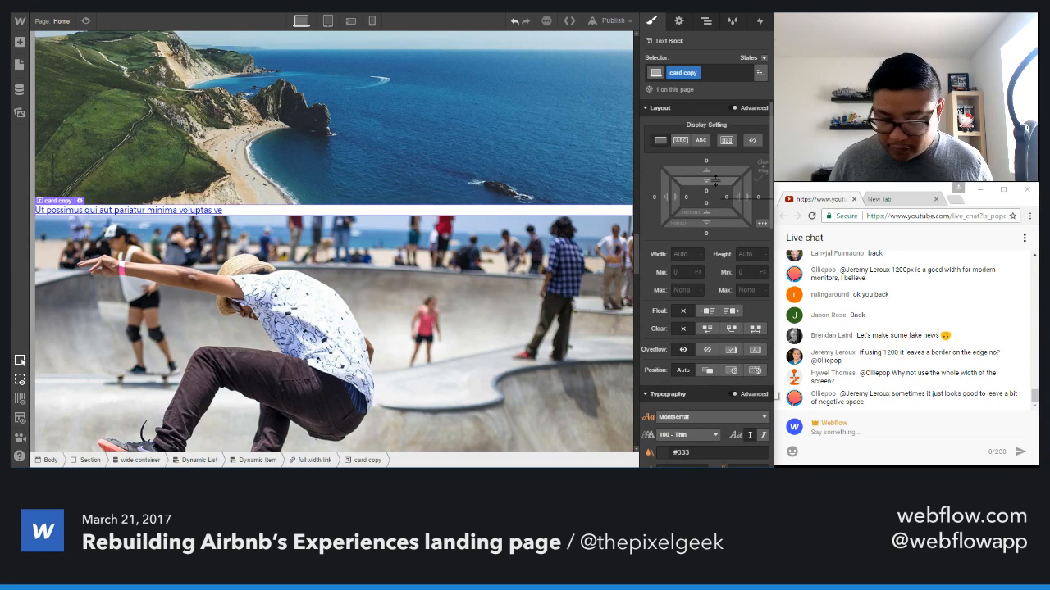
{"action": "left_click_drag", "start_coordinate": [715, 179], "coordinate": [723, 212]}
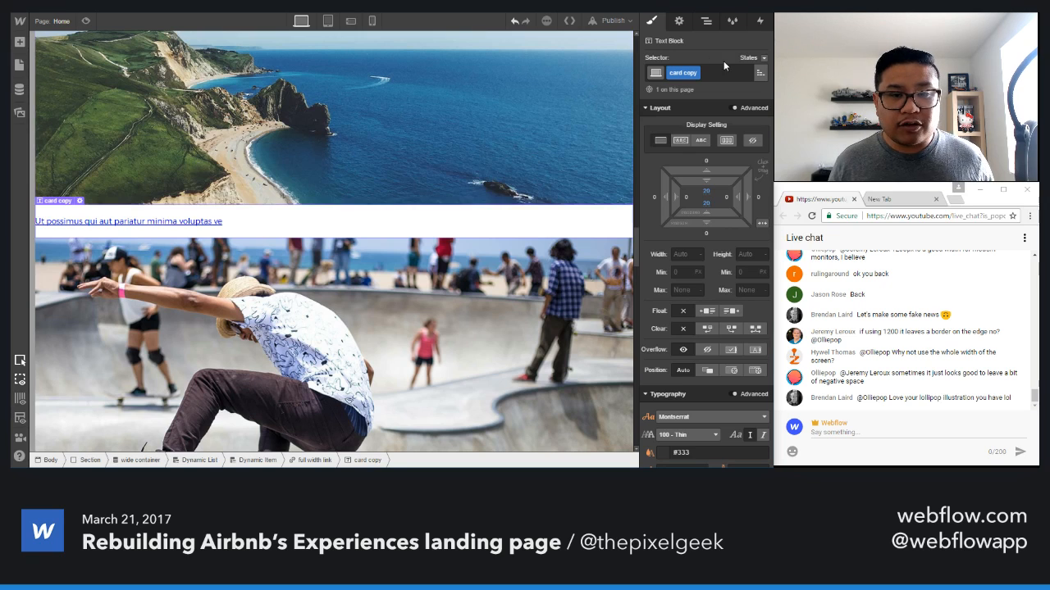
- Set the text colour of the dynamic item's "full width link" block to black and remove its underline
{"action": "left_click", "coordinate": [706, 22]}
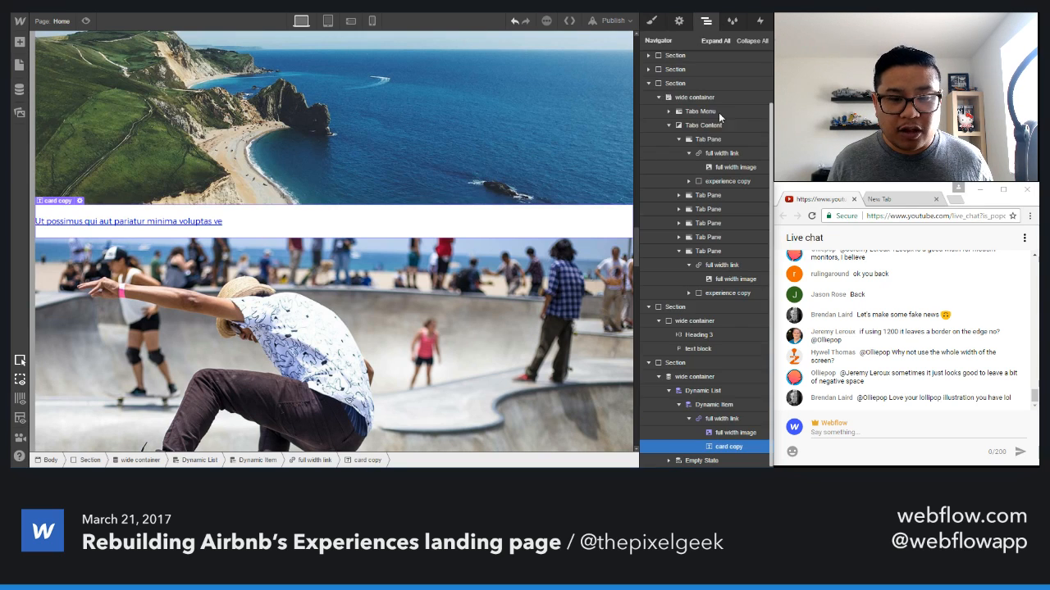
{"action": "left_click", "coordinate": [735, 422]}
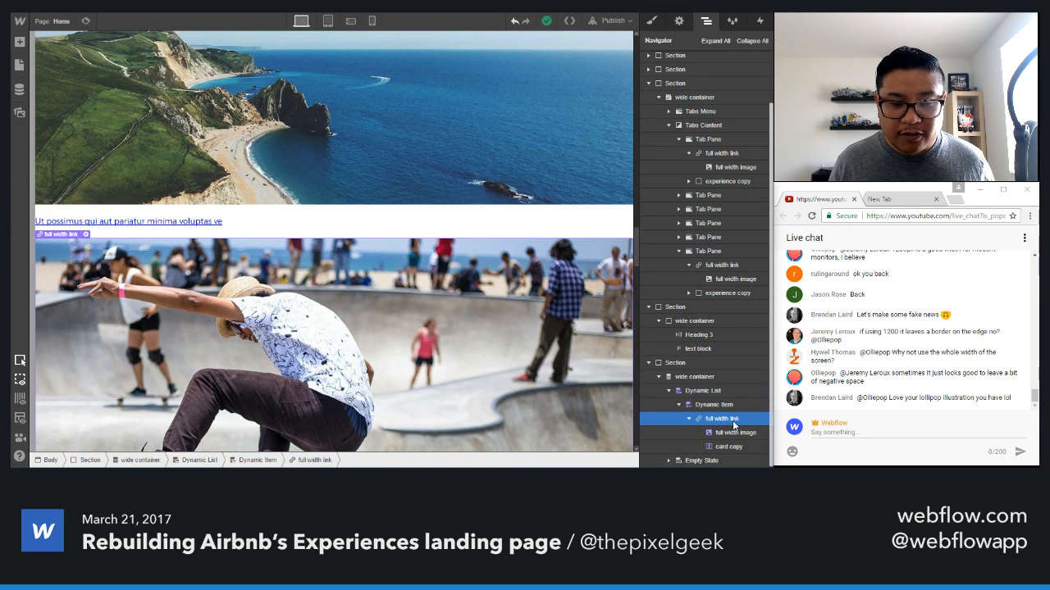
{"action": "left_click", "coordinate": [651, 20]}
{"action": "scroll", "coordinate": [683, 373], "scroll_direction": "down", "scroll_amount": 5}
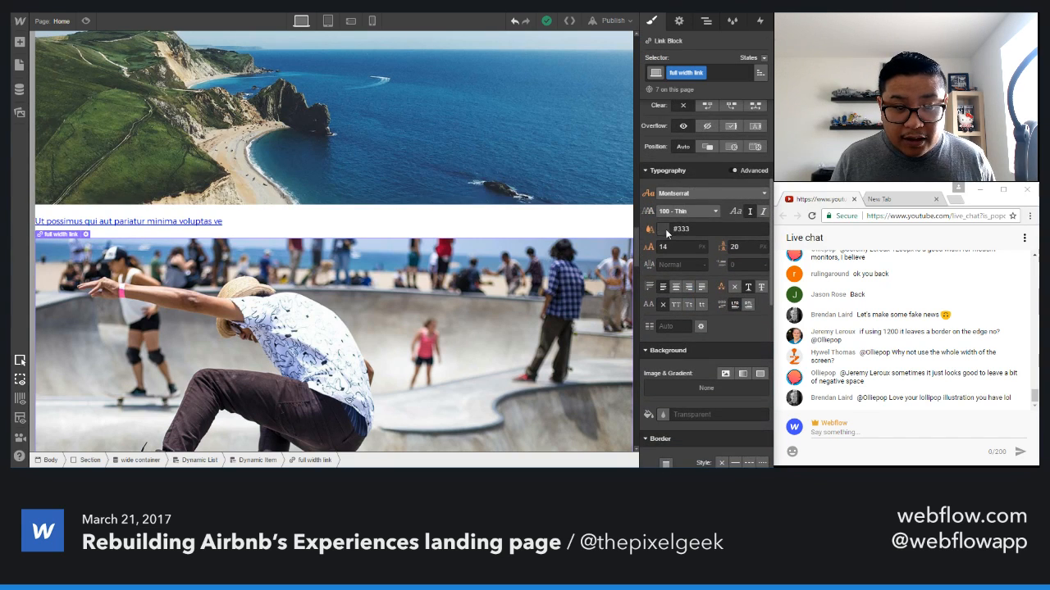
{"action": "left_click", "coordinate": [664, 232]}
{"action": "mouse_move", "coordinate": [666, 210]}
{"action": "left_mouse_down"}
{"action": "mouse_move", "coordinate": [660, 192]}
{"action": "mouse_move", "coordinate": [688, 182]}
{"action": "mouse_move", "coordinate": [651, 212]}
{"action": "left_mouse_up"}
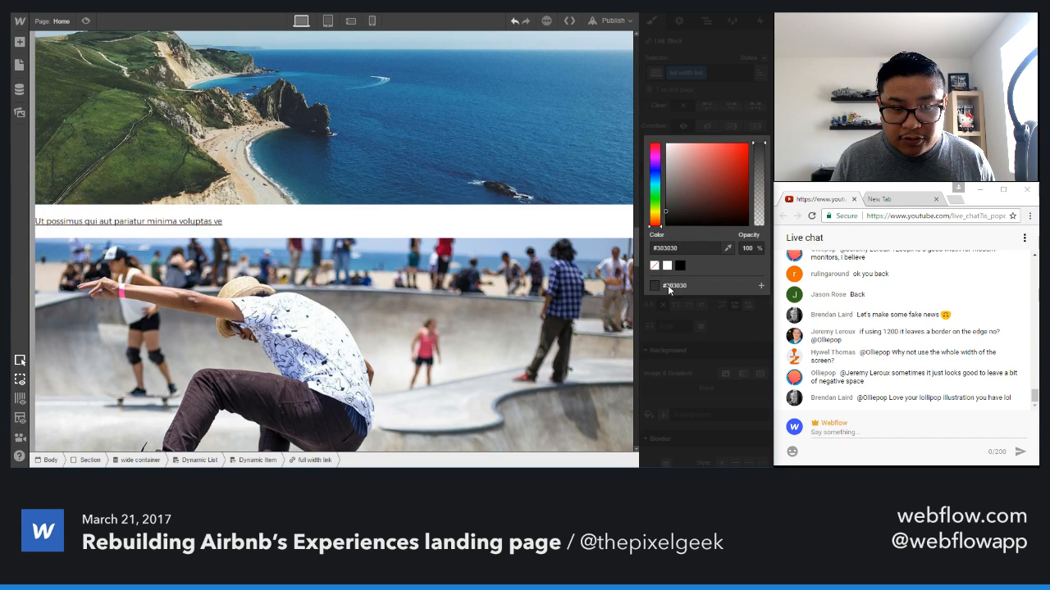
{"action": "left_click", "coordinate": [680, 266]}
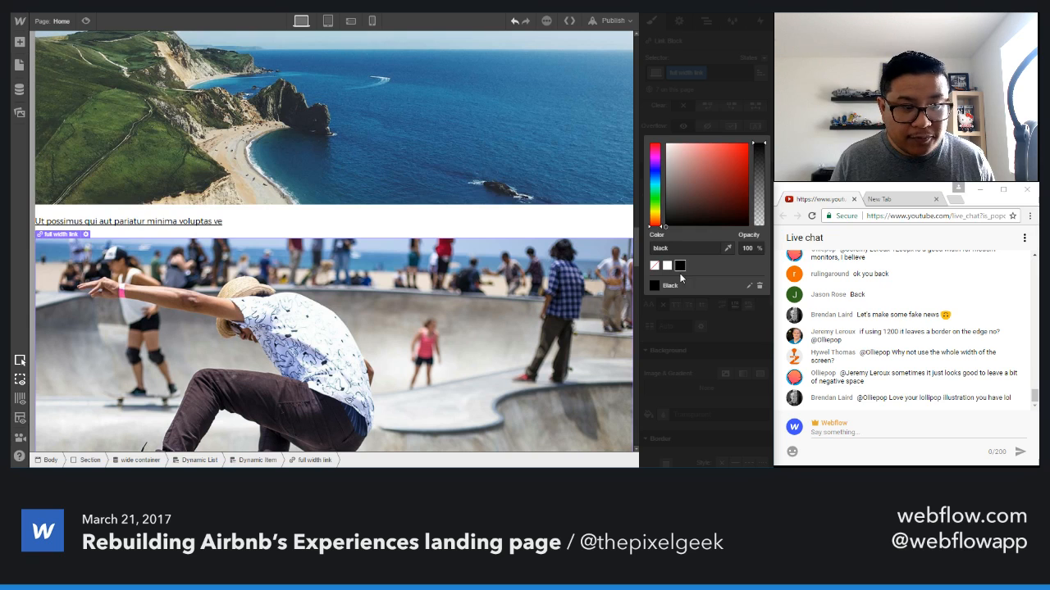
{"action": "left_click", "coordinate": [703, 111]}
{"action": "left_click", "coordinate": [733, 287]}
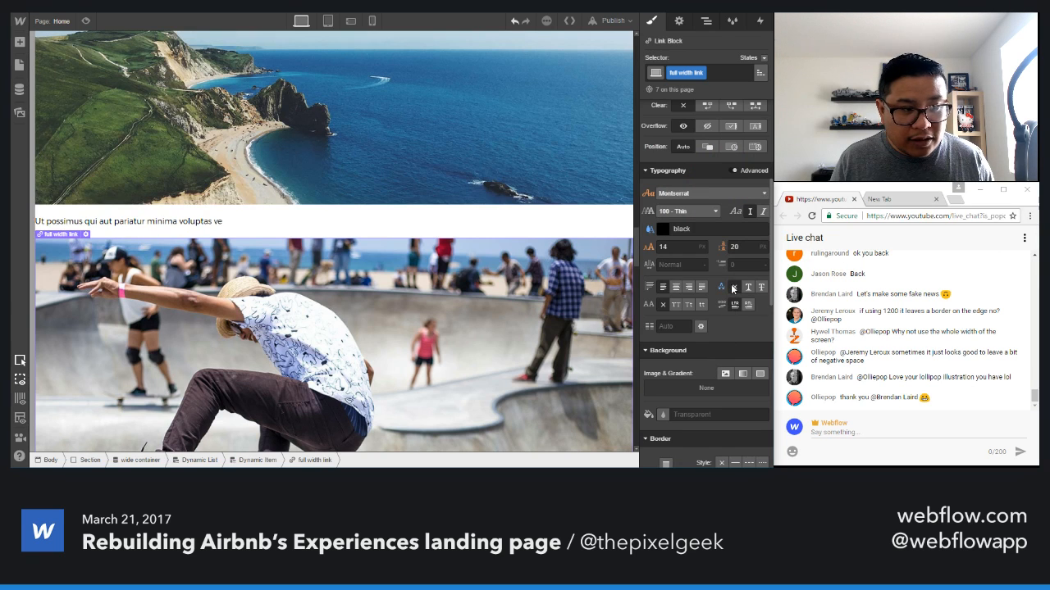
- Set the font size of the dynamic item's "full width link" block to 18 px and its line height to 24 px
{"action": "left_click", "coordinate": [682, 247]}
{"action": "key", "text": "Up"}
{"action": "key", "text": "Up"}
{"action": "key", "text": "Up"}
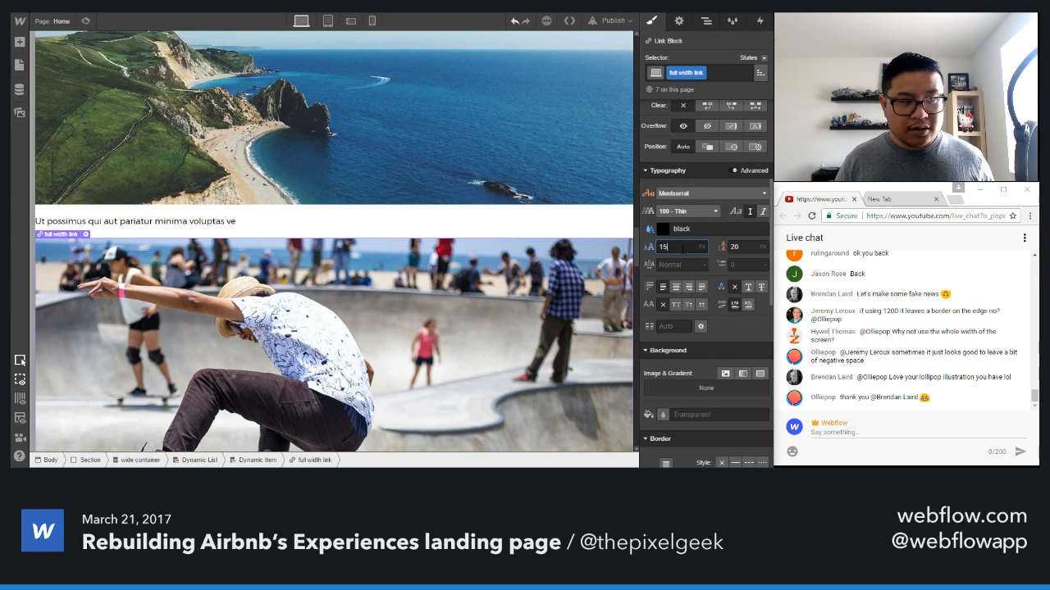
{"action": "key", "text": "Up"}
{"action": "key", "text": "Tab"}
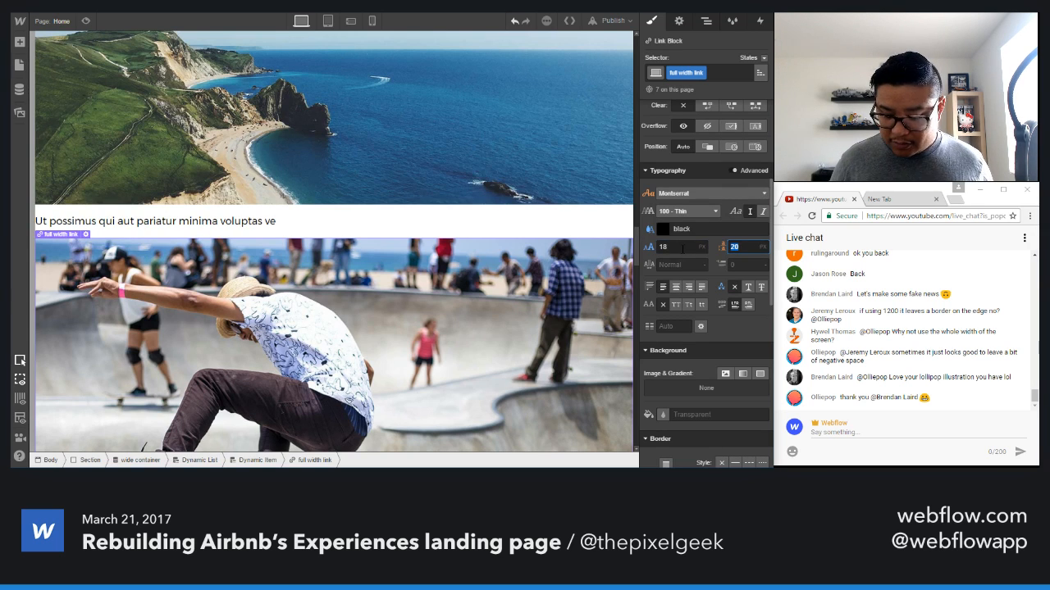
{"action": "type", "text": "24"}
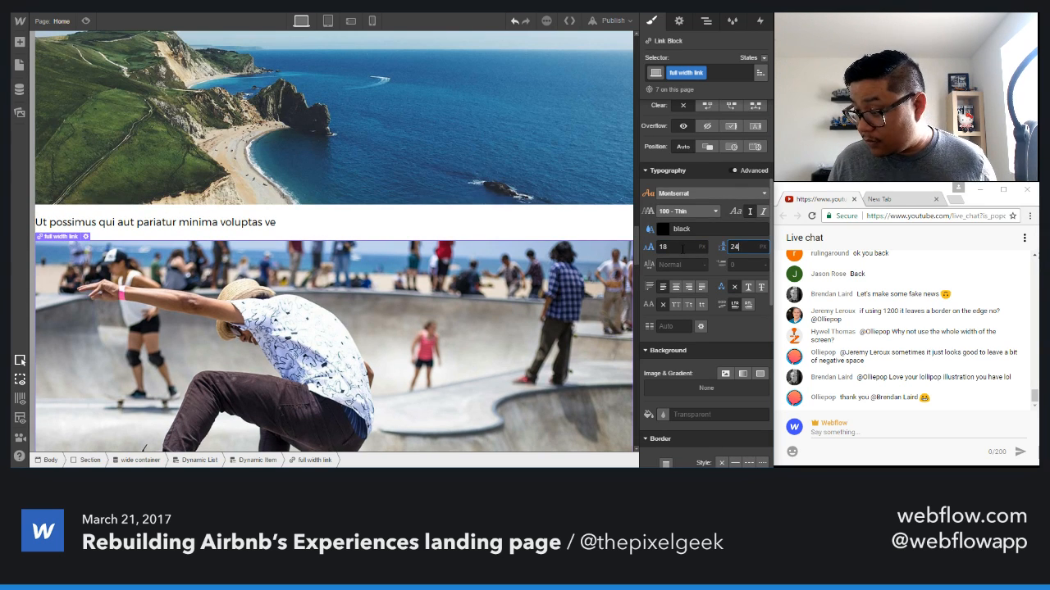
- Create a class named "dyn flex" on the Dynamic List and set its layout to flex with wrapped children
{"action": "left_click", "coordinate": [705, 22]}
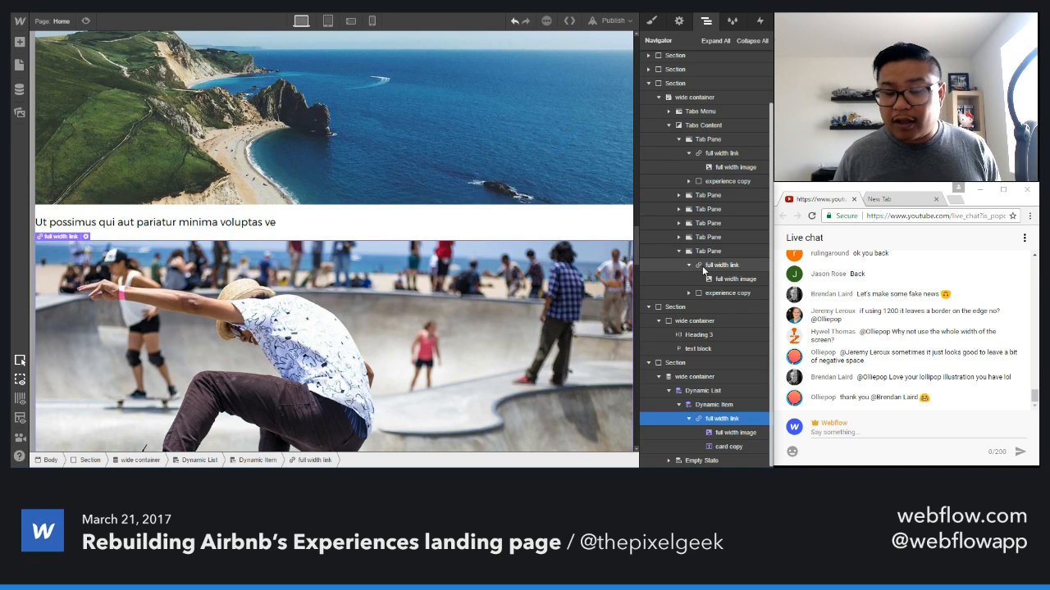
{"action": "left_click", "coordinate": [727, 391]}
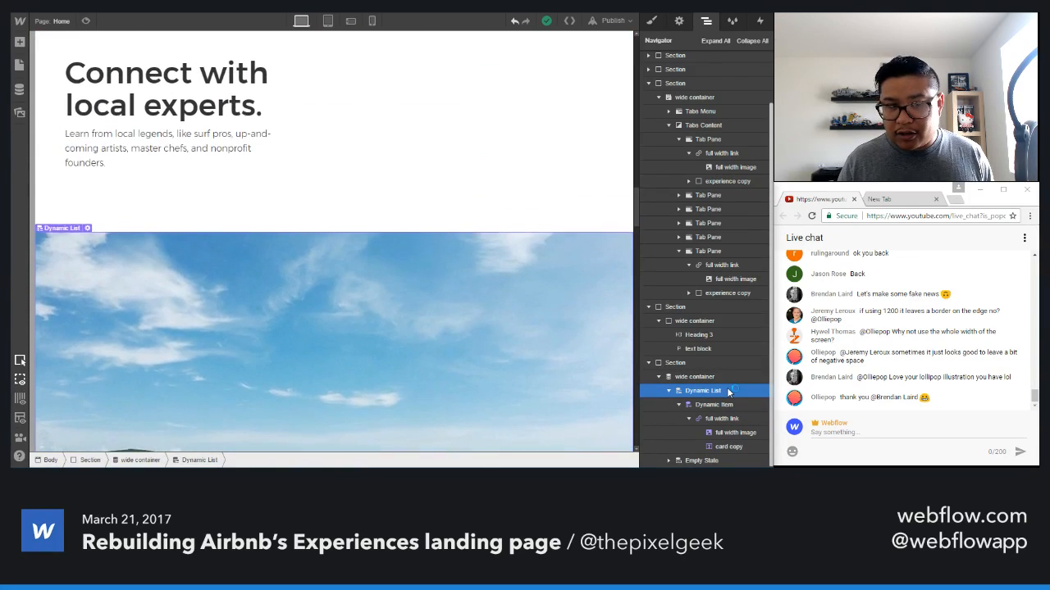
{"action": "left_click", "coordinate": [652, 22]}
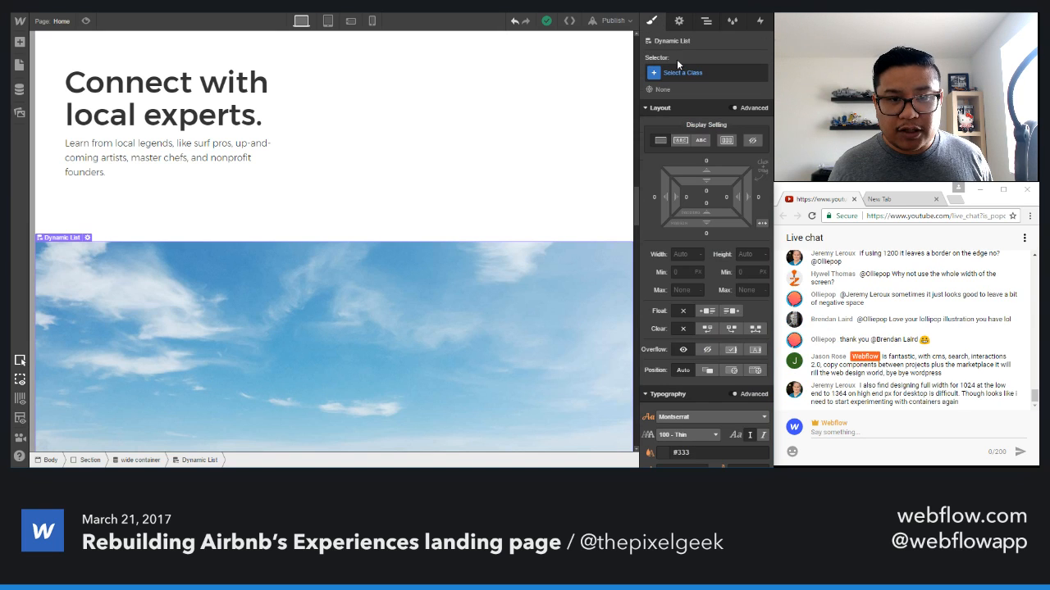
{"action": "left_click", "coordinate": [689, 73]}
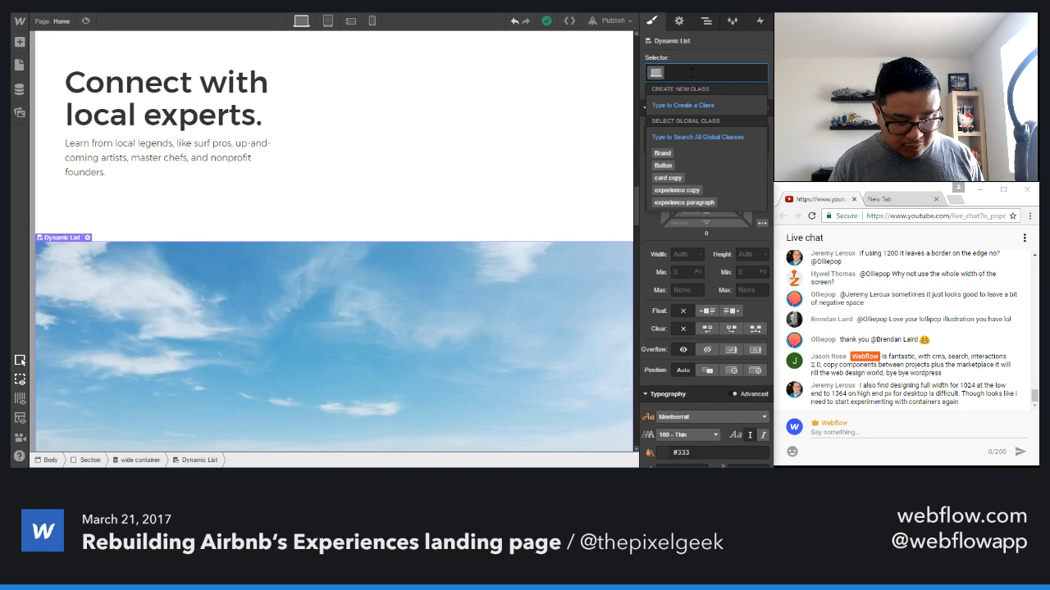
{"action": "type", "text": "dyn flex"}
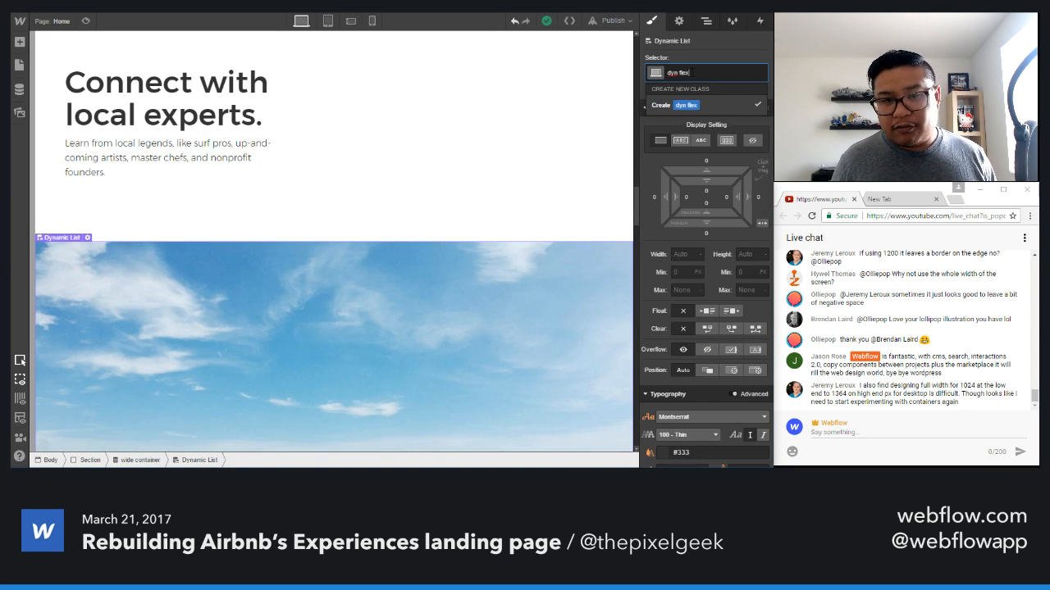
{"action": "key", "text": "Return"}
{"action": "left_click", "coordinate": [727, 142]}
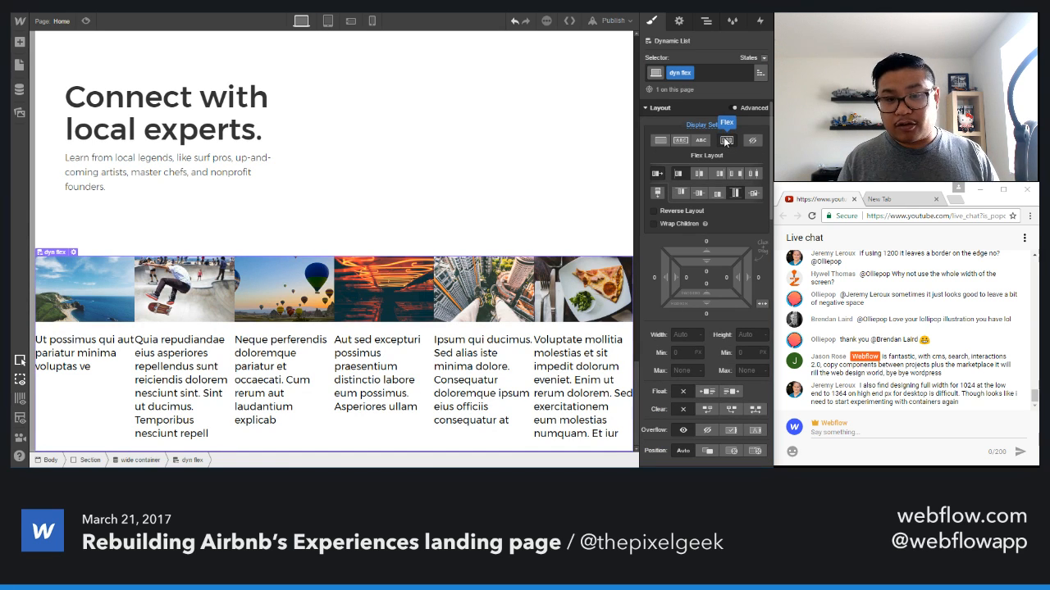
{"action": "left_click", "coordinate": [678, 228]}
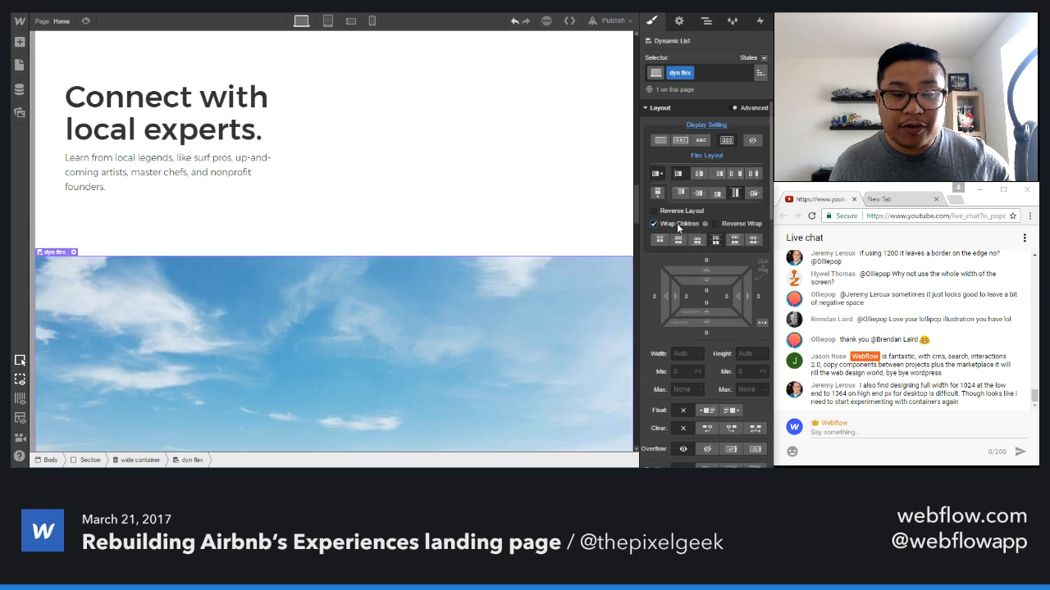
- Create a class named "flex child" on the Dynamic Item inside the "dyn flex" list
{"action": "left_click", "coordinate": [705, 21]}
{"action": "left_click", "coordinate": [713, 404]}
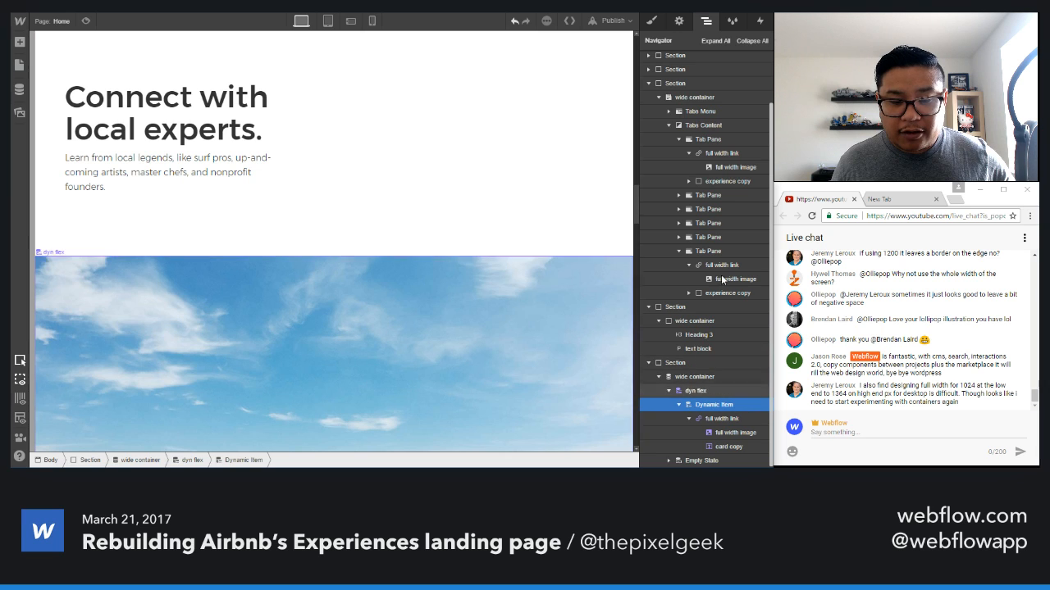
{"action": "left_click", "coordinate": [651, 23]}
{"action": "left_click", "coordinate": [696, 73]}
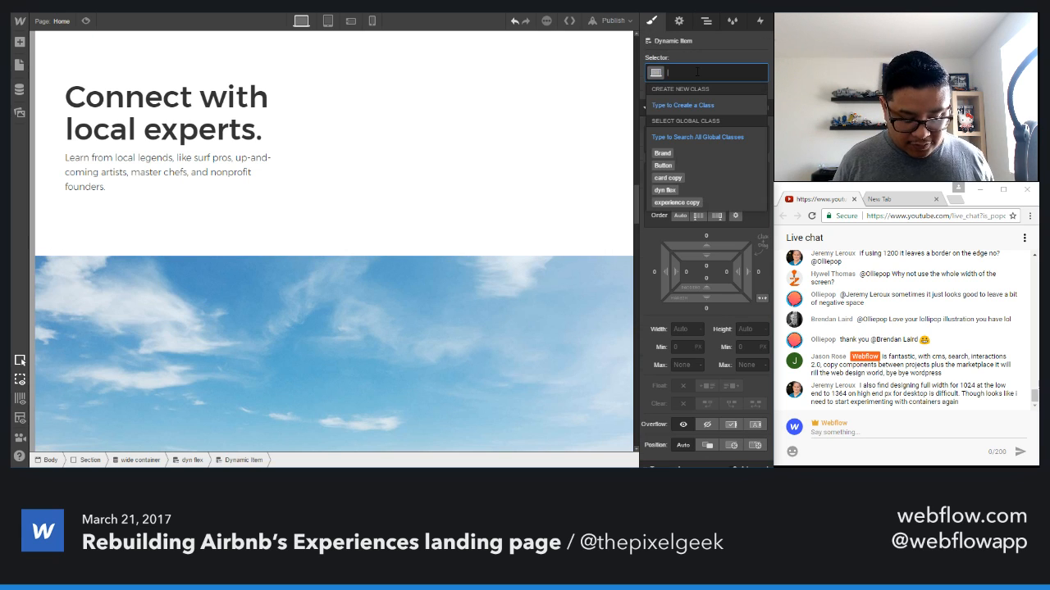
{"action": "type", "text": "flex child"}
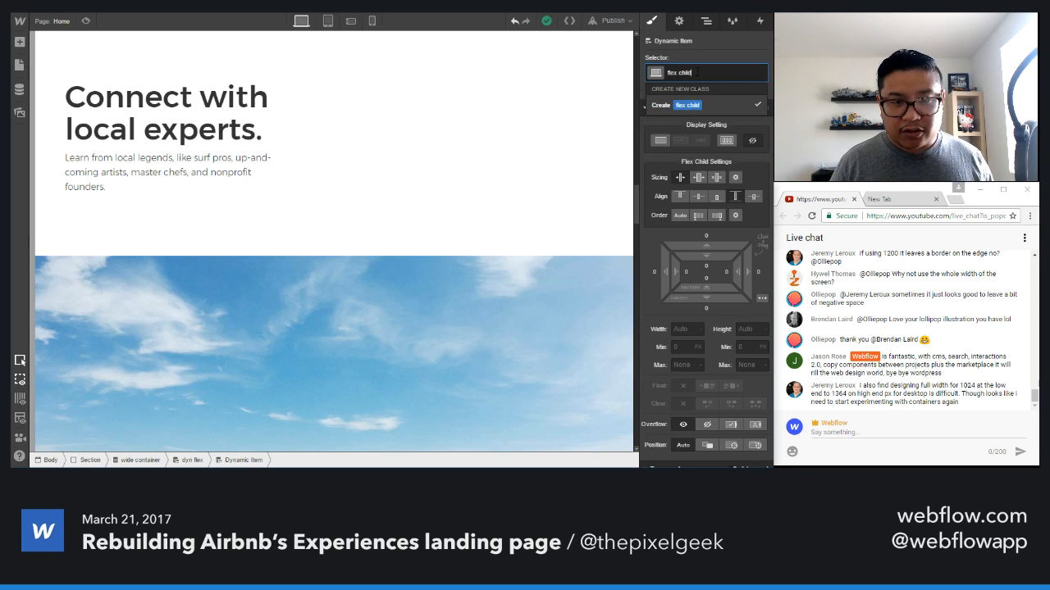
{"action": "key", "text": "Return"}
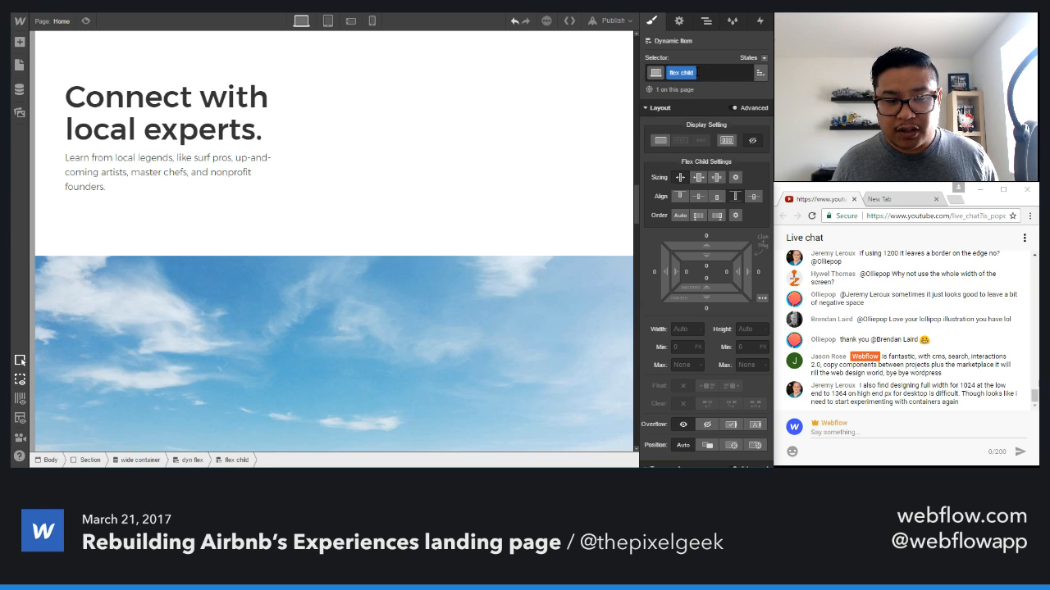
- Set the flex basis of the "flex child" item to 50% and add a small equal padding on all sides
{"action": "left_click", "coordinate": [735, 178]}
{"action": "left_click_drag", "start_coordinate": [722, 233], "coordinate": [685, 234]}
{"action": "type", "text": "50"}
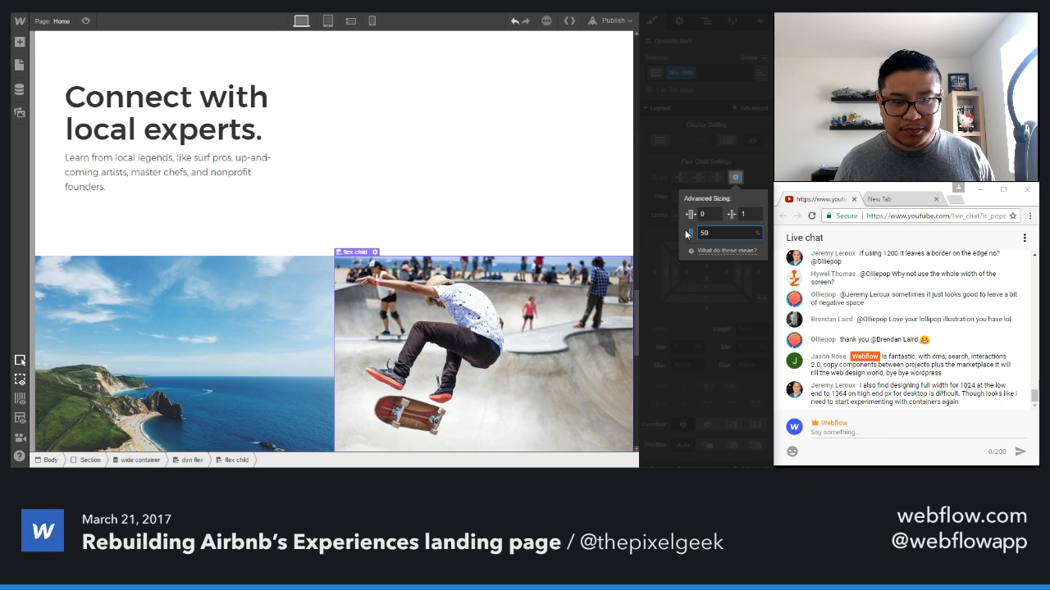
{"action": "left_click", "coordinate": [755, 167]}
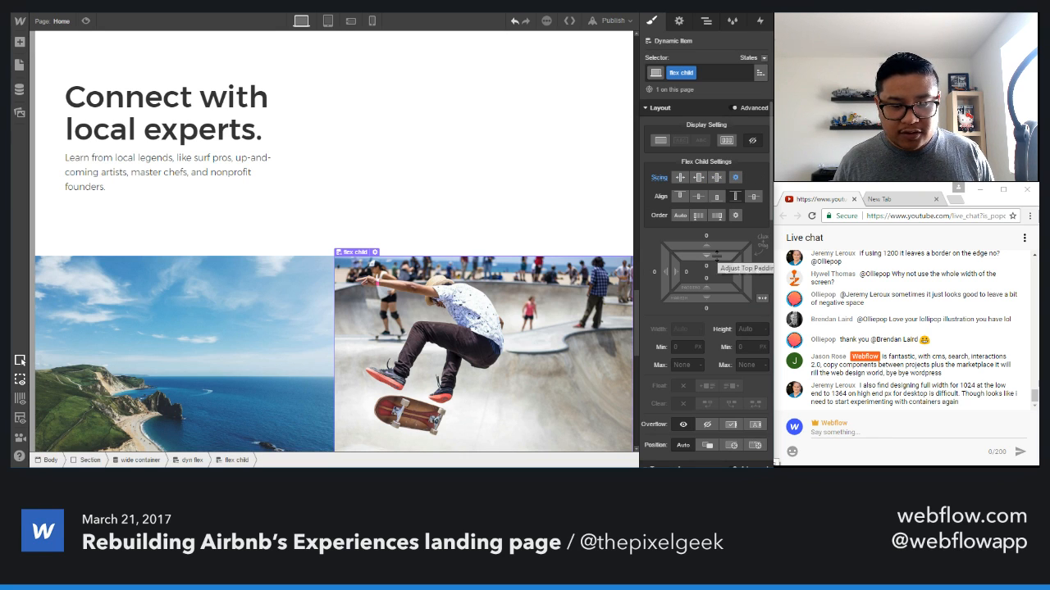
{"action": "left_click_drag", "start_coordinate": [720, 264], "coordinate": [719, 262]}
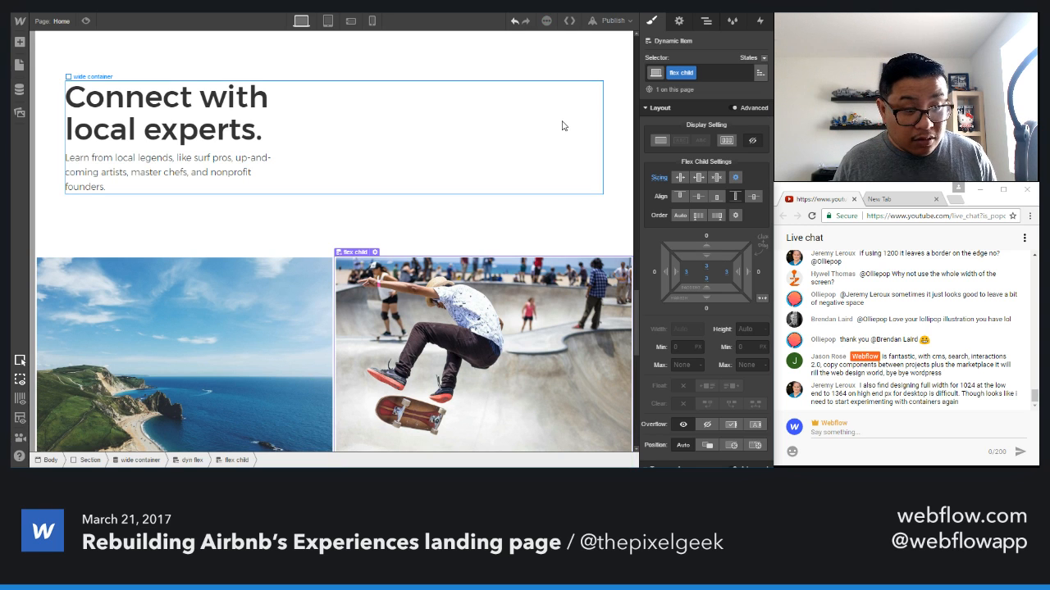
- Examine the two-column card grid and compare it with Airbnb's reference page, including the sections below the local experts
{"action": "left_click", "coordinate": [539, 232]}
{"action": "scroll", "coordinate": [518, 305], "scroll_direction": "down", "scroll_amount": 2}
{"action": "scroll", "coordinate": [518, 305], "scroll_direction": "down", "scroll_amount": 3}
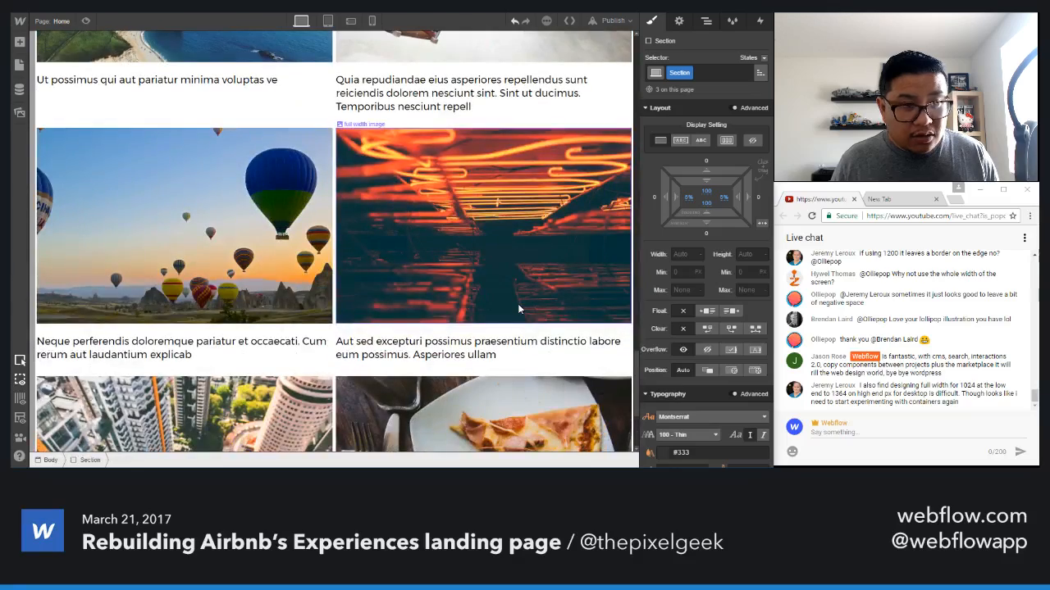
{"action": "scroll", "coordinate": [518, 308], "scroll_direction": "up", "scroll_amount": 5}
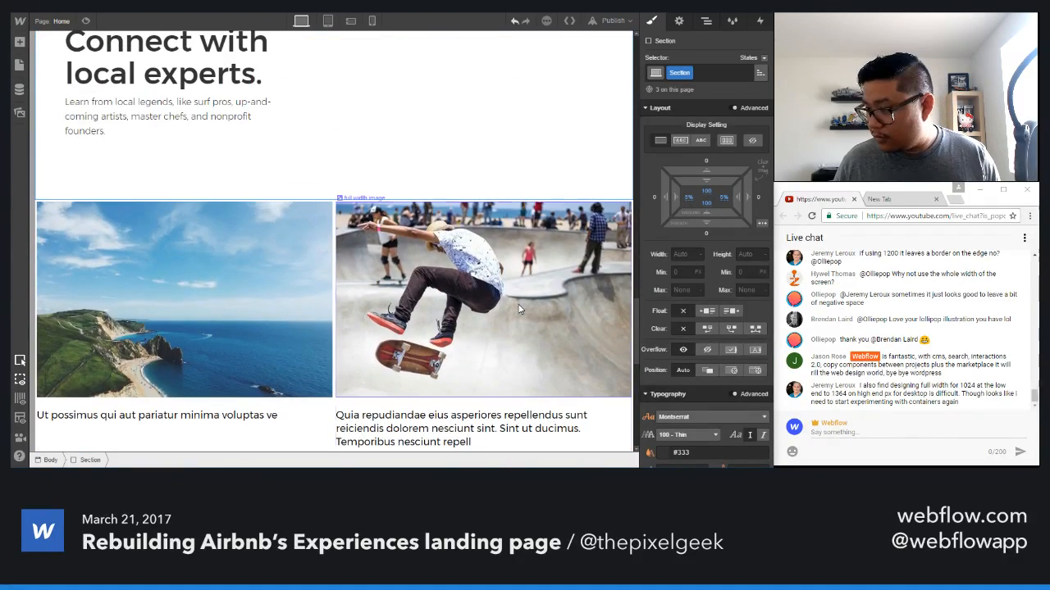
{"action": "scroll", "coordinate": [518, 309], "scroll_direction": "down", "scroll_amount": 2}
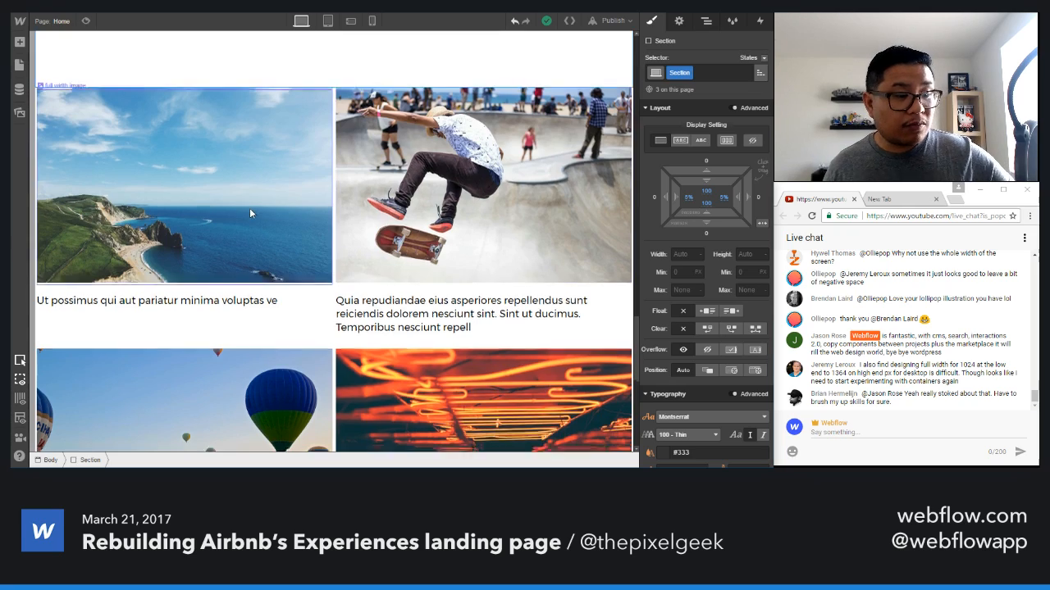
{"action": "scroll", "coordinate": [250, 210], "scroll_direction": "down", "scroll_amount": 5}
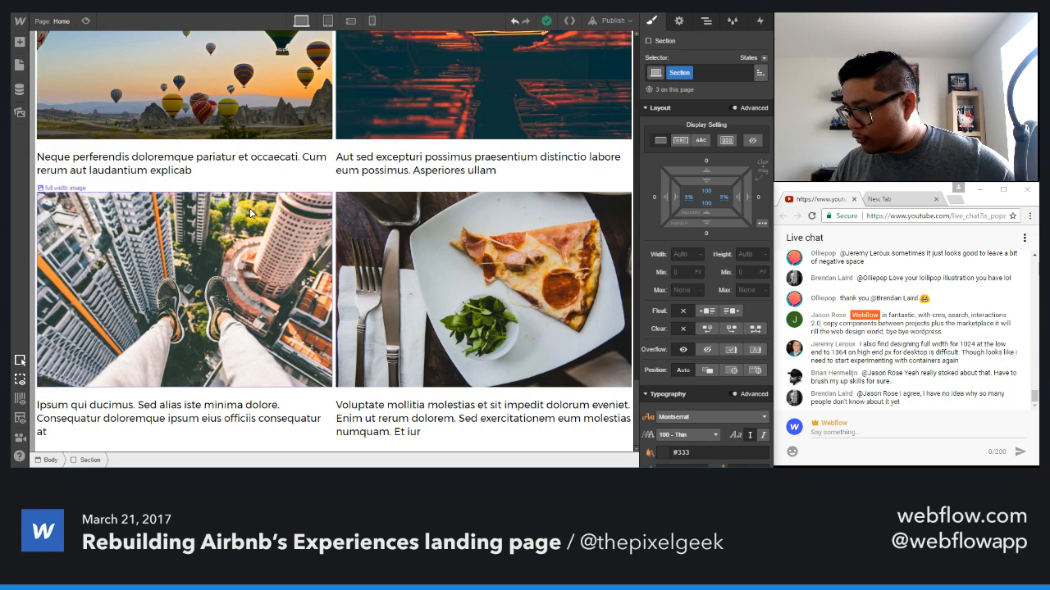
{"action": "key", "text": "ctrl+Tab"}
{"action": "scroll", "coordinate": [202, 315], "scroll_direction": "down", "scroll_amount": 6}
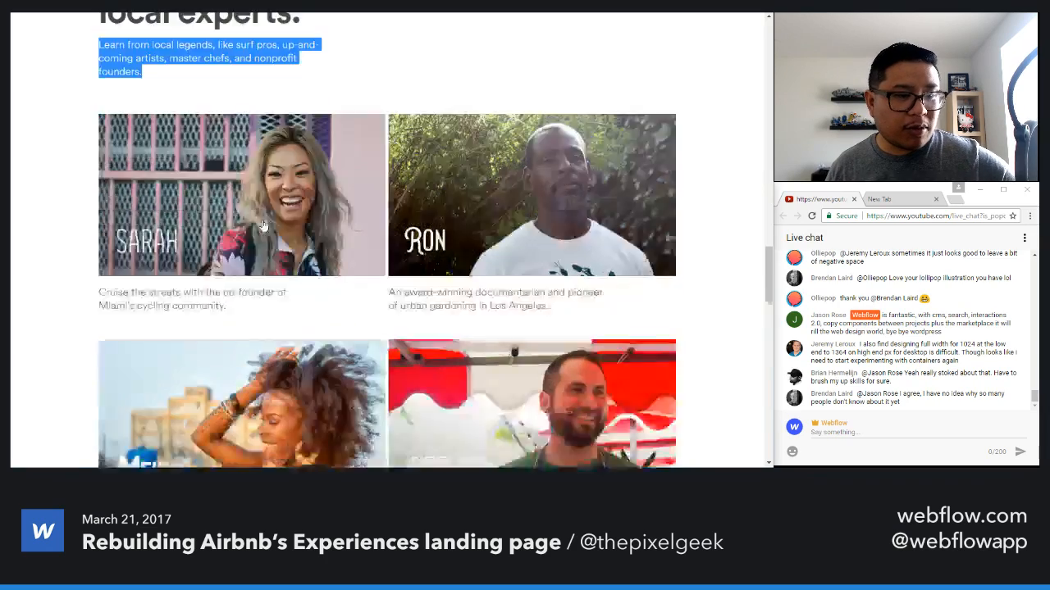
{"action": "scroll", "coordinate": [70, 284], "scroll_direction": "down", "scroll_amount": 6}
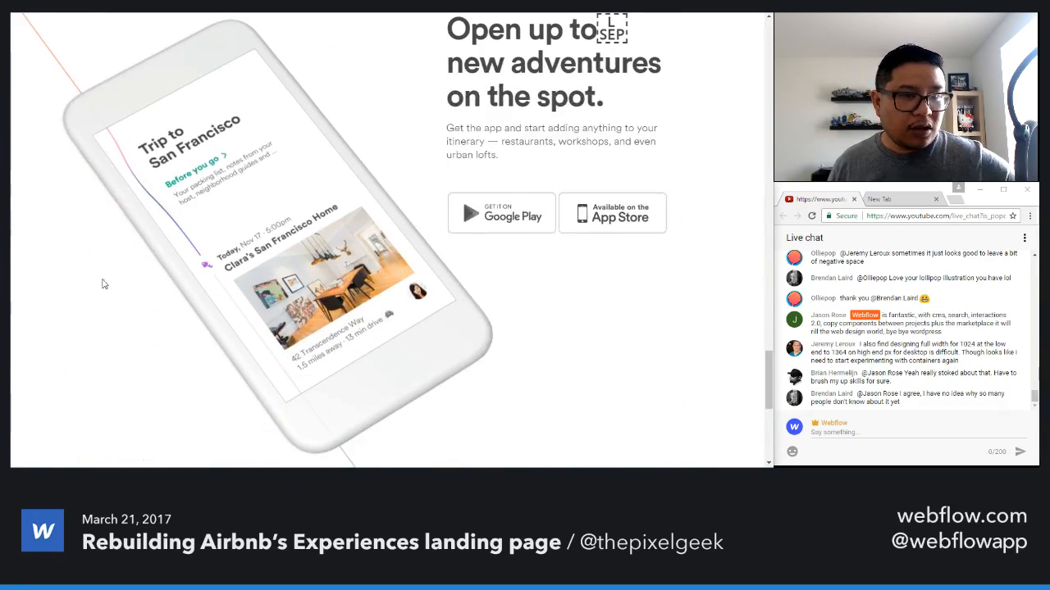
{"action": "scroll", "coordinate": [515, 340], "scroll_direction": "down", "scroll_amount": 5}
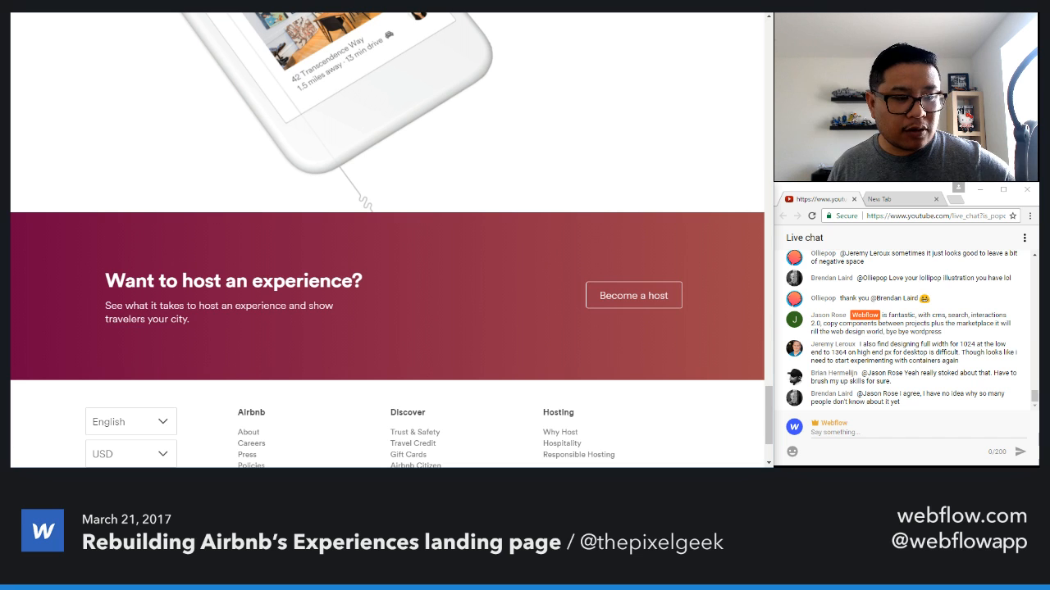
{"action": "key", "text": "ctrl+Tab"}
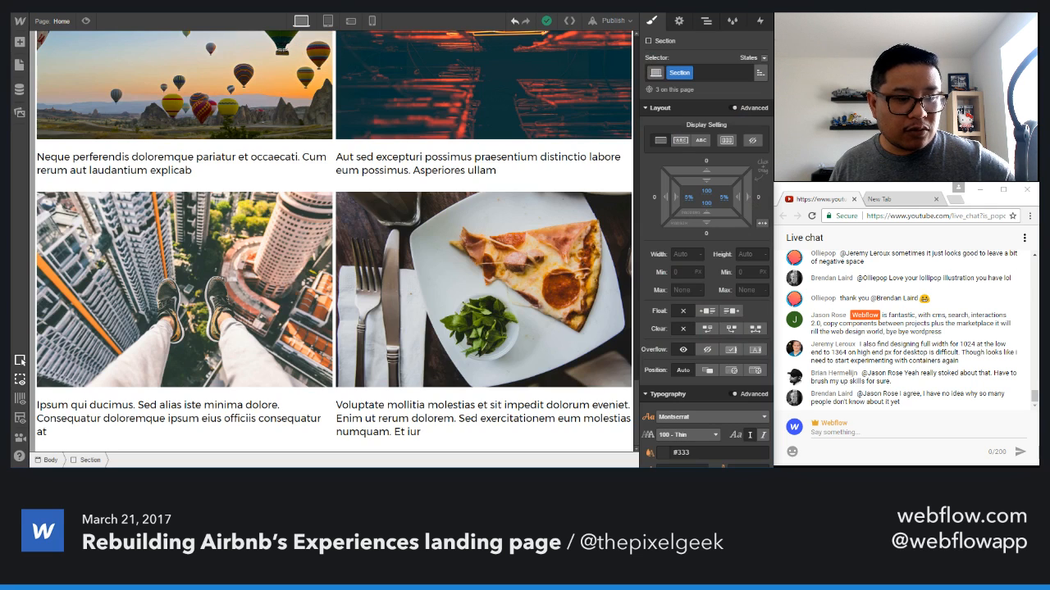
- Add a new section at the end of the page, after the section holding the dynamic cards
{"action": "left_click", "coordinate": [705, 20]}
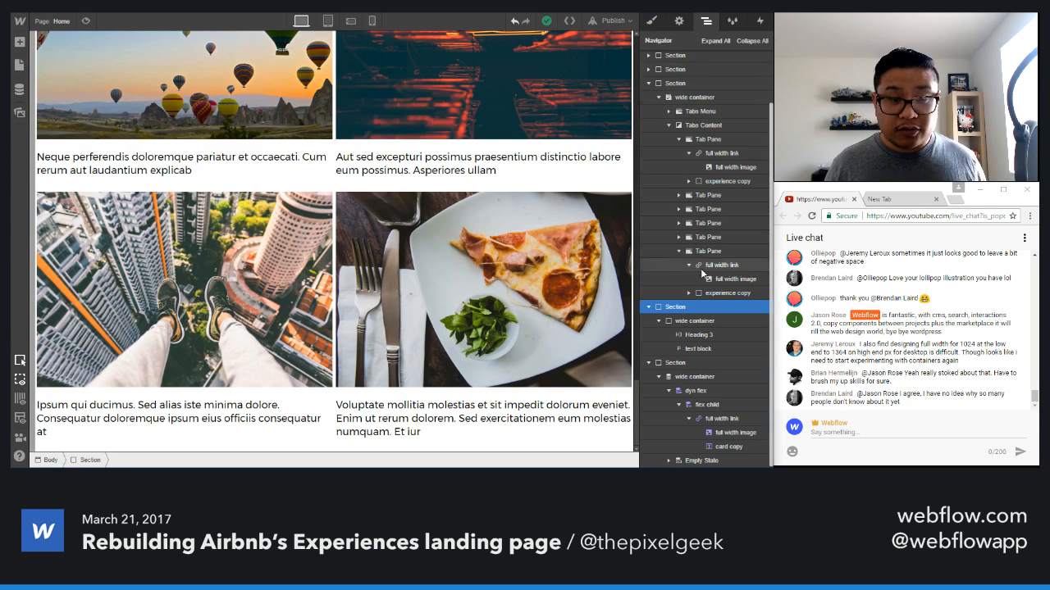
{"action": "left_click", "coordinate": [751, 41]}
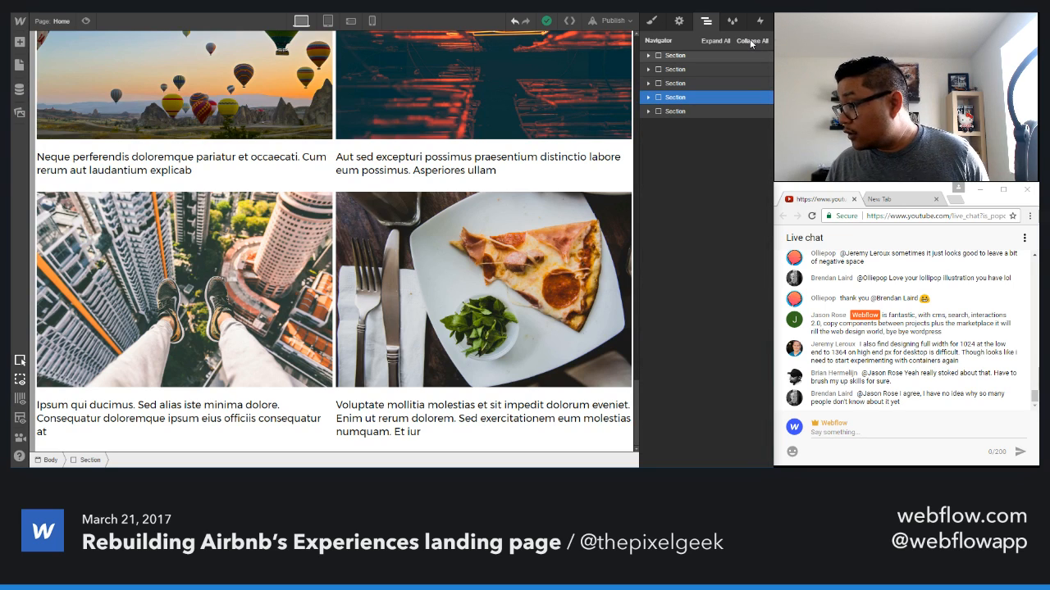
{"action": "key", "text": "a"}
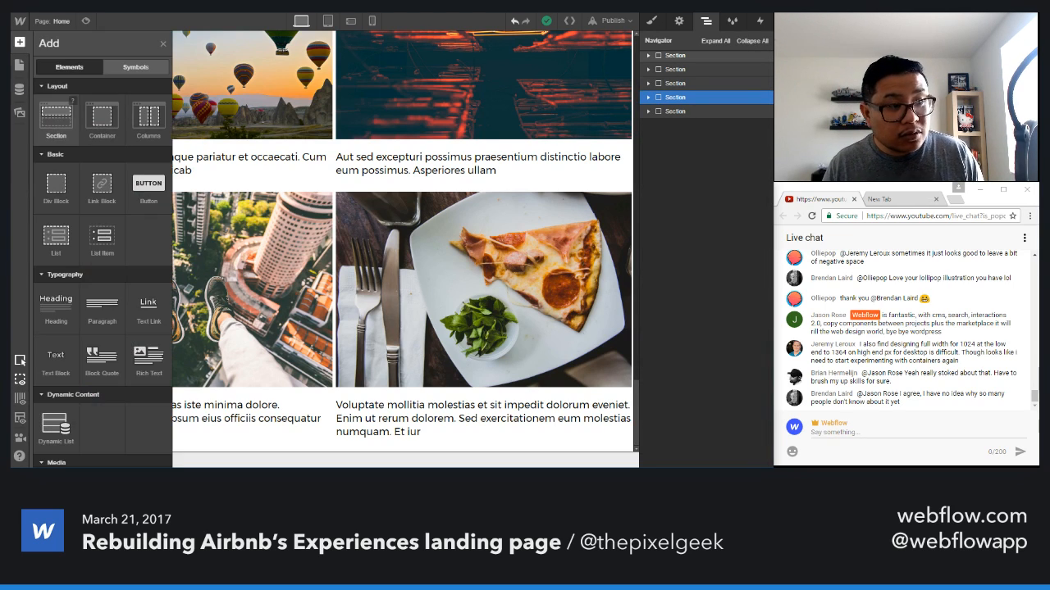
{"action": "left_click_drag", "start_coordinate": [56, 122], "coordinate": [611, 215]}
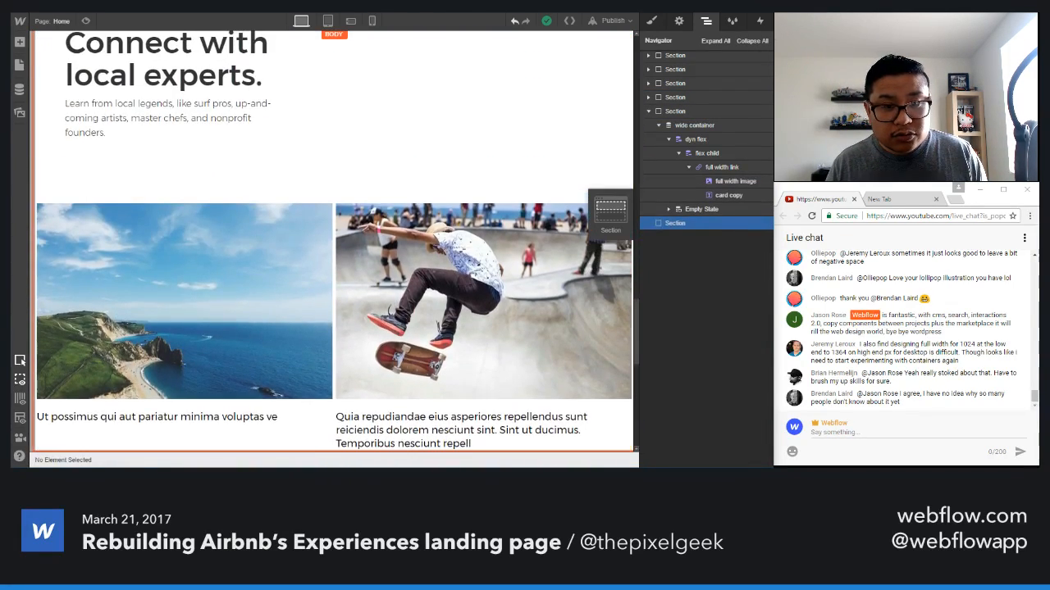
- Apply the existing "Section" class to the new empty section below the cards
{"action": "key", "text": "s"}
{"action": "left_click", "coordinate": [703, 74]}
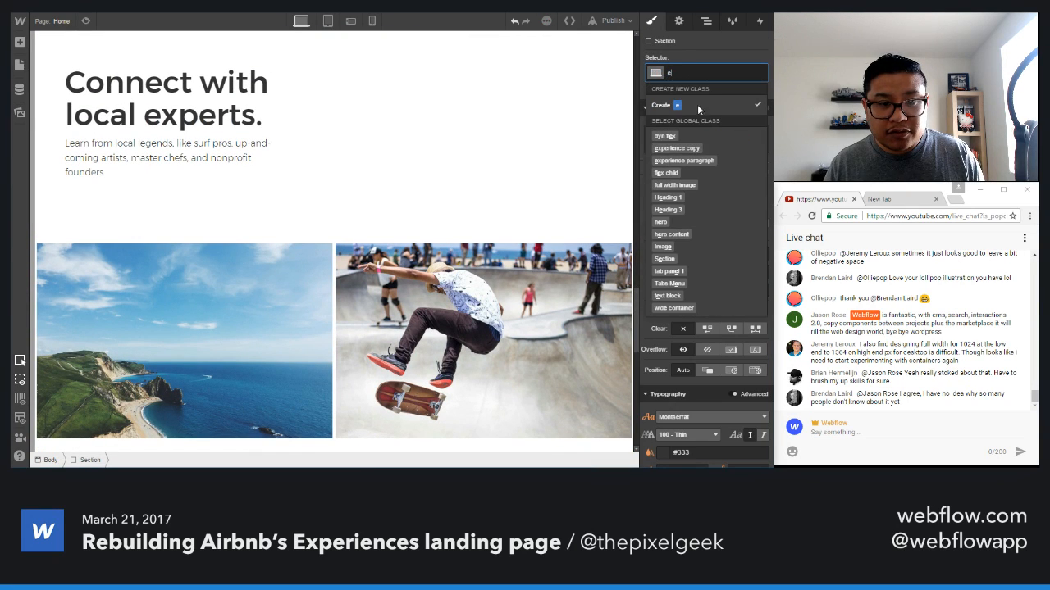
{"action": "type", "text": "e"}
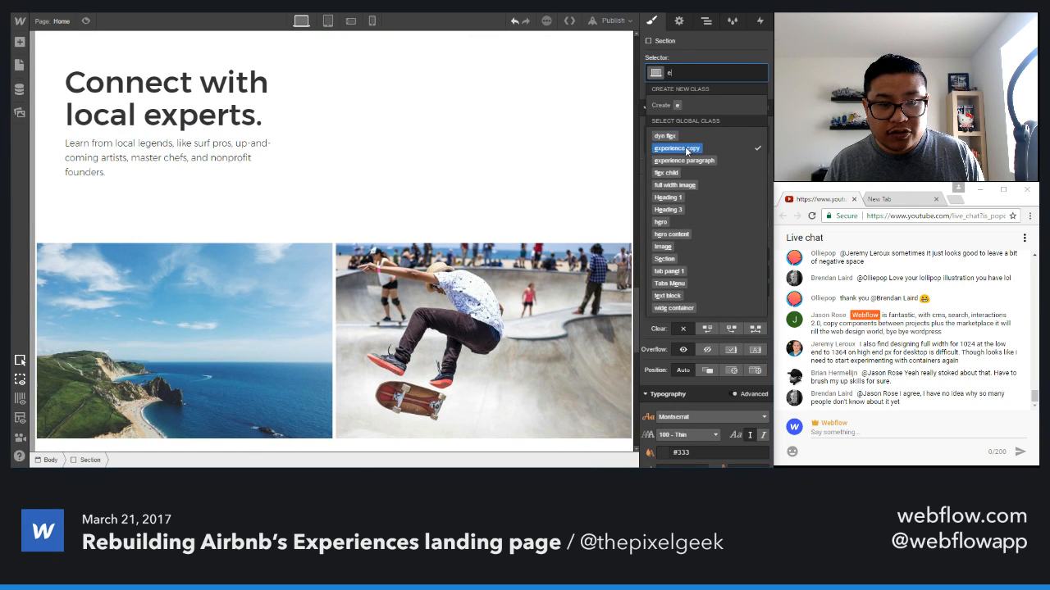
{"action": "left_click", "coordinate": [695, 258]}
{"action": "scroll", "coordinate": [487, 331], "scroll_direction": "down", "scroll_amount": 10}
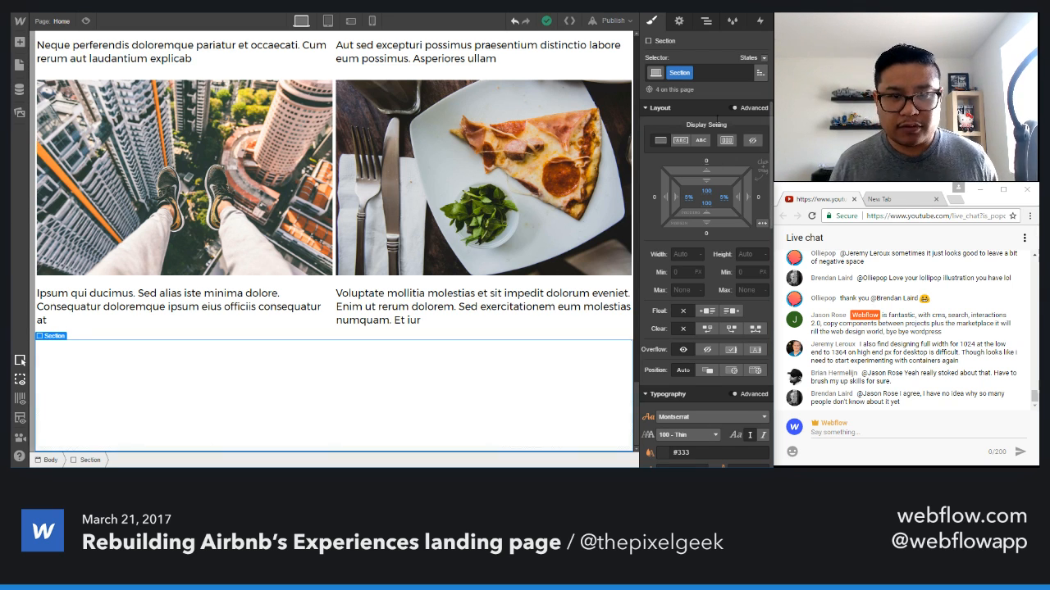
{"action": "left_click", "coordinate": [714, 73]}
{"action": "left_click", "coordinate": [714, 73]}
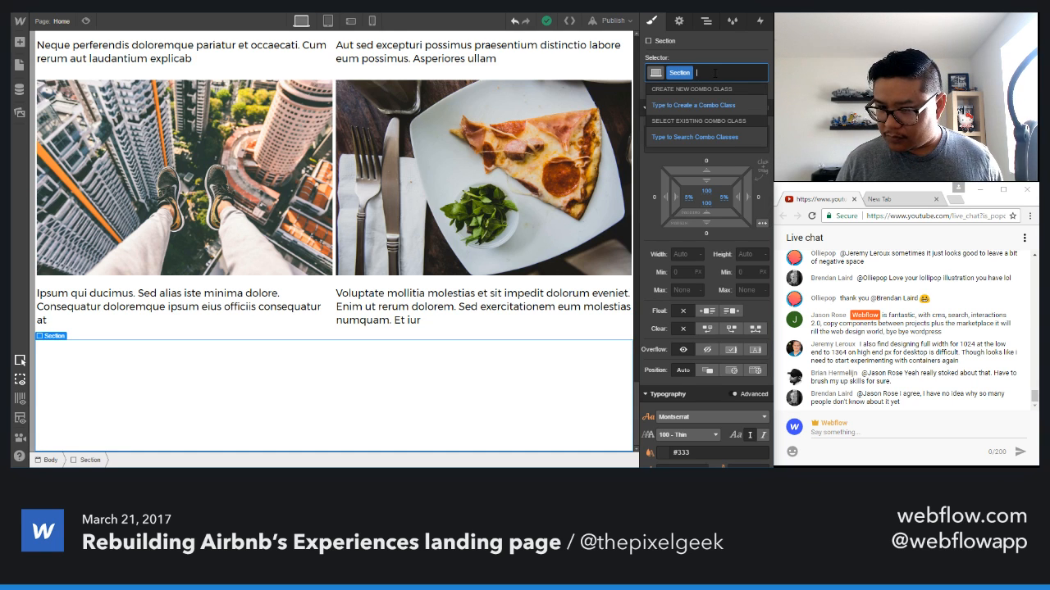
{"action": "key", "text": "Escape"}
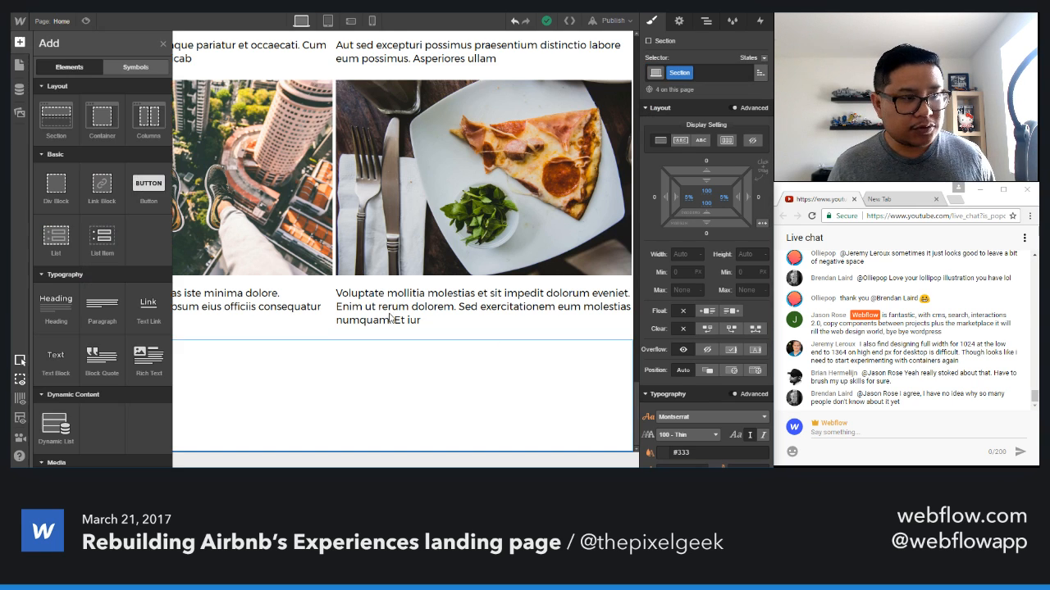
{"action": "key", "text": "a"}
{"action": "left_click", "coordinate": [56, 185]}
{"action": "left_click", "coordinate": [694, 72]}
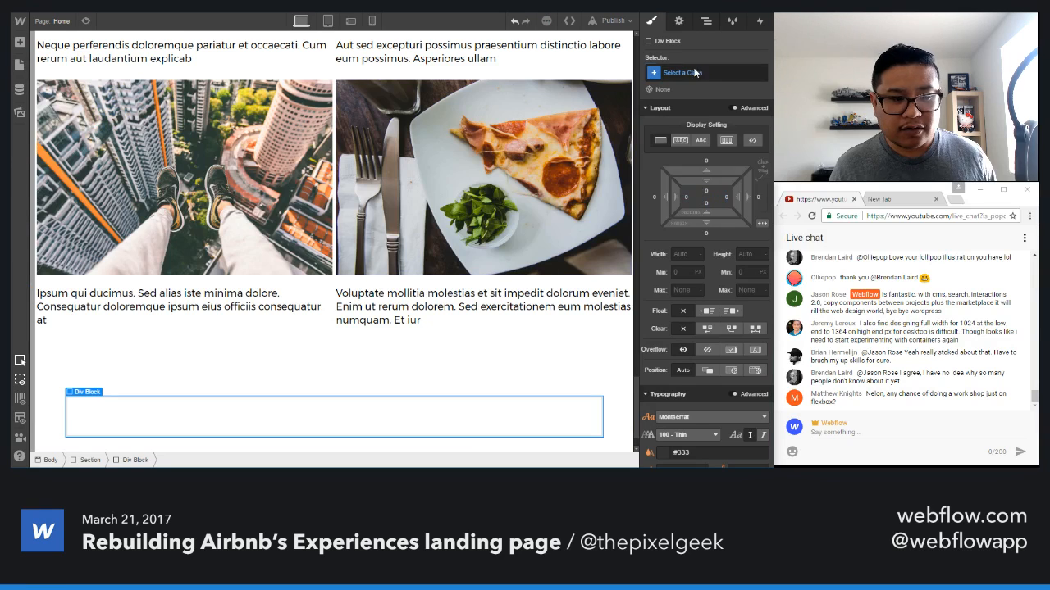
{"action": "key", "text": "Escape"}
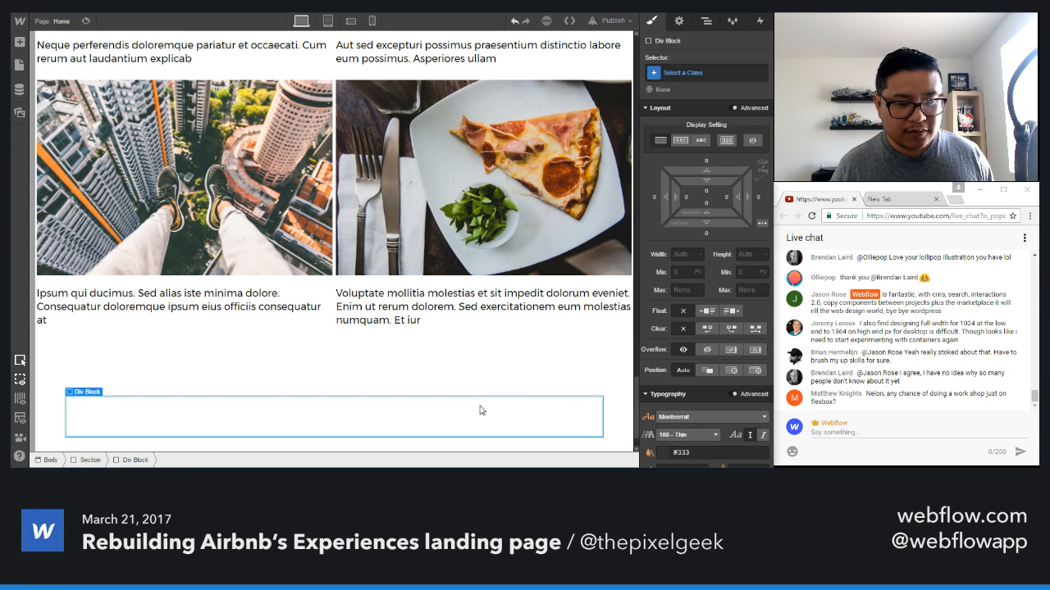
{"action": "key", "text": "Delete"}
- Add a combo class named "cta section" to the empty section below the cards
{"action": "left_click", "coordinate": [539, 340]}
{"action": "left_click", "coordinate": [697, 73]}
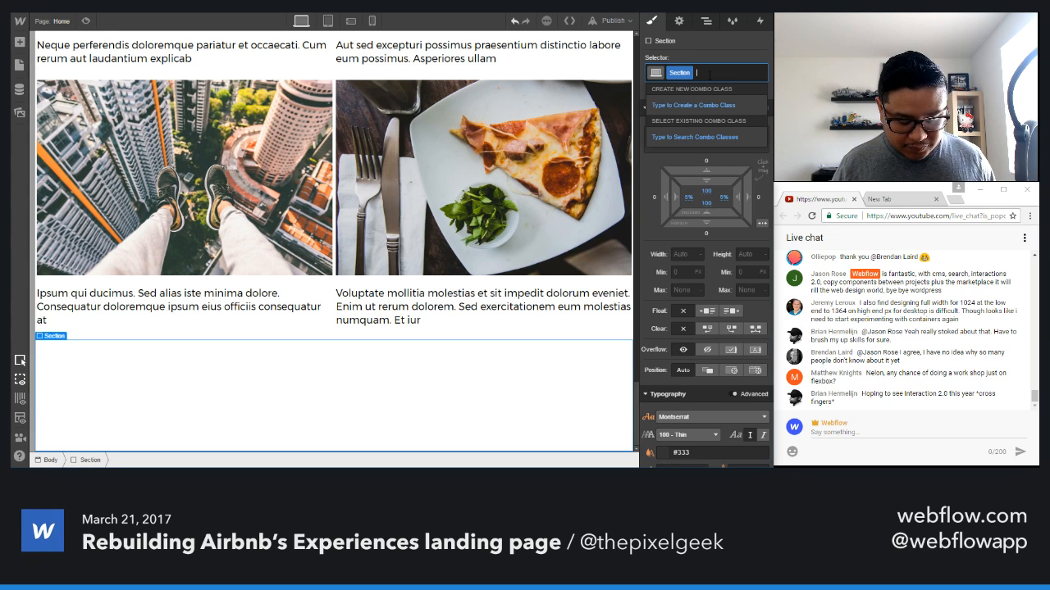
{"action": "type", "text": "cta row"}
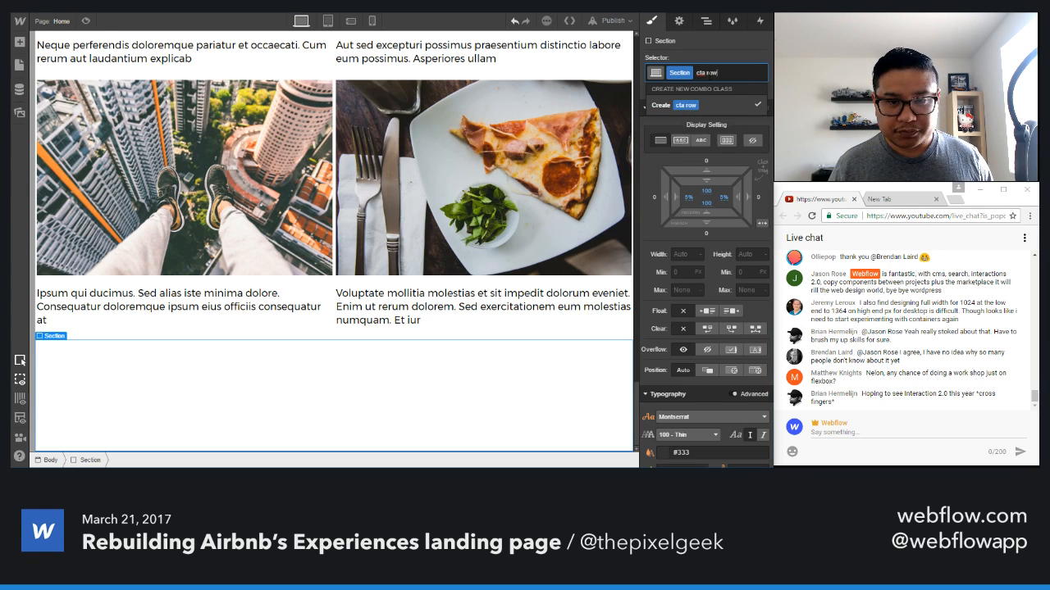
{"action": "key", "text": "BackSpace"}
{"action": "key", "text": "BackSpace"}
{"action": "key", "text": "BackSpace"}
{"action": "type", "text": "section"}
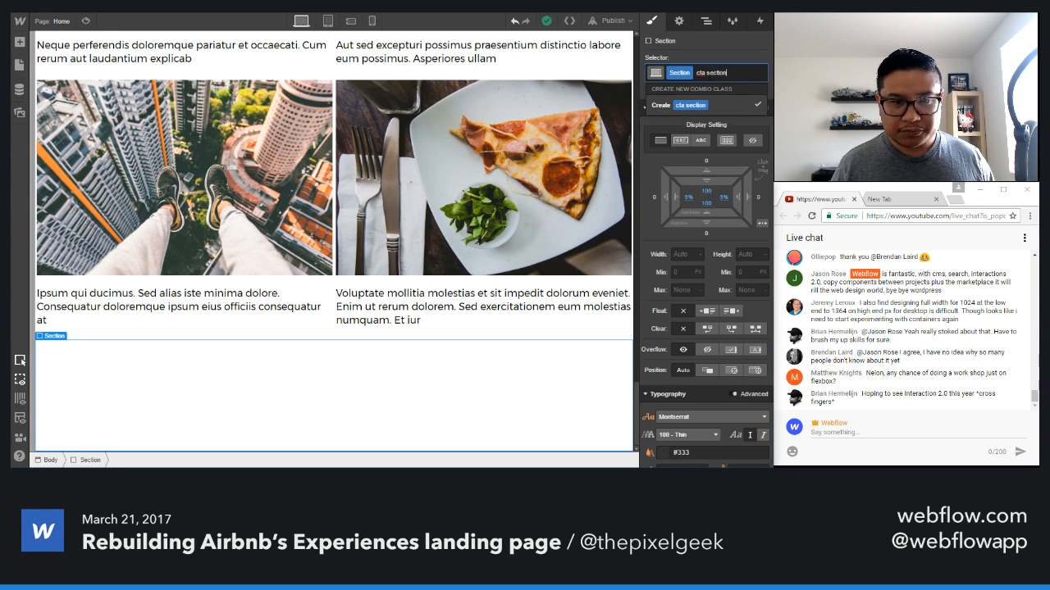
{"action": "key", "text": "Return"}
- Give the cta section a background image, using the timeline_phone picture from the assets
{"action": "scroll", "coordinate": [728, 253], "scroll_direction": "down", "scroll_amount": 4}
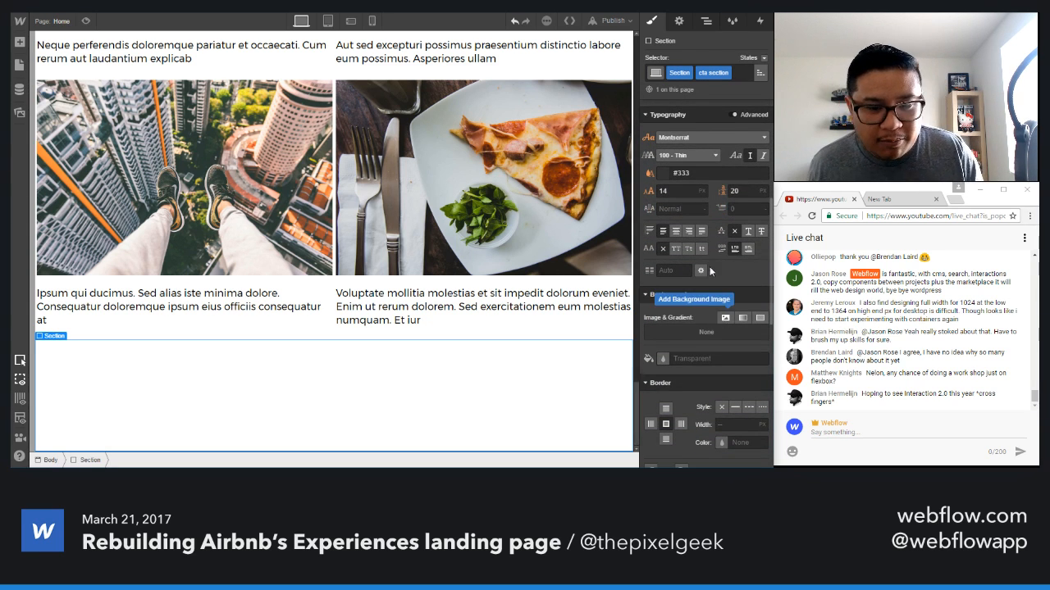
{"action": "left_click", "coordinate": [725, 317]}
{"action": "left_click", "coordinate": [668, 172]}
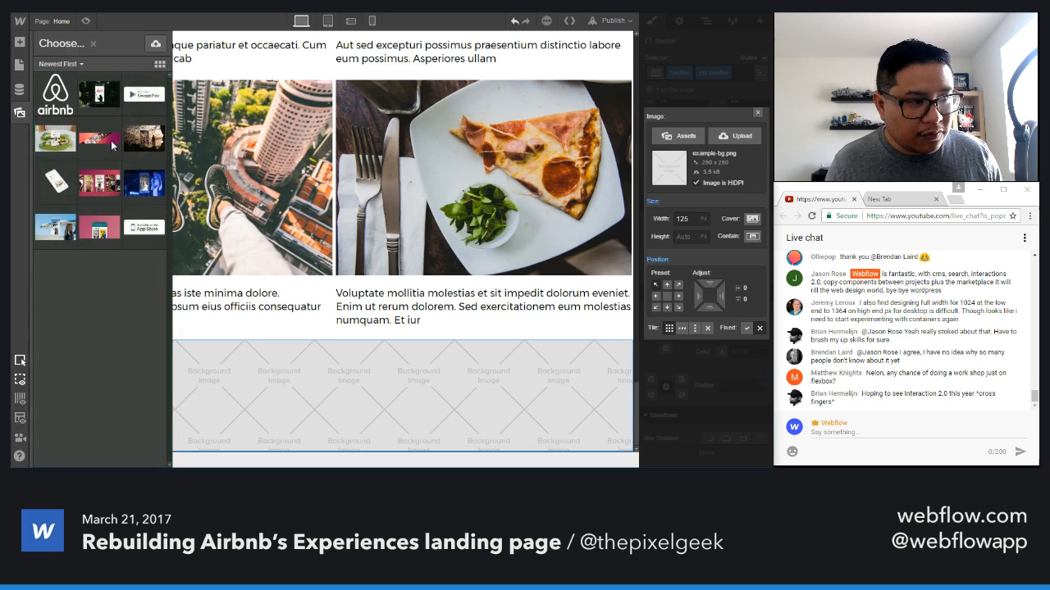
{"action": "left_click", "coordinate": [72, 182]}
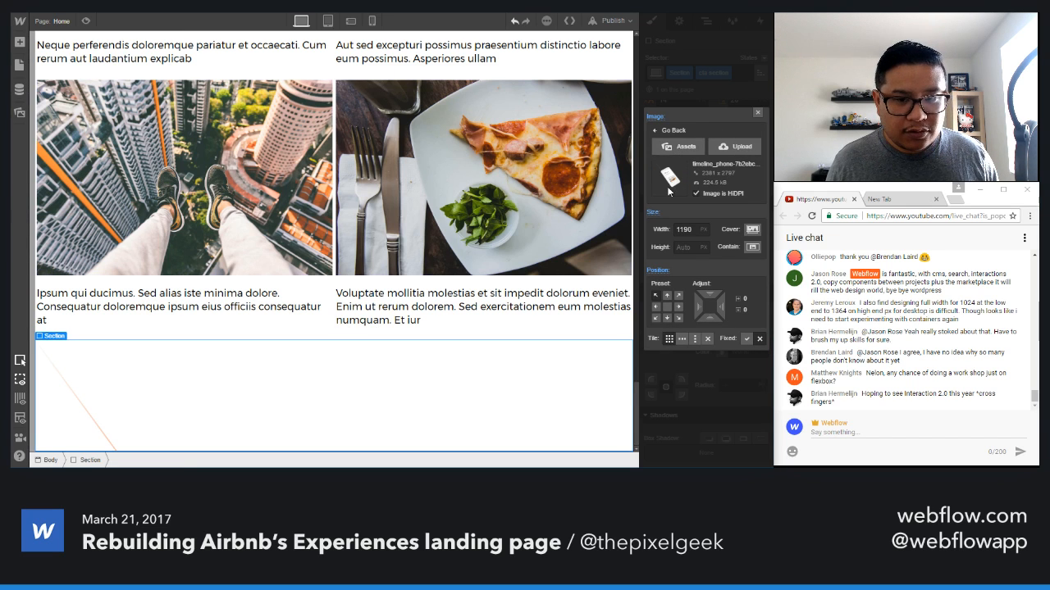
{"action": "left_click", "coordinate": [711, 396]}
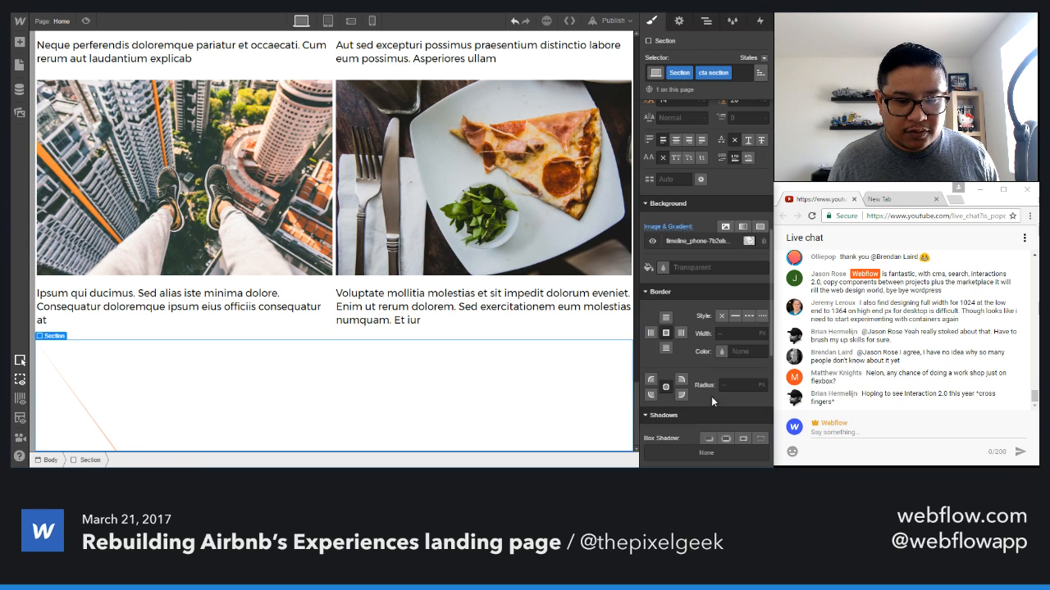
- Set the height of the cta section to 900 px
{"action": "scroll", "coordinate": [496, 372], "scroll_direction": "up", "scroll_amount": 3}
{"action": "scroll", "coordinate": [496, 372], "scroll_direction": "down", "scroll_amount": 3}
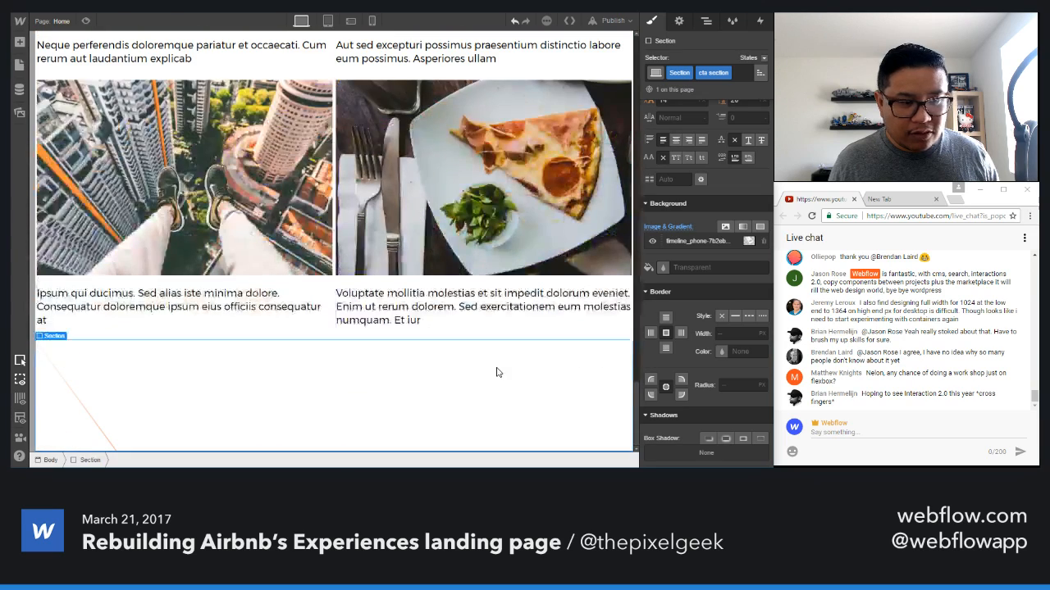
{"action": "scroll", "coordinate": [742, 309], "scroll_direction": "up", "scroll_amount": 5}
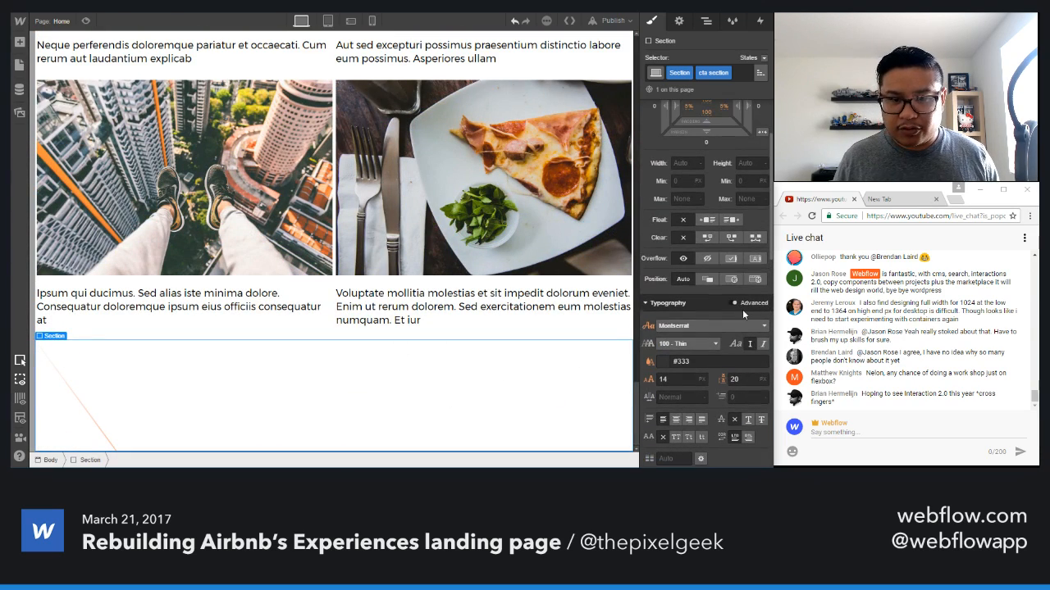
{"action": "left_click", "coordinate": [749, 164]}
{"action": "type", "text": "5"}
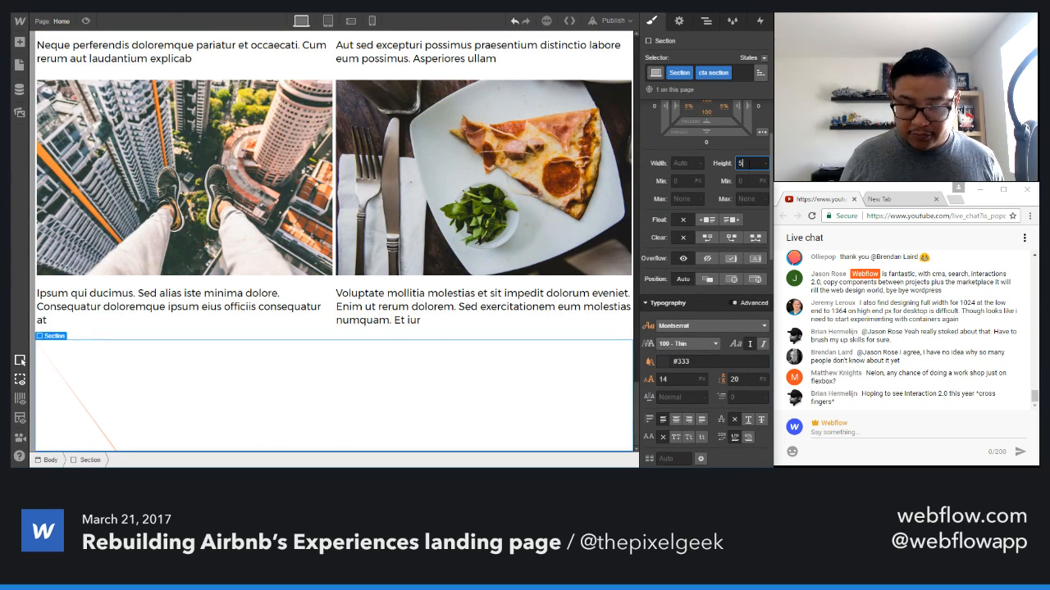
{"action": "key", "text": "Return"}
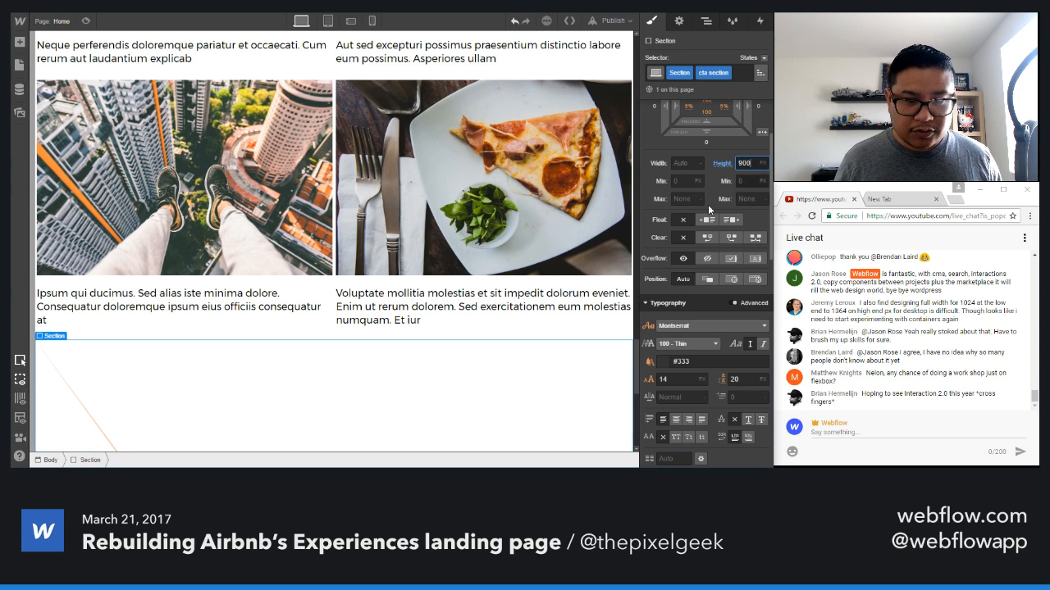
{"action": "scroll", "coordinate": [561, 365], "scroll_direction": "down", "scroll_amount": 5}
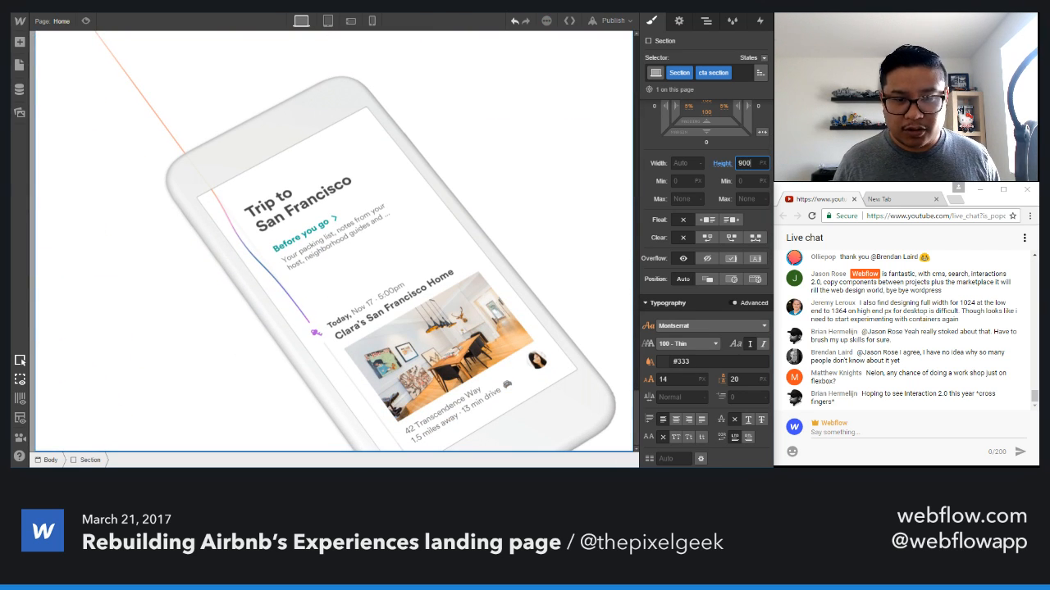
- Set the phone background to cover without tiling, and try the right-centre and left-centre positions before placing it at the top left
{"action": "scroll", "coordinate": [680, 330], "scroll_direction": "down", "scroll_amount": 3}
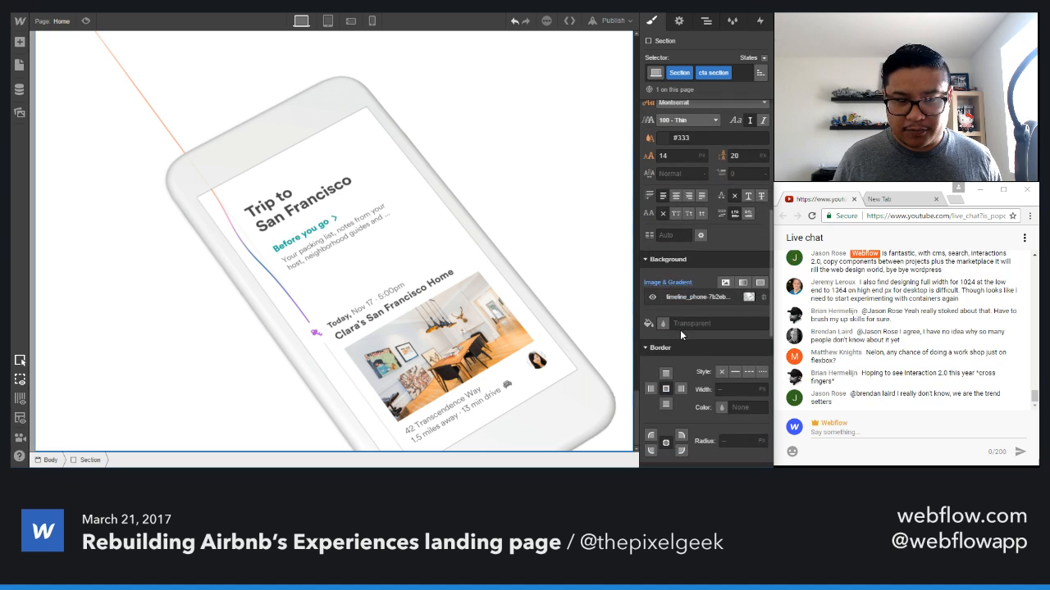
{"action": "left_click", "coordinate": [680, 300]}
{"action": "left_click", "coordinate": [753, 219]}
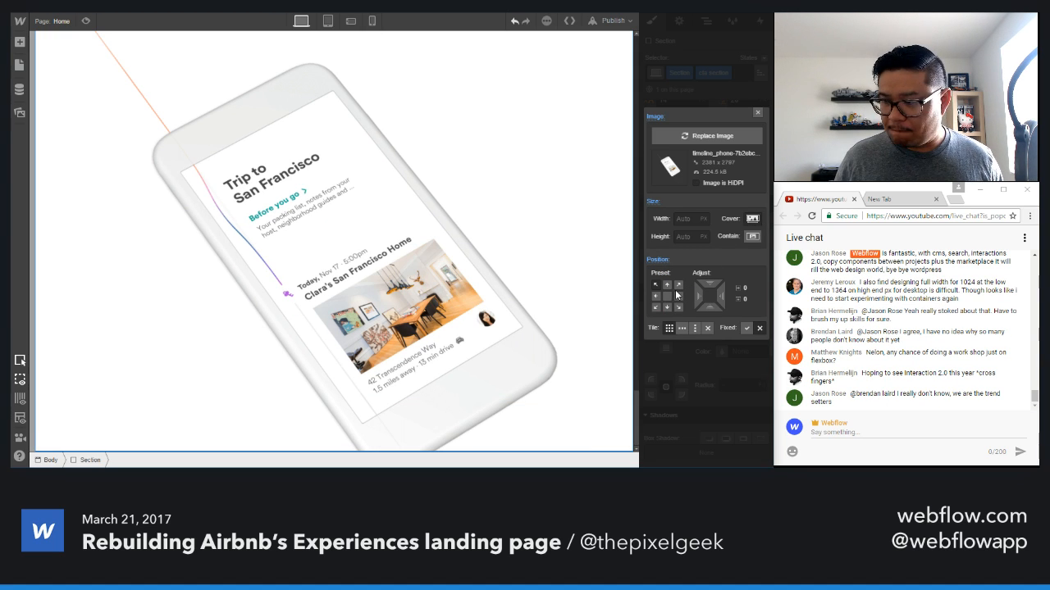
{"action": "left_click", "coordinate": [677, 300]}
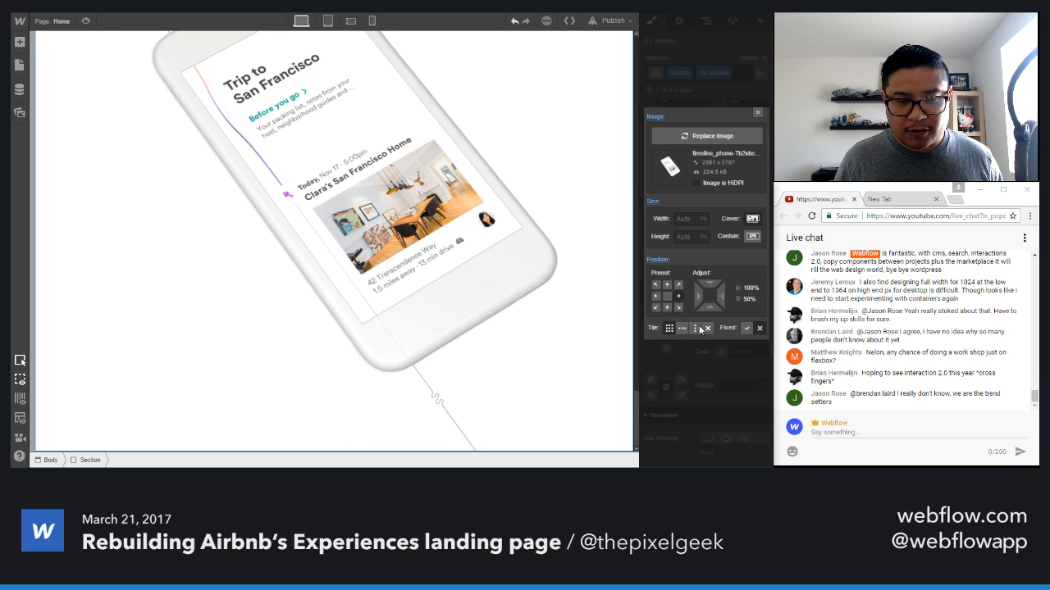
{"action": "left_click", "coordinate": [655, 296]}
{"action": "left_click", "coordinate": [655, 285]}
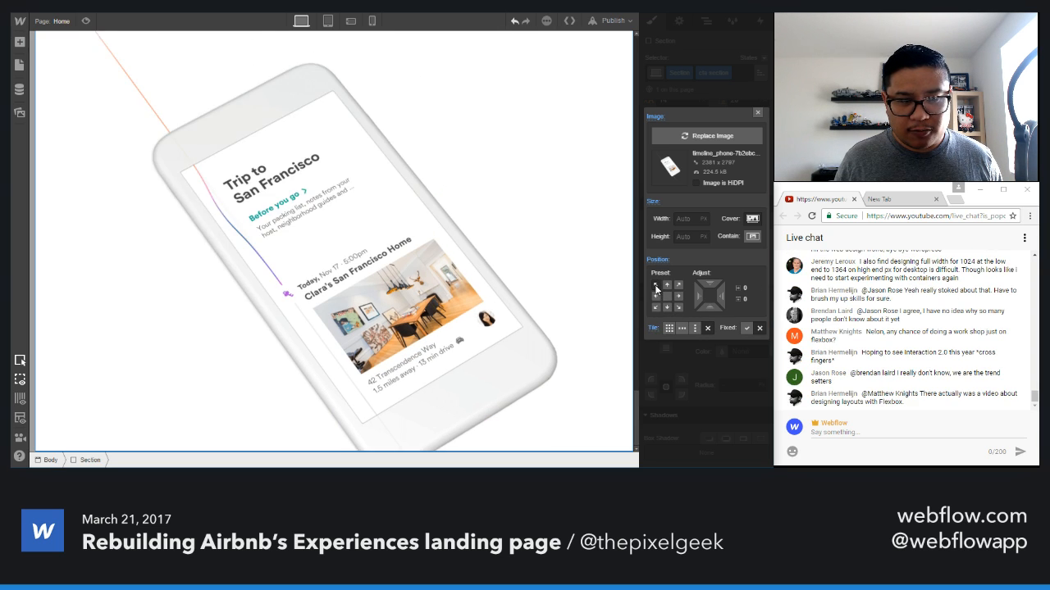
- Change the phone background's size to contain and align it to the left edge, vertically centred at 50%
{"action": "scroll", "coordinate": [528, 324], "scroll_direction": "up", "scroll_amount": 3}
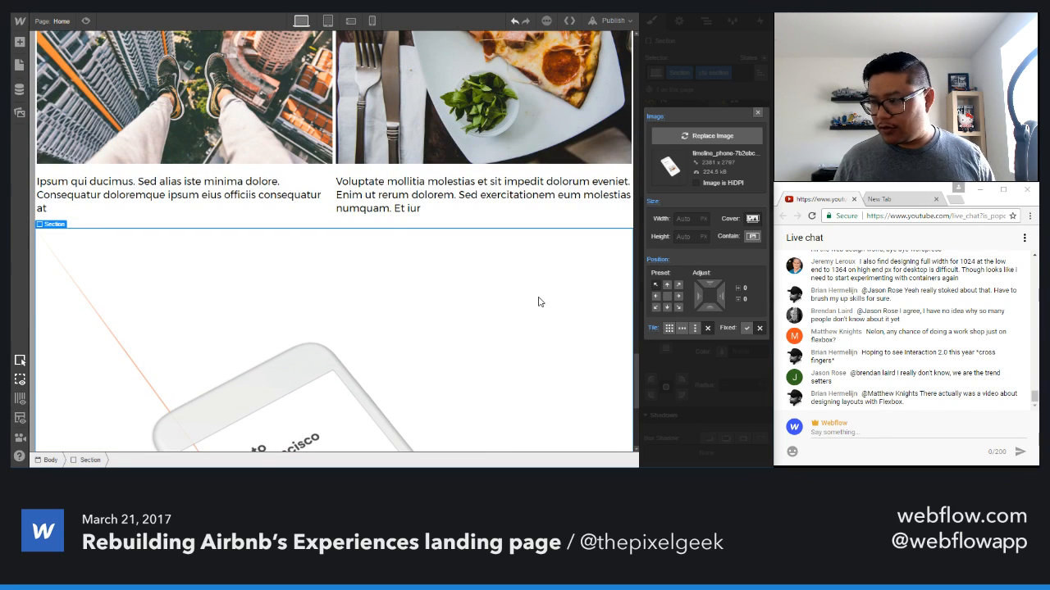
{"action": "left_click_drag", "start_coordinate": [693, 300], "coordinate": [575, 292]}
{"action": "left_click", "coordinate": [668, 297]}
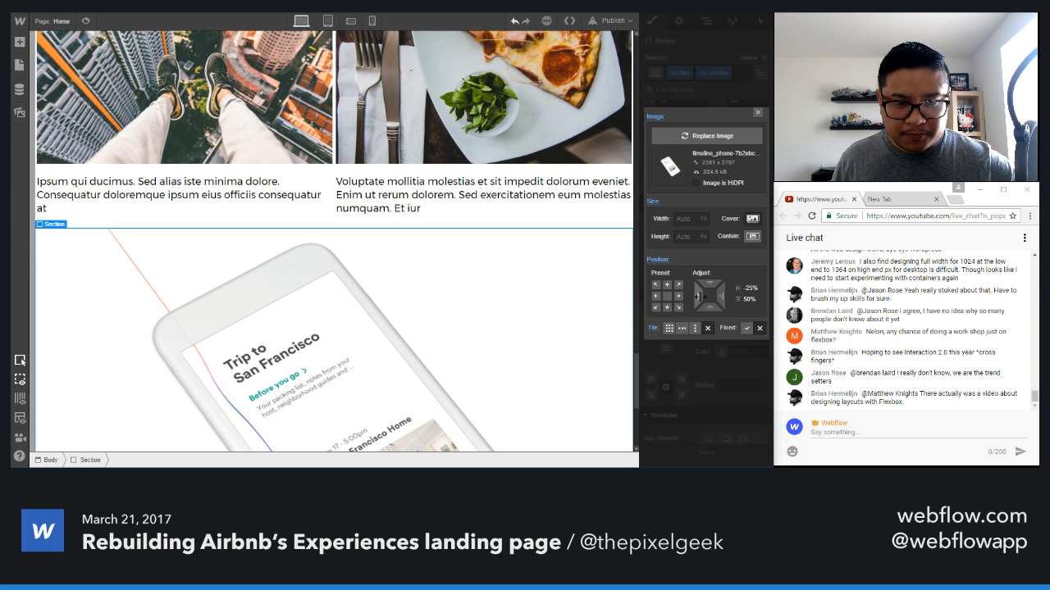
{"action": "left_click", "coordinate": [753, 237]}
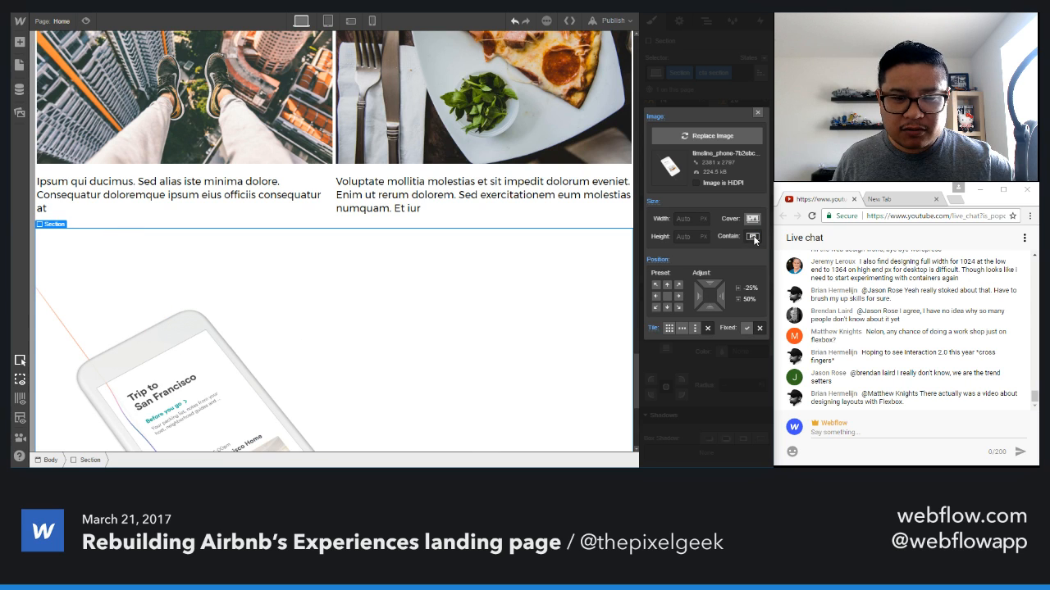
{"action": "left_click", "coordinate": [666, 296]}
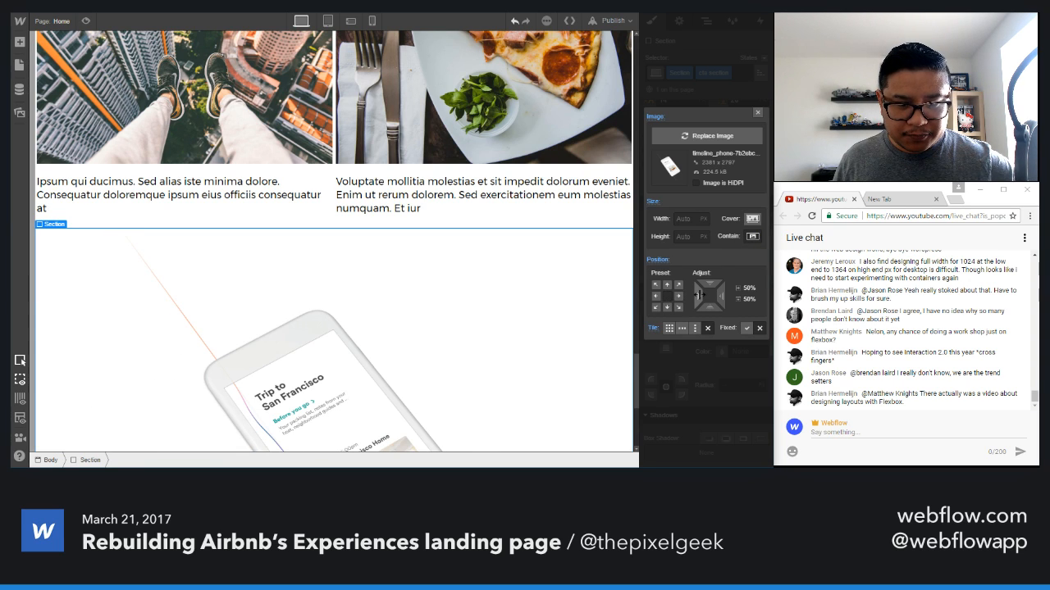
{"action": "left_click", "coordinate": [656, 296]}
{"action": "scroll", "coordinate": [460, 331], "scroll_direction": "down", "scroll_amount": 3}
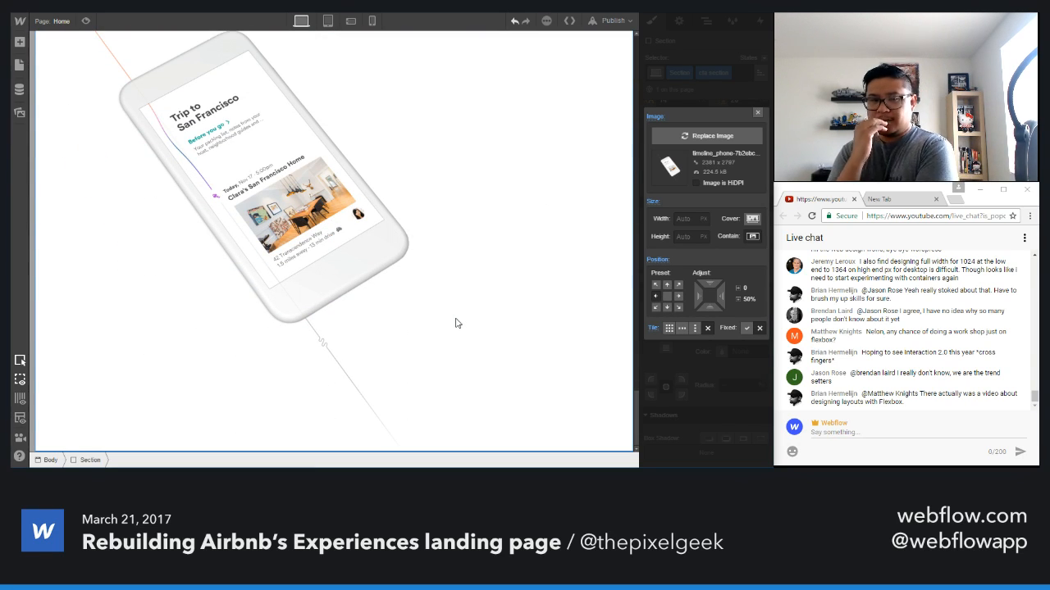
{"action": "left_click", "coordinate": [757, 113]}
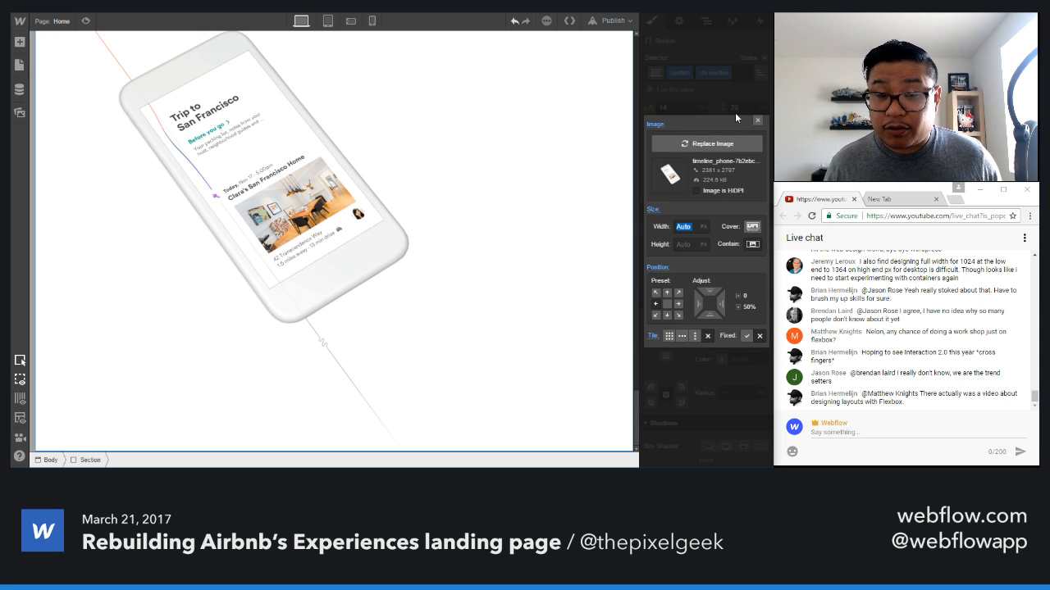
{"action": "left_click", "coordinate": [758, 121]}
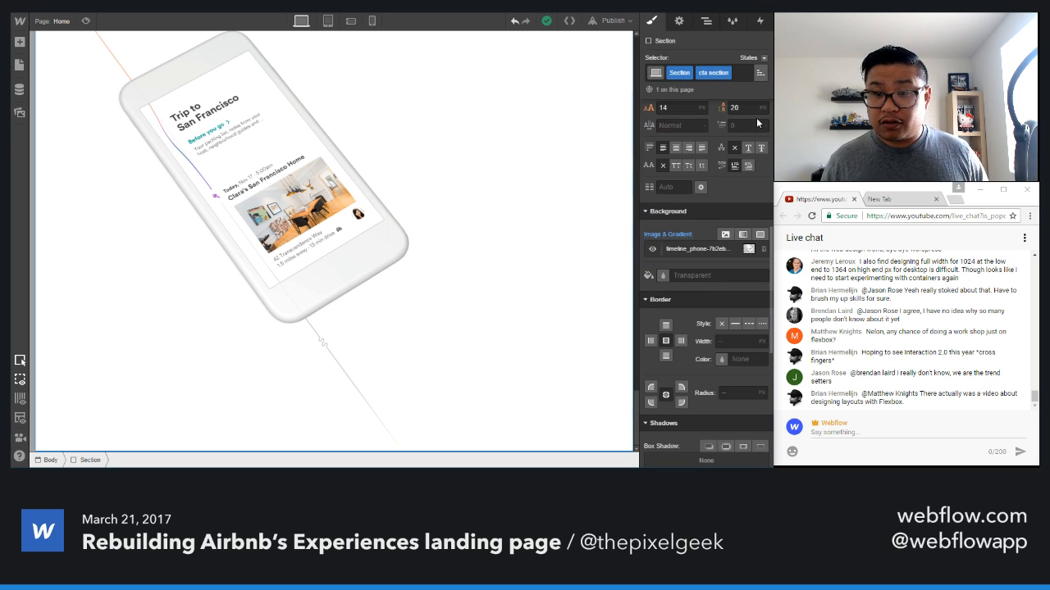
- Increase the cta section's height to 1000 px so the phone background appears larger
{"action": "scroll", "coordinate": [720, 271], "scroll_direction": "up", "scroll_amount": 5}
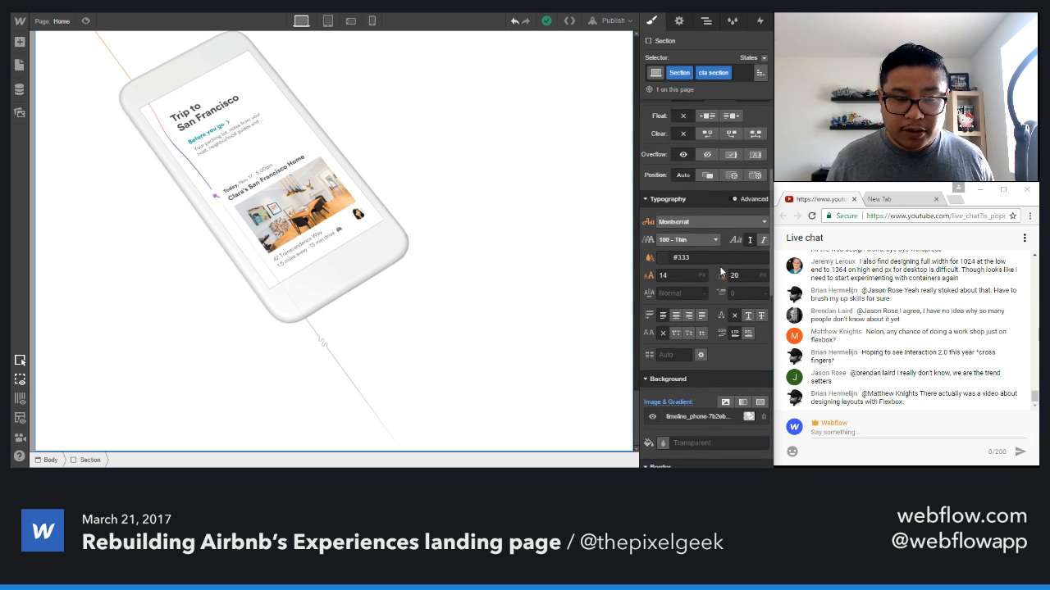
{"action": "scroll", "coordinate": [721, 270], "scroll_direction": "up", "scroll_amount": 2}
{"action": "left_click", "coordinate": [742, 227]}
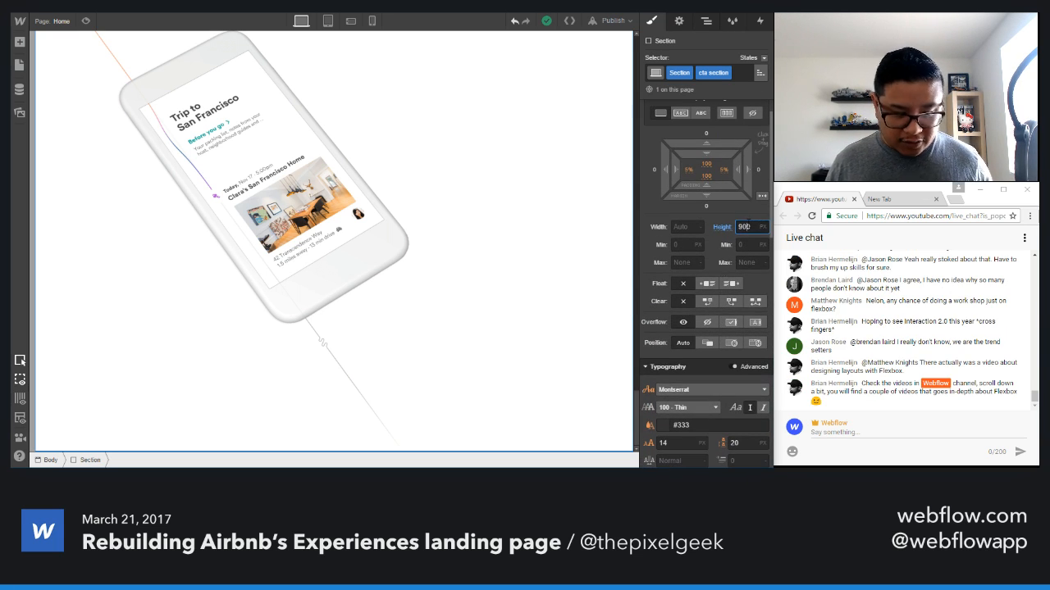
{"action": "key", "text": "shift+Up"}
{"action": "key", "text": "shift+Up"}
{"action": "key", "text": "shift+Up"}
{"action": "key", "text": "shift+Up"}
{"action": "key", "text": "shift+Up"}
{"action": "key", "text": "shift+Up"}
{"action": "key", "text": "shift+Up"}
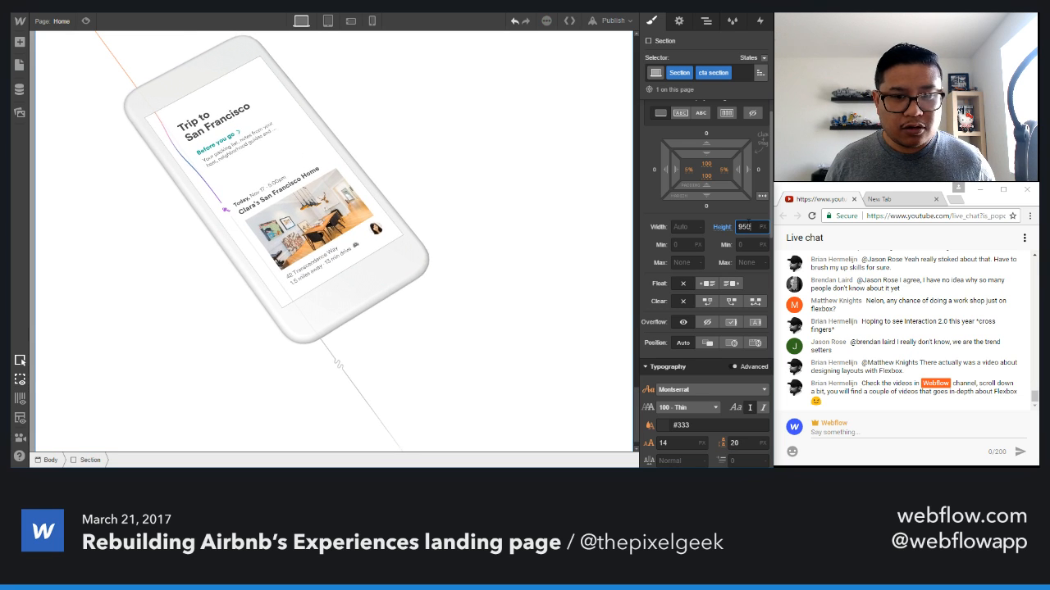
{"action": "key", "text": "shift+Up"}
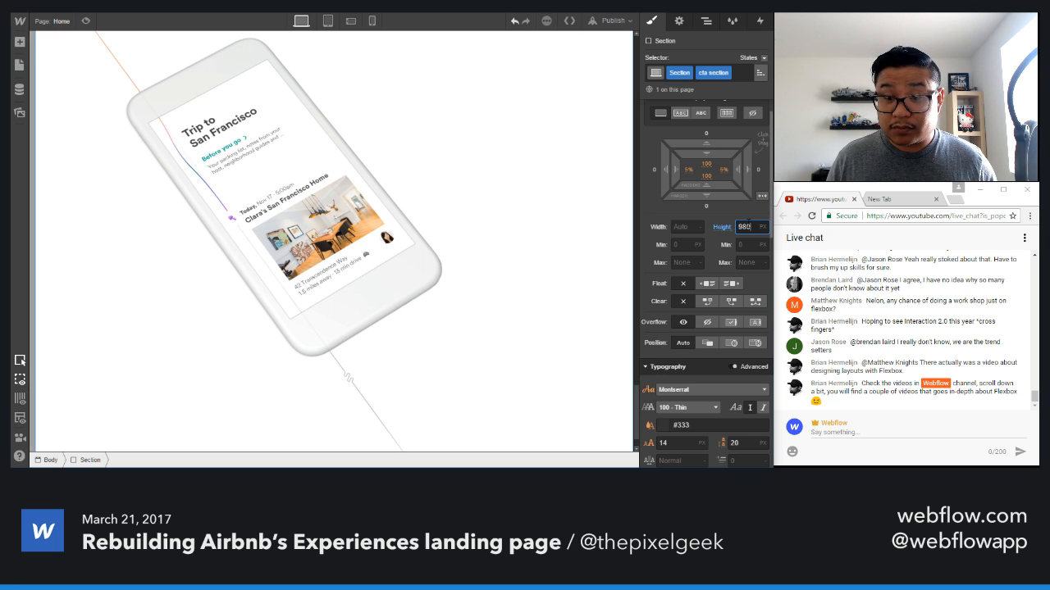
{"action": "scroll", "coordinate": [520, 235], "scroll_direction": "up", "scroll_amount": 3}
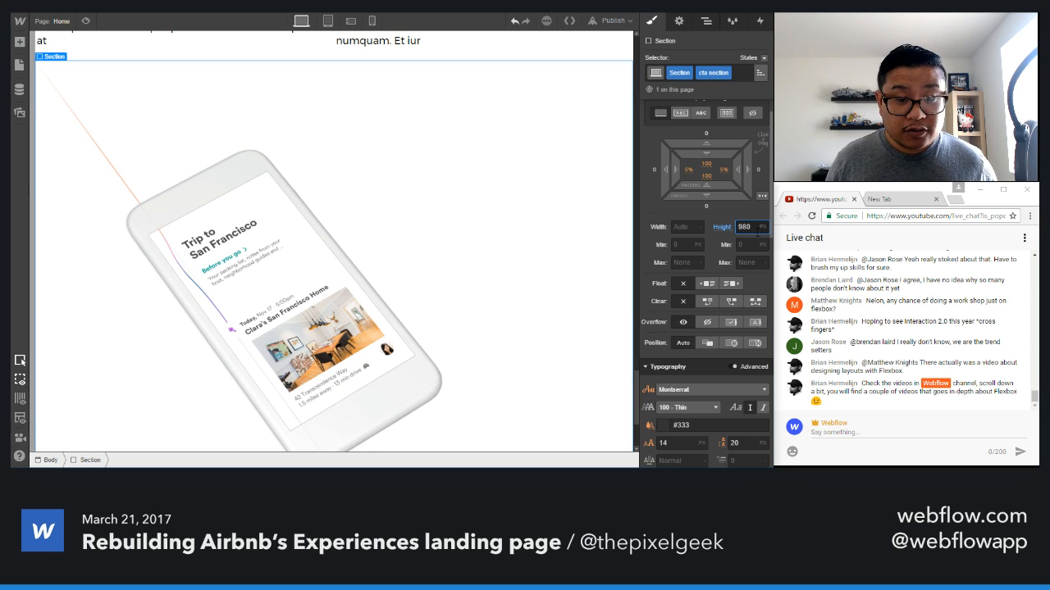
{"action": "key", "text": "shift+Up"}
{"action": "key", "text": "shift+Up"}
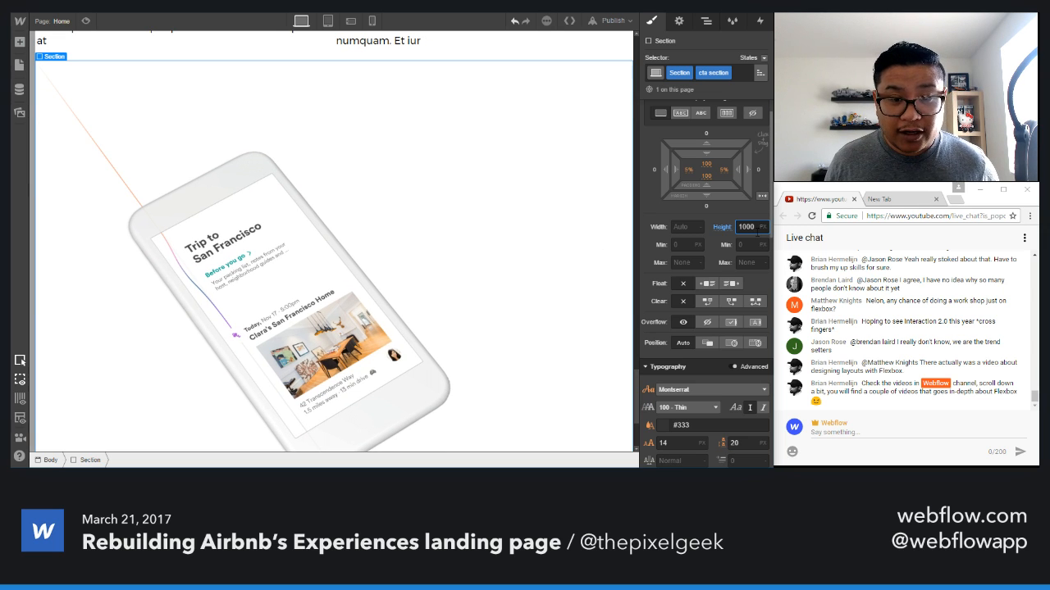
- Reopen the phone background's settings and clear its contain sizing back to automatic width and height
{"action": "scroll", "coordinate": [709, 336], "scroll_direction": "up", "scroll_amount": 1}
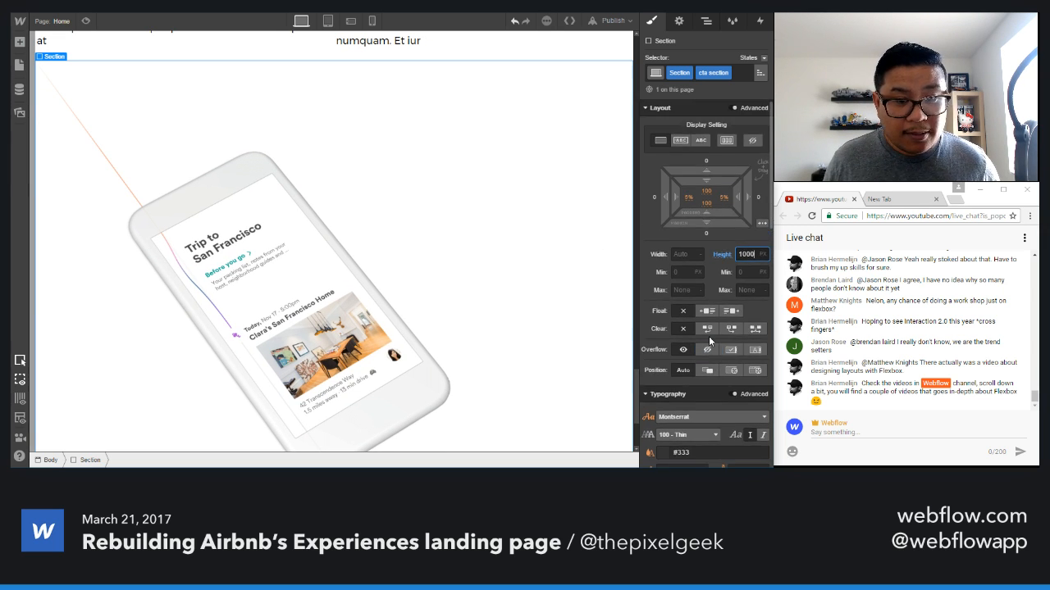
{"action": "scroll", "coordinate": [708, 336], "scroll_direction": "down", "scroll_amount": 3}
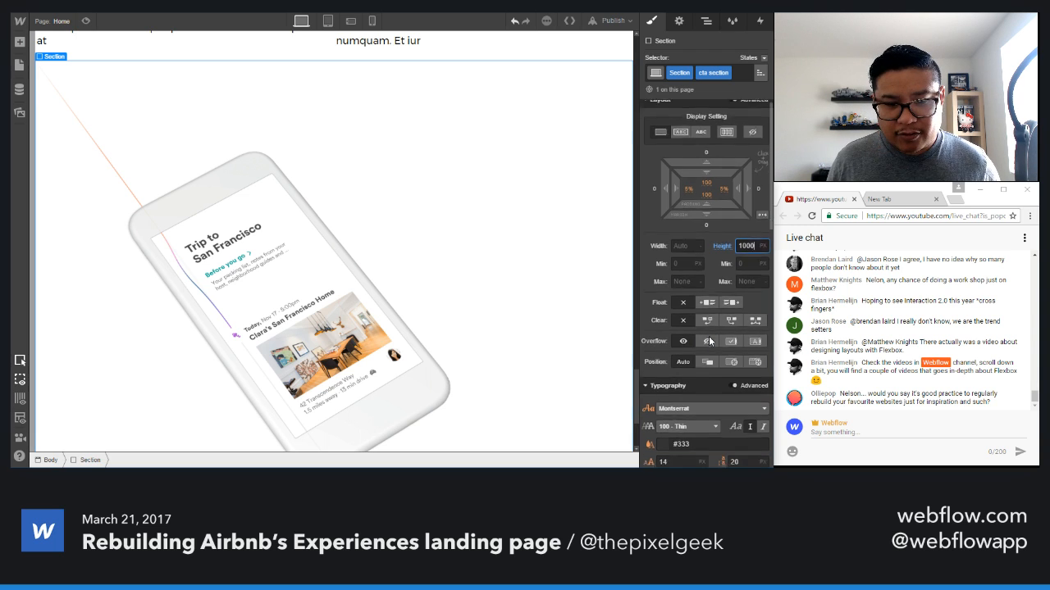
{"action": "left_click", "coordinate": [701, 331]}
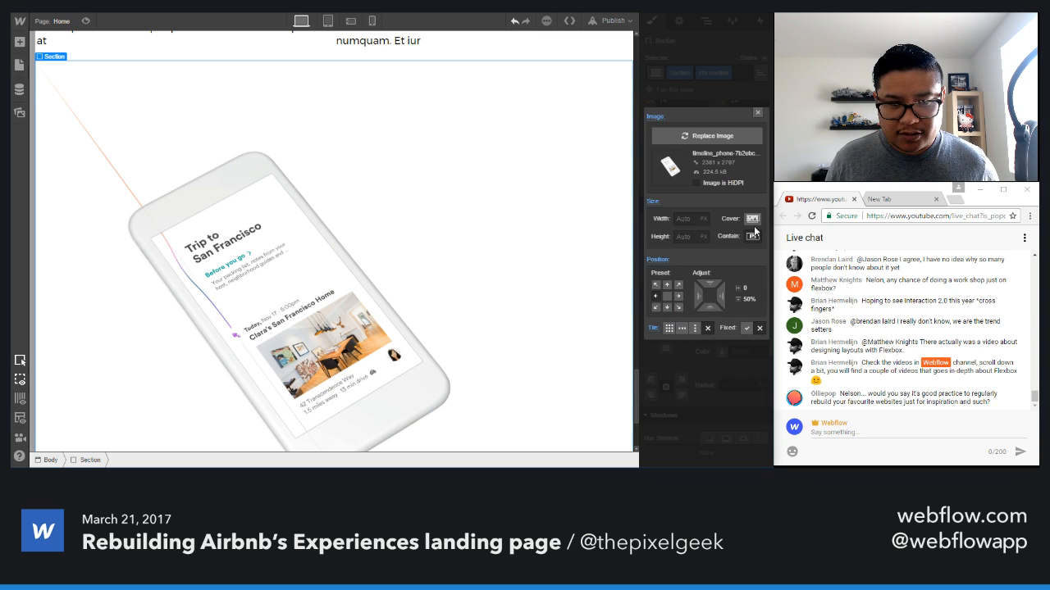
{"action": "left_click", "coordinate": [654, 216]}
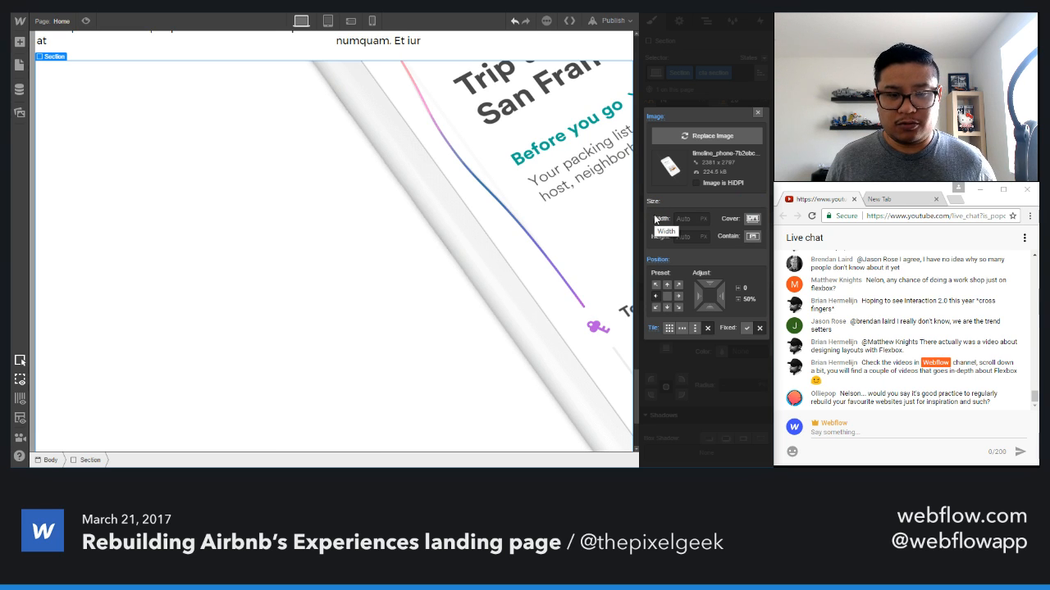
- Mark the phone background image as HiDPI and try it at right-centre with a 152% horizontal position
{"action": "left_click", "coordinate": [718, 184]}
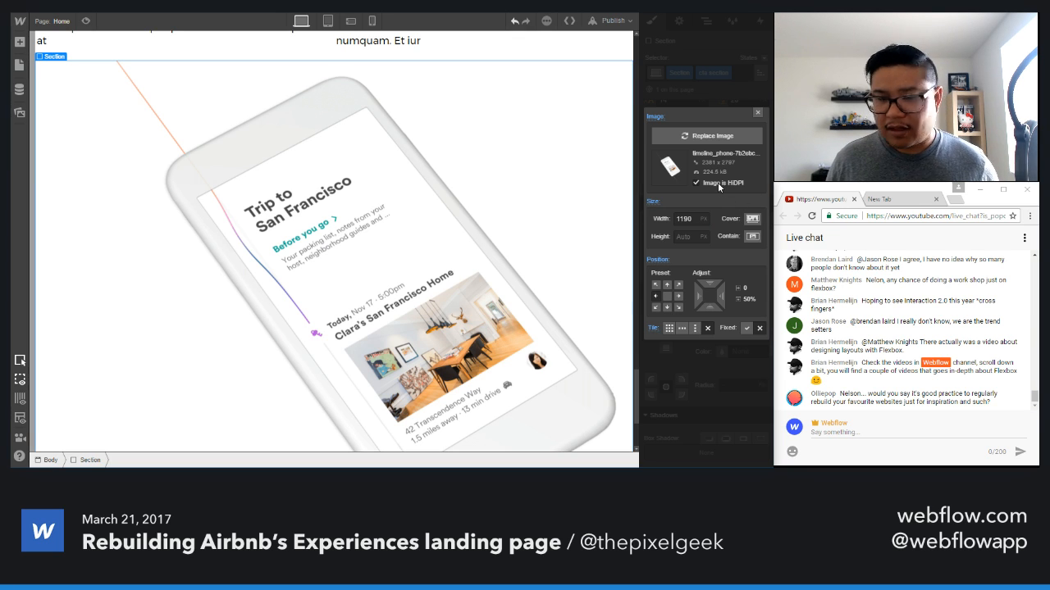
{"action": "left_click", "coordinate": [678, 296]}
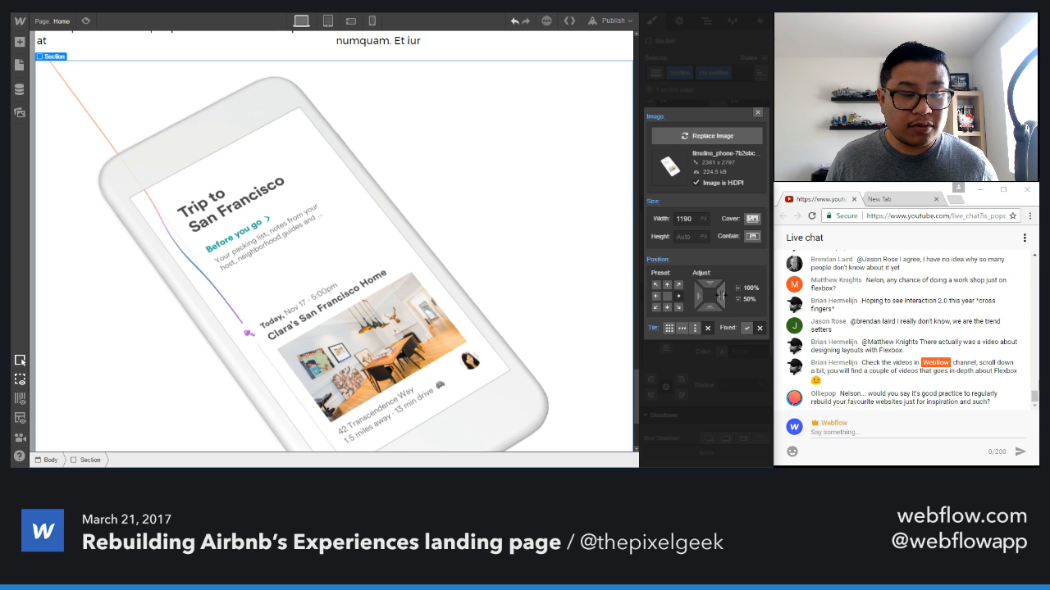
{"action": "left_click_drag", "start_coordinate": [721, 295], "coordinate": [748, 295]}
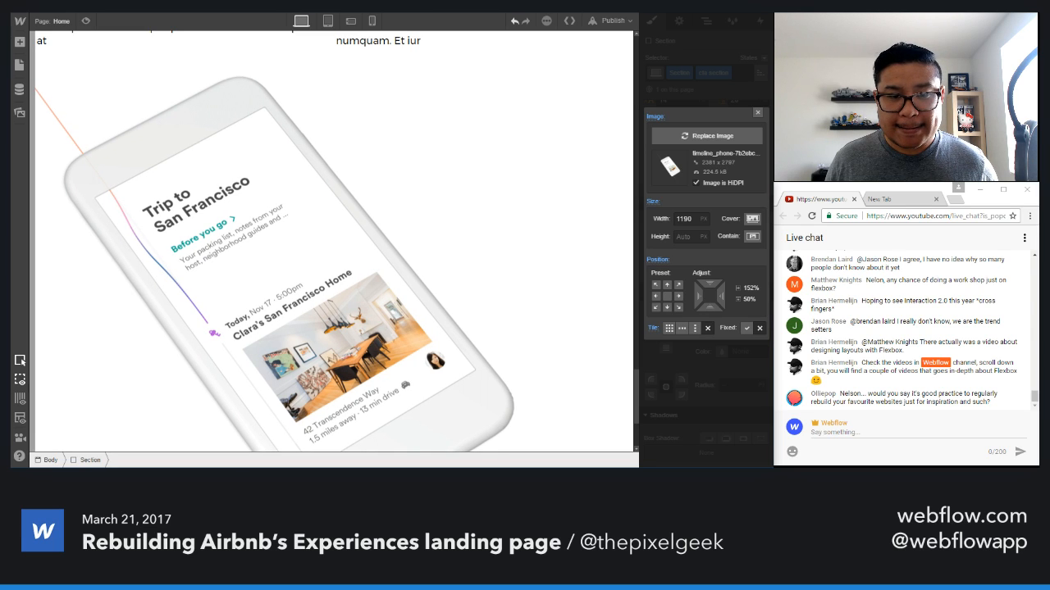
- Reduce the phone background's width to 1000 px, keeping its height automatic
{"action": "left_click", "coordinate": [694, 220]}
{"action": "key", "text": "shift+Down"}
{"action": "key", "text": "shift+Down"}
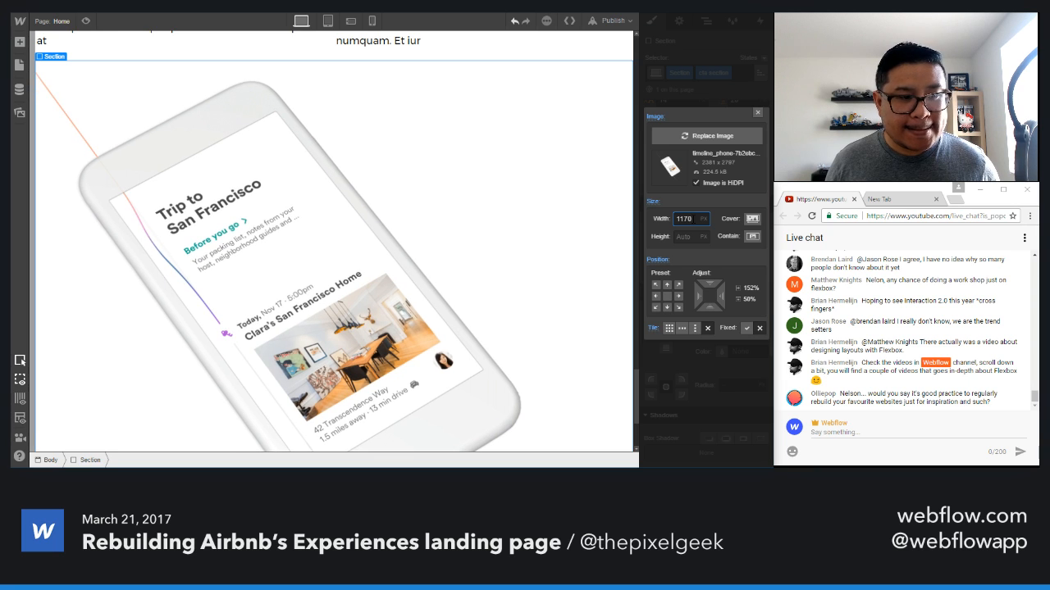
{"action": "key", "text": "shift+Down"}
{"action": "key", "text": "shift+Down"}
{"action": "key", "text": "shift+Down"}
{"action": "key", "text": "shift+Down"}
{"action": "key", "text": "shift+Down"}
{"action": "key", "text": "shift+Down"}
{"action": "key", "text": "shift+Down"}
{"action": "key", "text": "shift+Down"}
{"action": "key", "text": "shift+Down"}
{"action": "key", "text": "shift+Down"}
{"action": "key", "text": "shift+Down"}
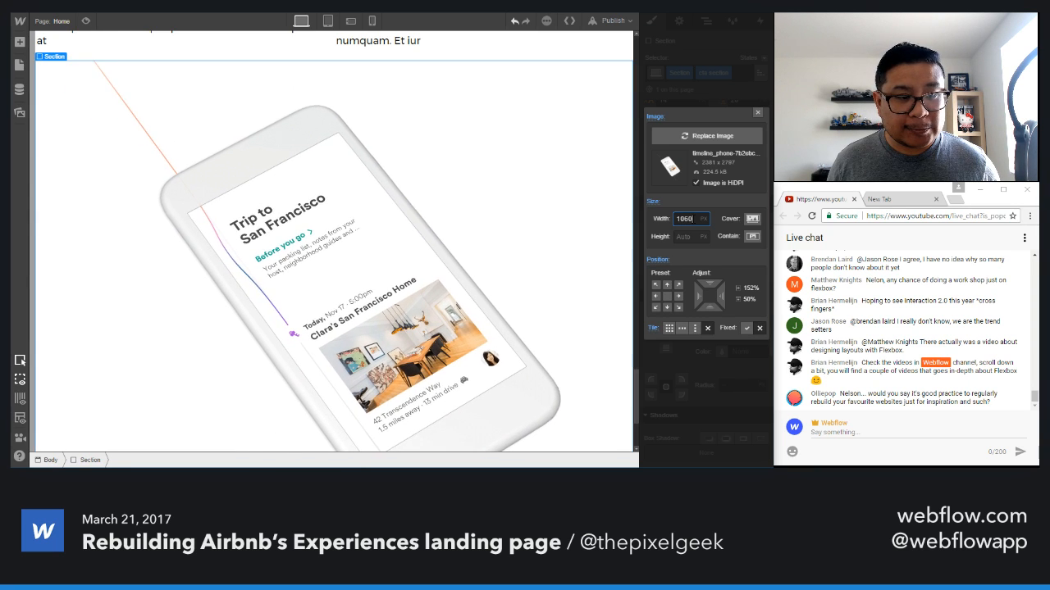
{"action": "key", "text": "shift+Down"}
{"action": "key", "text": "shift+Down"}
{"action": "key", "text": "shift+Down"}
{"action": "key", "text": "shift+Down"}
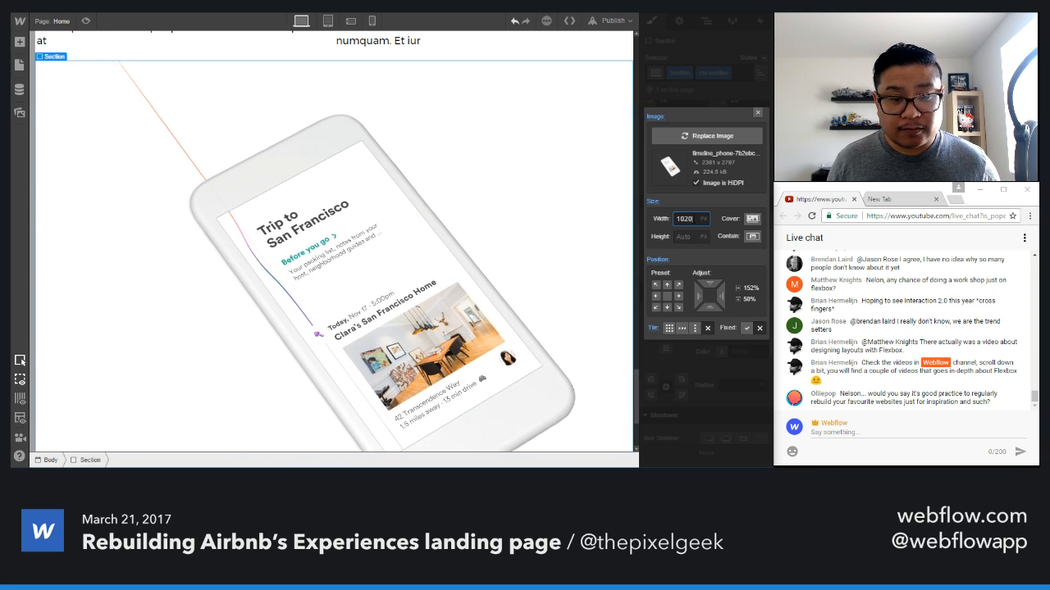
{"action": "key", "text": "shift+Down"}
{"action": "key", "text": "shift+Down"}
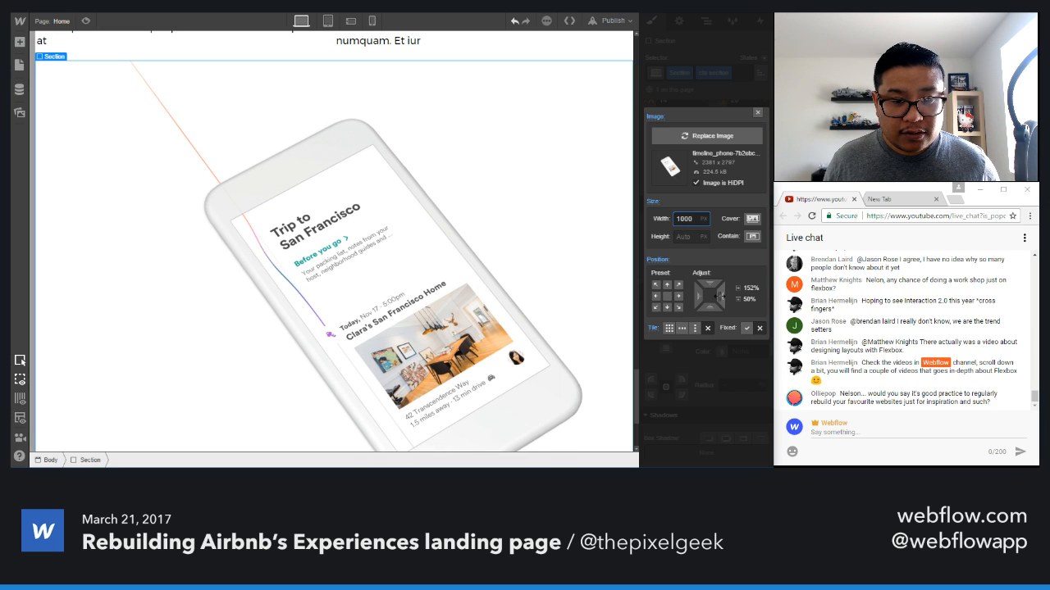
- Shift the phone background further left by giving it a negative horizontal position beyond -100%
{"action": "left_click_drag", "start_coordinate": [721, 296], "coordinate": [652, 297]}
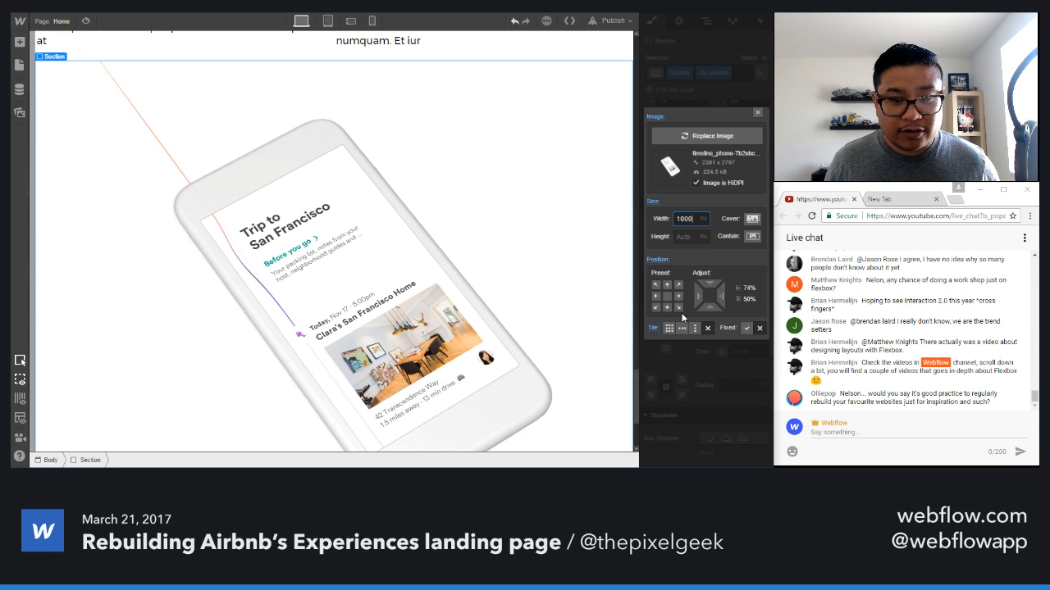
{"action": "left_click", "coordinate": [666, 296]}
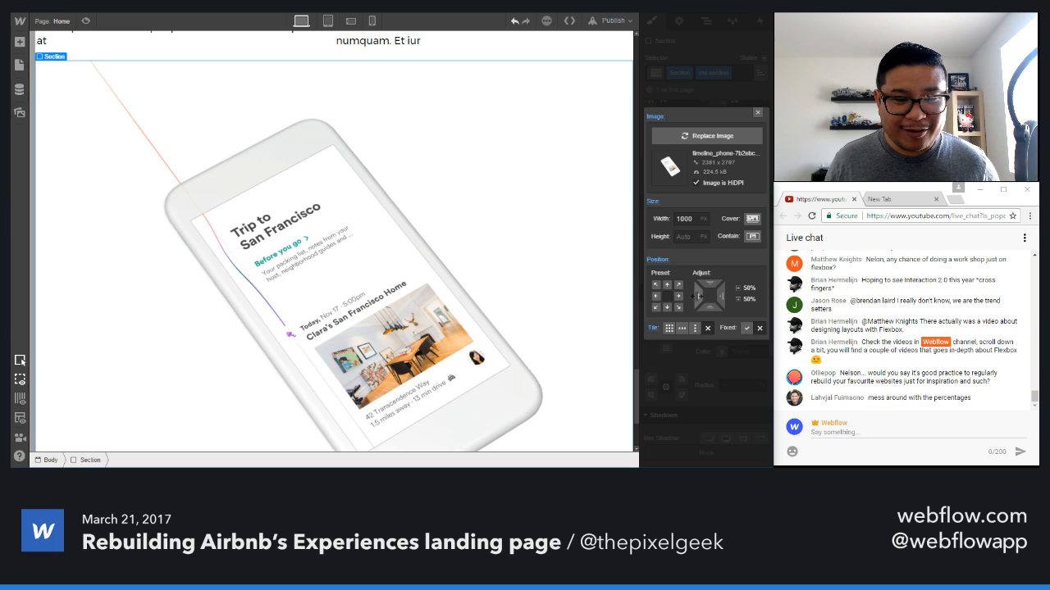
{"action": "left_click_drag", "start_coordinate": [697, 297], "coordinate": [451, 300]}
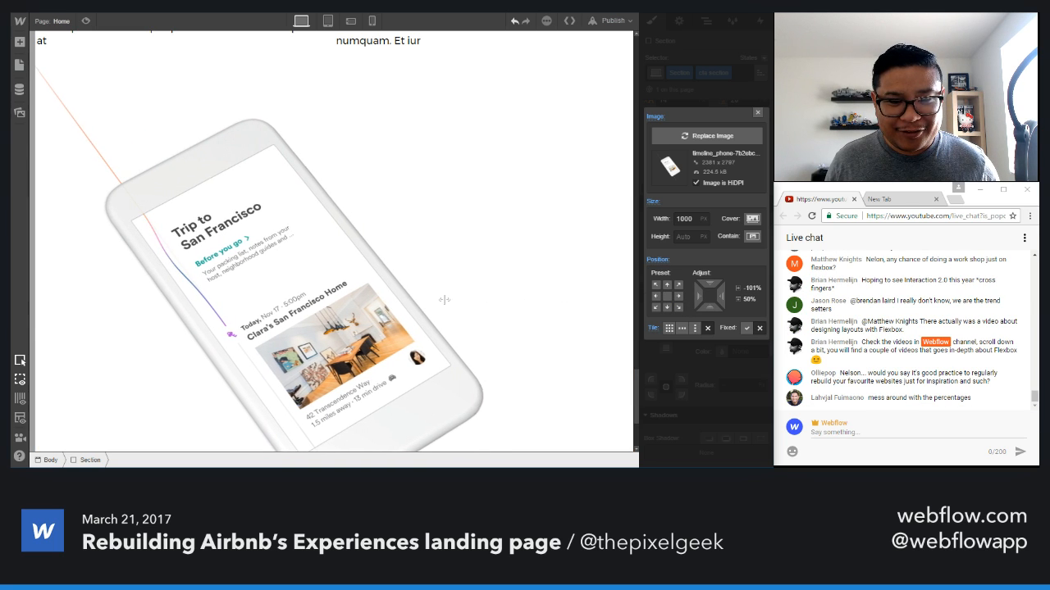
{"action": "left_click_drag", "start_coordinate": [450, 300], "coordinate": [448, 304]}
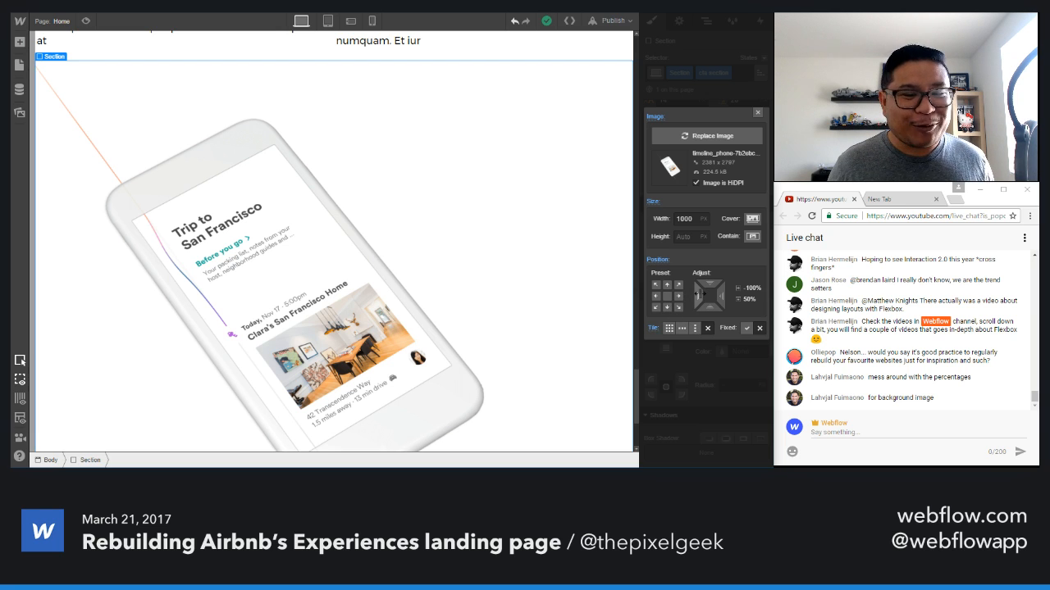
{"action": "left_click_drag", "start_coordinate": [698, 292], "coordinate": [532, 291]}
{"action": "left_click", "coordinate": [757, 113]}
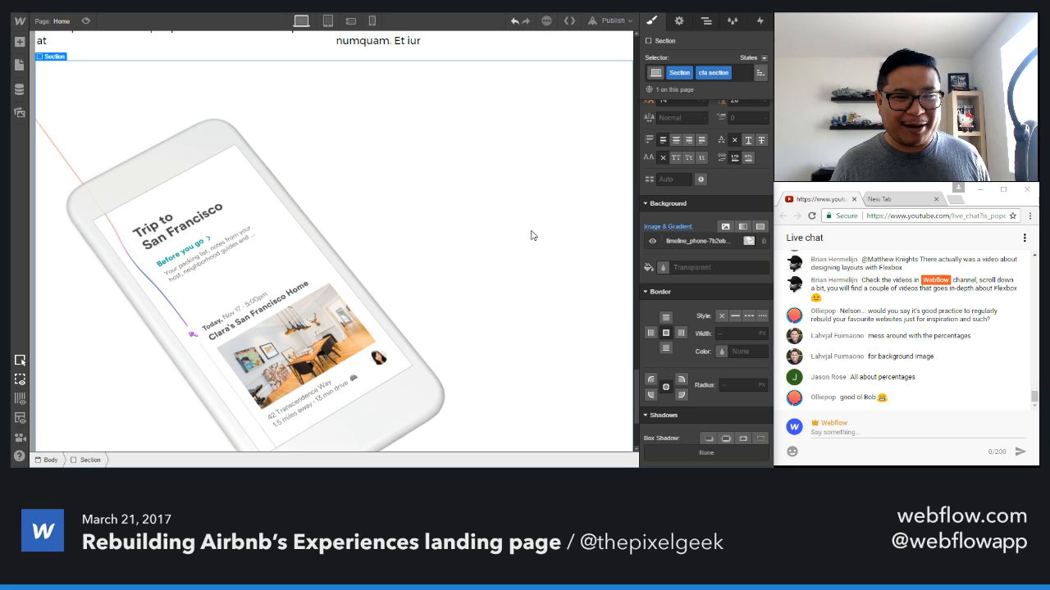
- Set the cta section to a horizontal flex layout with its children justified to the end and aligned to the start
{"action": "scroll", "coordinate": [492, 305], "scroll_direction": "up", "scroll_amount": 3}
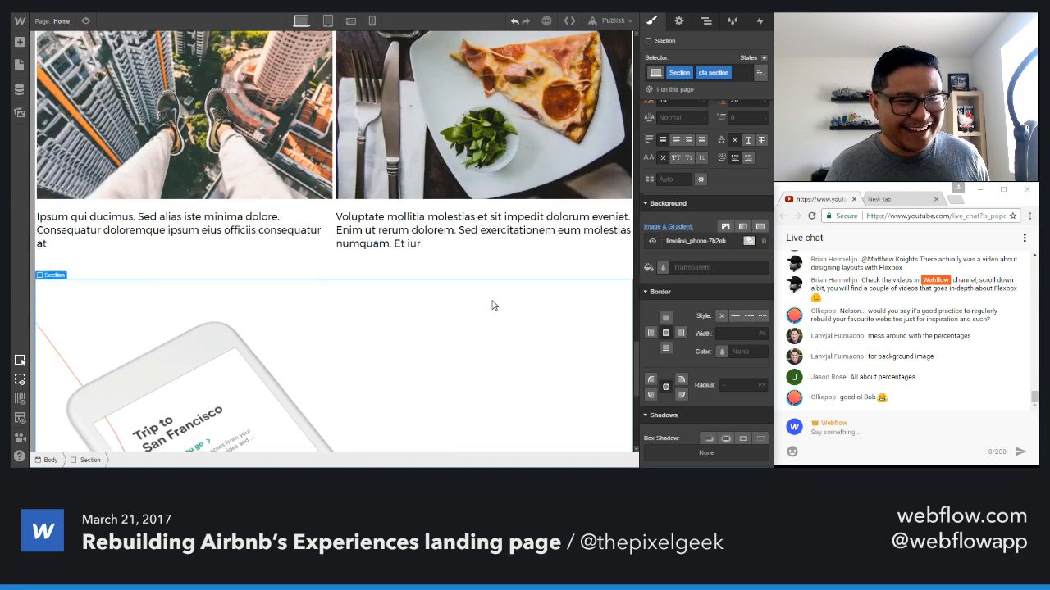
{"action": "scroll", "coordinate": [492, 305], "scroll_direction": "down", "scroll_amount": 5}
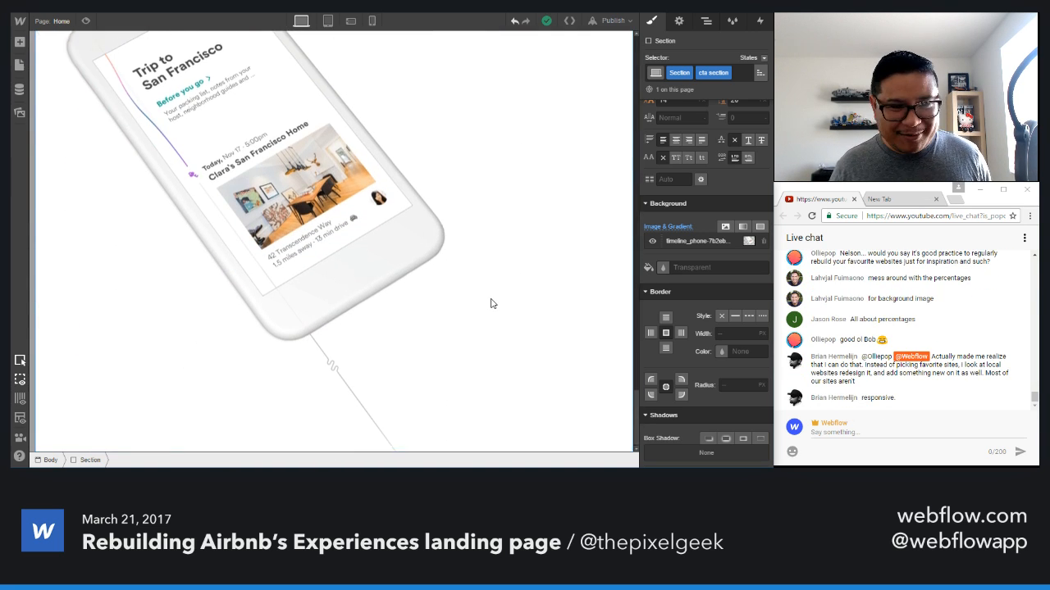
{"action": "scroll", "coordinate": [491, 305], "scroll_direction": "up", "scroll_amount": 4}
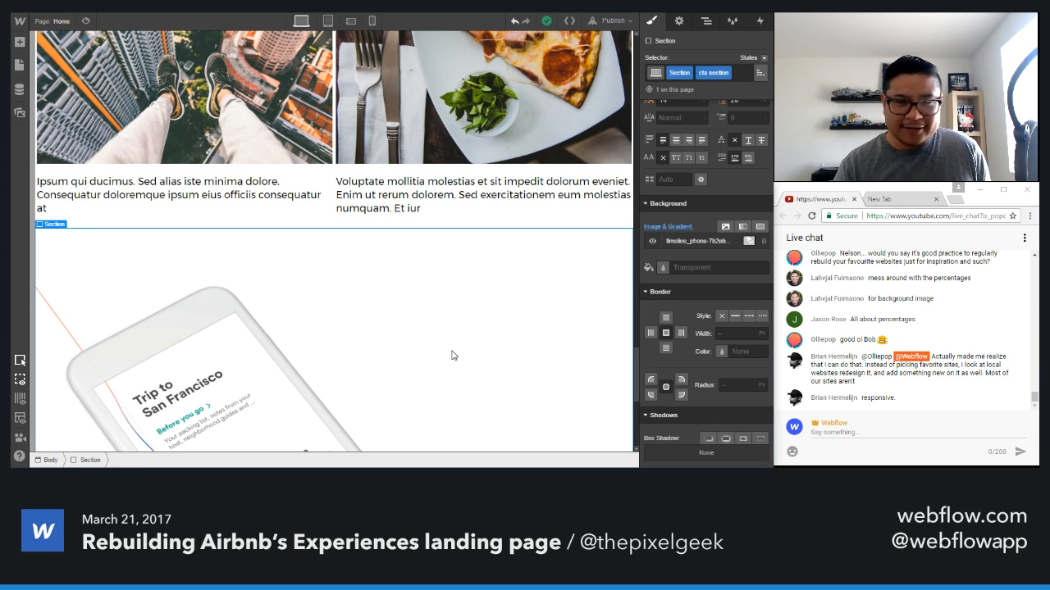
{"action": "scroll", "coordinate": [680, 279], "scroll_direction": "up", "scroll_amount": 4}
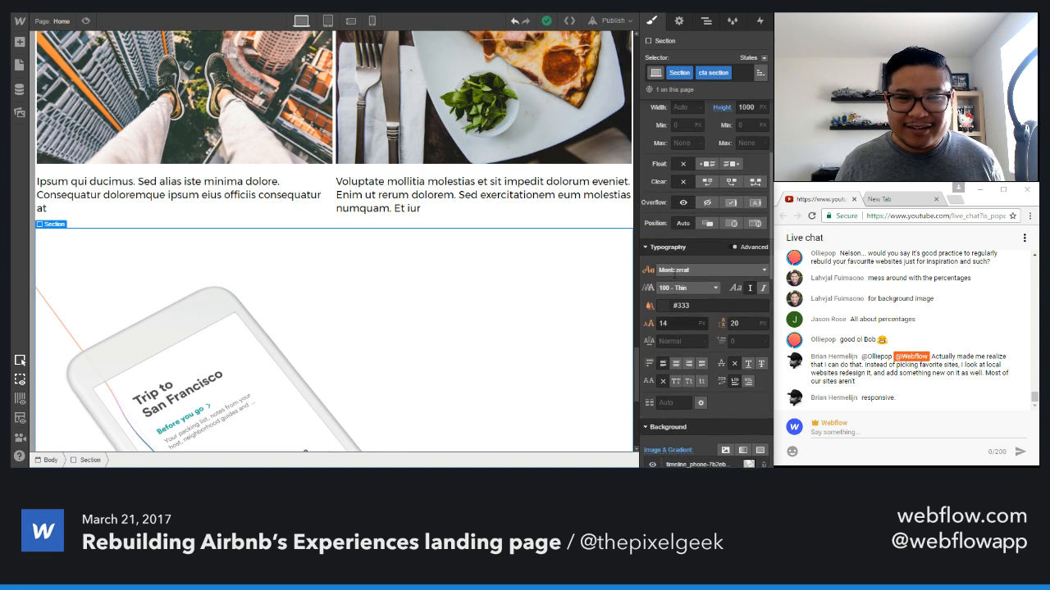
{"action": "left_click", "coordinate": [726, 141]}
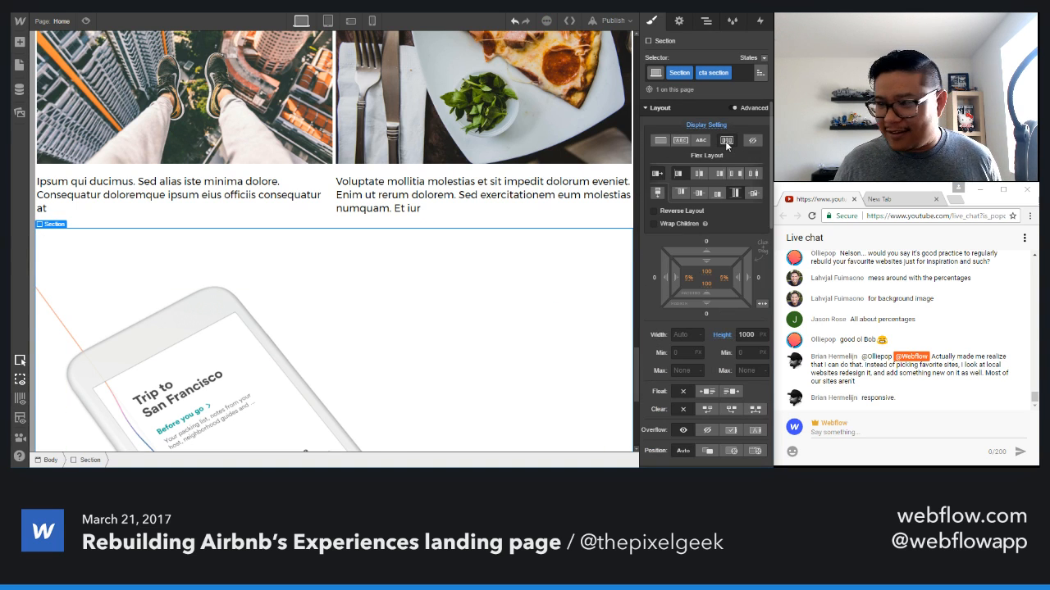
{"action": "left_click", "coordinate": [720, 174]}
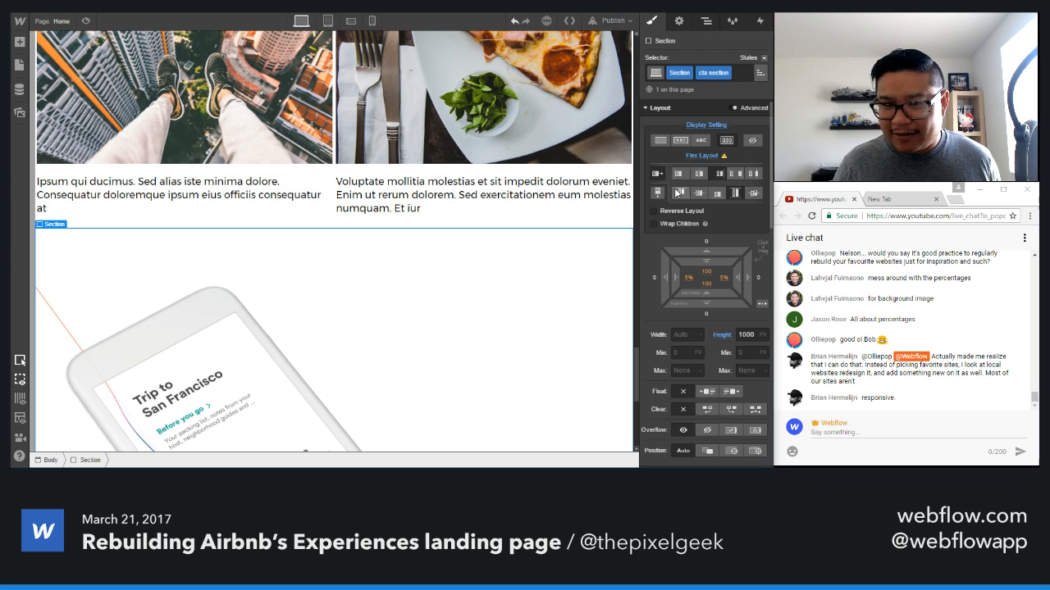
- Add a div block inside the cta section beside the phone image
{"action": "key", "text": "a"}
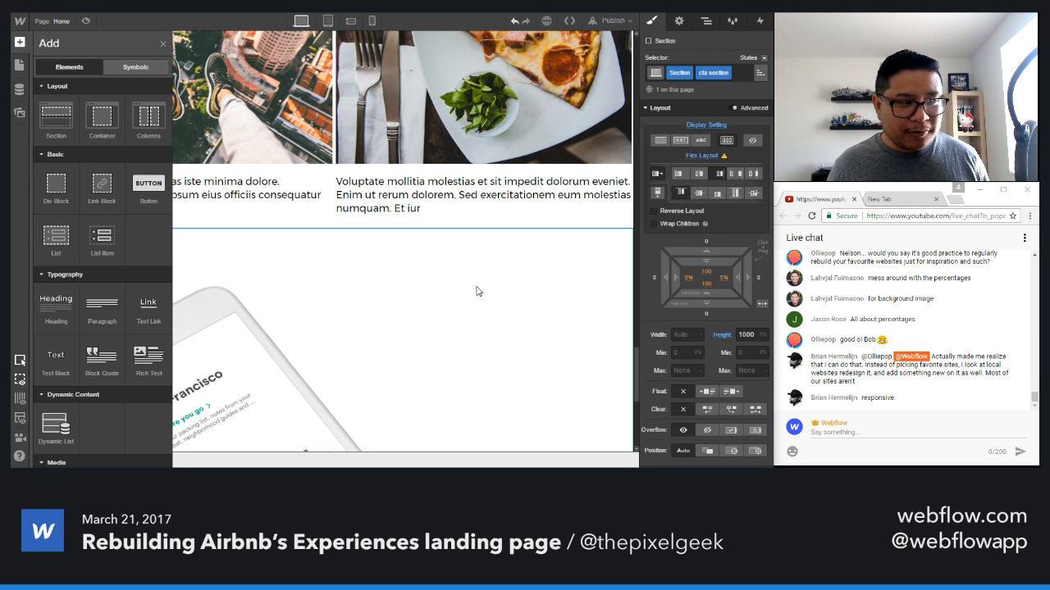
{"action": "left_click_drag", "start_coordinate": [55, 187], "coordinate": [407, 317]}
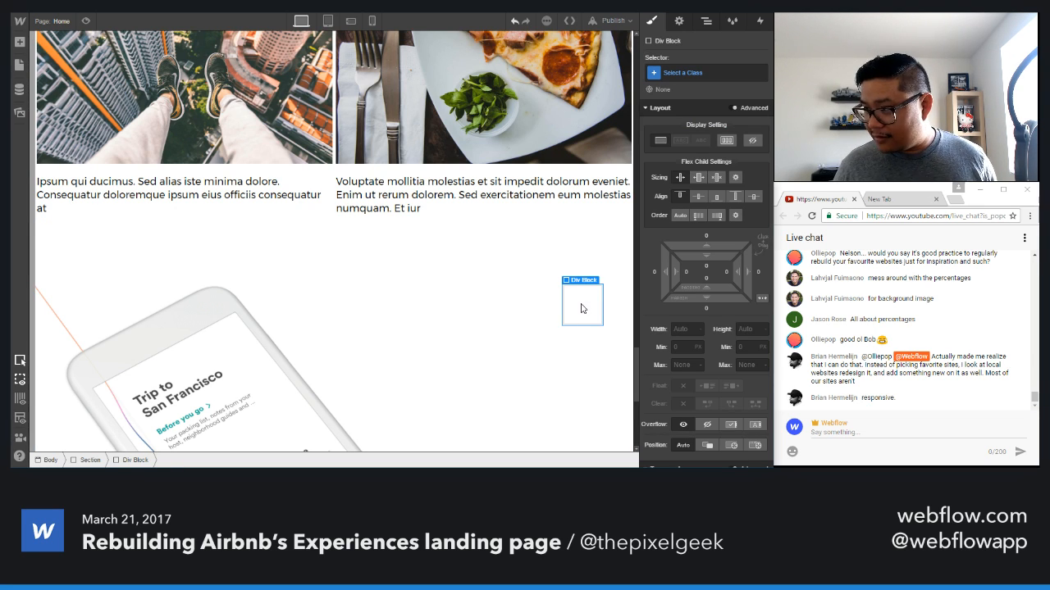
{"action": "key", "text": "a"}
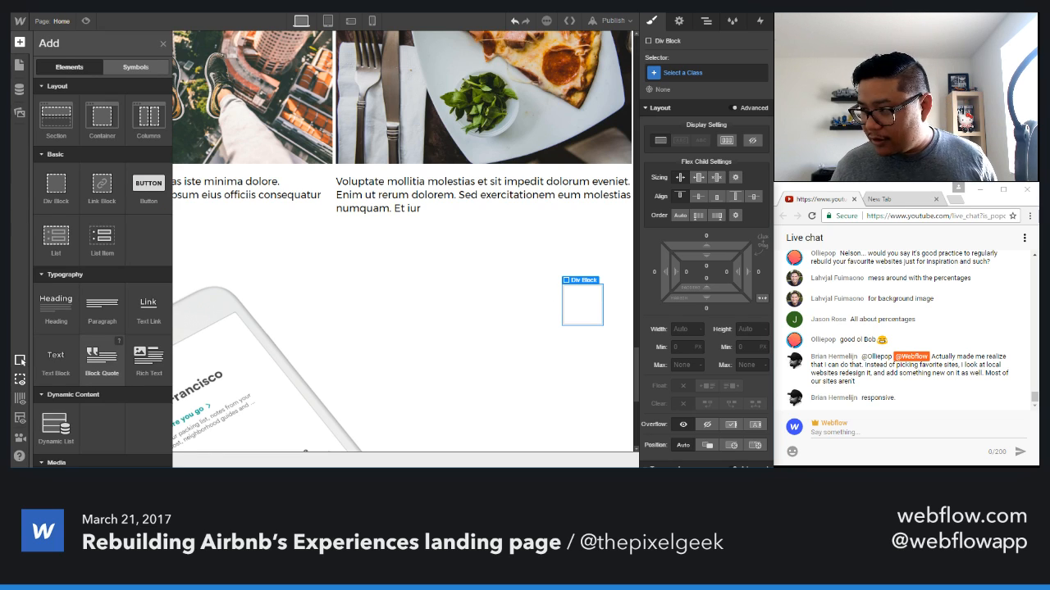
{"action": "key", "text": "a"}
- Copy the "Connect with local experts." heading into the cta section's new div block
{"action": "scroll", "coordinate": [285, 320], "scroll_direction": "up", "scroll_amount": 10}
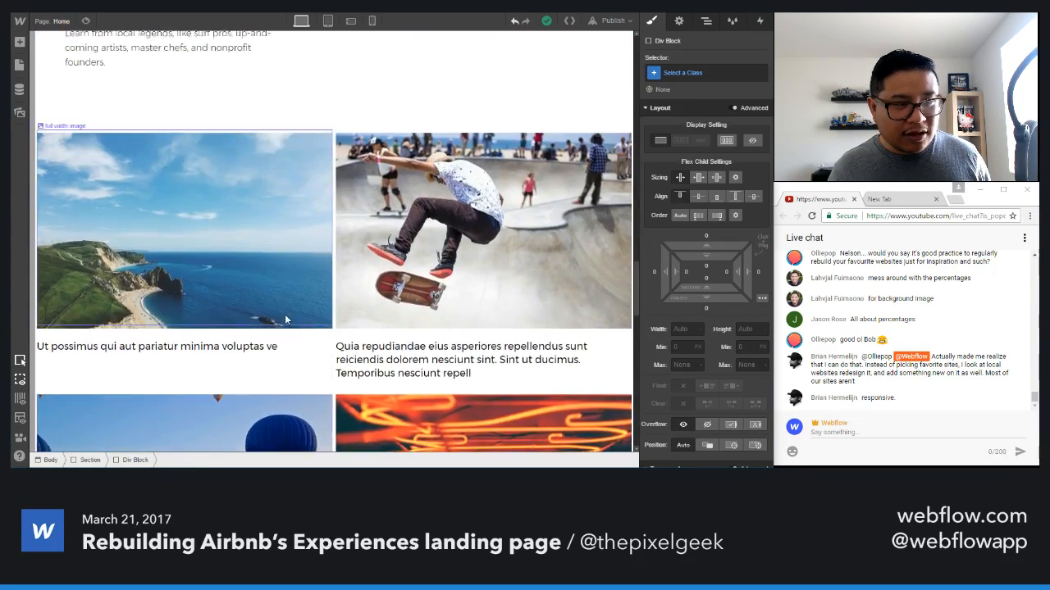
{"action": "scroll", "coordinate": [285, 318], "scroll_direction": "up", "scroll_amount": 3}
{"action": "left_click", "coordinate": [265, 261]}
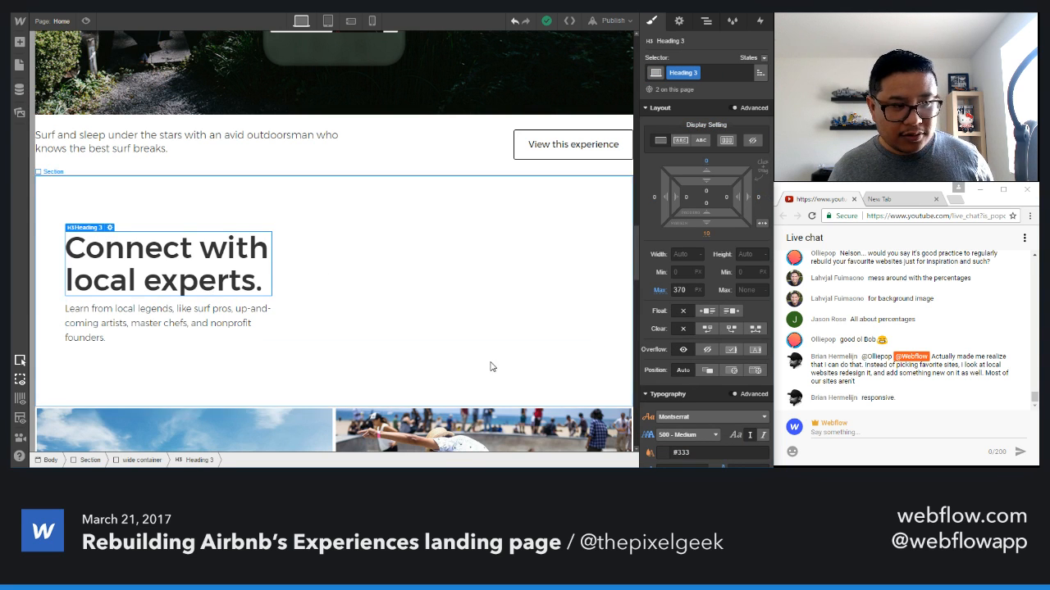
{"action": "scroll", "coordinate": [492, 353], "scroll_direction": "down", "scroll_amount": 12}
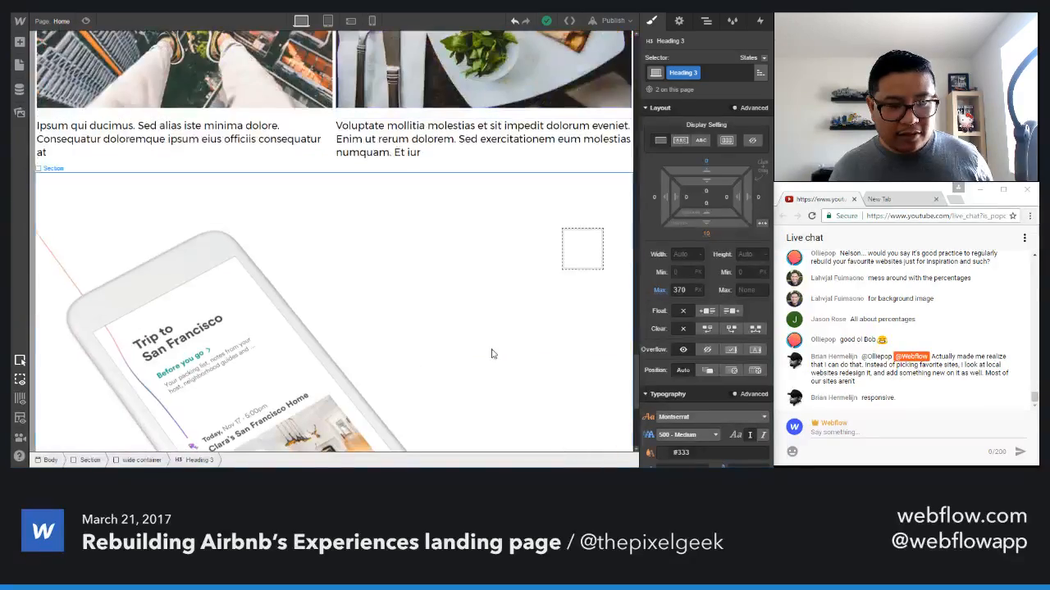
{"action": "left_click", "coordinate": [569, 266]}
{"action": "type", "text": "Connect with local experts."}
- Copy the "Learn from local legends" paragraph and paste it below the copied heading in the cta section's div block
{"action": "scroll", "coordinate": [380, 307], "scroll_direction": "up", "scroll_amount": 11}
{"action": "scroll", "coordinate": [278, 326], "scroll_direction": "up", "scroll_amount": 3}
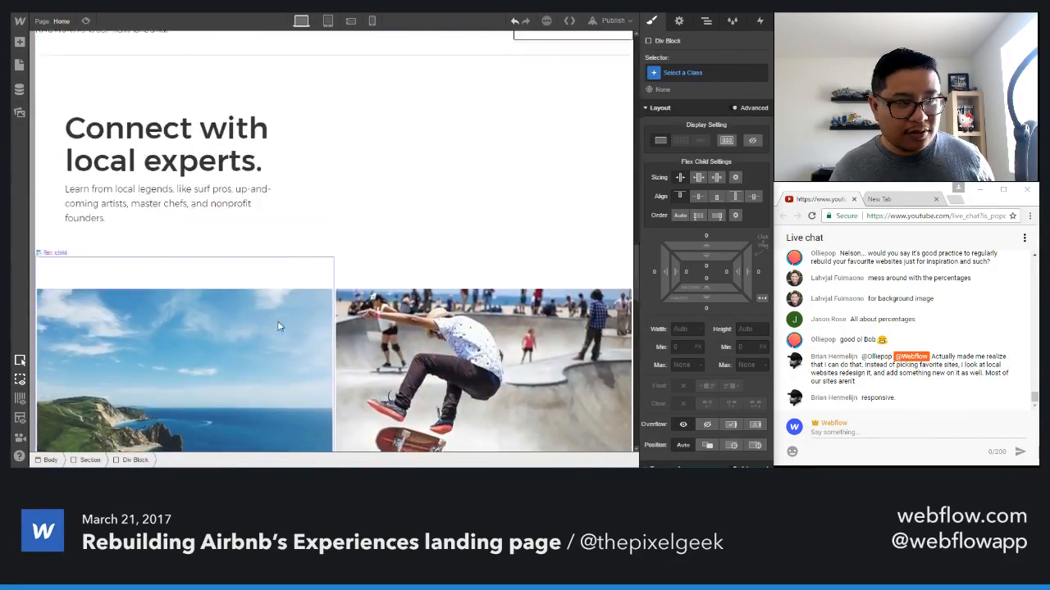
{"action": "left_click", "coordinate": [212, 214]}
{"action": "scroll", "coordinate": [476, 359], "scroll_direction": "down", "scroll_amount": 12}
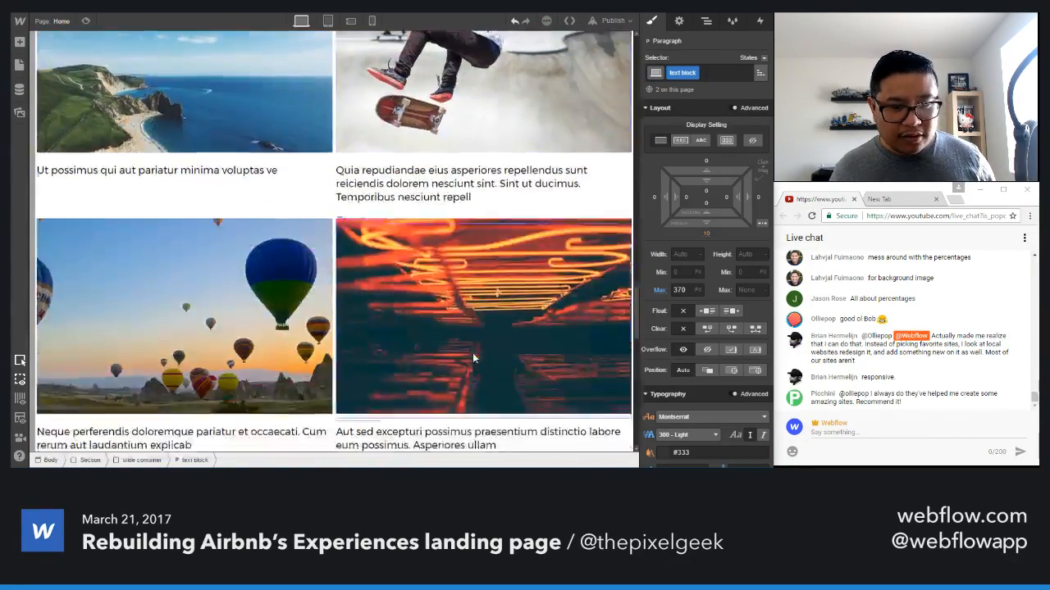
{"action": "left_click", "coordinate": [508, 286]}
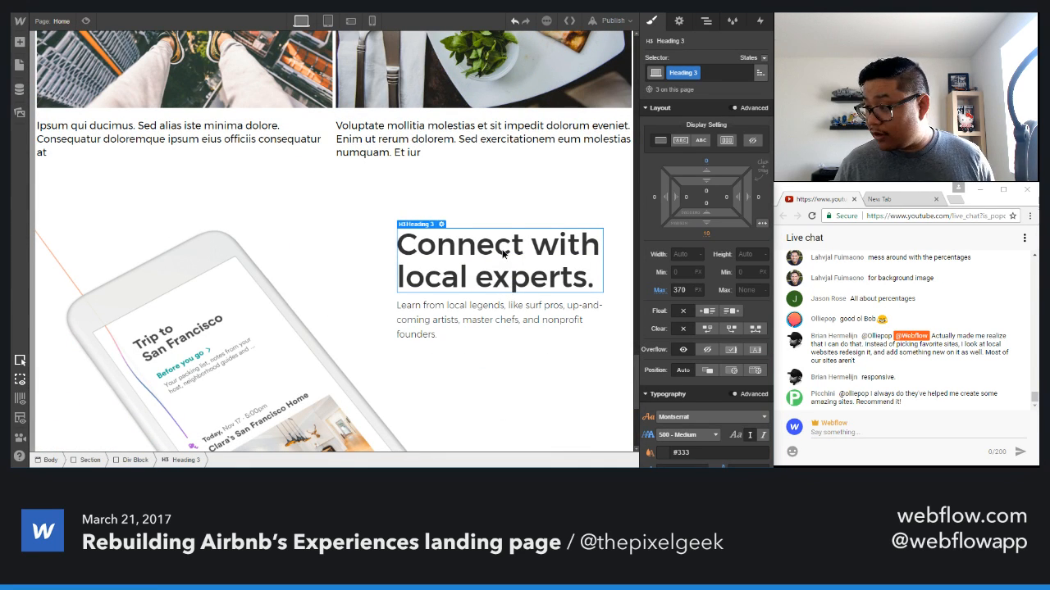
- Replace the cta section heading's text with "Open up to new adventures on the spot."
{"action": "double_click", "coordinate": [503, 253]}
{"action": "type", "text": "pen"}
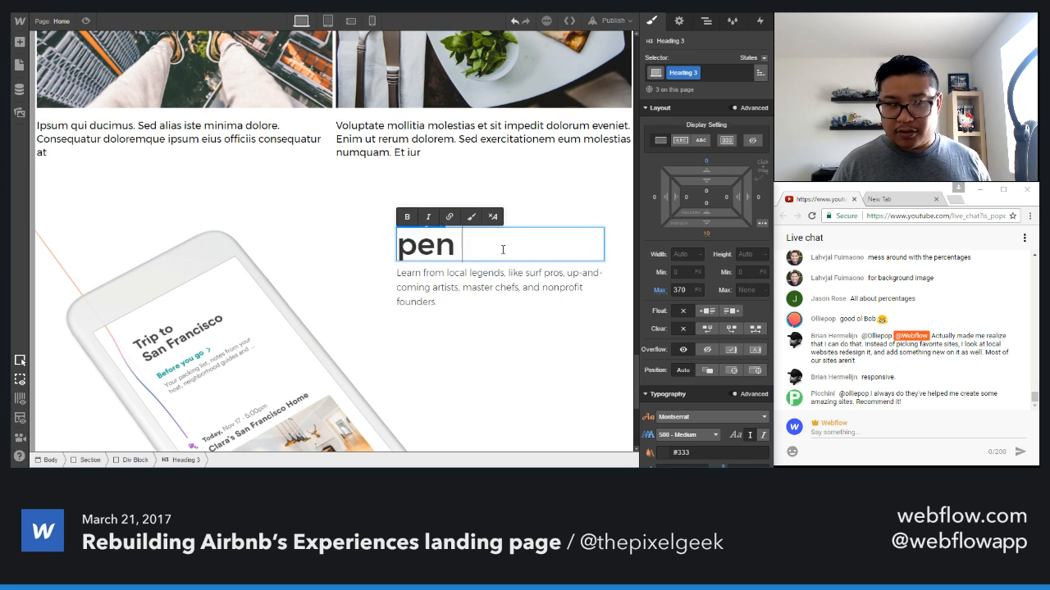
{"action": "key", "text": "BackSpace"}
{"action": "key", "text": "BackSpace"}
{"action": "key", "text": "BackSpace"}
{"action": "type", "text": "Open"}
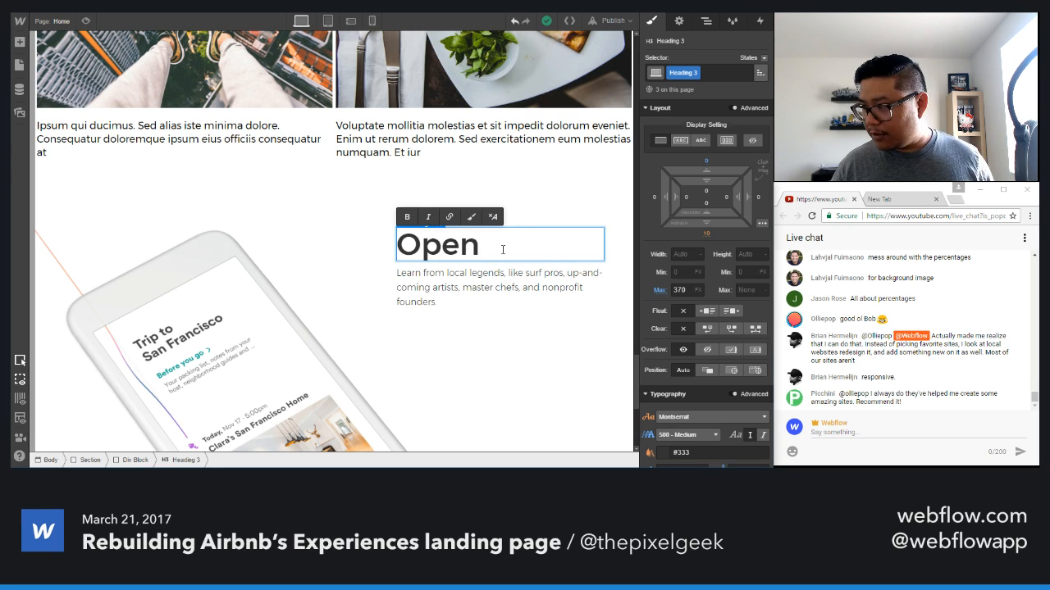
{"action": "type", "text": " up to new"}
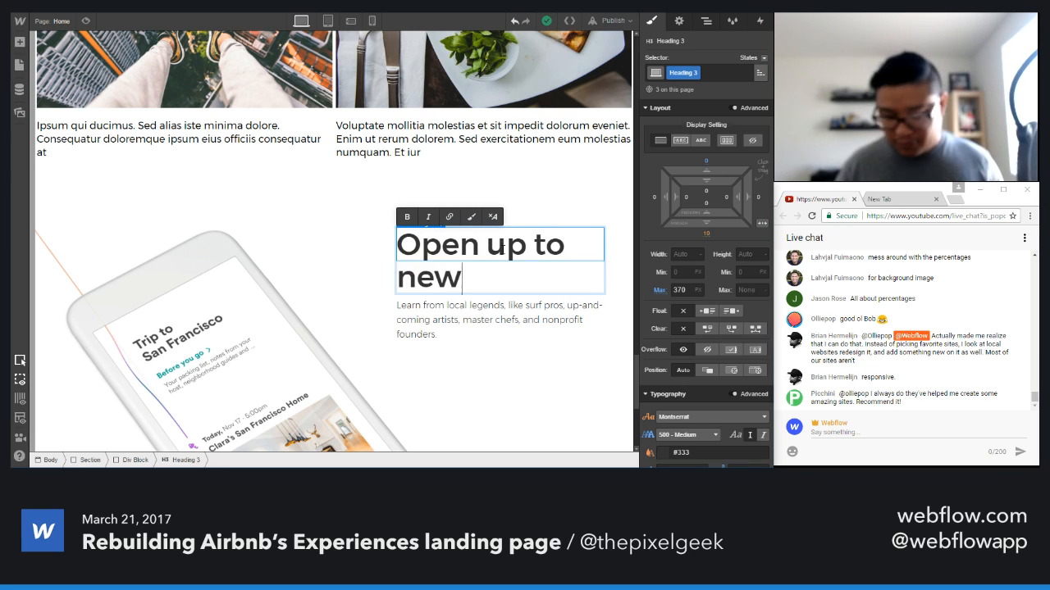
{"action": "type", "text": " adventures 0on"}
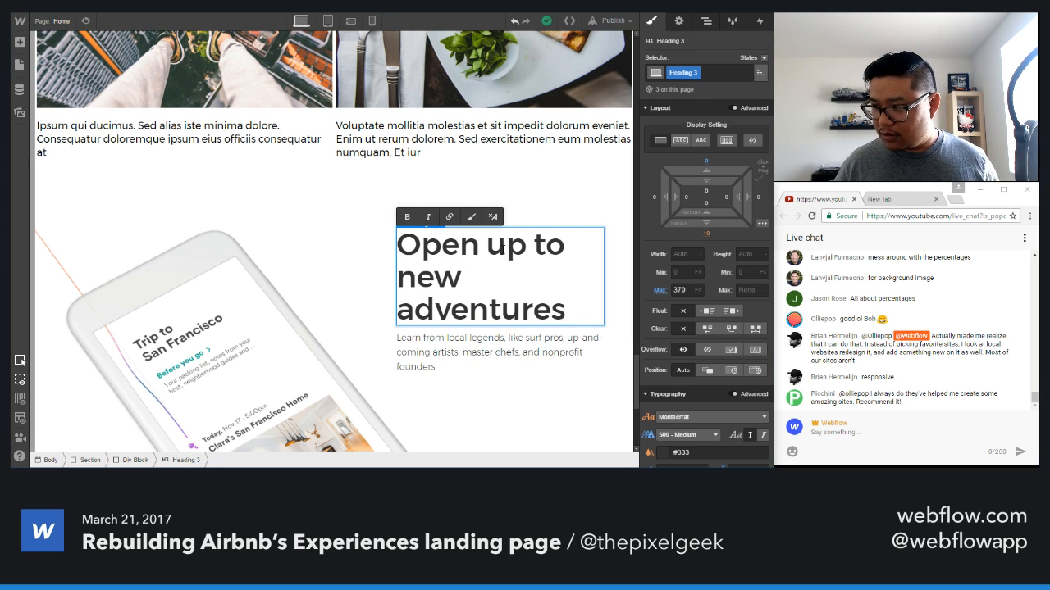
{"action": "key", "text": "BackSpace"}
{"action": "key", "text": "BackSpace"}
{"action": "key", "text": "BackSpace"}
{"action": "type", "text": "on th"}
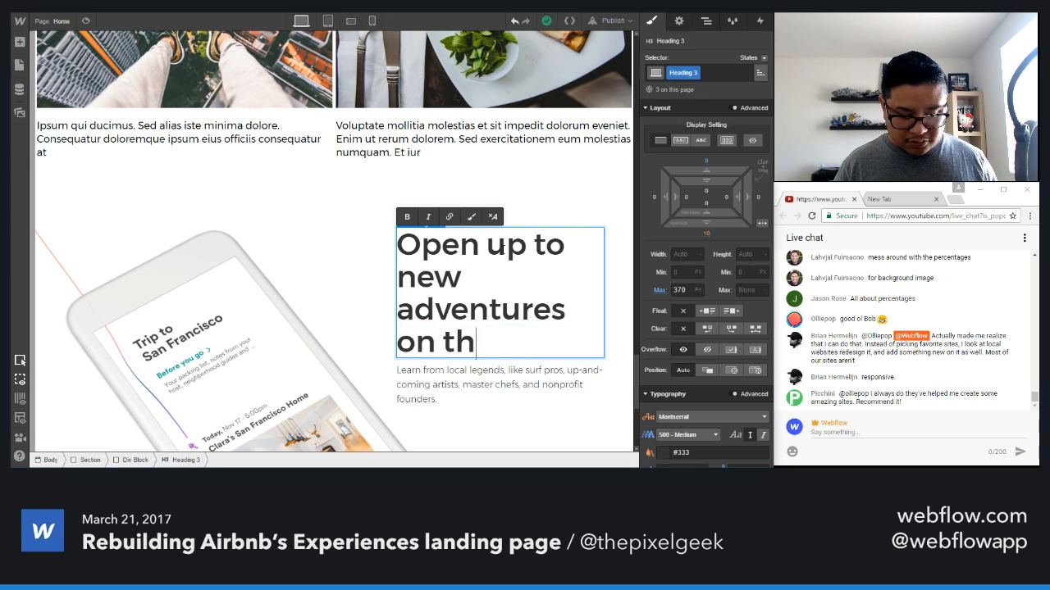
{"action": "type", "text": "e spot."}
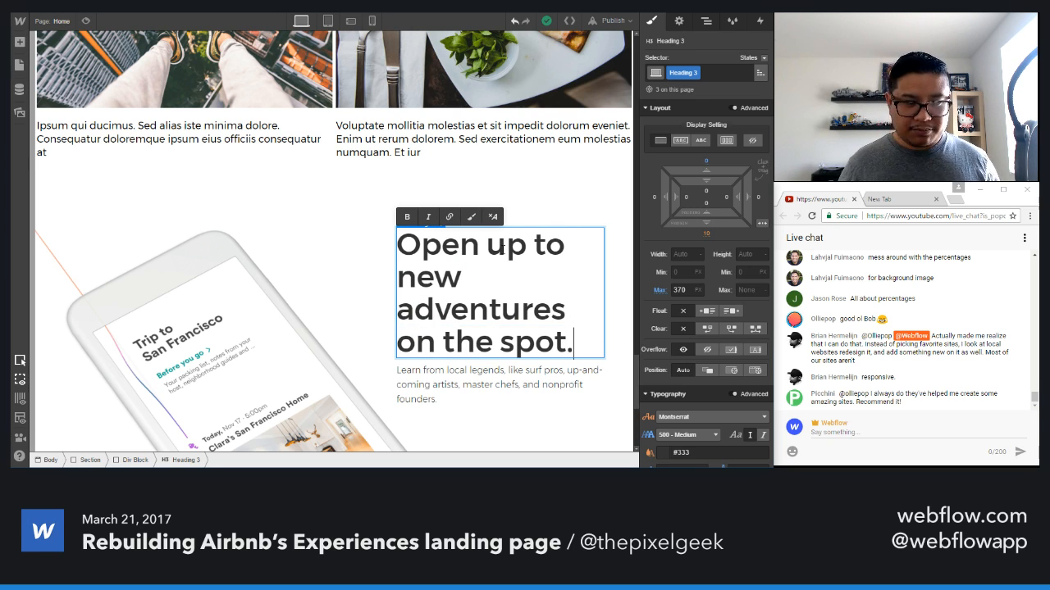
{"action": "left_click", "coordinate": [325, 243]}
{"action": "left_click", "coordinate": [438, 279]}
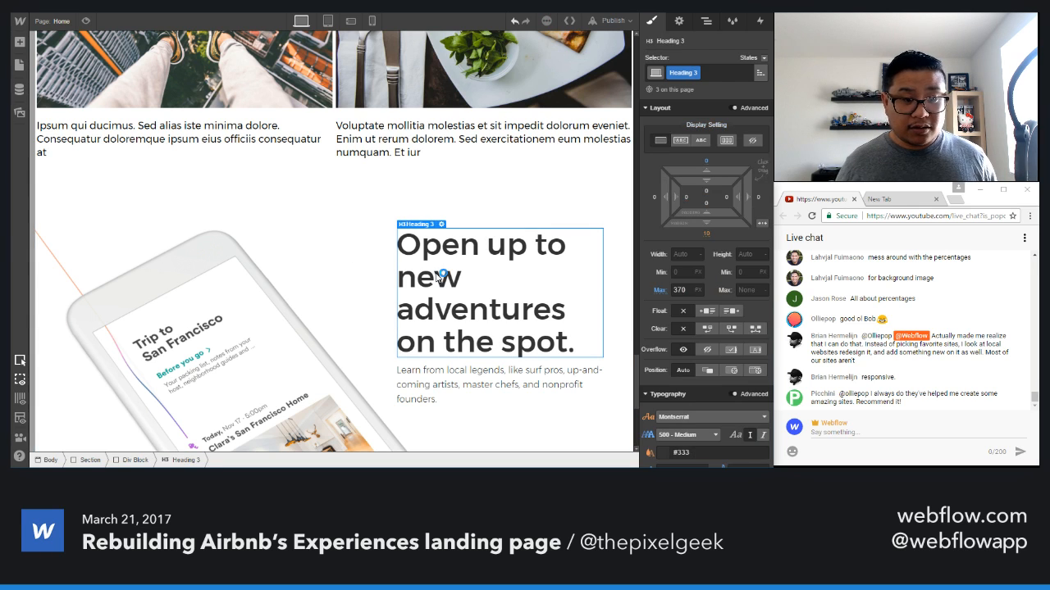
{"action": "key", "text": "Up"}
{"action": "left_click", "coordinate": [479, 269]}
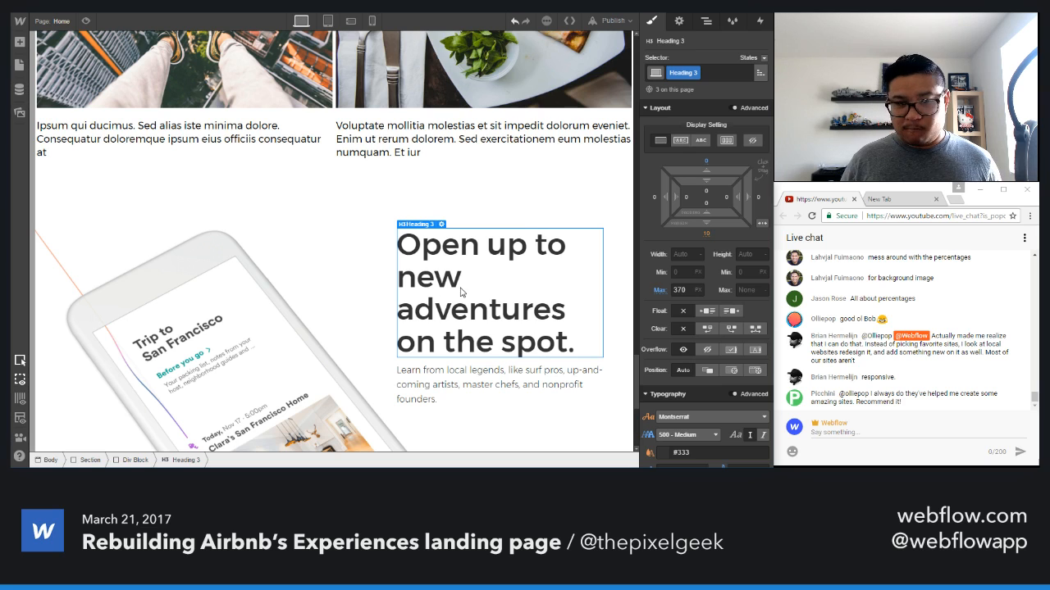
- Add the combo class "wide" to the "Open up to new adventures on the spot." heading and set its maximum width to 450 px
{"action": "left_click", "coordinate": [722, 73]}
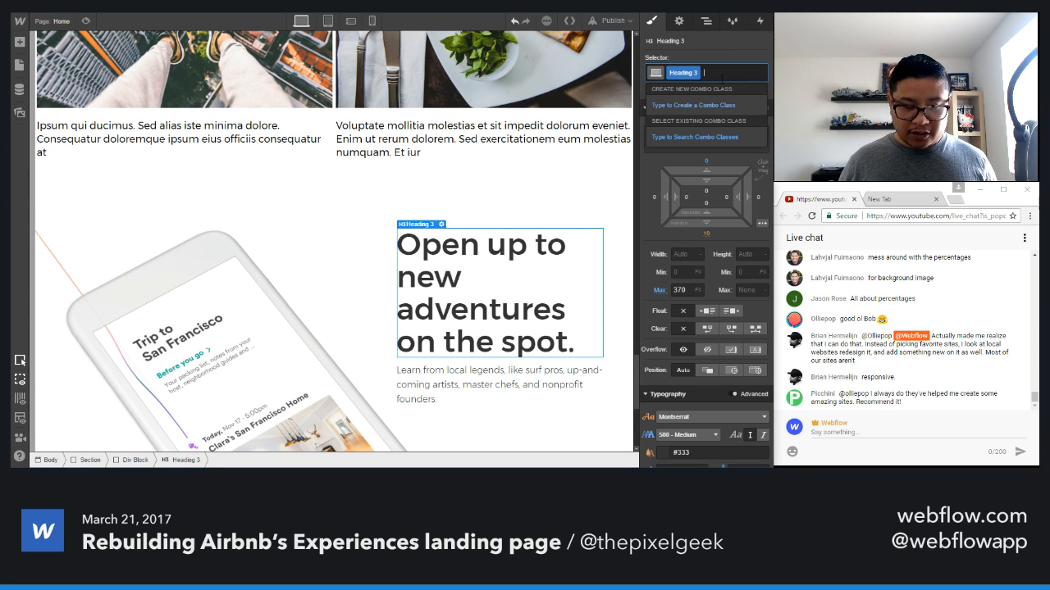
{"action": "type", "text": "wide"}
{"action": "key", "text": "Return"}
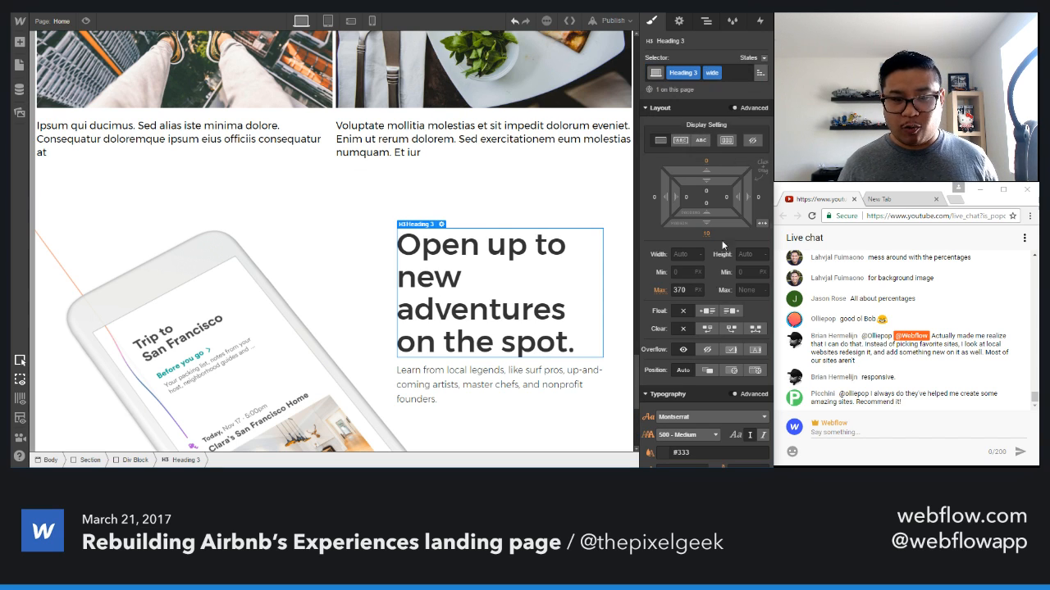
{"action": "left_click", "coordinate": [691, 290]}
{"action": "key", "text": "shift+Up"}
{"action": "key", "text": "shift+Up"}
{"action": "key", "text": "shift+Up"}
{"action": "key", "text": "shift+Up"}
{"action": "key", "text": "shift+Up"}
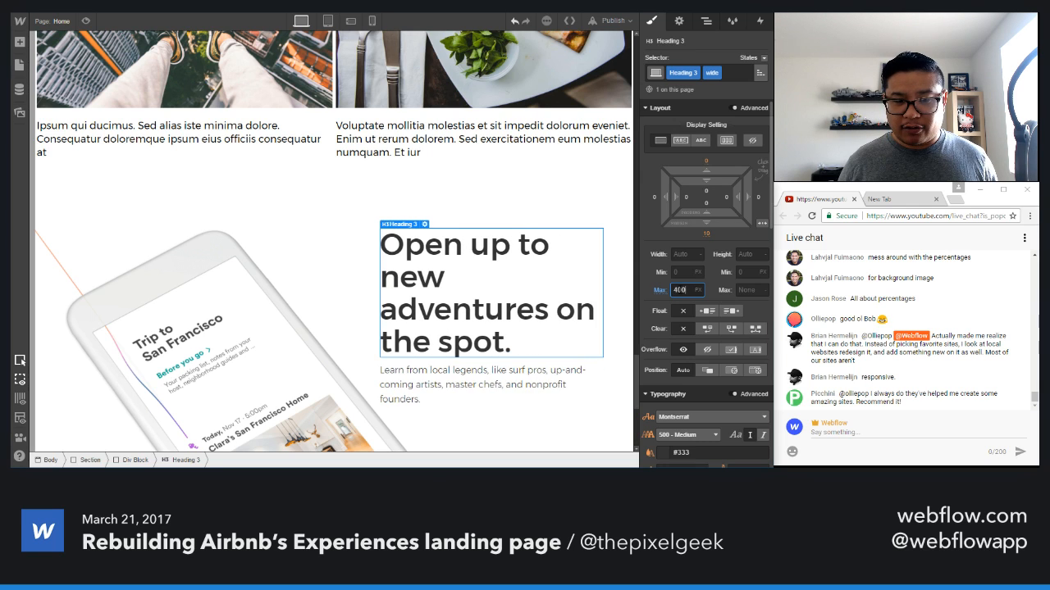
{"action": "key", "text": "shift+Up"}
{"action": "key", "text": "shift+Up"}
{"action": "key", "text": "shift+Up"}
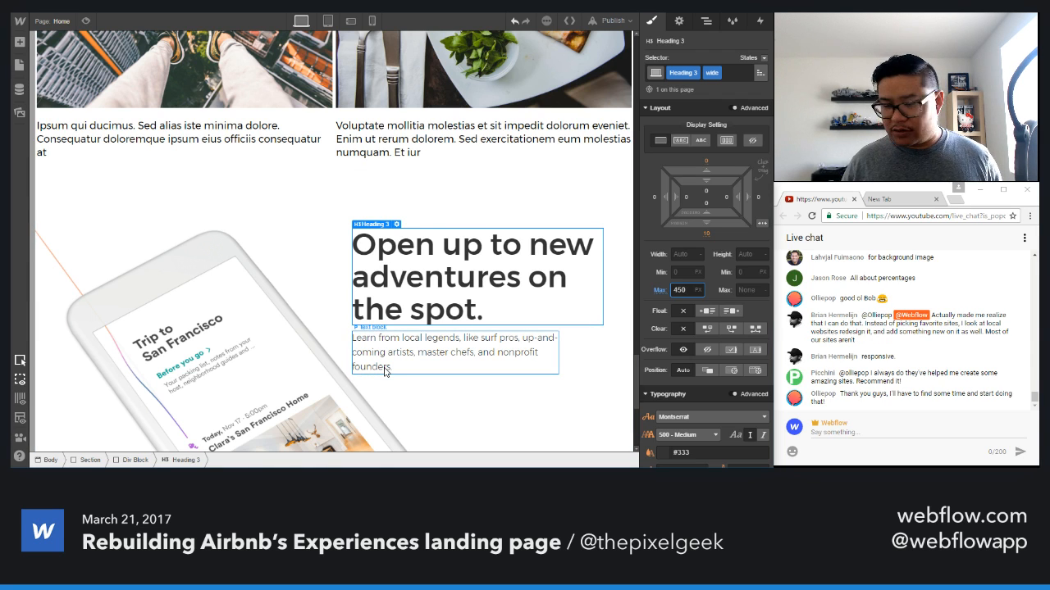
- Set the cta section's phone background image width to 960 px and shift the image slightly to the right
{"action": "scroll", "coordinate": [386, 370], "scroll_direction": "down", "scroll_amount": 3}
{"action": "left_click", "coordinate": [311, 306]}
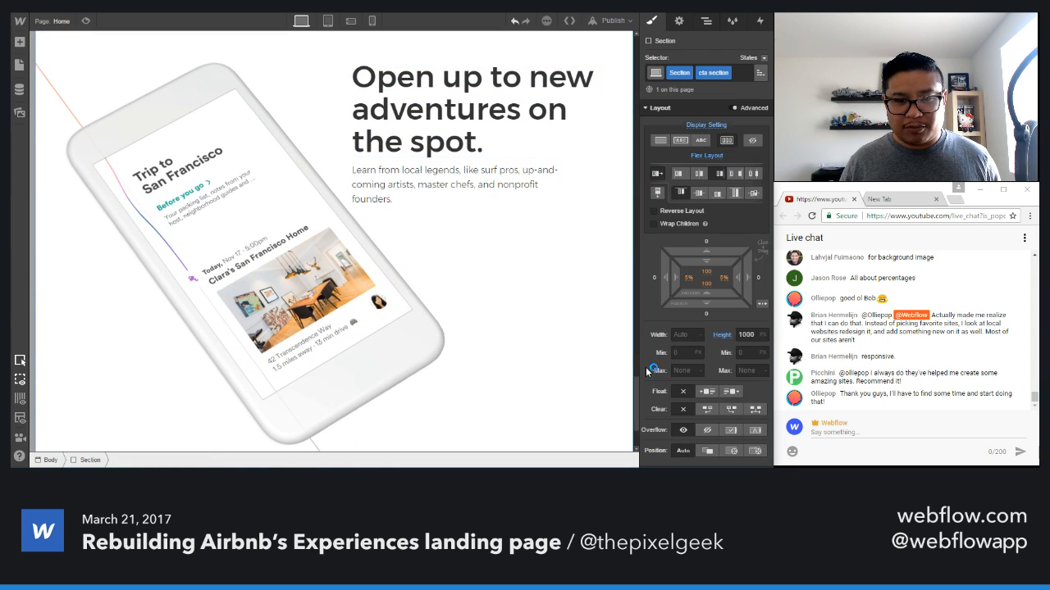
{"action": "scroll", "coordinate": [688, 363], "scroll_direction": "down", "scroll_amount": 5}
{"action": "left_click", "coordinate": [691, 412]}
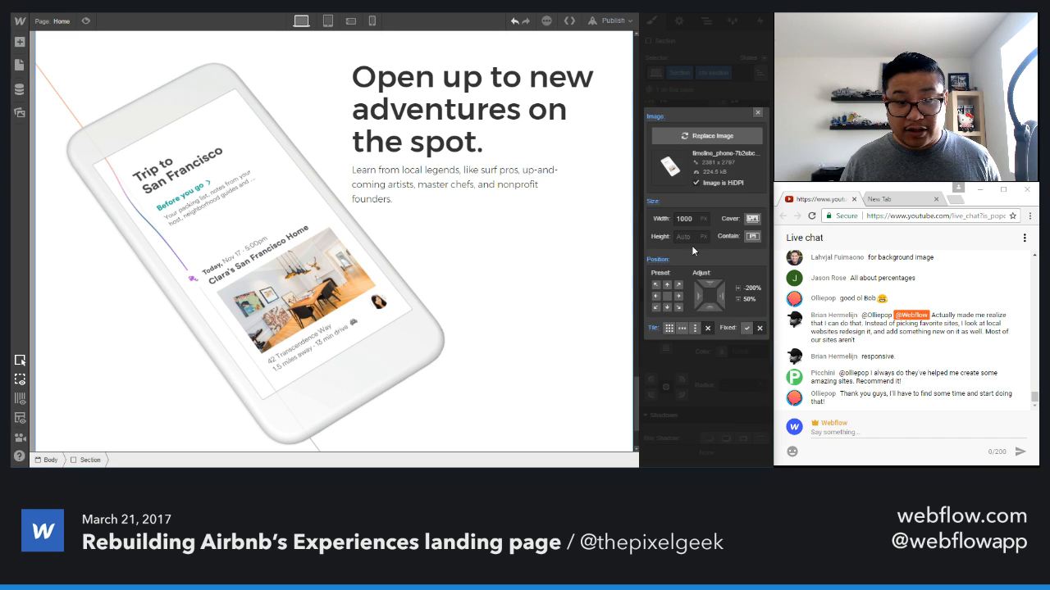
{"action": "left_click", "coordinate": [690, 219]}
{"action": "key", "text": "shift+Down"}
{"action": "key", "text": "shift+Down"}
{"action": "key", "text": "shift+Down"}
{"action": "key", "text": "shift+Down"}
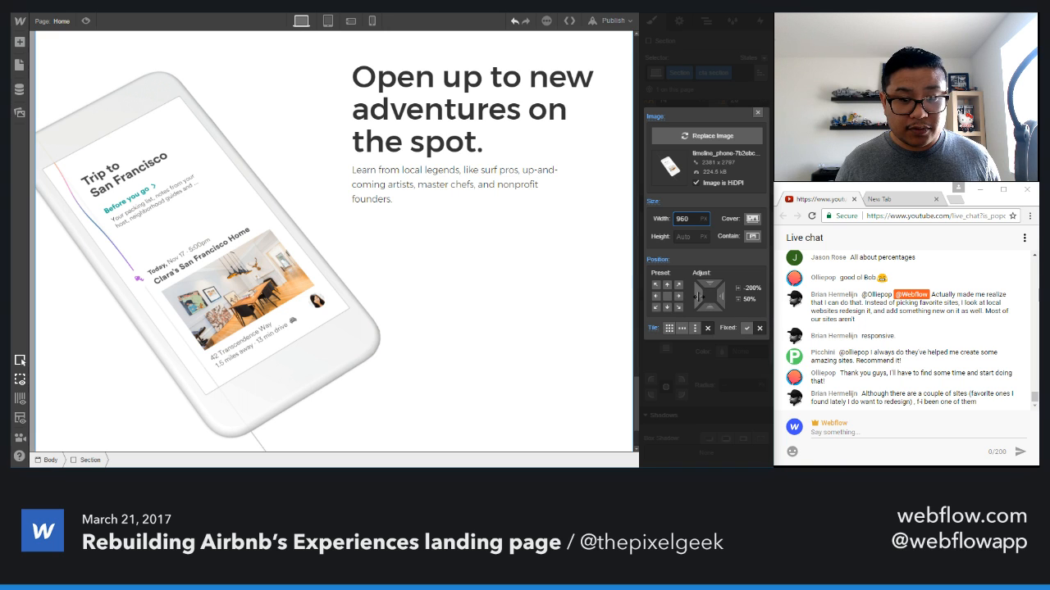
{"action": "left_click_drag", "start_coordinate": [727, 296], "coordinate": [738, 295]}
{"action": "left_click", "coordinate": [764, 87]}
- Replace the cta section's paragraph with the "Get the app and start adding anything to your itinerary" text copied from the Airbnb page
{"action": "scroll", "coordinate": [542, 286], "scroll_direction": "up", "scroll_amount": 1}
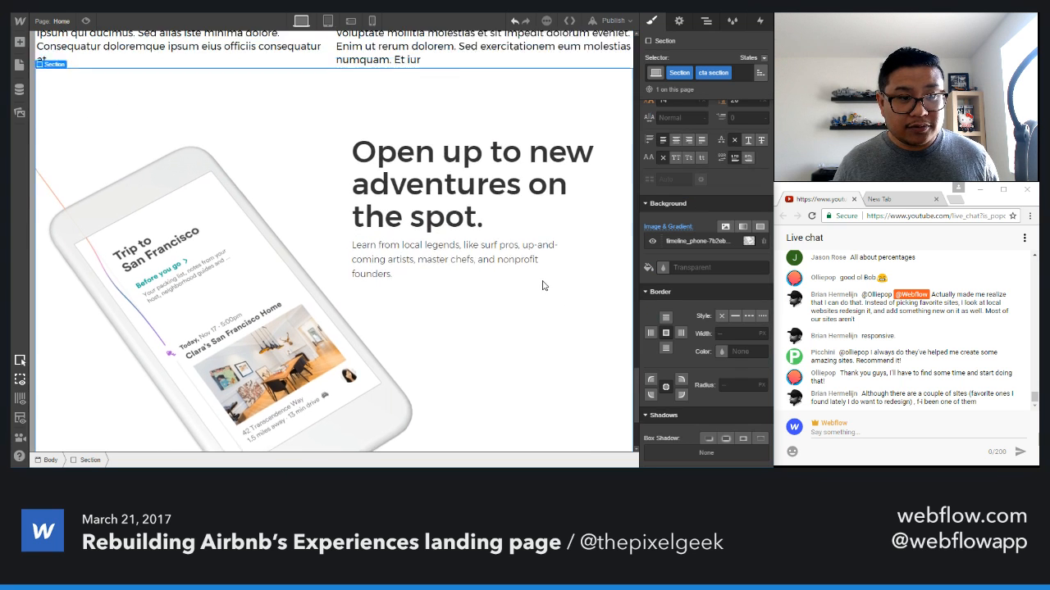
{"action": "scroll", "coordinate": [542, 285], "scroll_direction": "up", "scroll_amount": 1}
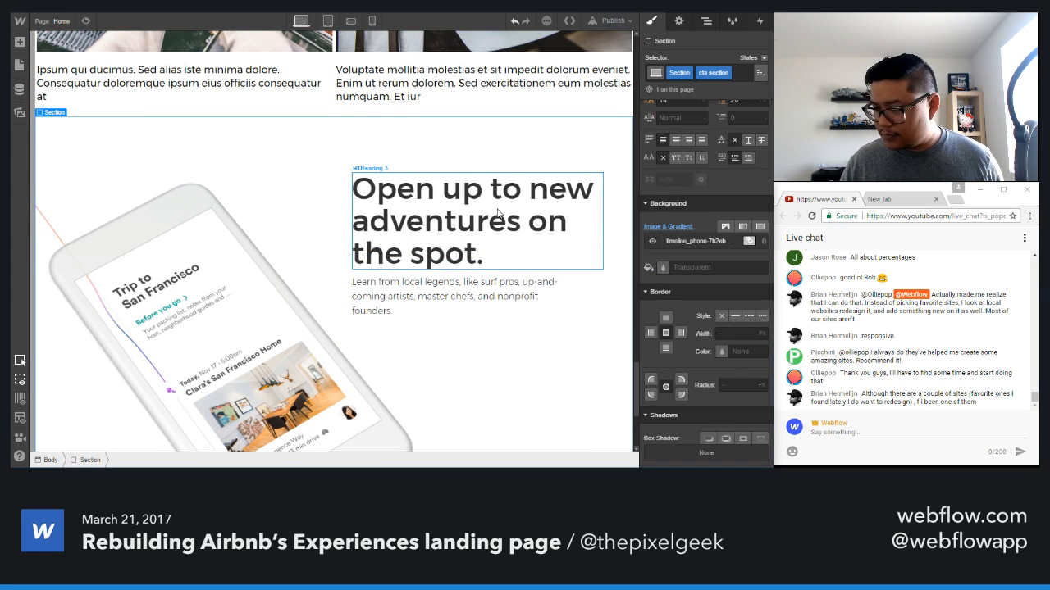
{"action": "left_click", "coordinate": [114, 12]}
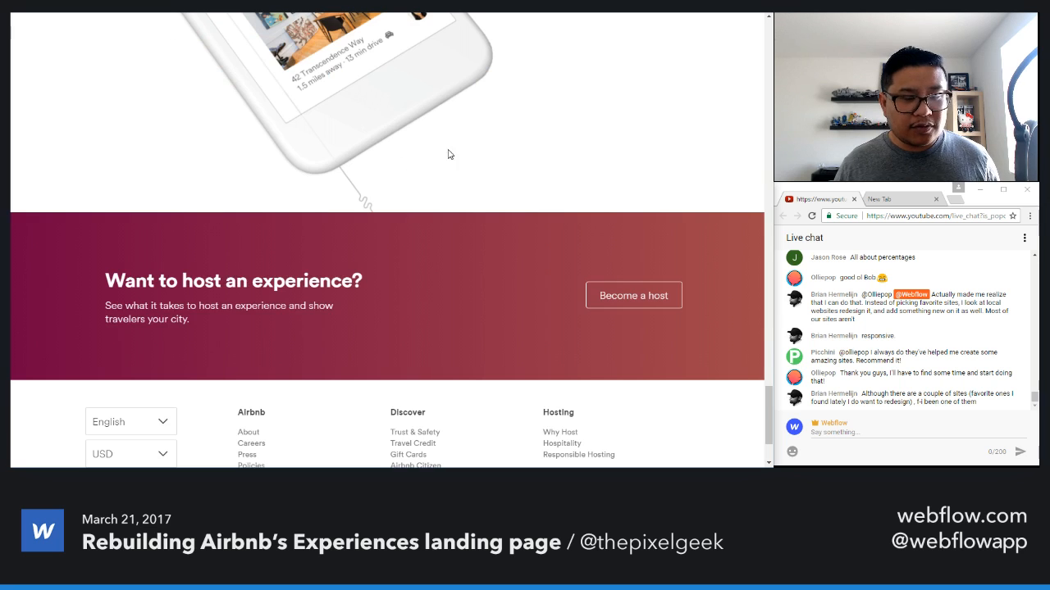
{"action": "scroll", "coordinate": [448, 154], "scroll_direction": "up", "scroll_amount": 3}
{"action": "left_click_drag", "start_coordinate": [500, 98], "coordinate": [446, 71]}
{"action": "key", "text": "ctrl+c"}
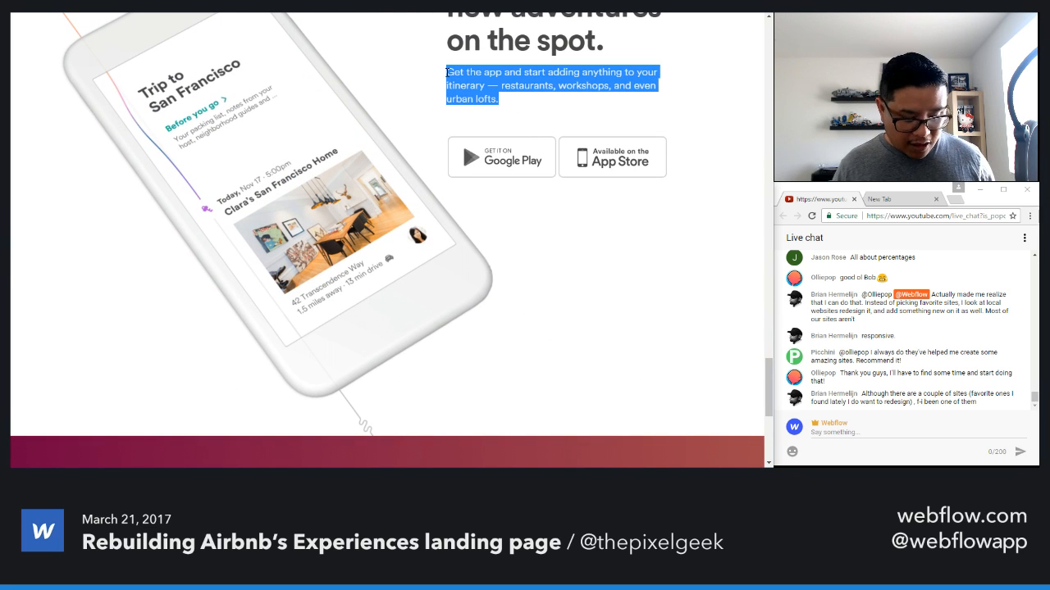
{"action": "left_click", "coordinate": [50, 12]}
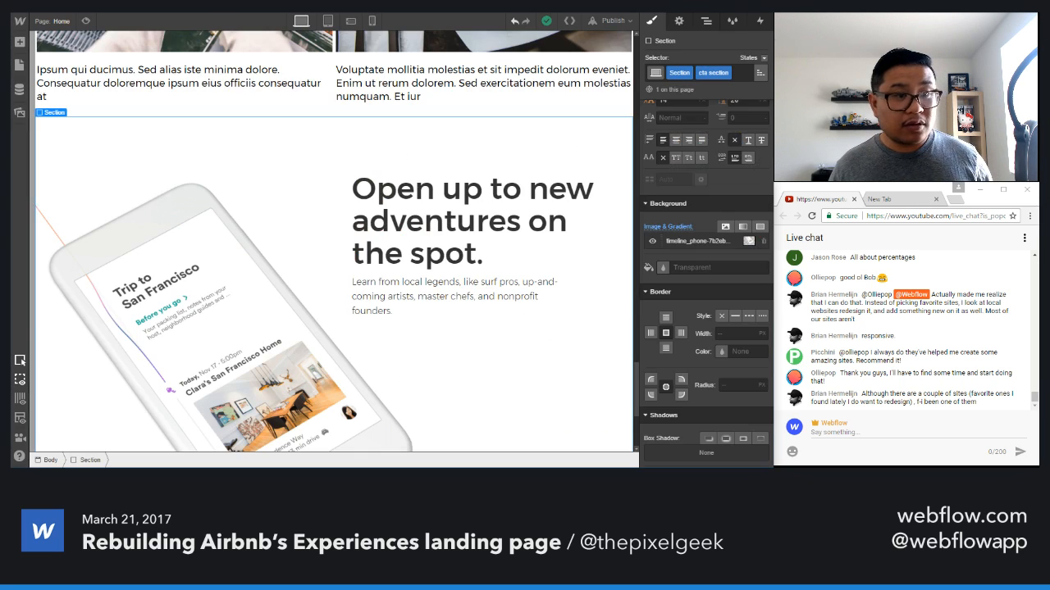
{"action": "double_click", "coordinate": [418, 297]}
{"action": "key", "text": "ctrl+v"}
{"action": "left_click", "coordinate": [543, 357]}
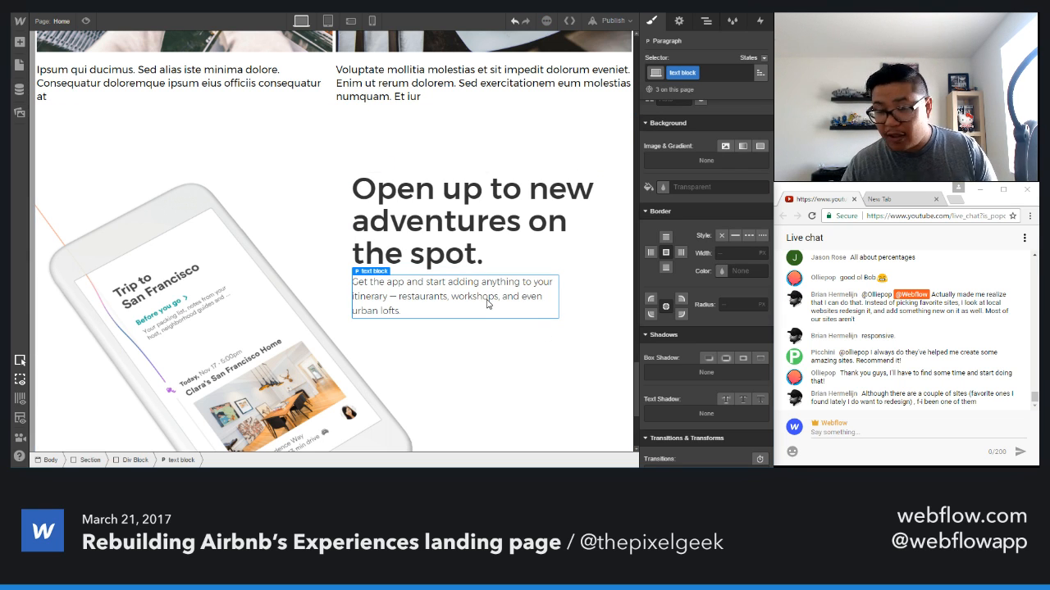
- Add a div block below the cta section's paragraph and give it the class "button row"
{"action": "key", "text": "a"}
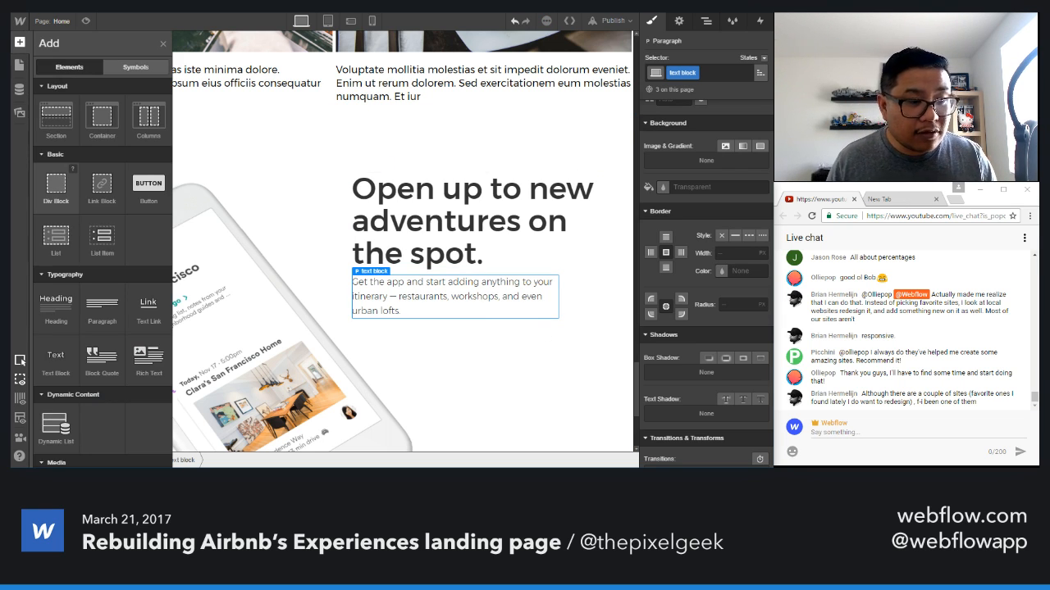
{"action": "left_click_drag", "start_coordinate": [55, 185], "coordinate": [415, 349]}
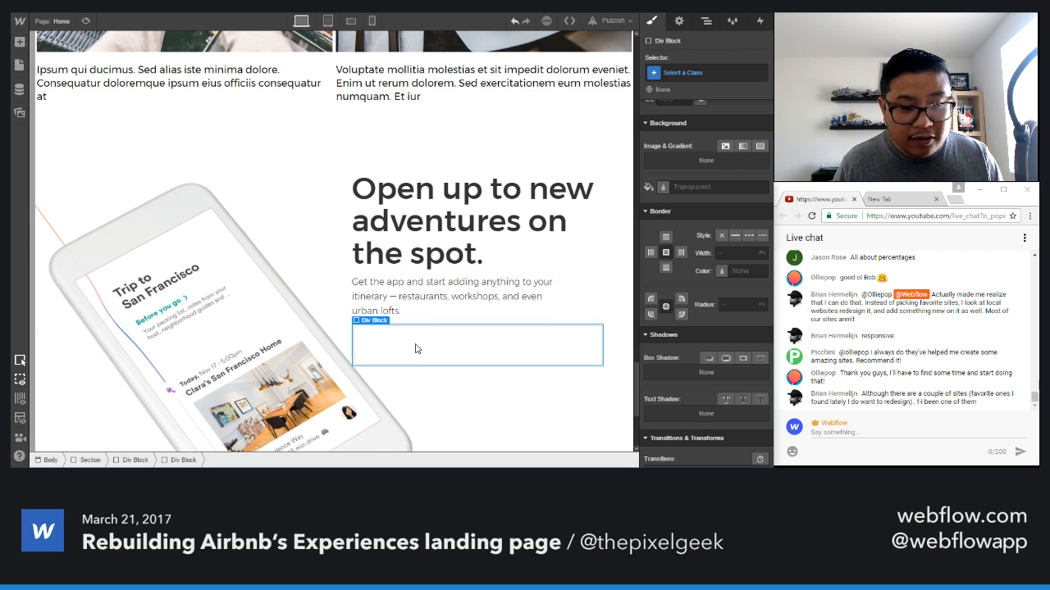
{"action": "left_click", "coordinate": [693, 73]}
{"action": "type", "text": "button row"}
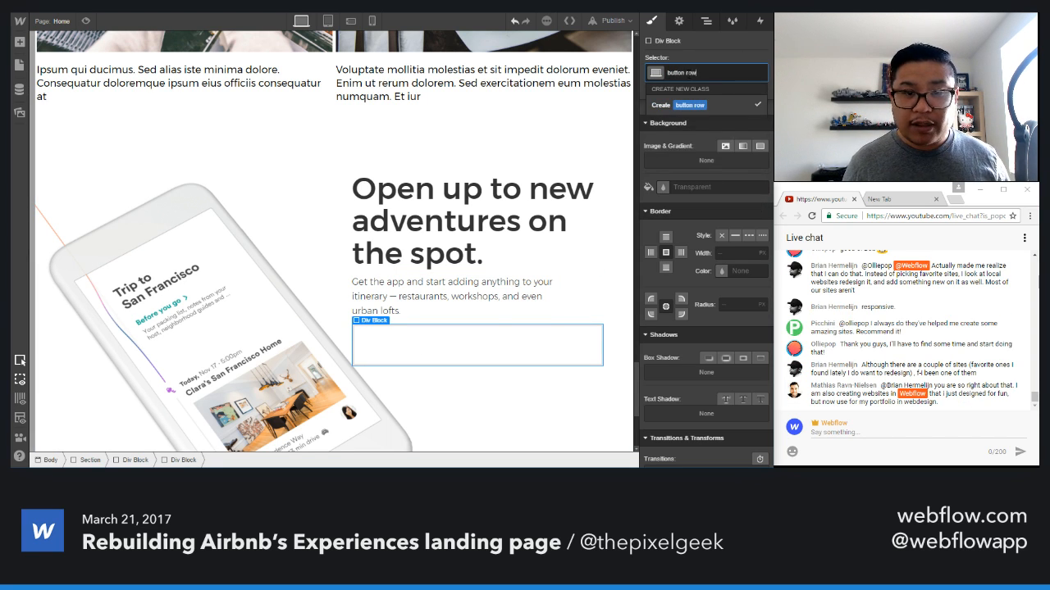
{"action": "key", "text": "Return"}
{"action": "left_click", "coordinate": [727, 140]}
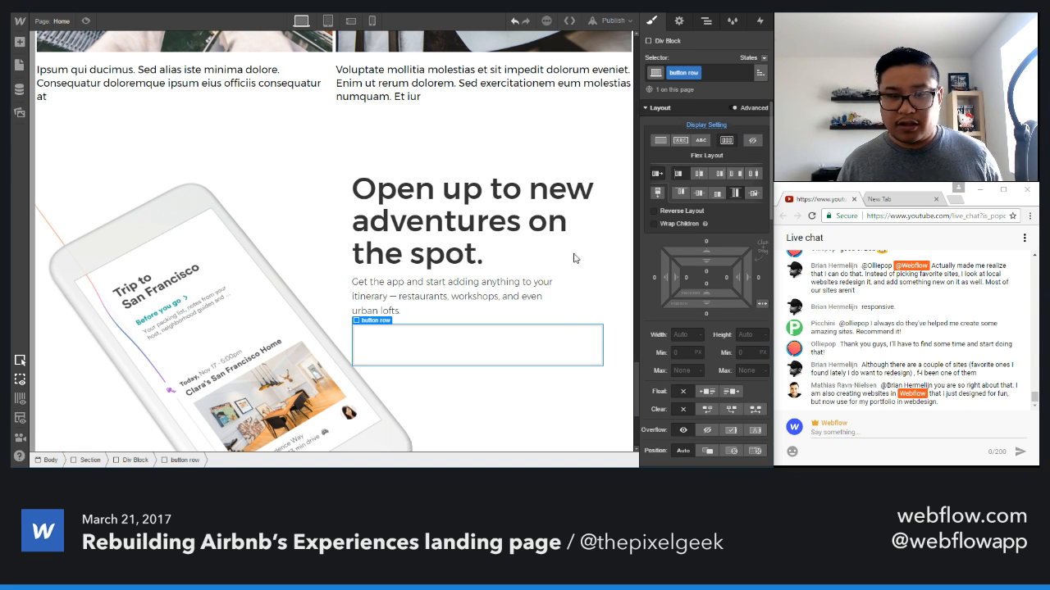
{"action": "key", "text": "a"}
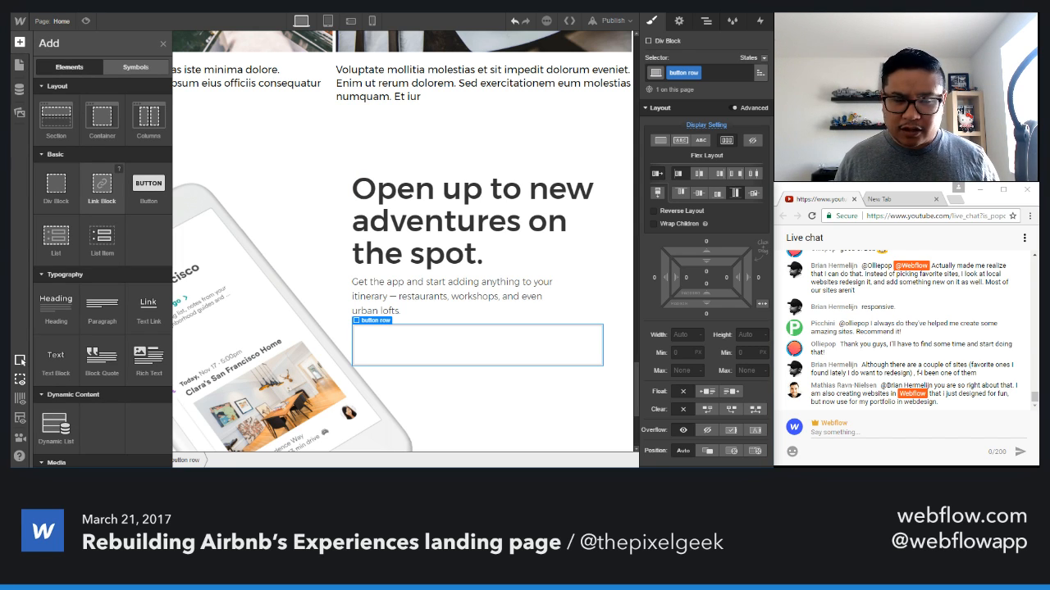
{"action": "key", "text": "a"}
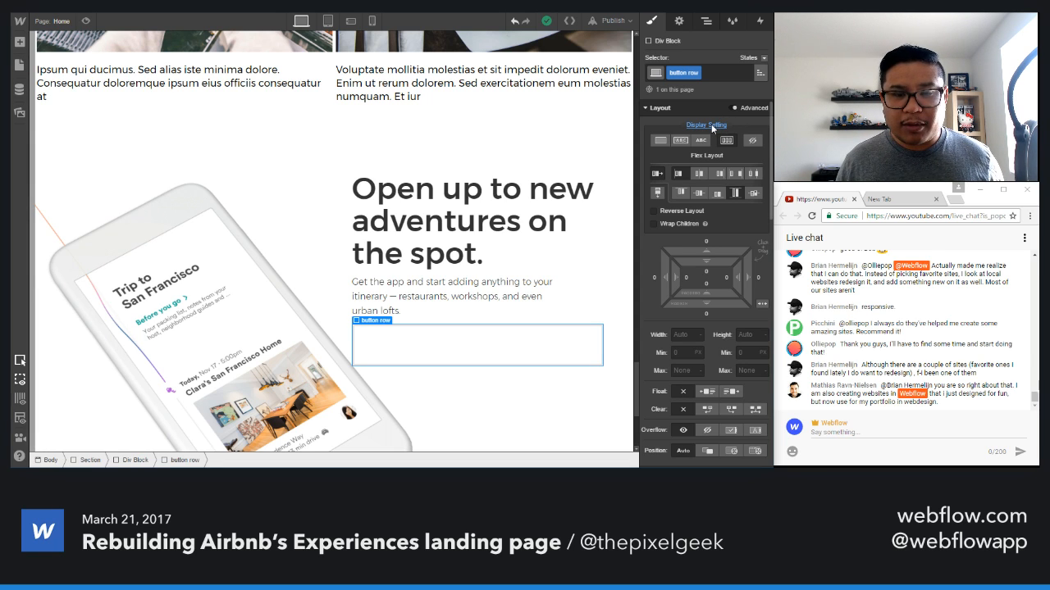
{"action": "left_click", "coordinate": [711, 124], "text": "alt"}
{"action": "left_click", "coordinate": [660, 140]}
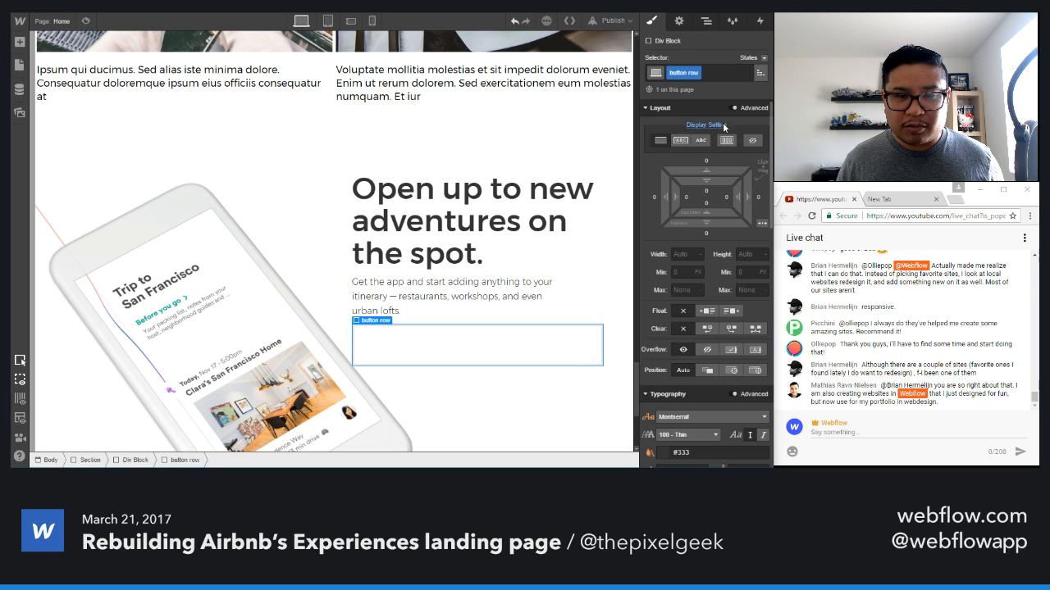
{"action": "key", "text": "a"}
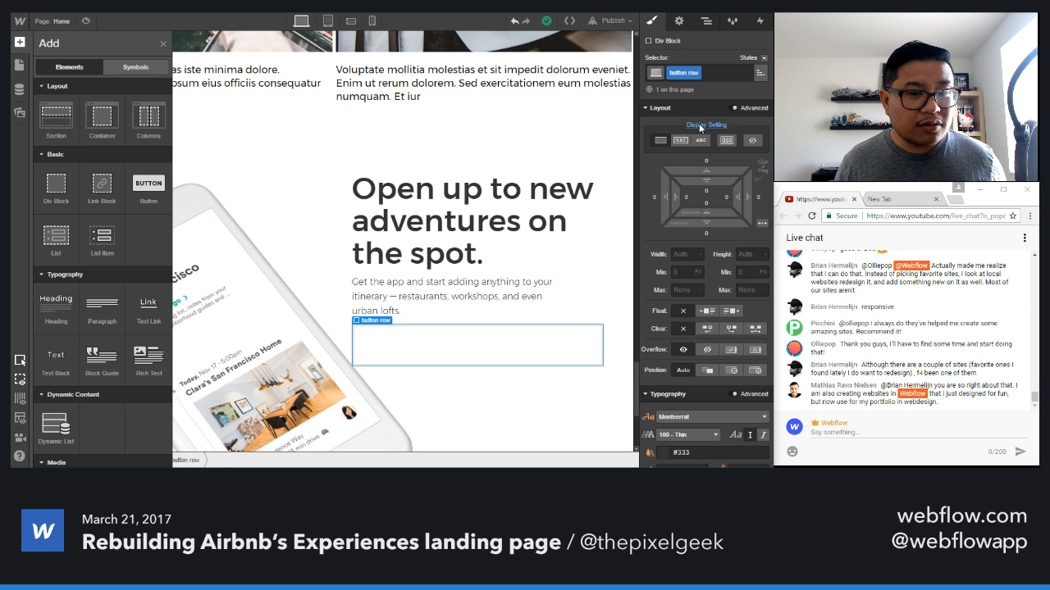
{"action": "key", "text": "a"}
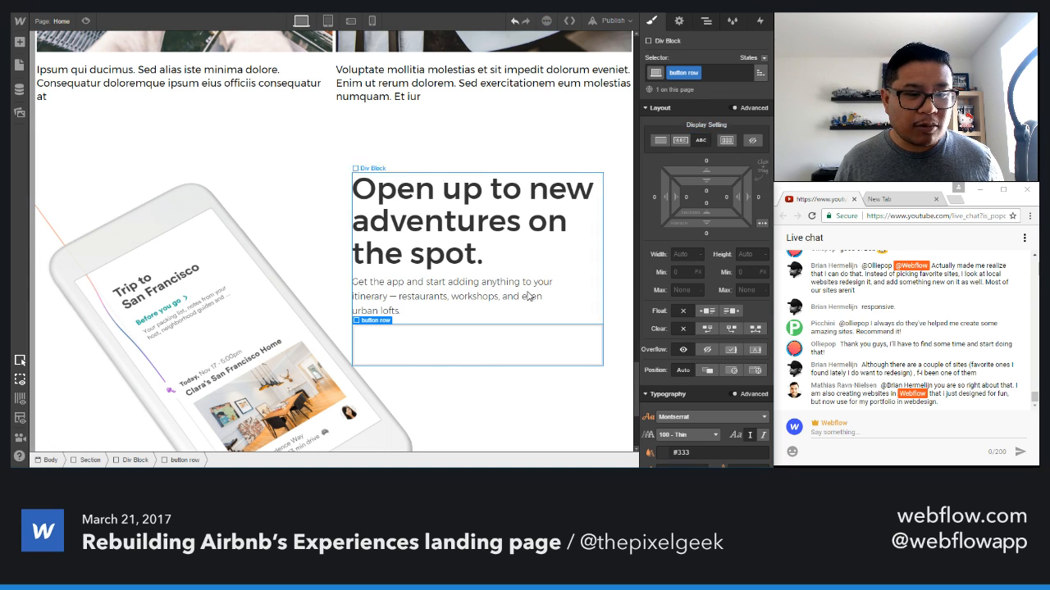
{"action": "left_click", "coordinate": [713, 72]}
{"action": "key", "text": "BackSpace"}
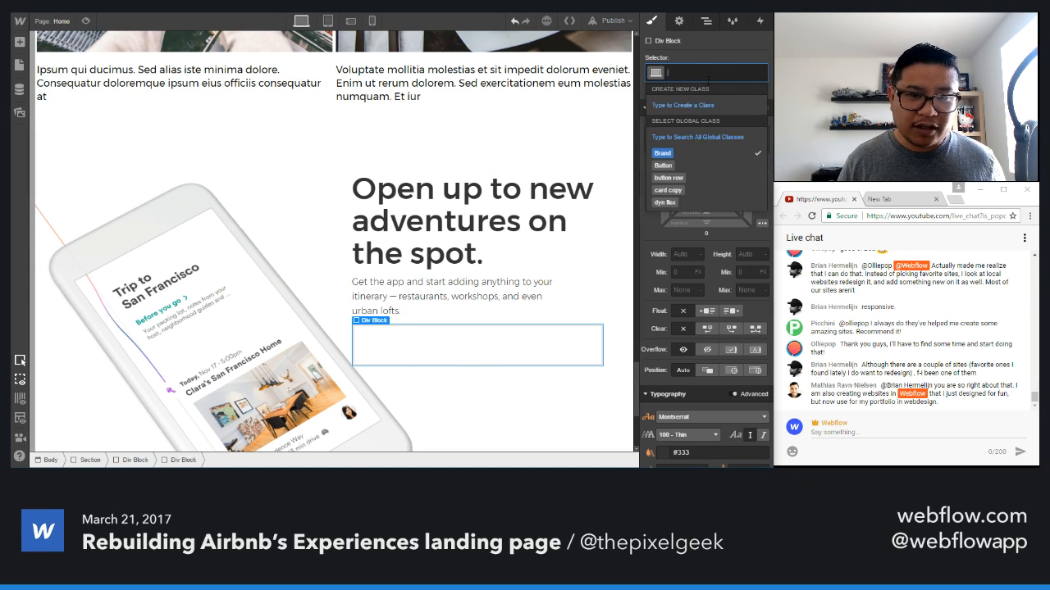
{"action": "left_click", "coordinate": [669, 177]}
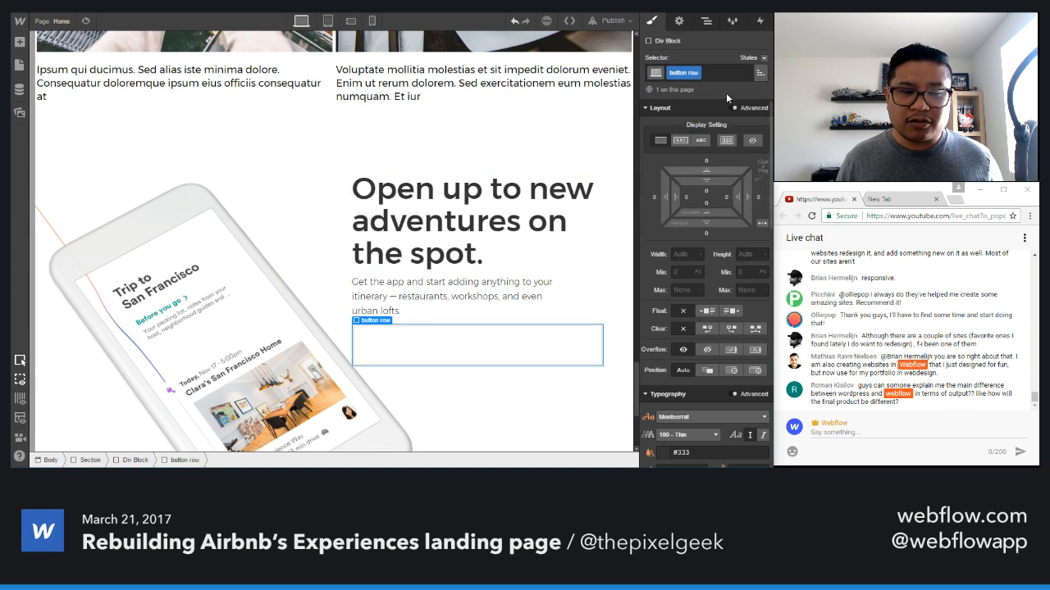
{"action": "left_click", "coordinate": [703, 140]}
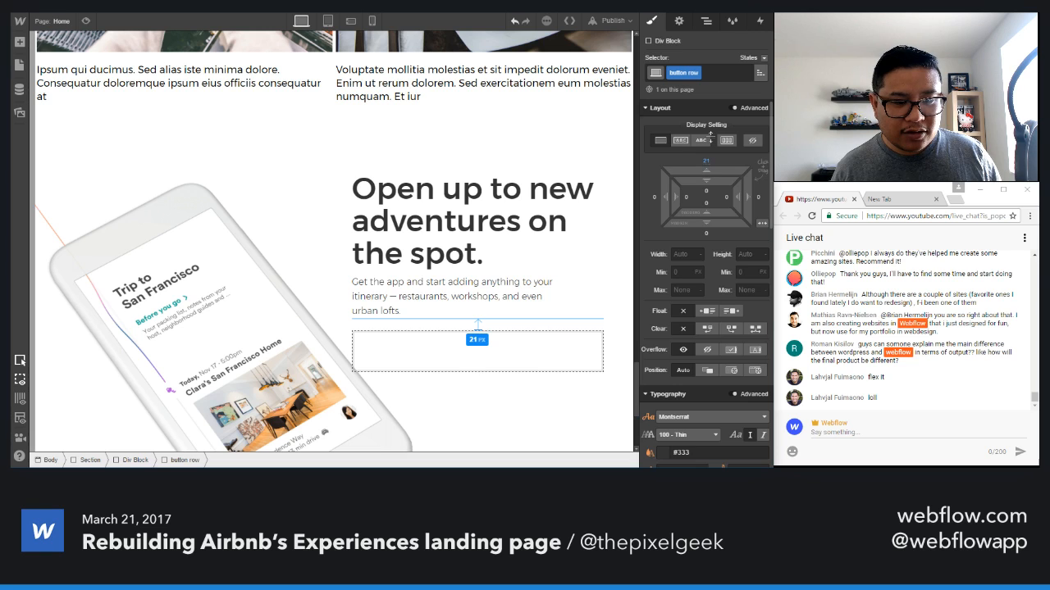
{"action": "left_click_drag", "start_coordinate": [710, 137], "coordinate": [711, 132]}
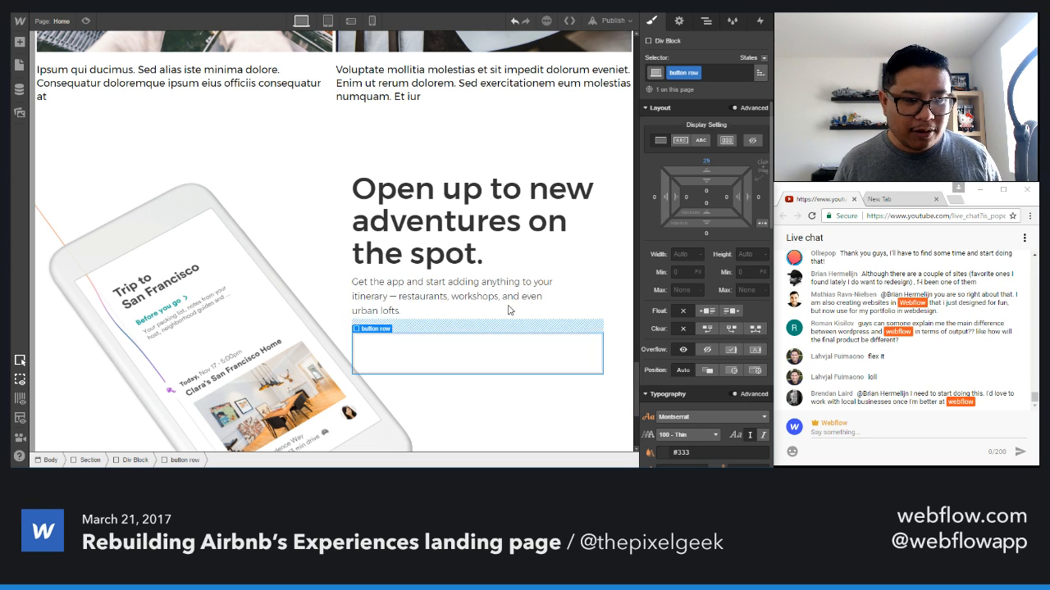
{"action": "left_click", "coordinate": [19, 41]}
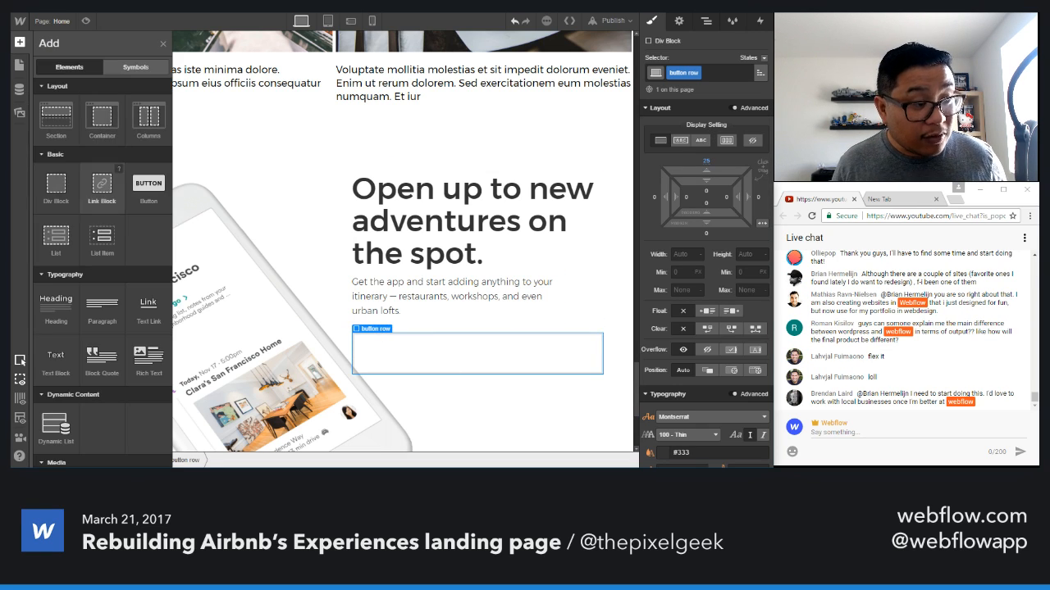
{"action": "left_click", "coordinate": [102, 189]}
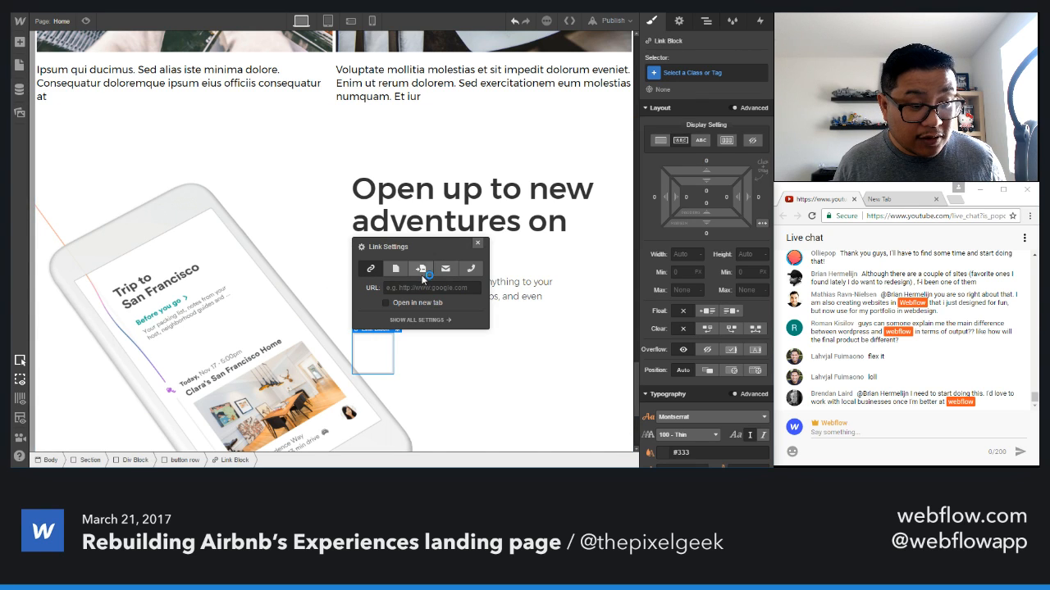
{"action": "left_click", "coordinate": [446, 288]}
{"action": "type", "text": "http://google.com"}
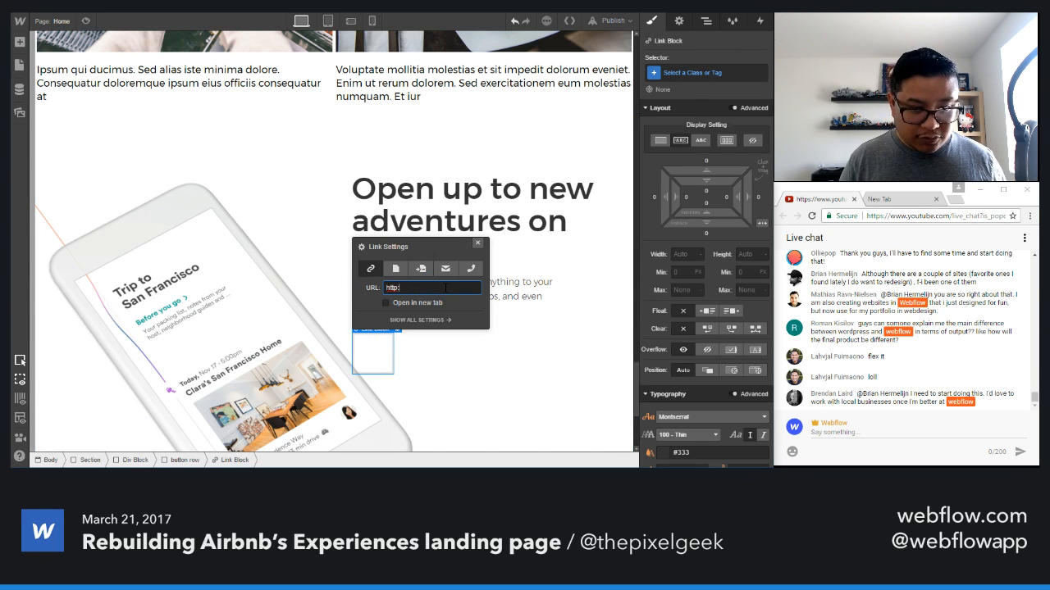
{"action": "left_click", "coordinate": [477, 244]}
{"action": "key", "text": "a"}
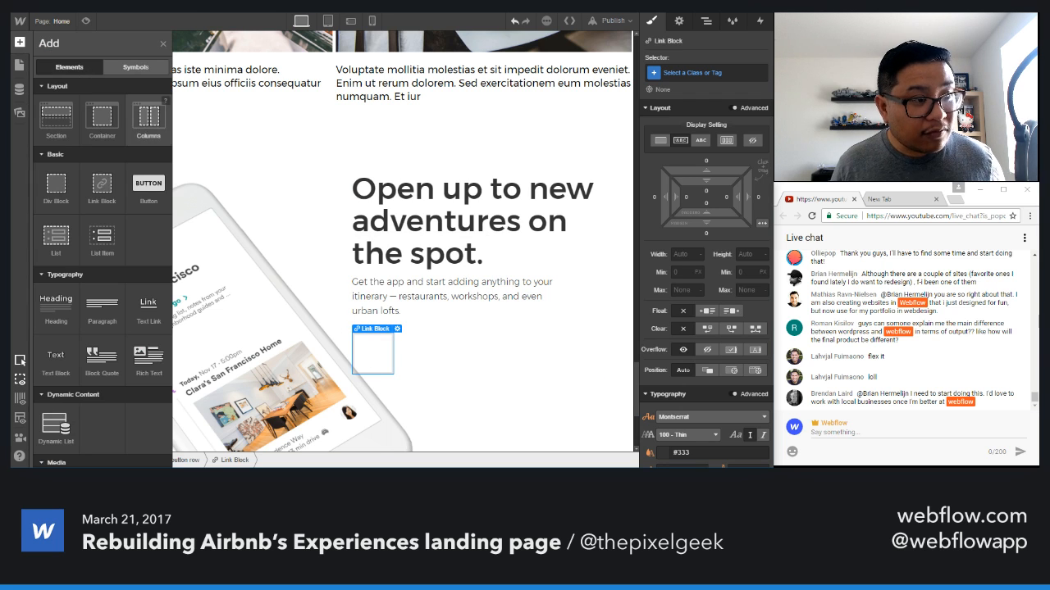
{"action": "scroll", "coordinate": [56, 426], "scroll_direction": "down", "scroll_amount": 3}
{"action": "left_click_drag", "start_coordinate": [55, 324], "coordinate": [385, 369]}
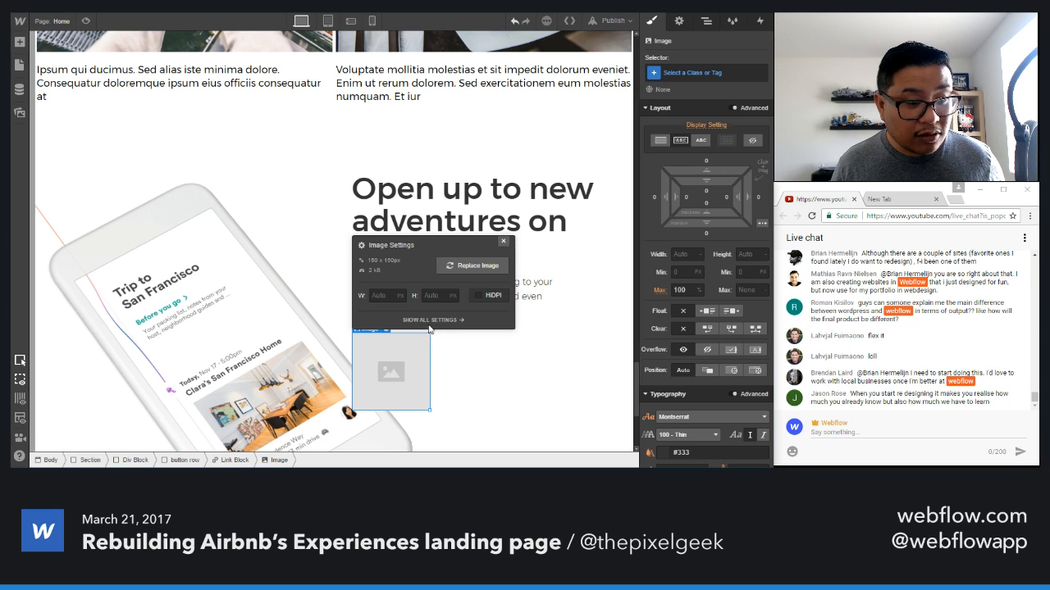
{"action": "left_click", "coordinate": [382, 361]}
{"action": "key", "text": "Delete"}
- Place the Google Play badge image from the site's assets inside the button row's link block
{"action": "left_click", "coordinate": [379, 362]}
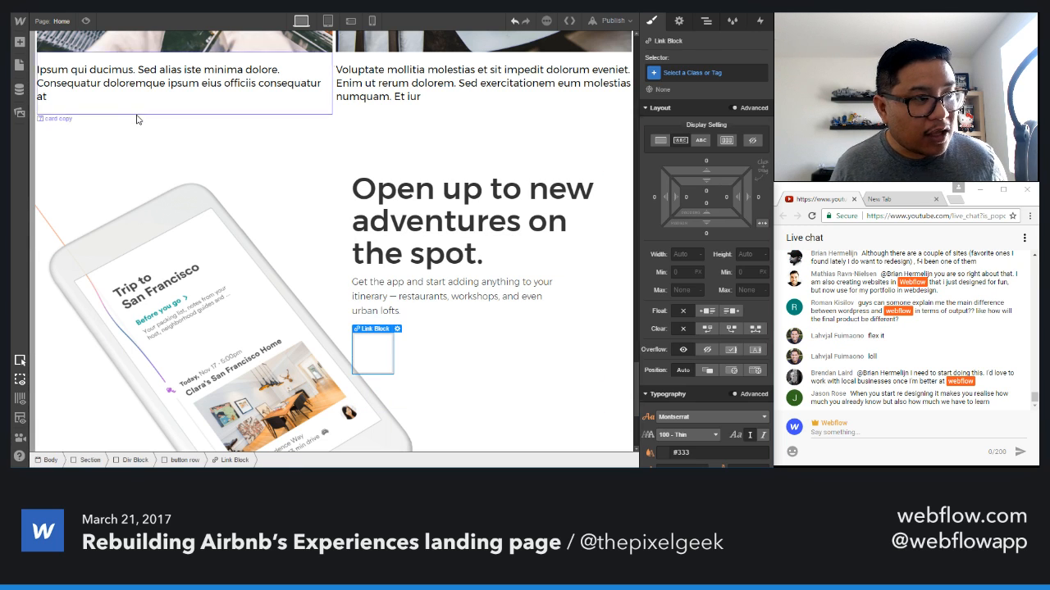
{"action": "key", "text": "a"}
{"action": "left_click", "coordinate": [18, 113]}
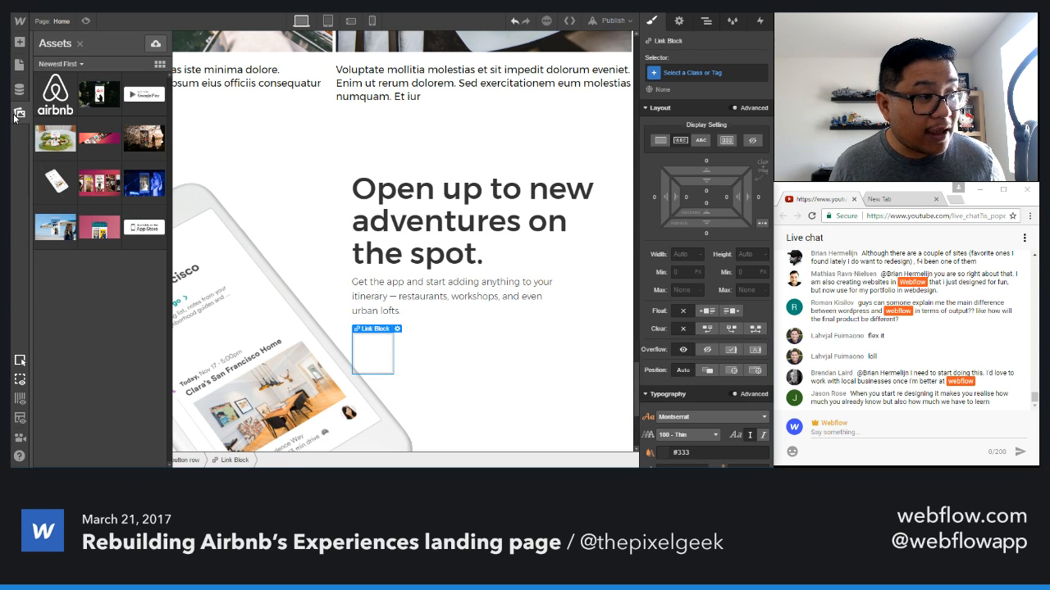
{"action": "left_click", "coordinate": [148, 141]}
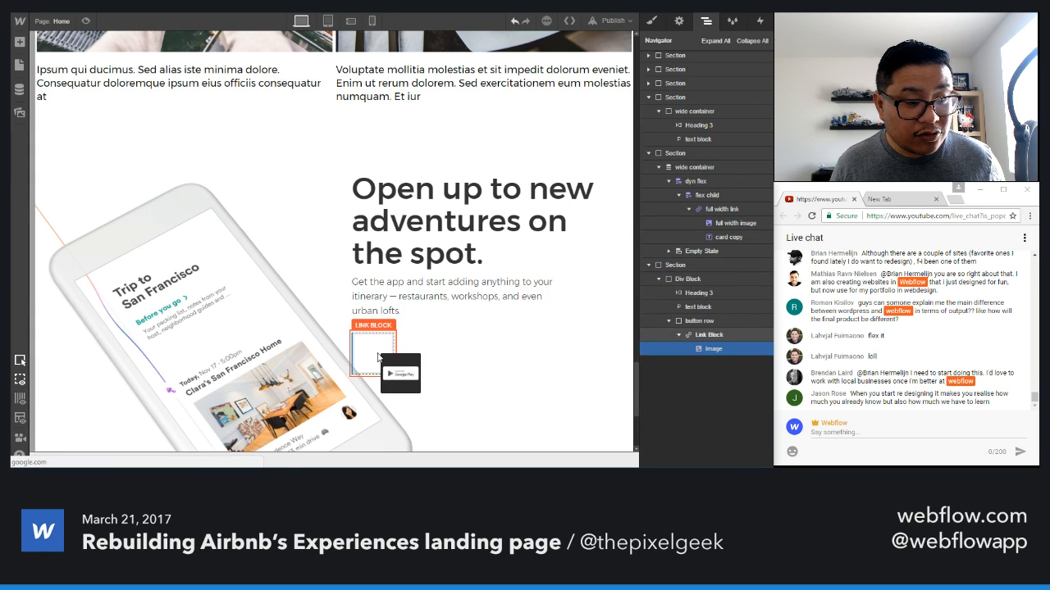
{"action": "left_click_drag", "start_coordinate": [378, 358], "coordinate": [395, 376]}
{"action": "left_click", "coordinate": [464, 370]}
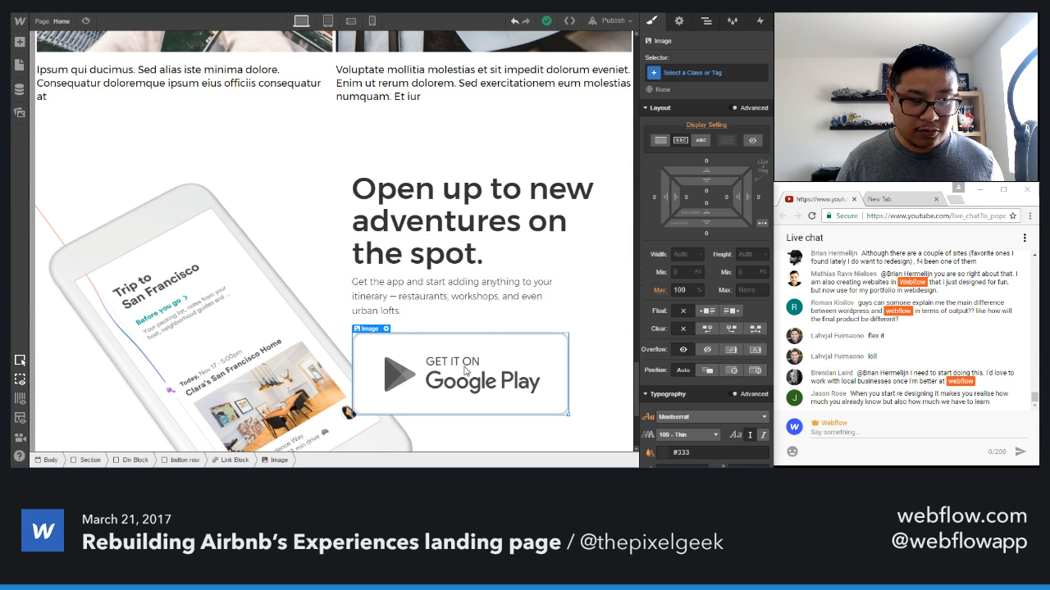
- Give the link block around the Google Play badge the class "cta button"
{"action": "left_click", "coordinate": [464, 371]}
{"action": "left_click", "coordinate": [697, 72]}
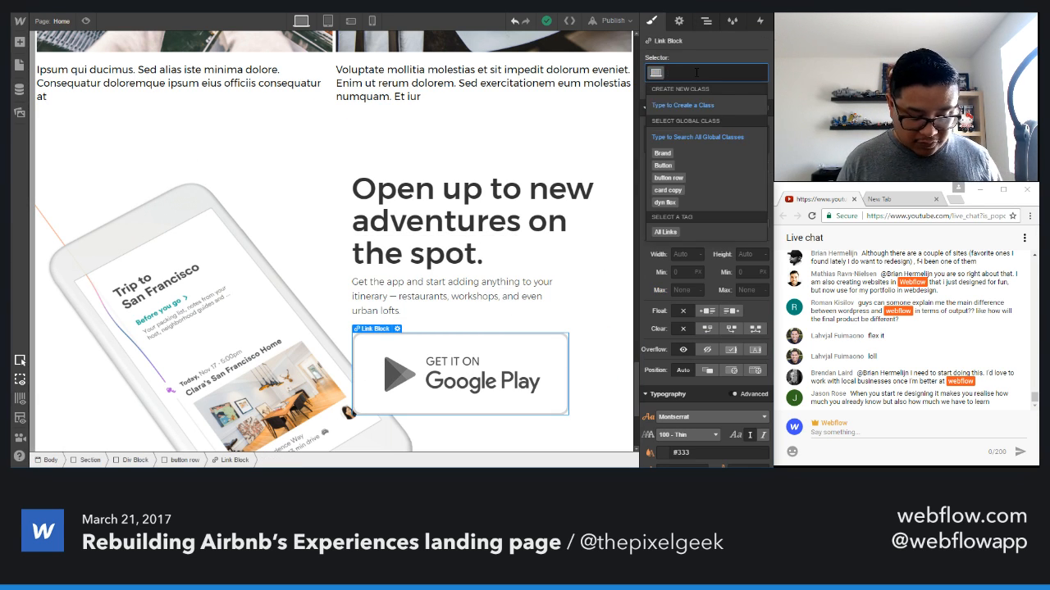
{"action": "type", "text": "cta button"}
{"action": "key", "text": "Return"}
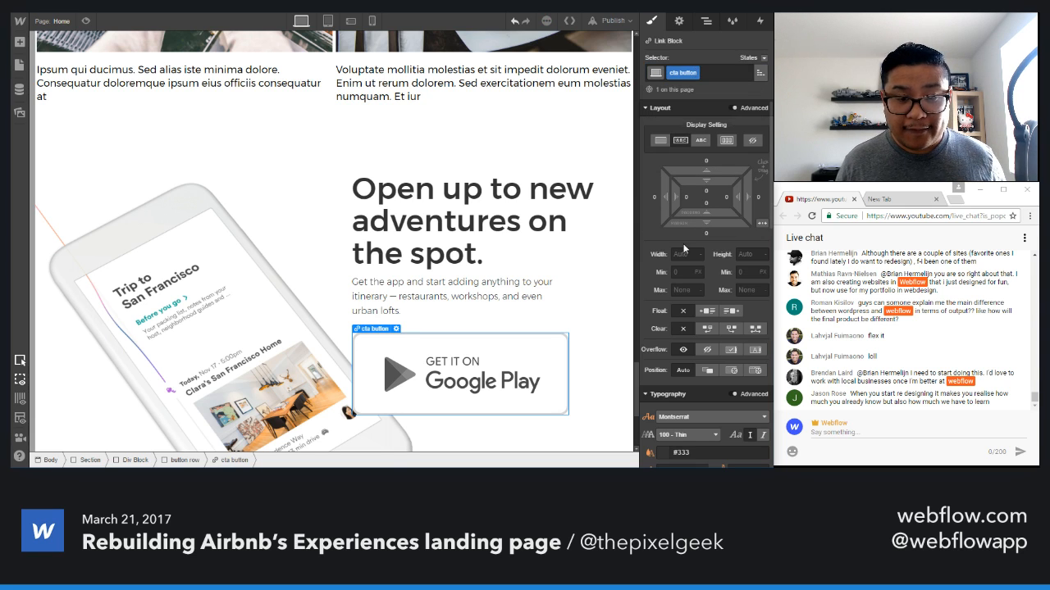
- Set the cta button's width to 200 px
{"action": "left_click", "coordinate": [687, 254]}
{"action": "type", "text": "150"}
{"action": "key", "text": "Return"}
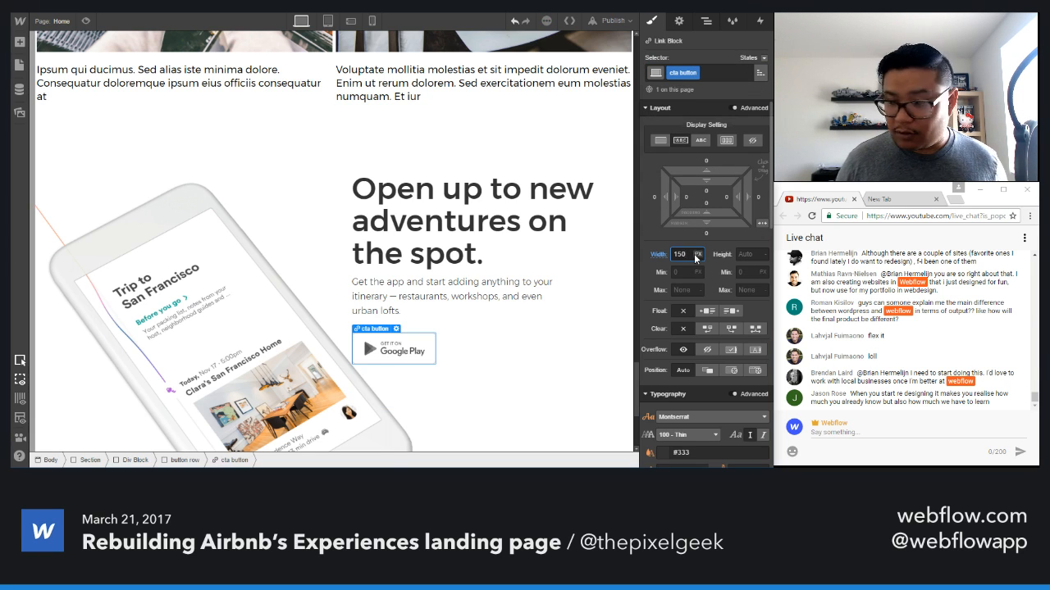
{"action": "key", "text": "shift+Up"}
{"action": "key", "text": "shift+Up"}
{"action": "key", "text": "shift+Up"}
{"action": "key", "text": "shift+Up"}
{"action": "key", "text": "shift+Up"}
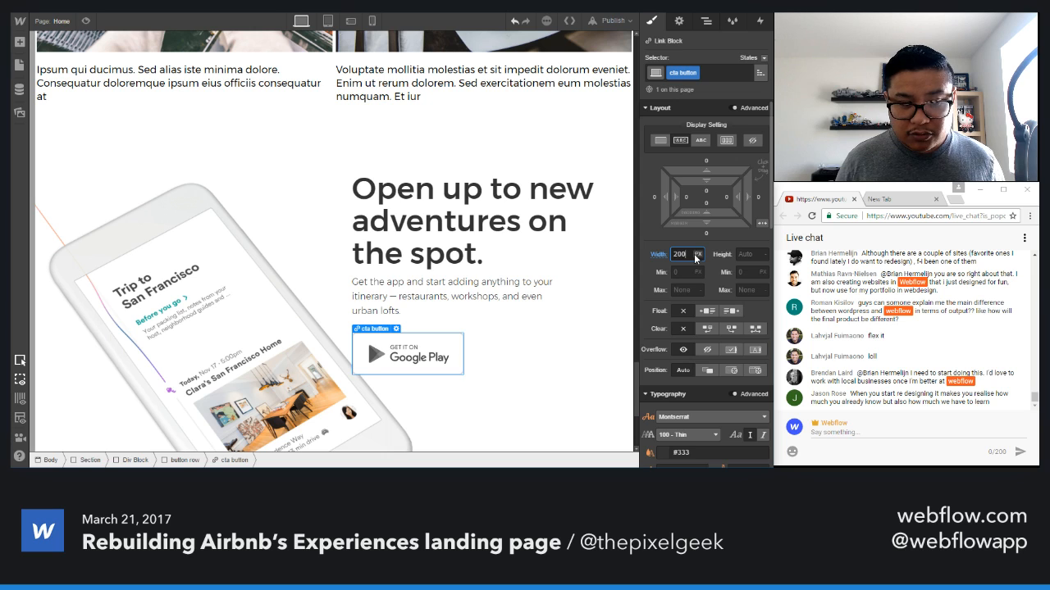
- Duplicate the cta button within the button row and give the class a right margin of about 4 px
{"action": "left_click", "coordinate": [418, 349]}
{"action": "key", "text": "Up"}
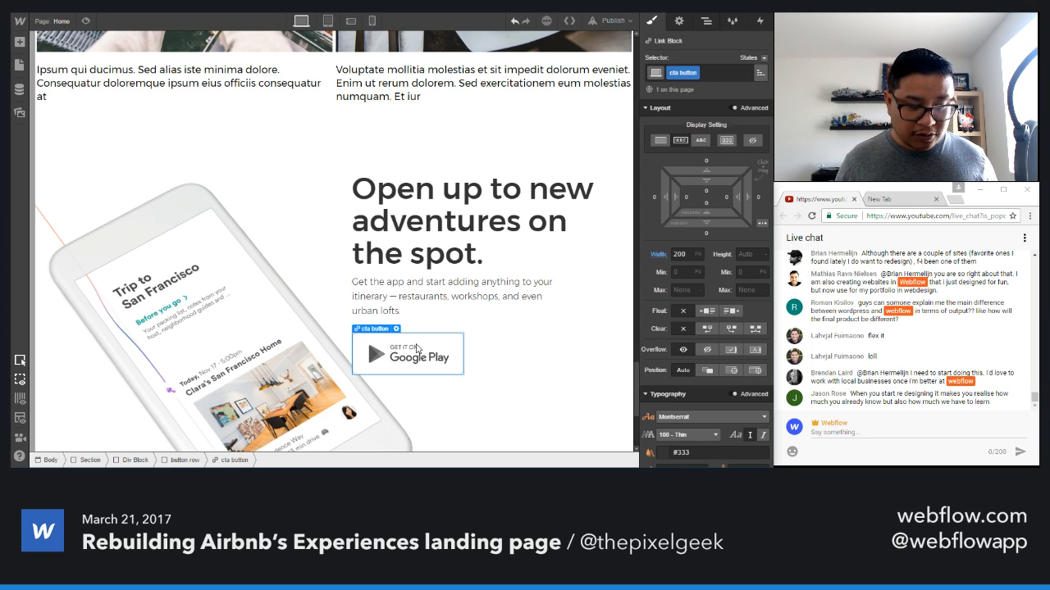
{"action": "key", "text": "ctrl+d"}
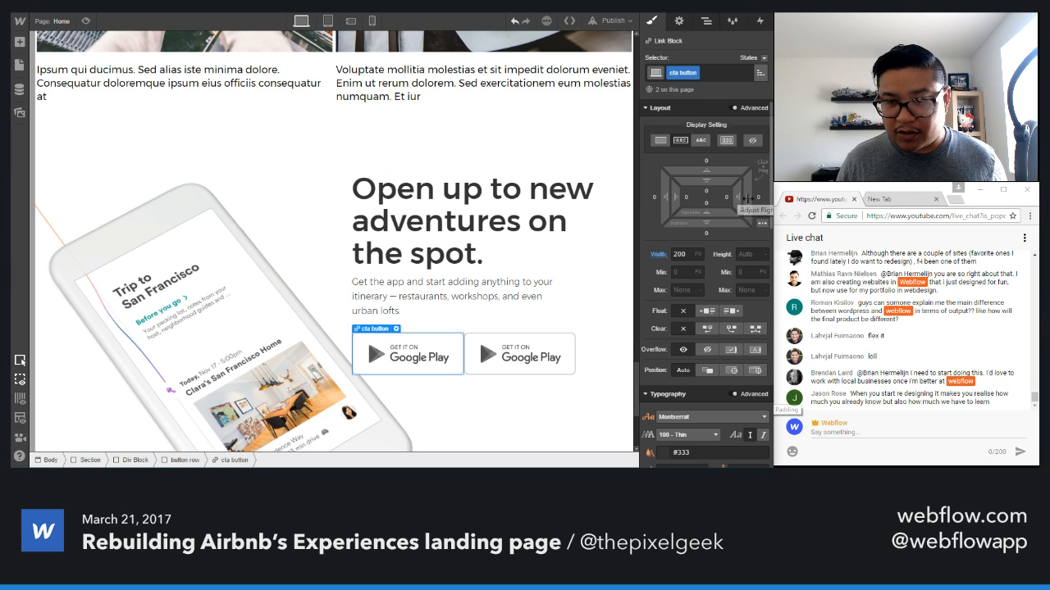
{"action": "left_click_drag", "start_coordinate": [747, 198], "coordinate": [758, 198]}
- Replace the second button's Google Play image with the App Store badge from the site's assets
{"action": "double_click", "coordinate": [542, 361]}
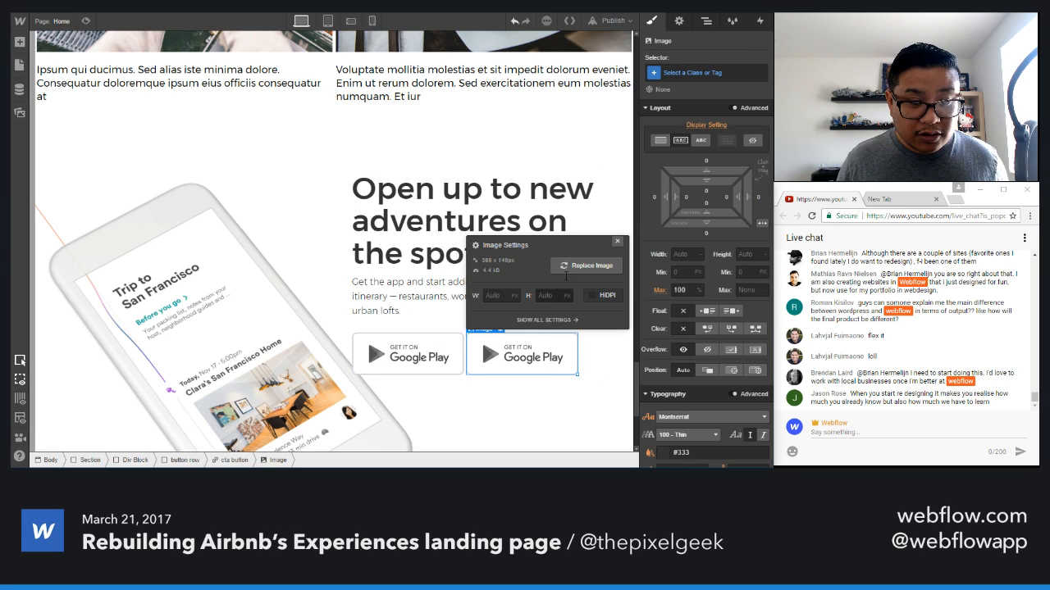
{"action": "left_click", "coordinate": [566, 271]}
{"action": "left_click", "coordinate": [509, 277]}
{"action": "left_click", "coordinate": [143, 137]}
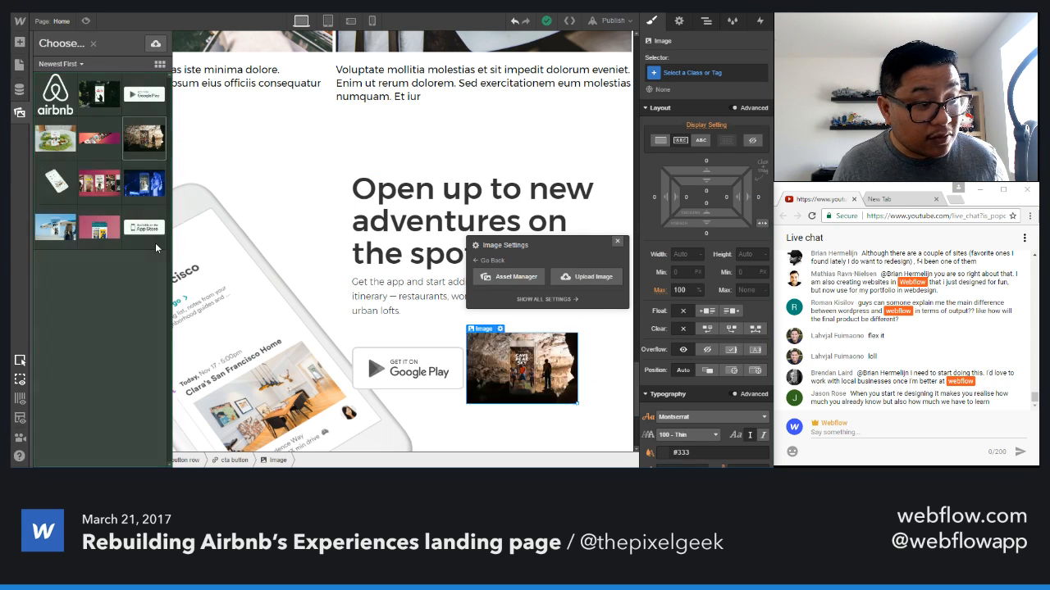
{"action": "double_click", "coordinate": [144, 228]}
{"action": "left_click", "coordinate": [518, 365]}
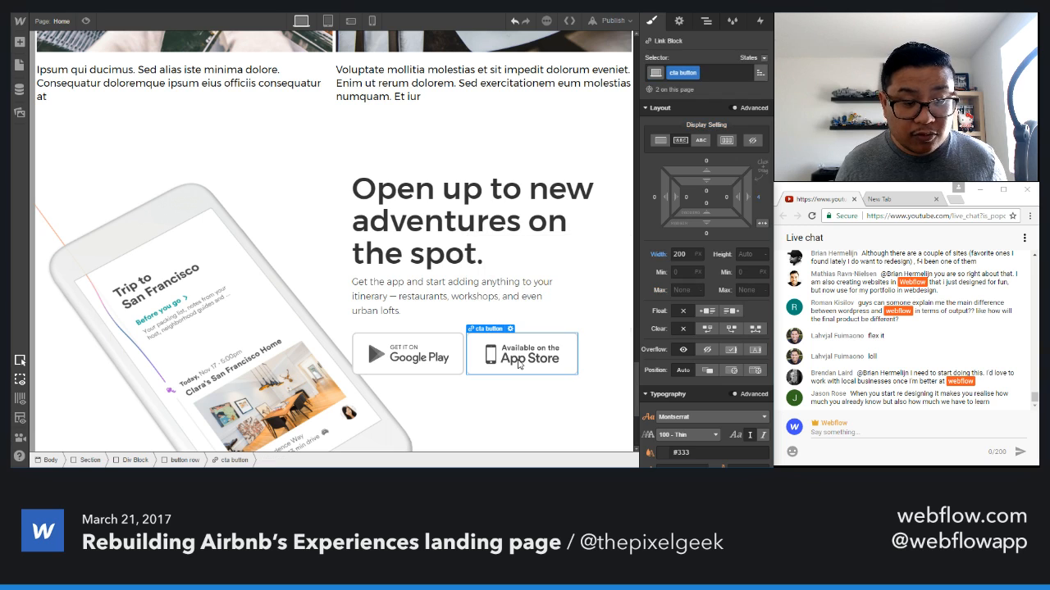
{"action": "left_click", "coordinate": [679, 21]}
{"action": "double_click", "coordinate": [703, 159]}
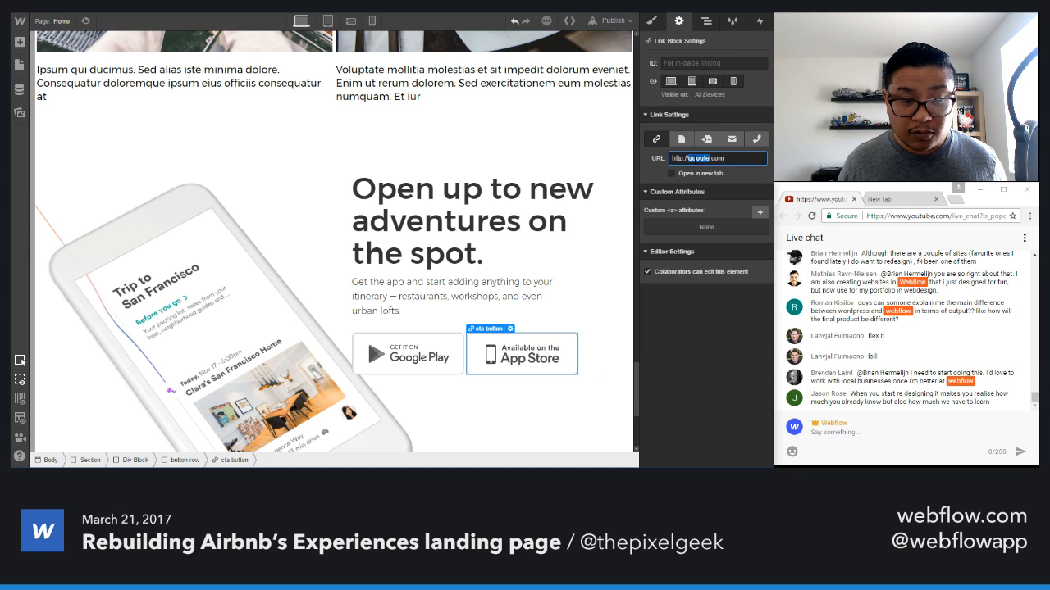
{"action": "type", "text": "app"}
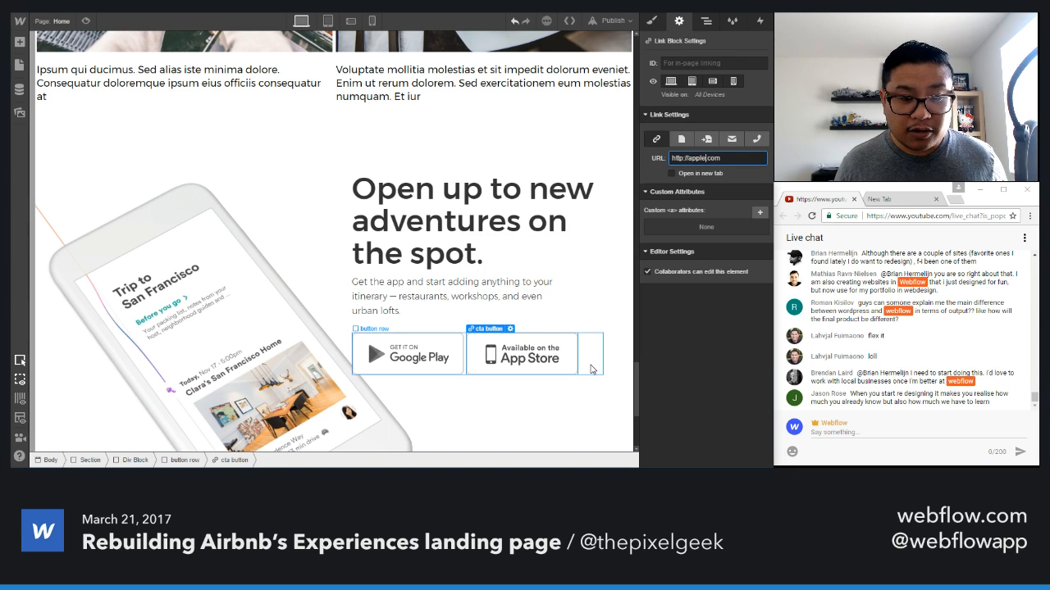
{"action": "left_click", "coordinate": [592, 369]}
{"action": "left_click", "coordinate": [596, 416]}
- Preview the page to check the call-to-action section with both store badges, and return to editing
{"action": "scroll", "coordinate": [589, 416], "scroll_direction": "down", "scroll_amount": 1}
{"action": "scroll", "coordinate": [588, 415], "scroll_direction": "down", "scroll_amount": 2}
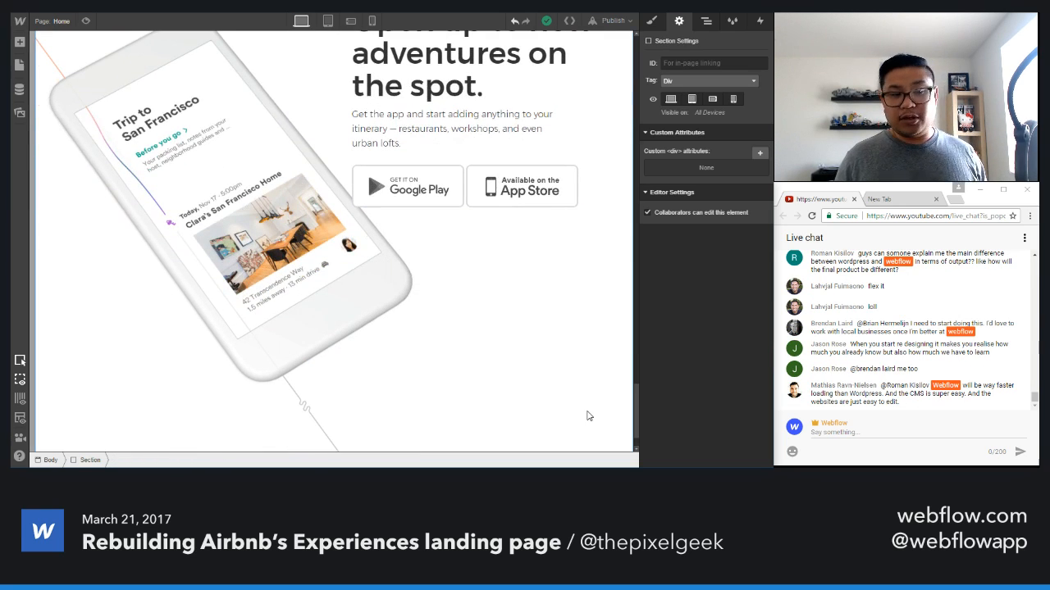
{"action": "left_click", "coordinate": [85, 21]}
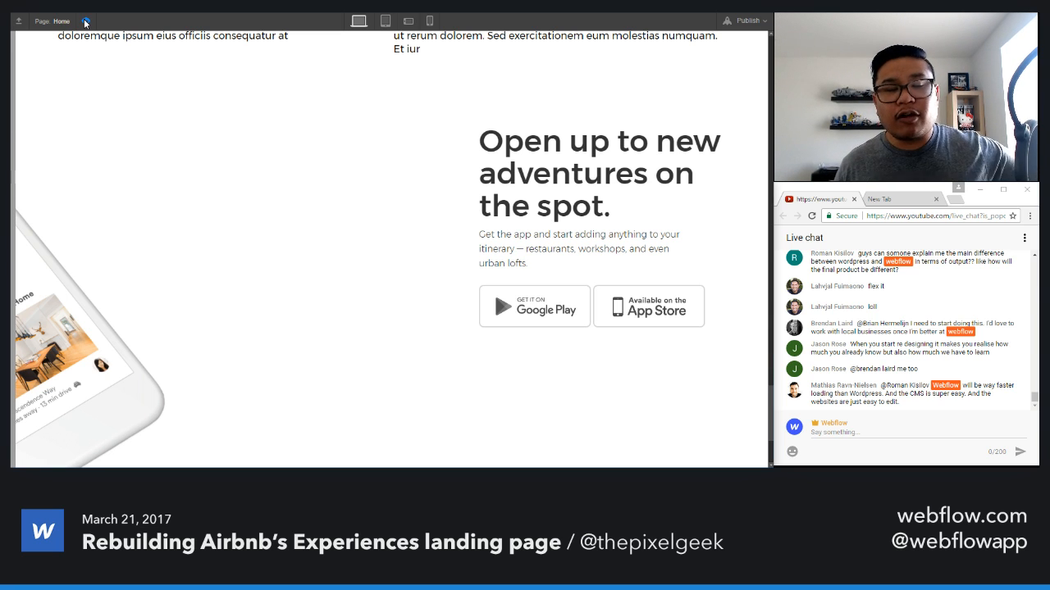
{"action": "left_click", "coordinate": [85, 21]}
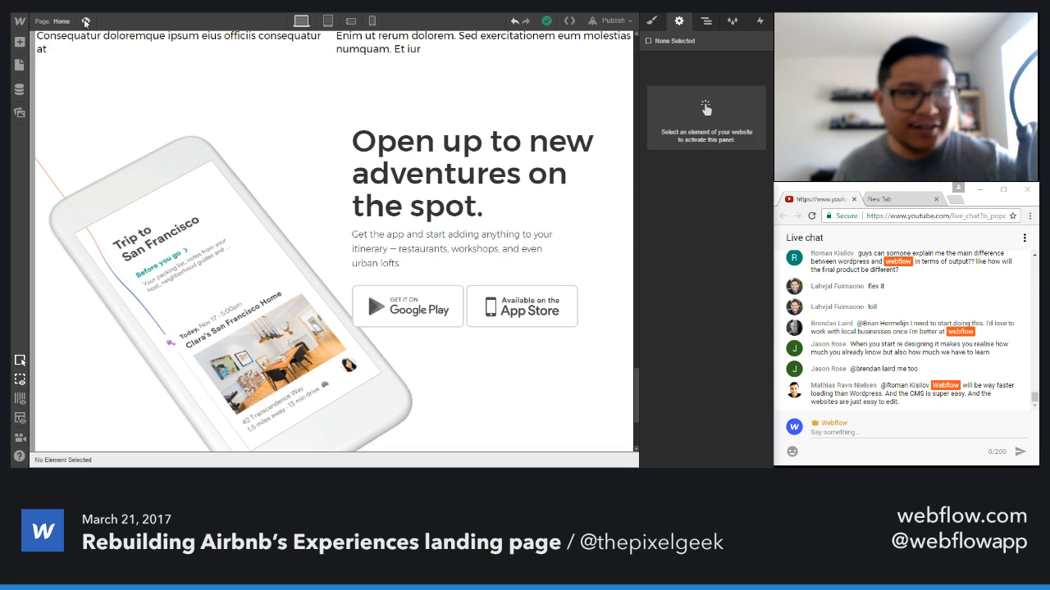
{"action": "left_click", "coordinate": [85, 21]}
{"action": "left_click", "coordinate": [85, 21]}
- Shift the cta section's phone background image to a horizontal position of -123% and preview the section
{"action": "left_click", "coordinate": [122, 120]}
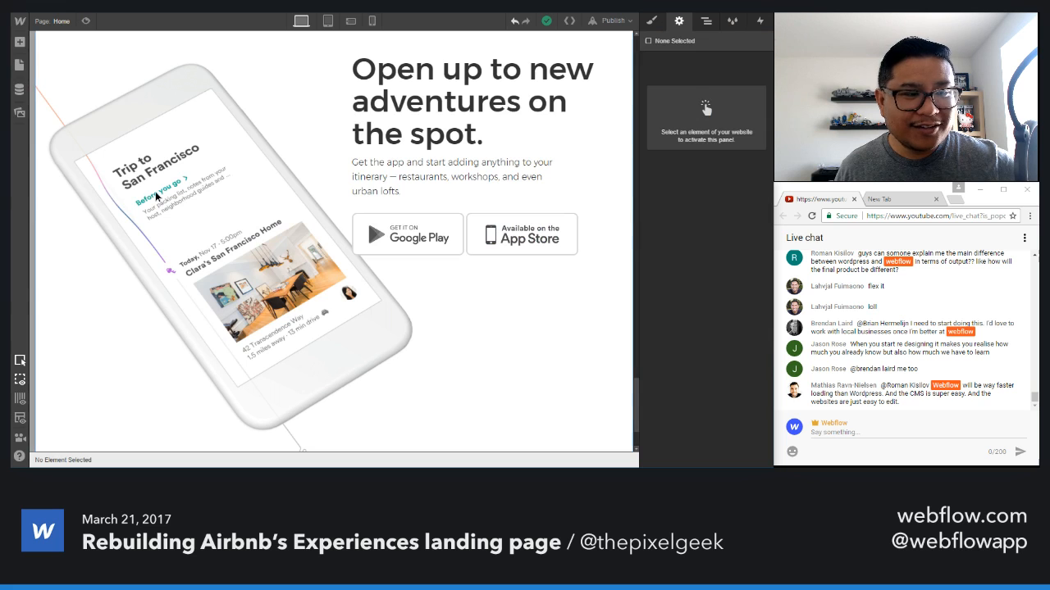
{"action": "left_click", "coordinate": [656, 22]}
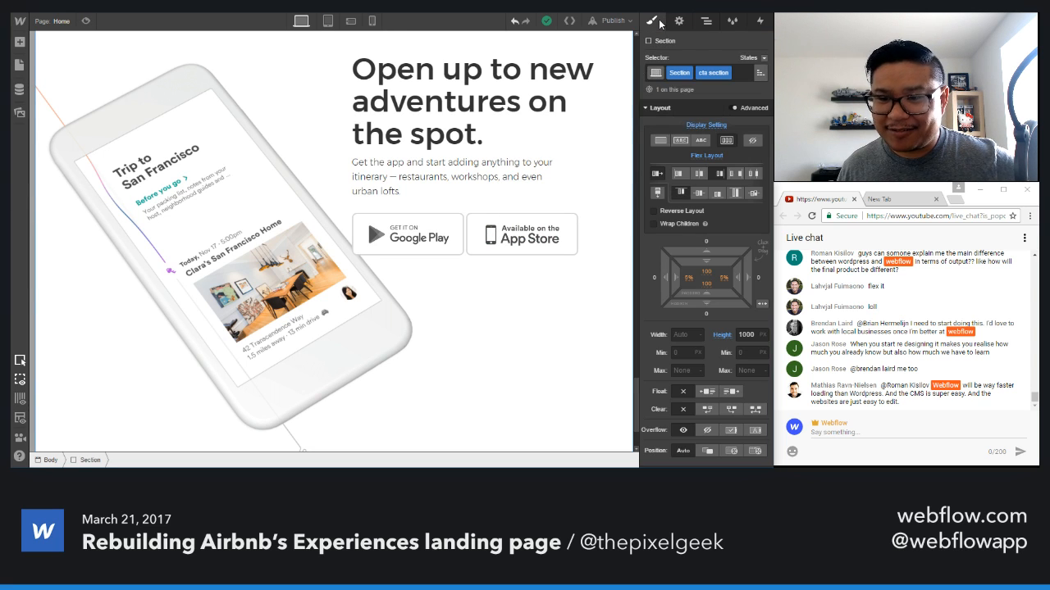
{"action": "scroll", "coordinate": [688, 186], "scroll_direction": "down", "scroll_amount": 10}
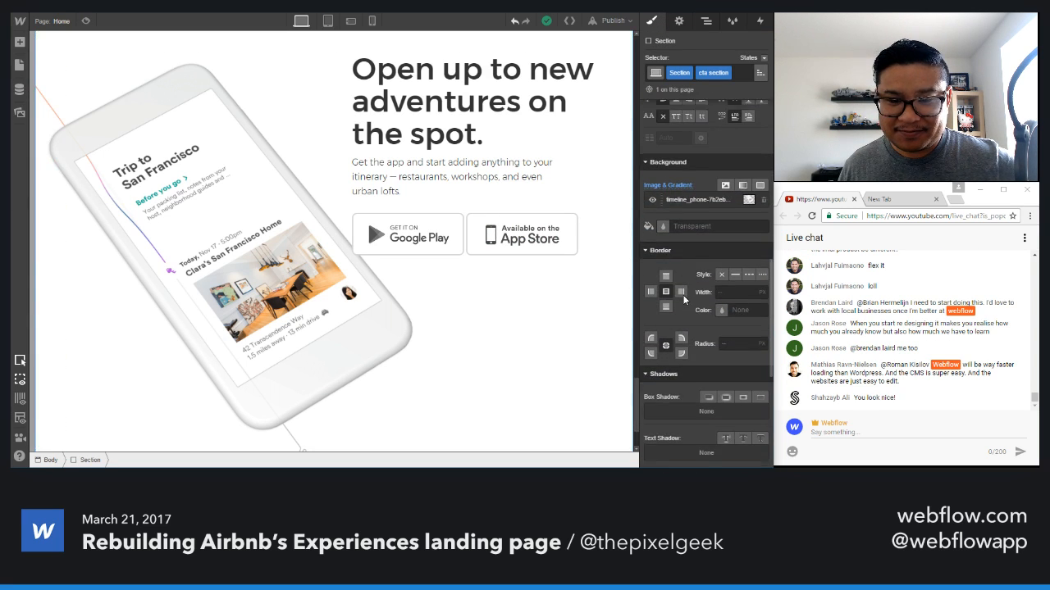
{"action": "left_click", "coordinate": [689, 188]}
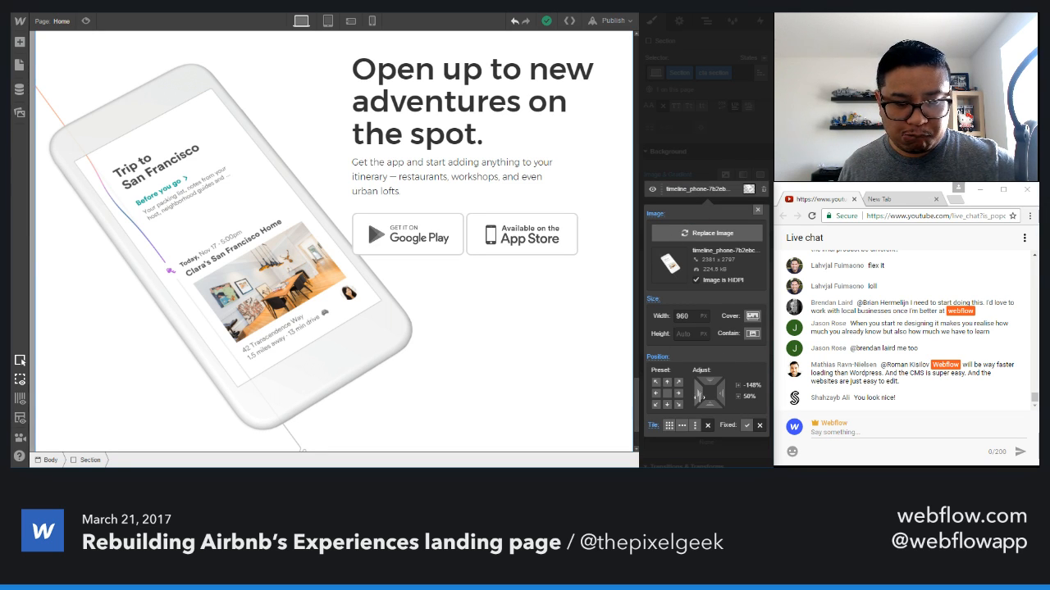
{"action": "left_click_drag", "start_coordinate": [705, 396], "coordinate": [739, 396]}
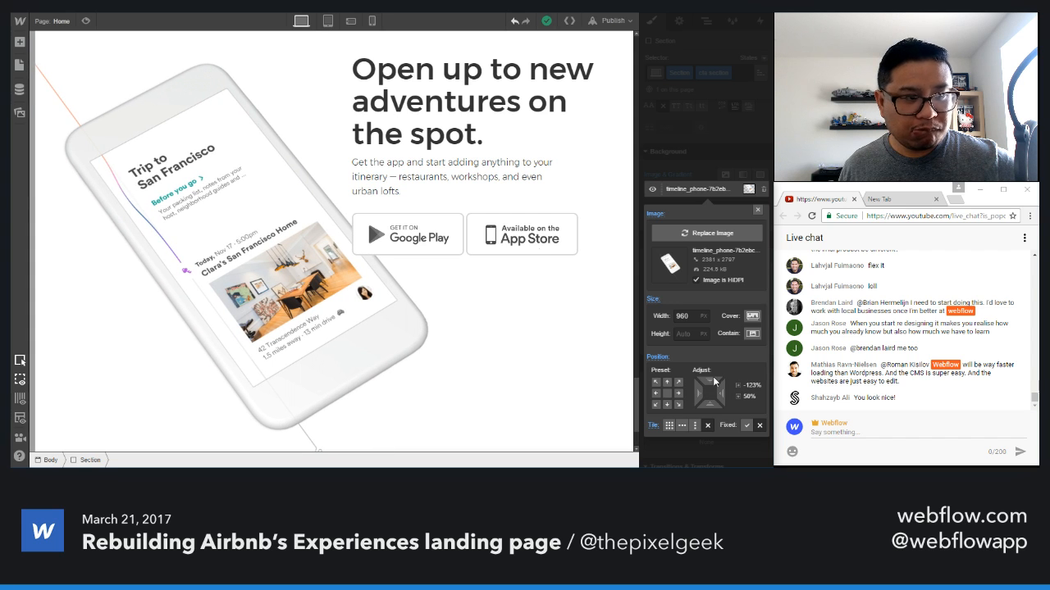
{"action": "left_click", "coordinate": [85, 21]}
{"action": "left_click", "coordinate": [85, 22]}
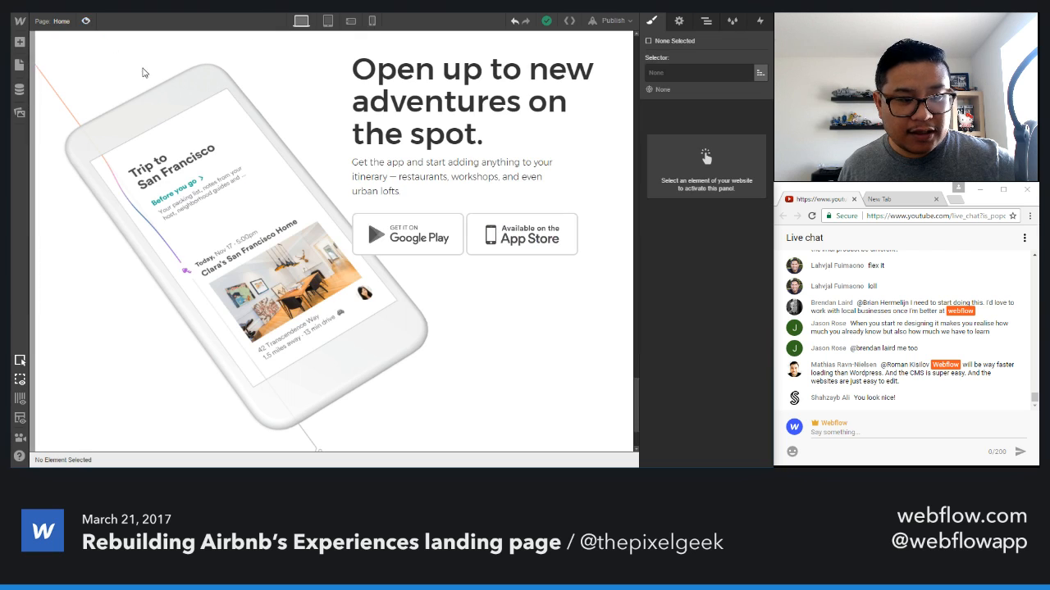
- Reduce the cta section's height to 720 px
{"action": "scroll", "coordinate": [693, 380], "scroll_direction": "down", "scroll_amount": 5}
{"action": "scroll", "coordinate": [692, 385], "scroll_direction": "down", "scroll_amount": 4}
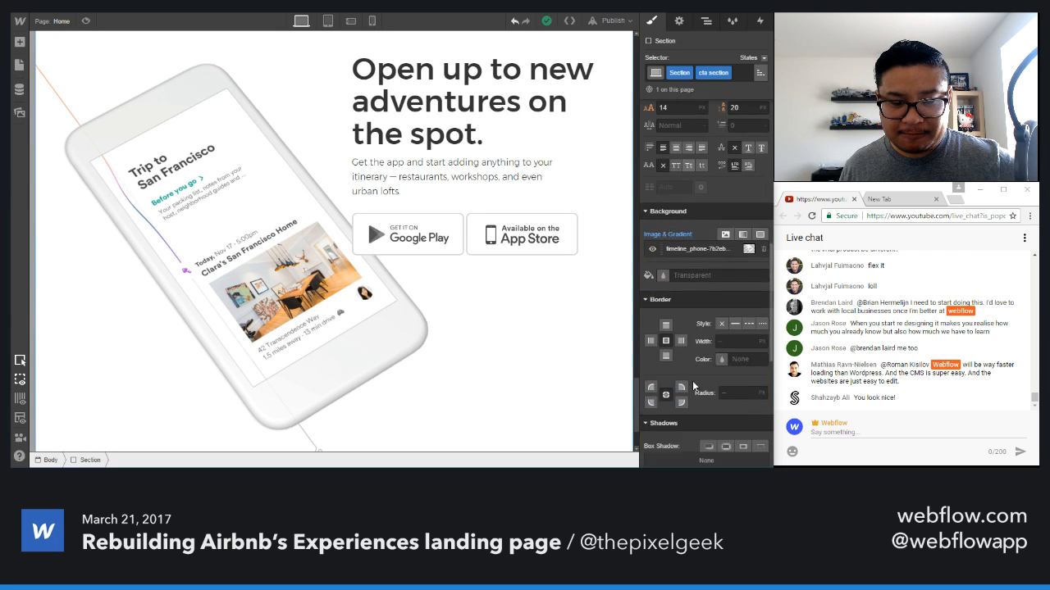
{"action": "scroll", "coordinate": [506, 369], "scroll_direction": "up", "scroll_amount": 2}
{"action": "scroll", "coordinate": [506, 369], "scroll_direction": "down", "scroll_amount": 3}
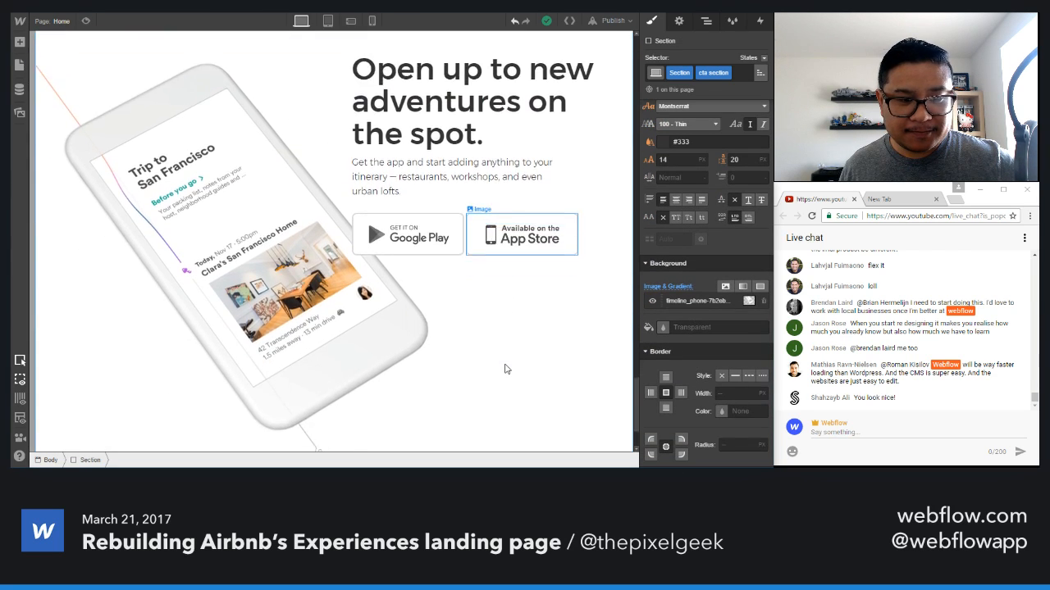
{"action": "scroll", "coordinate": [506, 369], "scroll_direction": "up", "scroll_amount": 3}
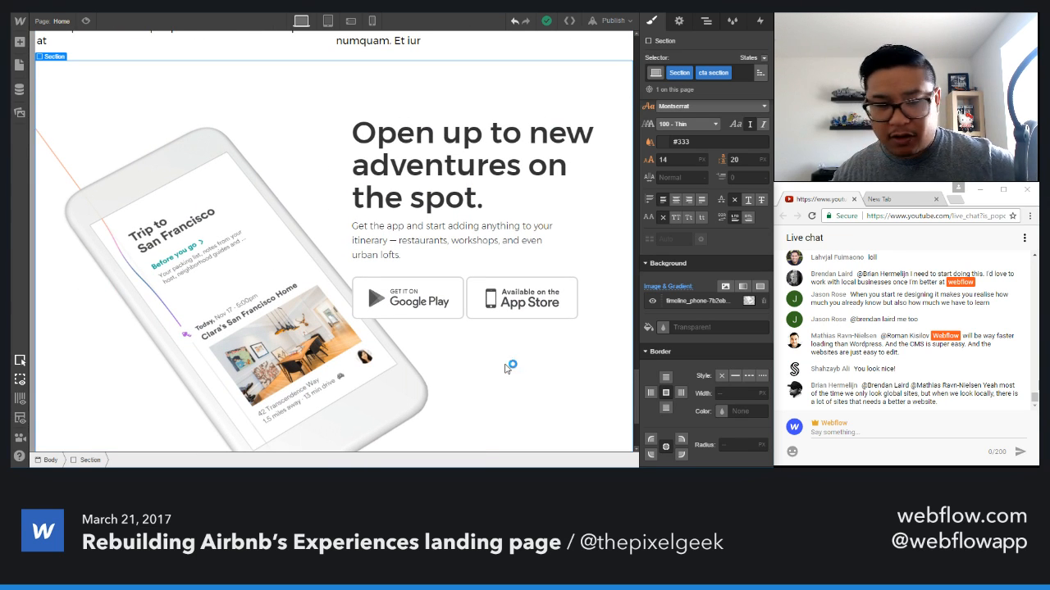
{"action": "scroll", "coordinate": [508, 364], "scroll_direction": "down", "scroll_amount": 3}
{"action": "scroll", "coordinate": [697, 252], "scroll_direction": "up", "scroll_amount": 5}
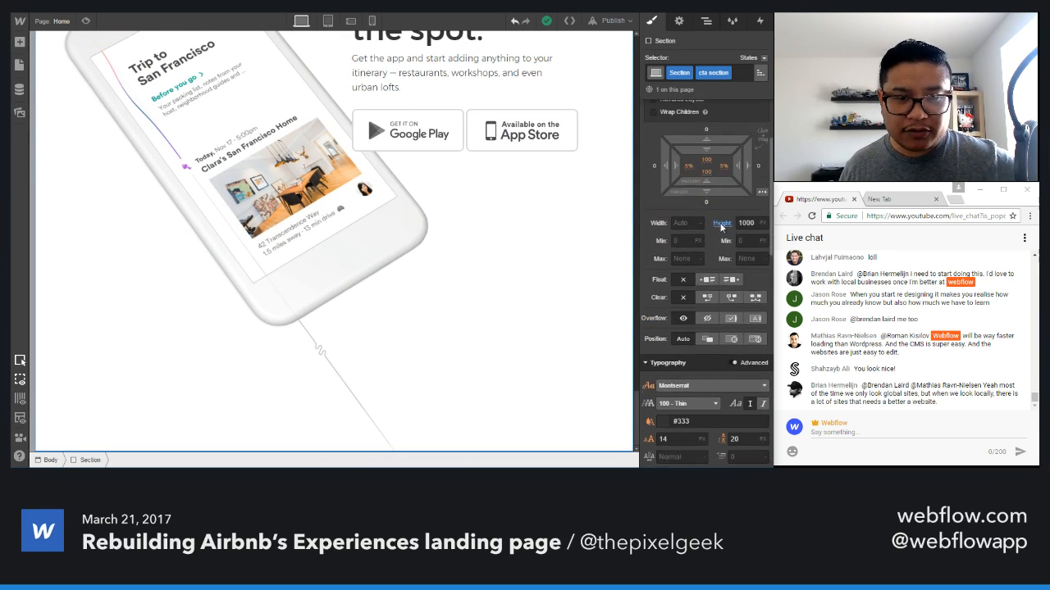
{"action": "left_click", "coordinate": [745, 222]}
{"action": "key", "text": "shift+Down"}
{"action": "key", "text": "shift+Down"}
{"action": "key", "text": "shift+Down"}
{"action": "key", "text": "shift+Down"}
{"action": "key", "text": "shift+Down"}
{"action": "key", "text": "shift+Down"}
{"action": "key", "text": "shift+Down"}
{"action": "key", "text": "shift+Down"}
{"action": "key", "text": "shift+Down"}
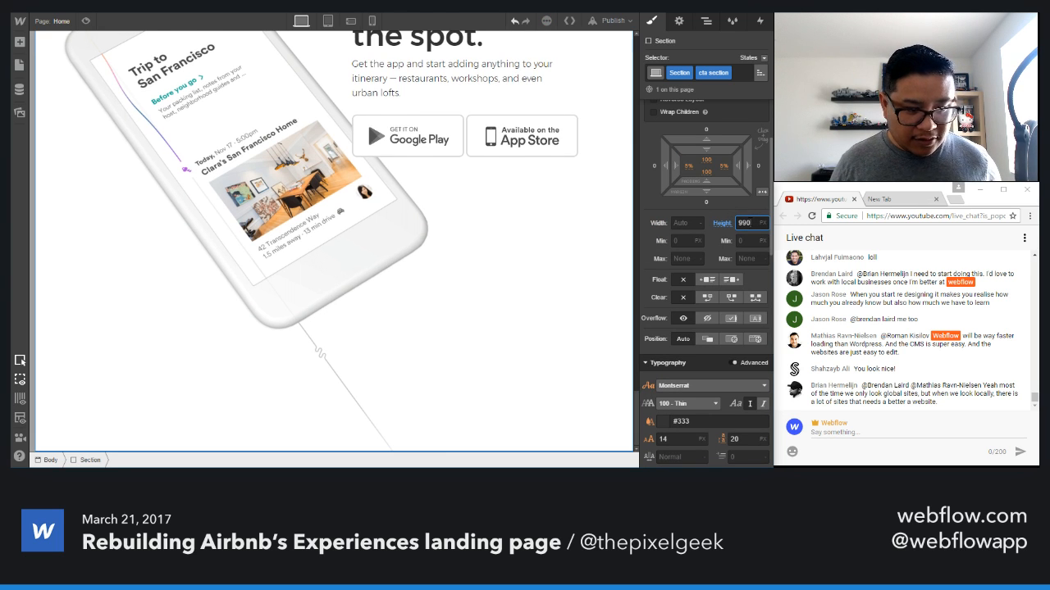
{"action": "key", "text": "shift+Down"}
{"action": "key", "text": "shift+Down"}
{"action": "key", "text": "shift+Down"}
{"action": "key", "text": "shift+Down"}
{"action": "key", "text": "shift+Down"}
{"action": "key", "text": "shift+Down"}
{"action": "key", "text": "shift+Down"}
{"action": "key", "text": "shift+Down"}
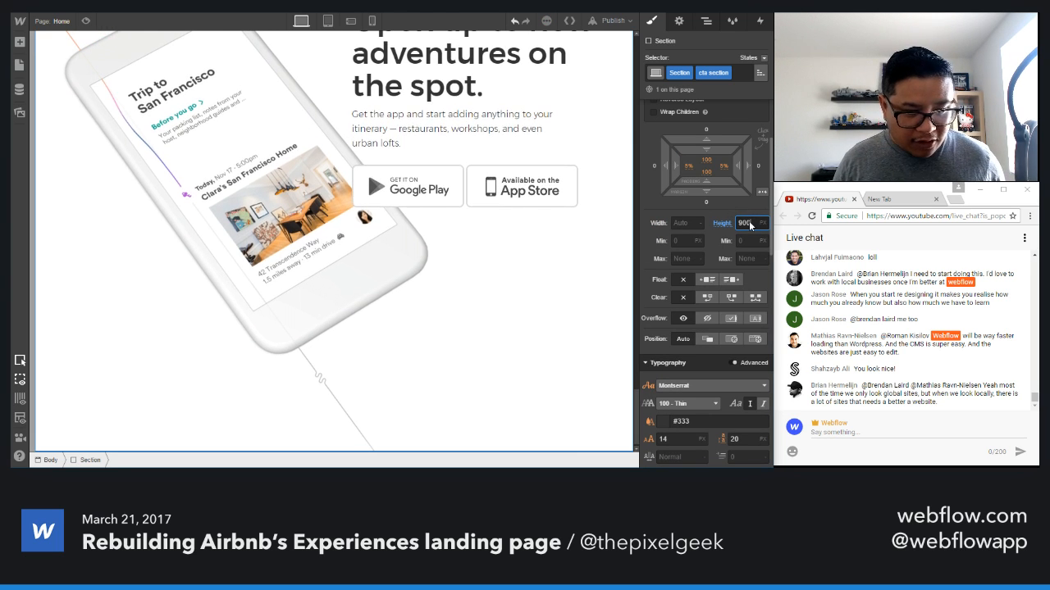
{"action": "key", "text": "shift+Down"}
{"action": "key", "text": "shift+Down"}
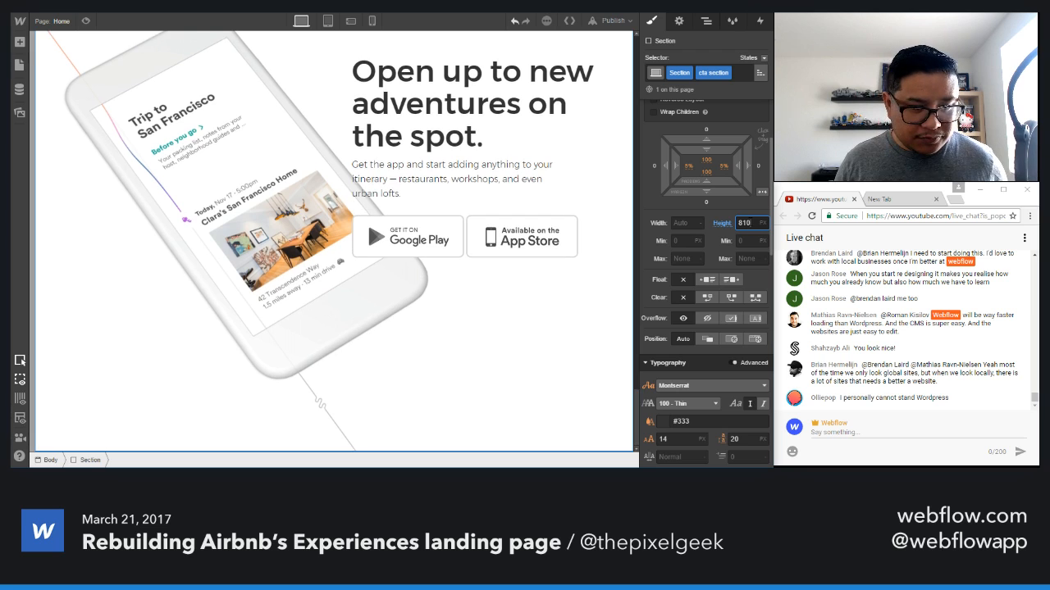
{"action": "key", "text": "shift+Down"}
{"action": "key", "text": "shift+Down"}
{"action": "key", "text": "shift+Down"}
{"action": "key", "text": "shift+Down"}
{"action": "key", "text": "shift+Down"}
{"action": "key", "text": "shift+Down"}
{"action": "key", "text": "shift+Down"}
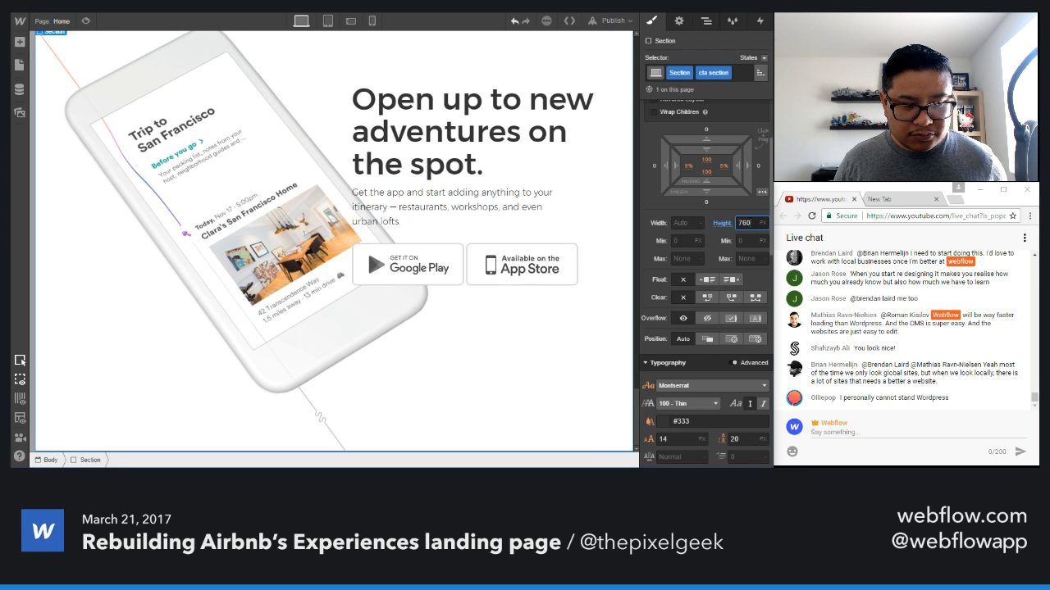
{"action": "key", "text": "shift+Down"}
{"action": "key", "text": "shift+Down"}
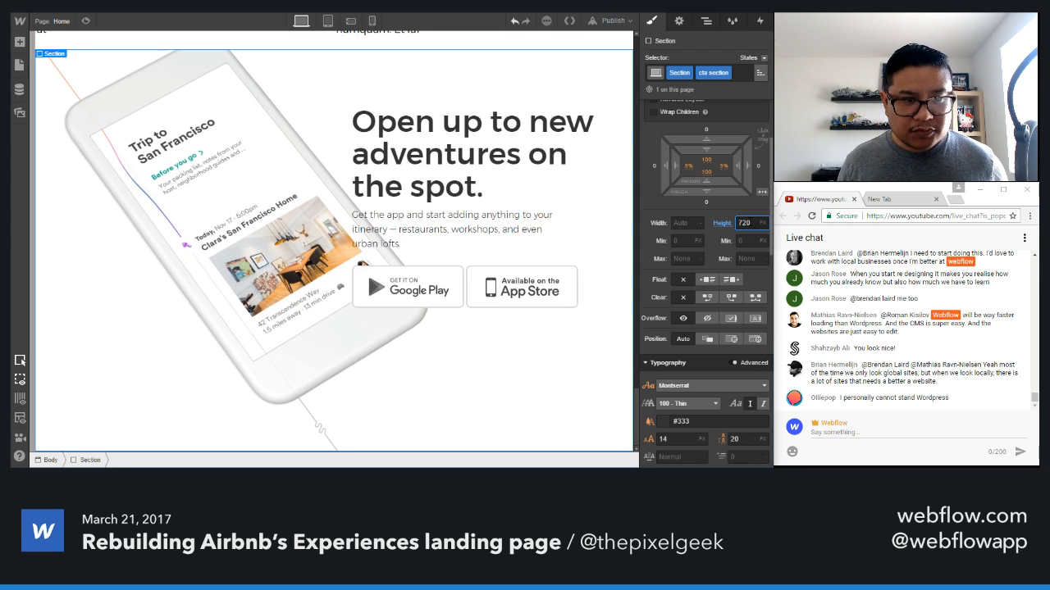
- Enlarge the cta section's phone background image to a width of 1010 px
{"action": "scroll", "coordinate": [728, 364], "scroll_direction": "down", "scroll_amount": 5}
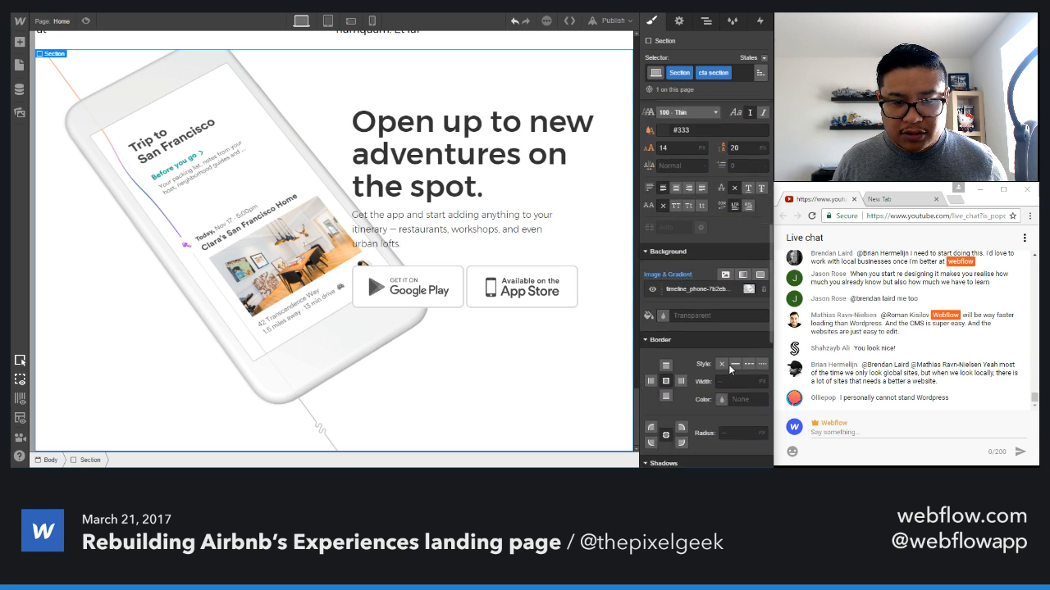
{"action": "left_click", "coordinate": [701, 192]}
{"action": "left_click", "coordinate": [682, 316]}
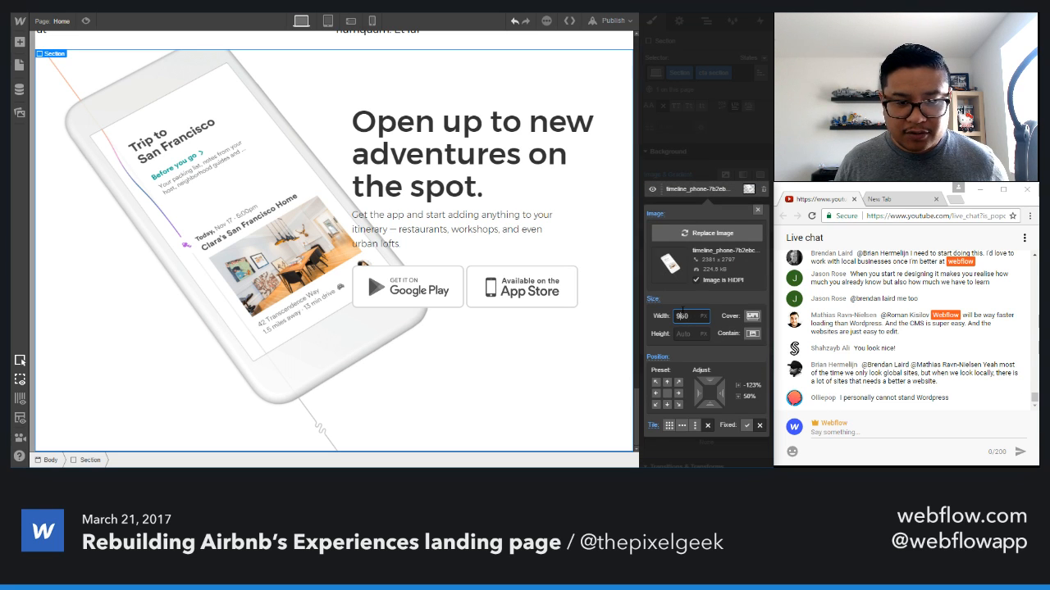
{"action": "key", "text": "shift+Up"}
{"action": "key", "text": "shift+Up"}
{"action": "key", "text": "shift+Up"}
{"action": "key", "text": "shift+Up"}
{"action": "key", "text": "shift+Up"}
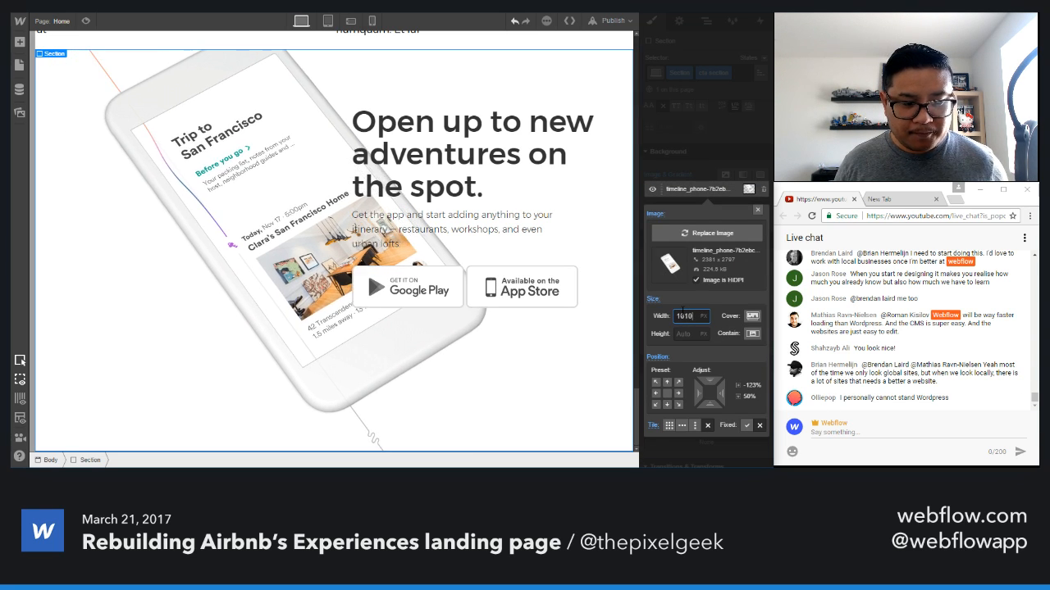
- Align the phone background image to the section's right centre and set its size to Contain
{"action": "left_click", "coordinate": [659, 394]}
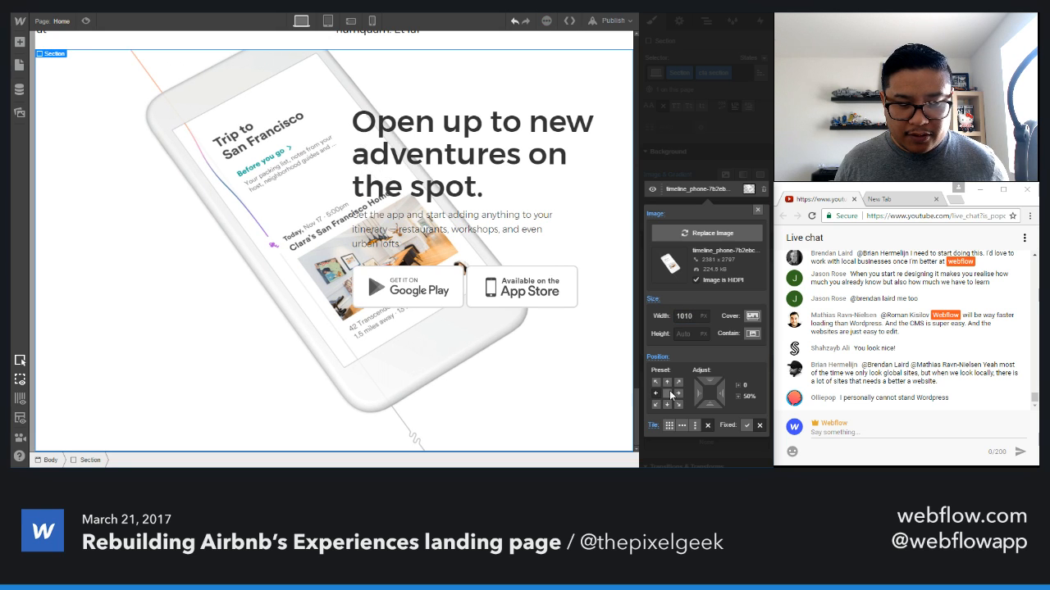
{"action": "left_click", "coordinate": [679, 394]}
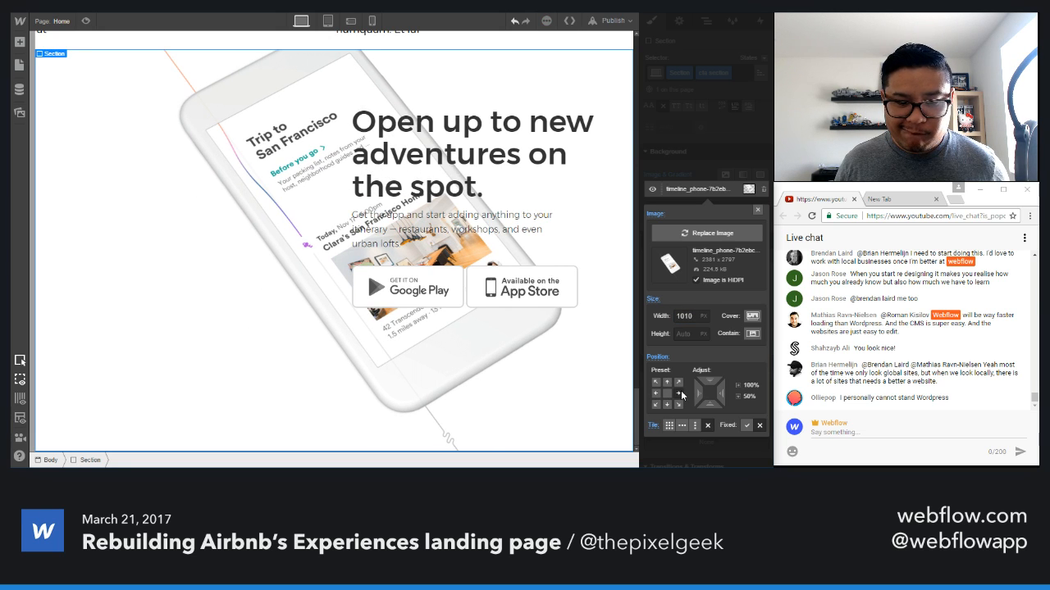
{"action": "left_click", "coordinate": [750, 334]}
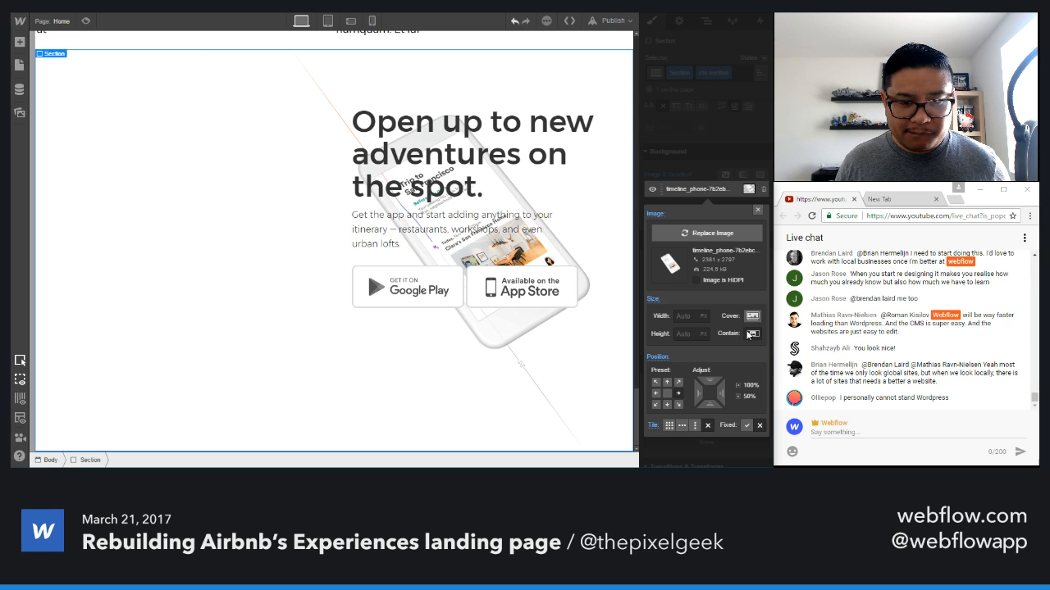
- Set the phone background image's size to Cover and try the top-left, centre and top-centre position presets with a slight vertical shift
{"action": "left_click", "coordinate": [751, 317]}
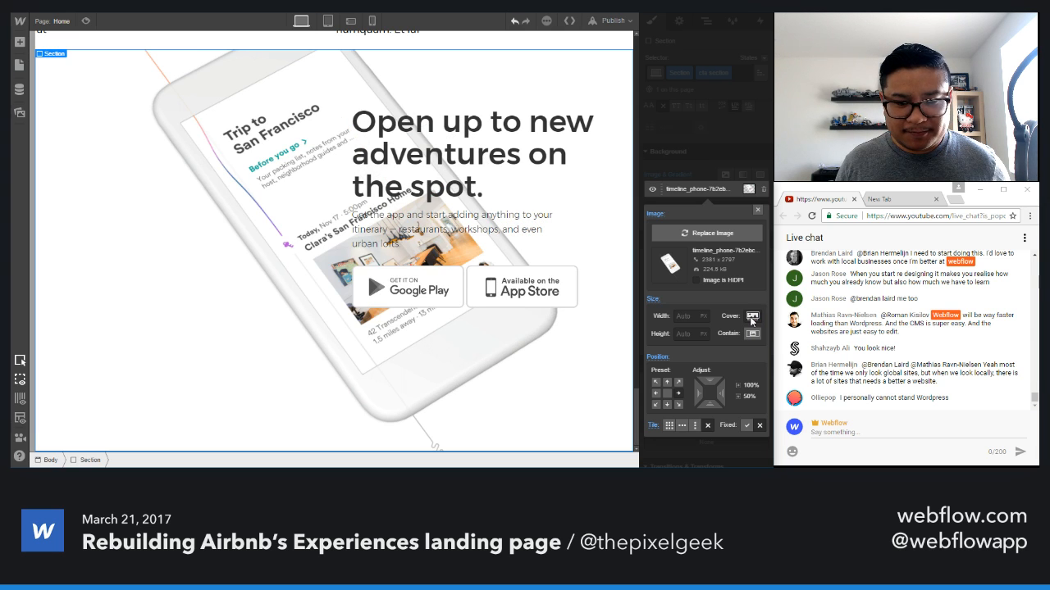
{"action": "left_click", "coordinate": [655, 383]}
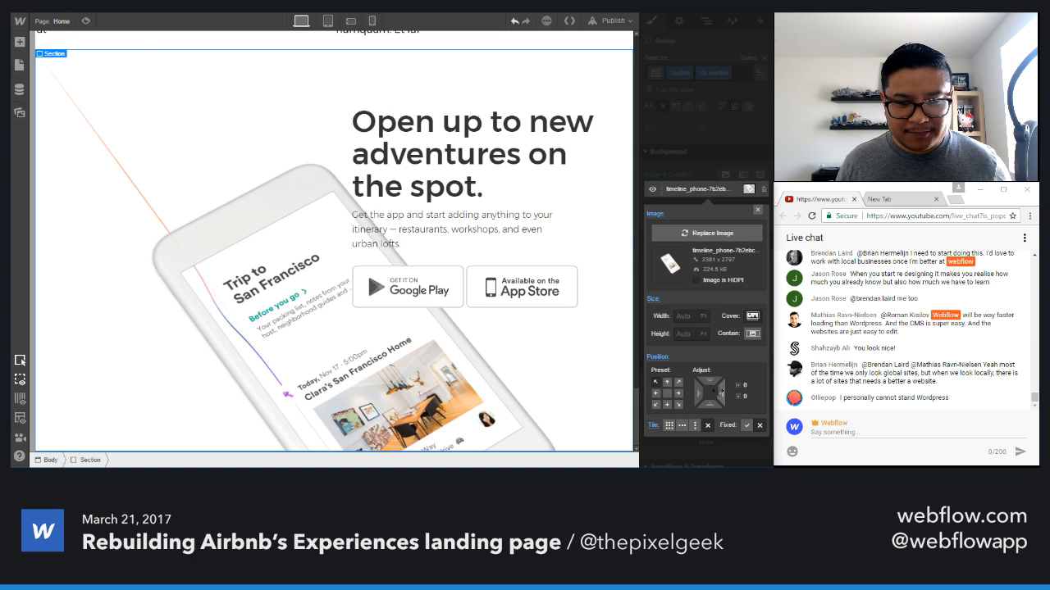
{"action": "left_click", "coordinate": [666, 394]}
{"action": "left_click_drag", "start_coordinate": [693, 393], "coordinate": [603, 394]}
{"action": "left_click", "coordinate": [667, 382]}
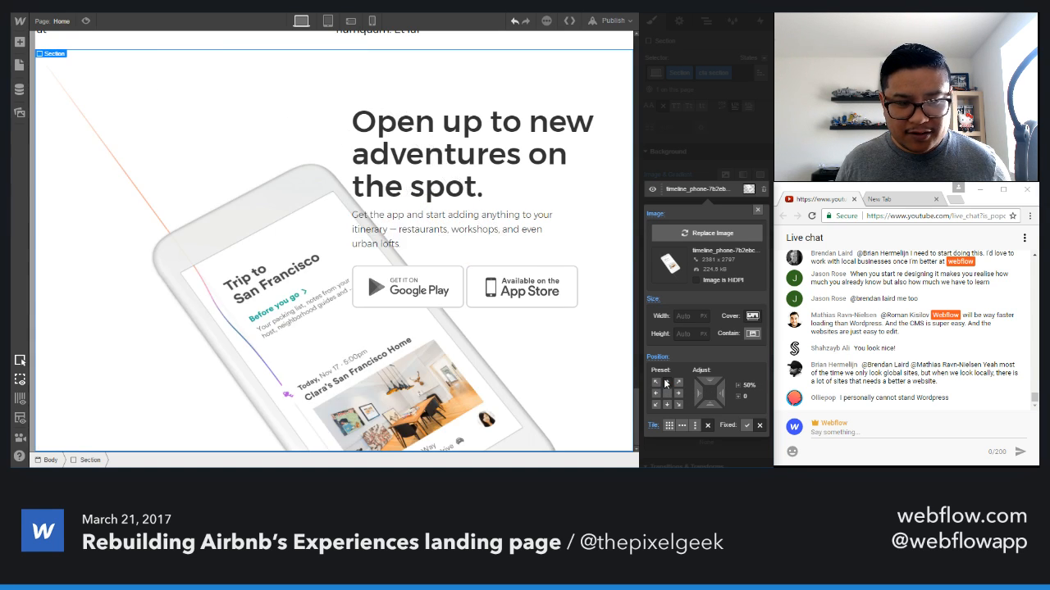
{"action": "left_click_drag", "start_coordinate": [710, 375], "coordinate": [715, 329]}
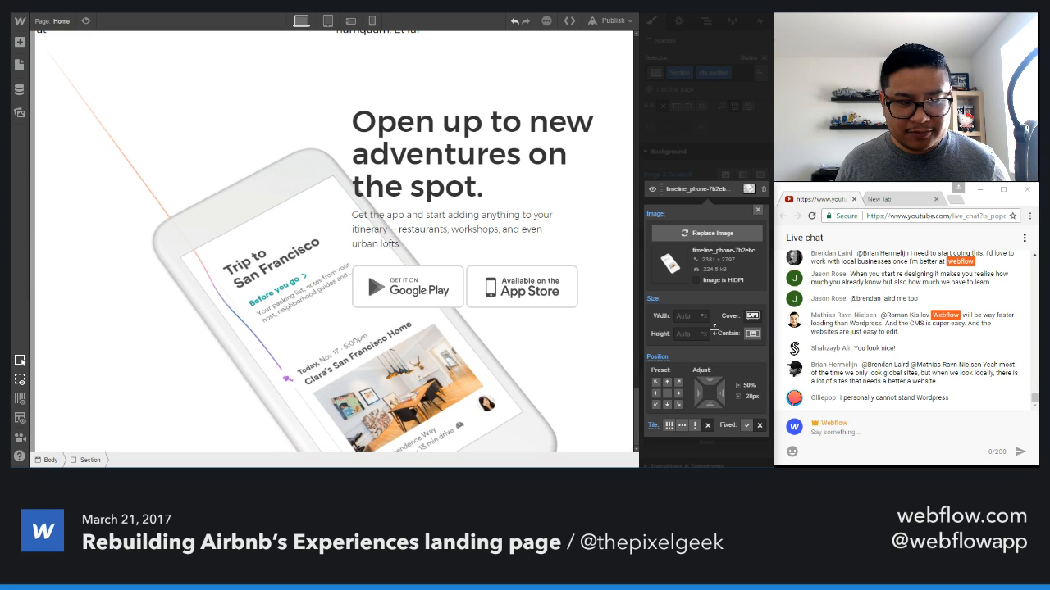
{"action": "key", "text": "ctrl+z"}
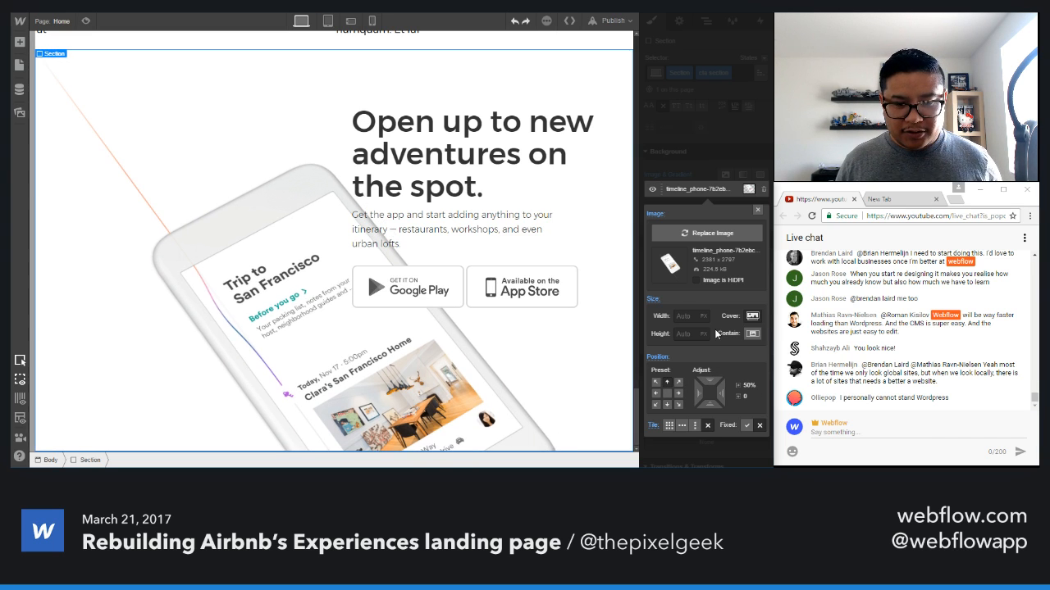
- Anchor the phone background image at left centre and shift it to -283 px horizontally and 36% vertically
{"action": "left_click", "coordinate": [655, 394]}
{"action": "left_click_drag", "start_coordinate": [690, 397], "coordinate": [224, 393]}
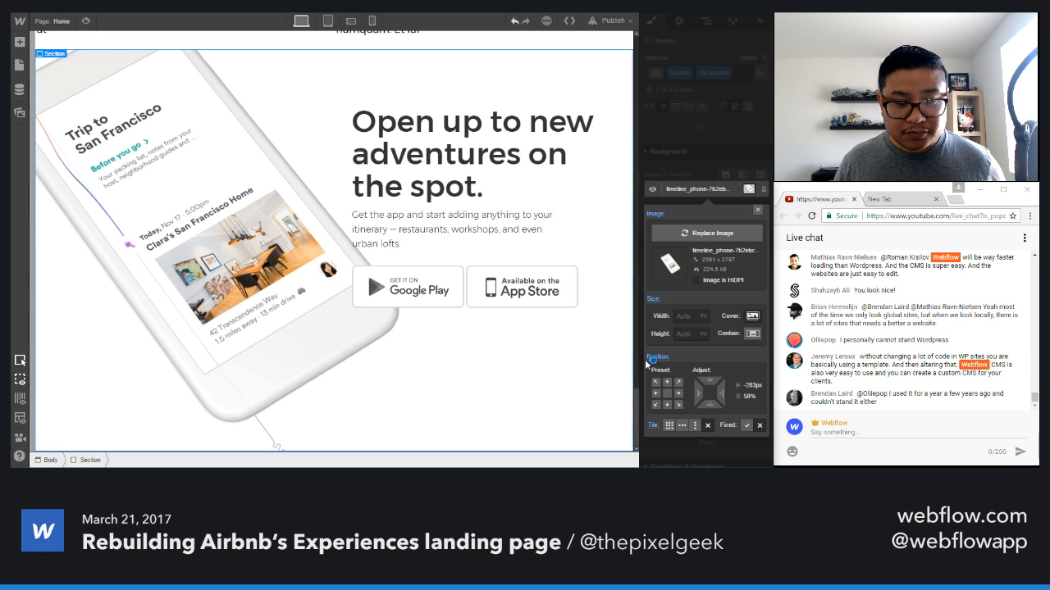
{"action": "left_click_drag", "start_coordinate": [707, 379], "coordinate": [685, 354]}
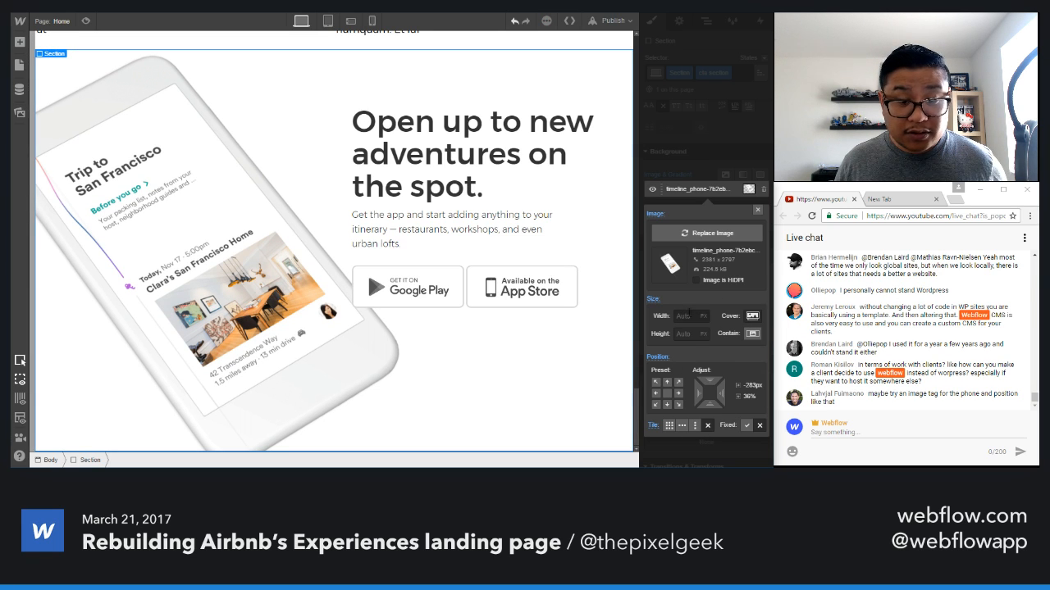
{"action": "left_click", "coordinate": [756, 211]}
- Increase the cta section's height to 820 px
{"action": "scroll", "coordinate": [721, 246], "scroll_direction": "up", "scroll_amount": 5}
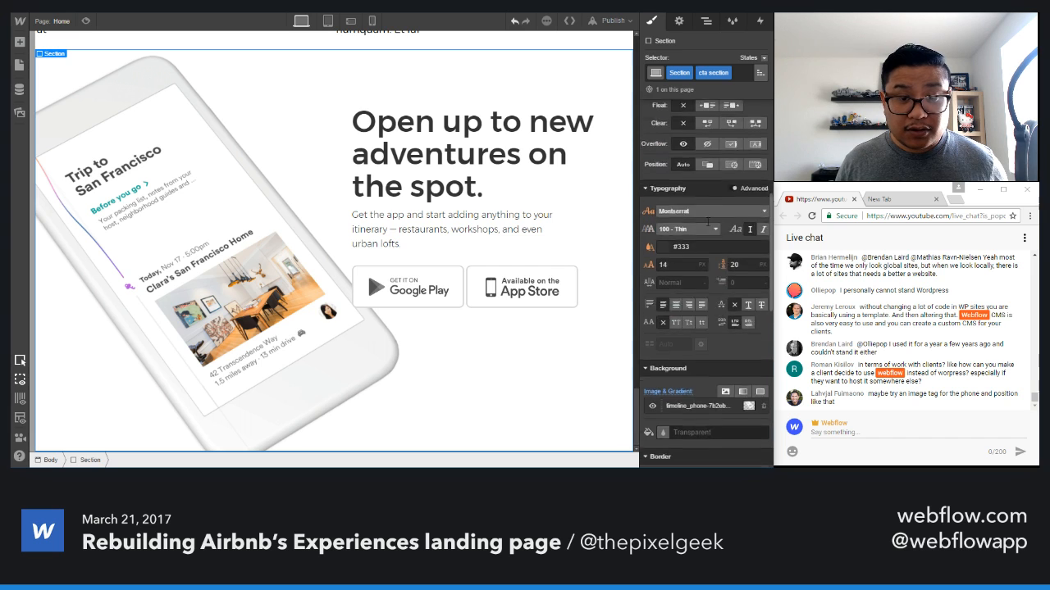
{"action": "left_click", "coordinate": [750, 278]}
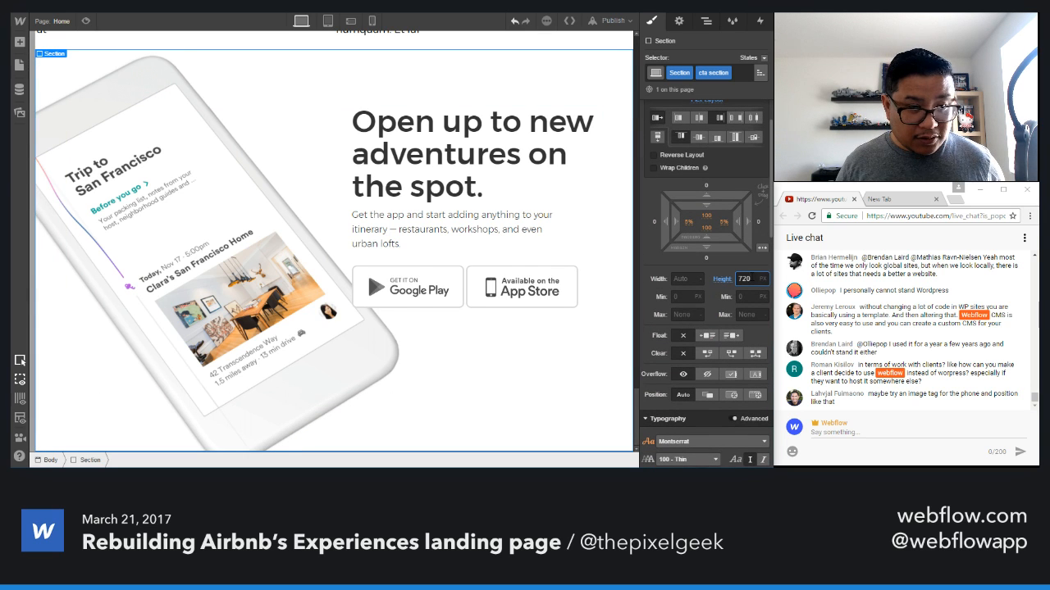
{"action": "key", "text": "shift+Up"}
{"action": "key", "text": "shift+Up"}
{"action": "key", "text": "shift+Up"}
{"action": "key", "text": "shift+Up"}
{"action": "key", "text": "shift+Up"}
{"action": "key", "text": "shift+Up"}
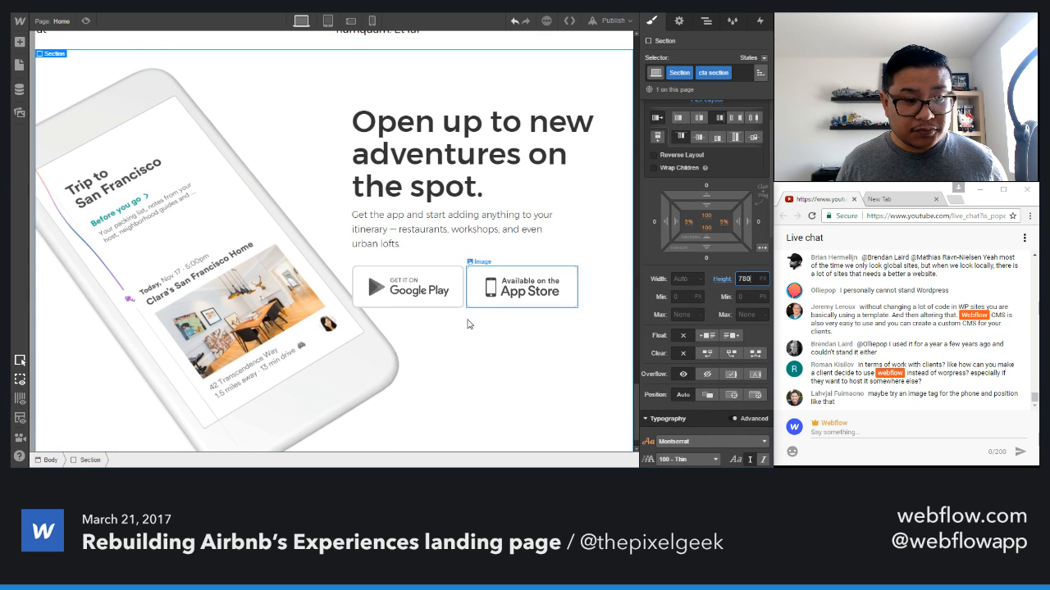
{"action": "scroll", "coordinate": [492, 320], "scroll_direction": "down", "scroll_amount": 1}
{"action": "key", "text": "shift+Up"}
{"action": "key", "text": "shift+Up"}
{"action": "key", "text": "shift+Up"}
{"action": "key", "text": "shift+Up"}
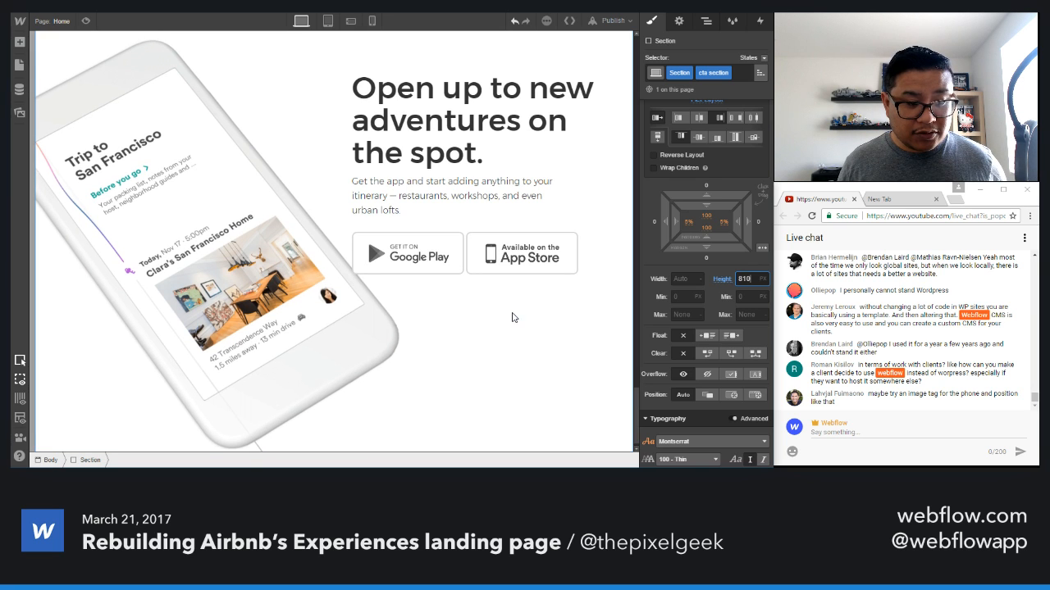
{"action": "scroll", "coordinate": [516, 332], "scroll_direction": "down", "scroll_amount": 1}
{"action": "scroll", "coordinate": [517, 335], "scroll_direction": "up", "scroll_amount": 6}
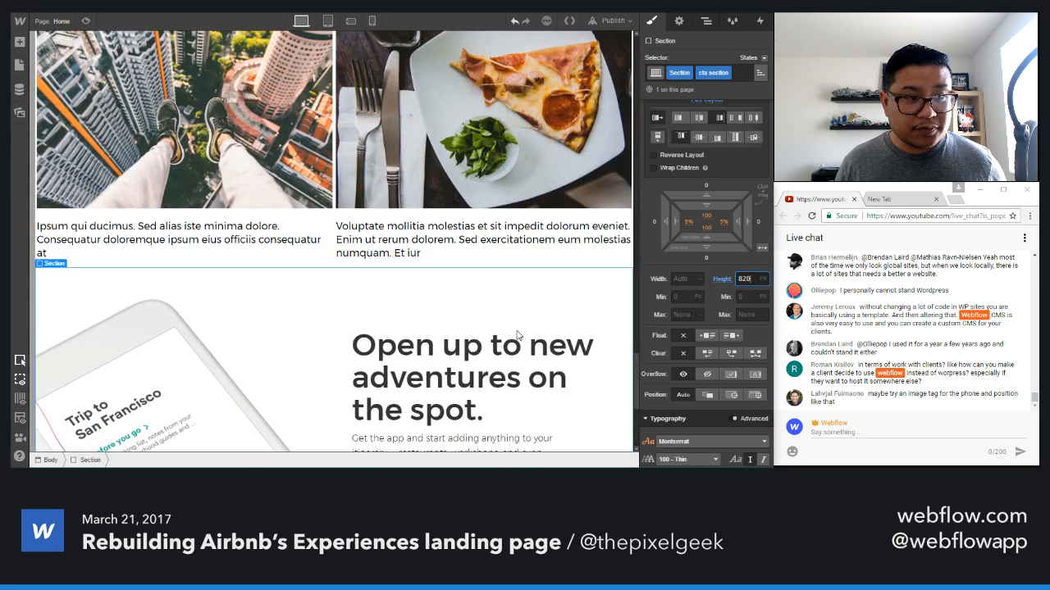
{"action": "scroll", "coordinate": [188, 99], "scroll_direction": "down", "scroll_amount": 5}
- Preview the page and check how the cta section's phone background image looks at full width
{"action": "left_click", "coordinate": [85, 22]}
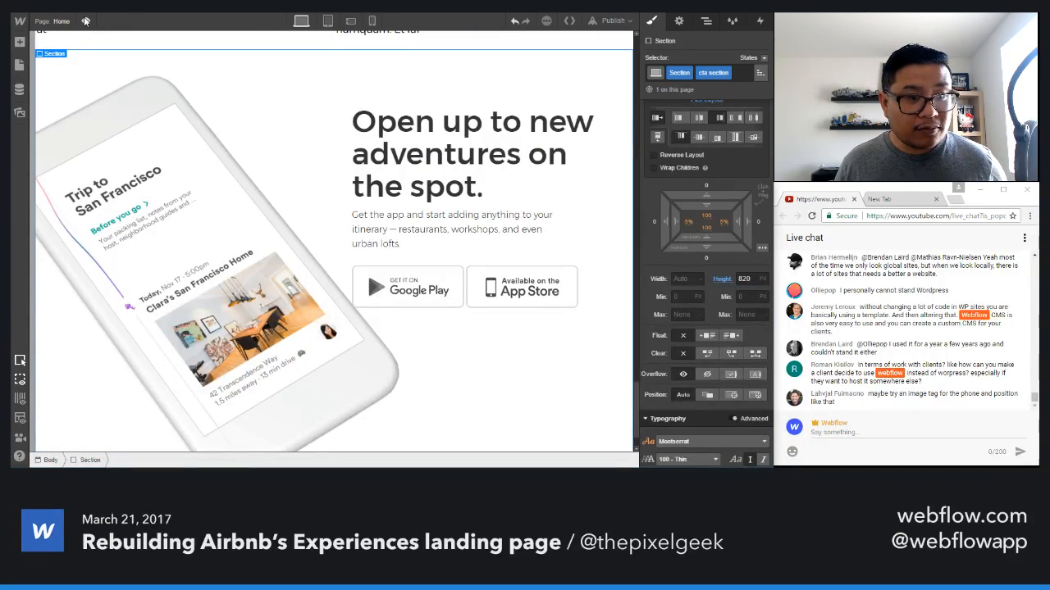
{"action": "scroll", "coordinate": [359, 277], "scroll_direction": "down", "scroll_amount": 3}
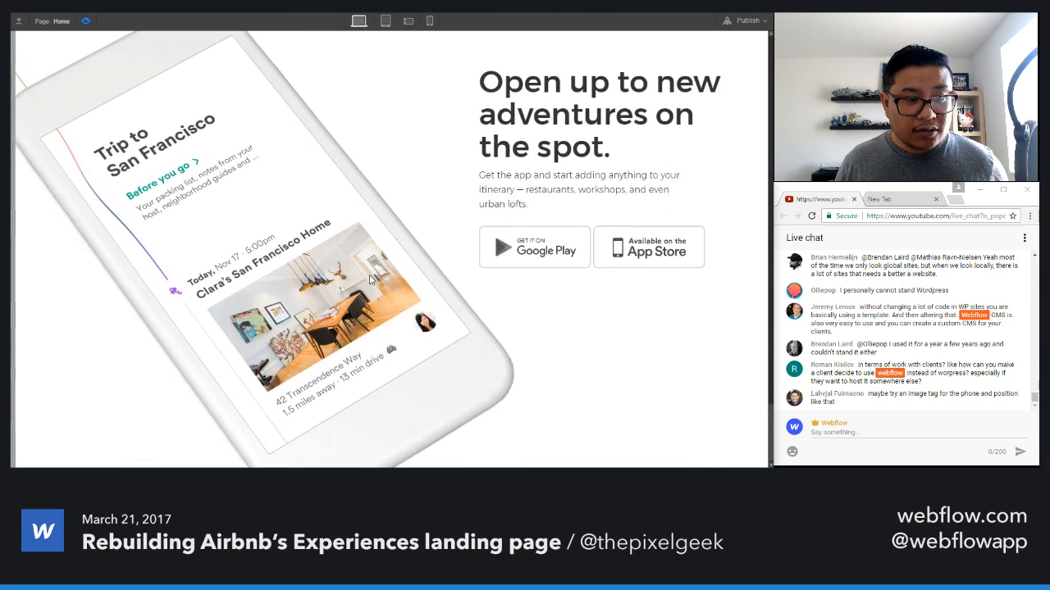
{"action": "scroll", "coordinate": [371, 279], "scroll_direction": "up", "scroll_amount": 1}
{"action": "scroll", "coordinate": [369, 279], "scroll_direction": "up", "scroll_amount": 4}
{"action": "scroll", "coordinate": [369, 279], "scroll_direction": "down", "scroll_amount": 5}
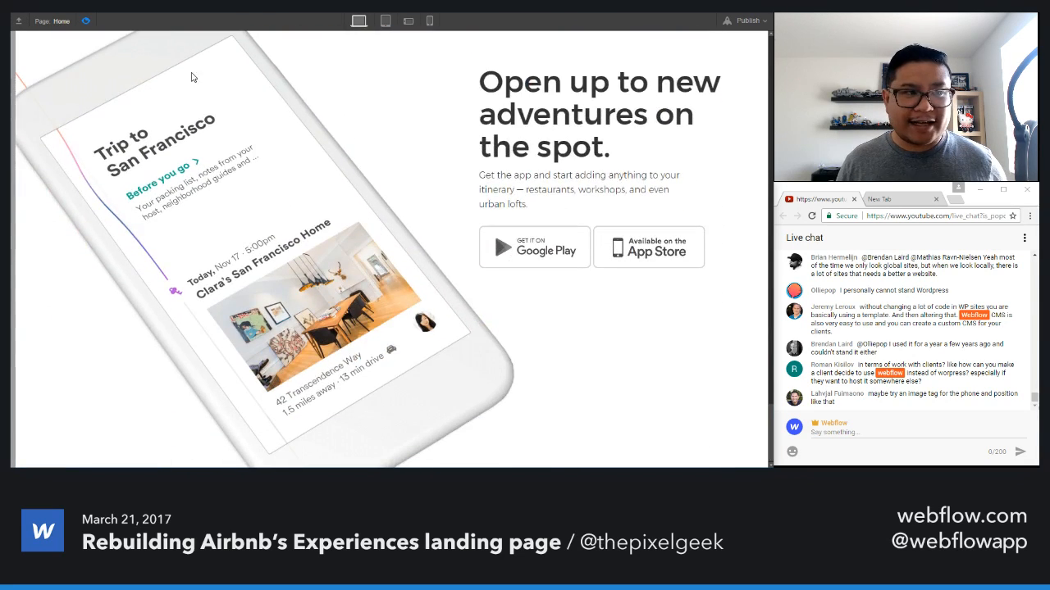
{"action": "left_click", "coordinate": [83, 22]}
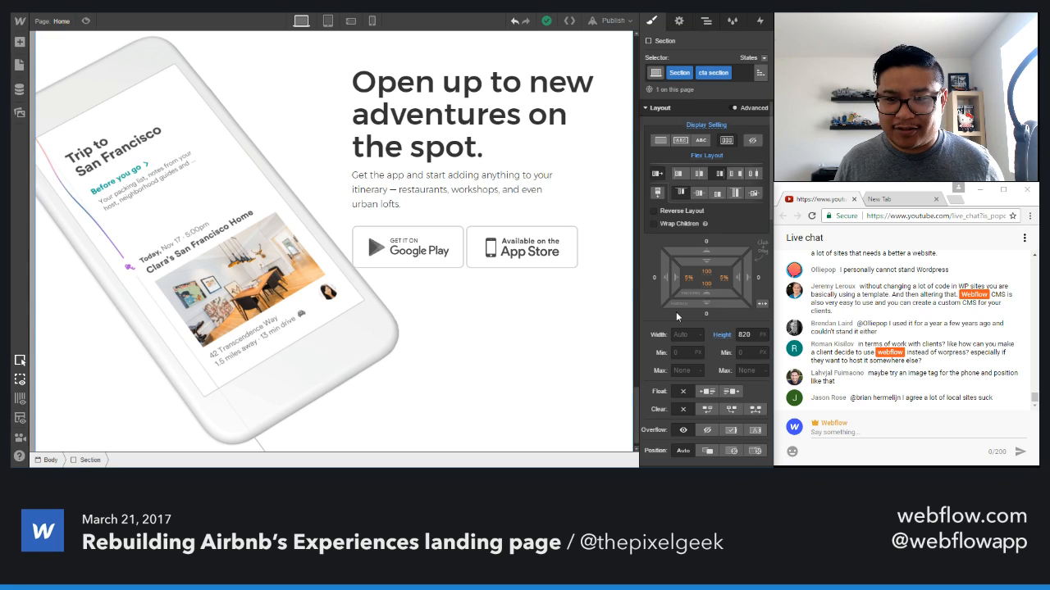
- Remove the phone background image from the cta section and set the section's position to Relative
{"action": "scroll", "coordinate": [703, 317], "scroll_direction": "down", "scroll_amount": 4}
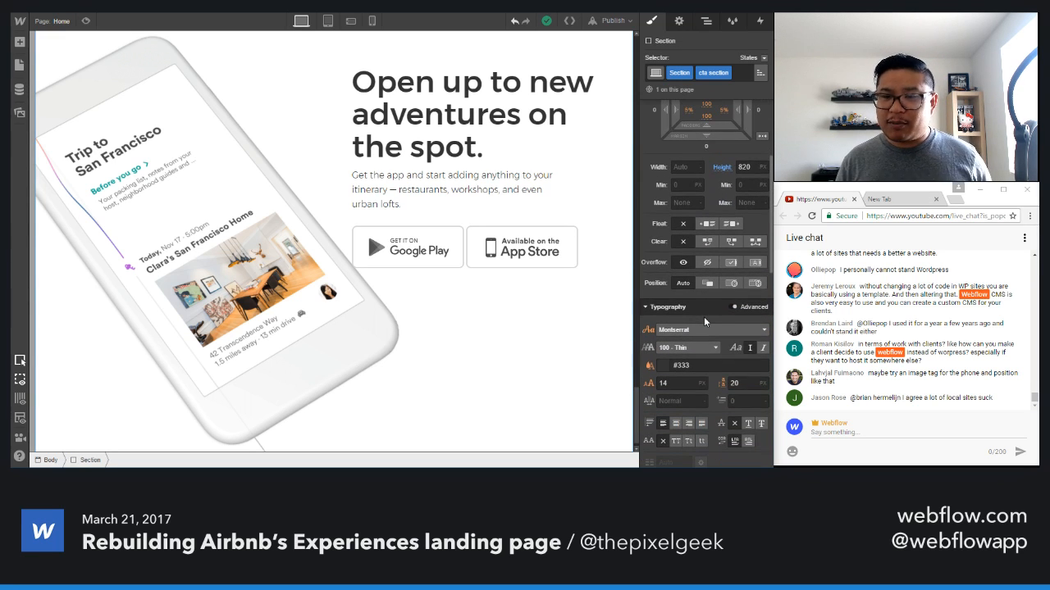
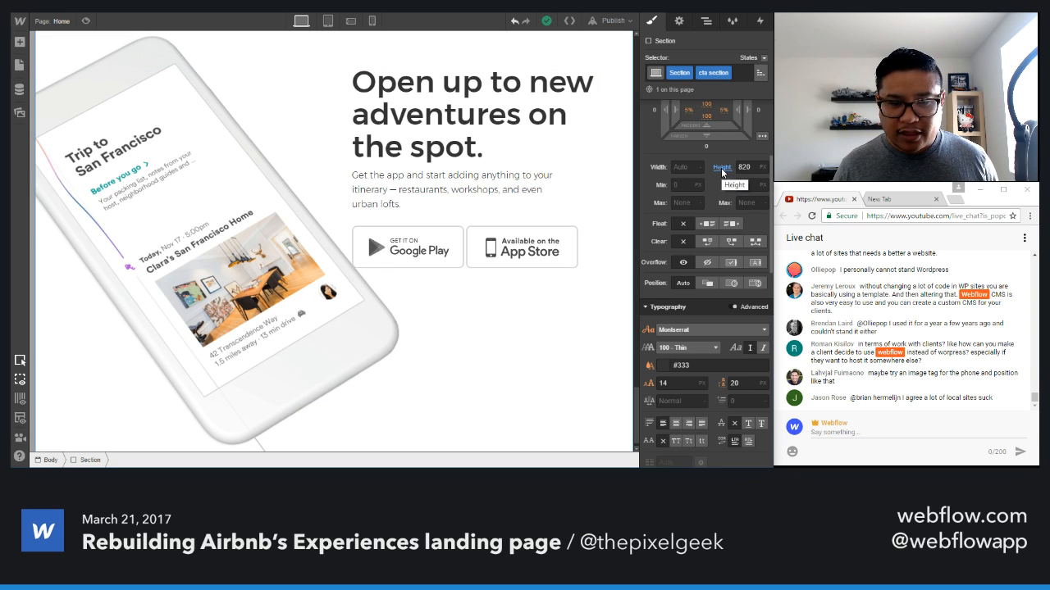
{"action": "scroll", "coordinate": [713, 352], "scroll_direction": "down", "scroll_amount": 5}
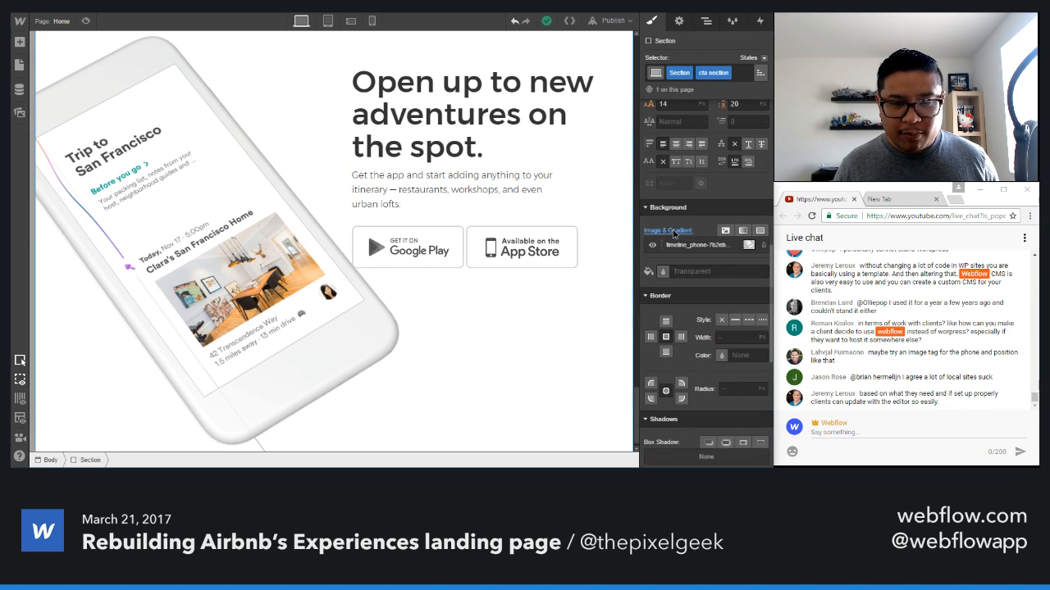
{"action": "left_click", "coordinate": [674, 231], "text": "alt"}
{"action": "scroll", "coordinate": [681, 241], "scroll_direction": "up", "scroll_amount": 5}
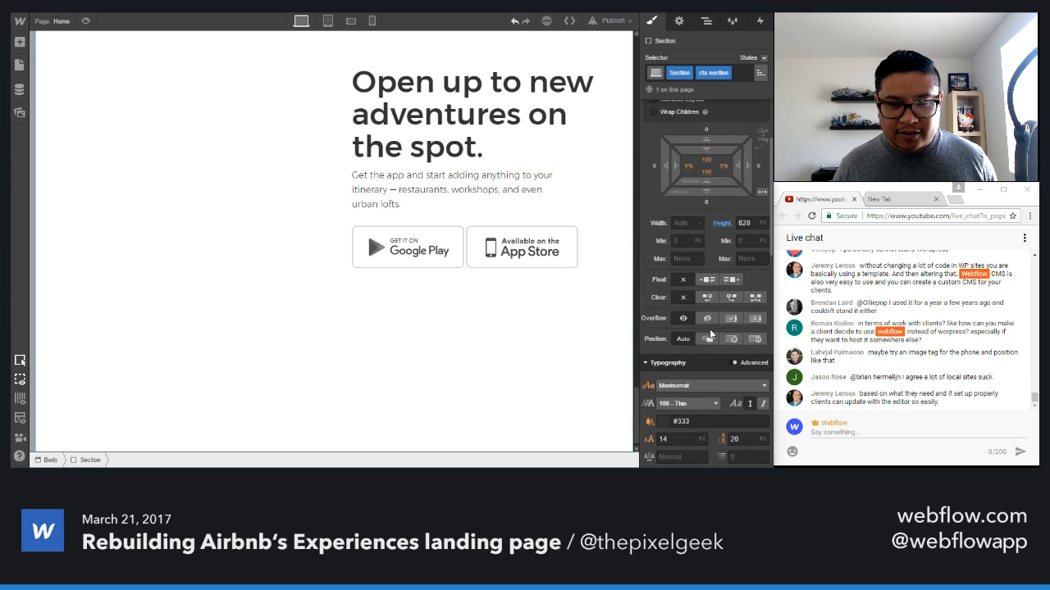
{"action": "left_click", "coordinate": [710, 338]}
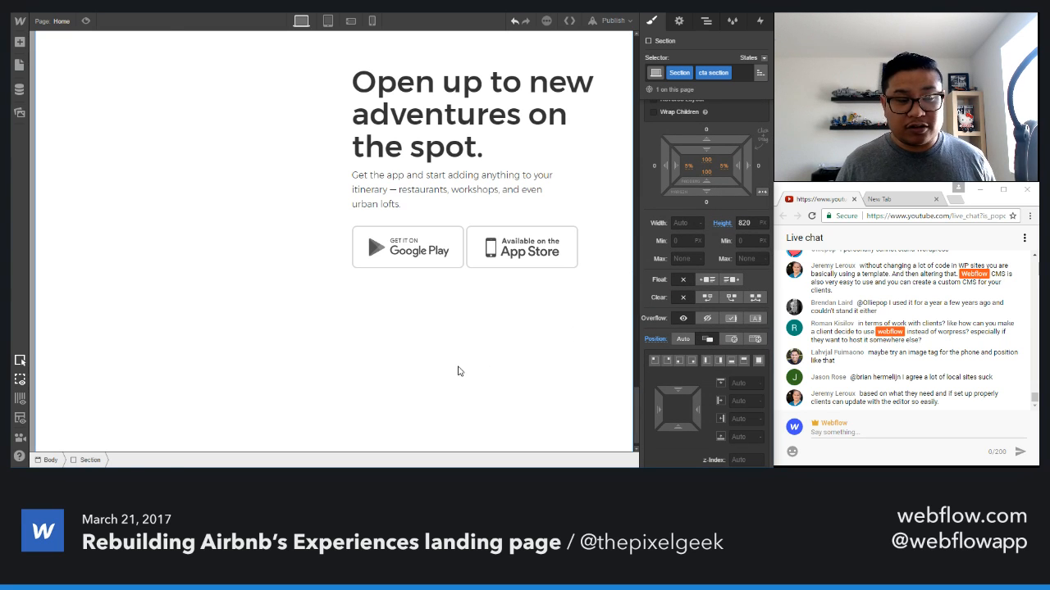
- Add an image element to the cta section ahead of the text content
{"action": "key", "text": "a"}
{"action": "key", "text": "a"}
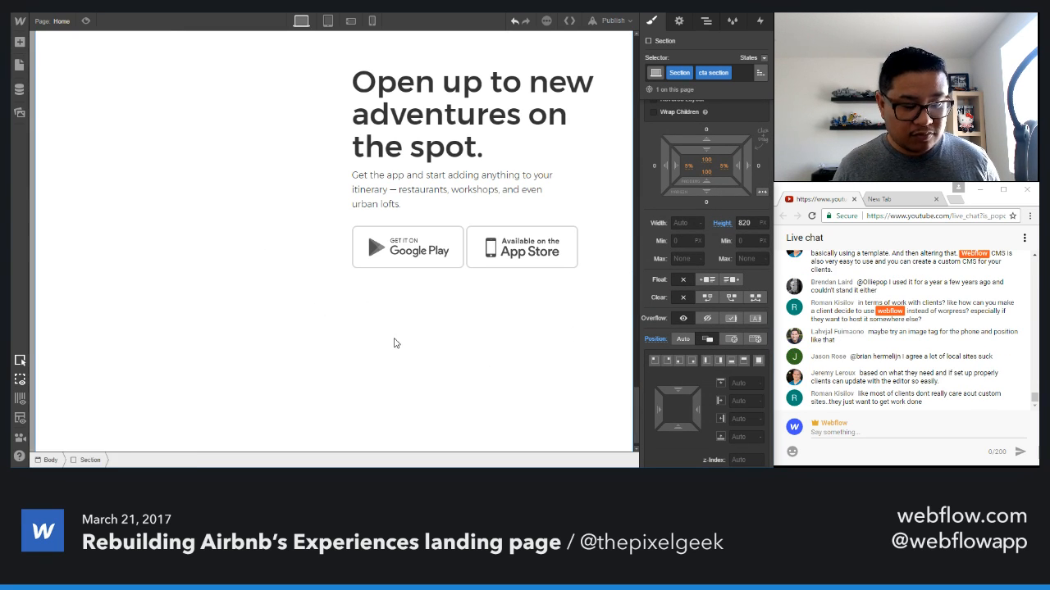
{"action": "key", "text": "a"}
{"action": "scroll", "coordinate": [111, 344], "scroll_direction": "down", "scroll_amount": 5}
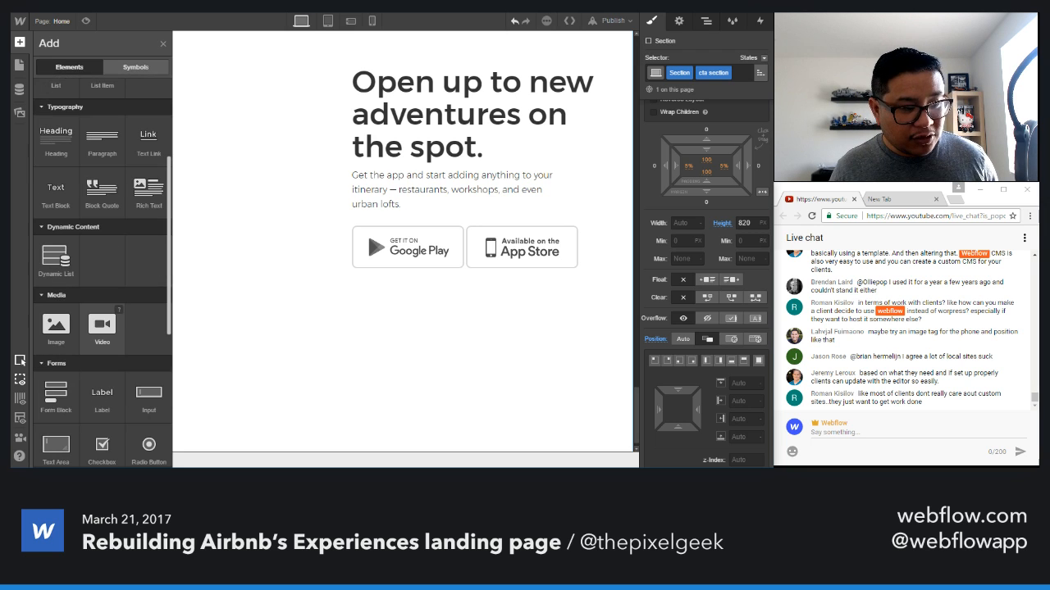
{"action": "left_click_drag", "start_coordinate": [55, 324], "coordinate": [319, 361]}
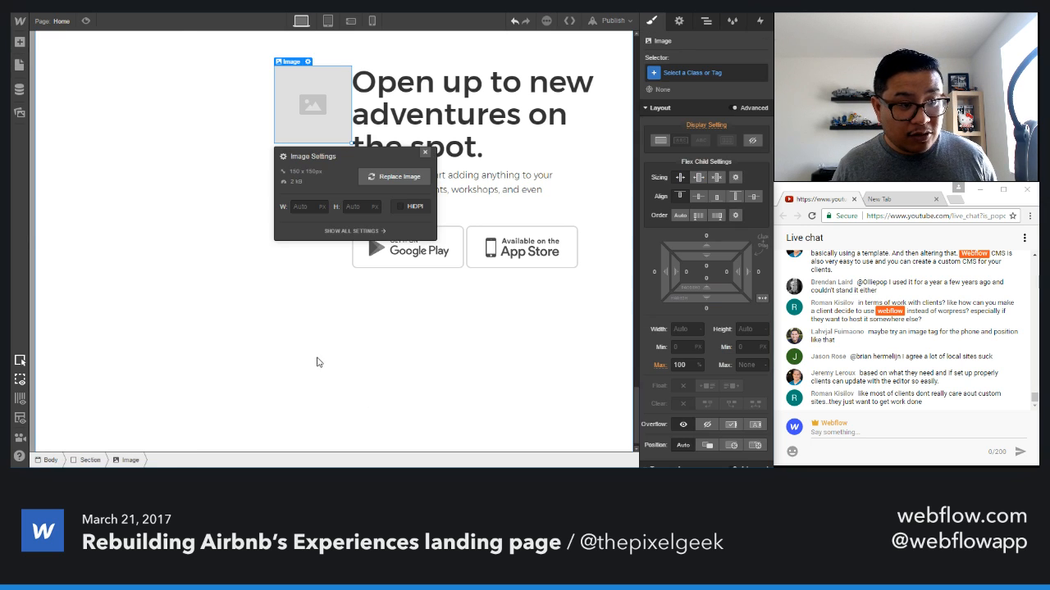
- Replace the placeholder with the tilted phone picture from the site's assets and mark the image as HiDPI
{"action": "left_click", "coordinate": [399, 177]}
{"action": "left_click", "coordinate": [321, 189]}
{"action": "left_click", "coordinate": [100, 183]}
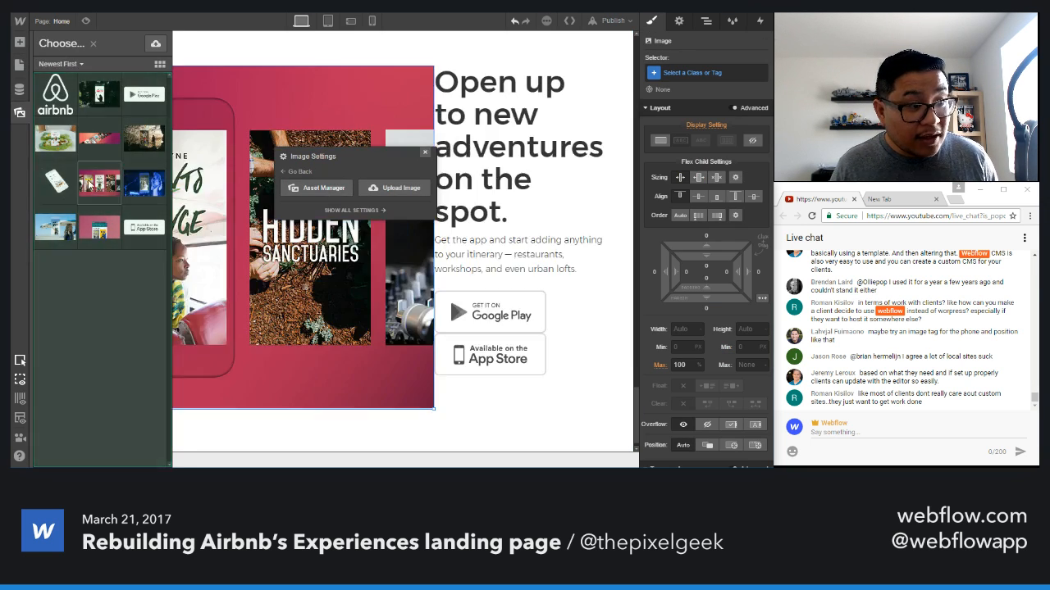
{"action": "left_click", "coordinate": [143, 139]}
{"action": "left_click", "coordinate": [118, 201]}
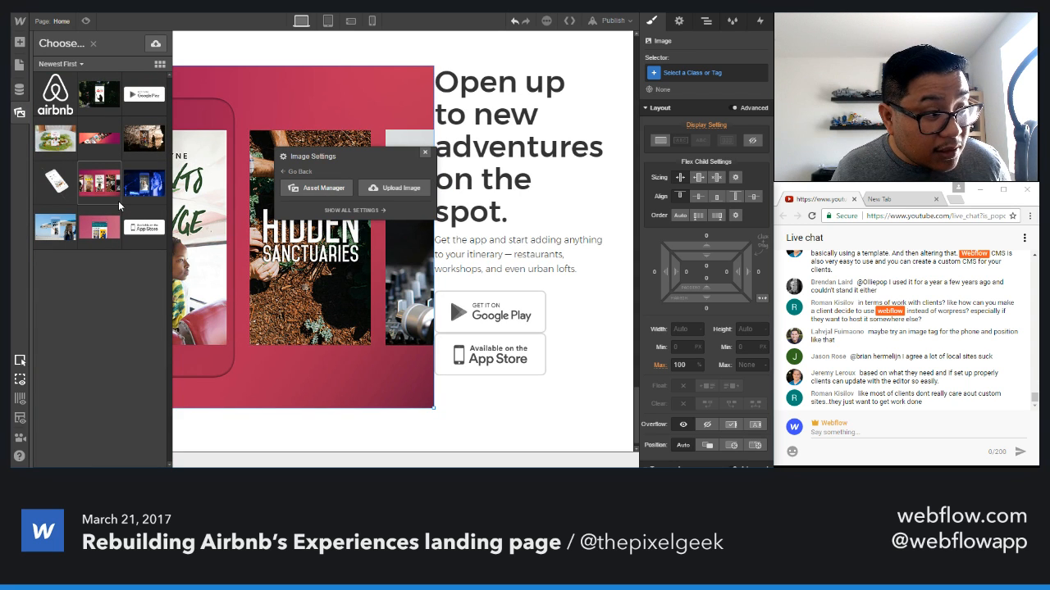
{"action": "left_click", "coordinate": [56, 182]}
{"action": "left_click", "coordinate": [297, 172]}
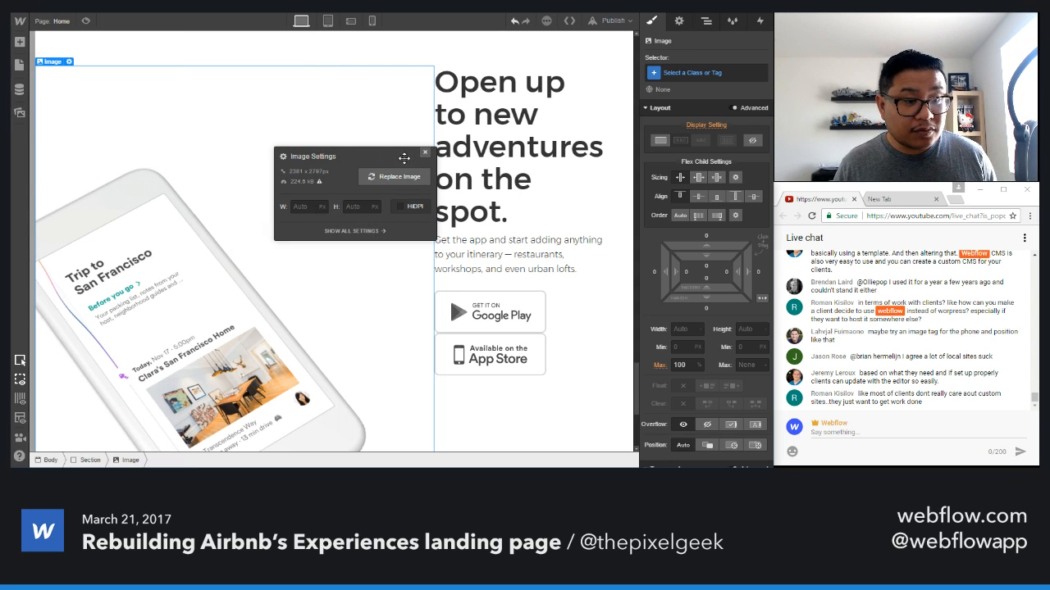
{"action": "left_click", "coordinate": [411, 209]}
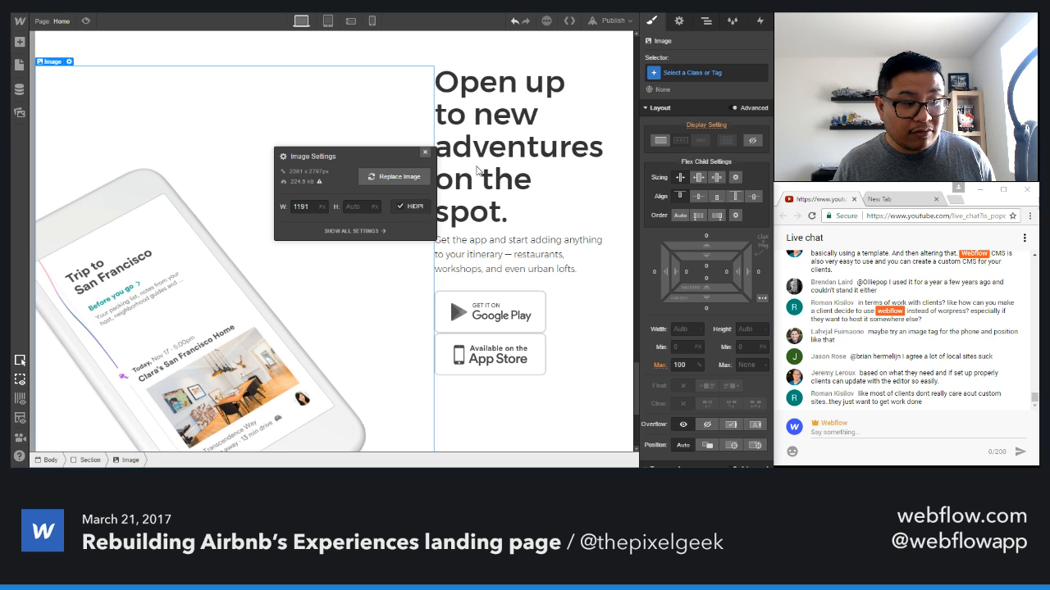
{"action": "left_click", "coordinate": [425, 153]}
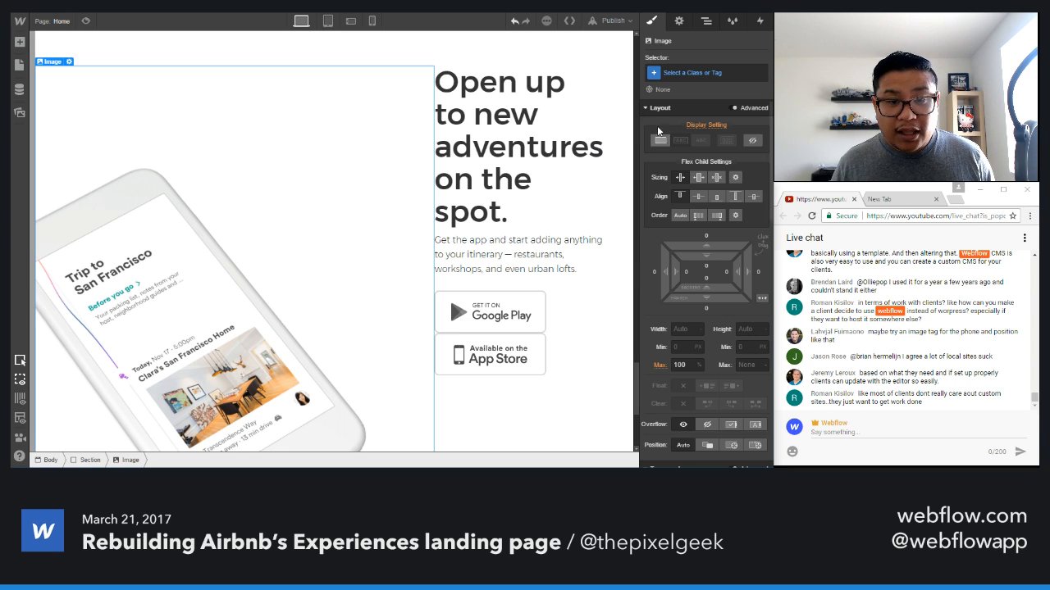
- Give the phone image a new class named "phone img"
{"action": "left_click", "coordinate": [703, 73]}
{"action": "type", "text": "phone im"}
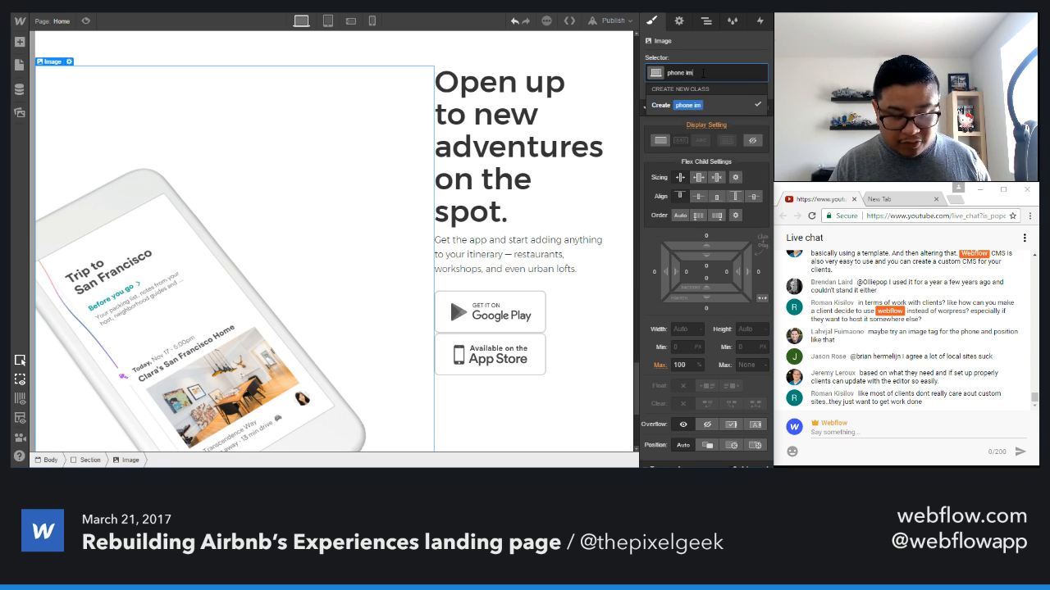
{"action": "type", "text": "g"}
{"action": "key", "text": "Return"}
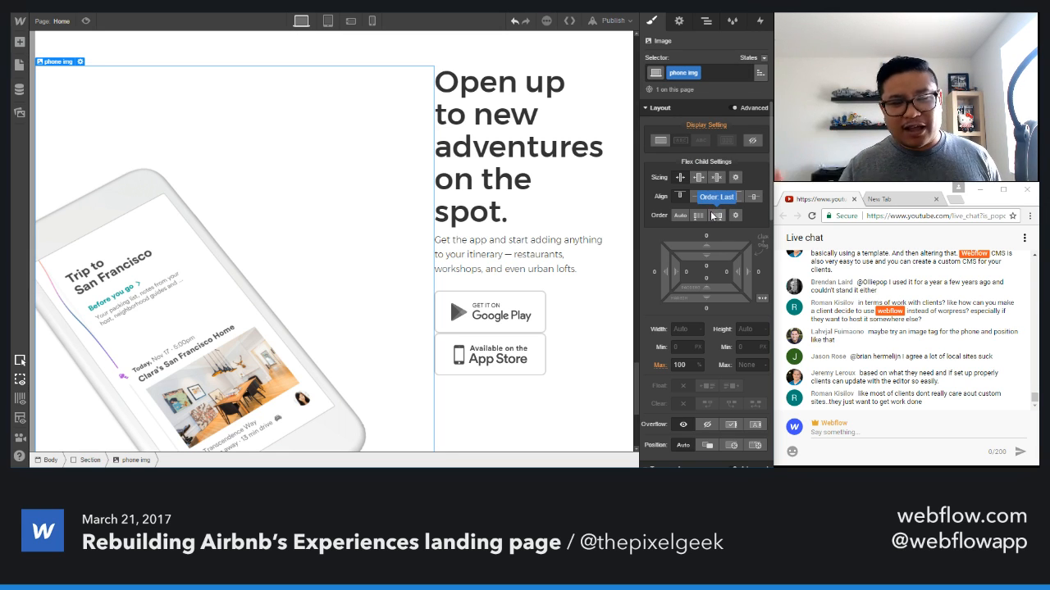
- Set the phone image's position to Absolute and its z-index to 0
{"action": "scroll", "coordinate": [697, 233], "scroll_direction": "down", "scroll_amount": 1}
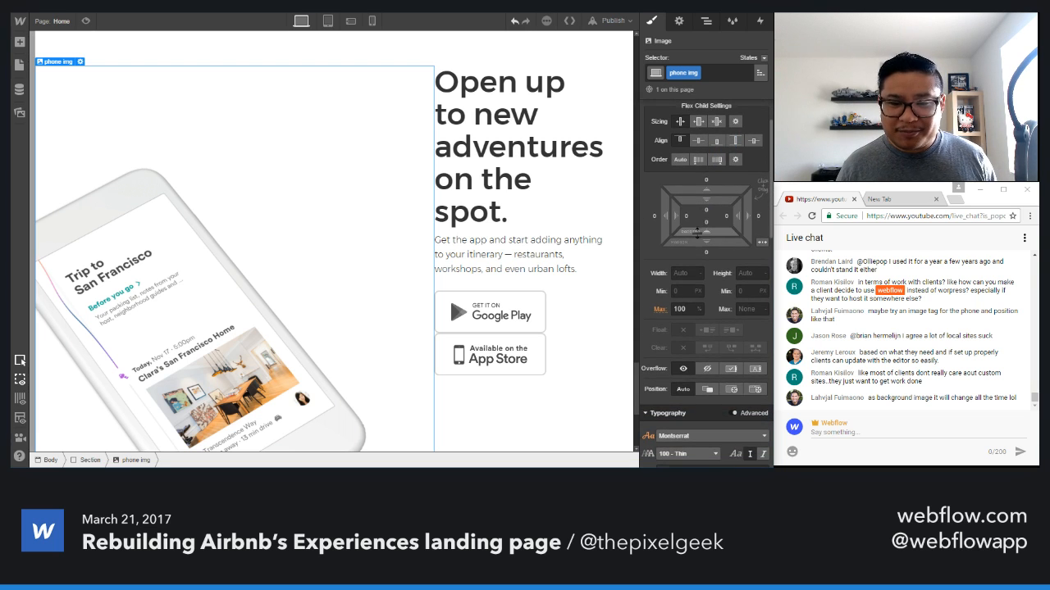
{"action": "scroll", "coordinate": [699, 253], "scroll_direction": "down", "scroll_amount": 3}
{"action": "left_click", "coordinate": [730, 221]}
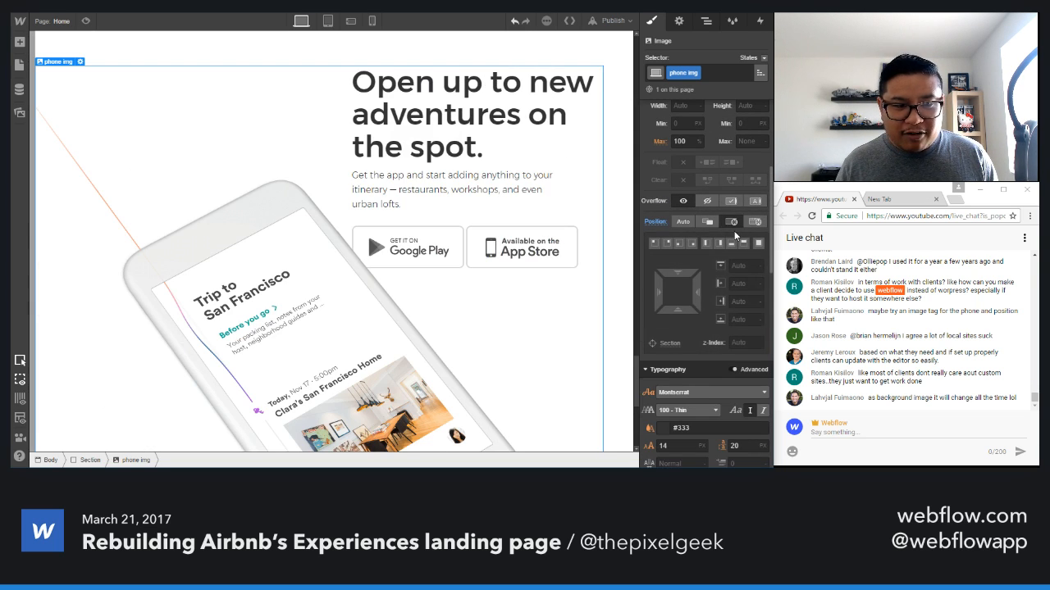
{"action": "scroll", "coordinate": [738, 312], "scroll_direction": "down", "scroll_amount": 1}
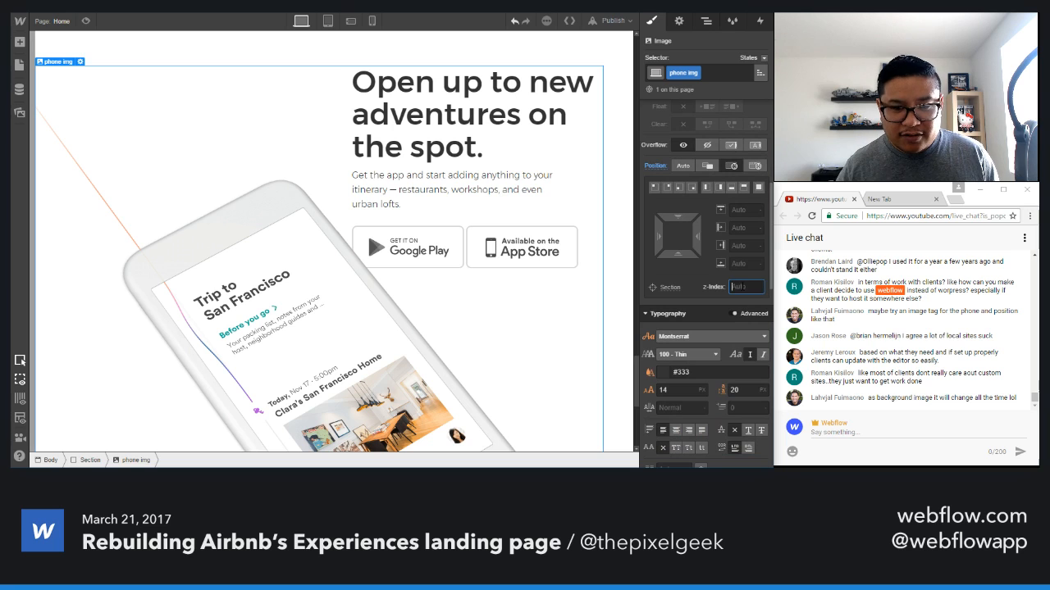
{"action": "type", "text": "1"}
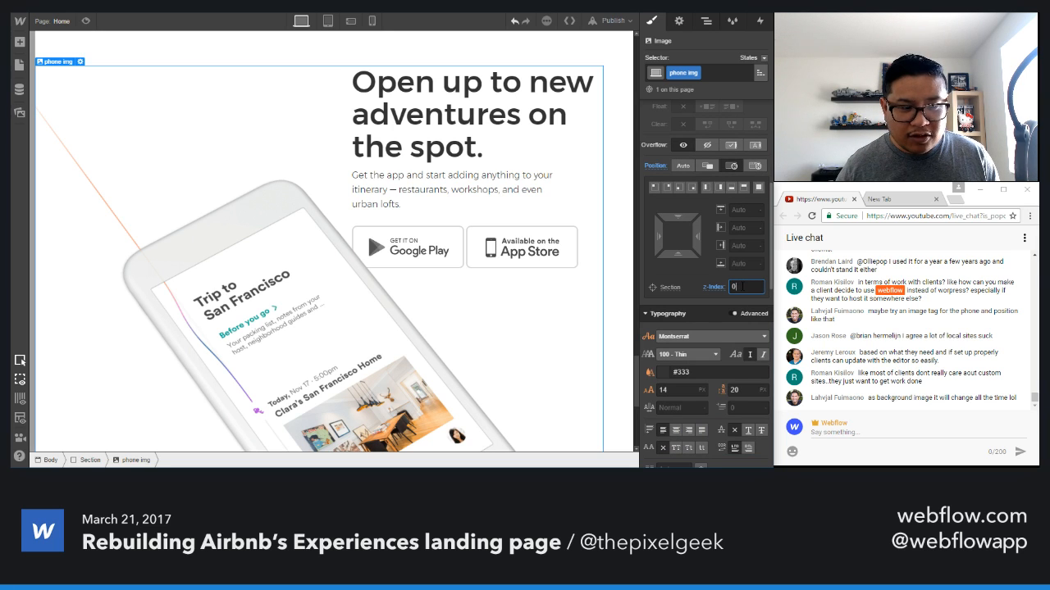
- Set the phone image's z-index to -1 and anchor it to the top-left corner of its section
{"action": "key", "text": "Down"}
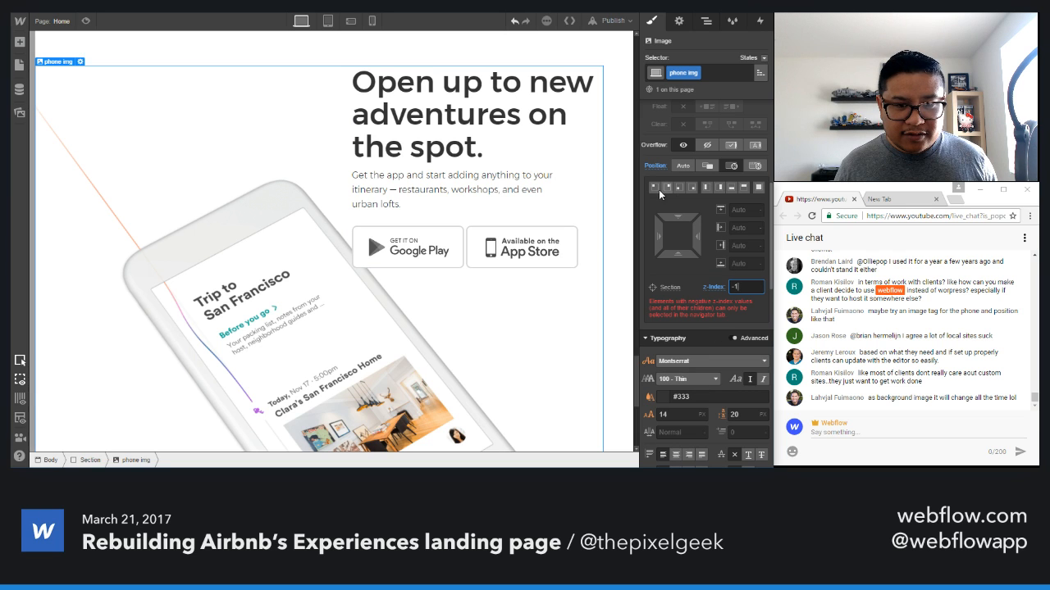
{"action": "left_click", "coordinate": [658, 191]}
{"action": "scroll", "coordinate": [293, 279], "scroll_direction": "up", "scroll_amount": 2}
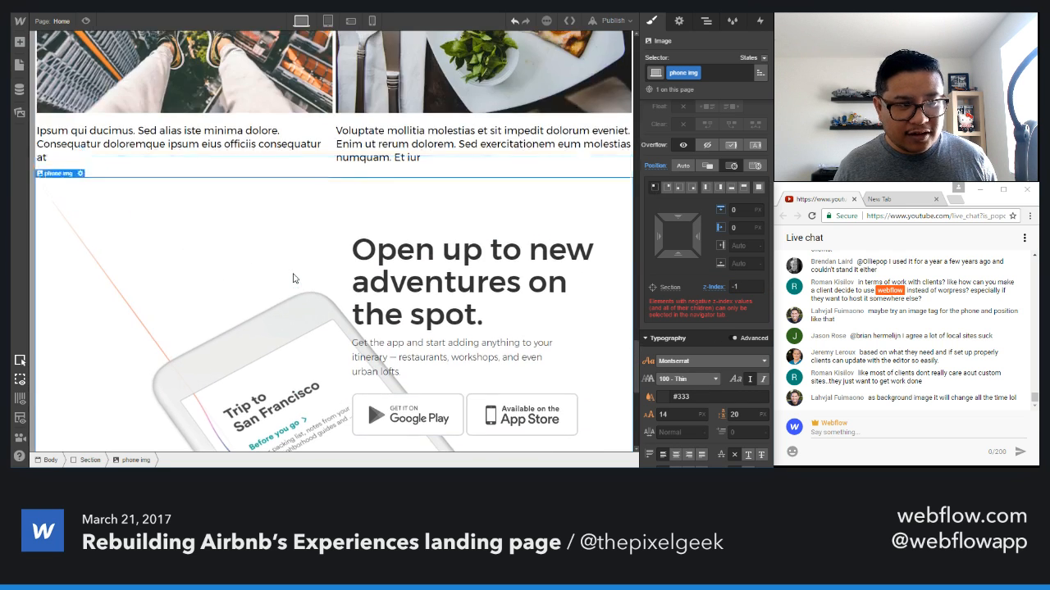
{"action": "scroll", "coordinate": [292, 279], "scroll_direction": "down", "scroll_amount": 2}
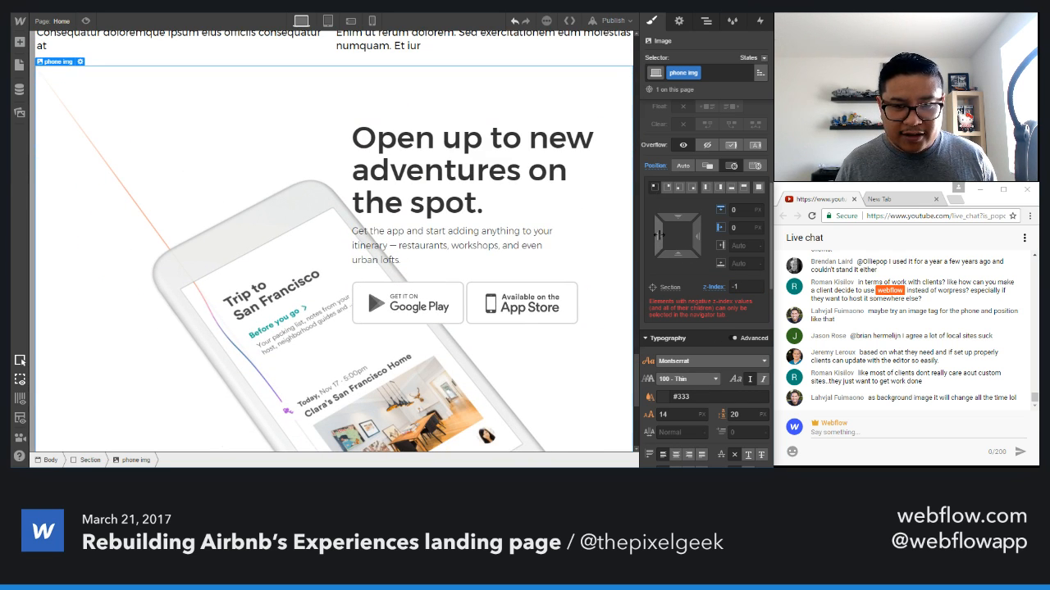
- Set the phone image's left offset to -20%
{"action": "left_click", "coordinate": [740, 228]}
{"action": "type", "text": "-"}
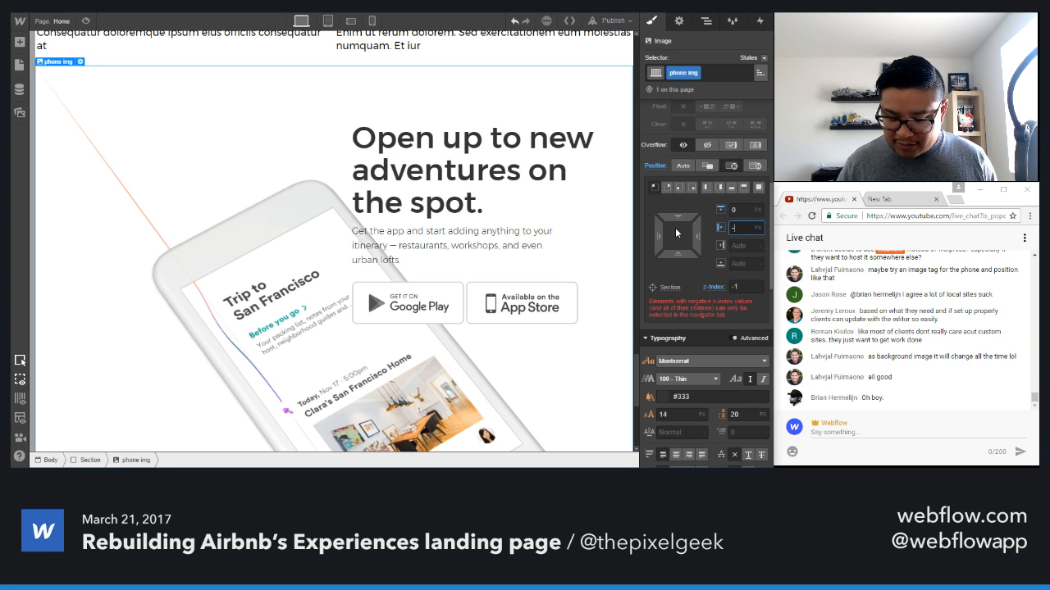
{"action": "type", "text": "50%"}
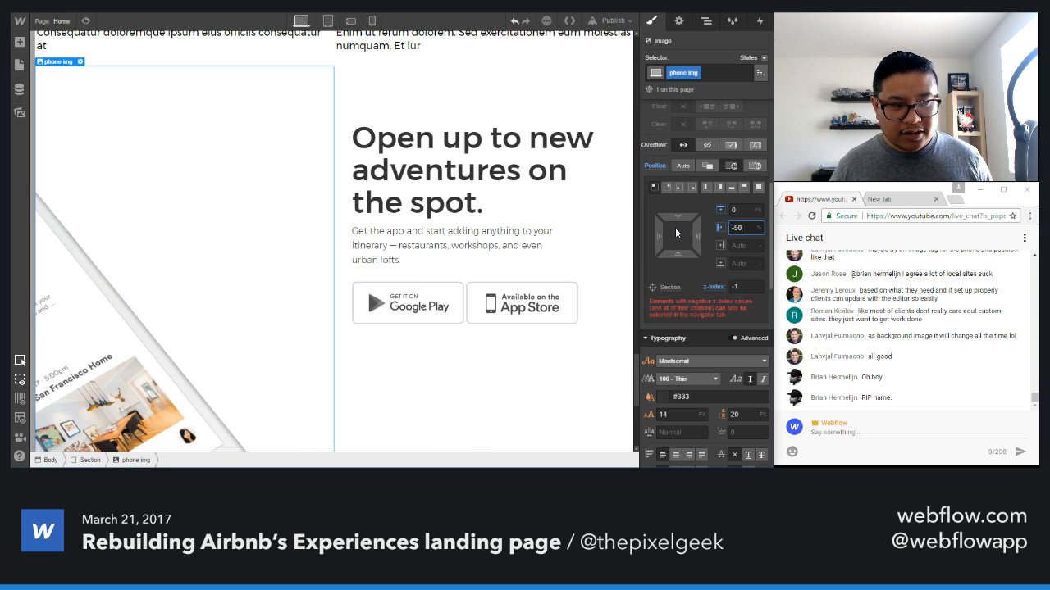
{"action": "key", "text": "shift+Up"}
{"action": "key", "text": "shift+Up"}
{"action": "key", "text": "shift+Up"}
{"action": "key", "text": "shift+Up"}
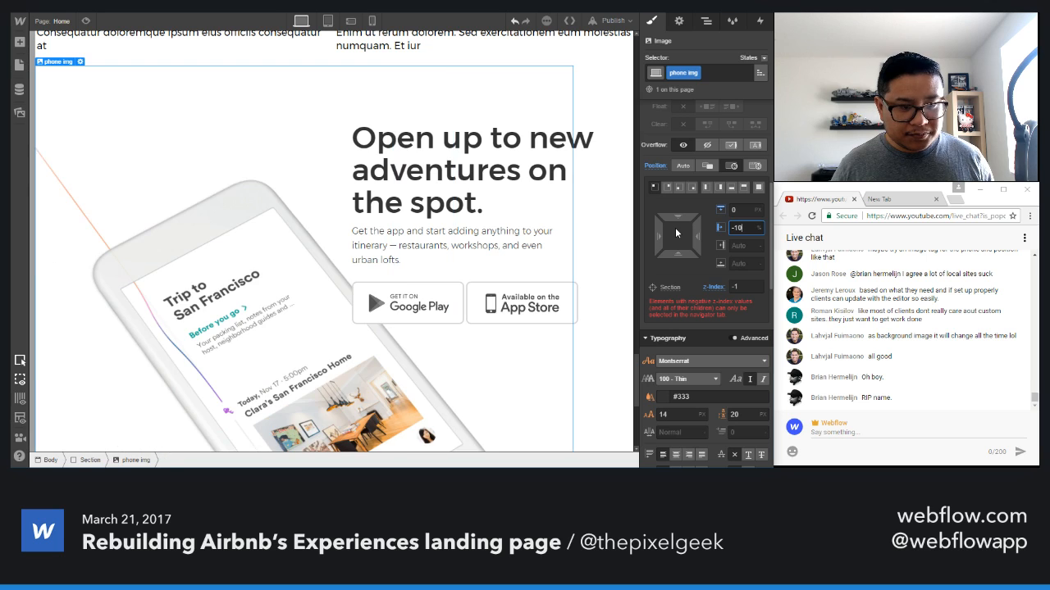
{"action": "key", "text": "shift+Down"}
- Set the phone image's top offset to -100 px
{"action": "key", "text": "shift+Tab"}
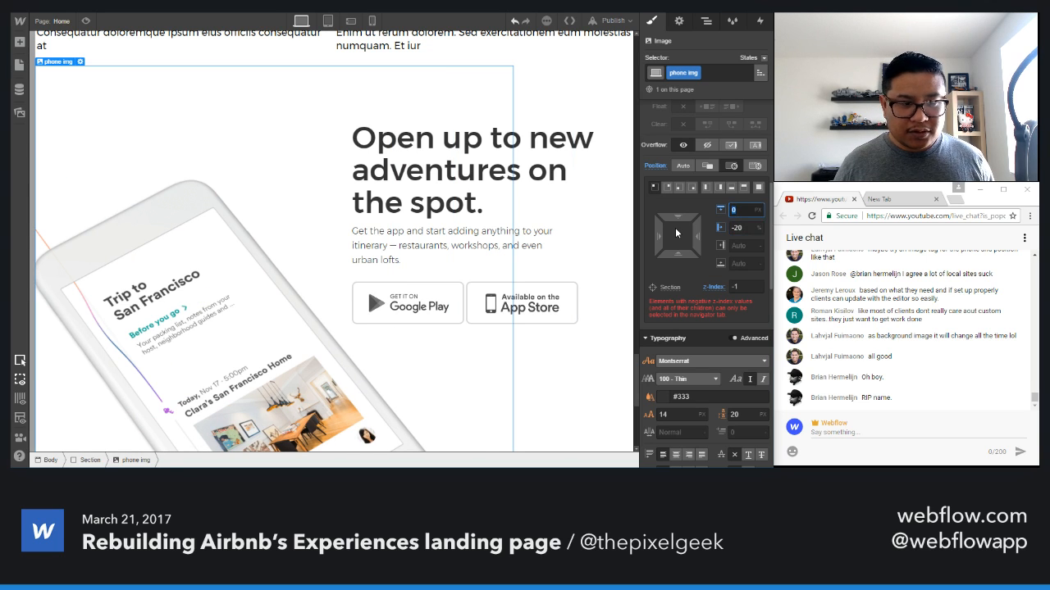
{"action": "key", "text": "shift+Down"}
{"action": "key", "text": "shift+Down"}
{"action": "key", "text": "shift+Down"}
{"action": "key", "text": "shift+Down"}
{"action": "key", "text": "shift+Down"}
{"action": "key", "text": "shift+Down"}
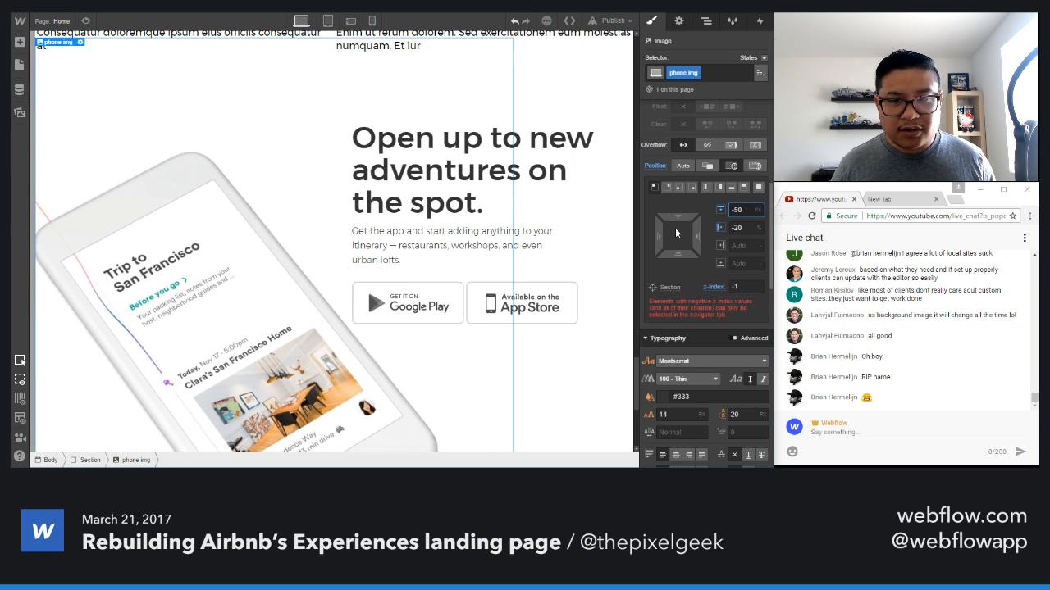
{"action": "key", "text": "shift+Down"}
{"action": "key", "text": "shift+Down"}
{"action": "key", "text": "shift+Down"}
{"action": "key", "text": "shift+Down"}
{"action": "key", "text": "shift+Down"}
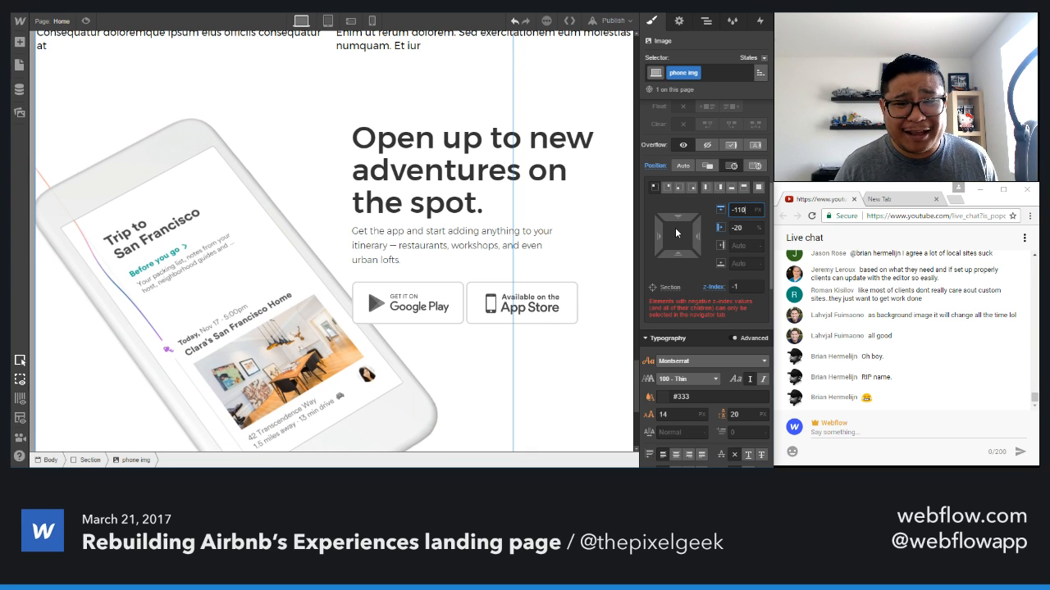
{"action": "key", "text": "shift+Down"}
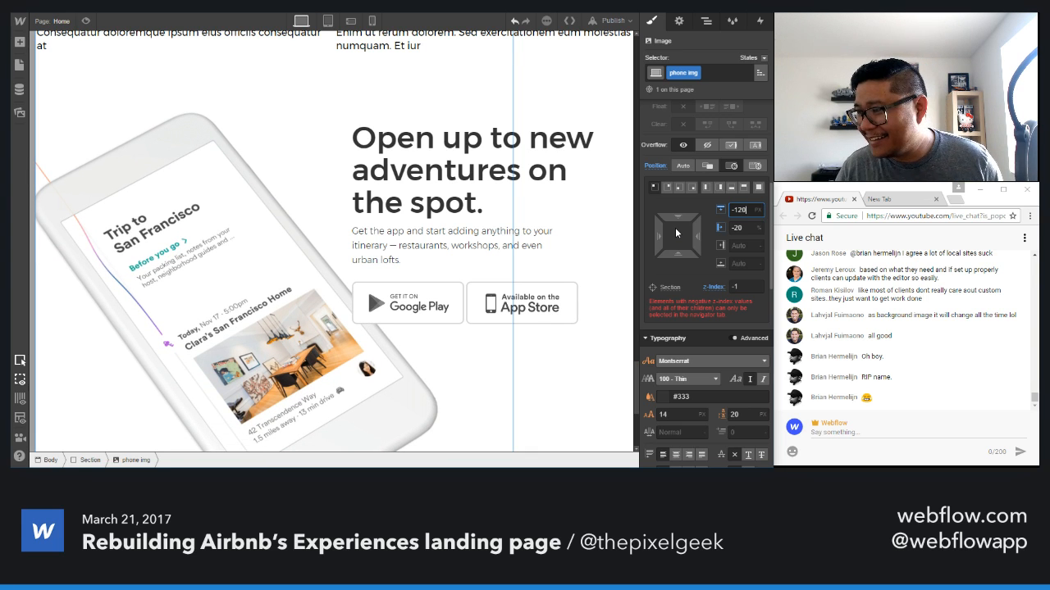
{"action": "key", "text": "shift+Up"}
{"action": "key", "text": "shift+Up"}
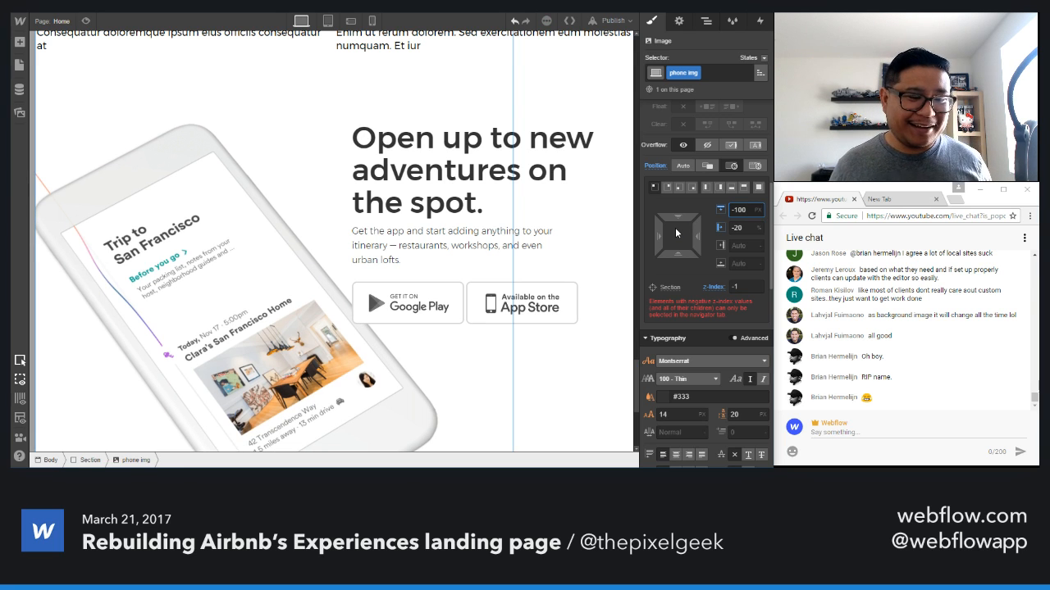
- Preview the page to check the phone image's placement in the call-to-action section, and return to editing
{"action": "left_click", "coordinate": [85, 21]}
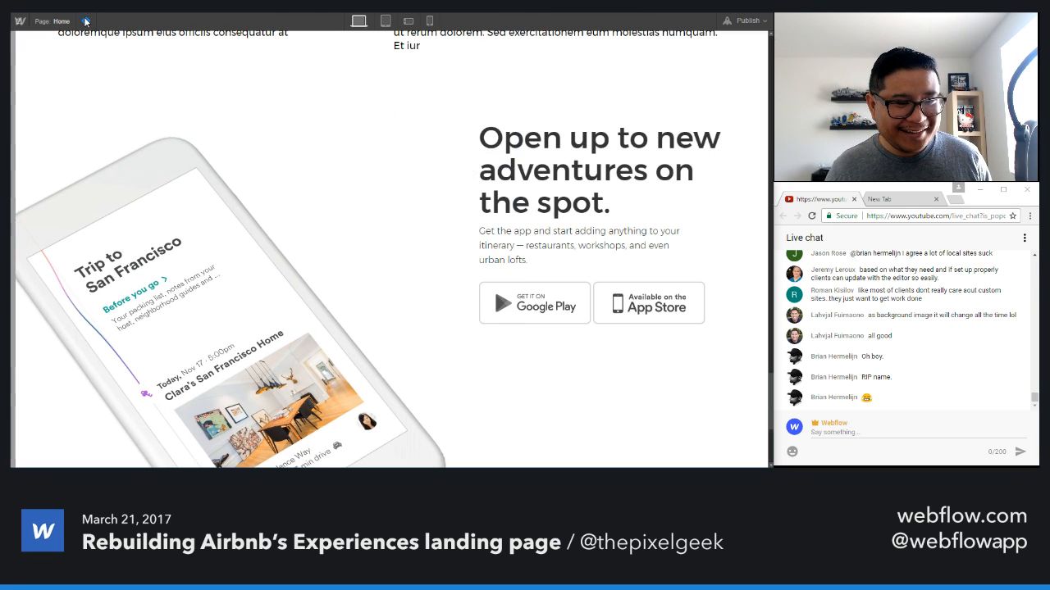
{"action": "scroll", "coordinate": [237, 218], "scroll_direction": "down", "scroll_amount": 4}
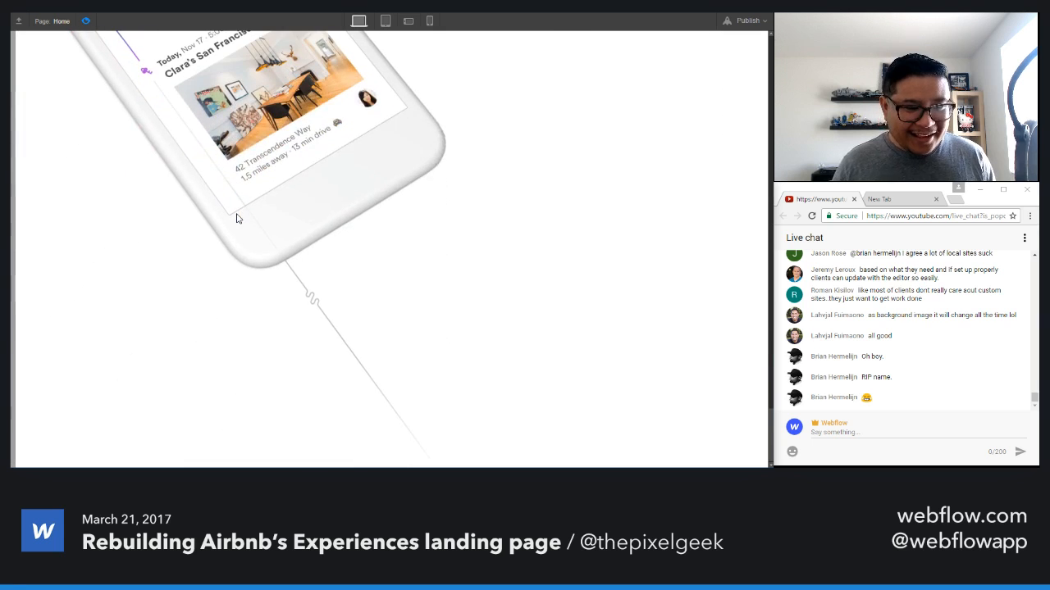
{"action": "scroll", "coordinate": [236, 219], "scroll_direction": "up", "scroll_amount": 5}
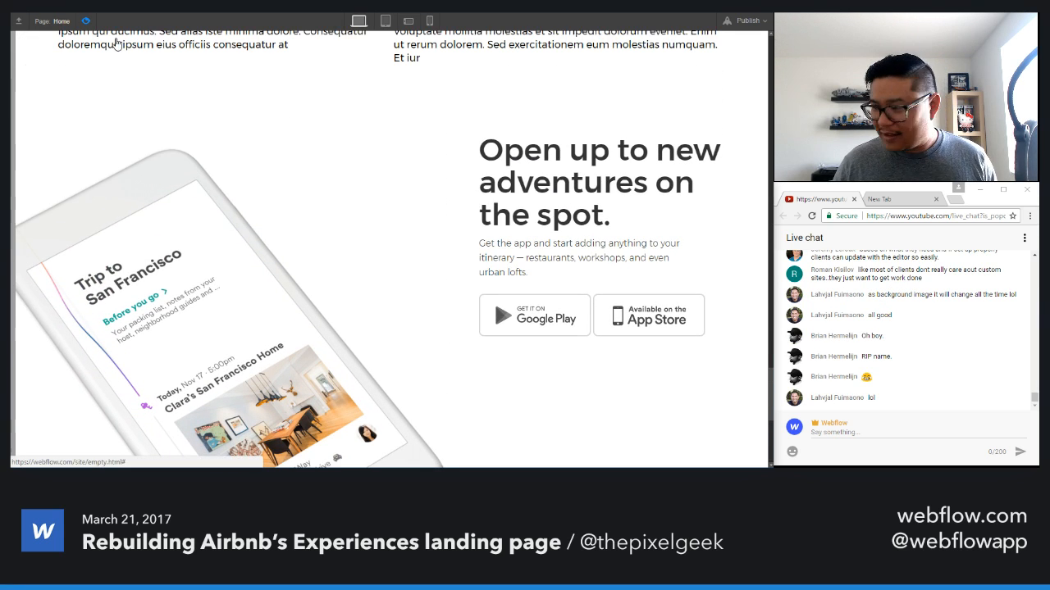
{"action": "left_click", "coordinate": [86, 21]}
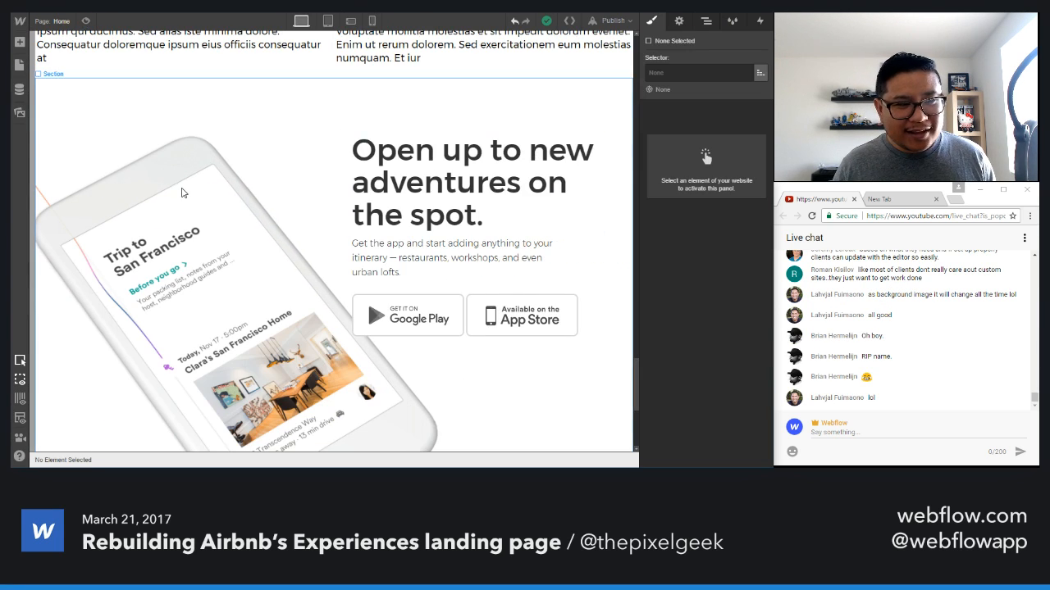
- Select the phone image in the app download section and set its left position offset to 50 px
{"action": "left_click", "coordinate": [183, 193]}
{"action": "left_click", "coordinate": [706, 20]}
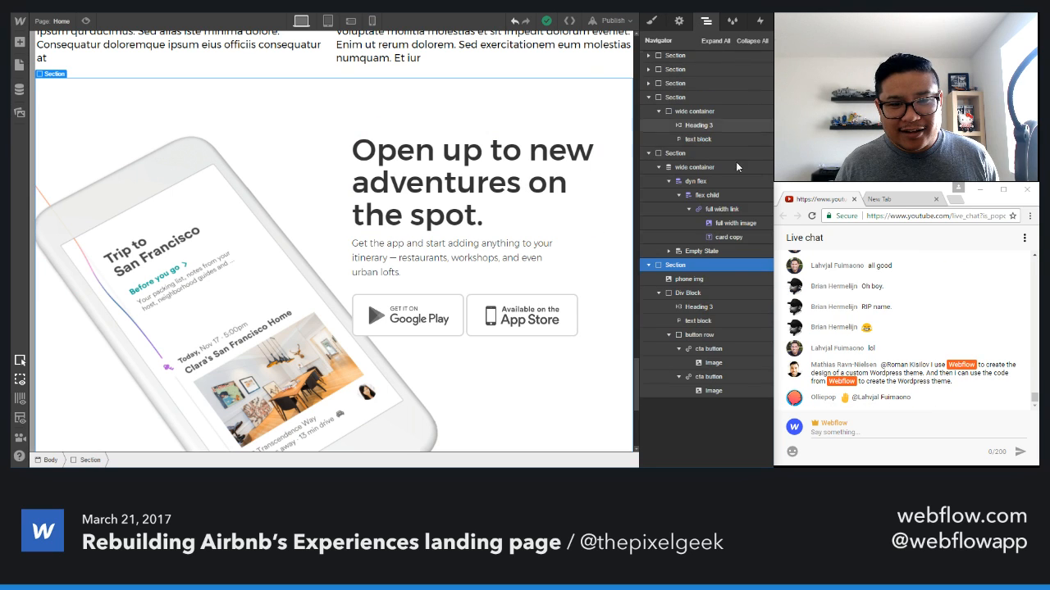
{"action": "left_click", "coordinate": [688, 278]}
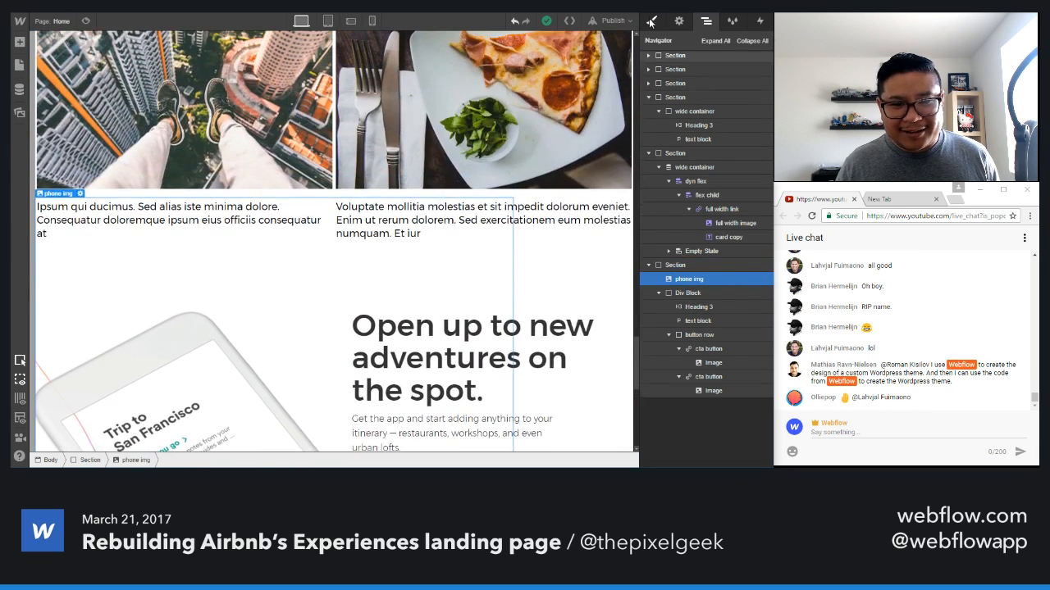
{"action": "left_click", "coordinate": [651, 21]}
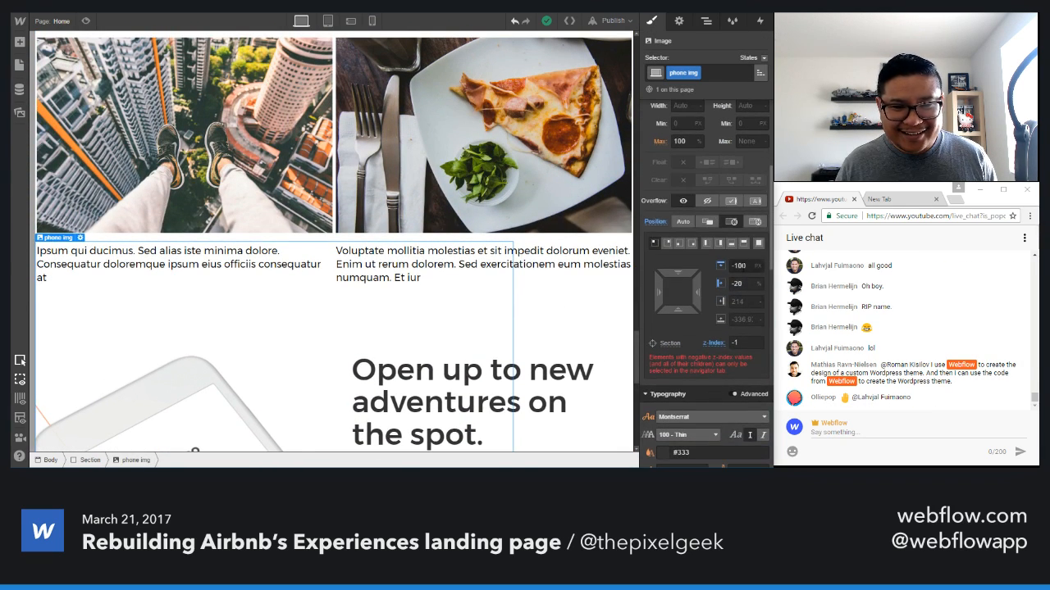
{"action": "scroll", "coordinate": [525, 314], "scroll_direction": "down", "scroll_amount": 4}
{"action": "left_click", "coordinate": [742, 266]}
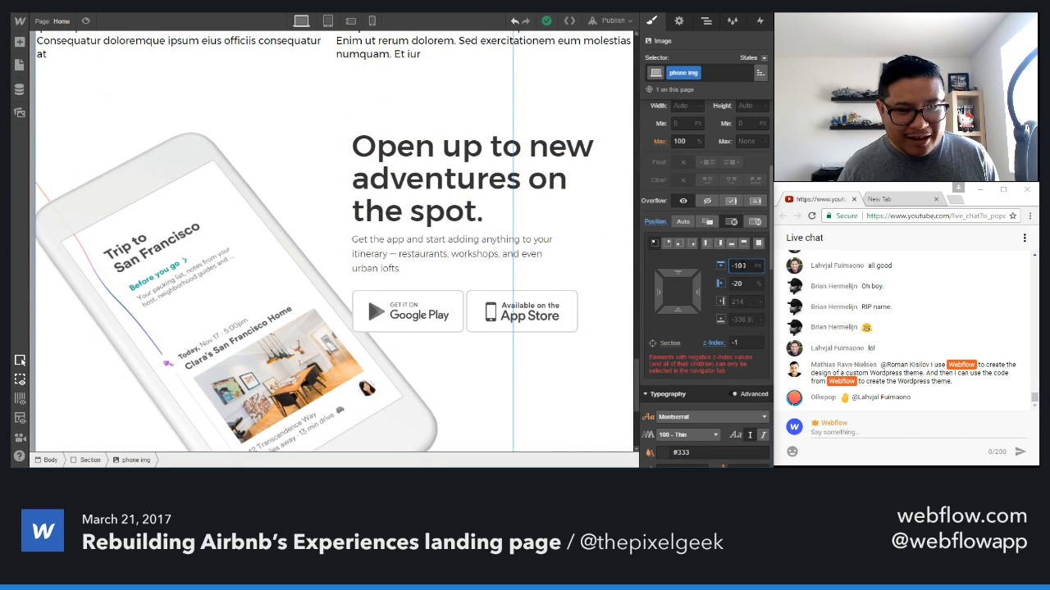
{"action": "key", "text": "Tab"}
{"action": "type", "text": "-10"}
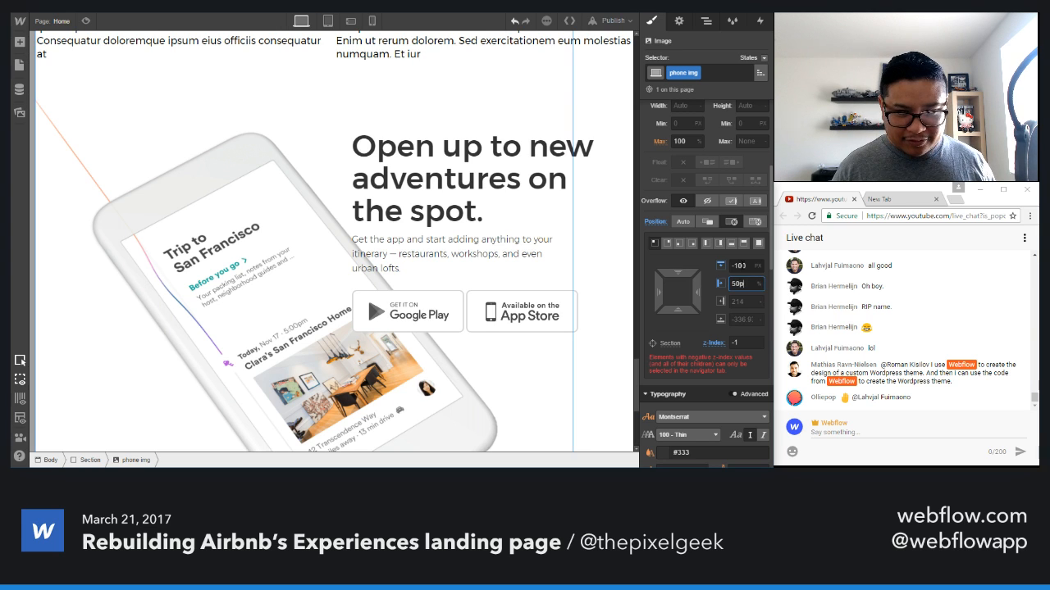
{"action": "key", "text": "Return"}
- Shift the phone image further left by adjusting its left position offset to -230 px
{"action": "key", "text": "shift+Down"}
{"action": "key", "text": "shift+Down"}
{"action": "key", "text": "shift+Down"}
{"action": "key", "text": "shift+Down"}
{"action": "key", "text": "shift+Down"}
{"action": "key", "text": "shift+Down"}
{"action": "key", "text": "shift+Down"}
{"action": "key", "text": "shift+Down"}
{"action": "key", "text": "shift+Down"}
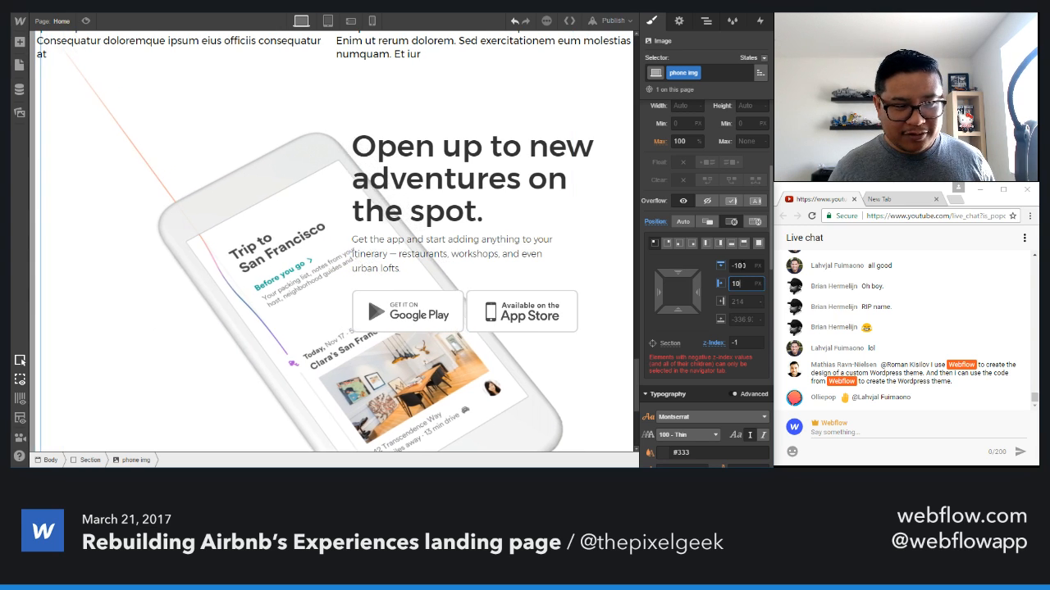
{"action": "key", "text": "shift+Down"}
{"action": "key", "text": "shift+Down"}
{"action": "key", "text": "shift+Down"}
{"action": "key", "text": "shift+Down"}
{"action": "key", "text": "shift+Down"}
{"action": "key", "text": "shift+Down"}
{"action": "key", "text": "shift+Down"}
{"action": "key", "text": "shift+Down"}
{"action": "key", "text": "shift+Down"}
{"action": "key", "text": "shift+Down"}
{"action": "key", "text": "shift+Down"}
{"action": "key", "text": "shift+Down"}
{"action": "key", "text": "shift+Down"}
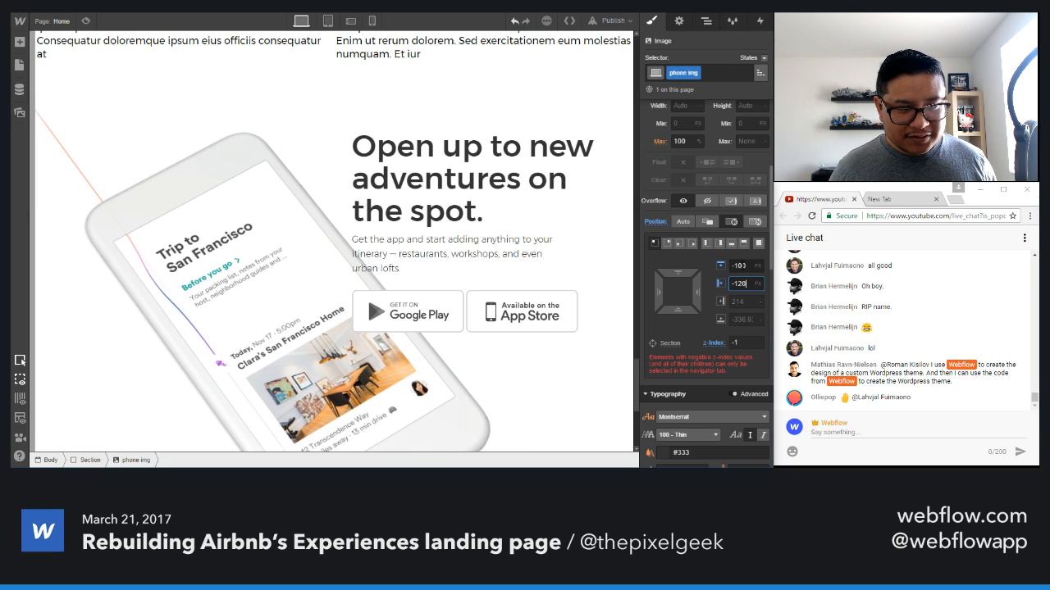
{"action": "key", "text": "shift+Down"}
{"action": "key", "text": "shift+Down"}
{"action": "key", "text": "shift+Down"}
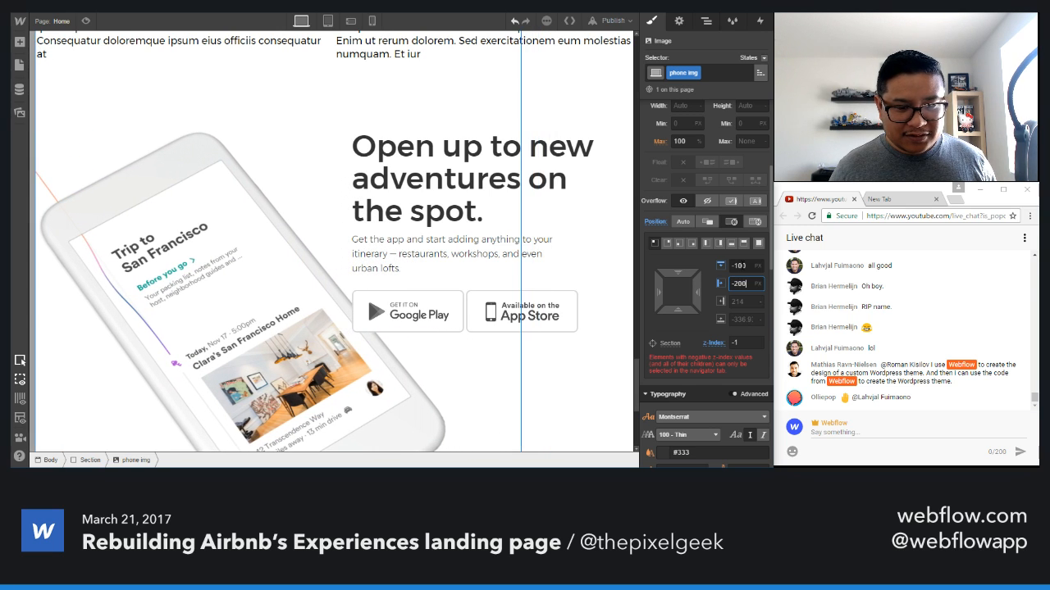
{"action": "key", "text": "shift+Down"}
{"action": "key", "text": "shift+Down"}
{"action": "key", "text": "shift+Down"}
{"action": "key", "text": "shift+Down"}
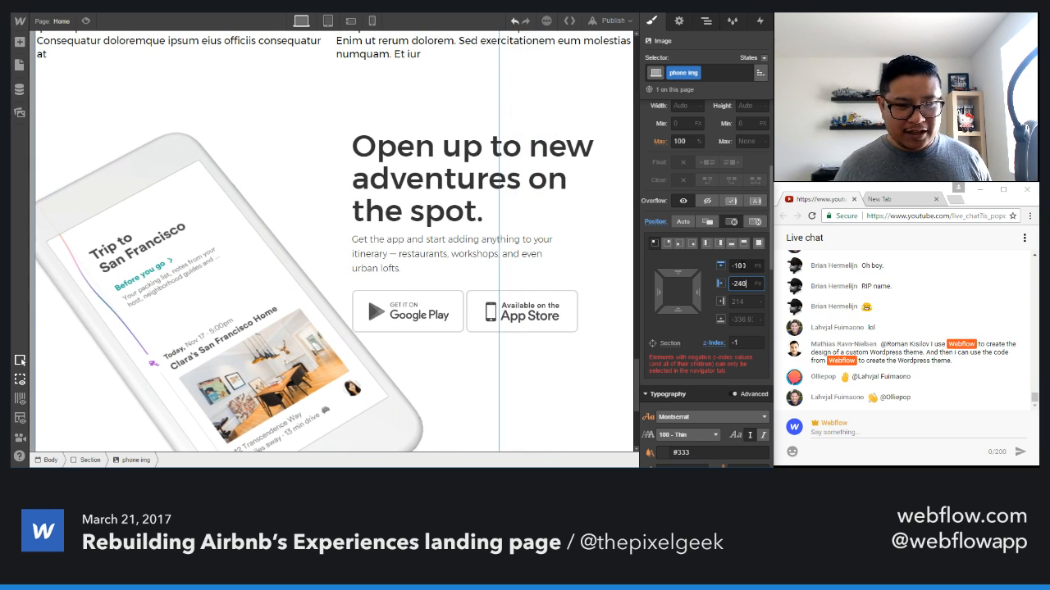
{"action": "key", "text": "shift+Up"}
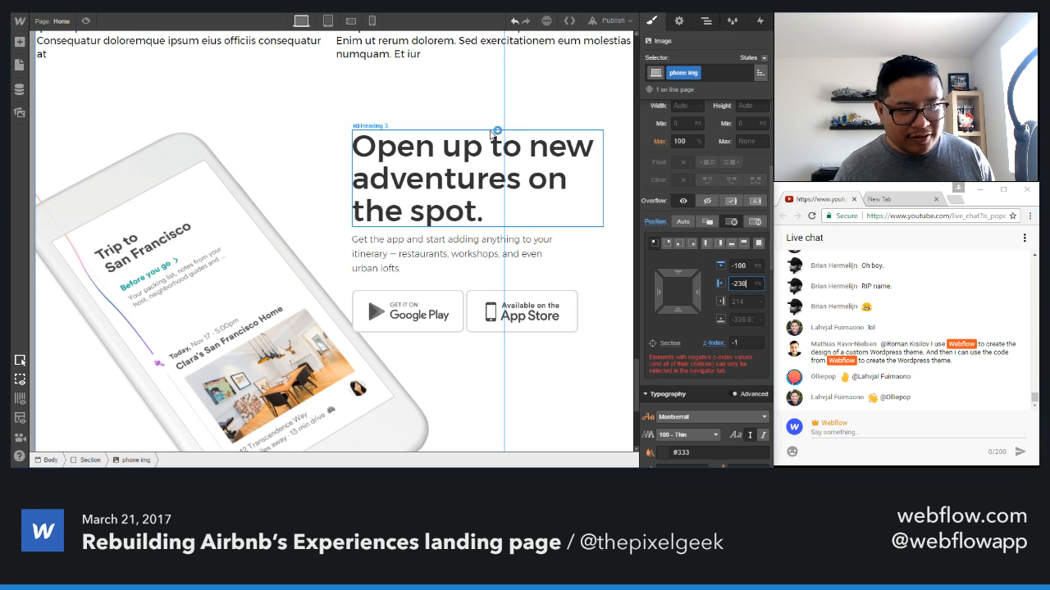
- Preview the page to check how the phone image sits beside the app download text
{"action": "left_click", "coordinate": [88, 22]}
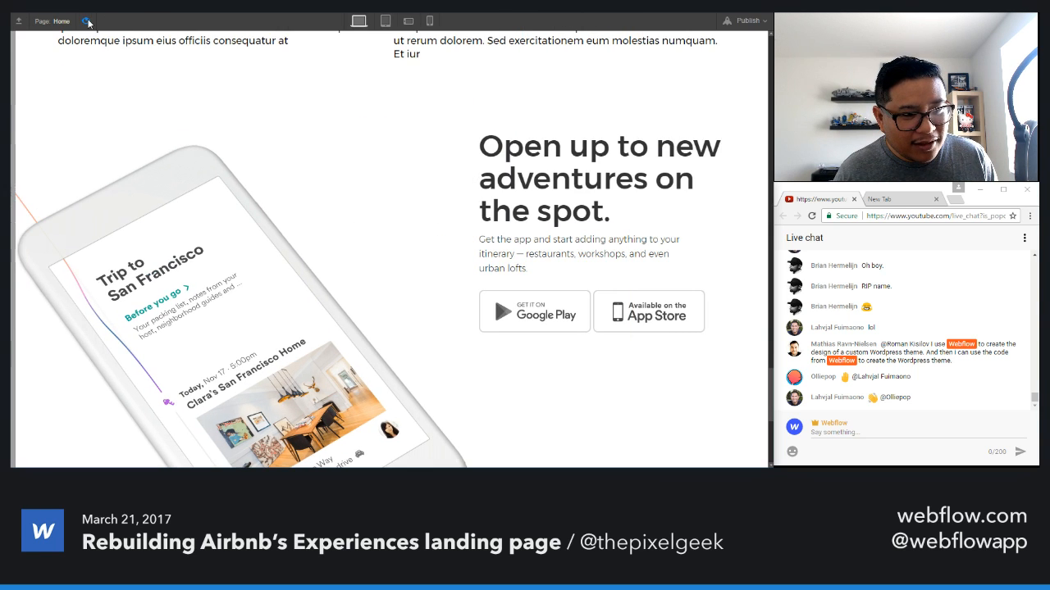
{"action": "scroll", "coordinate": [337, 215], "scroll_direction": "down", "scroll_amount": 3}
{"action": "scroll", "coordinate": [334, 211], "scroll_direction": "up", "scroll_amount": 3}
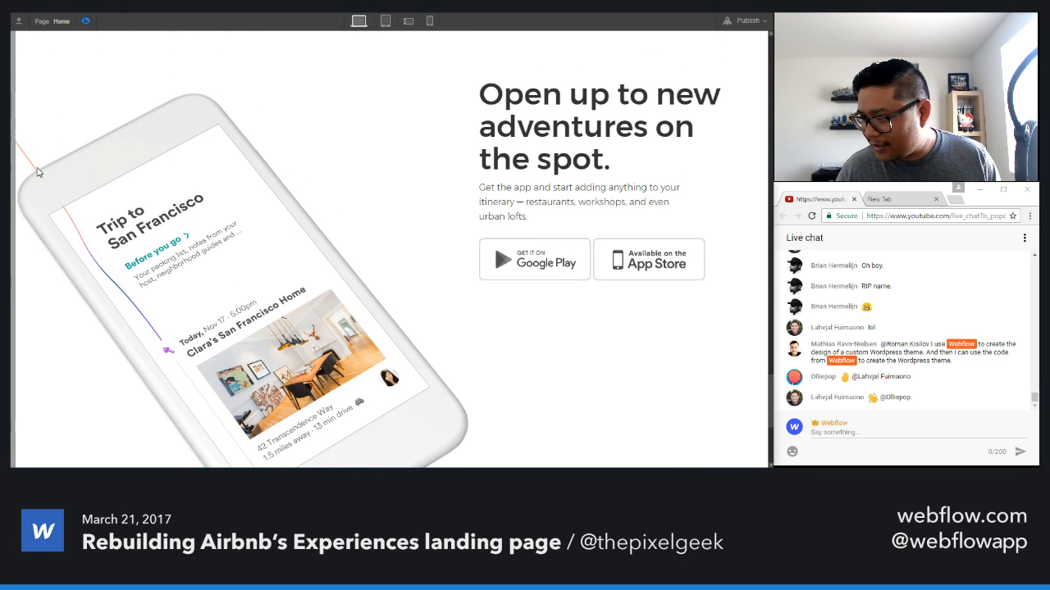
{"action": "left_click", "coordinate": [85, 22]}
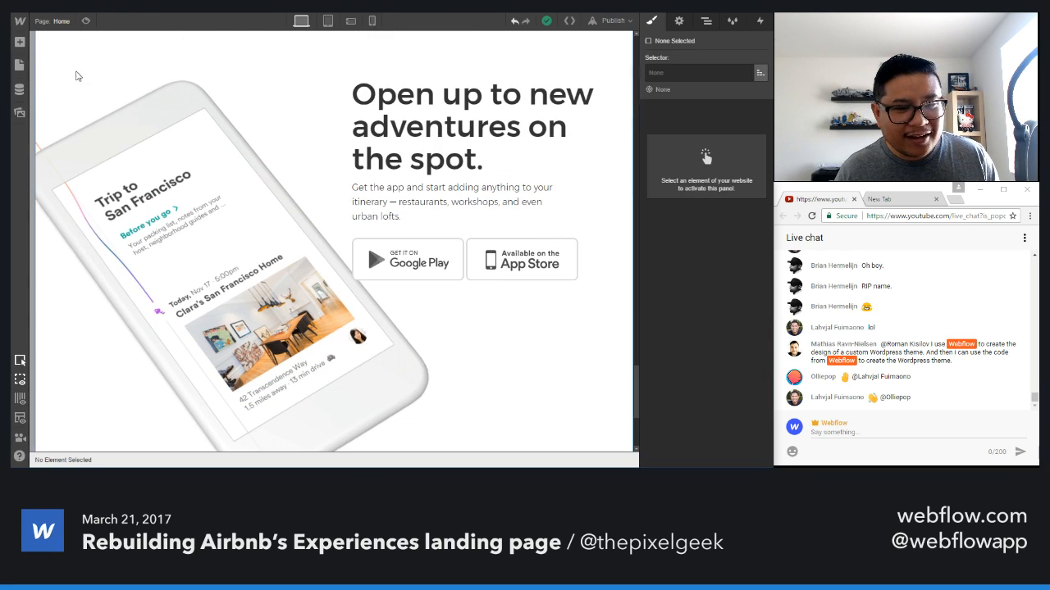
- Set the phone image's left position offset to -200 px and check the placement in preview
{"action": "left_click", "coordinate": [430, 362]}
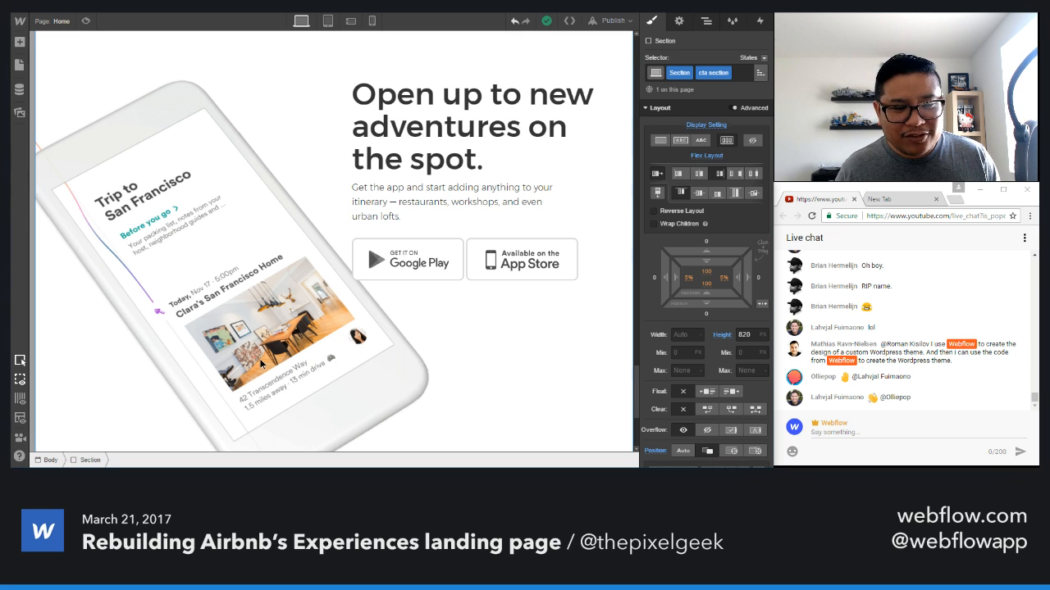
{"action": "key", "text": "z"}
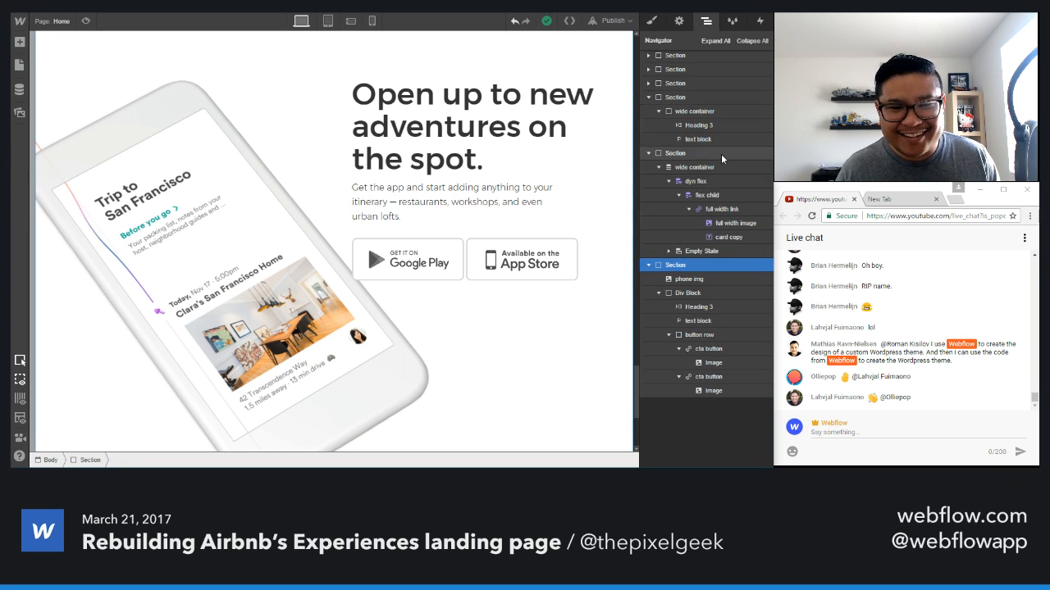
{"action": "double_click", "coordinate": [689, 279]}
{"action": "scroll", "coordinate": [705, 353], "scroll_direction": "down", "scroll_amount": 5}
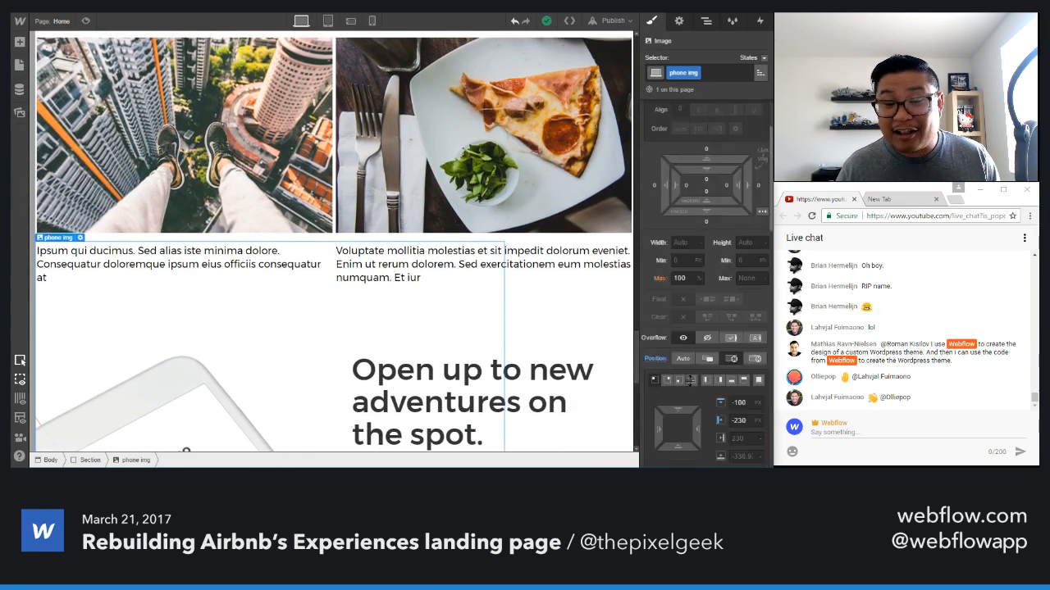
{"action": "scroll", "coordinate": [701, 323], "scroll_direction": "up", "scroll_amount": 5}
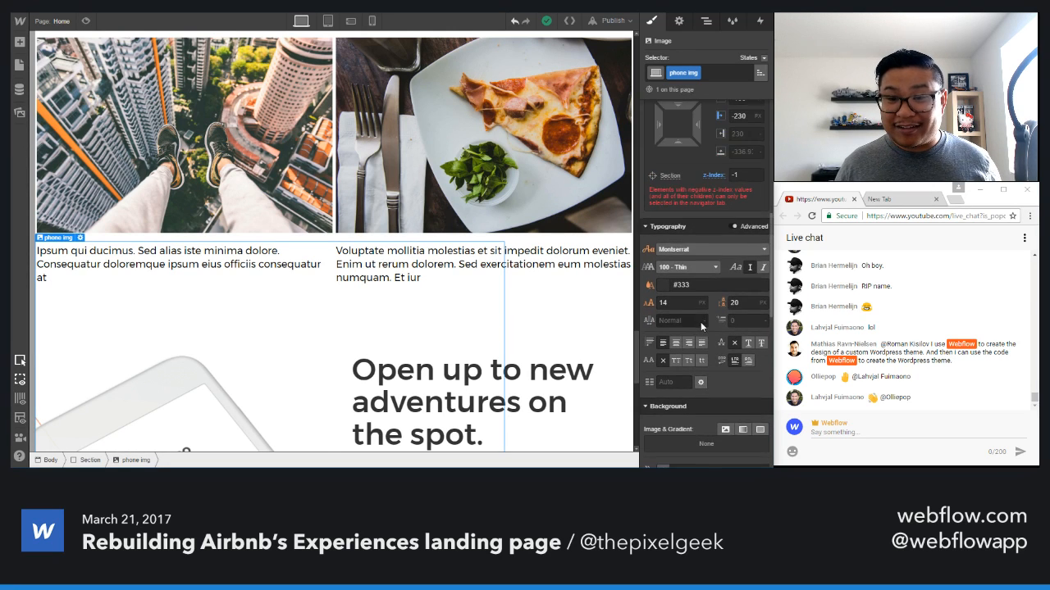
{"action": "left_click", "coordinate": [738, 283]}
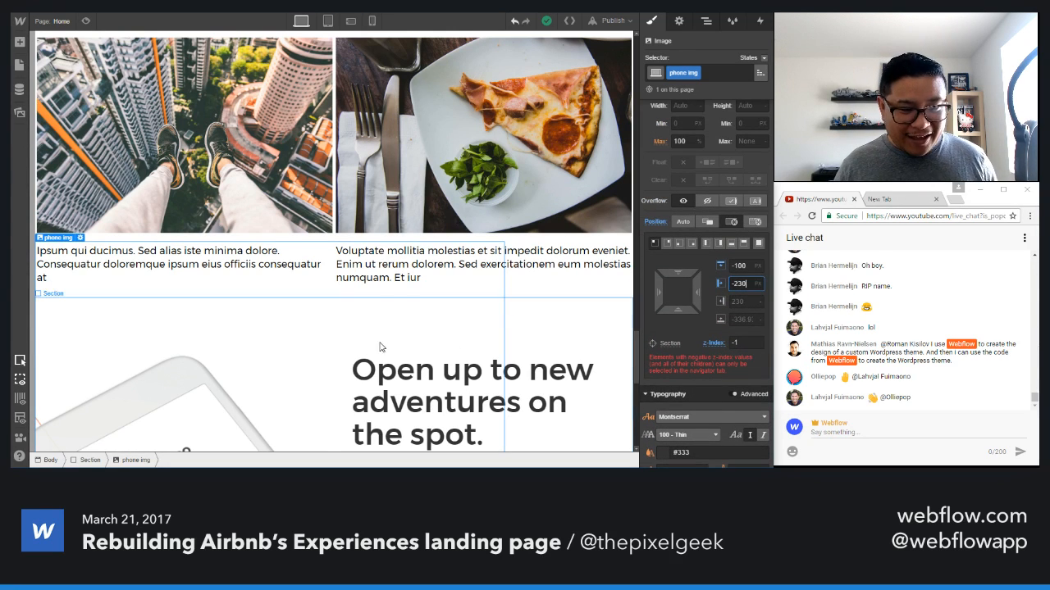
{"action": "scroll", "coordinate": [369, 348], "scroll_direction": "down", "scroll_amount": 3}
{"action": "key", "text": "shift+Up"}
{"action": "key", "text": "shift+Up"}
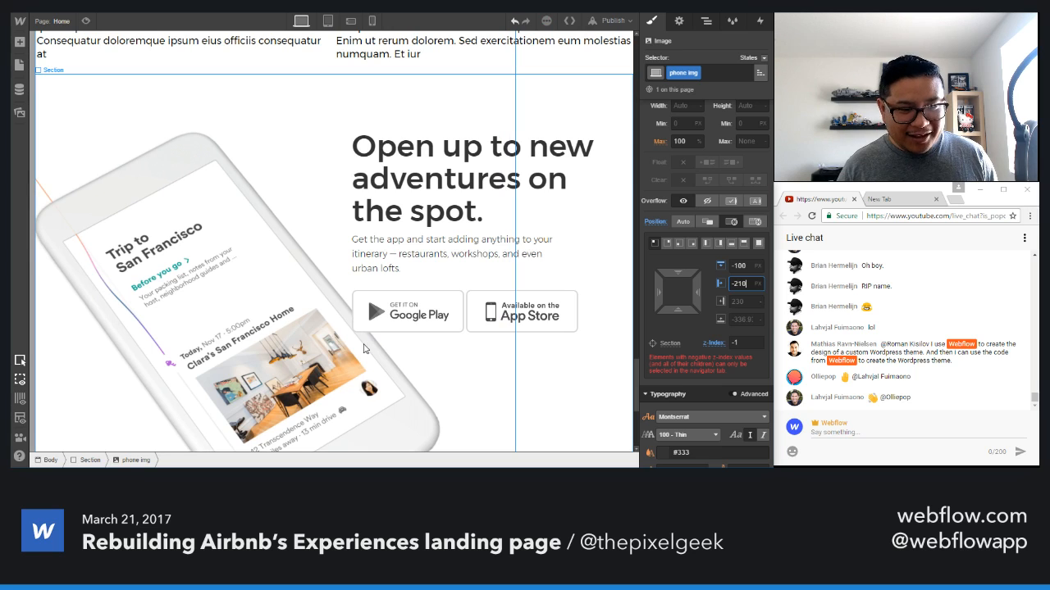
{"action": "key", "text": "shift+Up"}
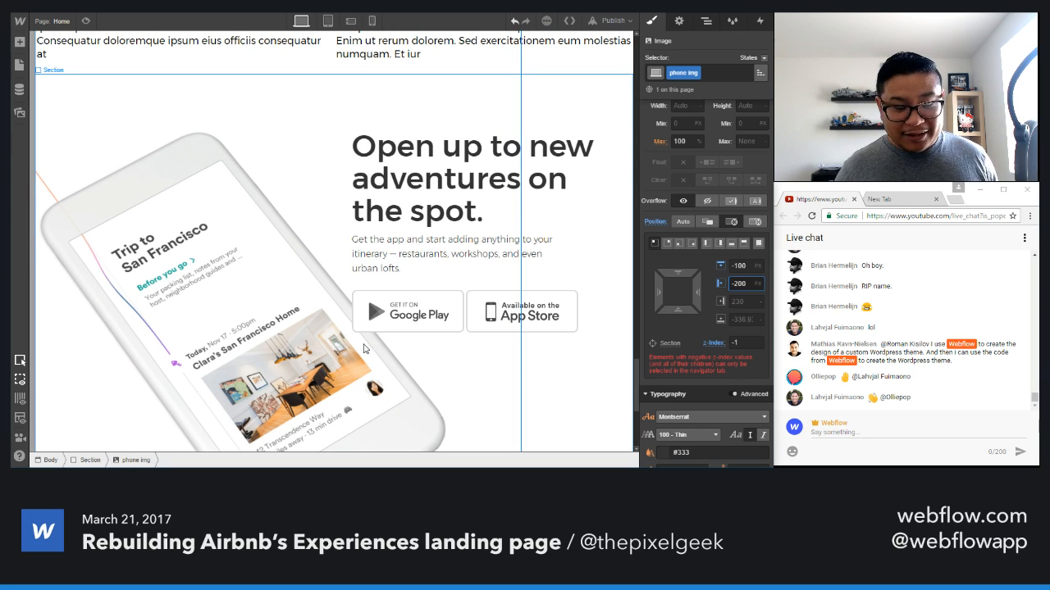
{"action": "left_click", "coordinate": [87, 23]}
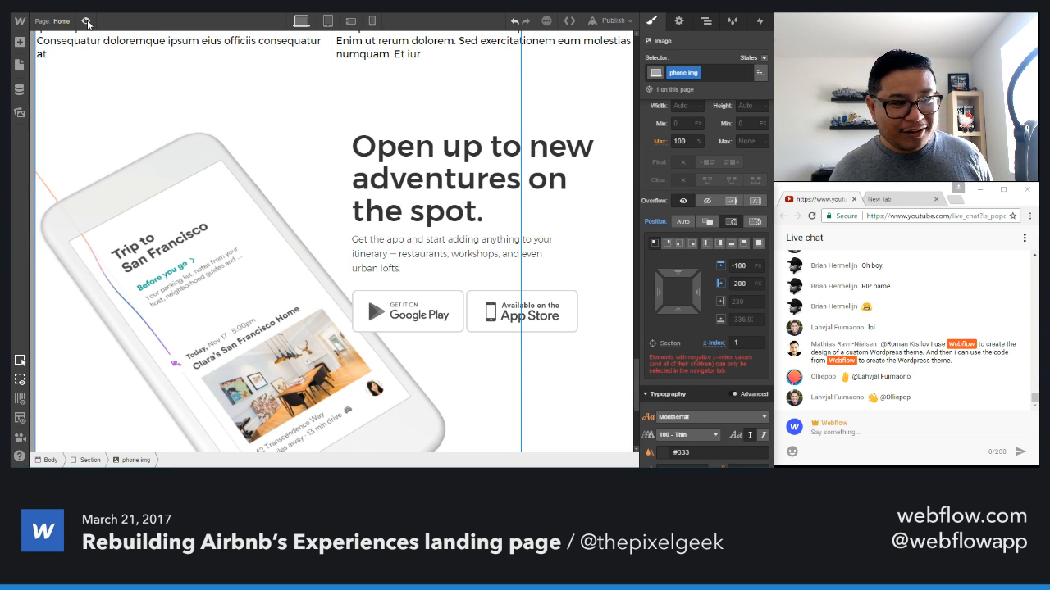
{"action": "left_click", "coordinate": [86, 23]}
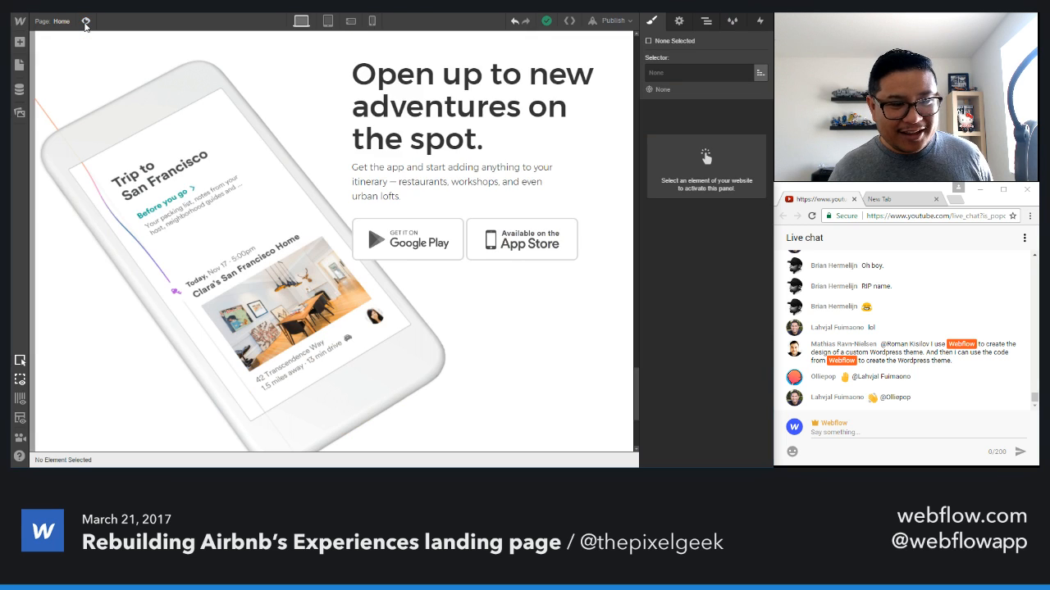
- Set the height of the cta section around the phone image to 910 px
{"action": "scroll", "coordinate": [356, 316], "scroll_direction": "down", "scroll_amount": 3}
{"action": "left_click", "coordinate": [579, 228]}
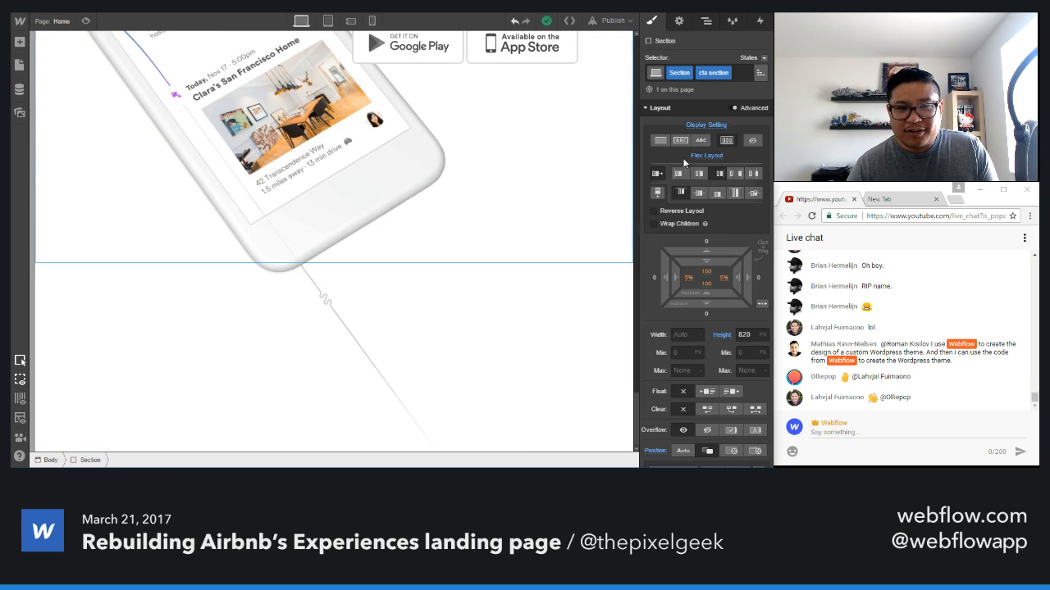
{"action": "left_click", "coordinate": [743, 335]}
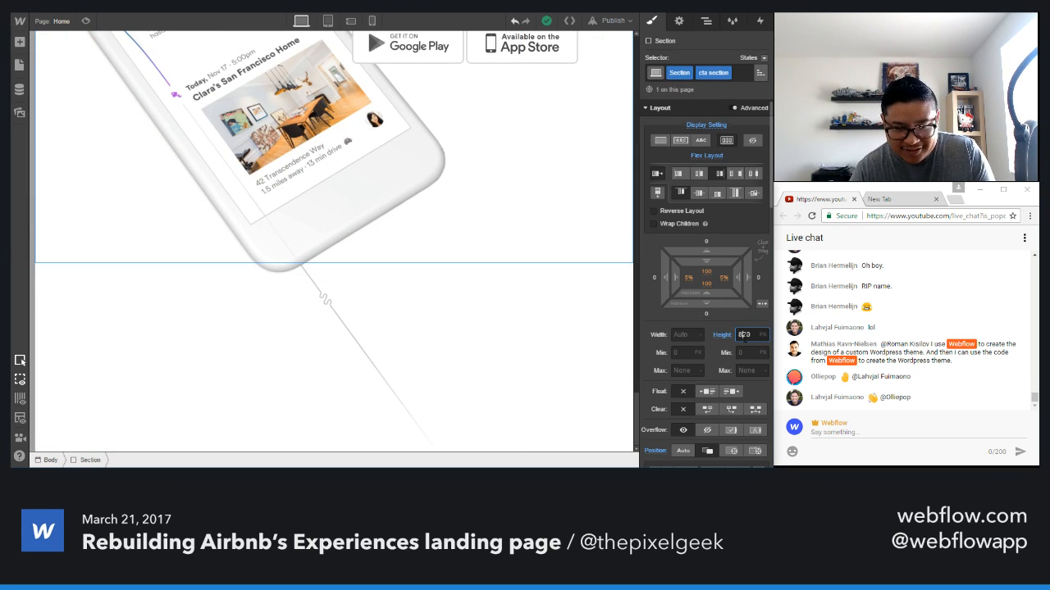
{"action": "key", "text": "shift+Down"}
{"action": "key", "text": "shift+Down"}
{"action": "key", "text": "shift+Down"}
{"action": "key", "text": "shift+Down"}
{"action": "key", "text": "shift+Down"}
{"action": "key", "text": "shift+Down"}
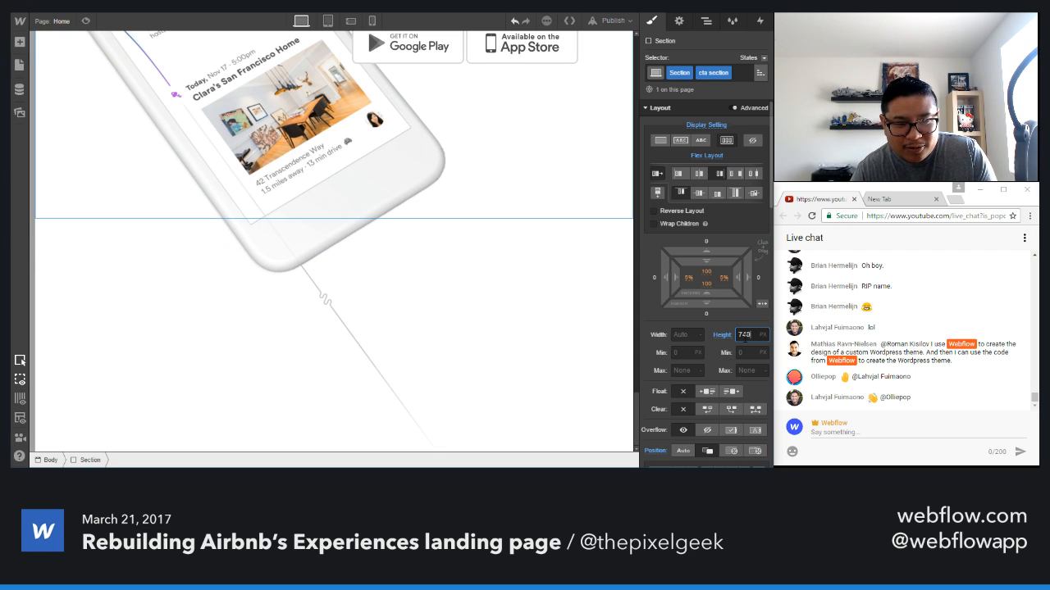
{"action": "key", "text": "shift+Up"}
{"action": "key", "text": "shift+Up"}
{"action": "key", "text": "shift+Up"}
{"action": "key", "text": "shift+Up"}
{"action": "key", "text": "shift+Up"}
{"action": "key", "text": "shift+Up"}
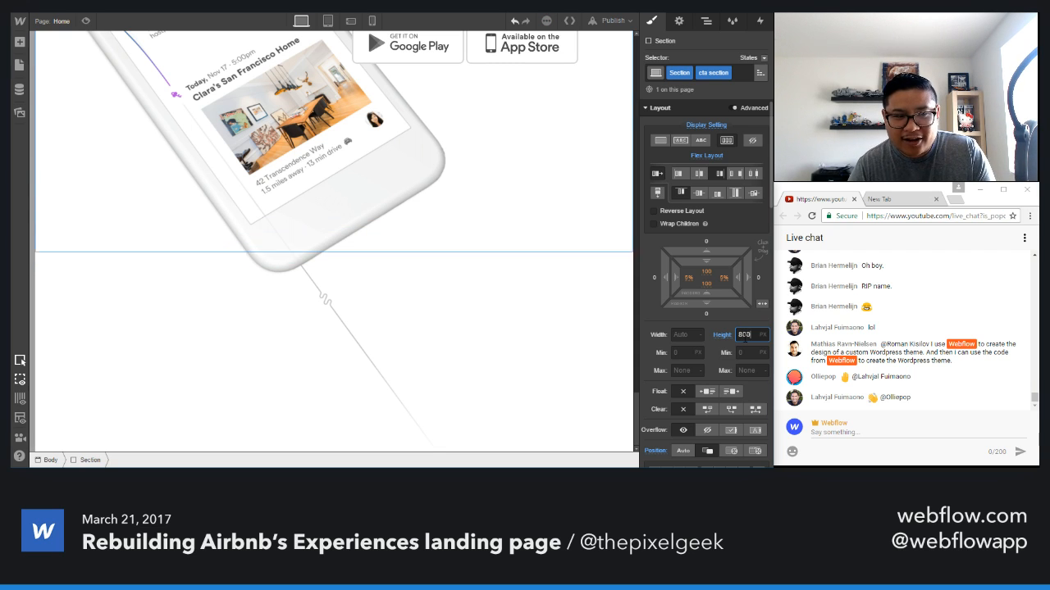
{"action": "key", "text": "shift+Up"}
{"action": "key", "text": "shift+Up"}
{"action": "key", "text": "shift+Up"}
{"action": "key", "text": "shift+Up"}
{"action": "key", "text": "shift+Up"}
{"action": "key", "text": "shift+Up"}
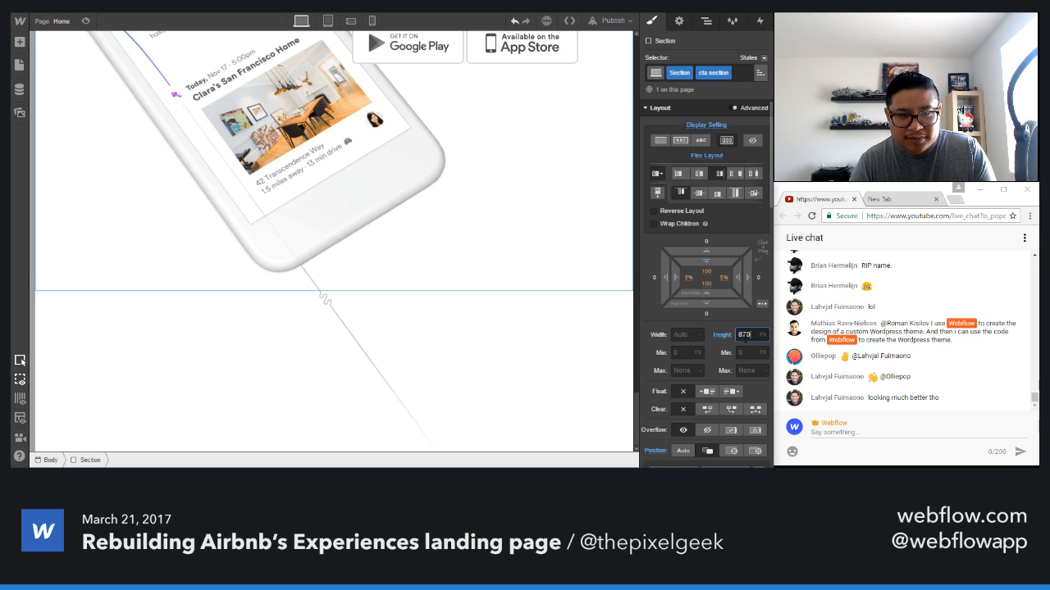
{"action": "key", "text": "shift+Up"}
{"action": "key", "text": "shift+Up"}
{"action": "key", "text": "shift+Up"}
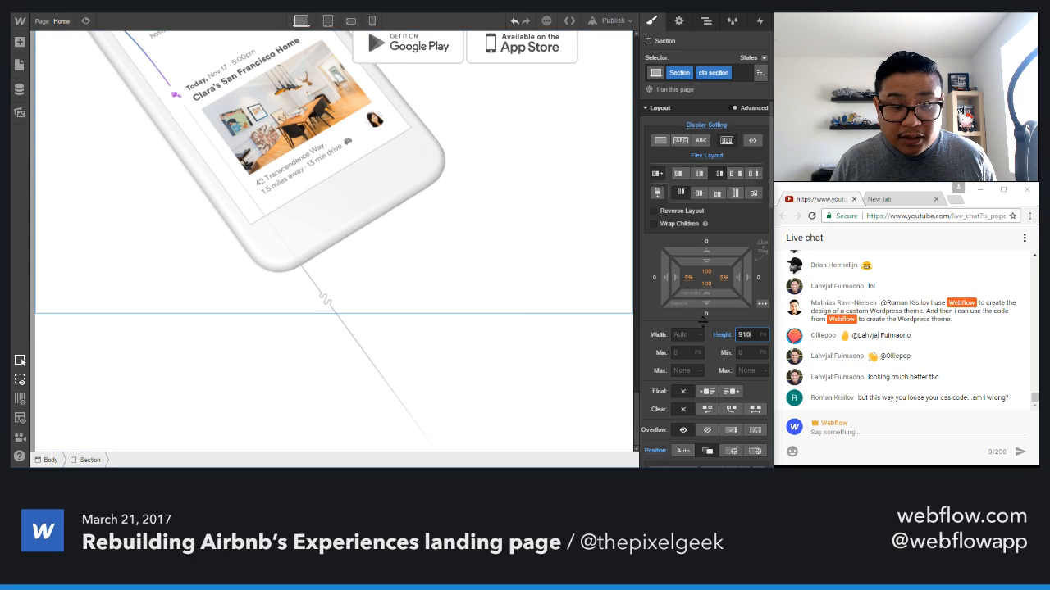
- Set the cta section's overflow to hidden and check the result in preview
{"action": "left_click", "coordinate": [701, 431]}
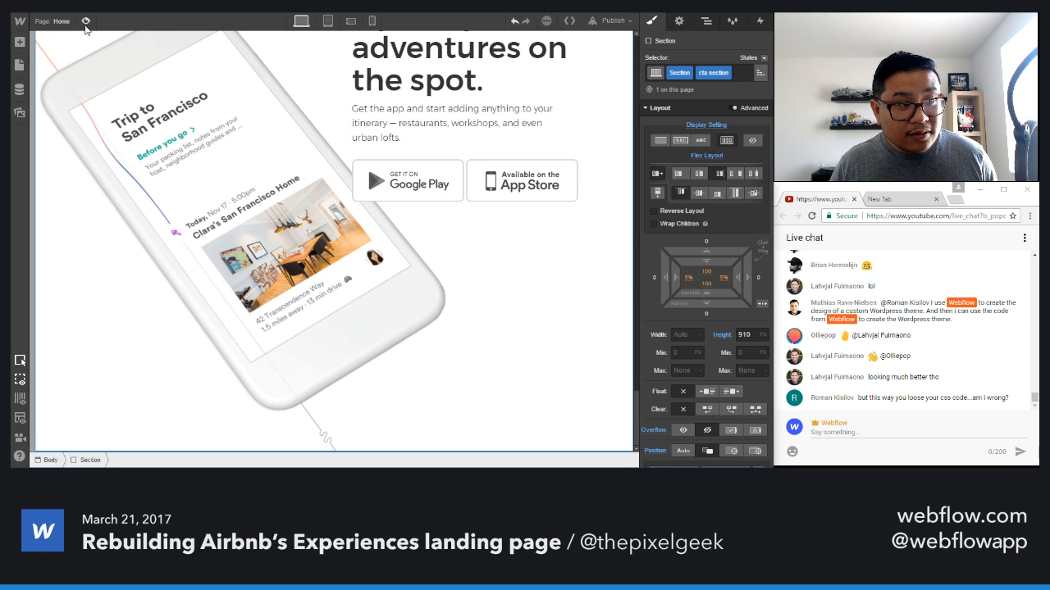
{"action": "left_click", "coordinate": [86, 23]}
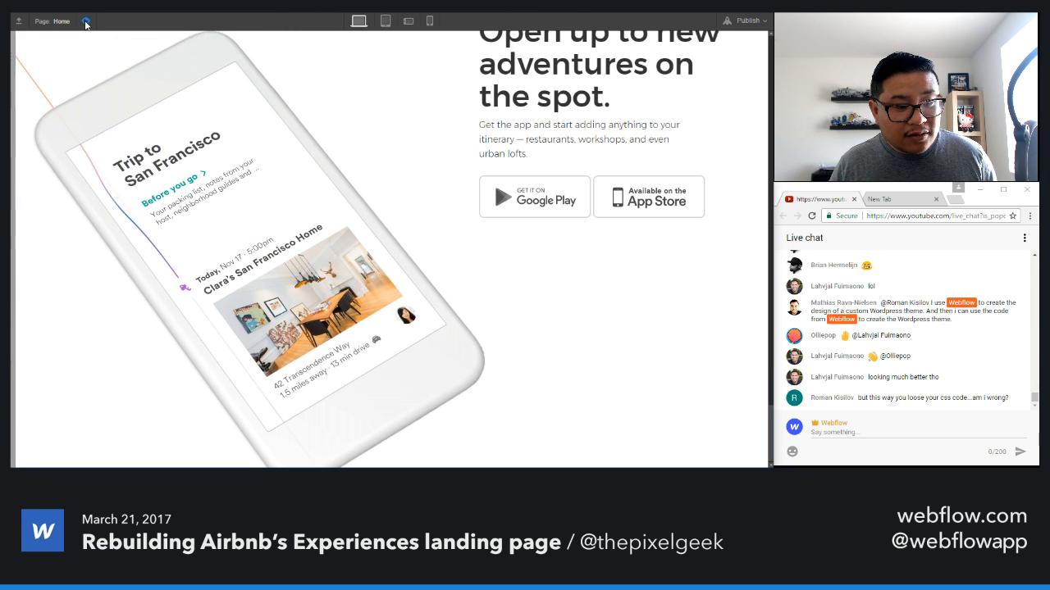
{"action": "scroll", "coordinate": [456, 305], "scroll_direction": "up", "scroll_amount": 3}
{"action": "scroll", "coordinate": [454, 295], "scroll_direction": "down", "scroll_amount": 3}
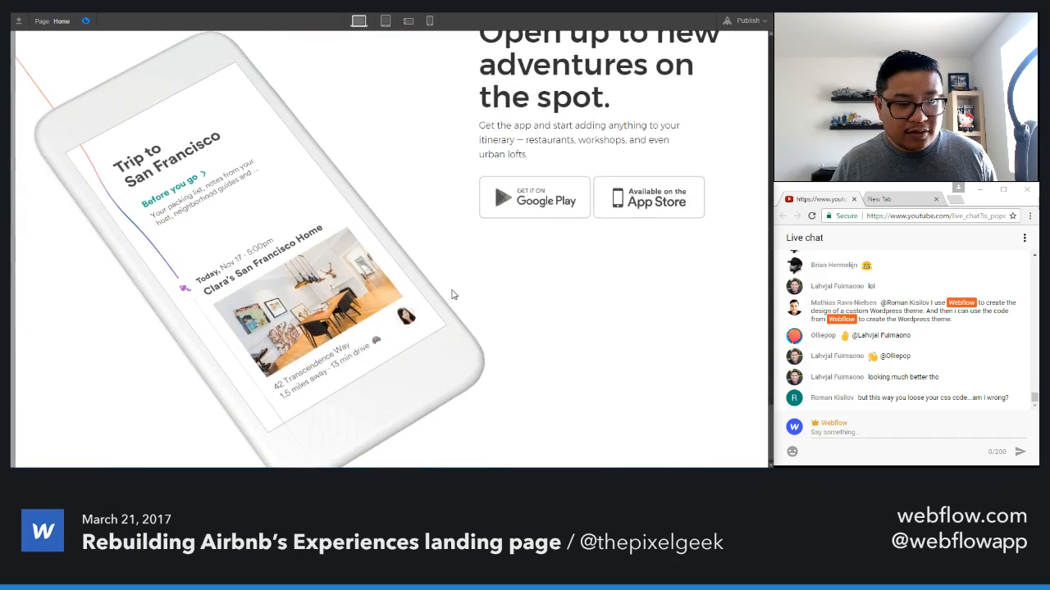
{"action": "left_click", "coordinate": [86, 22]}
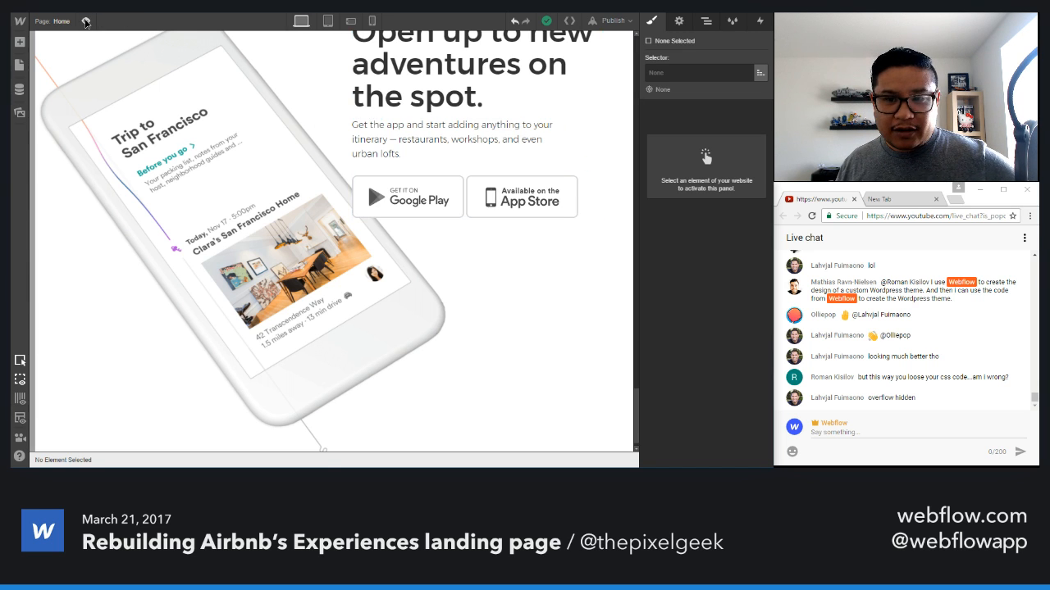
- Preview the page again, switch to the original Airbnb page and examine the host banner and footer below the phone section
{"action": "left_click", "coordinate": [85, 22]}
{"action": "scroll", "coordinate": [325, 287], "scroll_direction": "down", "scroll_amount": 2}
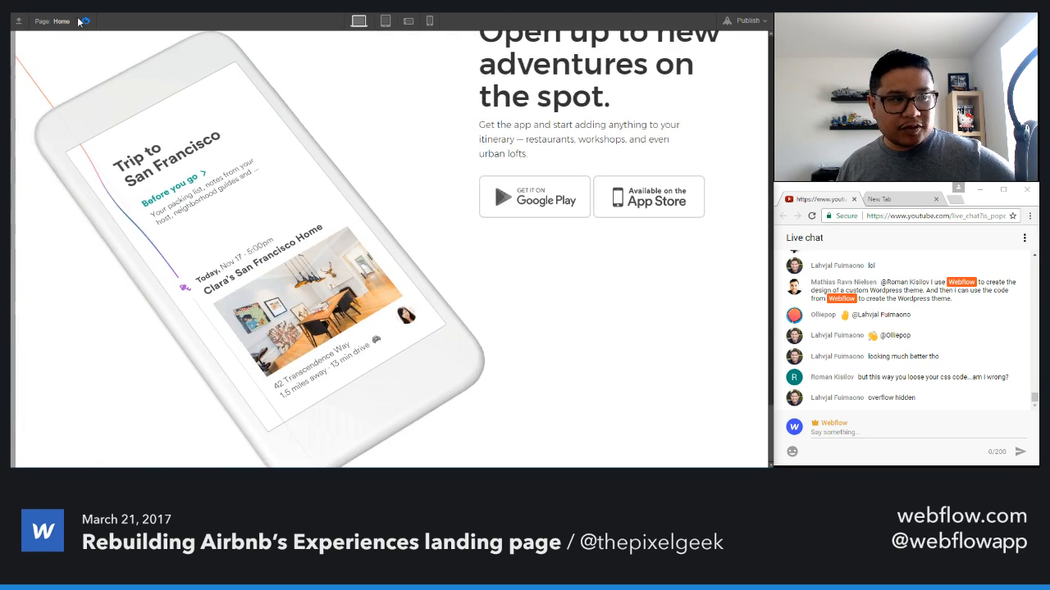
{"action": "key", "text": "ctrl+shift+p"}
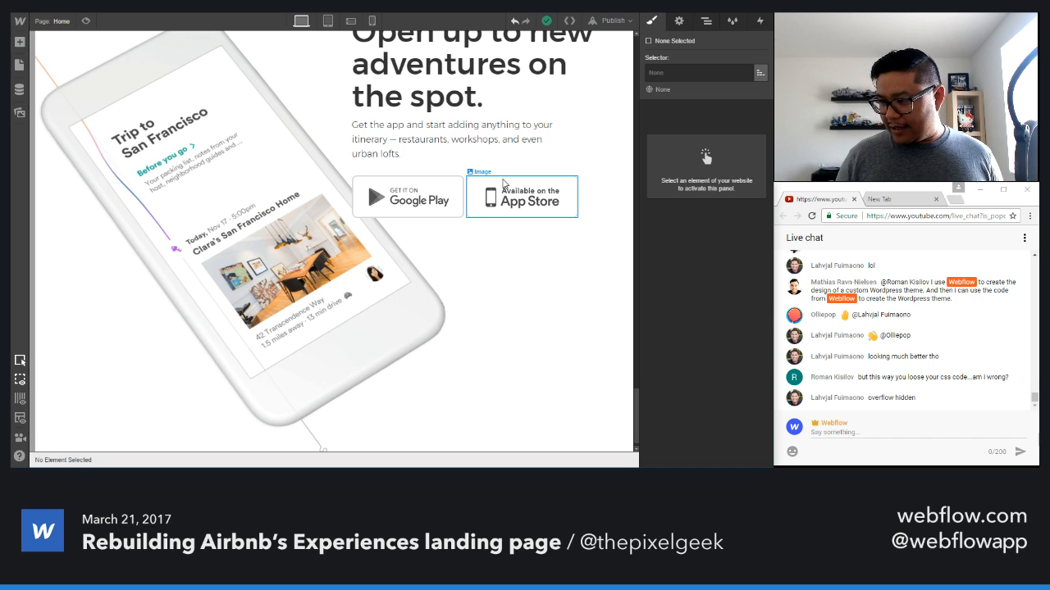
{"action": "key", "text": "ctrl+shift+p"}
{"action": "scroll", "coordinate": [316, 277], "scroll_direction": "down", "scroll_amount": 4}
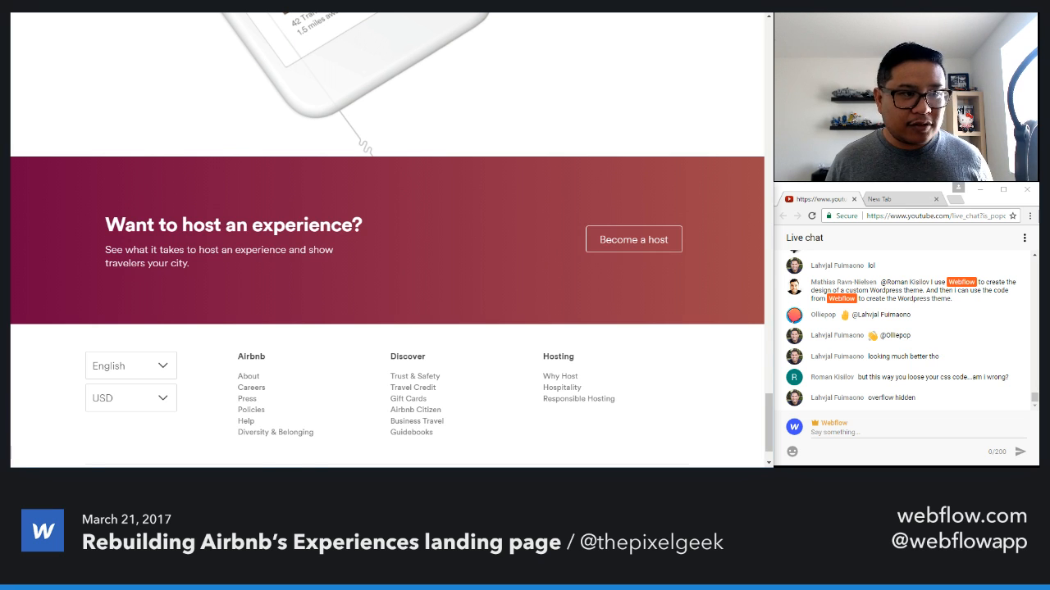
- Switch back to the Webflow project, collapse the whole element tree and add a new section below the phone section at the page's end
{"action": "key", "text": "ctrl+Tab"}
{"action": "left_click", "coordinate": [706, 22]}
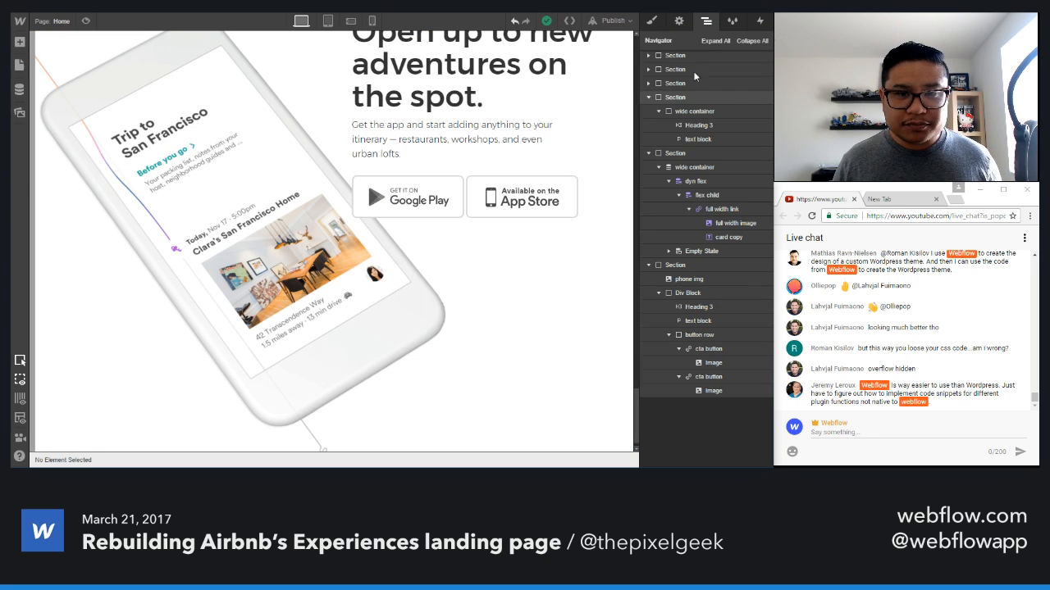
{"action": "left_click", "coordinate": [752, 41]}
{"action": "key", "text": "a"}
{"action": "left_click_drag", "start_coordinate": [56, 119], "coordinate": [574, 246]}
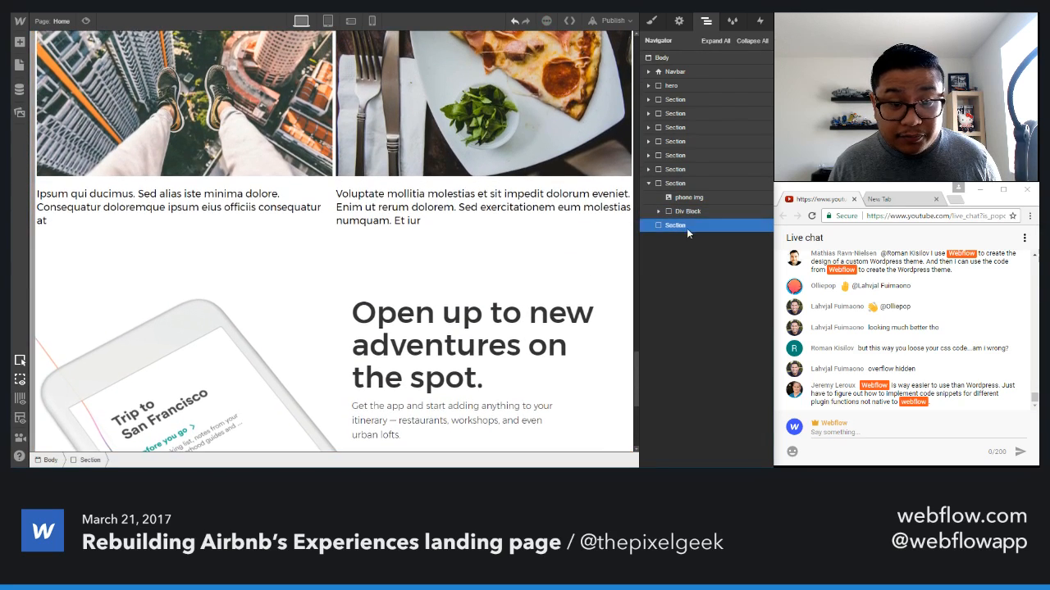
- Apply the Section class to the new section and create the combo class "gradient section" on it
{"action": "key", "text": "s"}
{"action": "left_click", "coordinate": [714, 74]}
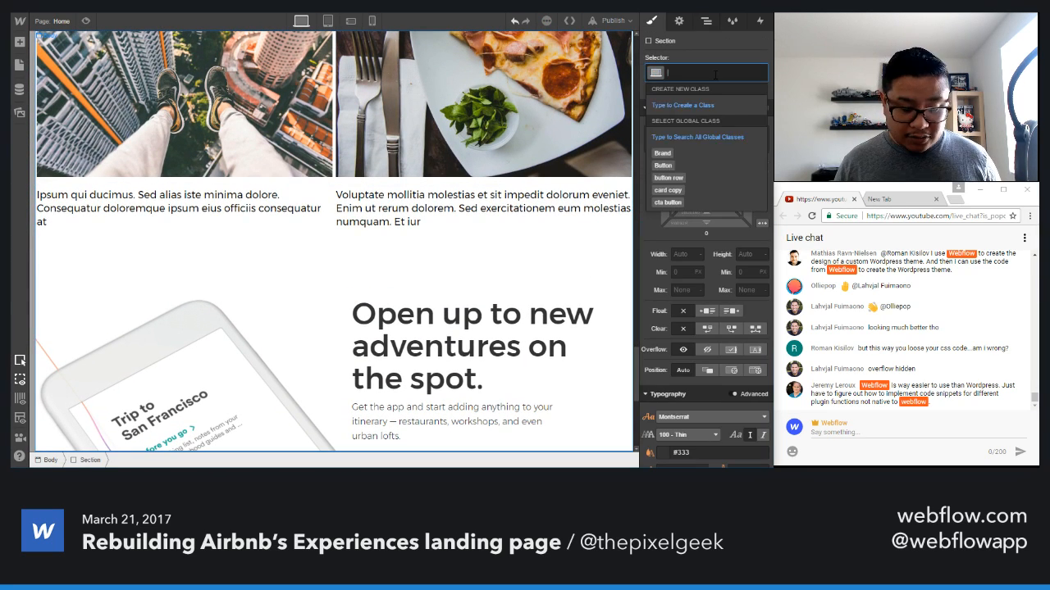
{"action": "type", "text": "sec"}
{"action": "key", "text": "Return"}
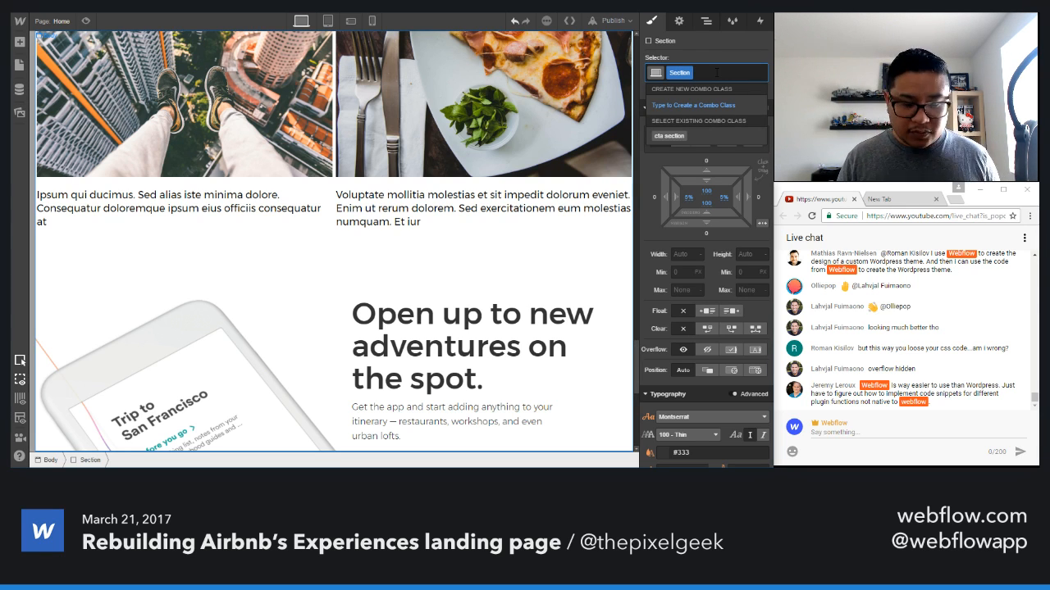
{"action": "type", "text": "gradien"}
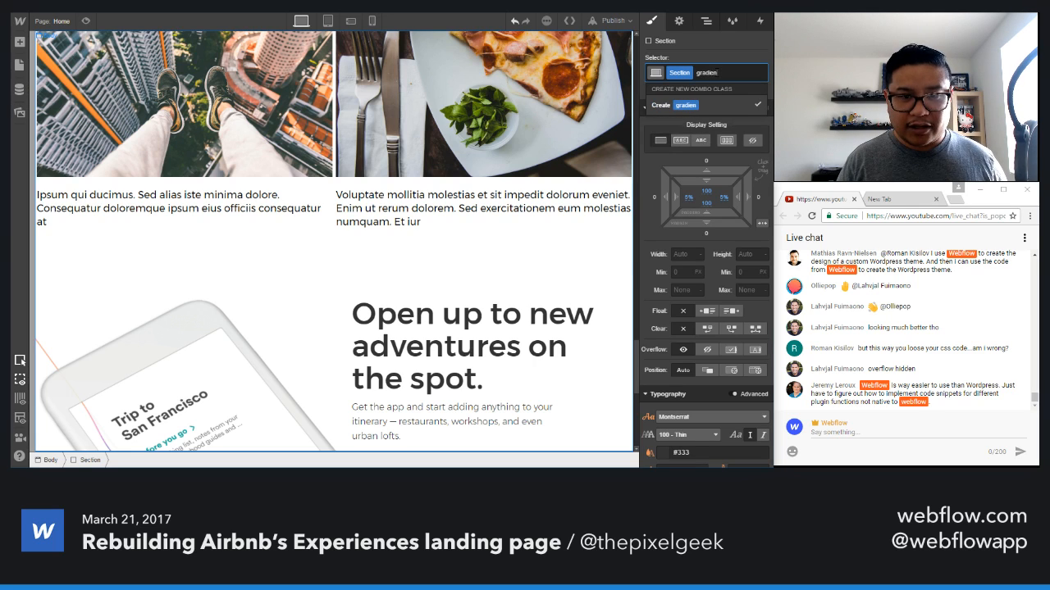
{"action": "type", "text": "t sectio"}
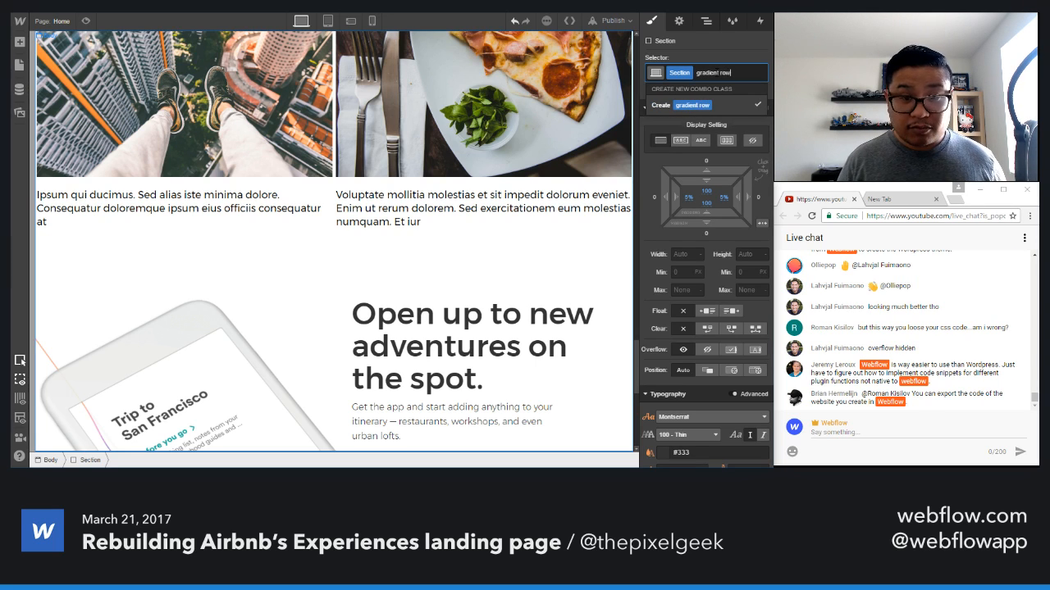
{"action": "type", "text": "n"}
{"action": "key", "text": "Return"}
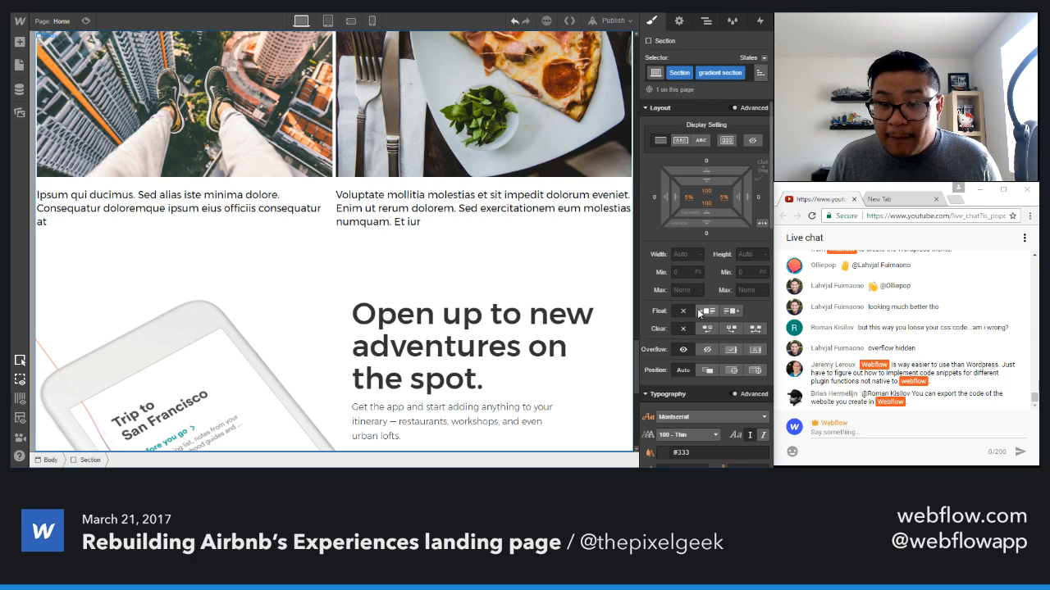
- Add a linear gradient background to the gradient section and set its angle to 90 degrees
{"action": "scroll", "coordinate": [697, 308], "scroll_direction": "down", "scroll_amount": 3}
{"action": "scroll", "coordinate": [485, 339], "scroll_direction": "down", "scroll_amount": 5}
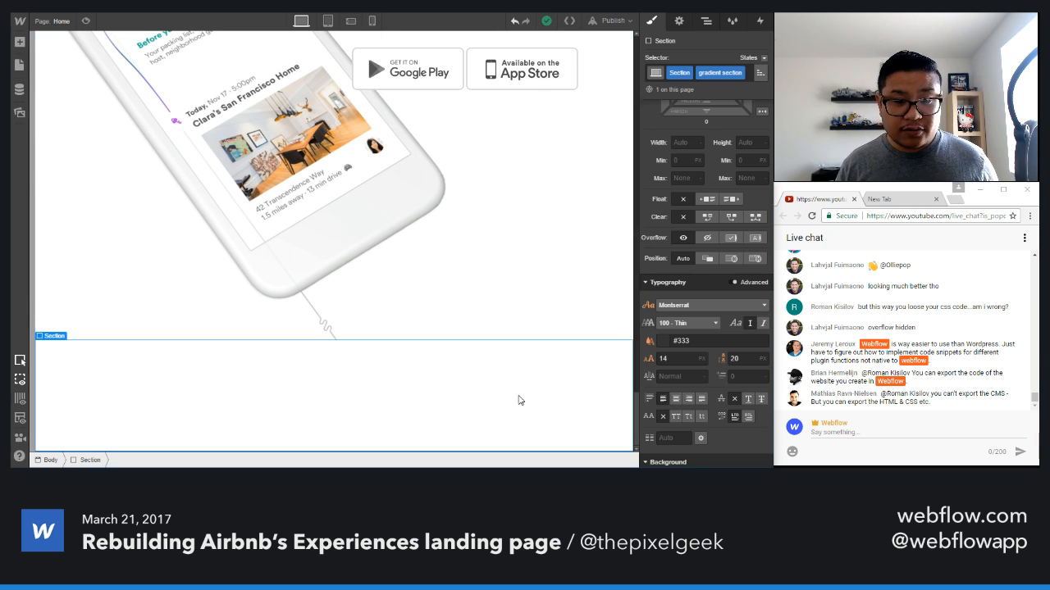
{"action": "scroll", "coordinate": [682, 329], "scroll_direction": "down", "scroll_amount": 5}
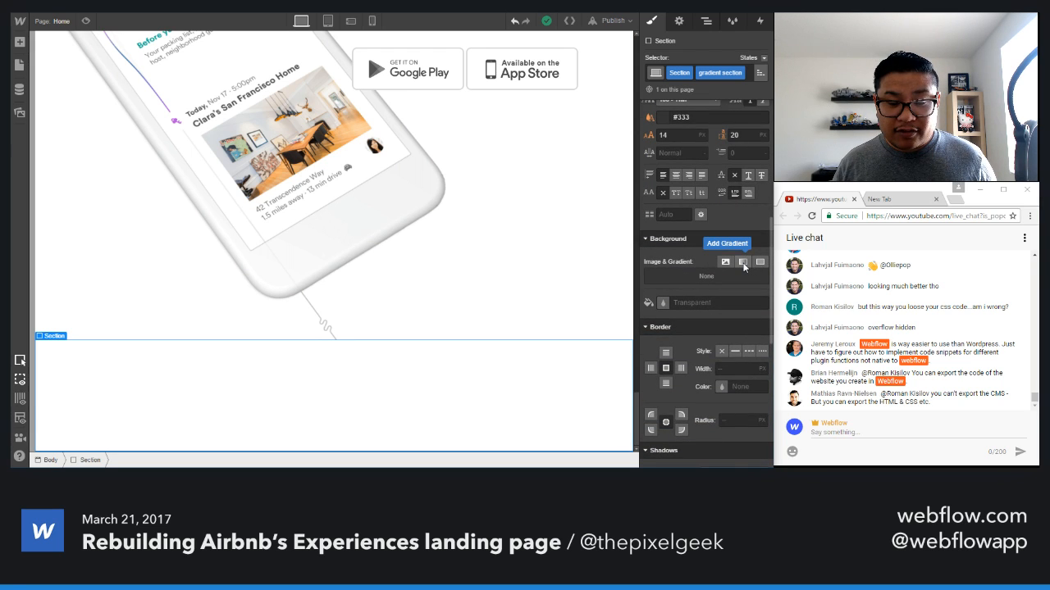
{"action": "left_click", "coordinate": [743, 263]}
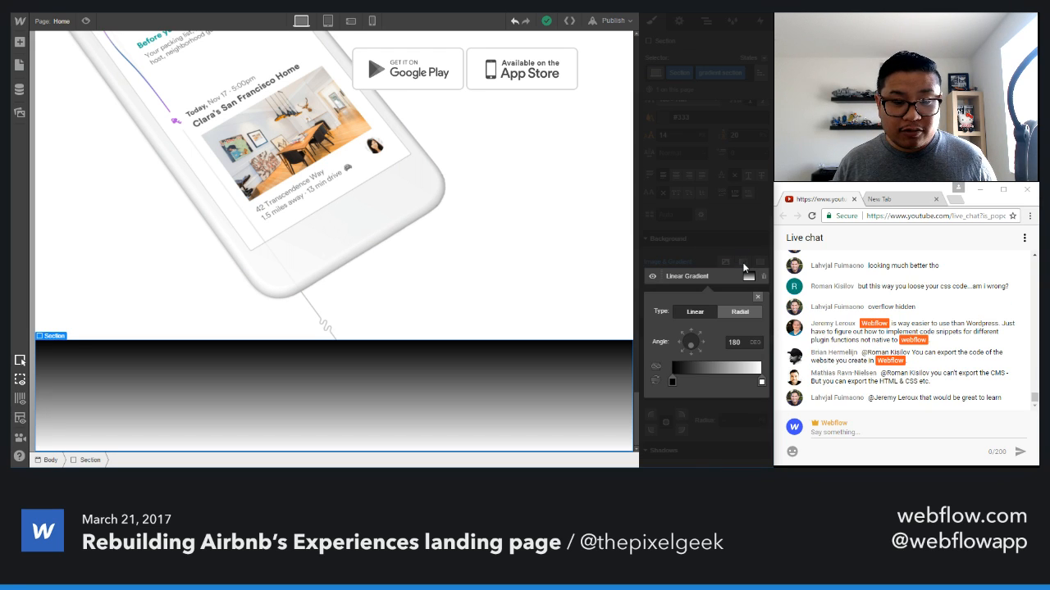
{"action": "left_click", "coordinate": [679, 345]}
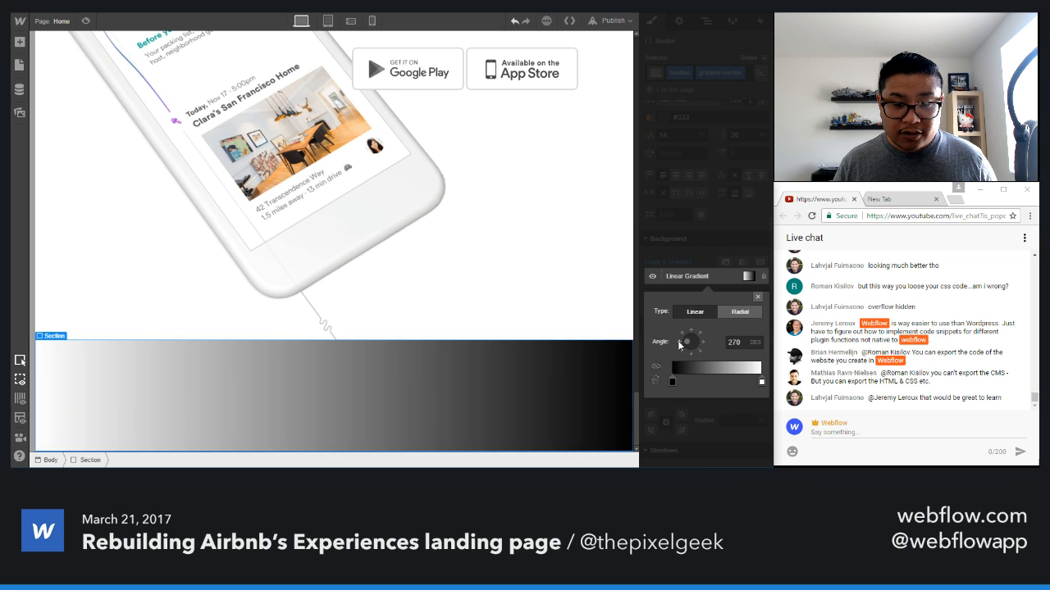
{"action": "left_click", "coordinate": [702, 343]}
- Set the gradient's starting colour stop at 0% to hex 710141
{"action": "left_click", "coordinate": [672, 383]}
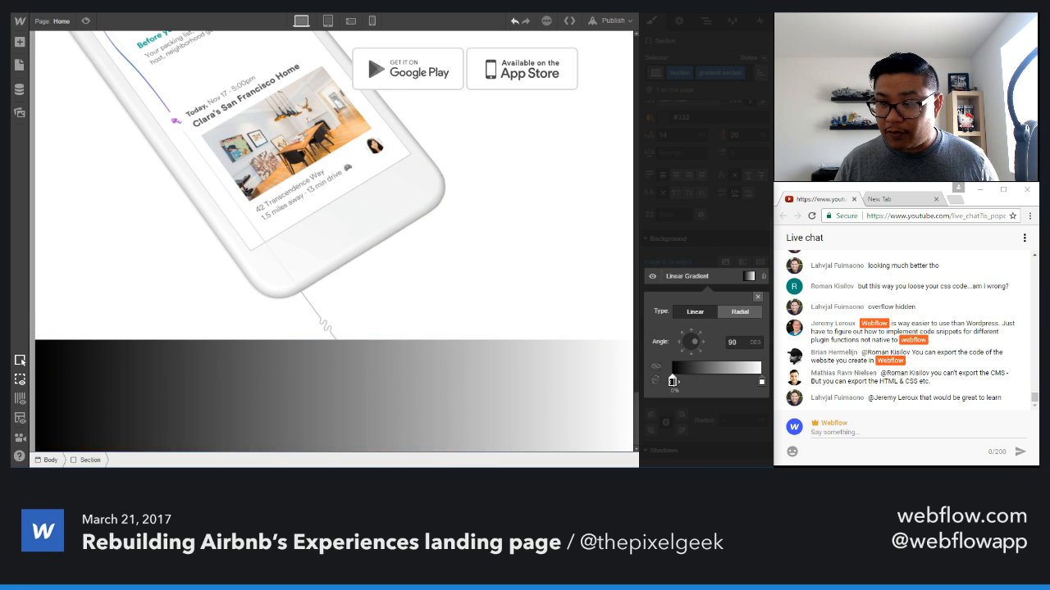
{"action": "left_click", "coordinate": [685, 302]}
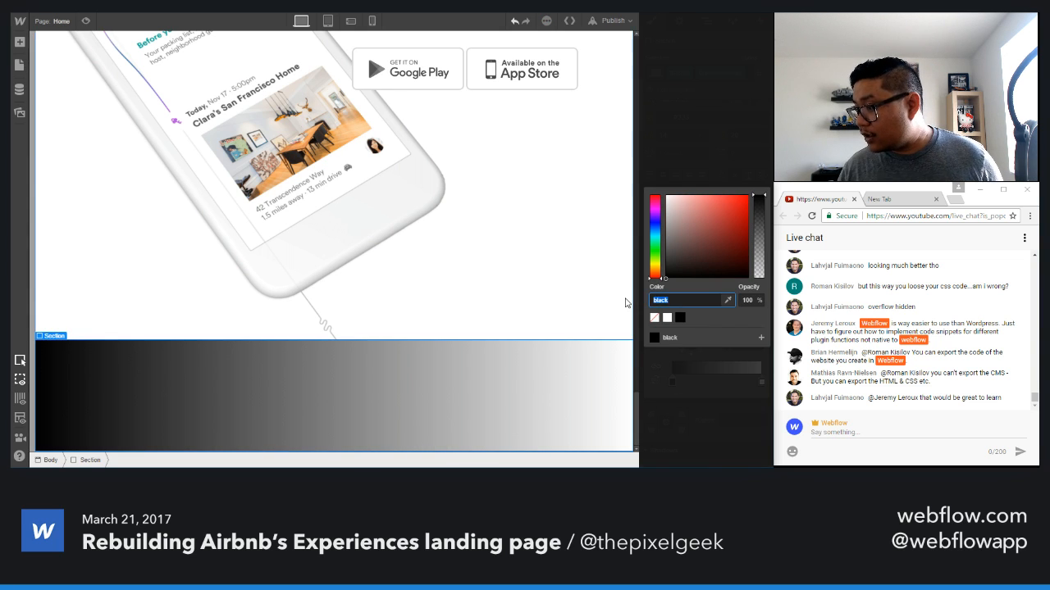
{"action": "type", "text": "71014"}
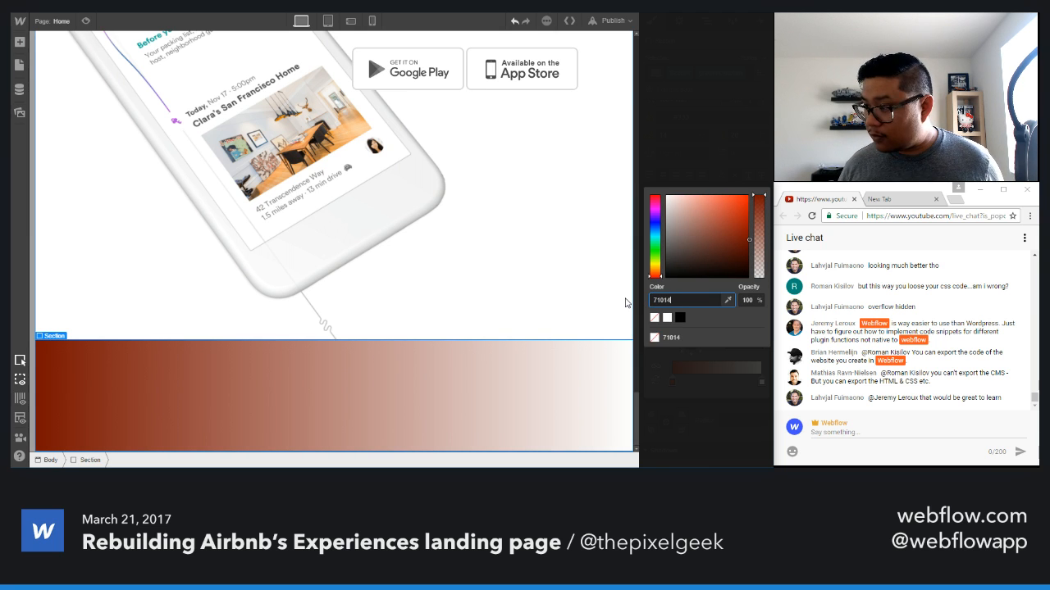
{"action": "type", "text": "1"}
{"action": "left_click", "coordinate": [637, 300]}
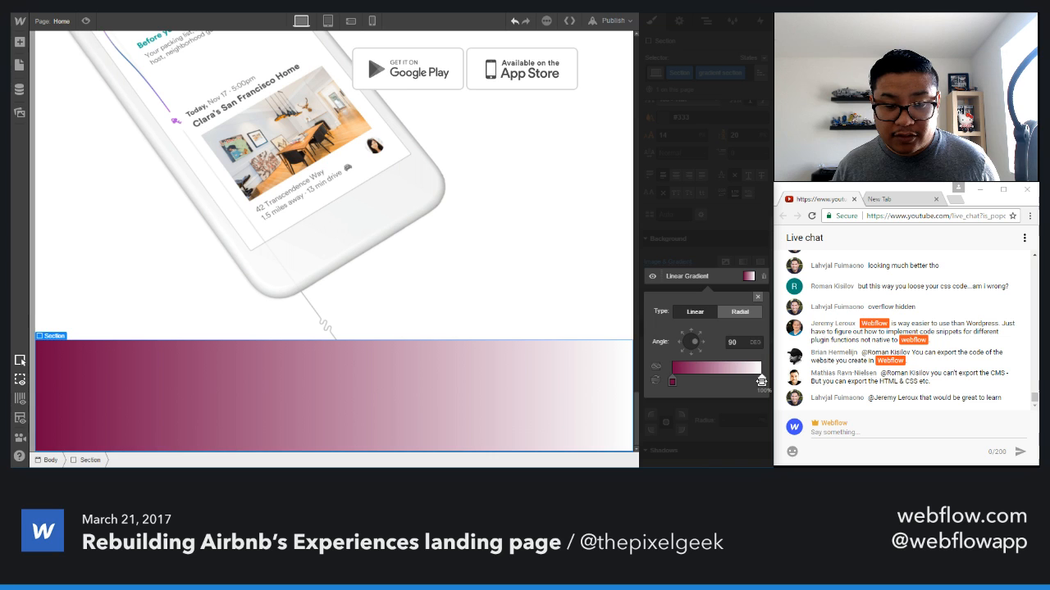
- Set the gradient's end colour stop at 100% to hex a24746 and close the gradient settings
{"action": "left_click", "coordinate": [761, 382]}
{"action": "left_click_drag", "start_coordinate": [686, 303], "coordinate": [641, 300]}
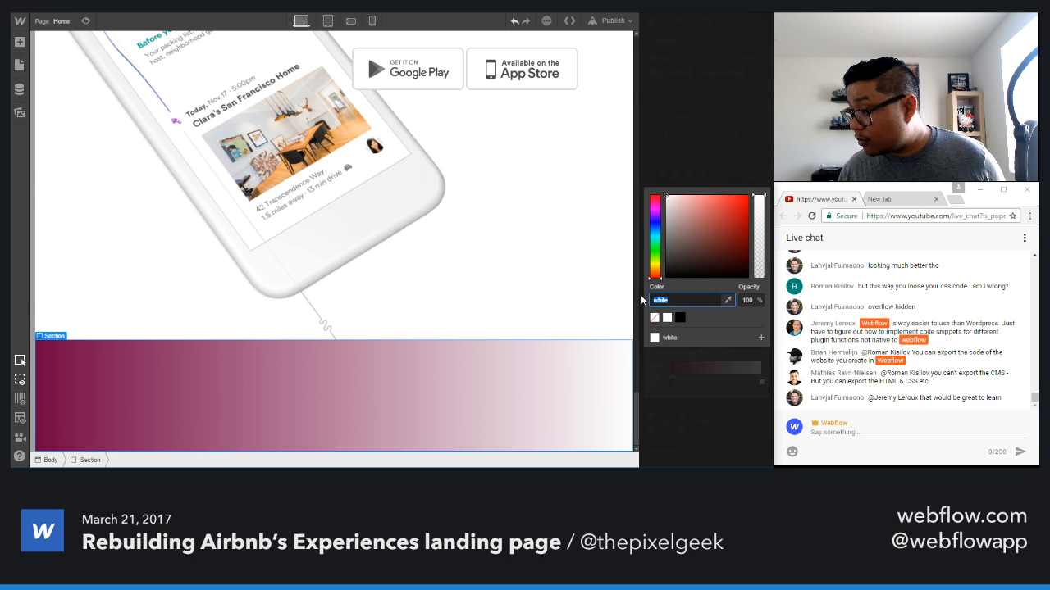
{"action": "type", "text": "a"}
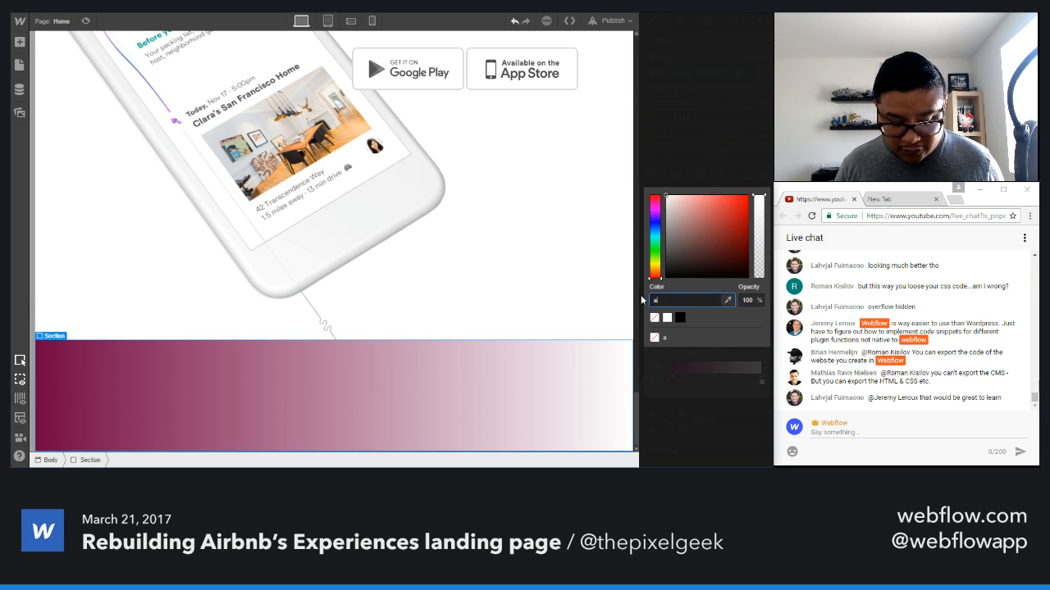
{"action": "type", "text": "2"}
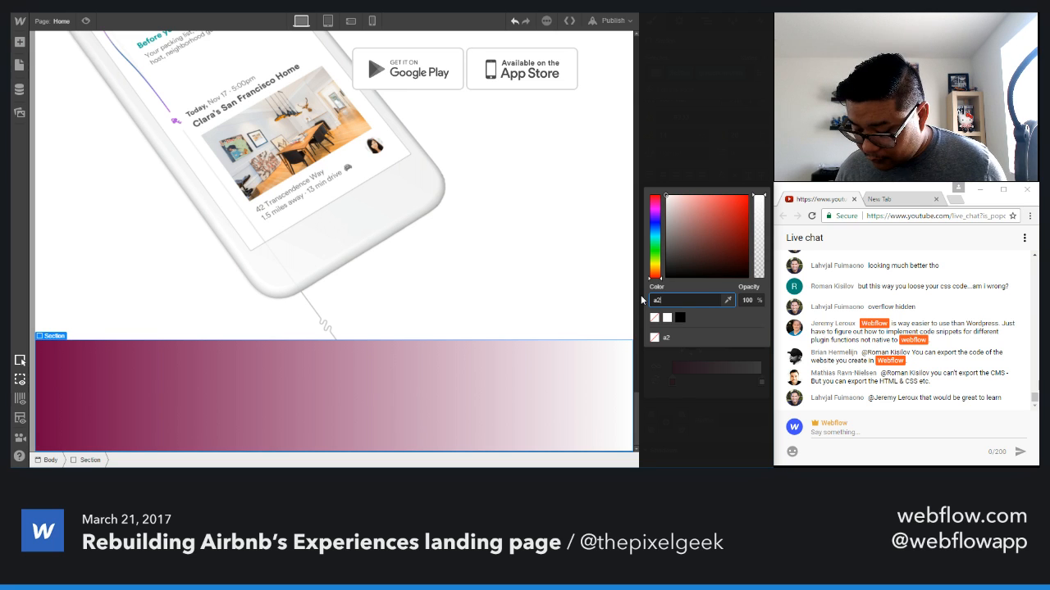
{"action": "type", "text": "47"}
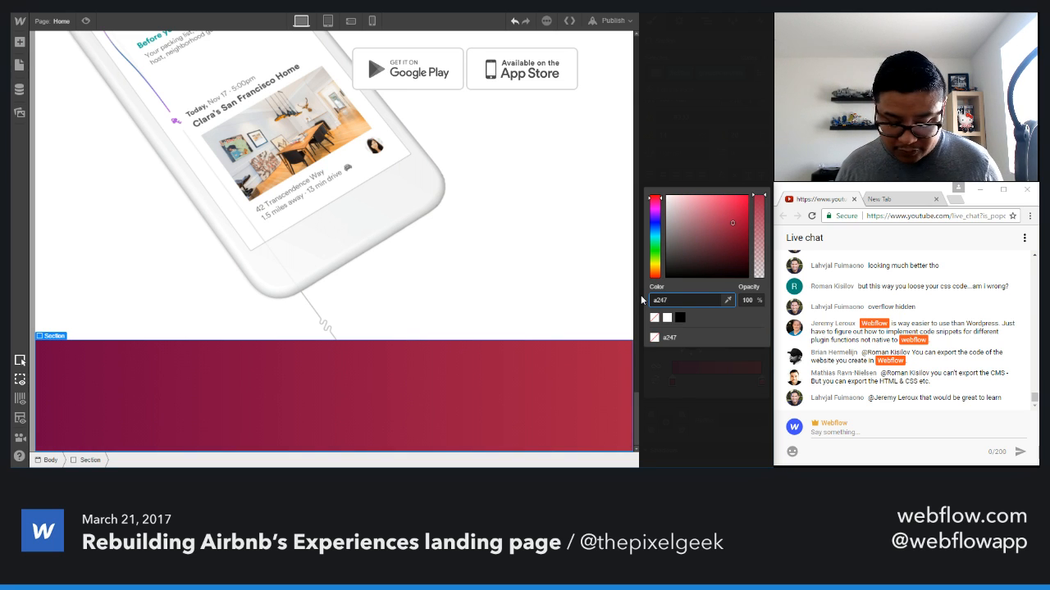
{"action": "type", "text": "46"}
{"action": "key", "text": "Return"}
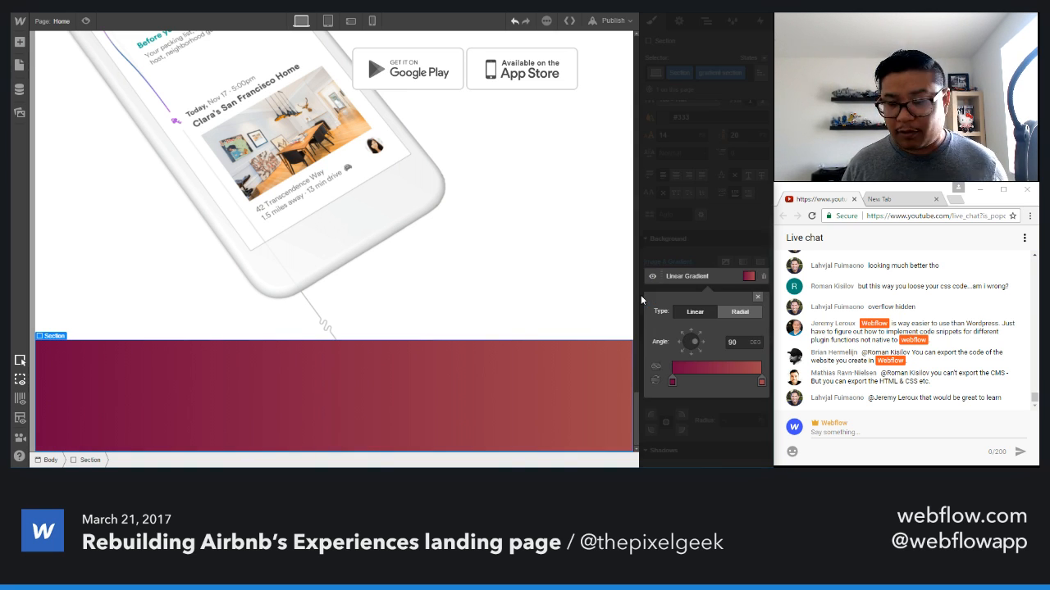
{"action": "left_click", "coordinate": [710, 259]}
- Add a div block inside the gradient section and apply the existing "wide container" class to it
{"action": "scroll", "coordinate": [709, 259], "scroll_direction": "up", "scroll_amount": 3}
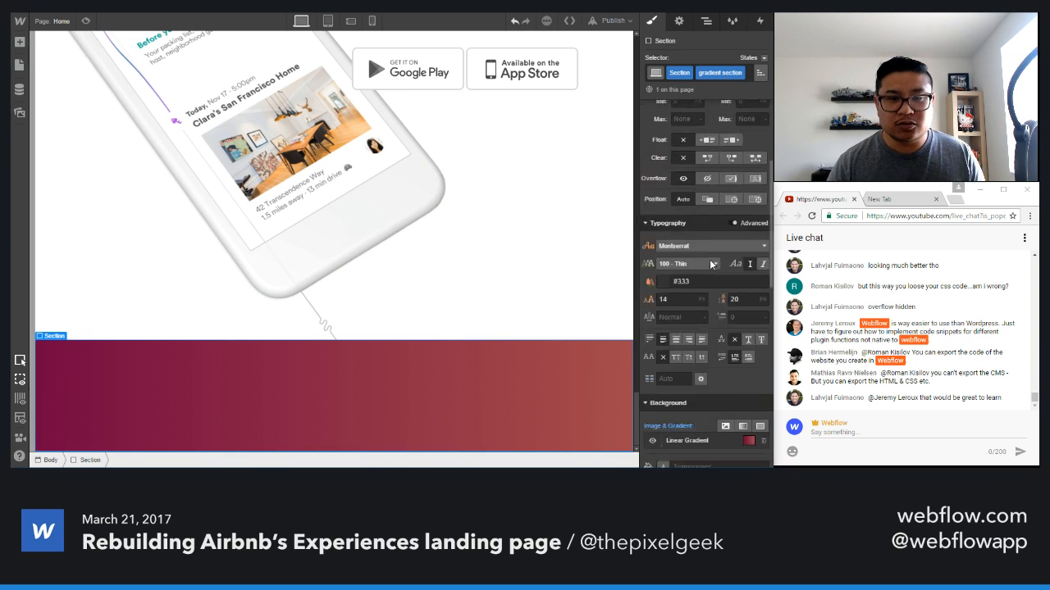
{"action": "scroll", "coordinate": [709, 259], "scroll_direction": "up", "scroll_amount": 3}
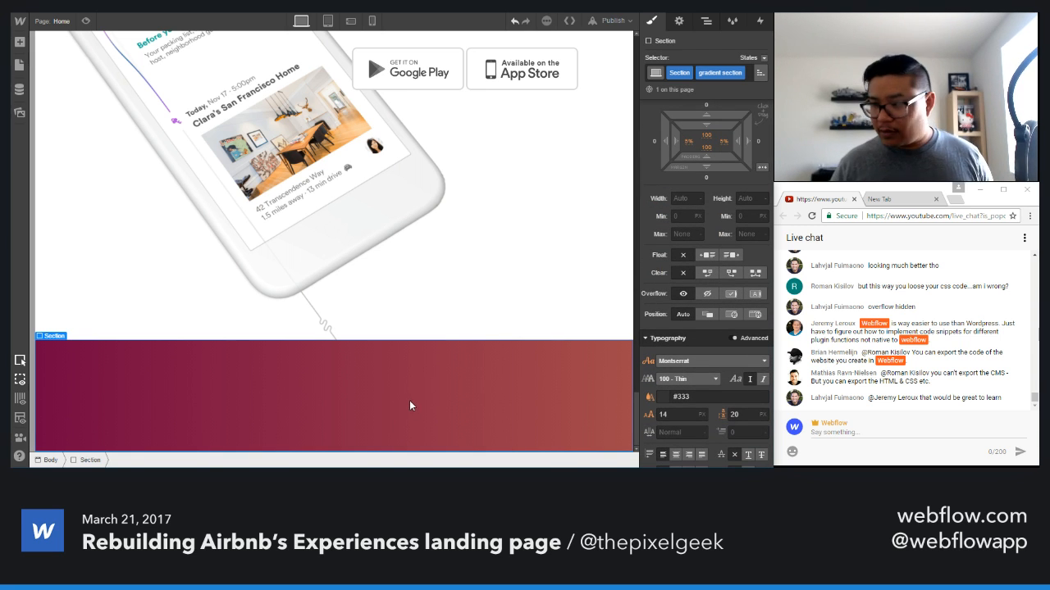
{"action": "key", "text": "a"}
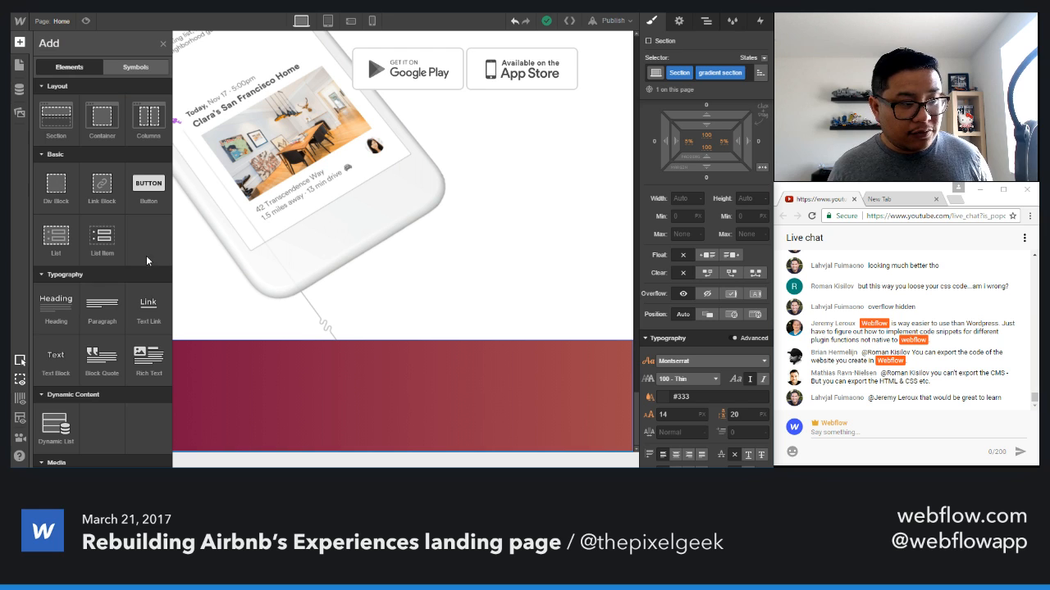
{"action": "left_click_drag", "start_coordinate": [56, 184], "coordinate": [334, 424]}
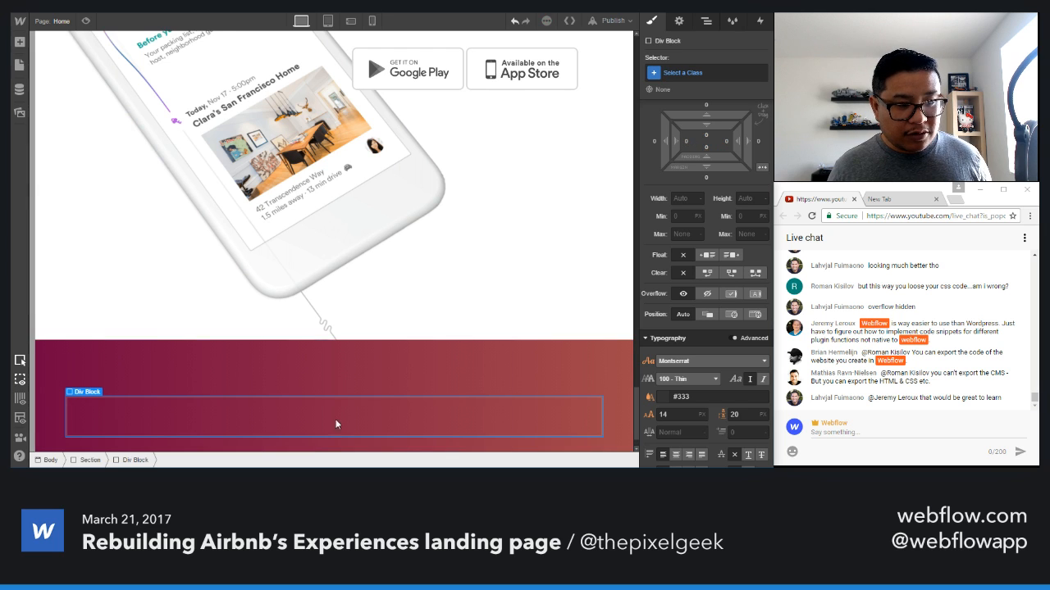
{"action": "left_click", "coordinate": [680, 75]}
{"action": "type", "text": "wide"}
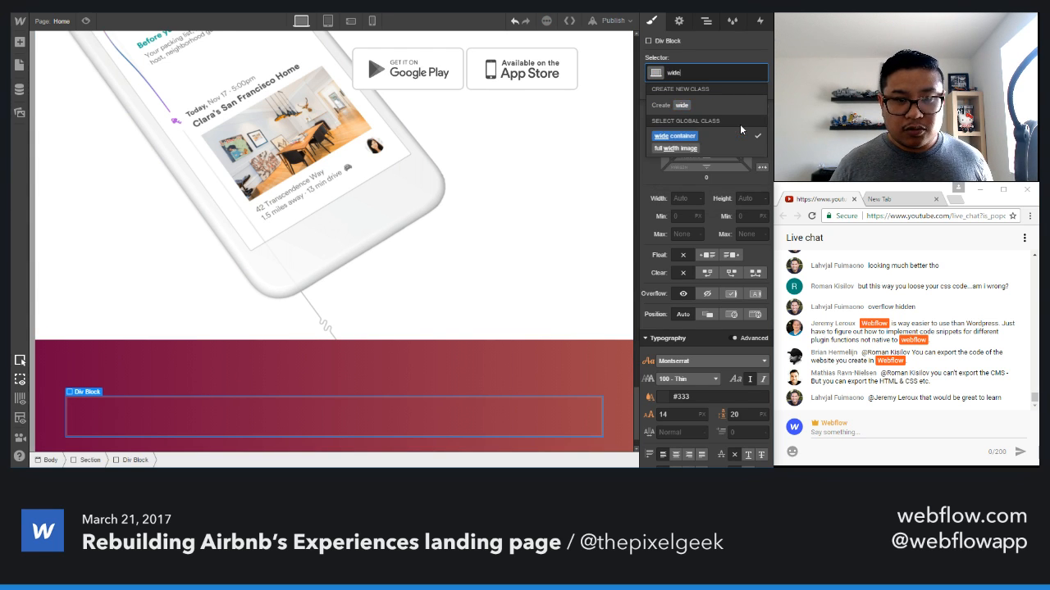
{"action": "key", "text": "Return"}
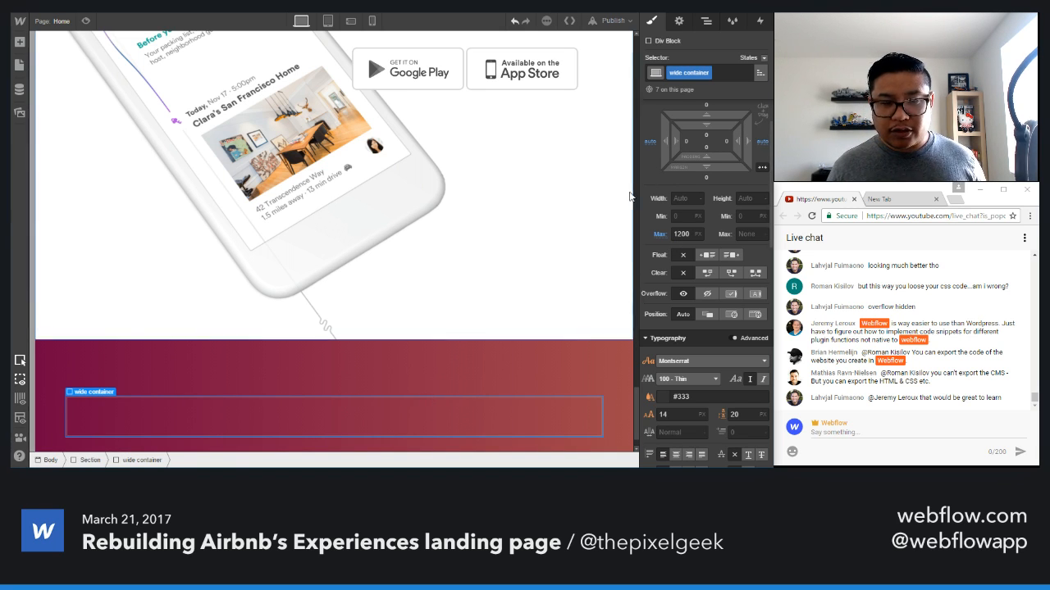
- Create the combo class "flex" on the gradient section's wide container
{"action": "left_click", "coordinate": [730, 72]}
{"action": "type", "text": "flex"}
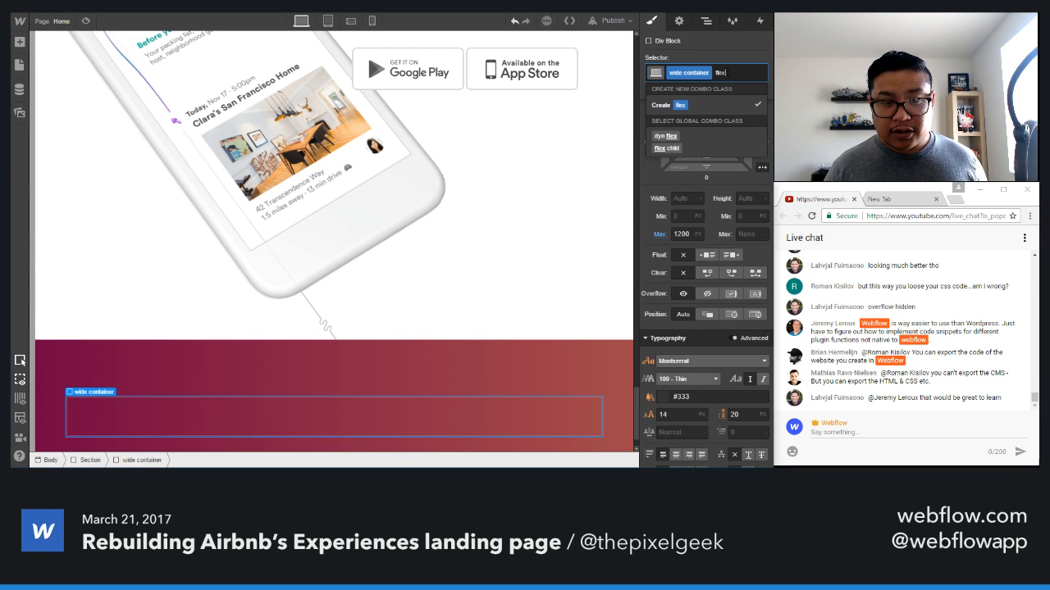
{"action": "key", "text": "Down"}
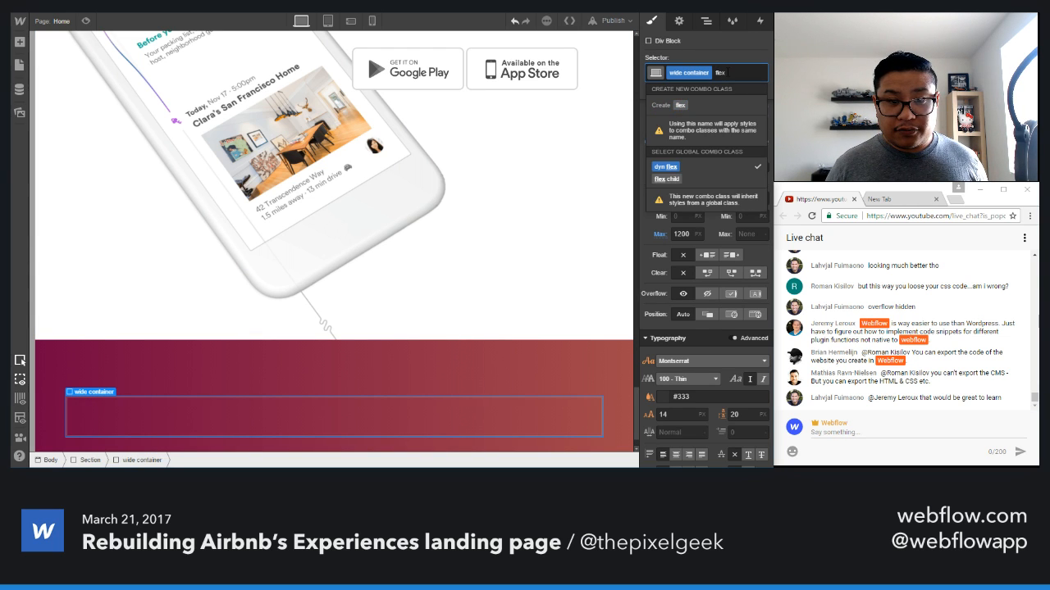
{"action": "key", "text": "Up"}
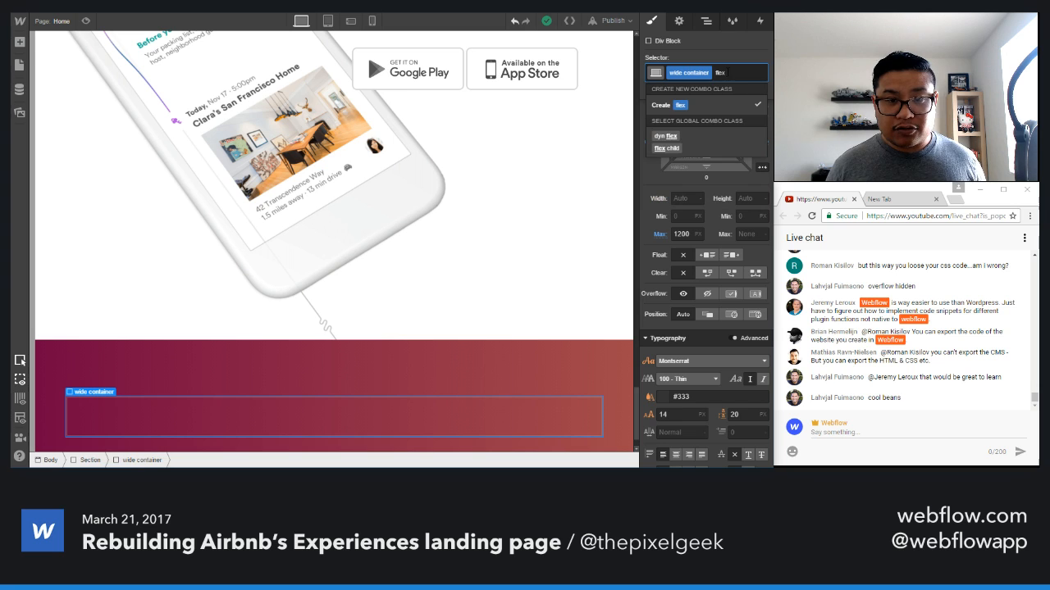
{"action": "key", "text": "Return"}
- Set the wide container's display to flex with its children justified with space between
{"action": "scroll", "coordinate": [715, 218], "scroll_direction": "up", "scroll_amount": 2}
{"action": "left_click", "coordinate": [726, 142]}
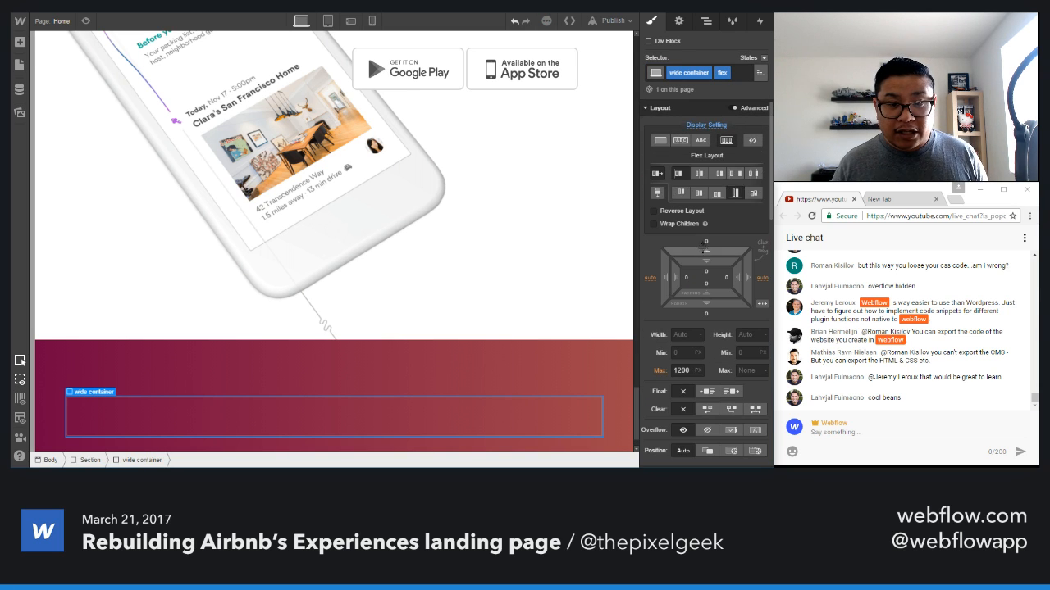
{"action": "left_click", "coordinate": [734, 173]}
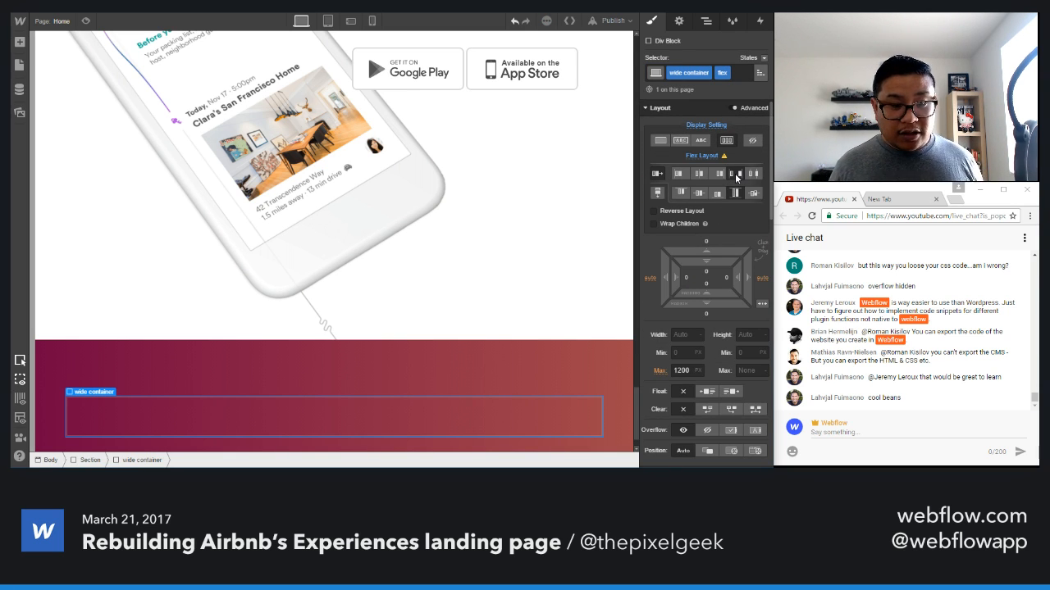
- Add a div block and a button as the two children of the gradient section's flex container
{"action": "key", "text": "a"}
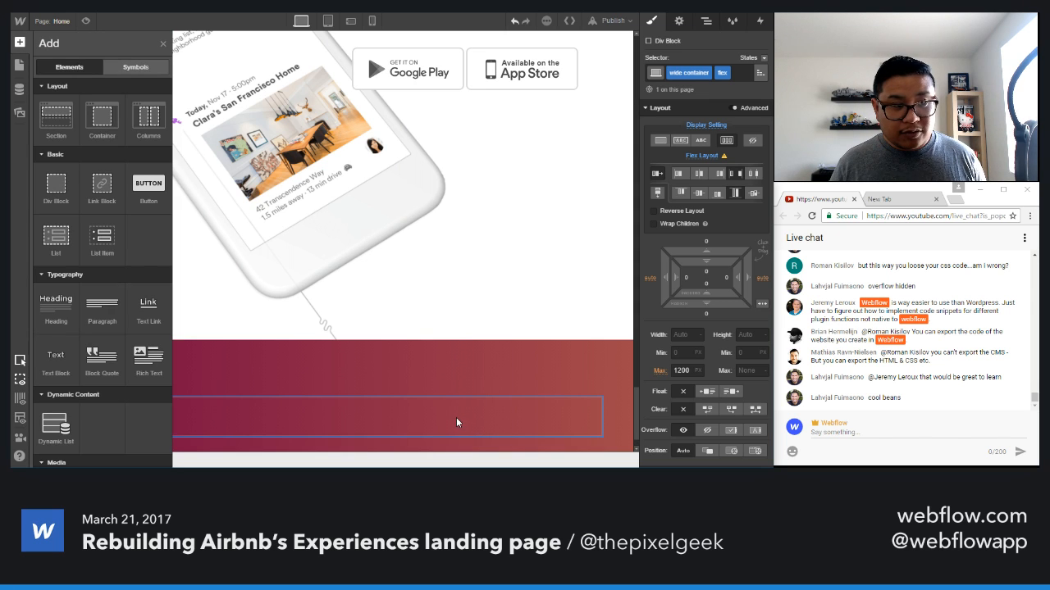
{"action": "left_click", "coordinate": [56, 183]}
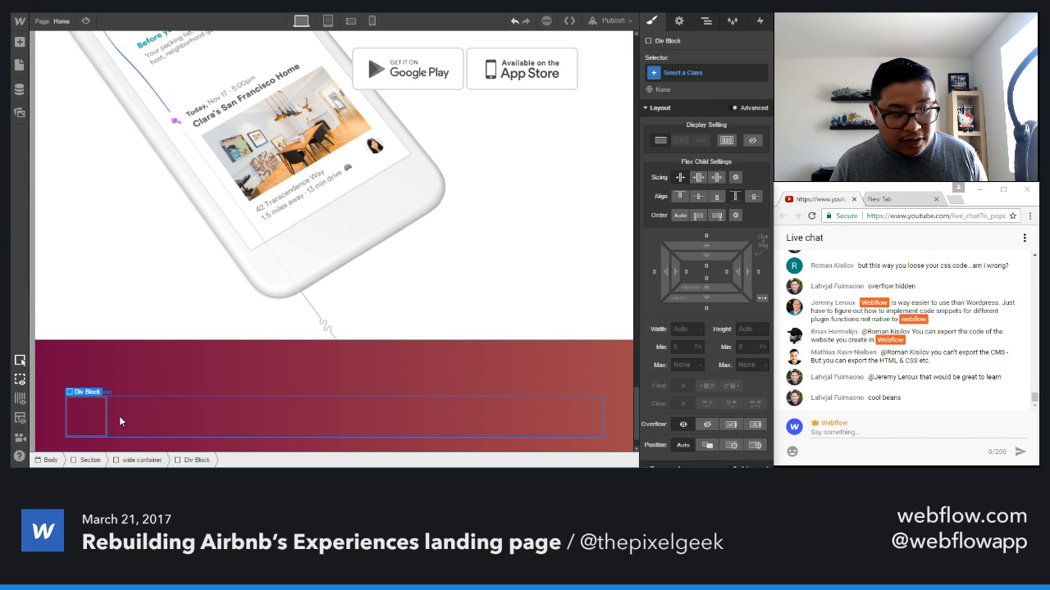
{"action": "left_click", "coordinate": [181, 420]}
{"action": "key", "text": "a"}
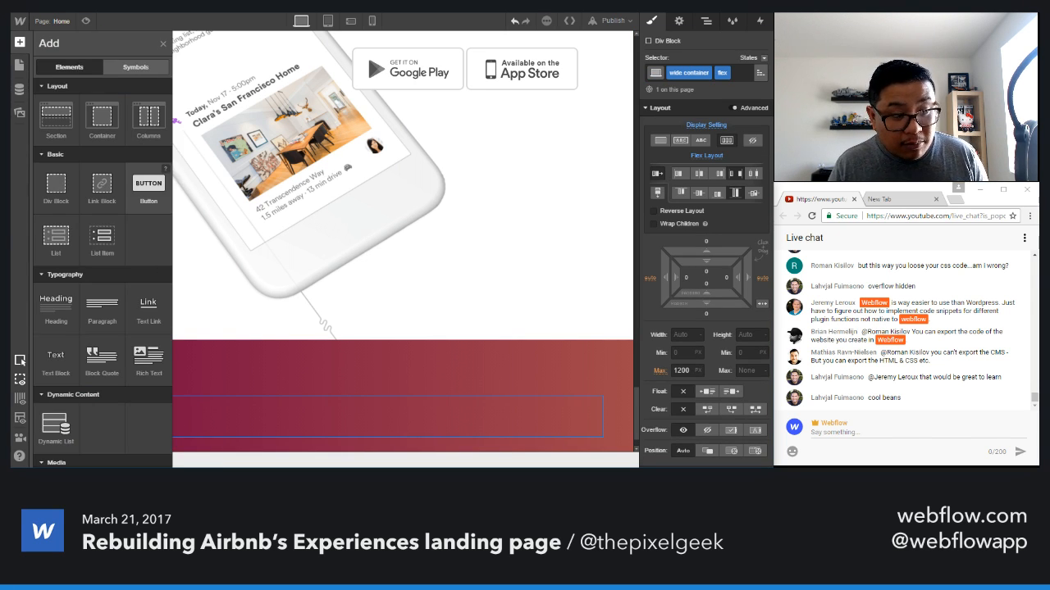
{"action": "left_click", "coordinate": [149, 186]}
{"action": "left_click", "coordinate": [592, 308]}
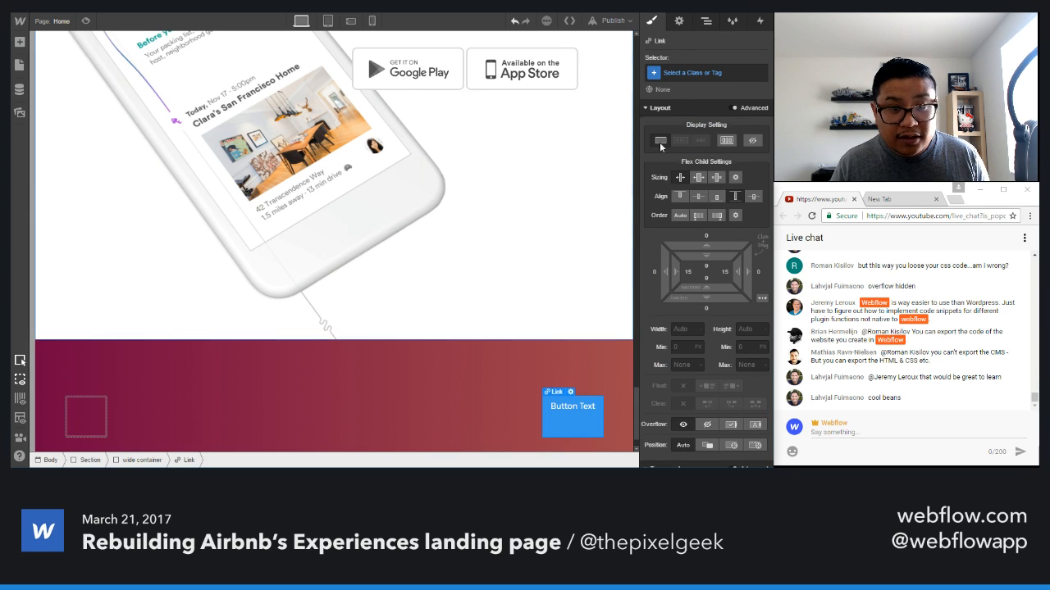
- Apply the existing "Button" class to the new button and center the flex container's children vertically
{"action": "left_click", "coordinate": [682, 73]}
{"action": "type", "text": "but"}
{"action": "key", "text": "Down"}
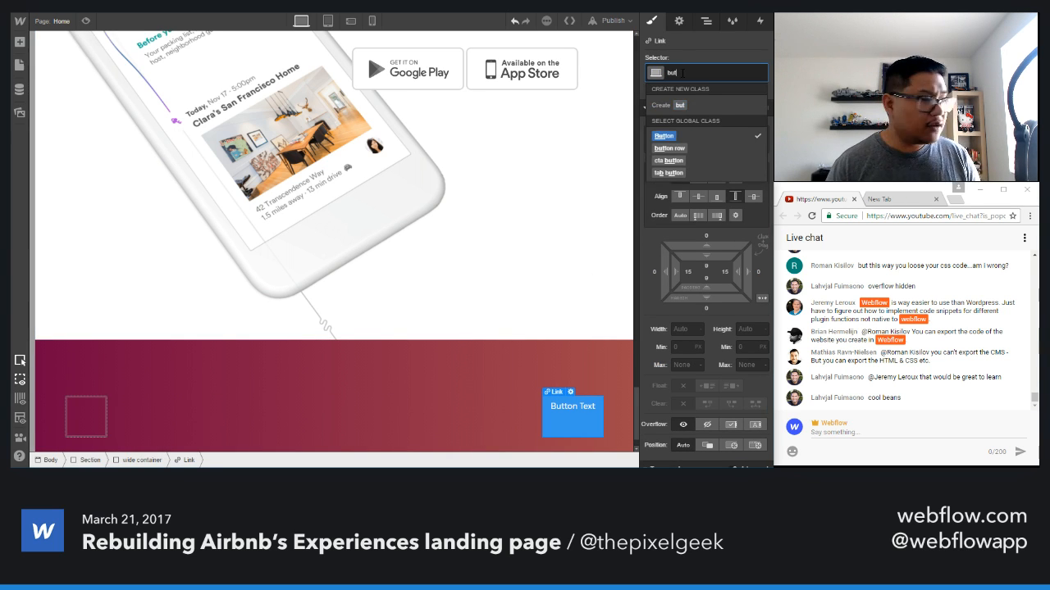
{"action": "key", "text": "Return"}
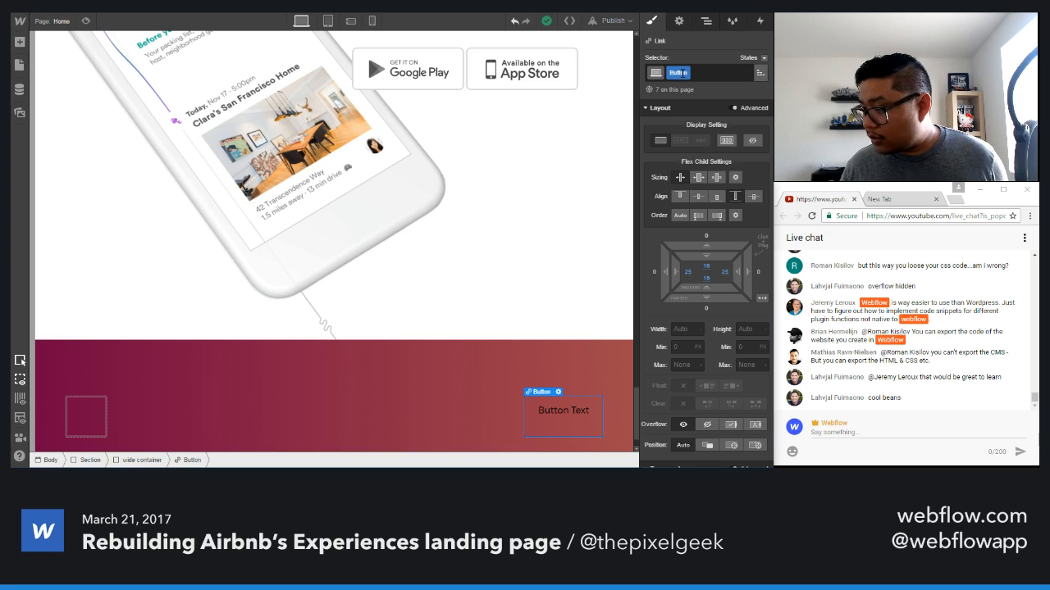
{"action": "left_click", "coordinate": [385, 409]}
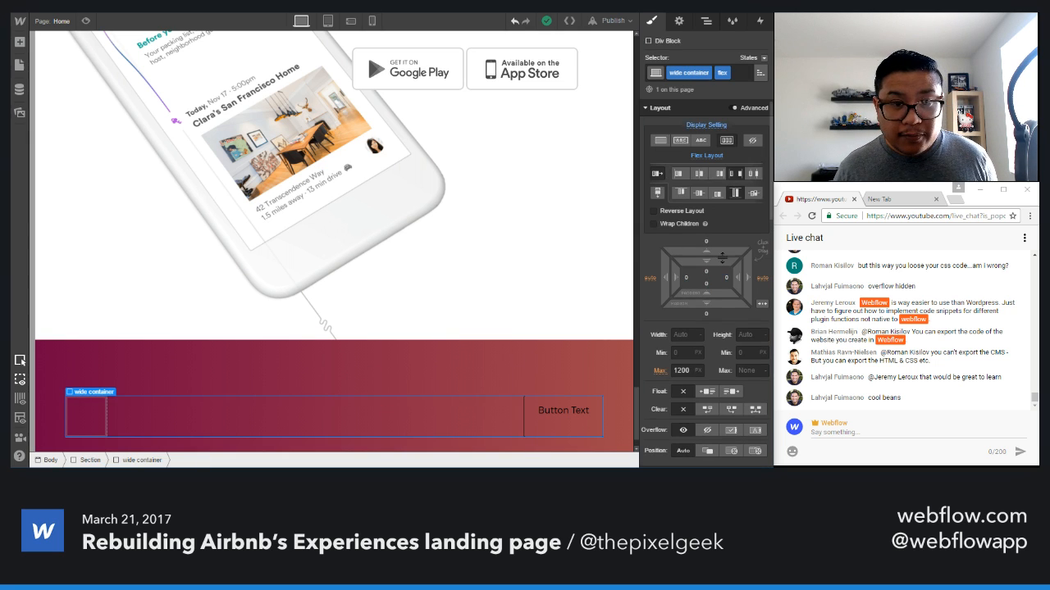
{"action": "left_click", "coordinate": [698, 193]}
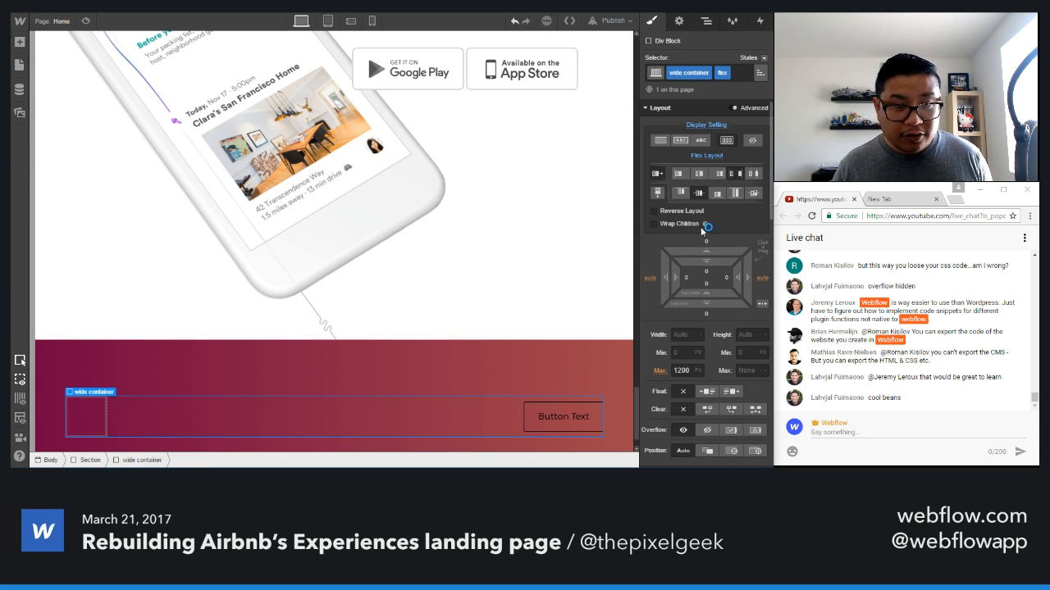
- Add an H4 heading inside the empty div block of the gradient section
{"action": "left_click", "coordinate": [80, 409]}
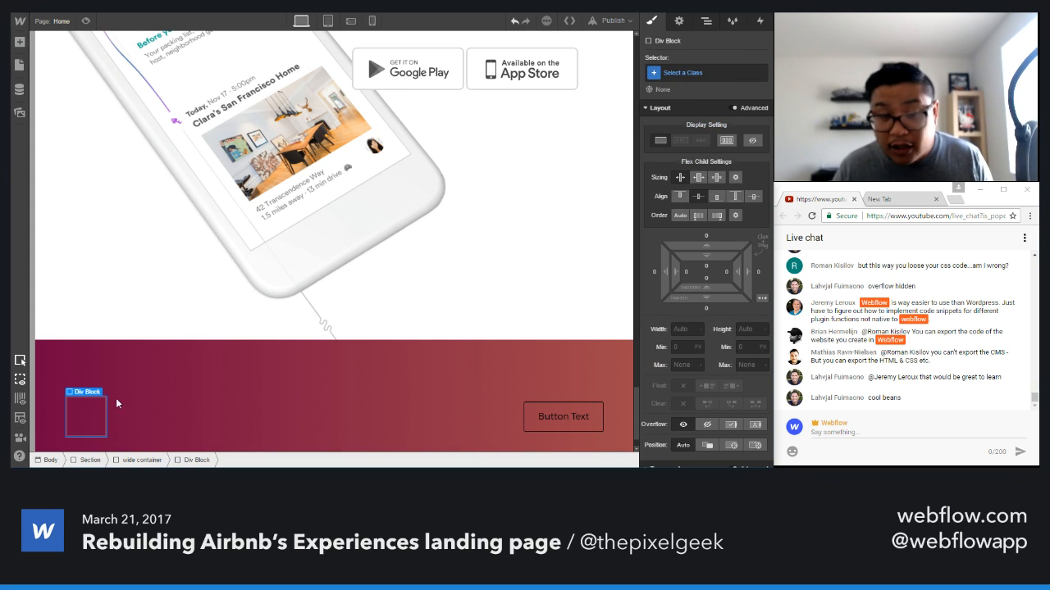
{"action": "scroll", "coordinate": [314, 354], "scroll_direction": "up", "scroll_amount": 2}
{"action": "scroll", "coordinate": [314, 355], "scroll_direction": "up", "scroll_amount": 2}
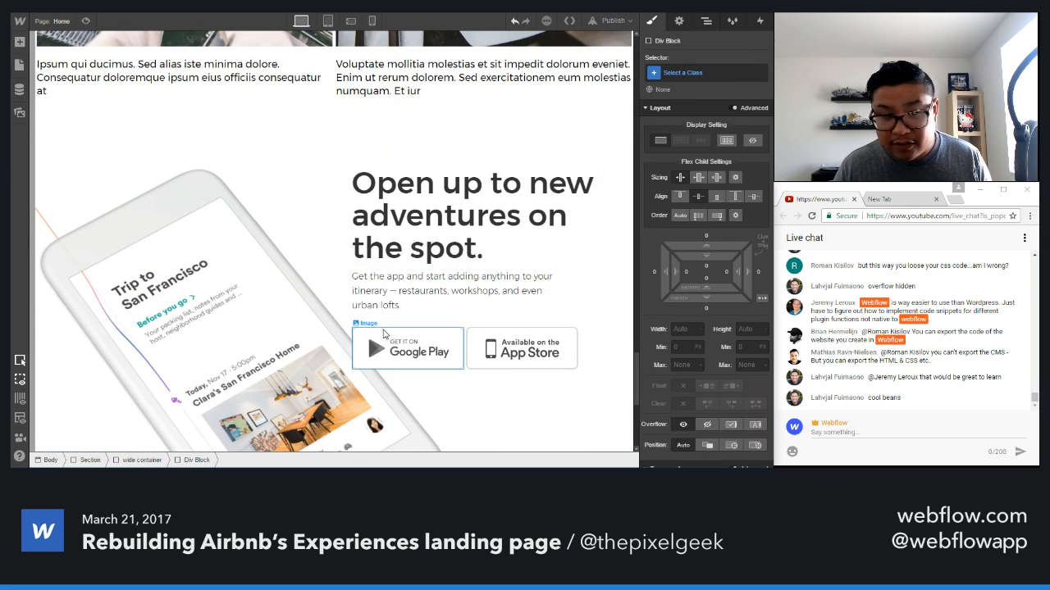
{"action": "scroll", "coordinate": [377, 351], "scroll_direction": "down", "scroll_amount": 4}
{"action": "key", "text": "a"}
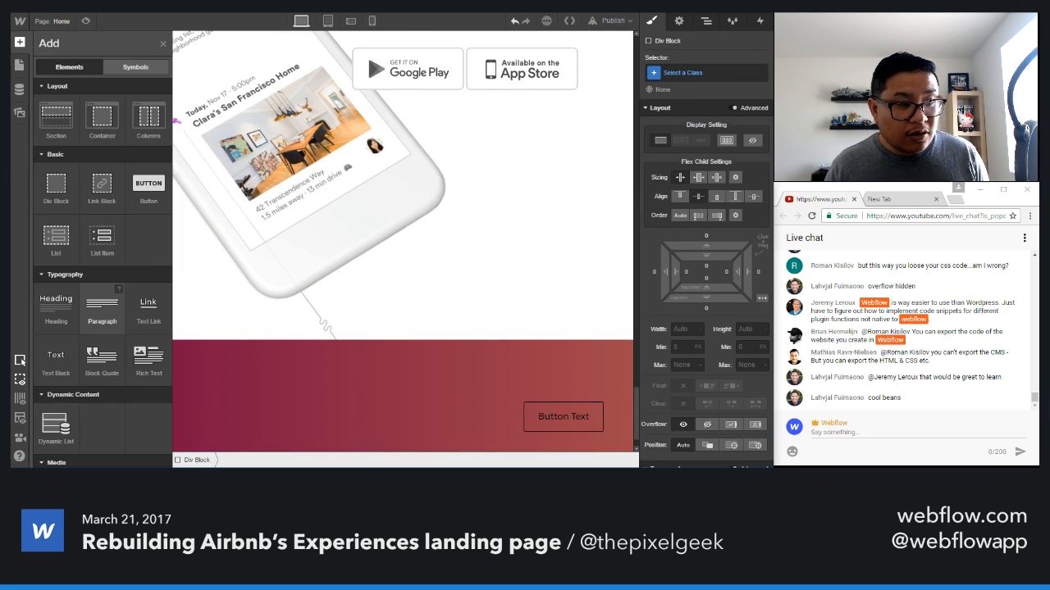
{"action": "left_click", "coordinate": [56, 305]}
{"action": "left_click", "coordinate": [143, 372]}
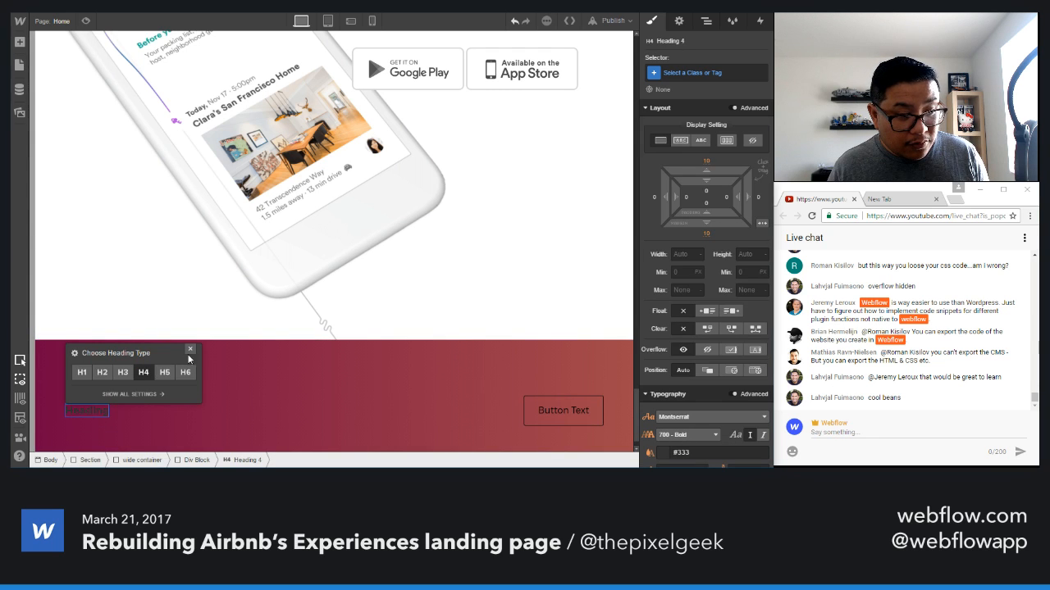
{"action": "left_click", "coordinate": [190, 350]}
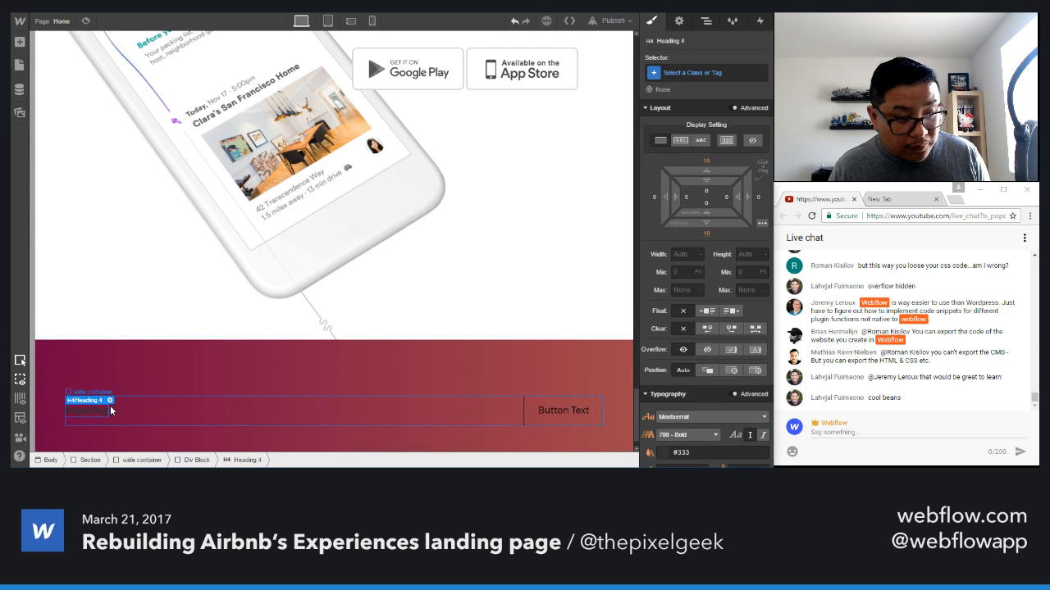
- Create the class "Heading 4" on the new heading and set its font color to white
{"action": "left_click", "coordinate": [689, 72]}
{"action": "type", "text": "Heading 4"}
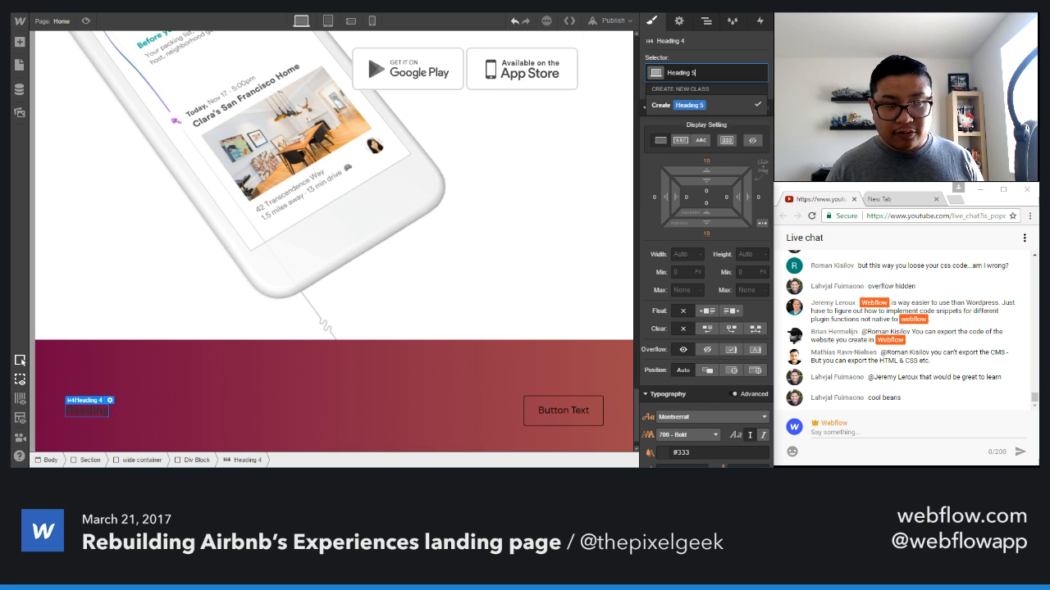
{"action": "left_click", "coordinate": [702, 106]}
{"action": "scroll", "coordinate": [712, 289], "scroll_direction": "down", "scroll_amount": 5}
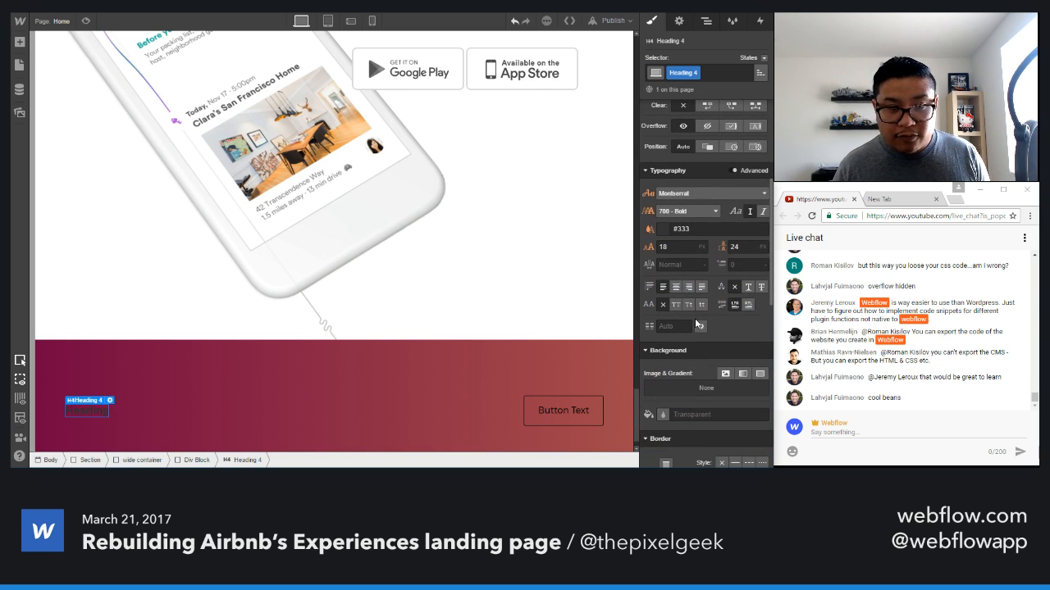
{"action": "left_click", "coordinate": [682, 229]}
{"action": "type", "text": "white"}
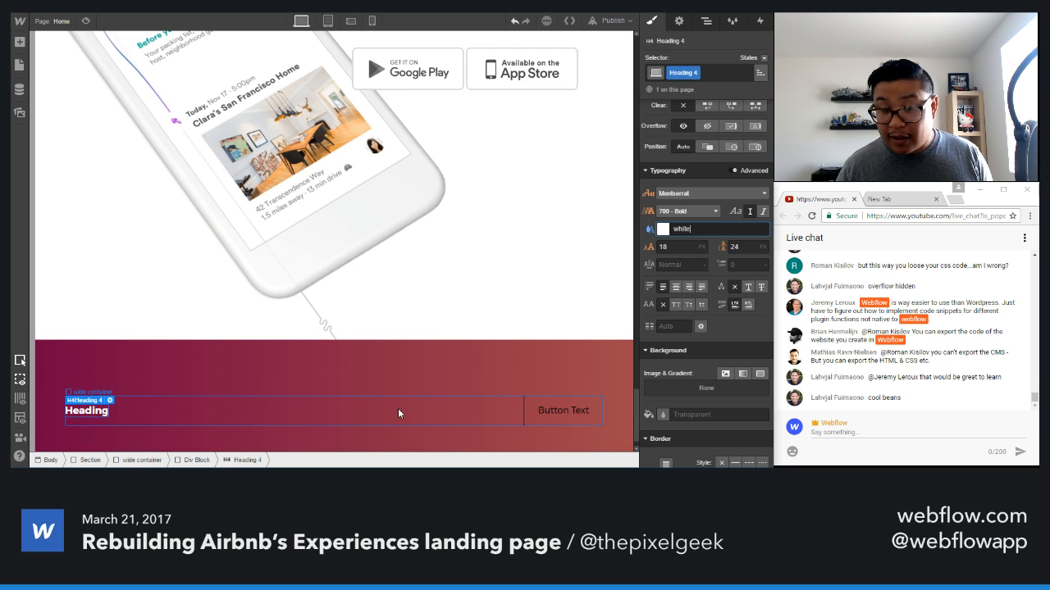
- Set the heading's font size to 30 px and its line height to 36 px
{"action": "left_click", "coordinate": [673, 246]}
{"action": "key", "text": "BackSpace"}
{"action": "key", "text": "BackSpace"}
{"action": "type", "text": "28"}
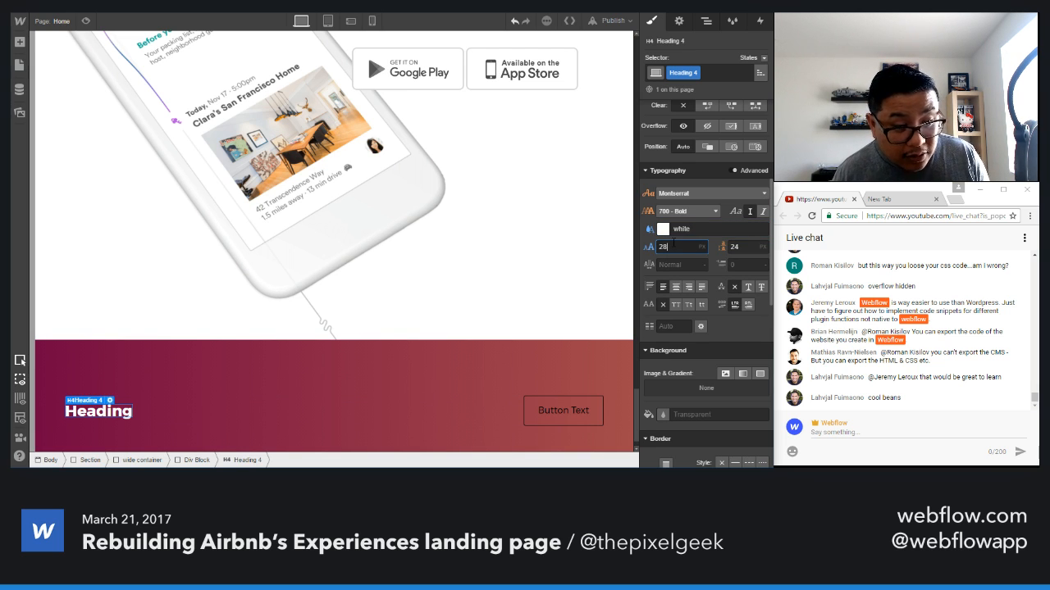
{"action": "key", "text": "Up"}
{"action": "key", "text": "Up"}
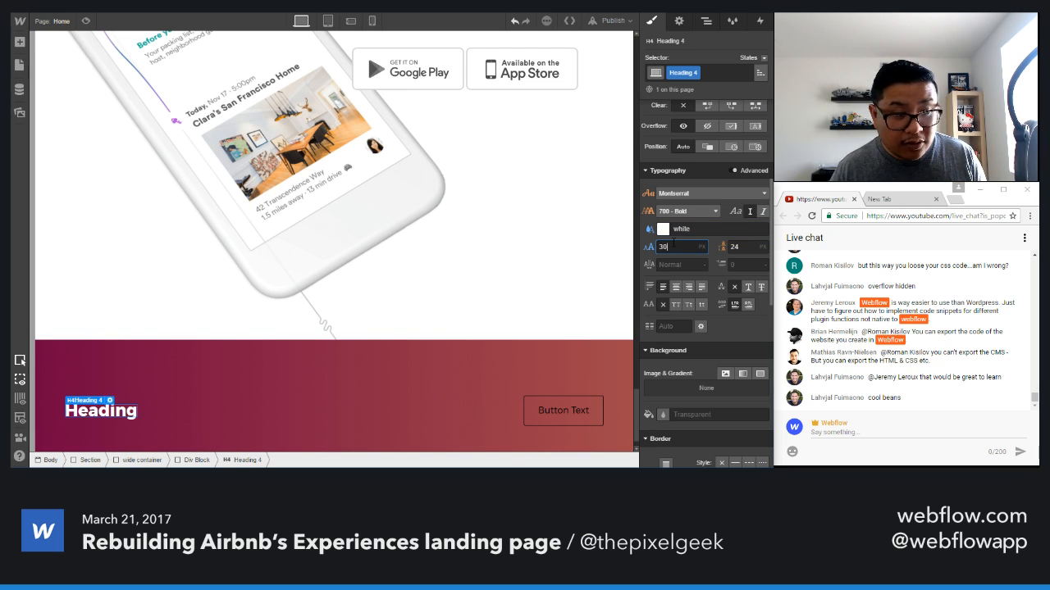
{"action": "key", "text": "Tab"}
{"action": "type", "text": "2"}
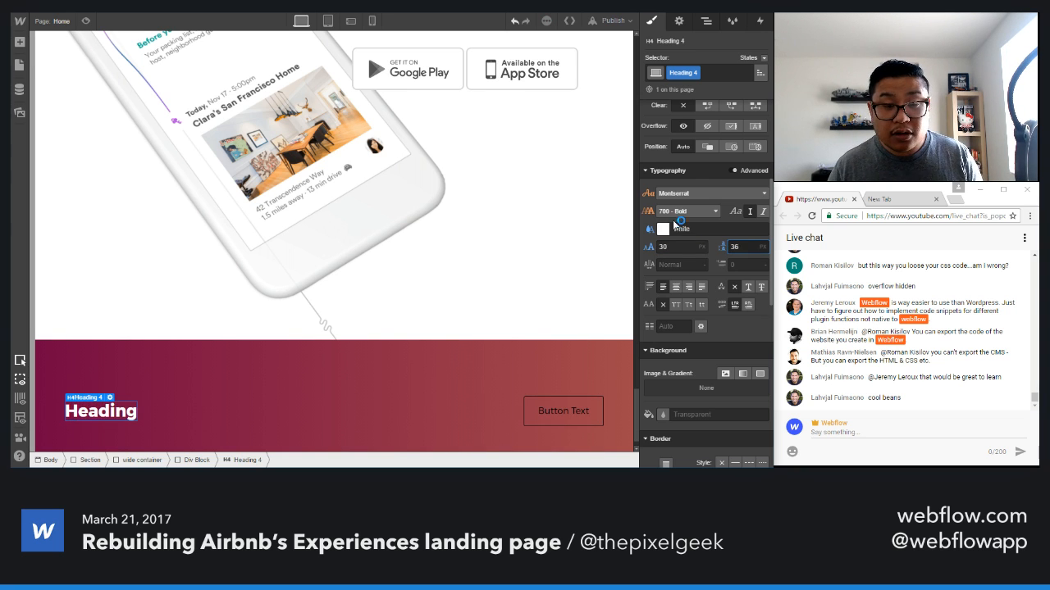
- Set the heading's top margin to 0 and its font weight to 600 - Semi Bold
{"action": "scroll", "coordinate": [704, 160], "scroll_direction": "up", "scroll_amount": 3}
{"action": "left_click", "coordinate": [706, 158]}
{"action": "type", "text": "0"}
{"action": "key", "text": "Return"}
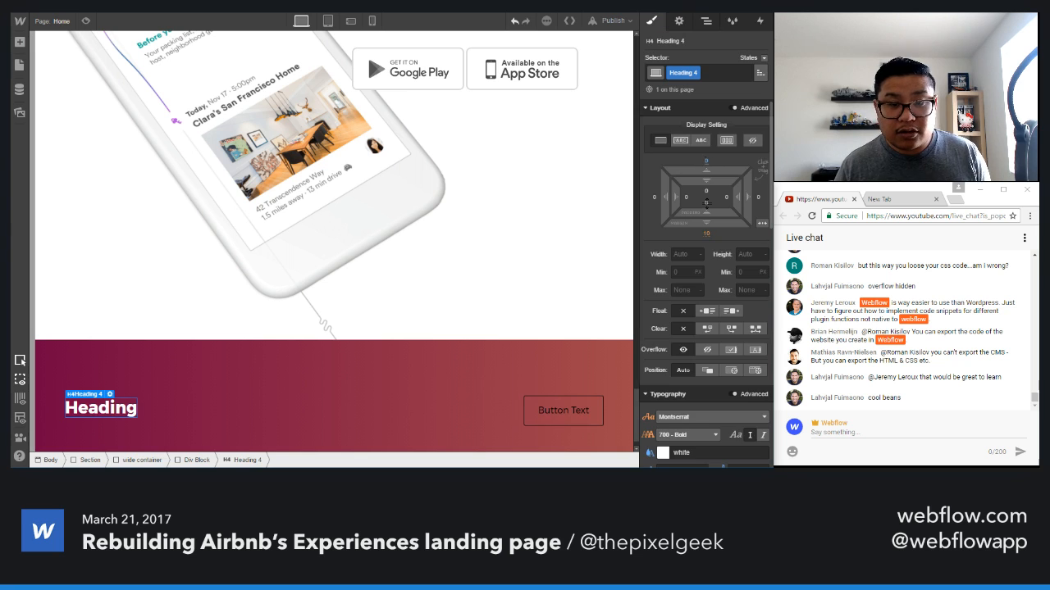
{"action": "scroll", "coordinate": [699, 313], "scroll_direction": "down", "scroll_amount": 1}
{"action": "scroll", "coordinate": [698, 310], "scroll_direction": "down", "scroll_amount": 2}
{"action": "left_click", "coordinate": [685, 323]}
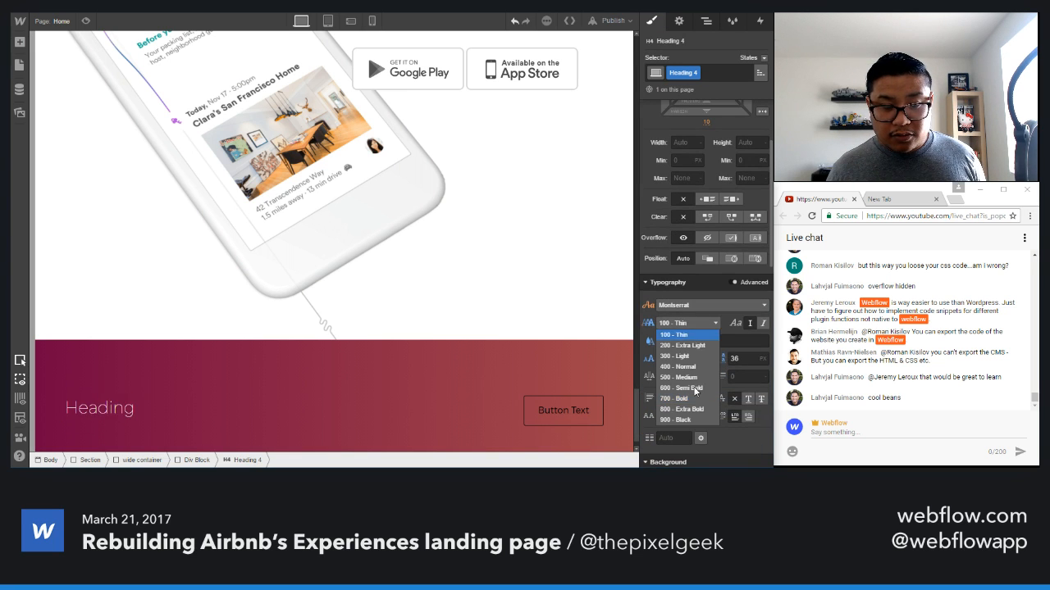
{"action": "left_click", "coordinate": [693, 388]}
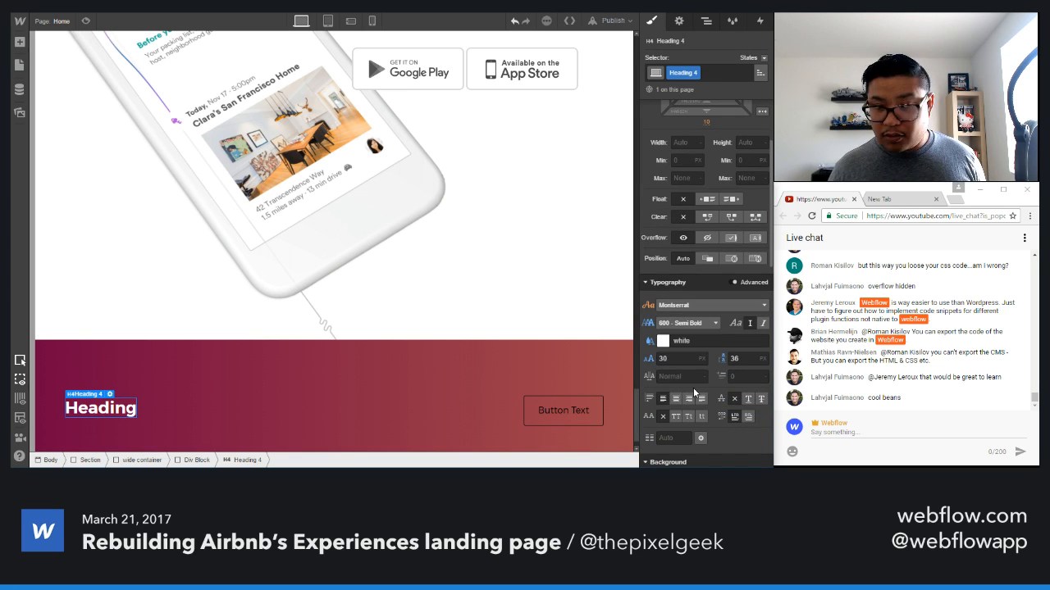
- Change the heading text to "Want to host an experience?"
{"action": "double_click", "coordinate": [120, 407]}
{"action": "type", "text": "Wa"}
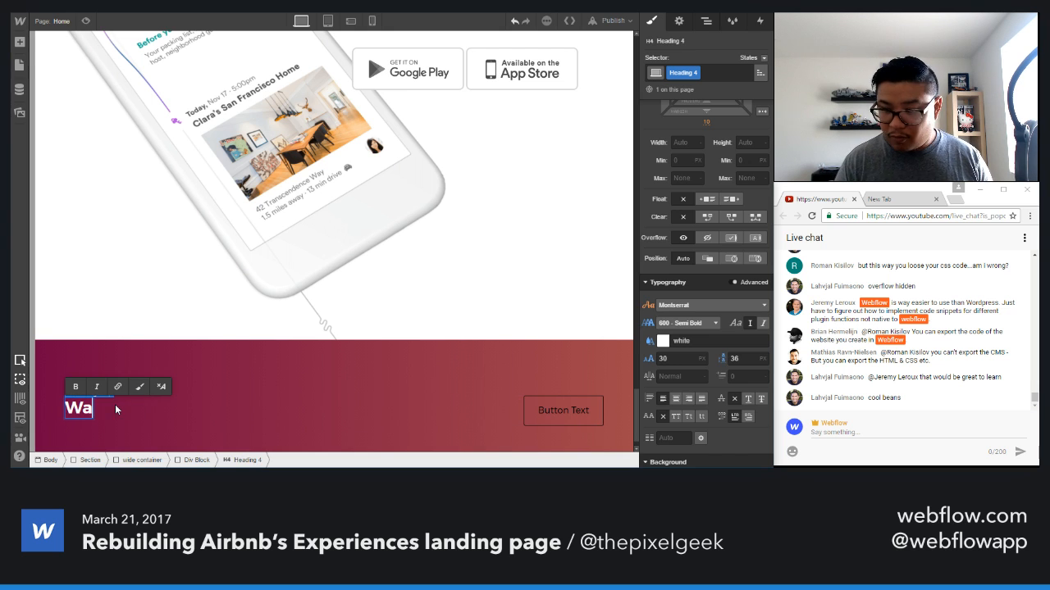
{"action": "type", "text": "nt to host an experience?"}
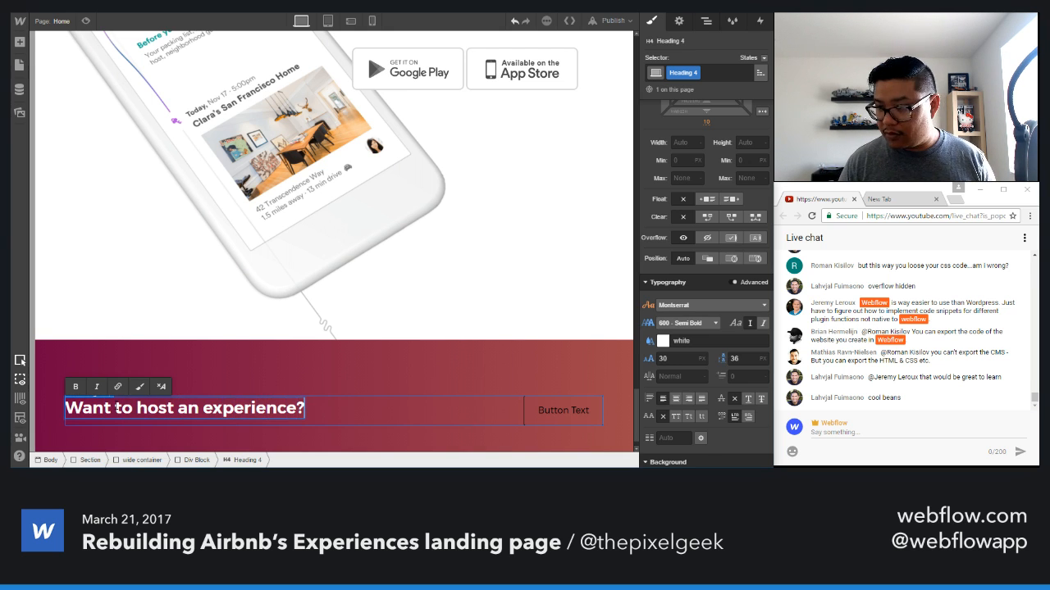
{"action": "key", "text": "Escape"}
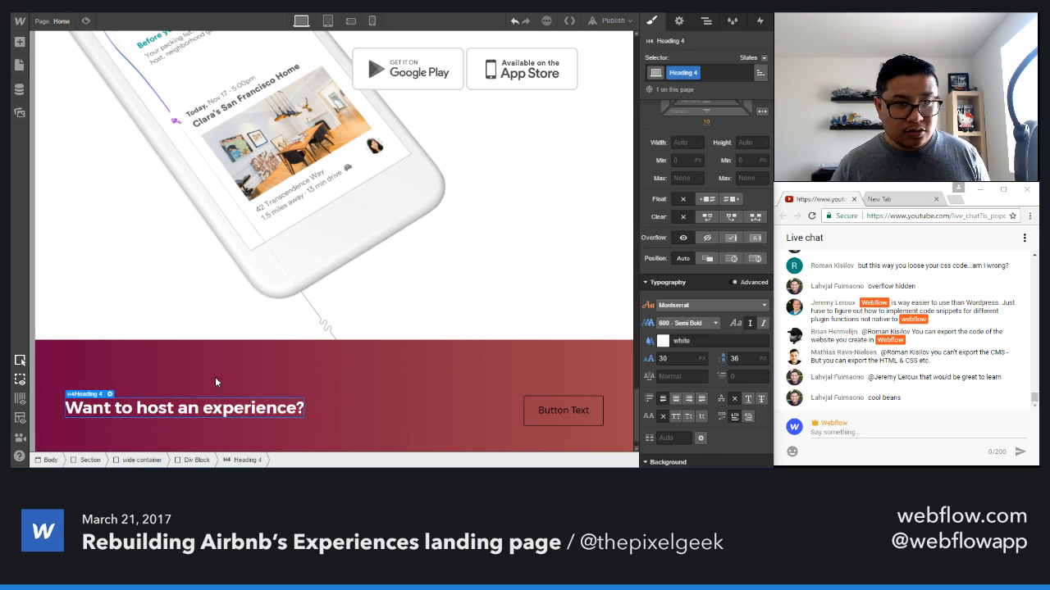
- Copy the app download section's paragraph with the "text block" class and paste it below the banner heading
{"action": "scroll", "coordinate": [214, 376], "scroll_direction": "up", "scroll_amount": 3}
{"action": "left_click", "coordinate": [448, 248]}
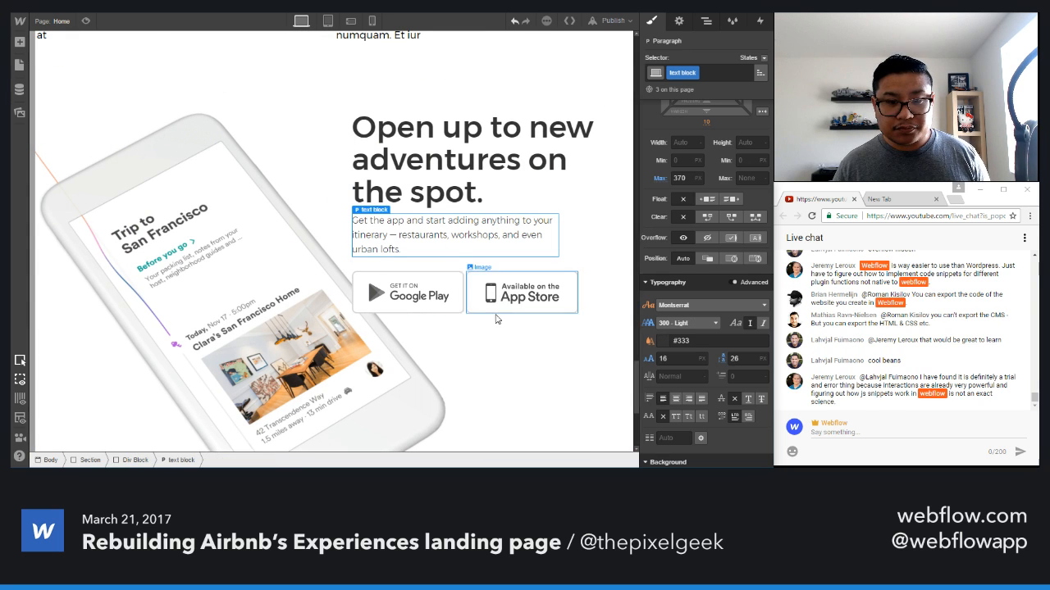
{"action": "scroll", "coordinate": [508, 337], "scroll_direction": "down", "scroll_amount": 5}
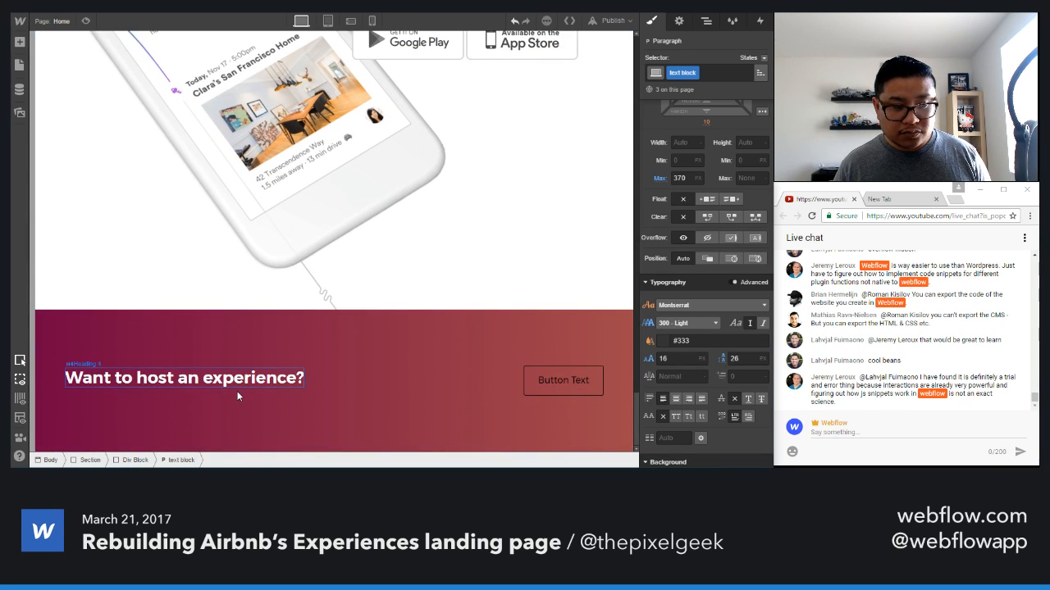
- Set the font color of the banner's wide container to white
{"action": "left_click", "coordinate": [400, 405]}
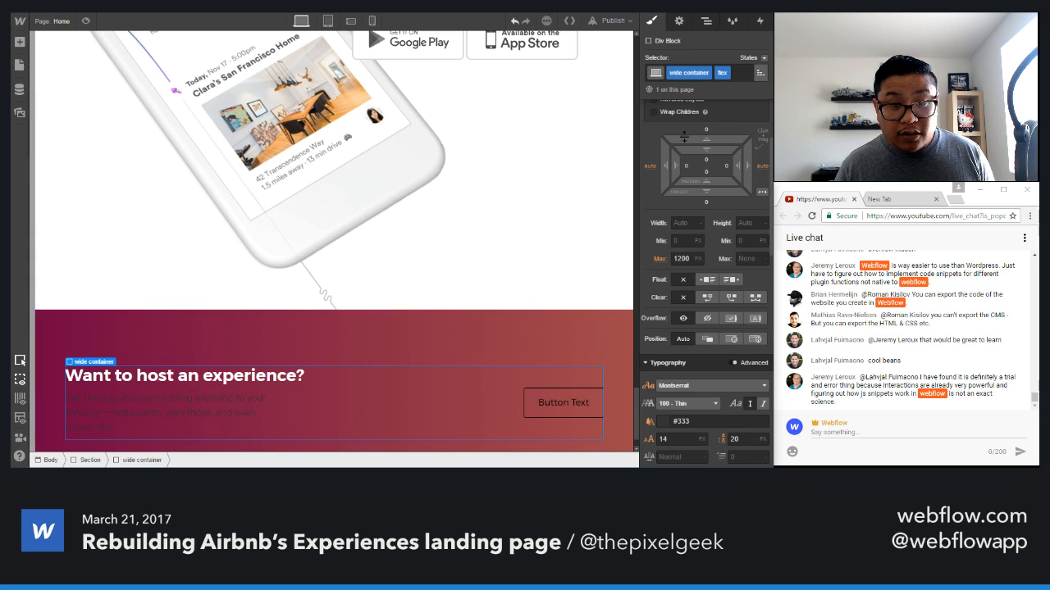
{"action": "scroll", "coordinate": [711, 368], "scroll_direction": "down", "scroll_amount": 3}
{"action": "left_click", "coordinate": [650, 313]}
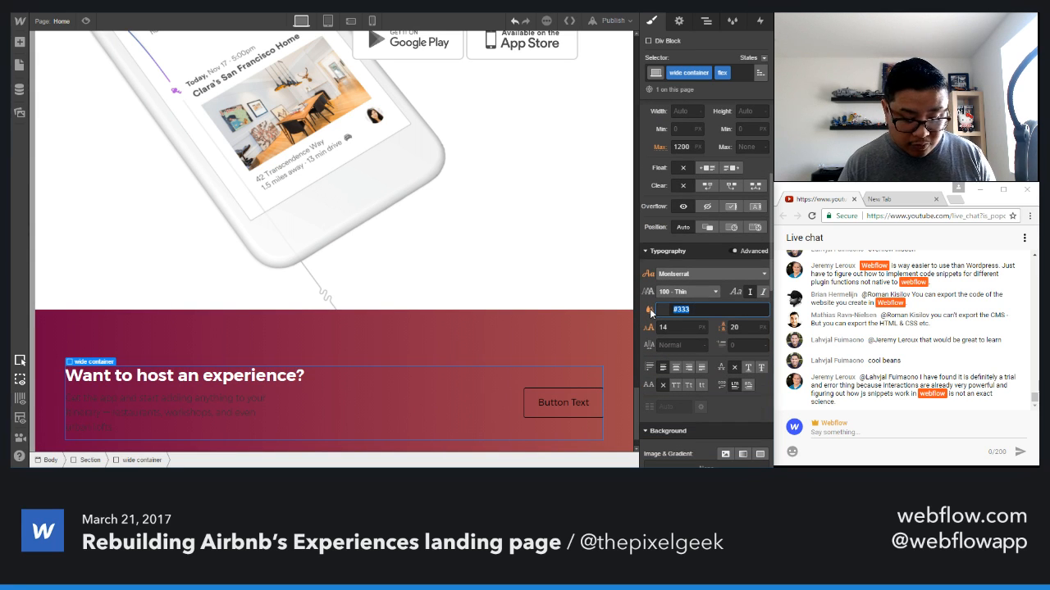
{"action": "type", "text": "white"}
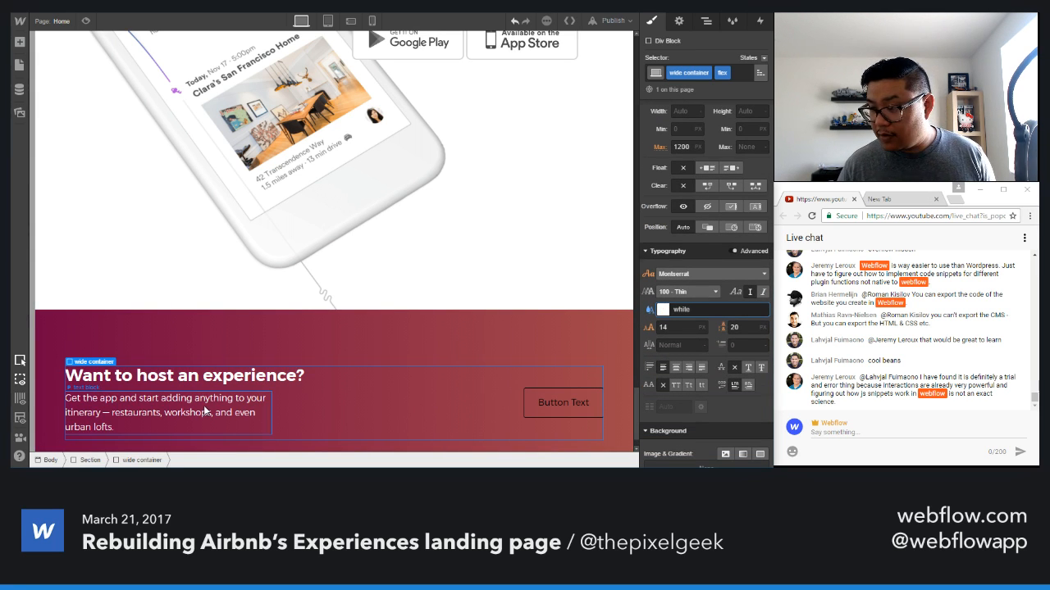
- Replace the banner paragraph with "See what it takes to host an experience and show travelers your city." copied from the original Airbnb page
{"action": "key", "text": "ctrl+Tab"}
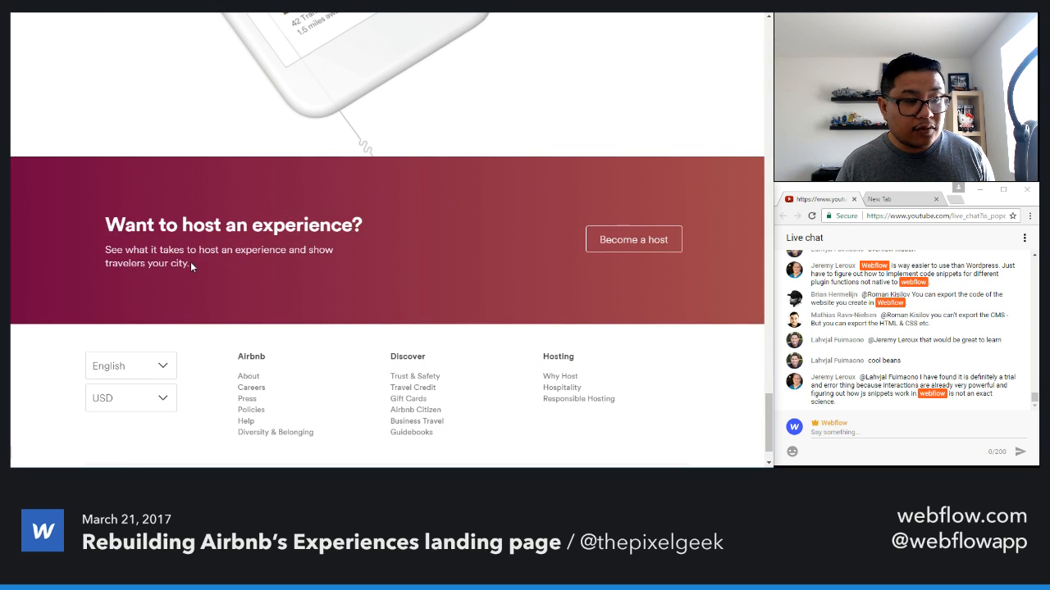
{"action": "left_click_drag", "start_coordinate": [191, 262], "coordinate": [104, 250]}
{"action": "key", "text": "ctrl+c"}
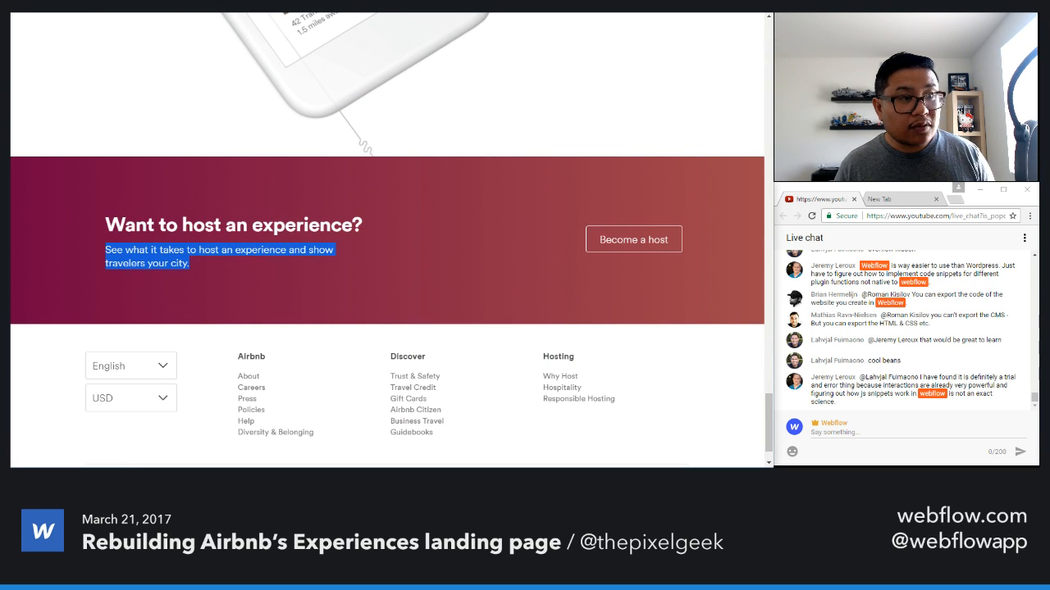
{"action": "left_click", "coordinate": [192, 11]}
{"action": "double_click", "coordinate": [156, 411]}
{"action": "key", "text": "ctrl+a"}
{"action": "key", "text": "ctrl+v"}
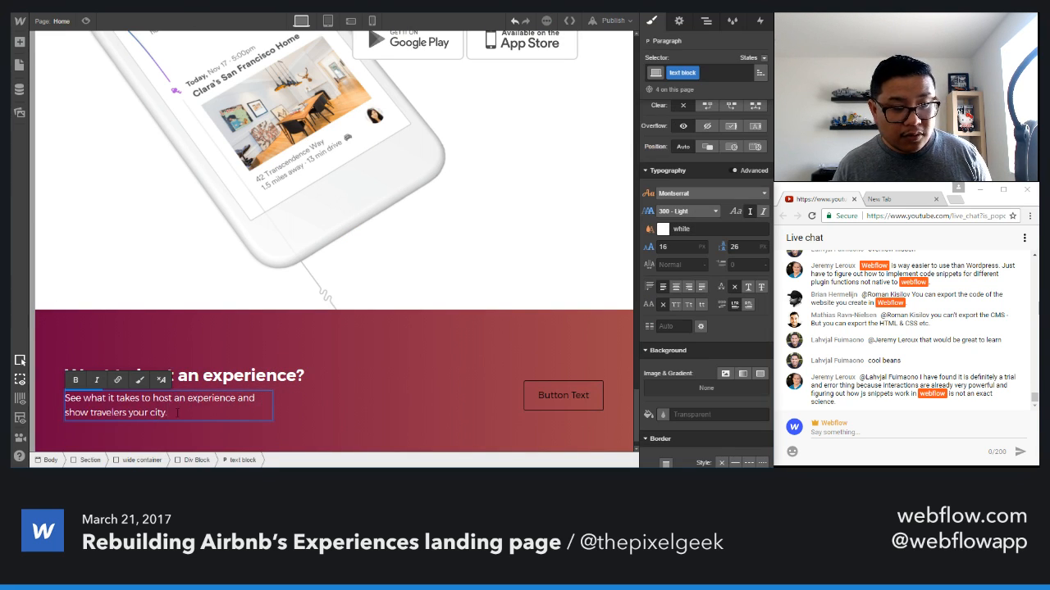
{"action": "key", "text": "Escape"}
- Create the combo class "white button" on the banner's button
{"action": "left_click", "coordinate": [548, 399]}
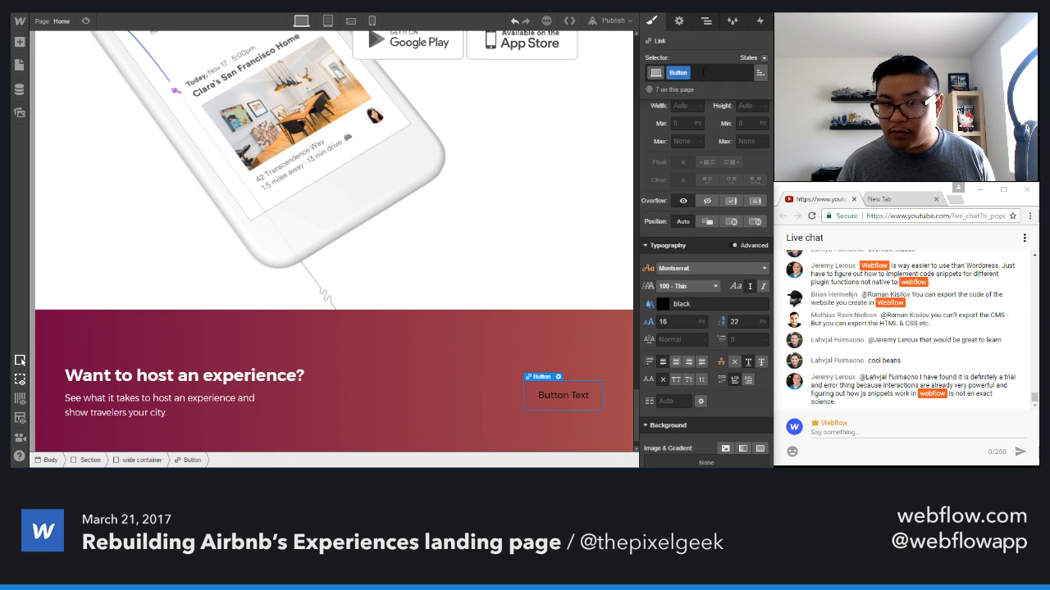
{"action": "left_click", "coordinate": [703, 72]}
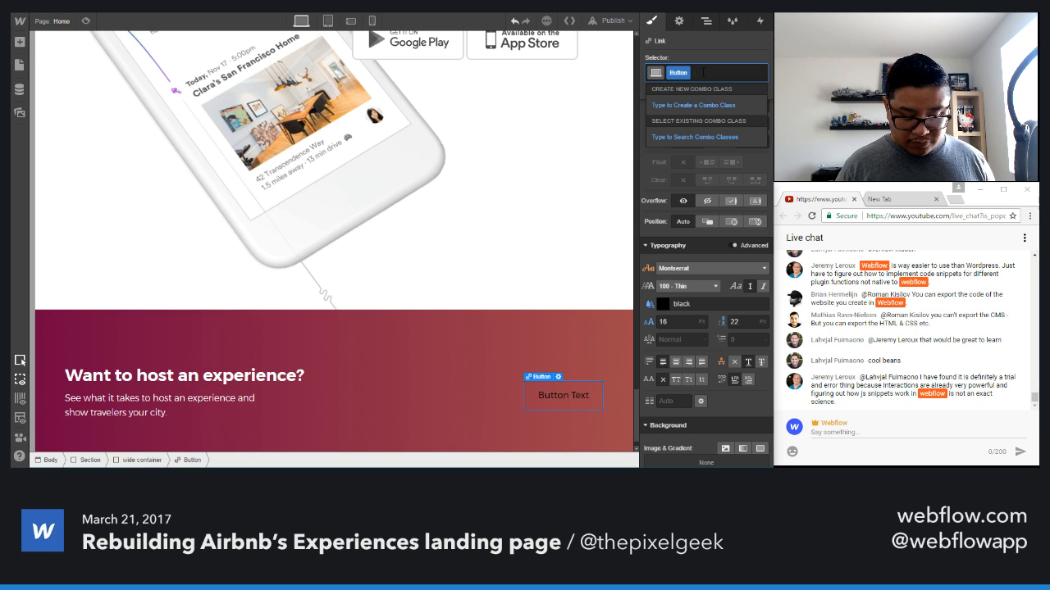
{"action": "type", "text": "white"}
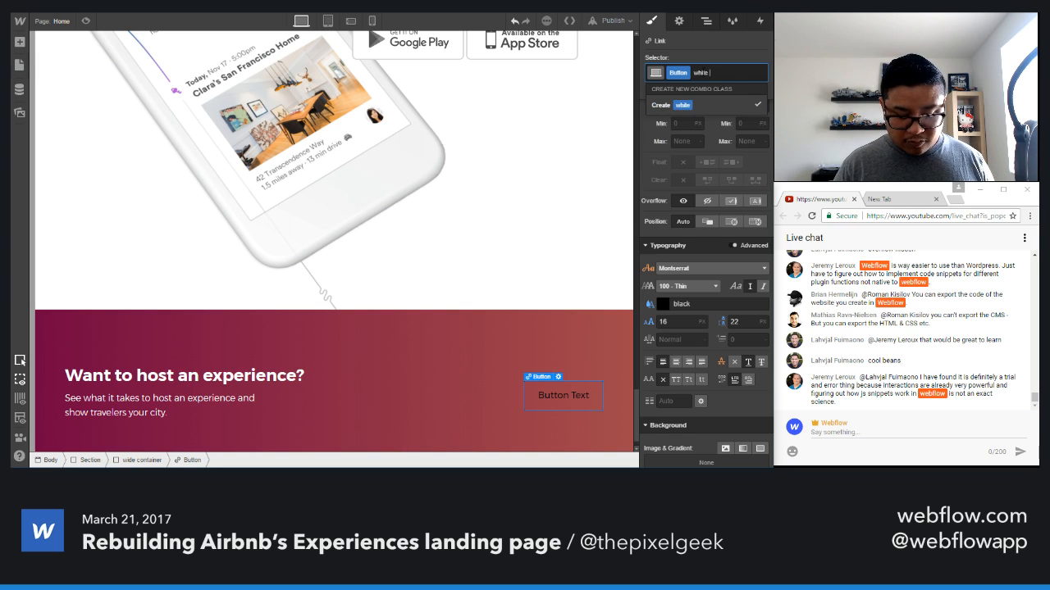
{"action": "type", "text": " button"}
{"action": "key", "text": "Return"}
- Set the banner button's font color and border color to white
{"action": "left_click", "coordinate": [668, 304]}
{"action": "type", "text": "whi"}
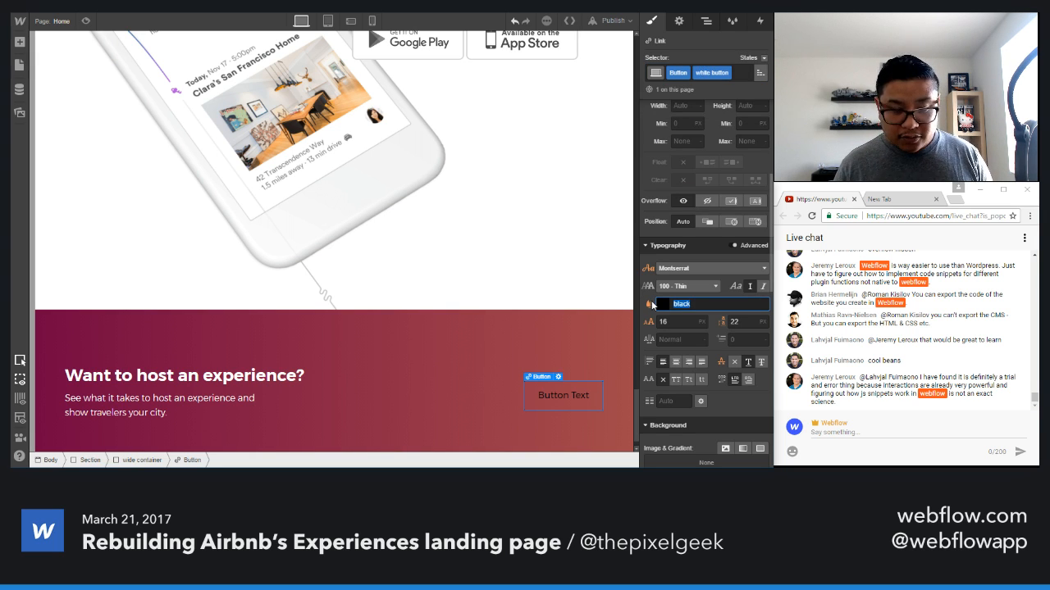
{"action": "type", "text": "te"}
{"action": "scroll", "coordinate": [723, 383], "scroll_direction": "down", "scroll_amount": 3}
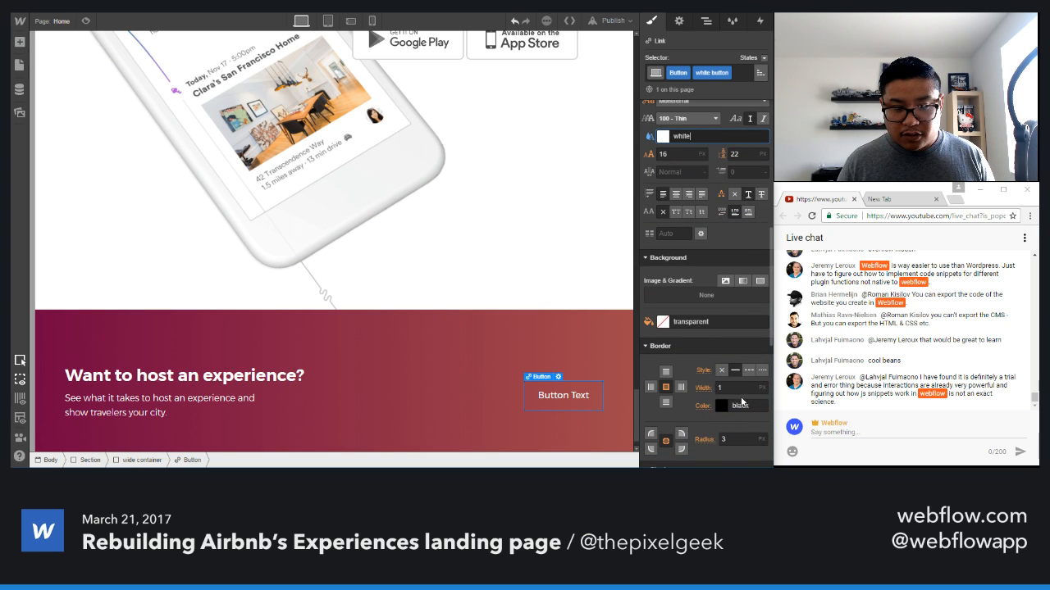
{"action": "left_click", "coordinate": [742, 403]}
{"action": "type", "text": "white"}
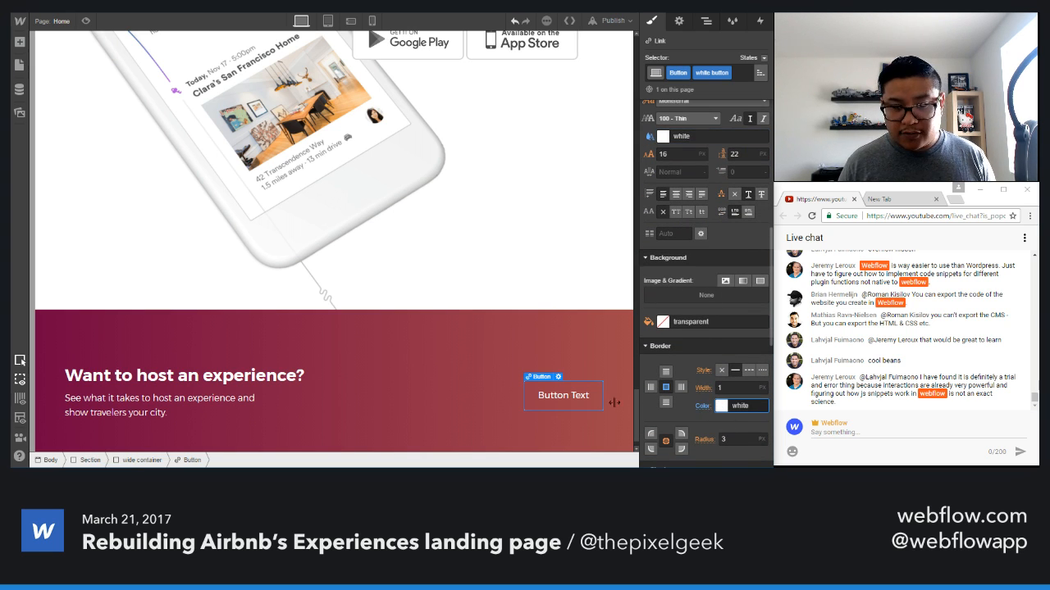
- Change the host banner button's text to "Become a host"
{"action": "double_click", "coordinate": [561, 395]}
{"action": "type", "text": "Become"}
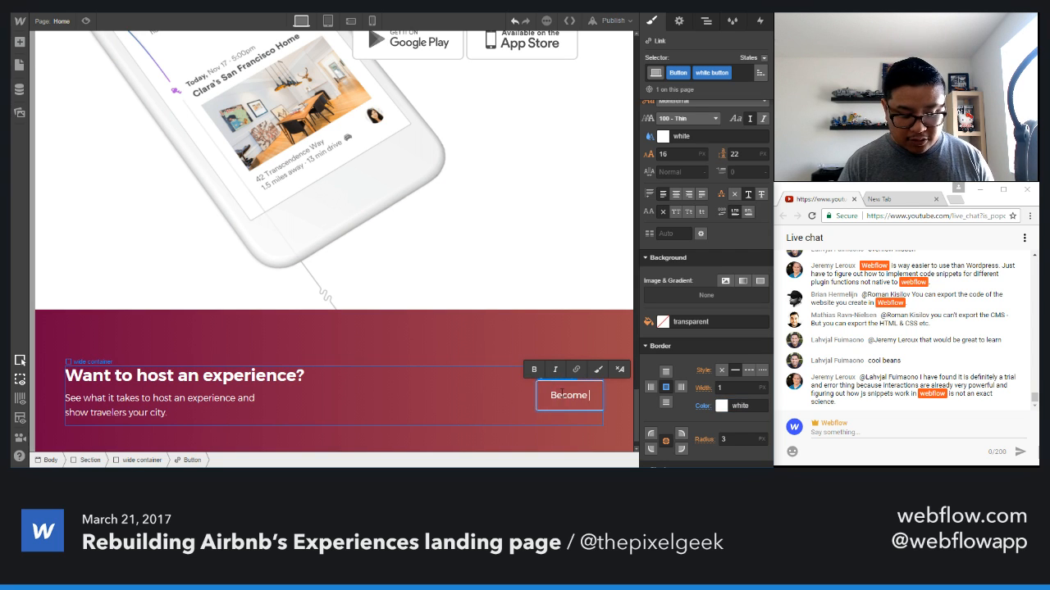
{"action": "type", "text": " a host"}
{"action": "left_click", "coordinate": [459, 419]}
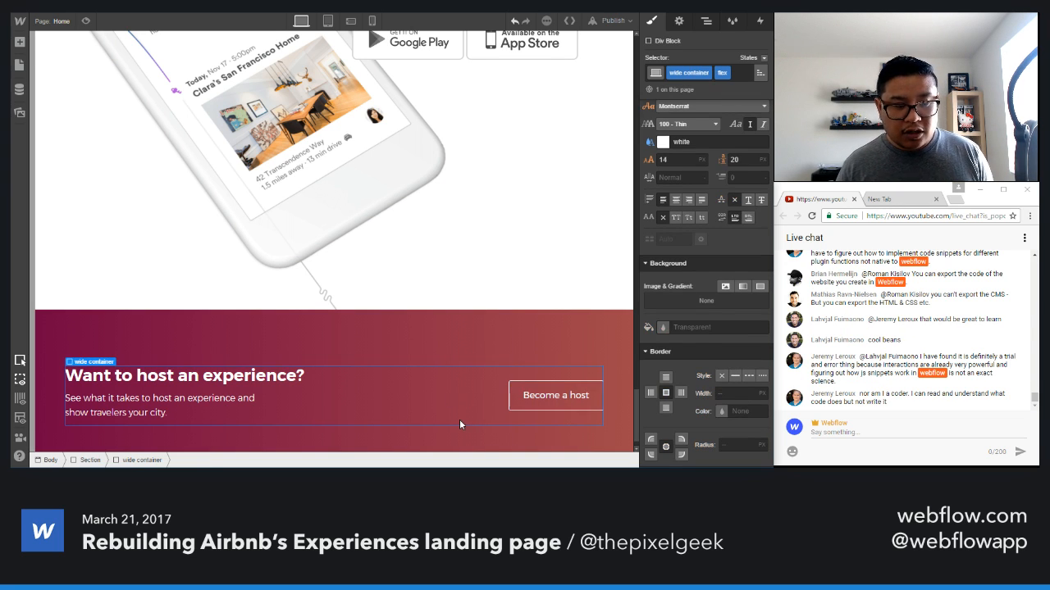
- Preview the desktop page from the hero section down and test opening and closing the introduction video lightbox
{"action": "scroll", "coordinate": [459, 419], "scroll_direction": "up", "scroll_amount": 1}
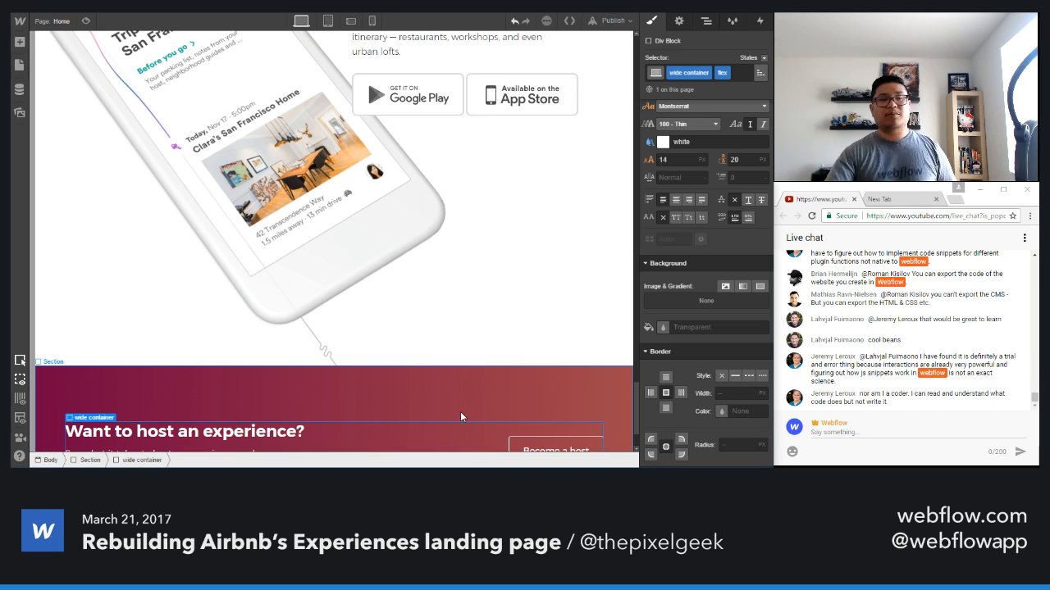
{"action": "scroll", "coordinate": [484, 139], "scroll_direction": "up", "scroll_amount": 10}
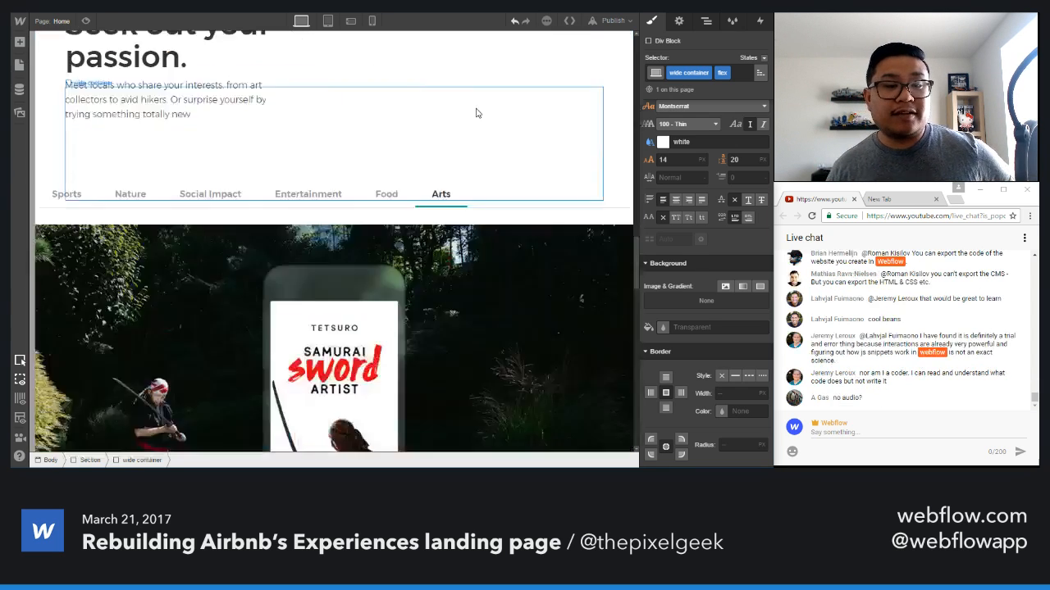
{"action": "scroll", "coordinate": [477, 113], "scroll_direction": "up", "scroll_amount": 10}
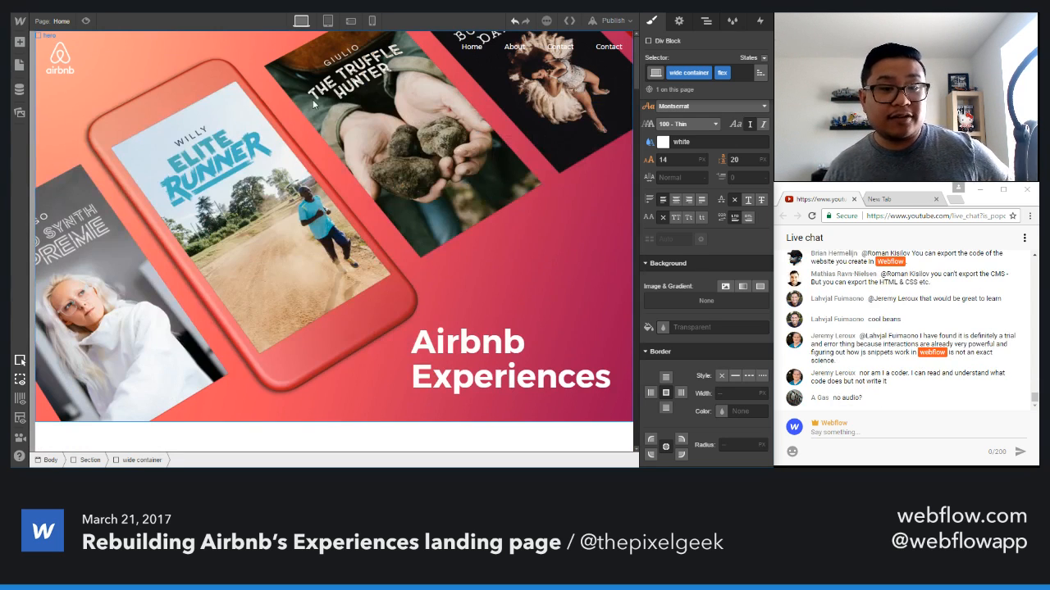
{"action": "left_click", "coordinate": [84, 23]}
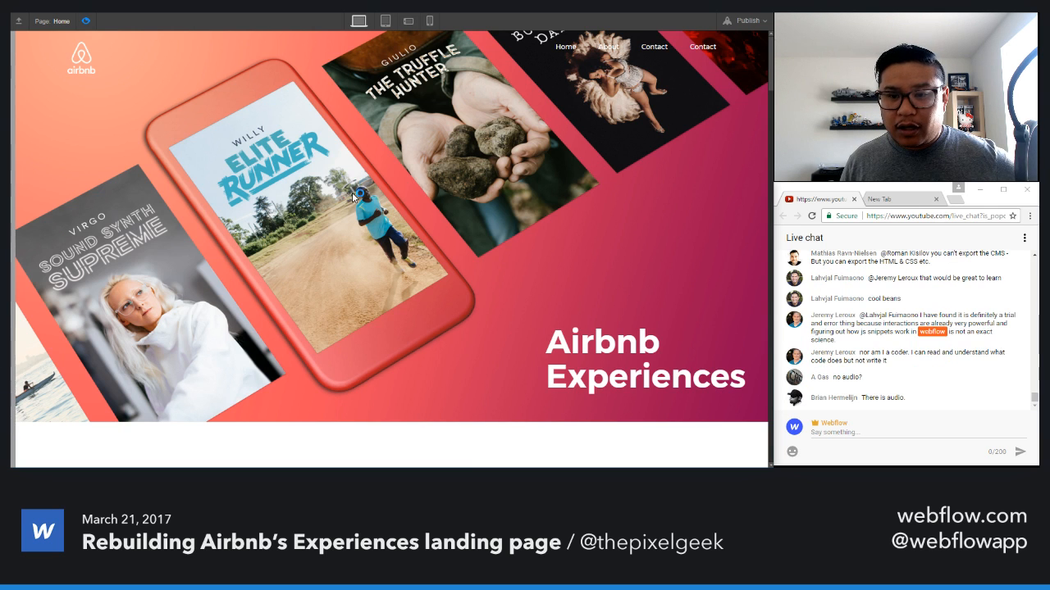
{"action": "scroll", "coordinate": [423, 161], "scroll_direction": "down", "scroll_amount": 3}
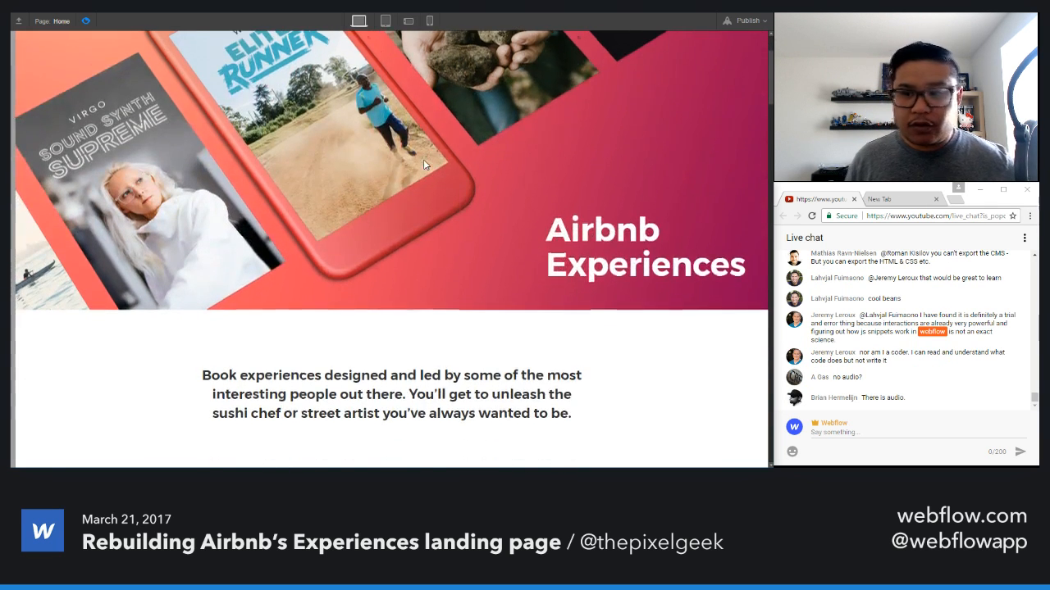
{"action": "scroll", "coordinate": [424, 161], "scroll_direction": "up", "scroll_amount": 2}
{"action": "scroll", "coordinate": [423, 160], "scroll_direction": "down", "scroll_amount": 4}
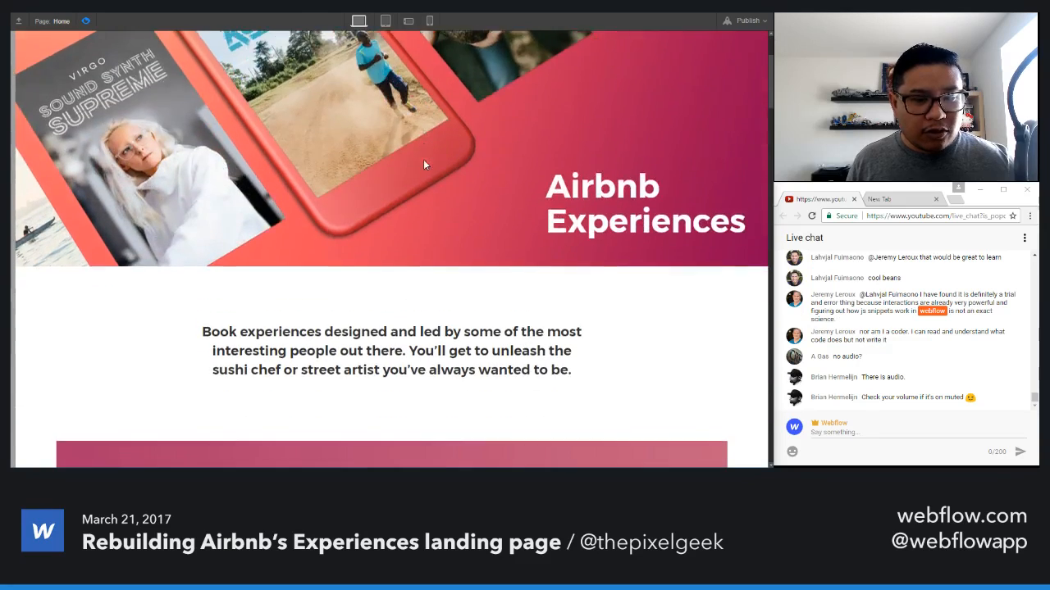
{"action": "scroll", "coordinate": [424, 166], "scroll_direction": "down", "scroll_amount": 4}
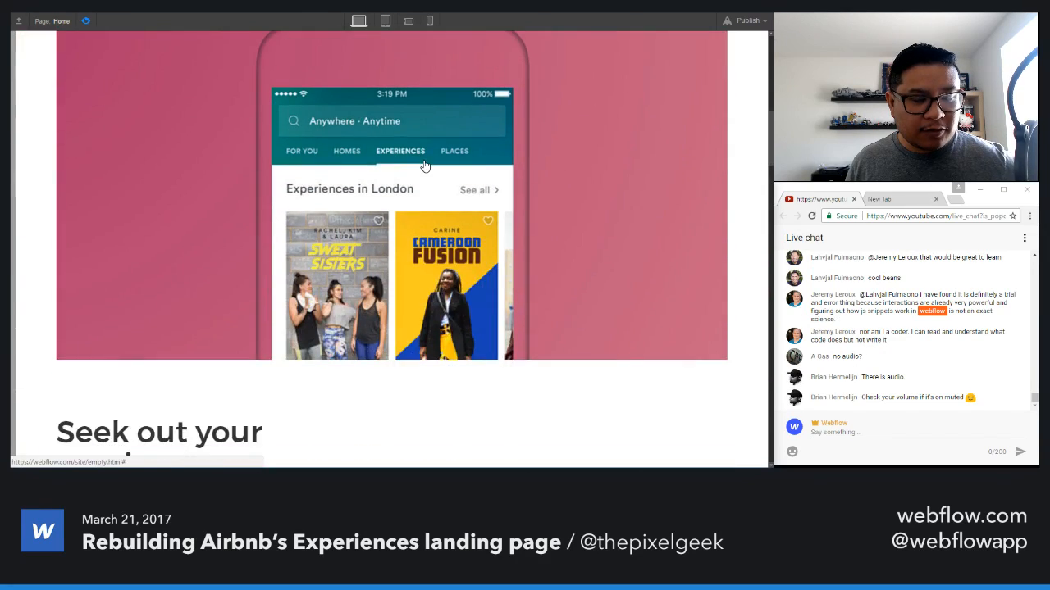
{"action": "left_click", "coordinate": [392, 168]}
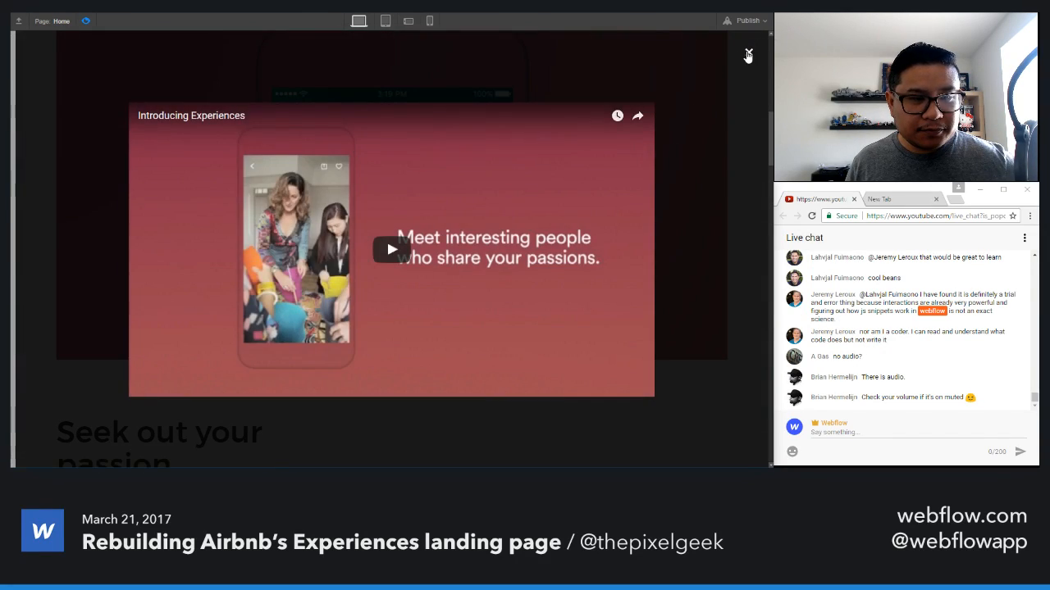
{"action": "left_click", "coordinate": [747, 54]}
- Test the Sports and Arts tabs in the preview, then make Tab 1 the active tab in the tabs element's settings
{"action": "scroll", "coordinate": [482, 261], "scroll_direction": "down", "scroll_amount": 1}
{"action": "scroll", "coordinate": [482, 260], "scroll_direction": "down", "scroll_amount": 4}
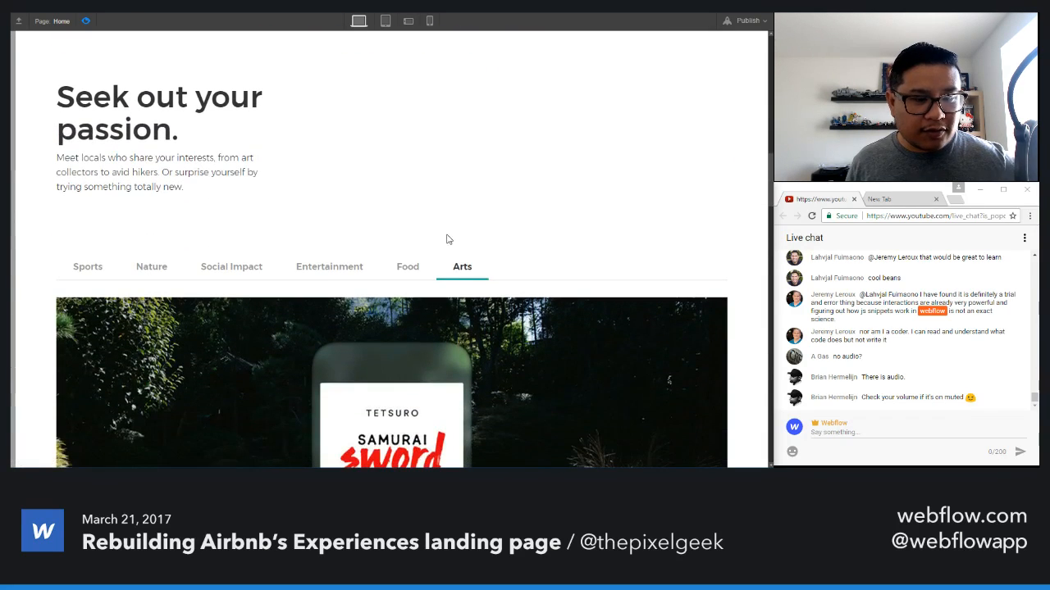
{"action": "left_click", "coordinate": [82, 269]}
{"action": "left_click", "coordinate": [463, 271]}
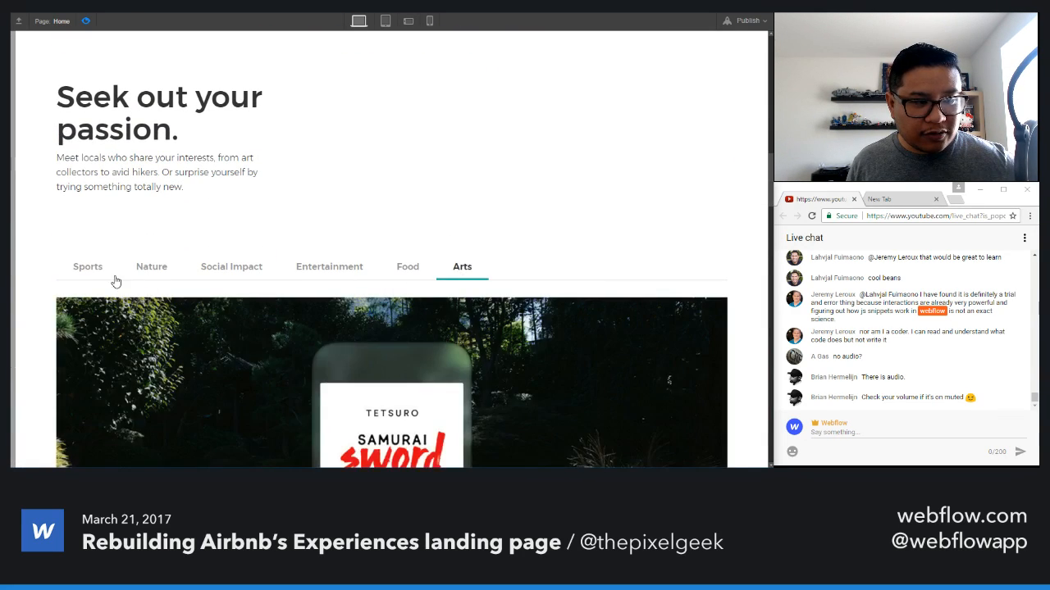
{"action": "left_click", "coordinate": [110, 277]}
{"action": "left_click", "coordinate": [86, 23]}
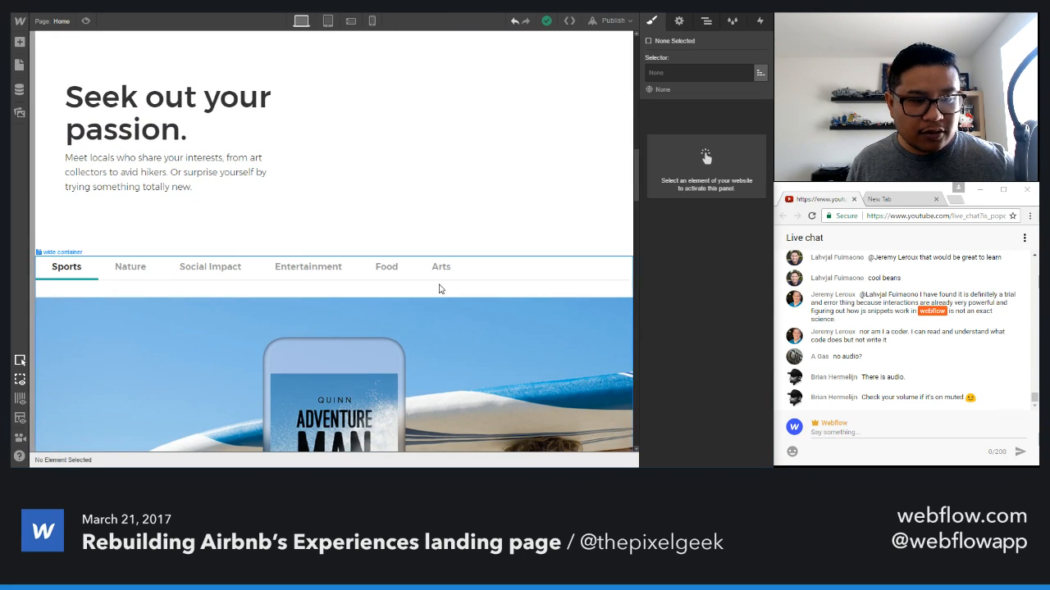
{"action": "left_click", "coordinate": [678, 21]}
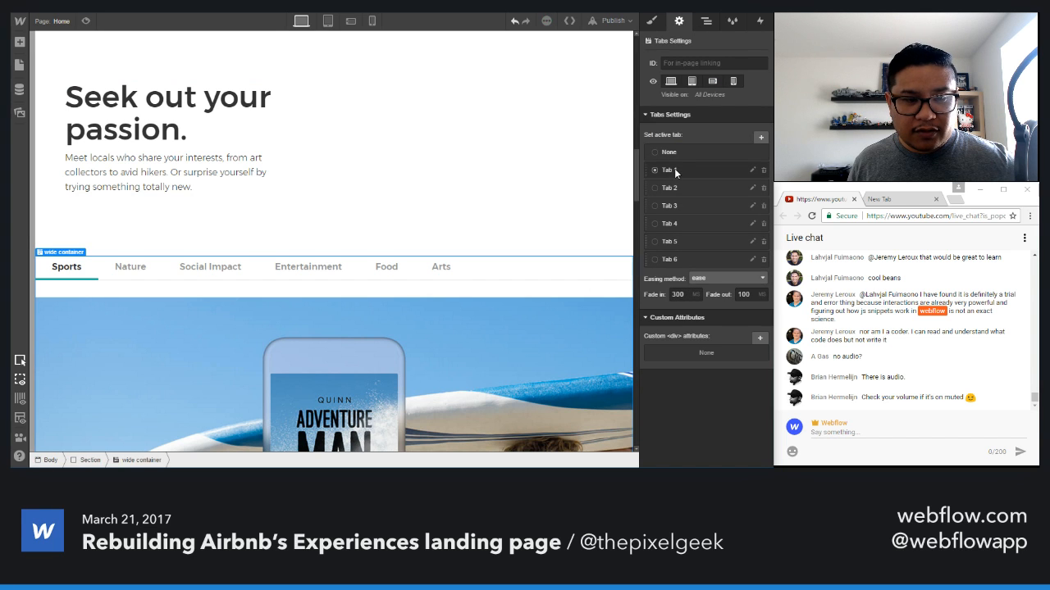
- Preview the desktop layout from the Sports tab down to the host banner and back to the hero
{"action": "left_click", "coordinate": [85, 21]}
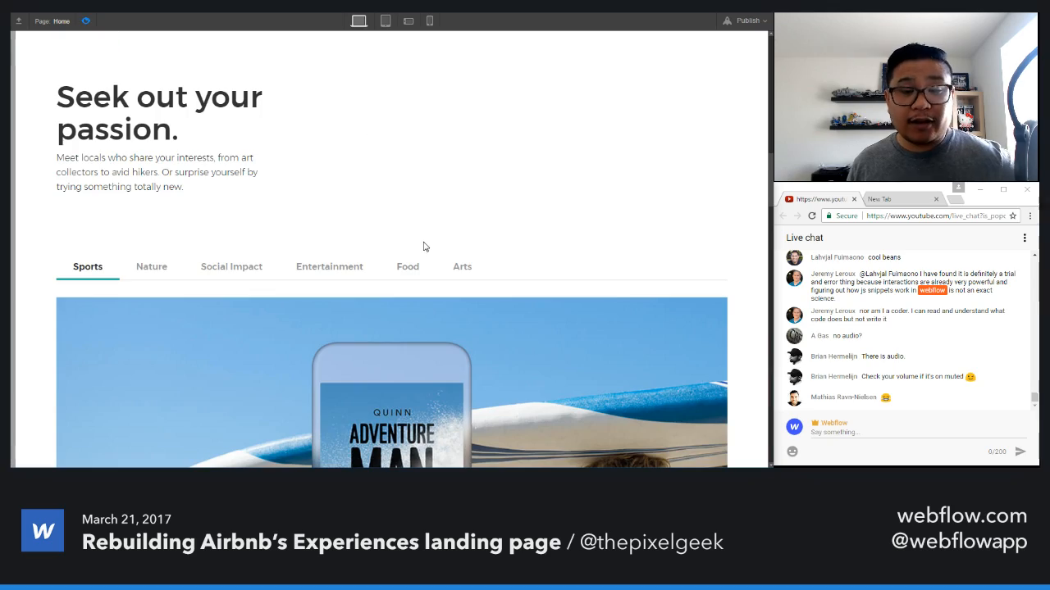
{"action": "scroll", "coordinate": [423, 239], "scroll_direction": "down", "scroll_amount": 3}
{"action": "scroll", "coordinate": [424, 239], "scroll_direction": "down", "scroll_amount": 3}
{"action": "scroll", "coordinate": [422, 238], "scroll_direction": "down", "scroll_amount": 1}
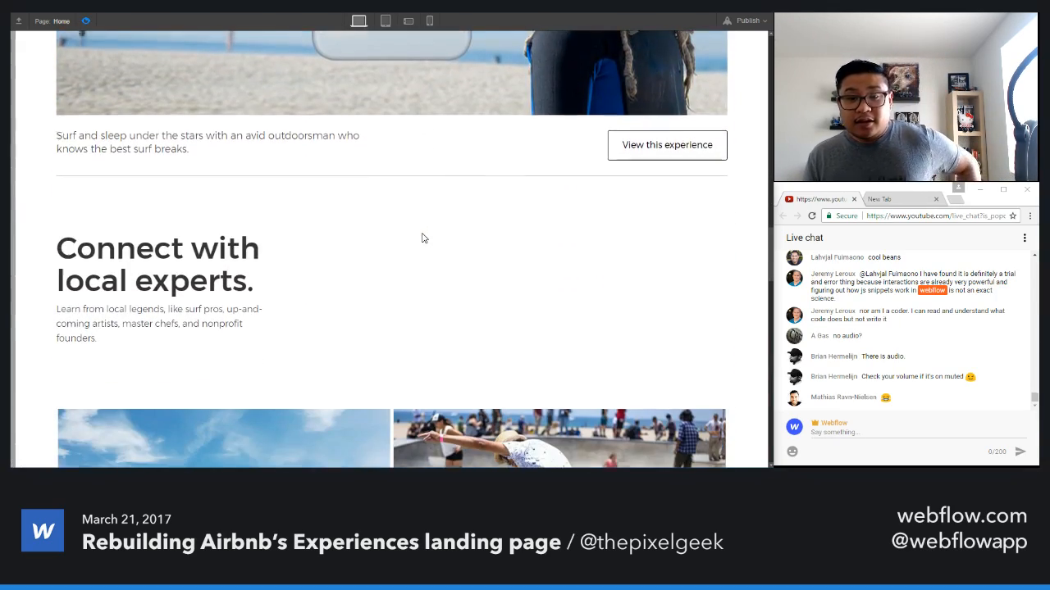
{"action": "scroll", "coordinate": [422, 242], "scroll_direction": "down", "scroll_amount": 8}
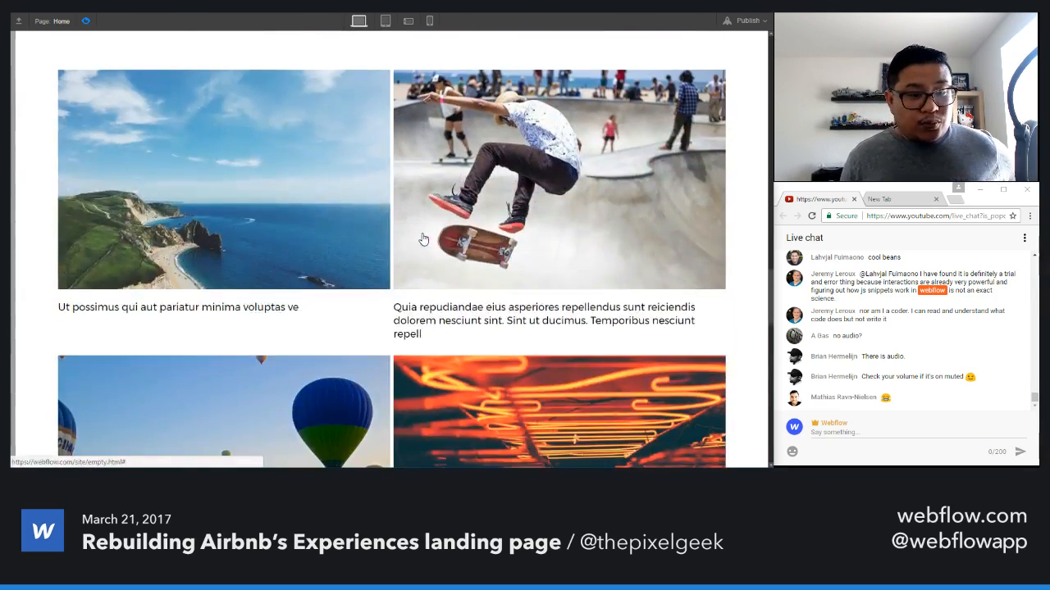
{"action": "scroll", "coordinate": [419, 249], "scroll_direction": "down", "scroll_amount": 8}
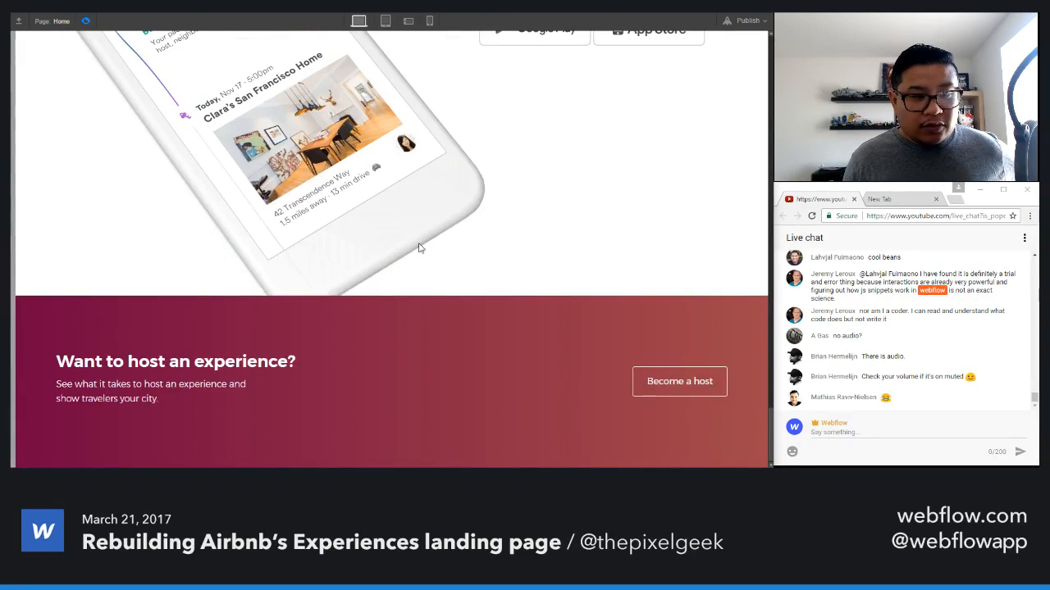
{"action": "scroll", "coordinate": [419, 247], "scroll_direction": "up", "scroll_amount": 6}
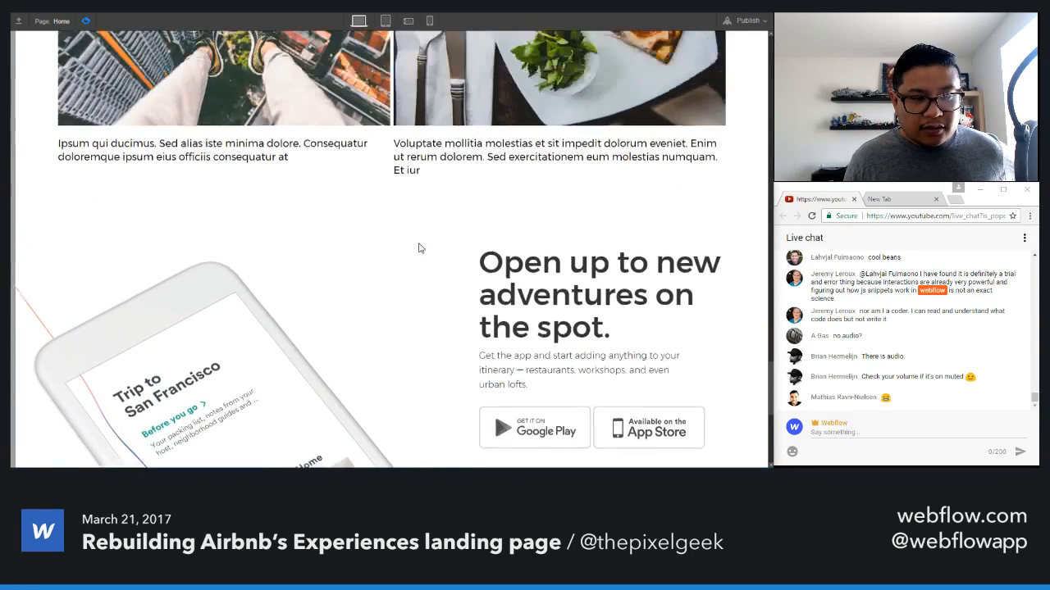
{"action": "scroll", "coordinate": [420, 249], "scroll_direction": "up", "scroll_amount": 10}
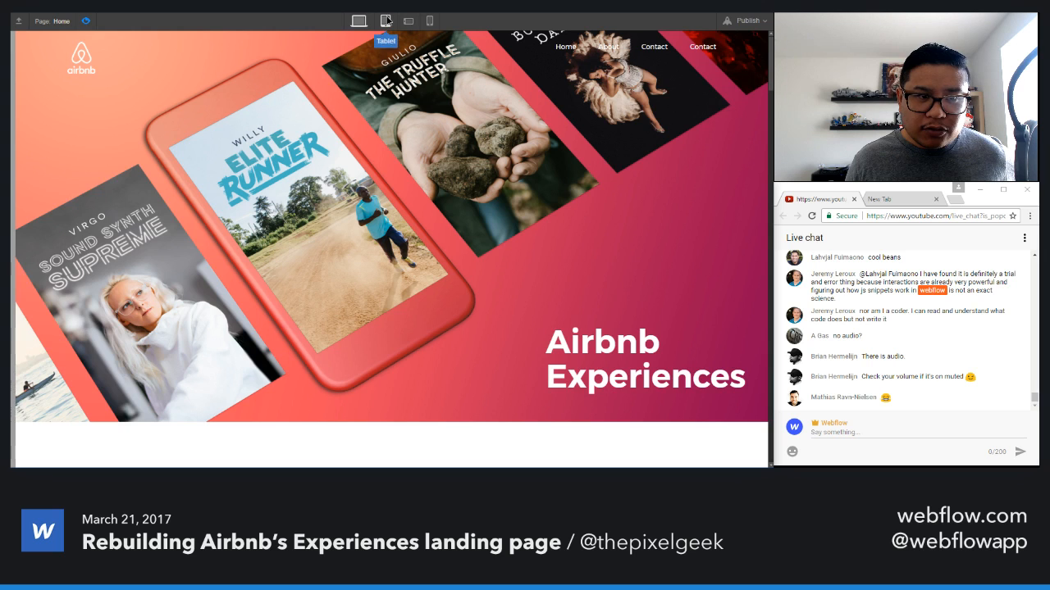
- Switch the preview to the tablet breakpoint and test opening and closing the navbar's hamburger menu
{"action": "left_click", "coordinate": [385, 21]}
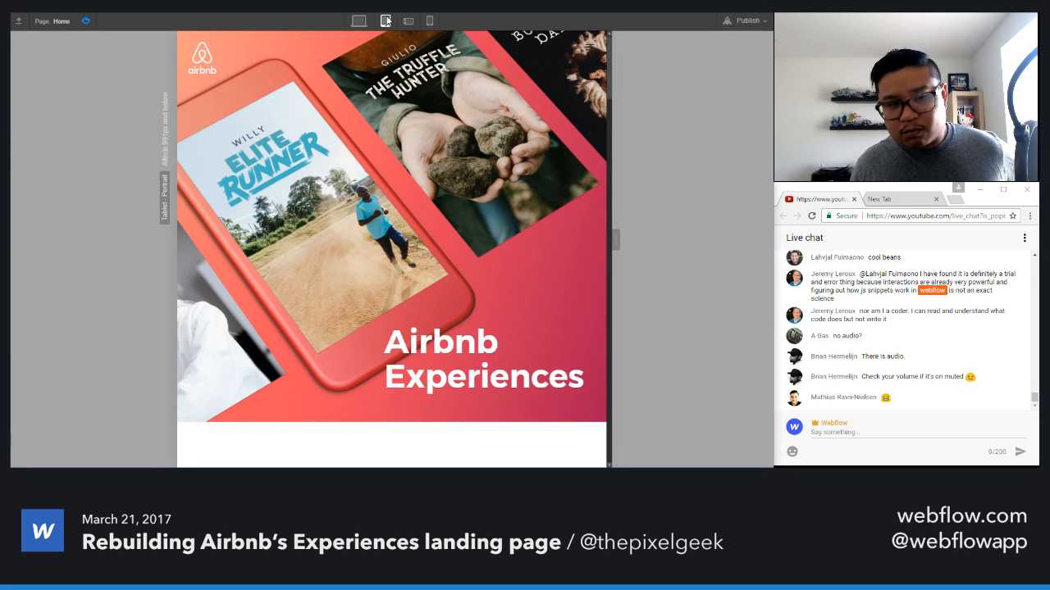
{"action": "scroll", "coordinate": [419, 214], "scroll_direction": "down", "scroll_amount": 3}
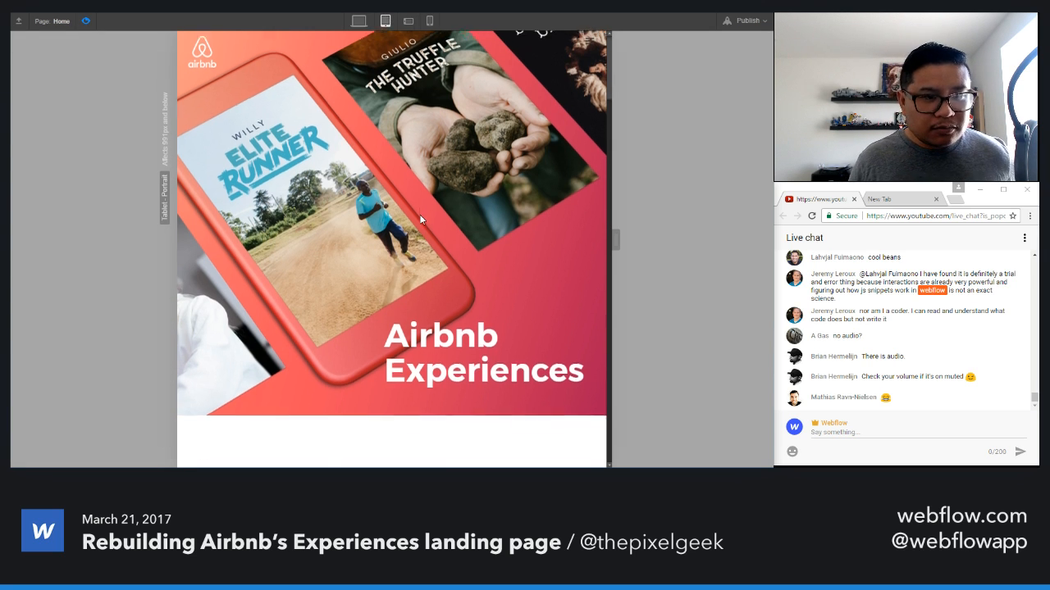
{"action": "scroll", "coordinate": [484, 156], "scroll_direction": "up", "scroll_amount": 3}
{"action": "left_click", "coordinate": [586, 54]}
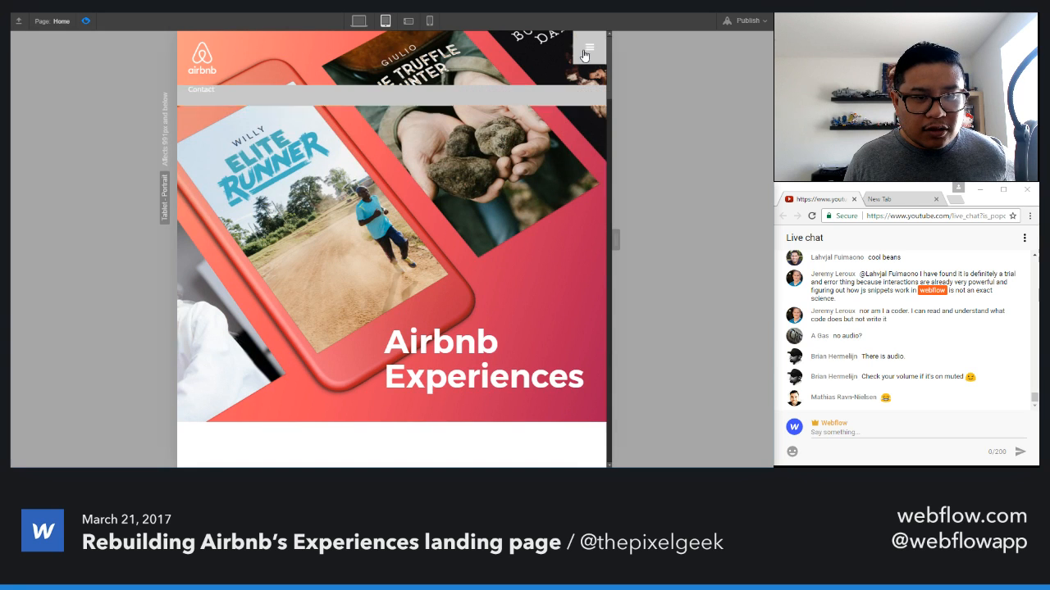
{"action": "left_click", "coordinate": [587, 54]}
{"action": "left_click", "coordinate": [588, 54]}
{"action": "left_click", "coordinate": [588, 54]}
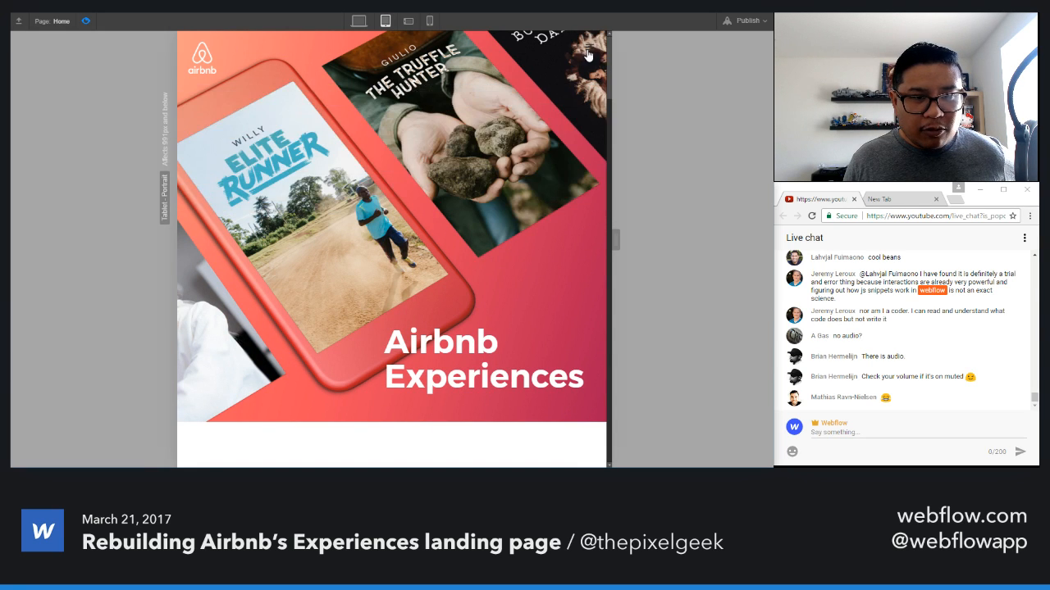
{"action": "left_click", "coordinate": [588, 54]}
{"action": "left_click", "coordinate": [588, 54]}
- Examine how the tabs, experience cards, app download section and host banner lay out at tablet width
{"action": "scroll", "coordinate": [539, 244], "scroll_direction": "down", "scroll_amount": 2}
{"action": "scroll", "coordinate": [540, 244], "scroll_direction": "down", "scroll_amount": 6}
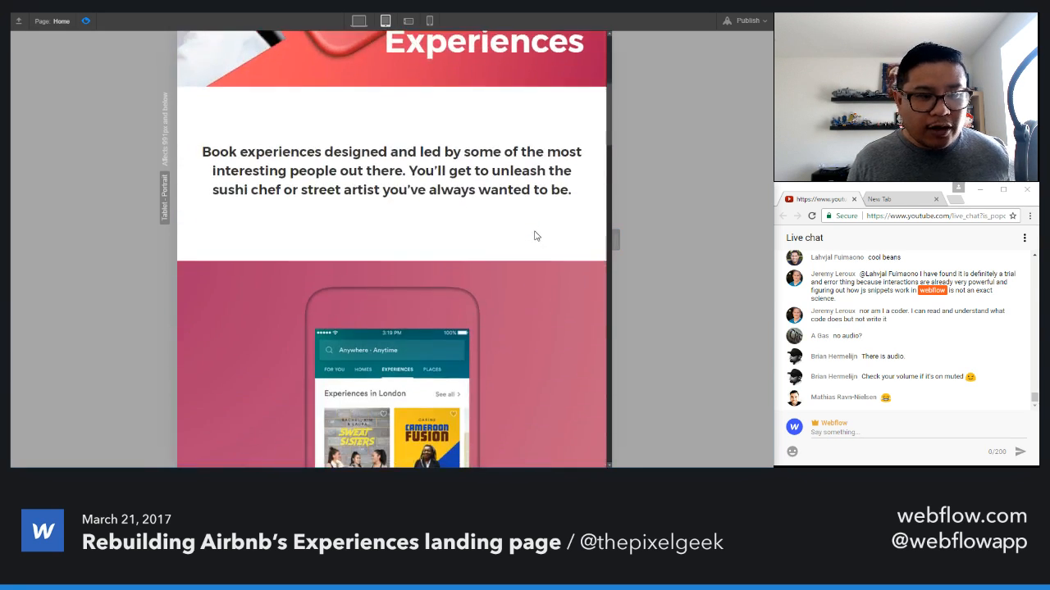
{"action": "scroll", "coordinate": [531, 230], "scroll_direction": "down", "scroll_amount": 3}
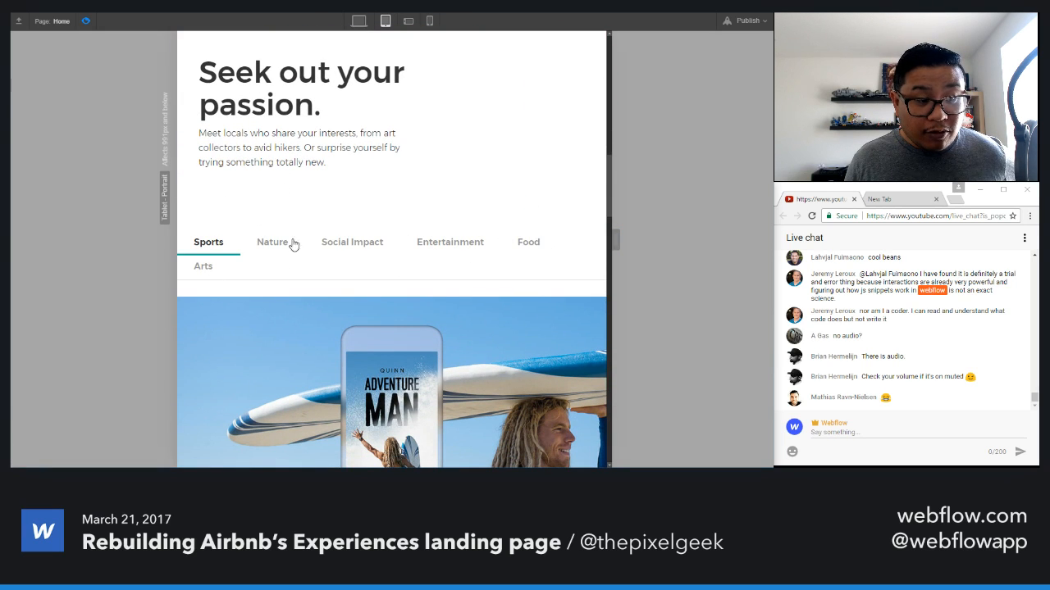
{"action": "scroll", "coordinate": [456, 264], "scroll_direction": "down", "scroll_amount": 3}
{"action": "scroll", "coordinate": [458, 263], "scroll_direction": "down", "scroll_amount": 2}
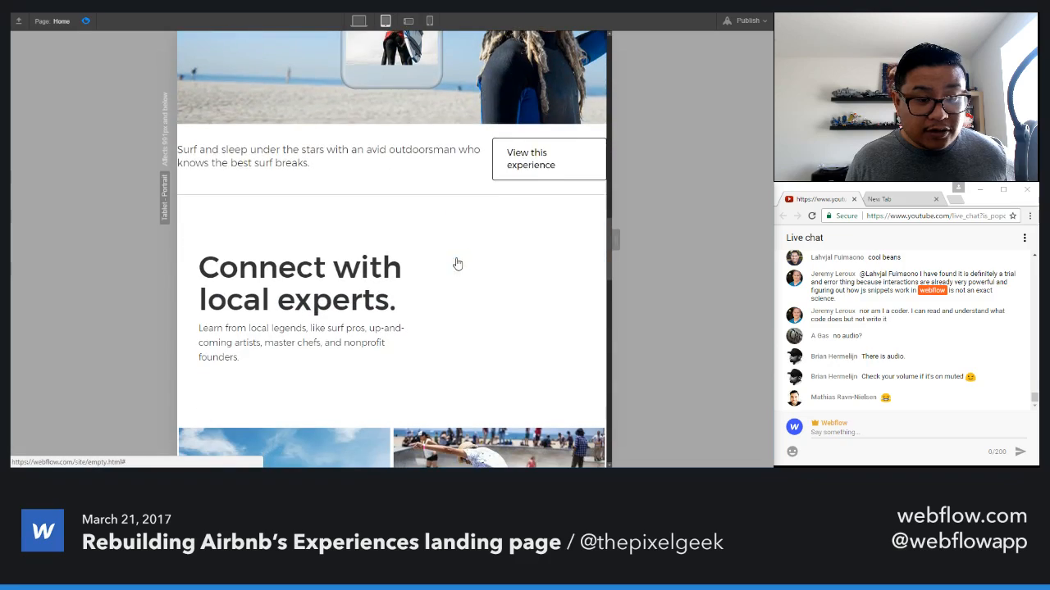
{"action": "scroll", "coordinate": [517, 259], "scroll_direction": "down", "scroll_amount": 2}
{"action": "scroll", "coordinate": [518, 259], "scroll_direction": "down", "scroll_amount": 8}
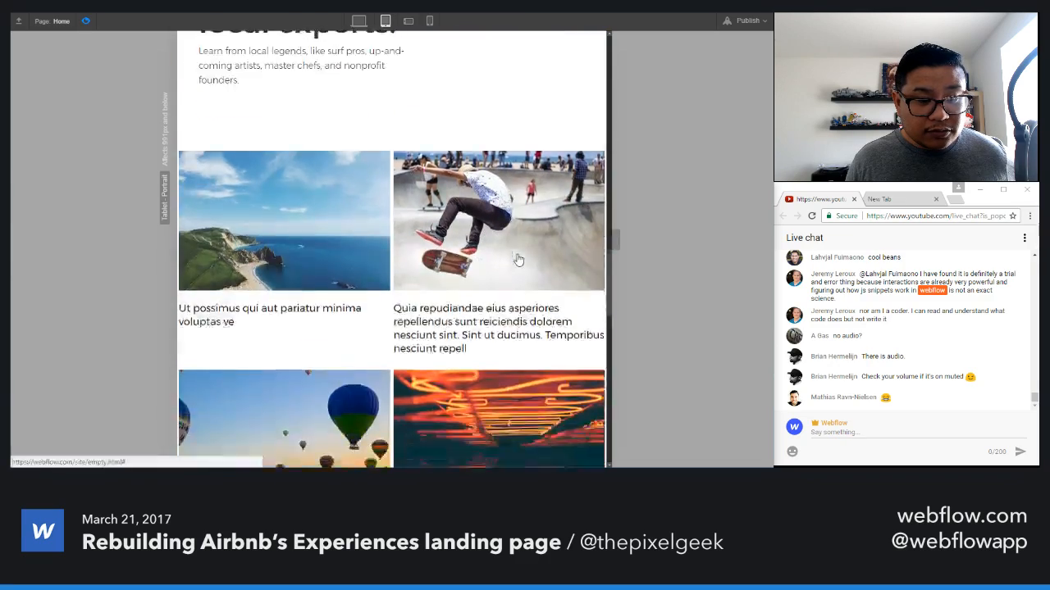
{"action": "scroll", "coordinate": [518, 259], "scroll_direction": "up", "scroll_amount": 1}
{"action": "scroll", "coordinate": [517, 259], "scroll_direction": "down", "scroll_amount": 4}
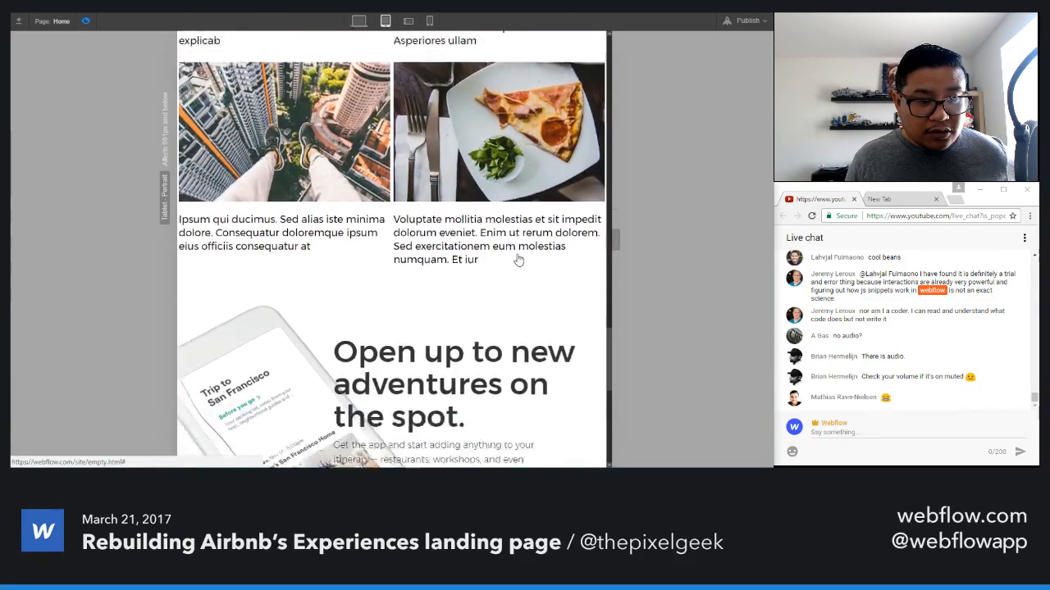
{"action": "scroll", "coordinate": [517, 260], "scroll_direction": "down", "scroll_amount": 3}
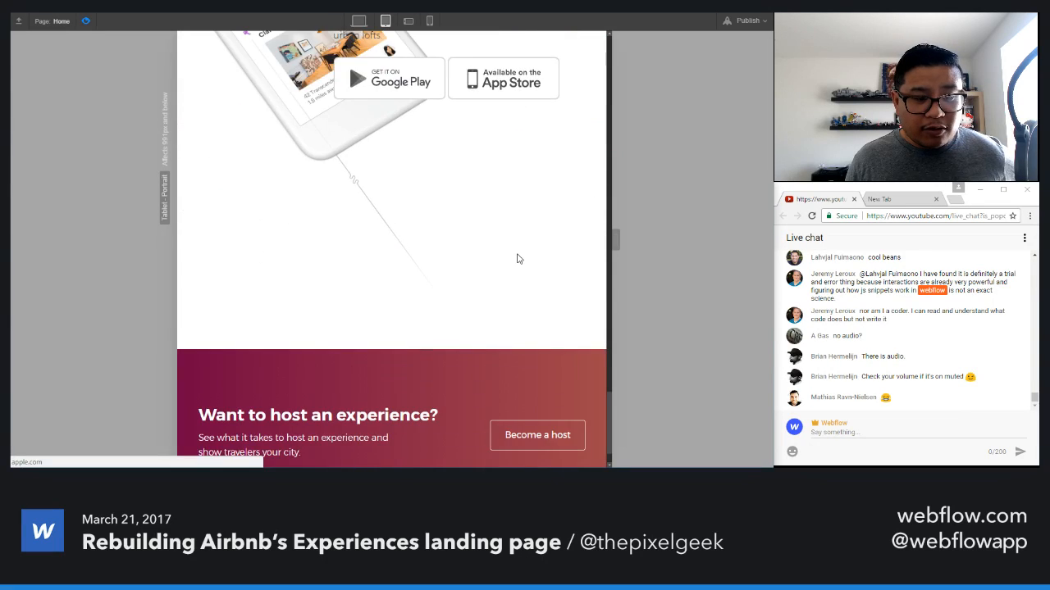
{"action": "scroll", "coordinate": [518, 259], "scroll_direction": "up", "scroll_amount": 8}
{"action": "scroll", "coordinate": [518, 260], "scroll_direction": "up", "scroll_amount": 5}
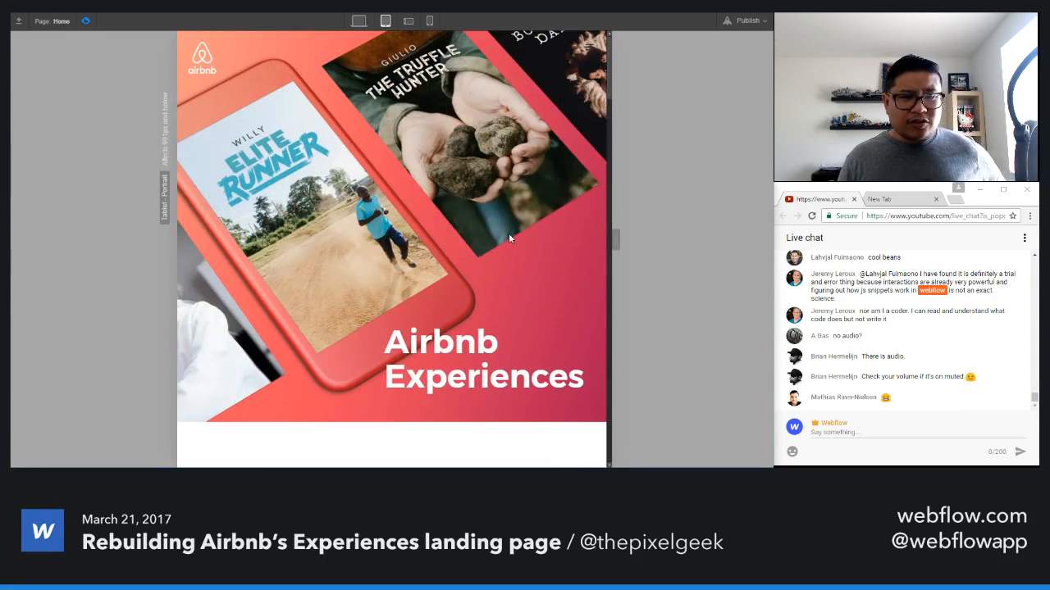
- Leave the preview, give the navbar's menu button the class "menu button" and set its icon color to white
{"action": "left_click", "coordinate": [85, 20]}
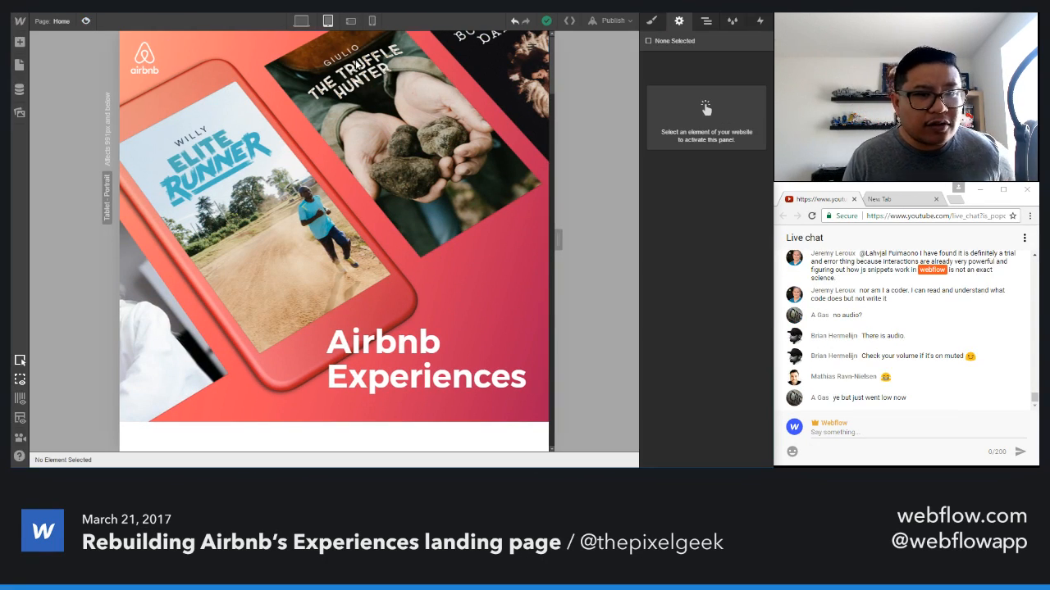
{"action": "left_click", "coordinate": [521, 51]}
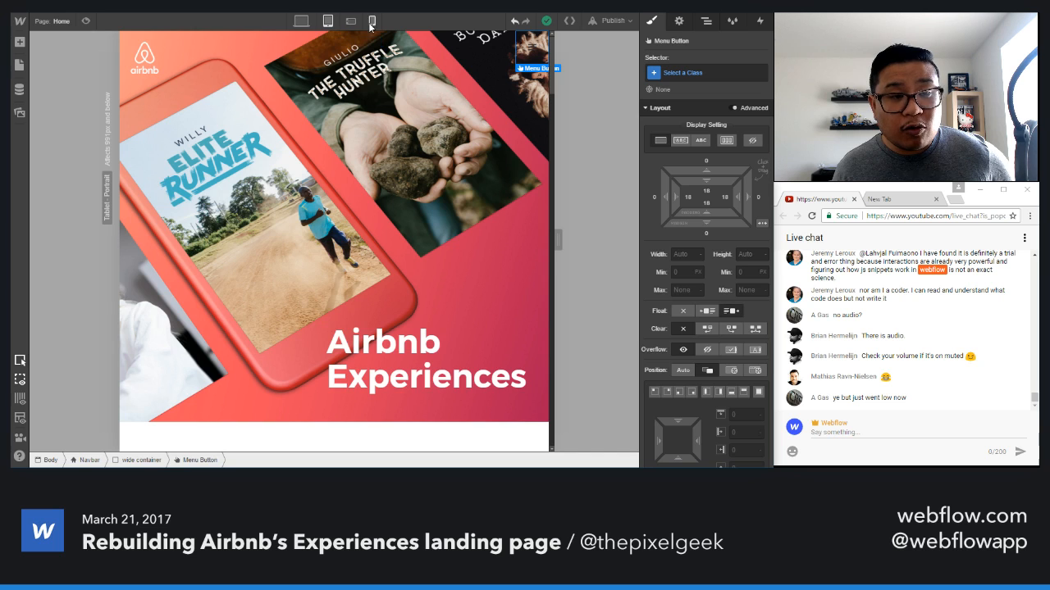
{"action": "left_click", "coordinate": [696, 74]}
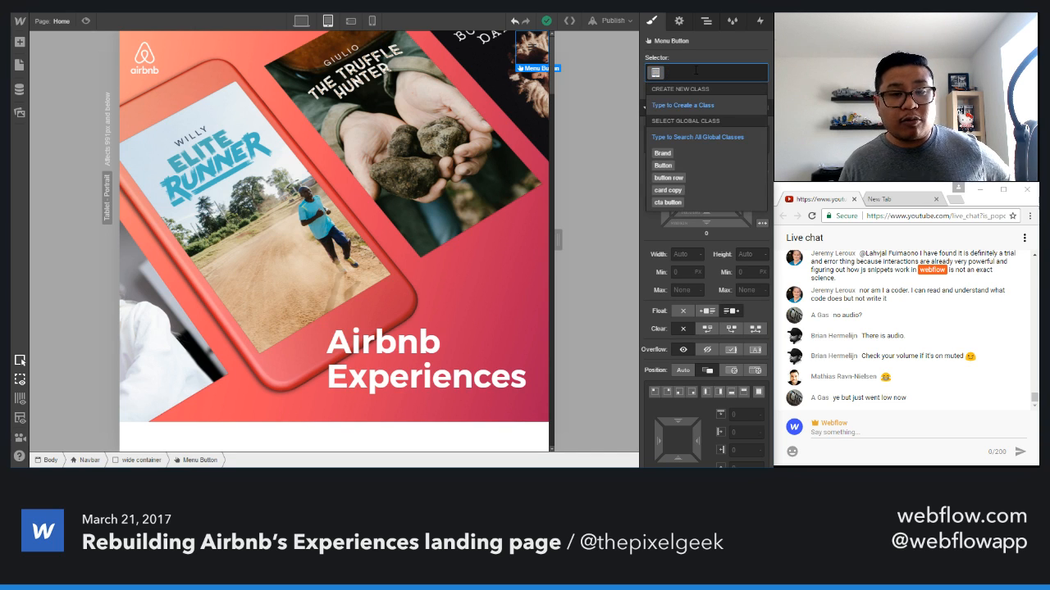
{"action": "type", "text": "menu button"}
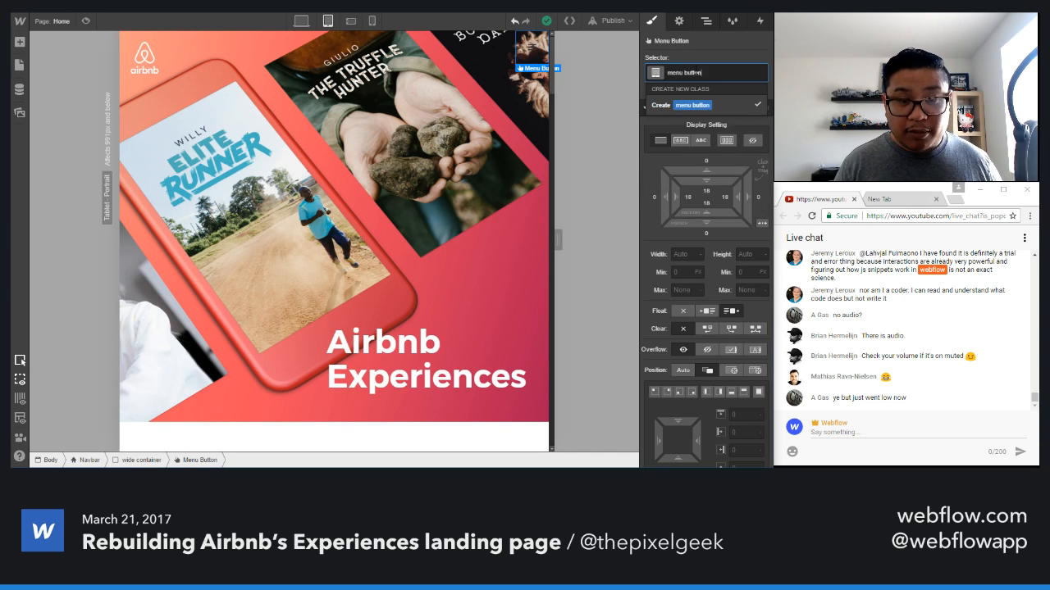
{"action": "key", "text": "Return"}
{"action": "scroll", "coordinate": [705, 287], "scroll_direction": "down", "scroll_amount": 3}
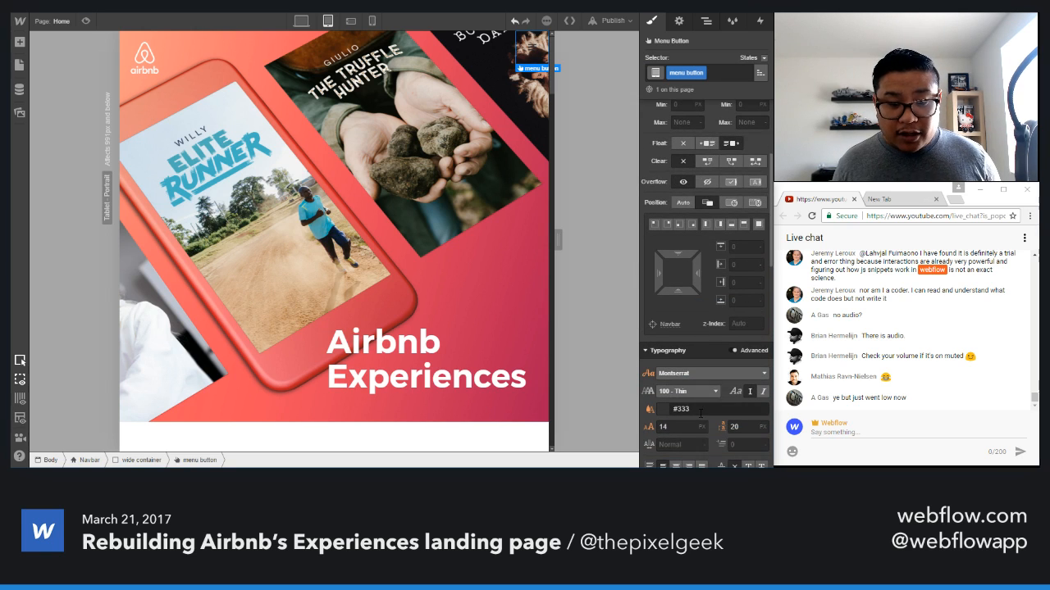
{"action": "left_click", "coordinate": [705, 408]}
{"action": "type", "text": "white"}
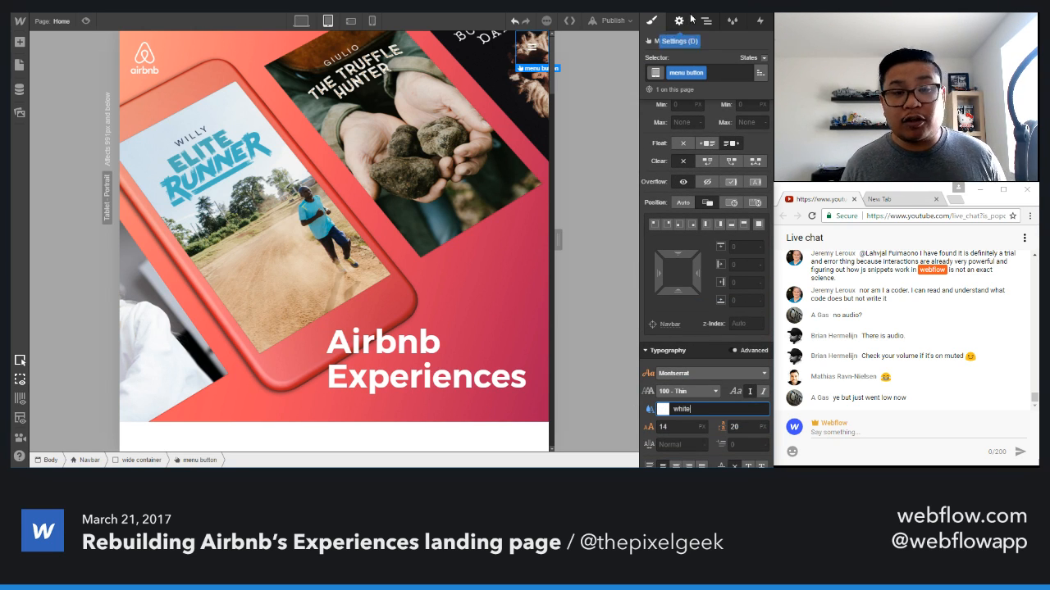
- Show the navbar menu opened and style the menu button's Open state with a white background and a black icon
{"action": "left_click", "coordinate": [679, 21]}
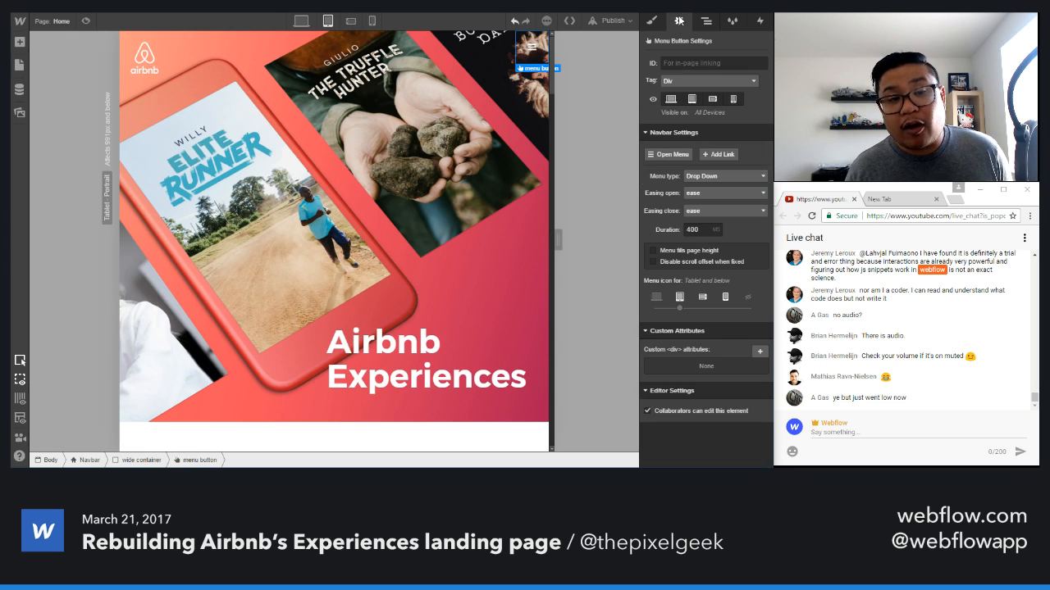
{"action": "left_click", "coordinate": [674, 154]}
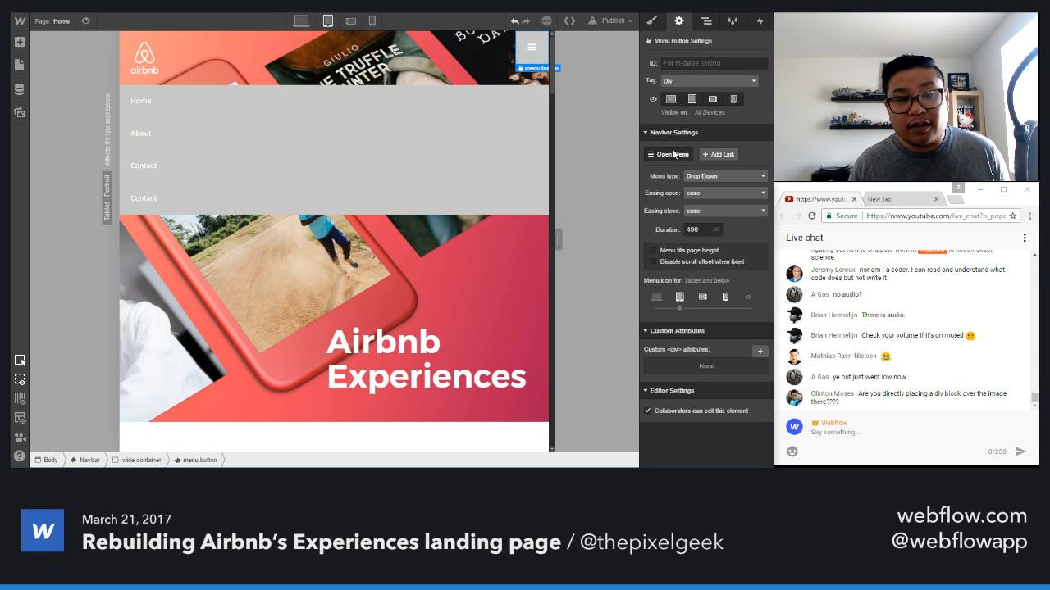
{"action": "left_click", "coordinate": [651, 21]}
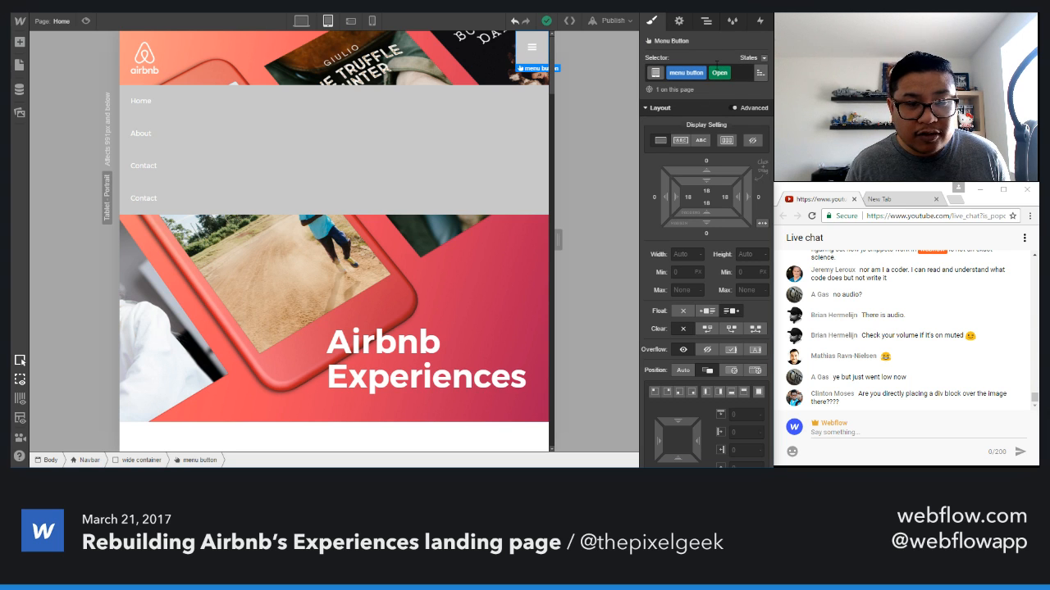
{"action": "scroll", "coordinate": [700, 329], "scroll_direction": "down", "scroll_amount": 5}
{"action": "scroll", "coordinate": [700, 329], "scroll_direction": "down", "scroll_amount": 1}
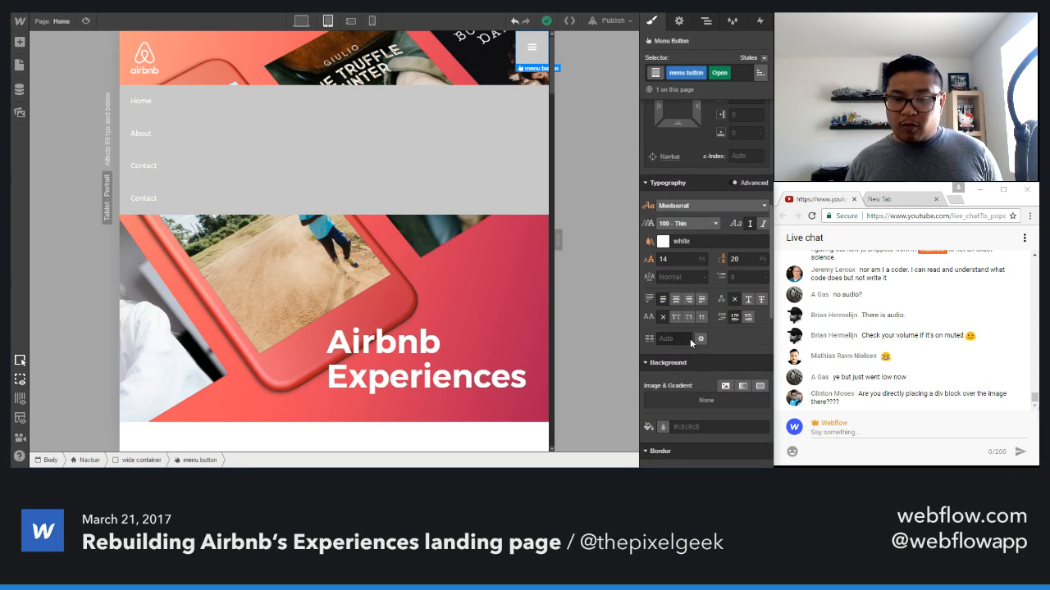
{"action": "left_click", "coordinate": [663, 428]}
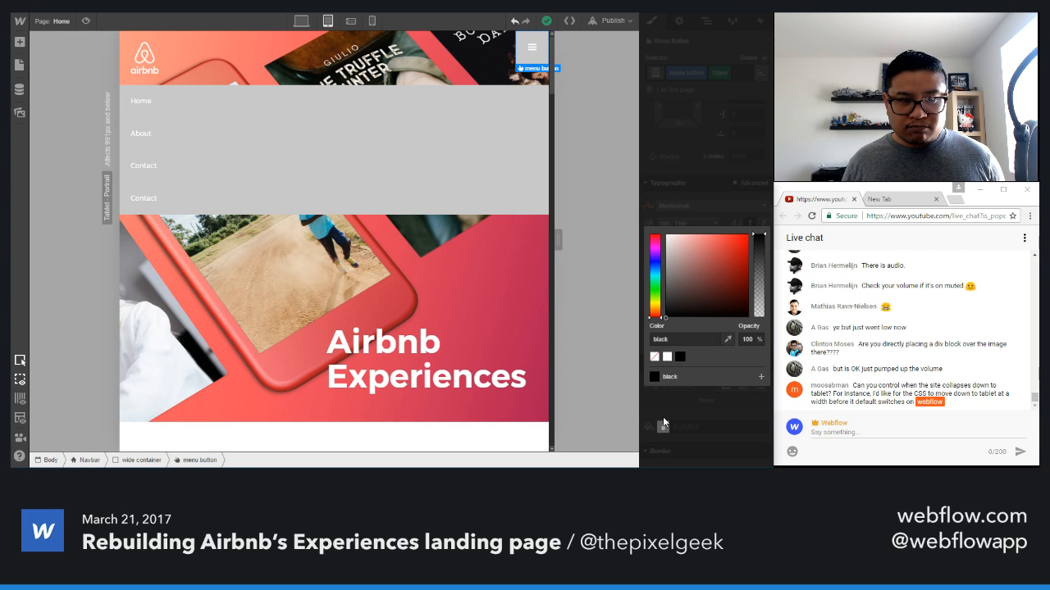
{"action": "left_click", "coordinate": [668, 358]}
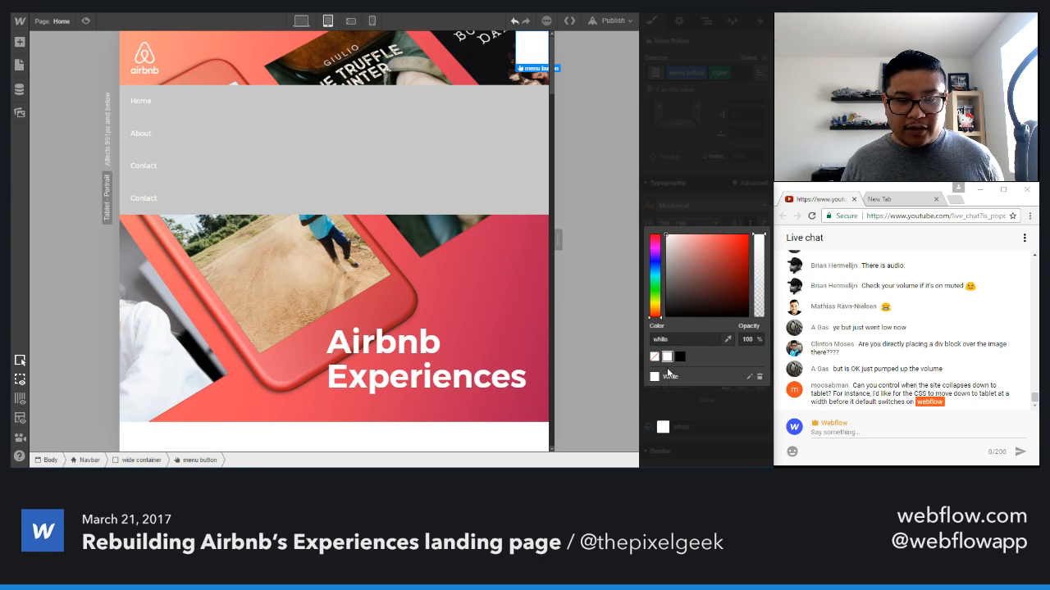
{"action": "left_click", "coordinate": [722, 401]}
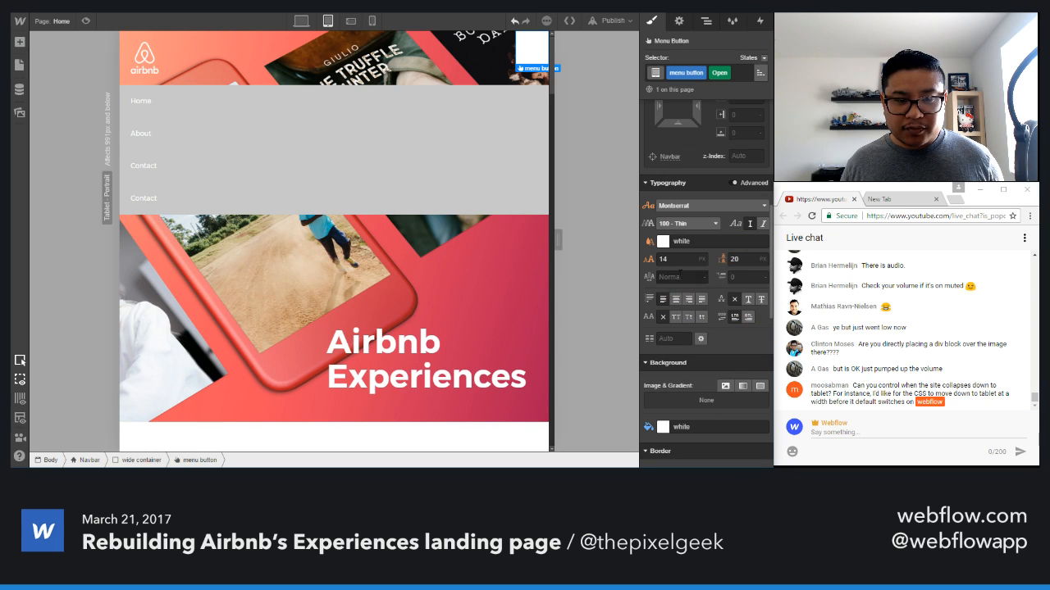
{"action": "left_click", "coordinate": [681, 241]}
{"action": "type", "text": "black"}
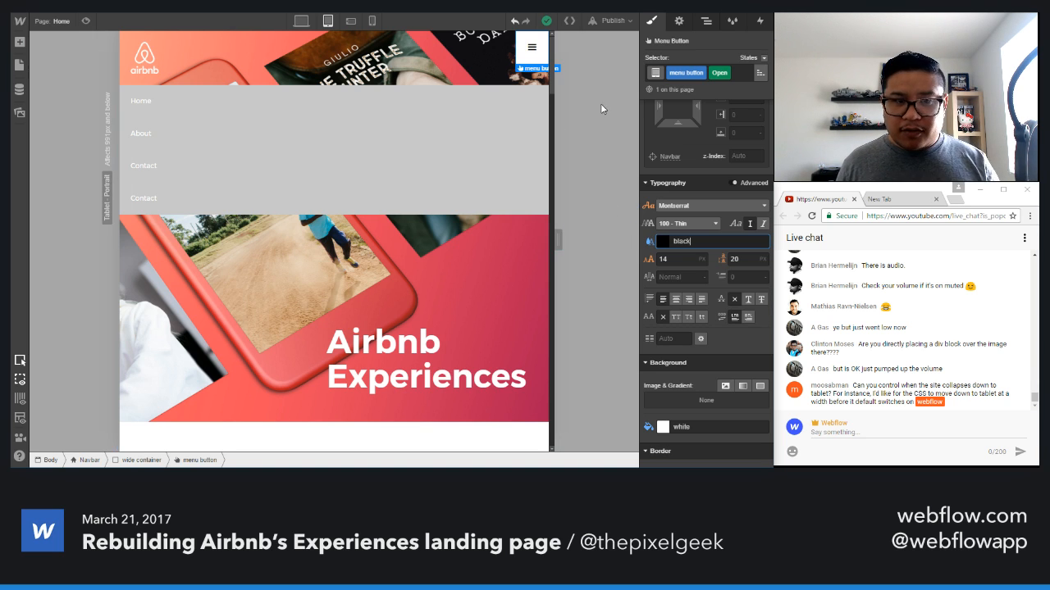
- Change the navbar's menu type to Over Right
{"action": "left_click", "coordinate": [678, 20]}
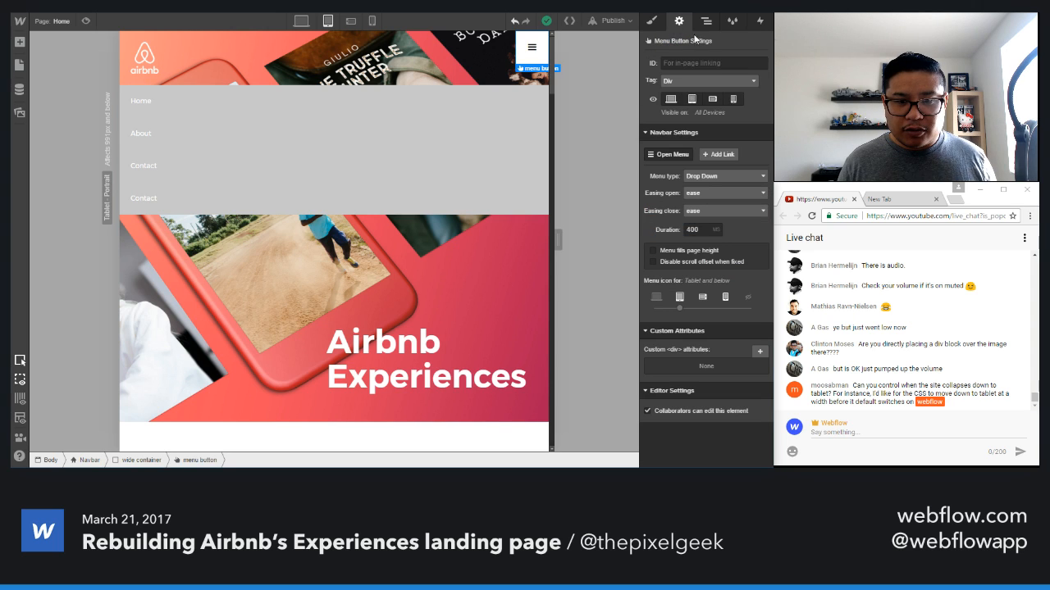
{"action": "left_click", "coordinate": [703, 175]}
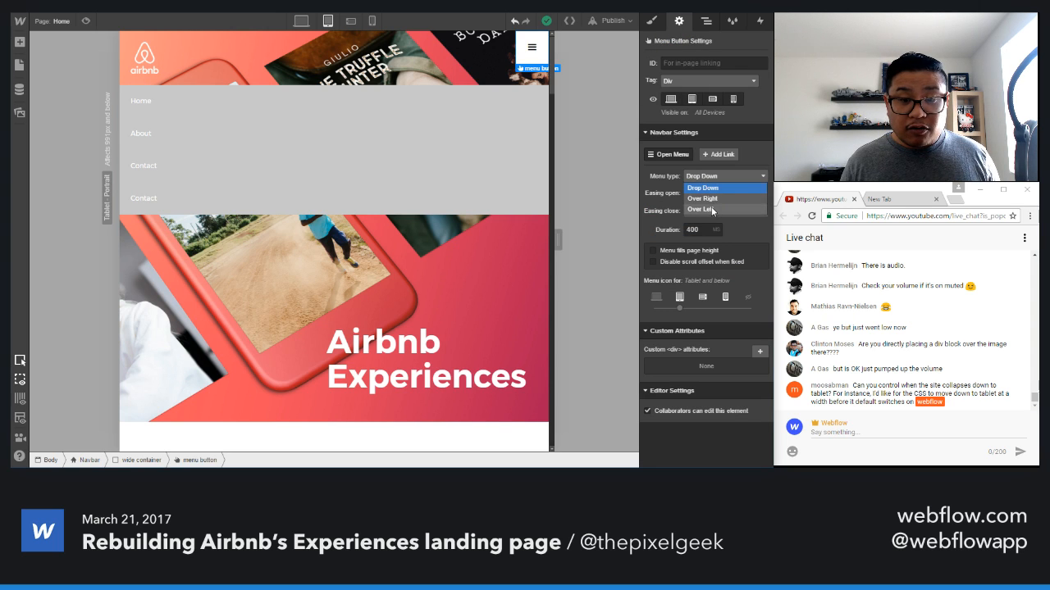
{"action": "left_click", "coordinate": [714, 199]}
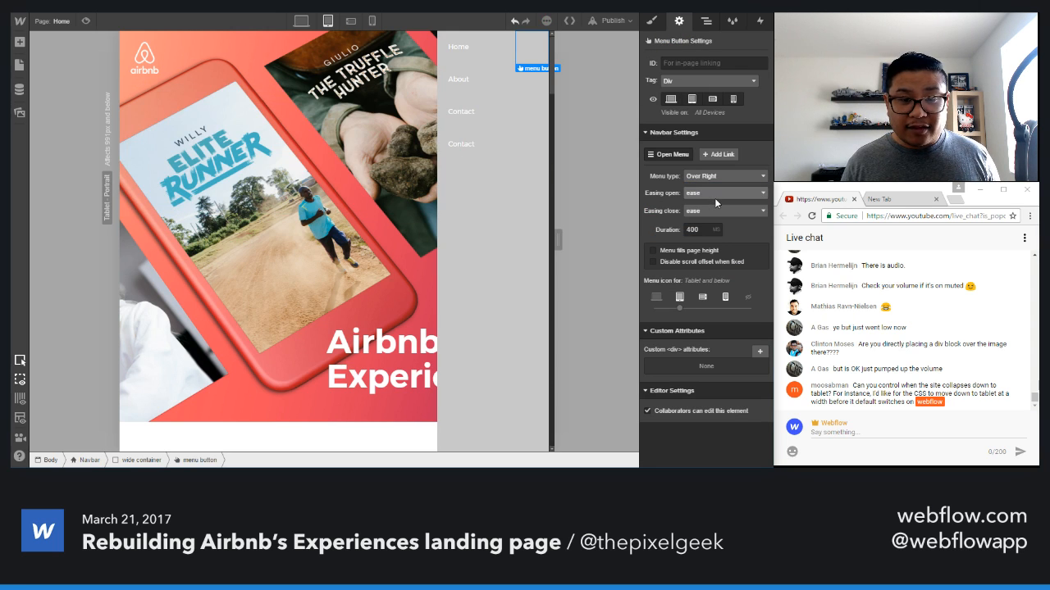
- Create the class "nav menu" on the opened navigation menu
{"action": "left_click", "coordinate": [495, 273]}
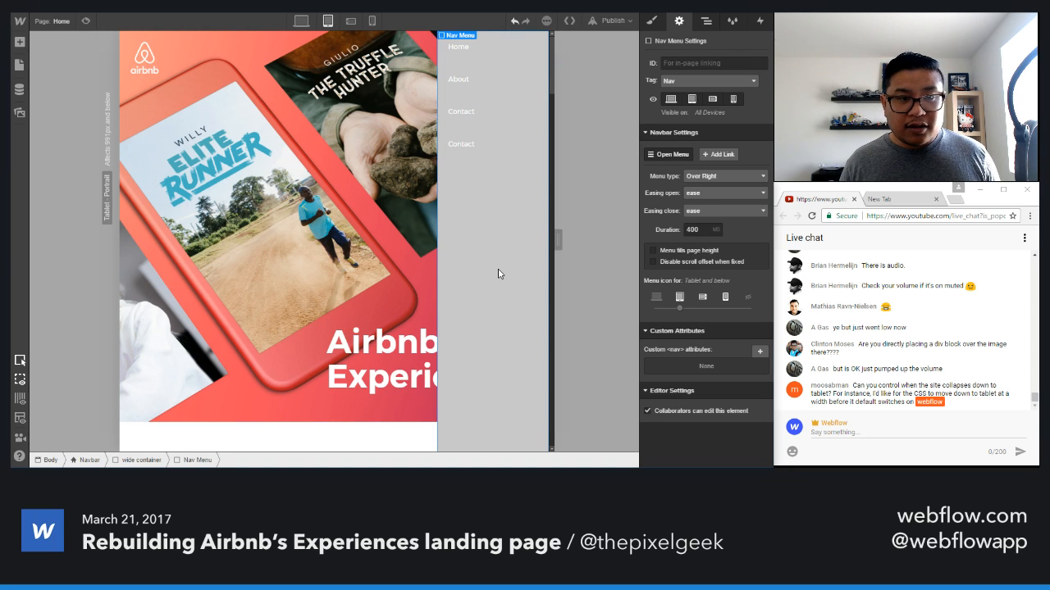
{"action": "left_click", "coordinate": [651, 21]}
{"action": "left_click", "coordinate": [694, 72]}
{"action": "type", "text": "nav menu"}
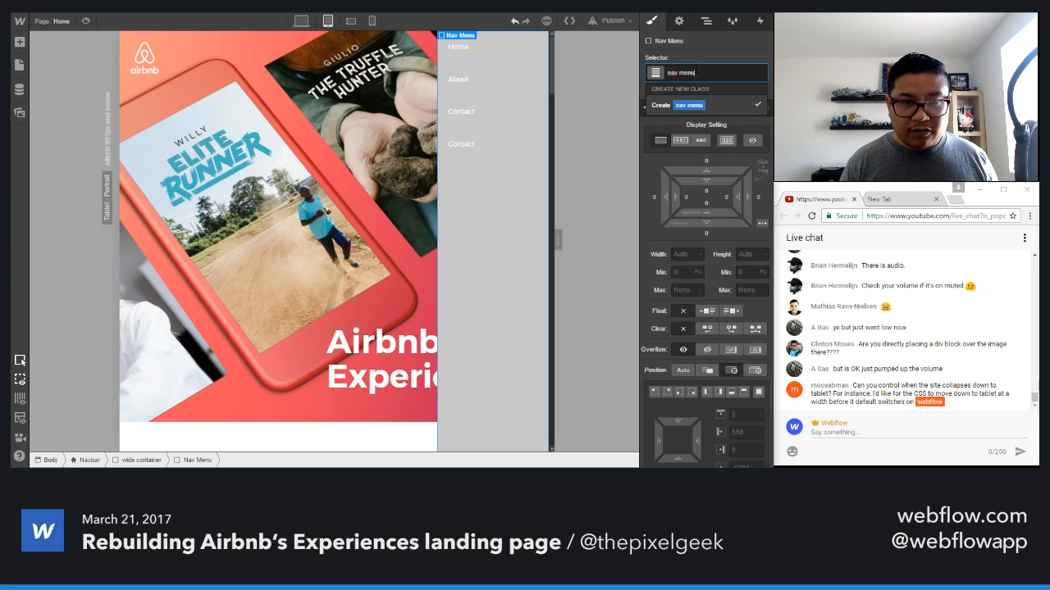
{"action": "key", "text": "Return"}
- Try a white background on the nav menu, then settle on light grey #e0e0e0
{"action": "scroll", "coordinate": [700, 320], "scroll_direction": "down", "scroll_amount": 5}
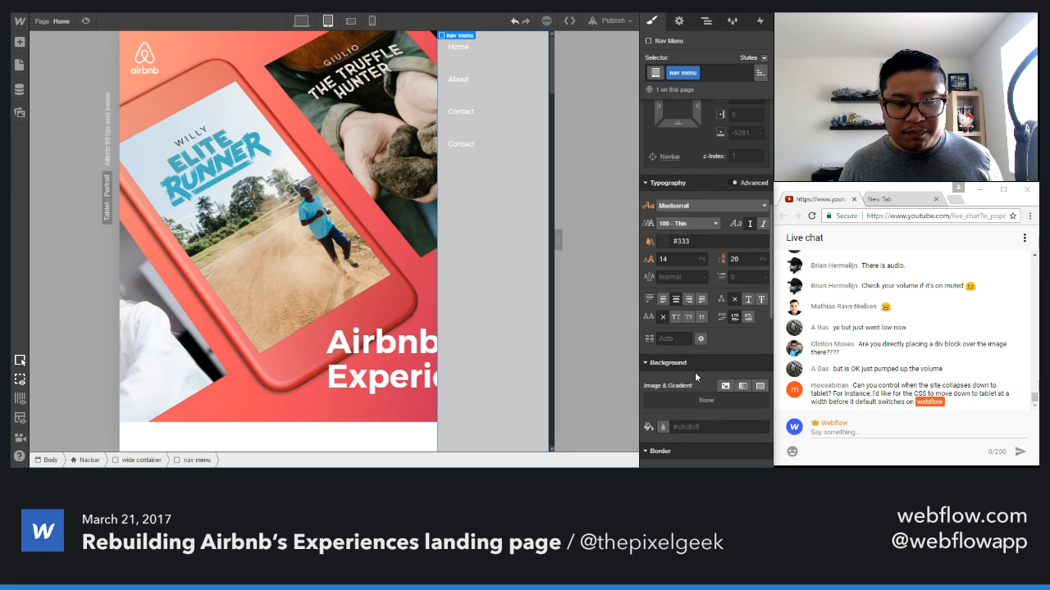
{"action": "left_click", "coordinate": [663, 427]}
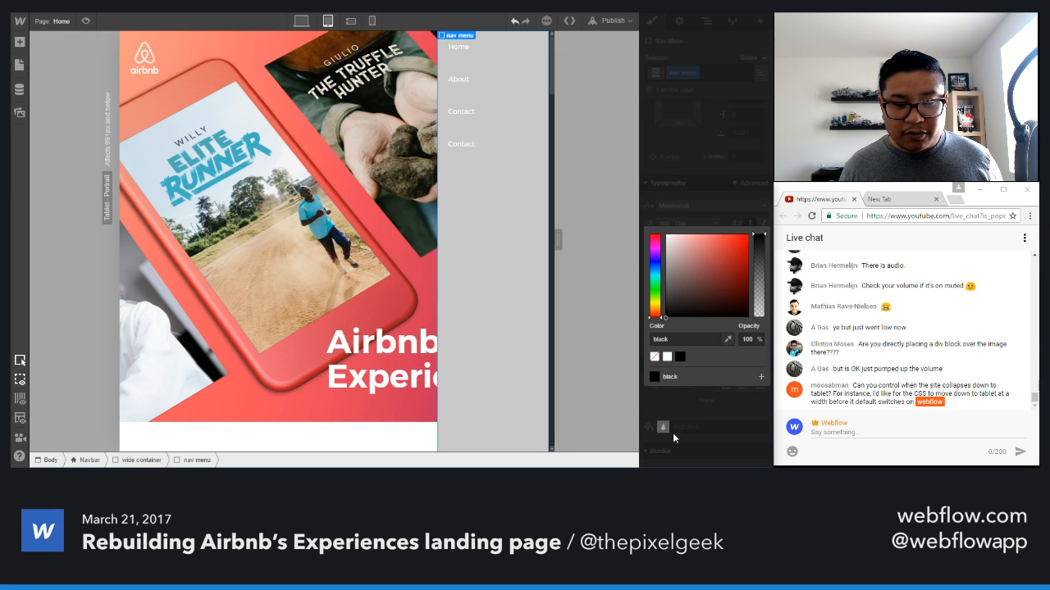
{"action": "left_click", "coordinate": [668, 356]}
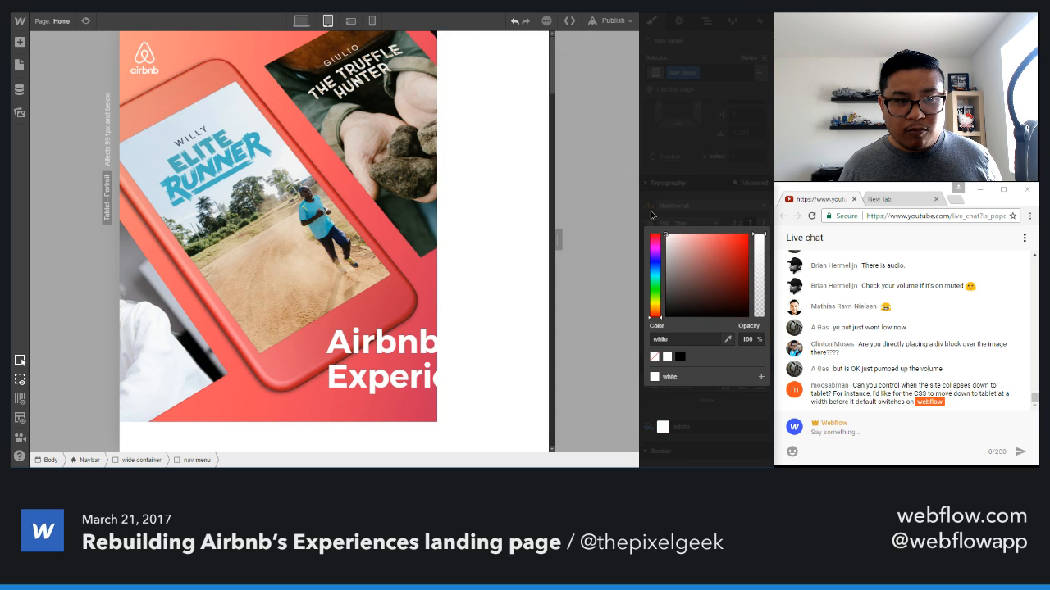
{"action": "left_click", "coordinate": [721, 205]}
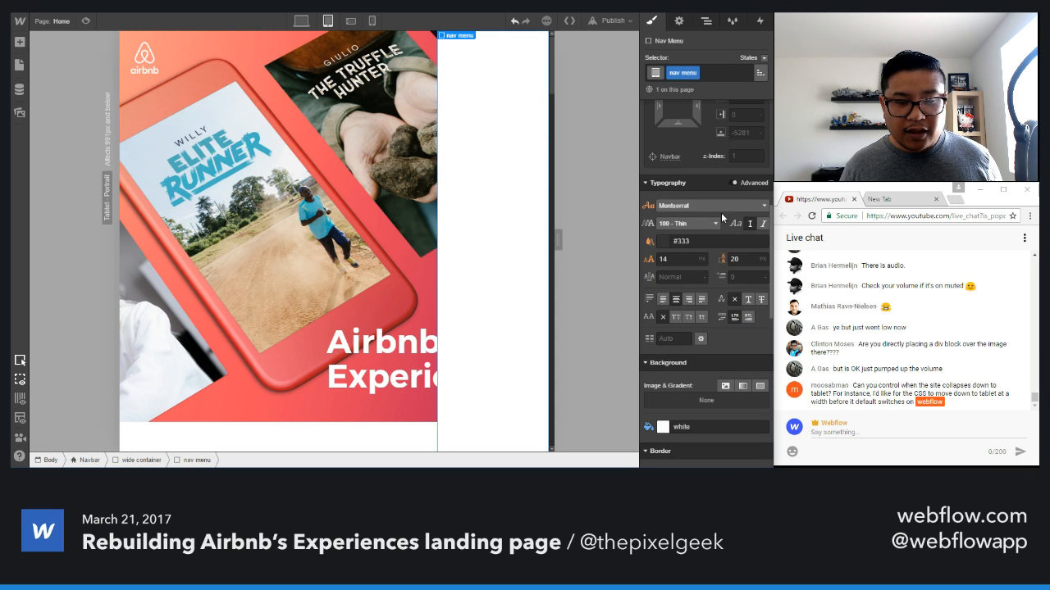
{"action": "left_click", "coordinate": [663, 427]}
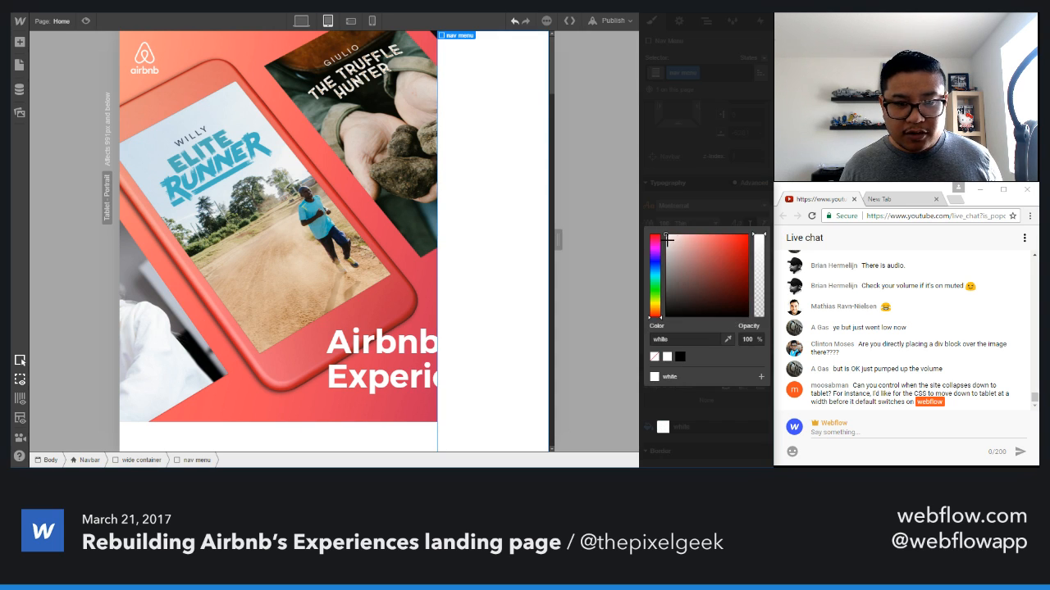
{"action": "mouse_move", "coordinate": [680, 244]}
{"action": "left_mouse_down"}
{"action": "mouse_move", "coordinate": [637, 232]}
{"action": "mouse_move", "coordinate": [632, 248]}
{"action": "mouse_move", "coordinate": [662, 243]}
{"action": "left_mouse_up"}
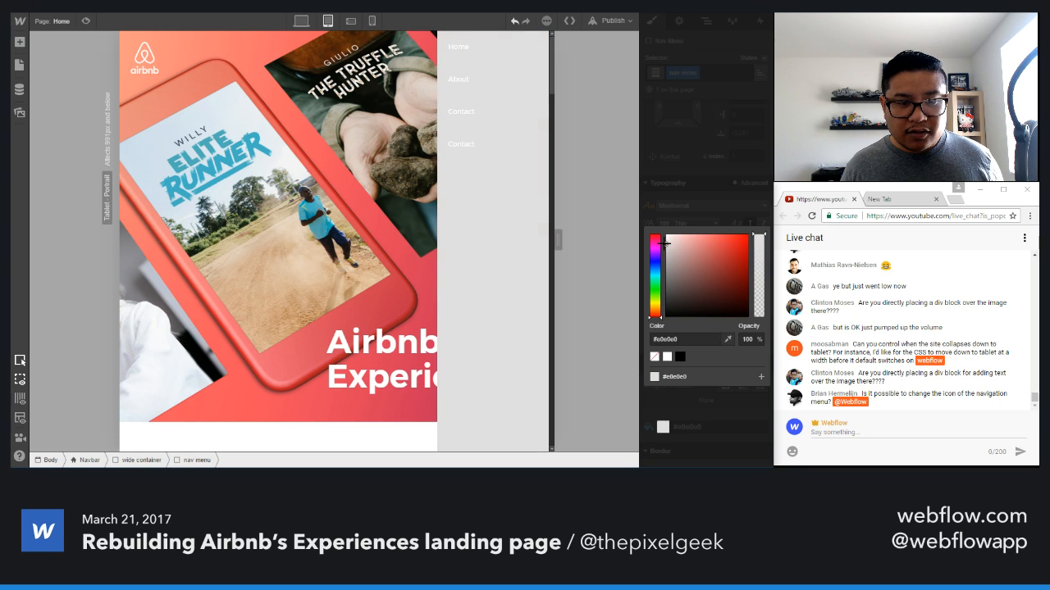
{"action": "left_click", "coordinate": [702, 205]}
- Set the text color of the nav links in the opened menu to black
{"action": "left_click", "coordinate": [502, 59]}
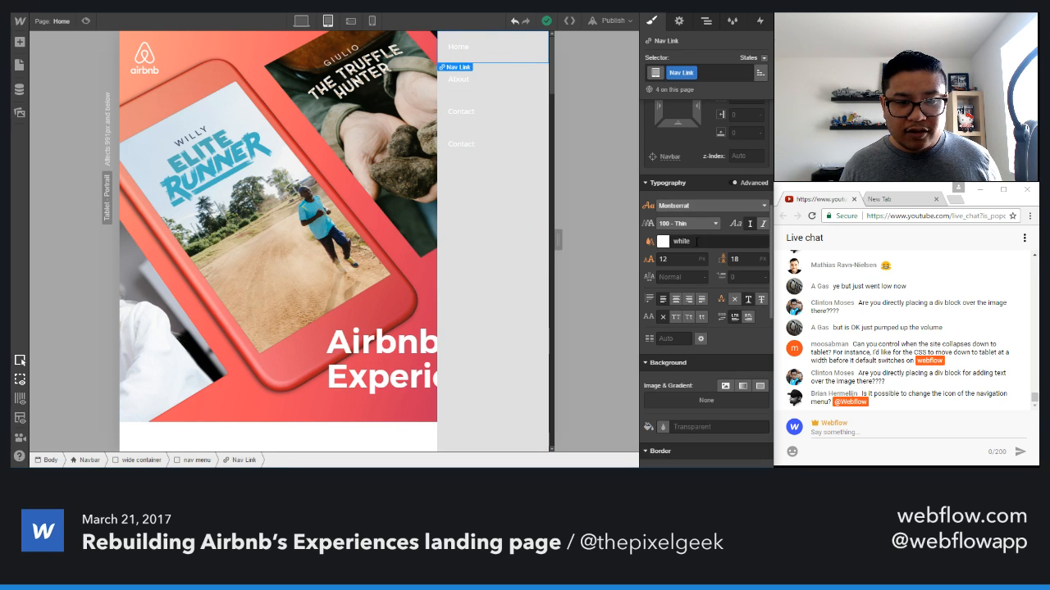
{"action": "left_click", "coordinate": [668, 242]}
{"action": "type", "text": "black"}
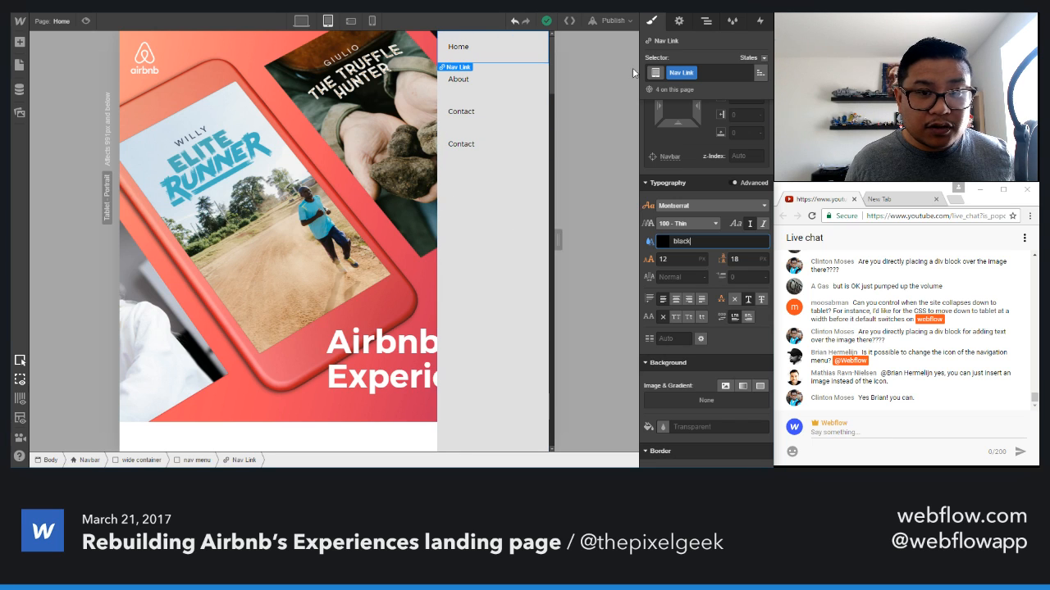
- Close the navbar menu and test opening and closing it from the hamburger icon in the tablet preview
{"action": "left_click", "coordinate": [678, 21]}
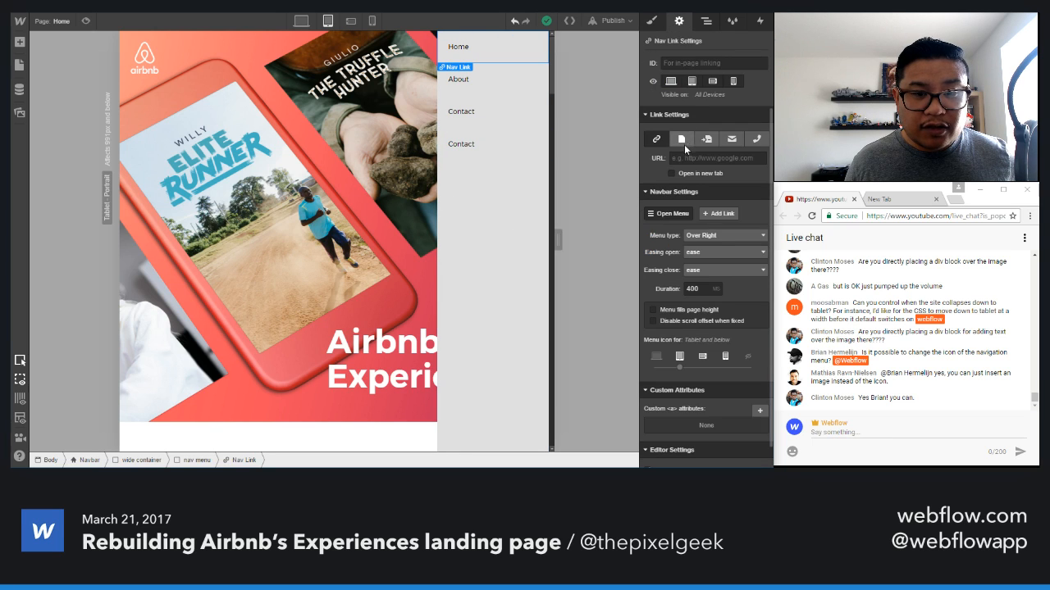
{"action": "left_click", "coordinate": [664, 215]}
{"action": "left_click", "coordinate": [86, 20]}
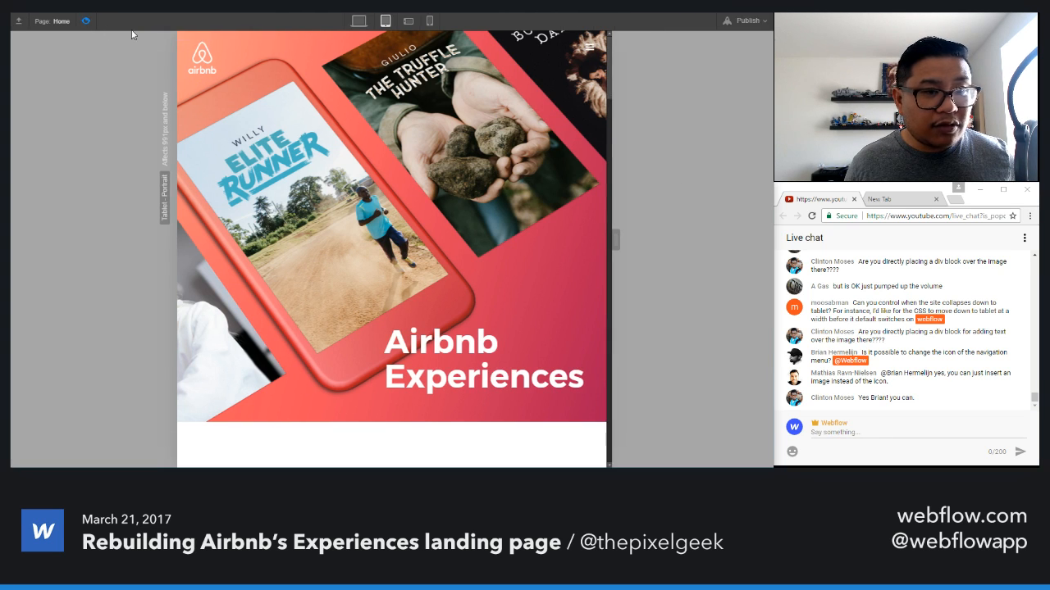
{"action": "left_click", "coordinate": [589, 47]}
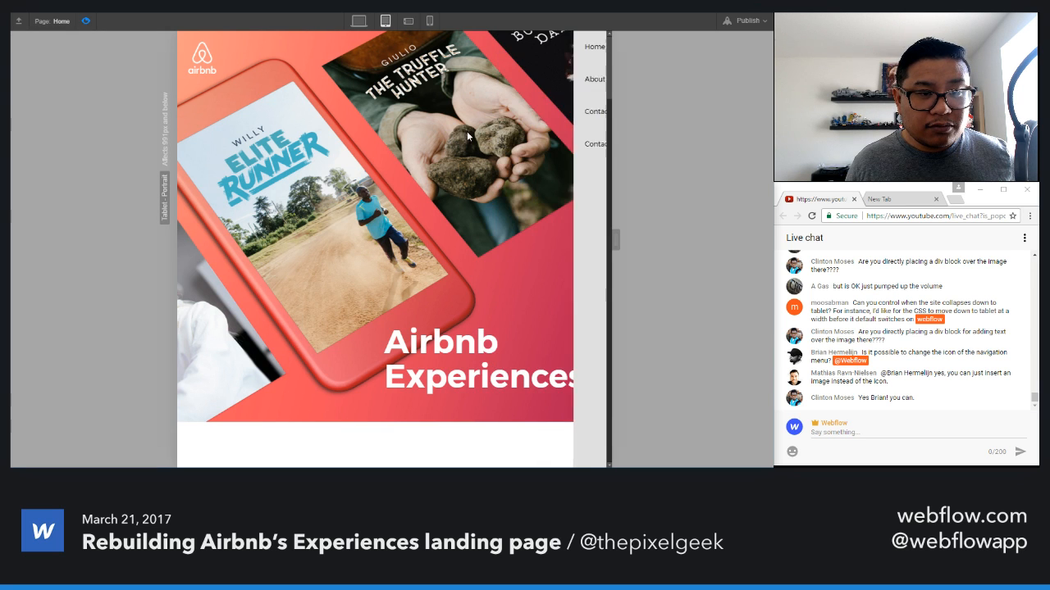
{"action": "left_click", "coordinate": [589, 47]}
{"action": "left_click", "coordinate": [443, 130]}
{"action": "left_click", "coordinate": [89, 21]}
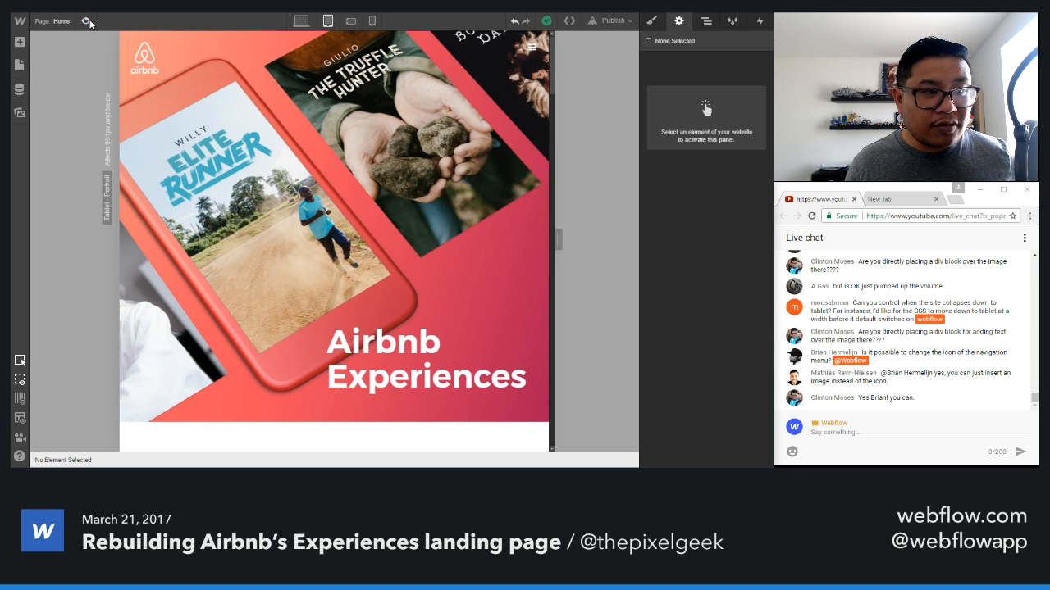
- Reduce the left and right padding of the tab buttons in the tabs menu to 15 px each
{"action": "scroll", "coordinate": [326, 222], "scroll_direction": "down", "scroll_amount": 5}
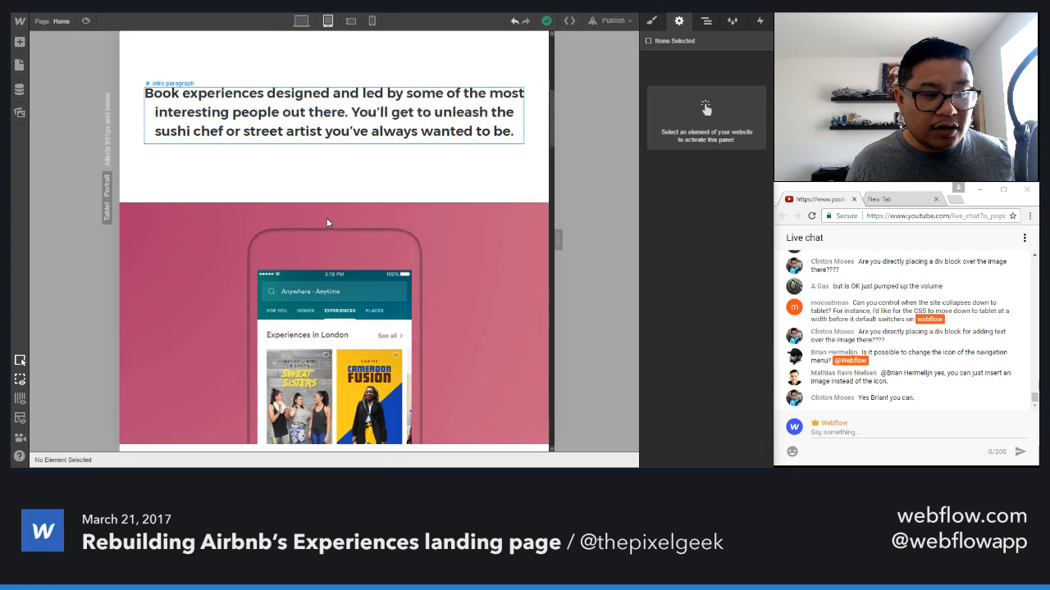
{"action": "scroll", "coordinate": [326, 223], "scroll_direction": "down", "scroll_amount": 8}
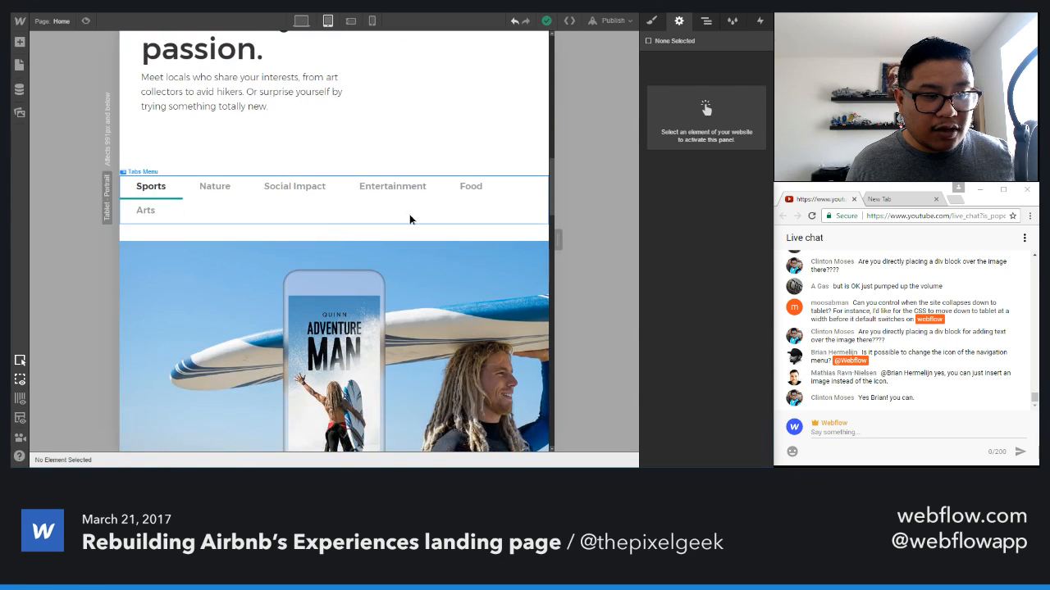
{"action": "left_click", "coordinate": [410, 219]}
{"action": "left_click", "coordinate": [651, 21]}
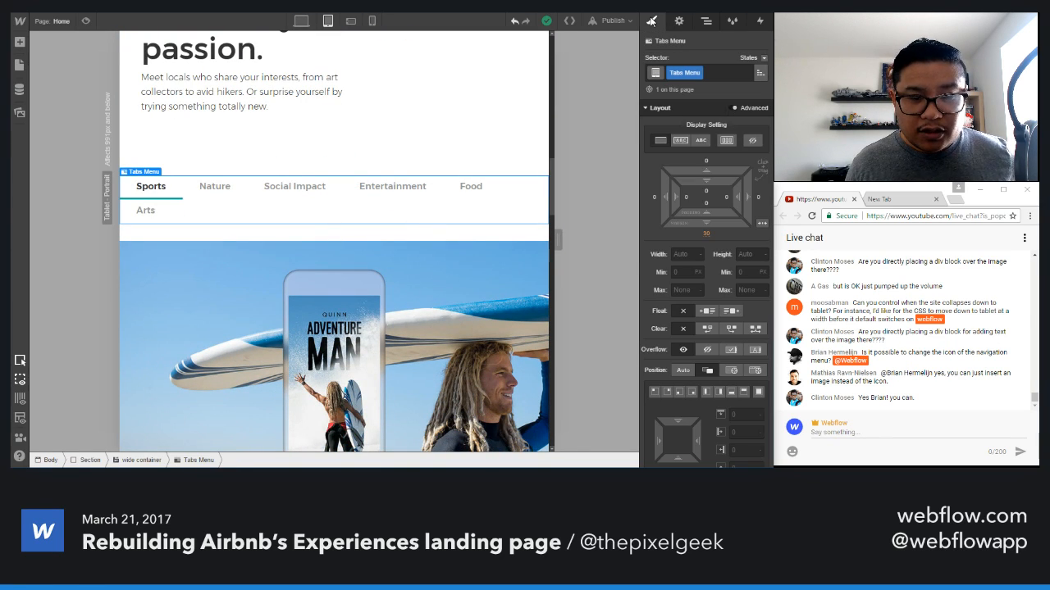
{"action": "key", "text": "Up"}
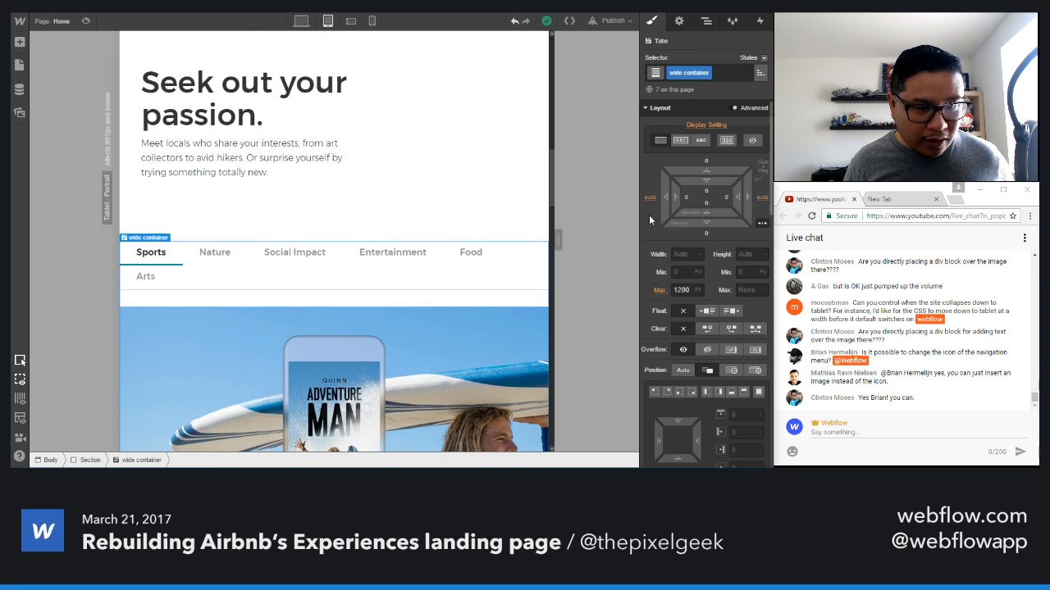
{"action": "left_click", "coordinate": [151, 253]}
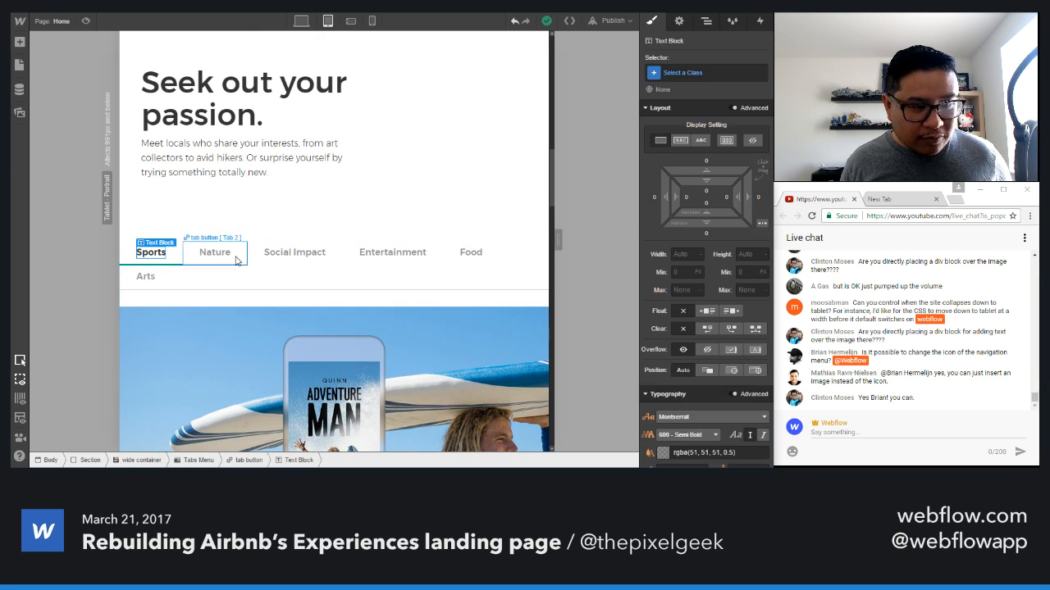
{"action": "left_click", "coordinate": [236, 261]}
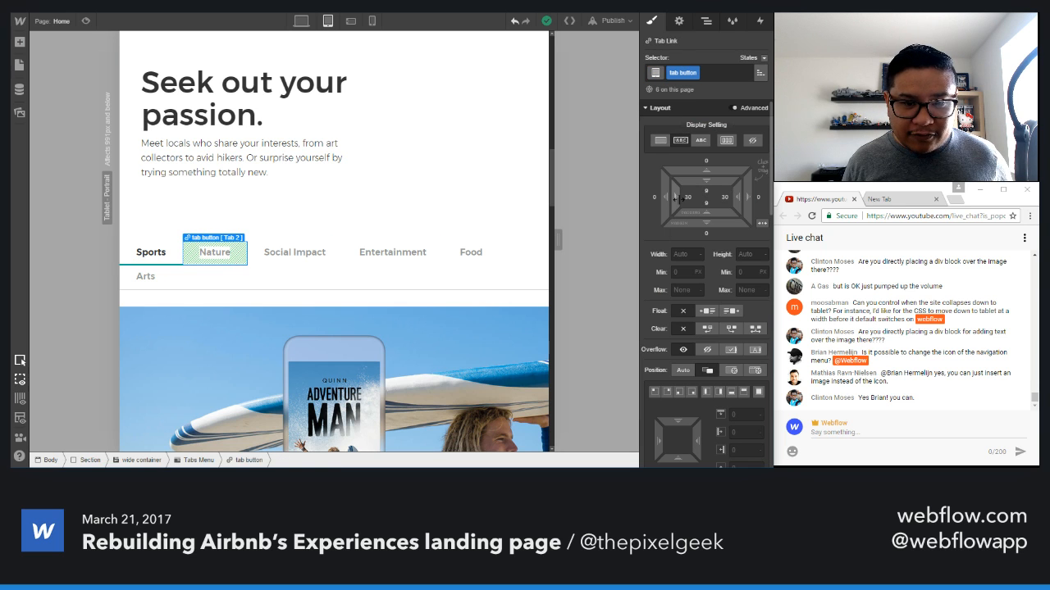
{"action": "left_click_drag", "start_coordinate": [676, 197], "coordinate": [654, 198]}
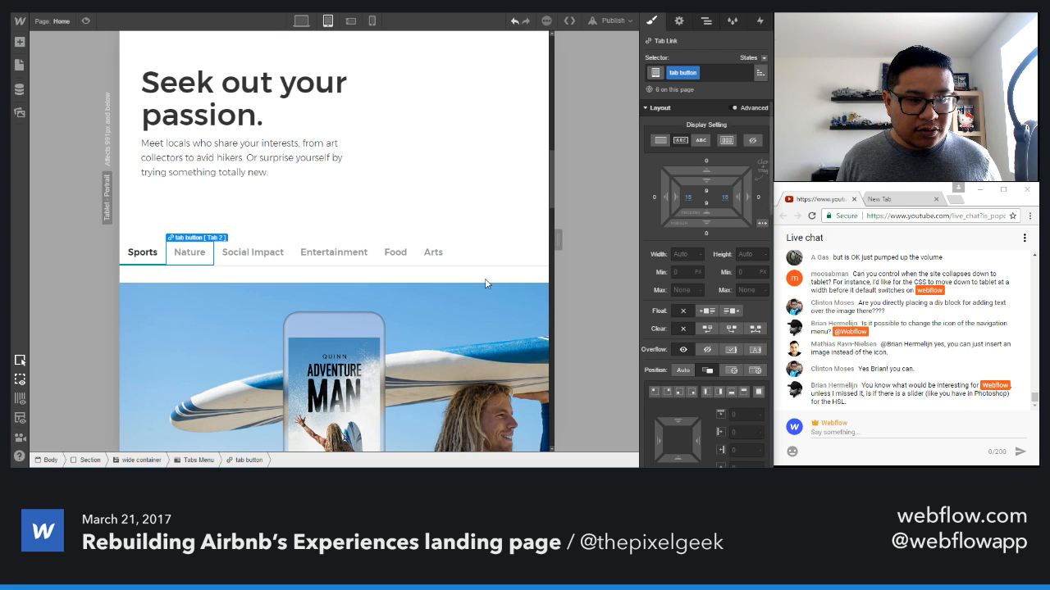
- Try 5% left and right padding on the experience copy block below the surfer image
{"action": "scroll", "coordinate": [443, 418], "scroll_direction": "down", "scroll_amount": 5}
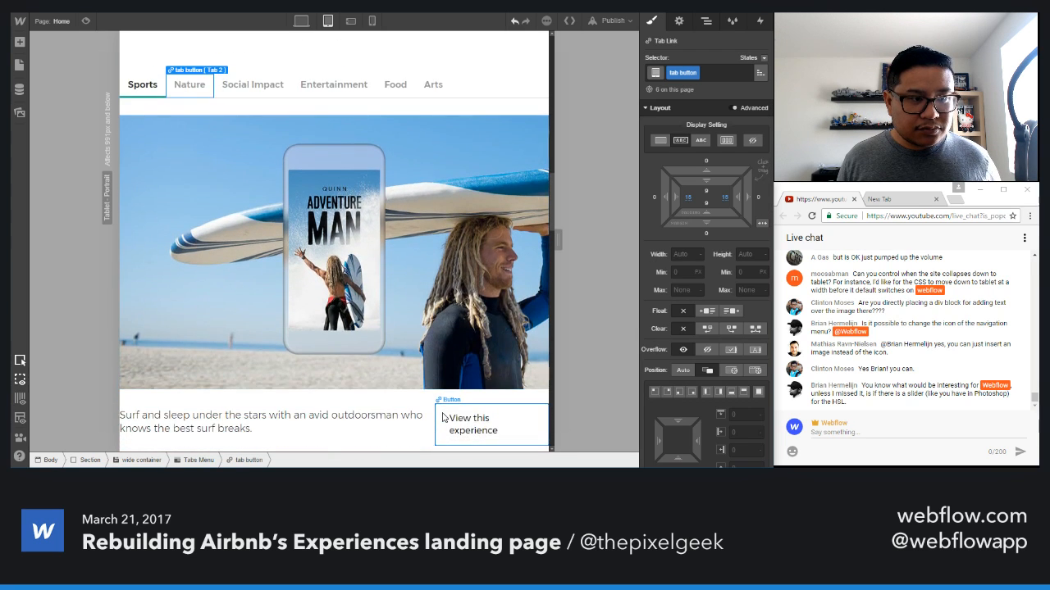
{"action": "scroll", "coordinate": [443, 418], "scroll_direction": "down", "scroll_amount": 1}
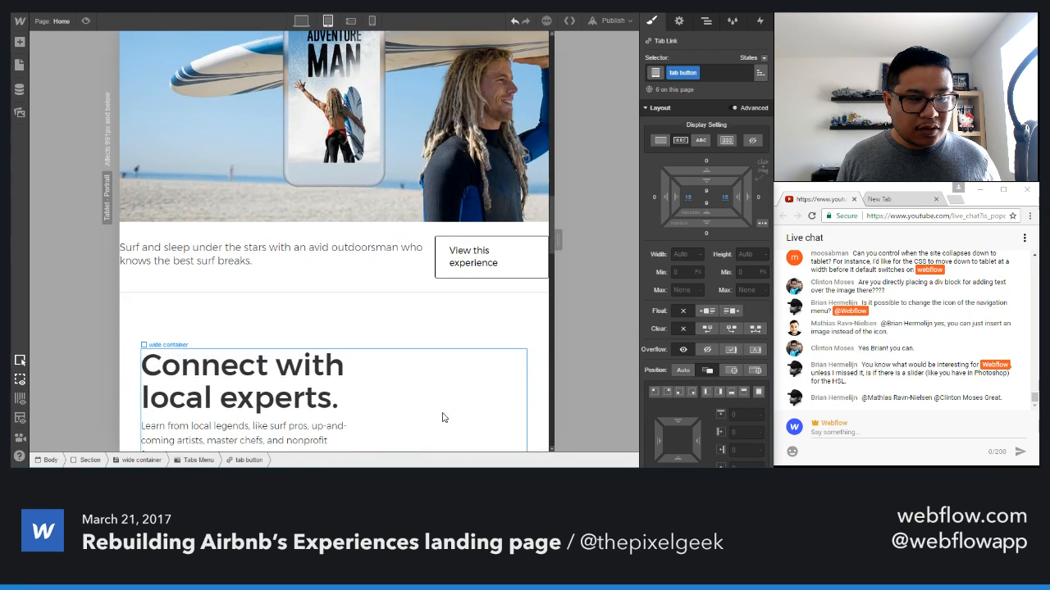
{"action": "left_click", "coordinate": [365, 293]}
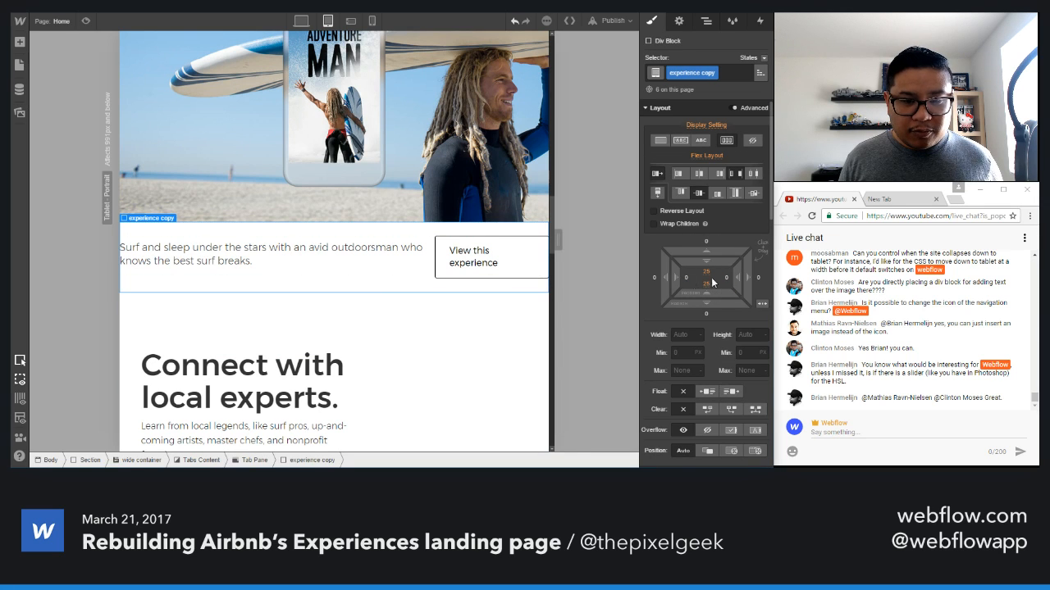
{"action": "left_click", "coordinate": [686, 277]}
{"action": "type", "text": "5%"}
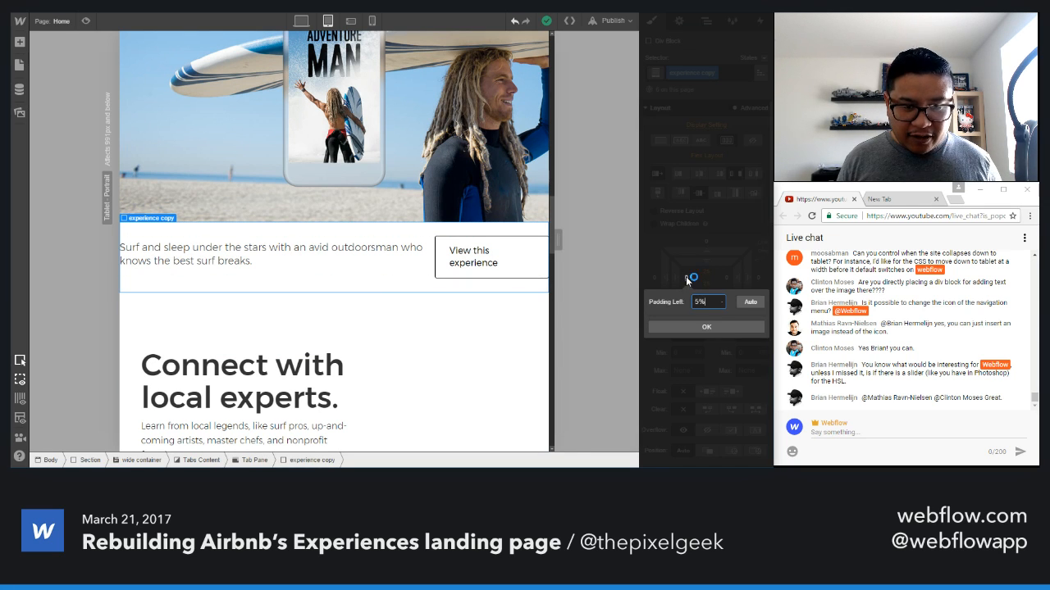
{"action": "key", "text": "Return"}
{"action": "left_click", "coordinate": [726, 281]}
{"action": "type", "text": "5"}
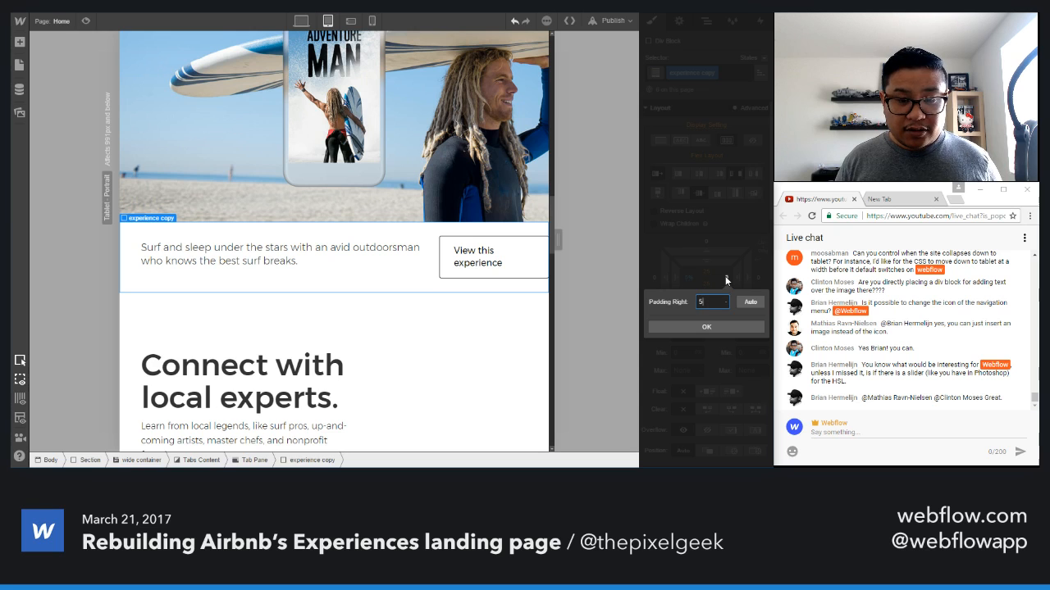
{"action": "type", "text": "%"}
{"action": "key", "text": "Return"}
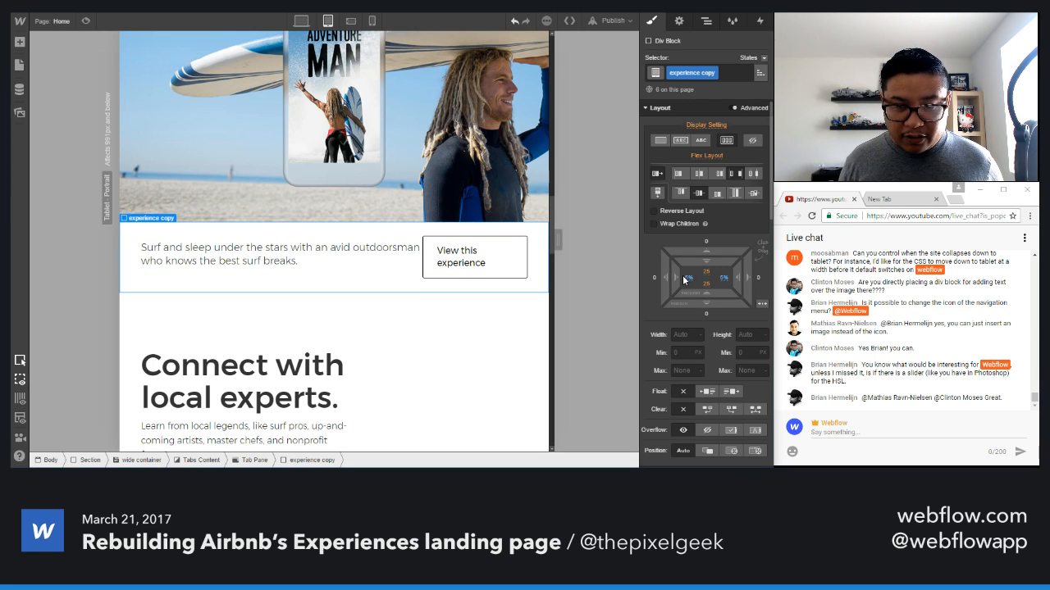
- Set the left and right padding of the experience copy block to 2.5% each
{"action": "left_click", "coordinate": [688, 277]}
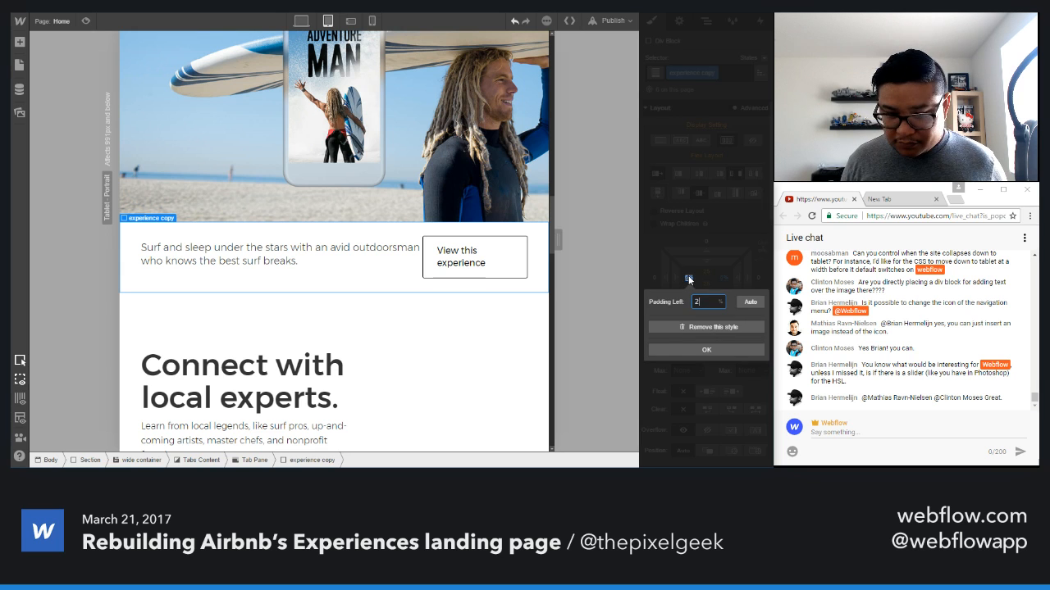
{"action": "type", "text": "2"}
{"action": "key", "text": "Return"}
{"action": "left_click", "coordinate": [724, 281]}
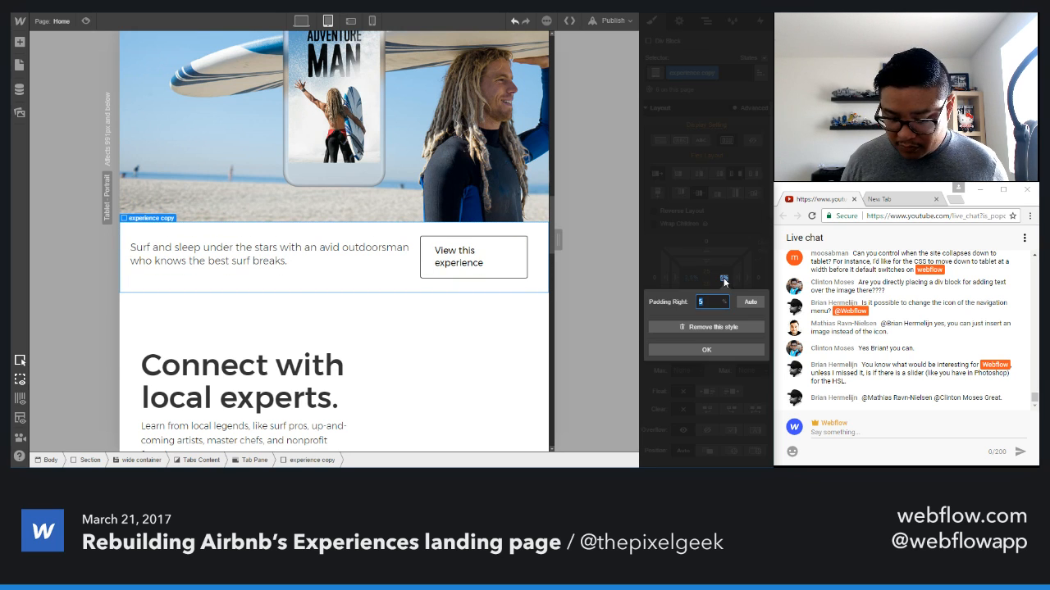
{"action": "type", "text": "2.5"}
{"action": "key", "text": "Return"}
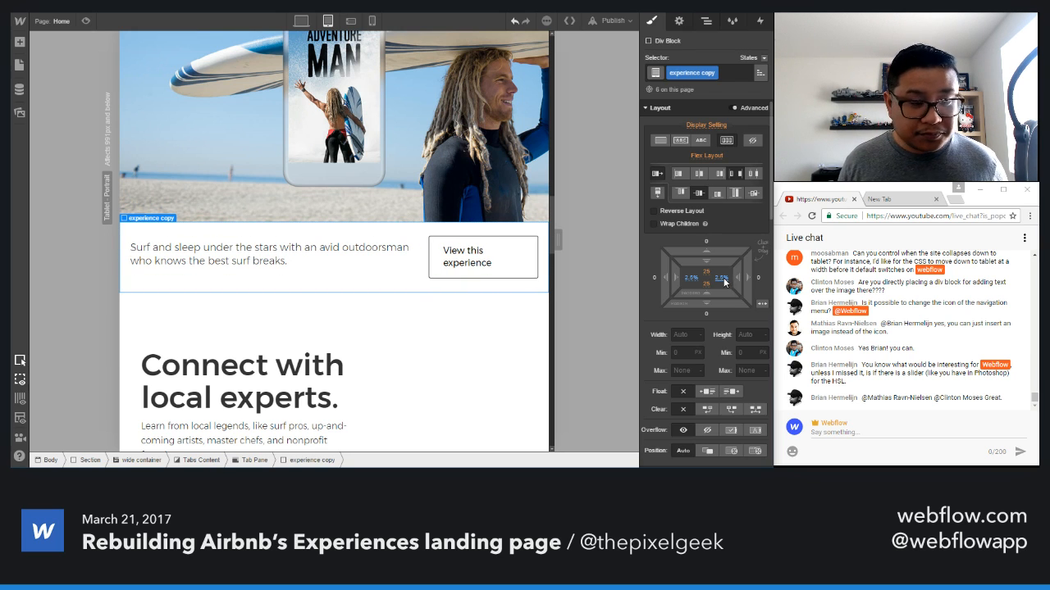
- Try 10 px left and right padding on the "View this experience" button, then undo the change
{"action": "left_click", "coordinate": [495, 264]}
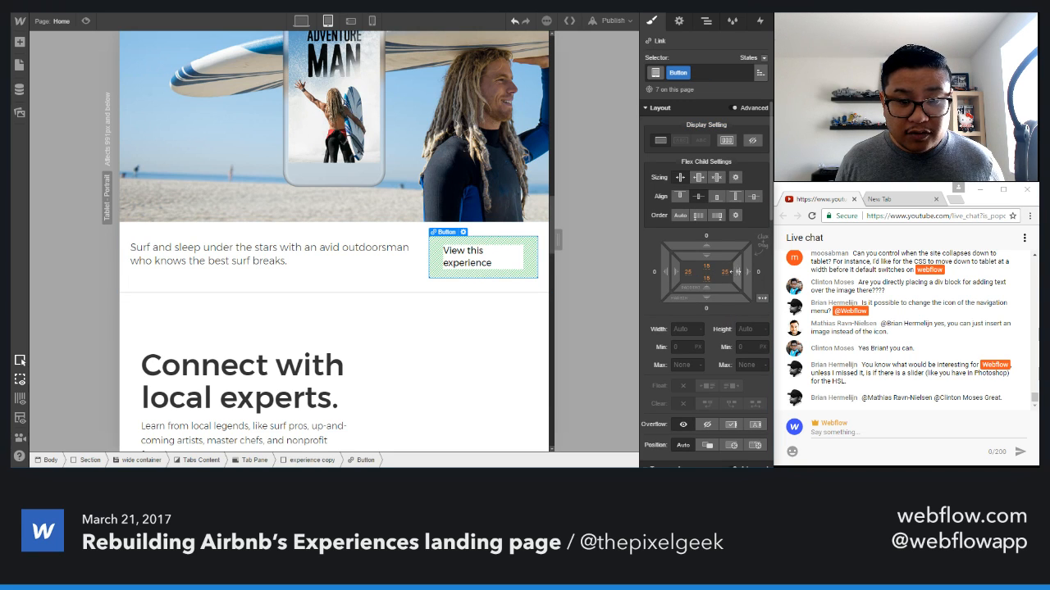
{"action": "left_click_drag", "start_coordinate": [737, 271], "coordinate": [761, 274]}
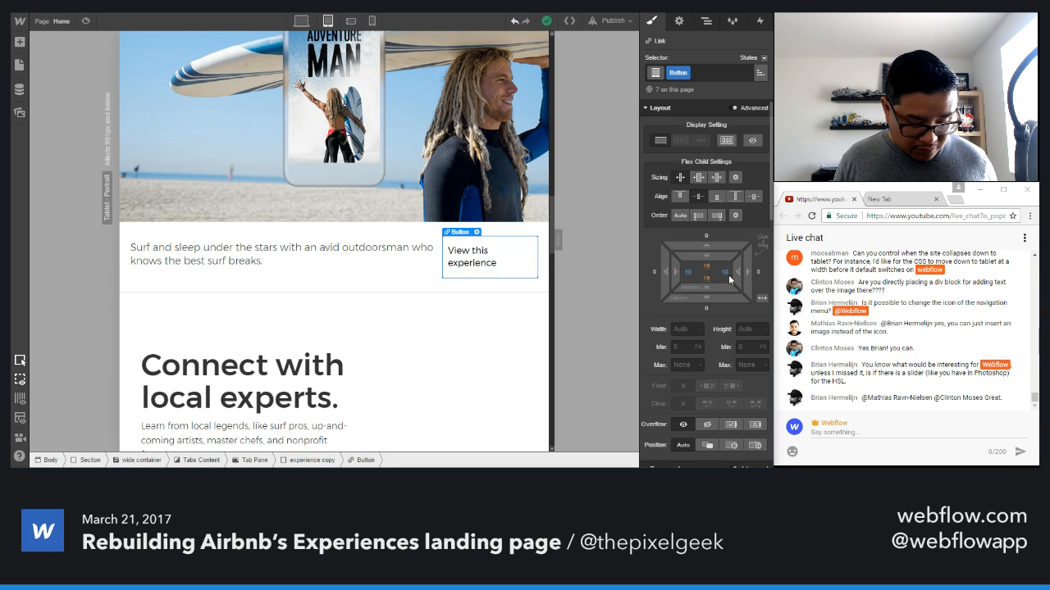
{"action": "key", "text": "ctrl+z"}
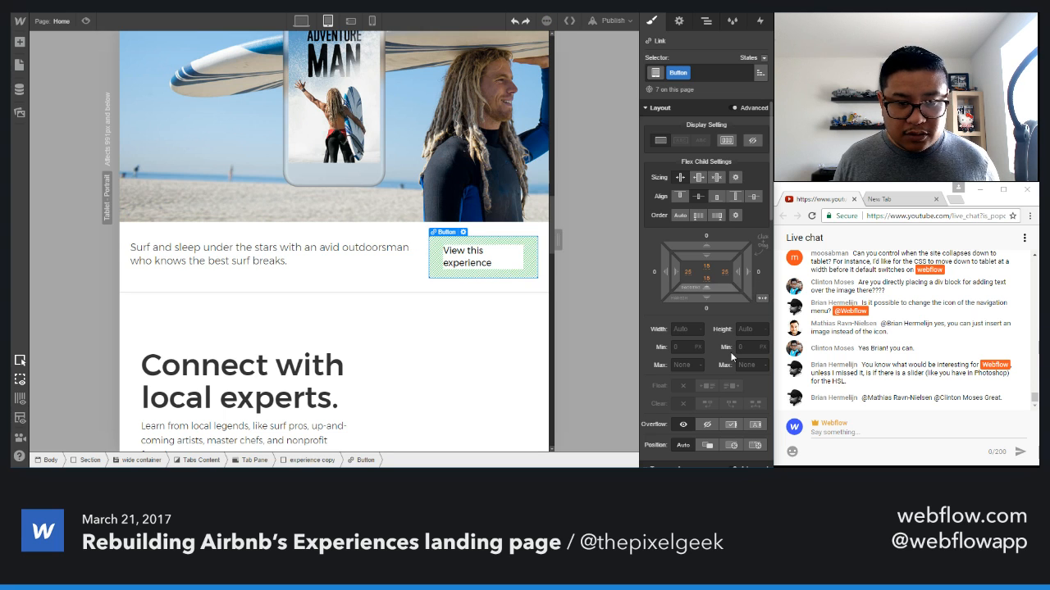
- Try font sizes of 15 and 14 px on the "View this experience" button, then set it back to 16 px
{"action": "scroll", "coordinate": [731, 356], "scroll_direction": "down", "scroll_amount": 4}
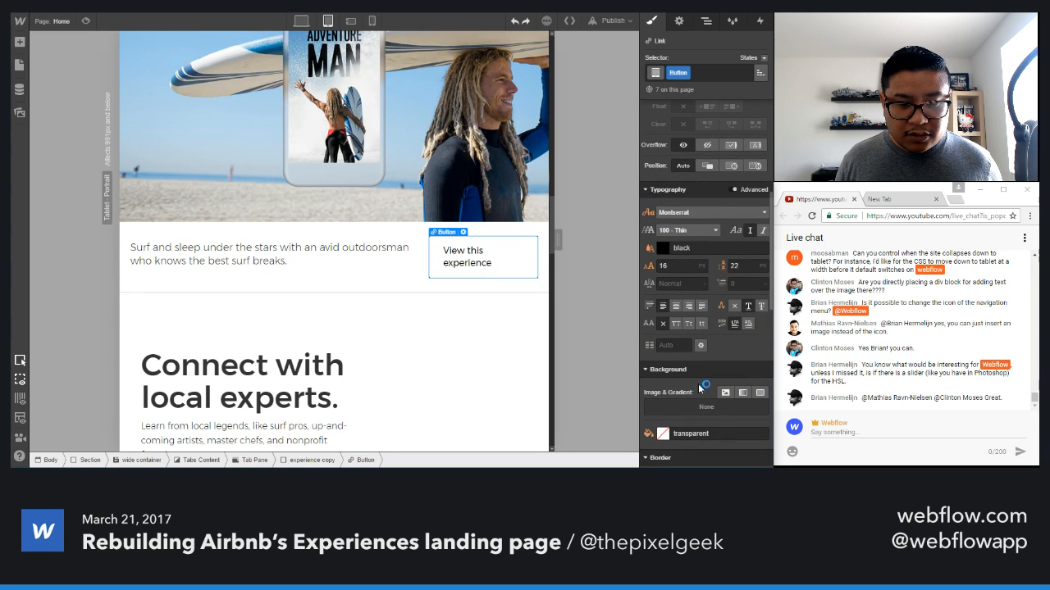
{"action": "scroll", "coordinate": [700, 387], "scroll_direction": "down", "scroll_amount": 3}
{"action": "scroll", "coordinate": [695, 402], "scroll_direction": "up", "scroll_amount": 5}
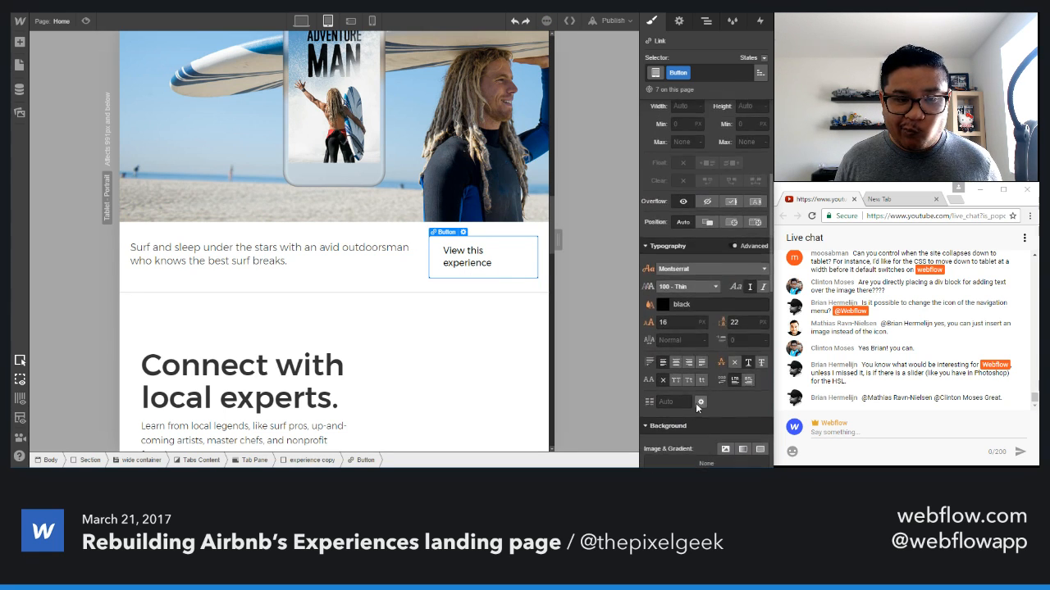
{"action": "scroll", "coordinate": [696, 403], "scroll_direction": "up", "scroll_amount": 2}
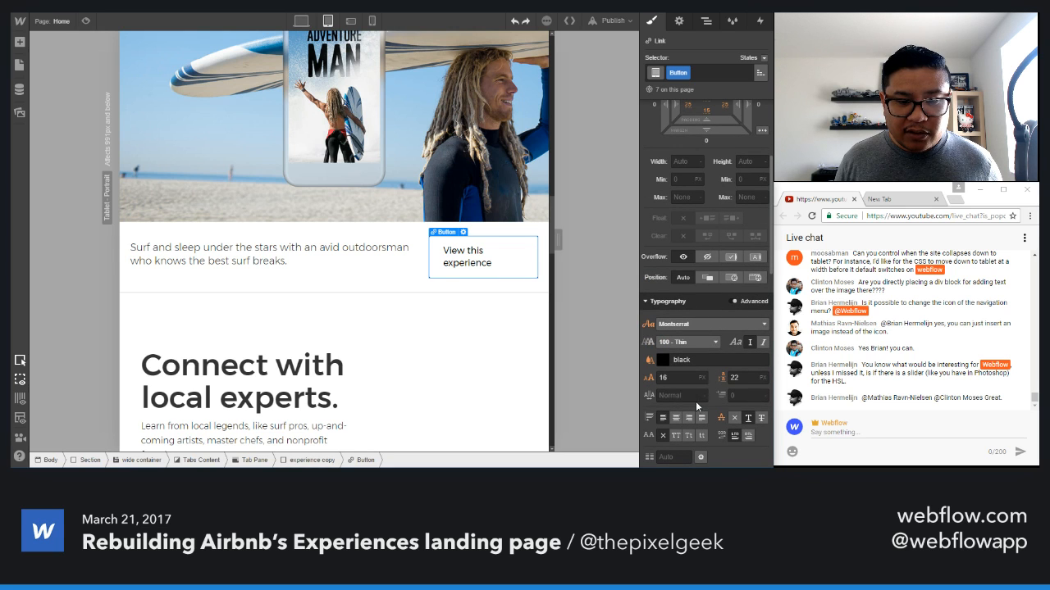
{"action": "key", "text": "Down"}
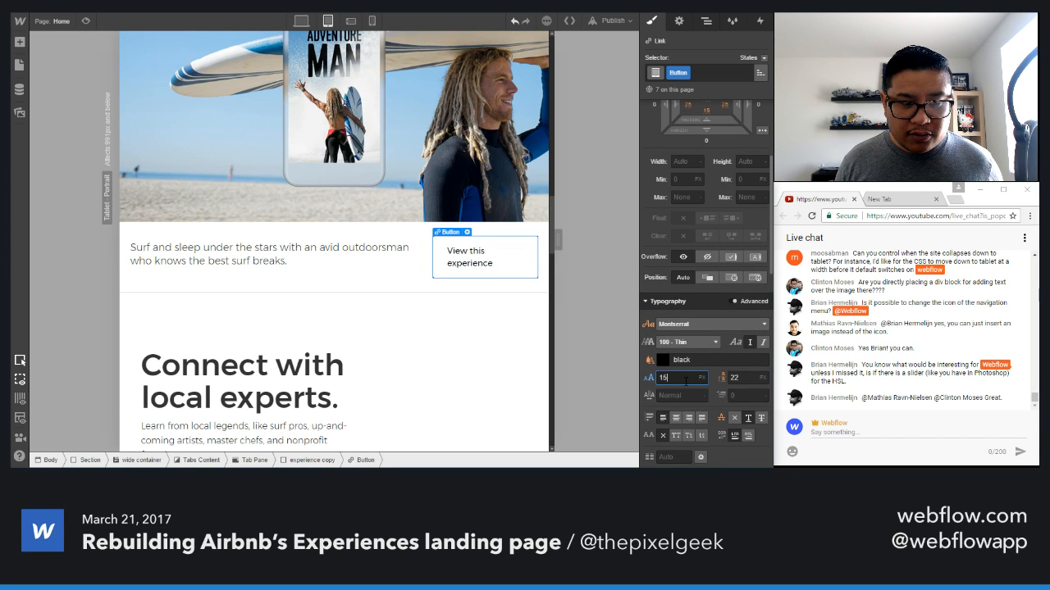
{"action": "key", "text": "Down"}
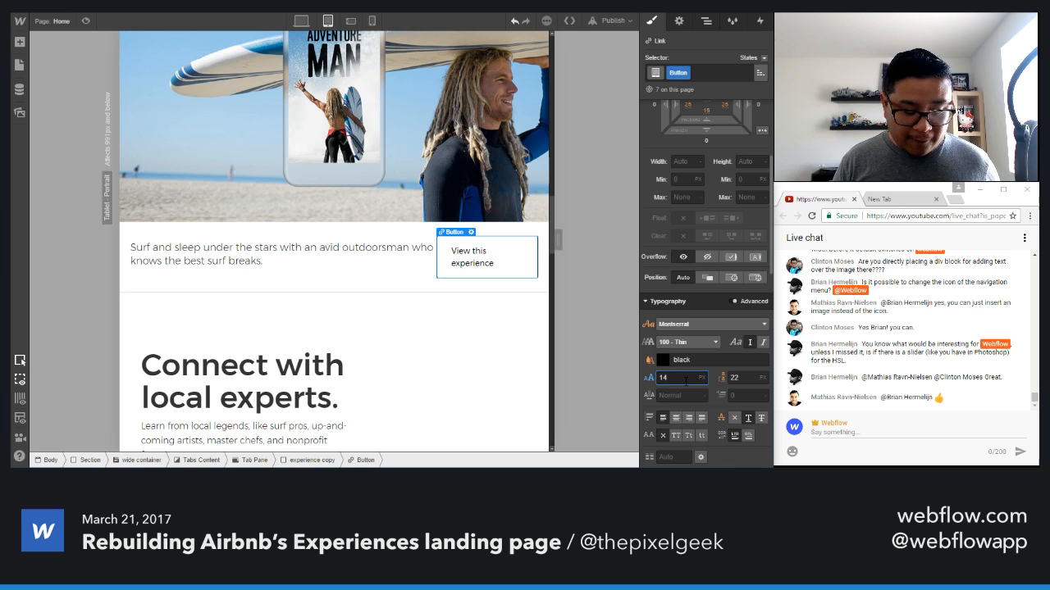
{"action": "key", "text": "BackSpace"}
{"action": "key", "text": "BackSpace"}
{"action": "type", "text": "16"}
{"action": "key", "text": "Return"}
{"action": "scroll", "coordinate": [664, 238], "scroll_direction": "up", "scroll_amount": 3}
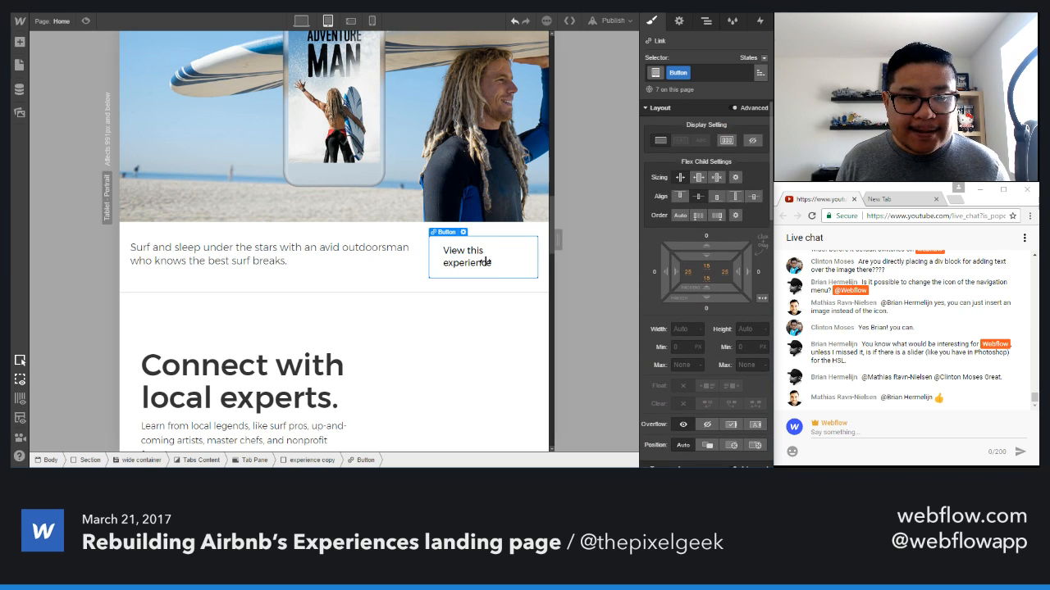
- Try aligning the experience copy block's flex children to the start, then undo the alignment change
{"action": "left_click", "coordinate": [400, 272]}
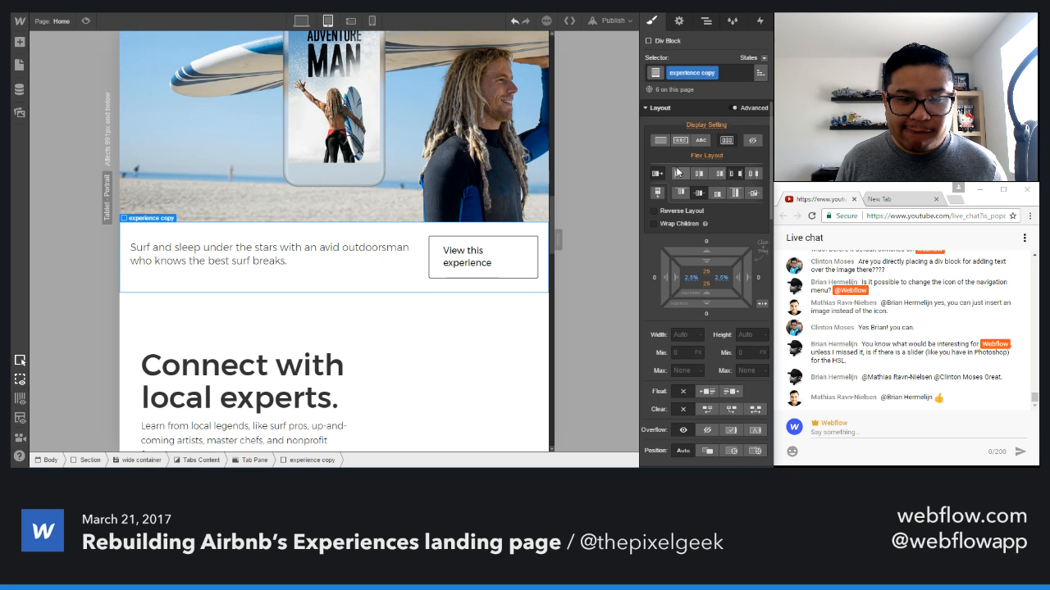
{"action": "left_click", "coordinate": [680, 193]}
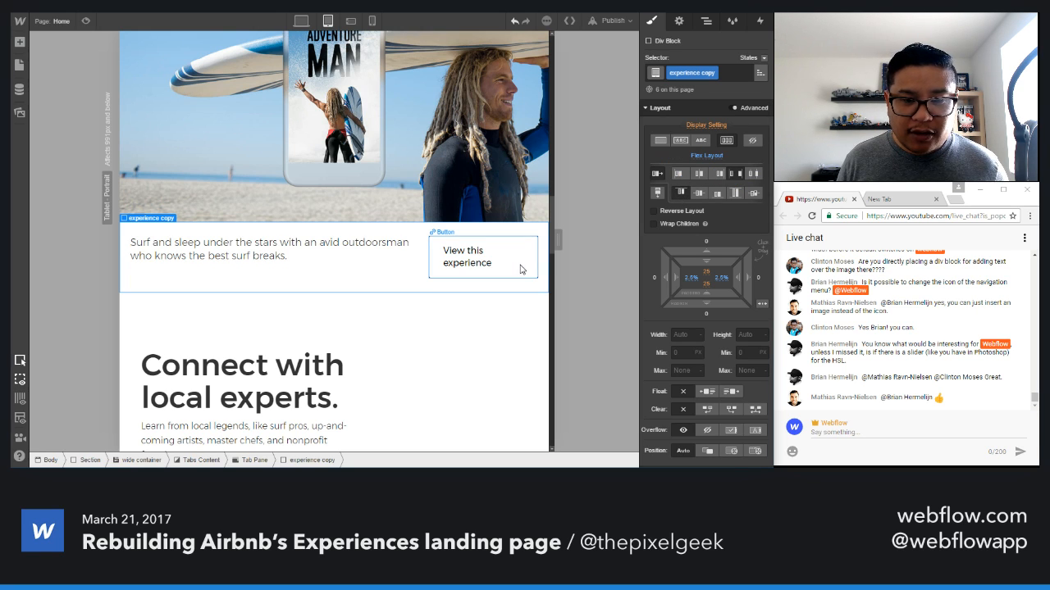
{"action": "key", "text": "ctrl+z"}
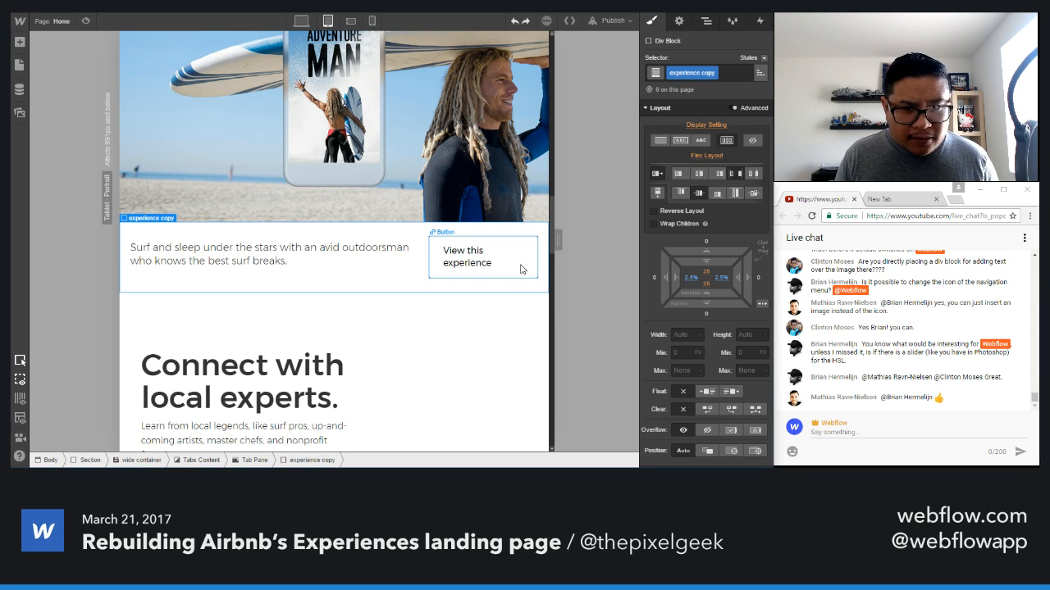
- Reduce the max width of the experience paragraph beside the "View this experience" button to 470 px
{"action": "left_click", "coordinate": [520, 269]}
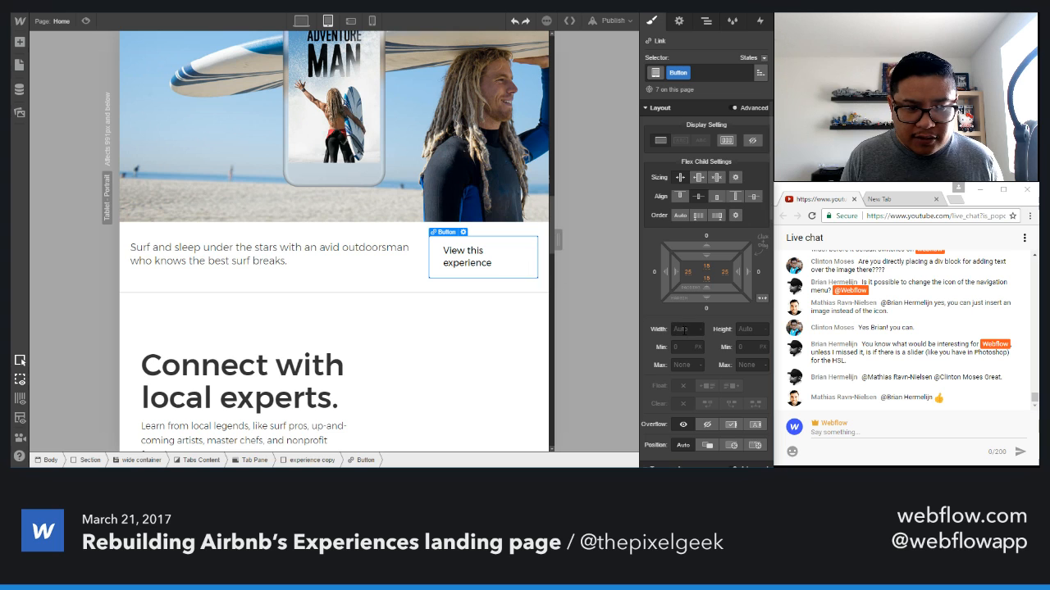
{"action": "scroll", "coordinate": [671, 318], "scroll_direction": "down", "scroll_amount": 1}
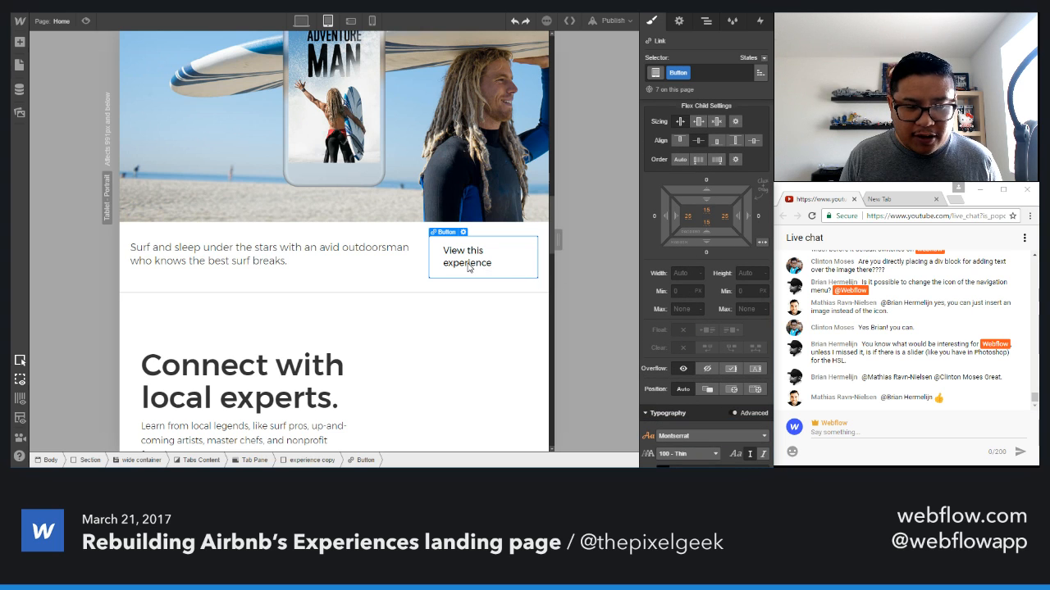
{"action": "left_click", "coordinate": [420, 263]}
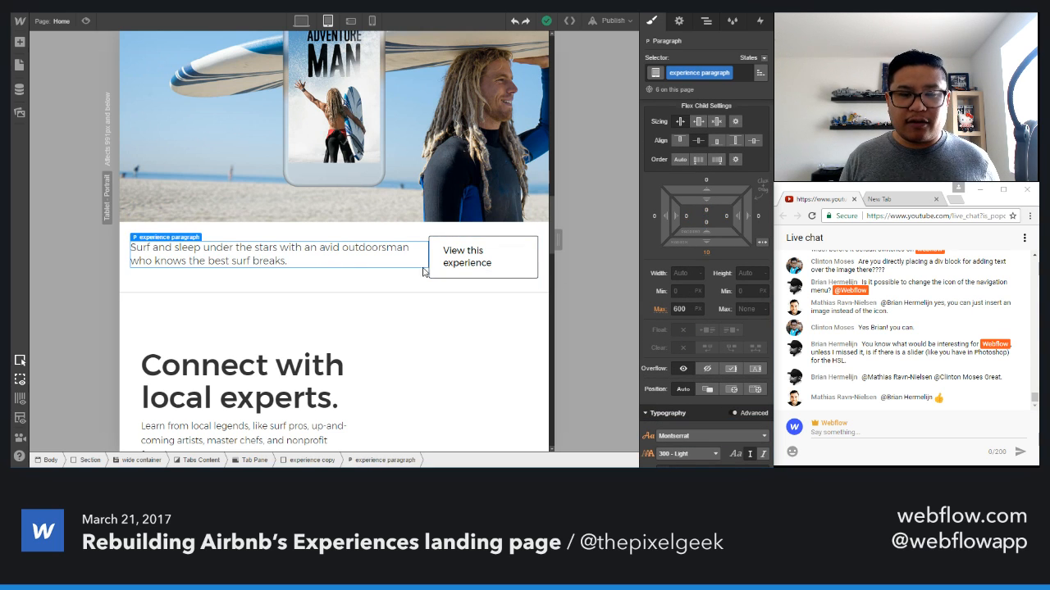
{"action": "left_click", "coordinate": [675, 310]}
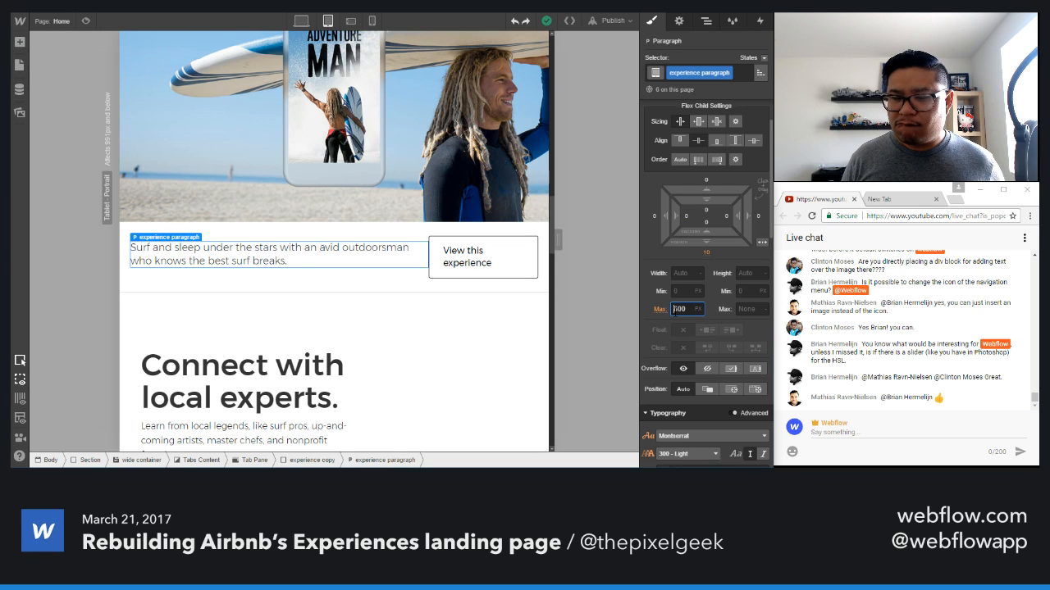
{"action": "key", "text": "shift+Down"}
{"action": "key", "text": "shift+Down"}
{"action": "key", "text": "shift+Down"}
{"action": "key", "text": "shift+Down"}
{"action": "key", "text": "shift+Down"}
{"action": "key", "text": "shift+Down"}
{"action": "key", "text": "shift+Down"}
{"action": "key", "text": "shift+Down"}
{"action": "key", "text": "shift+Down"}
{"action": "key", "text": "shift+Down"}
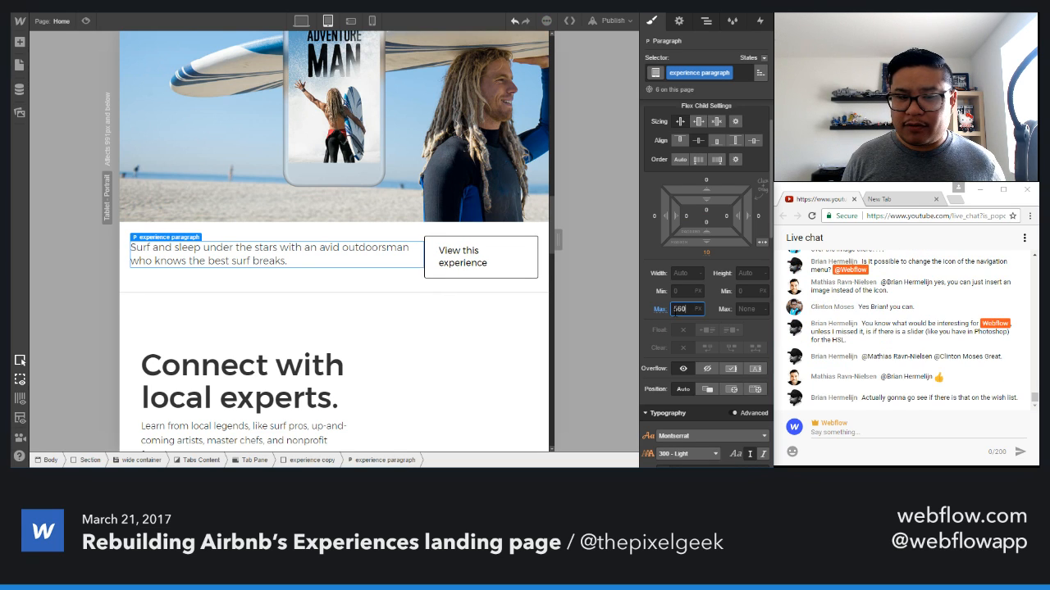
{"action": "key", "text": "shift+Down"}
{"action": "key", "text": "shift+Down"}
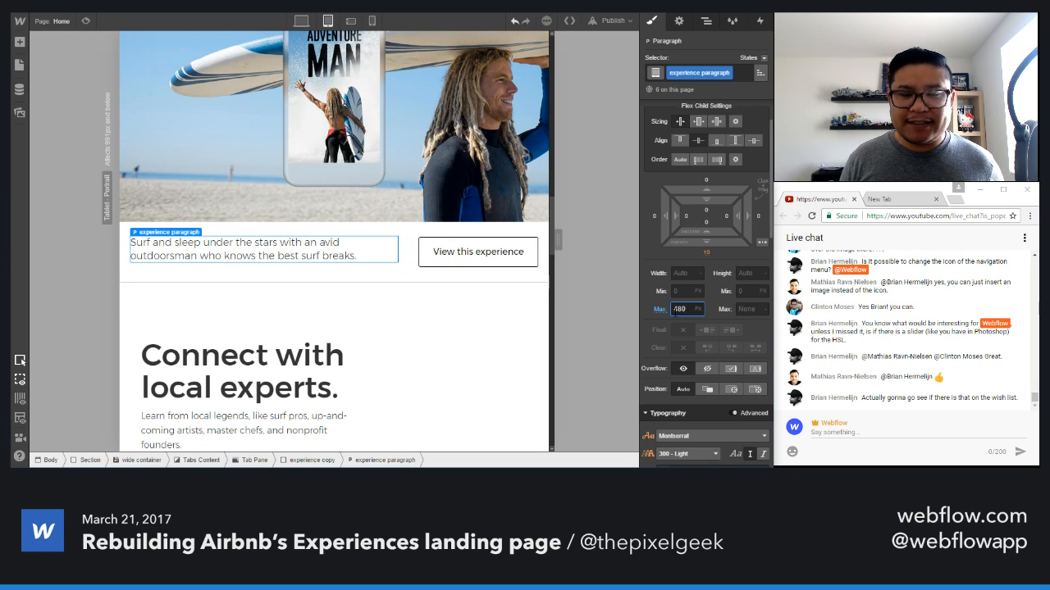
{"action": "key", "text": "shift+Down"}
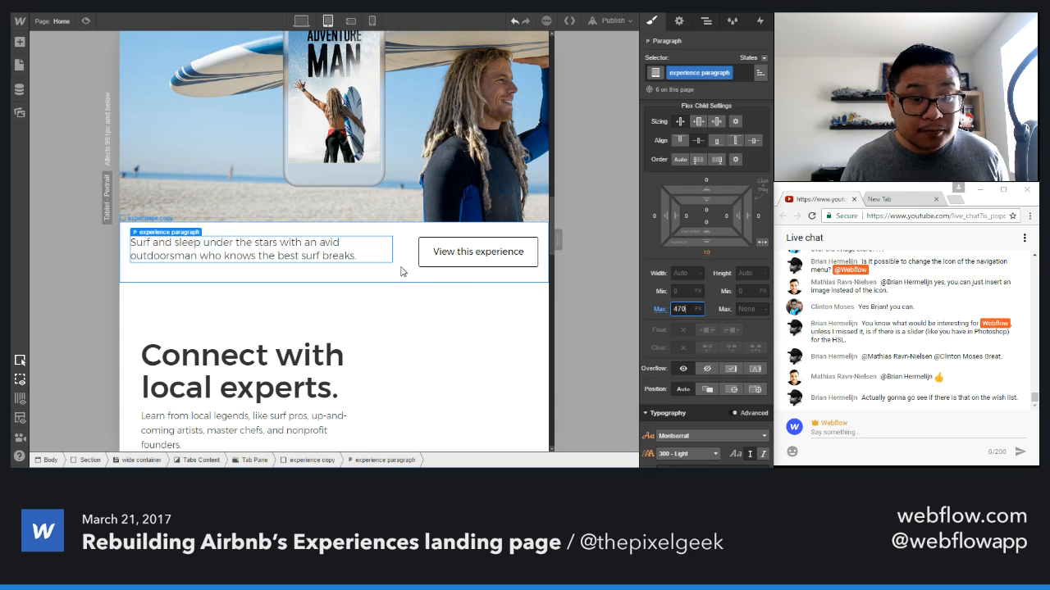
- Set the experience paragraph's bottom margin to 0 at the desktop breakpoint and return to the tablet view
{"action": "left_click", "coordinate": [533, 257]}
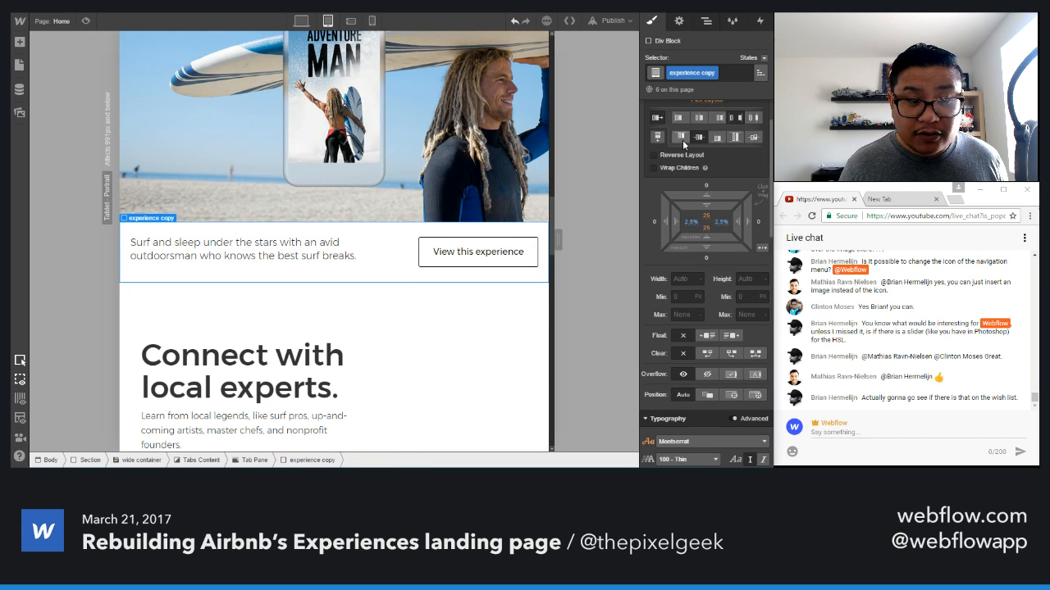
{"action": "left_click", "coordinate": [436, 311]}
{"action": "left_click", "coordinate": [315, 255]}
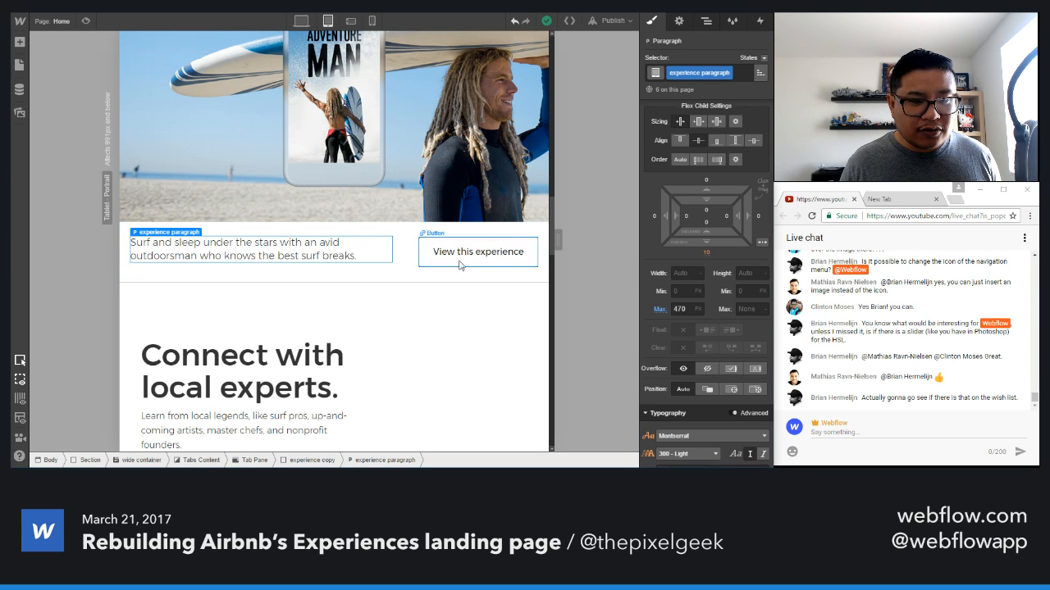
{"action": "left_click", "coordinate": [302, 23]}
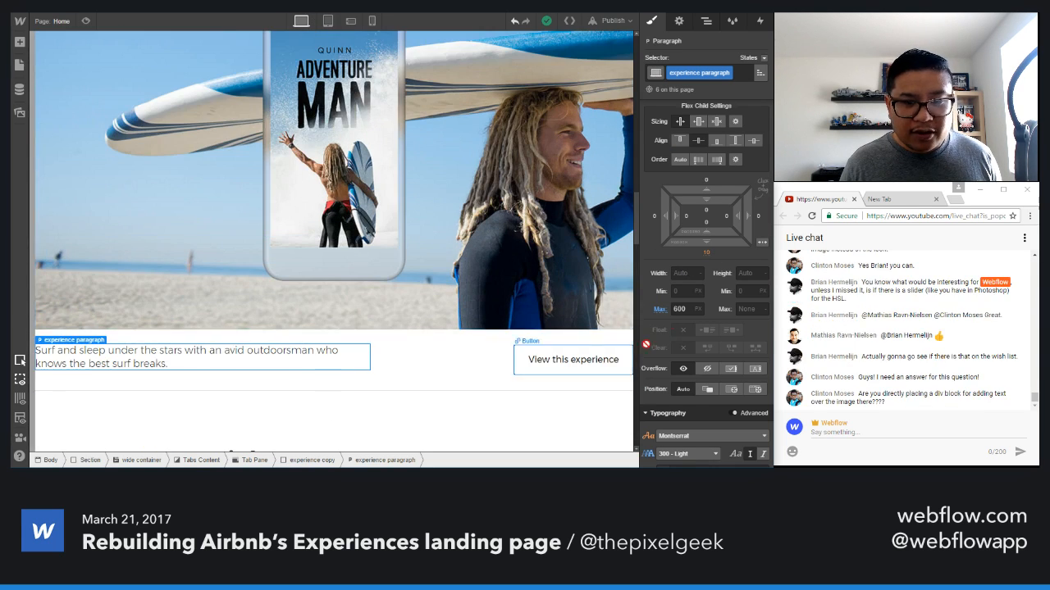
{"action": "left_click", "coordinate": [708, 253]}
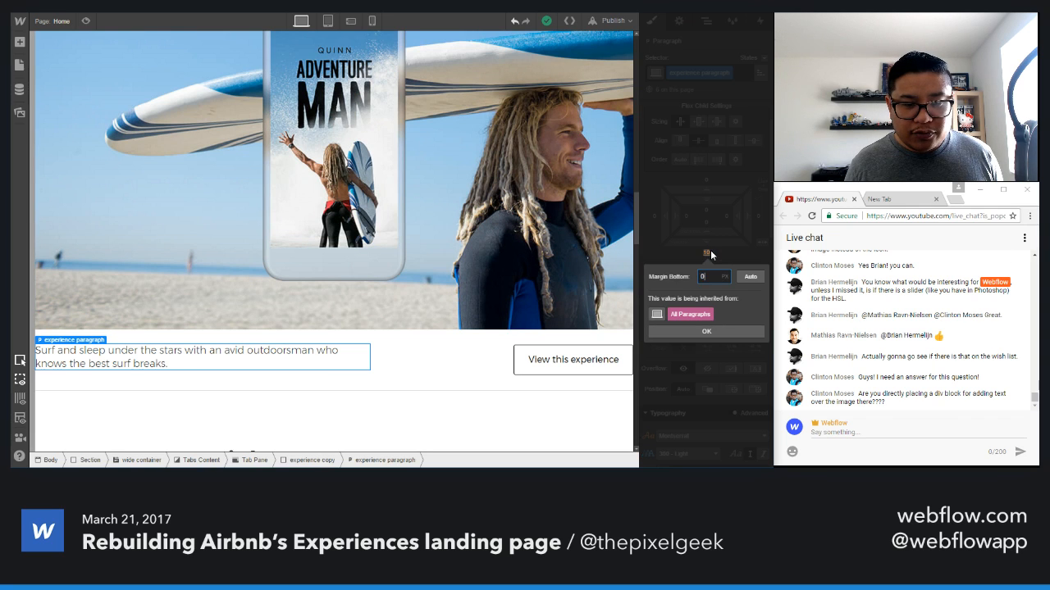
{"action": "key", "text": "Return"}
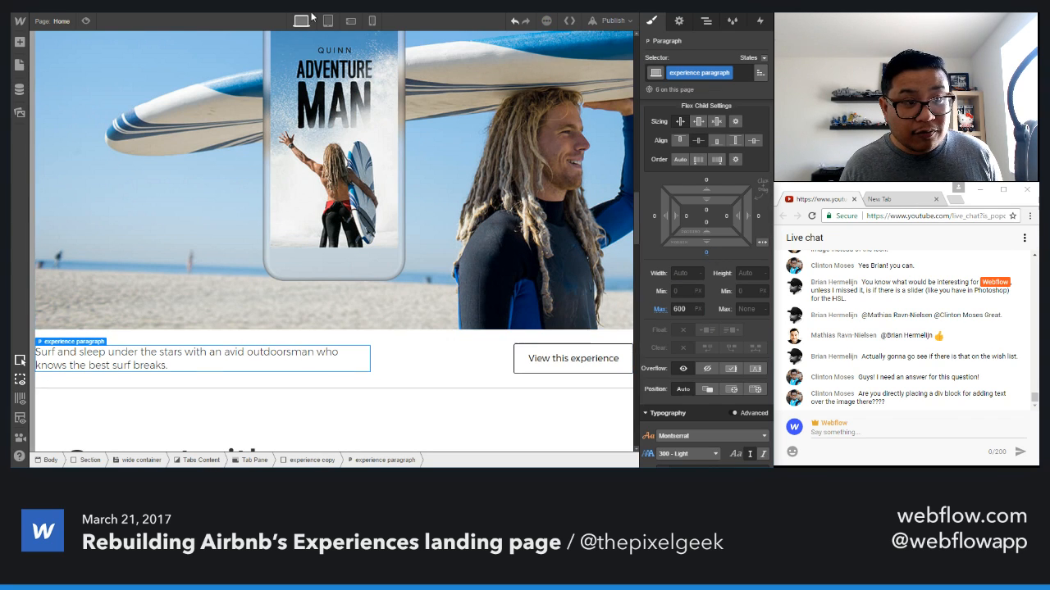
{"action": "left_click", "coordinate": [327, 21]}
{"action": "left_click", "coordinate": [425, 296]}
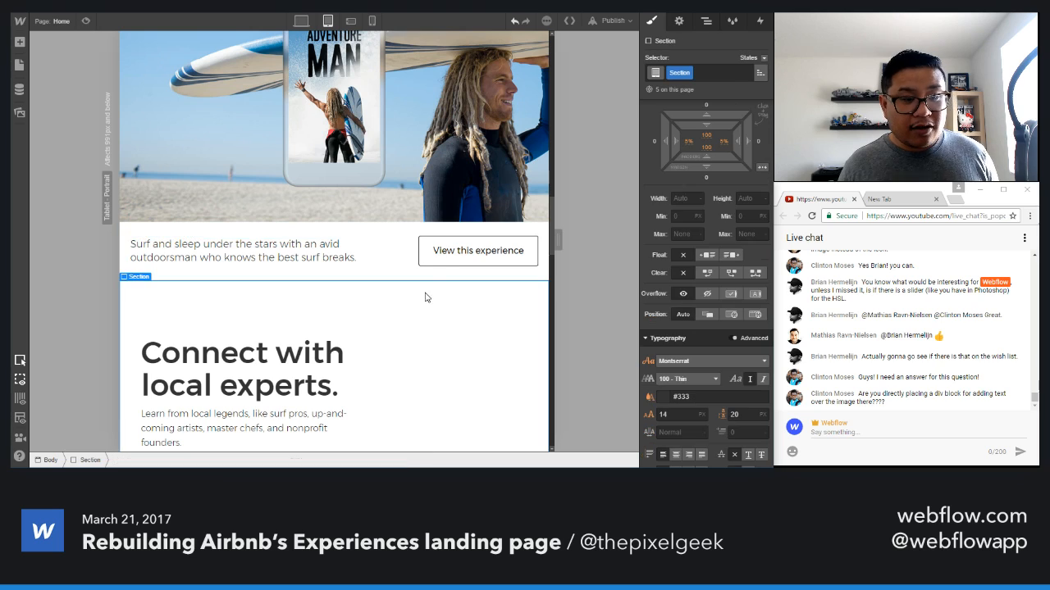
- Try 2.5% left and right padding on the wide container that wraps the photo list below "Connect with local experts."
{"action": "scroll", "coordinate": [452, 356], "scroll_direction": "down", "scroll_amount": 3}
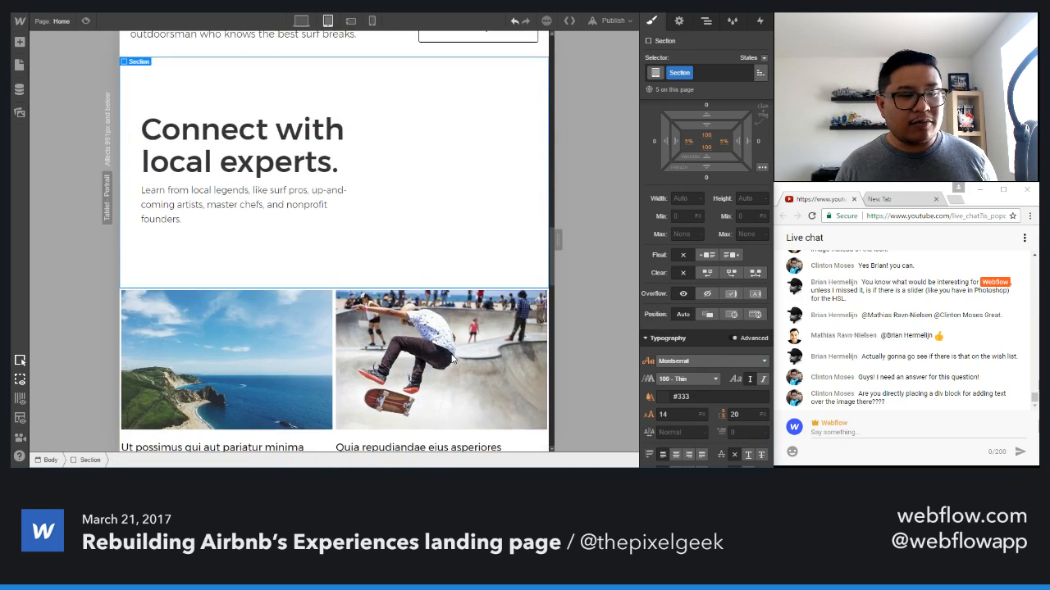
{"action": "scroll", "coordinate": [453, 359], "scroll_direction": "down", "scroll_amount": 3}
{"action": "scroll", "coordinate": [451, 358], "scroll_direction": "up", "scroll_amount": 1}
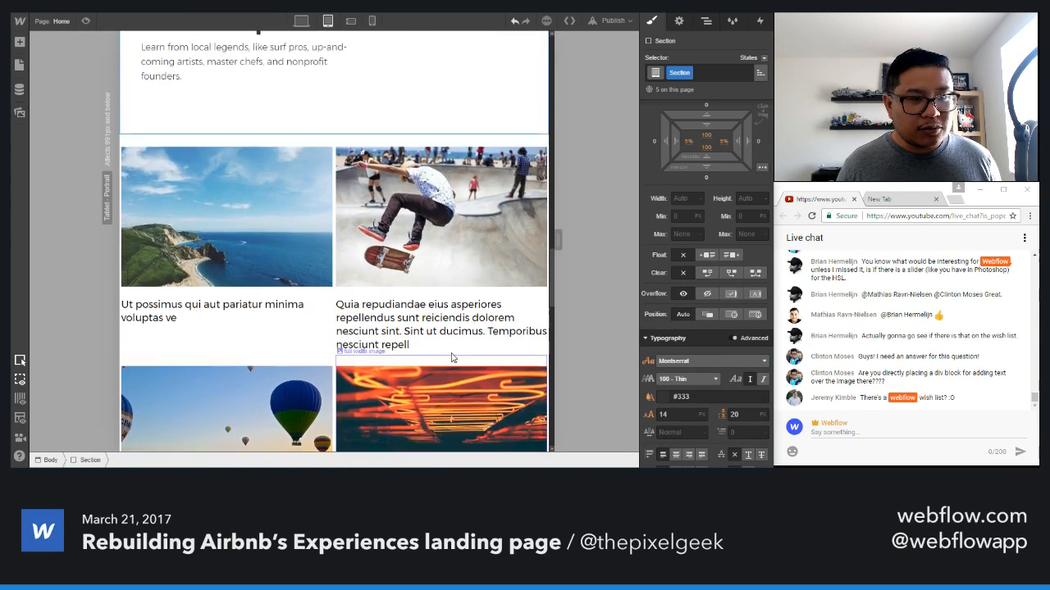
{"action": "scroll", "coordinate": [451, 358], "scroll_direction": "down", "scroll_amount": 1}
{"action": "left_click", "coordinate": [706, 21]}
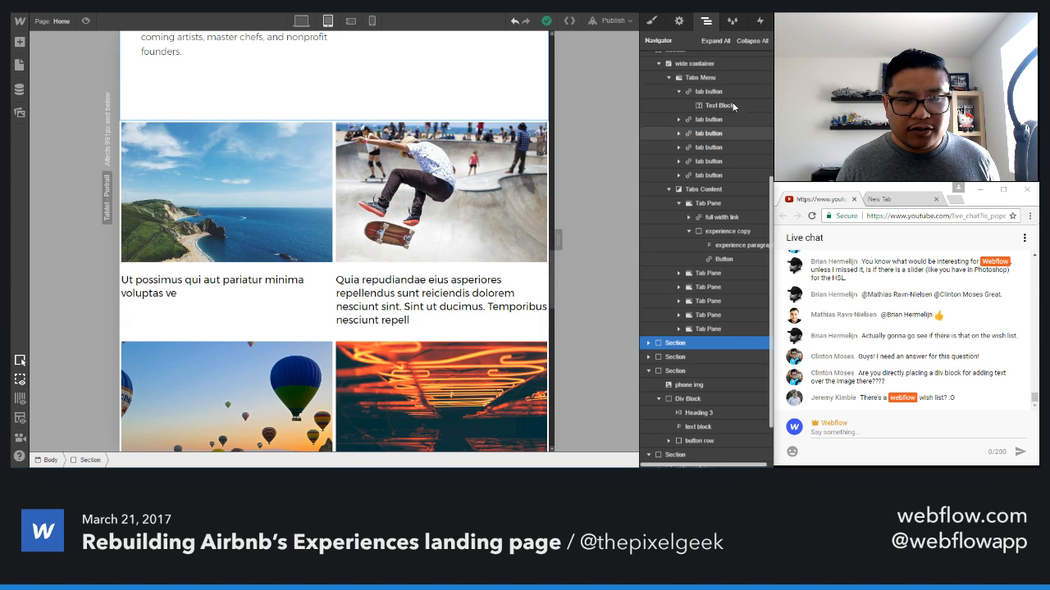
{"action": "left_click", "coordinate": [648, 343]}
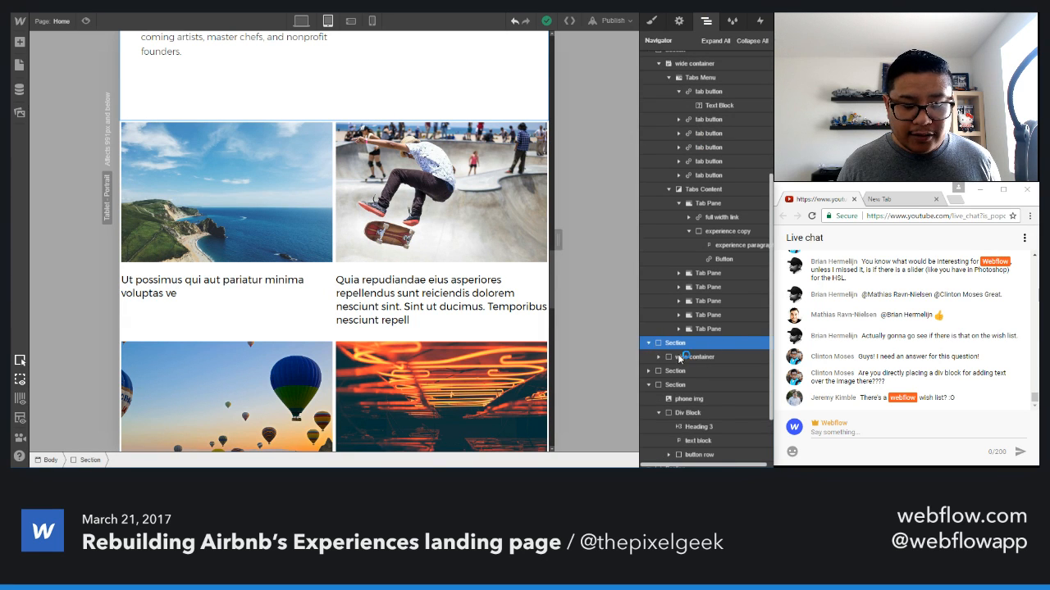
{"action": "left_click", "coordinate": [689, 357]}
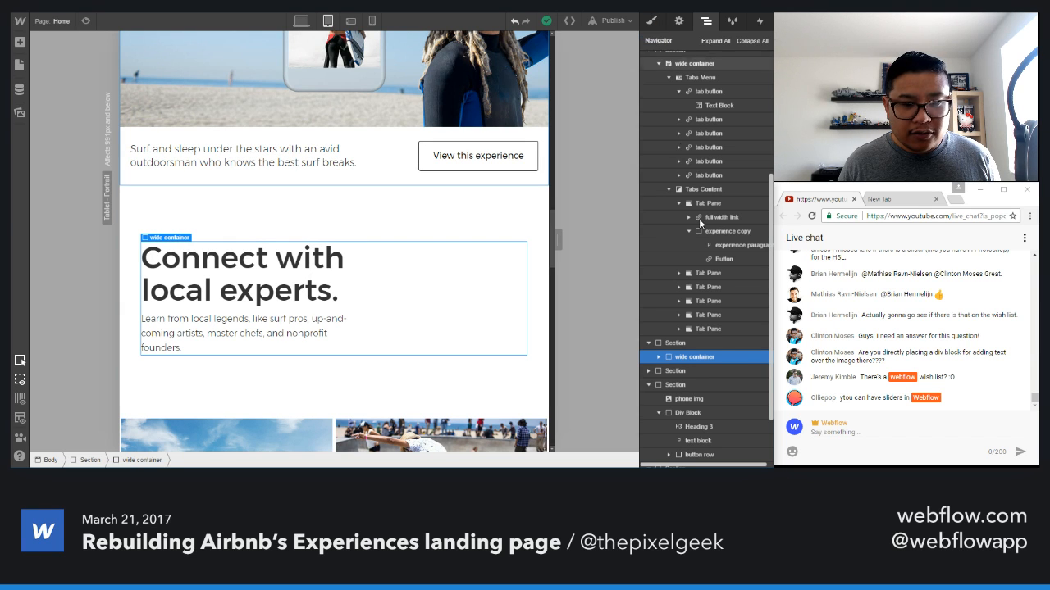
{"action": "left_click", "coordinate": [693, 371]}
{"action": "left_click", "coordinate": [648, 371]}
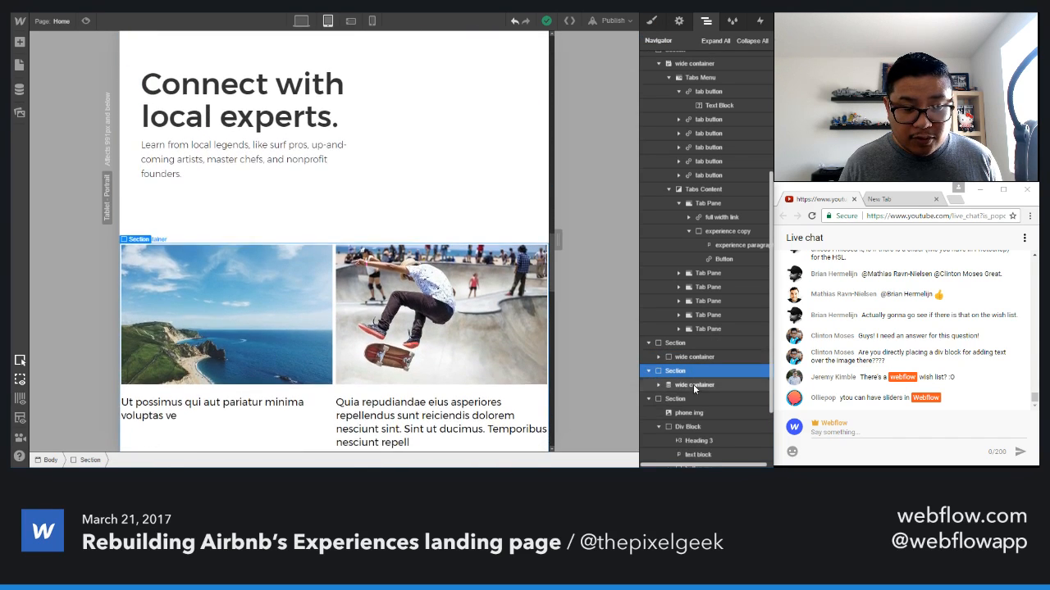
{"action": "left_click", "coordinate": [694, 385]}
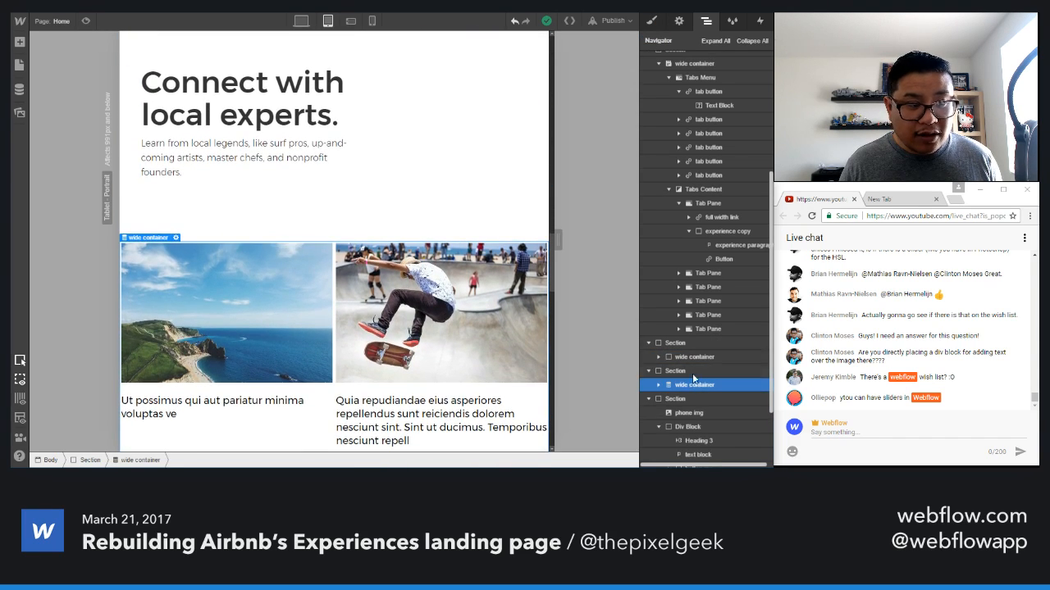
{"action": "left_click", "coordinate": [651, 21]}
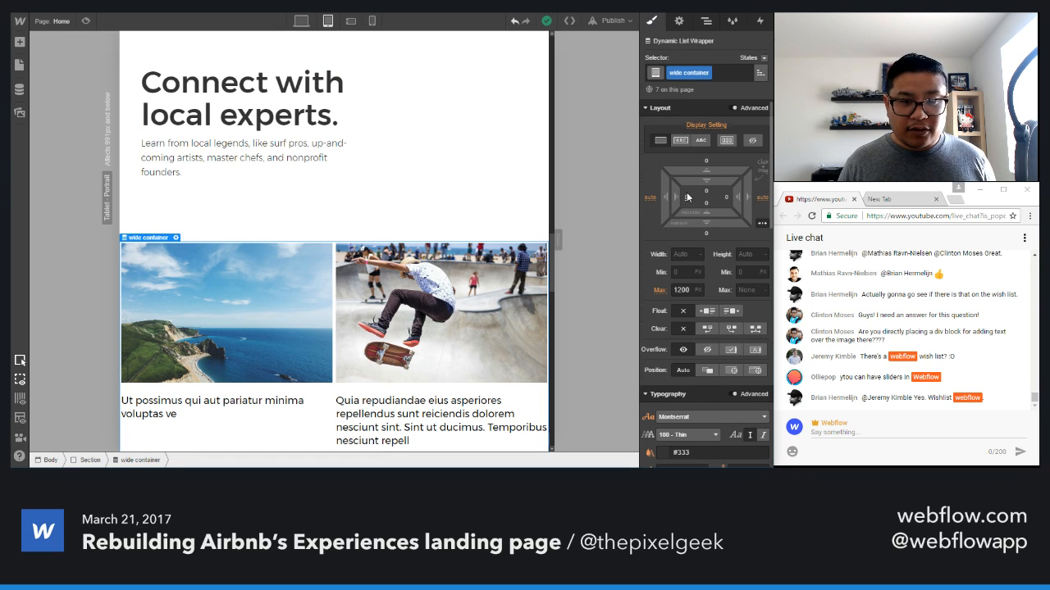
{"action": "left_click", "coordinate": [686, 193]}
{"action": "type", "text": "2"}
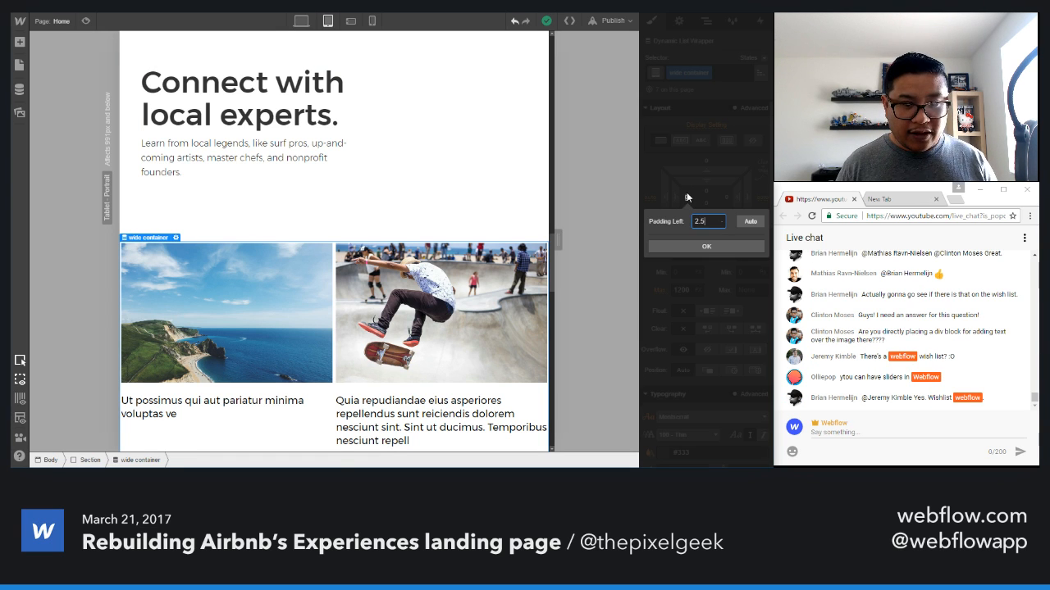
{"action": "type", "text": ".5"}
{"action": "key", "text": "Return"}
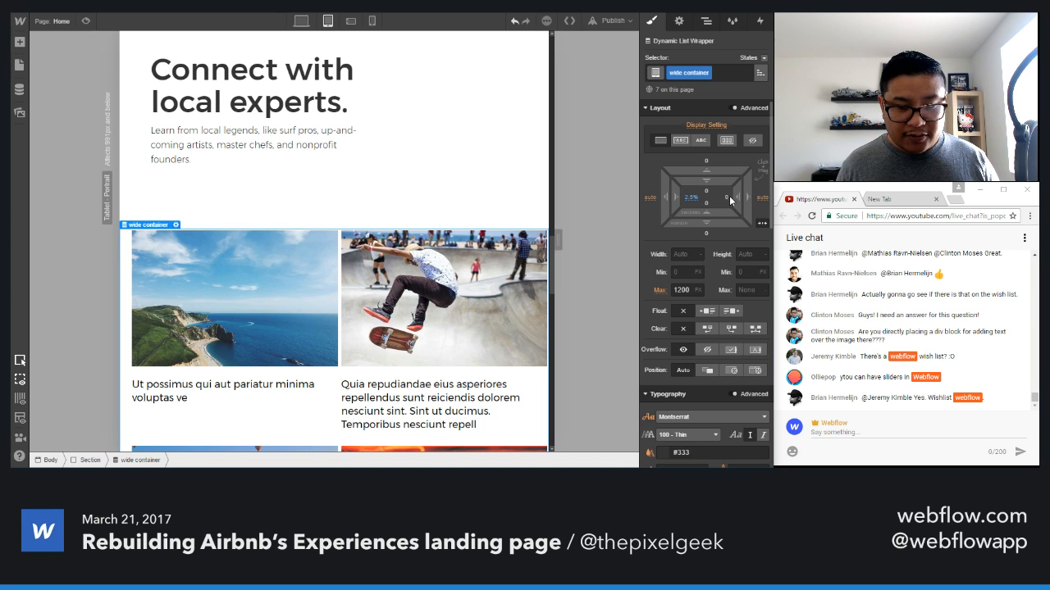
{"action": "left_click", "coordinate": [726, 196]}
{"action": "key", "text": "Return"}
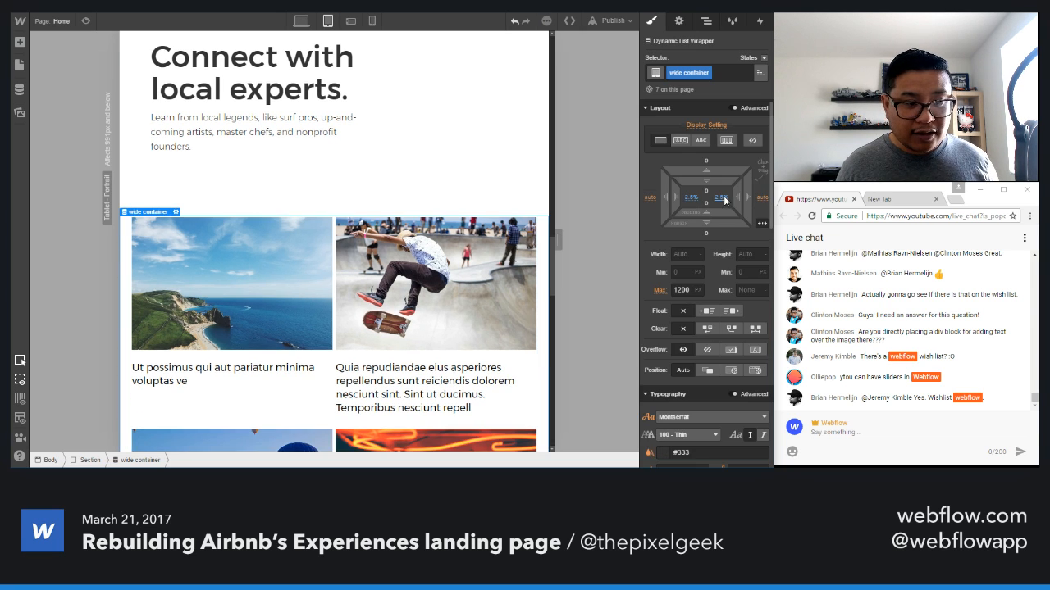
- Undo the left and right padding changes on the photo list's wide container
{"action": "left_click", "coordinate": [492, 173]}
{"action": "scroll", "coordinate": [475, 217], "scroll_direction": "down", "scroll_amount": 3}
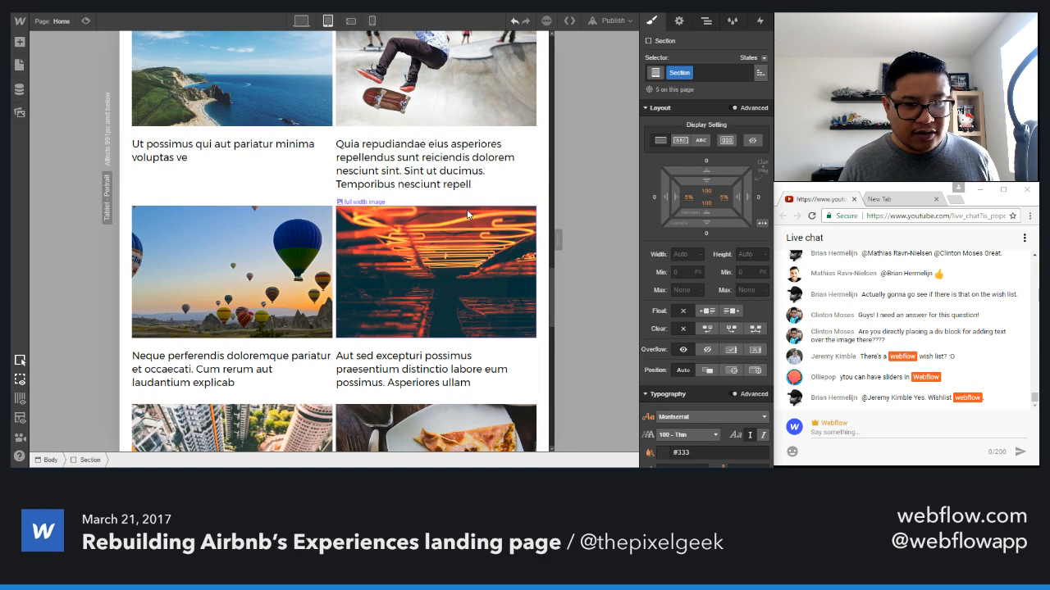
{"action": "key", "text": "ctrl+z"}
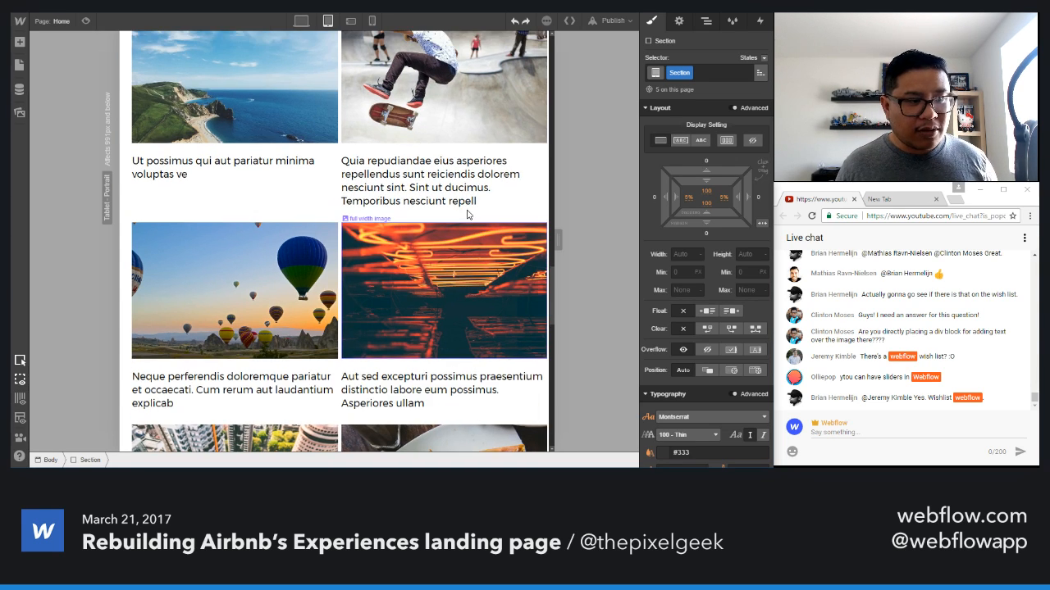
{"action": "key", "text": "ctrl+z"}
{"action": "scroll", "coordinate": [454, 216], "scroll_direction": "up", "scroll_amount": 1}
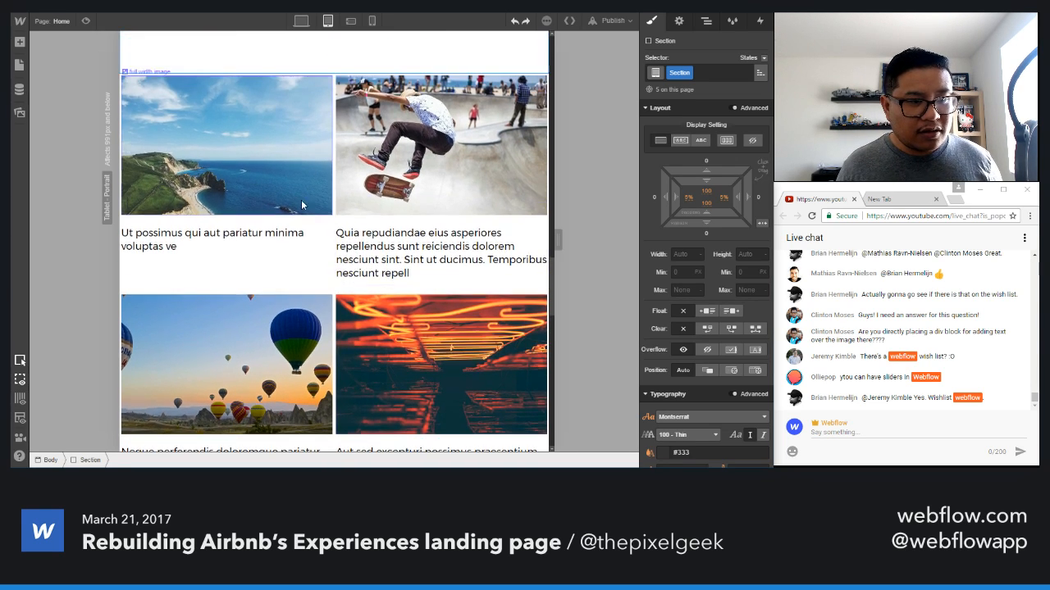
- Set the padding of the photo list's flex child items to 10 px on all sides
{"action": "left_click", "coordinate": [321, 276]}
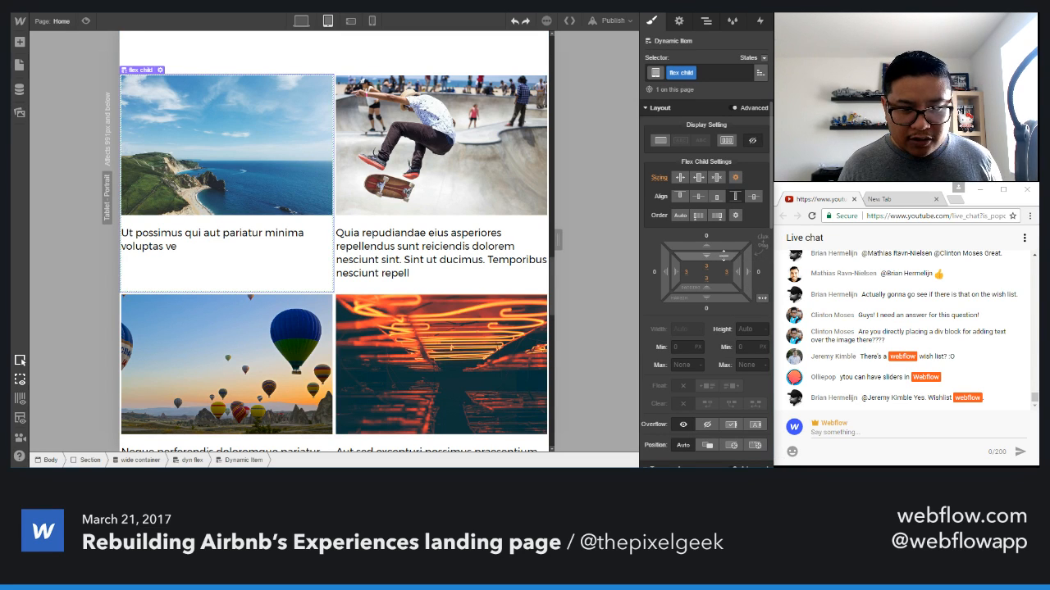
{"action": "left_click_drag", "start_coordinate": [722, 256], "coordinate": [725, 266]}
{"action": "scroll", "coordinate": [432, 319], "scroll_direction": "down", "scroll_amount": 6}
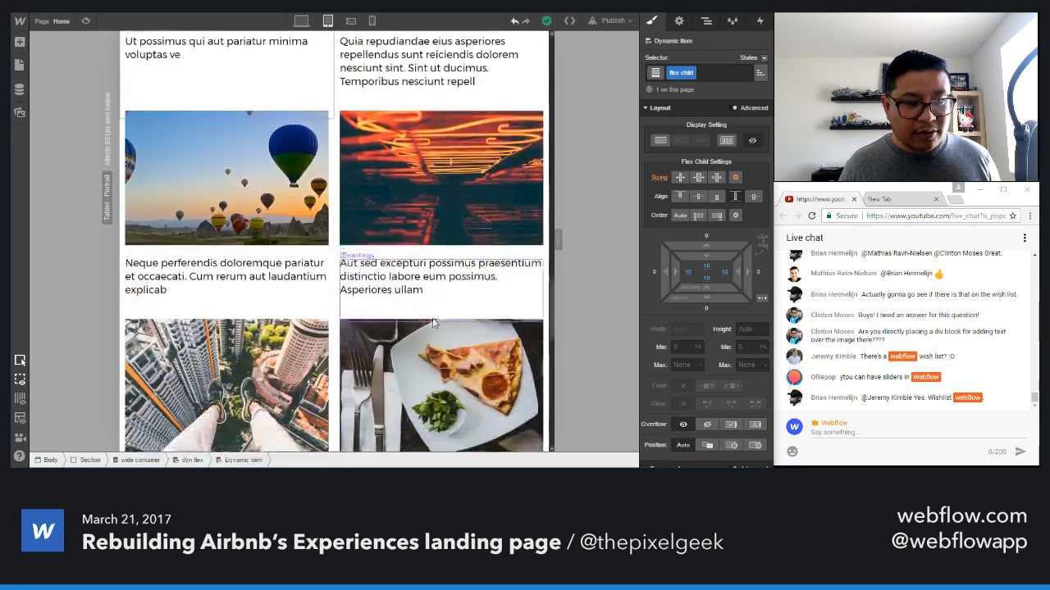
{"action": "scroll", "coordinate": [434, 321], "scroll_direction": "down", "scroll_amount": 3}
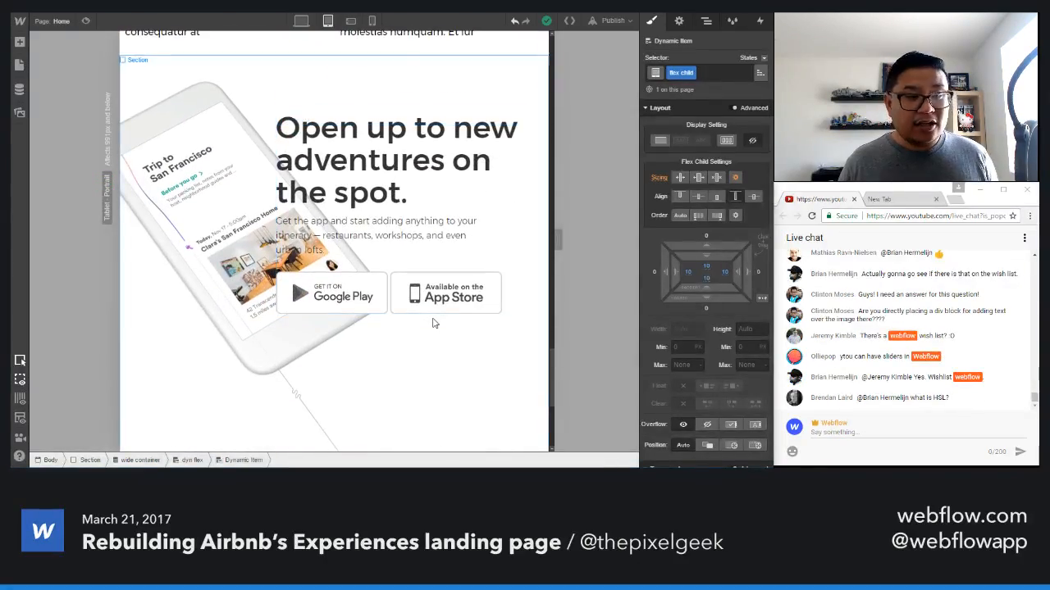
- Reduce the height of the "Open up to new adventures on the spot." cta section to 690 px for tablet
{"action": "left_click", "coordinate": [398, 386]}
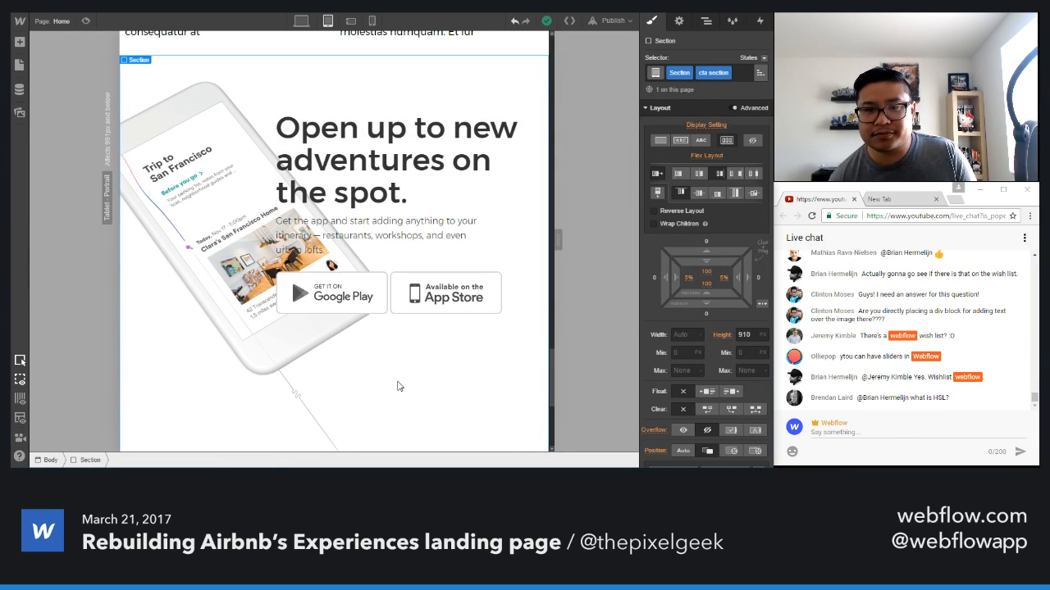
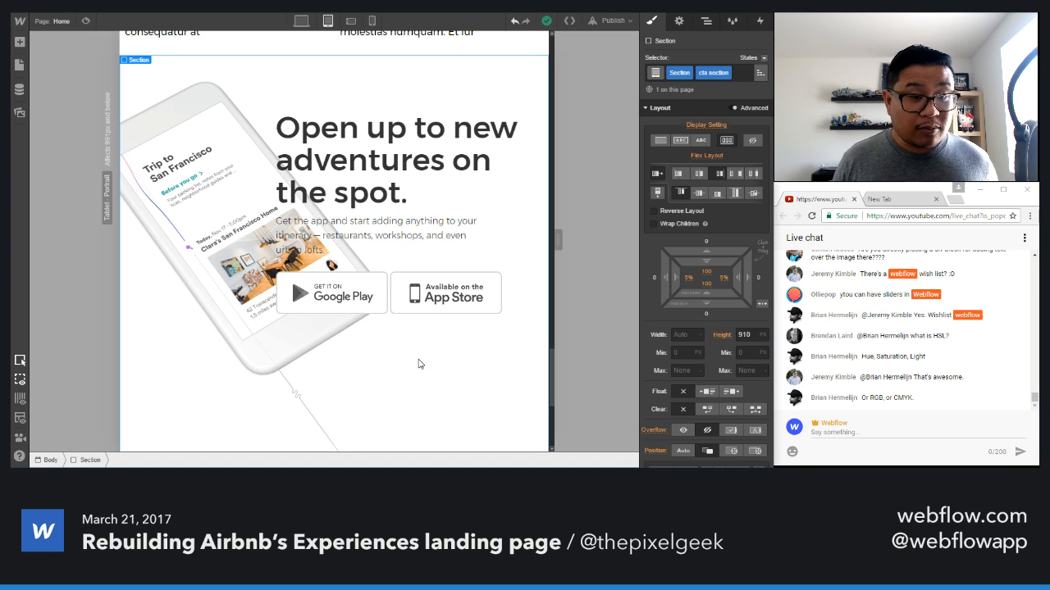
{"action": "scroll", "coordinate": [418, 361], "scroll_direction": "down", "scroll_amount": 5}
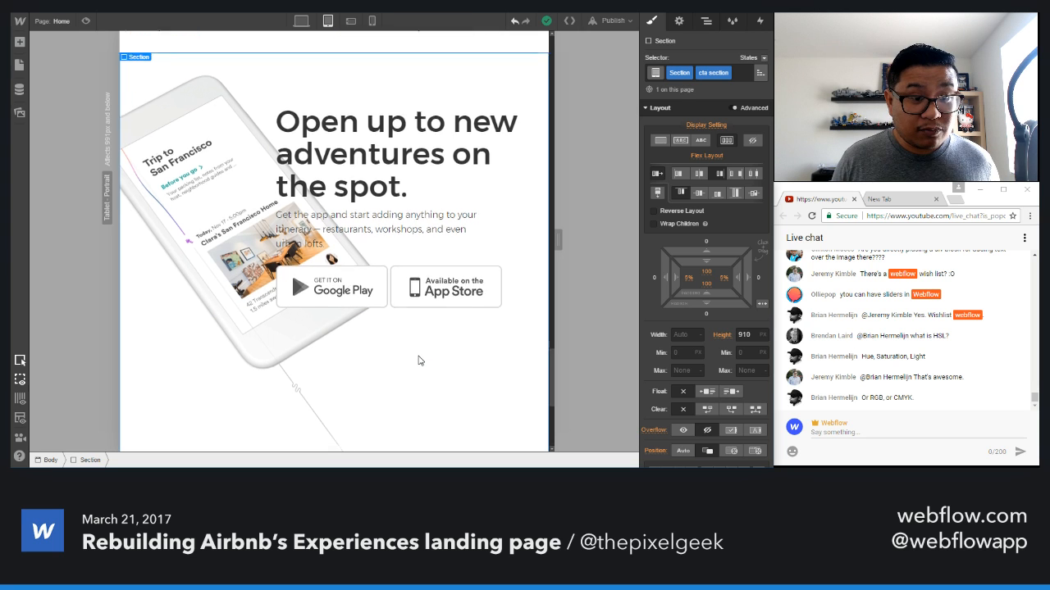
{"action": "scroll", "coordinate": [722, 295], "scroll_direction": "down", "scroll_amount": 1}
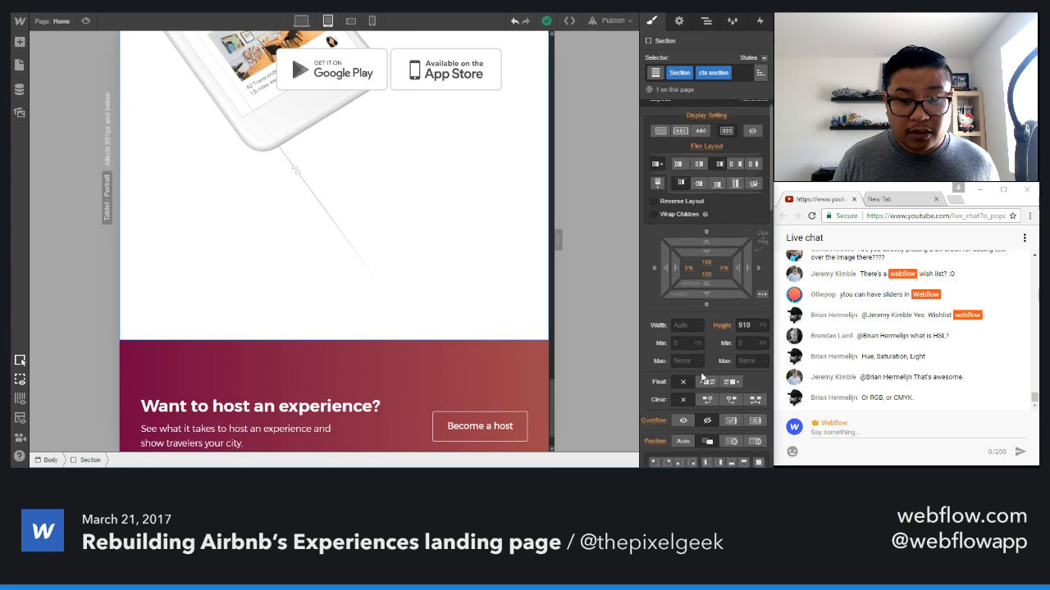
{"action": "scroll", "coordinate": [430, 249], "scroll_direction": "up", "scroll_amount": 4}
{"action": "scroll", "coordinate": [430, 248], "scroll_direction": "up", "scroll_amount": 3}
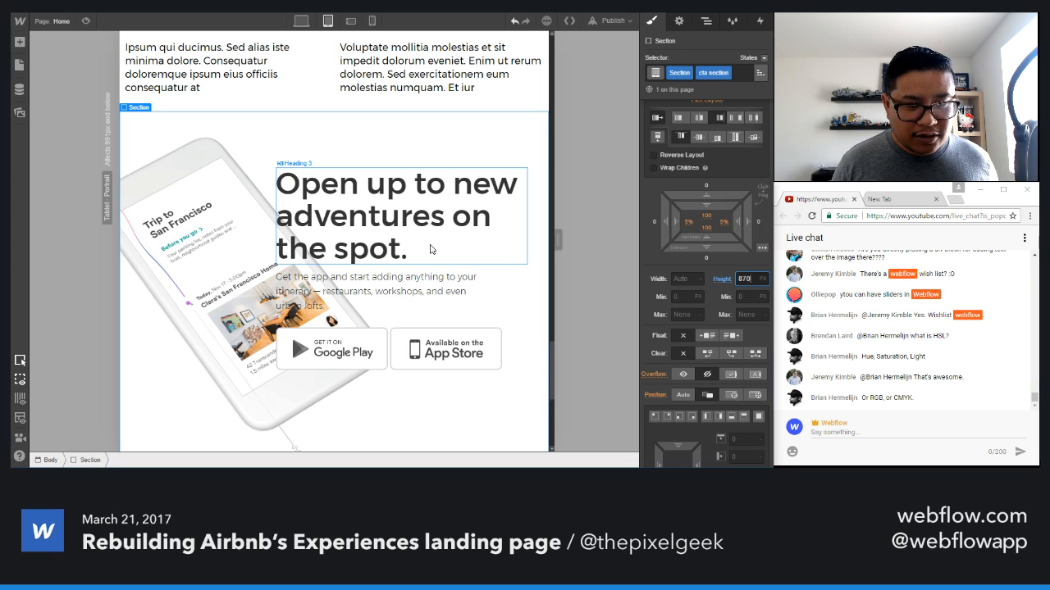
{"action": "key", "text": "shift+Down"}
{"action": "key", "text": "shift+Down"}
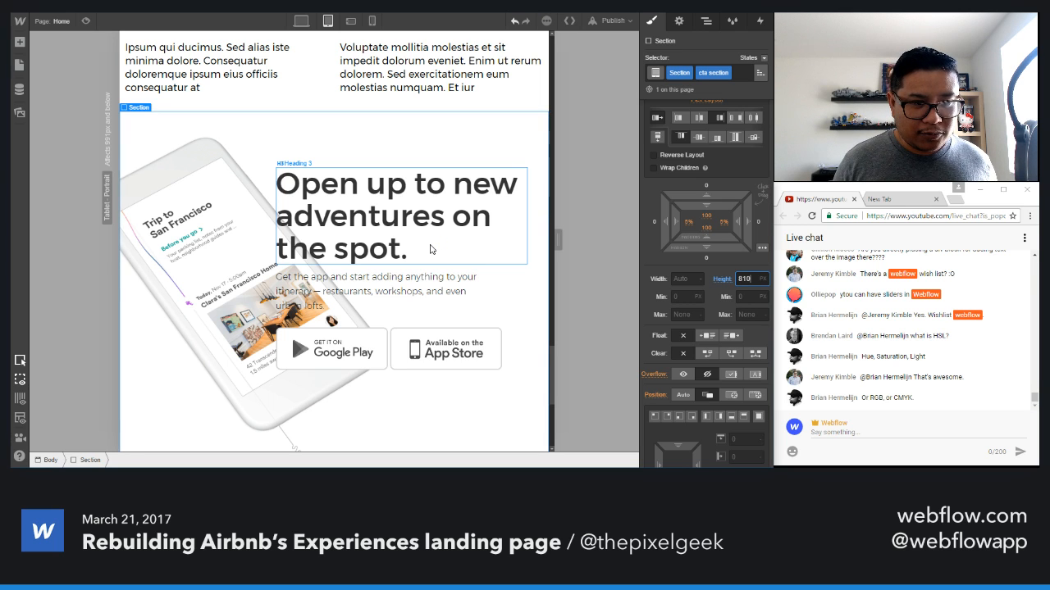
{"action": "key", "text": "shift+Down"}
{"action": "key", "text": "shift+Down"}
{"action": "key", "text": "shift+Down"}
{"action": "key", "text": "shift+Down"}
{"action": "key", "text": "shift+Down"}
{"action": "key", "text": "shift+Down"}
{"action": "key", "text": "shift+Down"}
{"action": "scroll", "coordinate": [347, 293], "scroll_direction": "down", "scroll_amount": 2}
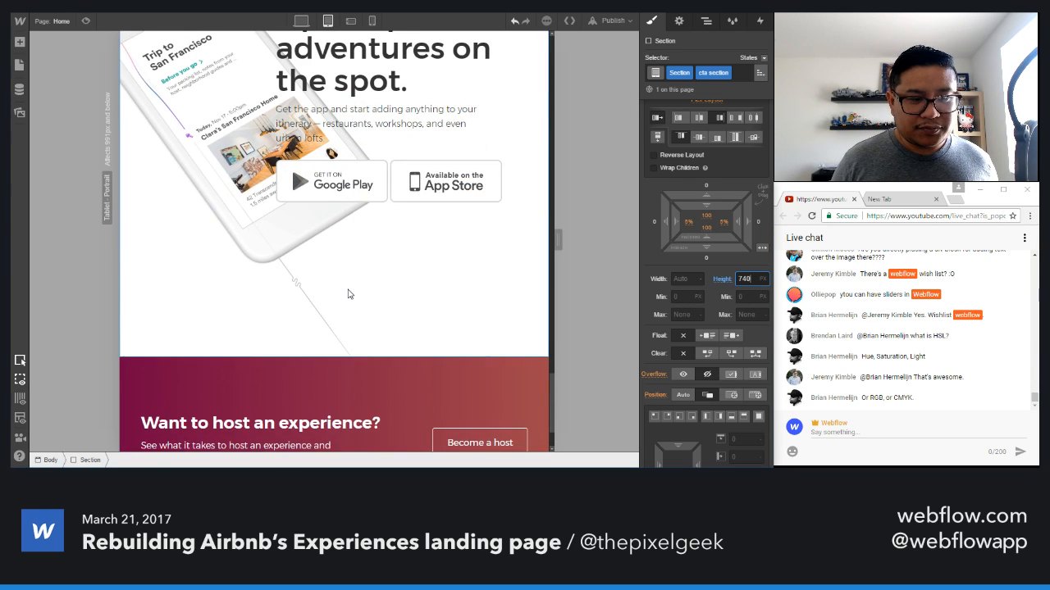
{"action": "key", "text": "shift+Down"}
{"action": "key", "text": "shift+Down"}
{"action": "key", "text": "shift+Down"}
{"action": "key", "text": "shift+Down"}
{"action": "key", "text": "shift+Down"}
{"action": "scroll", "coordinate": [348, 294], "scroll_direction": "up", "scroll_amount": 3}
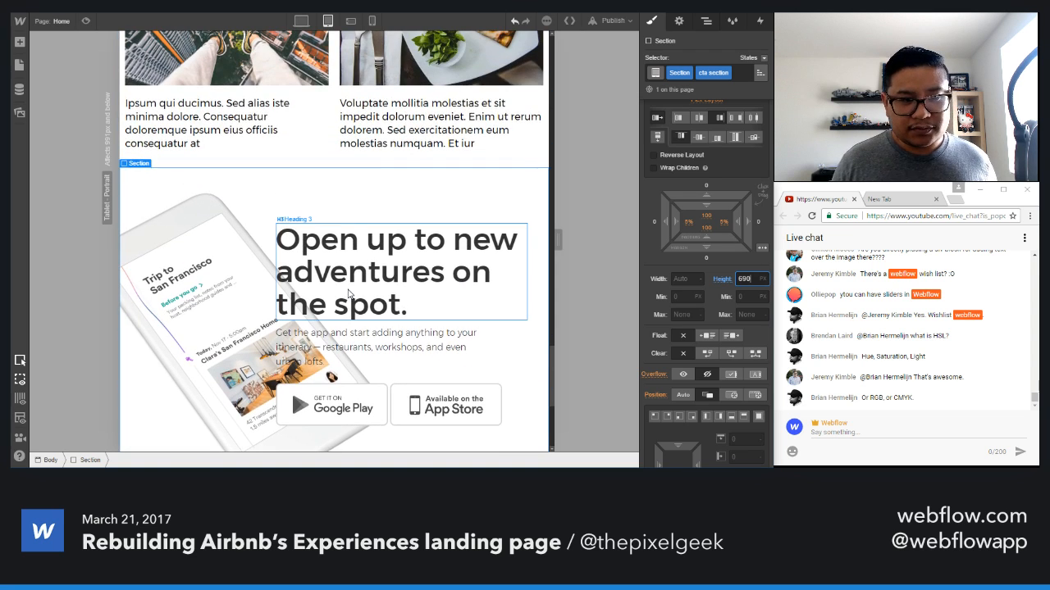
- Reduce the font size of the "Open up to new adventures on the spot." heading to 34 px
{"action": "left_click", "coordinate": [374, 261]}
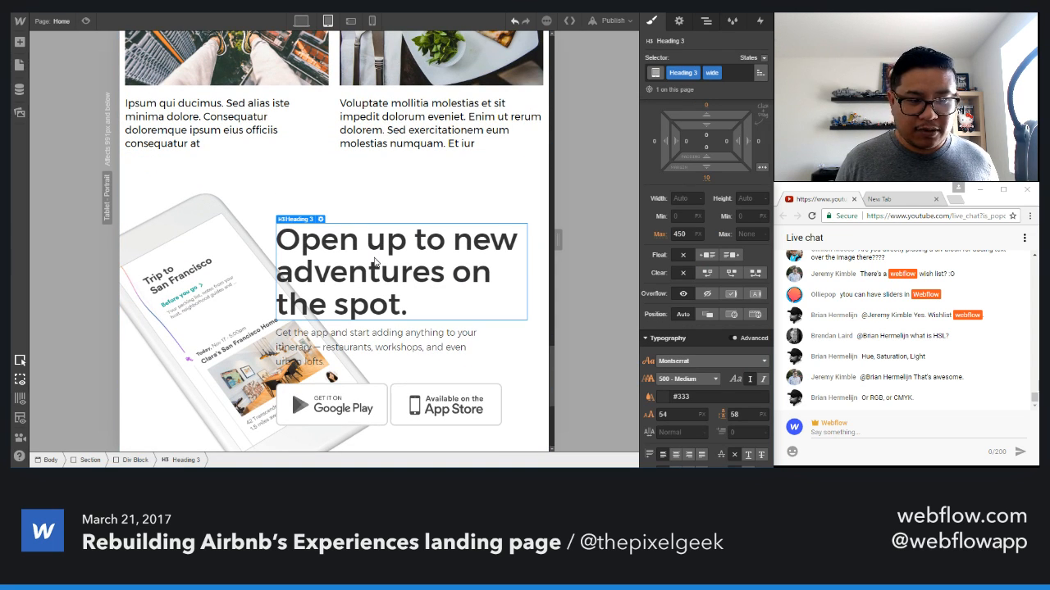
{"action": "left_click", "coordinate": [673, 415]}
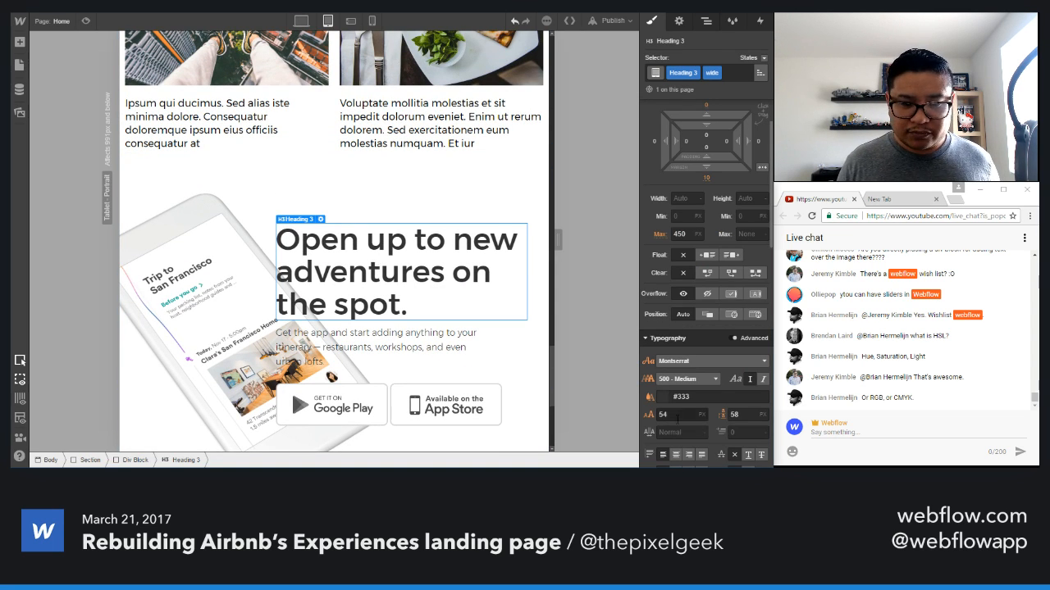
{"action": "key", "text": "shift+Down"}
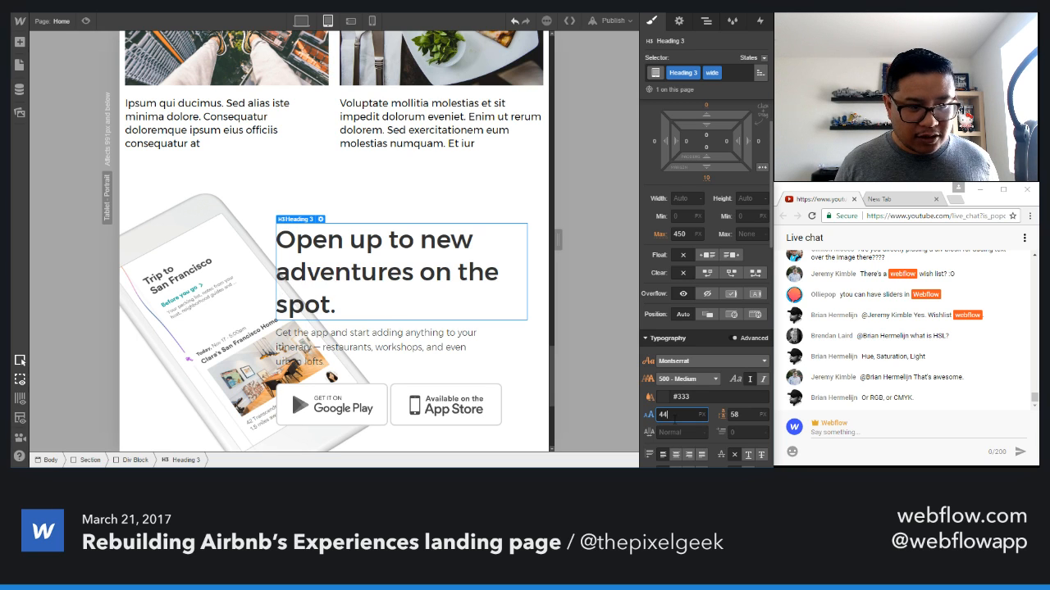
{"action": "key", "text": "shift+Down"}
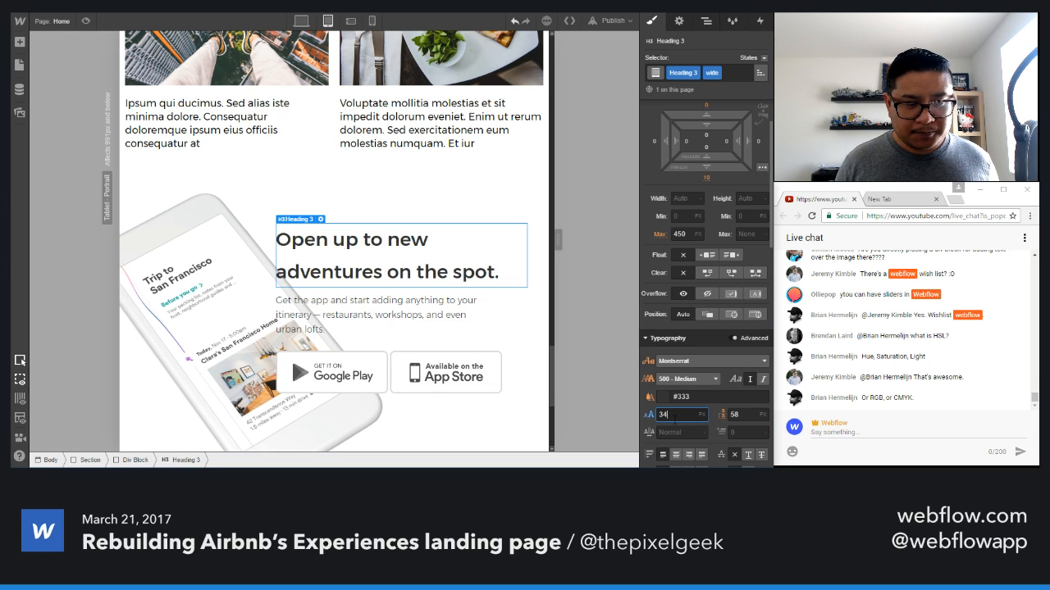
- Set the "Open up to new adventures on the spot." heading's font size to 40 px and line height to 46 px
{"action": "key", "text": "shift+Up"}
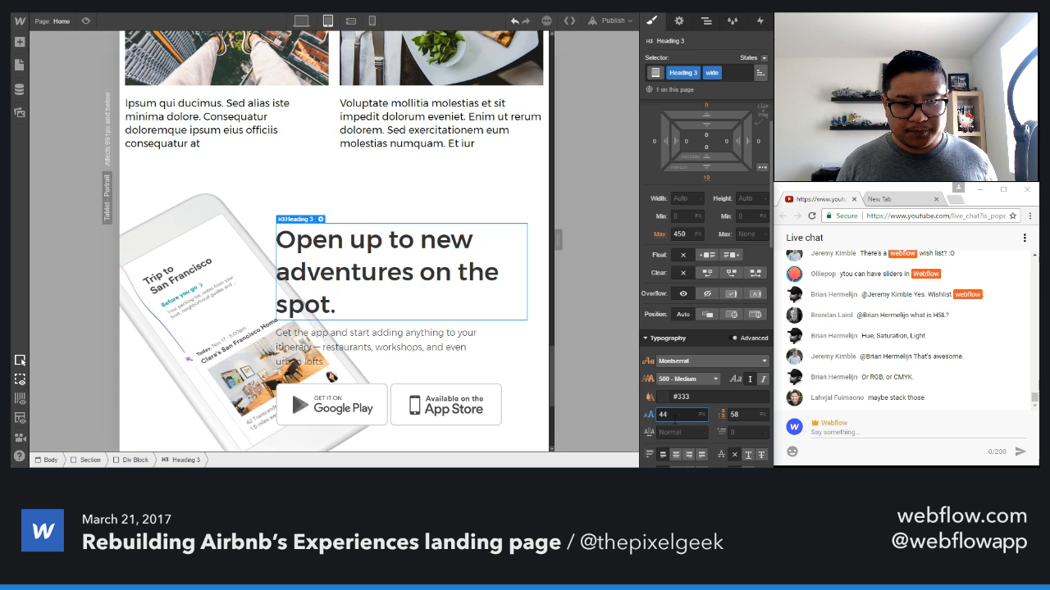
{"action": "key", "text": "Down"}
{"action": "key", "text": "Down"}
{"action": "key", "text": "Down"}
{"action": "key", "text": "Down"}
{"action": "key", "text": "Down"}
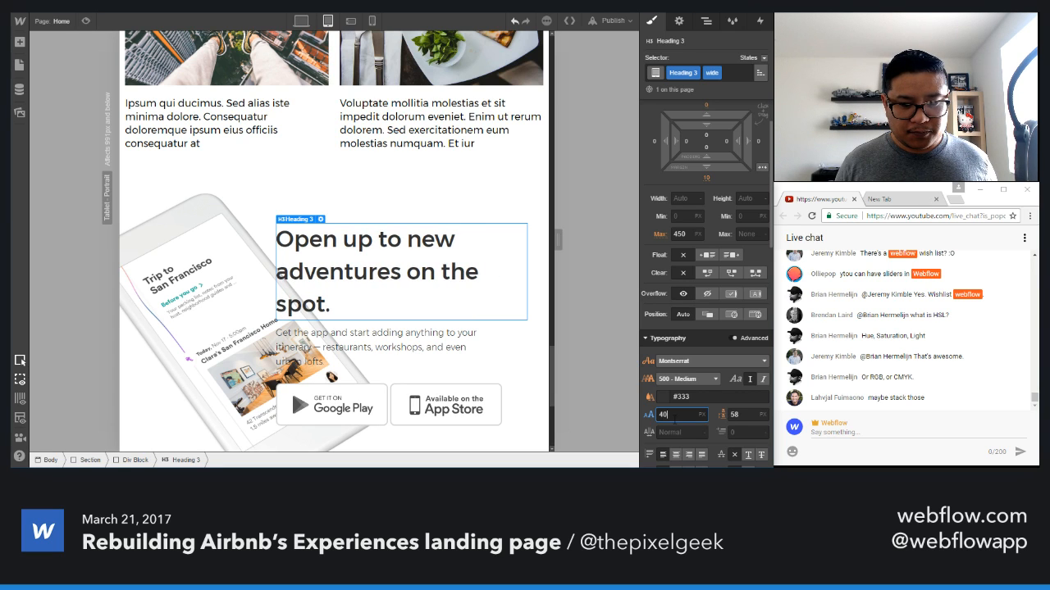
{"action": "key", "text": "Up"}
{"action": "key", "text": "Tab"}
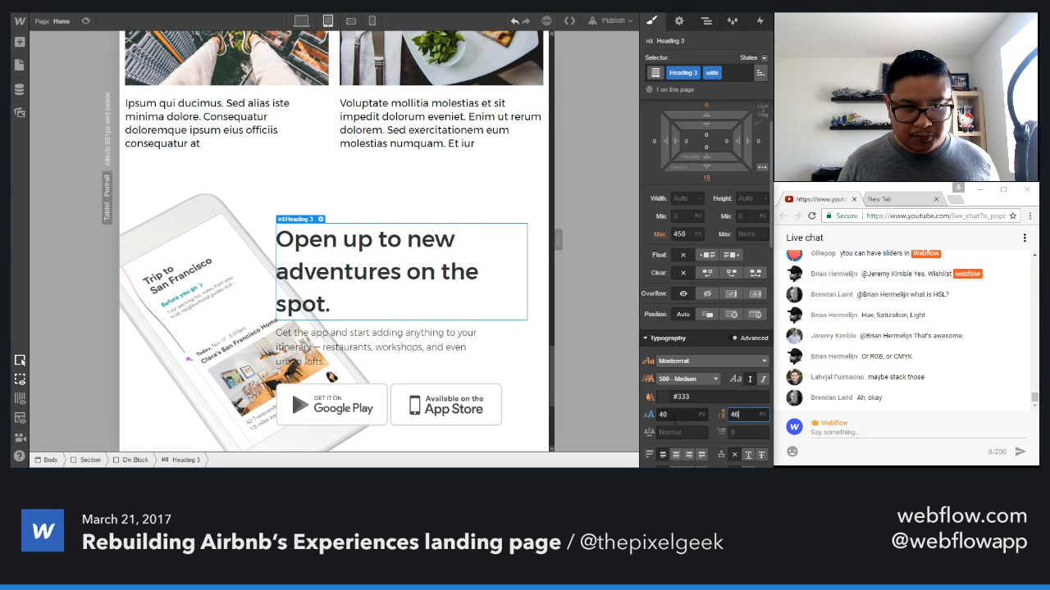
{"action": "type", "text": "46"}
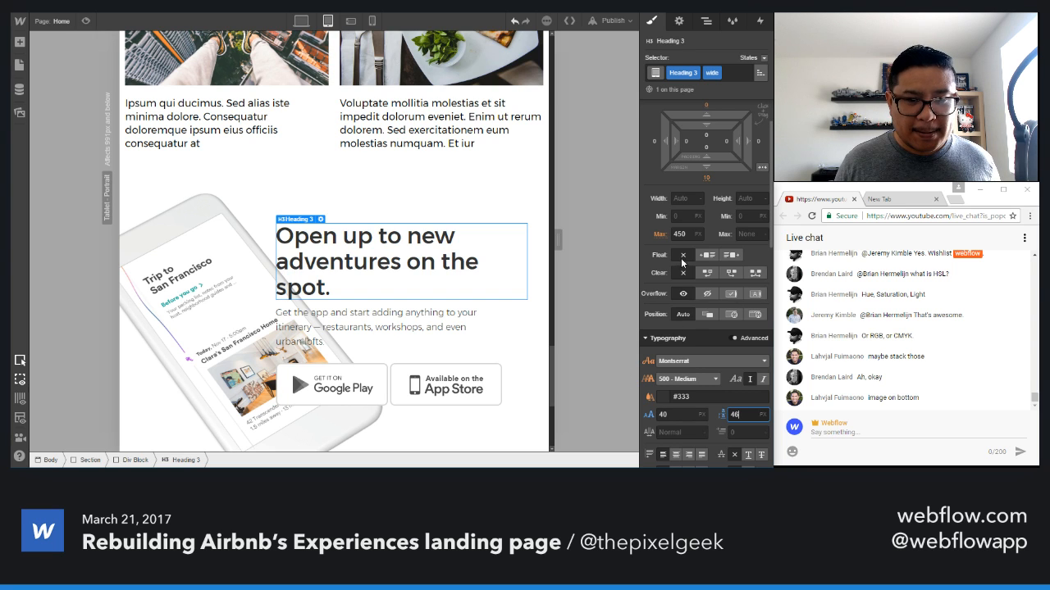
- Reduce the maximum width of the "Open up to new adventures on the spot." heading to 320 px
{"action": "left_click", "coordinate": [674, 233]}
{"action": "key", "text": "shift+Down"}
{"action": "key", "text": "shift+Down"}
{"action": "key", "text": "shift+Down"}
{"action": "key", "text": "shift+Down"}
{"action": "key", "text": "shift+Down"}
{"action": "key", "text": "shift+Down"}
{"action": "key", "text": "shift+Down"}
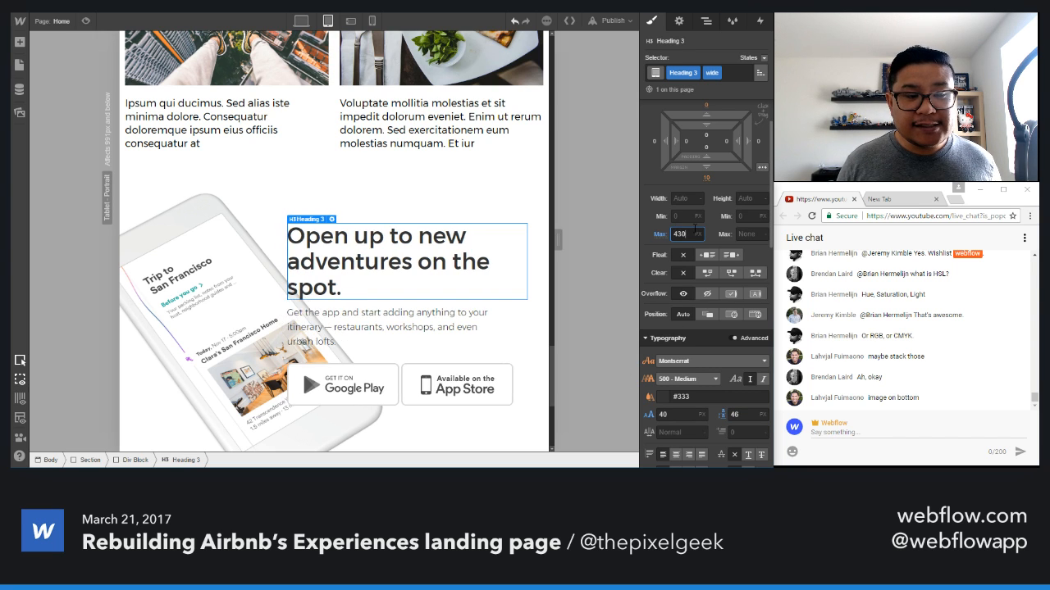
{"action": "key", "text": "shift+Down"}
{"action": "key", "text": "shift+Down"}
{"action": "key", "text": "shift+Down"}
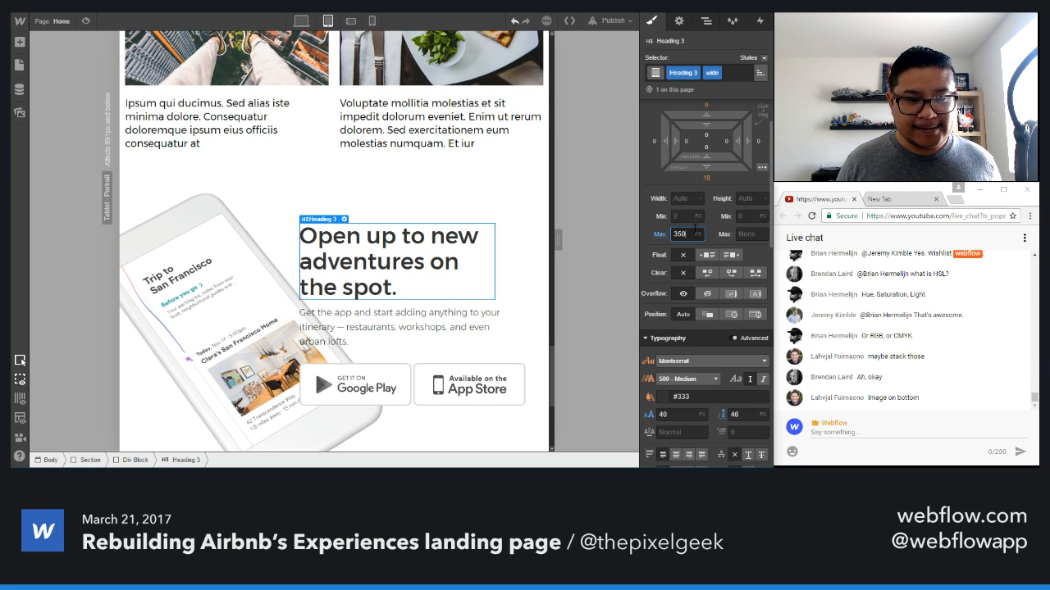
{"action": "key", "text": "shift+Down"}
{"action": "key", "text": "shift+Down"}
{"action": "key", "text": "shift+Down"}
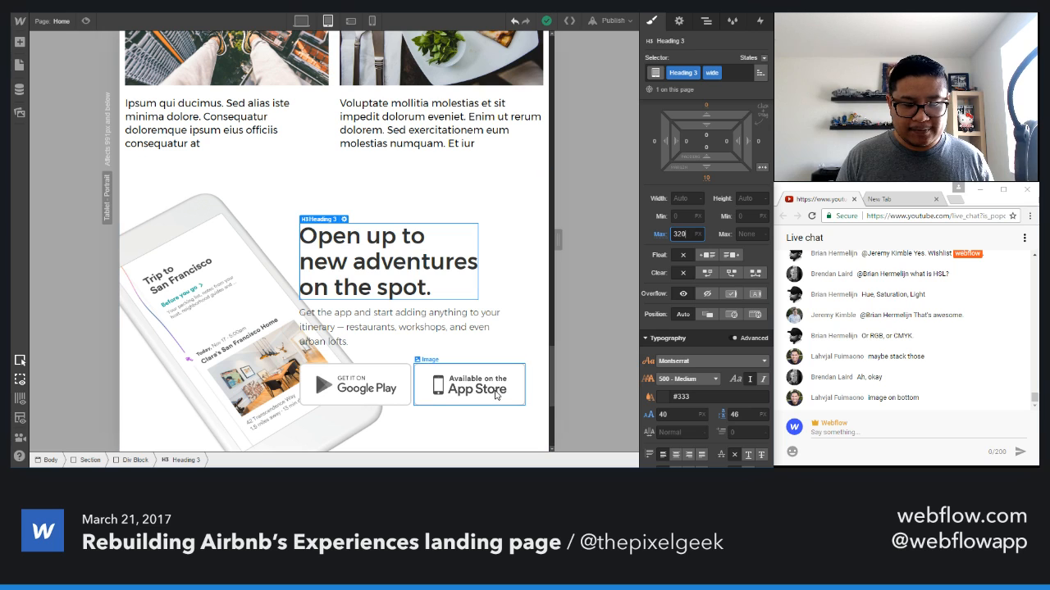
- Set the width of the app store cta buttons to 160 px
{"action": "left_click", "coordinate": [496, 396]}
{"action": "key", "text": "Up"}
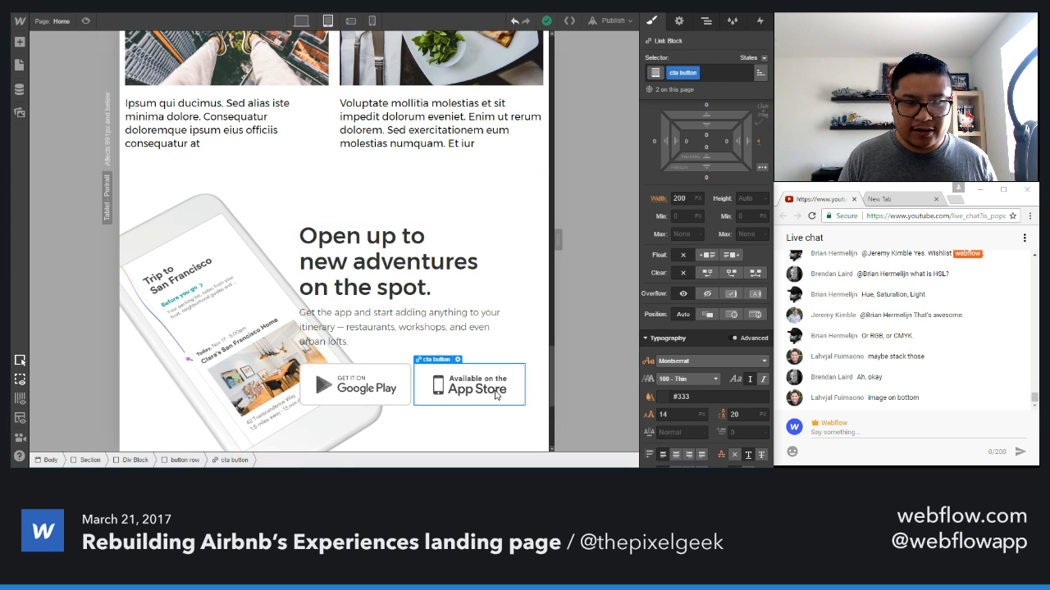
{"action": "left_click", "coordinate": [681, 199]}
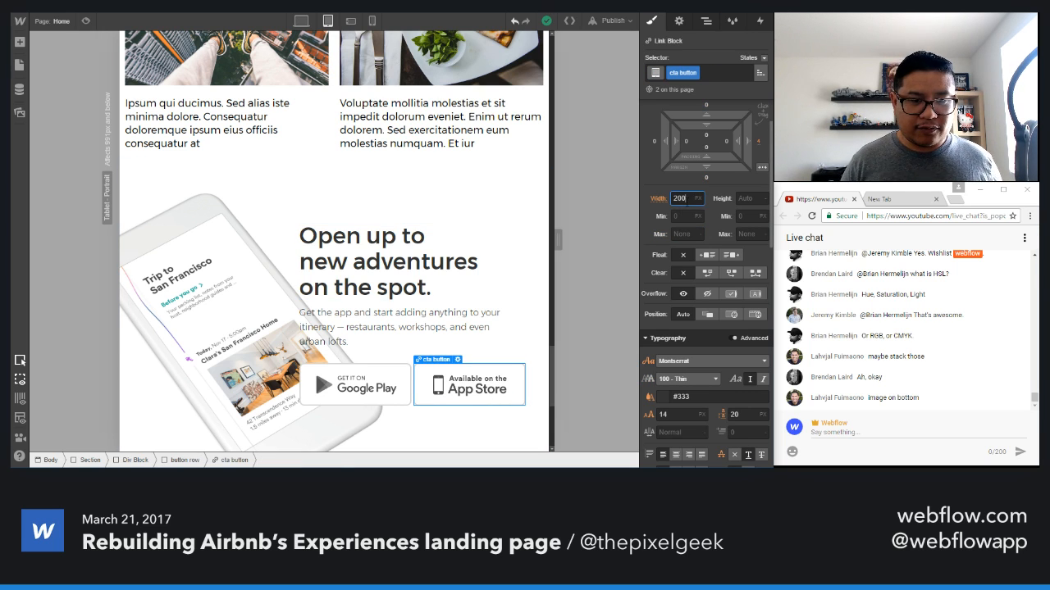
{"action": "type", "text": "160"}
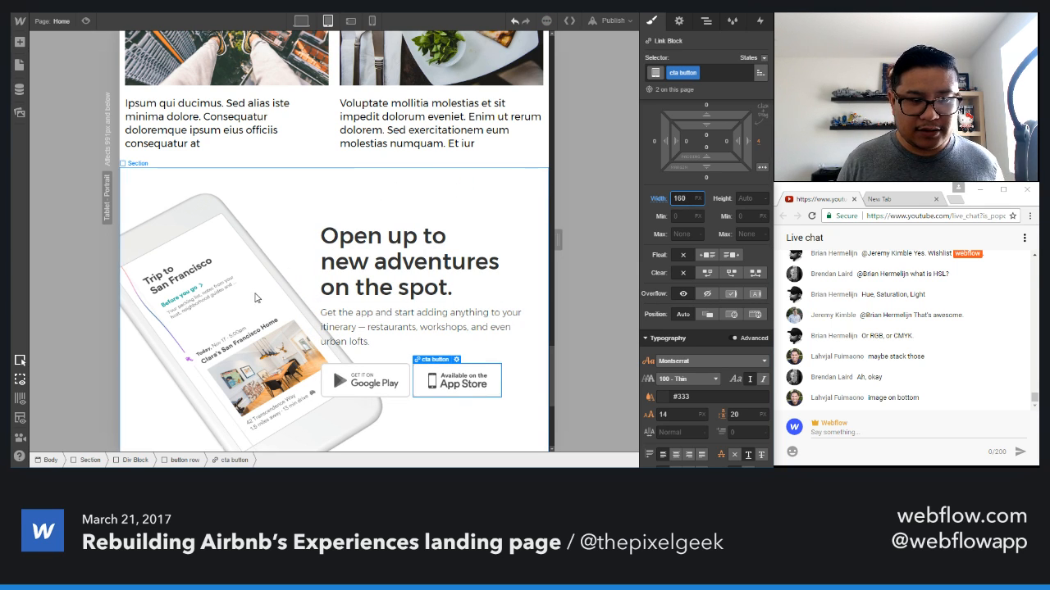
- Increase the height of the cta section to 740 px for tablet
{"action": "scroll", "coordinate": [265, 304], "scroll_direction": "down", "scroll_amount": 3}
{"action": "left_click", "coordinate": [452, 290]}
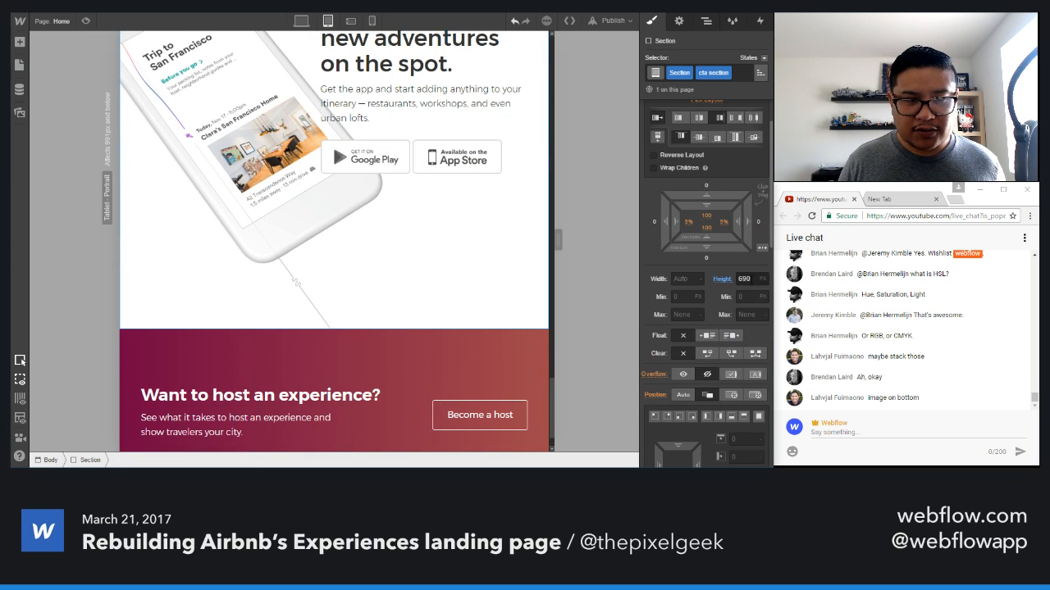
{"action": "left_click", "coordinate": [751, 276]}
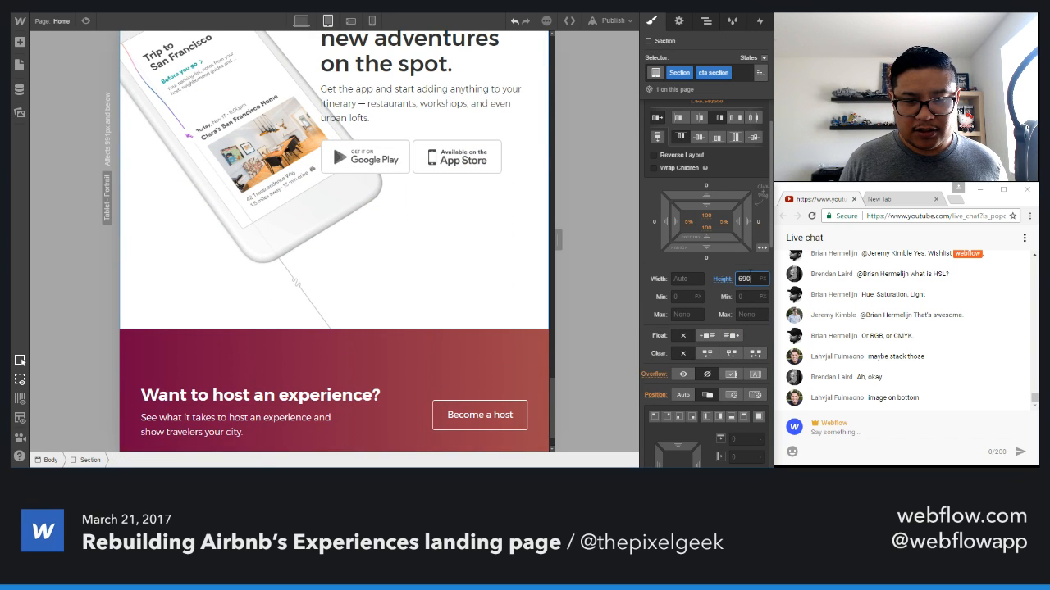
{"action": "key", "text": "shift+Up"}
{"action": "key", "text": "shift+Up"}
{"action": "key", "text": "shift+Up"}
{"action": "key", "text": "shift+Up"}
{"action": "key", "text": "shift+Up"}
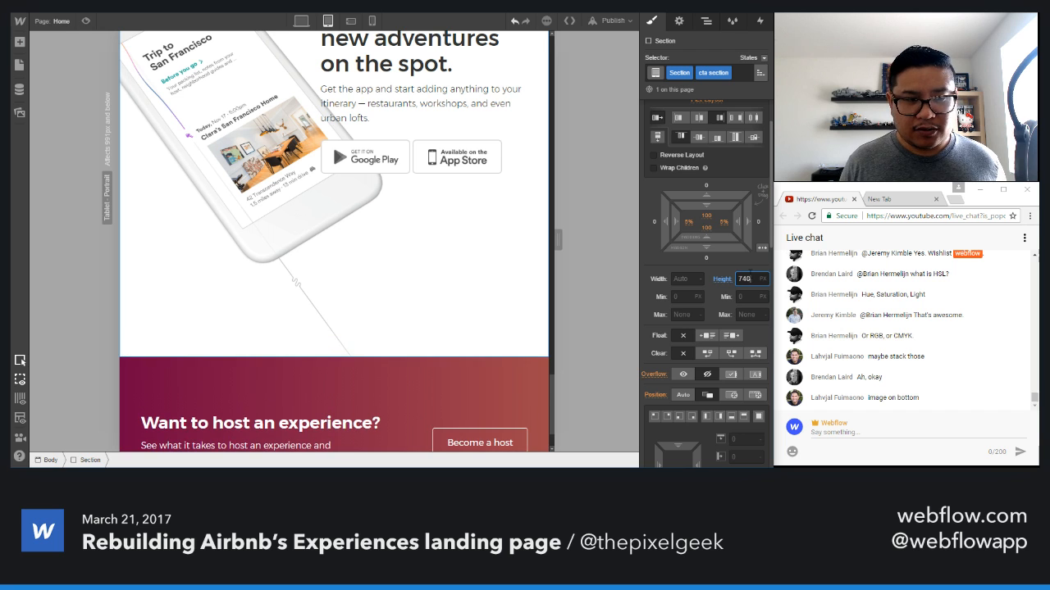
- Reorder the cta section so that the Div Block with the heading and buttons comes before the phone img
{"action": "left_click", "coordinate": [705, 20]}
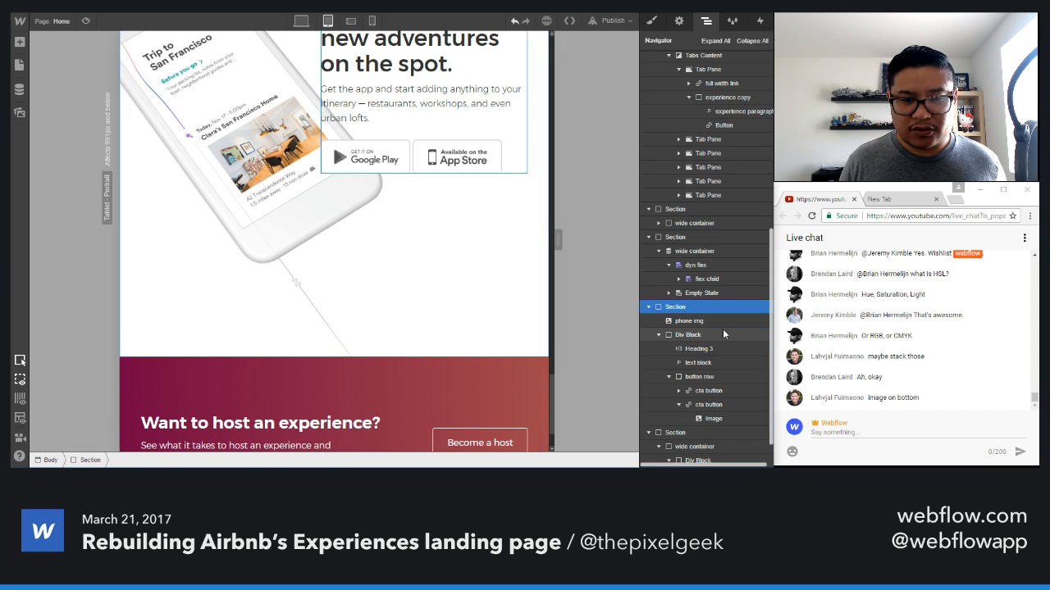
{"action": "left_click", "coordinate": [702, 322]}
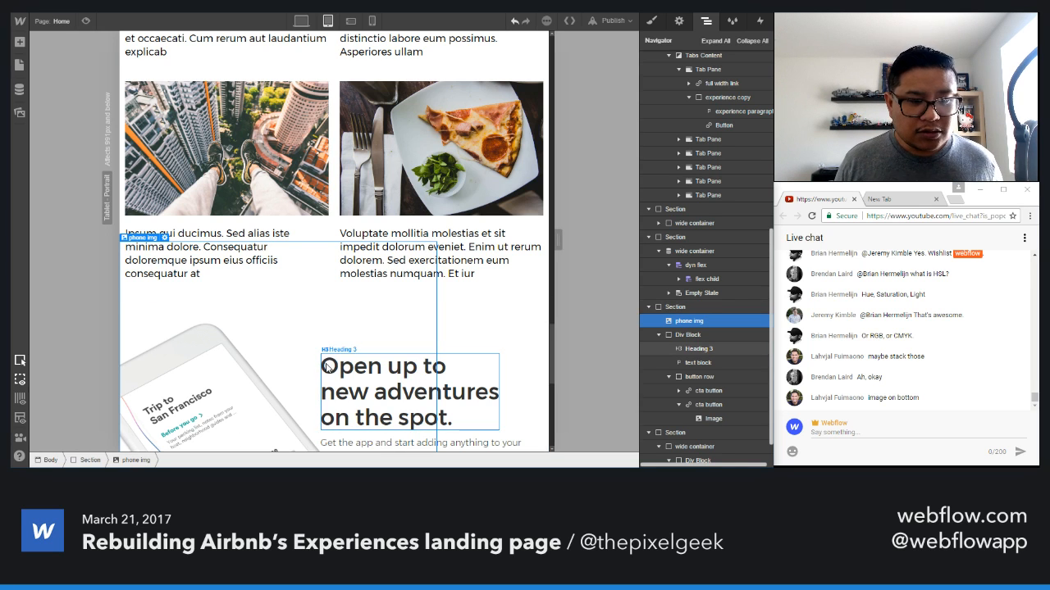
{"action": "scroll", "coordinate": [328, 369], "scroll_direction": "down", "scroll_amount": 3}
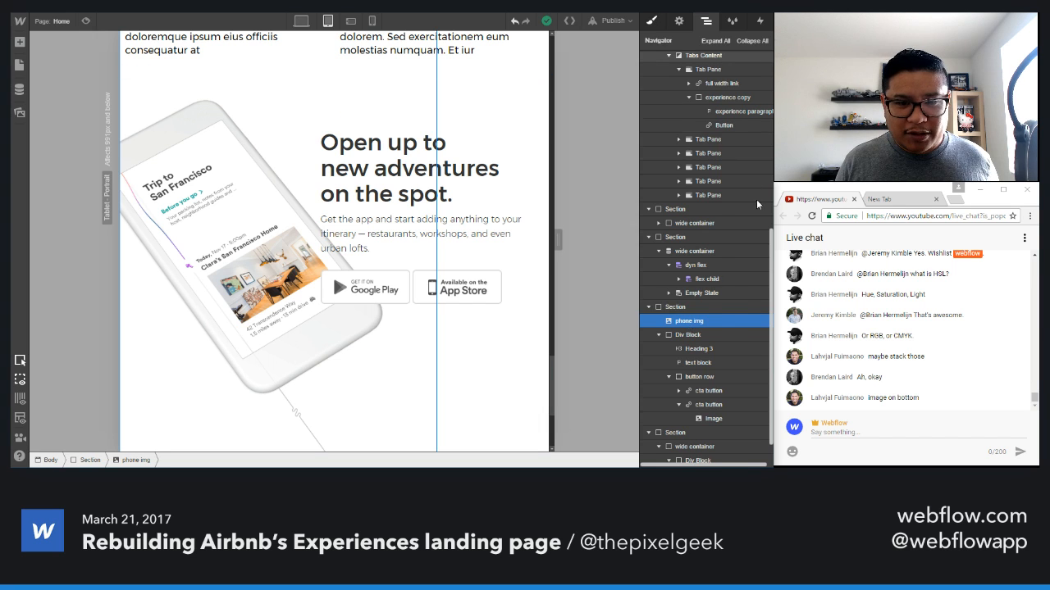
{"action": "left_click", "coordinate": [707, 21]}
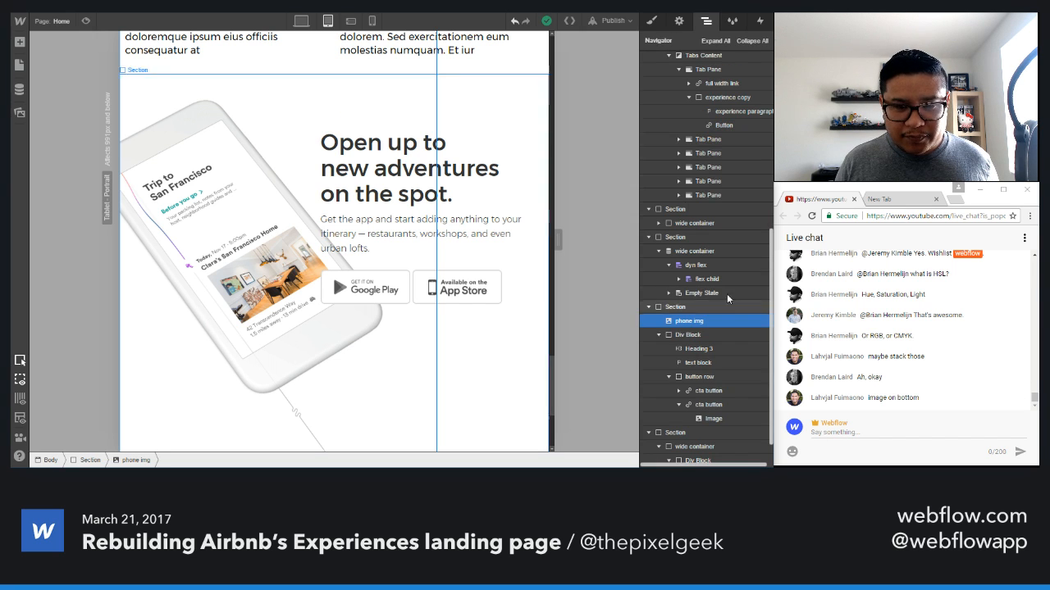
{"action": "left_click", "coordinate": [659, 334]}
{"action": "left_click_drag", "start_coordinate": [687, 335], "coordinate": [687, 317]}
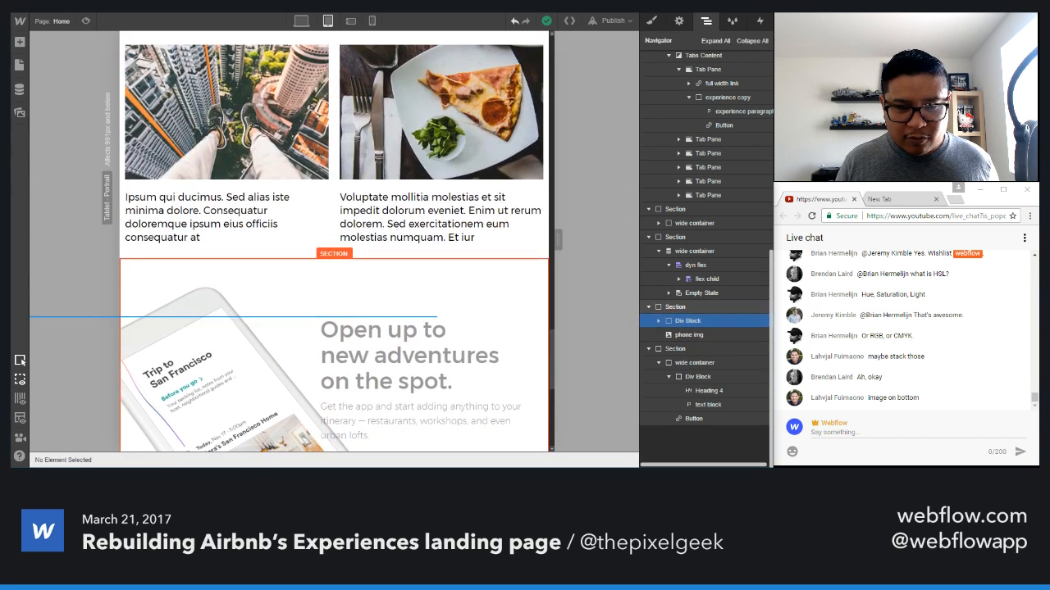
- Set the position of the phone img in the cta section to Auto
{"action": "left_click", "coordinate": [693, 334]}
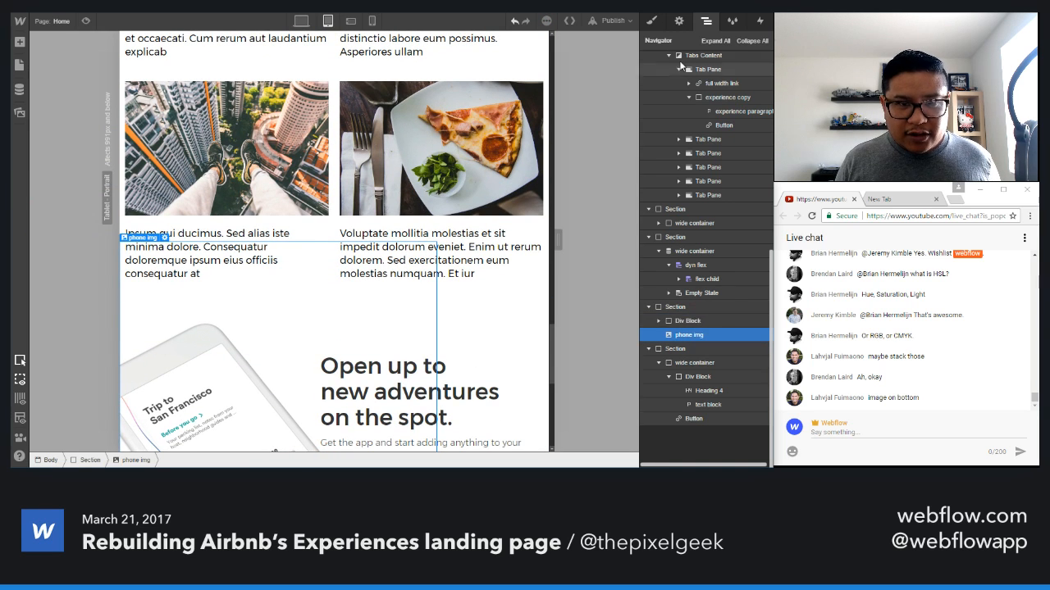
{"action": "left_click", "coordinate": [652, 20]}
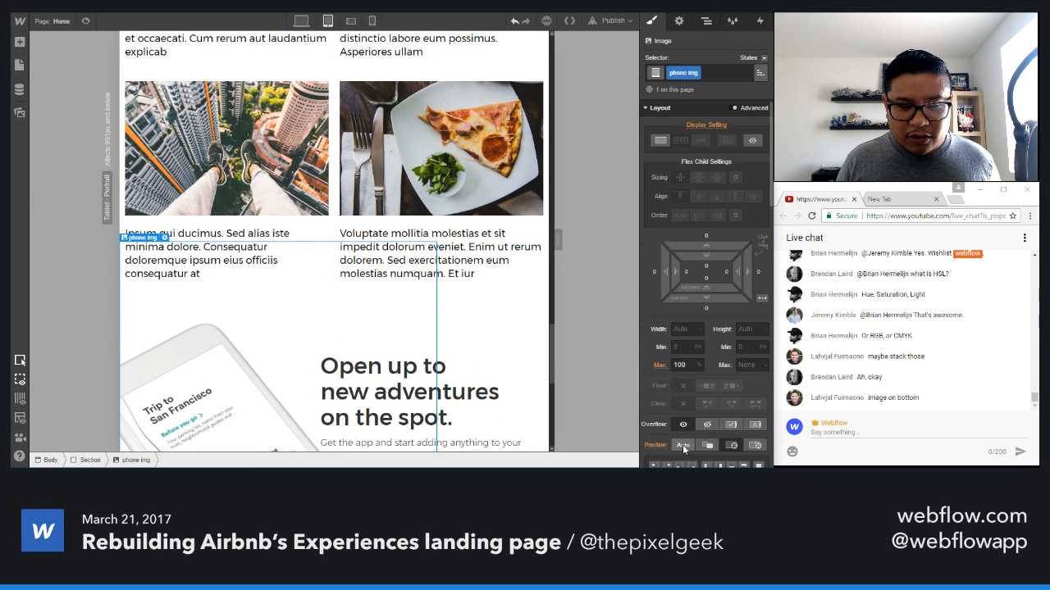
{"action": "scroll", "coordinate": [469, 386], "scroll_direction": "down", "scroll_amount": 10}
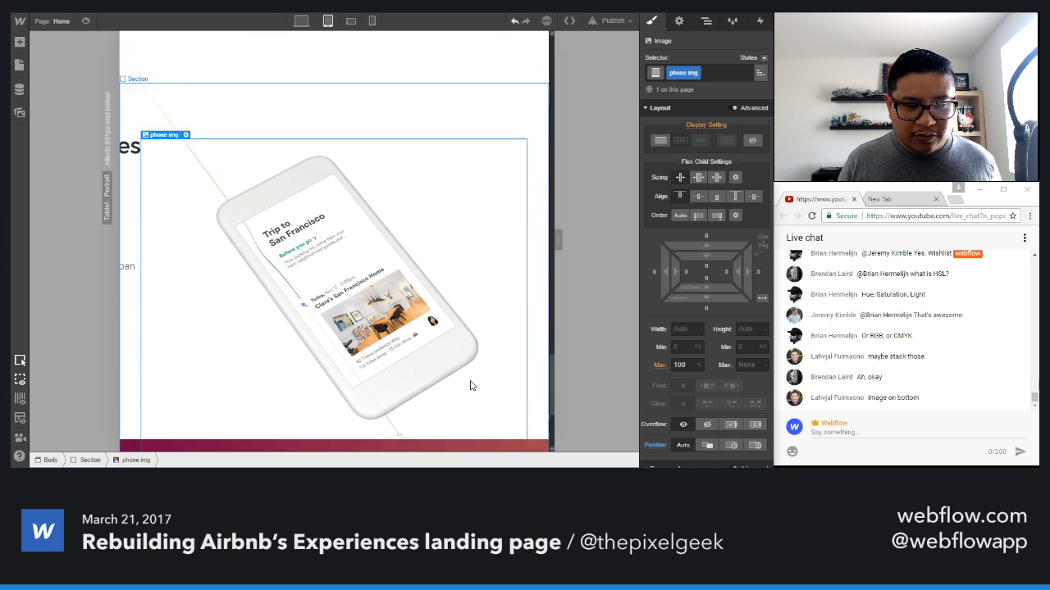
{"action": "scroll", "coordinate": [493, 372], "scroll_direction": "up", "scroll_amount": 2}
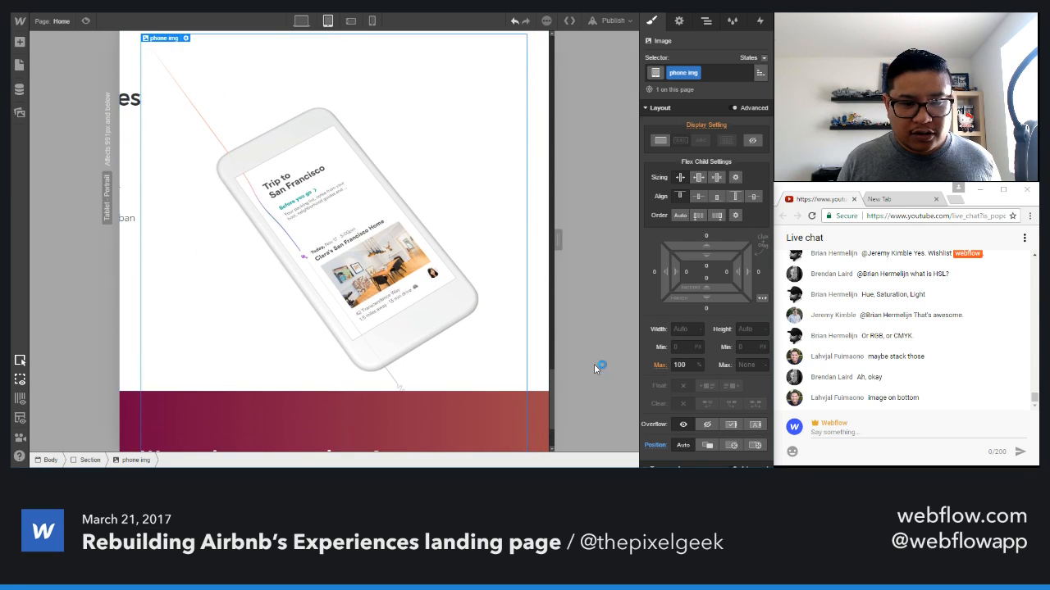
{"action": "scroll", "coordinate": [485, 338], "scroll_direction": "down", "scroll_amount": 3}
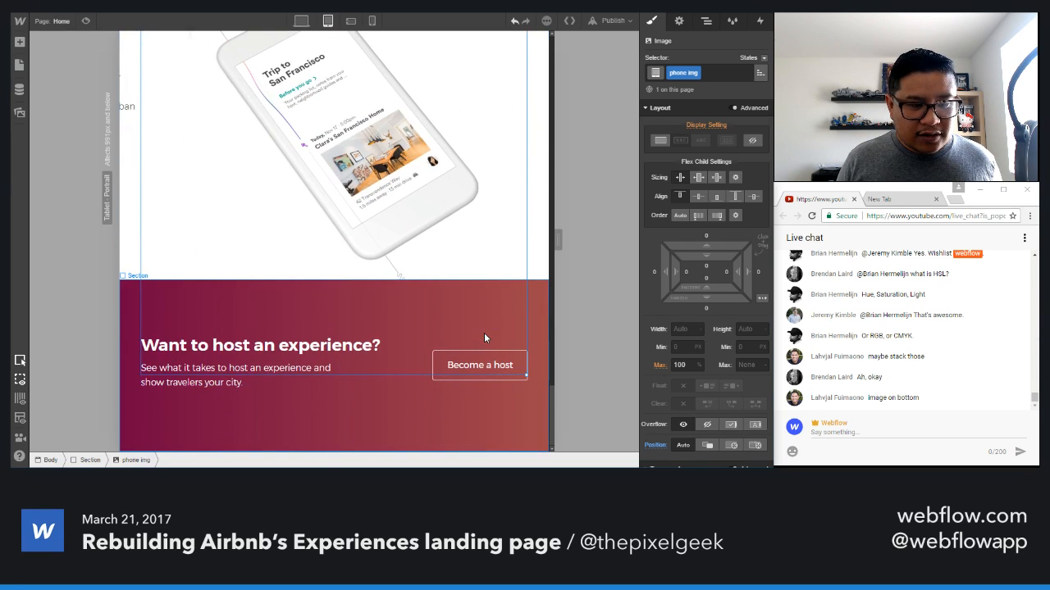
{"action": "scroll", "coordinate": [484, 338], "scroll_direction": "up", "scroll_amount": 3}
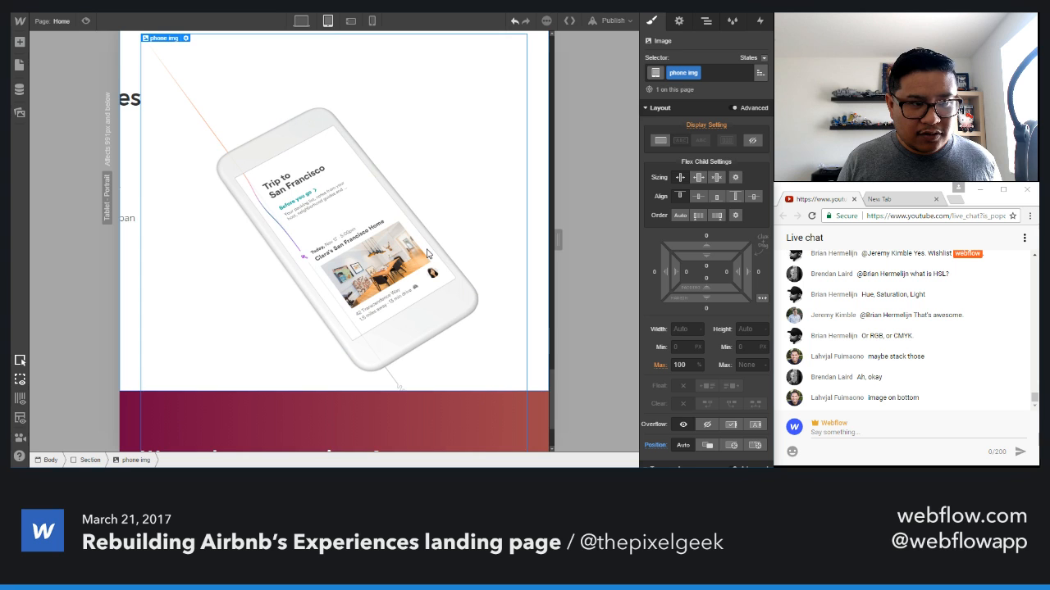
- Switch the cta section's flex layout to vertical and remove its tablet height override
{"action": "left_click", "coordinate": [706, 20]}
{"action": "left_click", "coordinate": [678, 307]}
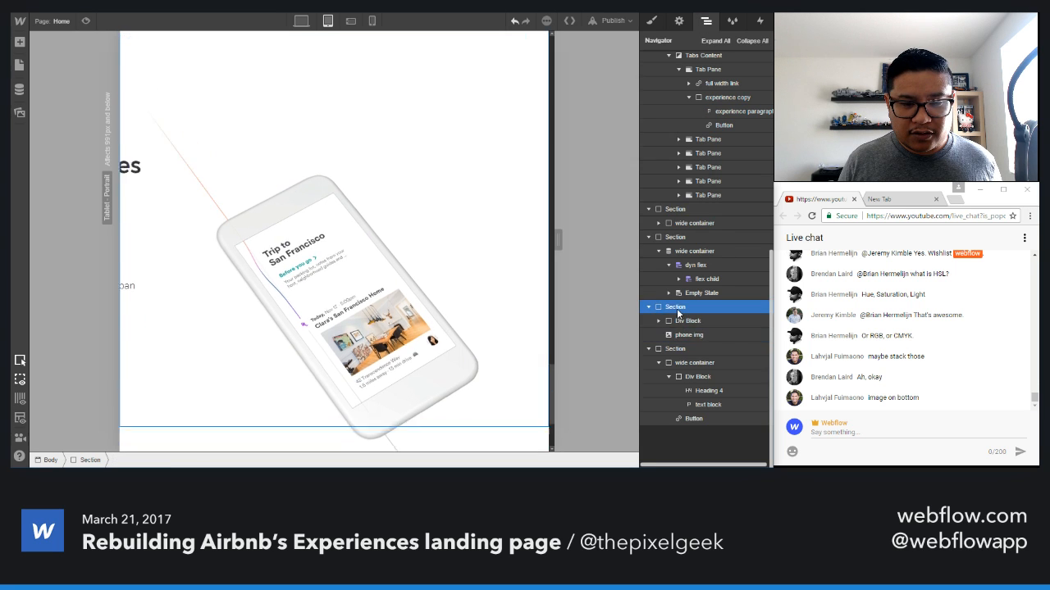
{"action": "left_click", "coordinate": [653, 21]}
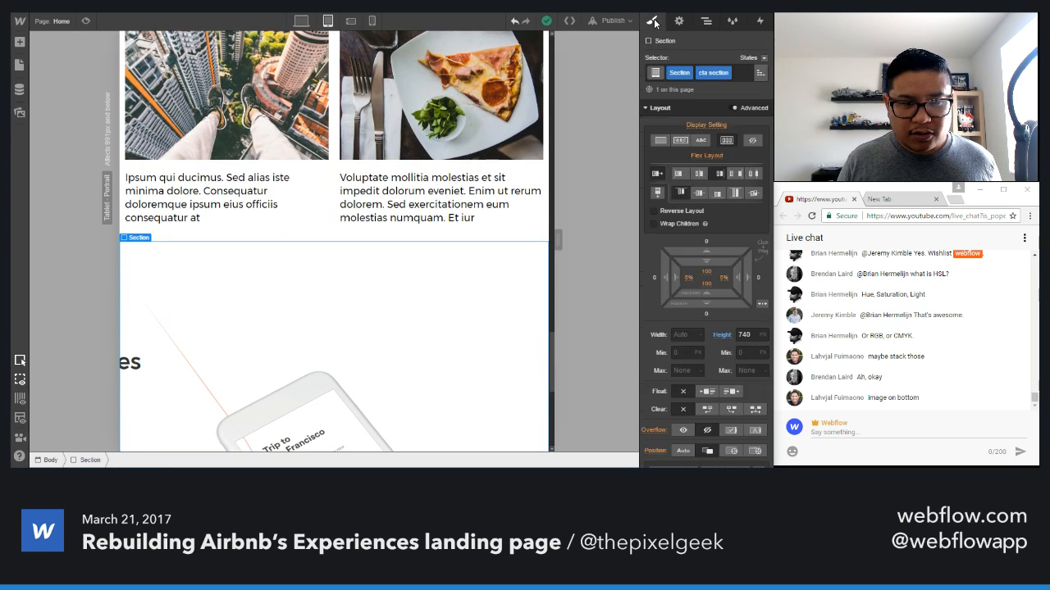
{"action": "left_click", "coordinate": [652, 192]}
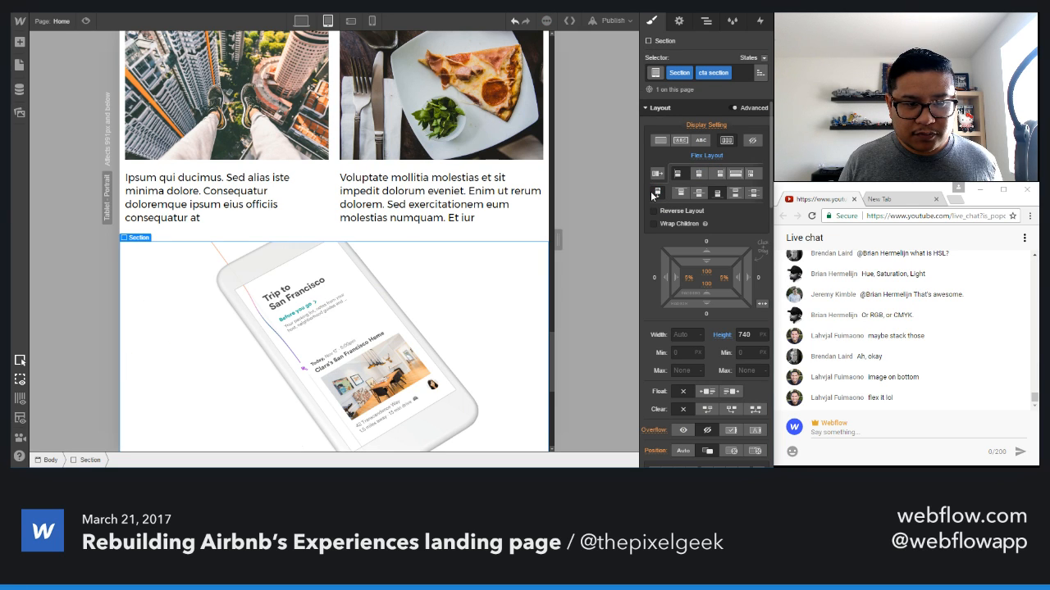
{"action": "scroll", "coordinate": [505, 294], "scroll_direction": "down", "scroll_amount": 3}
{"action": "scroll", "coordinate": [504, 294], "scroll_direction": "down", "scroll_amount": 4}
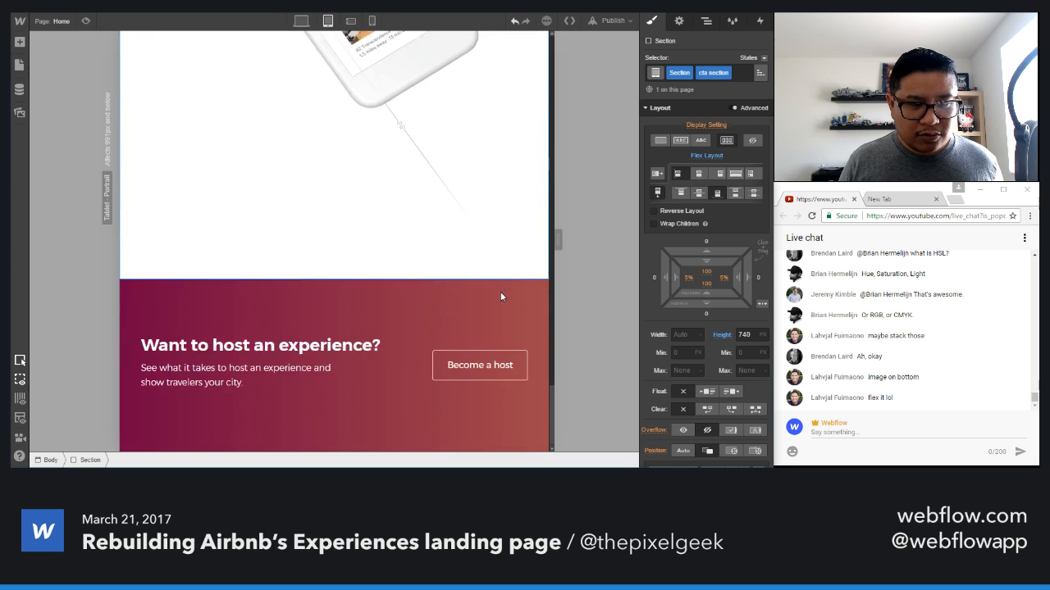
{"action": "scroll", "coordinate": [502, 297], "scroll_direction": "up", "scroll_amount": 5}
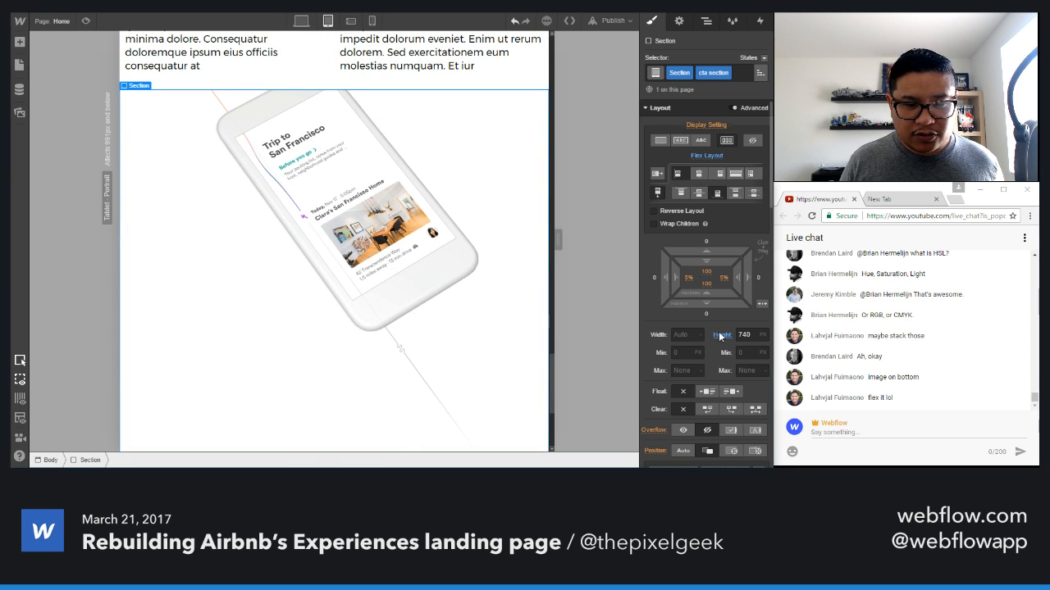
{"action": "left_click_drag", "start_coordinate": [720, 336], "coordinate": [720, 336]}
{"action": "scroll", "coordinate": [479, 340], "scroll_direction": "down", "scroll_amount": 5}
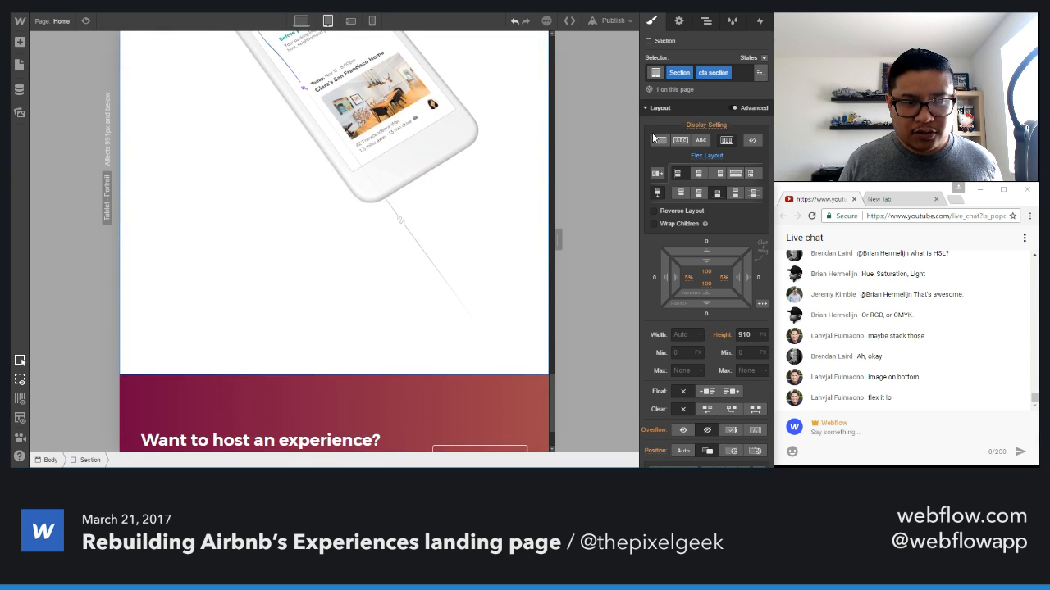
- Inspect the layout settings of the cta section's Div Block and of the section itself
{"action": "left_click", "coordinate": [704, 23]}
{"action": "left_click", "coordinate": [681, 321]}
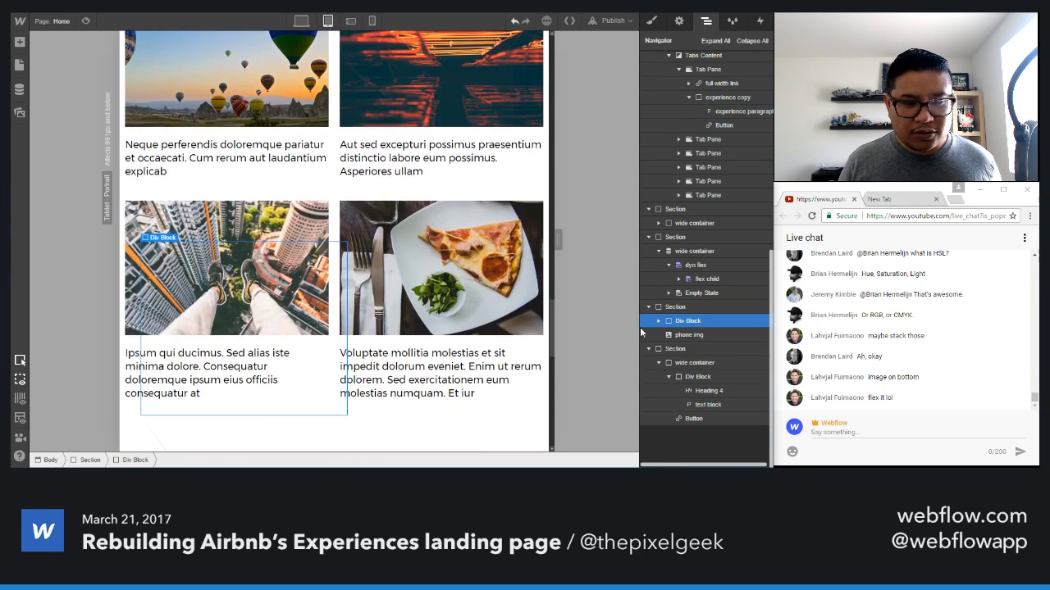
{"action": "scroll", "coordinate": [420, 378], "scroll_direction": "down", "scroll_amount": 3}
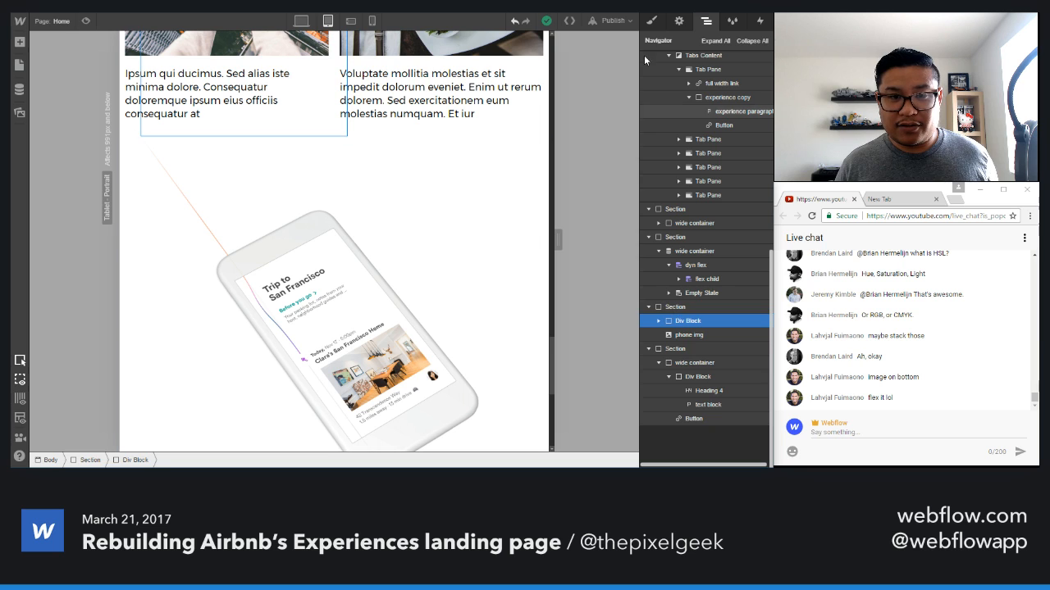
{"action": "left_click", "coordinate": [649, 25]}
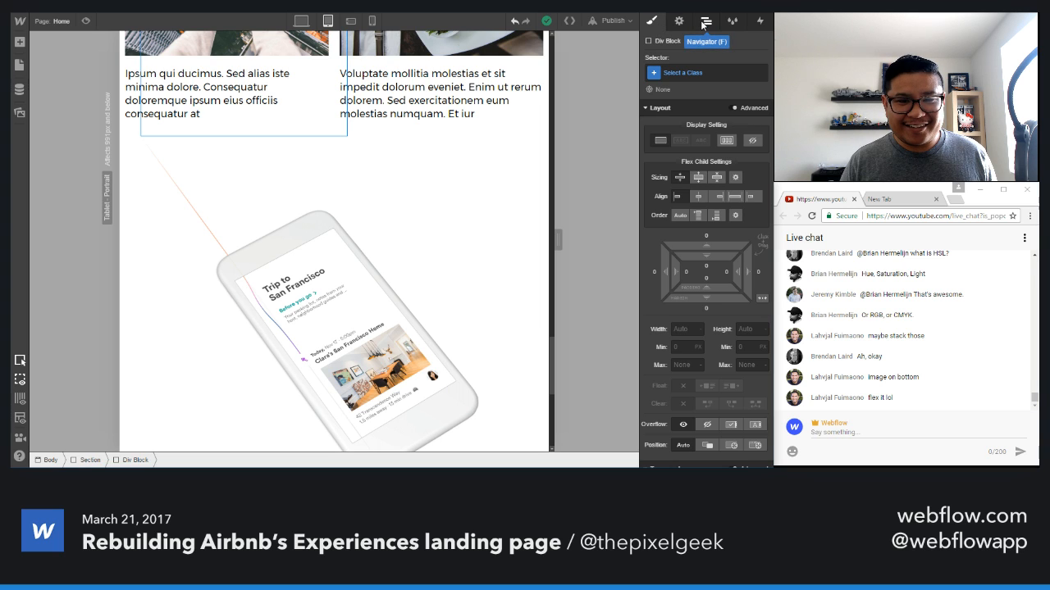
{"action": "left_click", "coordinate": [443, 287]}
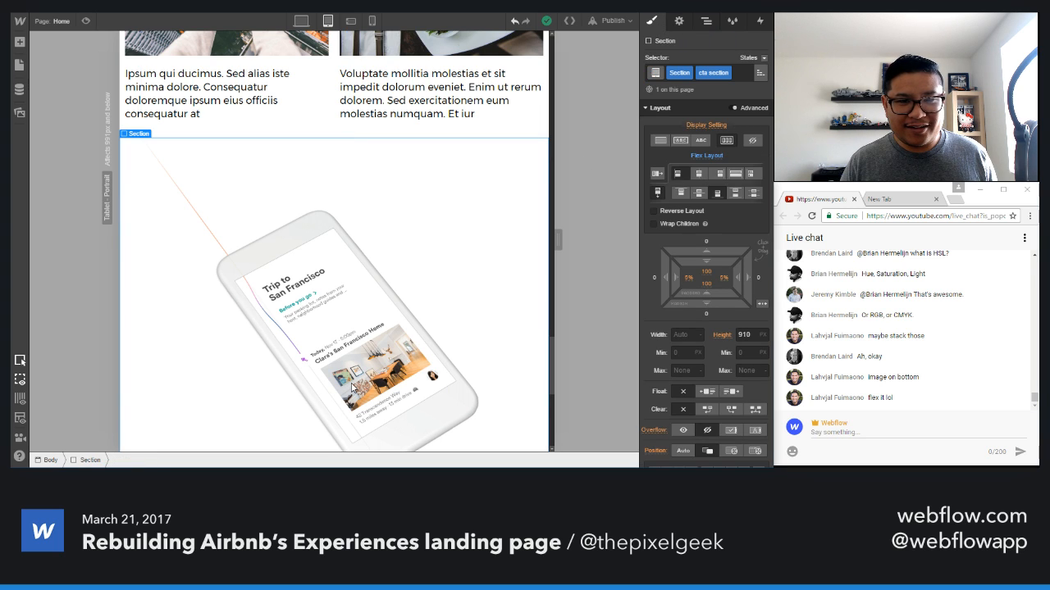
- Set the flex child sizing of the phone img in the cta section to shrink if needed
{"action": "left_click", "coordinate": [706, 20]}
{"action": "left_click", "coordinate": [689, 335]}
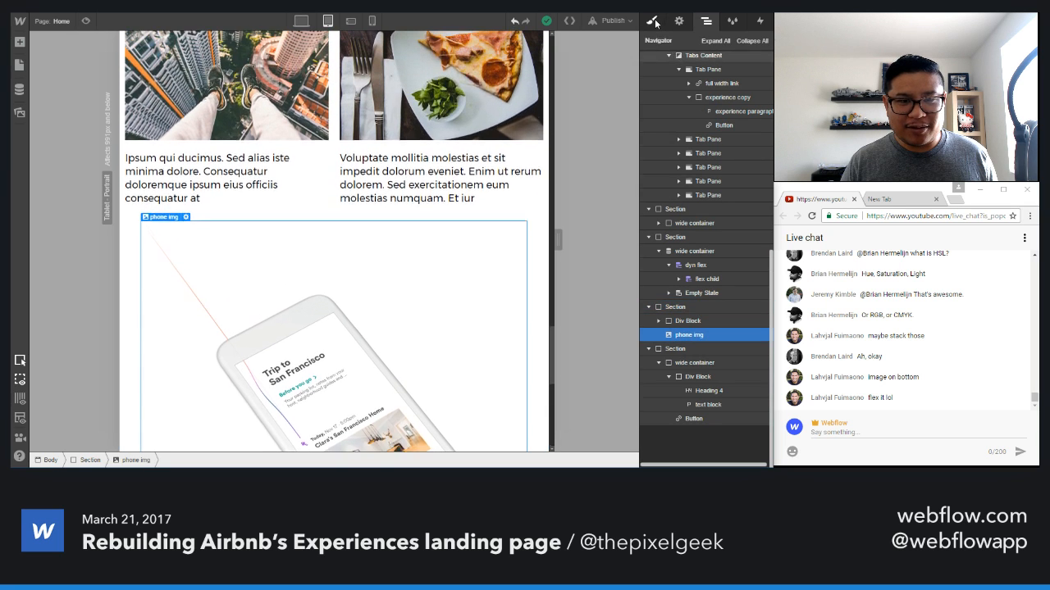
{"action": "left_click", "coordinate": [652, 21]}
{"action": "scroll", "coordinate": [706, 340], "scroll_direction": "down", "scroll_amount": 4}
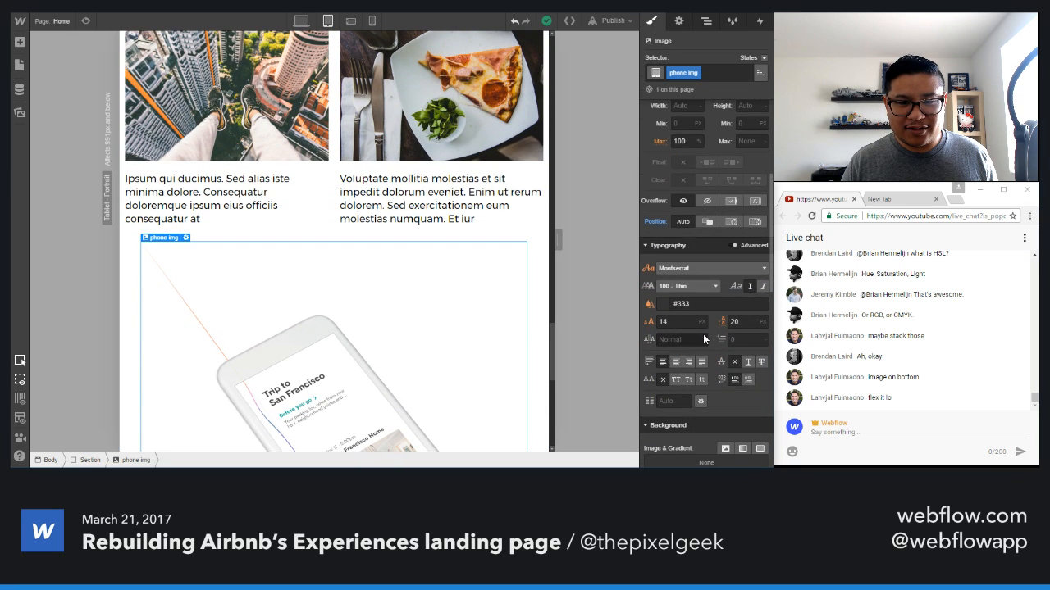
{"action": "scroll", "coordinate": [699, 317], "scroll_direction": "up", "scroll_amount": 4}
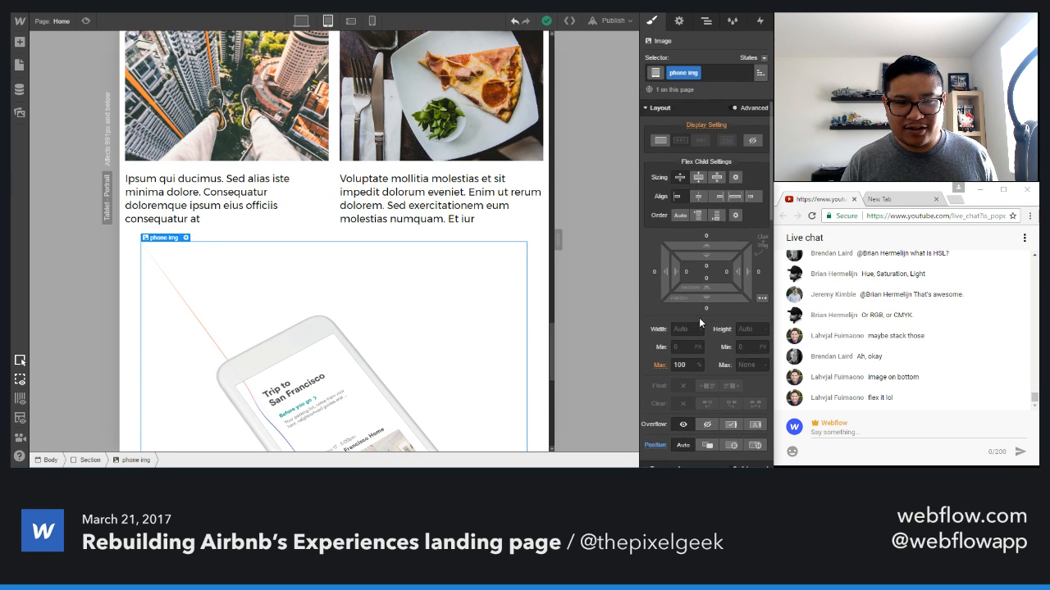
{"action": "left_click", "coordinate": [698, 178]}
{"action": "left_click", "coordinate": [686, 177]}
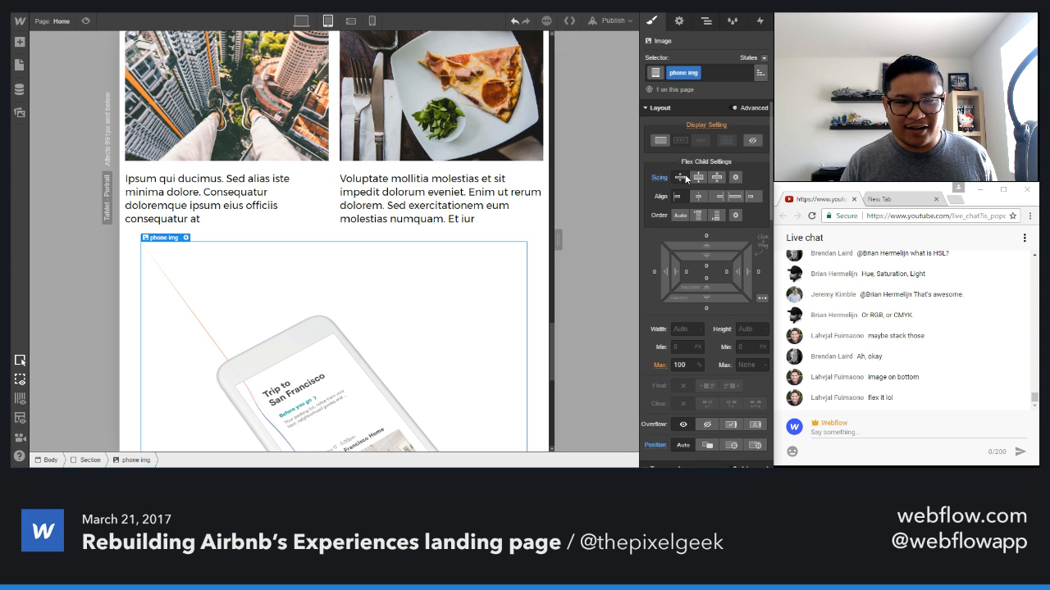
- Examine the cta section from its upper edge down to the host banner to find where its copy is hidden
{"action": "scroll", "coordinate": [447, 336], "scroll_direction": "down", "scroll_amount": 3}
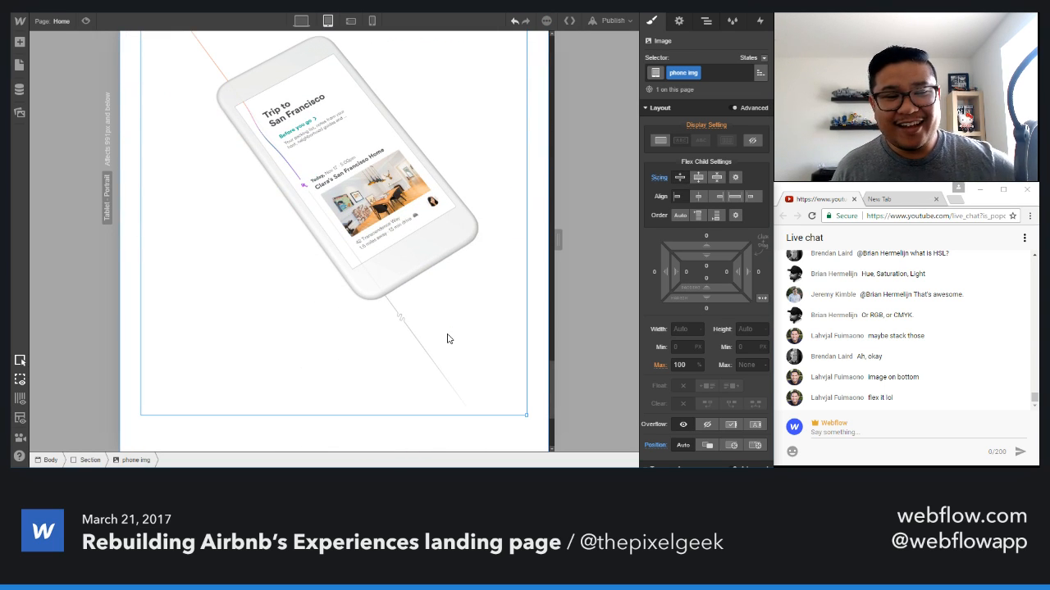
{"action": "scroll", "coordinate": [447, 339], "scroll_direction": "down", "scroll_amount": 3}
{"action": "scroll", "coordinate": [447, 338], "scroll_direction": "up", "scroll_amount": 3}
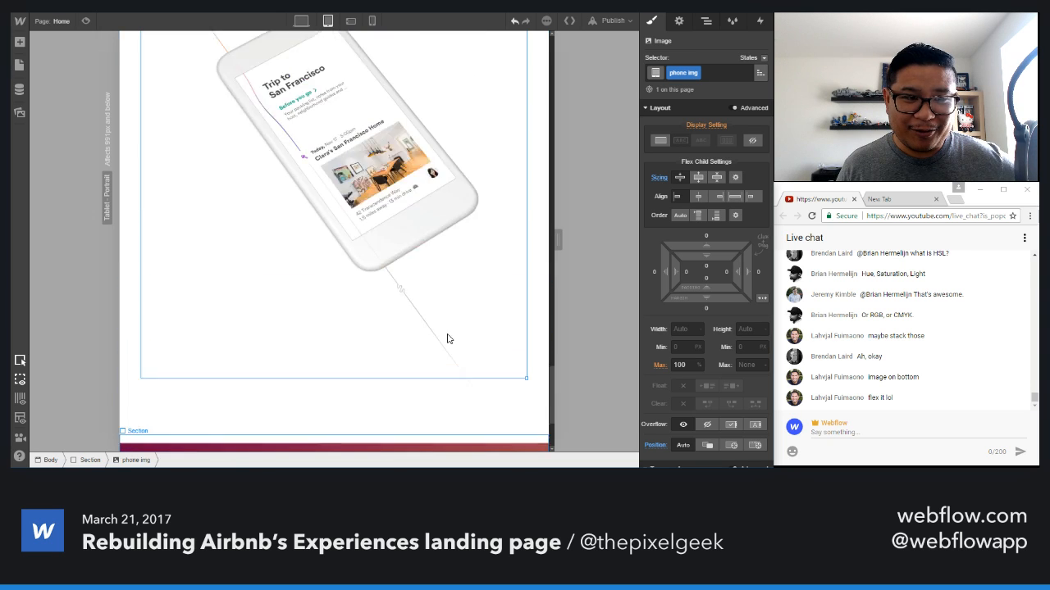
{"action": "scroll", "coordinate": [447, 339], "scroll_direction": "up", "scroll_amount": 3}
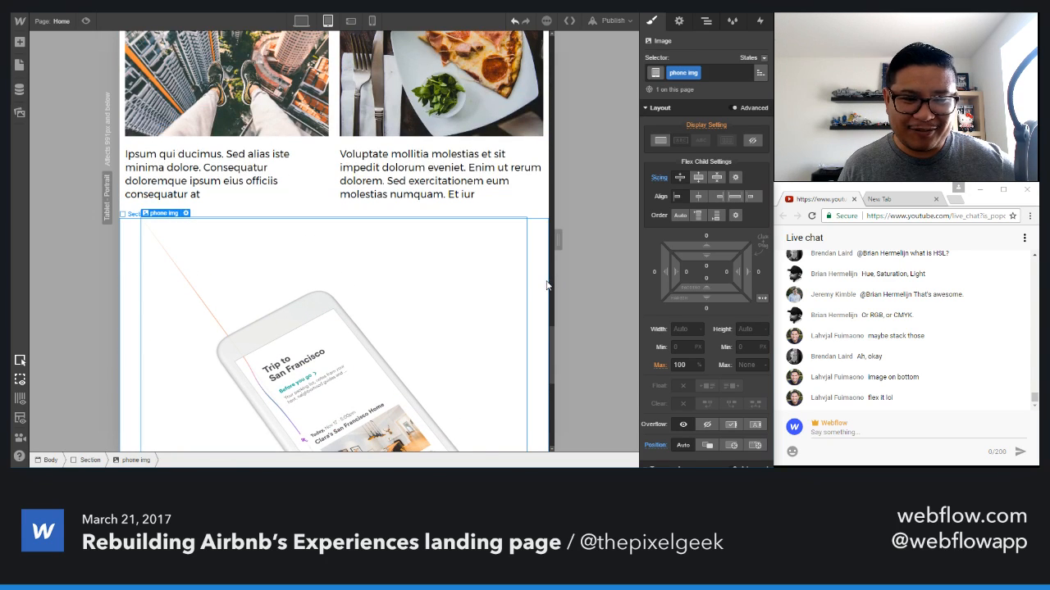
{"action": "scroll", "coordinate": [537, 286], "scroll_direction": "down", "scroll_amount": 1}
{"action": "left_click", "coordinate": [533, 285]}
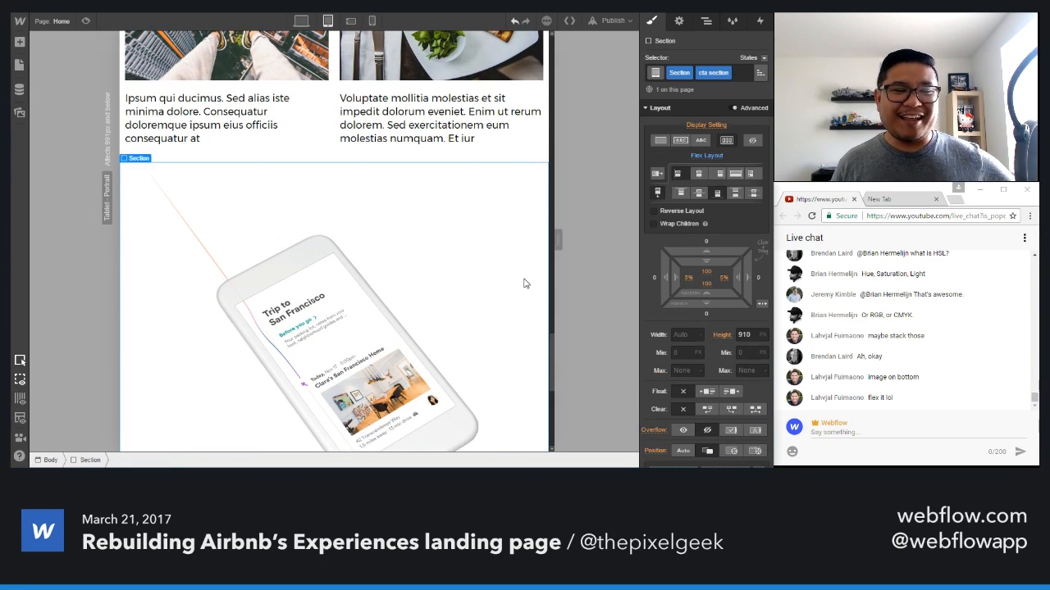
{"action": "scroll", "coordinate": [525, 284], "scroll_direction": "down", "scroll_amount": 3}
{"action": "scroll", "coordinate": [525, 284], "scroll_direction": "down", "scroll_amount": 4}
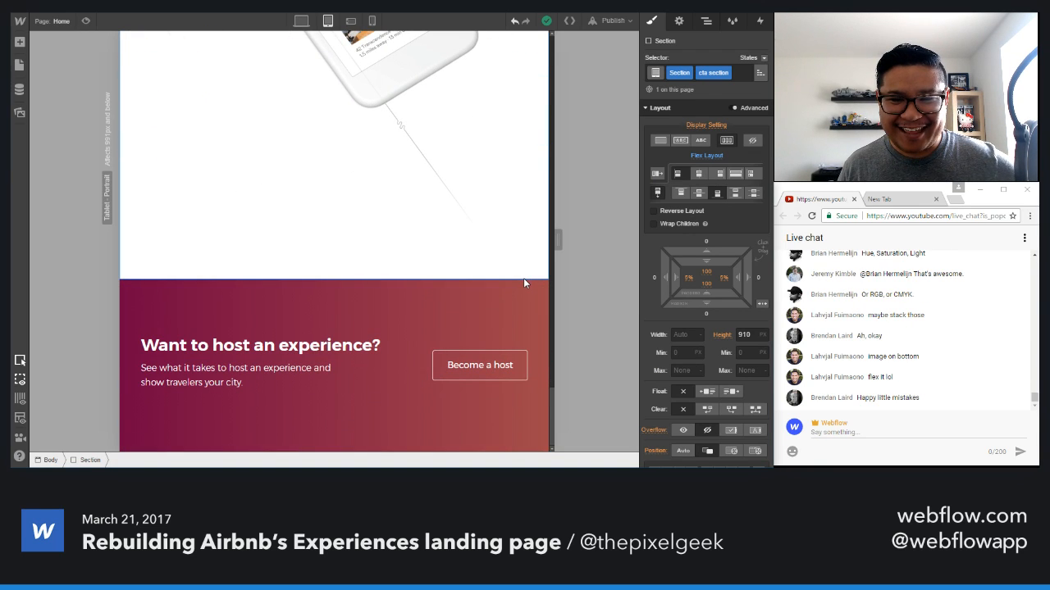
{"action": "scroll", "coordinate": [525, 284], "scroll_direction": "up", "scroll_amount": 5}
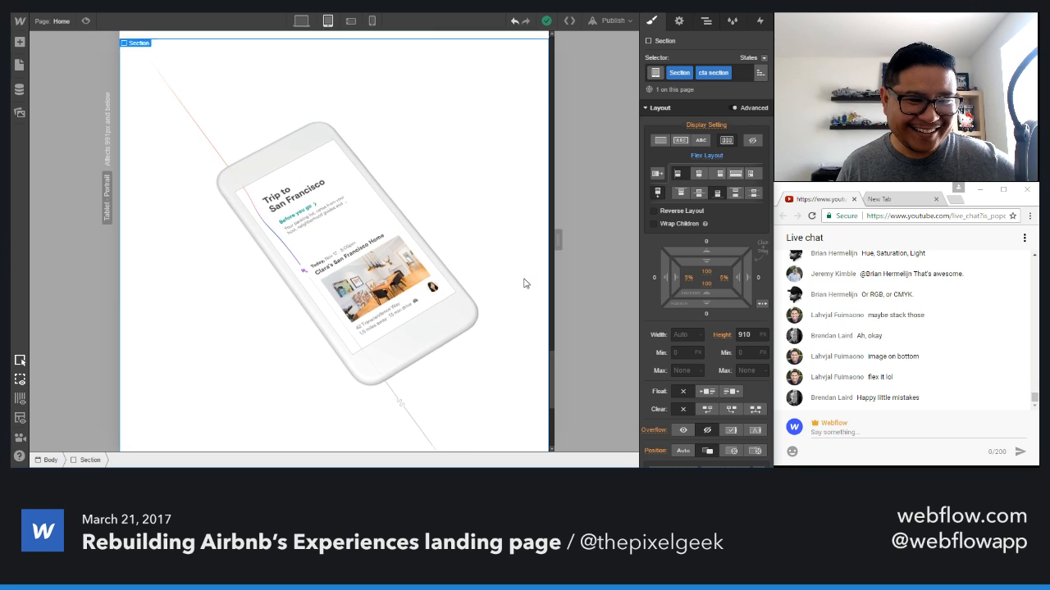
{"action": "scroll", "coordinate": [525, 284], "scroll_direction": "down", "scroll_amount": 4}
{"action": "scroll", "coordinate": [525, 284], "scroll_direction": "up", "scroll_amount": 4}
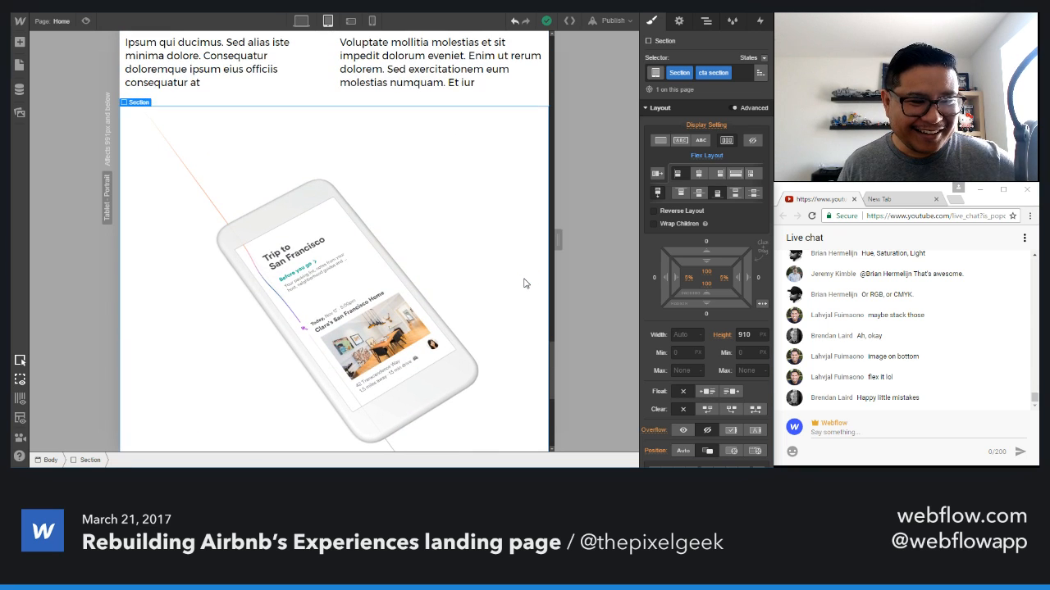
{"action": "scroll", "coordinate": [525, 283], "scroll_direction": "down", "scroll_amount": 1}
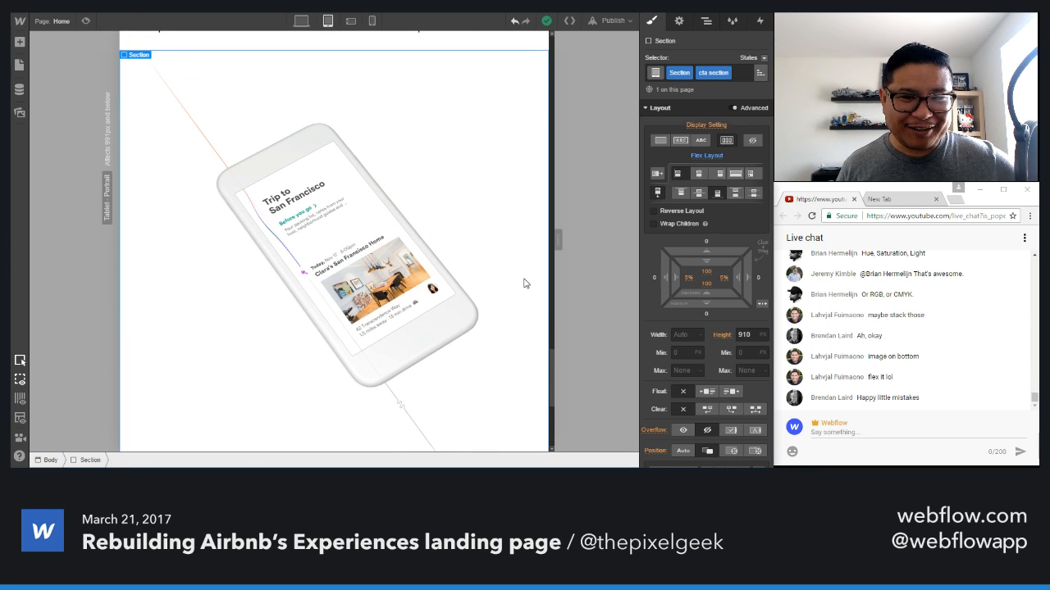
- Set the overflow of the cta section to visible for tablet
{"action": "left_click", "coordinate": [706, 19]}
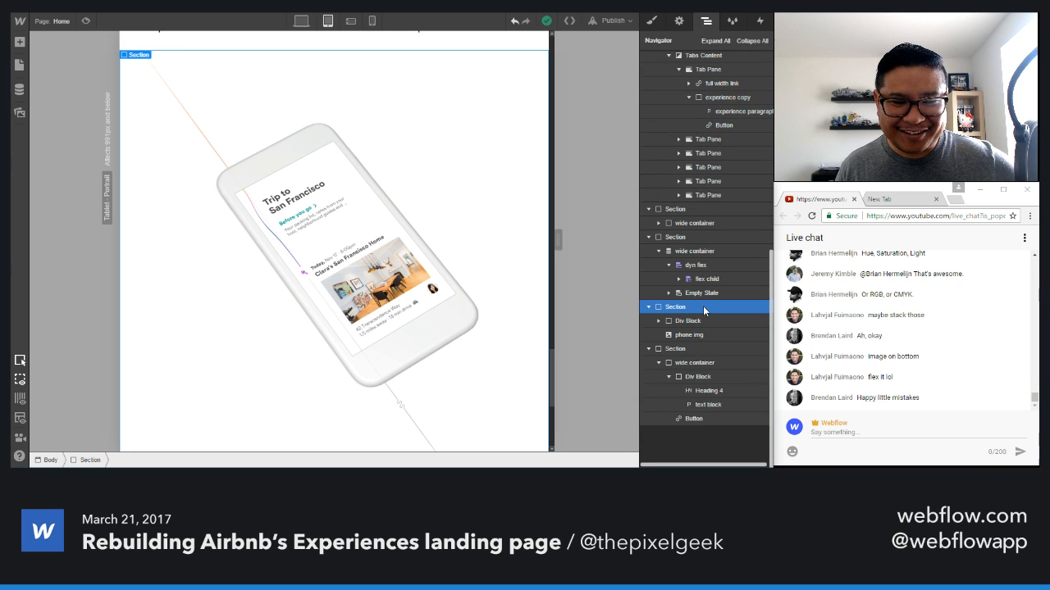
{"action": "left_click", "coordinate": [699, 319]}
{"action": "left_click", "coordinate": [694, 307]}
{"action": "key", "text": "s"}
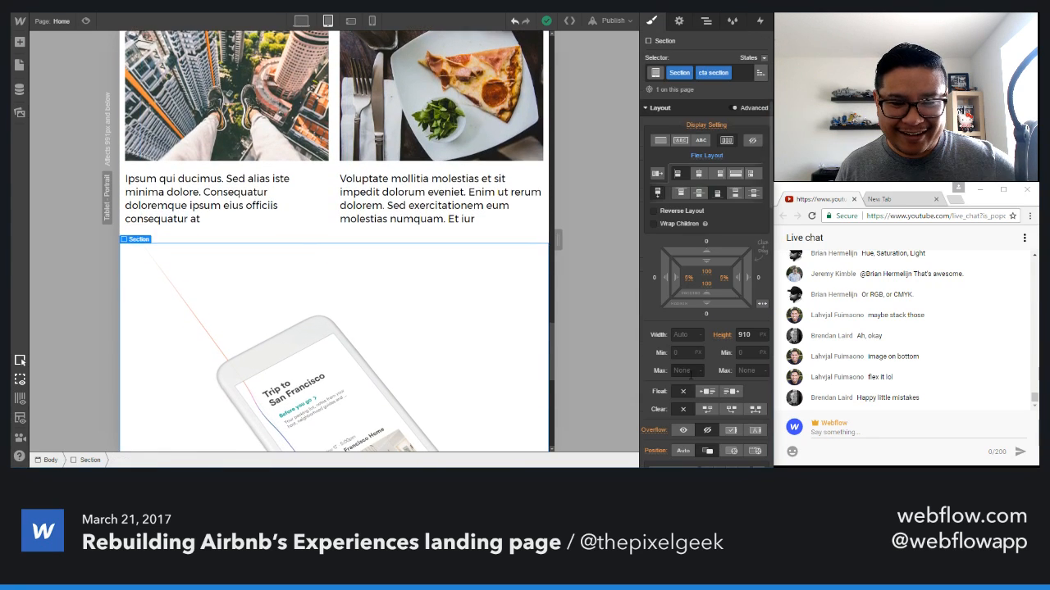
{"action": "left_click", "coordinate": [681, 321]}
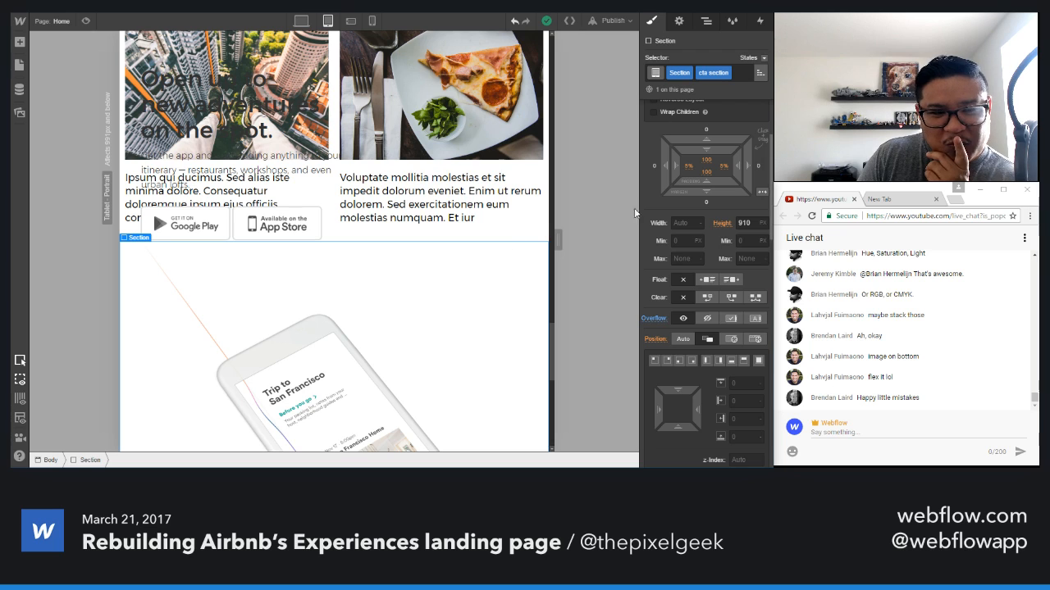
{"action": "scroll", "coordinate": [465, 338], "scroll_direction": "up", "scroll_amount": 1}
{"action": "scroll", "coordinate": [464, 338], "scroll_direction": "up", "scroll_amount": 1}
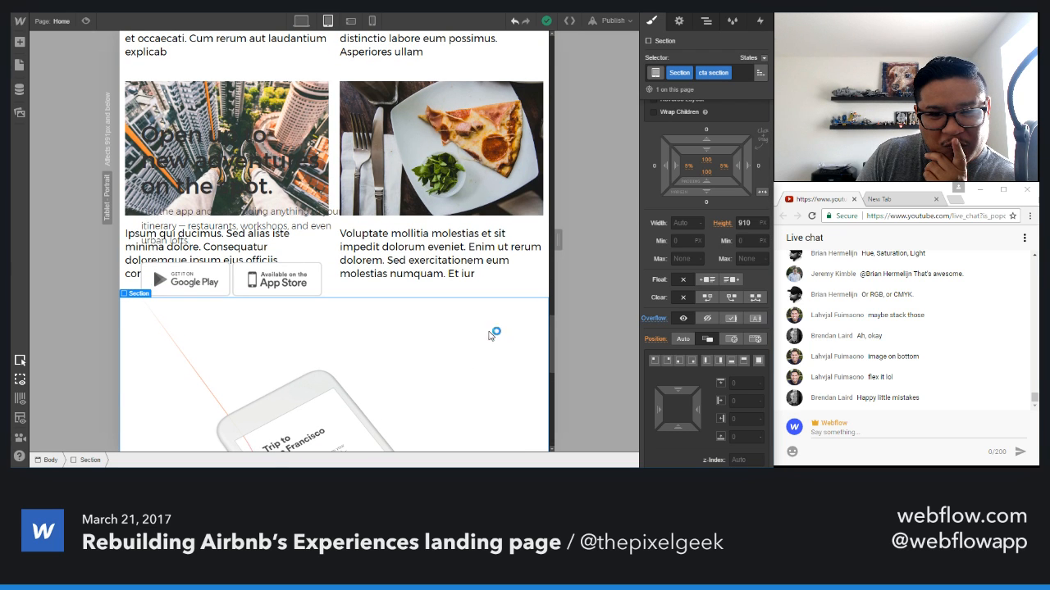
- Set the height of the cta section to auto for tablet and check the stacked copy and phone image
{"action": "left_click", "coordinate": [766, 223]}
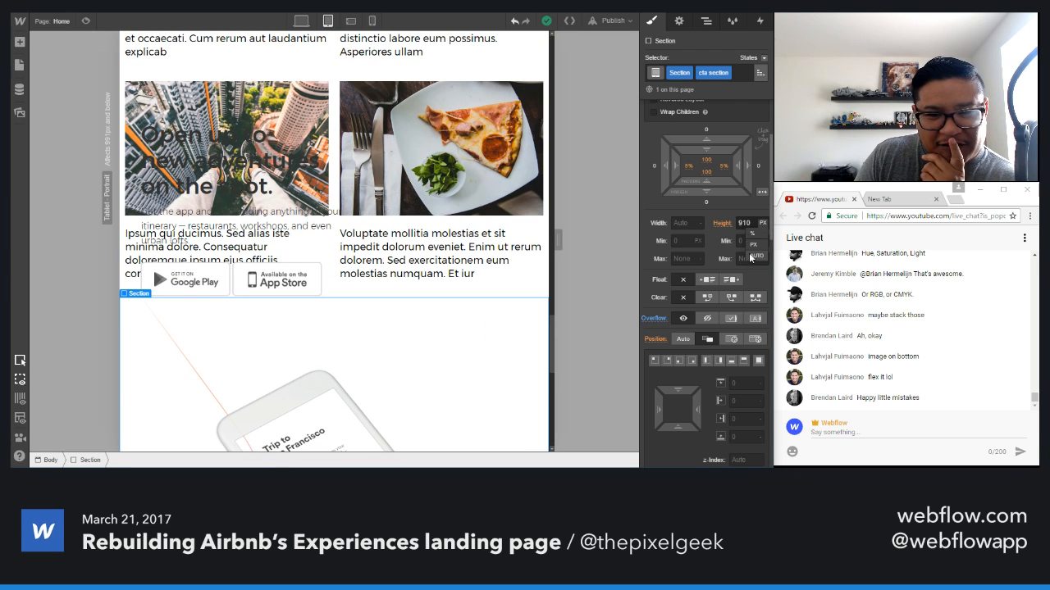
{"action": "left_click", "coordinate": [756, 255]}
{"action": "scroll", "coordinate": [472, 303], "scroll_direction": "down", "scroll_amount": 5}
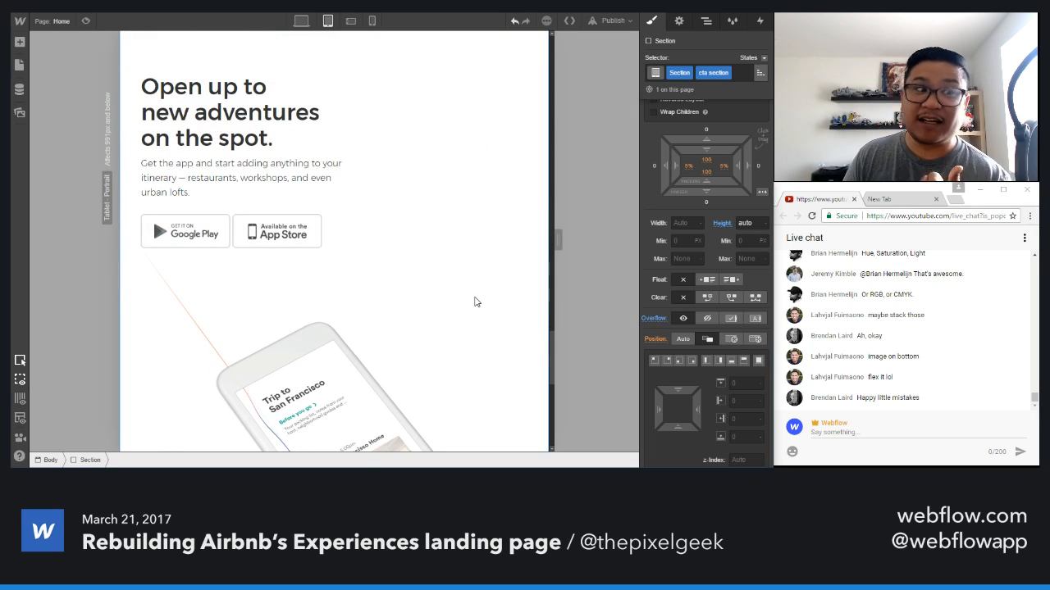
{"action": "scroll", "coordinate": [491, 201], "scroll_direction": "up", "scroll_amount": 1}
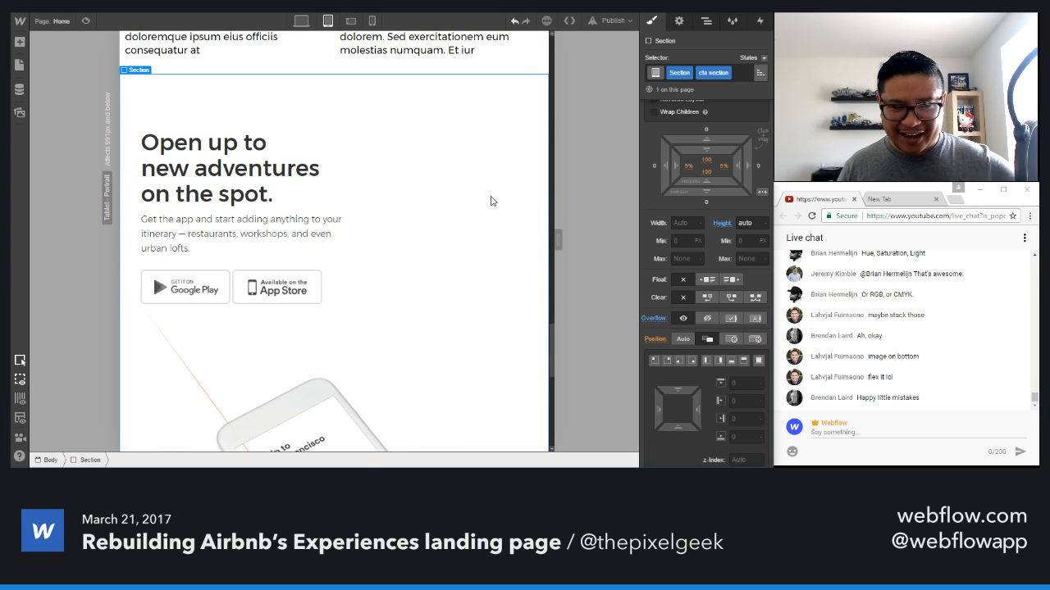
{"action": "scroll", "coordinate": [491, 201], "scroll_direction": "down", "scroll_amount": 6}
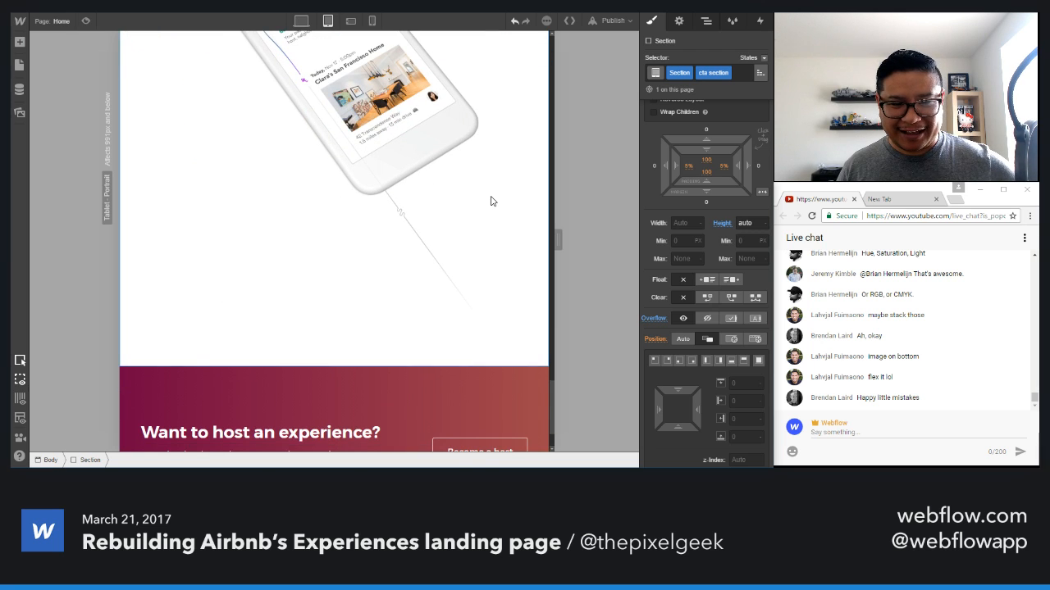
{"action": "scroll", "coordinate": [474, 274], "scroll_direction": "up", "scroll_amount": 4}
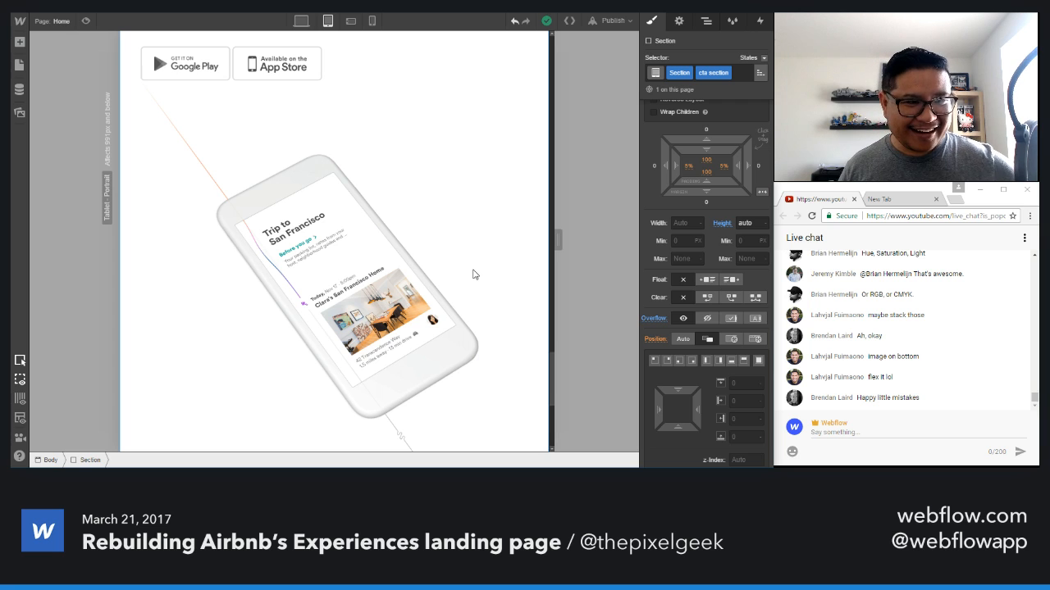
{"action": "scroll", "coordinate": [473, 275], "scroll_direction": "down", "scroll_amount": 5}
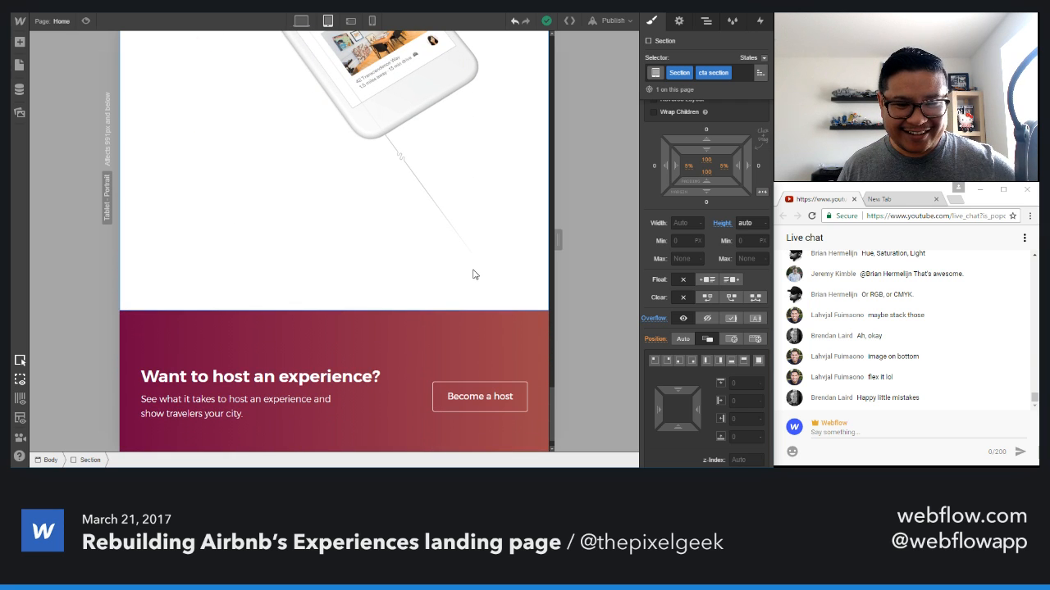
{"action": "scroll", "coordinate": [473, 275], "scroll_direction": "up", "scroll_amount": 3}
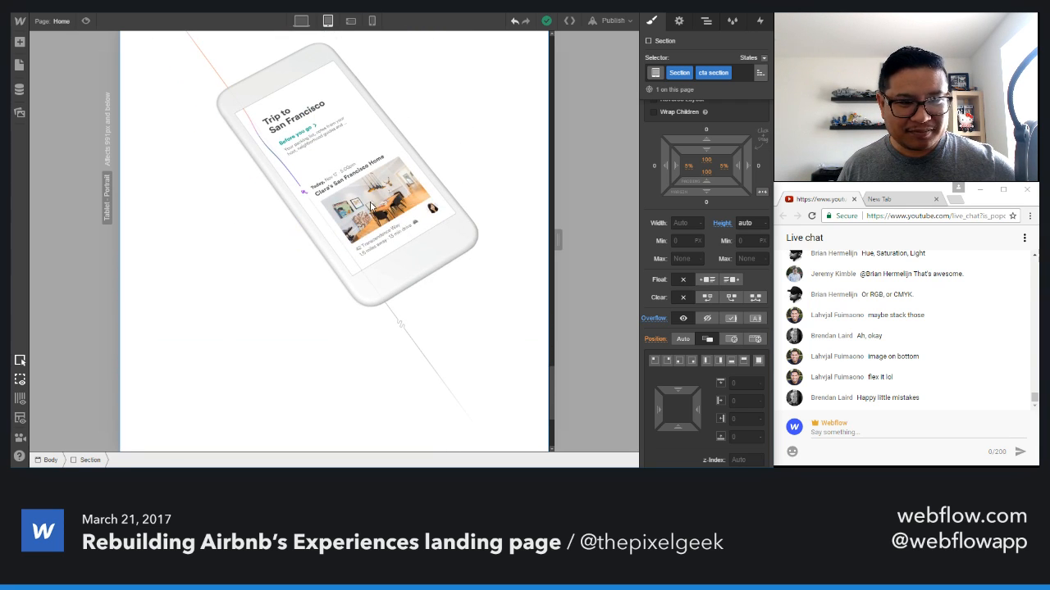
- Try a height of 500 px on the phone img in the cta section and clear the value again
{"action": "left_click", "coordinate": [706, 21]}
{"action": "left_click", "coordinate": [689, 335]}
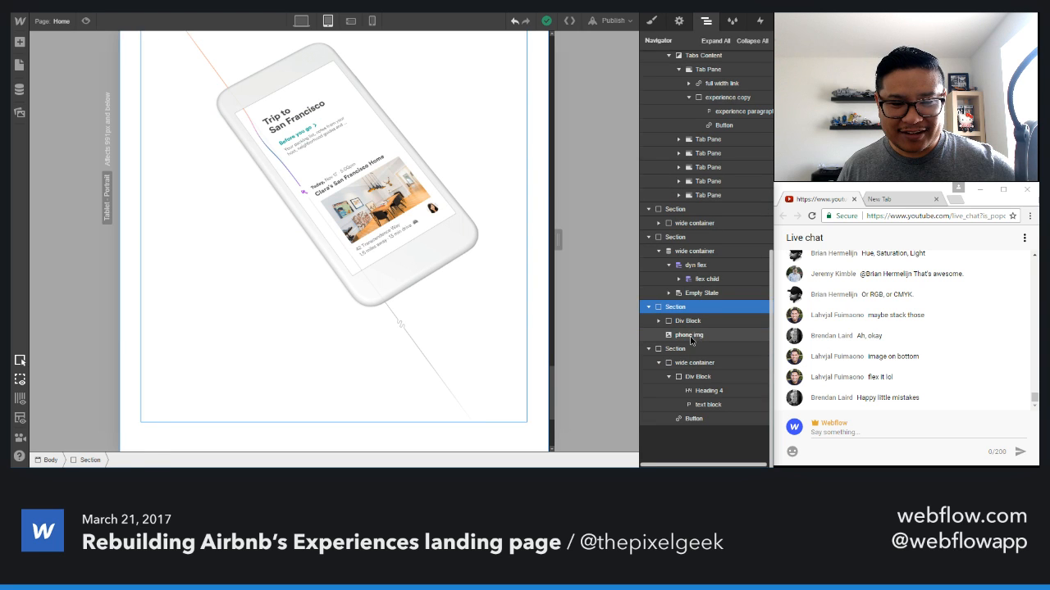
{"action": "left_click", "coordinate": [653, 21]}
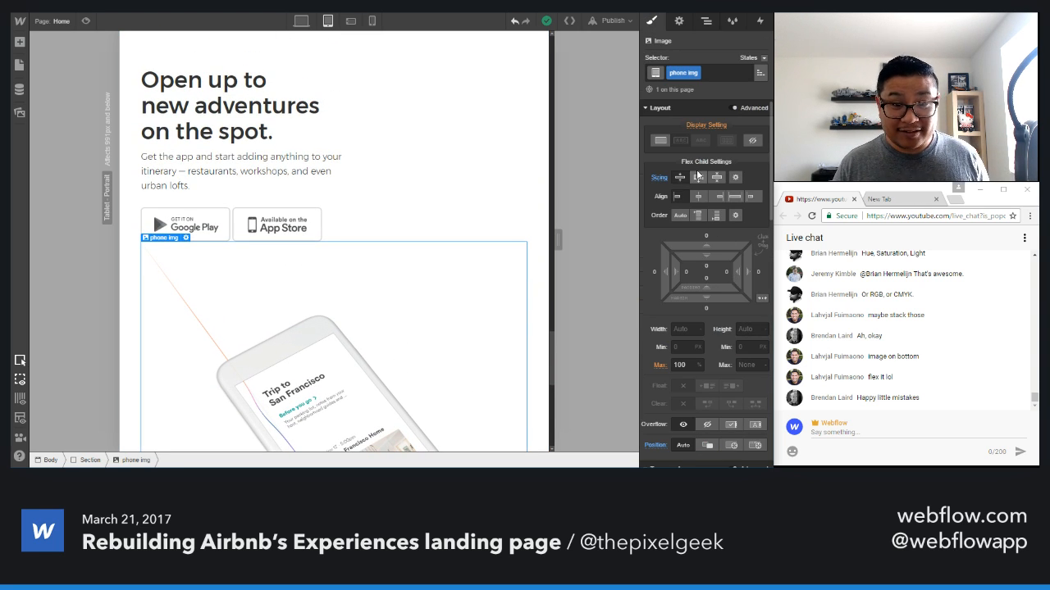
{"action": "left_click", "coordinate": [742, 328]}
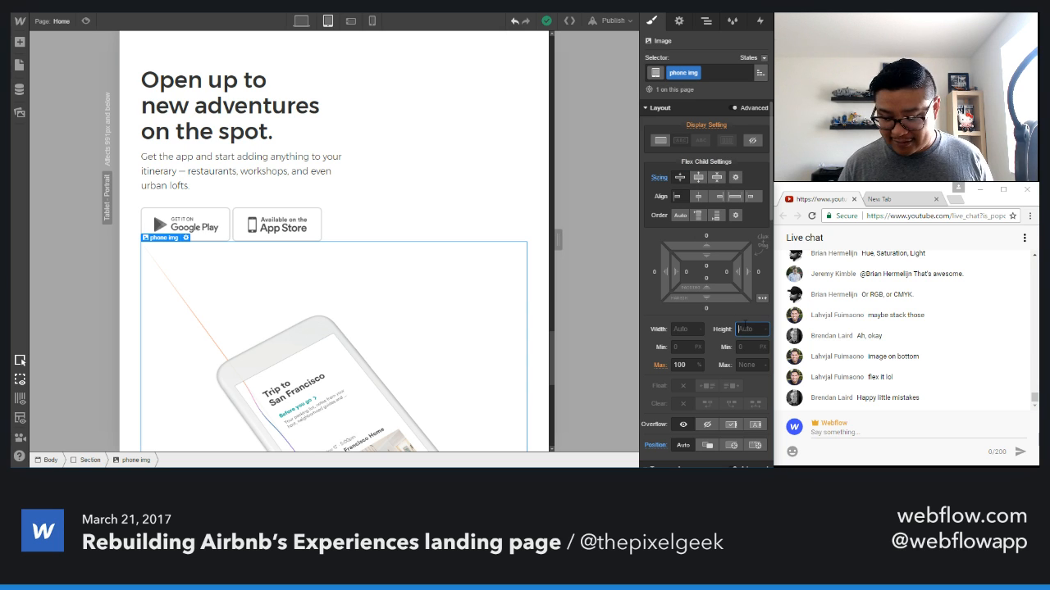
{"action": "key", "text": "Return"}
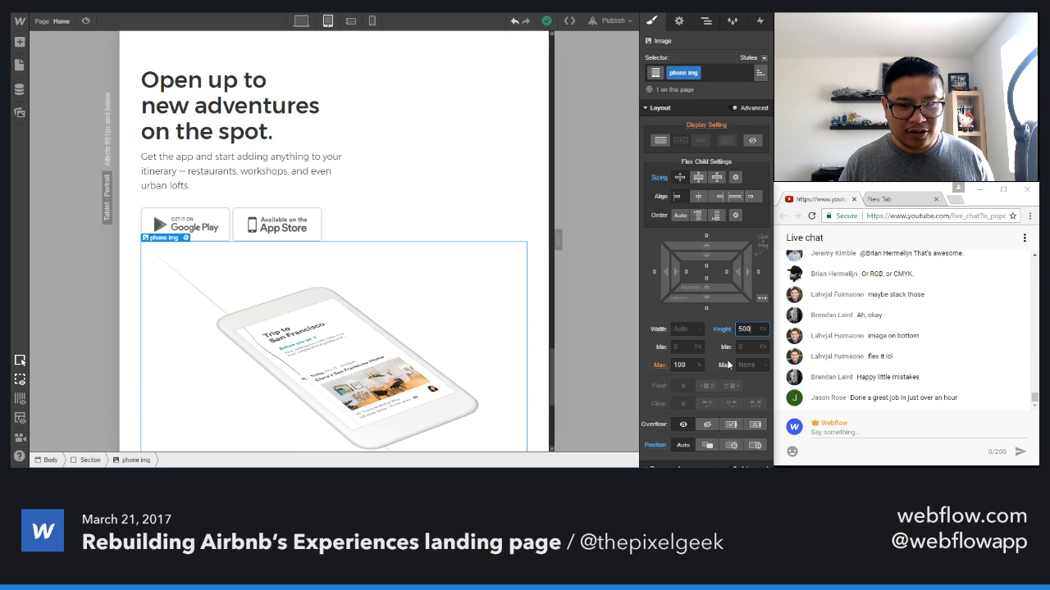
{"action": "left_click", "coordinate": [721, 329], "text": "alt"}
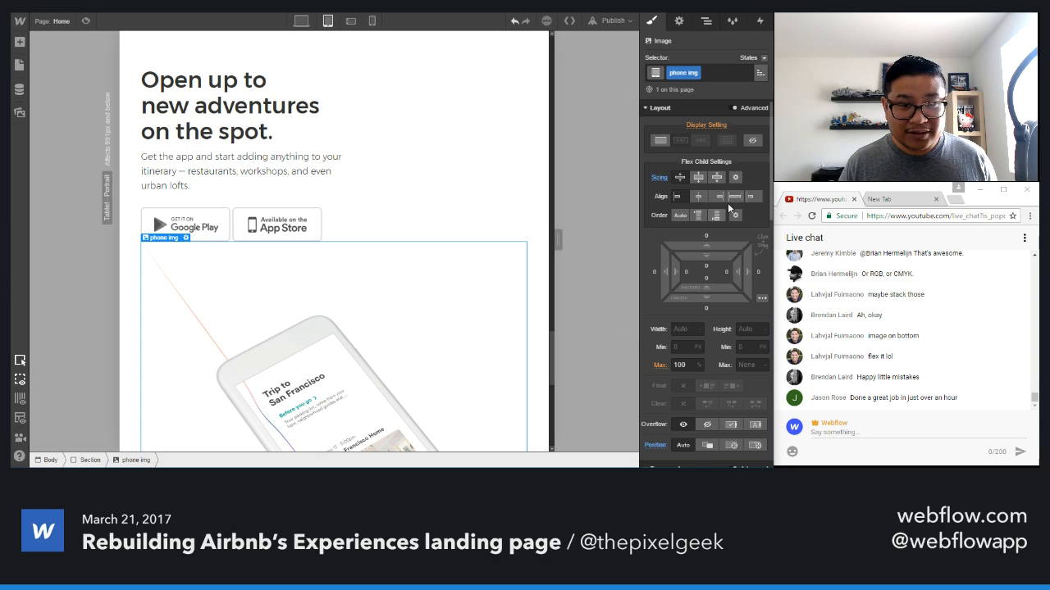
- Try a flex basis of 450 px in the advanced sizing of the phone img and review the cta section
{"action": "left_click", "coordinate": [736, 178]}
{"action": "left_click", "coordinate": [701, 233]}
{"action": "type", "text": "500"}
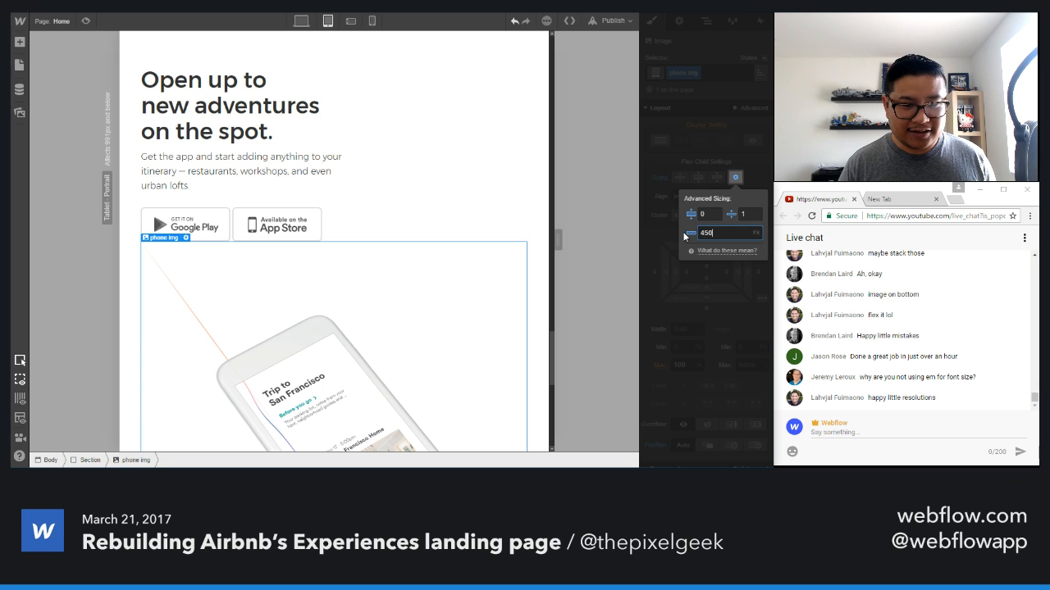
{"action": "left_click", "coordinate": [714, 141]}
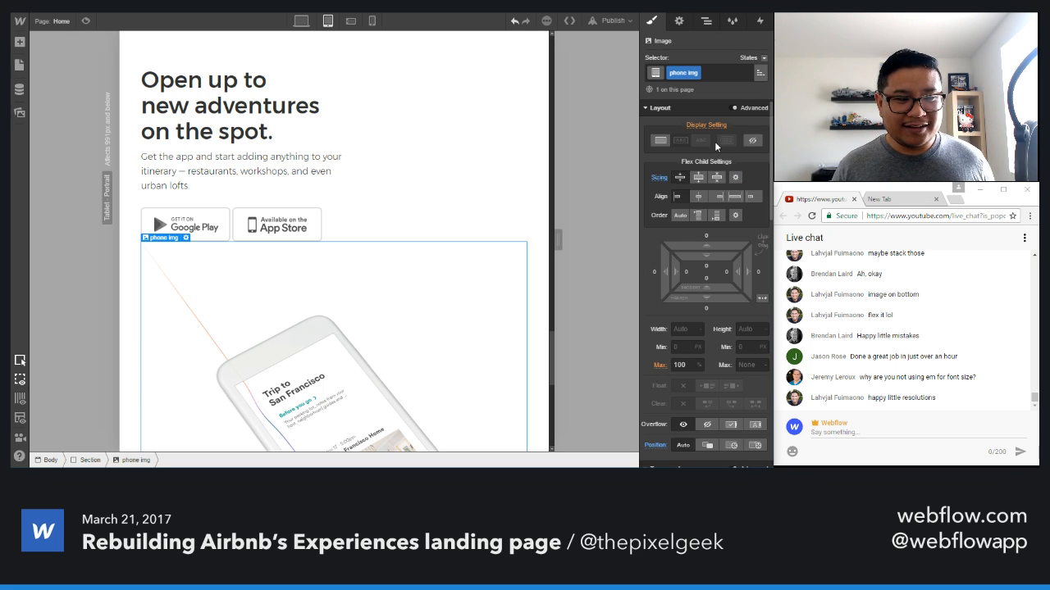
{"action": "left_click", "coordinate": [468, 222]}
{"action": "scroll", "coordinate": [463, 222], "scroll_direction": "up", "scroll_amount": 3}
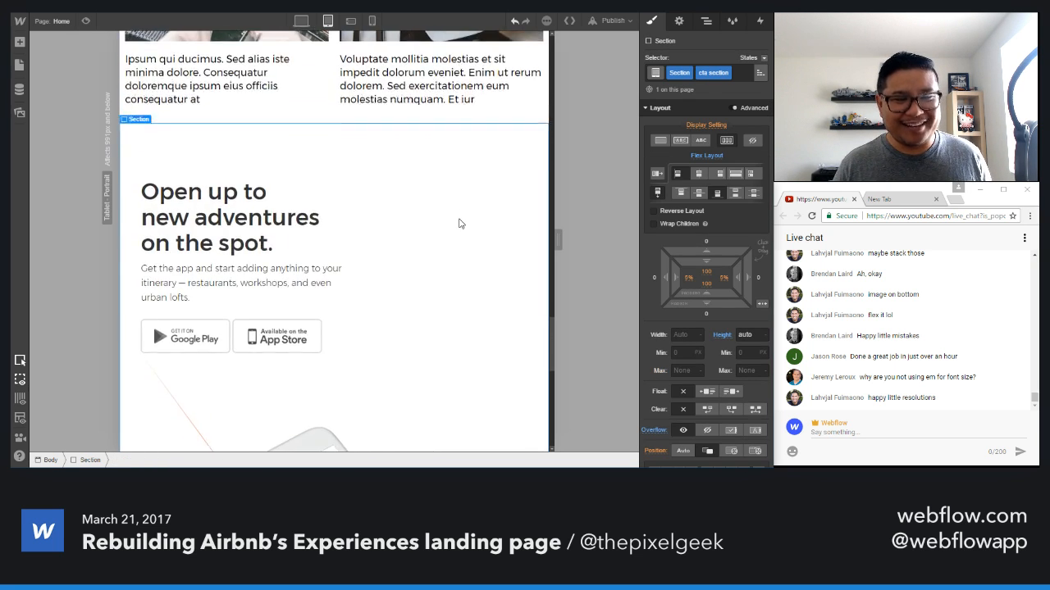
- Review the tablet layout down to the host section and switch to the Mobile Landscape breakpoint
{"action": "scroll", "coordinate": [459, 223], "scroll_direction": "down", "scroll_amount": 6}
{"action": "scroll", "coordinate": [459, 224], "scroll_direction": "down", "scroll_amount": 5}
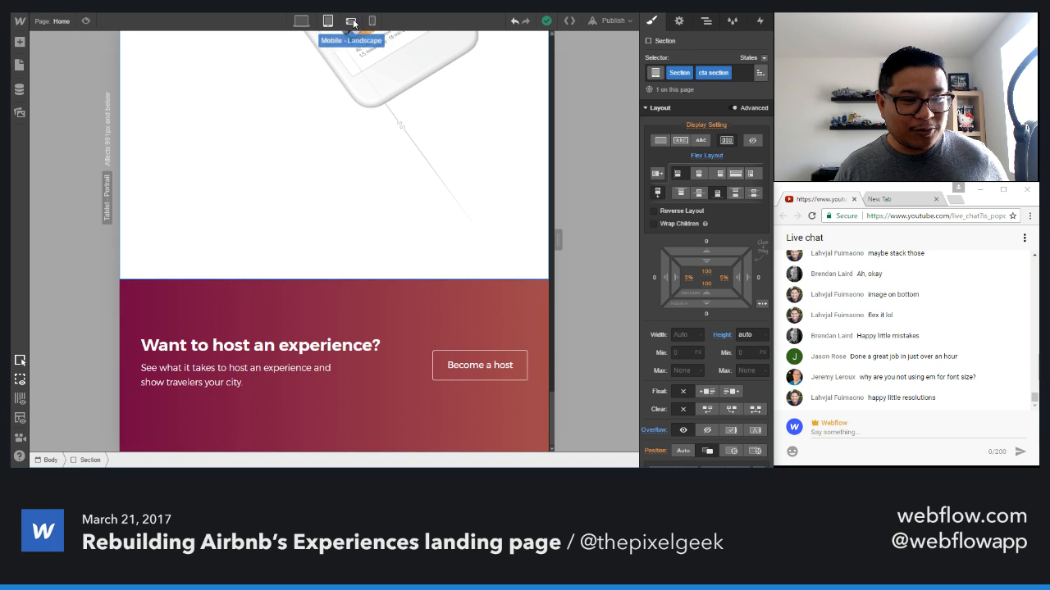
{"action": "scroll", "coordinate": [348, 149], "scroll_direction": "up", "scroll_amount": 20}
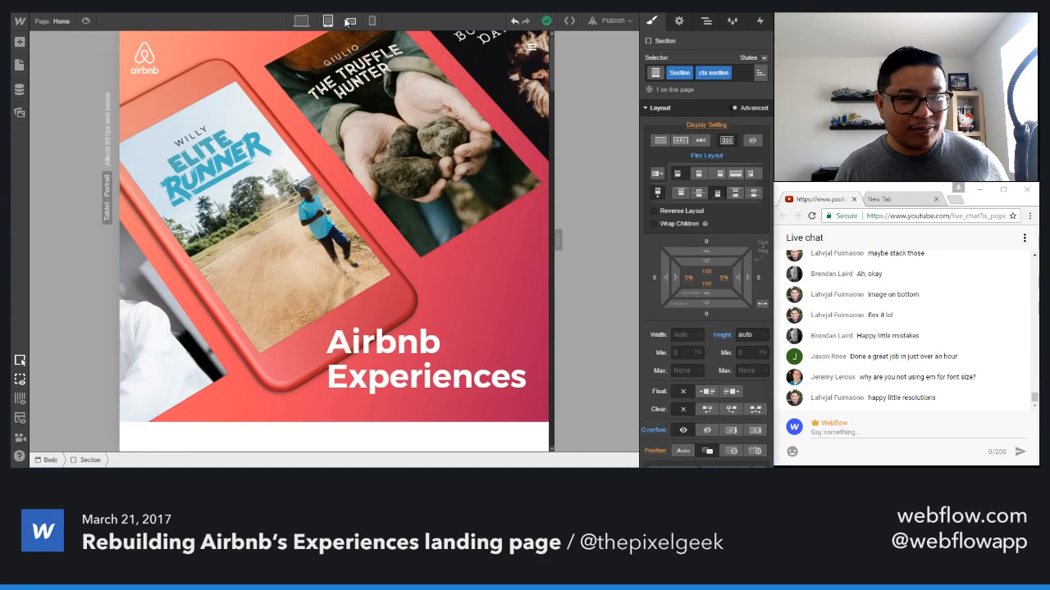
{"action": "left_click", "coordinate": [349, 21]}
- Set the Airbnb Experiences hero heading to a font size of 48 px and a line height of 52 px for mobile landscape
{"action": "scroll", "coordinate": [364, 191], "scroll_direction": "down", "scroll_amount": 2}
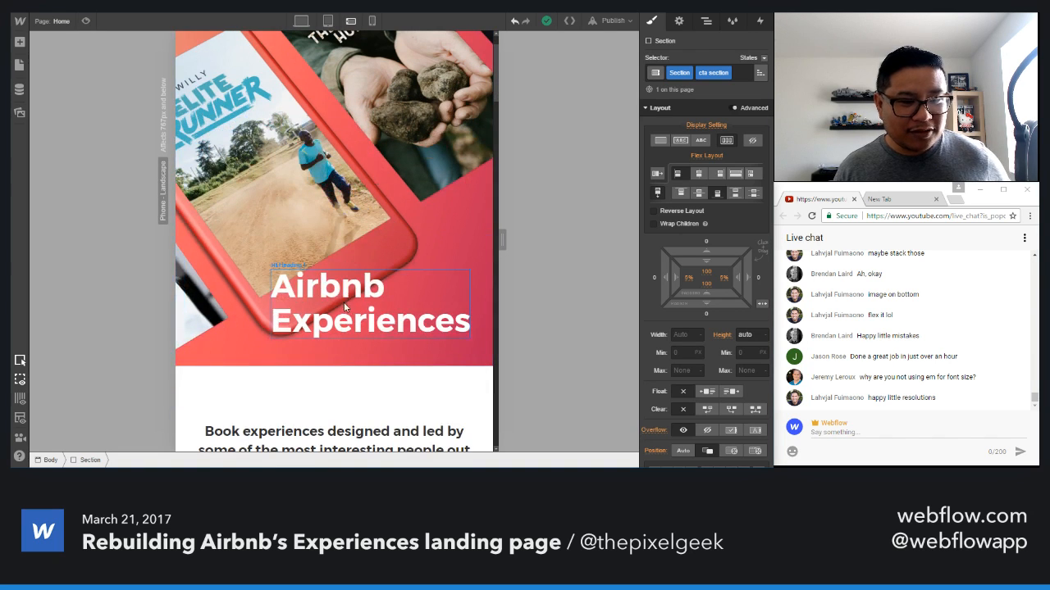
{"action": "left_click", "coordinate": [344, 302]}
{"action": "scroll", "coordinate": [721, 432], "scroll_direction": "down", "scroll_amount": 5}
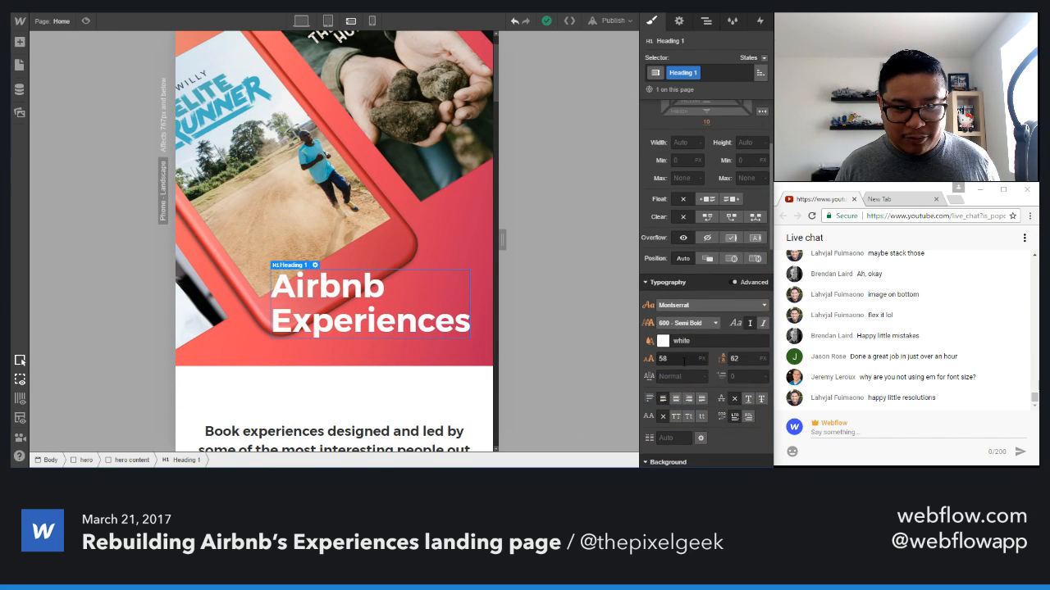
{"action": "left_click", "coordinate": [683, 359]}
{"action": "key", "text": "shift+Down"}
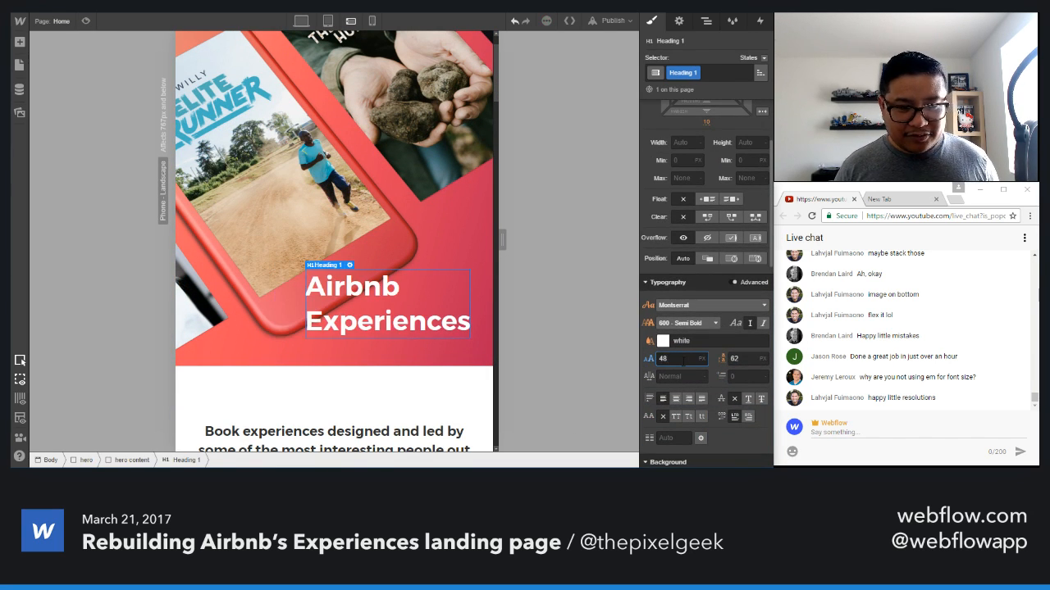
{"action": "key", "text": "Tab"}
{"action": "key", "text": "shift+Down"}
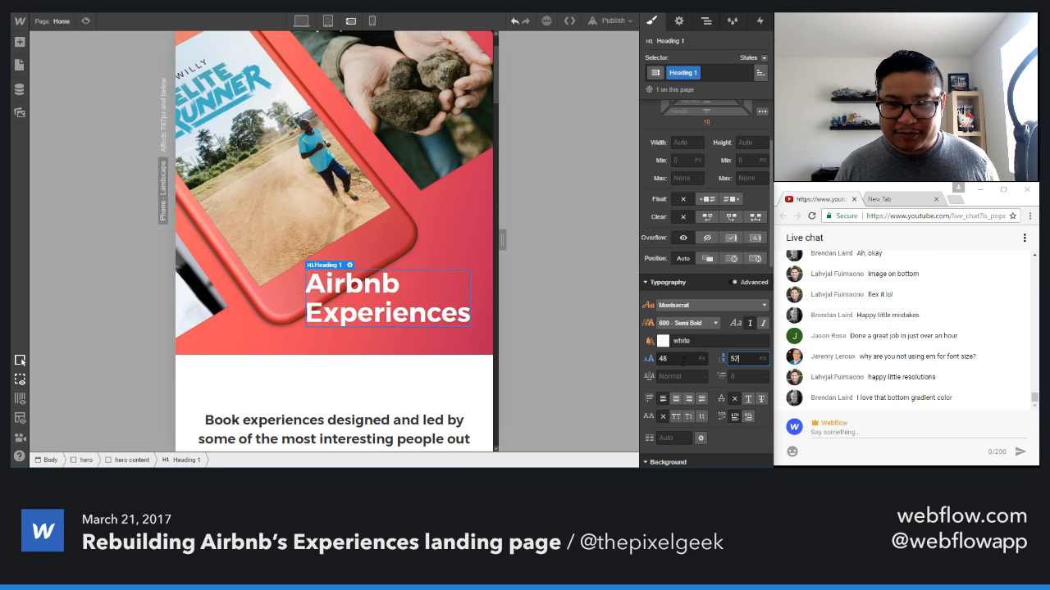
- Set the intro paragraph to a font size of 20 px and a line height of 30 px for mobile landscape
{"action": "scroll", "coordinate": [426, 343], "scroll_direction": "down", "scroll_amount": 1}
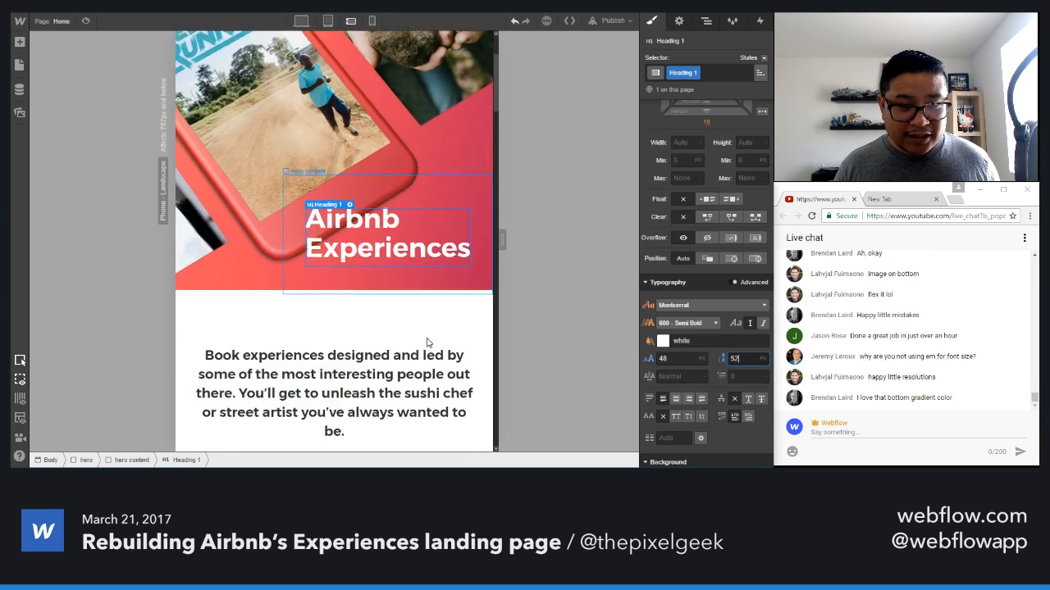
{"action": "scroll", "coordinate": [426, 337], "scroll_direction": "down", "scroll_amount": 2}
{"action": "left_click", "coordinate": [351, 275]}
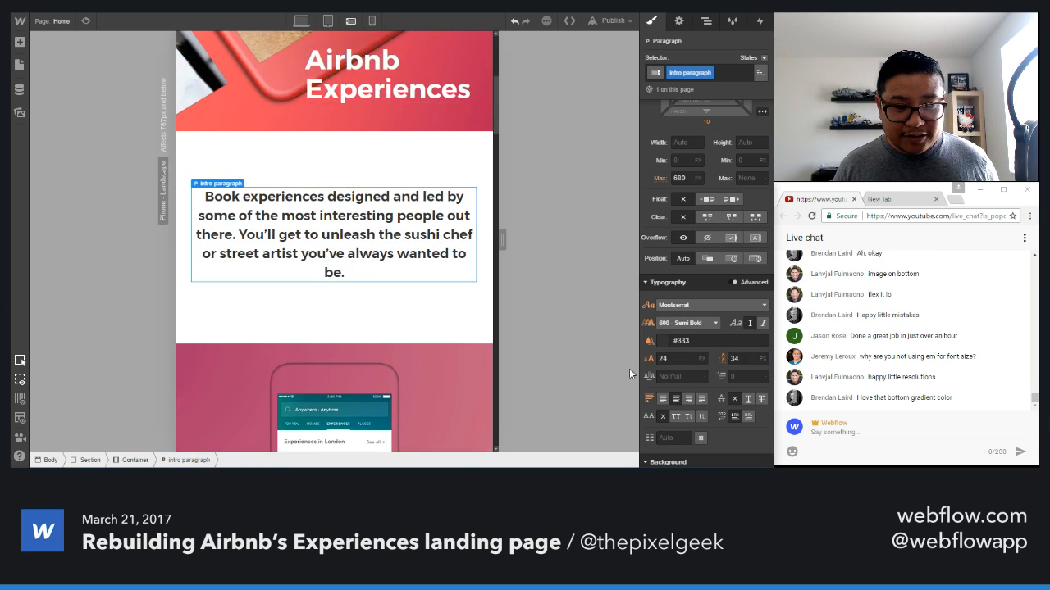
{"action": "left_click", "coordinate": [681, 358]}
{"action": "type", "text": "20"}
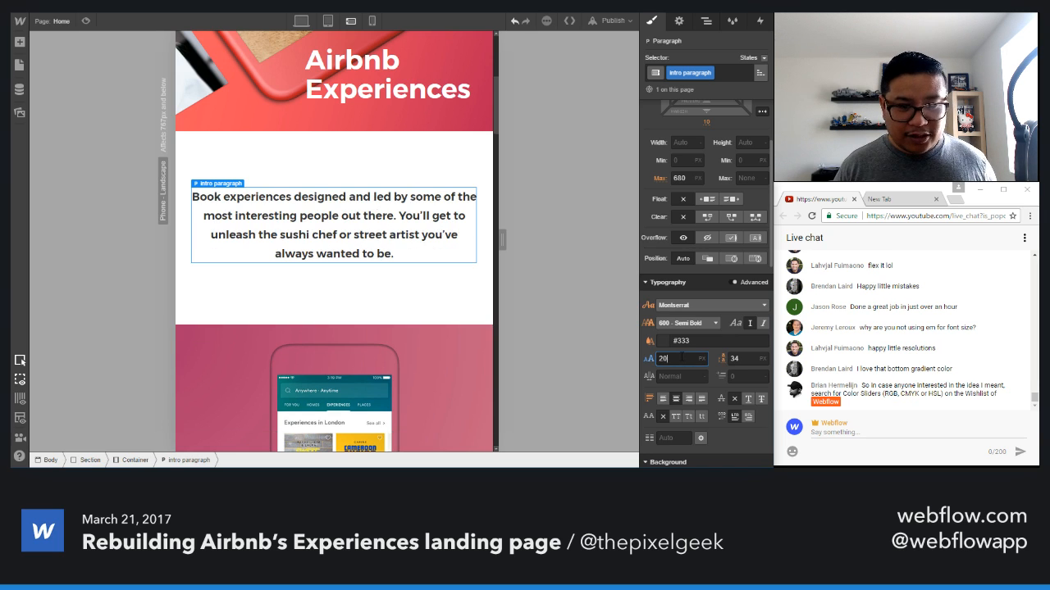
{"action": "key", "text": "Tab"}
{"action": "type", "text": "2"}
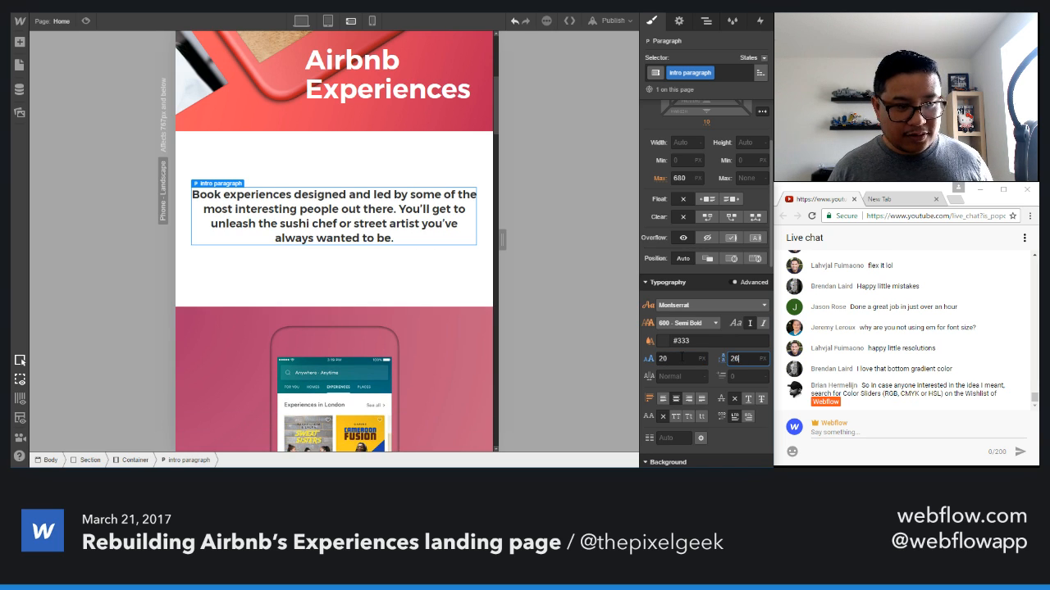
{"action": "type", "text": "9"}
{"action": "key", "text": "Up"}
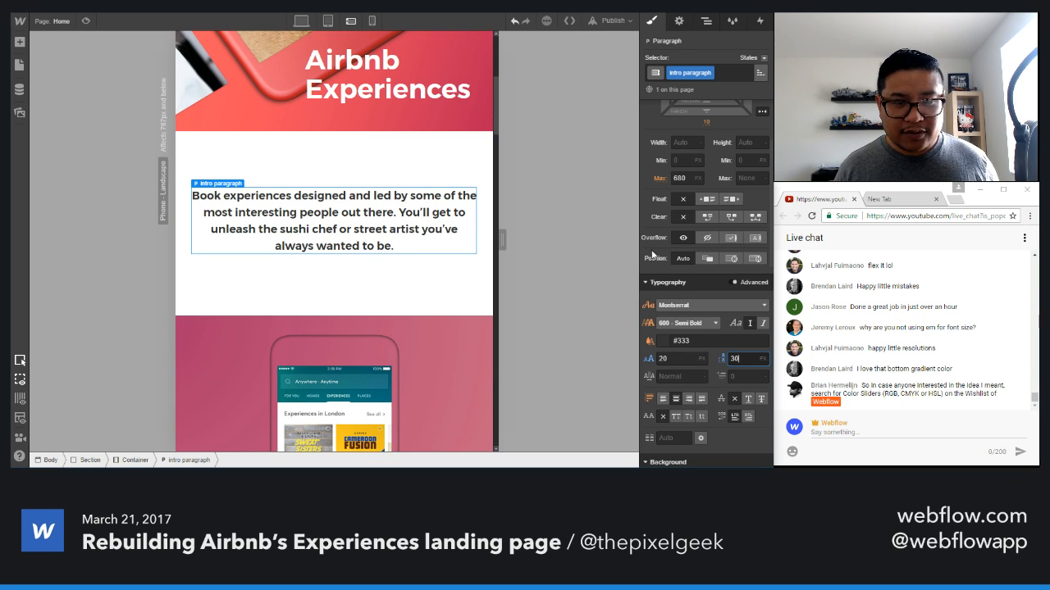
- Narrow the canvas preview and check the mobile landscape layout down to the category tabs
{"action": "scroll", "coordinate": [651, 249], "scroll_direction": "up", "scroll_amount": 2}
{"action": "left_click_drag", "start_coordinate": [495, 240], "coordinate": [406, 205]}
{"action": "scroll", "coordinate": [406, 205], "scroll_direction": "down", "scroll_amount": 10}
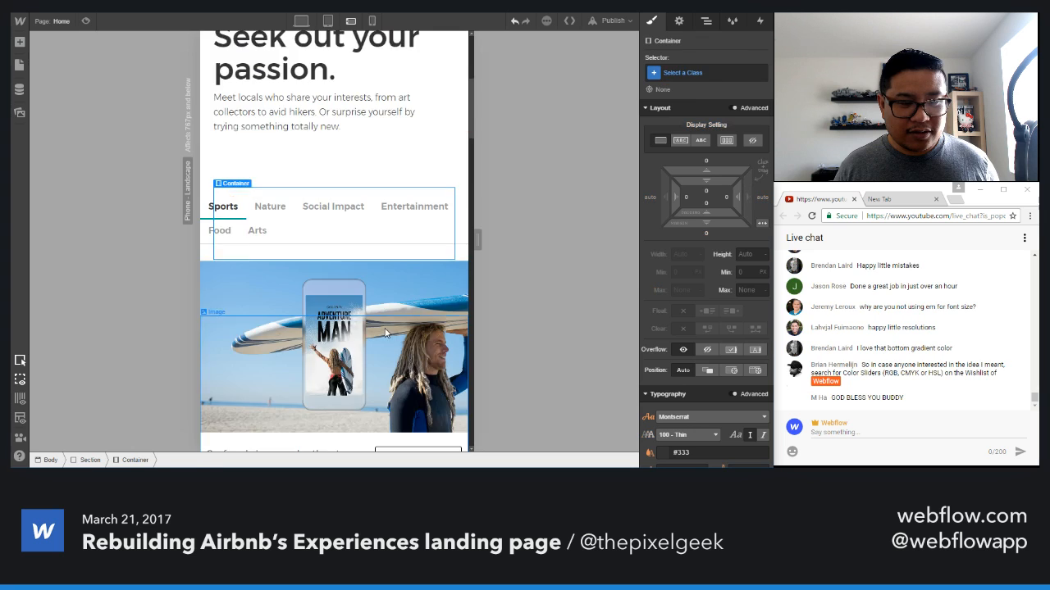
{"action": "scroll", "coordinate": [369, 295], "scroll_direction": "up", "scroll_amount": 5}
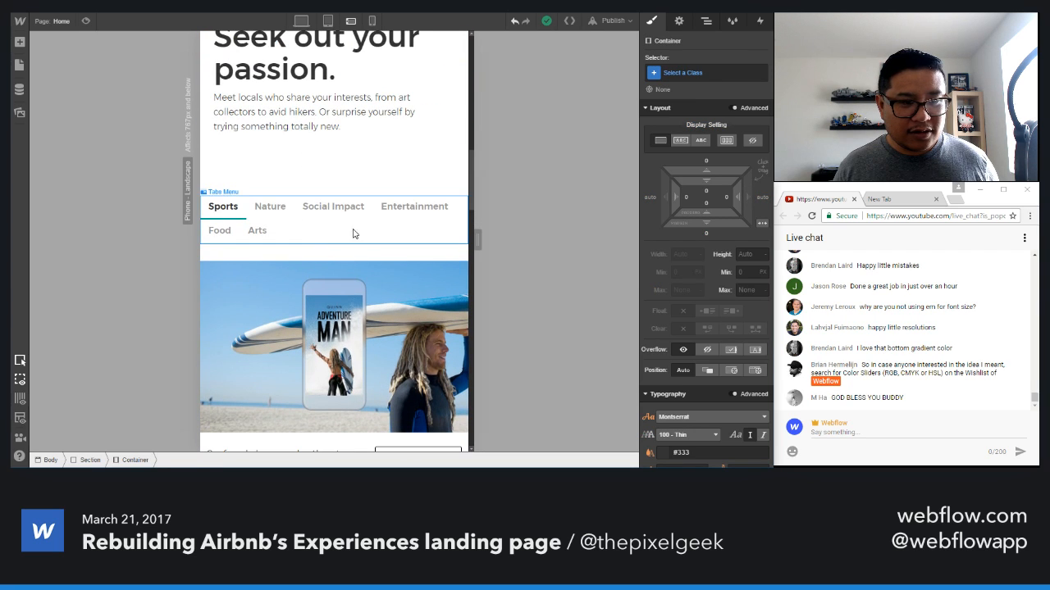
- Try font sizes of 13 px and 15 px on the tab button class using the Social Impact tab
{"action": "left_click", "coordinate": [353, 240]}
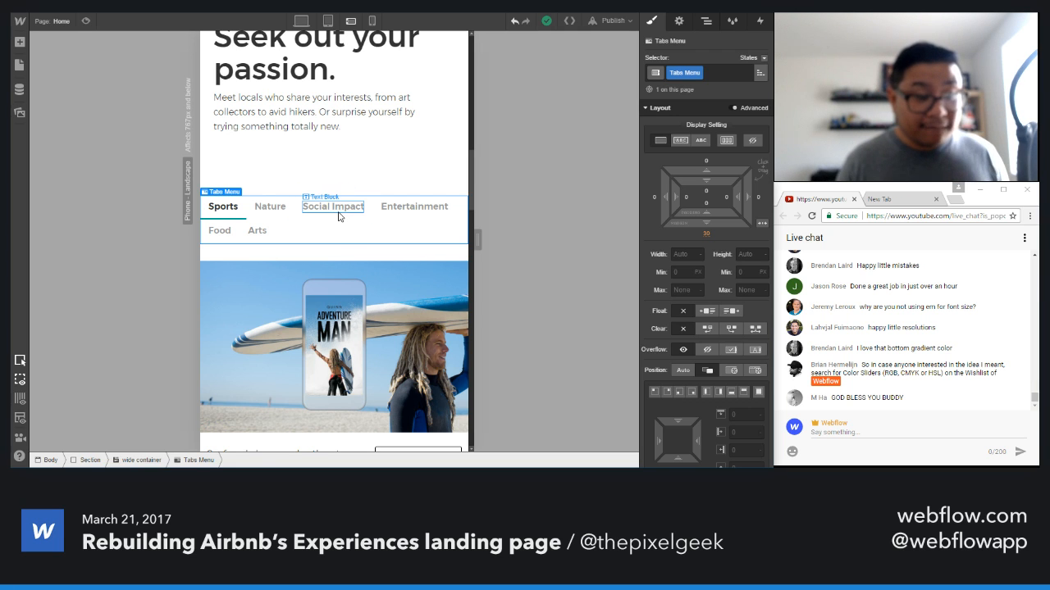
{"action": "left_click", "coordinate": [338, 211]}
{"action": "key", "text": "Up"}
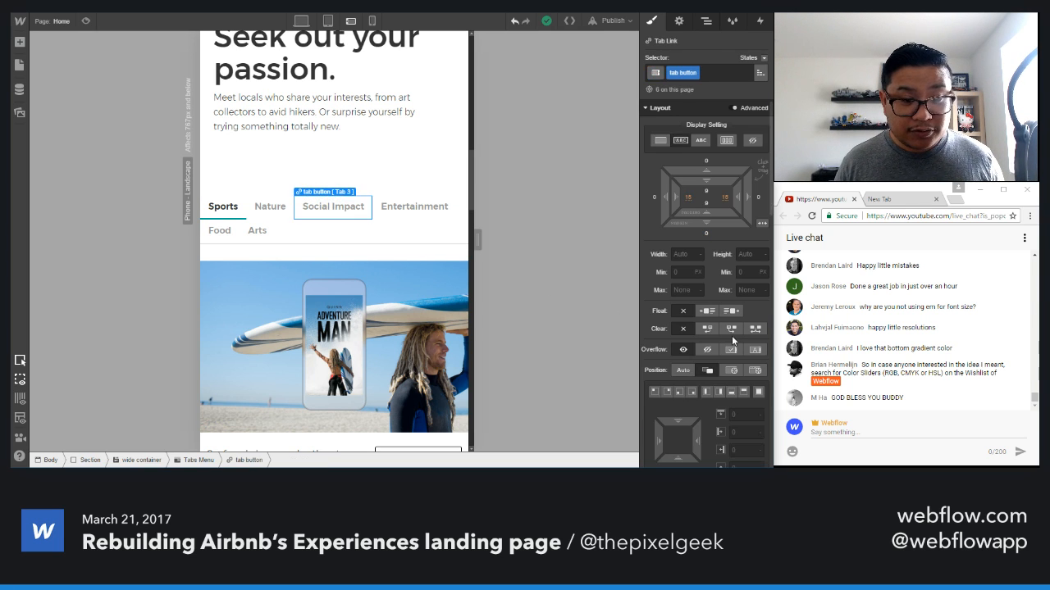
{"action": "scroll", "coordinate": [726, 351], "scroll_direction": "down", "scroll_amount": 5}
{"action": "left_click", "coordinate": [677, 317]}
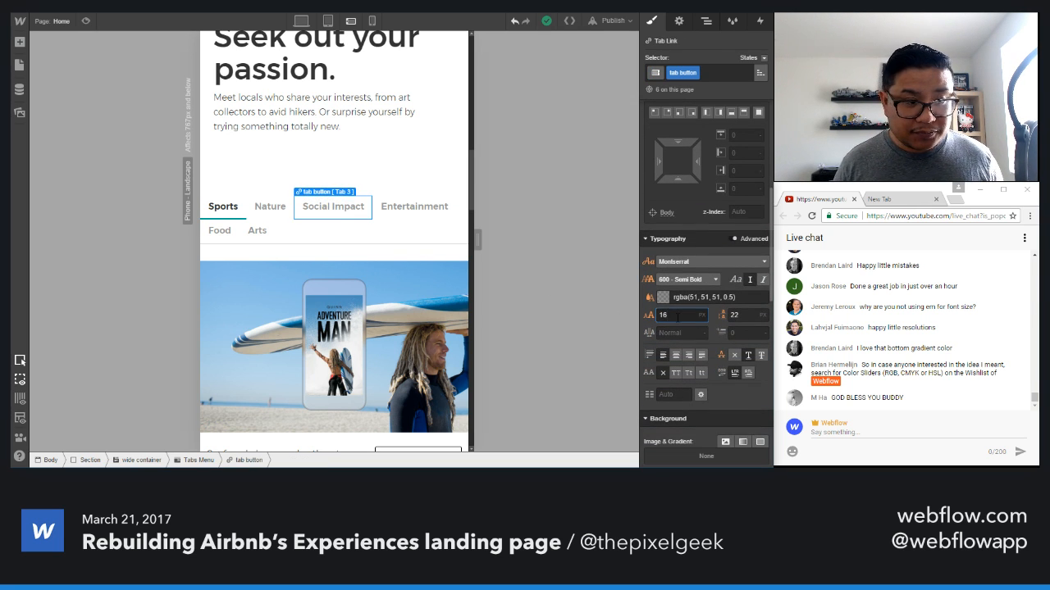
{"action": "key", "text": "Down"}
{"action": "key", "text": "Down"}
{"action": "key", "text": "Down"}
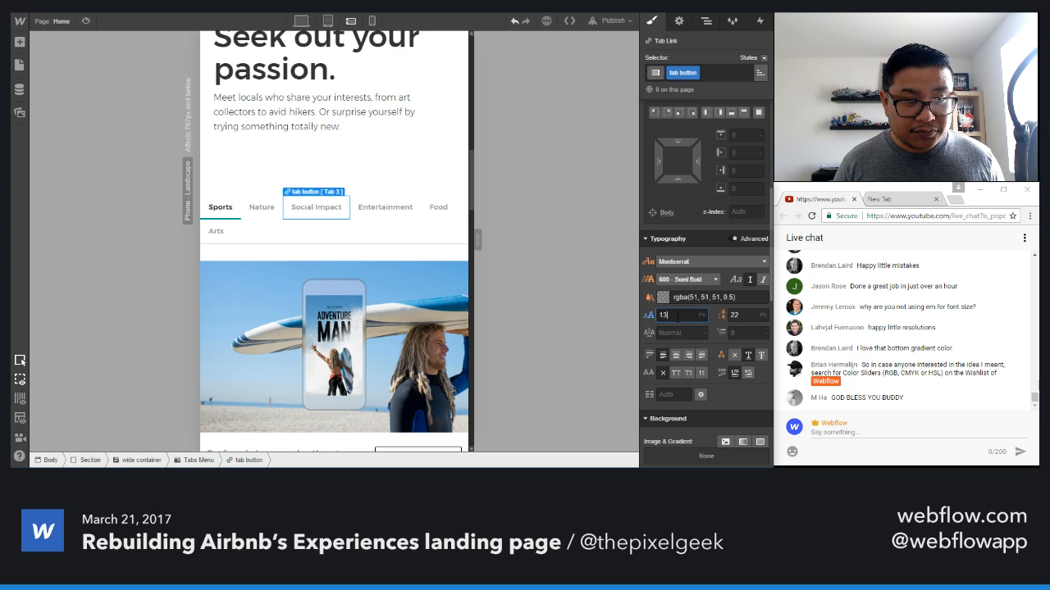
{"action": "key", "text": "Up"}
{"action": "key", "text": "Up"}
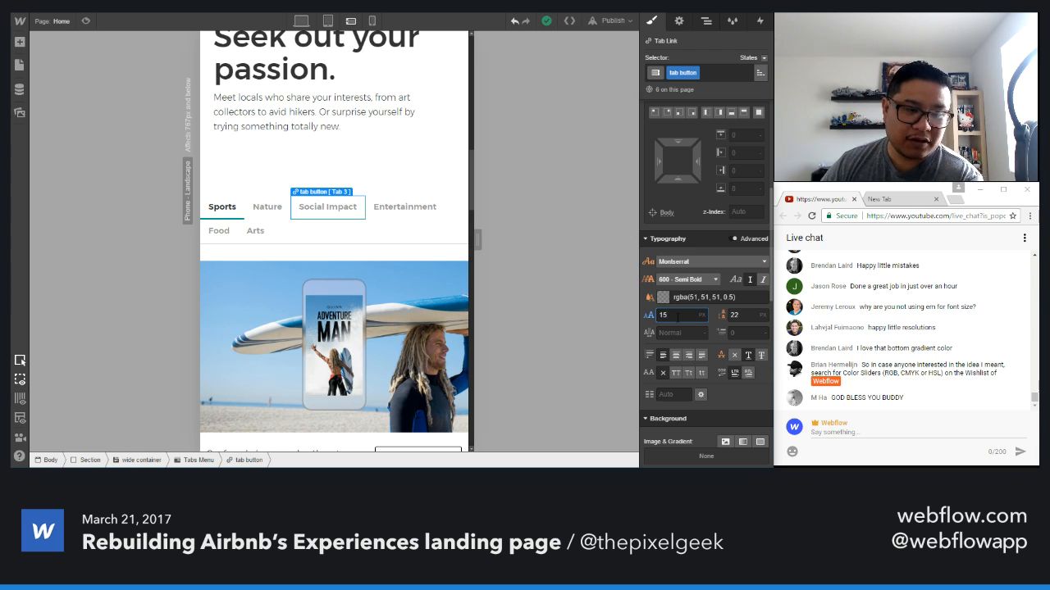
- Set the tab button class to a font size of 14 px and a line height of 20 px
{"action": "left_click", "coordinate": [415, 228]}
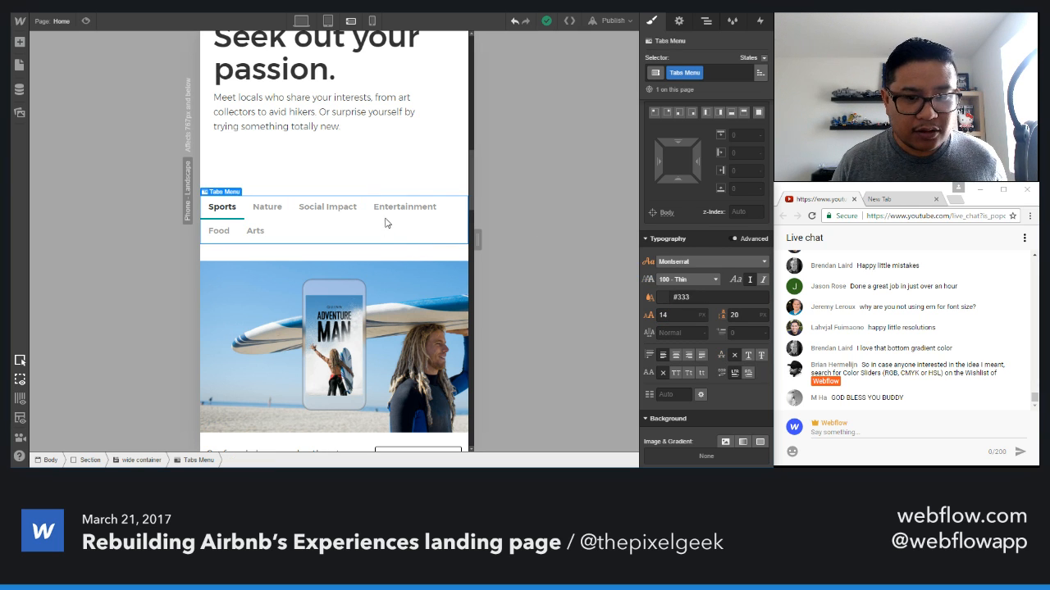
{"action": "left_click", "coordinate": [339, 216]}
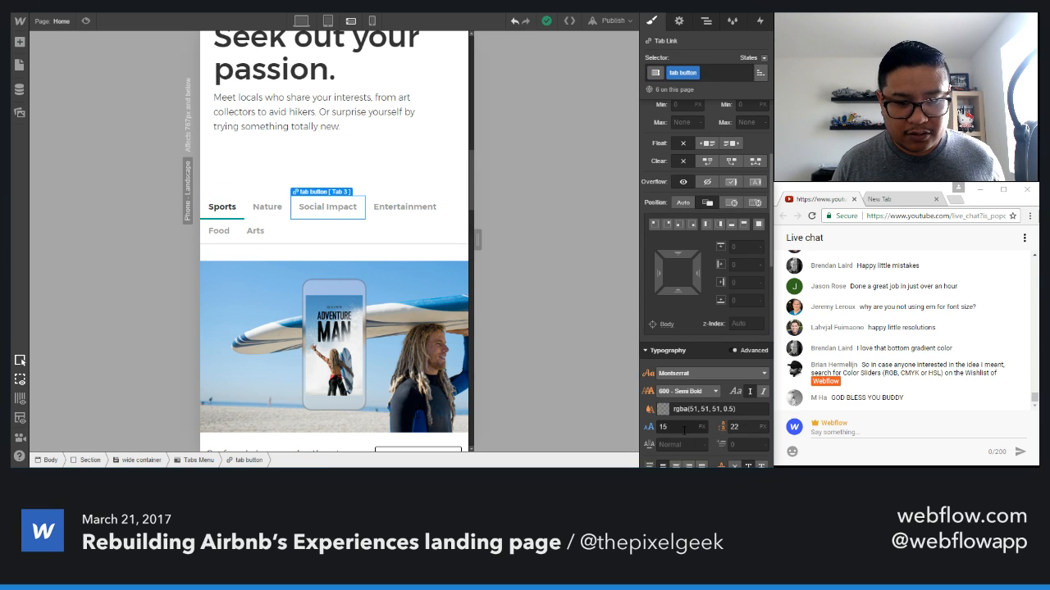
{"action": "left_click", "coordinate": [684, 427]}
{"action": "key", "text": "Down"}
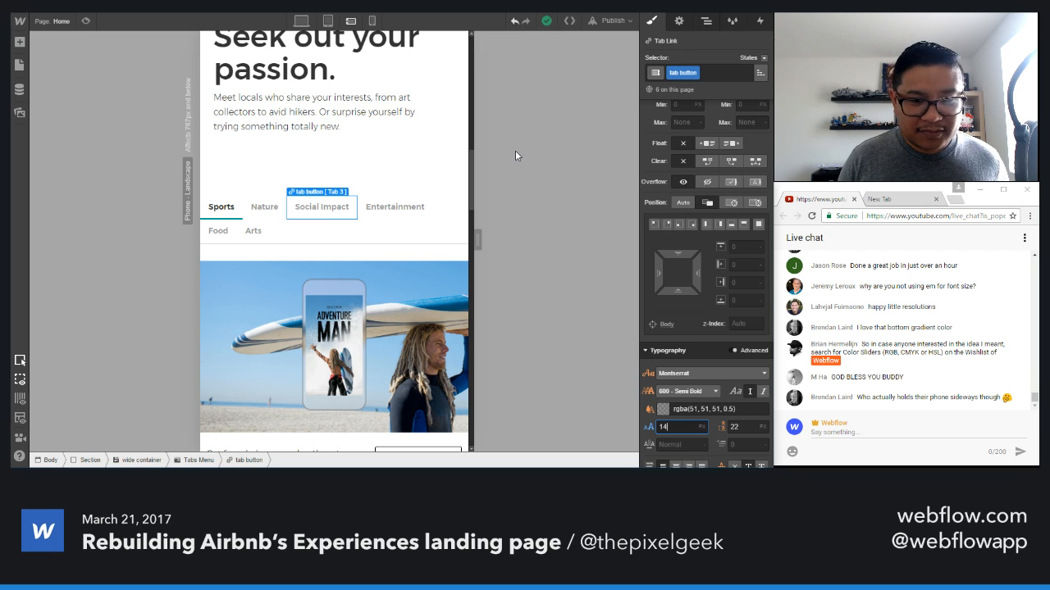
{"action": "key", "text": "Tab"}
{"action": "type", "text": "20"}
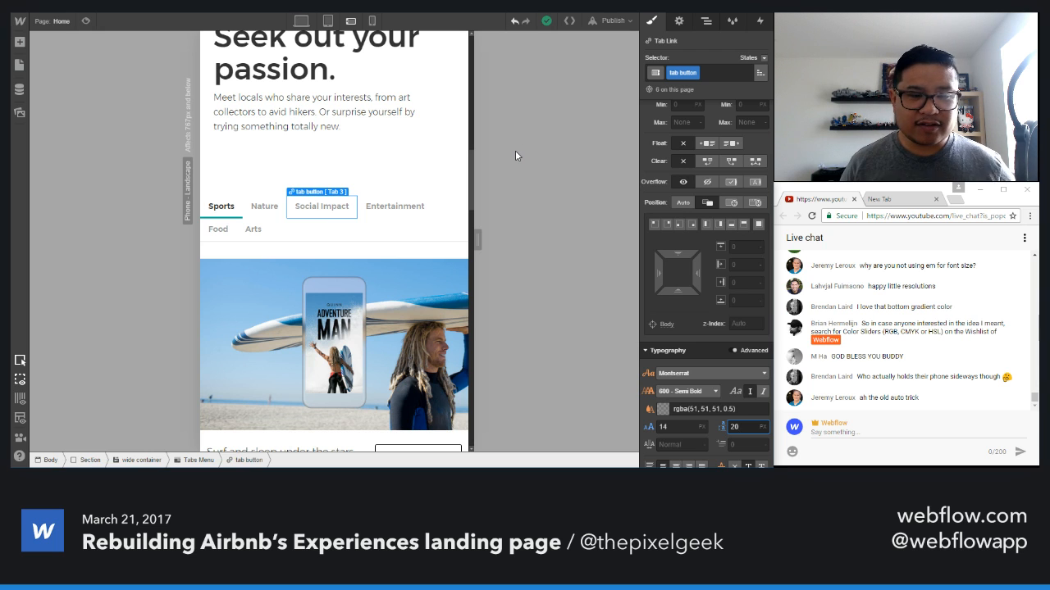
- Center-align the text of the Tabs Menu and select the Entertainment tab button
{"action": "left_click", "coordinate": [424, 235]}
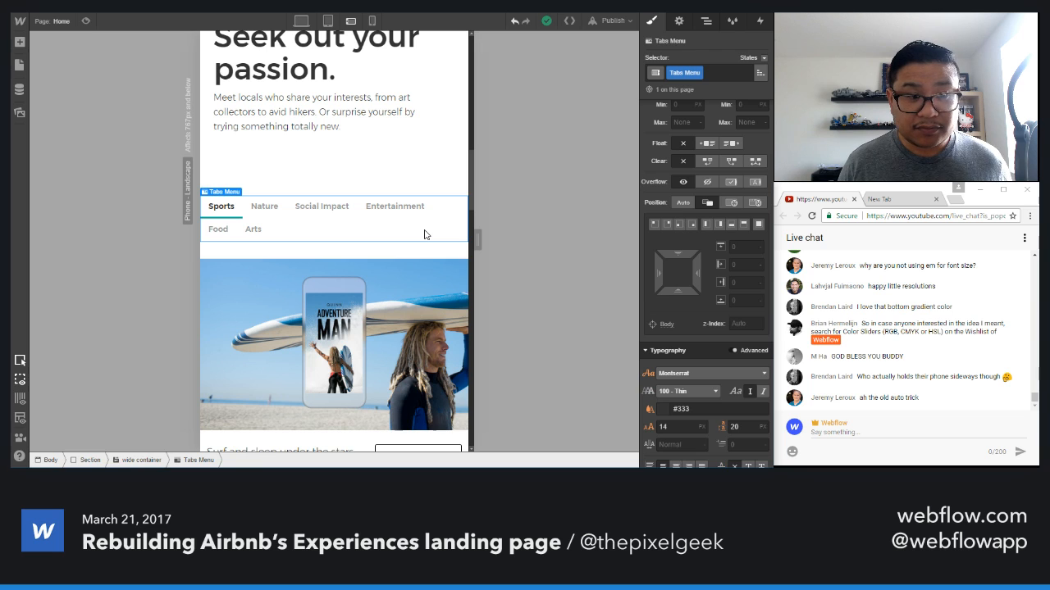
{"action": "left_click", "coordinate": [675, 464]}
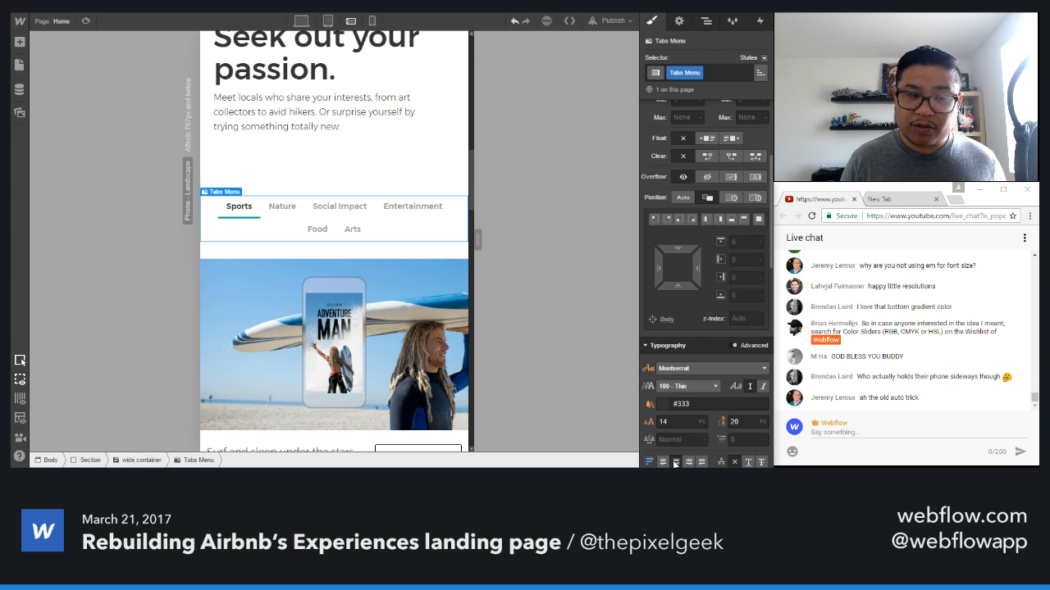
{"action": "left_click", "coordinate": [405, 215]}
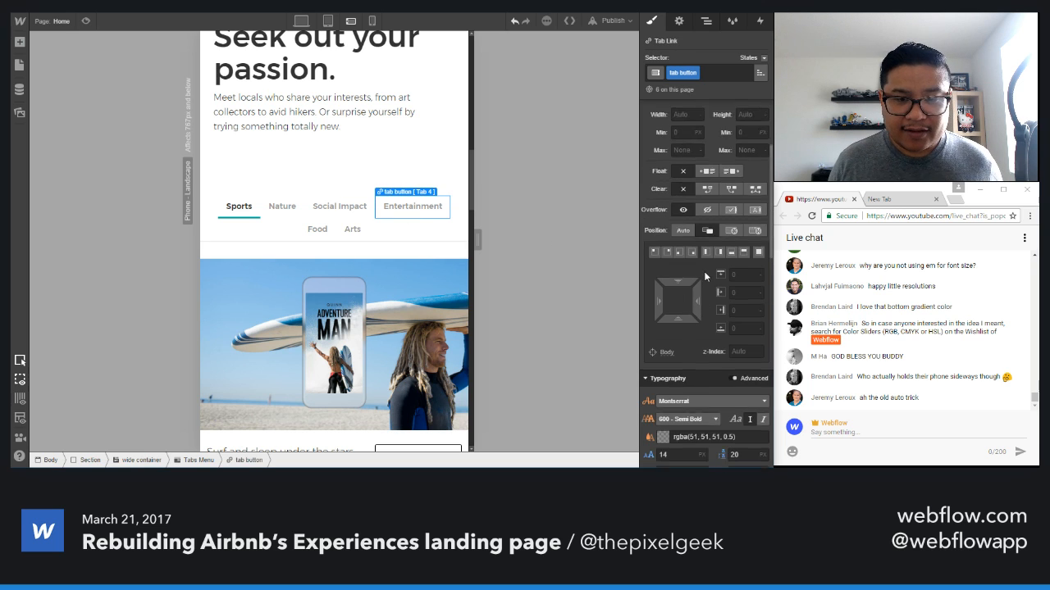
- Reset the tab button's phone-landscape font size and line height to the inherited 16 px and 22 px
{"action": "scroll", "coordinate": [704, 270], "scroll_direction": "down", "scroll_amount": 1}
{"action": "left_click", "coordinate": [673, 422]}
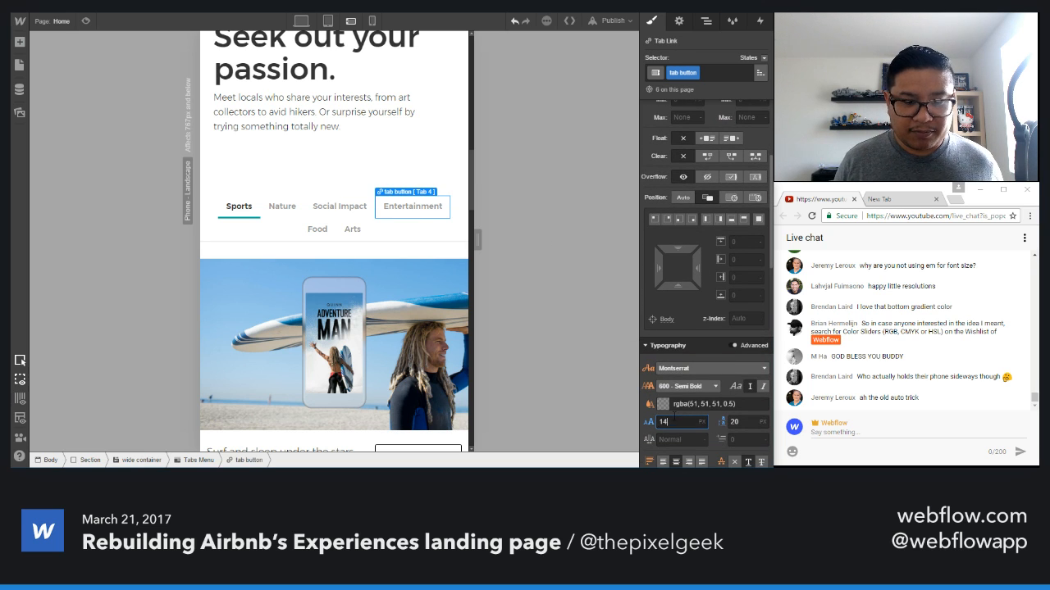
{"action": "left_click", "coordinate": [650, 423], "text": "alt"}
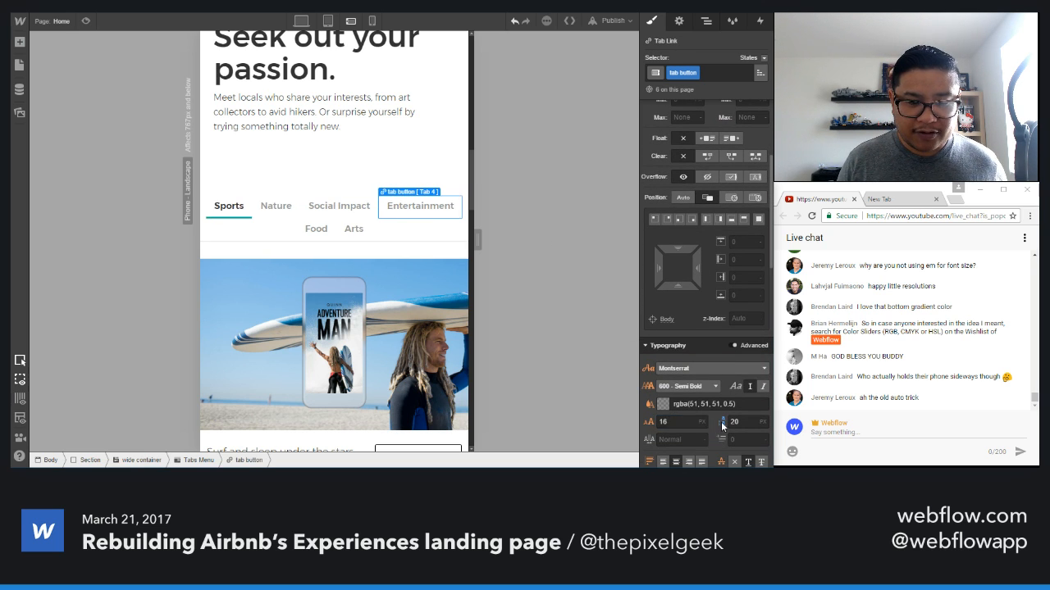
{"action": "left_click", "coordinate": [721, 426], "text": "alt"}
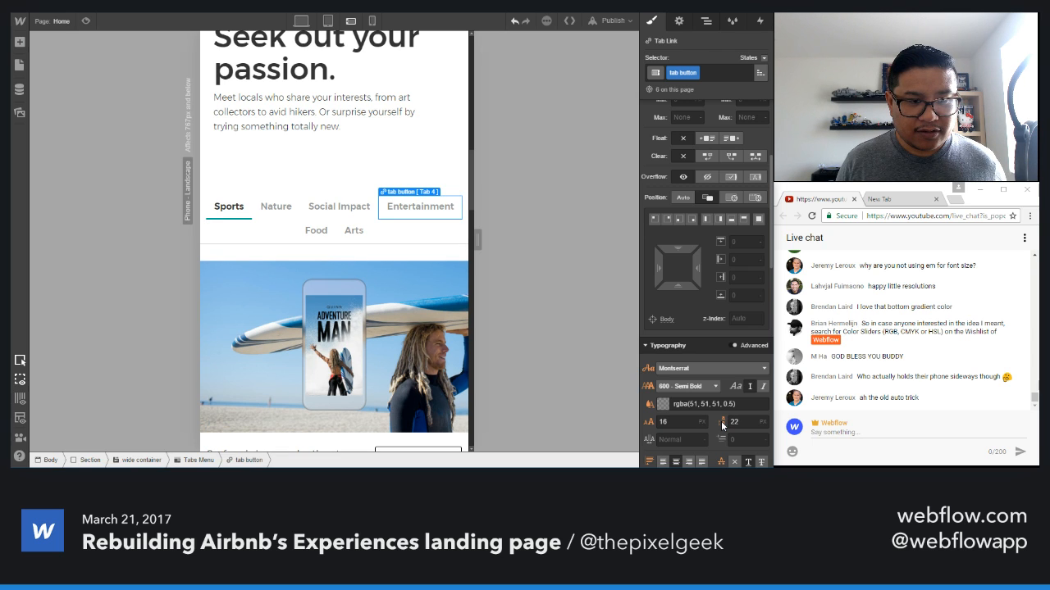
{"action": "scroll", "coordinate": [741, 345], "scroll_direction": "up", "scroll_amount": 4}
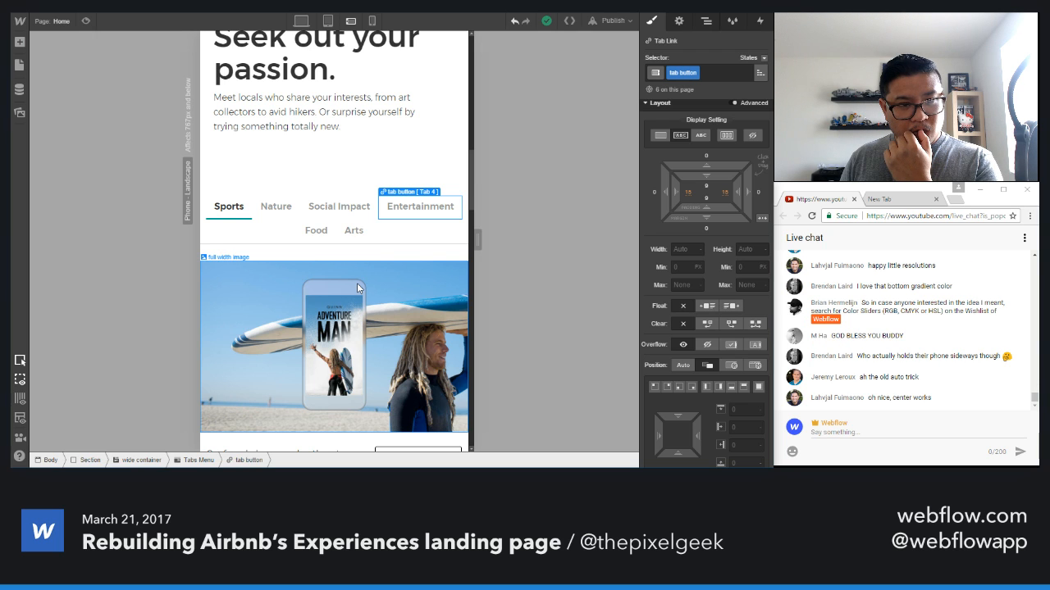
- Try to add a Div Block among the tab links inside the Tabs Menu in the desktop view
{"action": "left_click", "coordinate": [300, 22]}
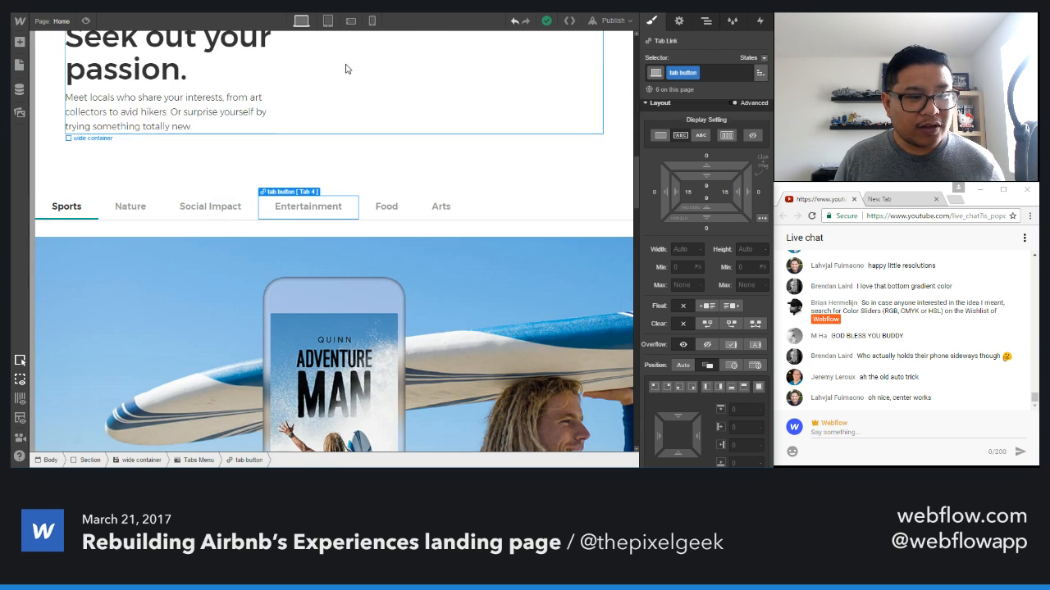
{"action": "left_click", "coordinate": [705, 21]}
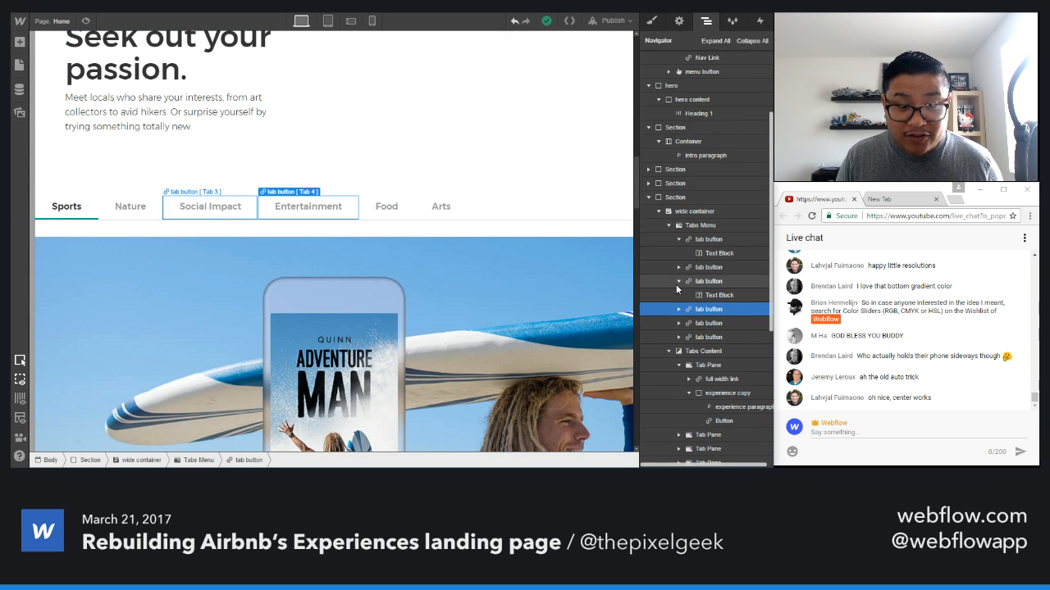
{"action": "left_click", "coordinate": [678, 282]}
{"action": "left_click", "coordinate": [678, 239]}
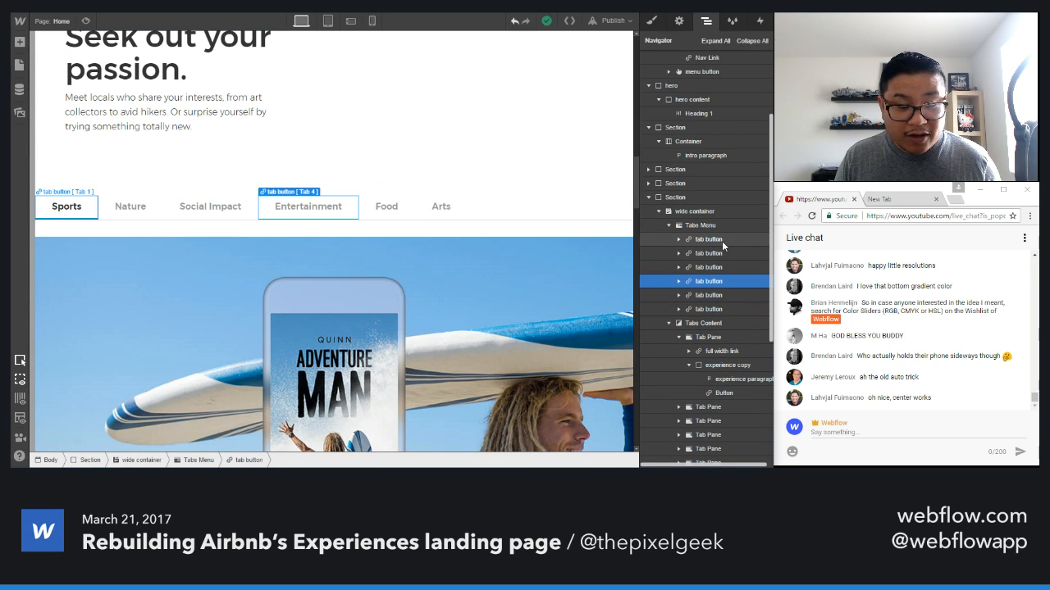
{"action": "key", "text": "a"}
{"action": "left_click_drag", "start_coordinate": [56, 187], "coordinate": [716, 238]}
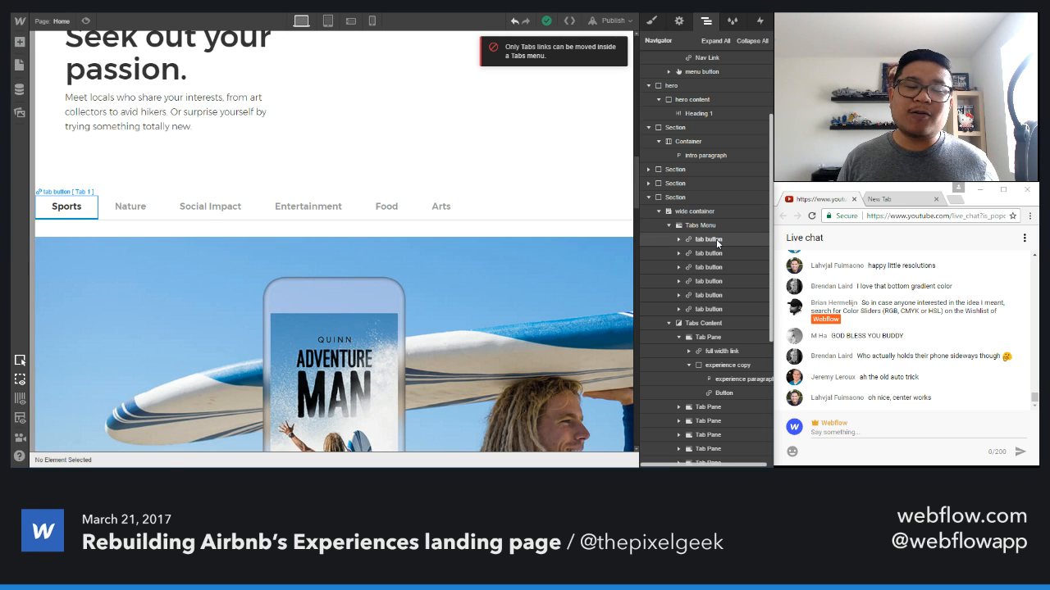
{"action": "key", "text": "a"}
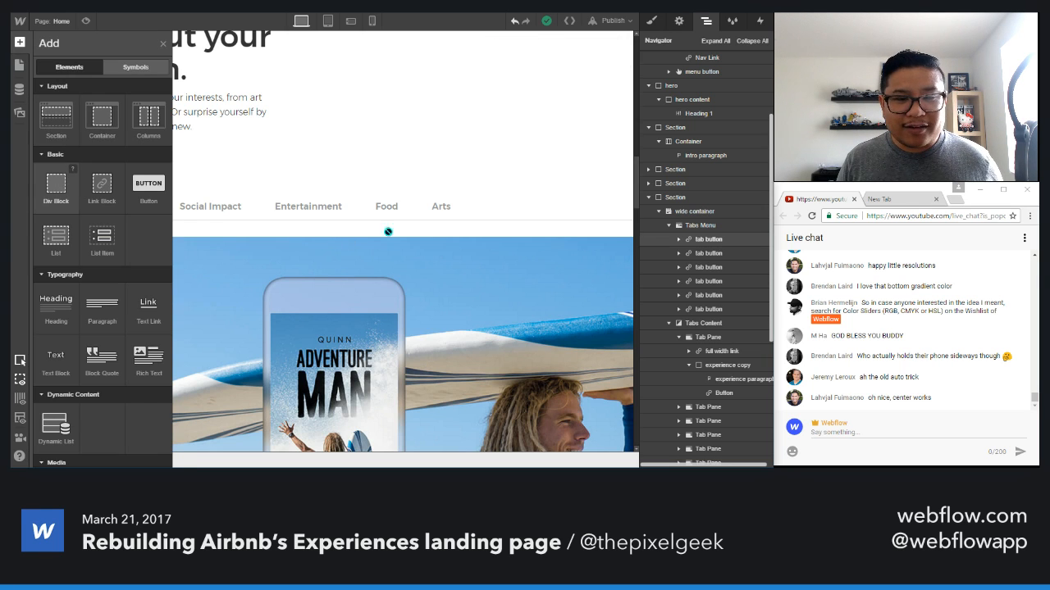
{"action": "left_click_drag", "start_coordinate": [388, 232], "coordinate": [710, 237]}
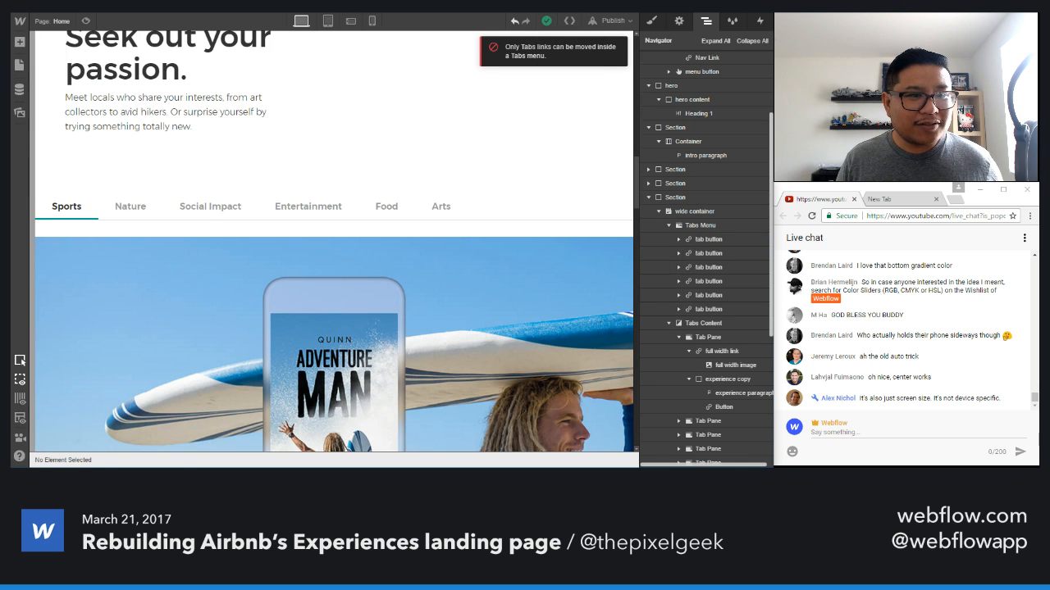
- Return to the phone landscape breakpoint and narrow the preview canvas as far as it goes
{"action": "left_click", "coordinate": [351, 21]}
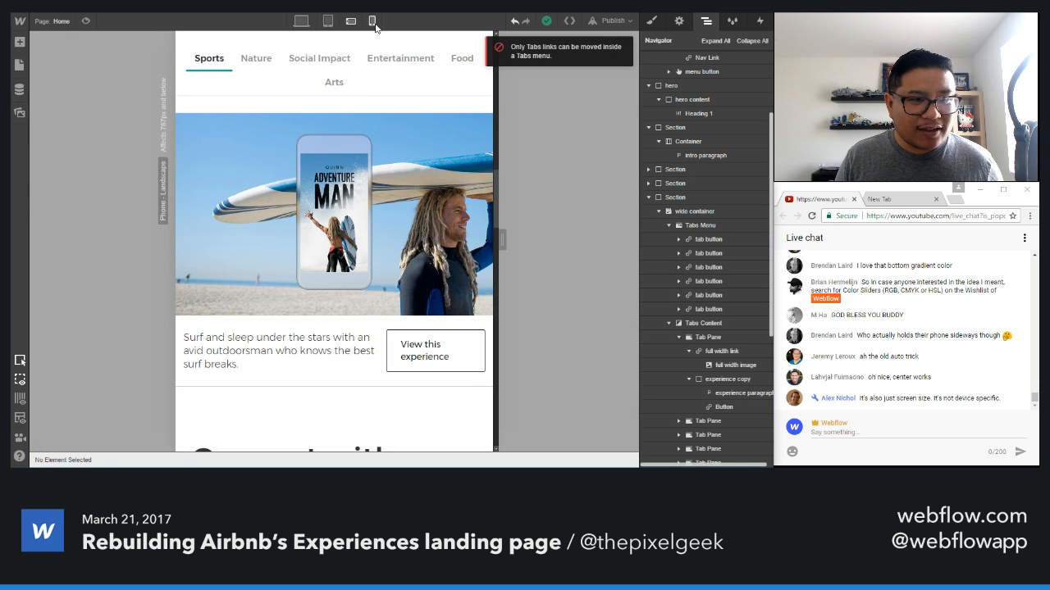
{"action": "scroll", "coordinate": [484, 246], "scroll_direction": "up", "scroll_amount": 2}
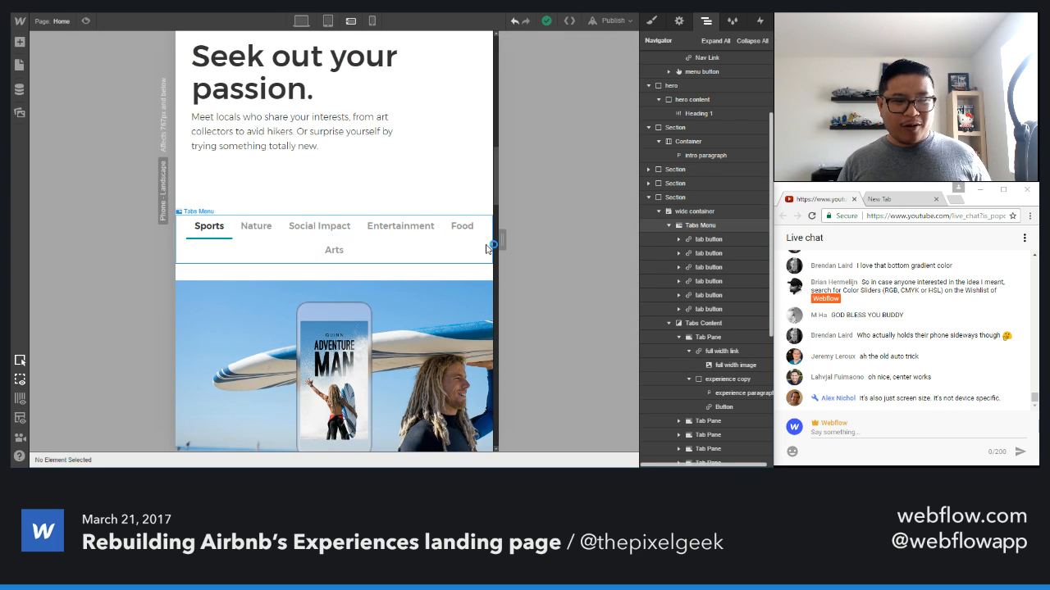
{"action": "left_click_drag", "start_coordinate": [498, 240], "coordinate": [405, 246]}
- Set the experience paragraph's font size to 14 px and its line height to 20 px
{"action": "scroll", "coordinate": [410, 238], "scroll_direction": "down", "scroll_amount": 5}
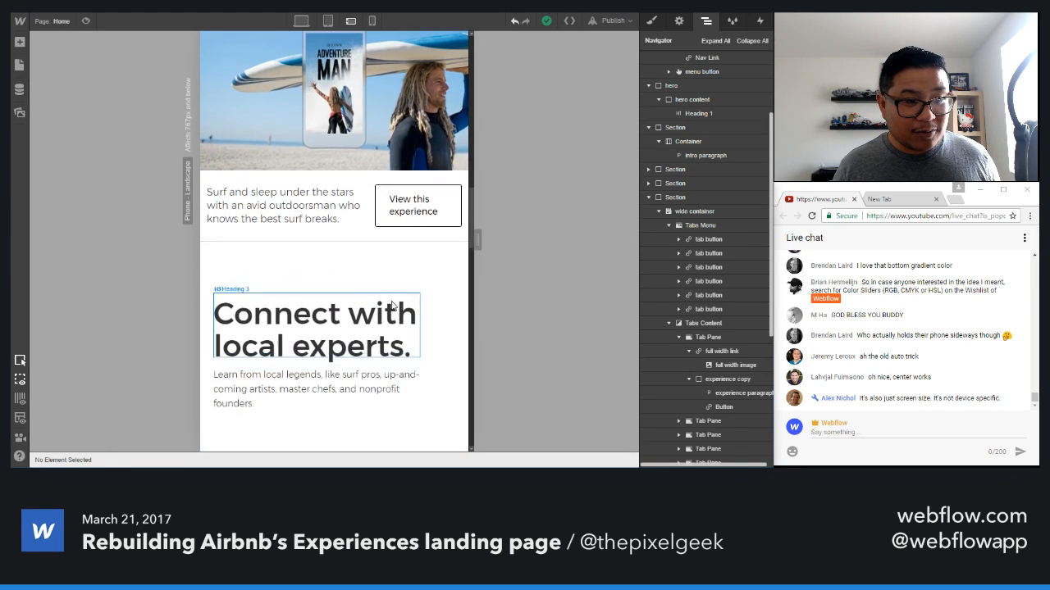
{"action": "left_click", "coordinate": [330, 207]}
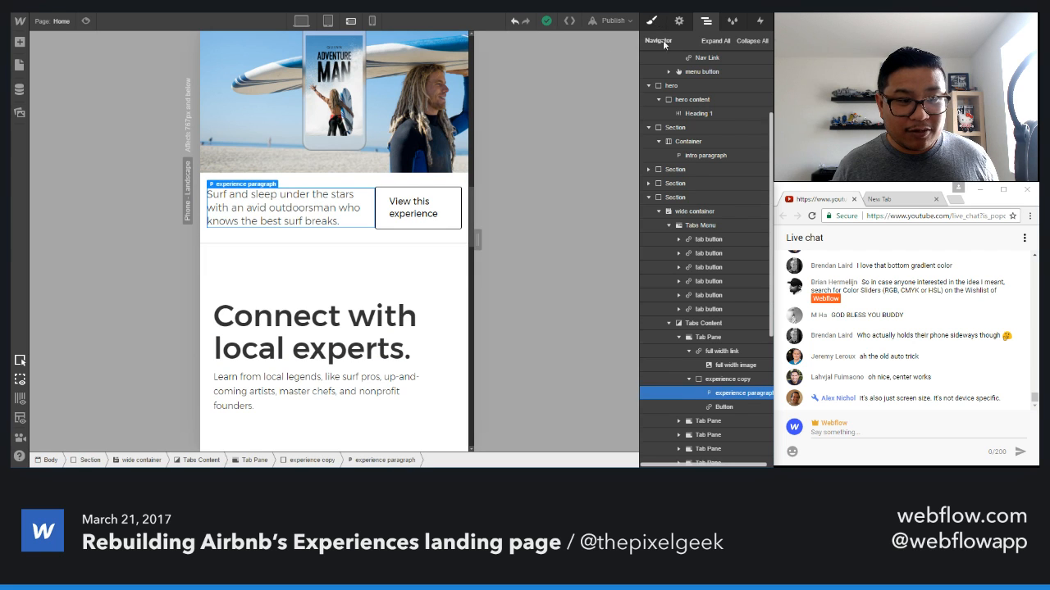
{"action": "left_click", "coordinate": [651, 20]}
{"action": "scroll", "coordinate": [691, 385], "scroll_direction": "down", "scroll_amount": 3}
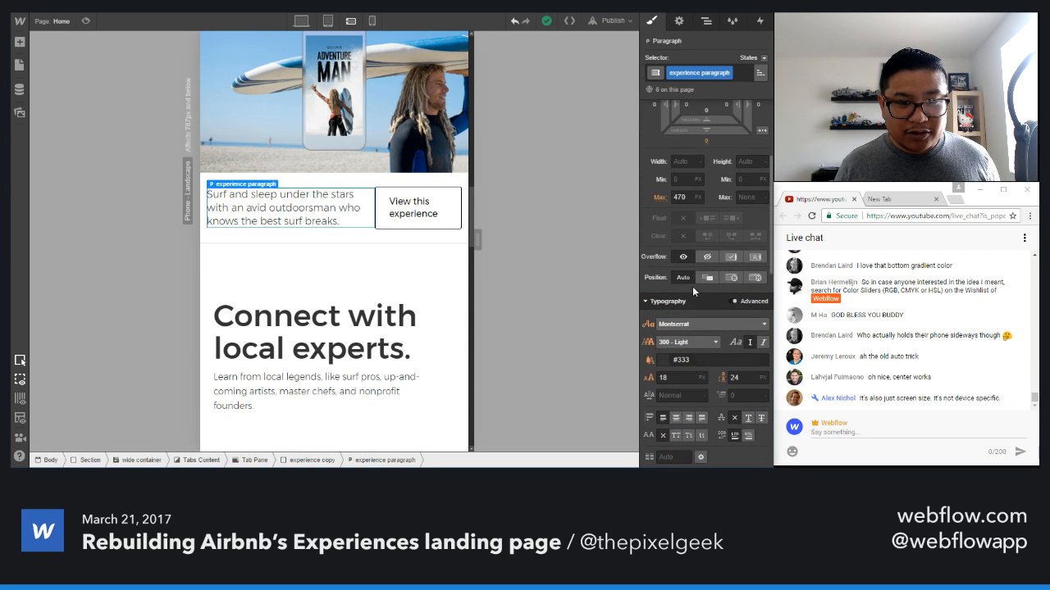
{"action": "key", "text": "Down"}
{"action": "key", "text": "Down"}
{"action": "key", "text": "Down"}
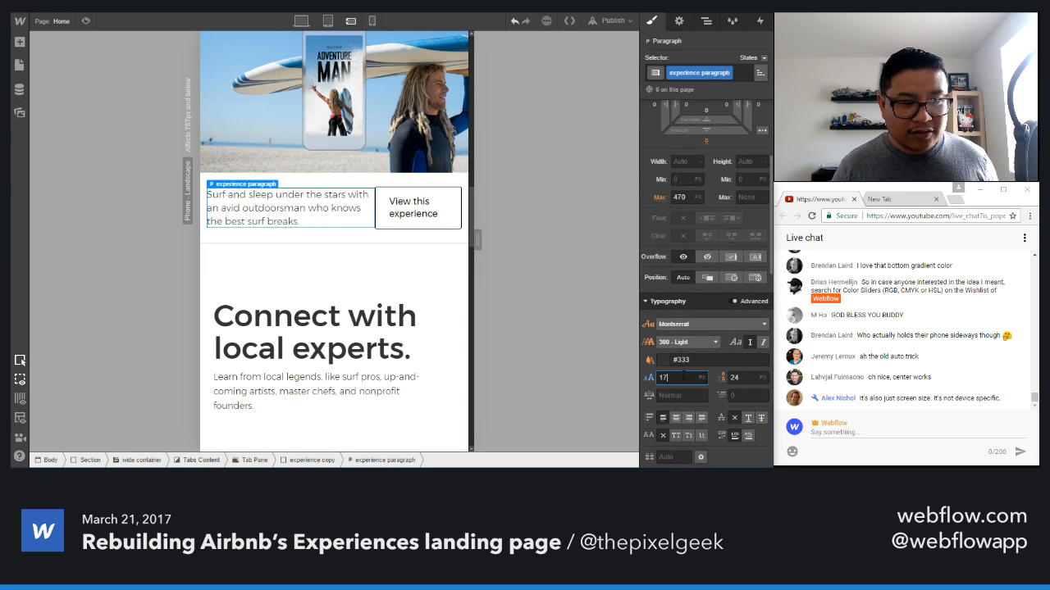
{"action": "key", "text": "Down"}
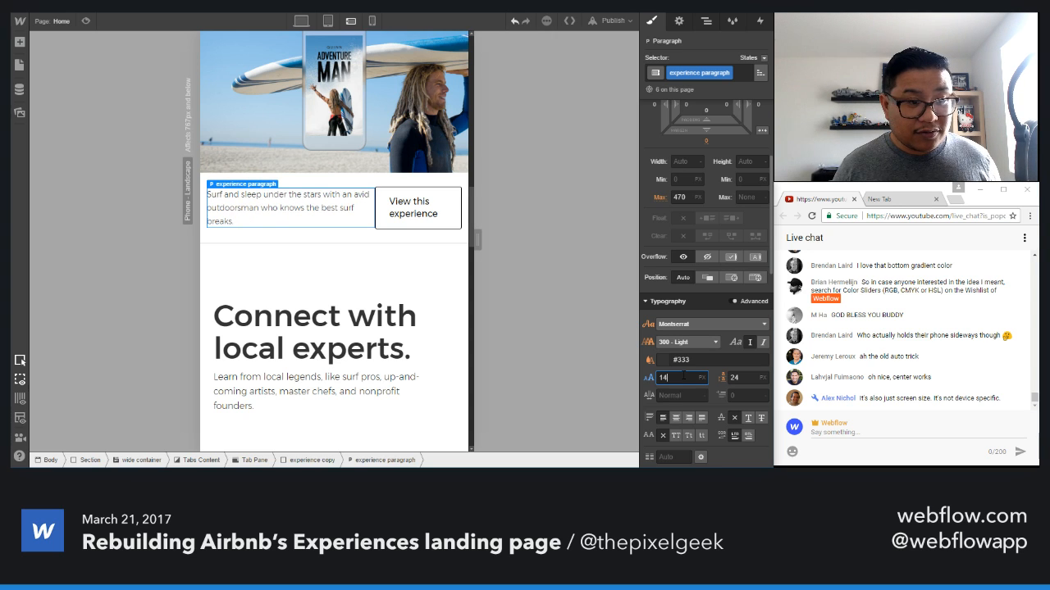
{"action": "key", "text": "Tab"}
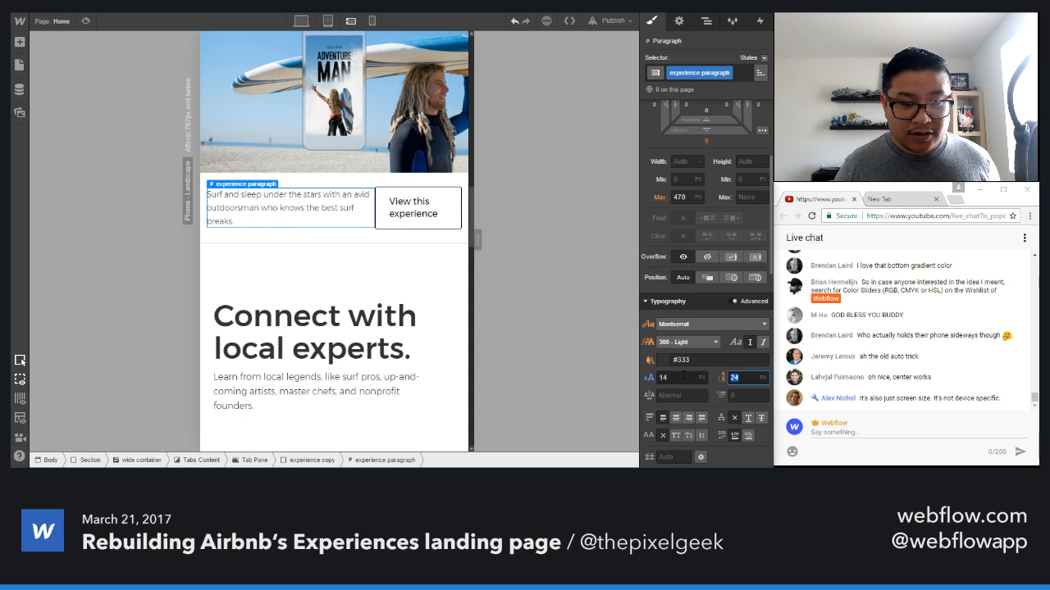
{"action": "type", "text": "20"}
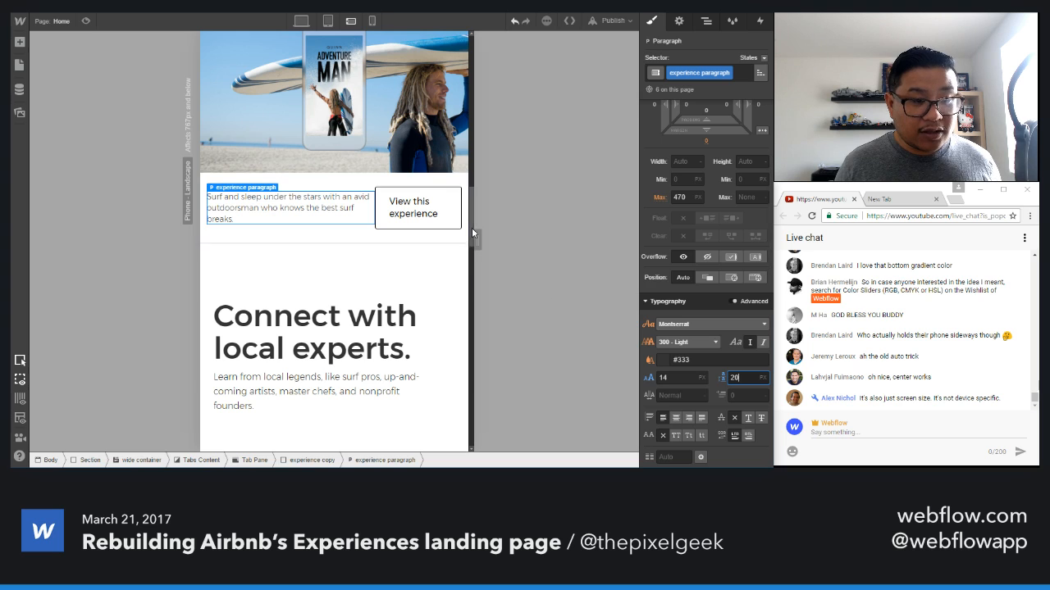
- Reduce the experience paragraph's maximum width to 300 px
{"action": "left_click", "coordinate": [681, 196]}
{"action": "key", "text": "shift+Down"}
{"action": "key", "text": "shift+Down"}
{"action": "key", "text": "shift+Down"}
{"action": "key", "text": "shift+Down"}
{"action": "key", "text": "shift+Down"}
{"action": "key", "text": "shift+Down"}
{"action": "key", "text": "shift+Down"}
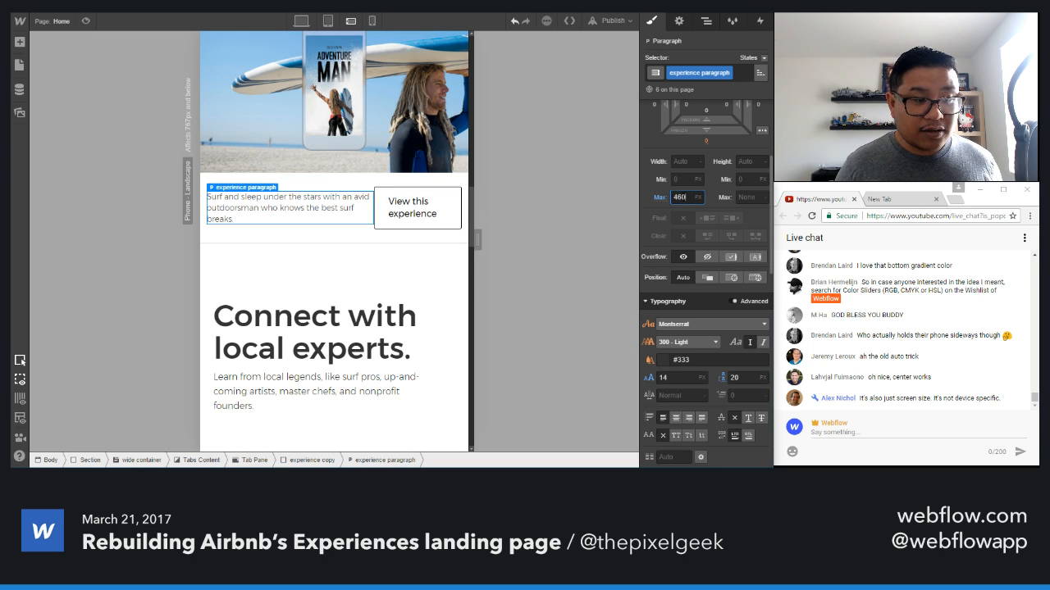
{"action": "key", "text": "shift+Down"}
{"action": "key", "text": "shift+Down"}
{"action": "key", "text": "shift+Down"}
{"action": "key", "text": "shift+Down"}
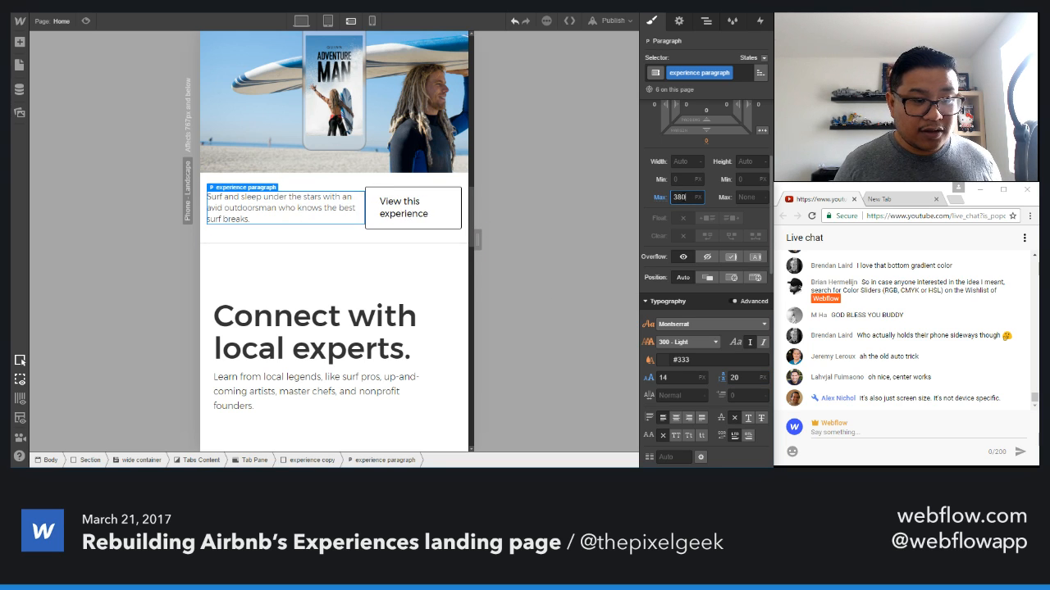
{"action": "key", "text": "shift+Down"}
{"action": "key", "text": "shift+Down"}
{"action": "key", "text": "shift+Down"}
{"action": "key", "text": "shift+Down"}
{"action": "key", "text": "shift+Down"}
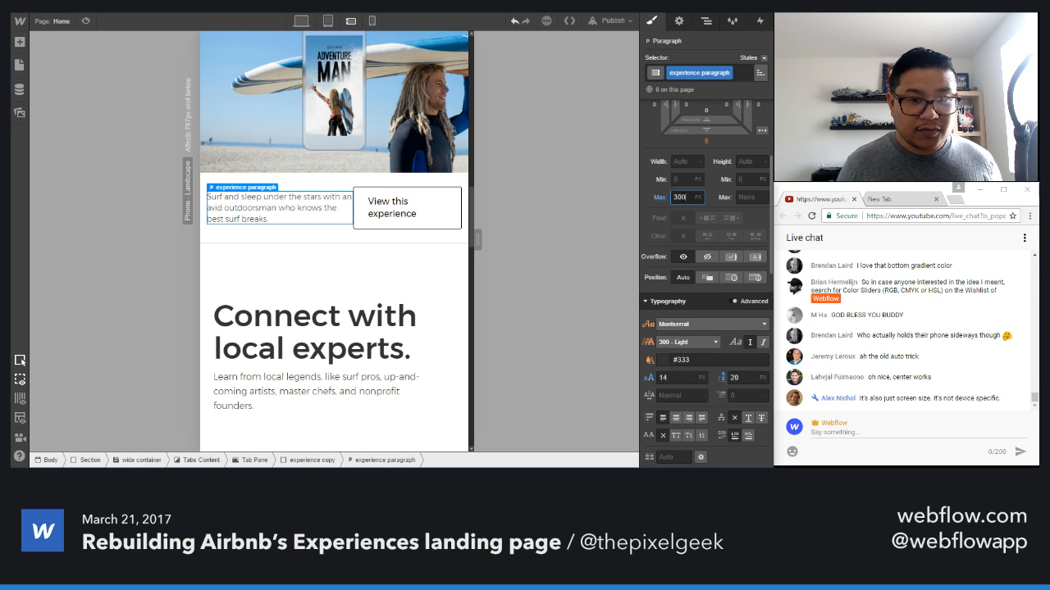
- Give the "View this experience" button 14 px text with a 20 px line height and 15 px padding on both sides
{"action": "left_click", "coordinate": [434, 214]}
{"action": "left_click", "coordinate": [673, 377]}
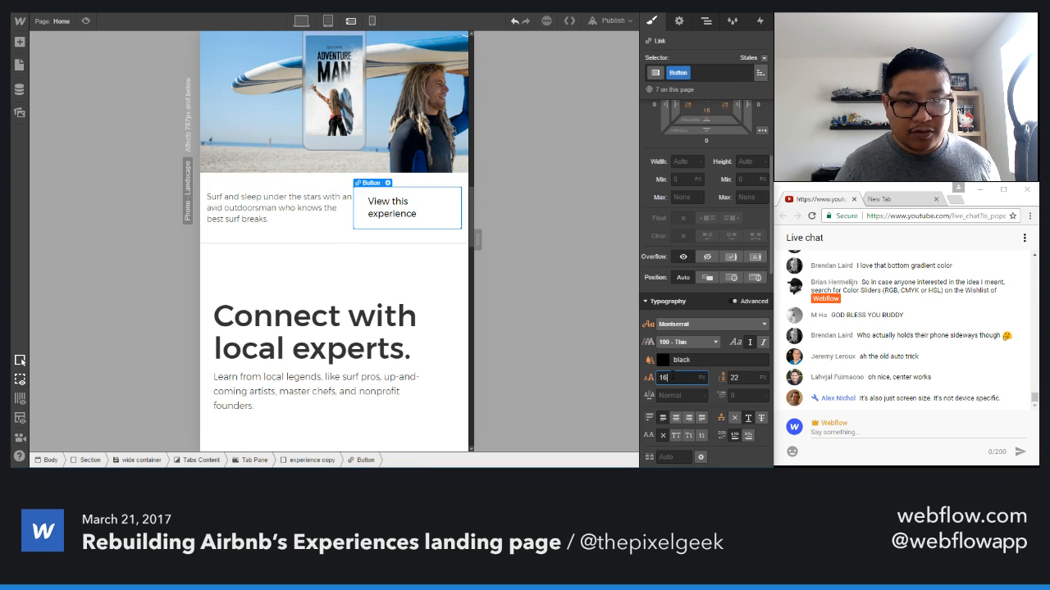
{"action": "type", "text": "13"}
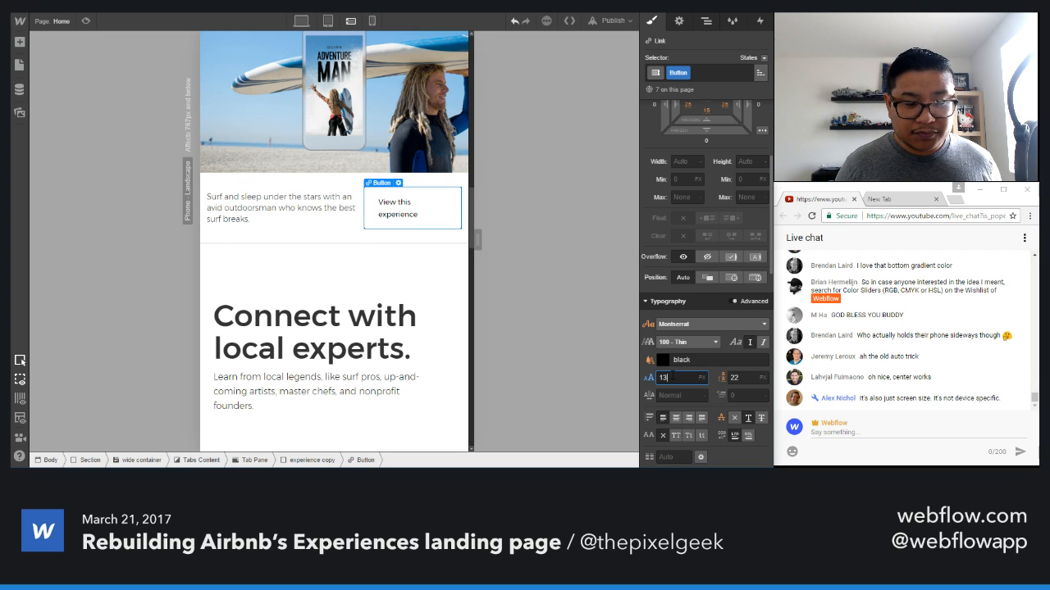
{"action": "key", "text": "Up"}
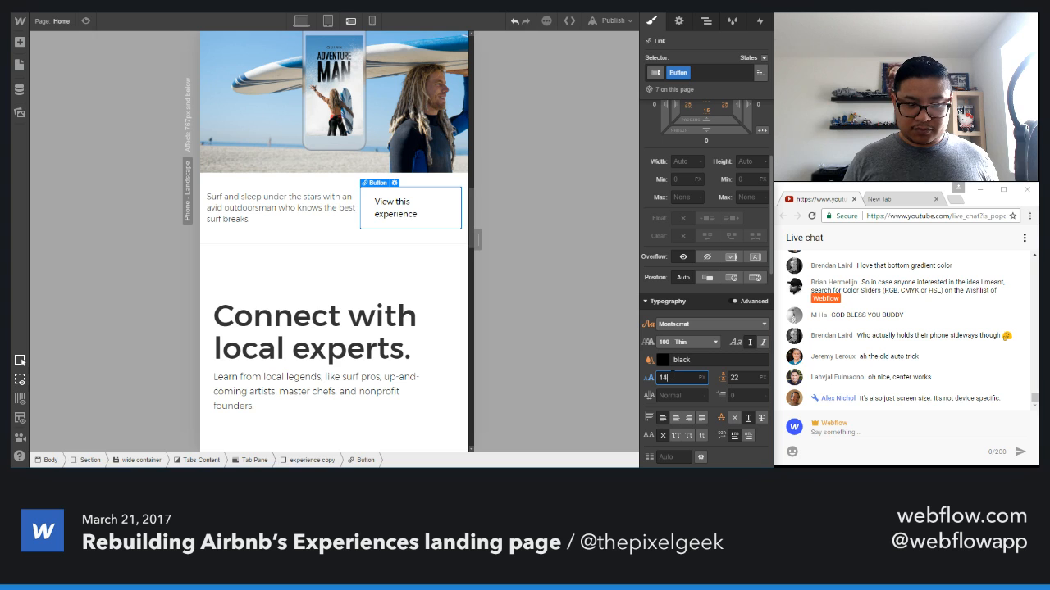
{"action": "key", "text": "Tab"}
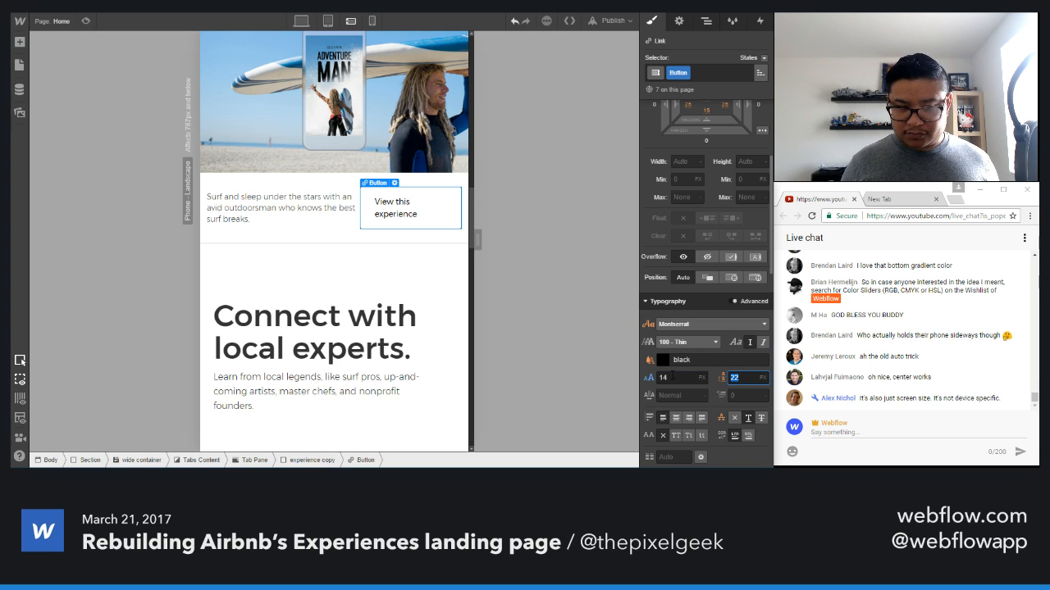
{"action": "type", "text": "20"}
{"action": "key", "text": "Return"}
{"action": "scroll", "coordinate": [699, 261], "scroll_direction": "up", "scroll_amount": 2}
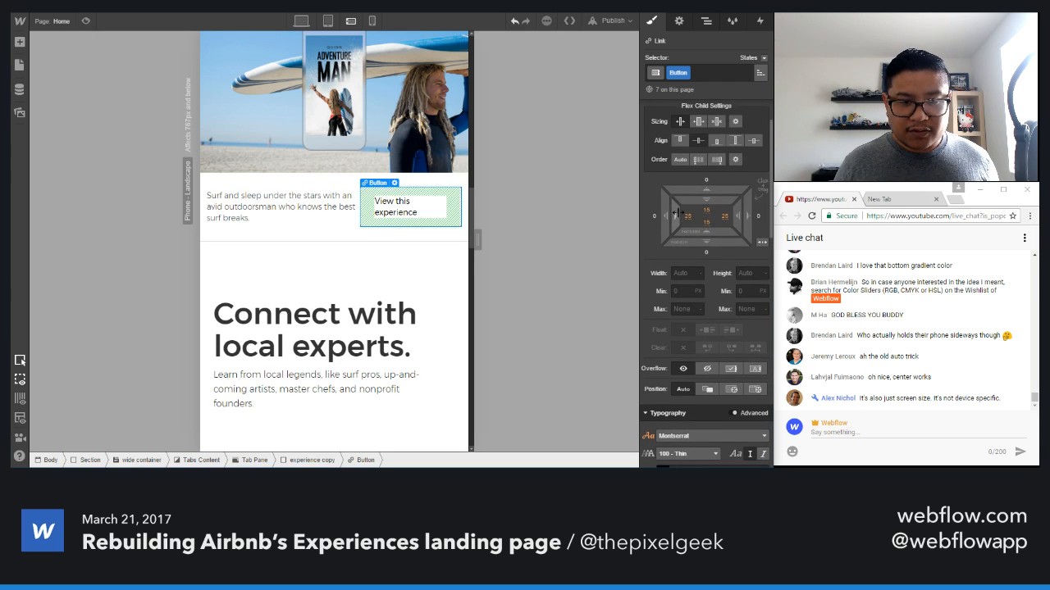
{"action": "left_click_drag", "start_coordinate": [674, 215], "coordinate": [657, 217]}
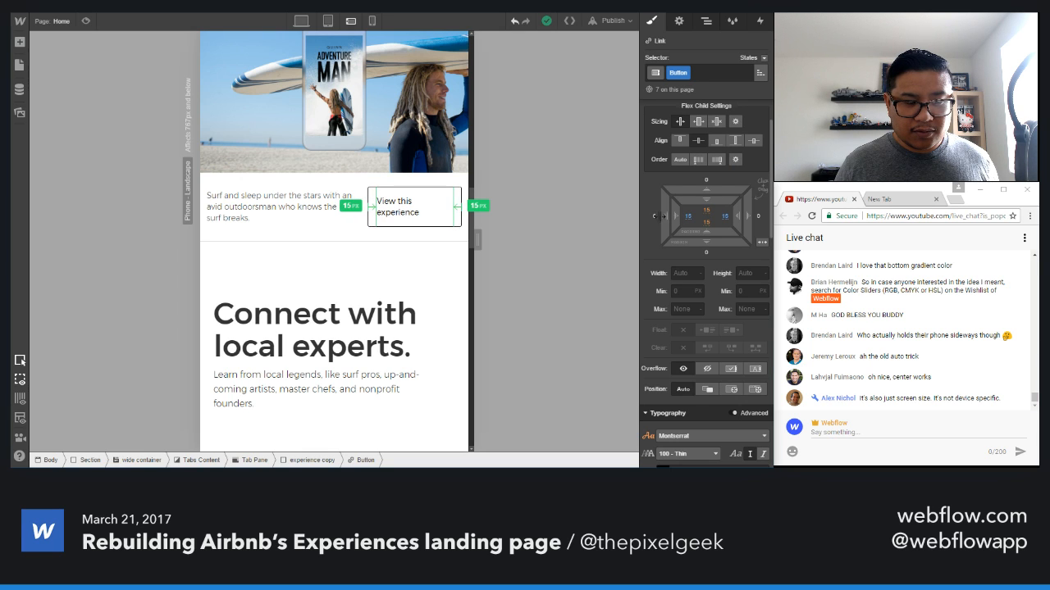
- Set the experience paragraph's maximum width to 250 px so the button text fits on one line
{"action": "left_click", "coordinate": [310, 211]}
{"action": "left_click", "coordinate": [682, 309]}
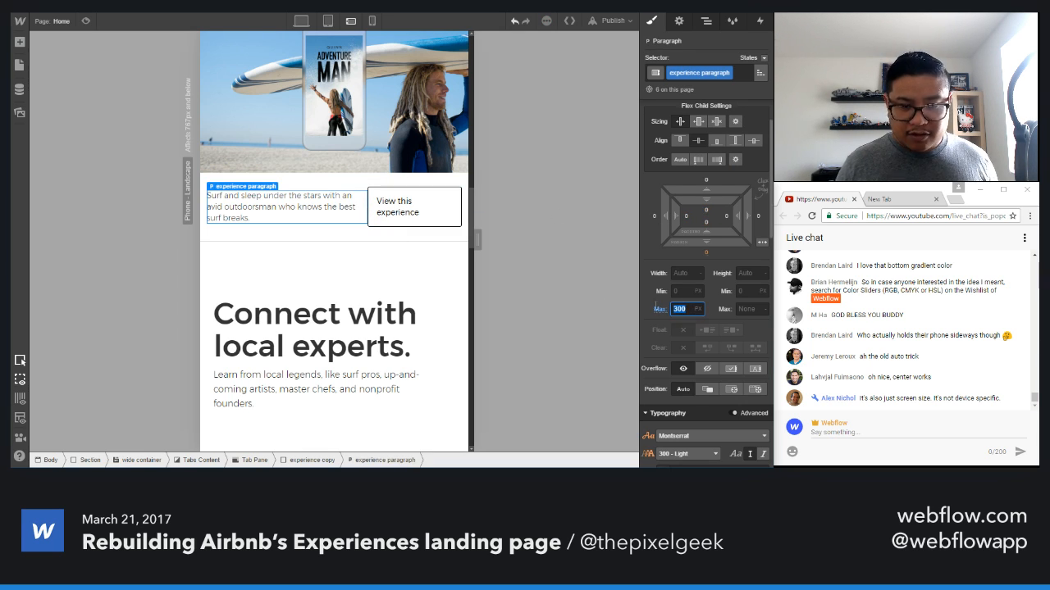
{"action": "type", "text": "250"}
{"action": "key", "text": "Return"}
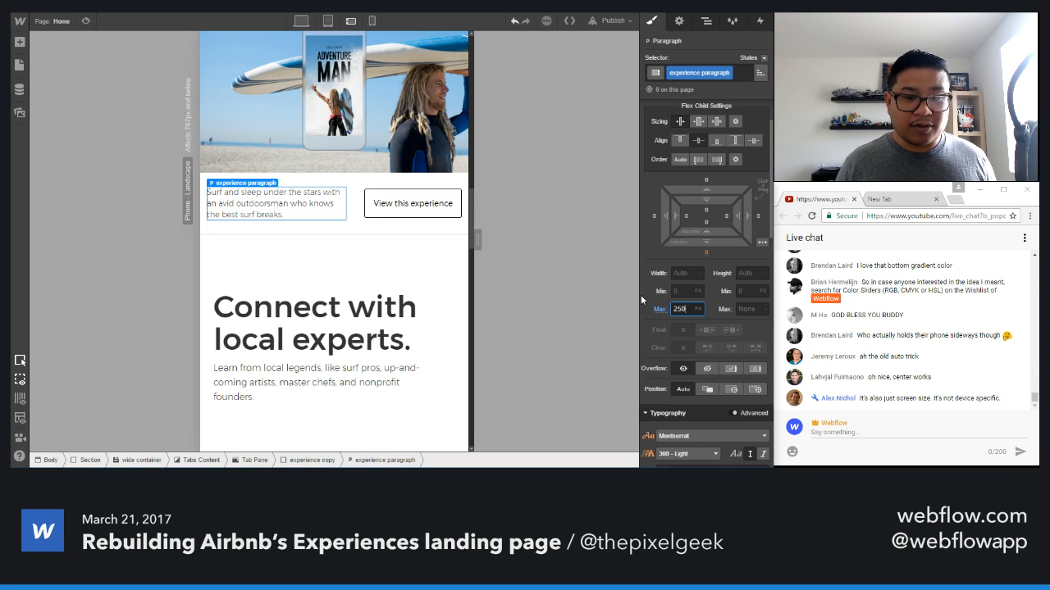
{"action": "left_click", "coordinate": [365, 228]}
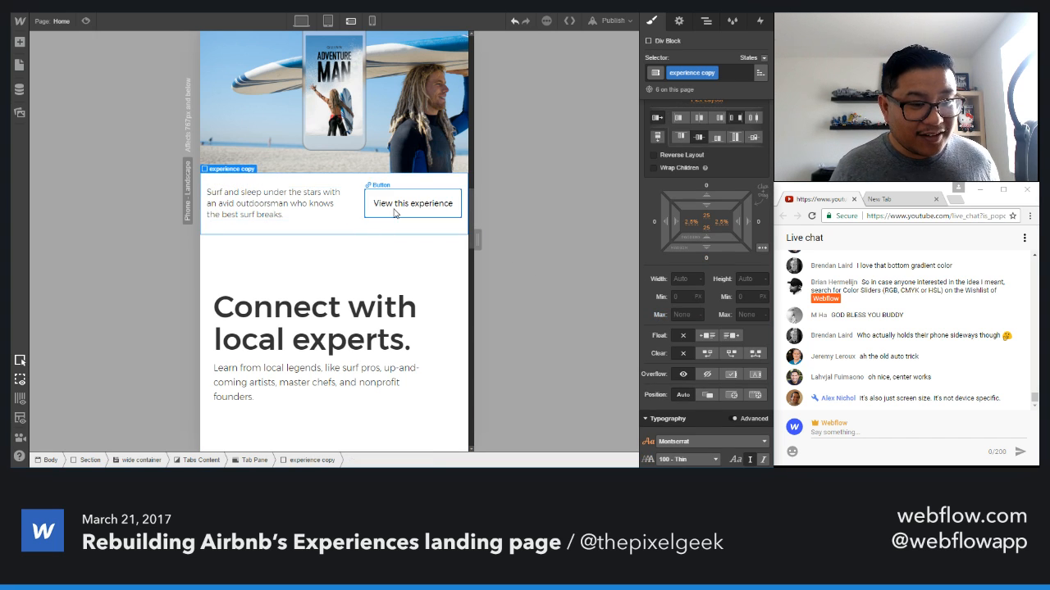
- Set the "Connect with local experts." heading's font size to 40 px and its line height to 50 px
{"action": "scroll", "coordinate": [387, 280], "scroll_direction": "down", "scroll_amount": 3}
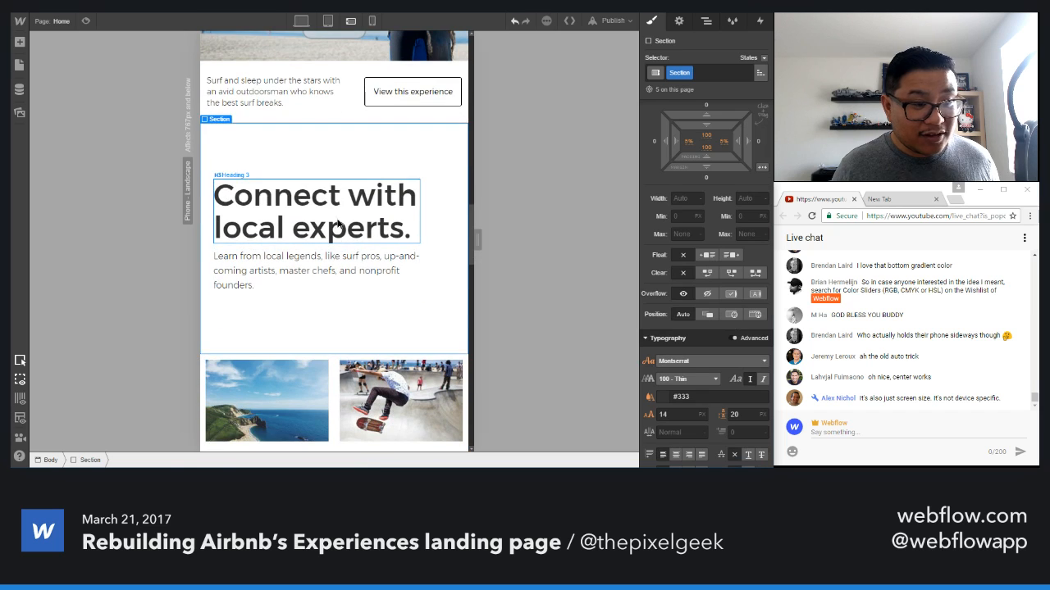
{"action": "left_click", "coordinate": [315, 212]}
{"action": "left_click", "coordinate": [664, 414]}
{"action": "key", "text": "shift+Down"}
{"action": "key", "text": "shift+Down"}
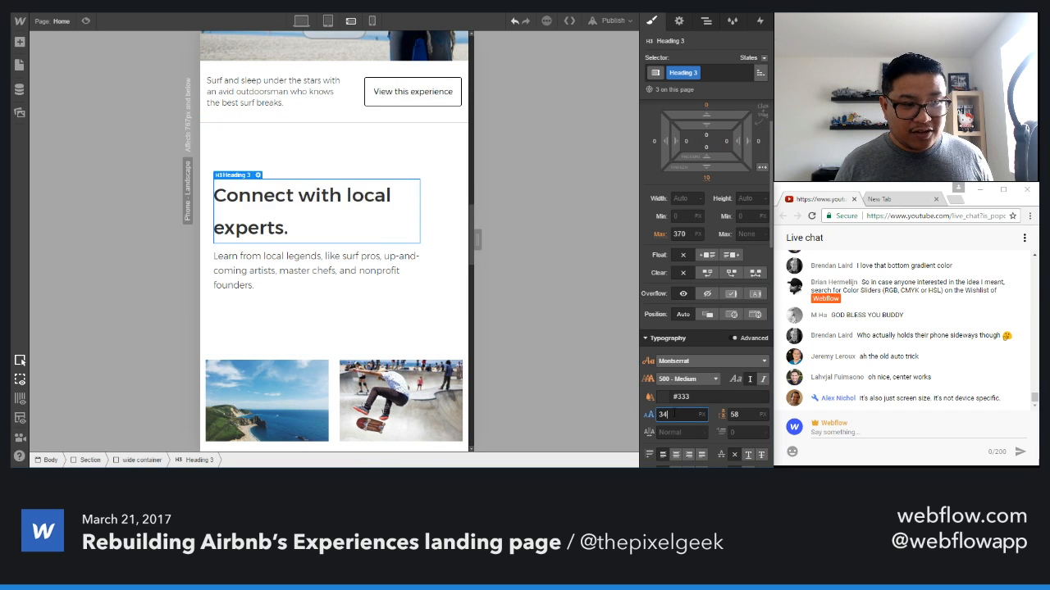
{"action": "key", "text": "Up"}
{"action": "key", "text": "Up"}
{"action": "key", "text": "Up"}
{"action": "key", "text": "Up"}
{"action": "key", "text": "Up"}
{"action": "key", "text": "Up"}
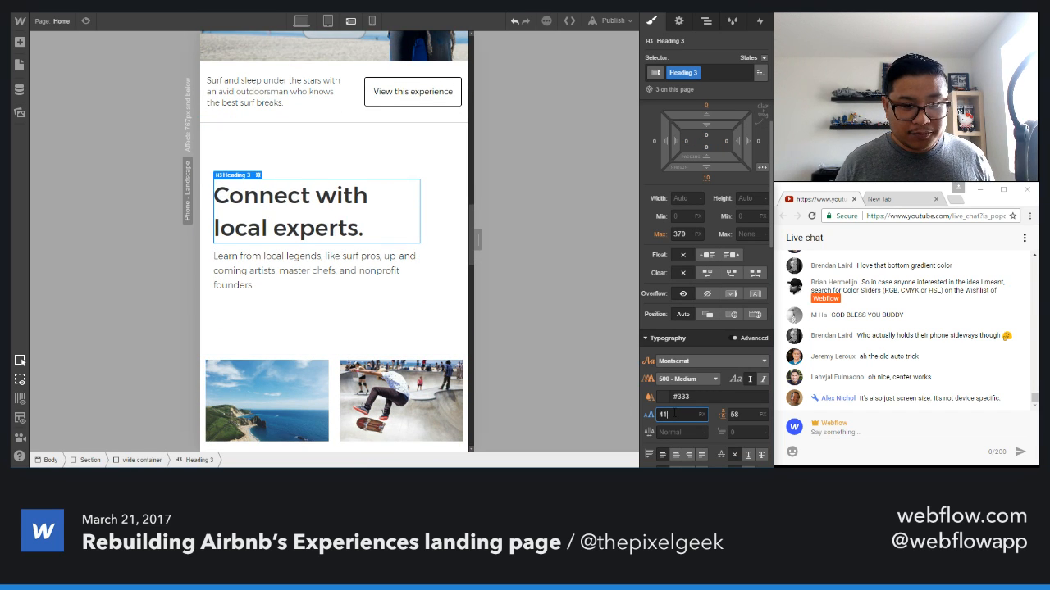
{"action": "key", "text": "Tab"}
{"action": "type", "text": "50"}
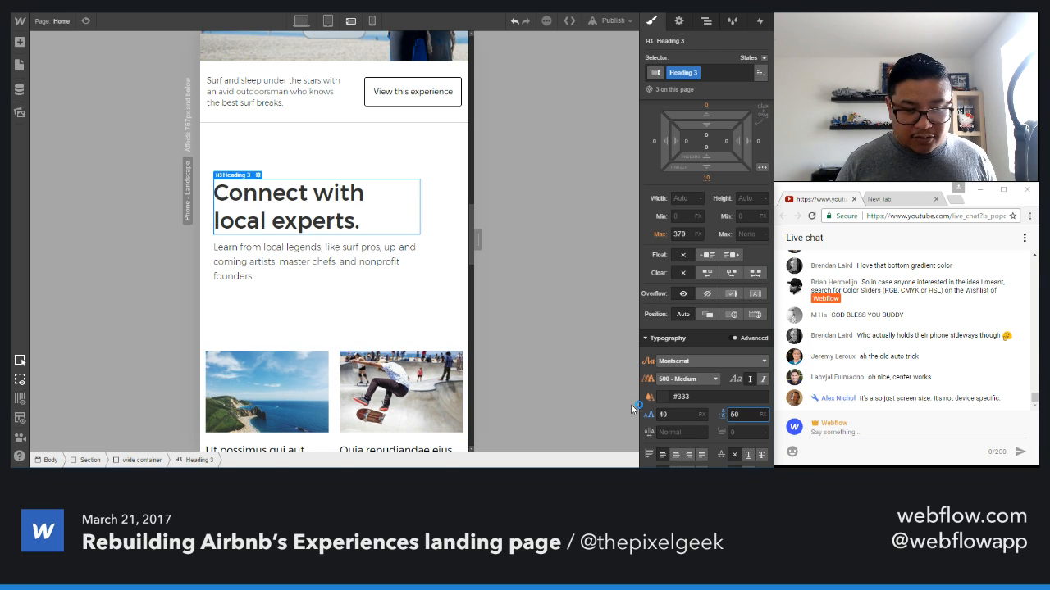
- Set the "Connect with local experts." heading's line height to 48 px and its section's top and bottom padding to 50 px
{"action": "key", "text": "Down"}
{"action": "key", "text": "Down"}
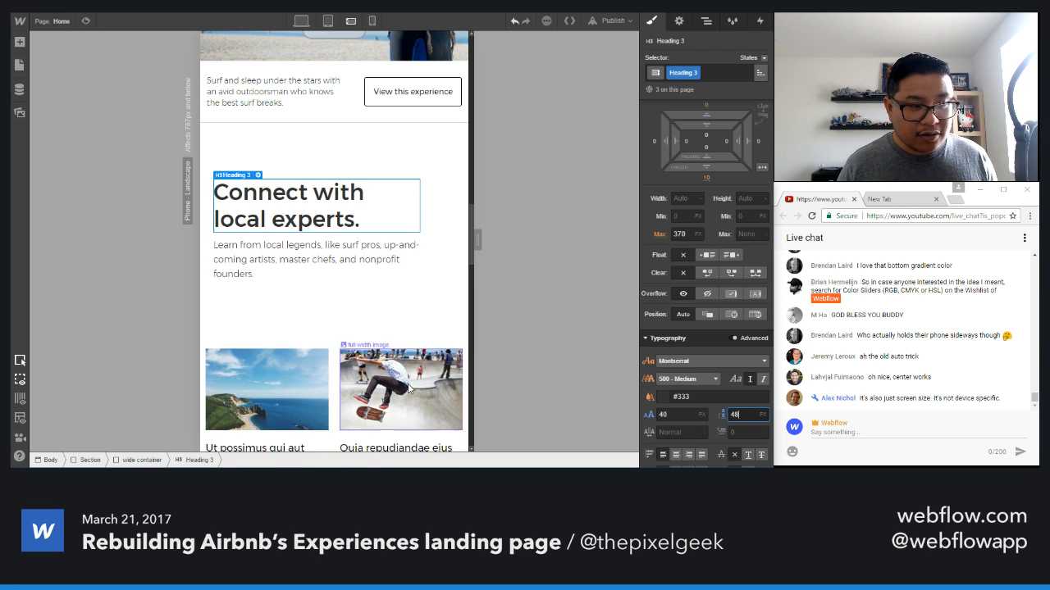
{"action": "left_click", "coordinate": [392, 293]}
{"action": "left_click_drag", "start_coordinate": [715, 121], "coordinate": [723, 31]}
{"action": "left_click_drag", "start_coordinate": [723, 41], "coordinate": [726, 41]}
- Review the experience cards and the app download section, and inspect the phone image's layout and size settings
{"action": "scroll", "coordinate": [399, 314], "scroll_direction": "down", "scroll_amount": 1}
{"action": "scroll", "coordinate": [398, 305], "scroll_direction": "down", "scroll_amount": 3}
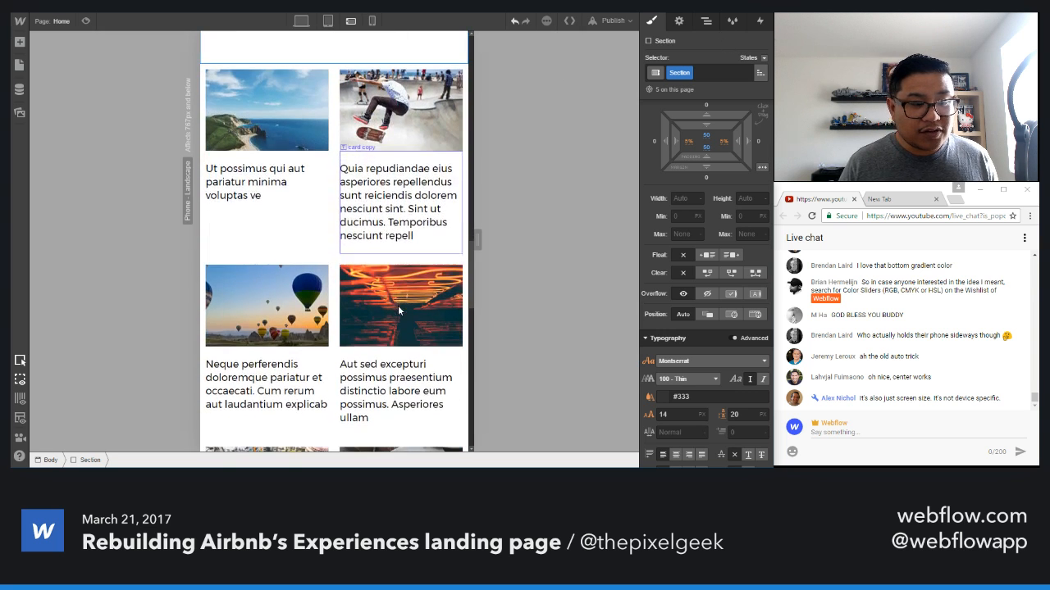
{"action": "scroll", "coordinate": [399, 299], "scroll_direction": "up", "scroll_amount": 1}
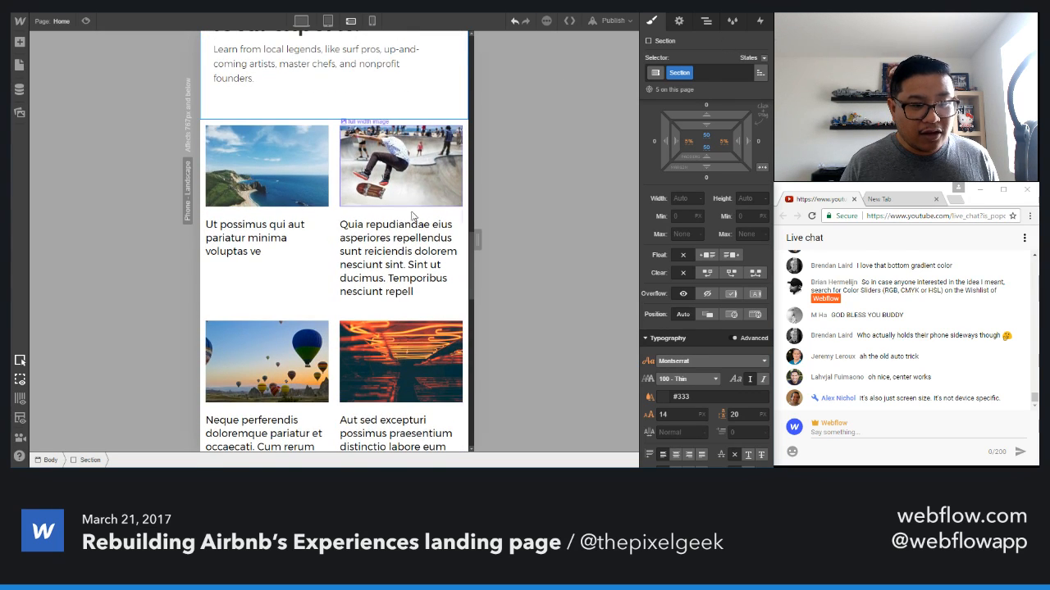
{"action": "scroll", "coordinate": [449, 299], "scroll_direction": "down", "scroll_amount": 3}
{"action": "scroll", "coordinate": [449, 300], "scroll_direction": "down", "scroll_amount": 6}
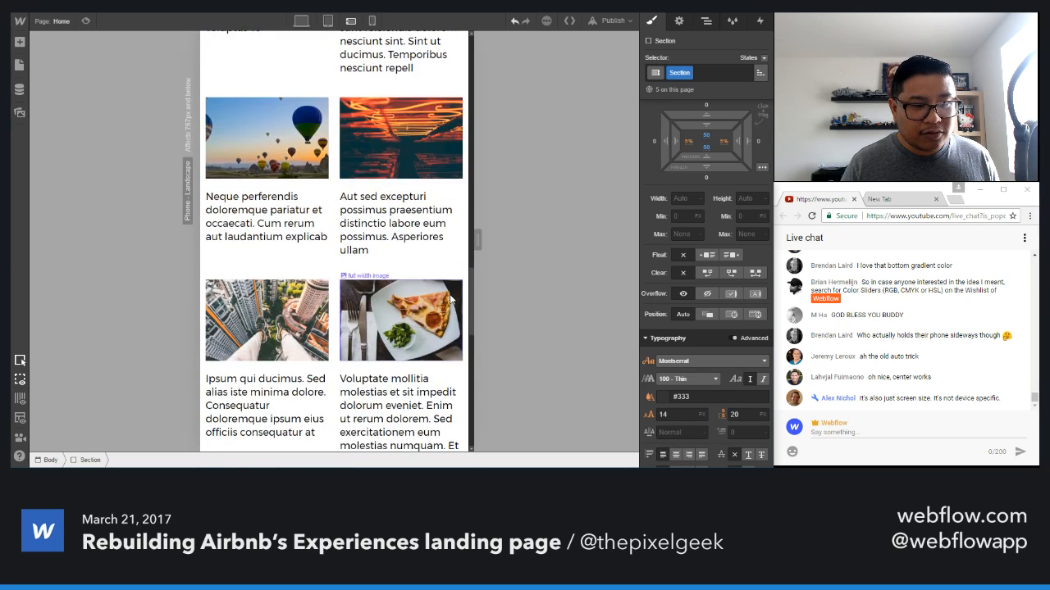
{"action": "scroll", "coordinate": [449, 299], "scroll_direction": "down", "scroll_amount": 5}
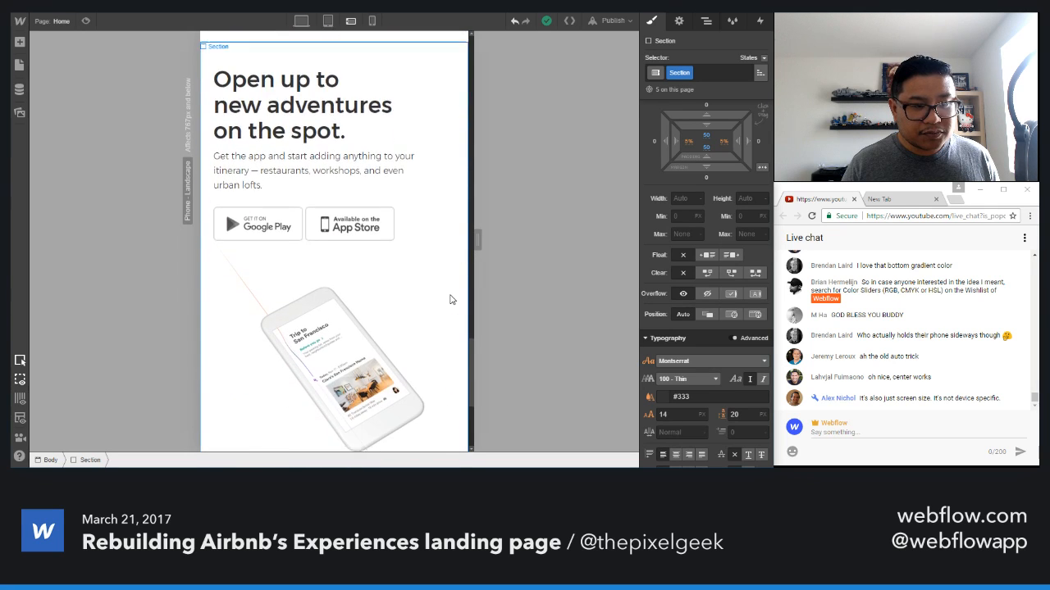
{"action": "scroll", "coordinate": [449, 300], "scroll_direction": "up", "scroll_amount": 1}
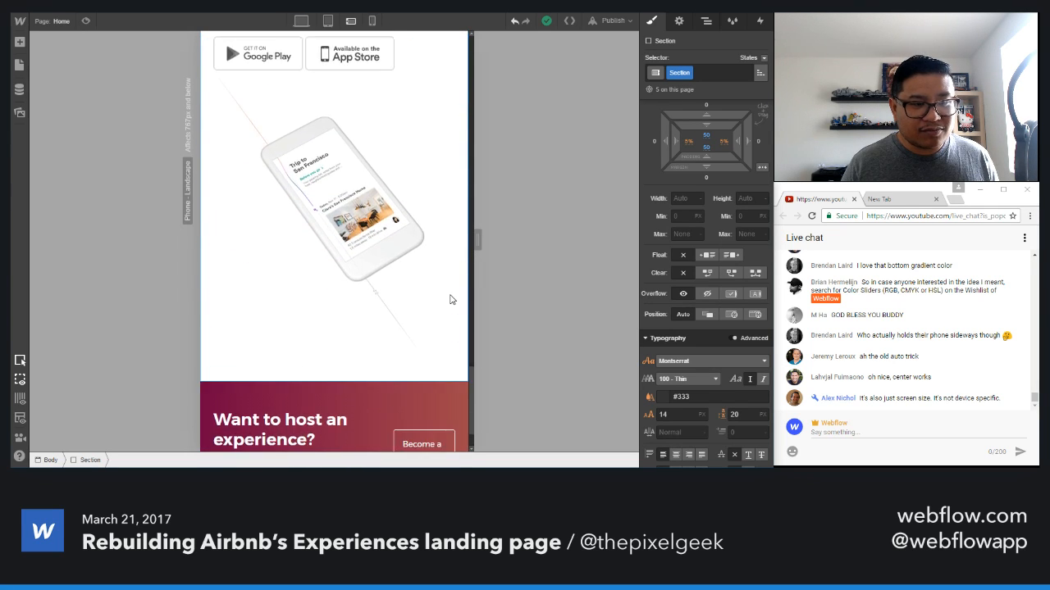
{"action": "left_click", "coordinate": [706, 21]}
{"action": "left_click", "coordinate": [689, 413]}
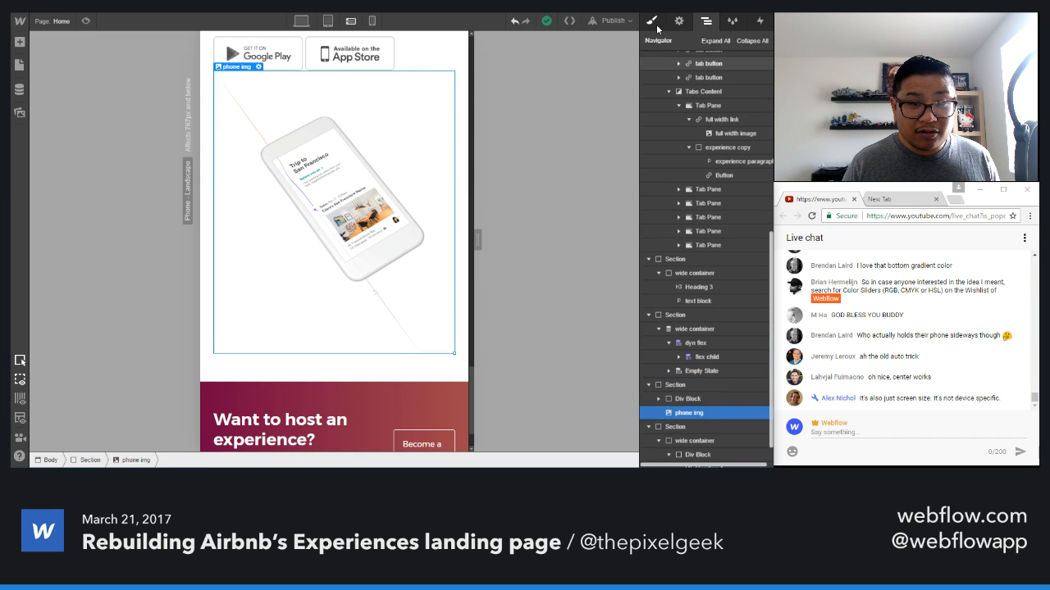
{"action": "left_click", "coordinate": [656, 25]}
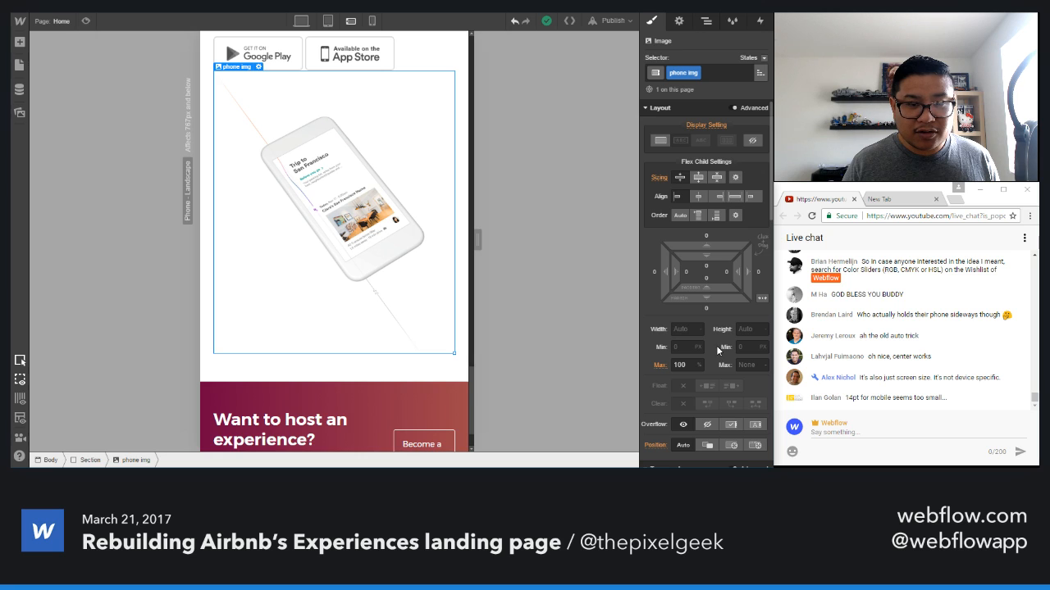
{"action": "left_click_drag", "start_coordinate": [455, 353], "coordinate": [488, 383]}
{"action": "scroll", "coordinate": [341, 364], "scroll_direction": "down", "scroll_amount": 2}
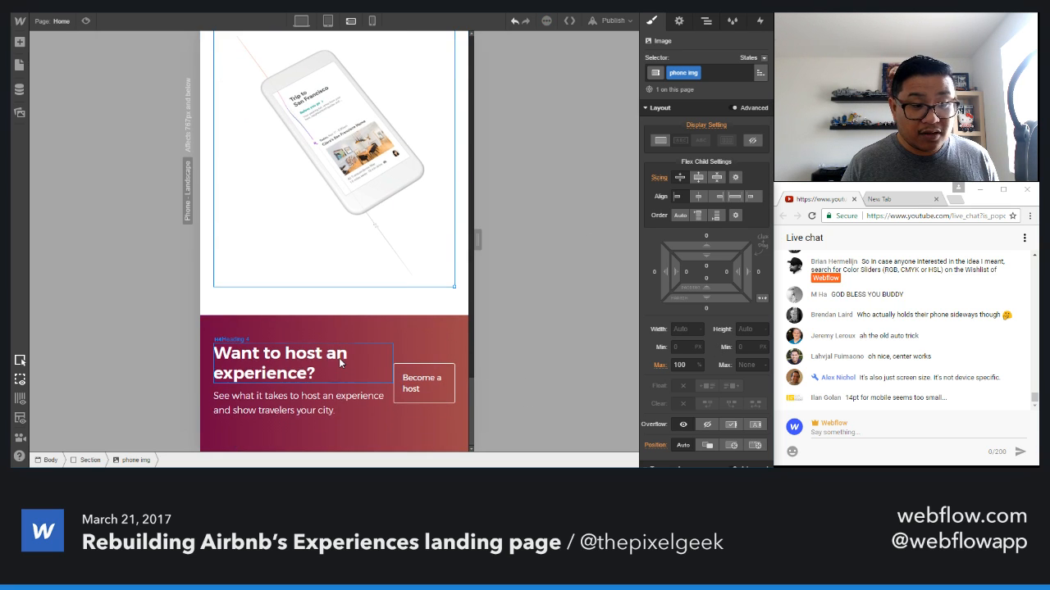
- Give the div block around the "Want to host an experience?" text a new class named "gradient copy"
{"action": "left_click", "coordinate": [431, 422]}
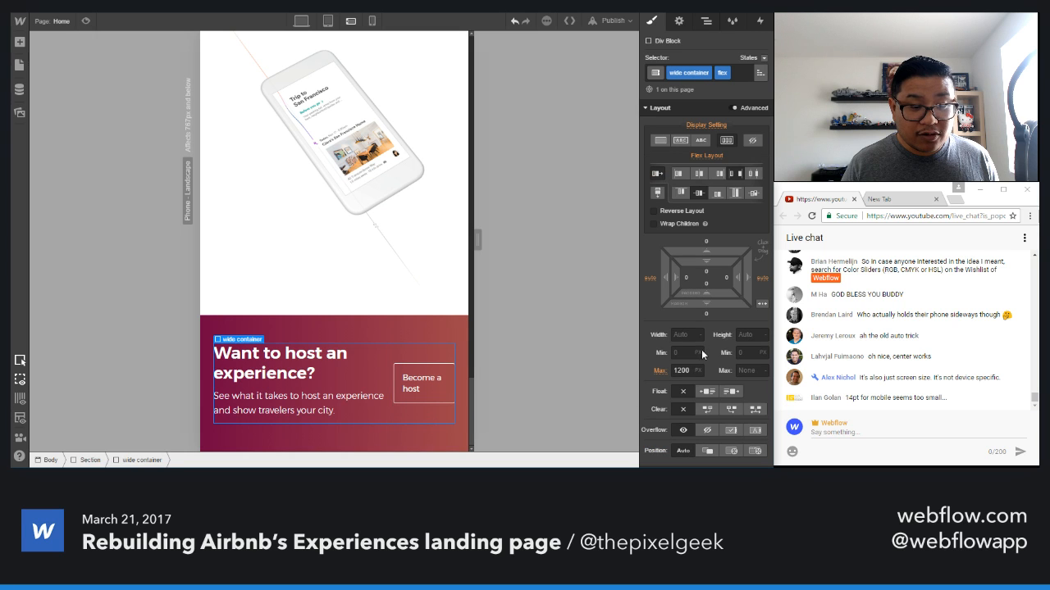
{"action": "left_click", "coordinate": [367, 374]}
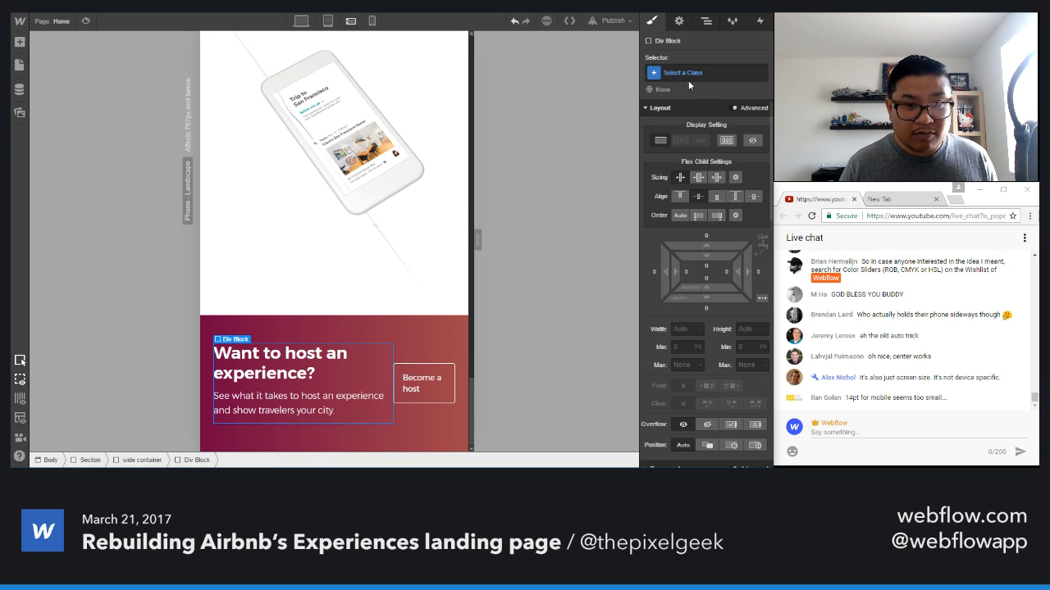
{"action": "left_click", "coordinate": [688, 72]}
{"action": "type", "text": "gra"}
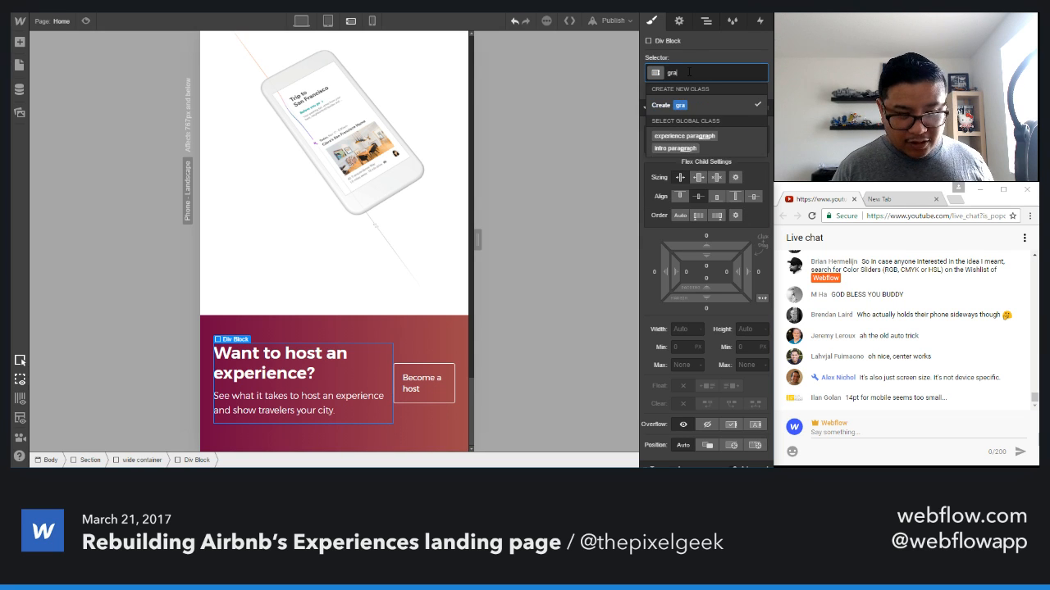
{"action": "type", "text": "dient copy"}
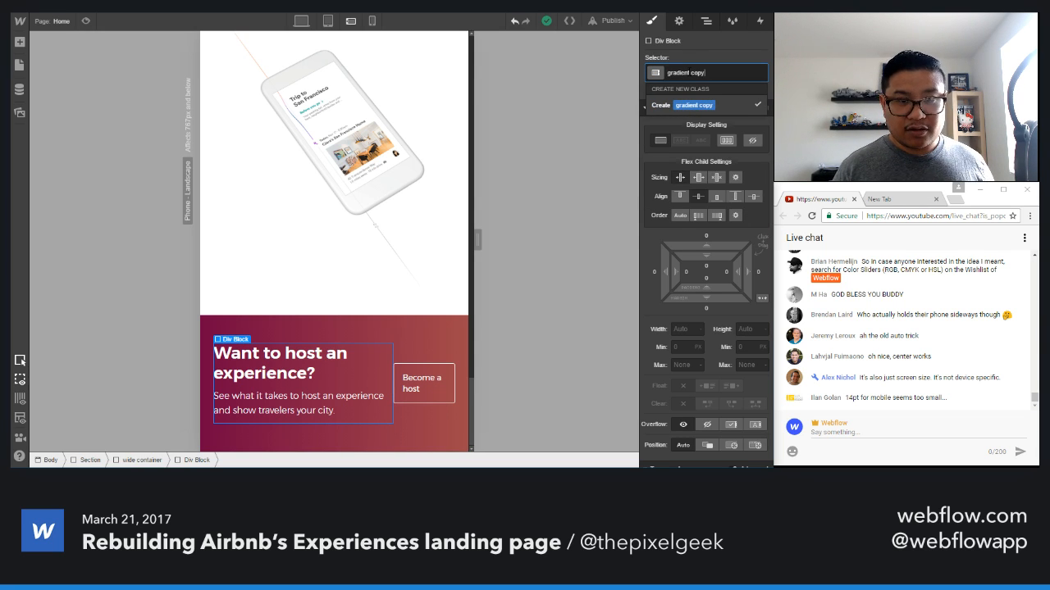
{"action": "key", "text": "Return"}
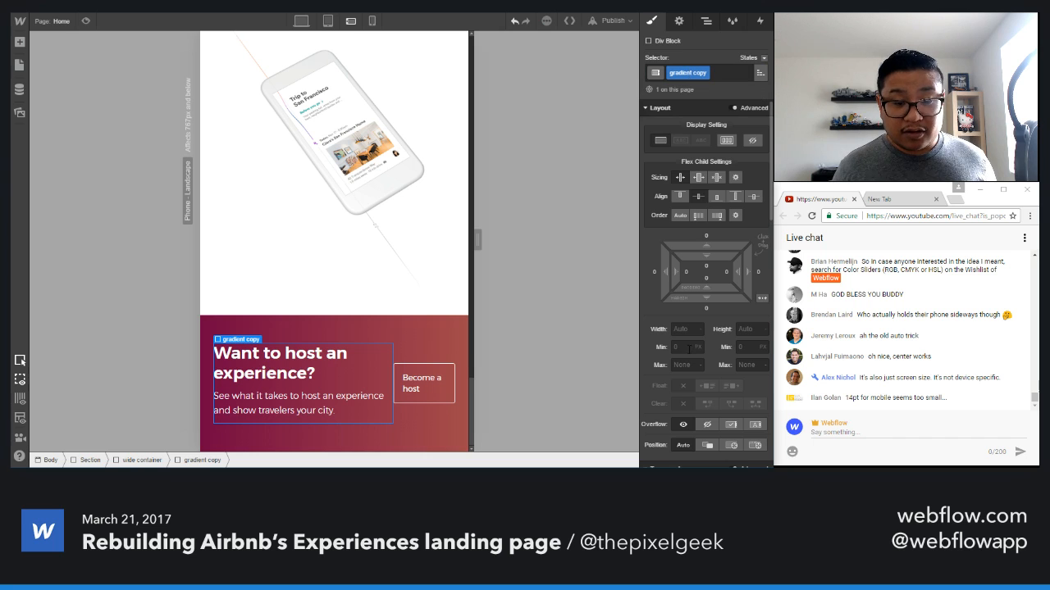
- Set the gradient copy block's maximum width to 250 px so the "Become a host" button text fits on one line
{"action": "key", "text": "shift+Down"}
{"action": "key", "text": "shift+Down"}
{"action": "key", "text": "shift+Down"}
{"action": "key", "text": "shift+Down"}
{"action": "key", "text": "shift+Down"}
{"action": "key", "text": "shift+Down"}
{"action": "key", "text": "shift+Down"}
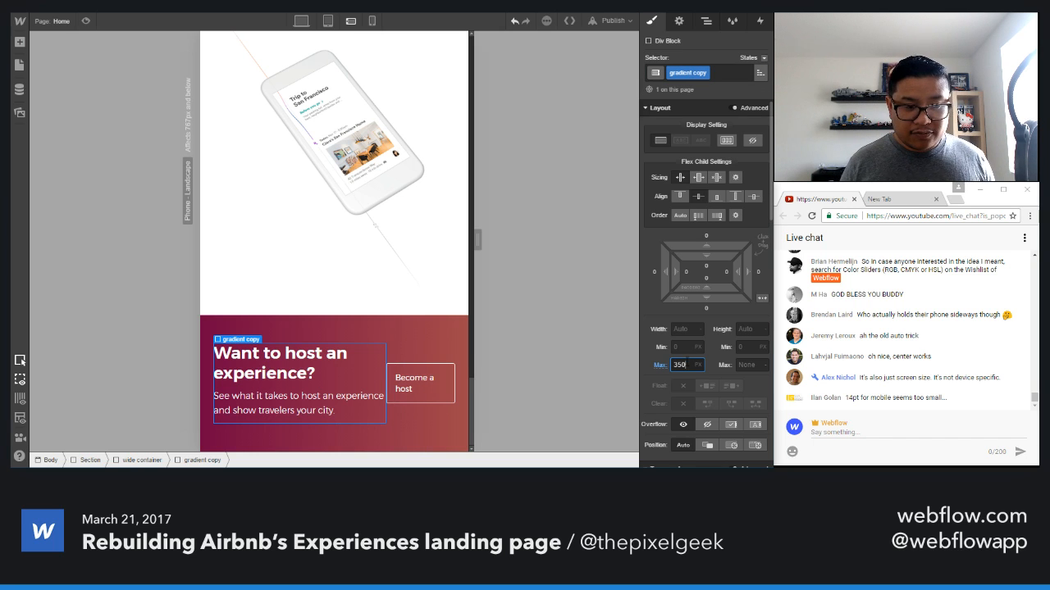
{"action": "key", "text": "shift+Down"}
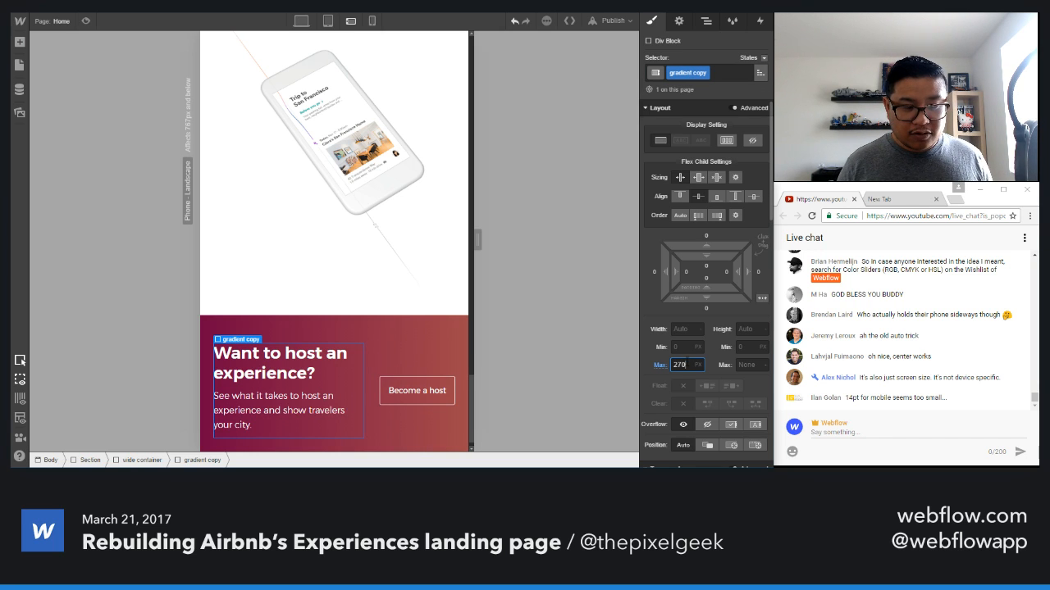
{"action": "key", "text": "shift+Down"}
{"action": "key", "text": "shift+Down"}
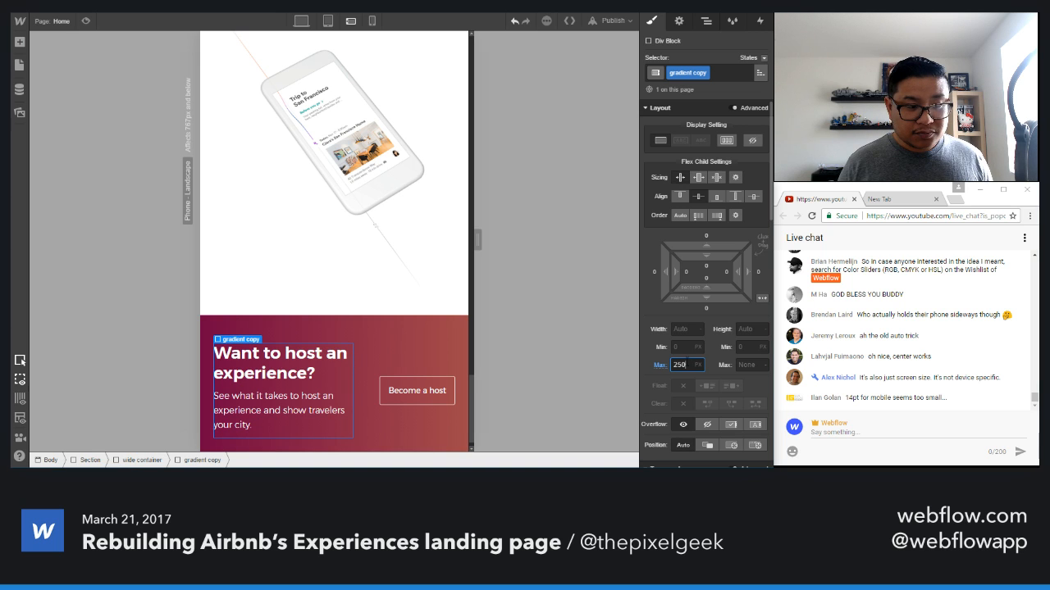
- Set the "Want to host an experience?" heading's font size to 26 px and its line height to 32 px
{"action": "left_click", "coordinate": [315, 374]}
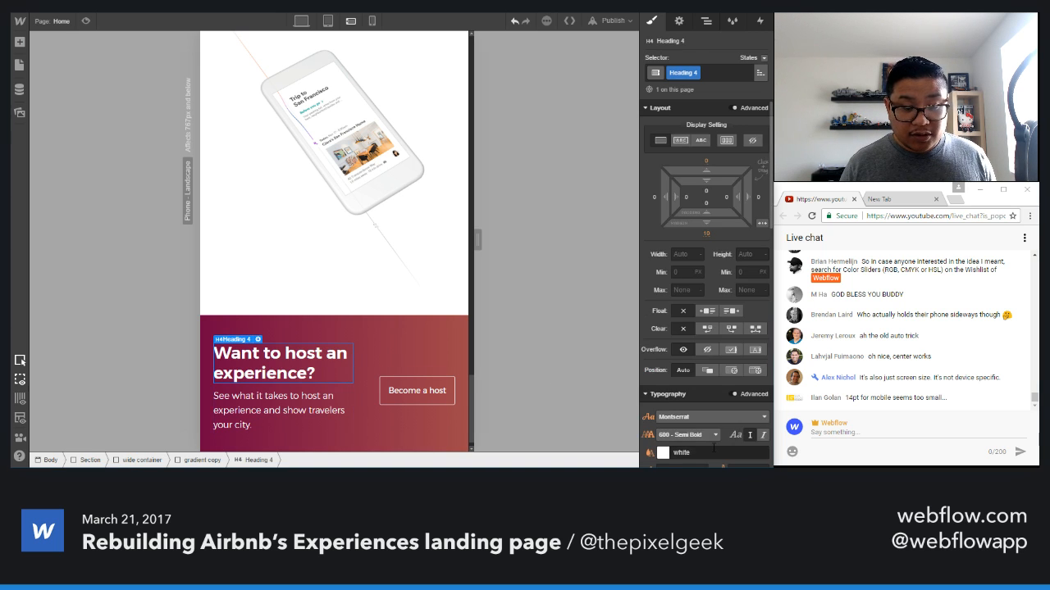
{"action": "scroll", "coordinate": [693, 399], "scroll_direction": "down", "scroll_amount": 3}
{"action": "left_click", "coordinate": [688, 359]}
{"action": "key", "text": "Down"}
{"action": "key", "text": "Down"}
{"action": "key", "text": "Down"}
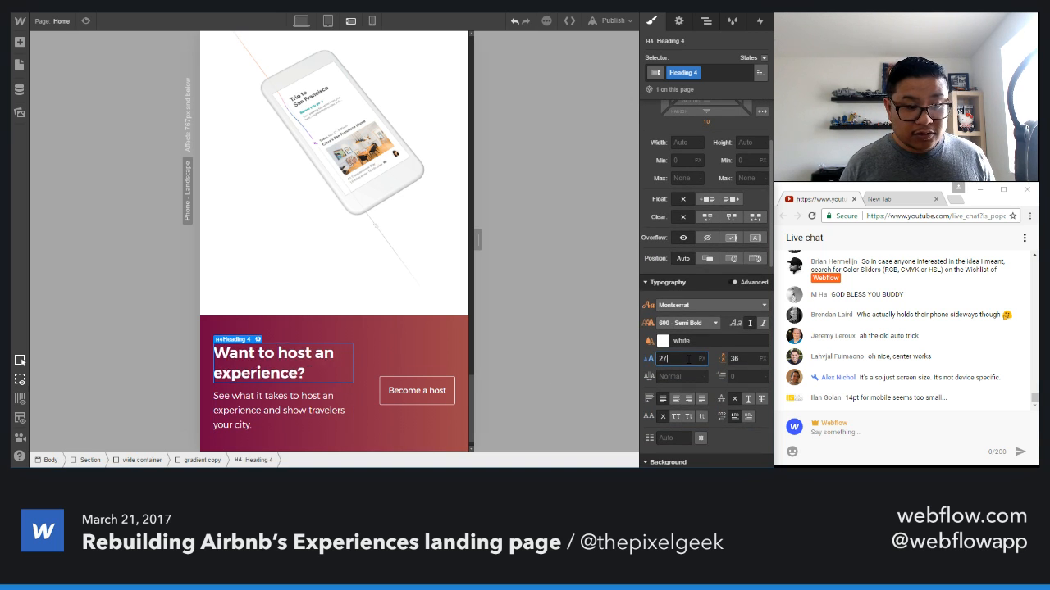
{"action": "key", "text": "Down"}
{"action": "key", "text": "Tab"}
{"action": "key", "text": "Down"}
{"action": "key", "text": "Down"}
{"action": "key", "text": "Down"}
{"action": "key", "text": "Down"}
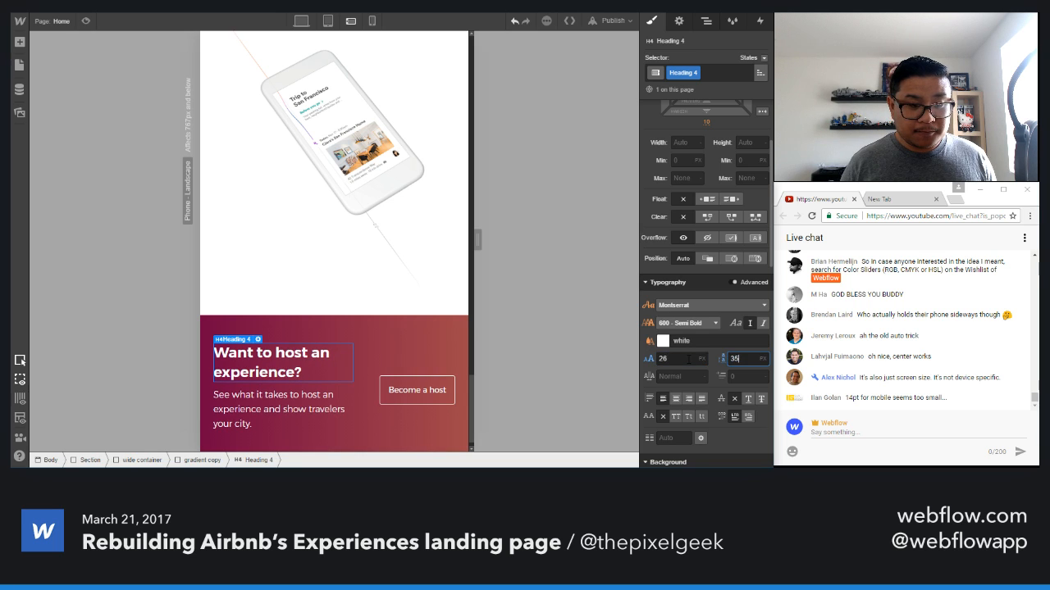
- Try 14 px text with a 23 px line height on the paragraph below the "Want to host an experience?" heading
{"action": "left_click", "coordinate": [336, 406]}
{"action": "left_click", "coordinate": [672, 358]}
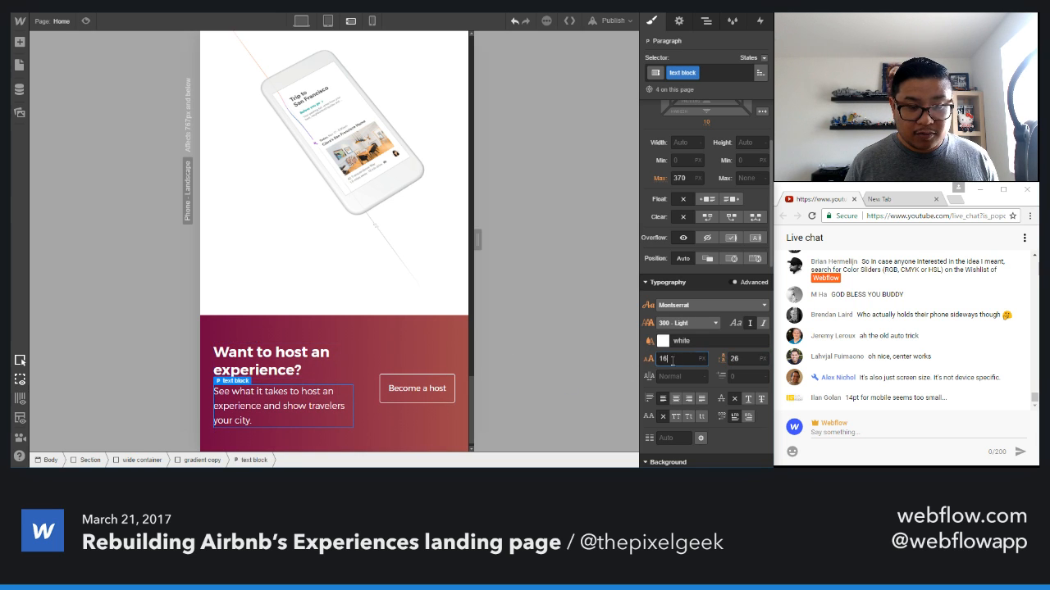
{"action": "key", "text": "Down"}
{"action": "key", "text": "Down"}
{"action": "key", "text": "Tab"}
{"action": "key", "text": "Down"}
{"action": "key", "text": "Down"}
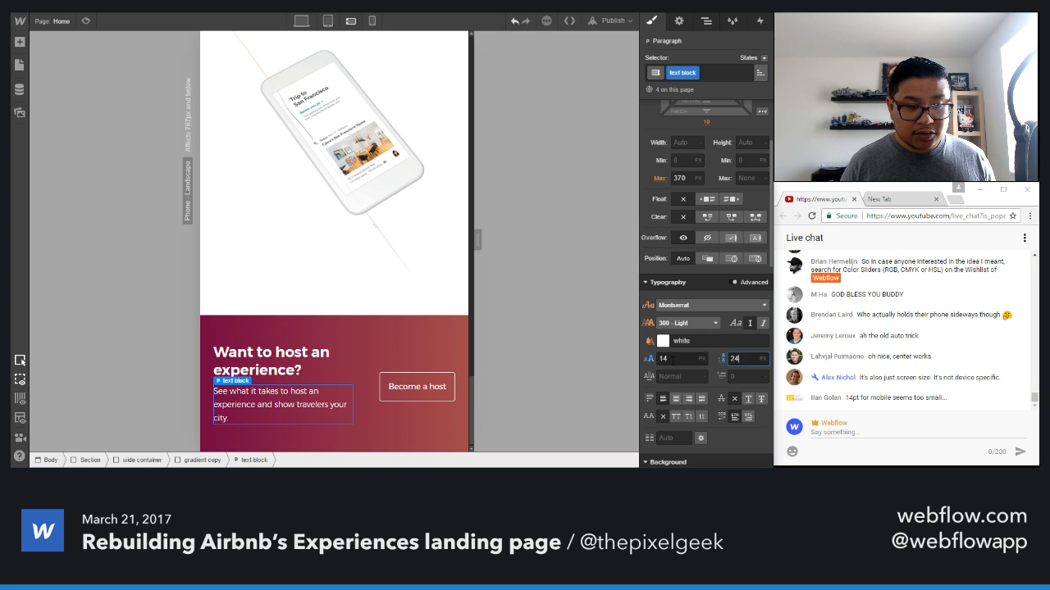
{"action": "key", "text": "Down"}
- Set the host paragraph's font size to 16 px and line height to 24 px, and check the layout at another canvas width
{"action": "key", "text": "shift+Tab"}
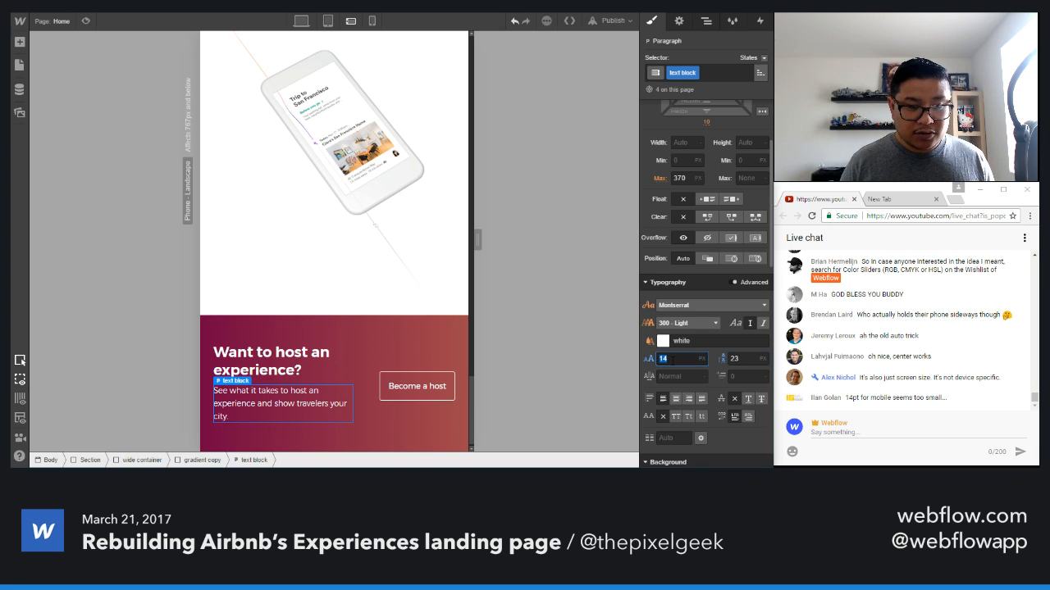
{"action": "key", "text": "Up"}
{"action": "key", "text": "Up"}
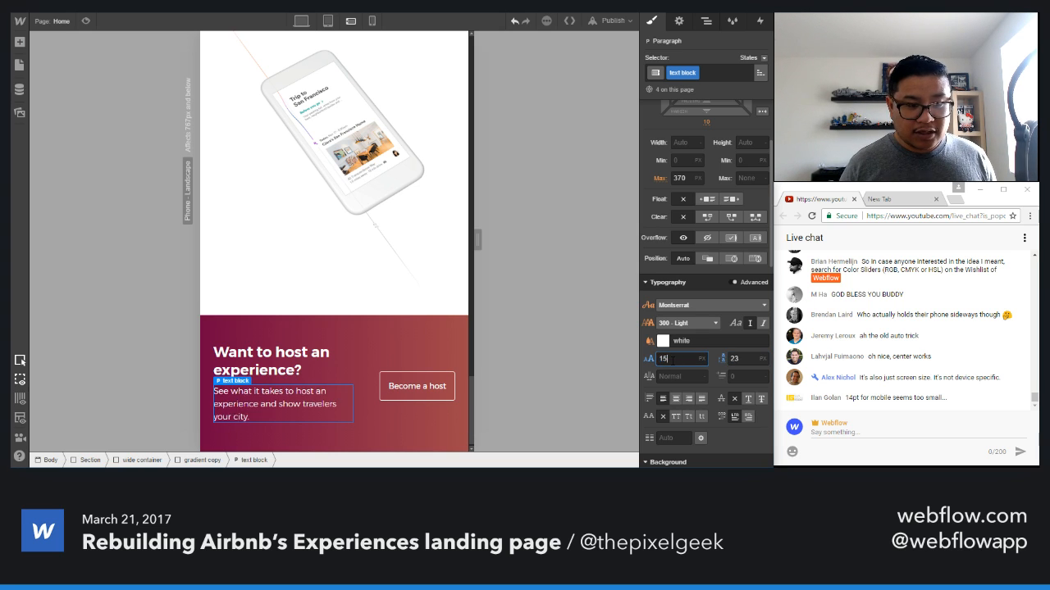
{"action": "key", "text": "Tab"}
{"action": "key", "text": "Up"}
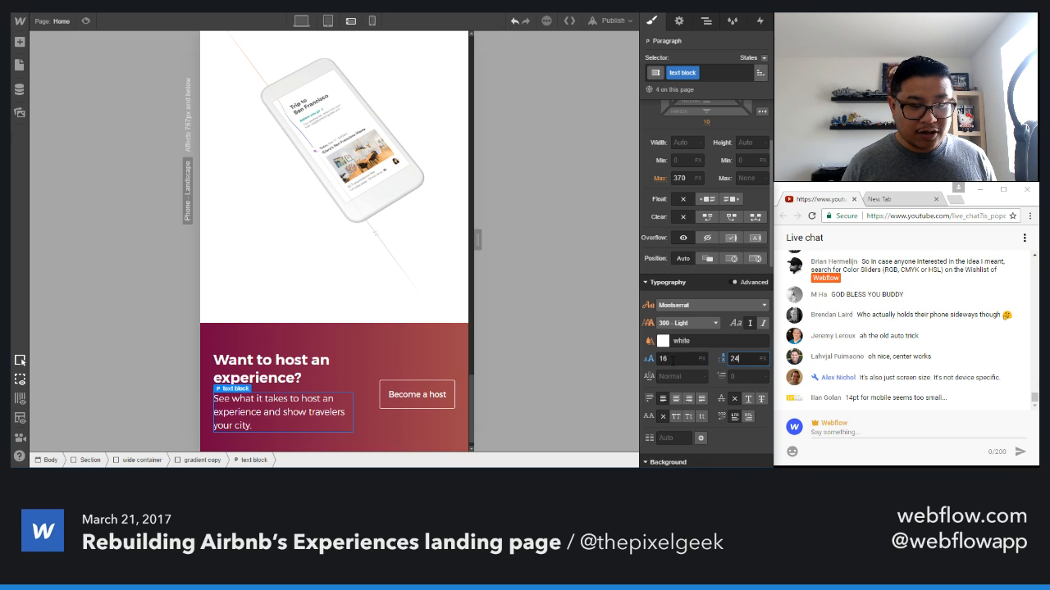
{"action": "left_click_drag", "start_coordinate": [478, 239], "coordinate": [453, 239]}
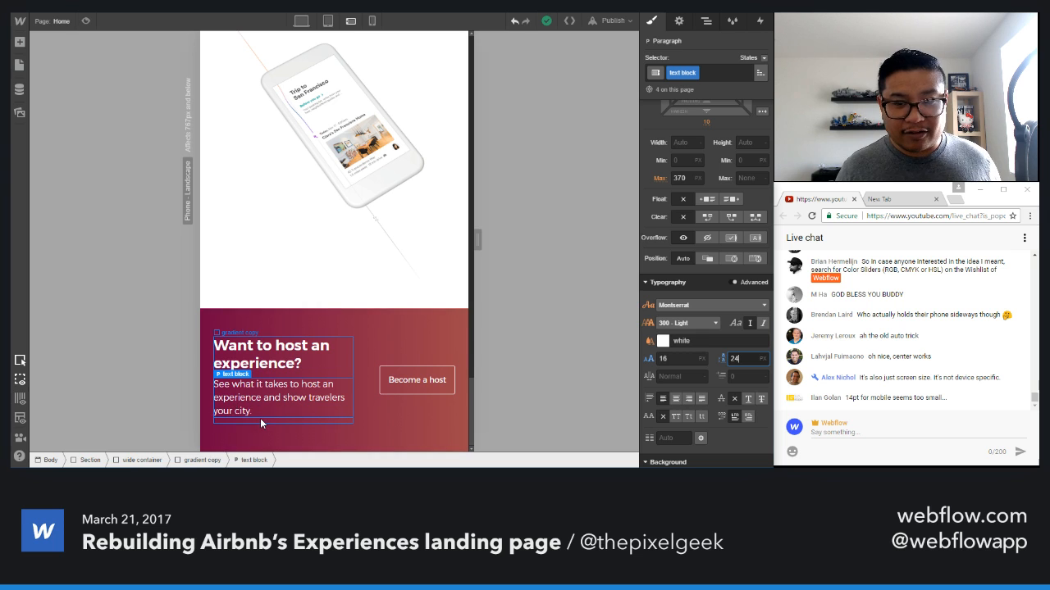
- Set the experience cards' copy text to a 16 px font size with a 22 px line height
{"action": "scroll", "coordinate": [364, 387], "scroll_direction": "up", "scroll_amount": 8}
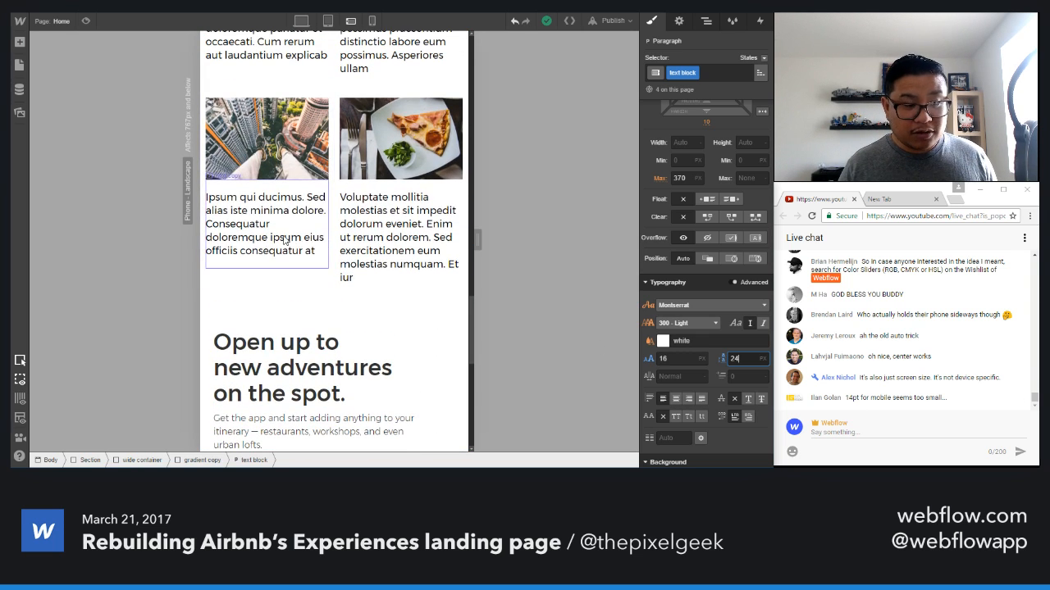
{"action": "left_click", "coordinate": [291, 240]}
{"action": "left_click", "coordinate": [685, 358]}
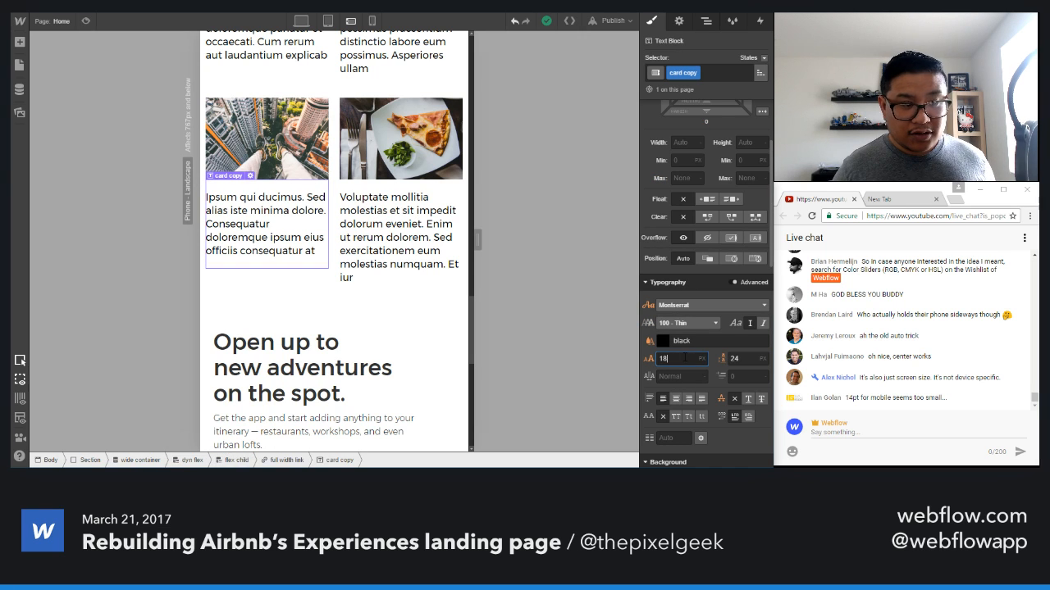
{"action": "key", "text": "Down"}
{"action": "key", "text": "Down"}
{"action": "key", "text": "Tab"}
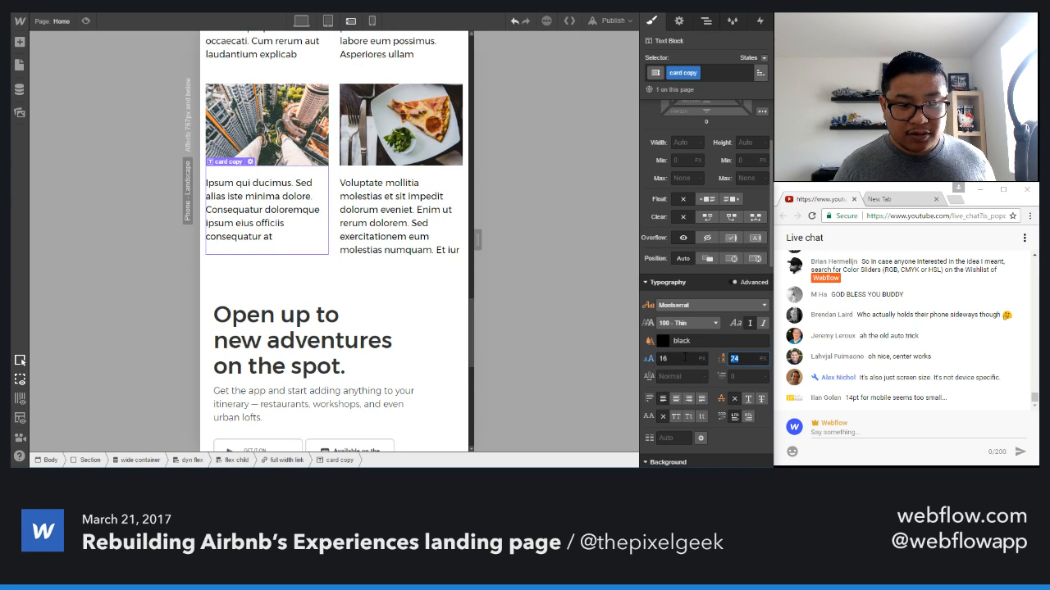
{"action": "key", "text": "Down"}
{"action": "key", "text": "Down"}
- Change the experience paragraph's font weight to 400 - Normal
{"action": "scroll", "coordinate": [370, 365], "scroll_direction": "up", "scroll_amount": 15}
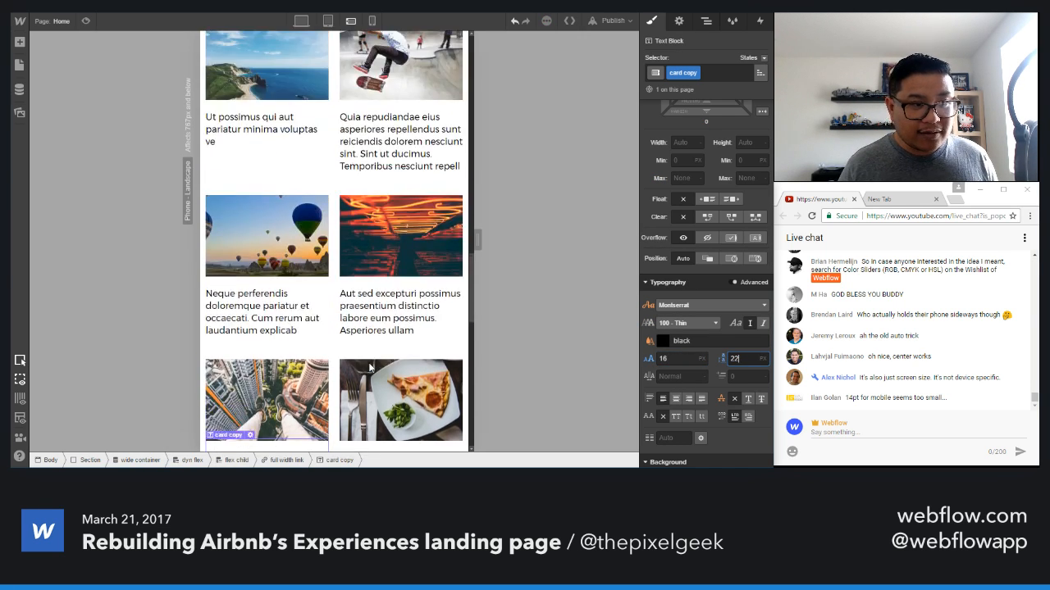
{"action": "left_click", "coordinate": [293, 226]}
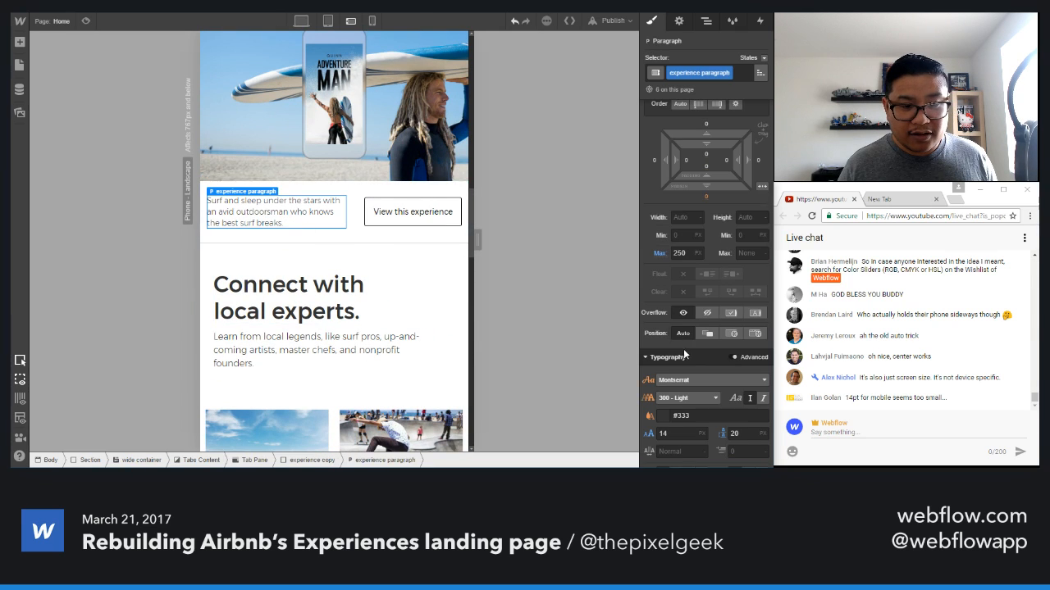
{"action": "left_click", "coordinate": [686, 398]}
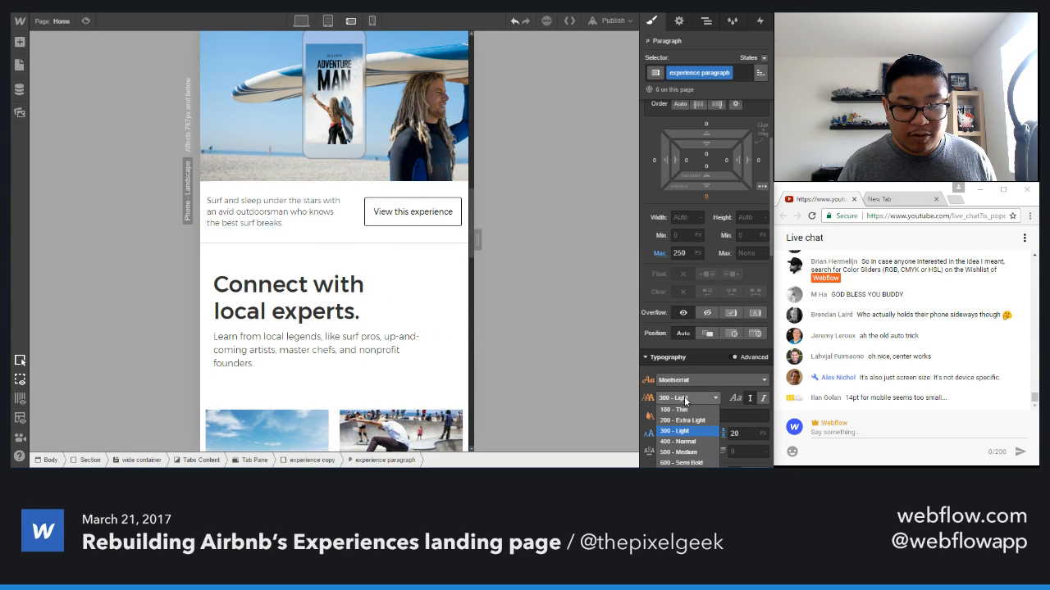
{"action": "left_click", "coordinate": [679, 444]}
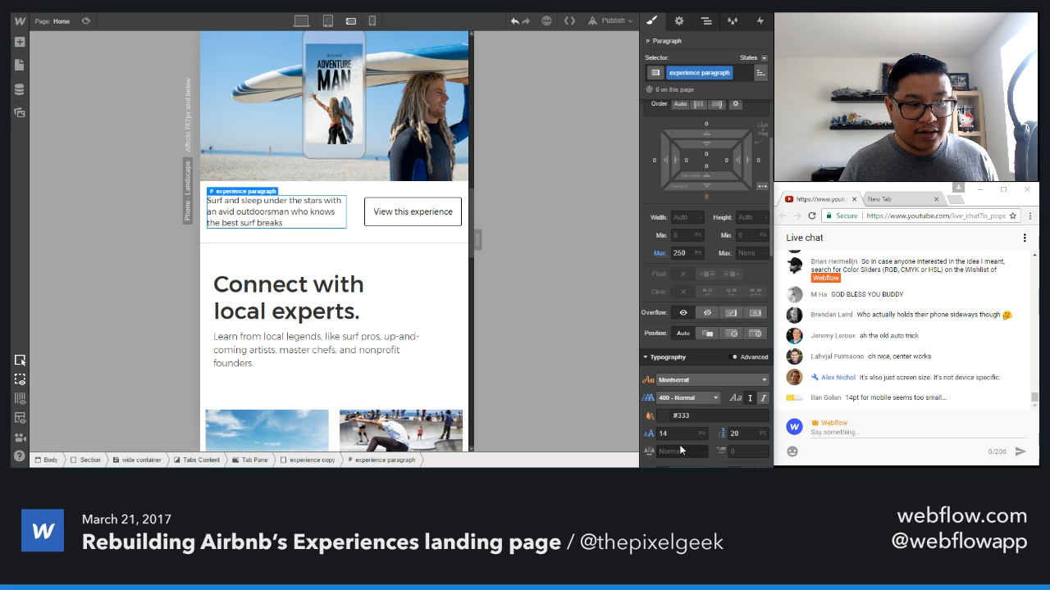
{"action": "left_click", "coordinate": [412, 349]}
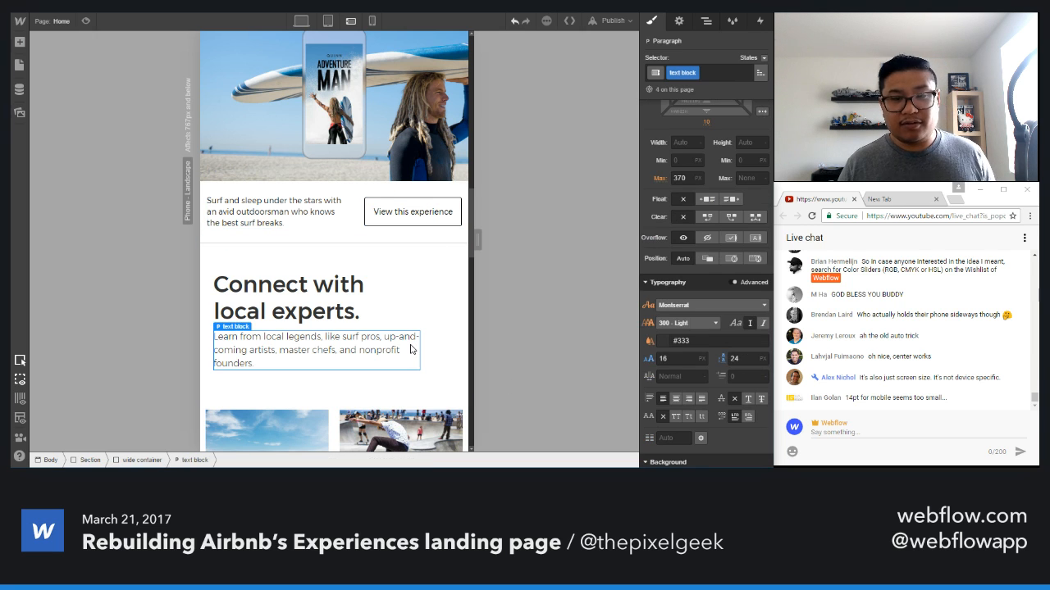
{"action": "scroll", "coordinate": [412, 349], "scroll_direction": "down", "scroll_amount": 10}
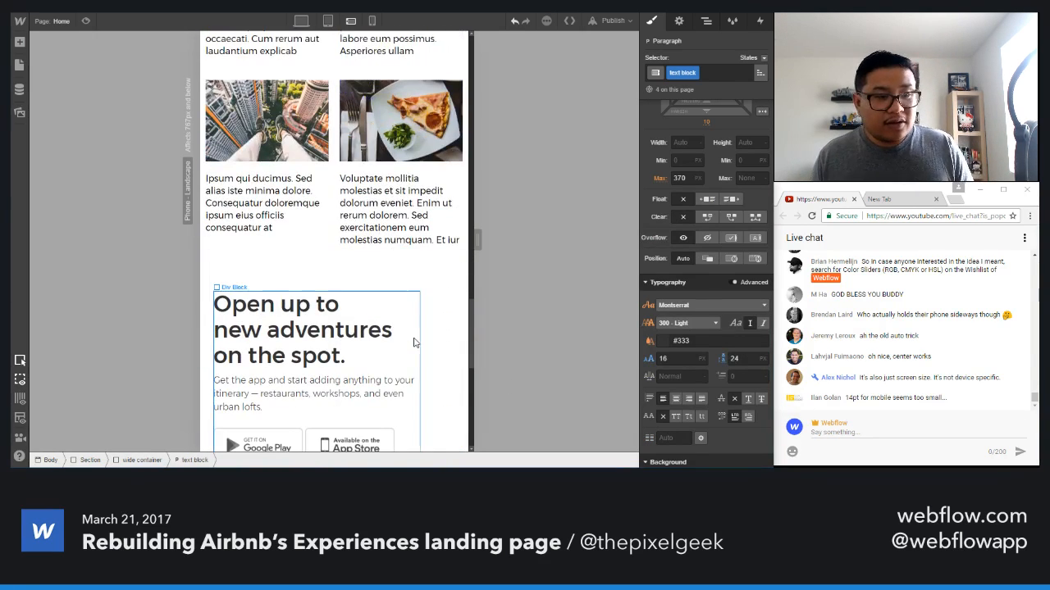
- Change the font weight of the experience cards' copy text to 300 - Light
{"action": "left_click", "coordinate": [402, 246]}
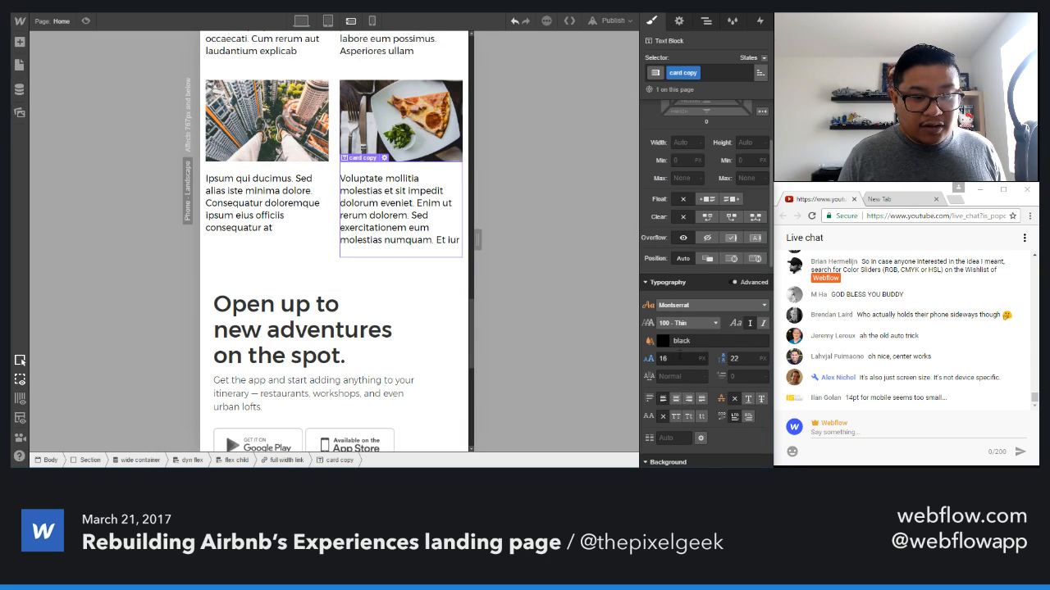
{"action": "left_click", "coordinate": [687, 323]}
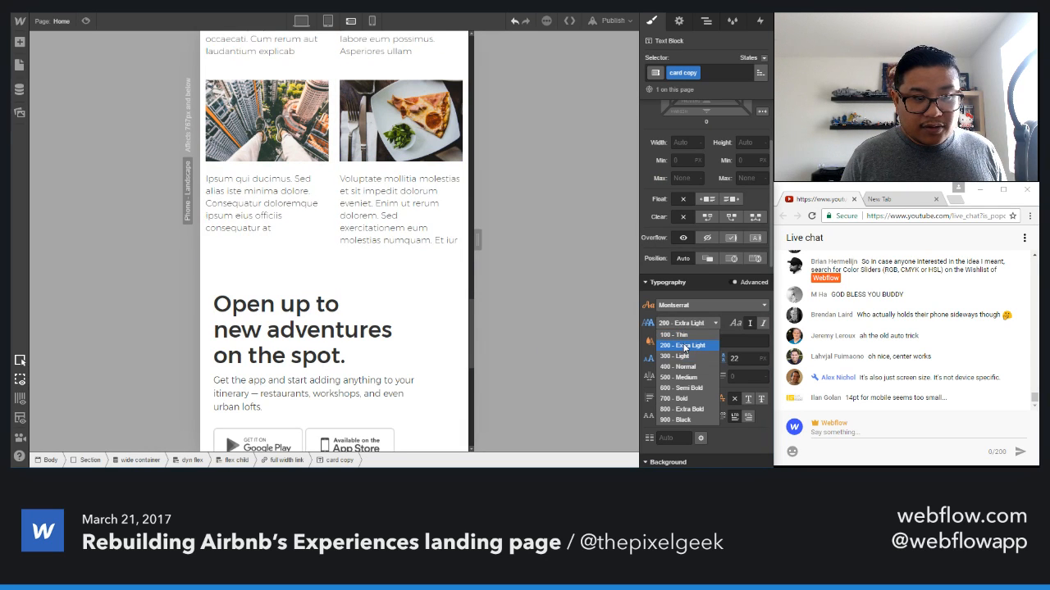
{"action": "left_click", "coordinate": [683, 356]}
- Switch the canvas to the Phone - Portrait breakpoint and select the hero section of the page
{"action": "scroll", "coordinate": [422, 396], "scroll_direction": "down", "scroll_amount": 6}
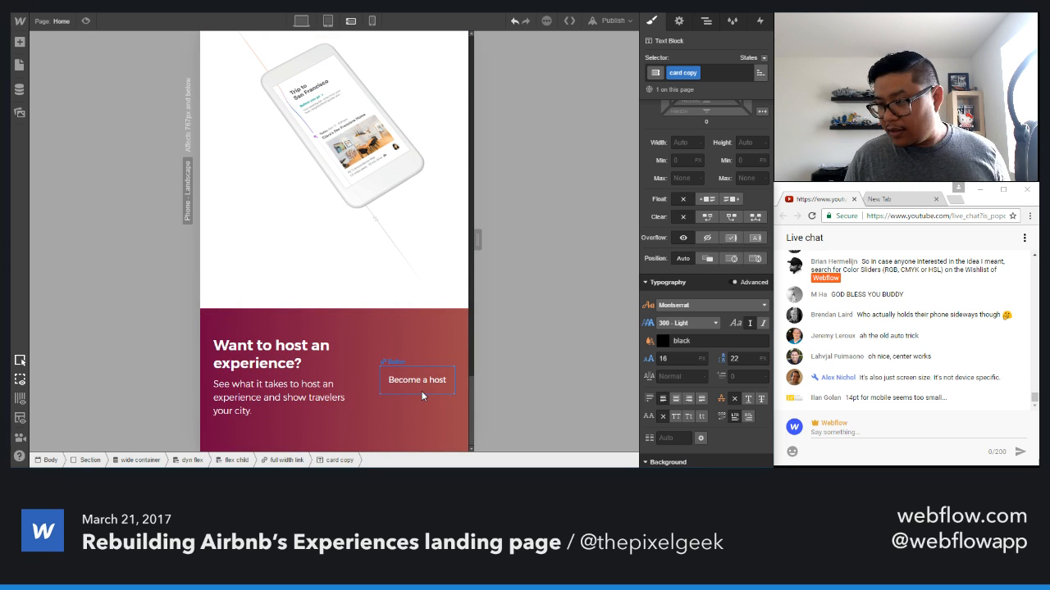
{"action": "left_click", "coordinate": [371, 20]}
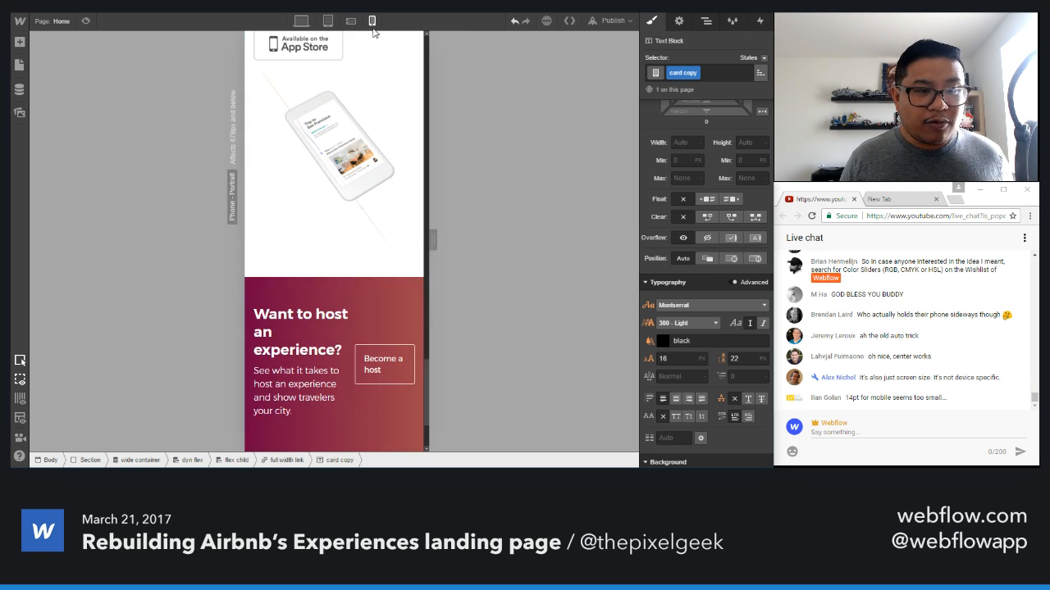
{"action": "scroll", "coordinate": [389, 215], "scroll_direction": "up", "scroll_amount": 20}
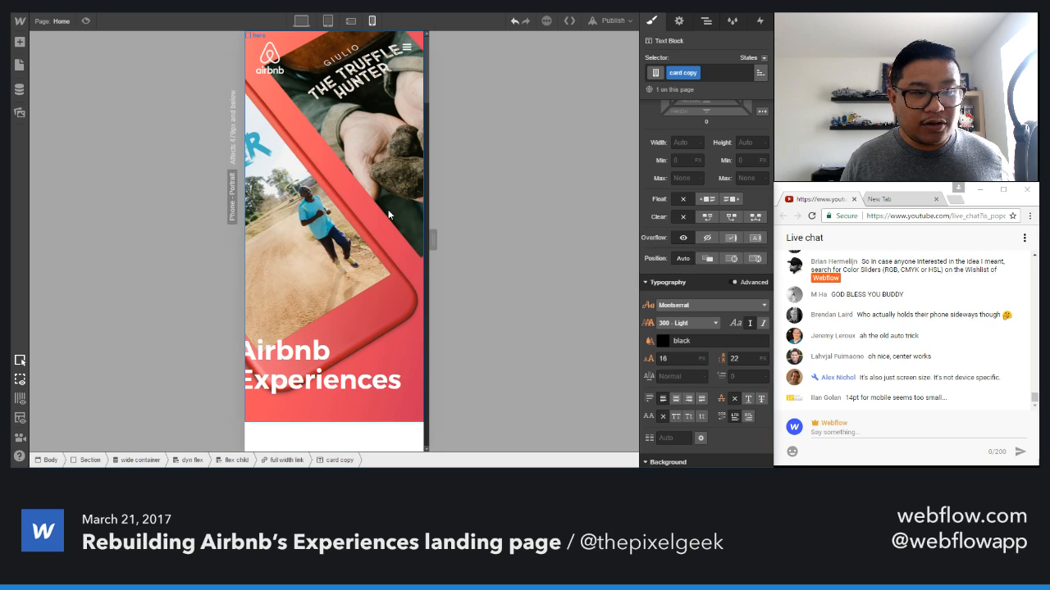
{"action": "left_click", "coordinate": [331, 183]}
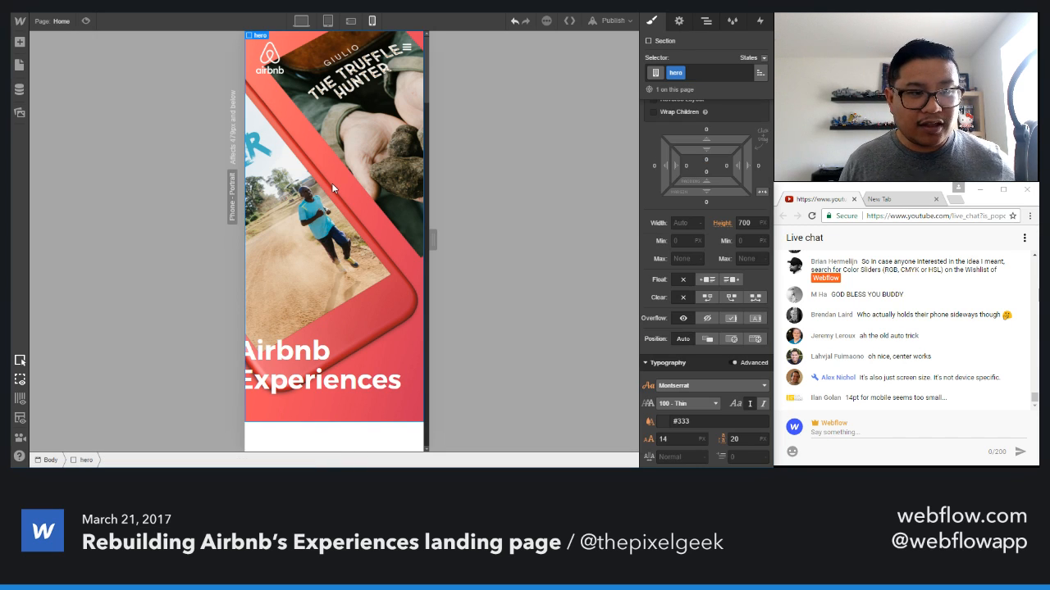
{"action": "scroll", "coordinate": [709, 267], "scroll_direction": "down", "scroll_amount": 3}
{"action": "scroll", "coordinate": [710, 267], "scroll_direction": "up", "scroll_amount": 3}
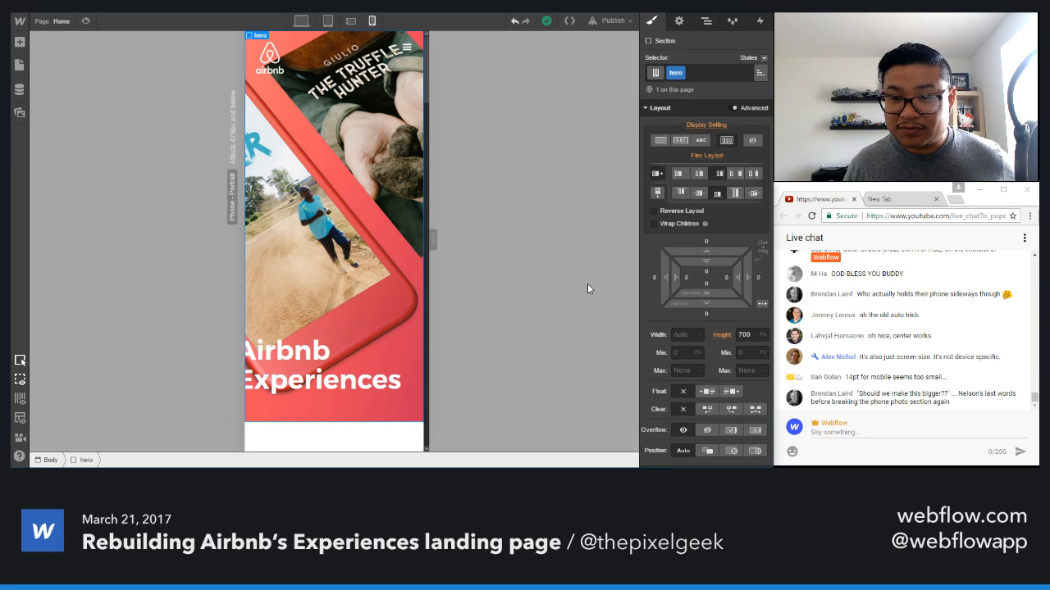
- Try reducing the hero section's height to 360 px at the Phone - Portrait breakpoint
{"action": "left_click", "coordinate": [744, 334]}
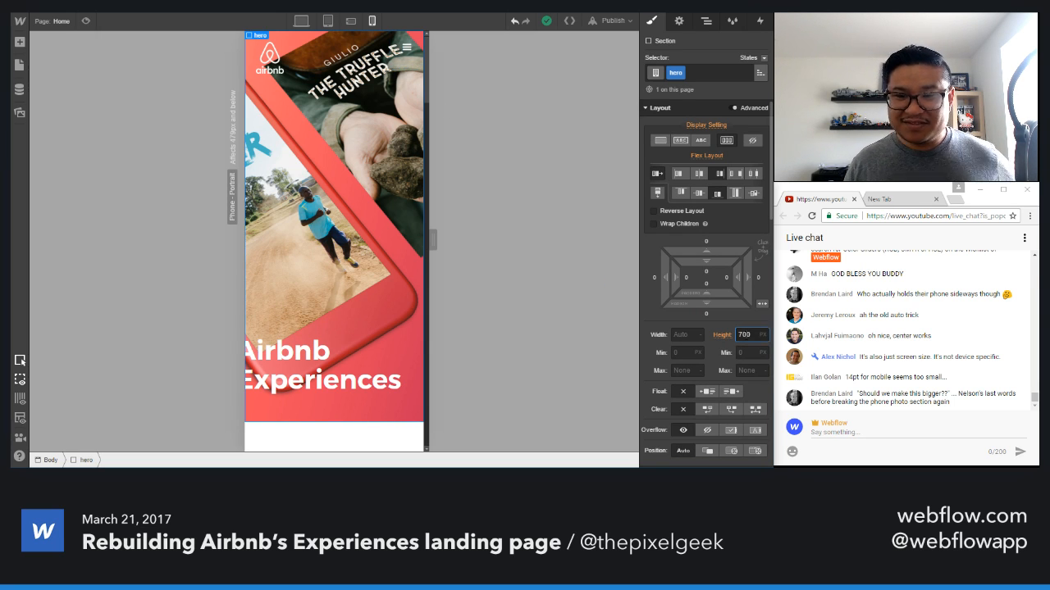
{"action": "key", "text": "shift+Down"}
{"action": "key", "text": "shift+Down"}
{"action": "key", "text": "shift+Down"}
{"action": "key", "text": "shift+Down"}
{"action": "key", "text": "shift+Down"}
{"action": "key", "text": "shift+Down"}
{"action": "key", "text": "shift+Down"}
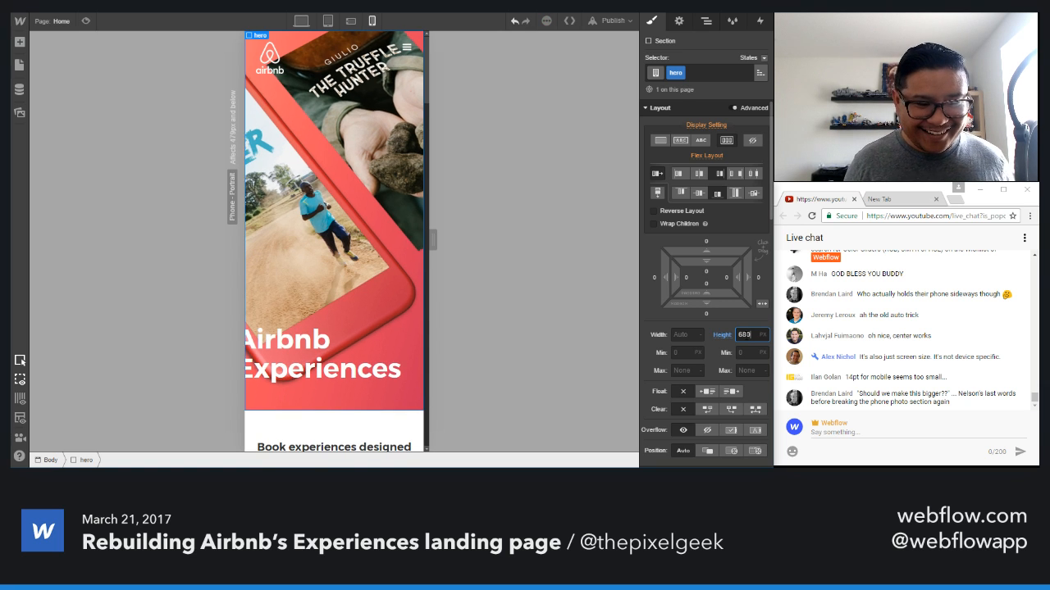
{"action": "key", "text": "shift+Down"}
{"action": "key", "text": "shift+Down"}
{"action": "key", "text": "shift+Down"}
{"action": "key", "text": "shift+Down"}
{"action": "key", "text": "shift+Down"}
{"action": "key", "text": "shift+Down"}
{"action": "key", "text": "shift+Down"}
{"action": "key", "text": "shift+Down"}
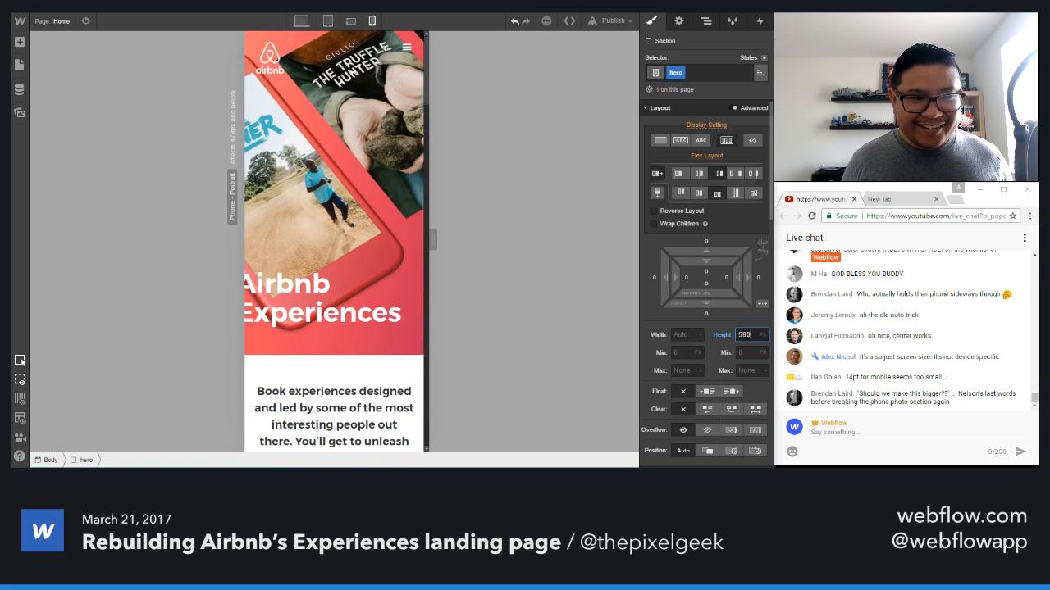
{"action": "key", "text": "shift+Down"}
{"action": "key", "text": "shift+Down"}
{"action": "key", "text": "shift+Down"}
{"action": "key", "text": "shift+Down"}
{"action": "key", "text": "shift+Down"}
{"action": "key", "text": "shift+Down"}
{"action": "key", "text": "shift+Down"}
{"action": "key", "text": "shift+Down"}
{"action": "key", "text": "shift+Down"}
{"action": "key", "text": "shift+Down"}
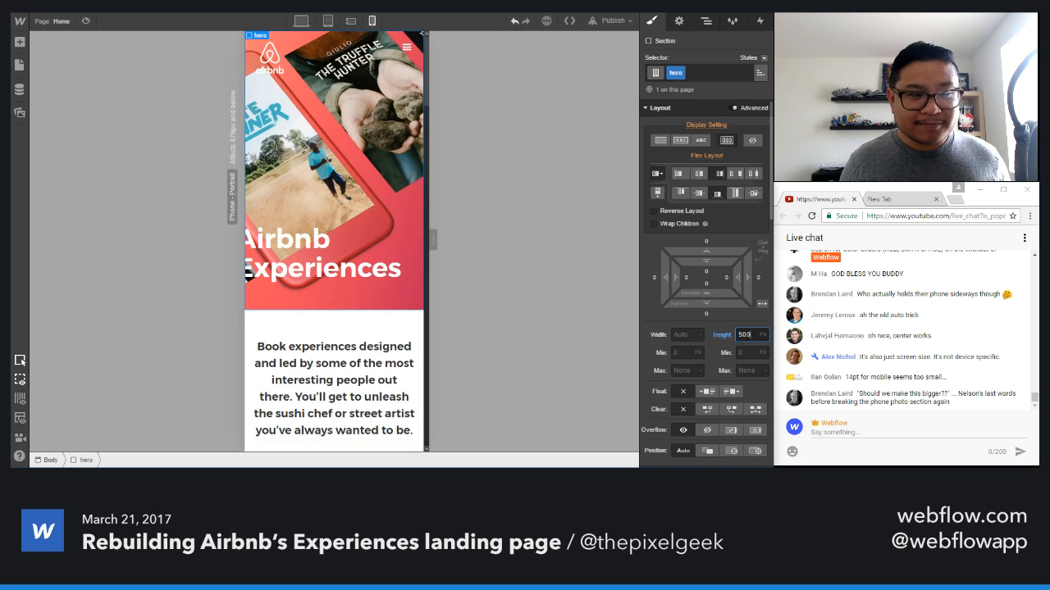
{"action": "key", "text": "shift+Down"}
{"action": "key", "text": "shift+Down"}
{"action": "key", "text": "shift+Down"}
{"action": "key", "text": "shift+Down"}
{"action": "key", "text": "shift+Down"}
{"action": "key", "text": "shift+Down"}
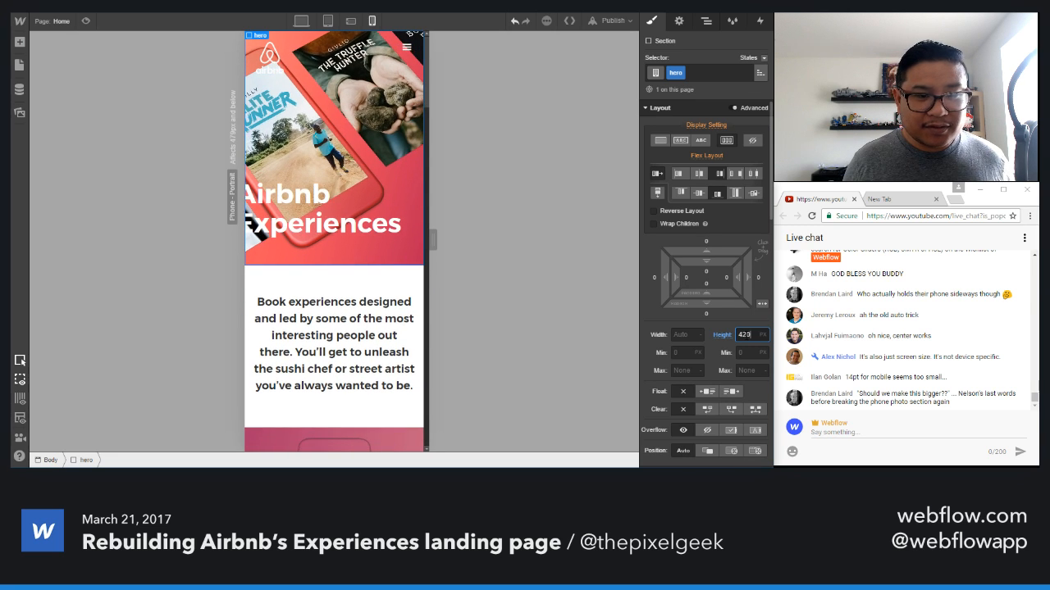
{"action": "key", "text": "shift+Down"}
{"action": "key", "text": "shift+Down"}
{"action": "key", "text": "shift+Down"}
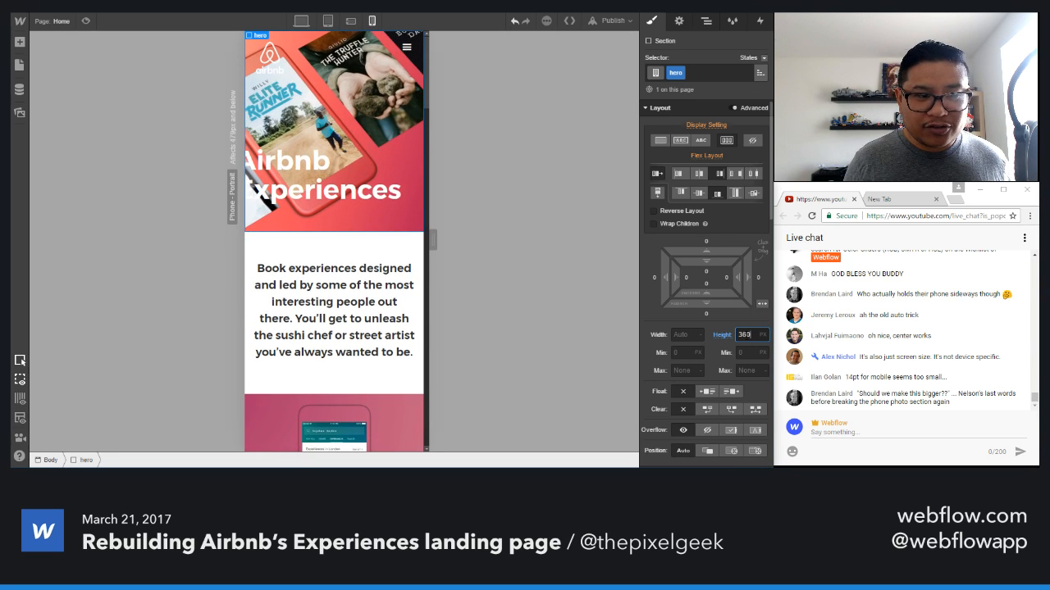
- Test corner position presets on the hero background image and set its position to 33% horizontal and 50% vertical
{"action": "scroll", "coordinate": [743, 338], "scroll_direction": "down", "scroll_amount": 10}
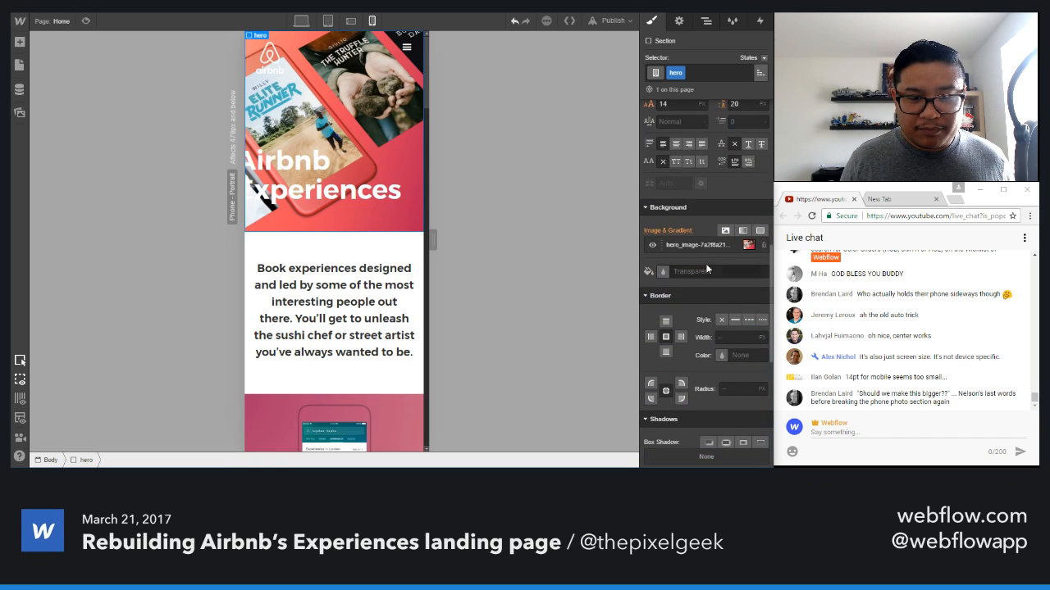
{"action": "left_click", "coordinate": [701, 244]}
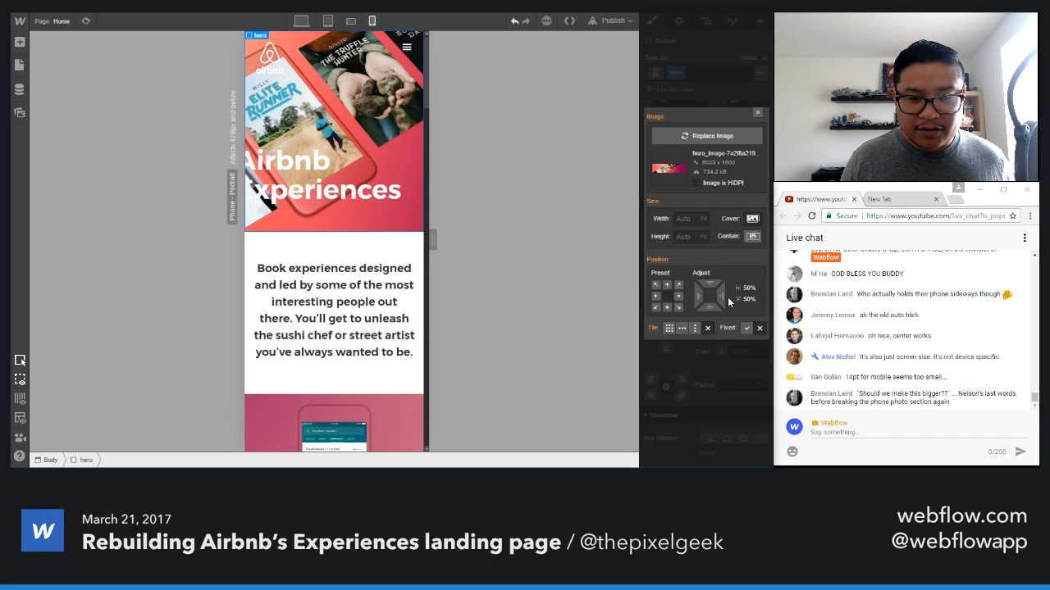
{"action": "left_click", "coordinate": [655, 307]}
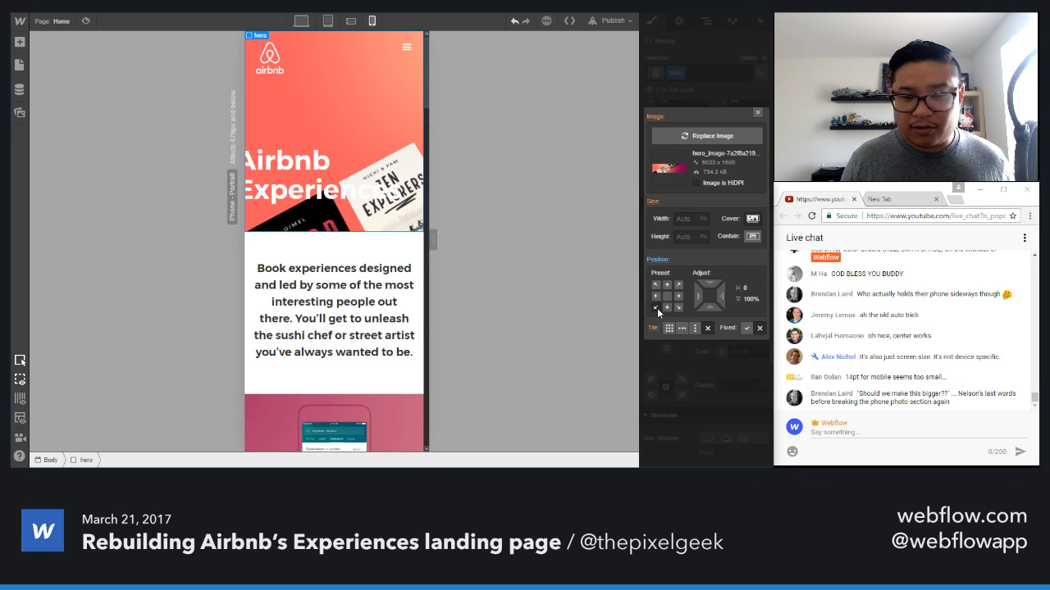
{"action": "left_click", "coordinate": [678, 307]}
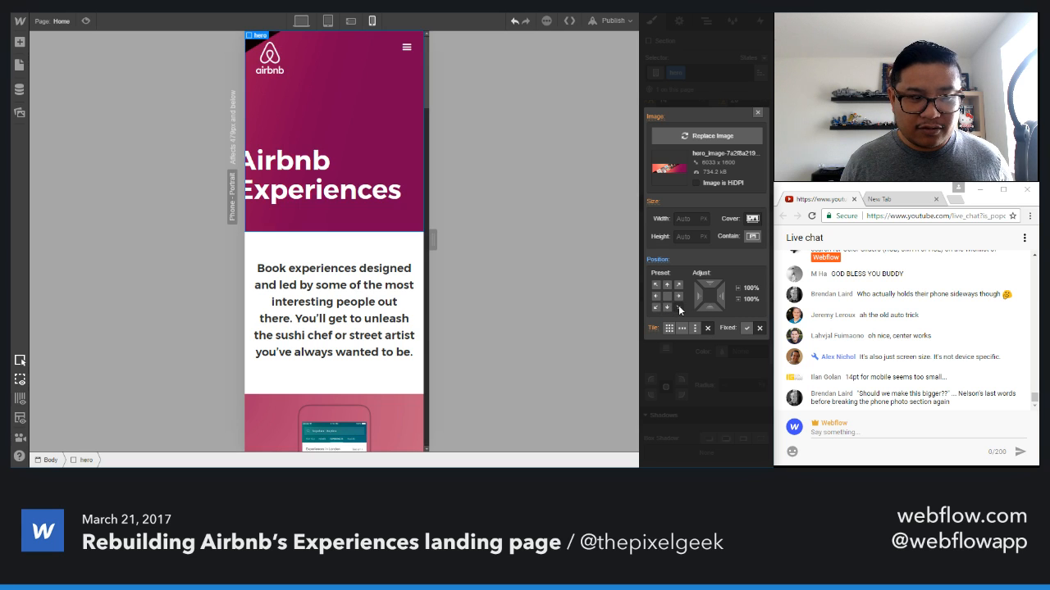
{"action": "left_click", "coordinate": [667, 296]}
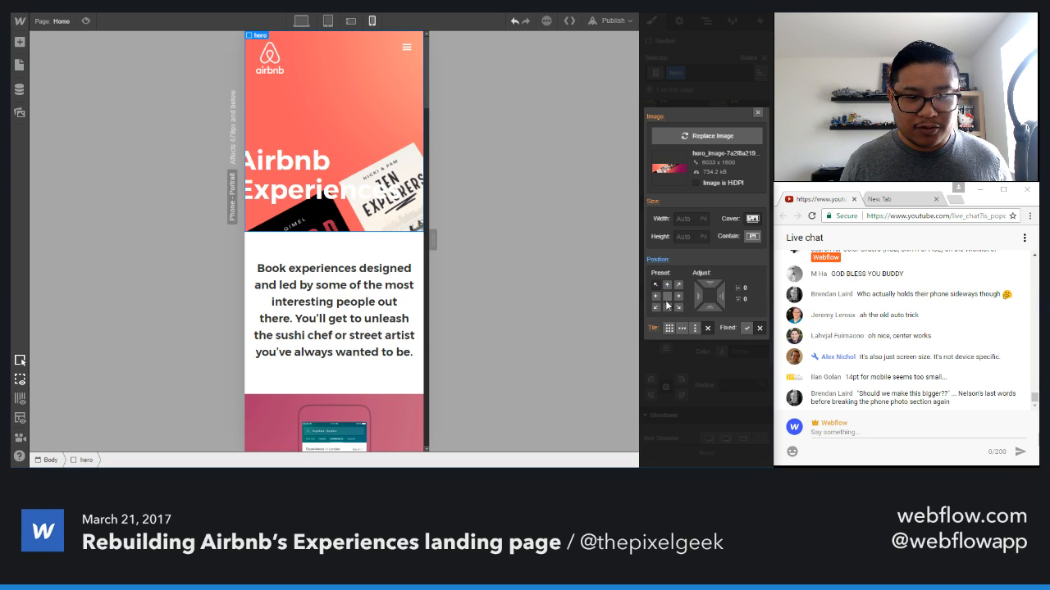
{"action": "left_click_drag", "start_coordinate": [698, 295], "coordinate": [671, 291]}
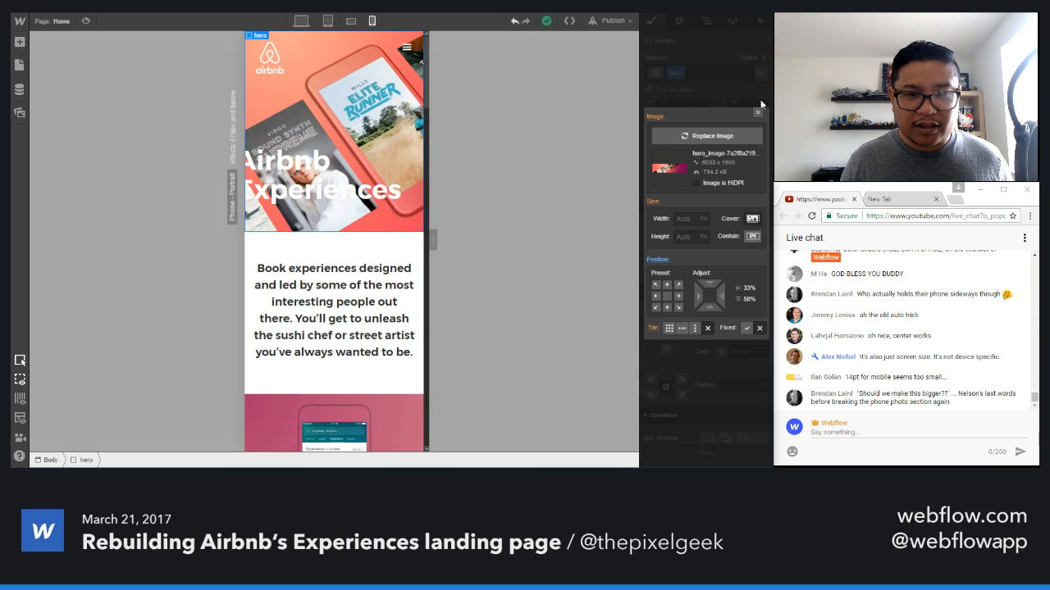
{"action": "left_click", "coordinate": [759, 113]}
- Set the hero section's height to 500 px at the Phone - Portrait breakpoint
{"action": "scroll", "coordinate": [693, 223], "scroll_direction": "up", "scroll_amount": 5}
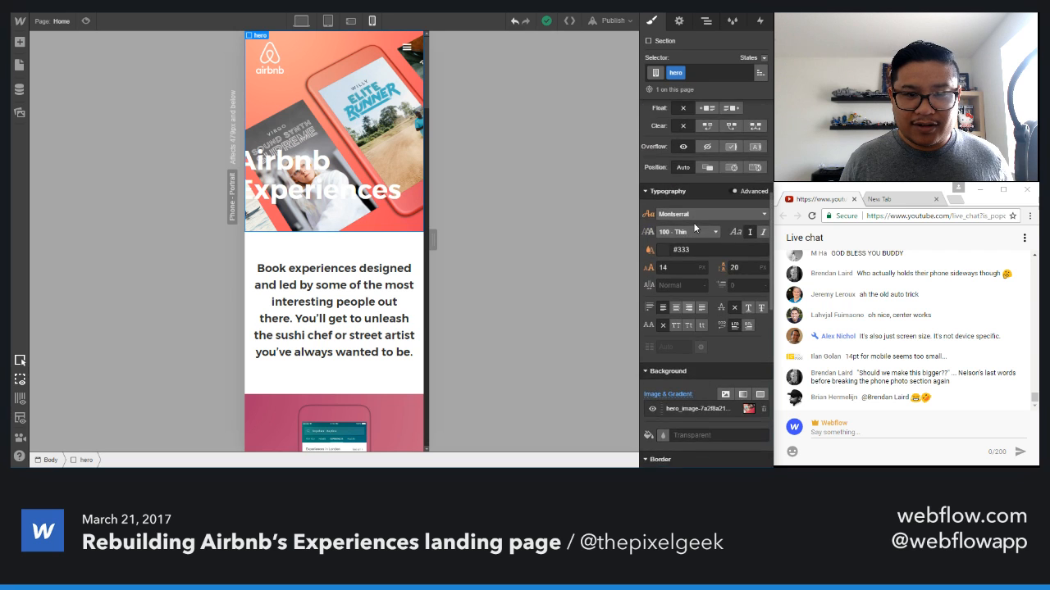
{"action": "key", "text": "shift+Up"}
{"action": "key", "text": "shift+Up"}
{"action": "key", "text": "shift+Up"}
{"action": "key", "text": "shift+Up"}
{"action": "key", "text": "shift+Up"}
{"action": "key", "text": "shift+Up"}
{"action": "key", "text": "shift+Up"}
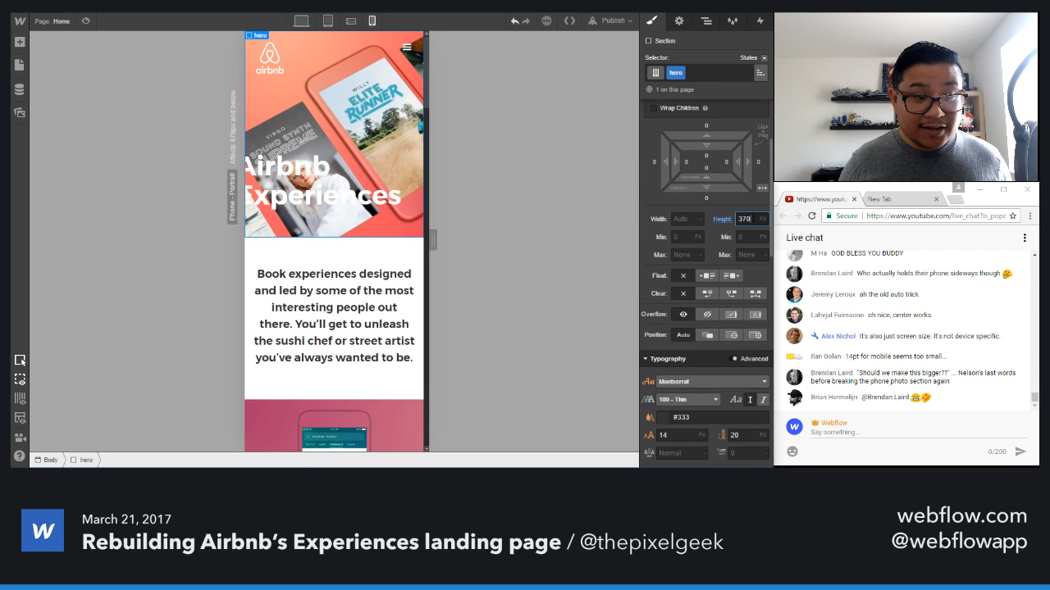
{"action": "key", "text": "shift+Up"}
{"action": "key", "text": "shift+Up"}
{"action": "key", "text": "shift+Up"}
{"action": "key", "text": "shift+Up"}
{"action": "key", "text": "shift+Up"}
{"action": "key", "text": "shift+Up"}
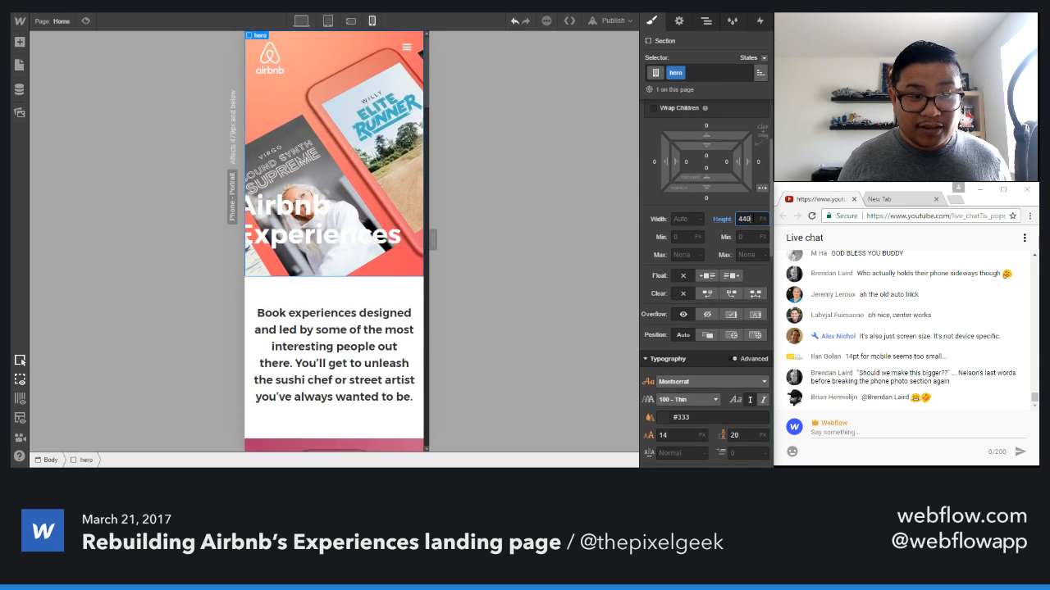
{"action": "key", "text": "shift+Up"}
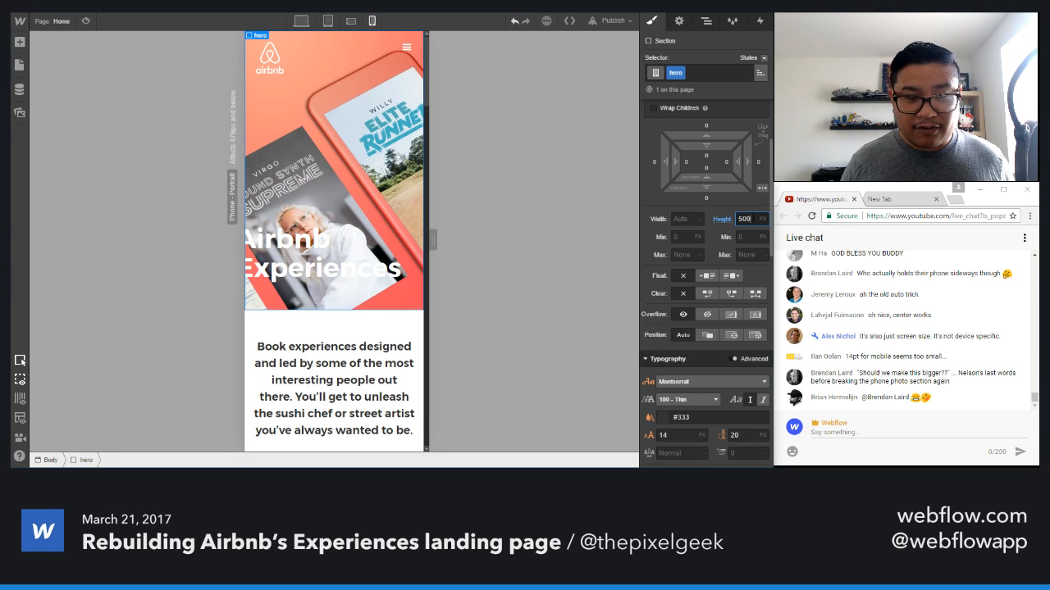
- Try a fixed width of 500 px on the hero background image and clear the value again
{"action": "scroll", "coordinate": [692, 343], "scroll_direction": "down", "scroll_amount": 5}
{"action": "left_click", "coordinate": [688, 351]}
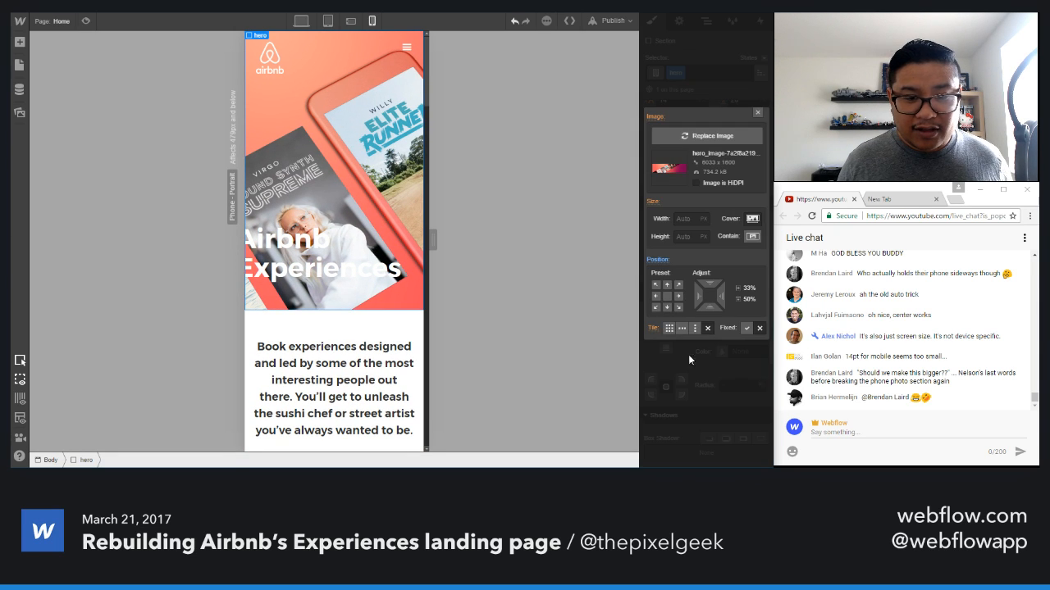
{"action": "left_click", "coordinate": [750, 237]}
{"action": "left_click", "coordinate": [682, 218]}
{"action": "type", "text": "500"}
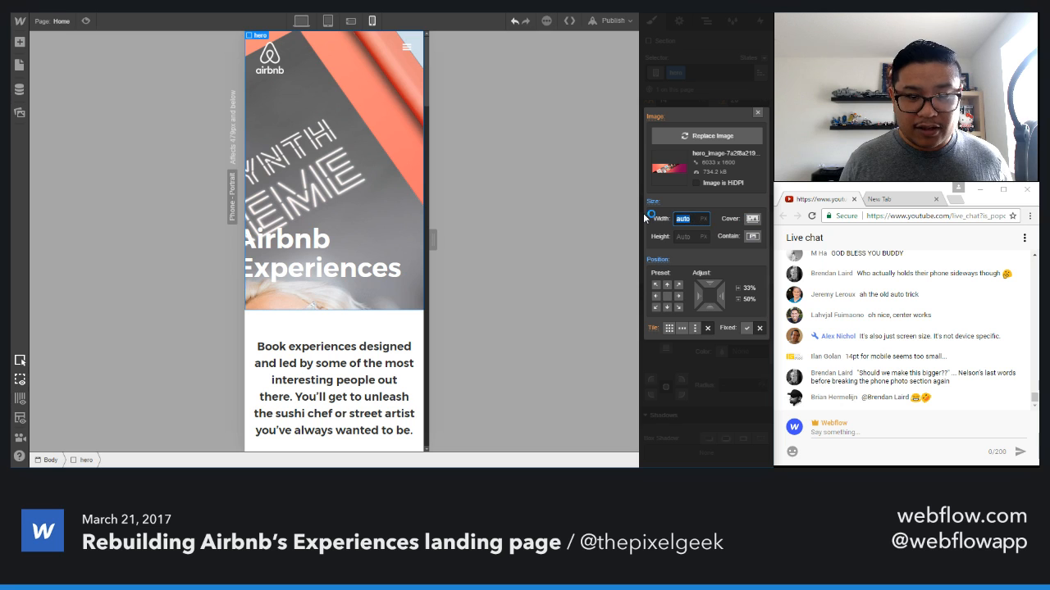
{"action": "key", "text": "Return"}
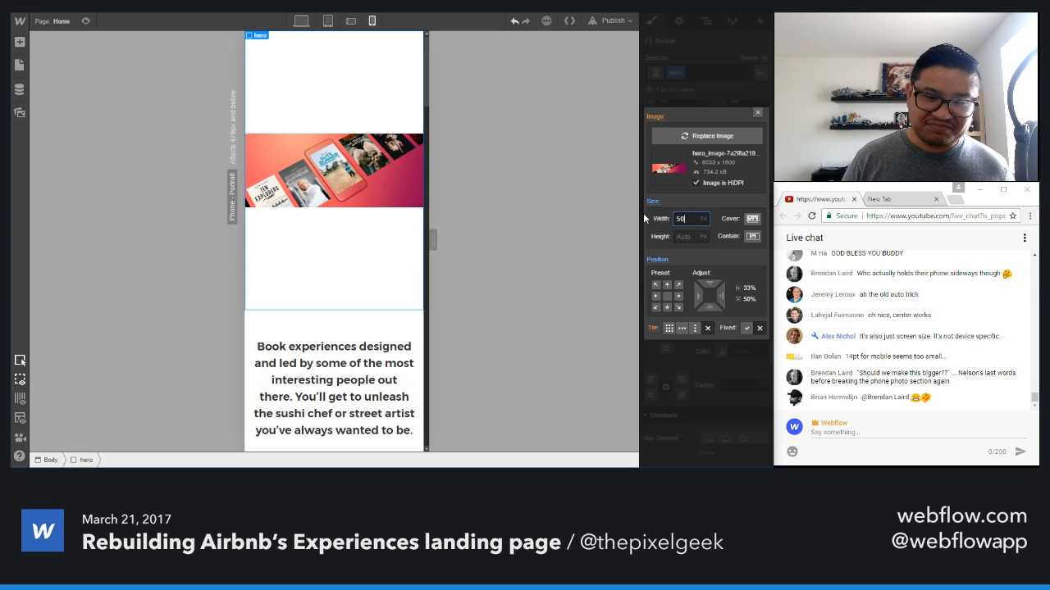
{"action": "key", "text": "BackSpace"}
{"action": "key", "text": "BackSpace"}
{"action": "key", "text": "BackSpace"}
{"action": "key", "text": "Tab"}
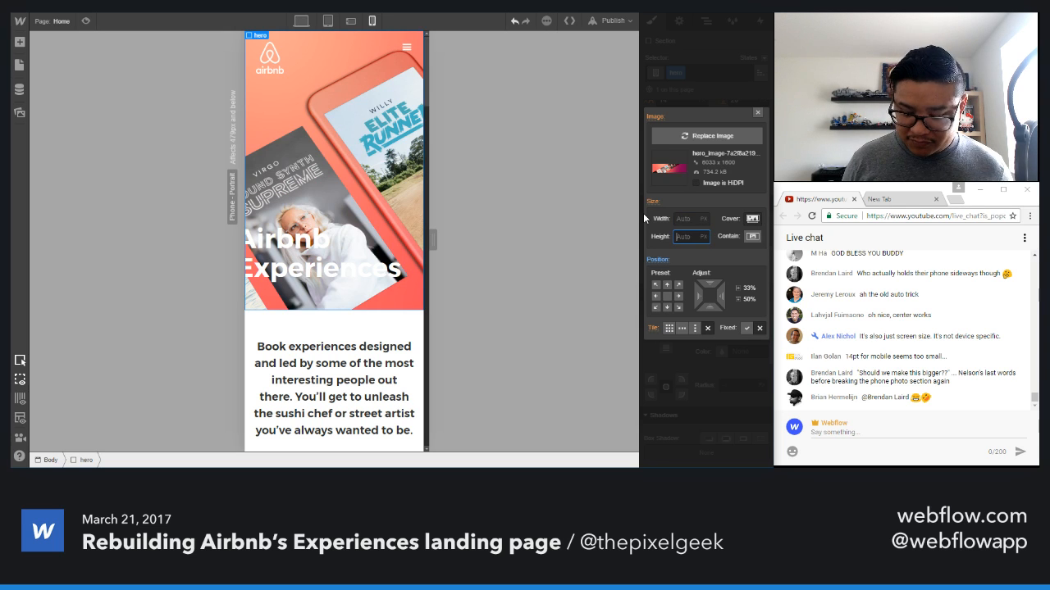
- Try hero background image heights of 500 px and 470 px, and settle on 500 px
{"action": "type", "text": "500"}
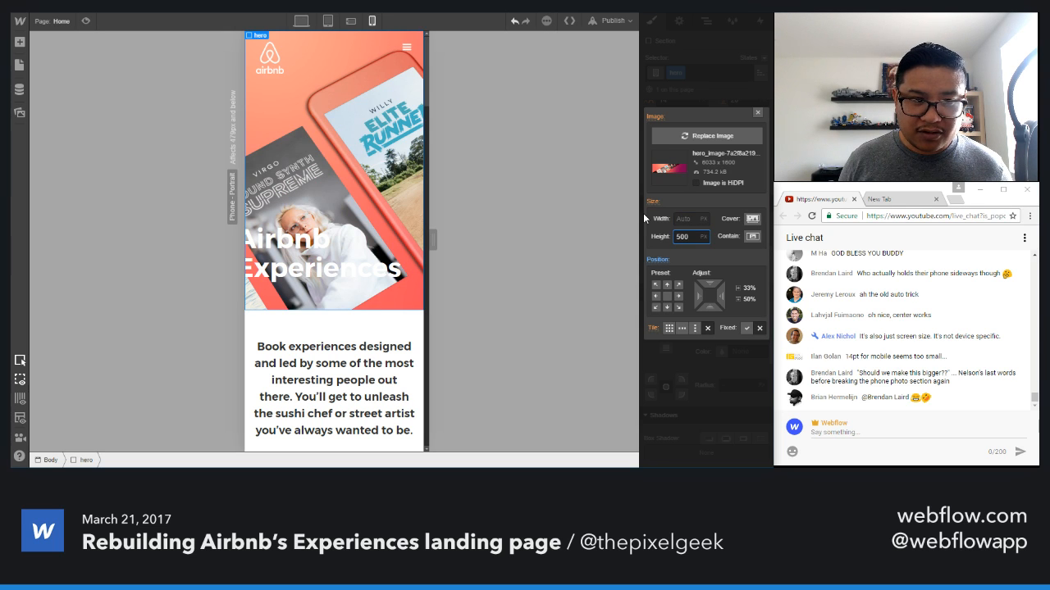
{"action": "key", "text": "shift+Down"}
{"action": "key", "text": "shift+Down"}
{"action": "key", "text": "shift+Down"}
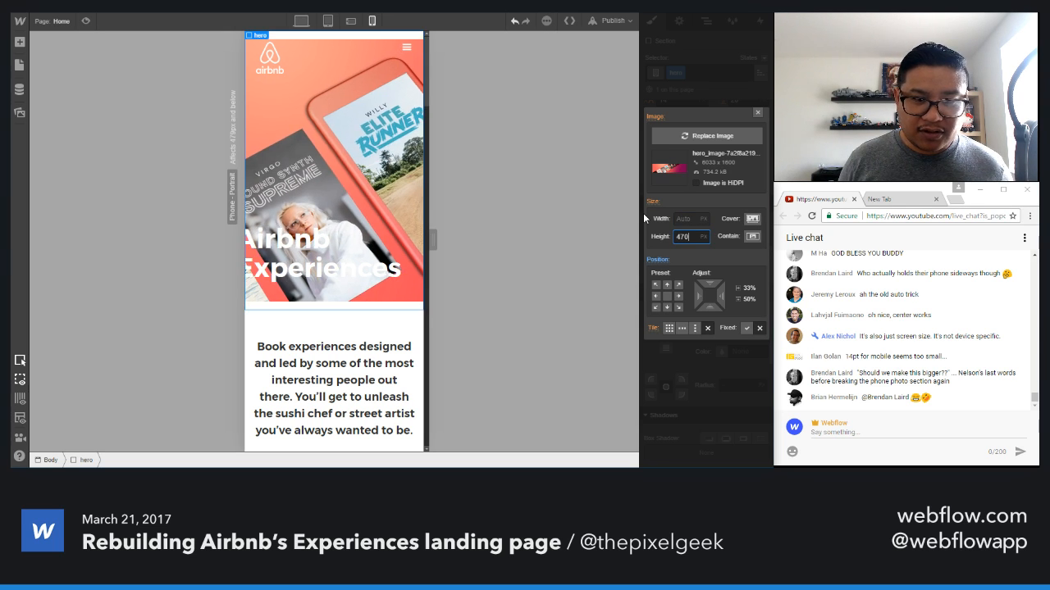
{"action": "key", "text": "shift+Up"}
{"action": "key", "text": "shift+Up"}
{"action": "key", "text": "shift+Up"}
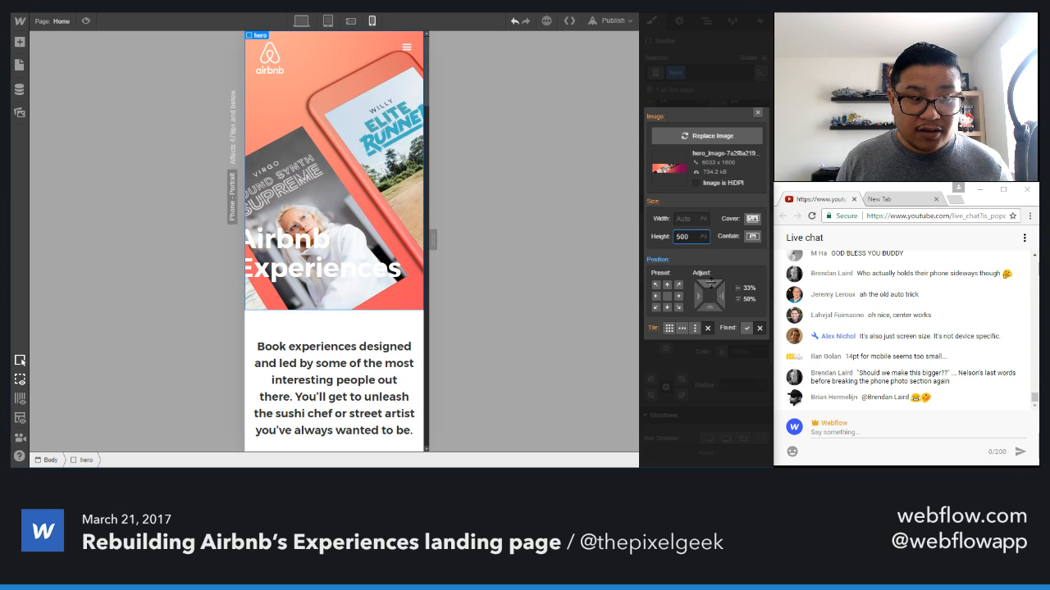
- Set the hero background image's horizontal position to 41% and its sizing back to Cover
{"action": "left_click_drag", "start_coordinate": [699, 296], "coordinate": [655, 297]}
{"action": "key", "text": "BackSpace"}
{"action": "key", "text": "BackSpace"}
{"action": "key", "text": "BackSpace"}
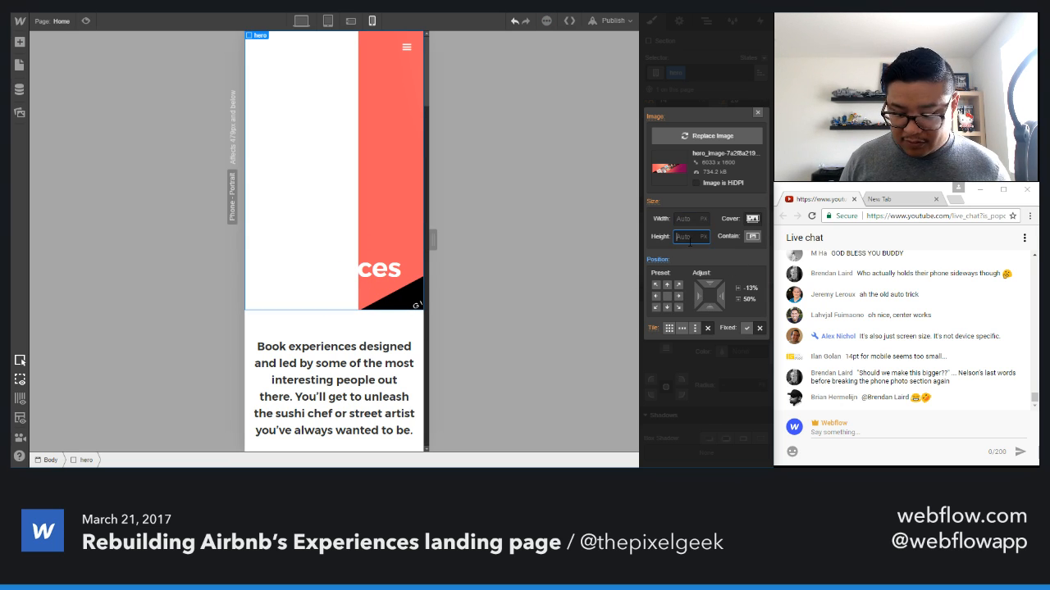
{"action": "left_click", "coordinate": [676, 296]}
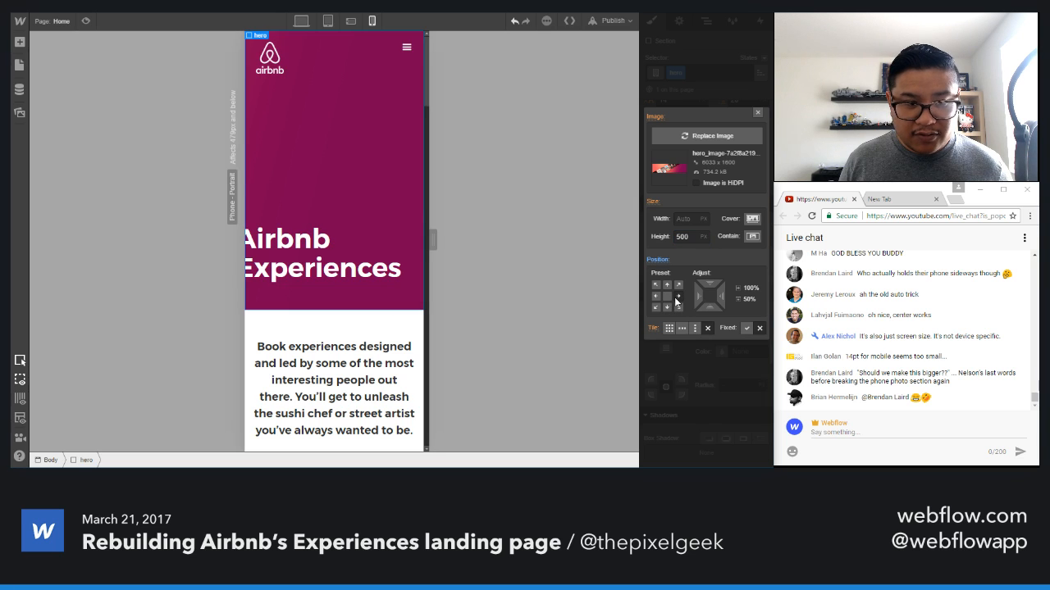
{"action": "left_click_drag", "start_coordinate": [722, 297], "coordinate": [623, 296]}
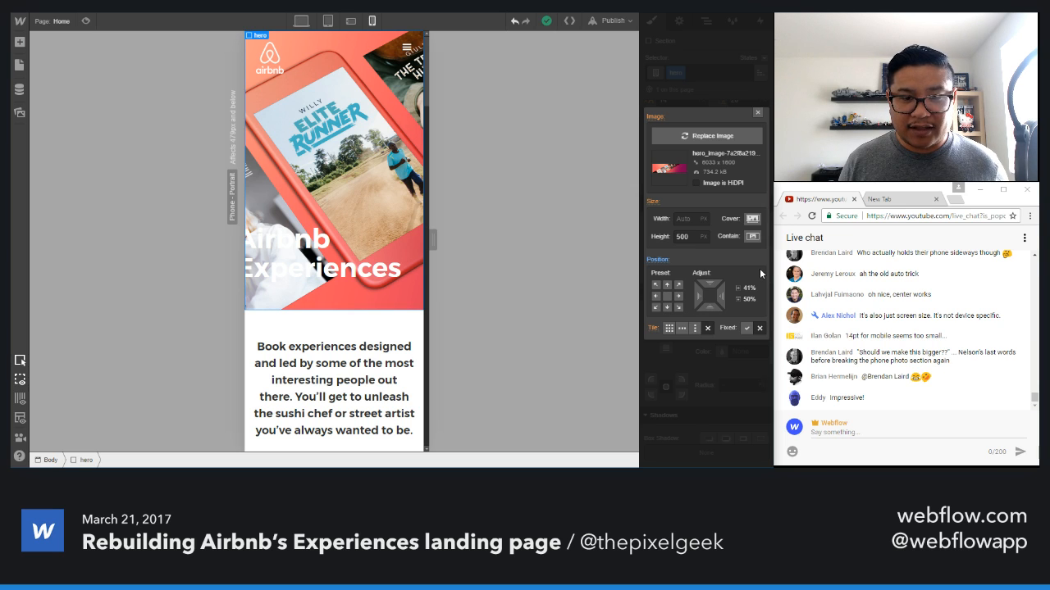
{"action": "left_click", "coordinate": [754, 218]}
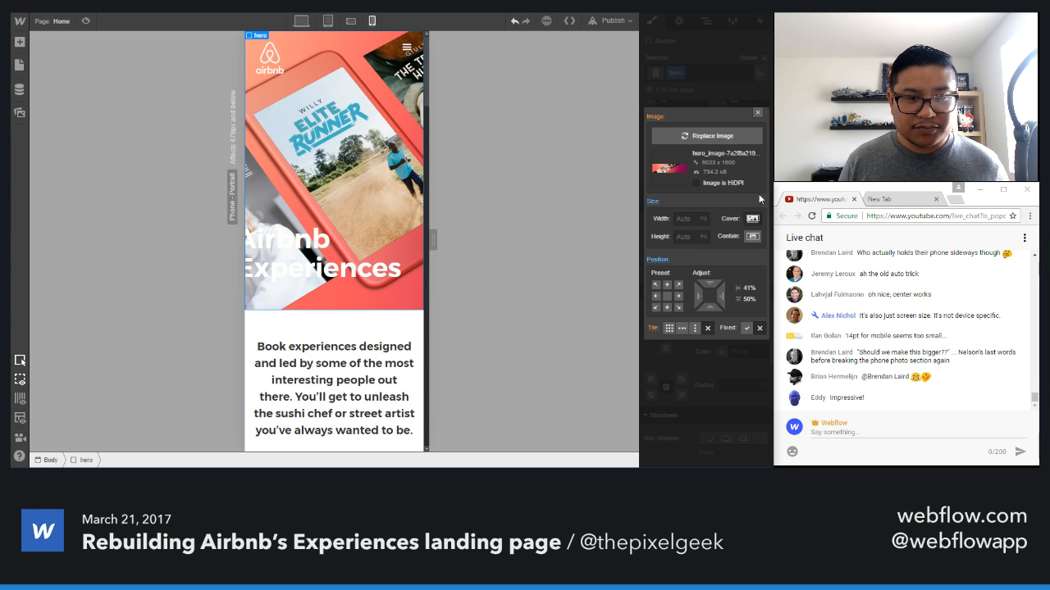
{"action": "left_click", "coordinate": [758, 113]}
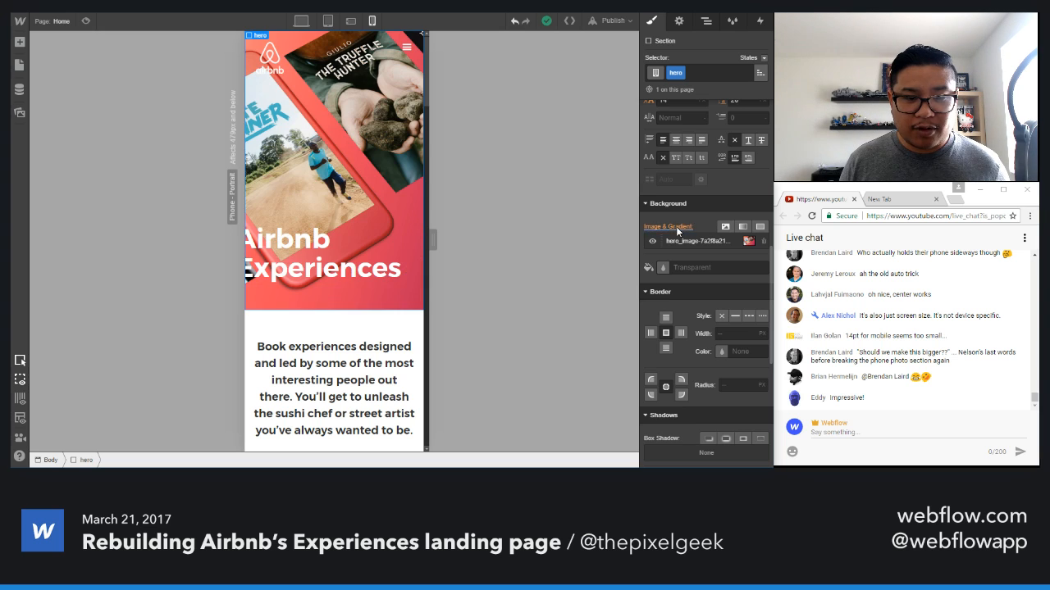
- Clear the hero section's own height value at the Phone - Portrait breakpoint
{"action": "scroll", "coordinate": [728, 217], "scroll_direction": "up", "scroll_amount": 8}
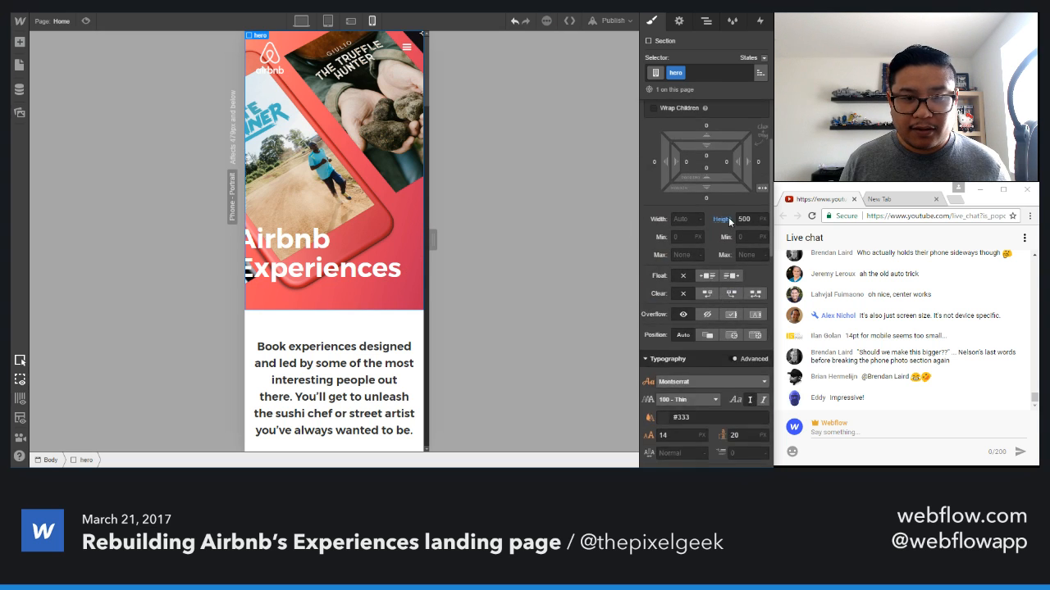
{"action": "left_click", "coordinate": [723, 334], "text": "alt"}
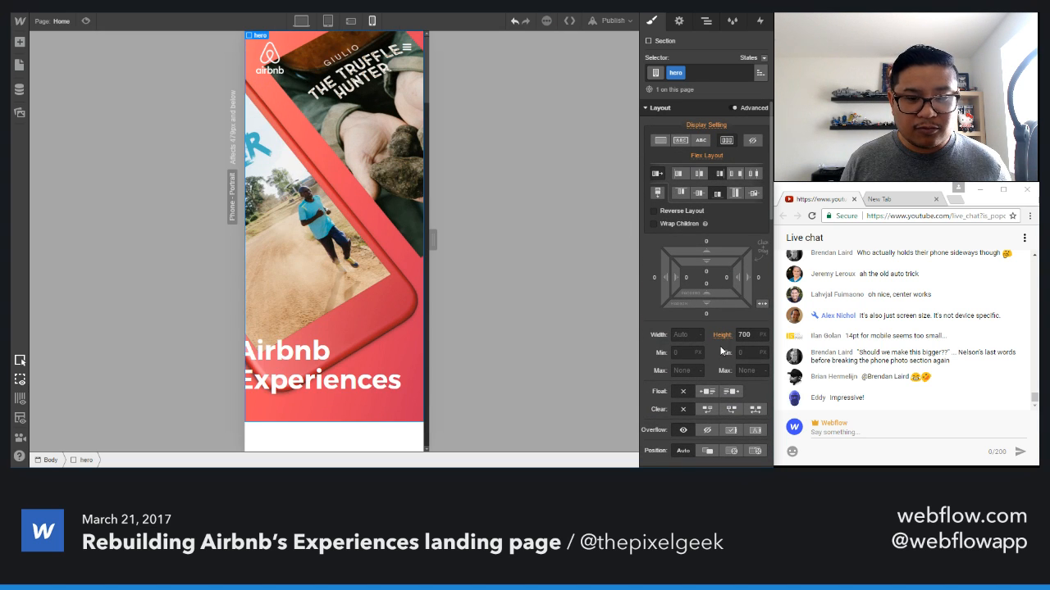
- Try the Cover and Contain options on the hero background image, then reset its sizing
{"action": "scroll", "coordinate": [721, 350], "scroll_direction": "down", "scroll_amount": 8}
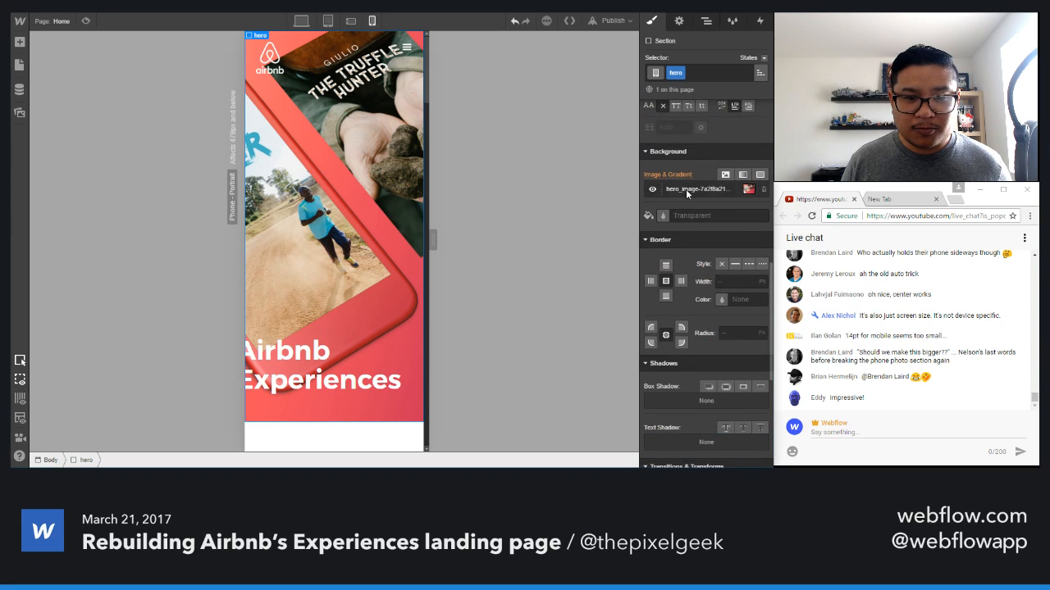
{"action": "left_click", "coordinate": [686, 188]}
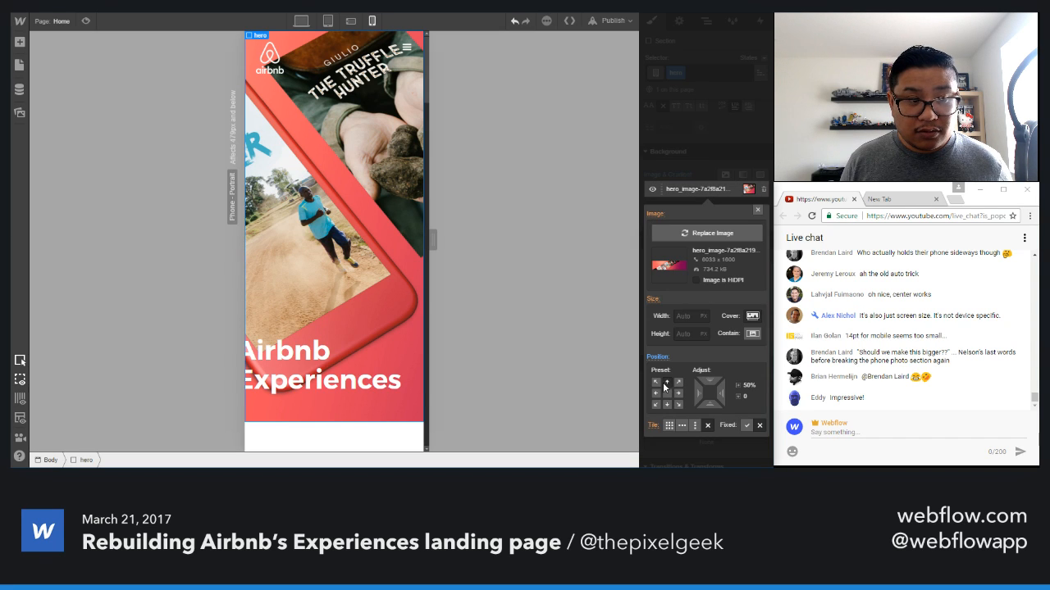
{"action": "left_click", "coordinate": [751, 317]}
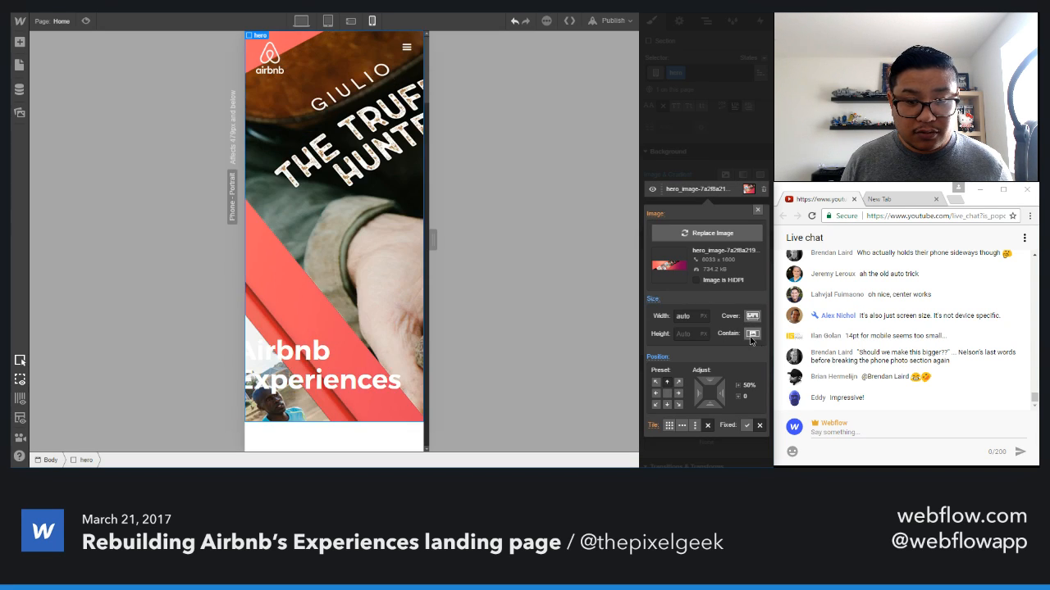
{"action": "left_click", "coordinate": [751, 334]}
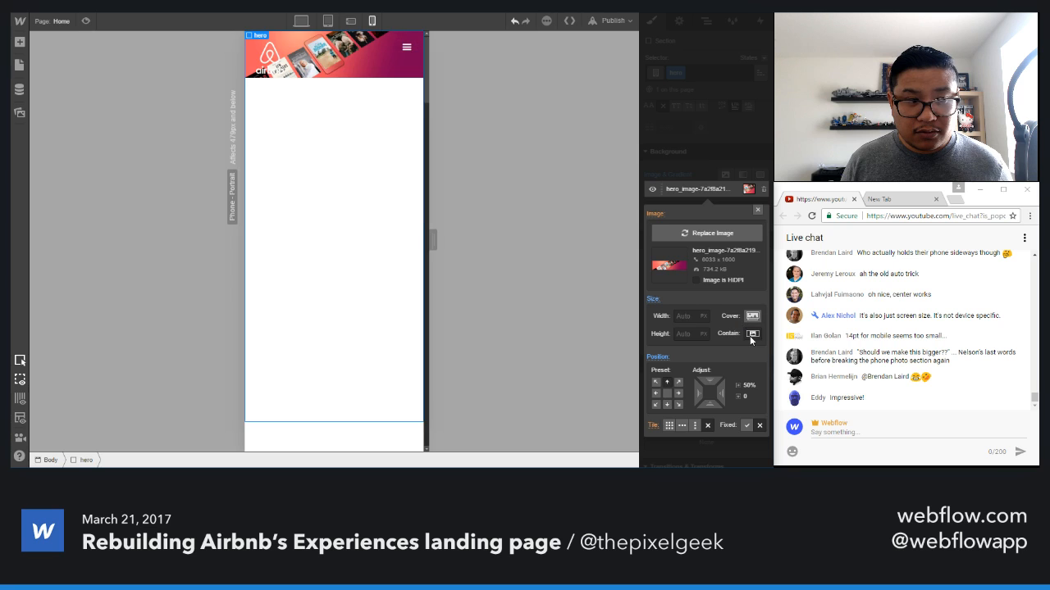
{"action": "left_click", "coordinate": [652, 301], "text": "alt"}
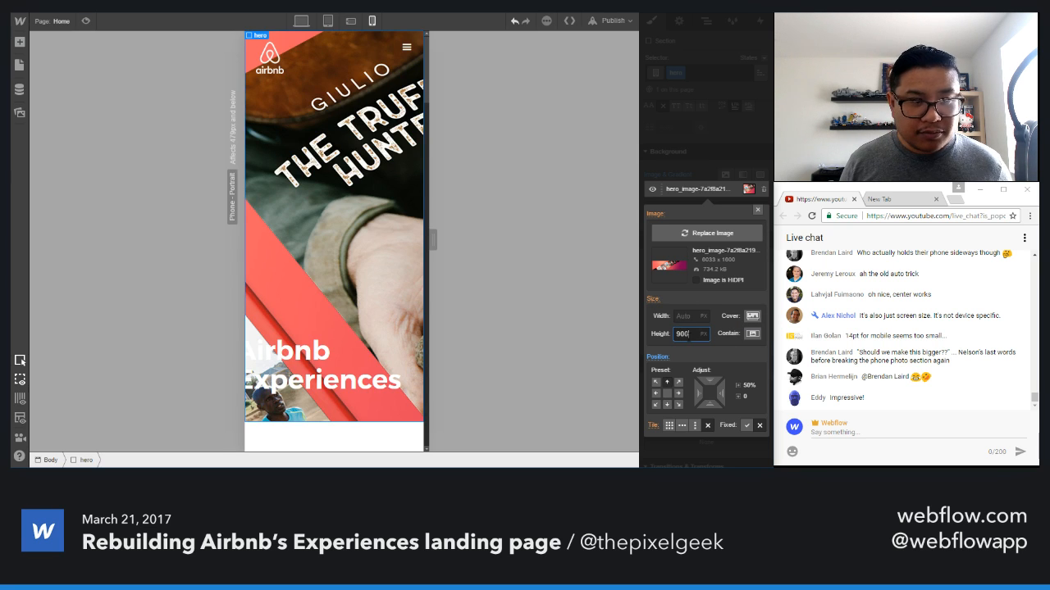
- Try a hero background image height of 900 px and reduce it in 10 px increments to 770 px
{"action": "key", "text": "Return"}
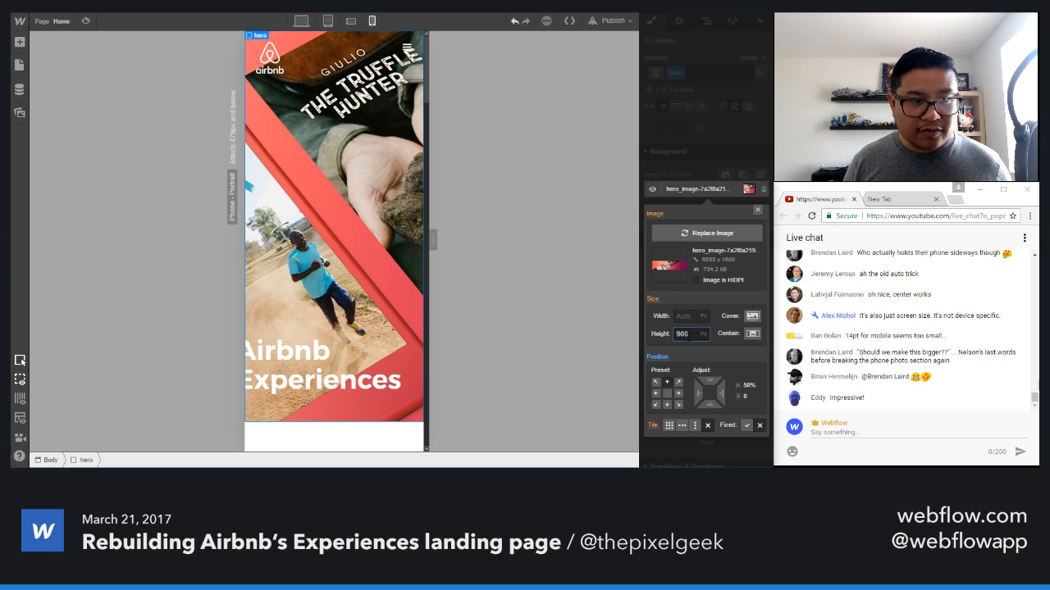
{"action": "key", "text": "shift+Down"}
{"action": "key", "text": "shift+Down"}
{"action": "key", "text": "shift+Down"}
{"action": "key", "text": "shift+Down"}
{"action": "key", "text": "shift+Down"}
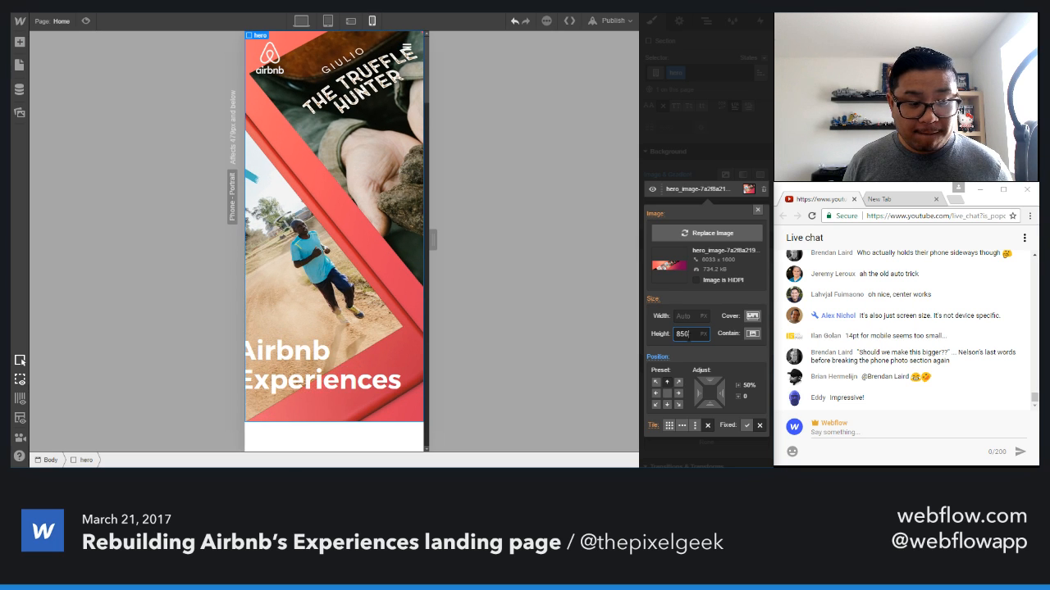
{"action": "key", "text": "shift+Down"}
{"action": "key", "text": "shift+Down"}
{"action": "key", "text": "shift+Down"}
{"action": "key", "text": "shift+Down"}
{"action": "key", "text": "shift+Down"}
{"action": "key", "text": "shift+Down"}
{"action": "key", "text": "shift+Down"}
{"action": "key", "text": "shift+Down"}
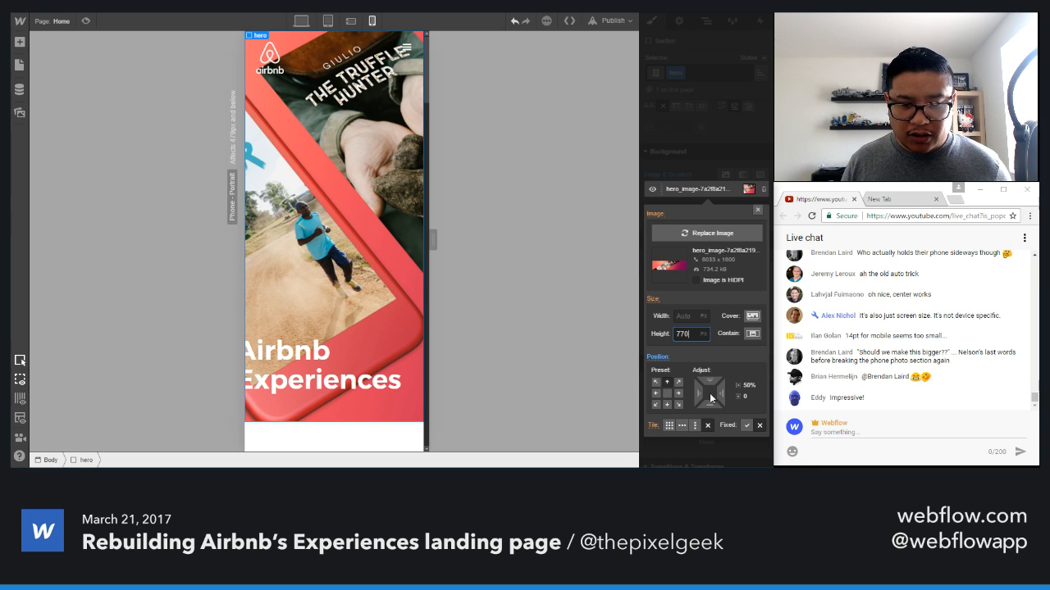
- Try the bottom-center and top-center position presets on the hero background image, then set its vertical offset to 122 px
{"action": "left_click", "coordinate": [665, 406]}
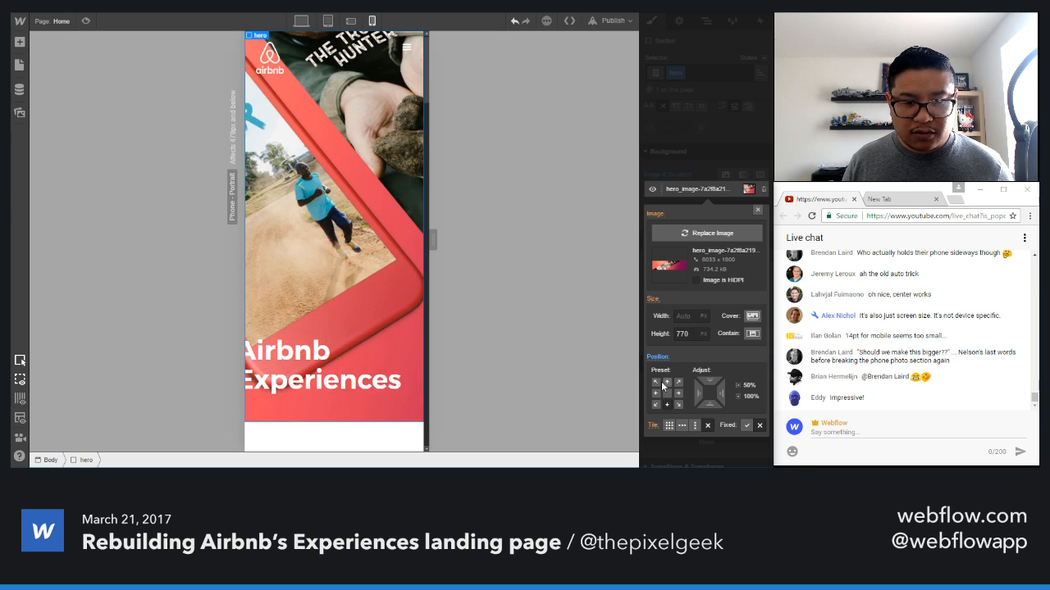
{"action": "left_click", "coordinate": [666, 383]}
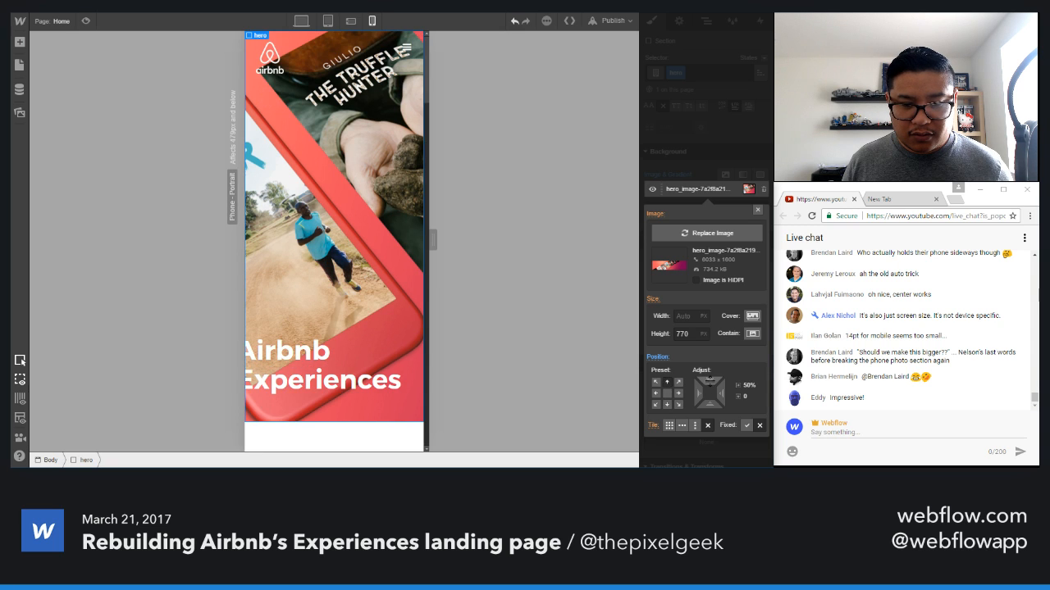
{"action": "left_click_drag", "start_coordinate": [710, 371], "coordinate": [705, 380]}
{"action": "left_click_drag", "start_coordinate": [725, 464], "coordinate": [709, 378]}
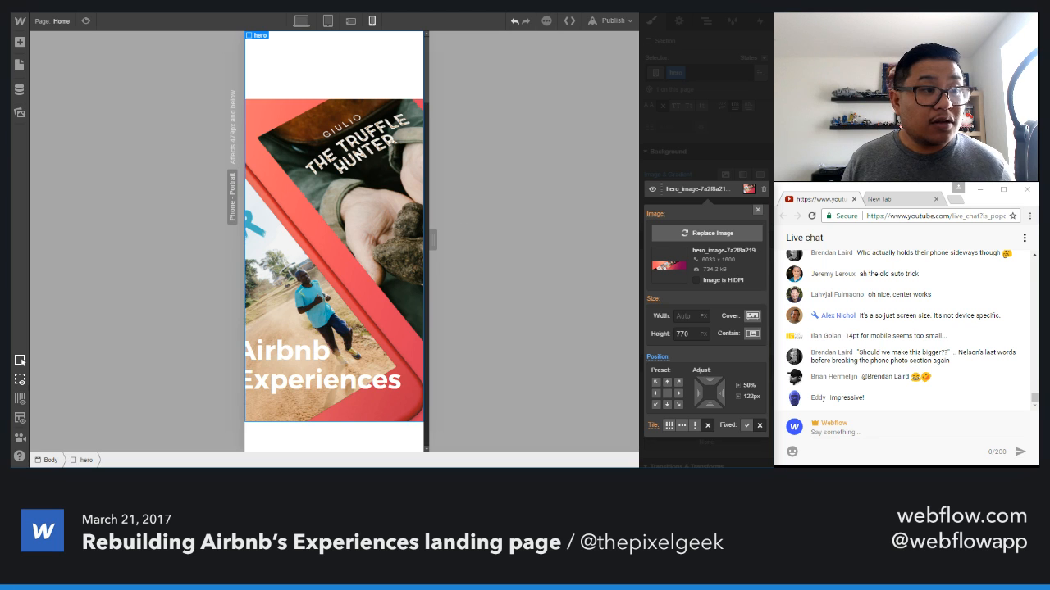
- Switch to the original Airbnb Experiences page and view its hero in the developer tools' responsive device mode
{"action": "key", "text": "ctrl+Tab"}
{"action": "right_click", "coordinate": [564, 60]}
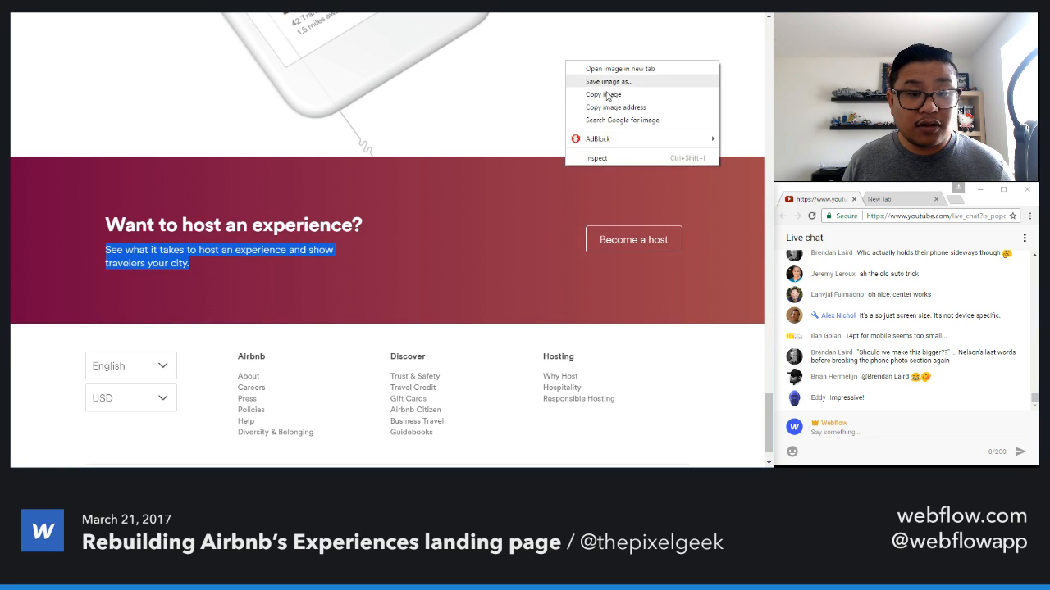
{"action": "left_click", "coordinate": [607, 157]}
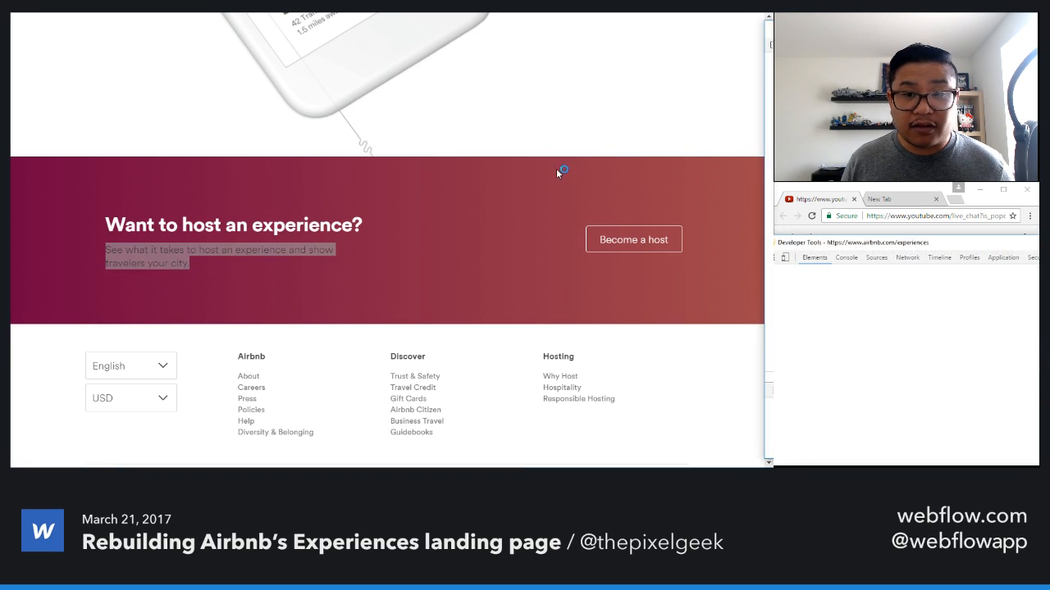
{"action": "left_click", "coordinate": [786, 259]}
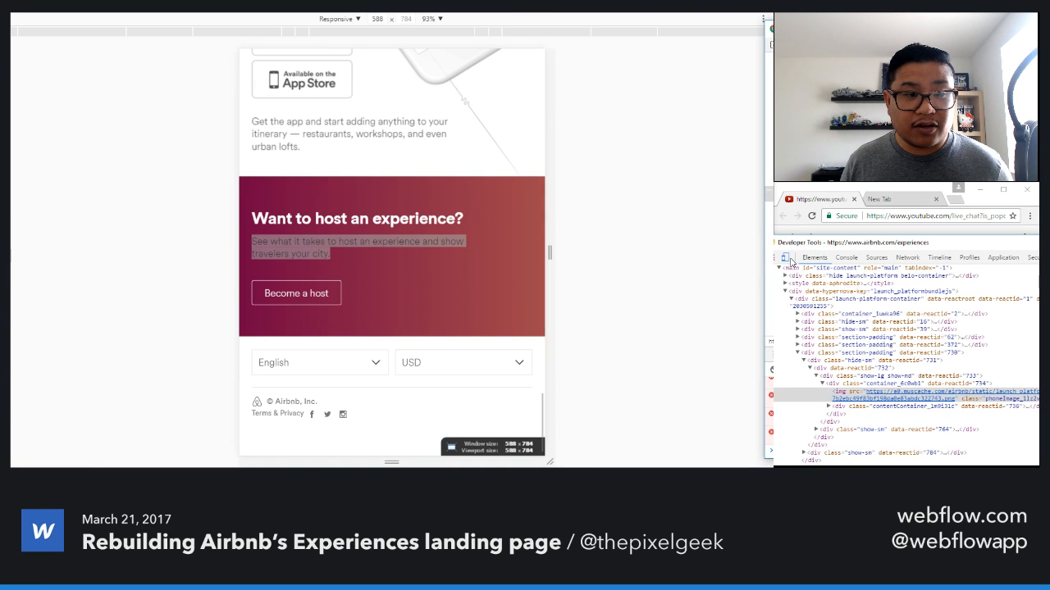
{"action": "scroll", "coordinate": [476, 338], "scroll_direction": "up", "scroll_amount": 6}
{"action": "scroll", "coordinate": [475, 337], "scroll_direction": "up", "scroll_amount": 6}
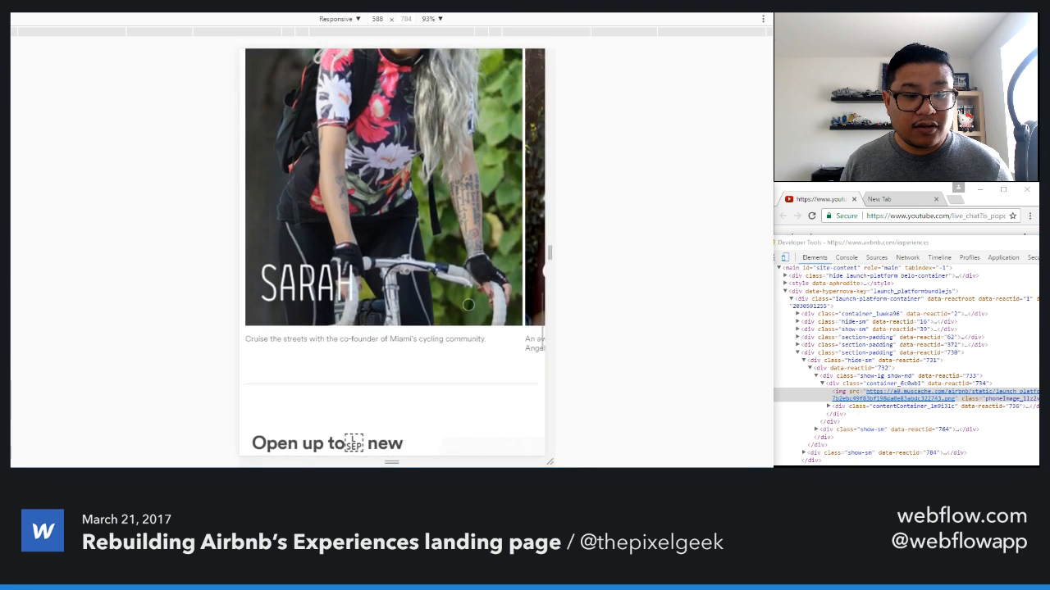
- Inspect the original hero's title and container elements, and expand the show-lg div to examine its image source
{"action": "right_click", "coordinate": [419, 99]}
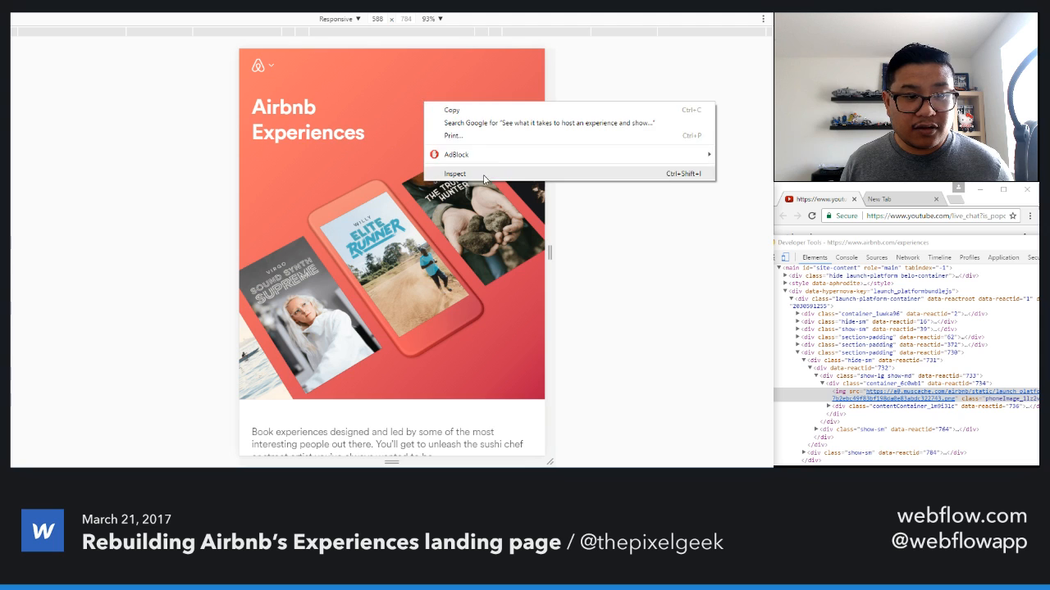
{"action": "left_click", "coordinate": [447, 172]}
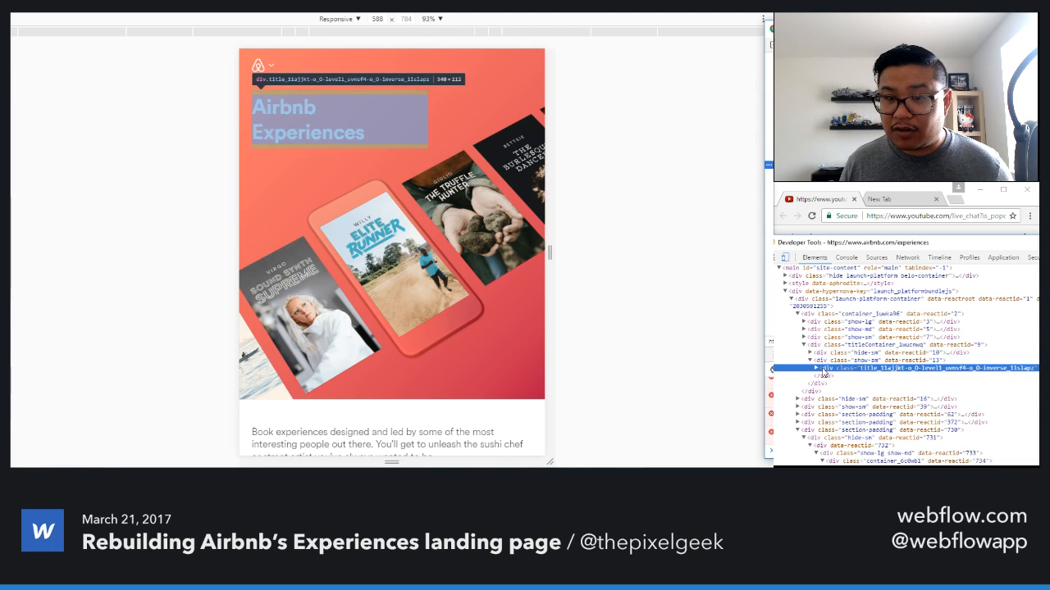
{"action": "left_click", "coordinate": [846, 362]}
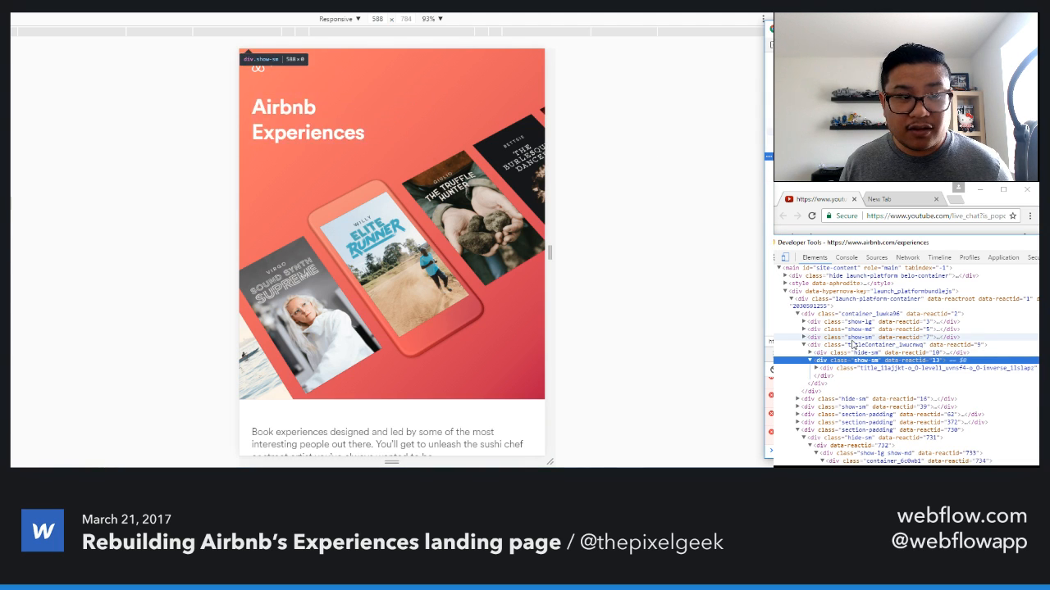
{"action": "left_click", "coordinate": [856, 315]}
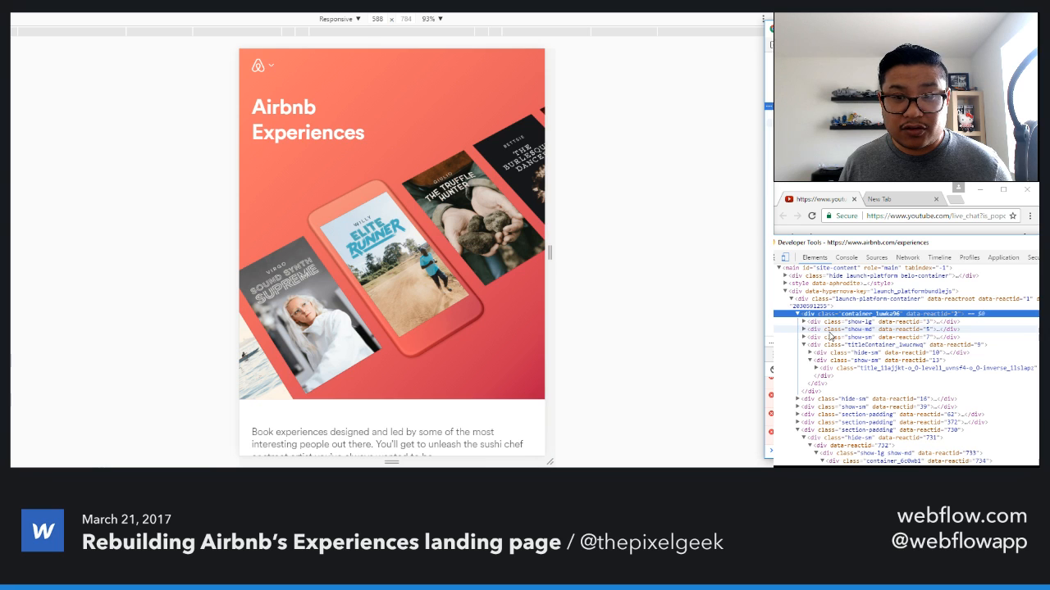
{"action": "left_click", "coordinate": [831, 302]}
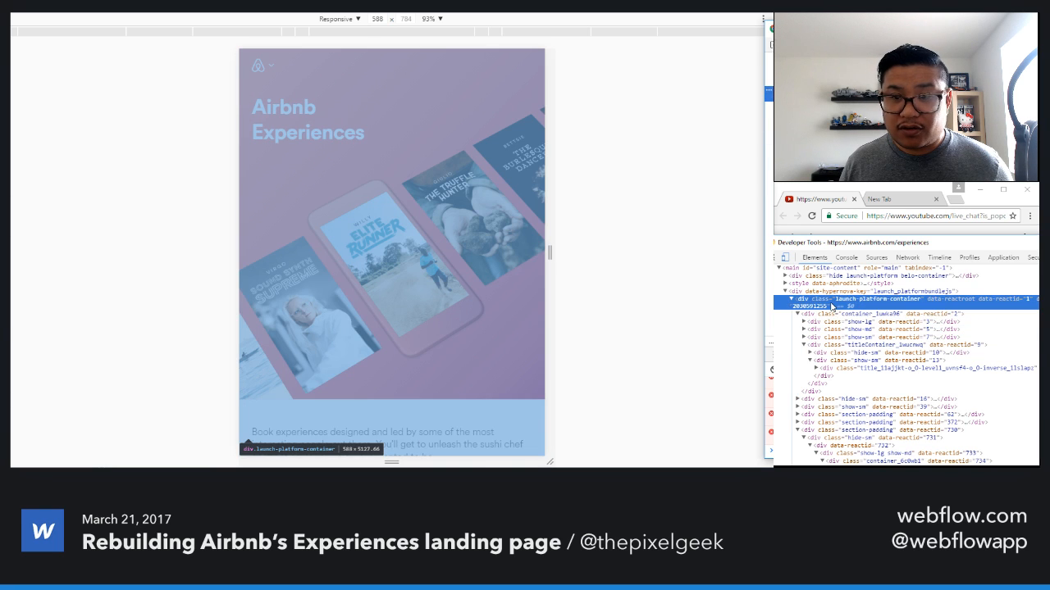
{"action": "left_click", "coordinate": [831, 317]}
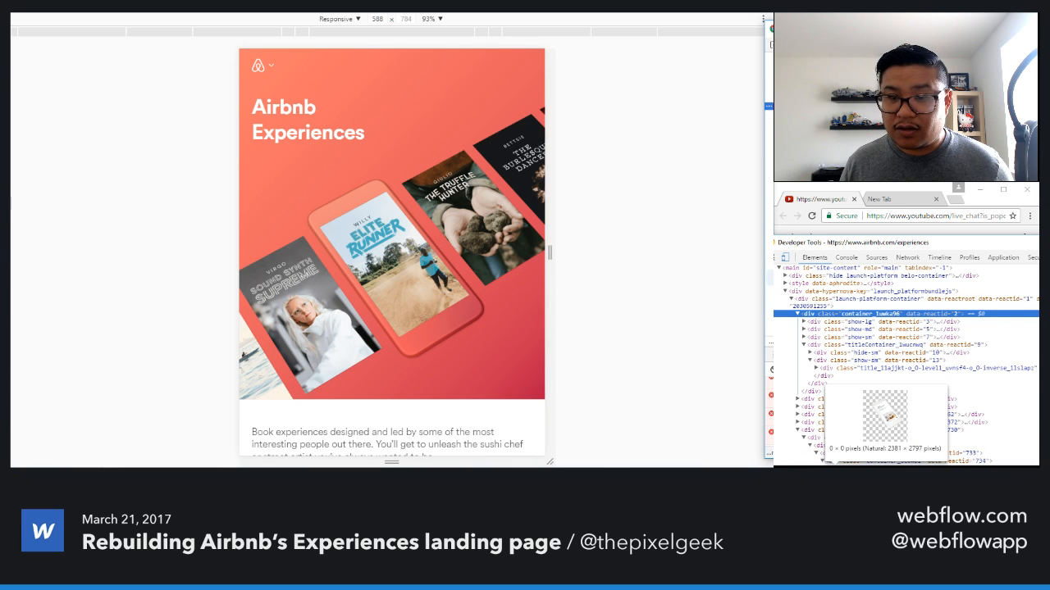
{"action": "left_click", "coordinate": [804, 321]}
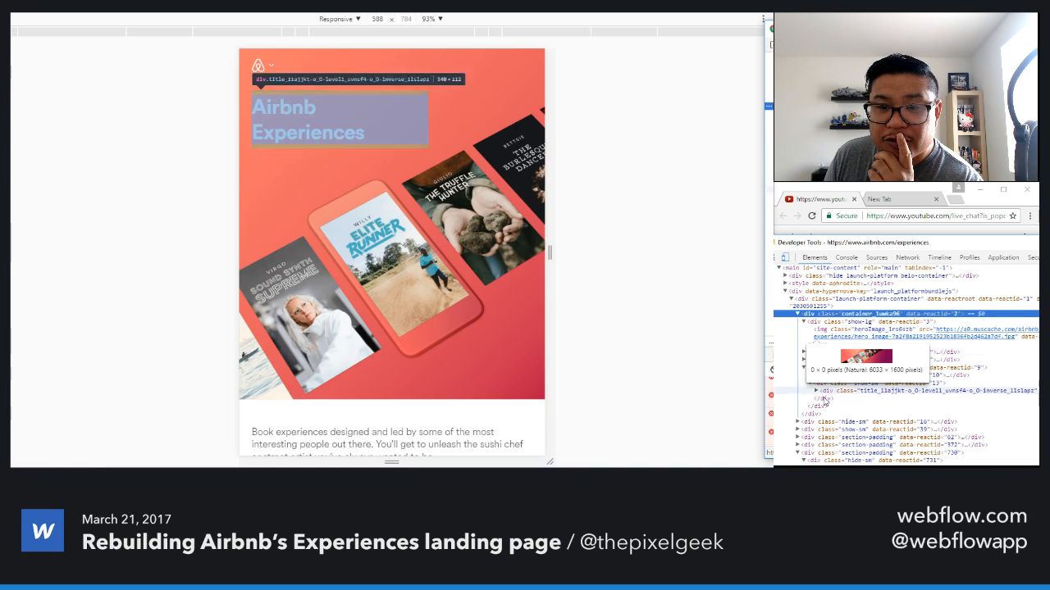
- Expand the hero's show-sm div in the element tree and open its hero_image_sm PNG in a new tab
{"action": "left_click_drag", "start_coordinate": [885, 243], "coordinate": [294, 62]}
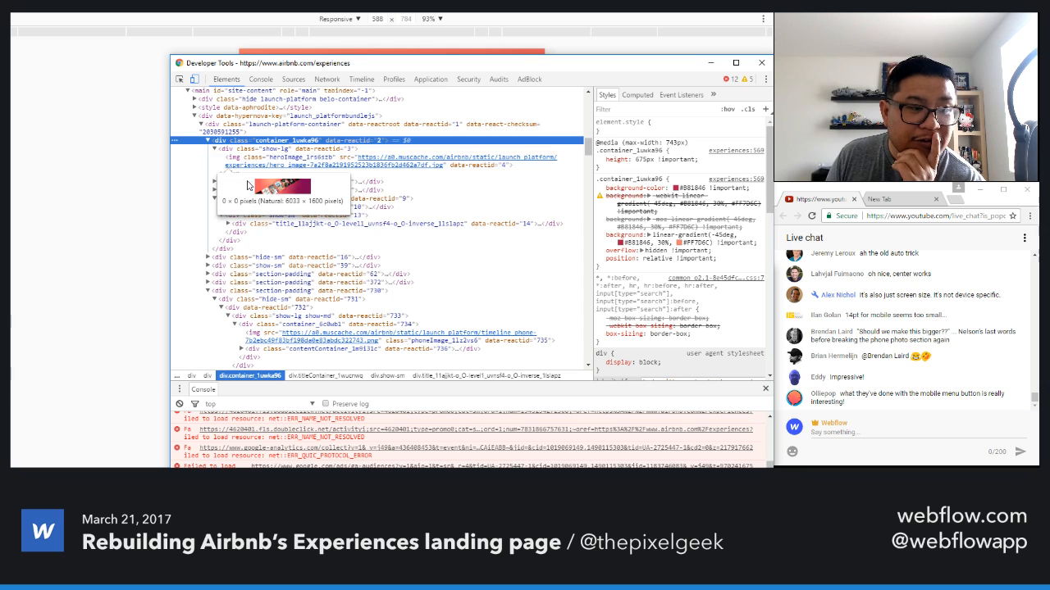
{"action": "left_click", "coordinate": [211, 191]}
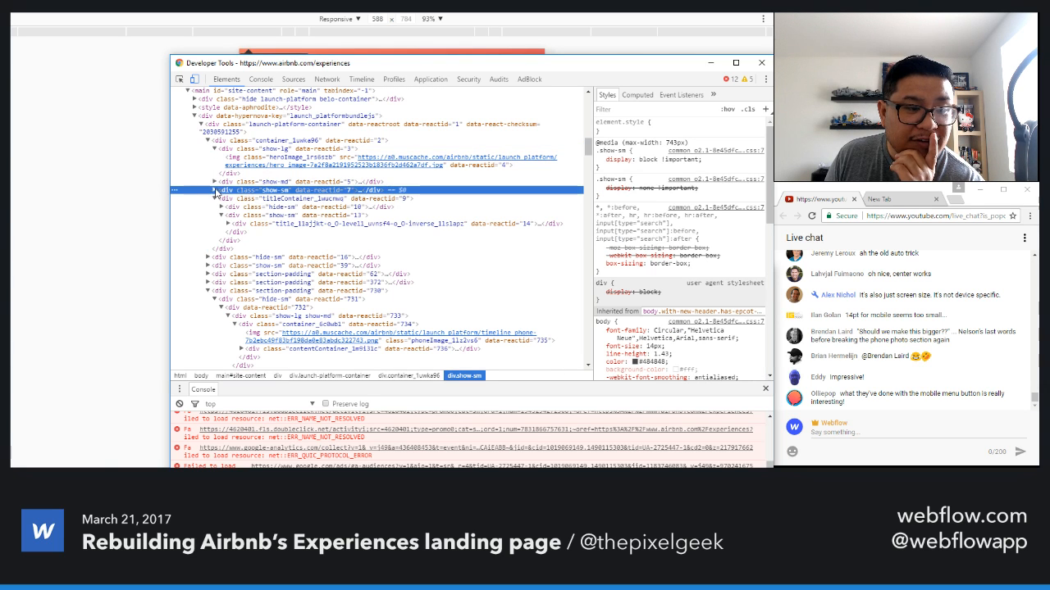
{"action": "left_click", "coordinate": [215, 190]}
{"action": "mouse_move", "coordinate": [392, 206]}
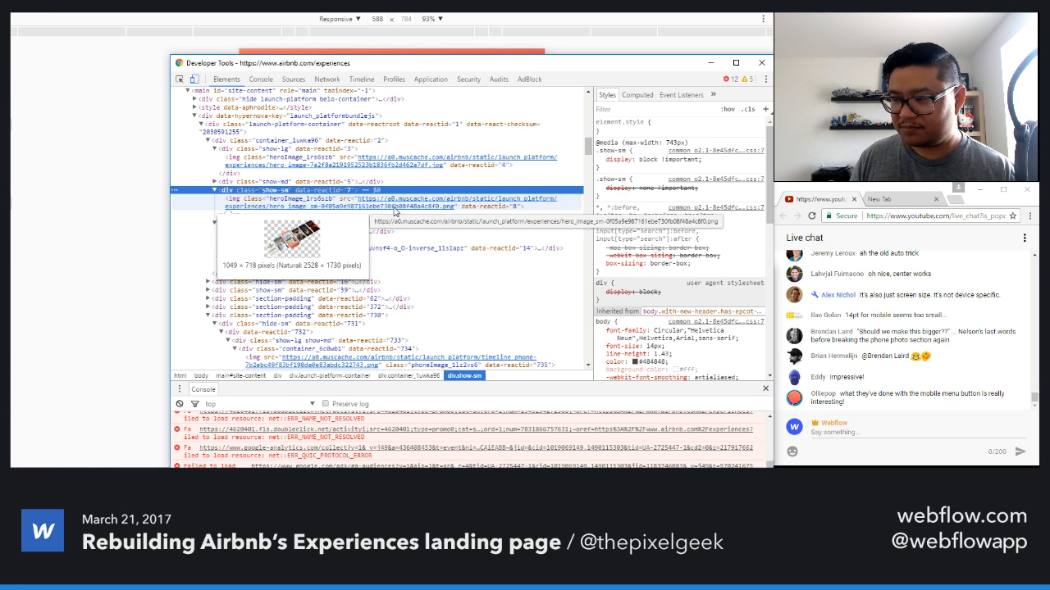
{"action": "right_click", "coordinate": [394, 211]}
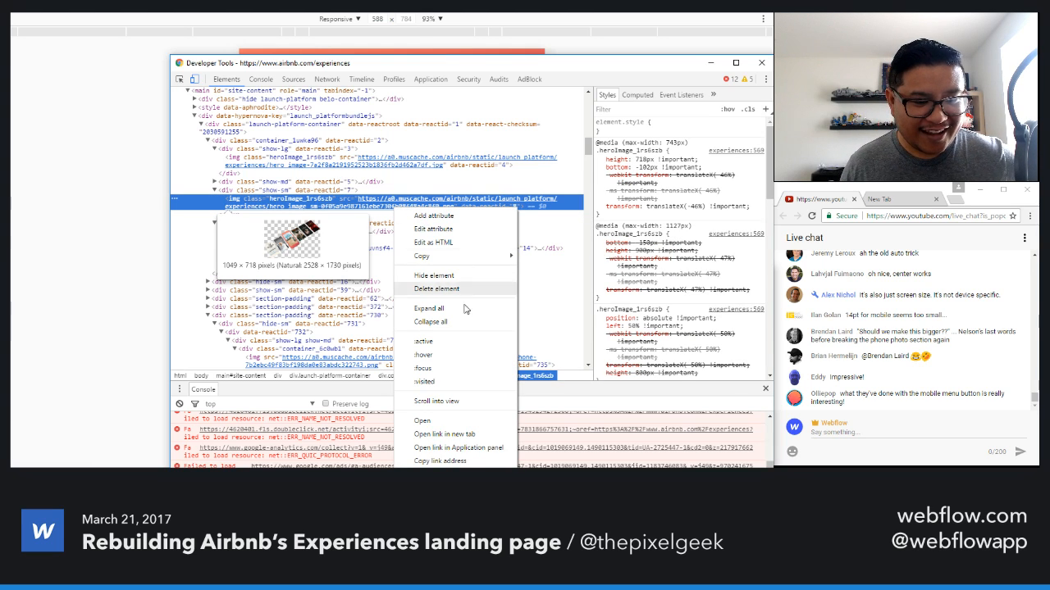
{"action": "left_click", "coordinate": [470, 439]}
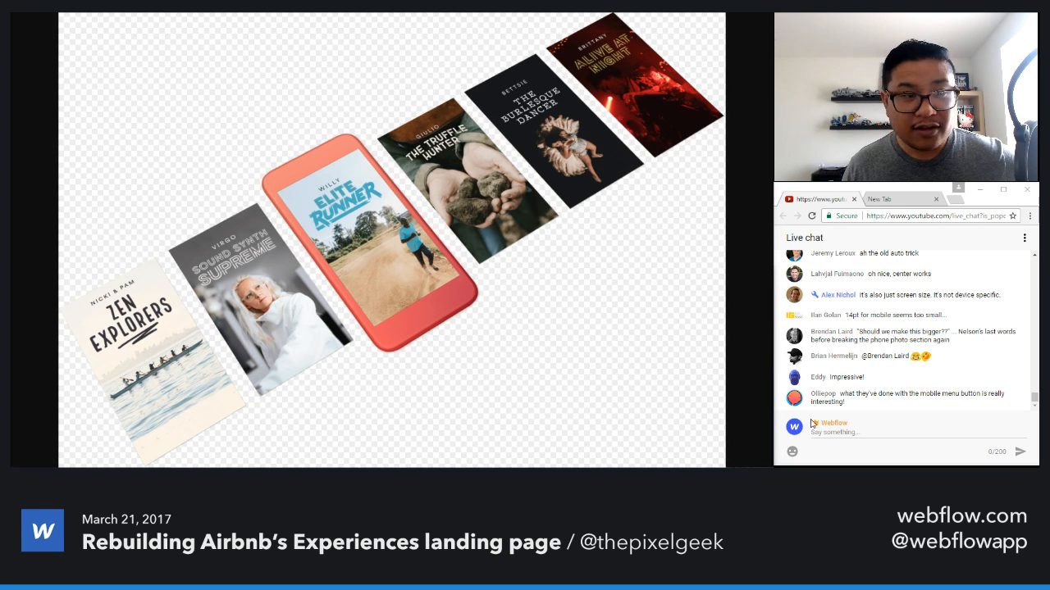
- Switch back to the Webflow Designer and close the hero's background image settings
{"action": "left_click", "coordinate": [144, 13]}
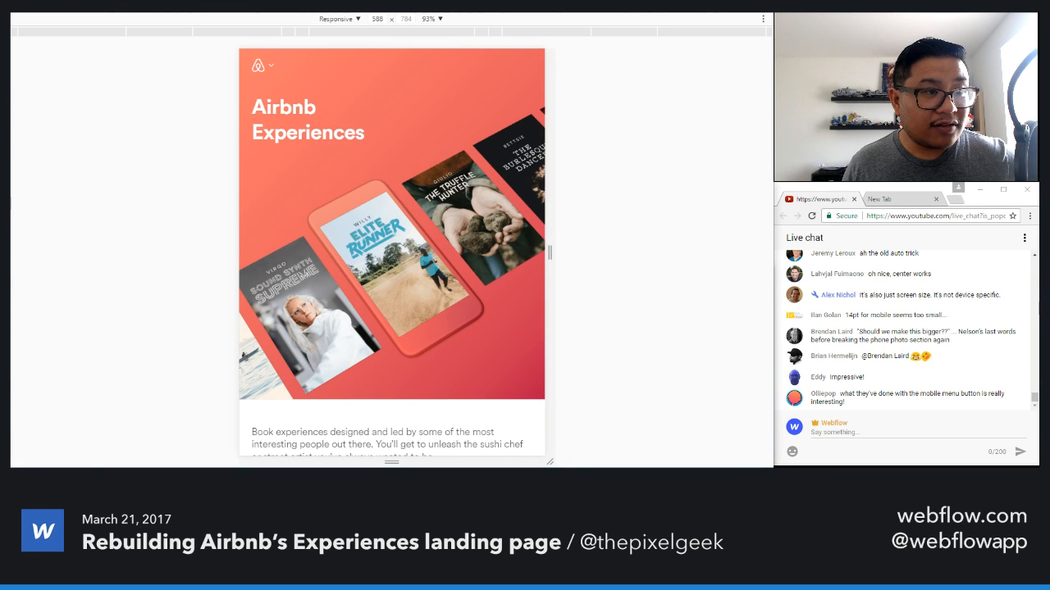
{"action": "left_click", "coordinate": [82, 13]}
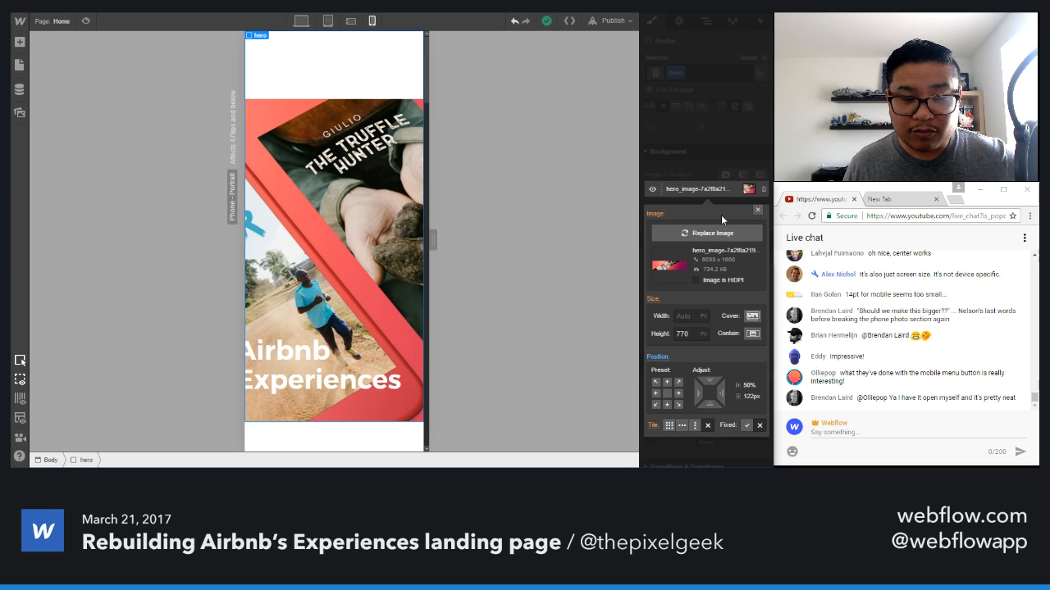
{"action": "left_click", "coordinate": [757, 210]}
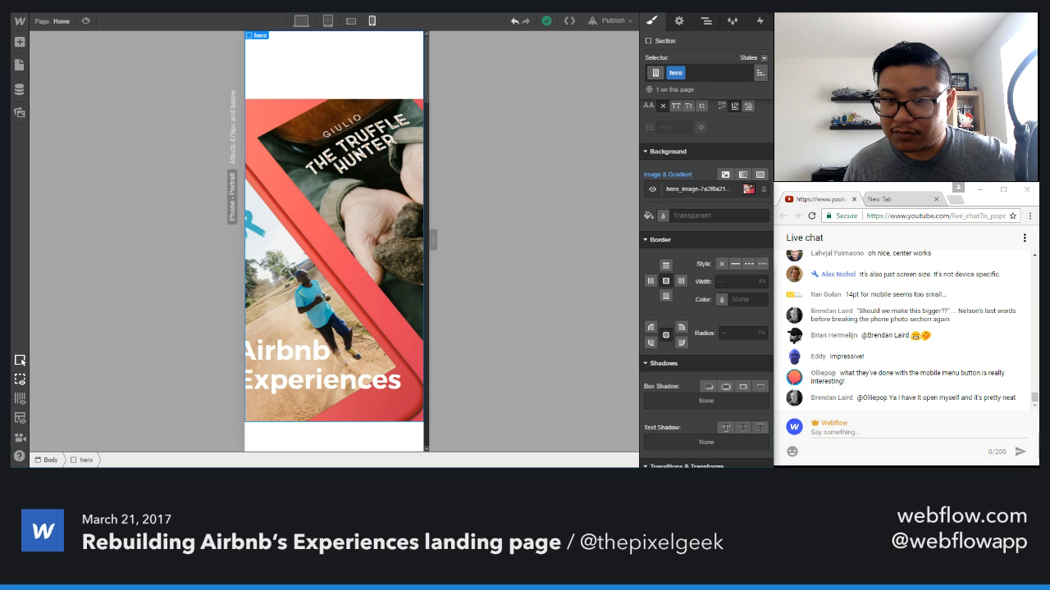
- Bring the small transparent hero image into the page from outside Webflow, and delete the copy placed above the Sports tab's photo
{"action": "left_click_drag", "start_coordinate": [429, 281], "coordinate": [694, 442]}
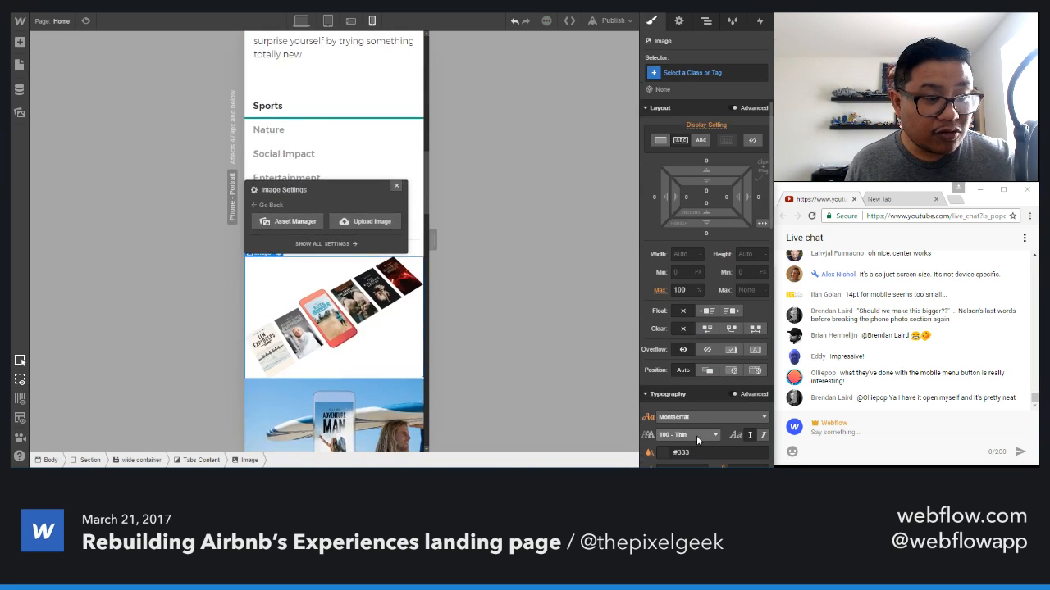
{"action": "left_click", "coordinate": [397, 171]}
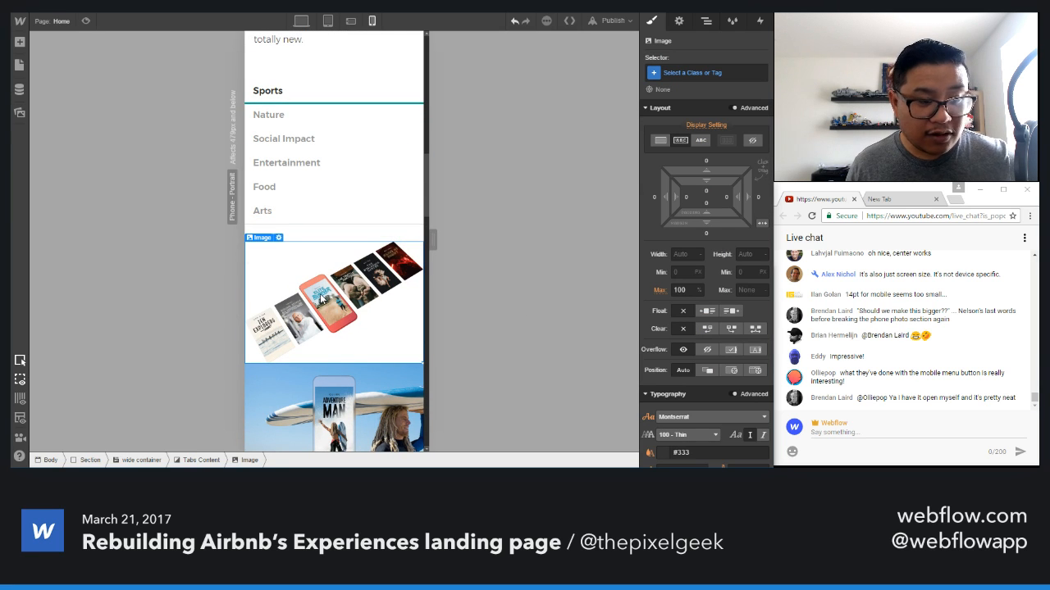
{"action": "key", "text": "Delete"}
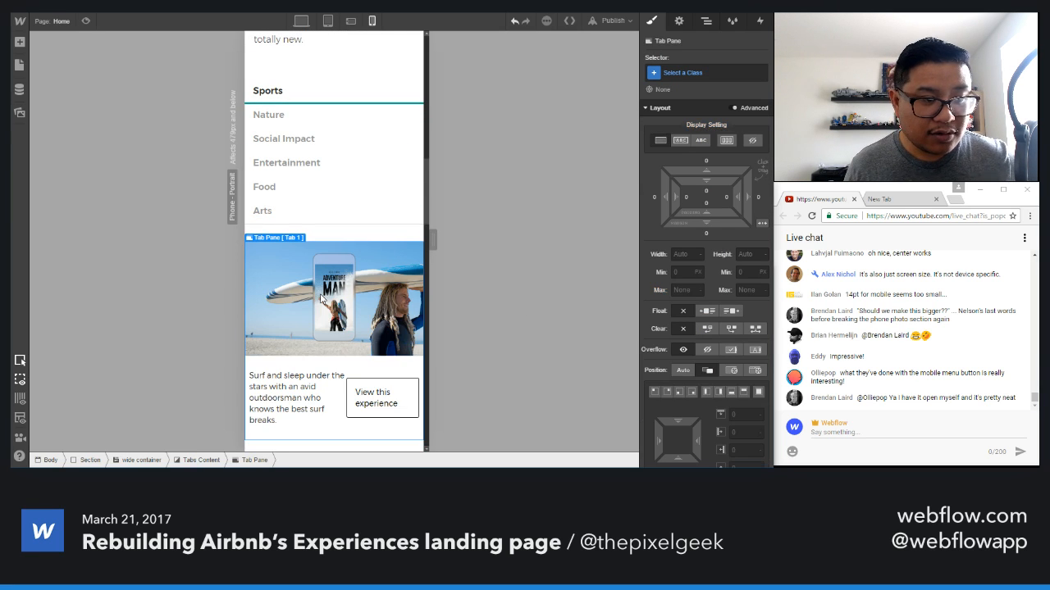
- Replace the portrait hero section's background image with the hero_image_sm asset and close the image settings
{"action": "left_click", "coordinate": [705, 21]}
{"action": "scroll", "coordinate": [697, 106], "scroll_direction": "up", "scroll_amount": 3}
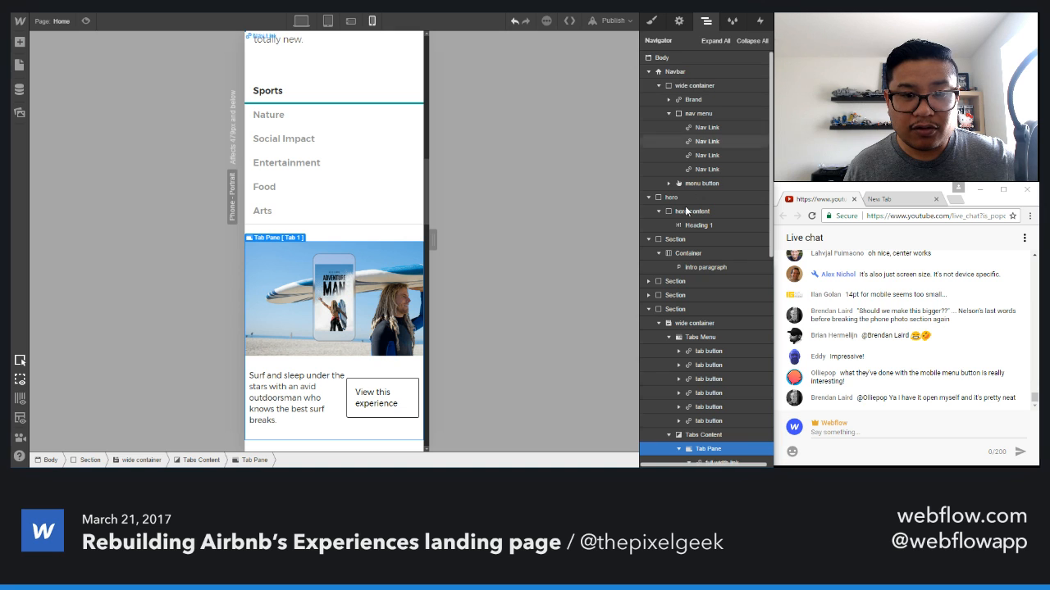
{"action": "left_click", "coordinate": [688, 197]}
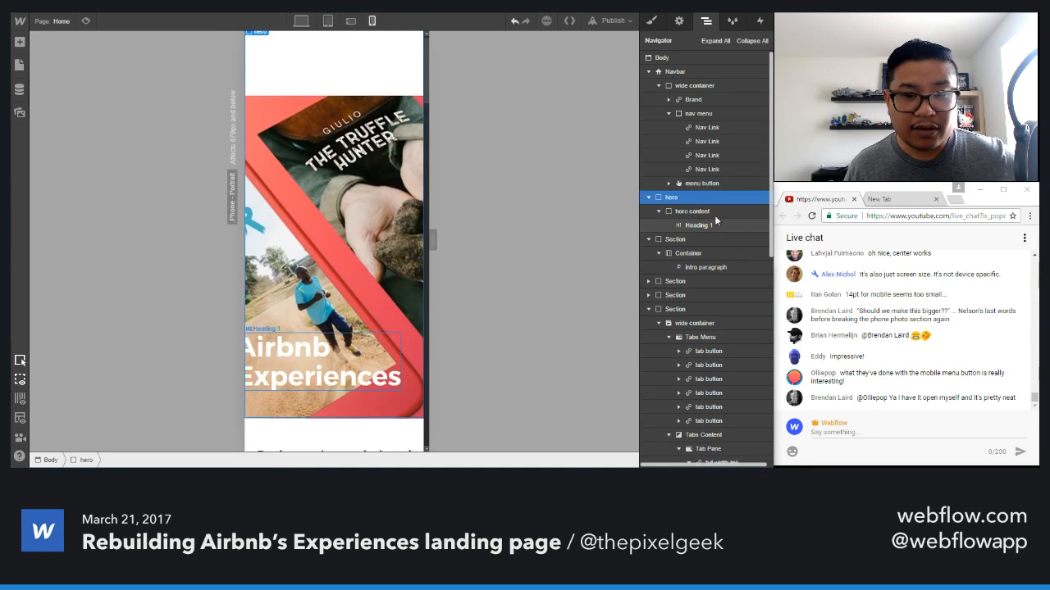
{"action": "left_click", "coordinate": [650, 20]}
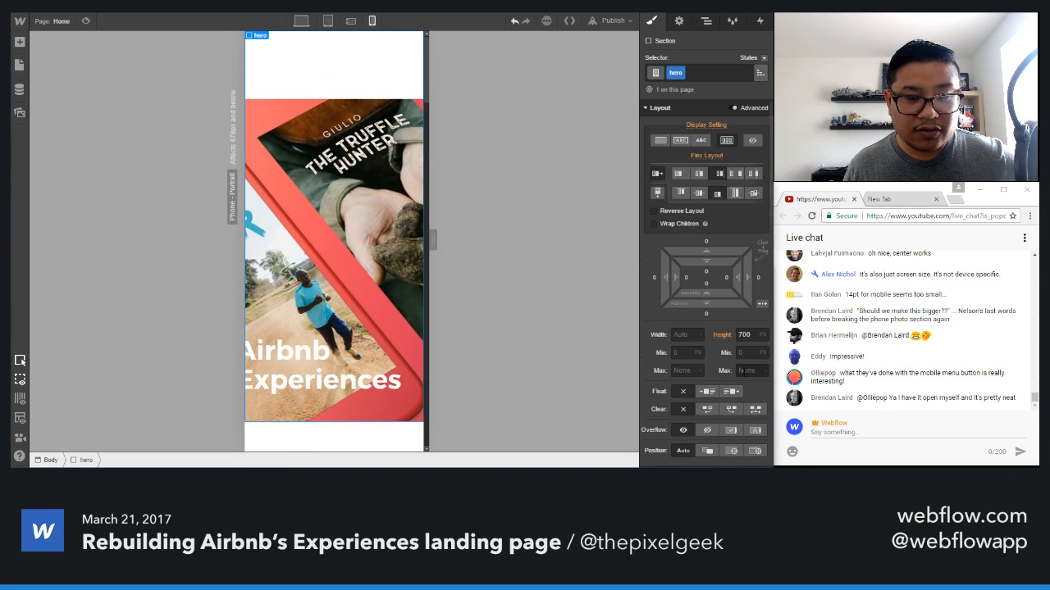
{"action": "scroll", "coordinate": [705, 246], "scroll_direction": "down", "scroll_amount": 5}
{"action": "scroll", "coordinate": [721, 367], "scroll_direction": "down", "scroll_amount": 2}
{"action": "left_click", "coordinate": [680, 301]}
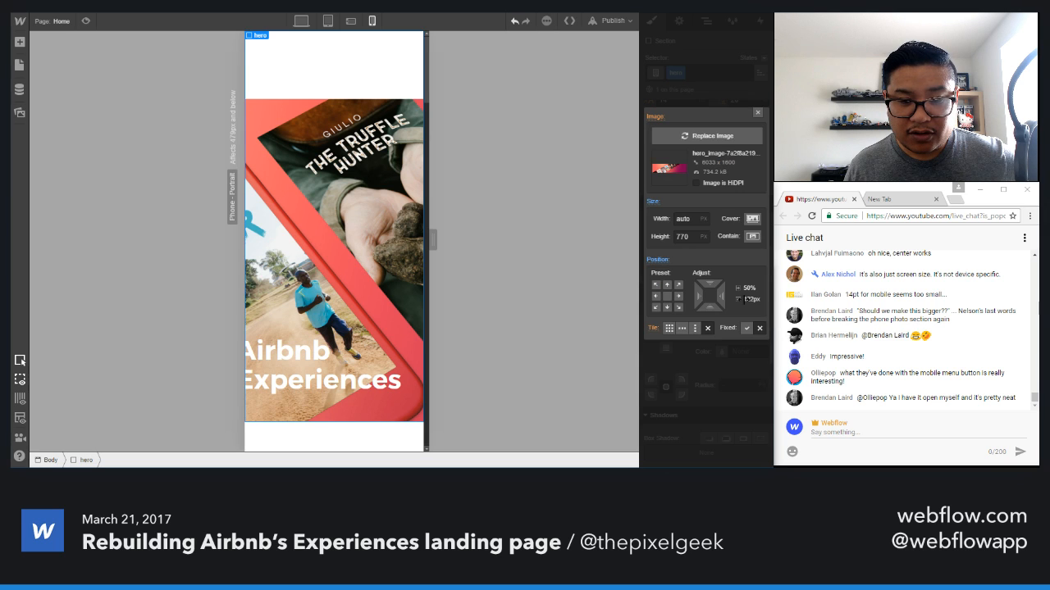
{"action": "left_click", "coordinate": [707, 136]}
{"action": "left_click", "coordinate": [680, 146]}
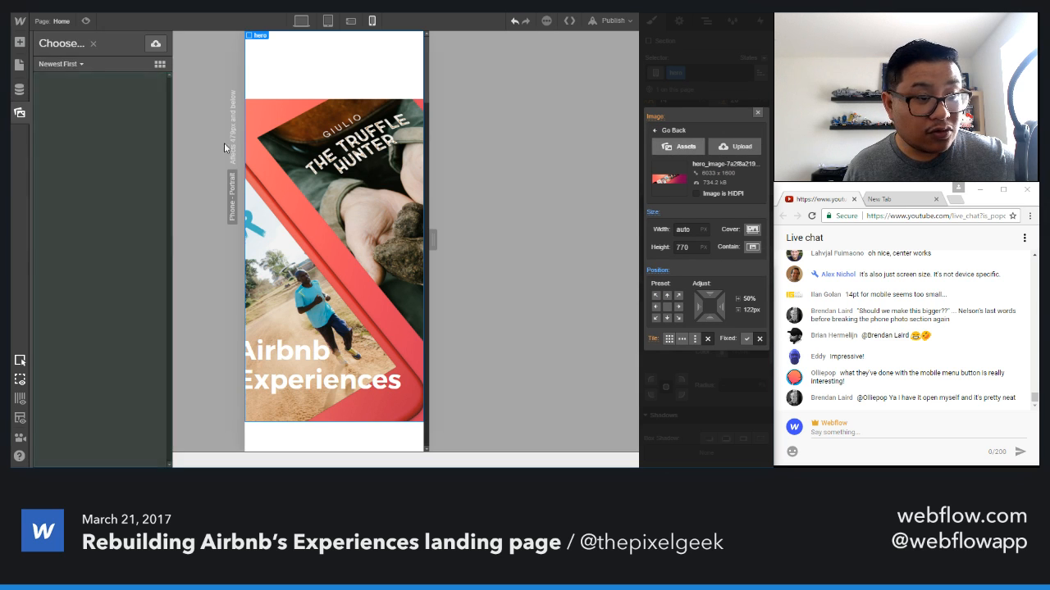
{"action": "left_click", "coordinate": [81, 88]}
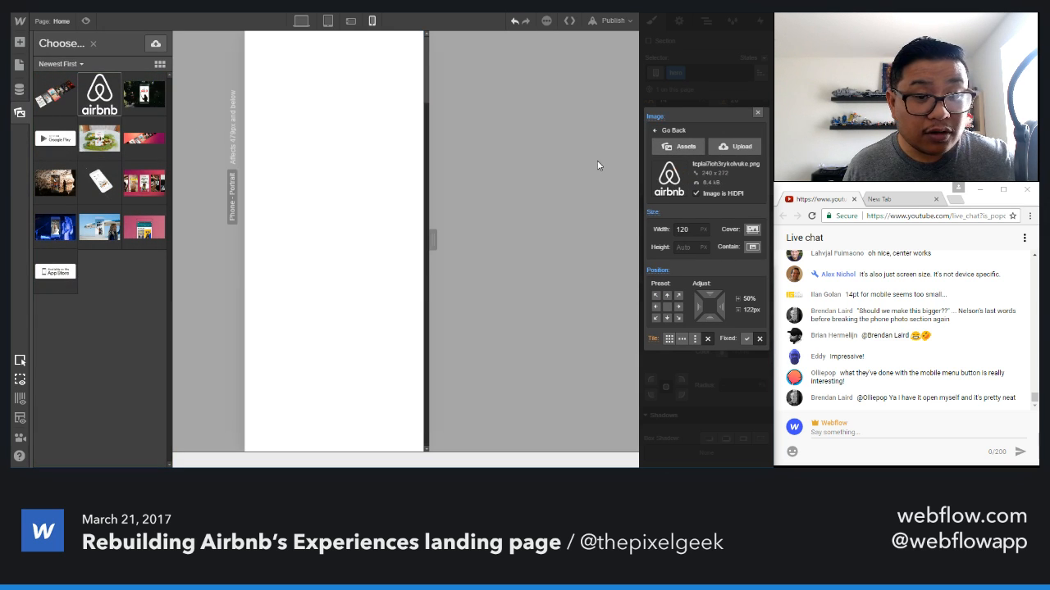
{"action": "left_click", "coordinate": [55, 94]}
{"action": "left_click", "coordinate": [212, 103]}
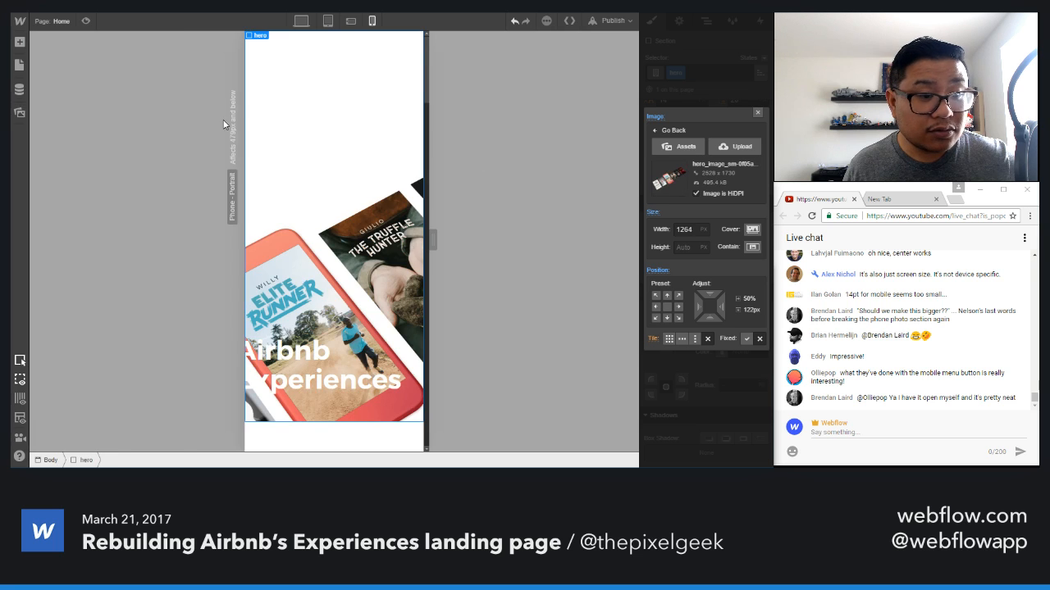
{"action": "left_click", "coordinate": [757, 113]}
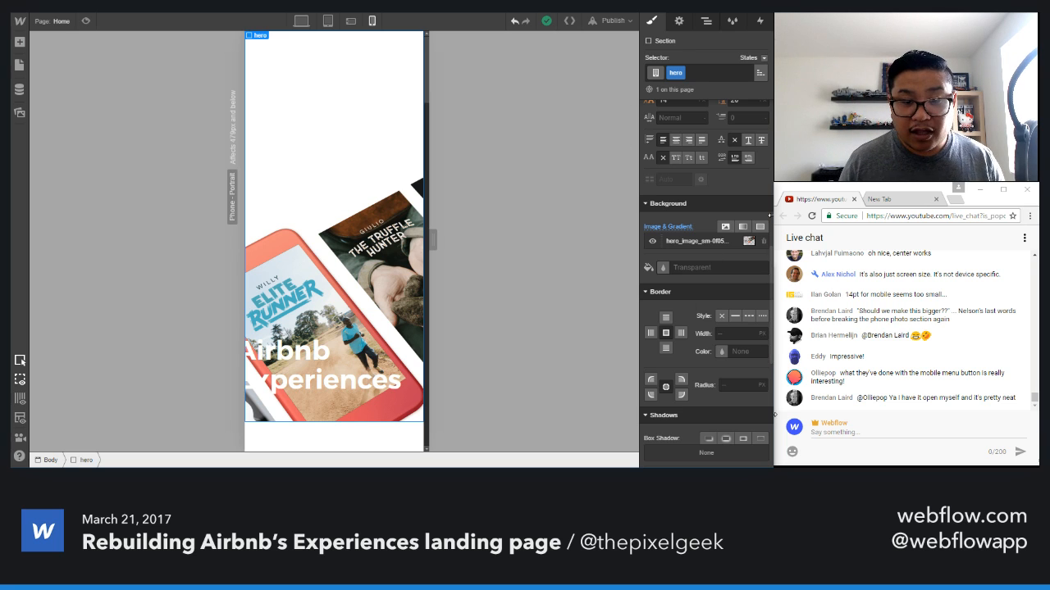
- Add a linear gradient to the hero's background at a 135-degree angle with the start colour ff7d6c
{"action": "left_click", "coordinate": [743, 226]}
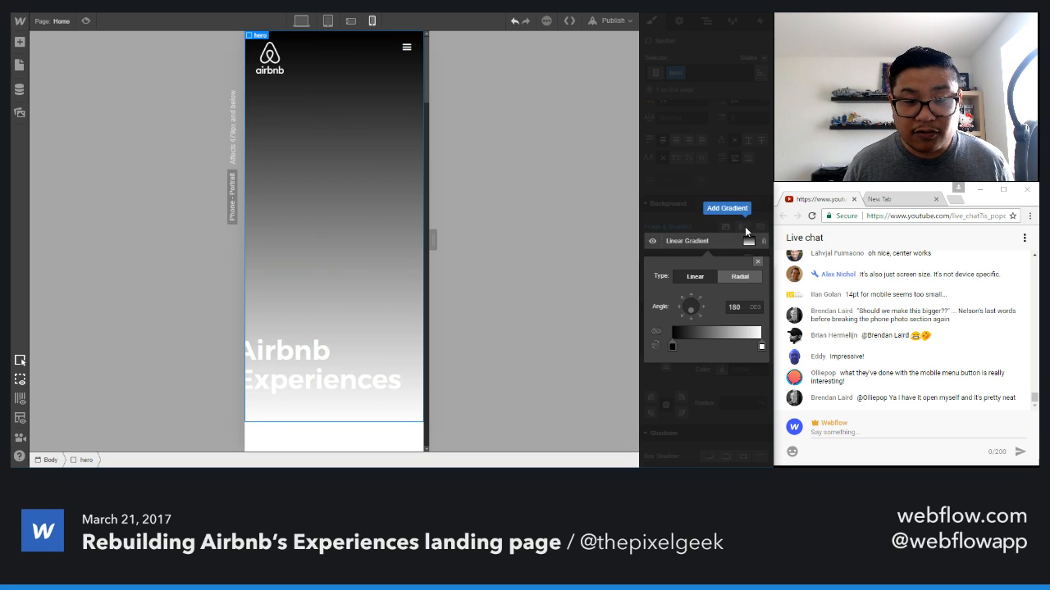
{"action": "left_click", "coordinate": [684, 303]}
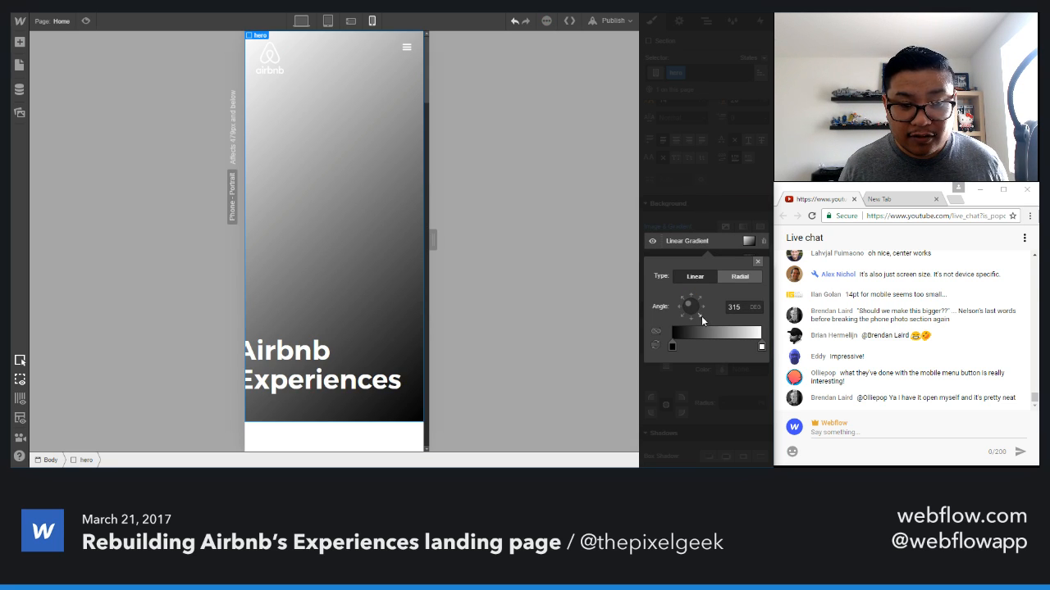
{"action": "left_click", "coordinate": [702, 321]}
{"action": "left_click", "coordinate": [671, 347]}
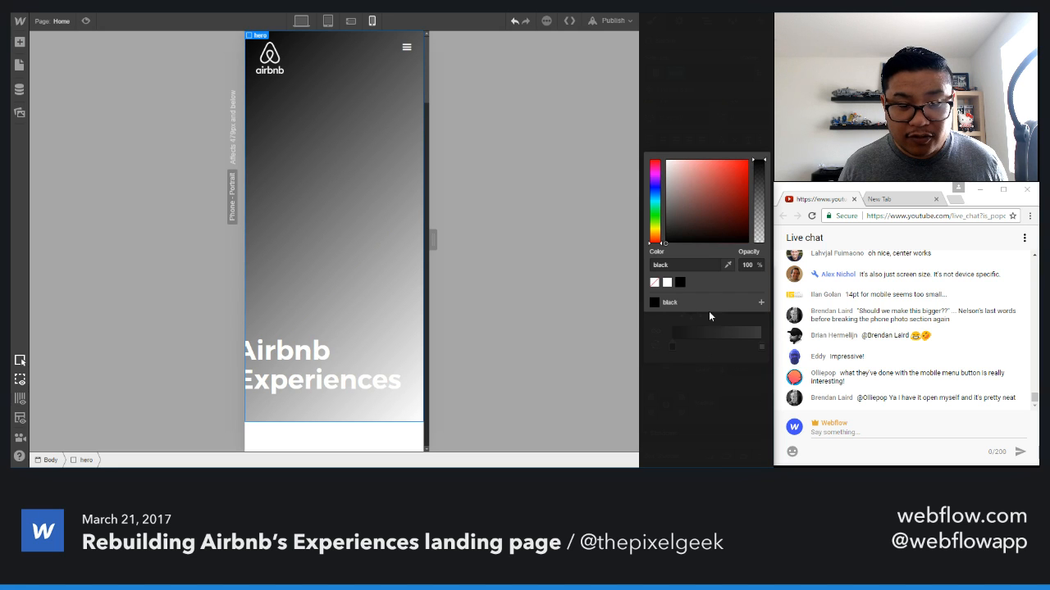
{"action": "left_click_drag", "start_coordinate": [679, 265], "coordinate": [638, 265]}
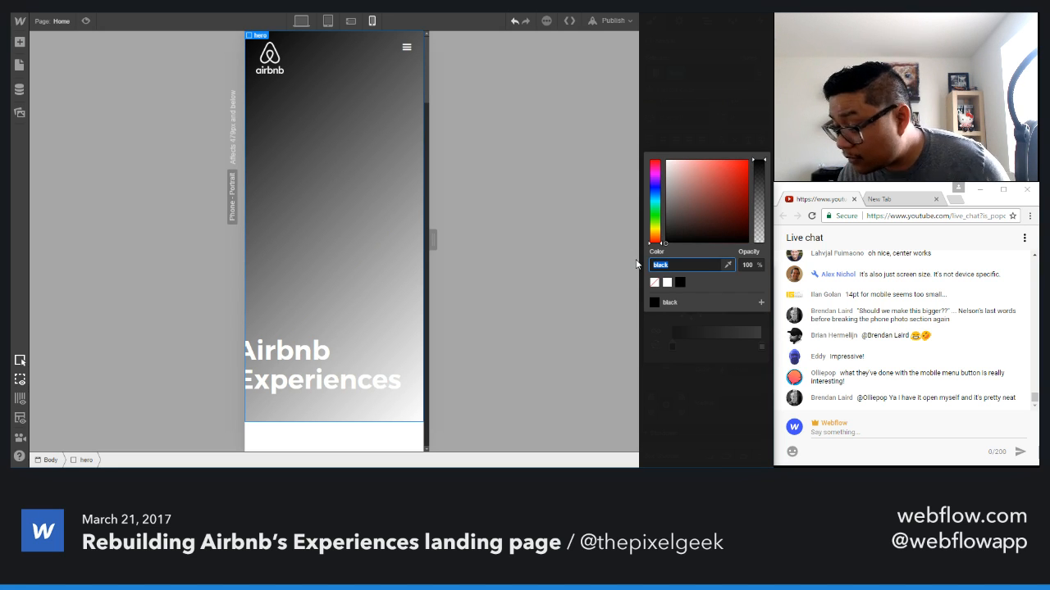
{"action": "type", "text": "ff7"}
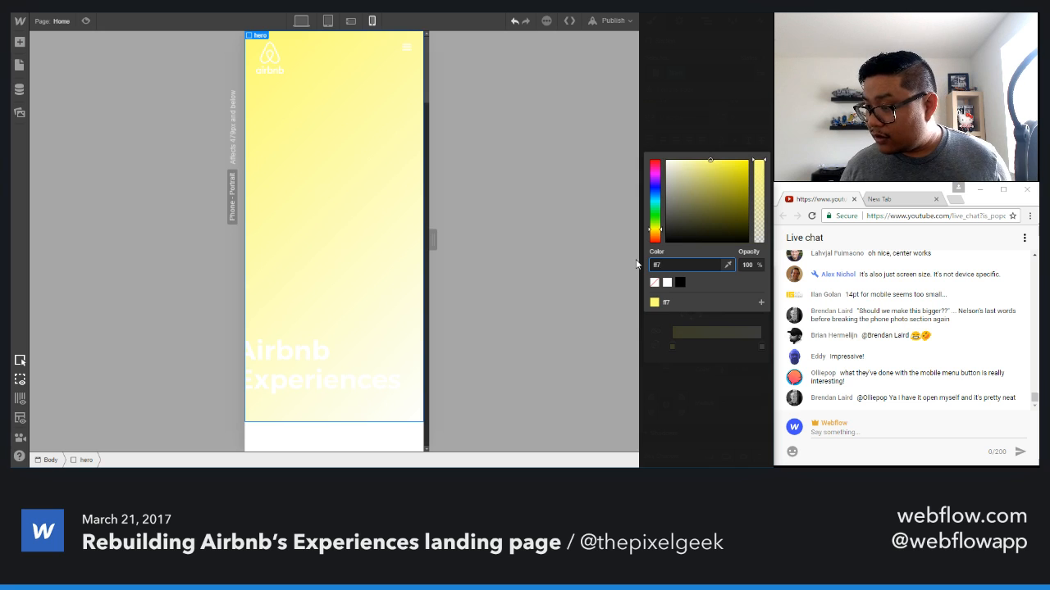
{"action": "type", "text": "d6c"}
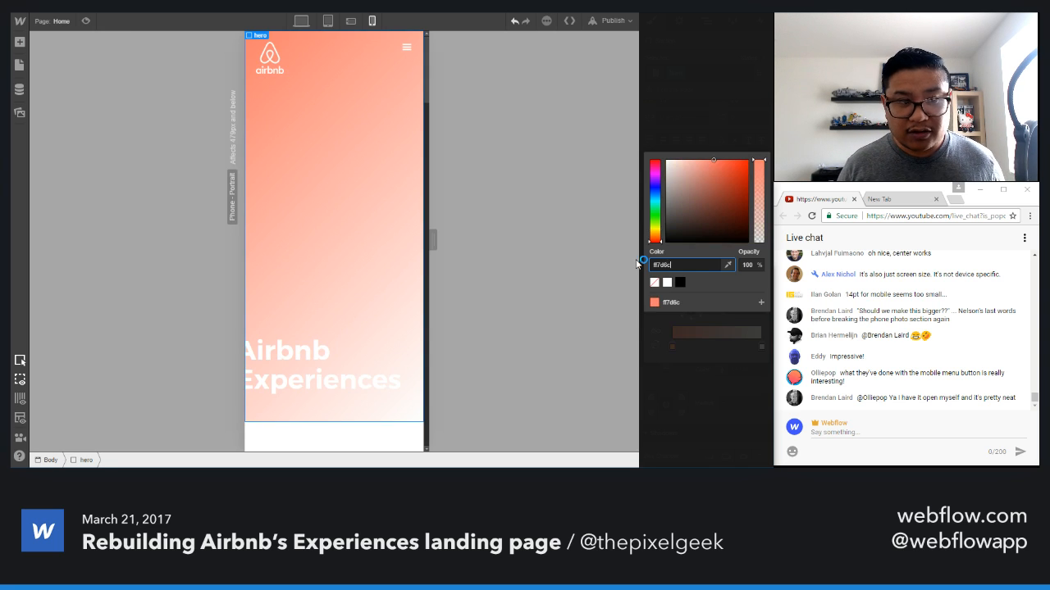
{"action": "key", "text": "Return"}
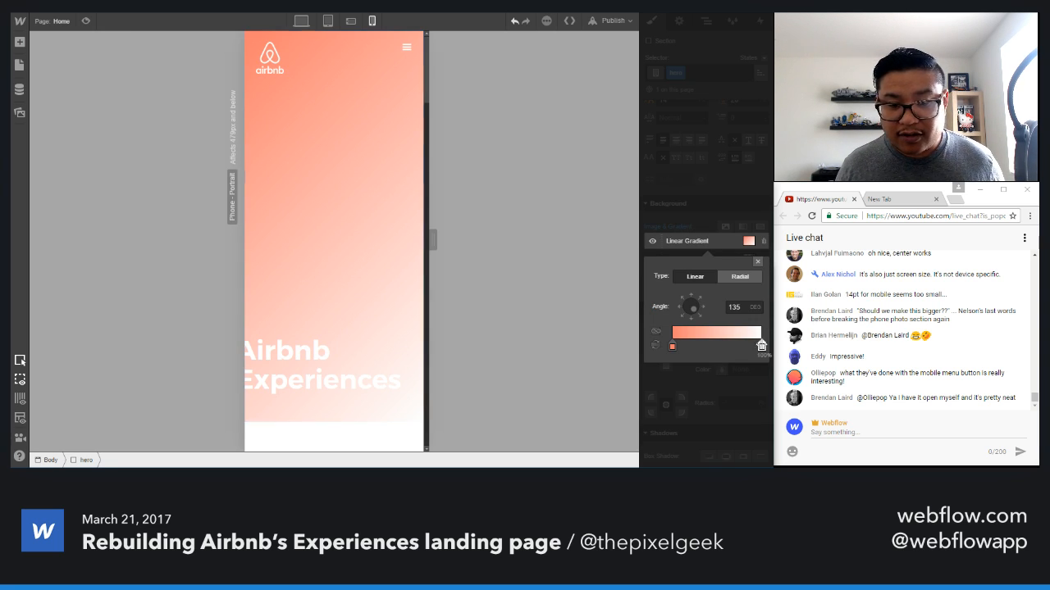
- Set the hero gradient's end colour to b91a40 and order the gradient beneath the phone image
{"action": "left_click", "coordinate": [761, 347]}
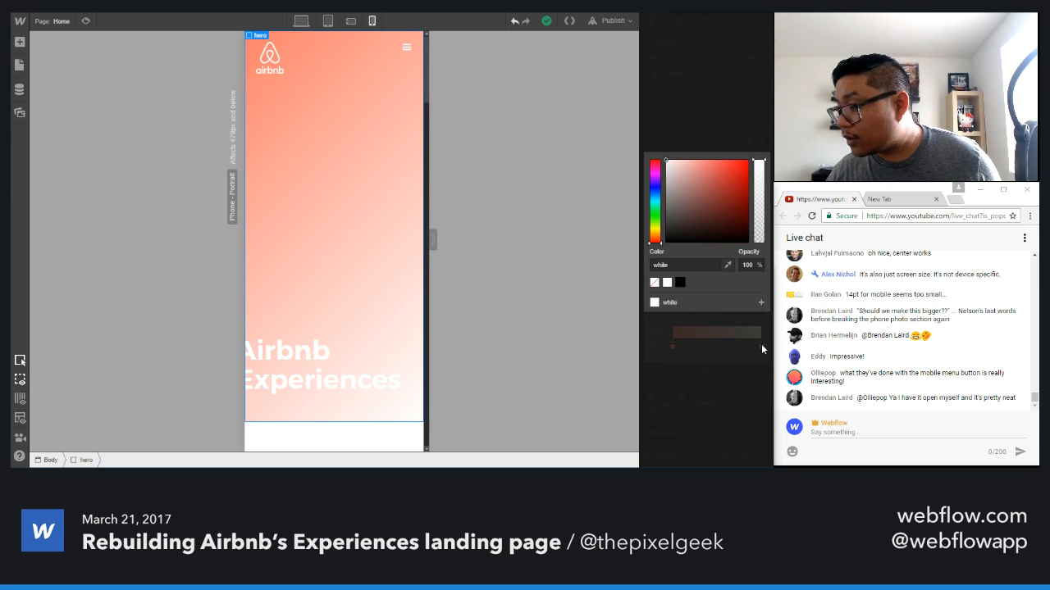
{"action": "left_click", "coordinate": [673, 264]}
{"action": "left_click_drag", "start_coordinate": [673, 265], "coordinate": [648, 269]}
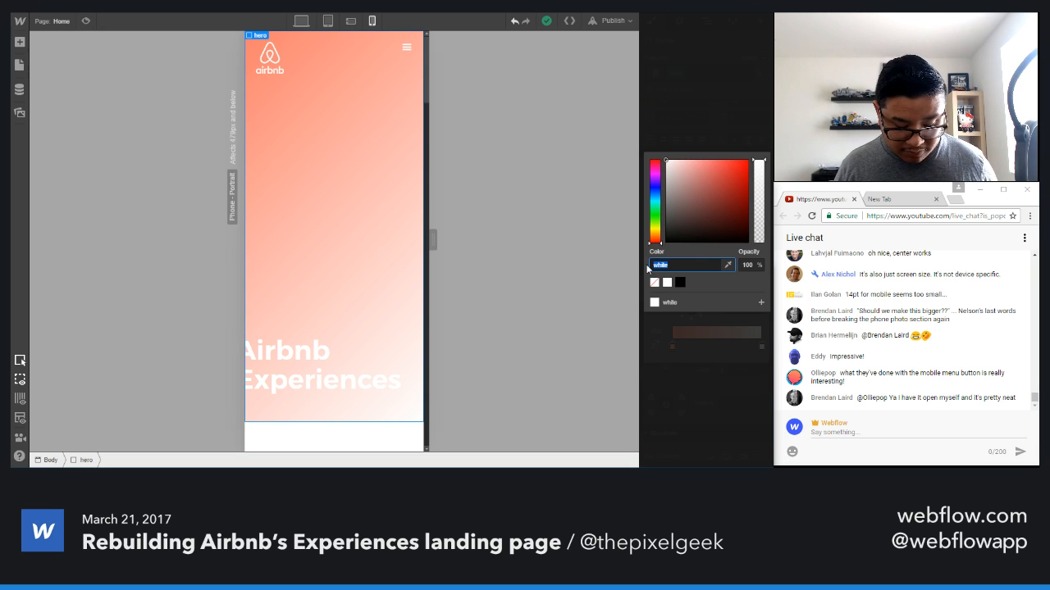
{"action": "type", "text": "b9"}
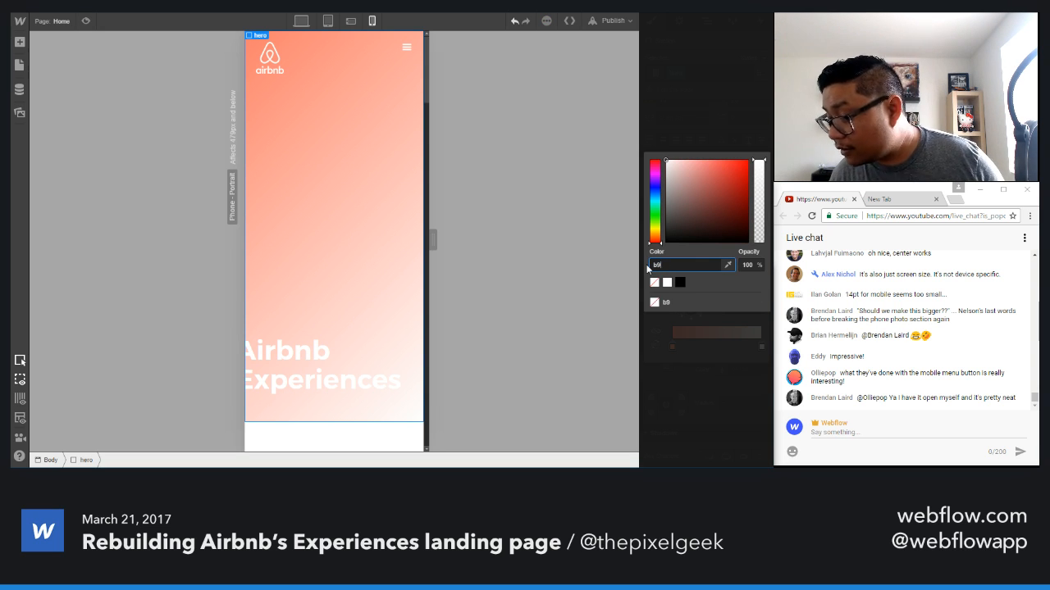
{"action": "type", "text": "1a"}
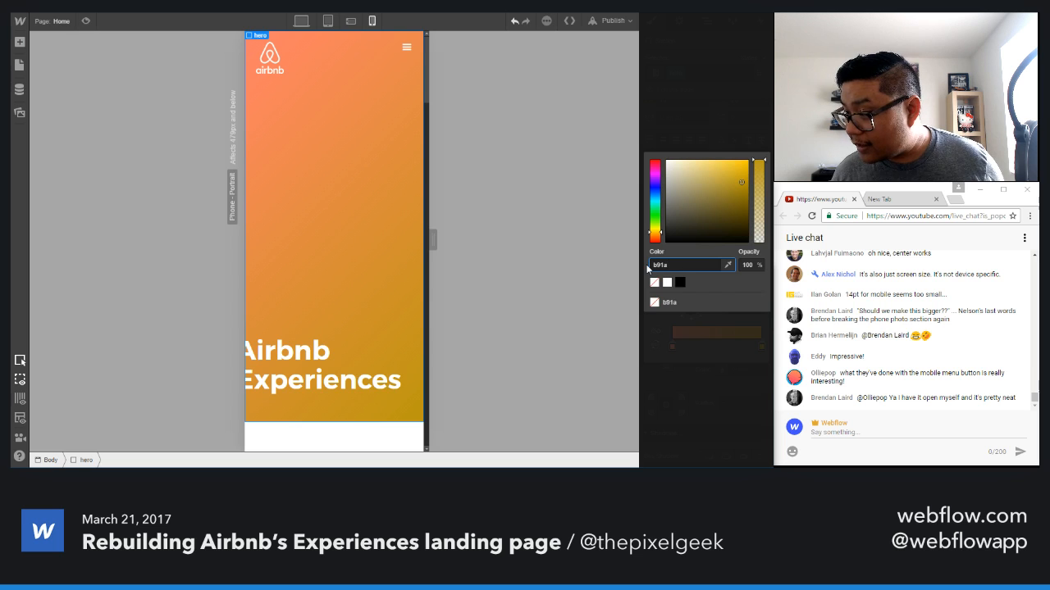
{"action": "type", "text": "40"}
{"action": "key", "text": "Return"}
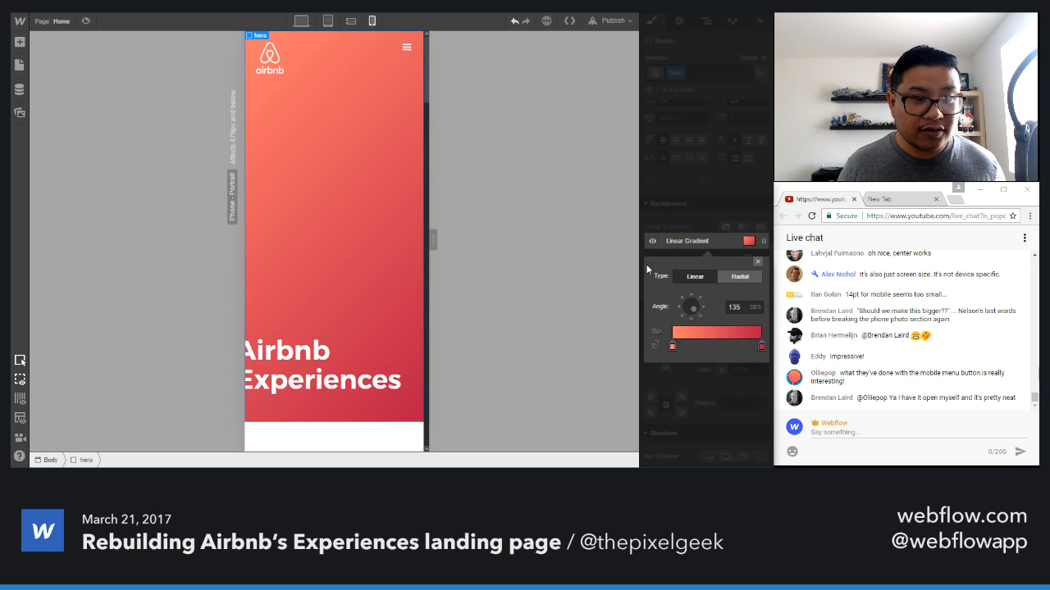
{"action": "left_click", "coordinate": [758, 262]}
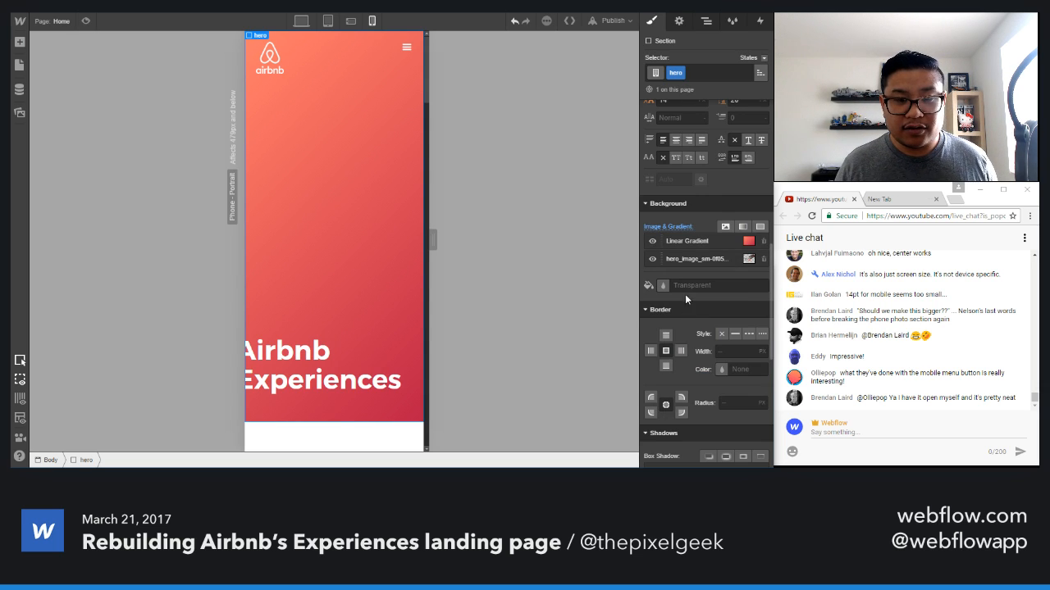
{"action": "left_click_drag", "start_coordinate": [662, 238], "coordinate": [663, 260]}
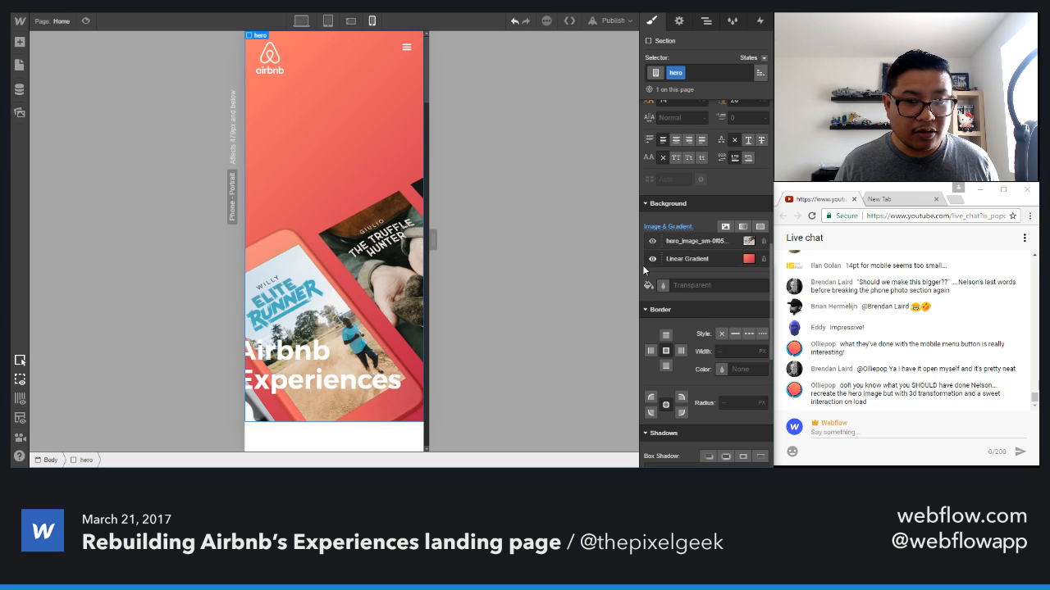
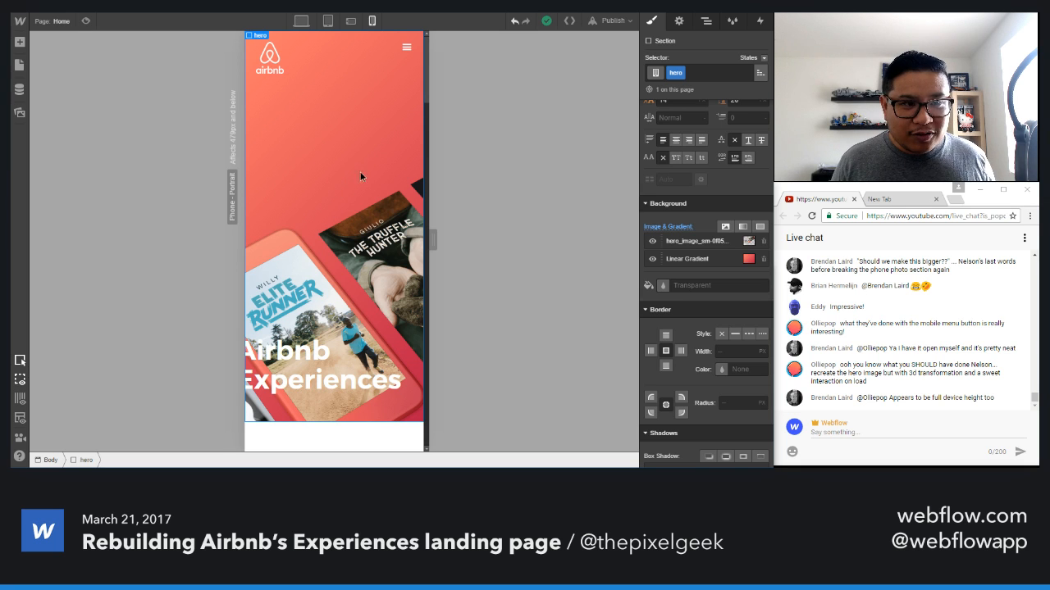
- Align the hero's flex content to the start on both axes and set the hero content padding to 10 px on all sides
{"action": "scroll", "coordinate": [691, 325], "scroll_direction": "up", "scroll_amount": 10}
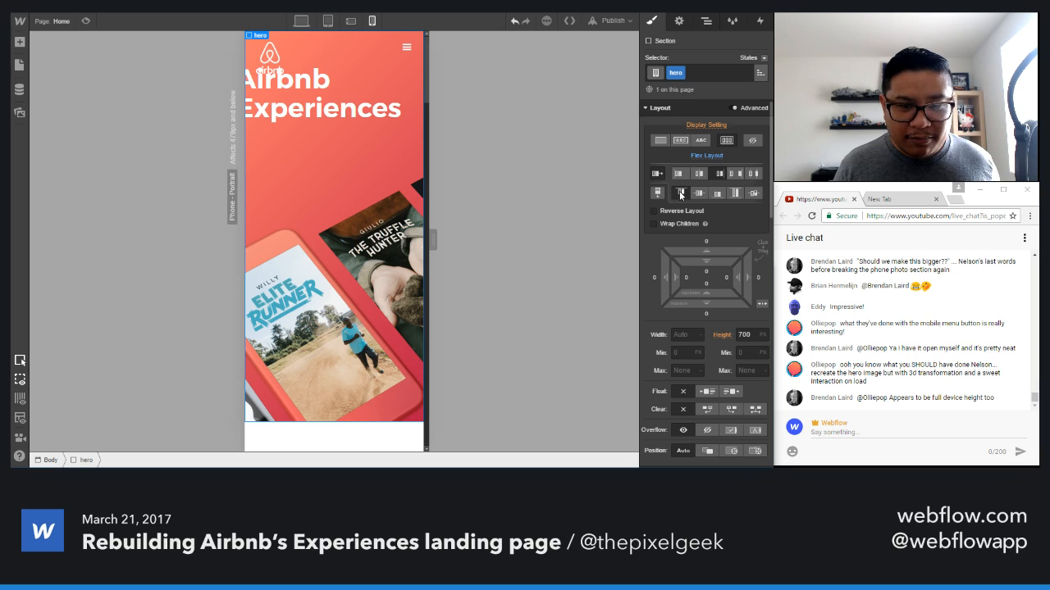
{"action": "left_click", "coordinate": [680, 193]}
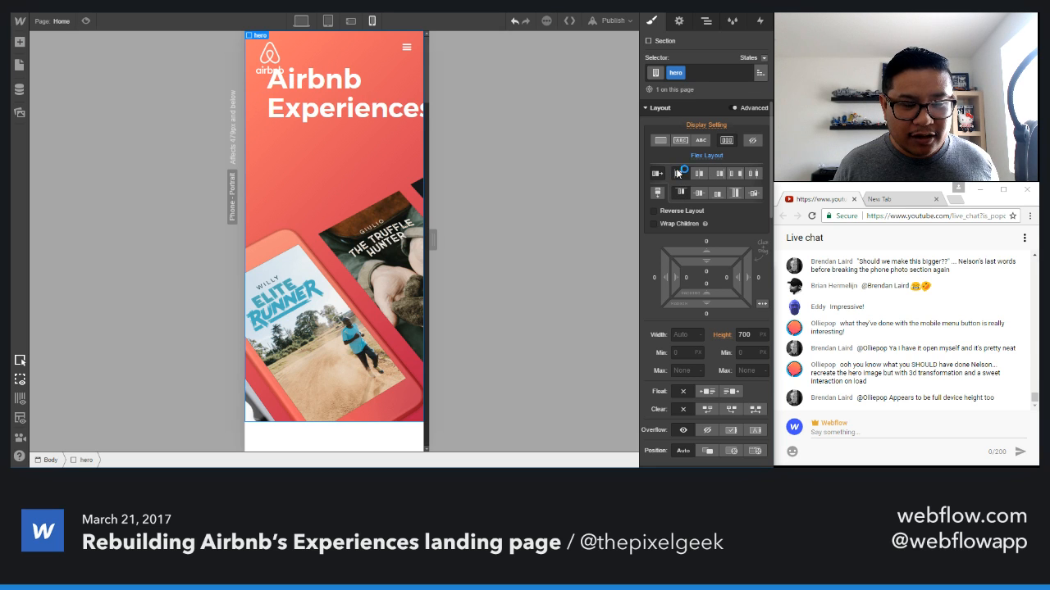
{"action": "left_click", "coordinate": [374, 113]}
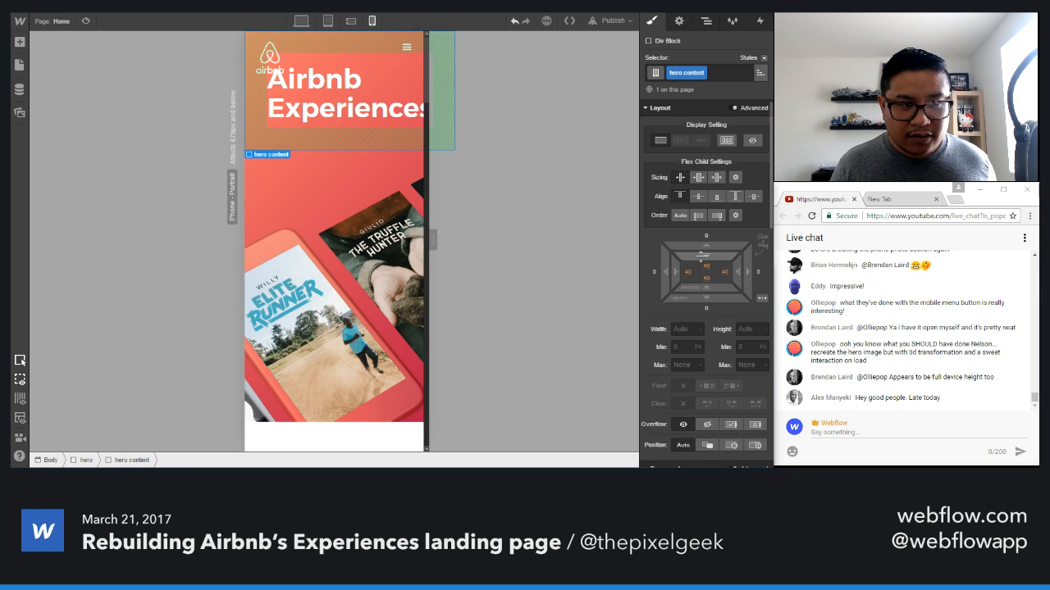
{"action": "left_click_drag", "start_coordinate": [703, 255], "coordinate": [679, 205]}
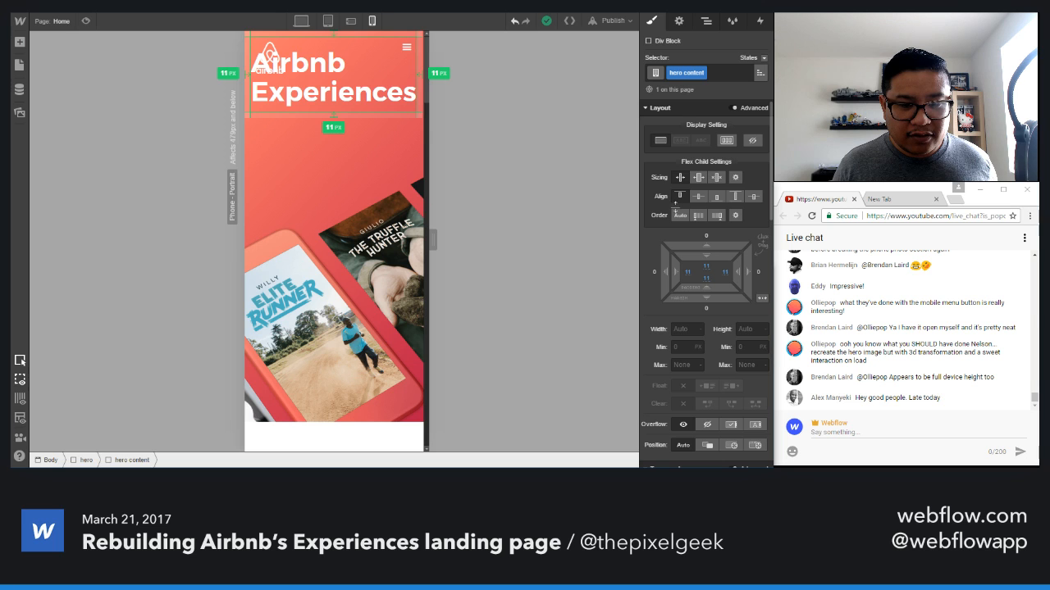
- Set the Airbnb Experiences heading's font size to 38 px and reduce its line height by 10 px
{"action": "left_click", "coordinate": [414, 80]}
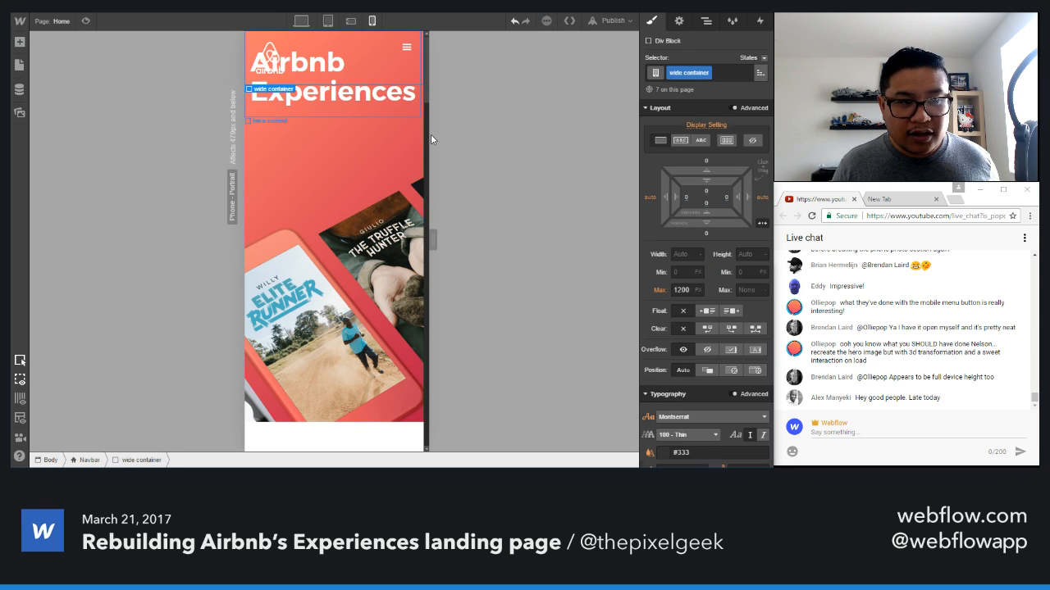
{"action": "left_click", "coordinate": [381, 101]}
{"action": "scroll", "coordinate": [705, 246], "scroll_direction": "down", "scroll_amount": 5}
{"action": "left_click", "coordinate": [679, 246]}
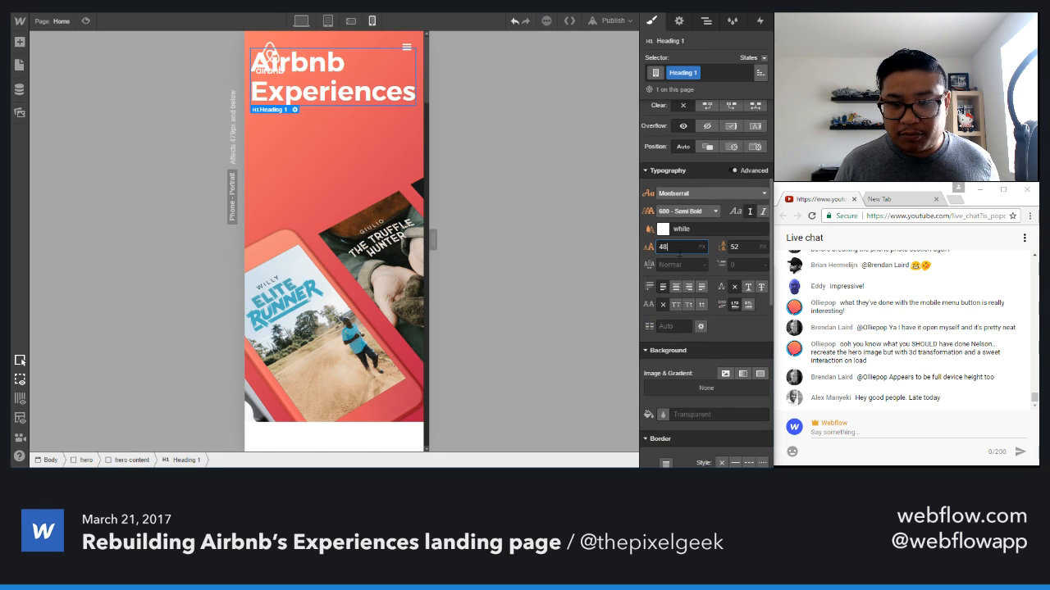
{"action": "key", "text": "shift+Down"}
{"action": "key", "text": "Tab"}
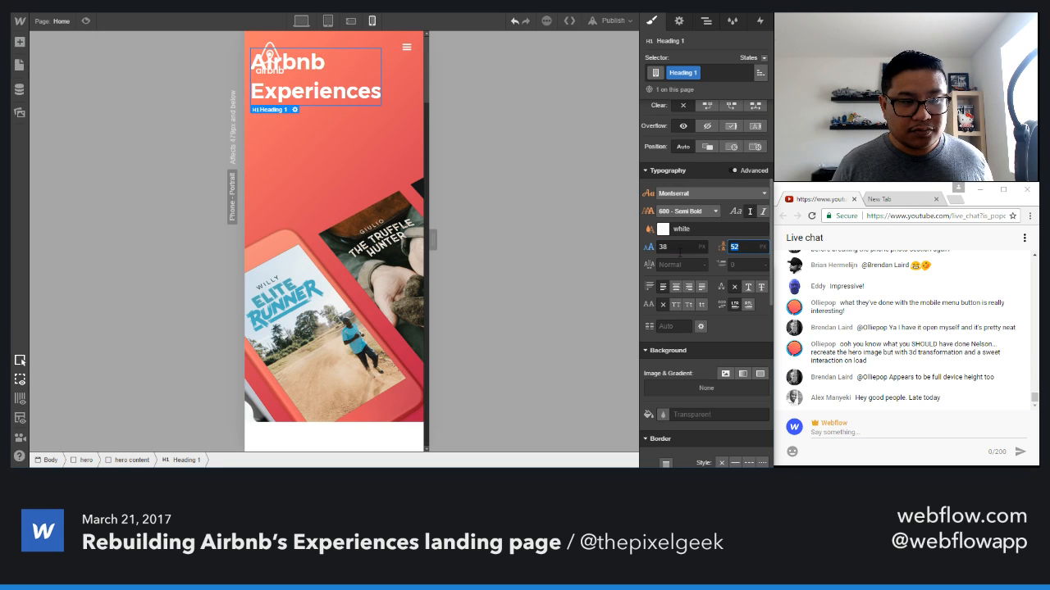
{"action": "key", "text": "shift+Down"}
- Give the hero section about 116 px of top padding and set the hero content's left padding to about 29 px
{"action": "left_click", "coordinate": [373, 246]}
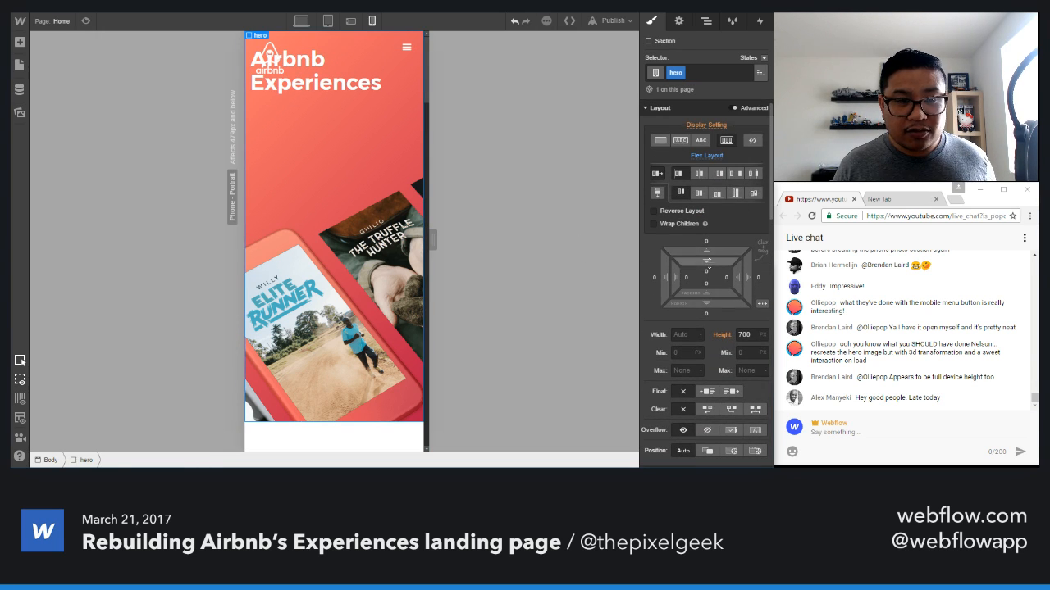
{"action": "left_click_drag", "start_coordinate": [710, 250], "coordinate": [715, 294]}
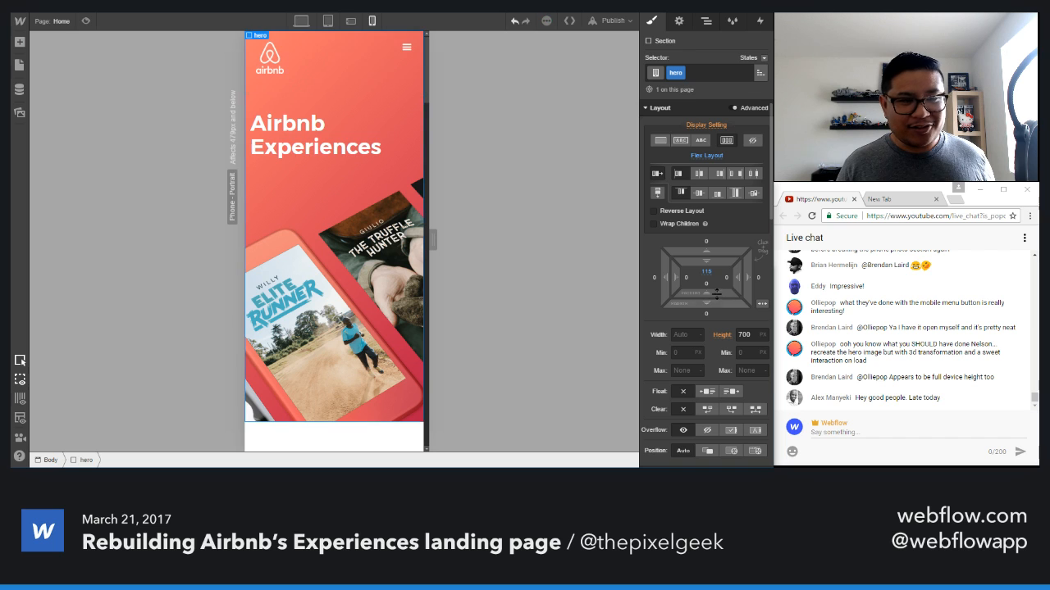
{"action": "left_click", "coordinate": [365, 162]}
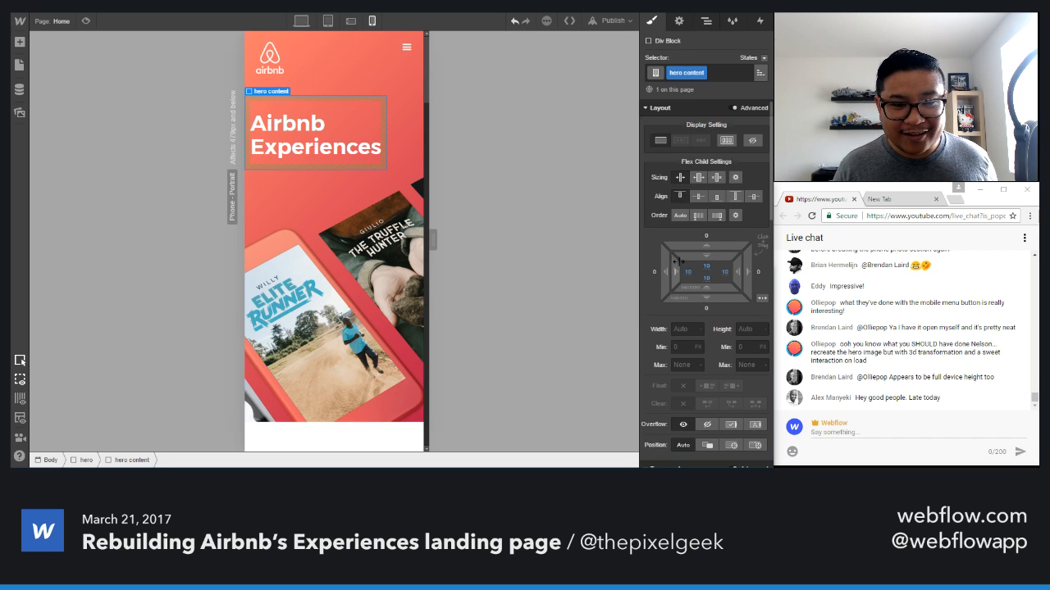
{"action": "left_click_drag", "start_coordinate": [675, 277], "coordinate": [714, 277]}
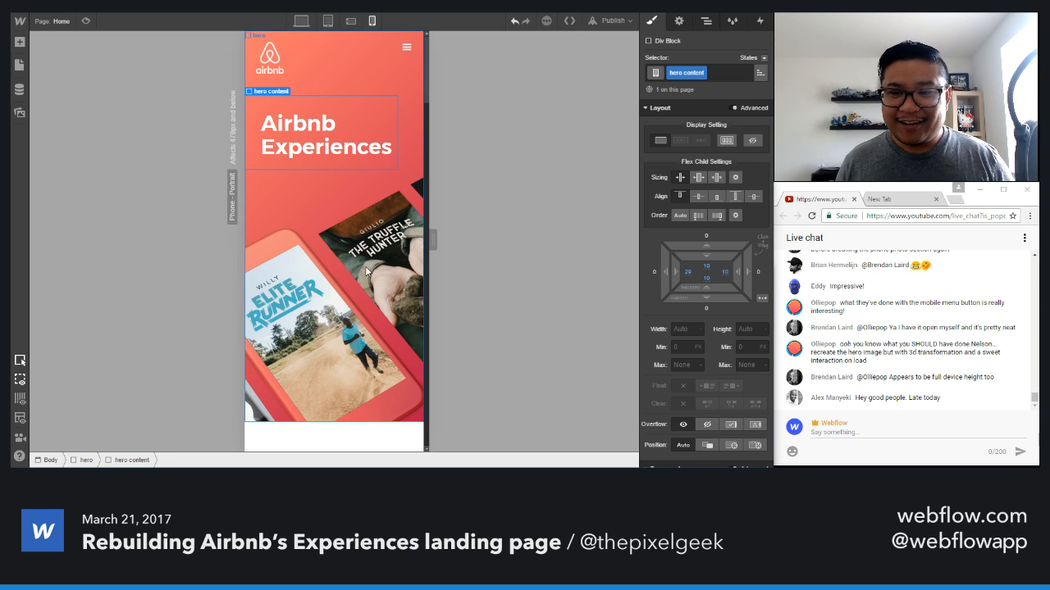
{"action": "scroll", "coordinate": [360, 265], "scroll_direction": "down", "scroll_amount": 5}
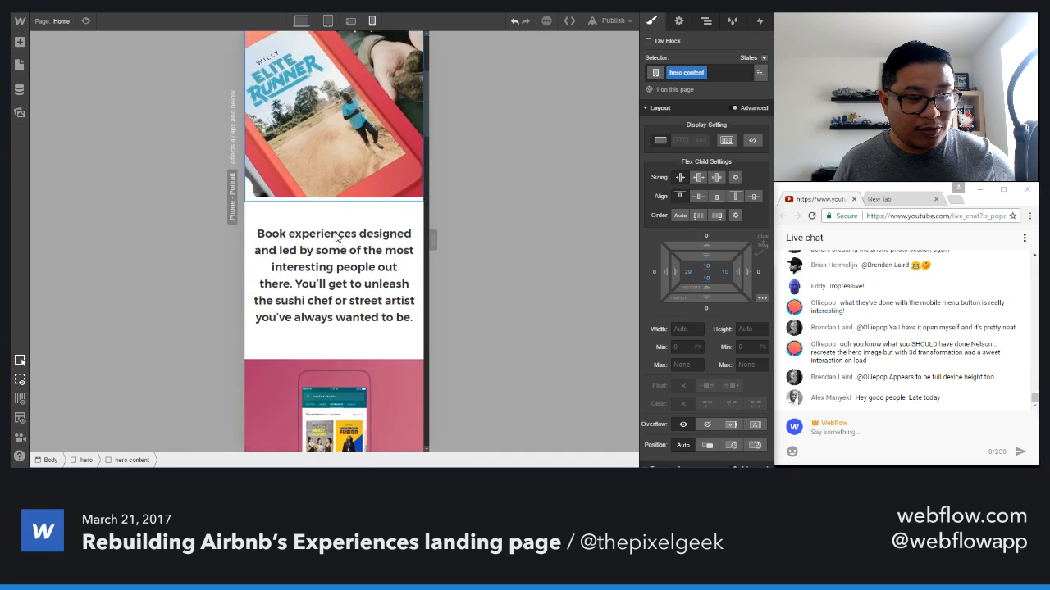
- Try a fixed height on the lightbox link around the pink phone image, then clear it
{"action": "scroll", "coordinate": [336, 238], "scroll_direction": "down", "scroll_amount": 4}
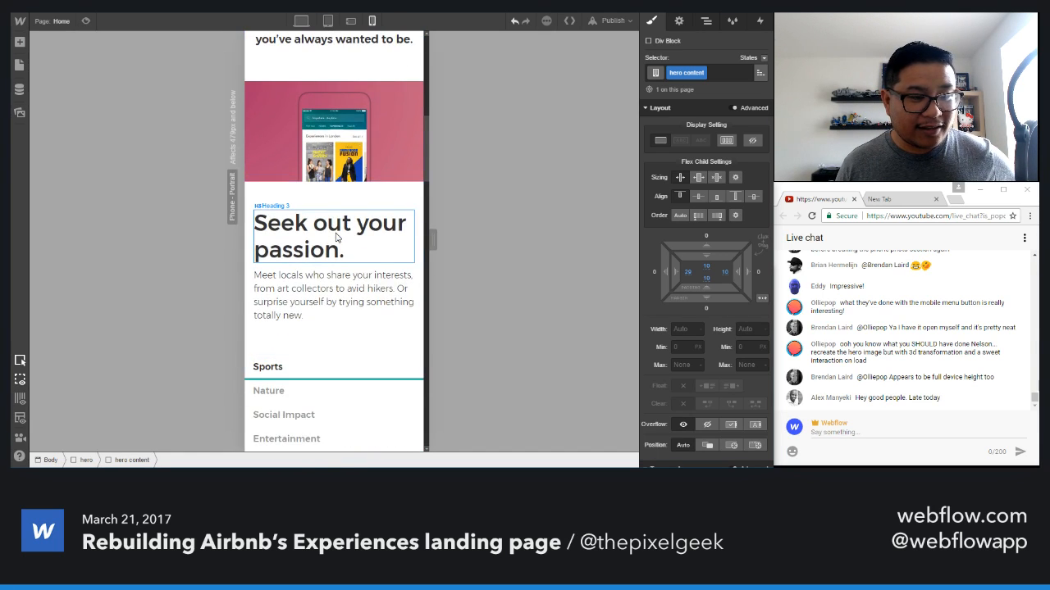
{"action": "scroll", "coordinate": [352, 217], "scroll_direction": "up", "scroll_amount": 3}
{"action": "left_click", "coordinate": [367, 201]}
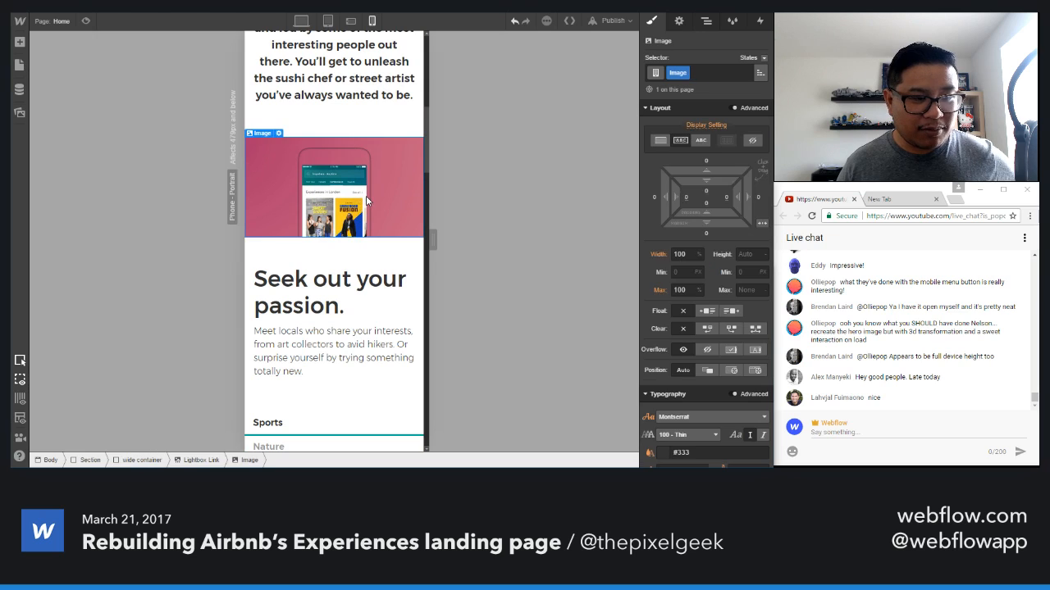
{"action": "key", "text": "Up"}
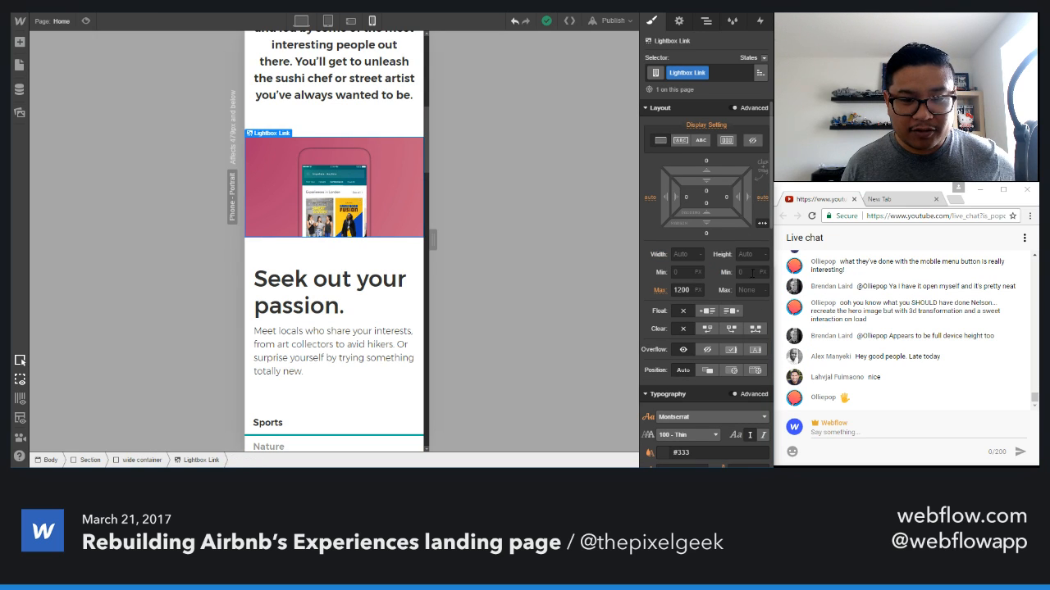
{"action": "left_click", "coordinate": [748, 254]}
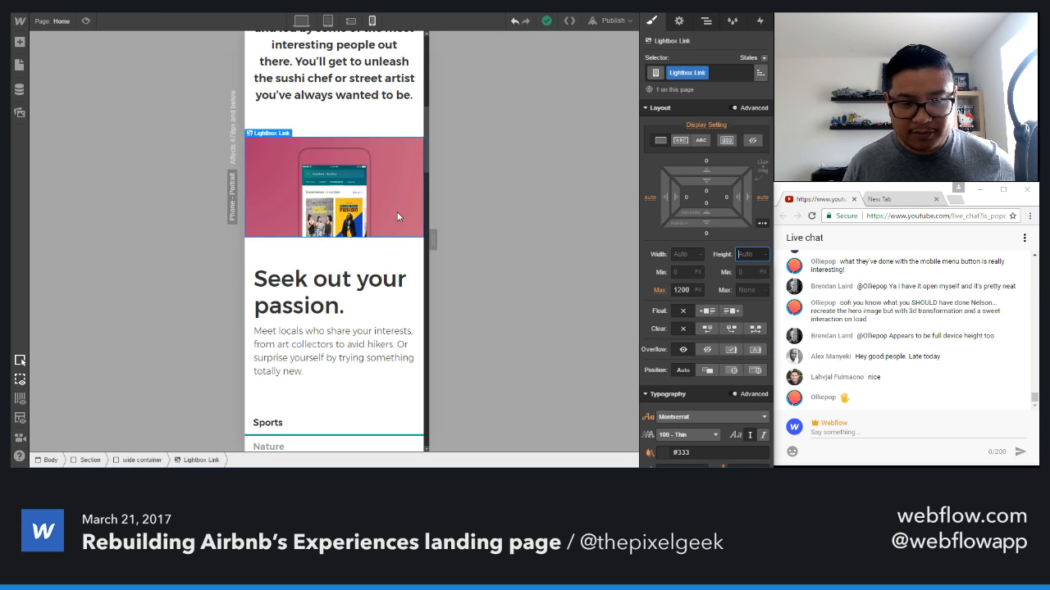
{"action": "key", "text": "Return"}
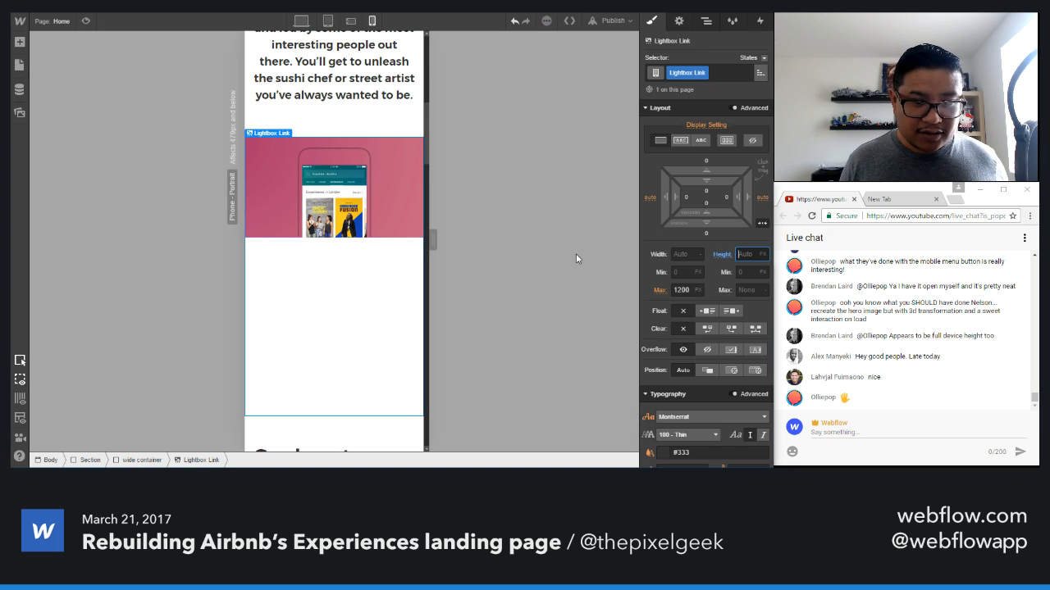
{"action": "key", "text": "Return"}
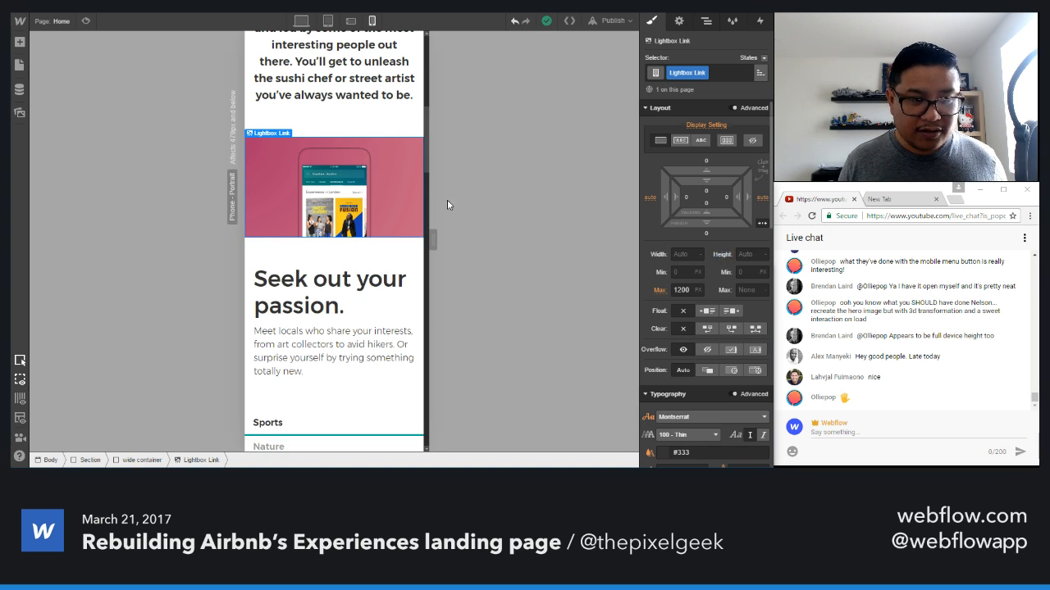
- Try a 500 px height with automatic width on the pink phone image, then clear both overrides
{"action": "left_click", "coordinate": [385, 182]}
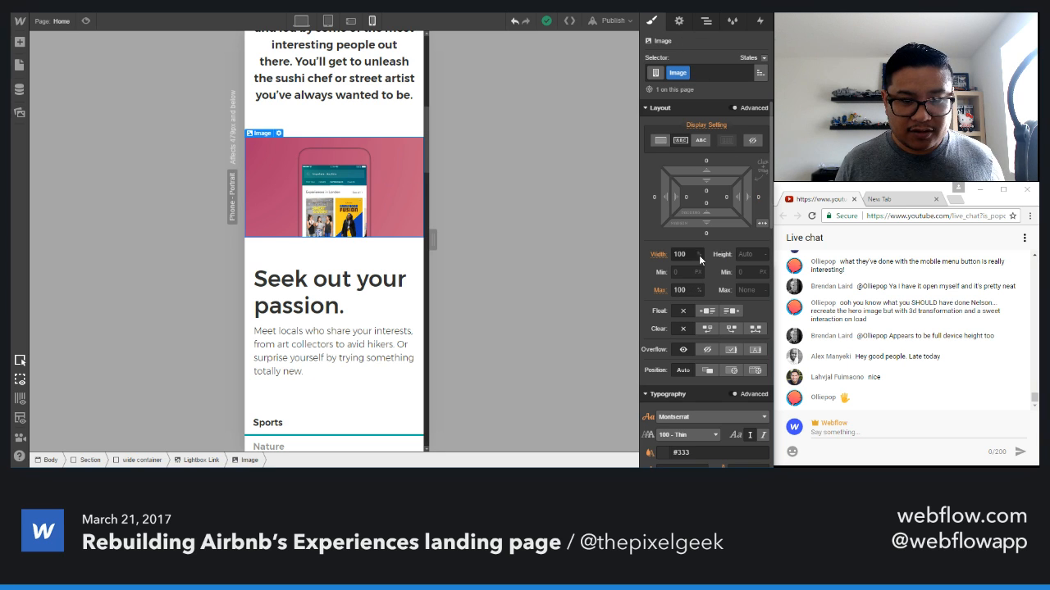
{"action": "left_click", "coordinate": [746, 254]}
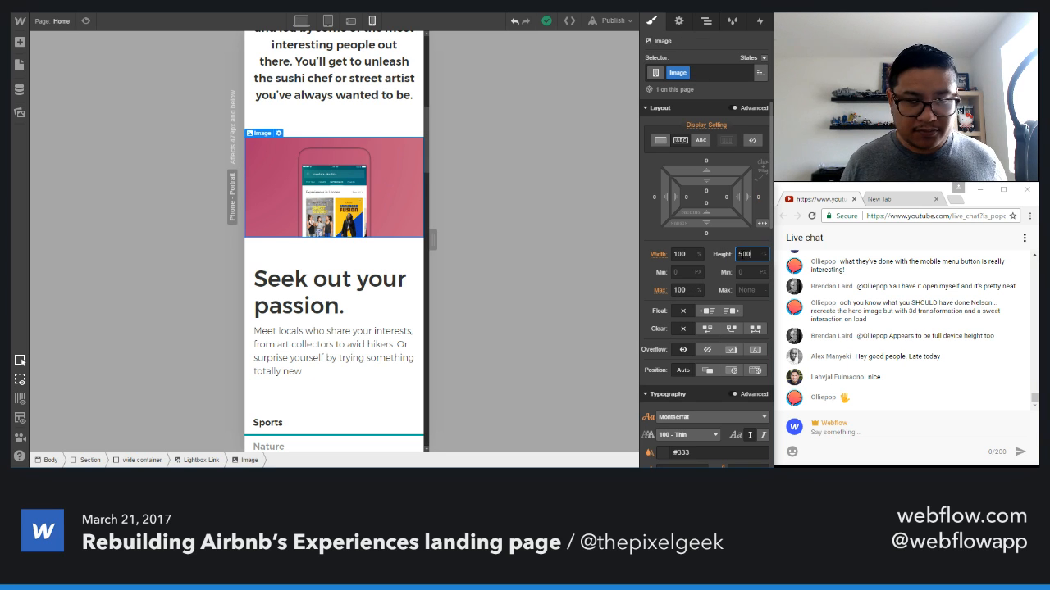
{"action": "type", "text": "500"}
{"action": "key", "text": "Return"}
{"action": "left_click", "coordinate": [718, 256], "text": "alt"}
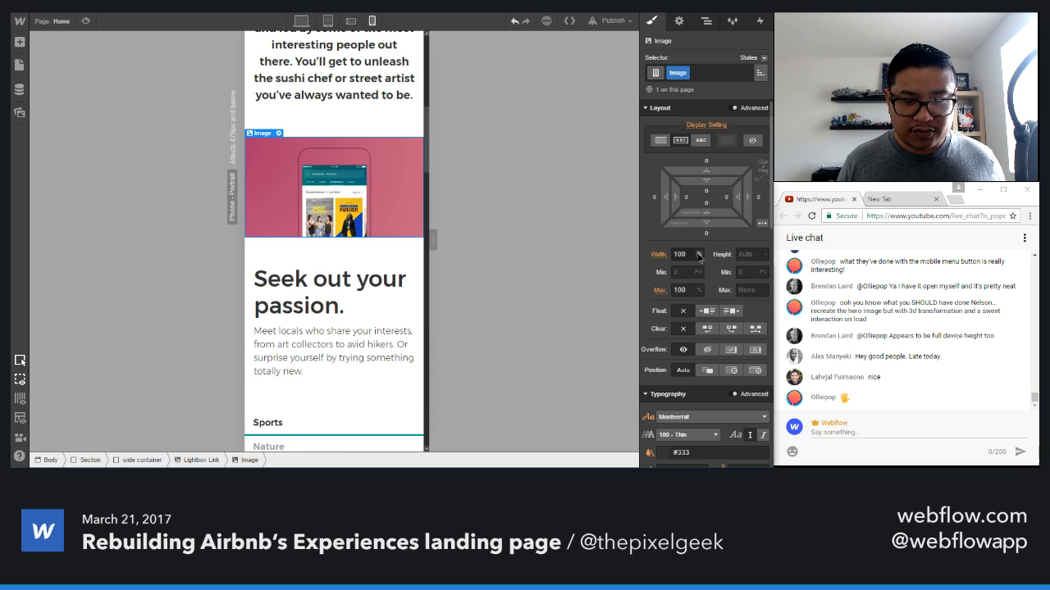
{"action": "left_click", "coordinate": [699, 255]}
{"action": "left_click", "coordinate": [694, 291]}
{"action": "left_click", "coordinate": [746, 254]}
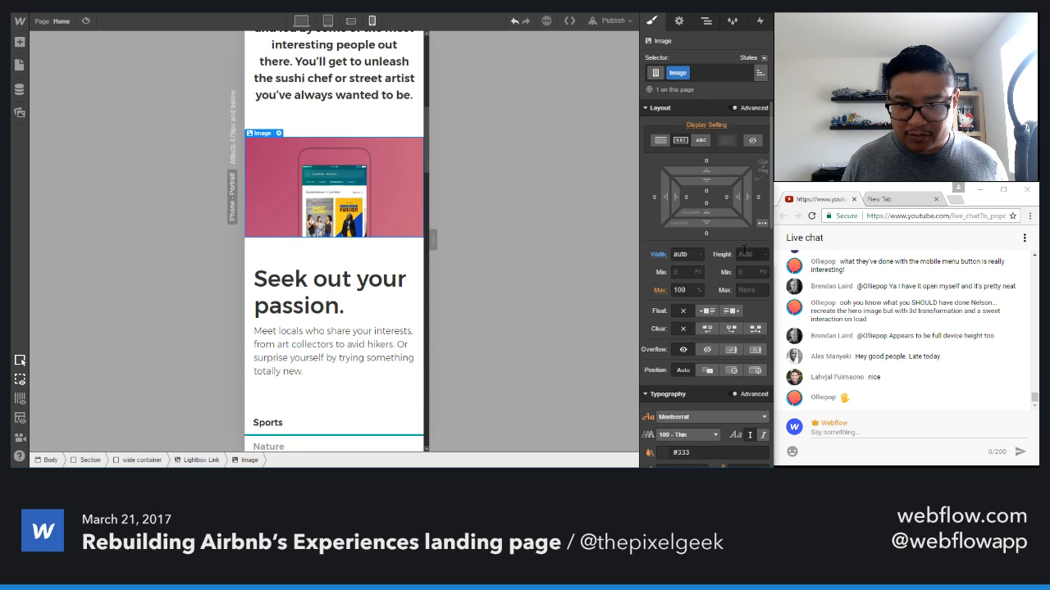
{"action": "type", "text": "500"}
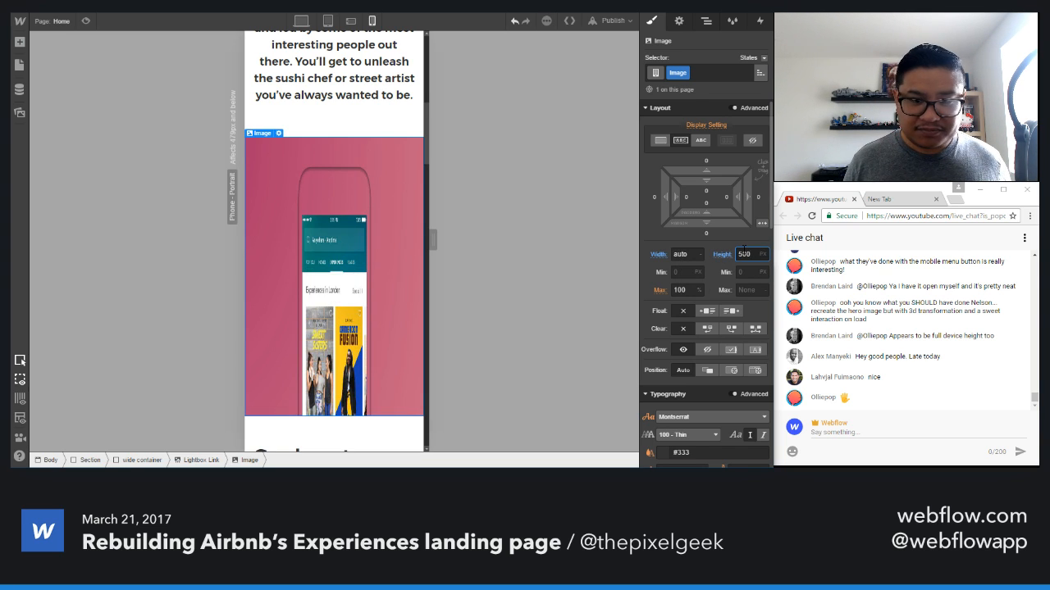
{"action": "left_click", "coordinate": [720, 256], "text": "alt"}
{"action": "left_click", "coordinate": [659, 256], "text": "alt"}
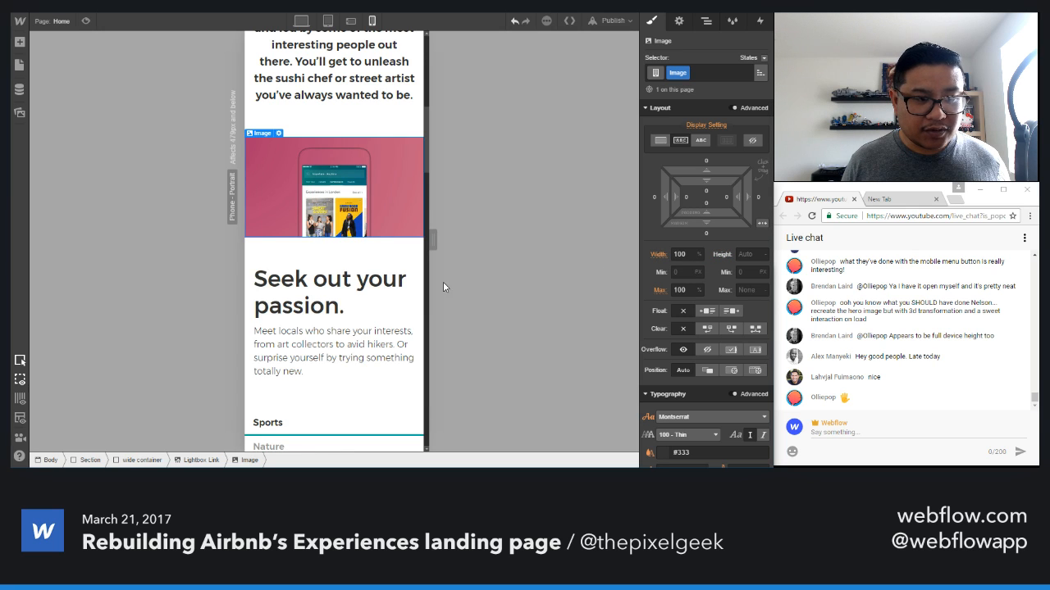
- Stack the experience copy block vertically and give its paragraph a 30 px bottom margin
{"action": "scroll", "coordinate": [350, 355], "scroll_direction": "down", "scroll_amount": 1}
{"action": "scroll", "coordinate": [350, 354], "scroll_direction": "down", "scroll_amount": 3}
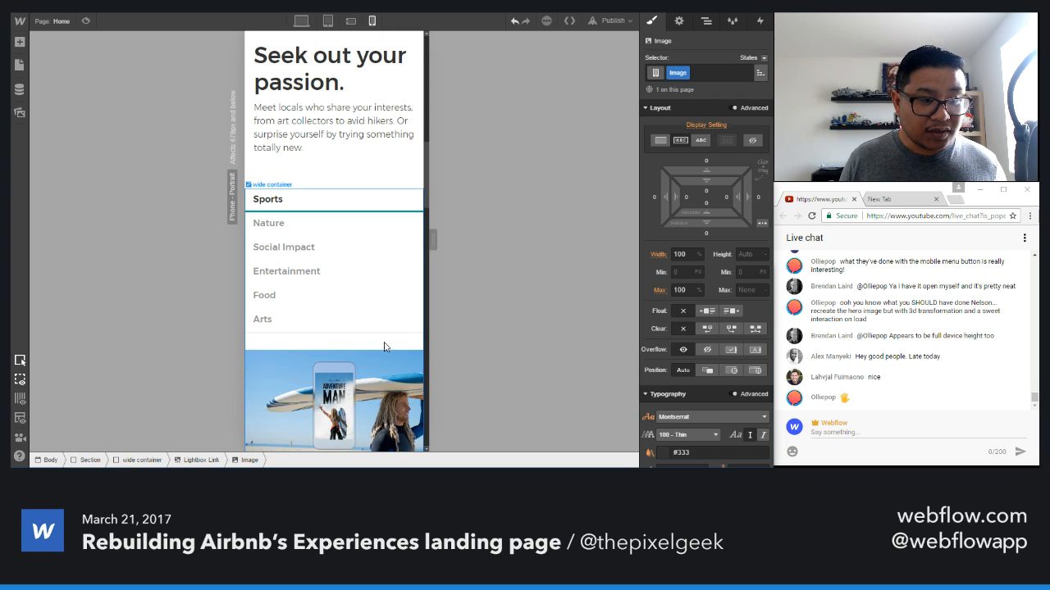
{"action": "scroll", "coordinate": [384, 346], "scroll_direction": "down", "scroll_amount": 3}
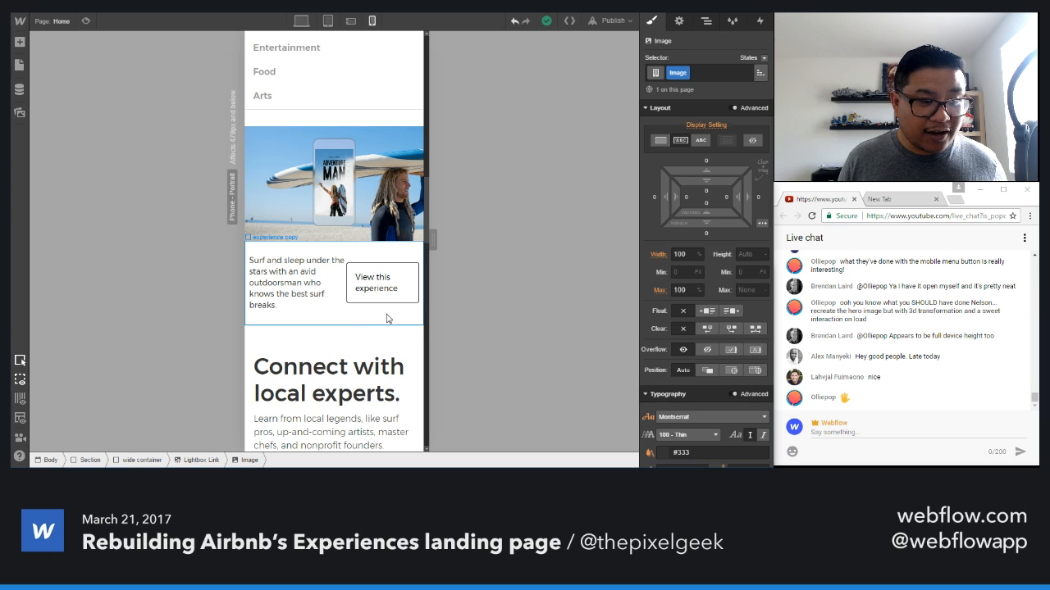
{"action": "left_click", "coordinate": [389, 319]}
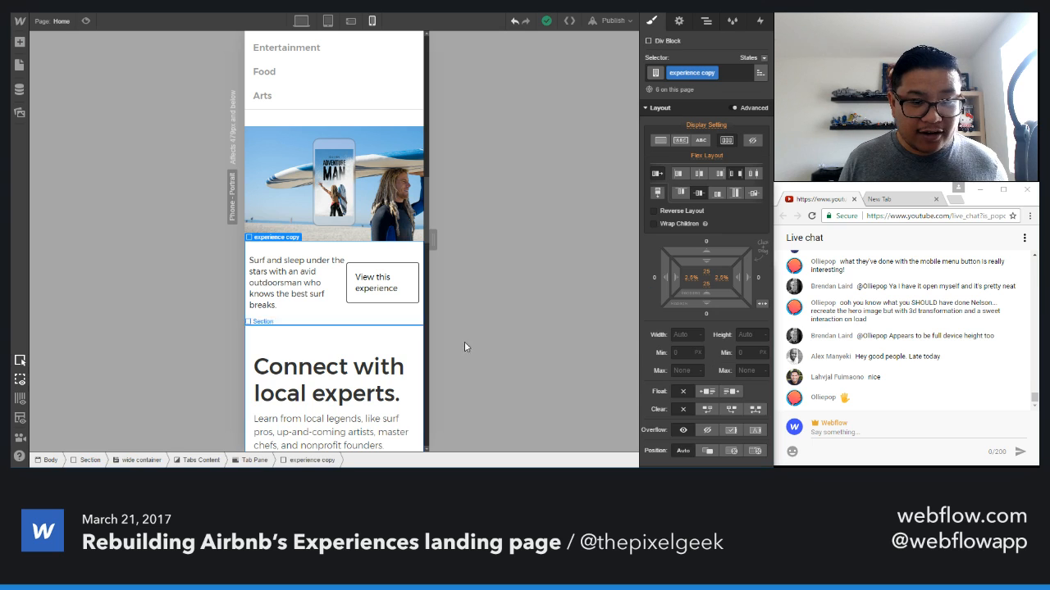
{"action": "left_click", "coordinate": [656, 195]}
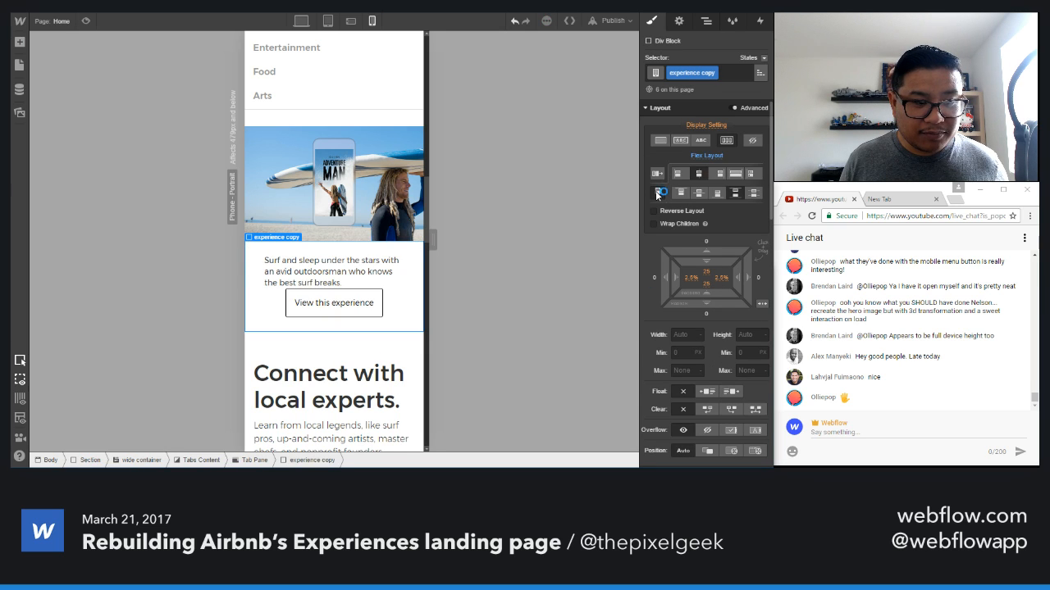
{"action": "left_click", "coordinate": [370, 271]}
{"action": "left_click_drag", "start_coordinate": [717, 297], "coordinate": [696, 351]}
- Set the flex basis of the dynamic list items below "Connect with local experts." to 100%
{"action": "scroll", "coordinate": [408, 373], "scroll_direction": "down", "scroll_amount": 3}
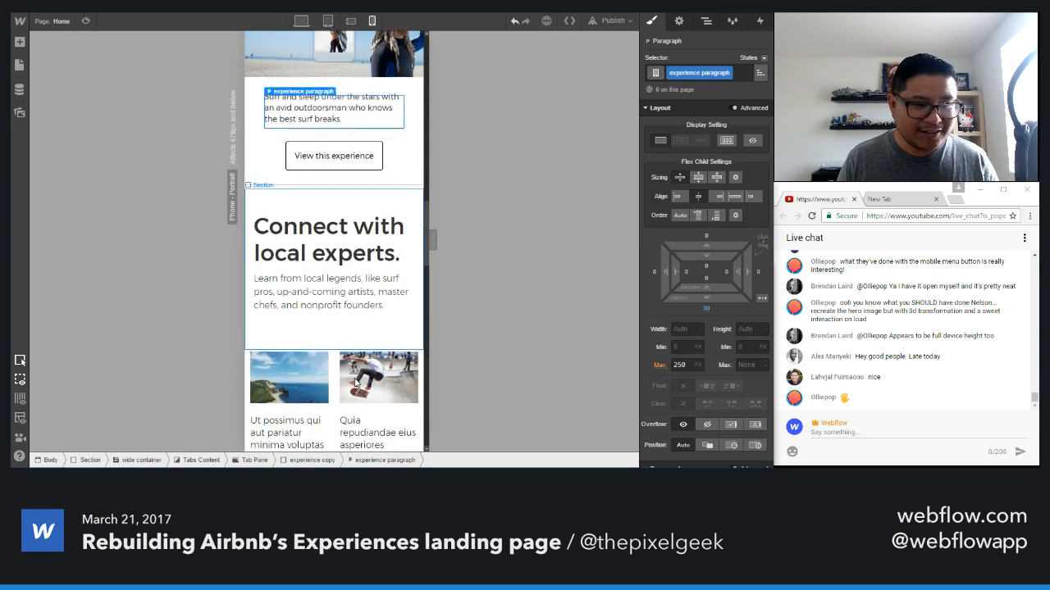
{"action": "scroll", "coordinate": [356, 383], "scroll_direction": "down", "scroll_amount": 2}
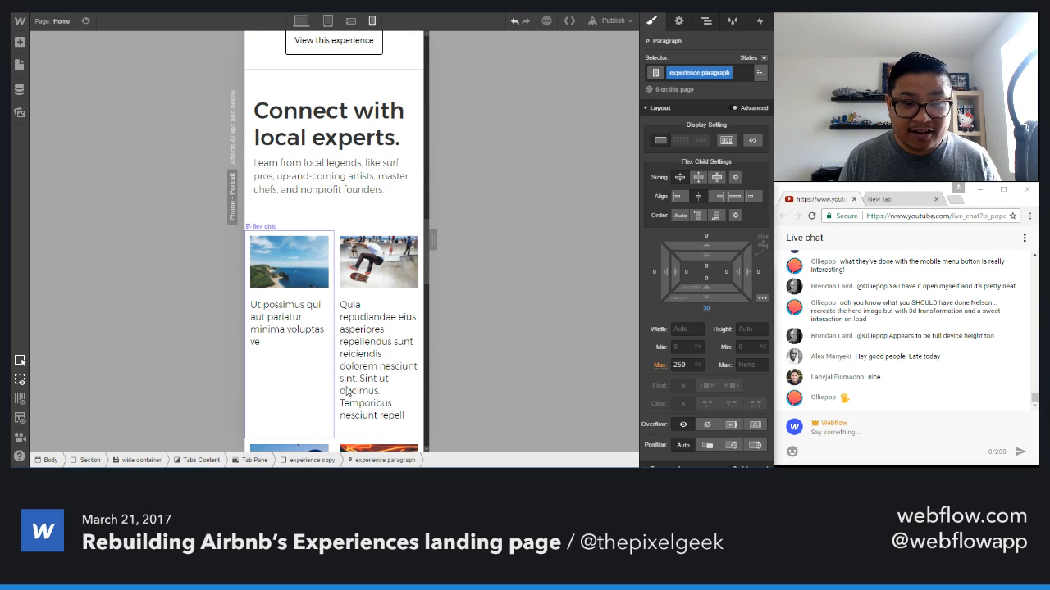
{"action": "left_click", "coordinate": [264, 226]}
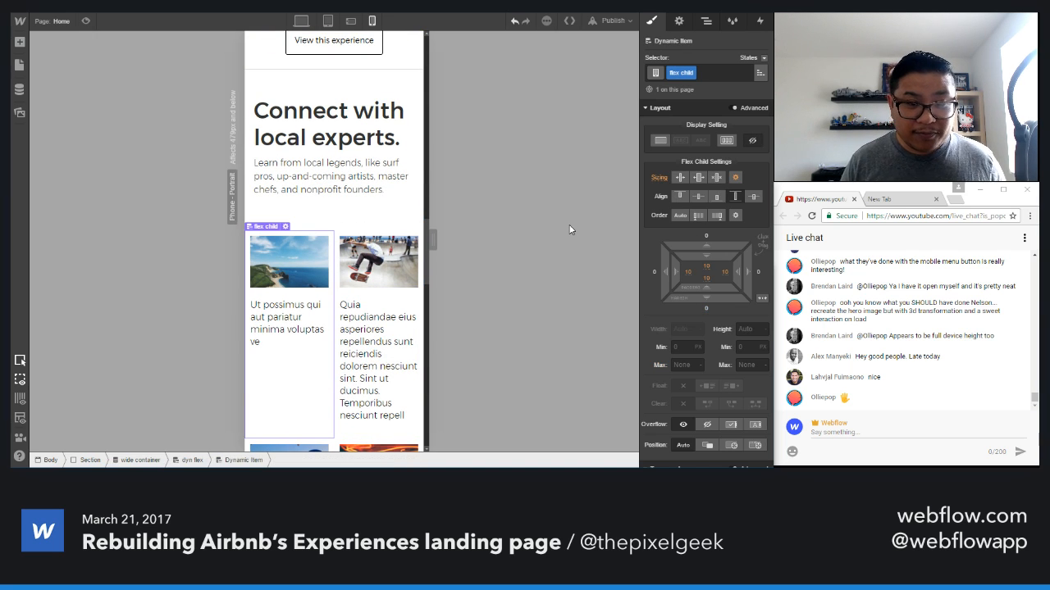
{"action": "left_click", "coordinate": [734, 177]}
{"action": "left_click", "coordinate": [684, 227]}
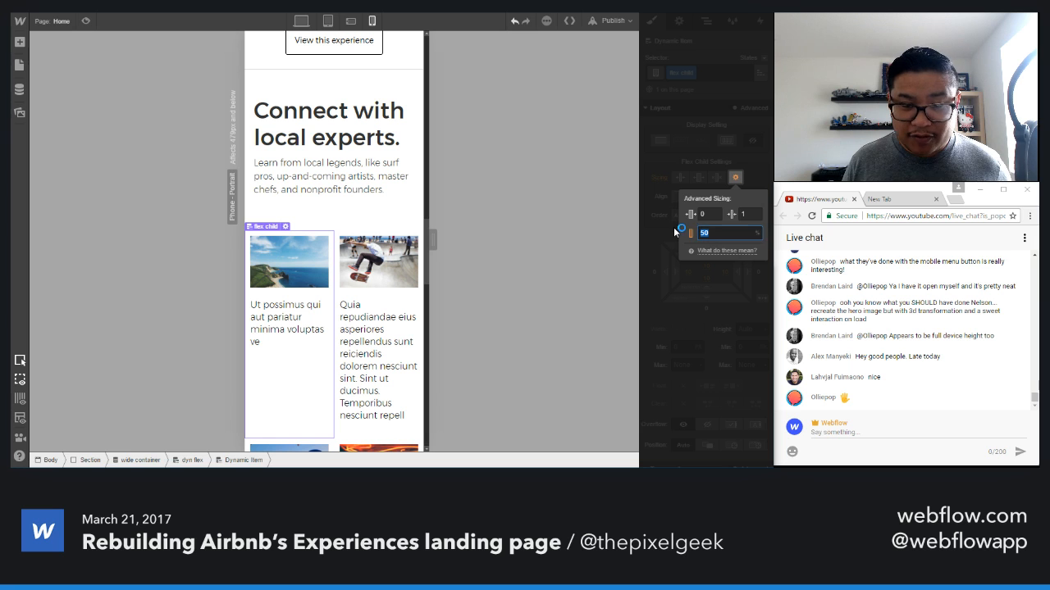
{"action": "type", "text": "100"}
{"action": "left_click", "coordinate": [674, 227]}
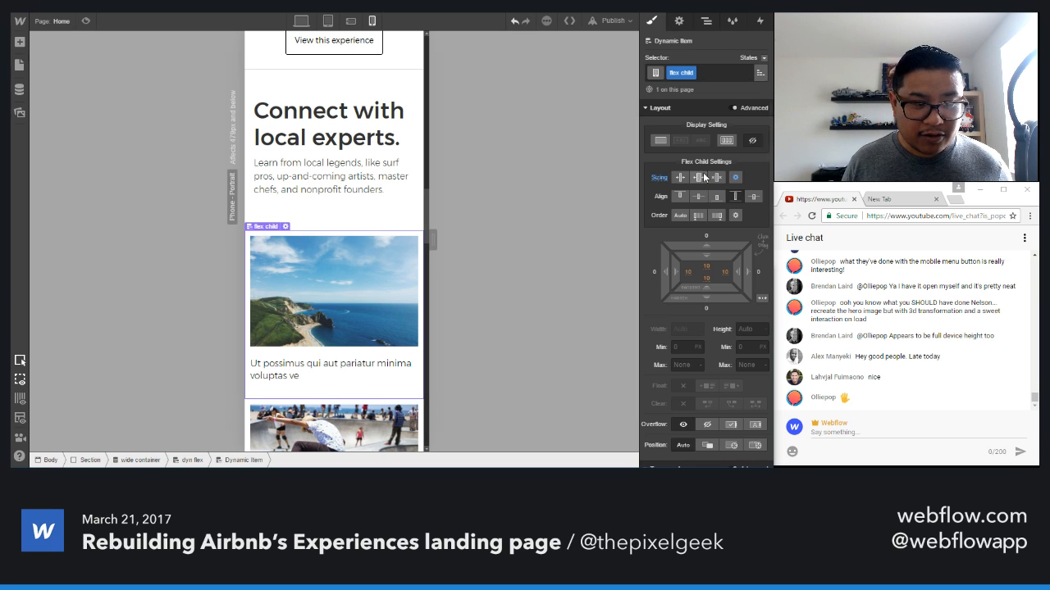
- Set the "Open up to new adventures on the spot." heading to 30 px font size and 36 px line height
{"action": "scroll", "coordinate": [376, 303], "scroll_direction": "down", "scroll_amount": 6}
{"action": "scroll", "coordinate": [377, 311], "scroll_direction": "down", "scroll_amount": 10}
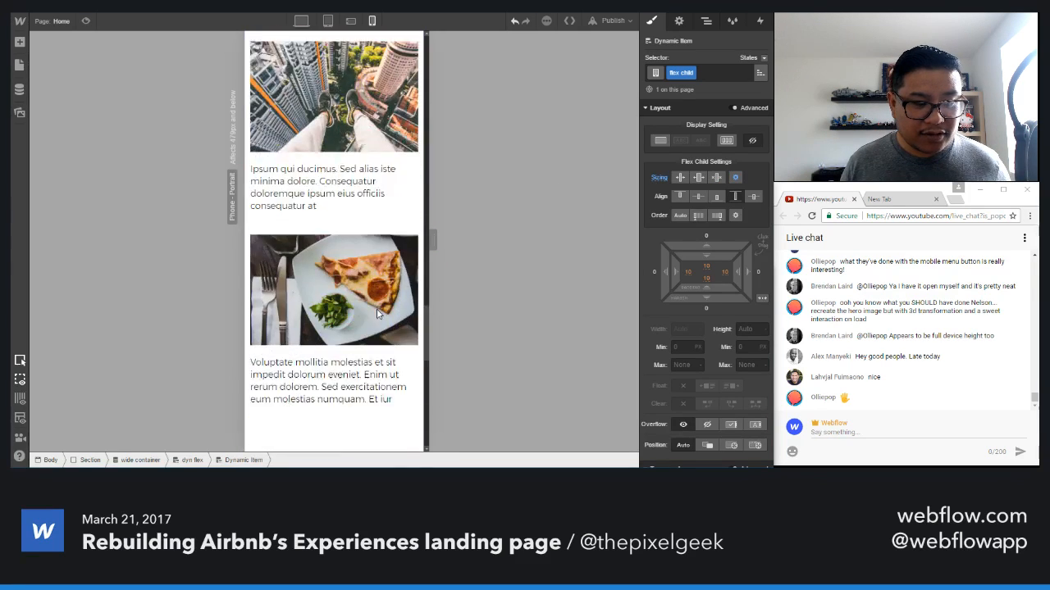
{"action": "left_click", "coordinate": [352, 171]}
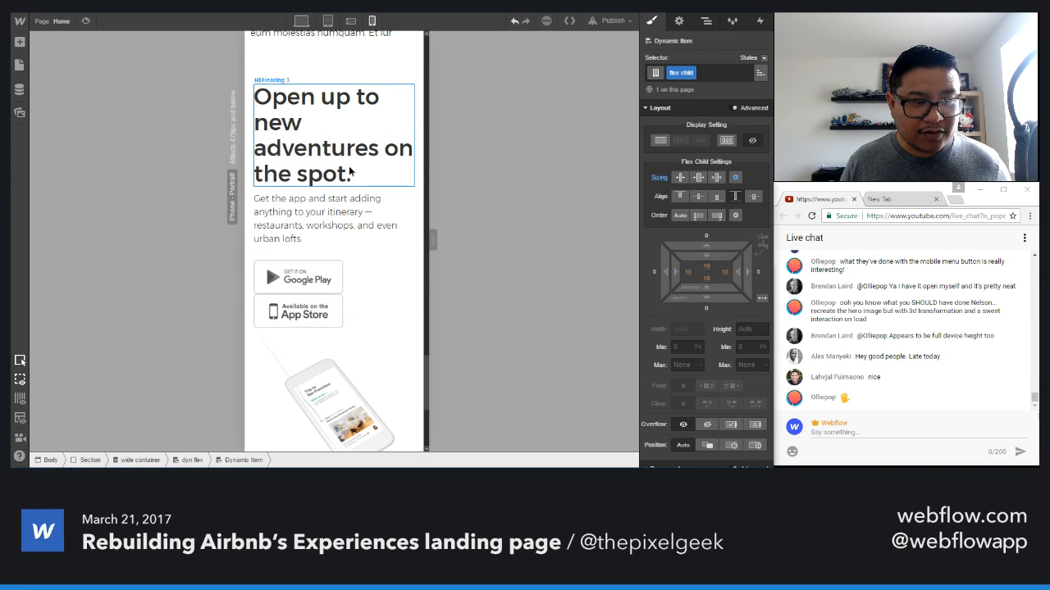
{"action": "scroll", "coordinate": [705, 393], "scroll_direction": "down", "scroll_amount": 5}
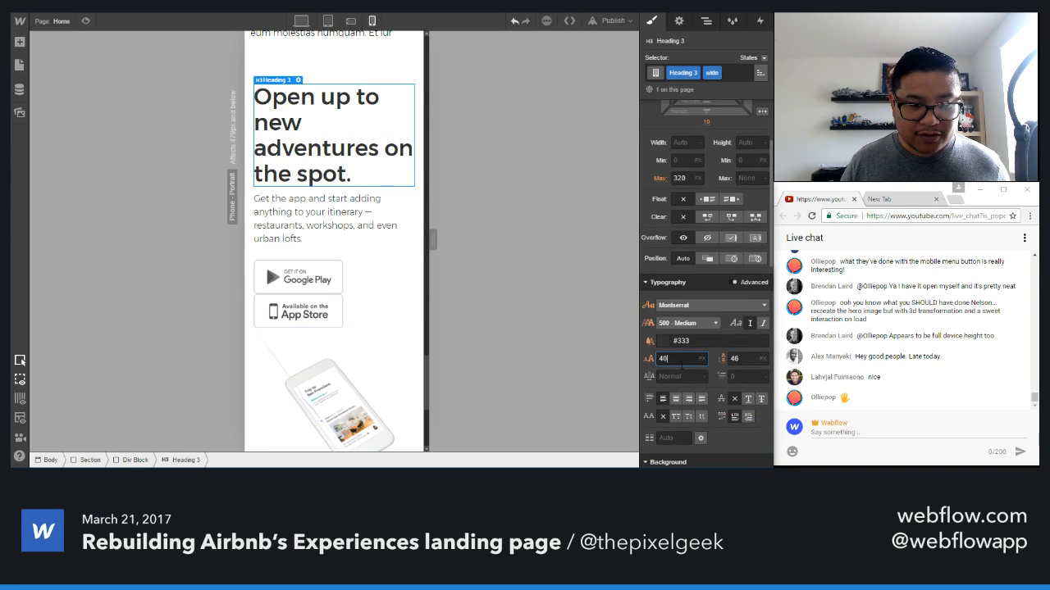
{"action": "type", "text": "30"}
{"action": "key", "text": "Tab"}
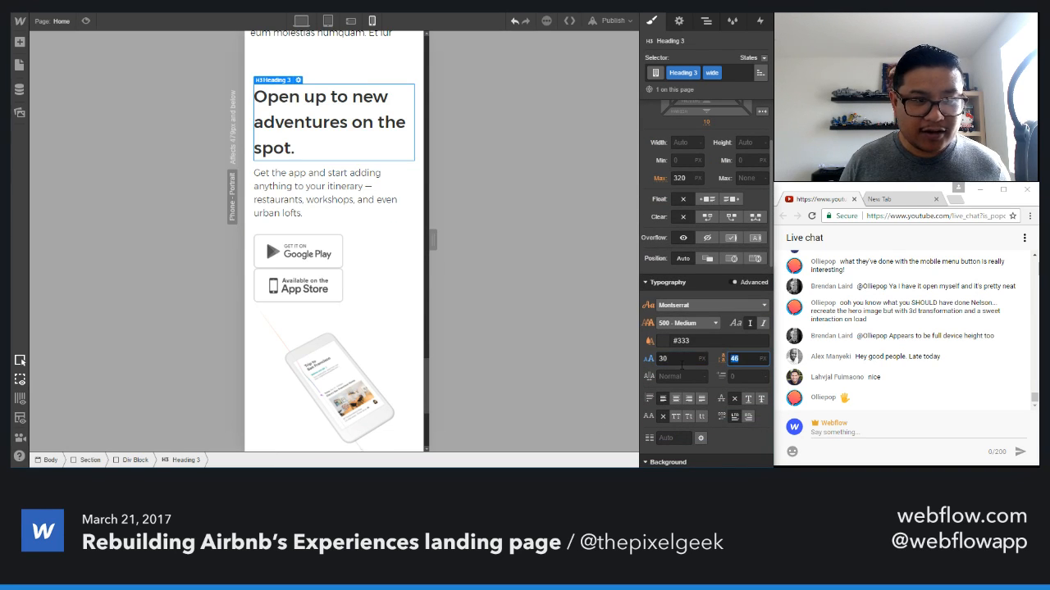
{"action": "type", "text": "36"}
{"action": "left_click", "coordinate": [349, 197]}
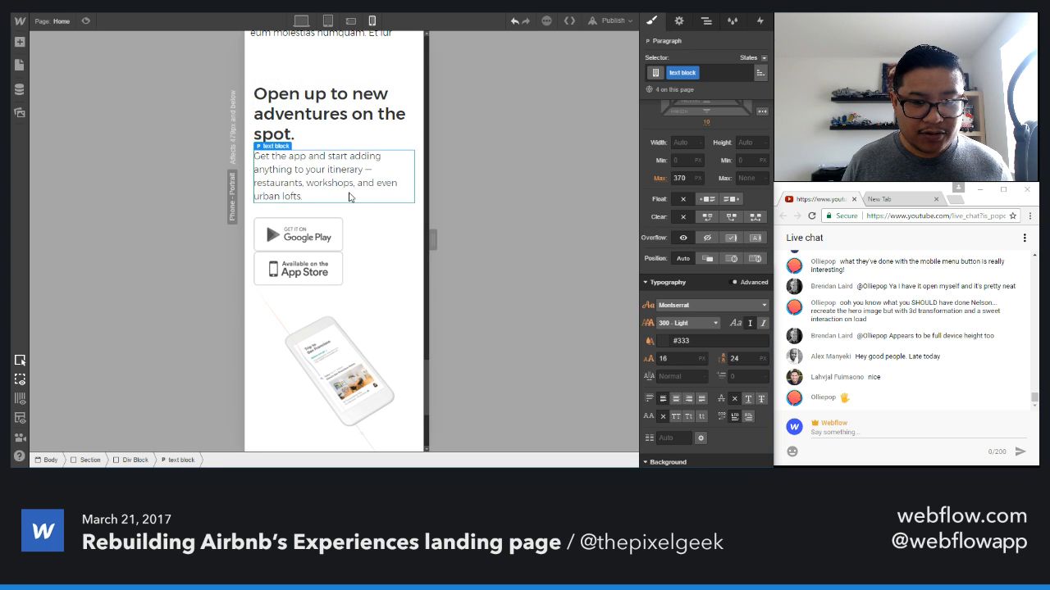
- Set the width of the Google Play and App Store buttons to 140 px
{"action": "scroll", "coordinate": [373, 361], "scroll_direction": "down", "scroll_amount": 3}
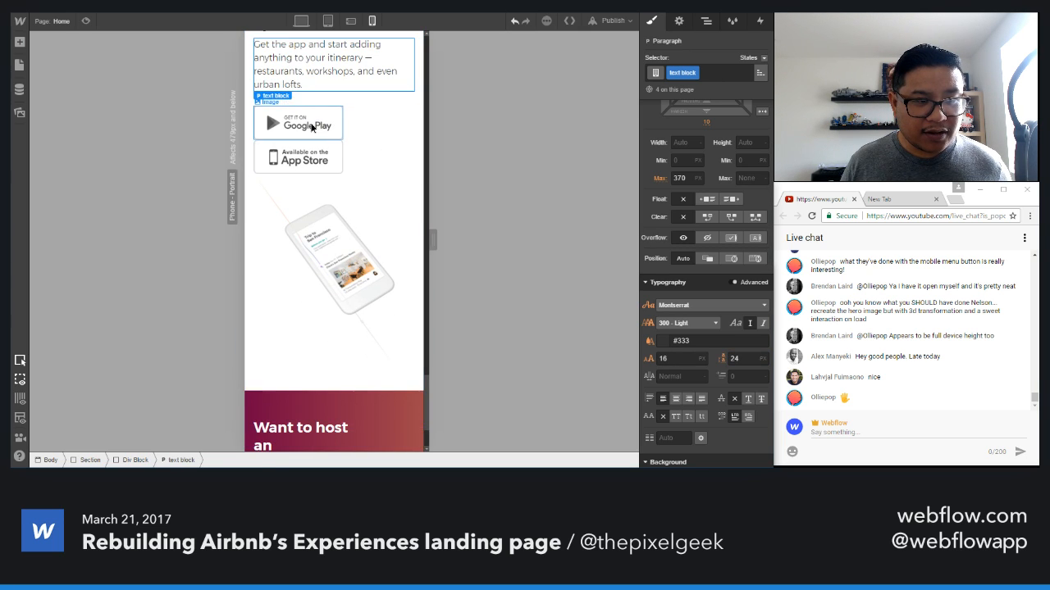
{"action": "left_click", "coordinate": [300, 123]}
{"action": "left_click", "coordinate": [689, 142]}
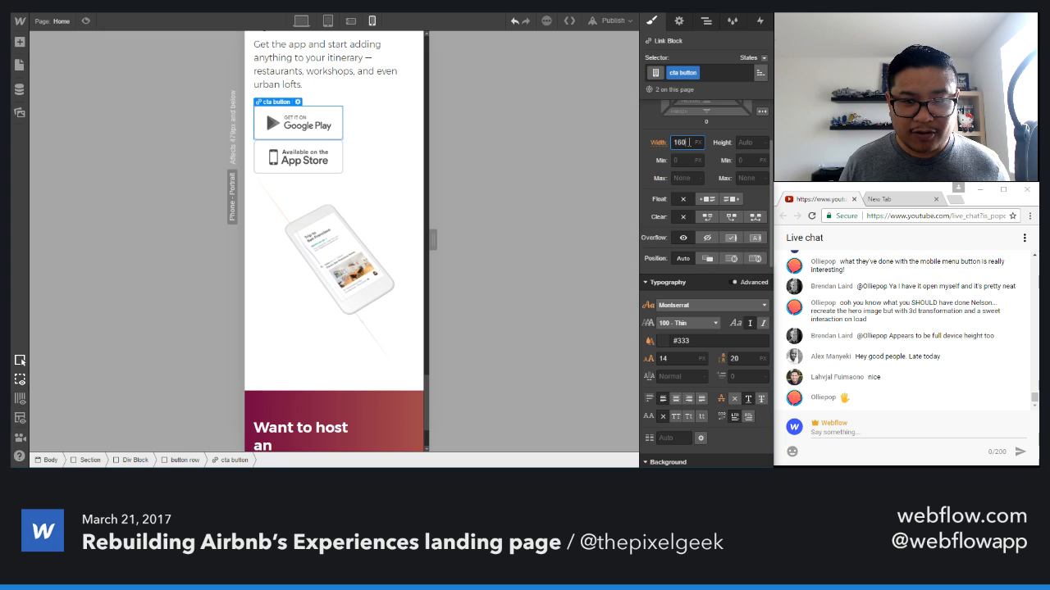
{"action": "type", "text": "140"}
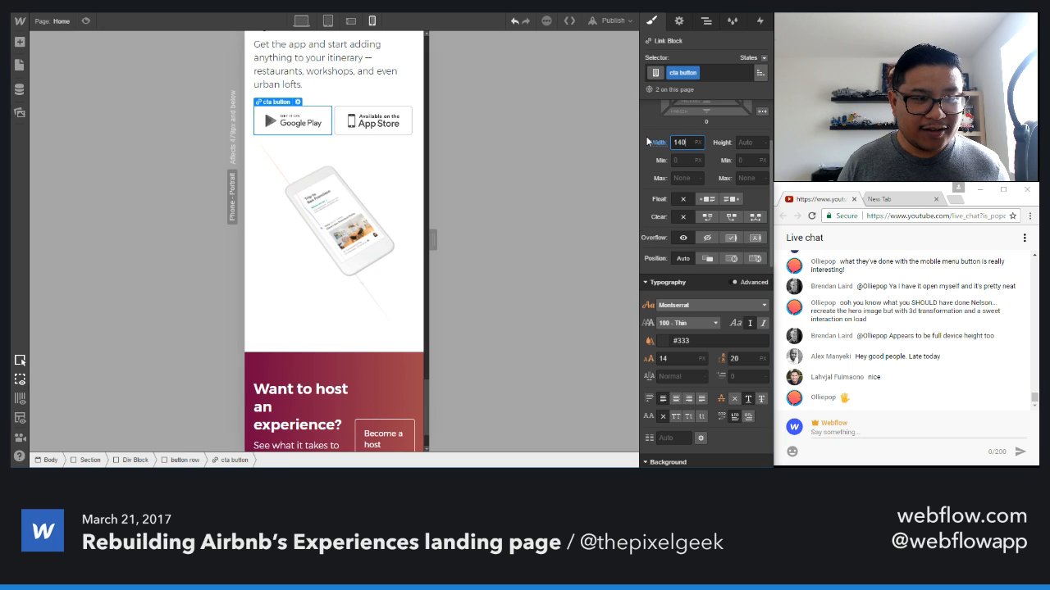
- Try a 21 px font size on the "Want to host an experience?" heading
{"action": "scroll", "coordinate": [398, 246], "scroll_direction": "down", "scroll_amount": 2}
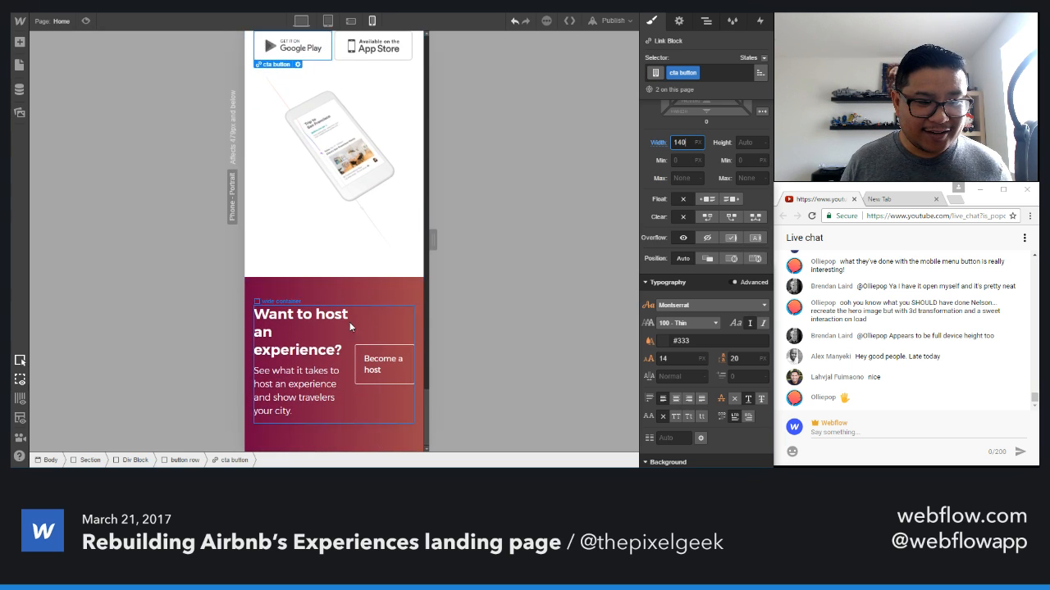
{"action": "left_click", "coordinate": [295, 332]}
{"action": "left_click", "coordinate": [670, 358]}
{"action": "type", "text": "23"}
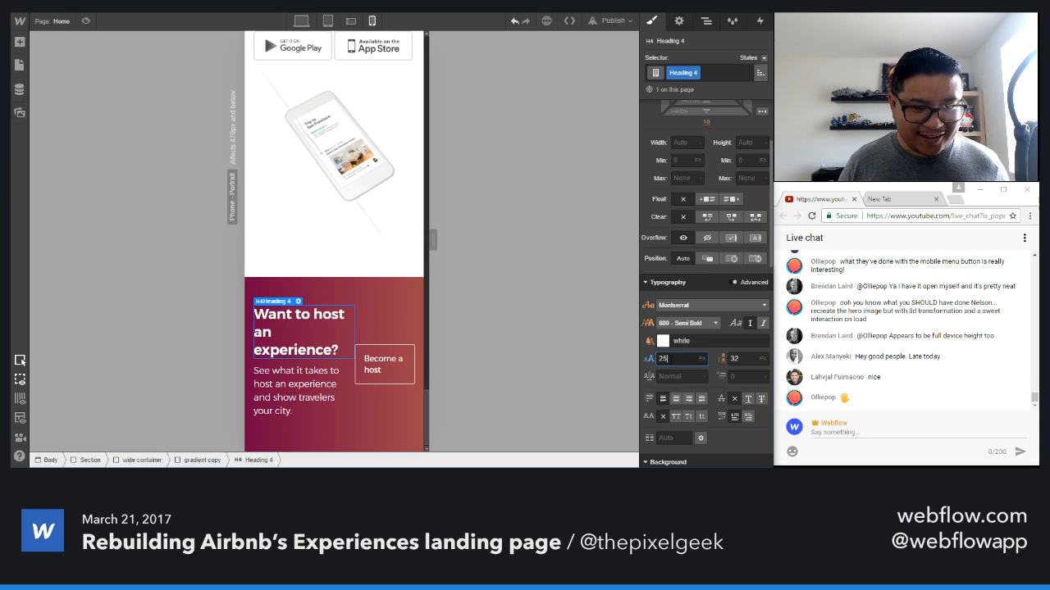
{"action": "key", "text": "BackSpace"}
{"action": "type", "text": "1"}
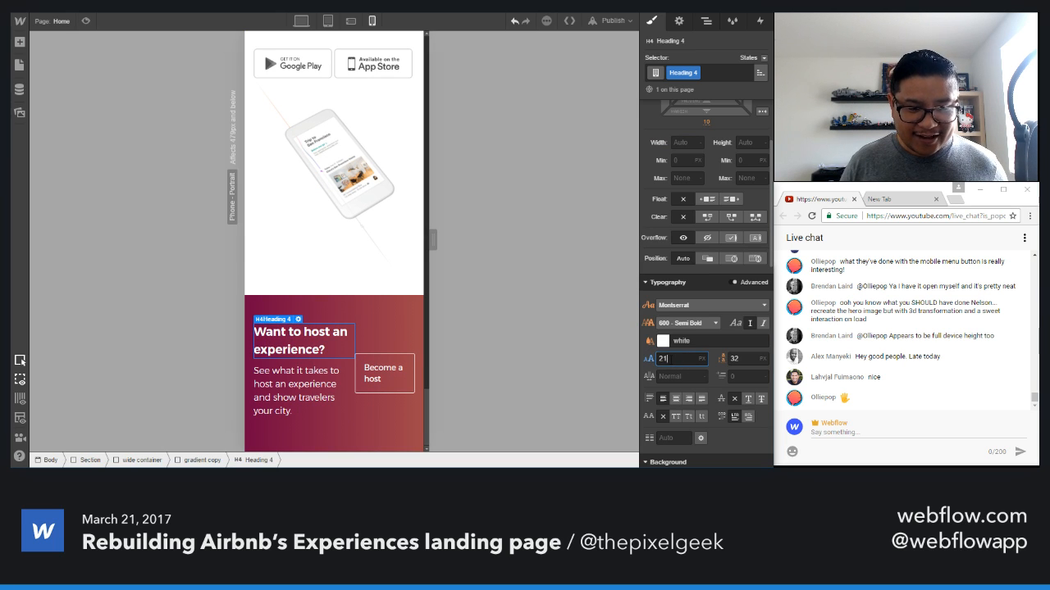
- Stack the host banner's copy and button vertically, and select the paragraph beneath its heading
{"action": "left_click", "coordinate": [398, 340]}
{"action": "scroll", "coordinate": [711, 208], "scroll_direction": "up", "scroll_amount": 2}
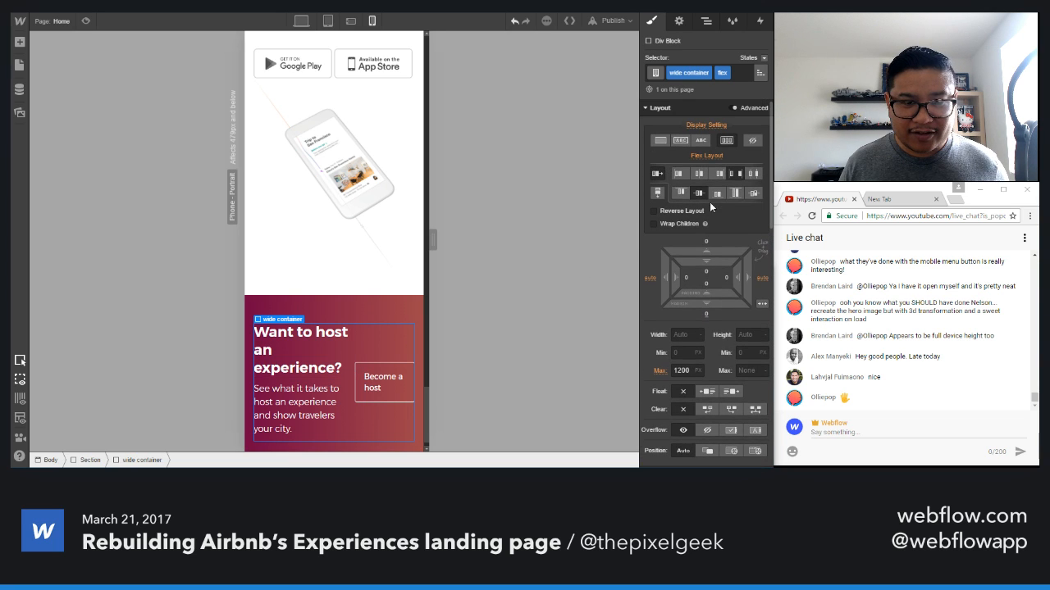
{"action": "left_click", "coordinate": [656, 193]}
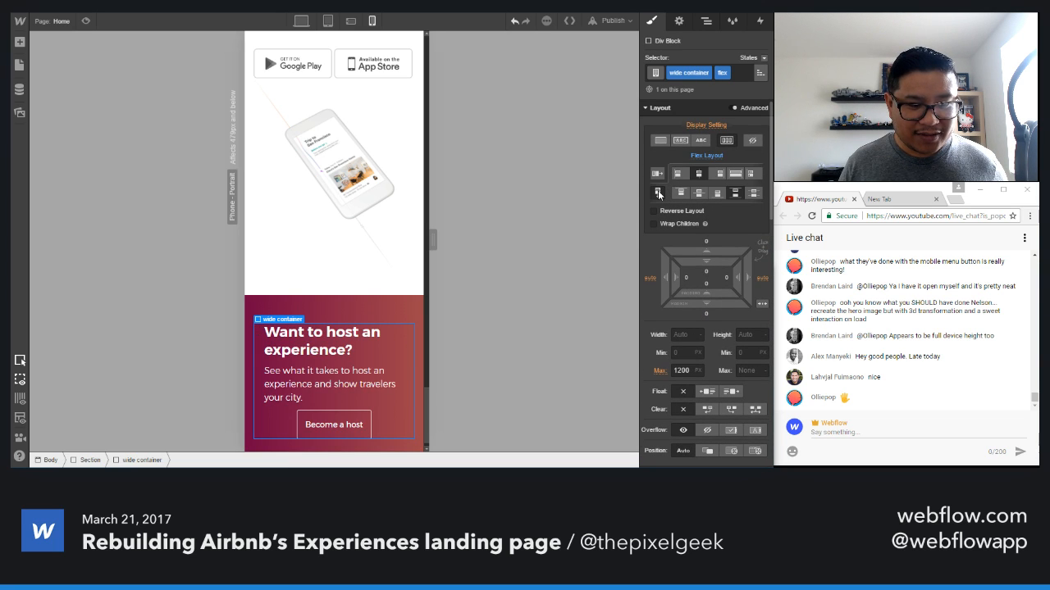
{"action": "left_click", "coordinate": [377, 385]}
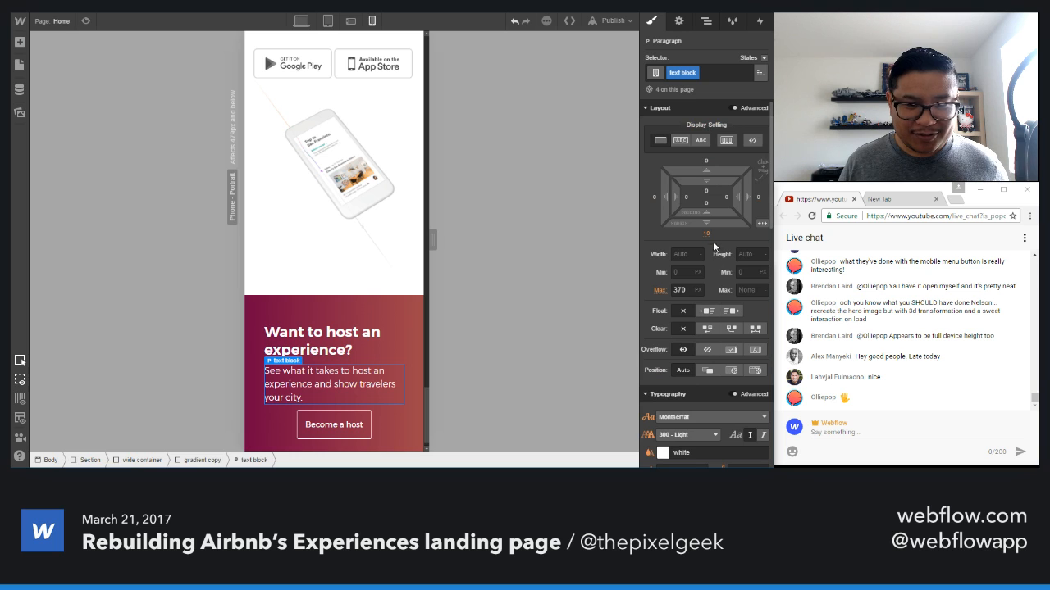
- Set the bottom margin of the paragraph beneath the host banner's heading to 25 px
{"action": "left_click_drag", "start_coordinate": [707, 231], "coordinate": [715, 250]}
{"action": "scroll", "coordinate": [375, 336], "scroll_direction": "down", "scroll_amount": 1}
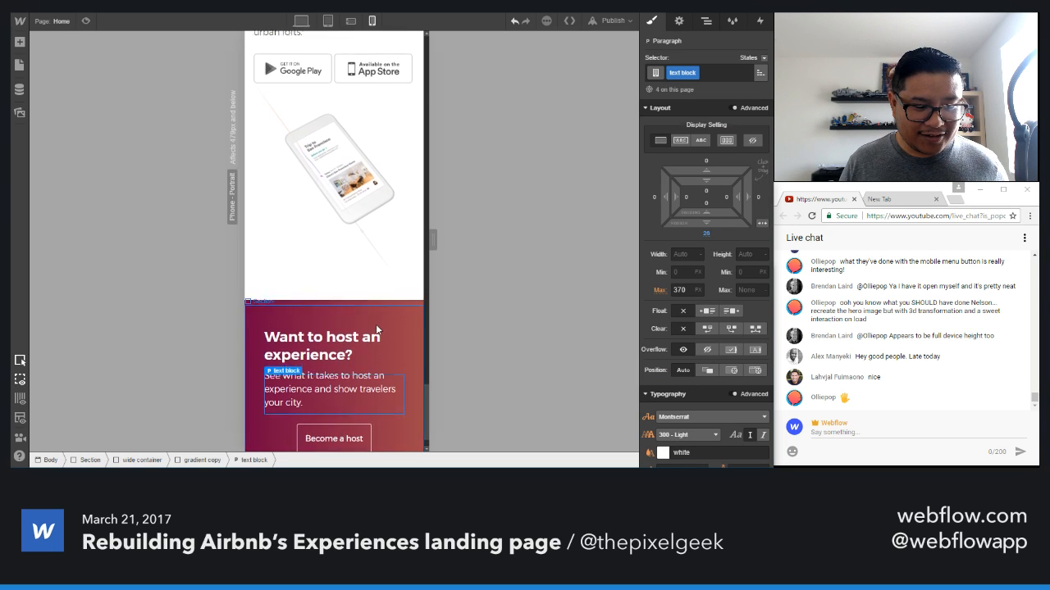
{"action": "left_click", "coordinate": [706, 234]}
{"action": "type", "text": "25"}
{"action": "key", "text": "Return"}
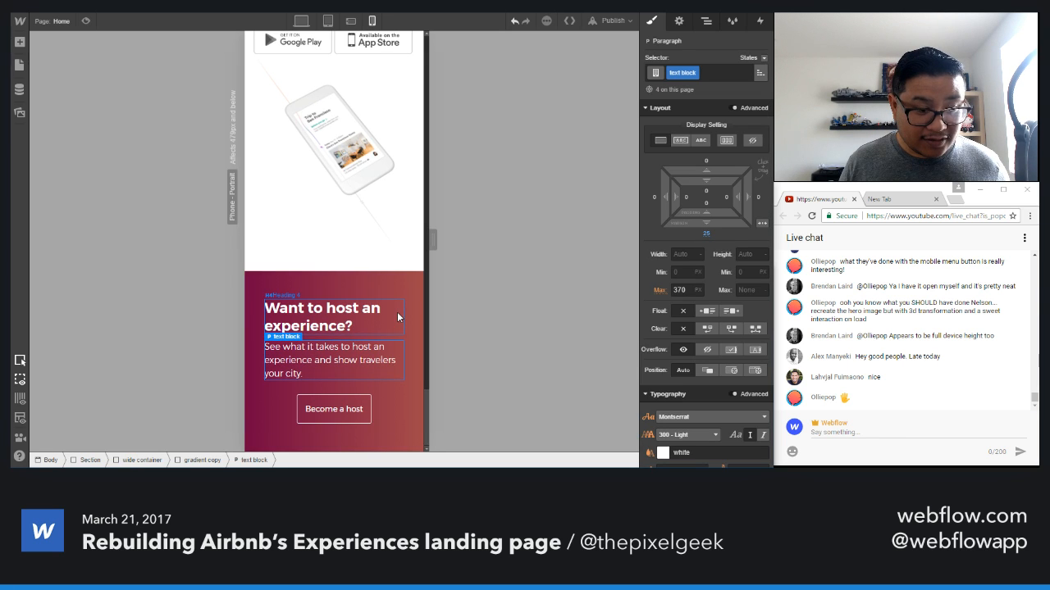
- Publish the site to airbnb-demo.webflow.io and open the published page
{"action": "scroll", "coordinate": [396, 311], "scroll_direction": "up", "scroll_amount": 15}
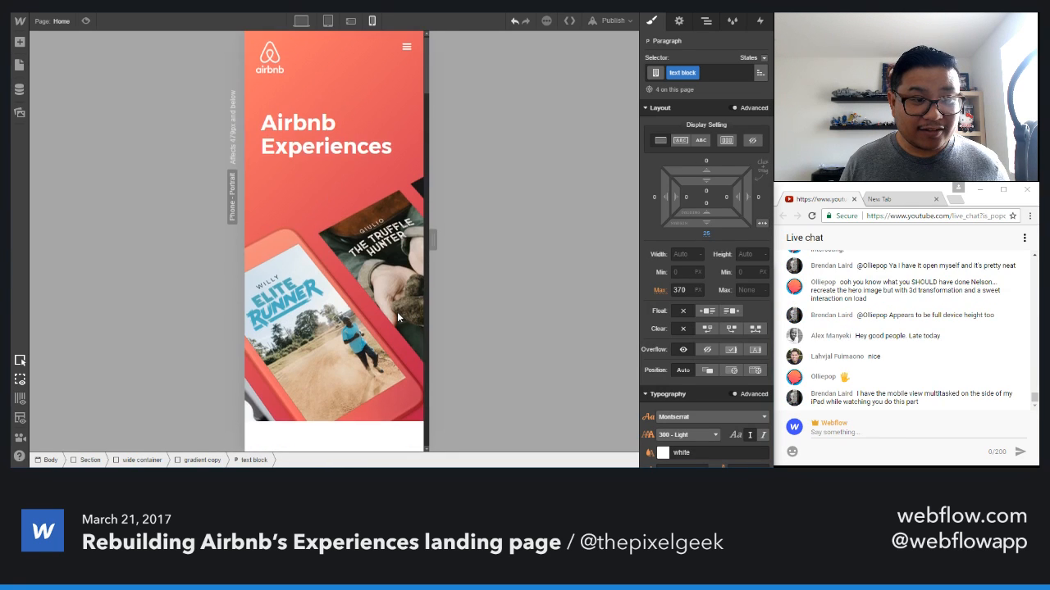
{"action": "left_click", "coordinate": [612, 20]}
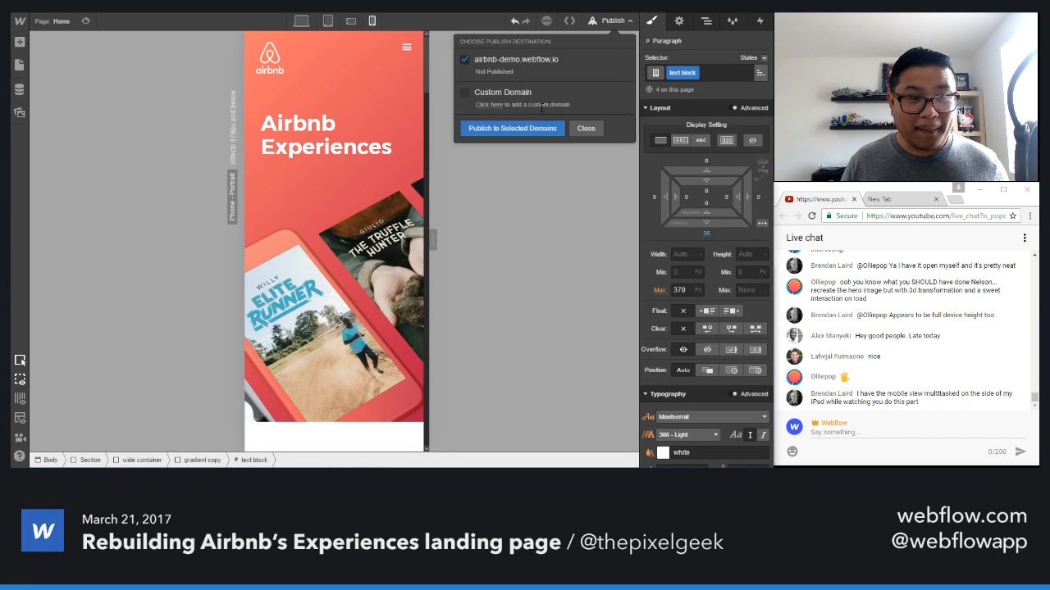
{"action": "left_click", "coordinate": [507, 128]}
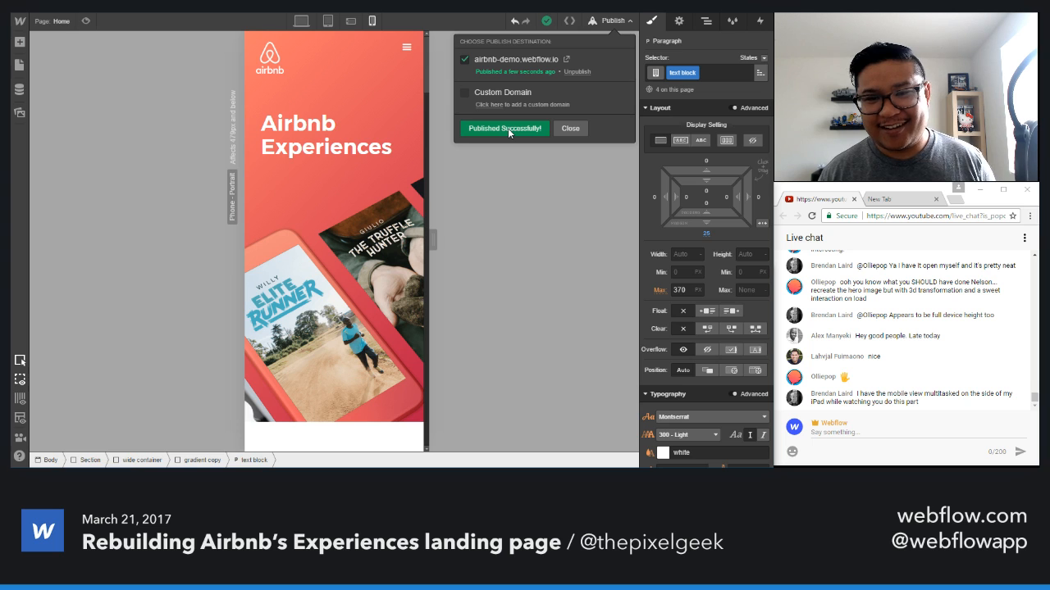
{"action": "left_click", "coordinate": [566, 61]}
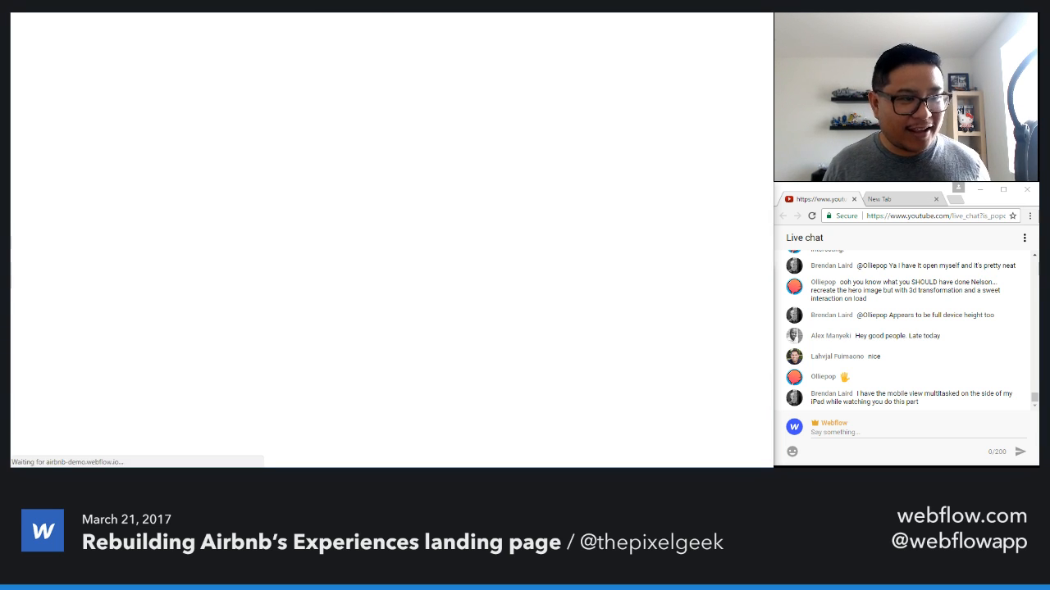
{"action": "left_click", "coordinate": [851, 435]}
{"action": "type", "text": "http://airbnb-demo.webflow.io/"}
{"action": "key", "text": "Return"}
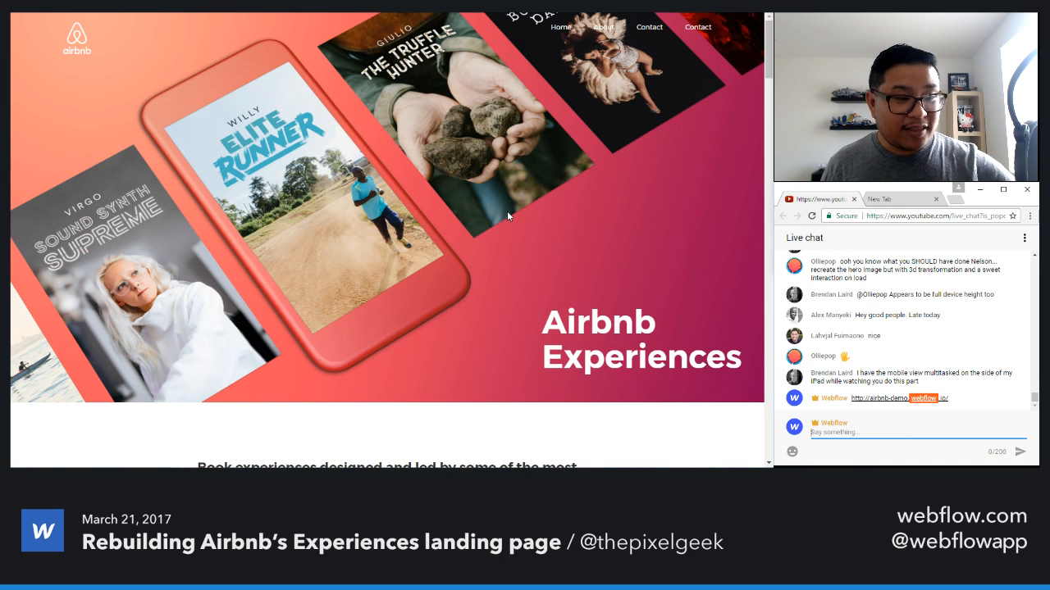
- Review the published landing page from the hero section down to the host banner
{"action": "scroll", "coordinate": [467, 219], "scroll_direction": "down", "scroll_amount": 4}
{"action": "scroll", "coordinate": [469, 225], "scroll_direction": "down", "scroll_amount": 4}
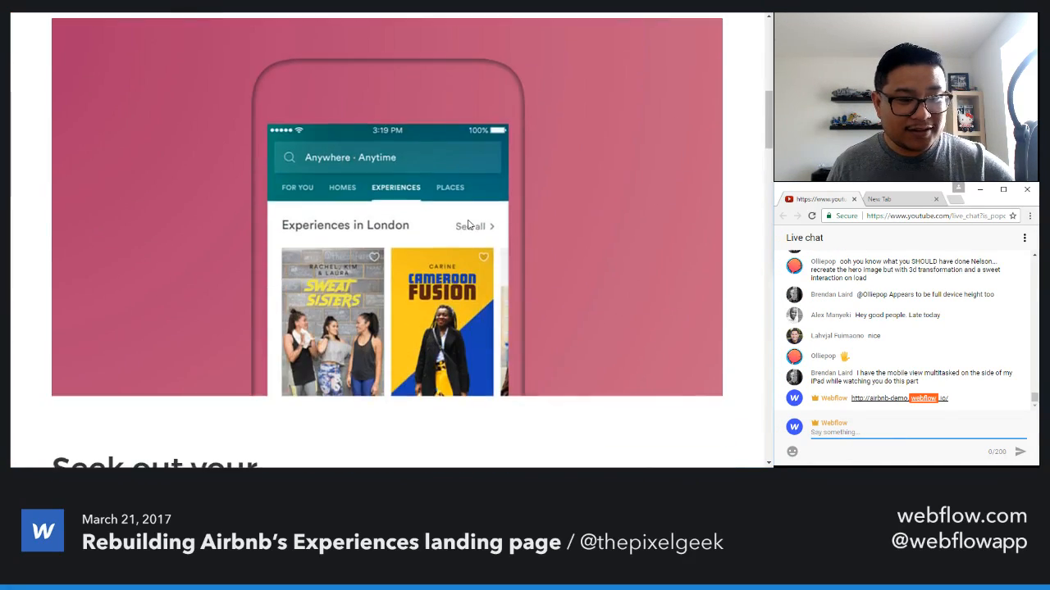
{"action": "scroll", "coordinate": [469, 225], "scroll_direction": "up", "scroll_amount": 8}
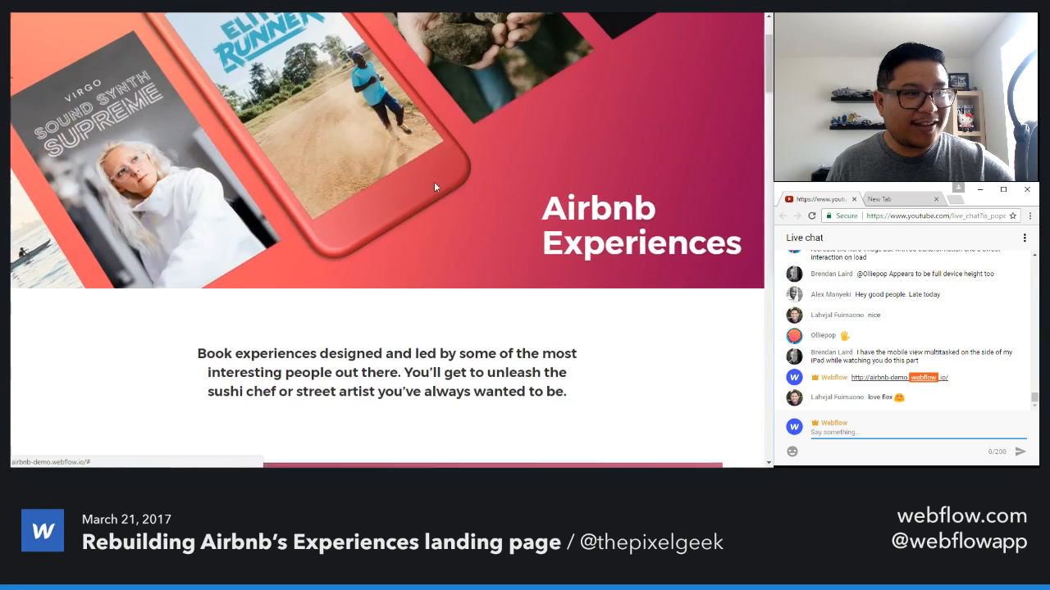
{"action": "scroll", "coordinate": [197, 164], "scroll_direction": "down", "scroll_amount": 10}
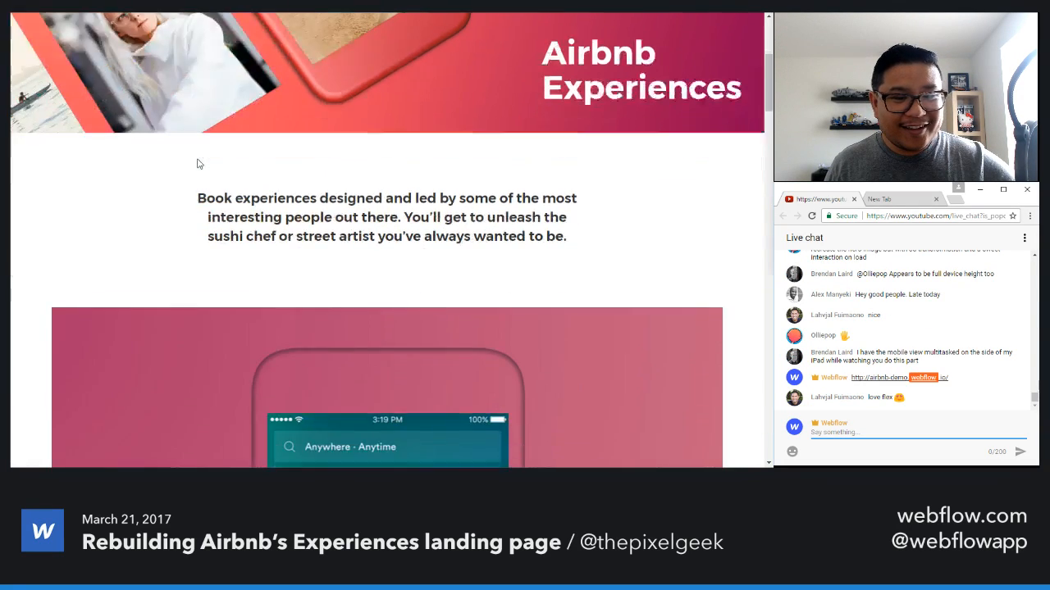
{"action": "scroll", "coordinate": [197, 164], "scroll_direction": "down", "scroll_amount": 6}
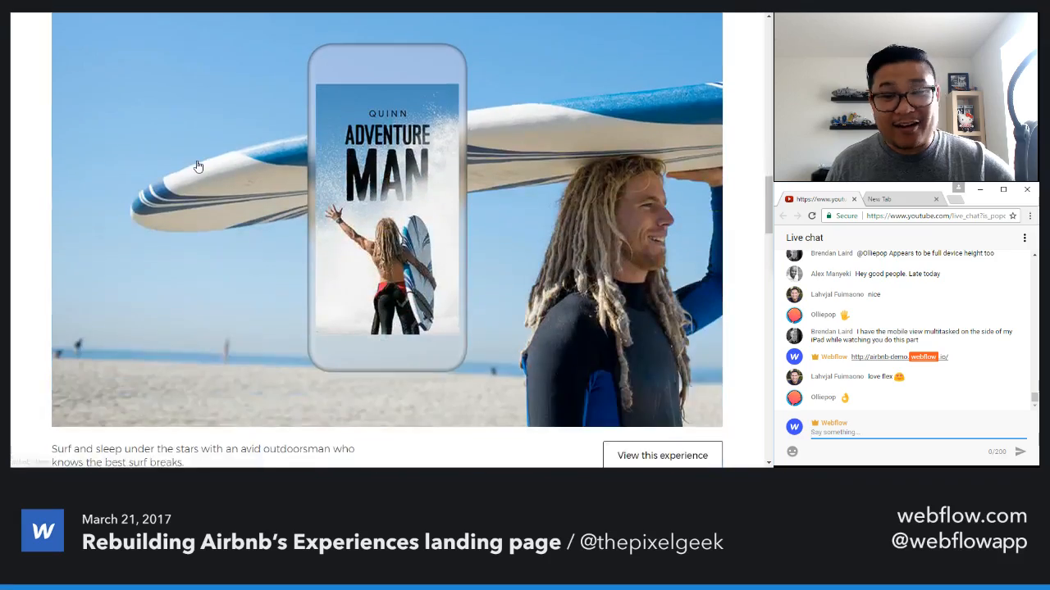
{"action": "scroll", "coordinate": [197, 166], "scroll_direction": "down", "scroll_amount": 7}
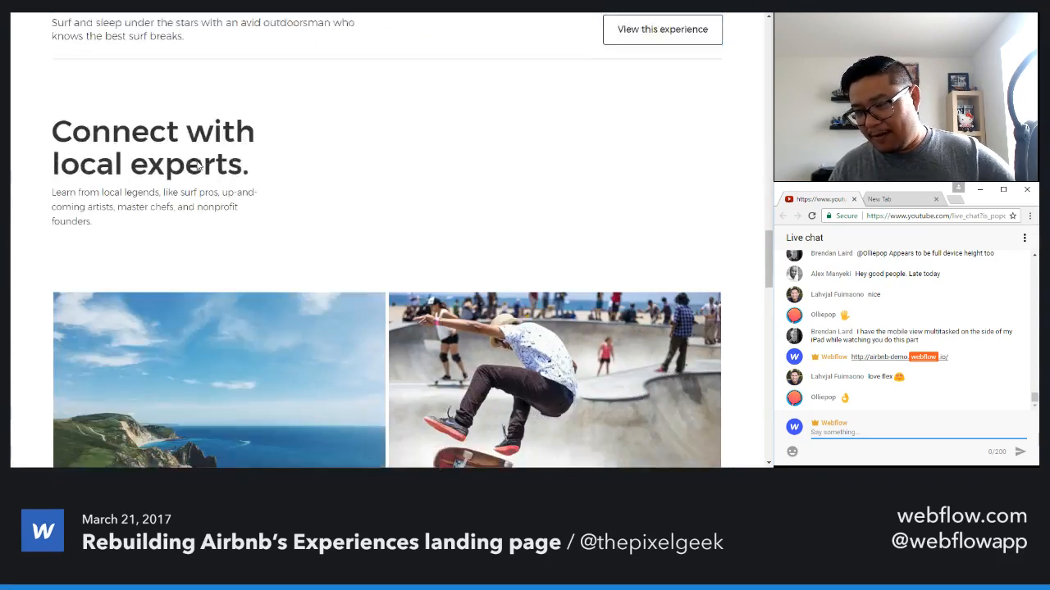
{"action": "scroll", "coordinate": [197, 167], "scroll_direction": "down", "scroll_amount": 7}
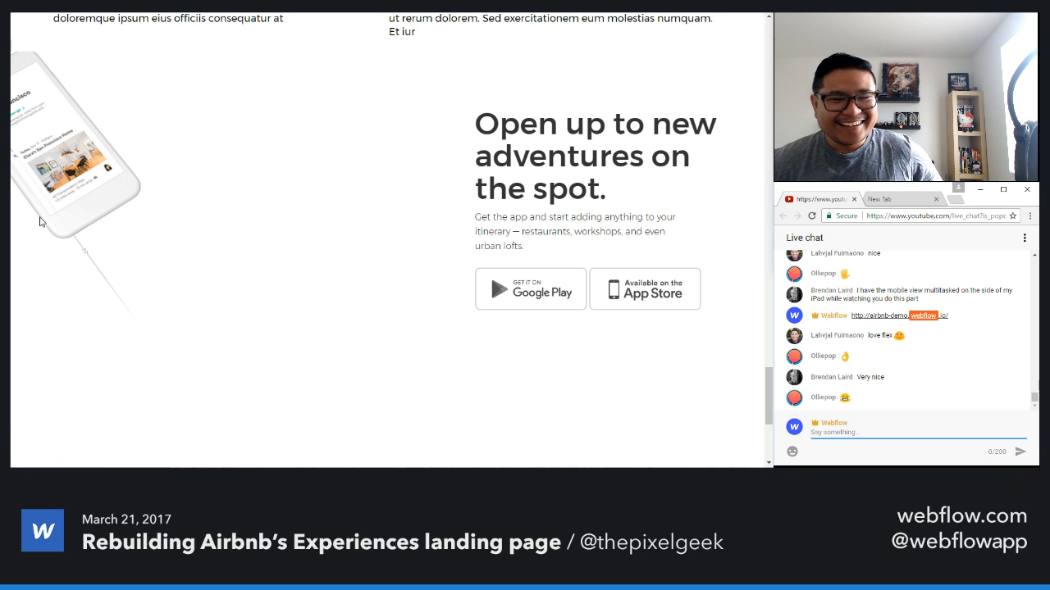
{"action": "scroll", "coordinate": [243, 277], "scroll_direction": "down", "scroll_amount": 2}
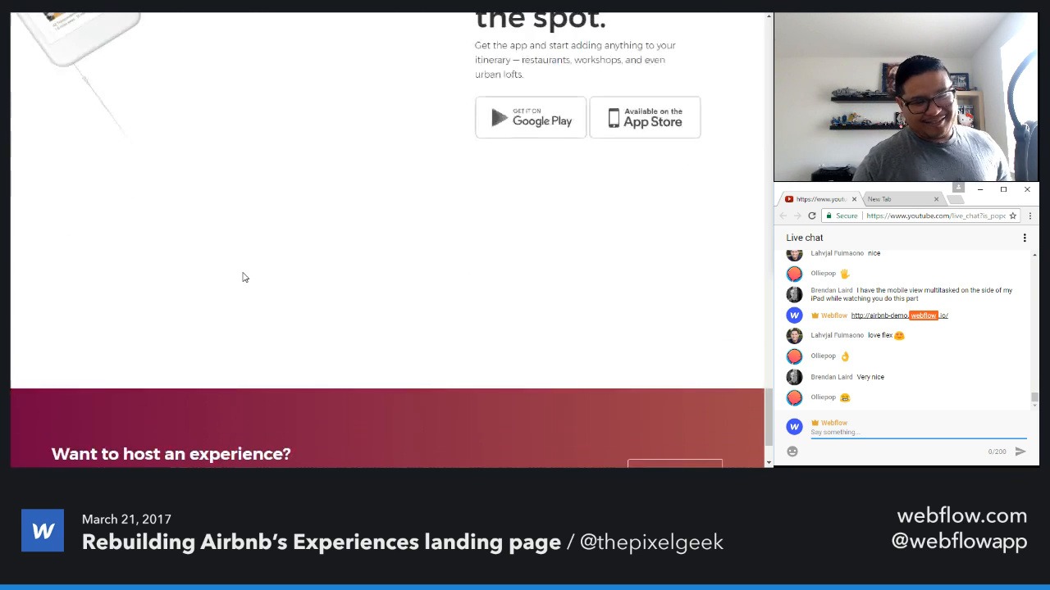
{"action": "scroll", "coordinate": [244, 276], "scroll_direction": "down", "scroll_amount": 1}
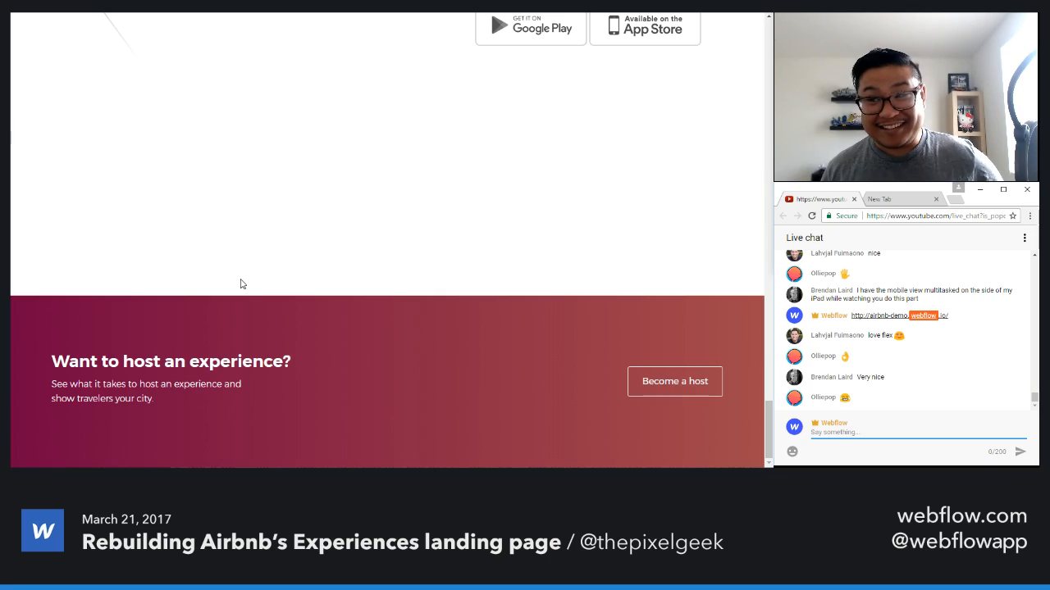
{"action": "scroll", "coordinate": [240, 283], "scroll_direction": "up", "scroll_amount": 20}
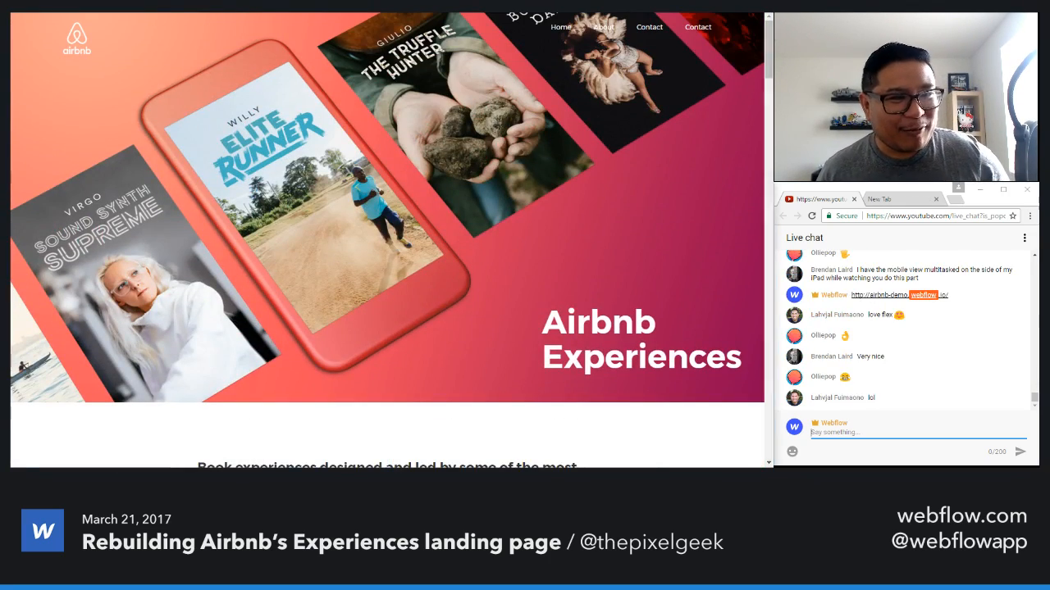
- Switch back to the Webflow Designer and look over the page at the desktop breakpoint
{"action": "key", "text": "alt+Tab"}
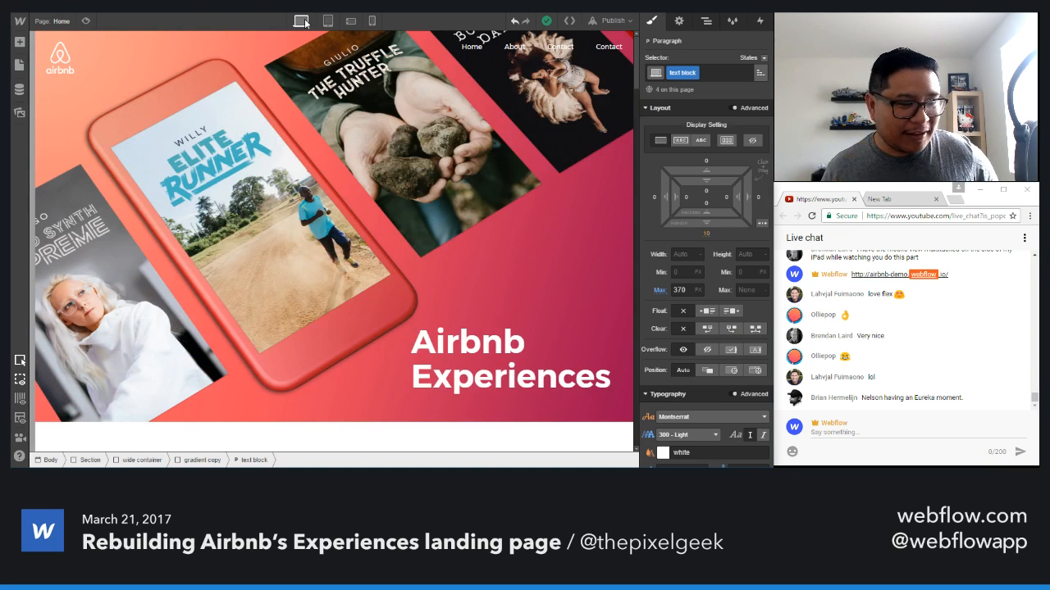
{"action": "scroll", "coordinate": [337, 239], "scroll_direction": "down", "scroll_amount": 3}
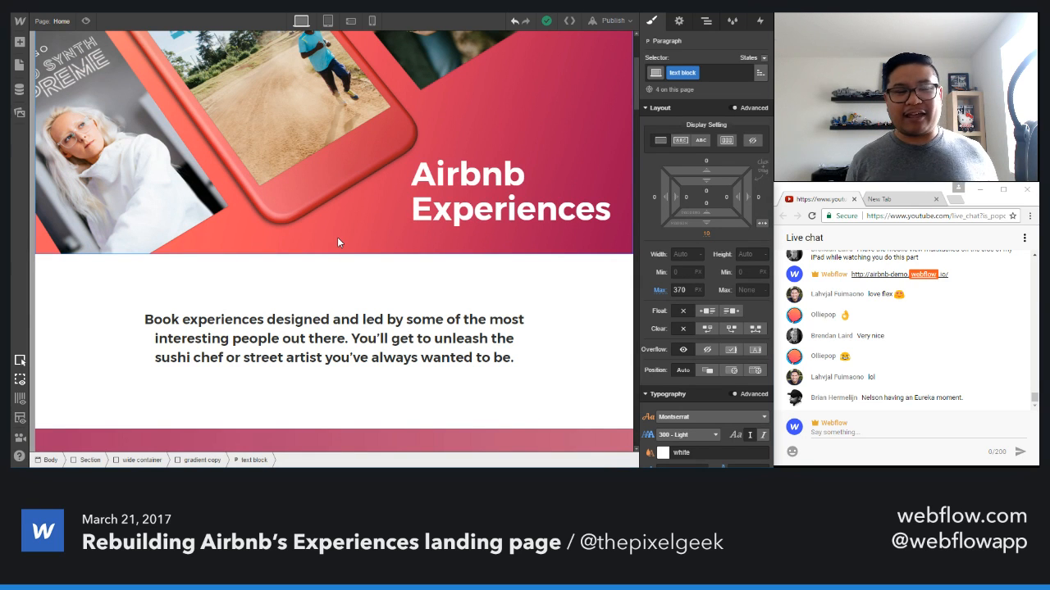
{"action": "scroll", "coordinate": [337, 242], "scroll_direction": "down", "scroll_amount": 3}
{"action": "scroll", "coordinate": [337, 242], "scroll_direction": "down", "scroll_amount": 10}
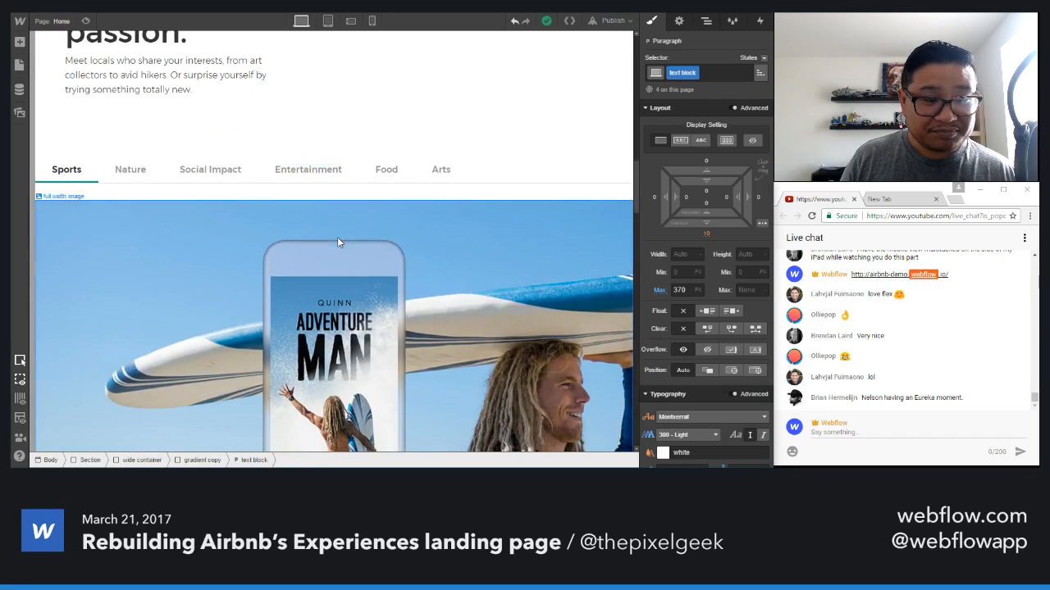
{"action": "scroll", "coordinate": [338, 240], "scroll_direction": "up", "scroll_amount": 15}
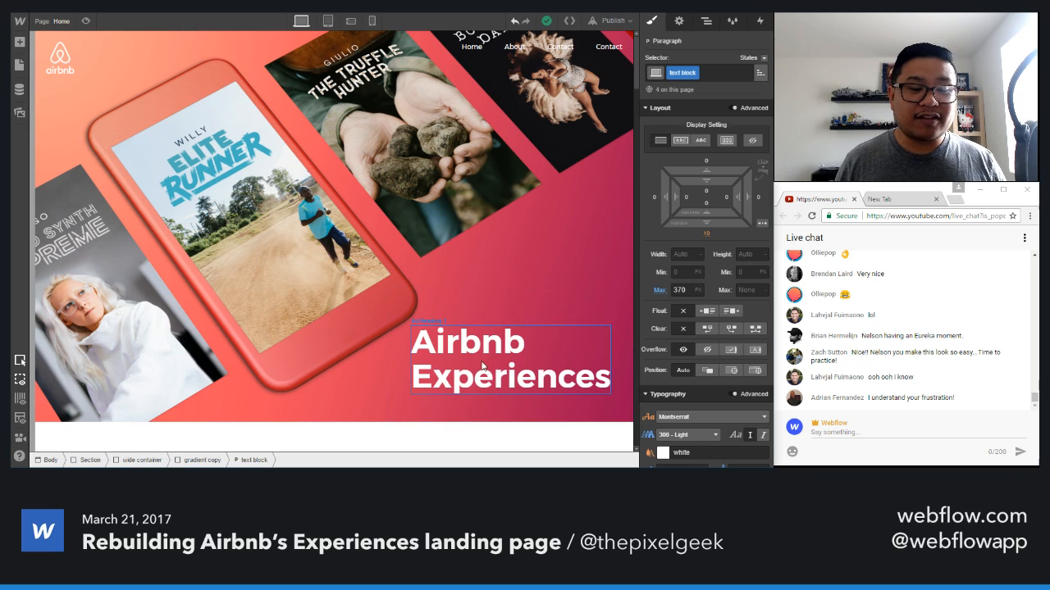
- Add a new interaction named "load interaction" to the hero content block
{"action": "left_click", "coordinate": [487, 306]}
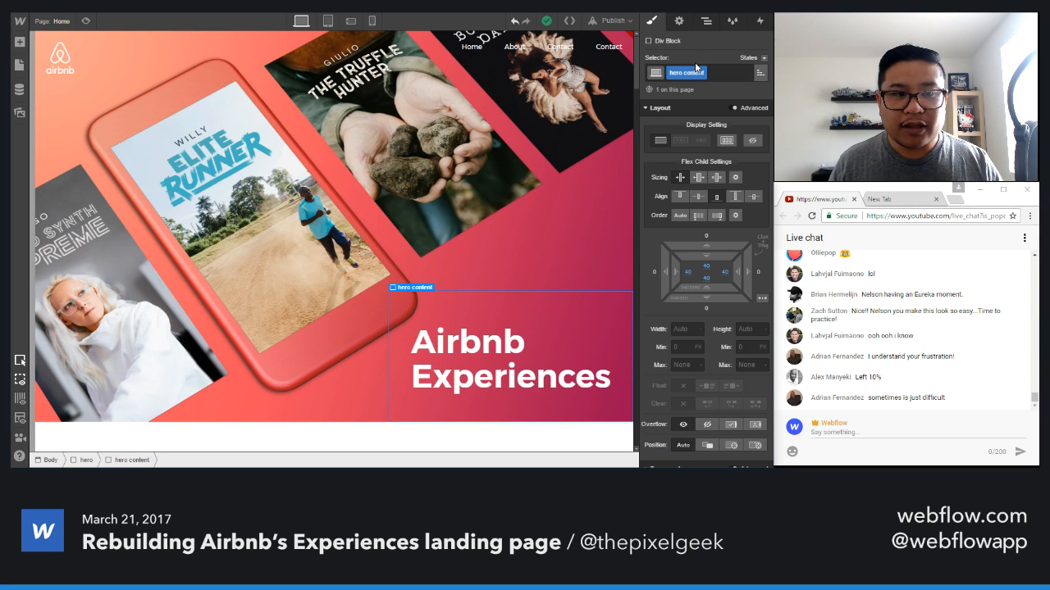
{"action": "left_click", "coordinate": [761, 23]}
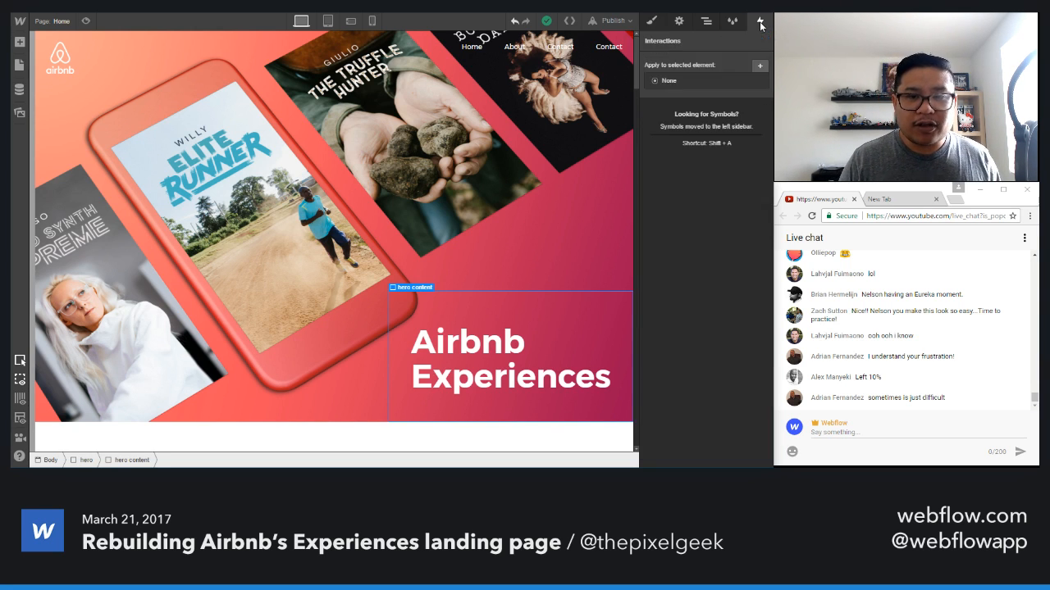
{"action": "left_click", "coordinate": [760, 65]}
{"action": "left_click_drag", "start_coordinate": [714, 80], "coordinate": [627, 80]}
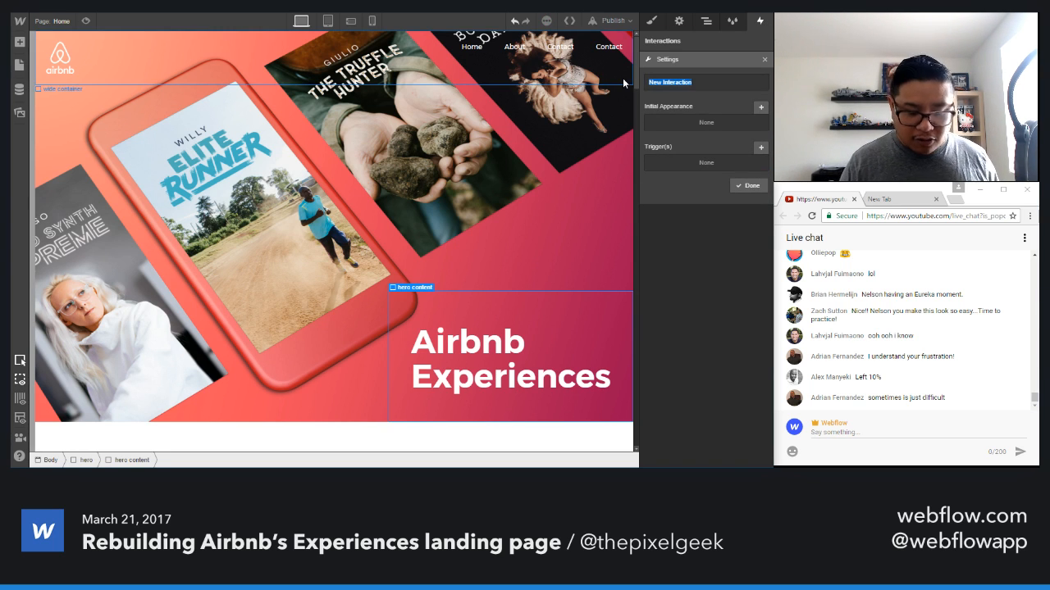
{"action": "type", "text": "load"}
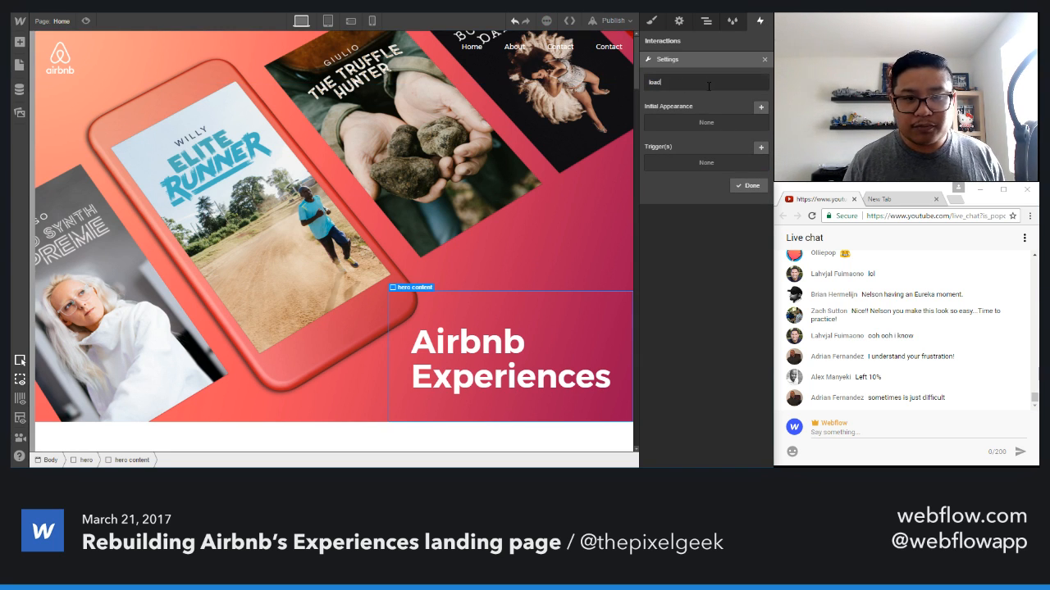
{"action": "type", "text": " interaction"}
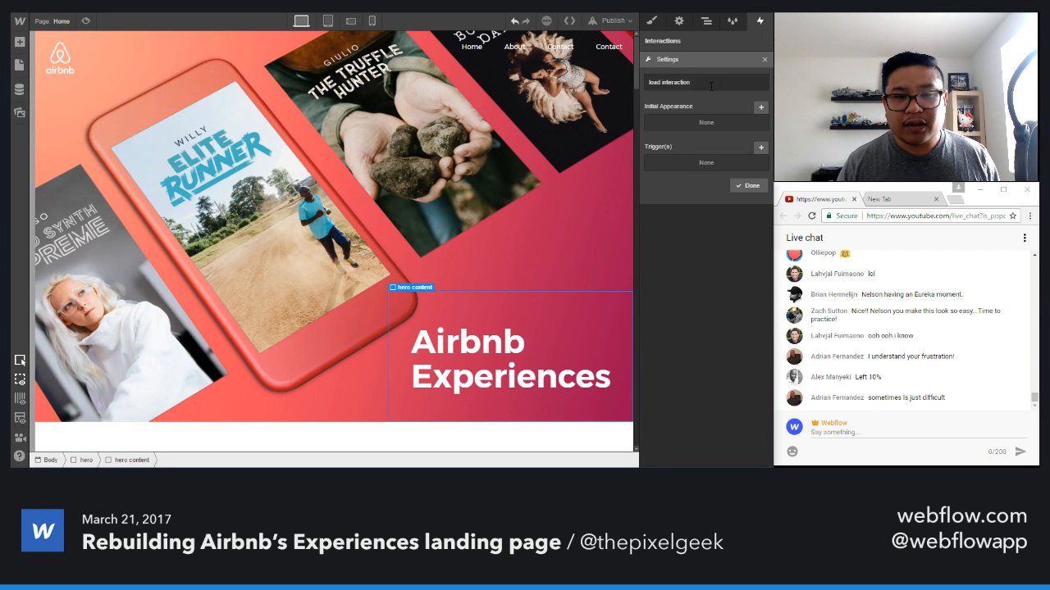
- Give the load interaction an initial appearance moved down 50 px with 0% opacity
{"action": "left_click", "coordinate": [760, 108]}
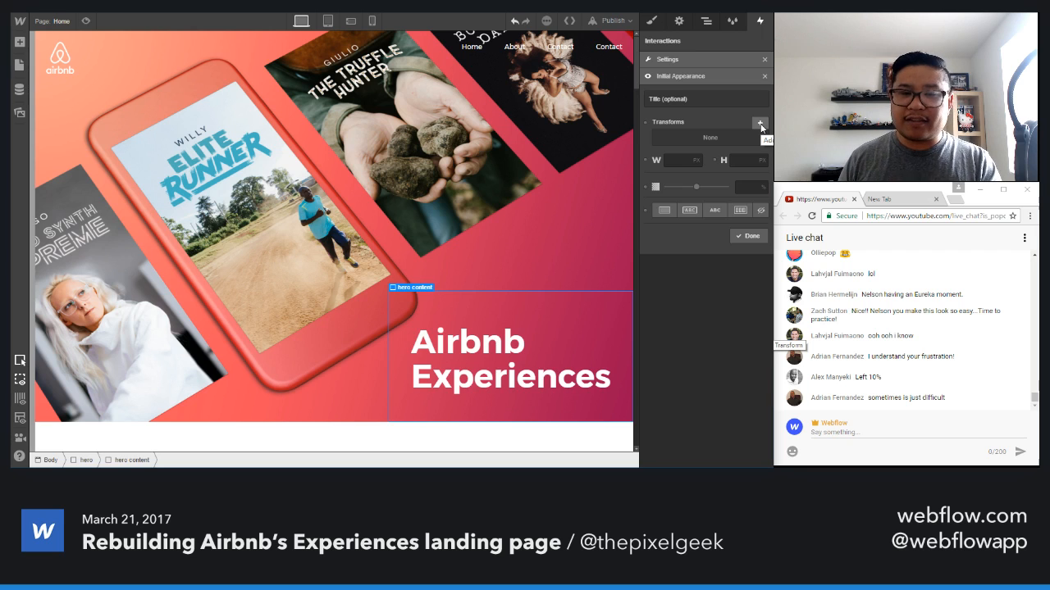
{"action": "left_click", "coordinate": [761, 124]}
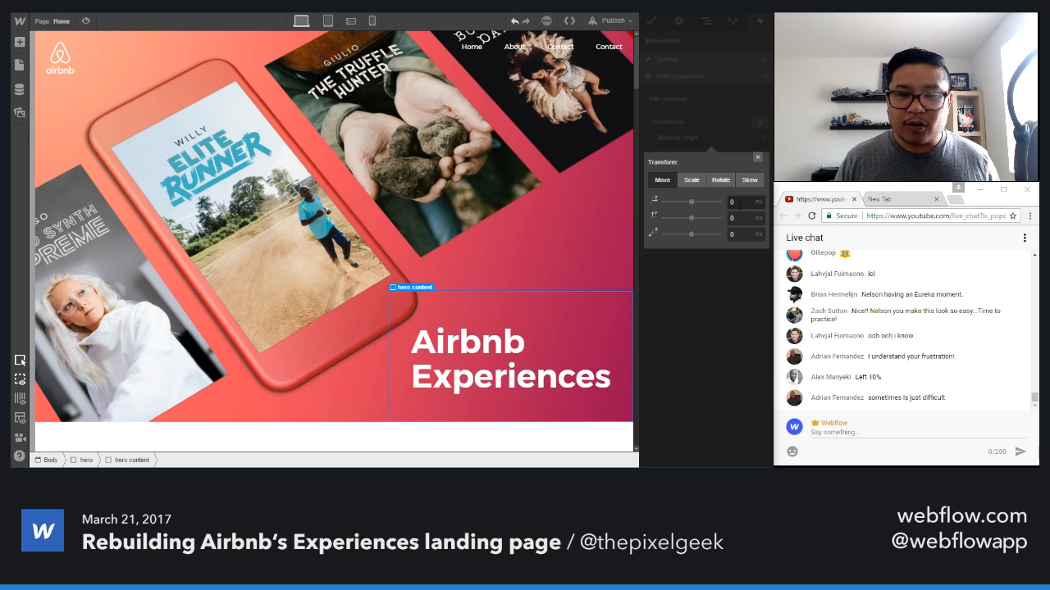
{"action": "left_click", "coordinate": [743, 216]}
{"action": "left_click", "coordinate": [703, 218]}
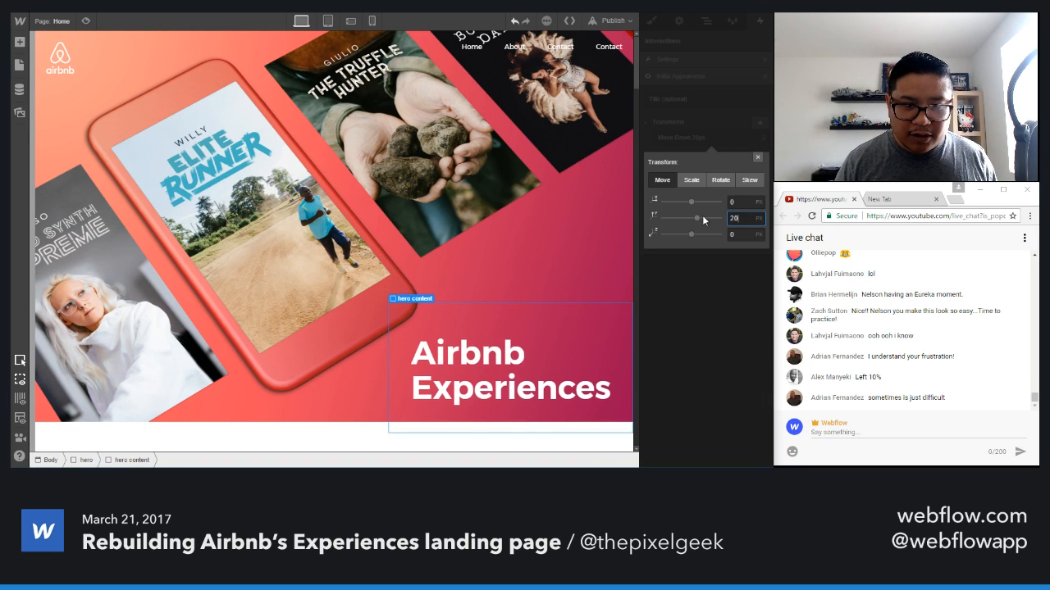
{"action": "left_click", "coordinate": [750, 128]}
{"action": "left_click_drag", "start_coordinate": [695, 187], "coordinate": [654, 192]}
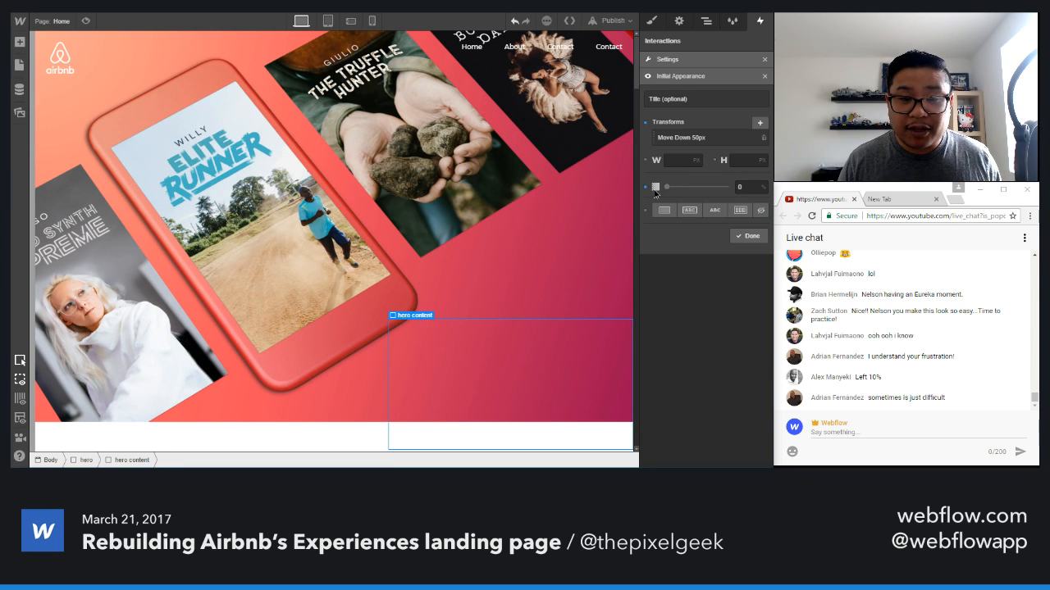
{"action": "left_click", "coordinate": [749, 237]}
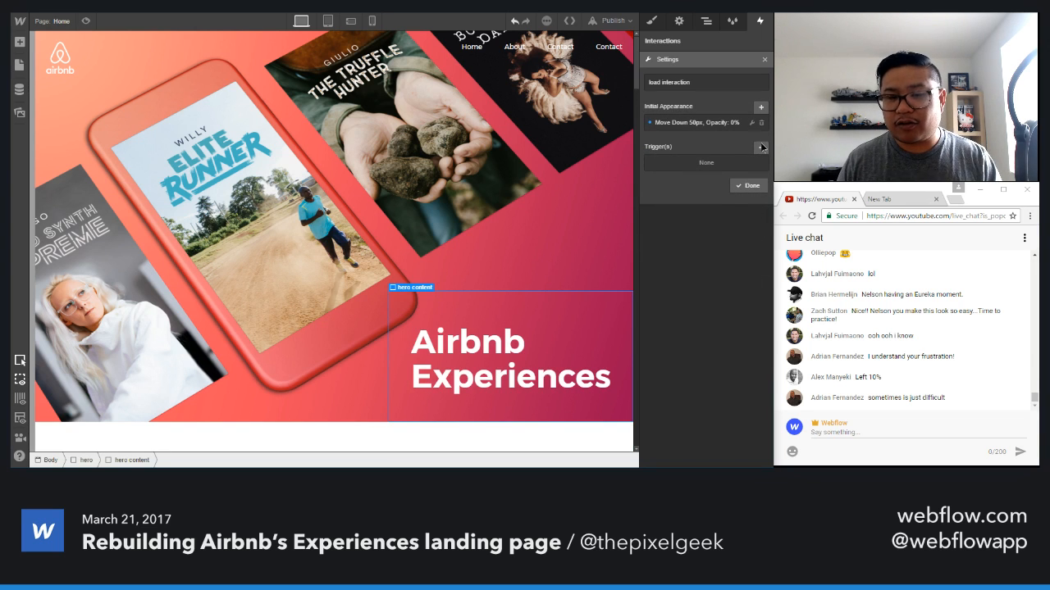
- Add a page Load trigger to the interaction, with a wait as its first step
{"action": "left_click", "coordinate": [761, 147]}
{"action": "left_click", "coordinate": [664, 193]}
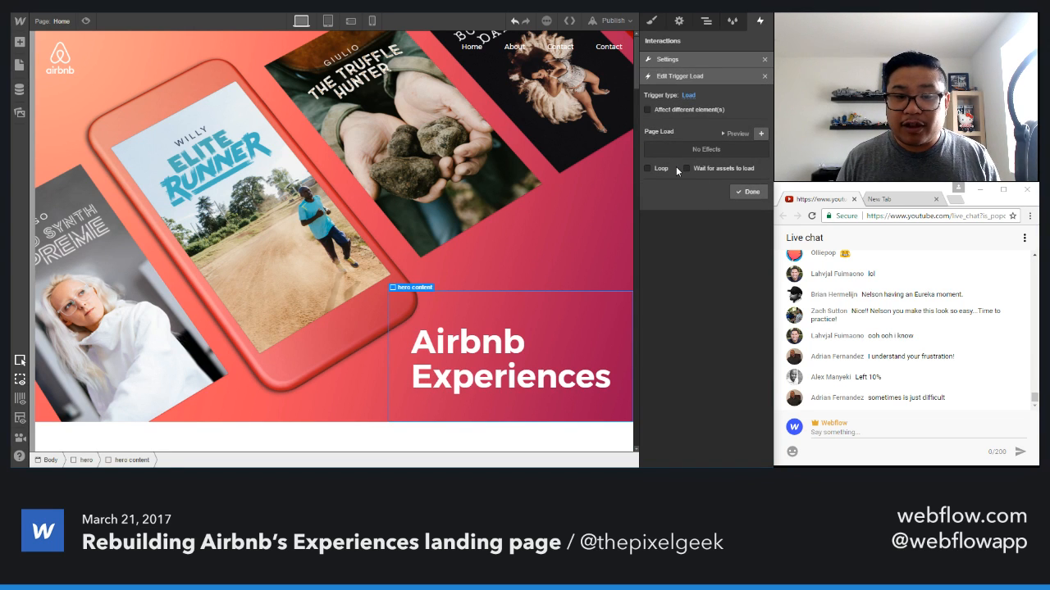
{"action": "left_click", "coordinate": [761, 135]}
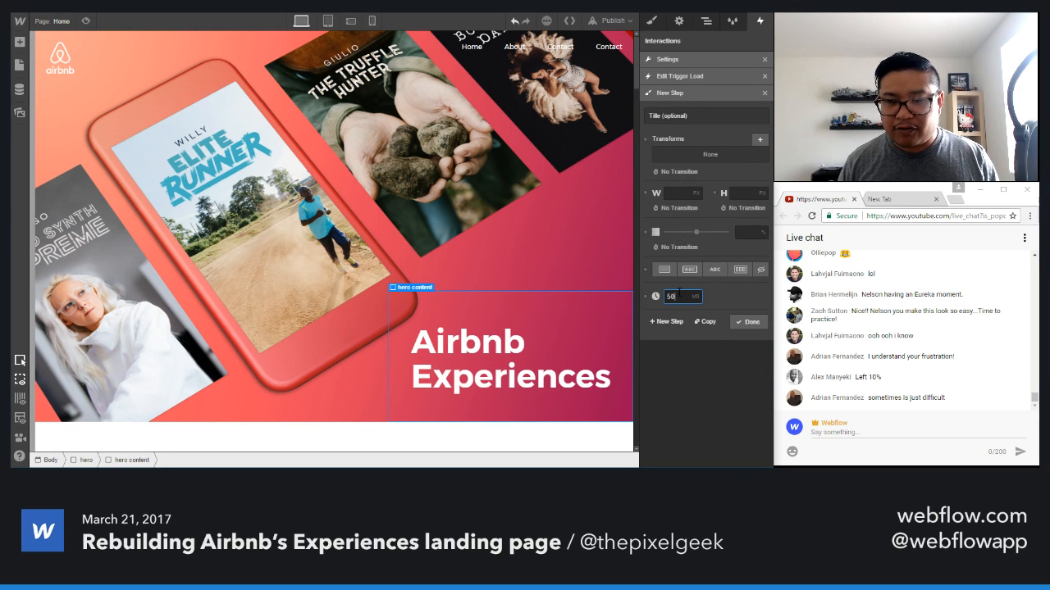
{"action": "left_click", "coordinate": [669, 320]}
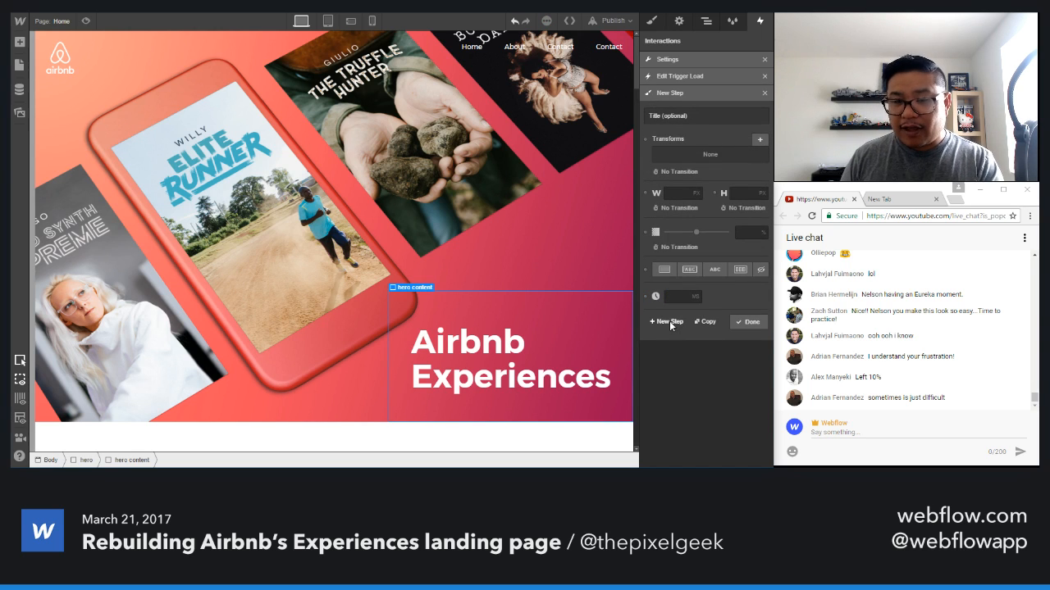
- Set the trigger's second step to move the hero content to its origin and raise its opacity to 100%
{"action": "left_click", "coordinate": [759, 140]}
{"action": "left_click", "coordinate": [755, 174]}
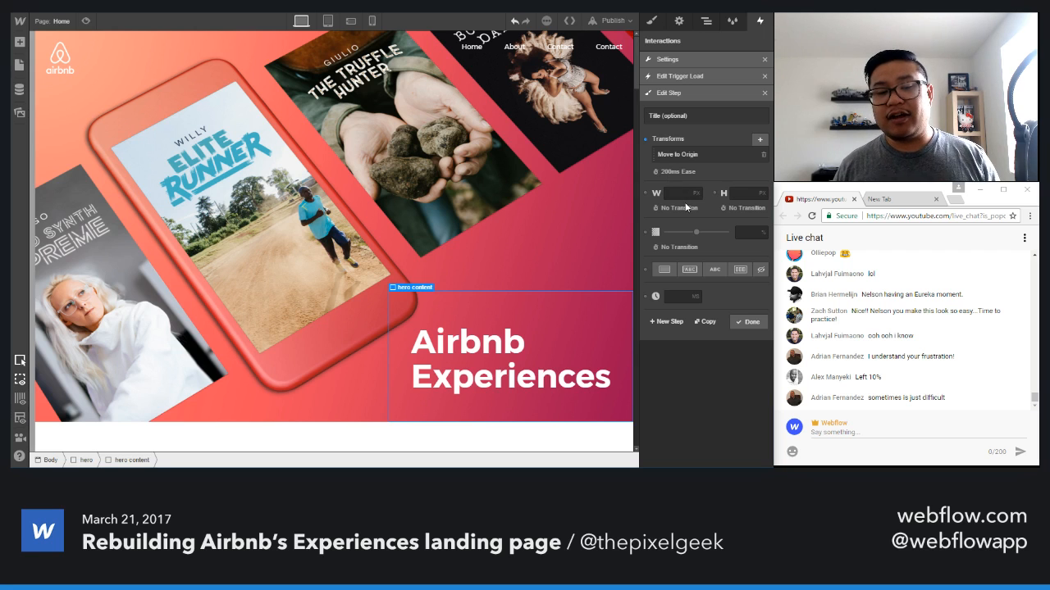
{"action": "left_click_drag", "start_coordinate": [696, 233], "coordinate": [742, 231]}
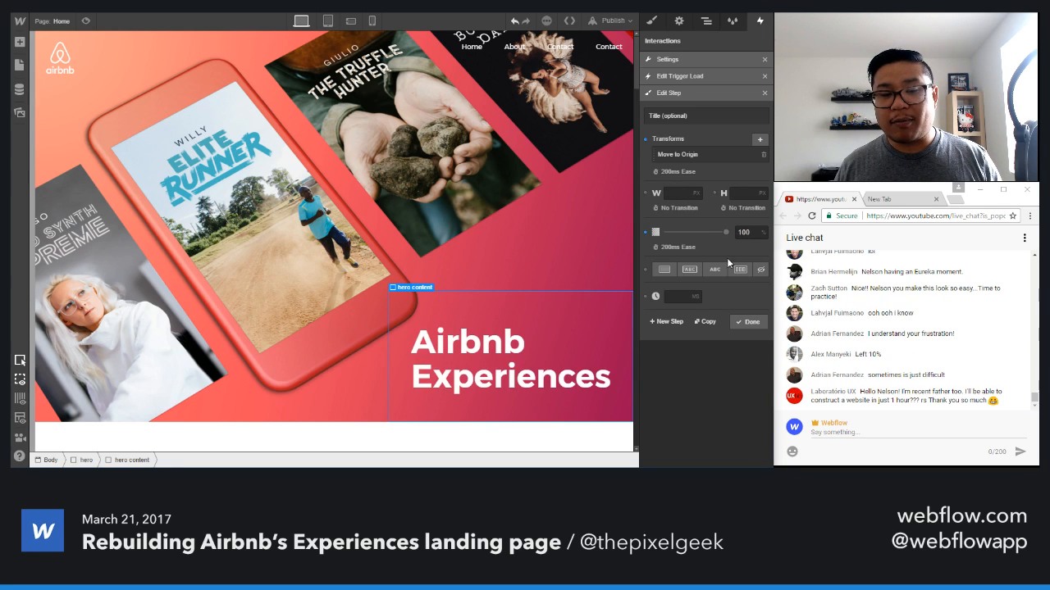
- Save the second step and the load trigger, and preview the hero content's page-load animation
{"action": "left_click", "coordinate": [750, 323]}
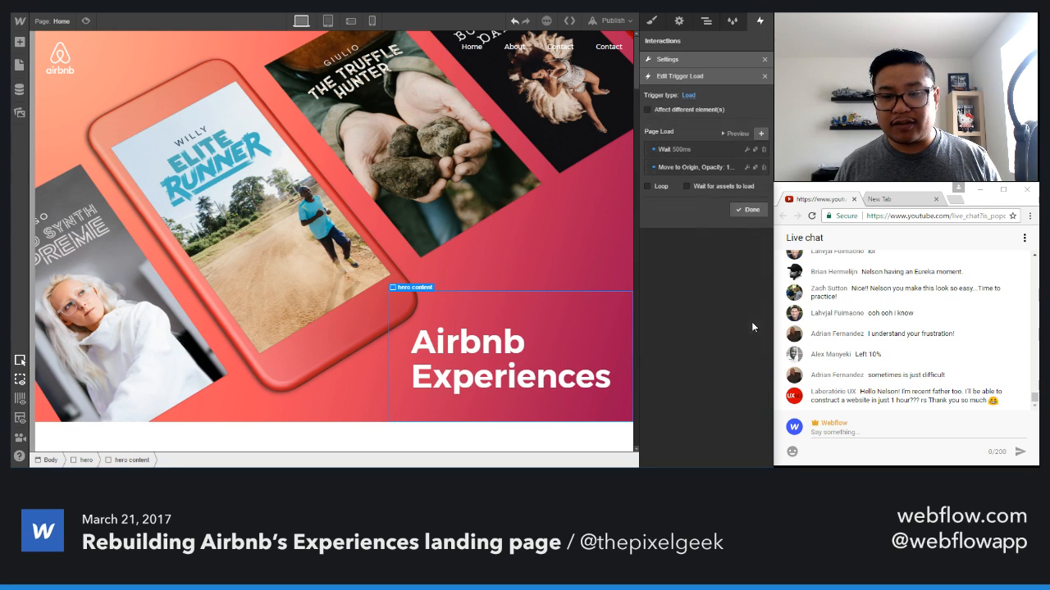
{"action": "left_click", "coordinate": [742, 211]}
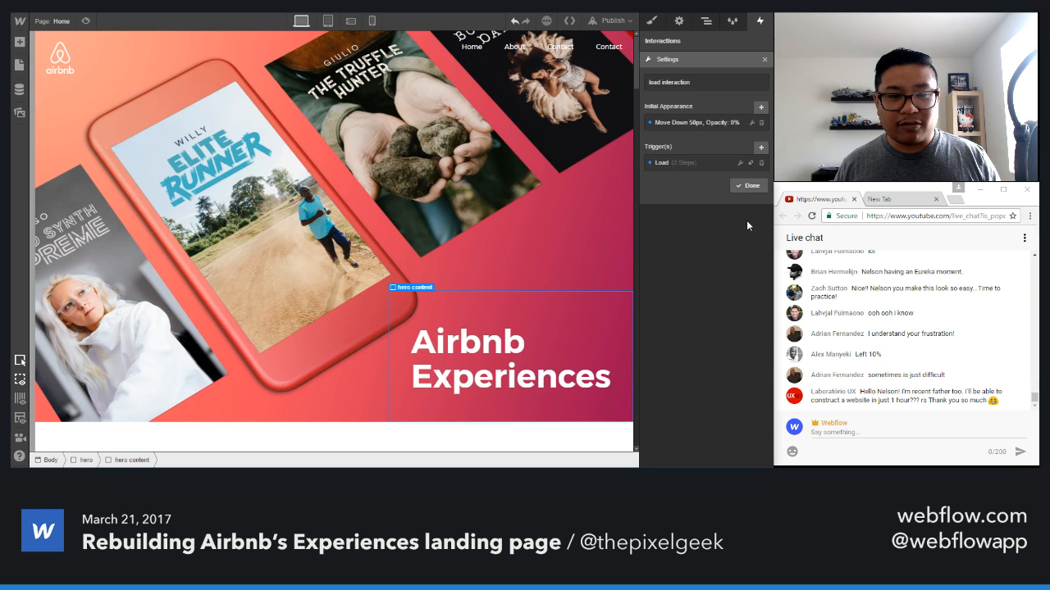
{"action": "left_click", "coordinate": [85, 21]}
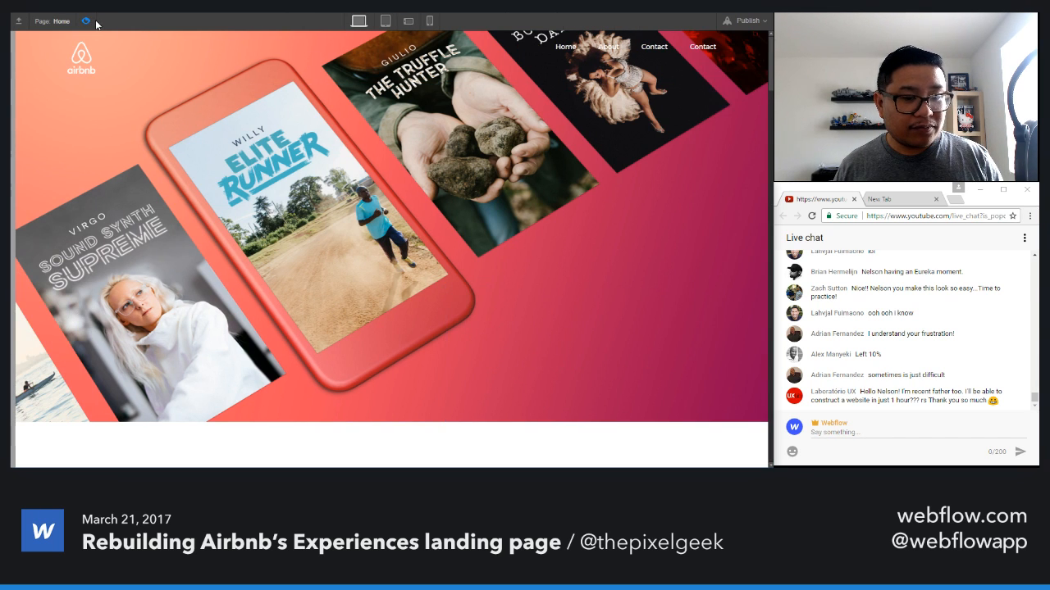
{"action": "left_click", "coordinate": [85, 22]}
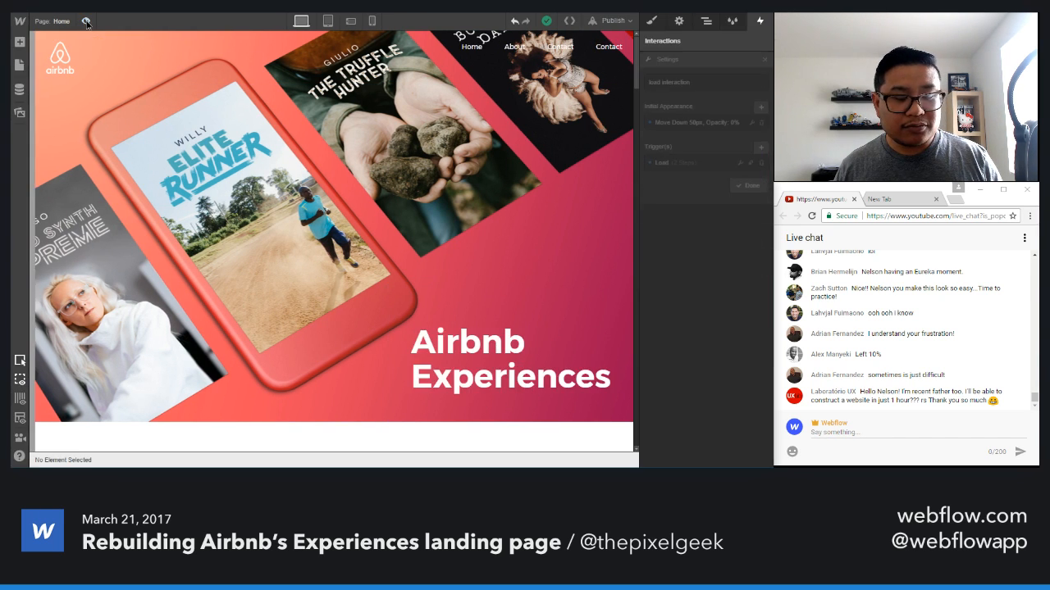
{"action": "left_click", "coordinate": [85, 21]}
{"action": "left_click", "coordinate": [85, 21]}
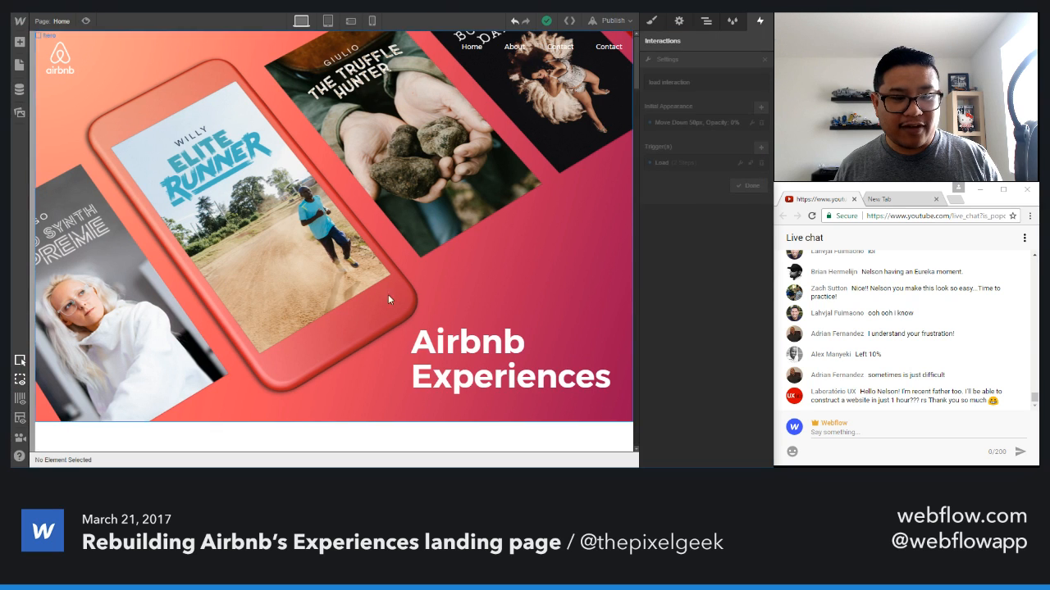
- Set both the move and opacity transitions in the load trigger's second step to 500 ms
{"action": "left_click", "coordinate": [668, 163]}
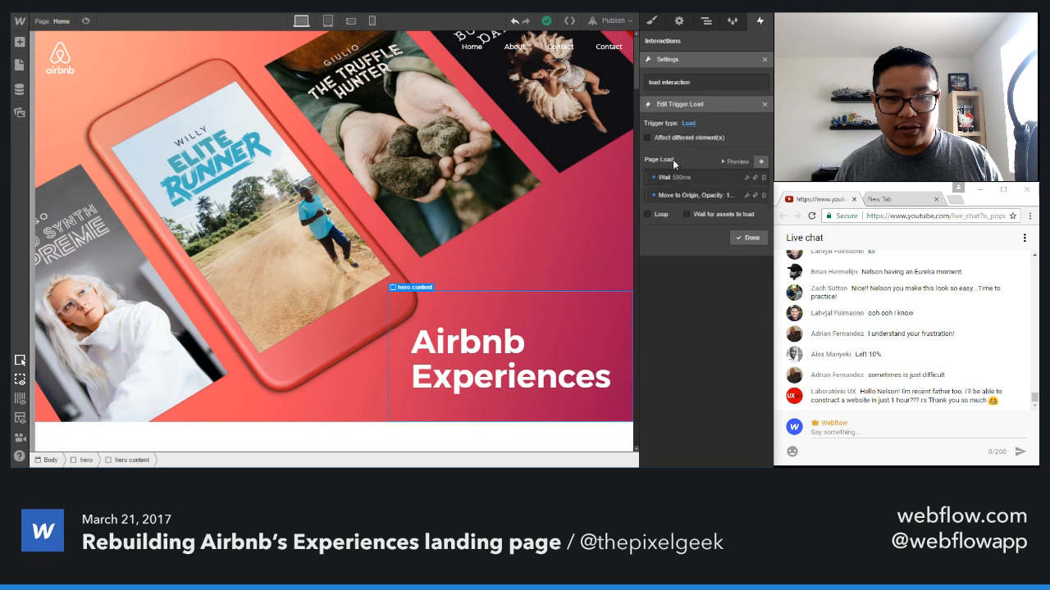
{"action": "left_click", "coordinate": [675, 151]}
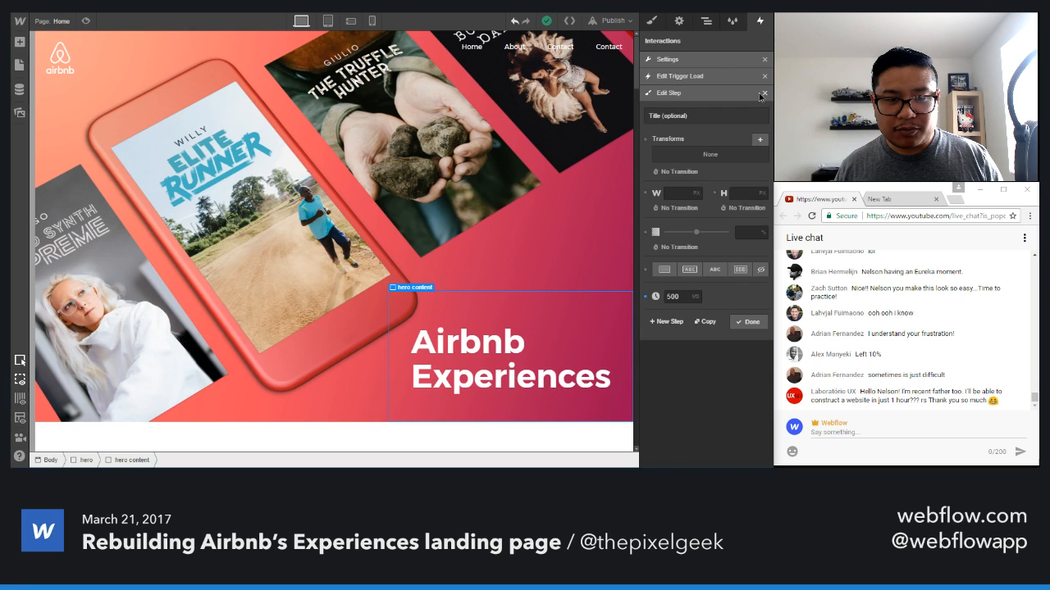
{"action": "left_click", "coordinate": [764, 94]}
{"action": "left_click", "coordinate": [692, 166]}
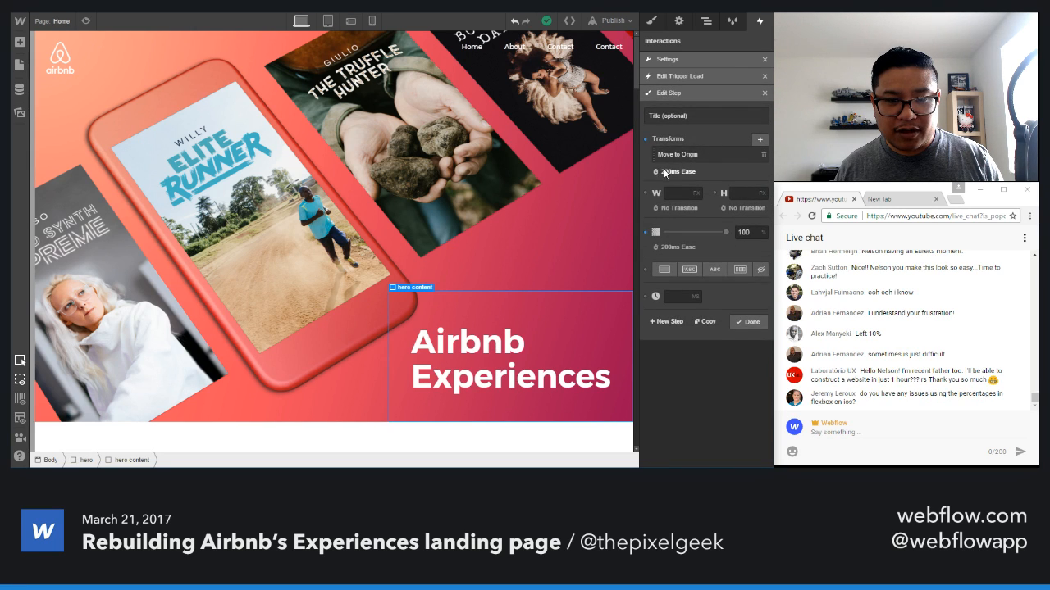
{"action": "left_click", "coordinate": [665, 171]}
{"action": "type", "text": "500"}
{"action": "key", "text": "Return"}
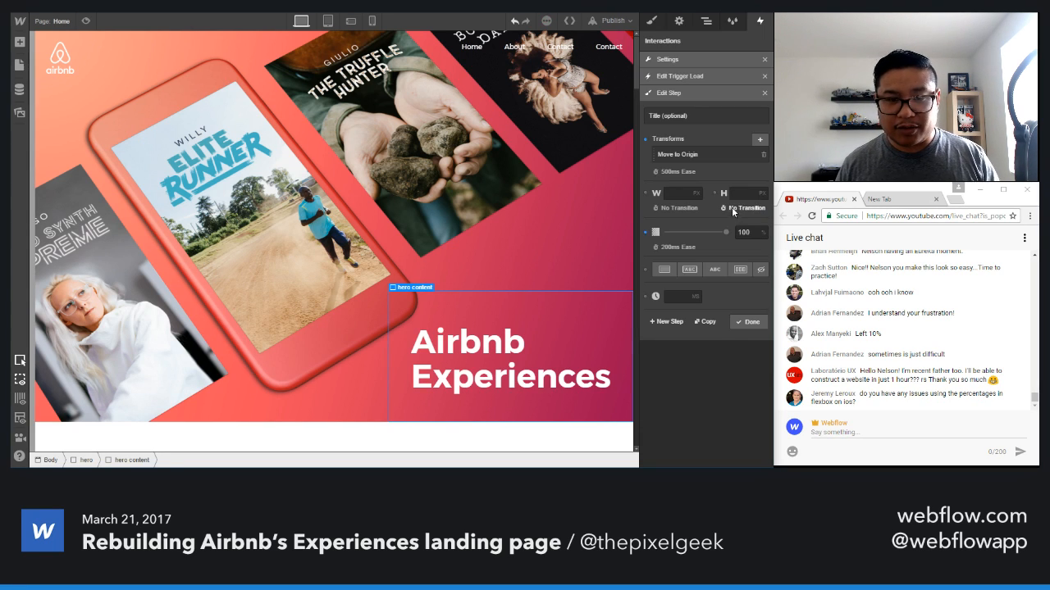
{"action": "left_click", "coordinate": [683, 248]}
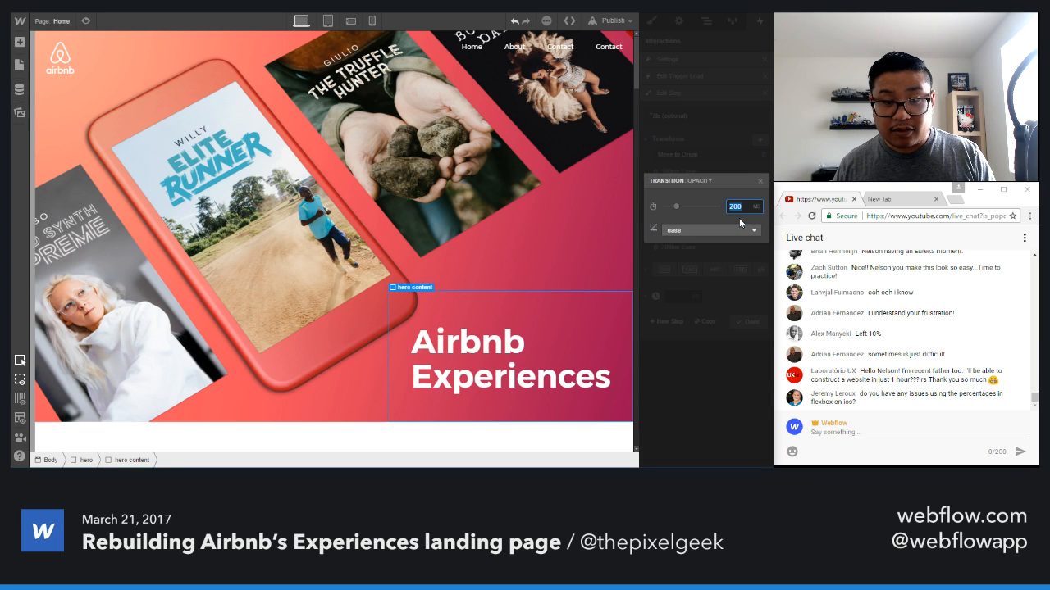
{"action": "type", "text": "500"}
{"action": "key", "text": "Return"}
{"action": "left_click", "coordinate": [742, 322]}
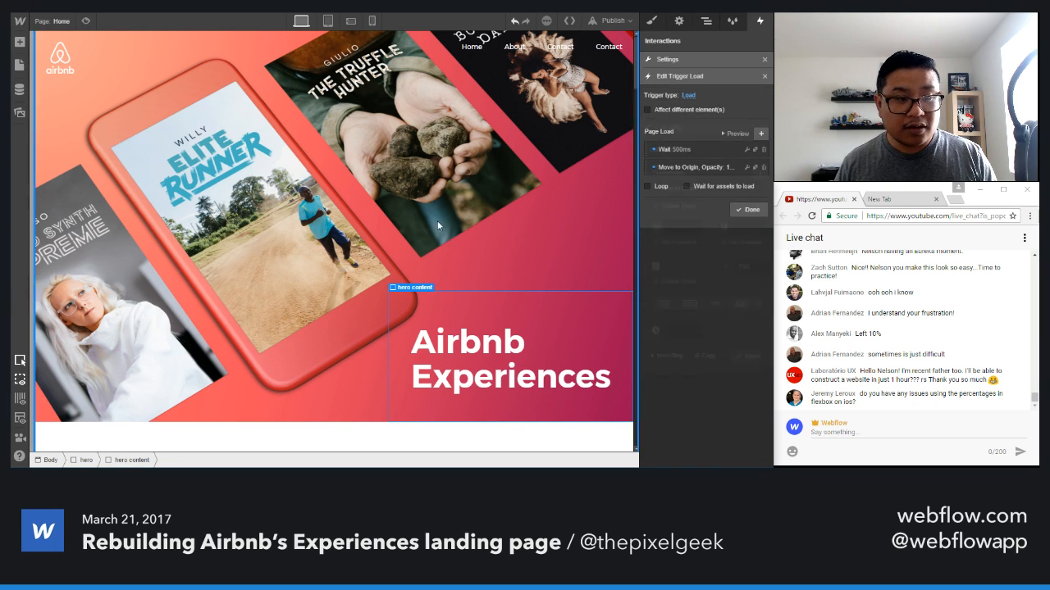
- Preview the slower hero content load animation several times and return to the design view
{"action": "left_click", "coordinate": [86, 20]}
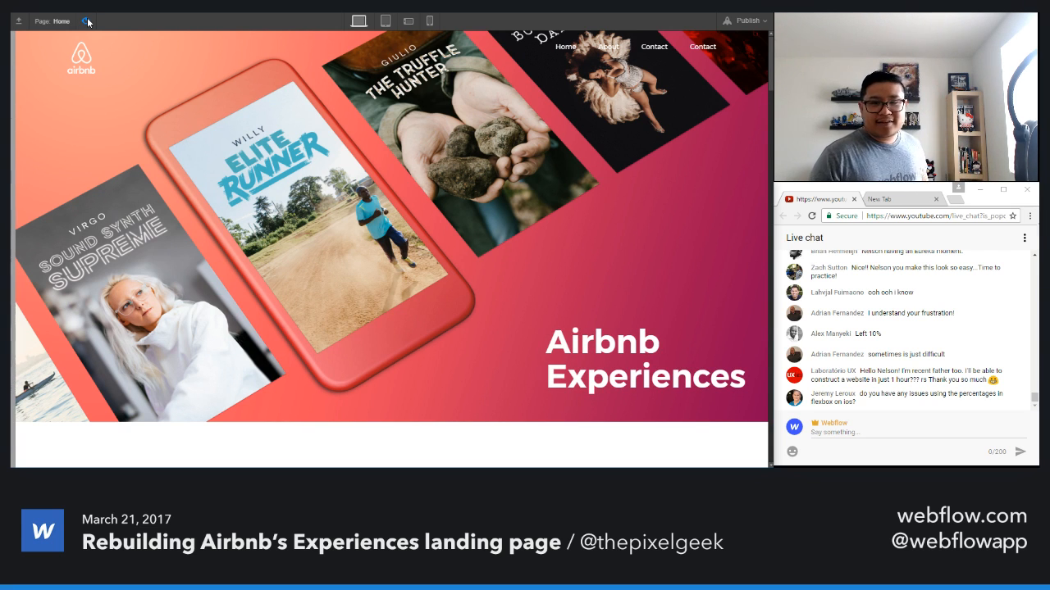
{"action": "left_click", "coordinate": [87, 21]}
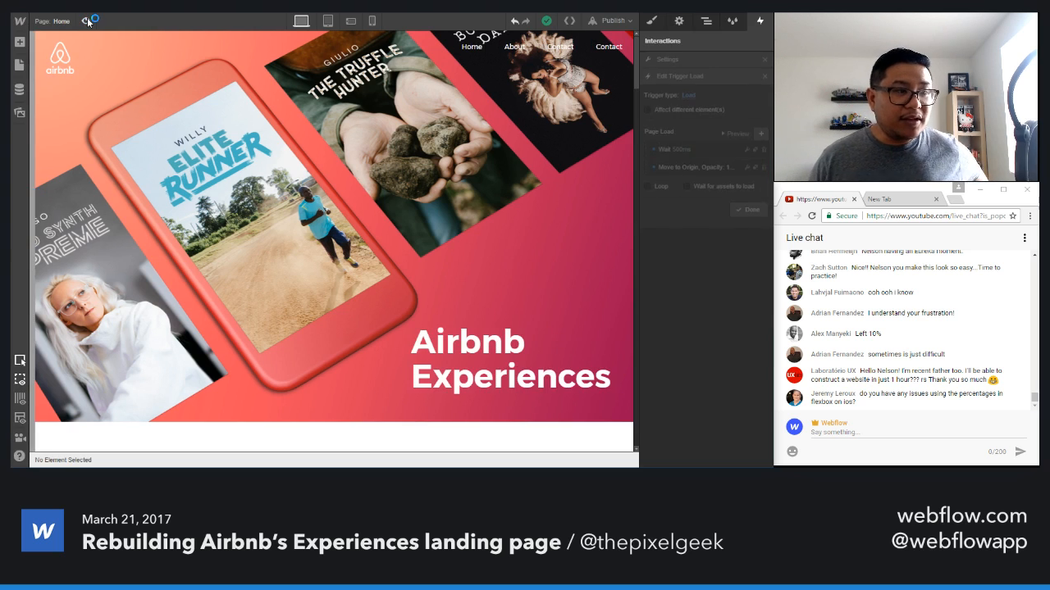
{"action": "left_click", "coordinate": [87, 21]}
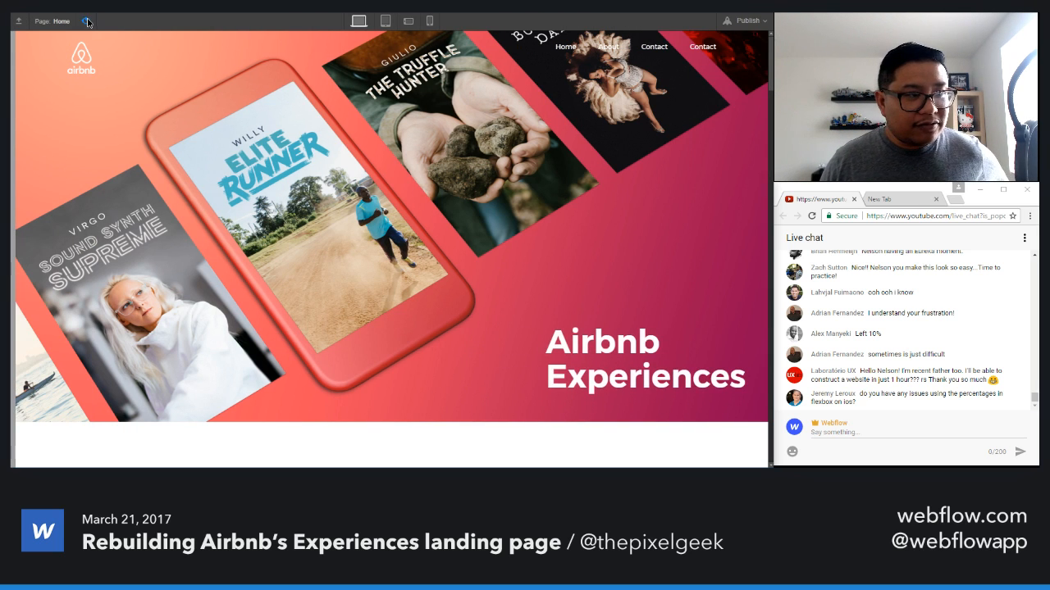
{"action": "left_click", "coordinate": [87, 21]}
{"action": "left_click", "coordinate": [87, 21]}
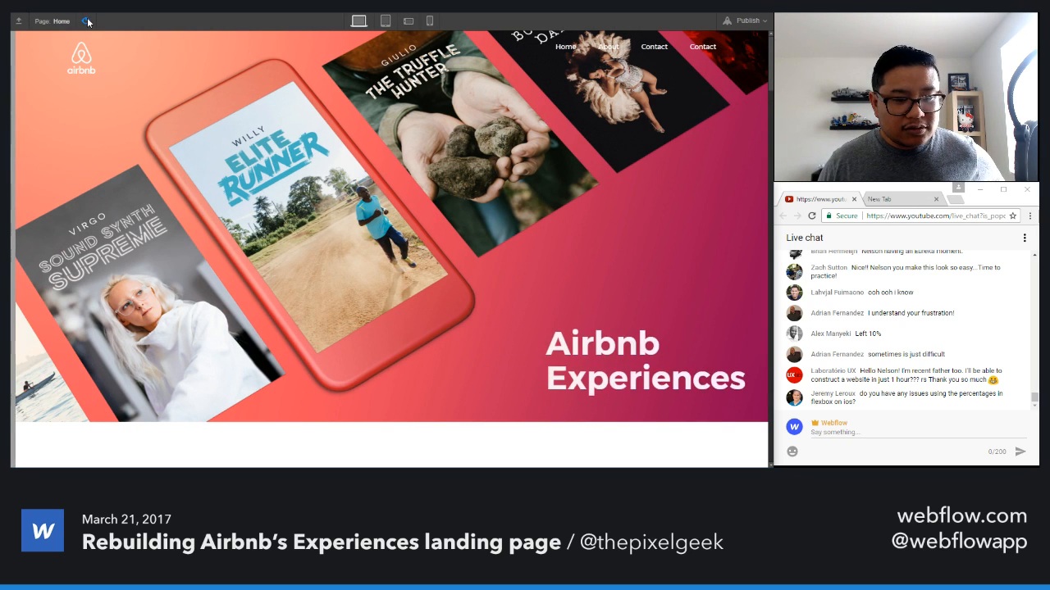
{"action": "left_click", "coordinate": [87, 21]}
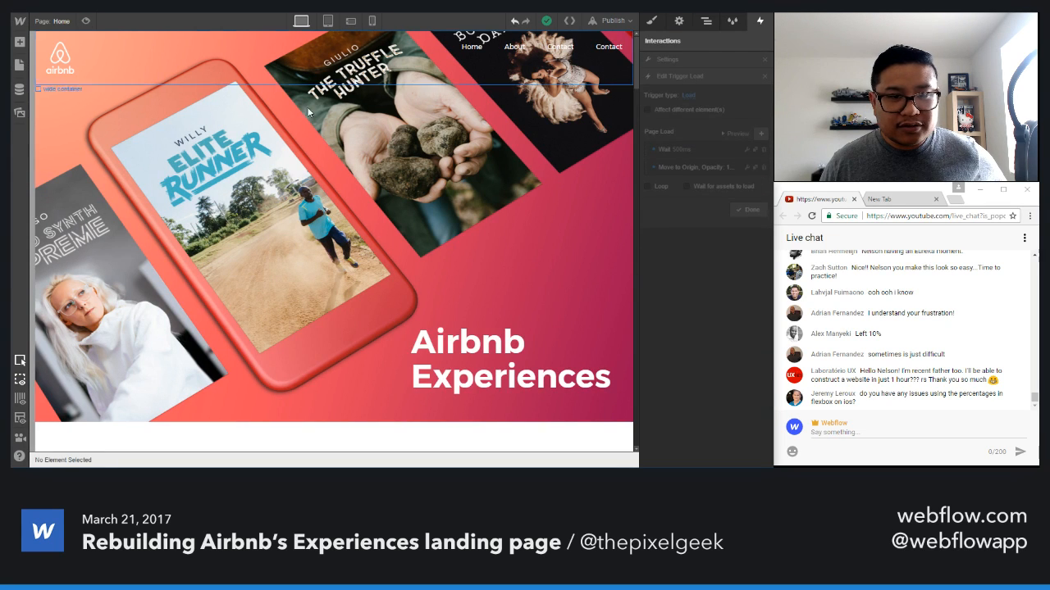
{"action": "left_click", "coordinate": [351, 153]}
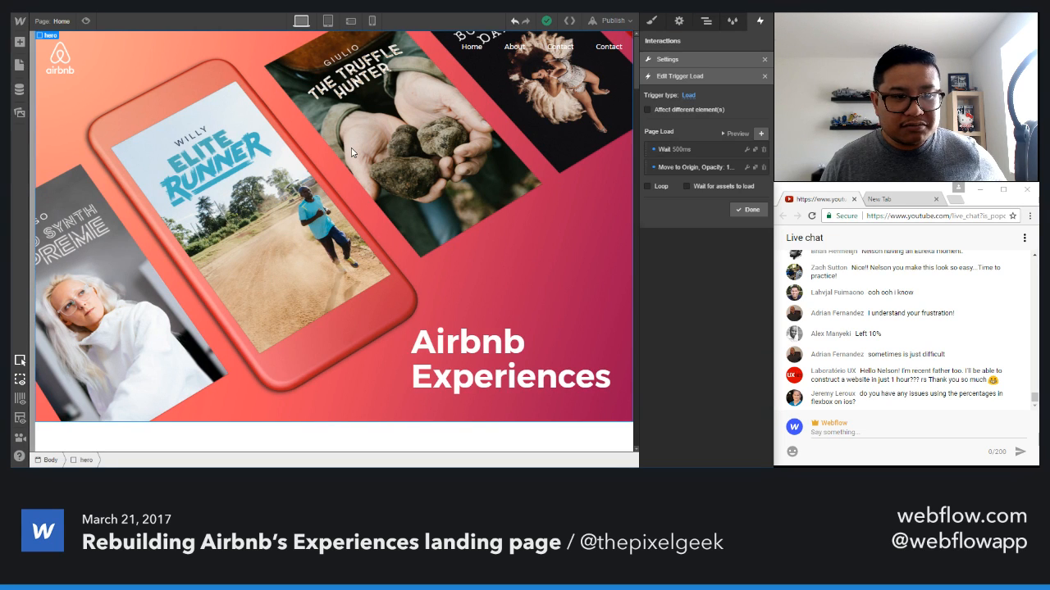
- Switch to the browser page showing the published site and go to help.webflow.com
{"action": "left_click", "coordinate": [856, 428]}
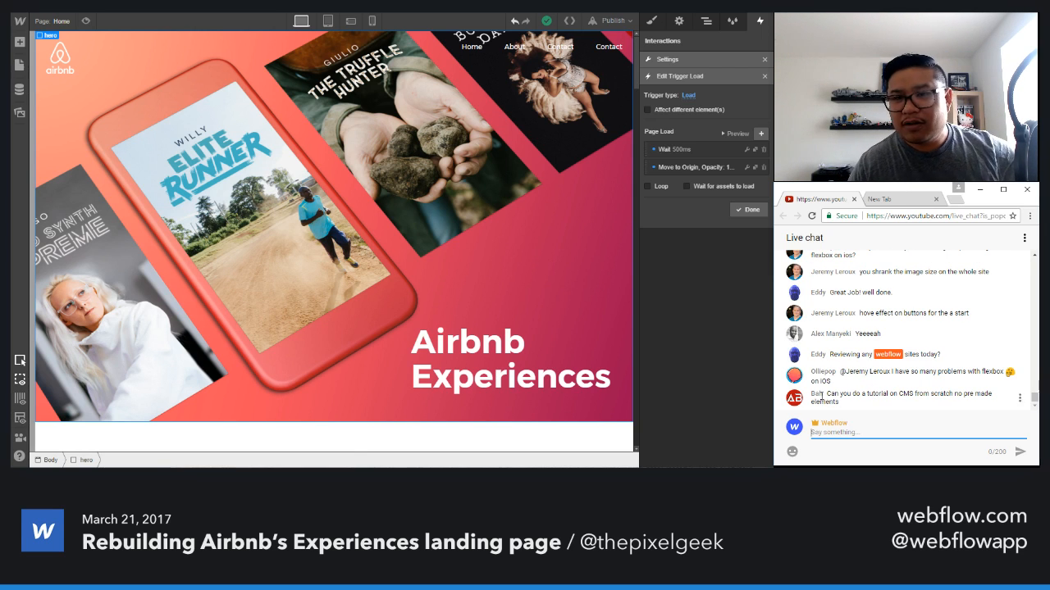
{"action": "key", "text": "alt+Tab"}
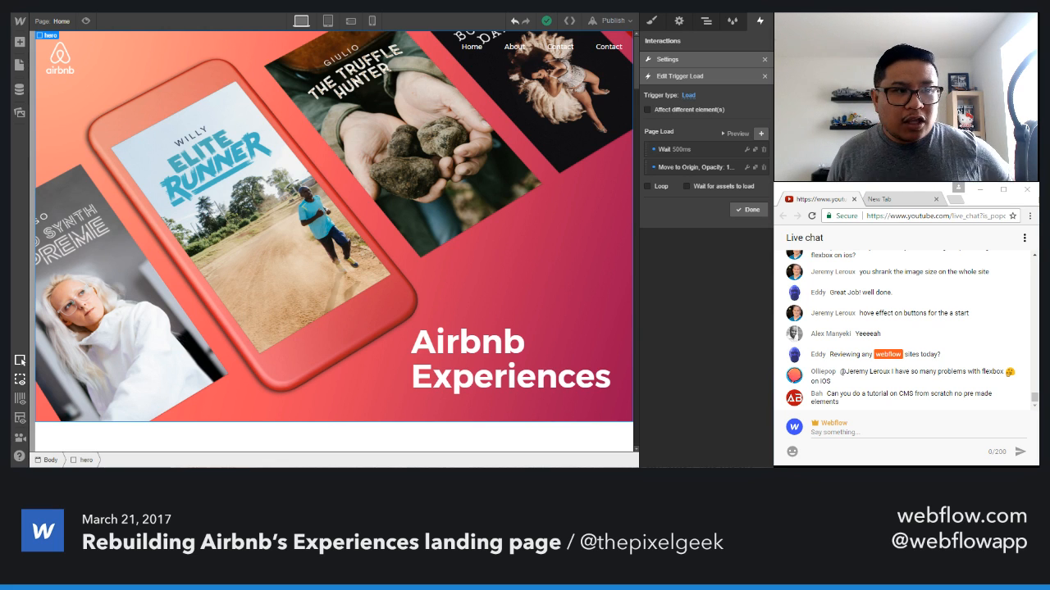
{"action": "key", "text": "ctrl+Tab"}
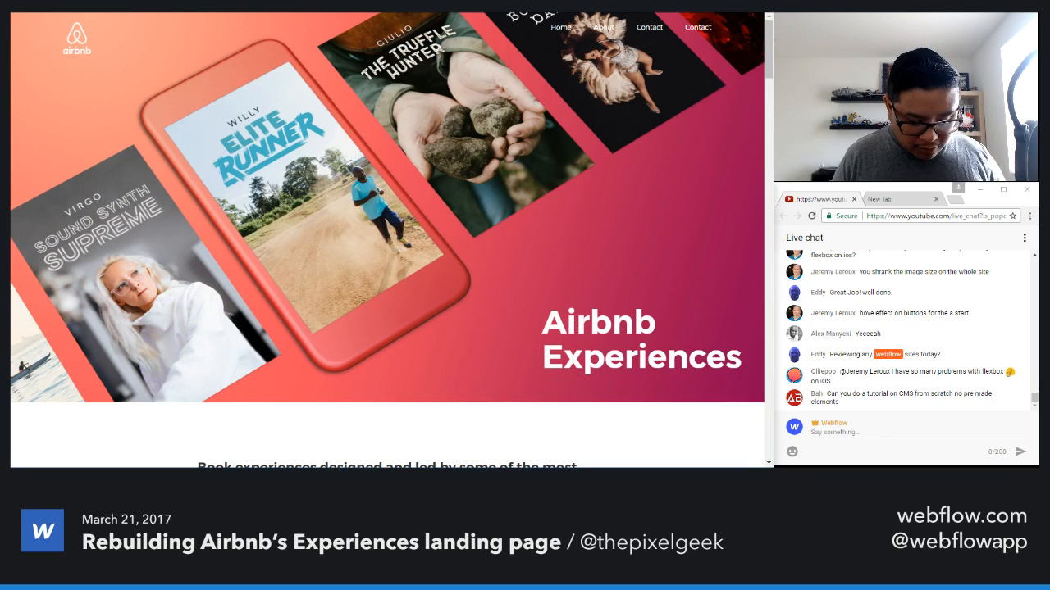
{"action": "key", "text": "ctrl+l"}
{"action": "type", "text": "help.webflow.com"}
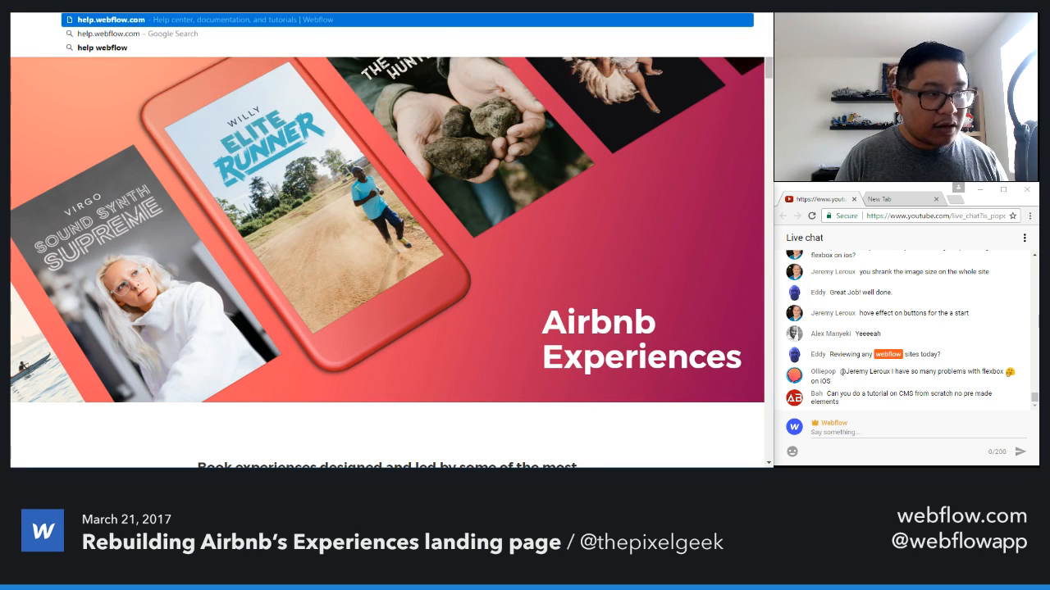
{"action": "key", "text": "Return"}
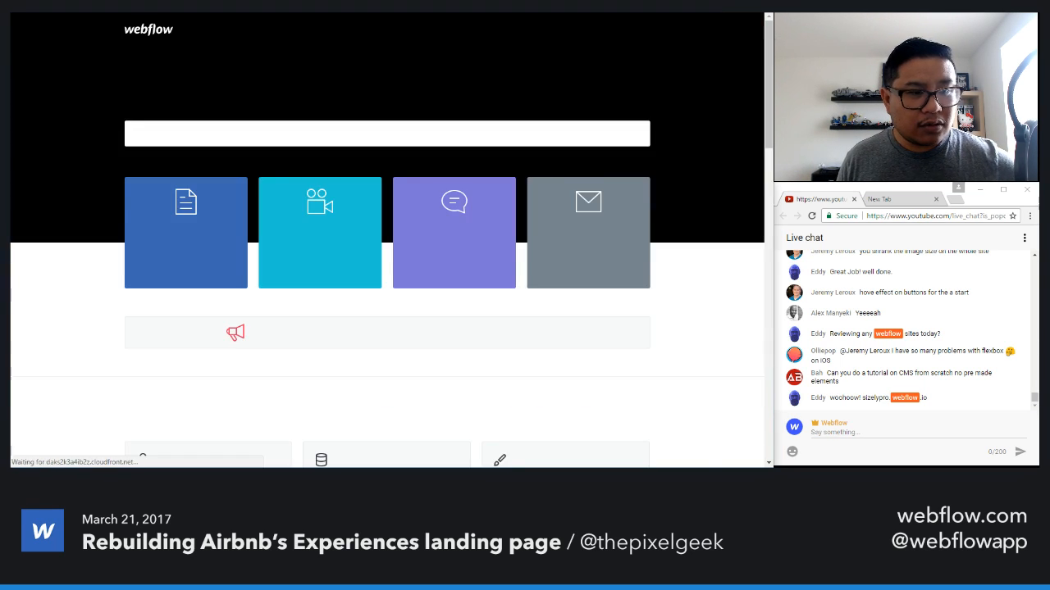
- Open the article "How to create a Collection using Webflow CMS" from the CMS Collections documentation
{"action": "scroll", "coordinate": [345, 134], "scroll_direction": "down", "scroll_amount": 3}
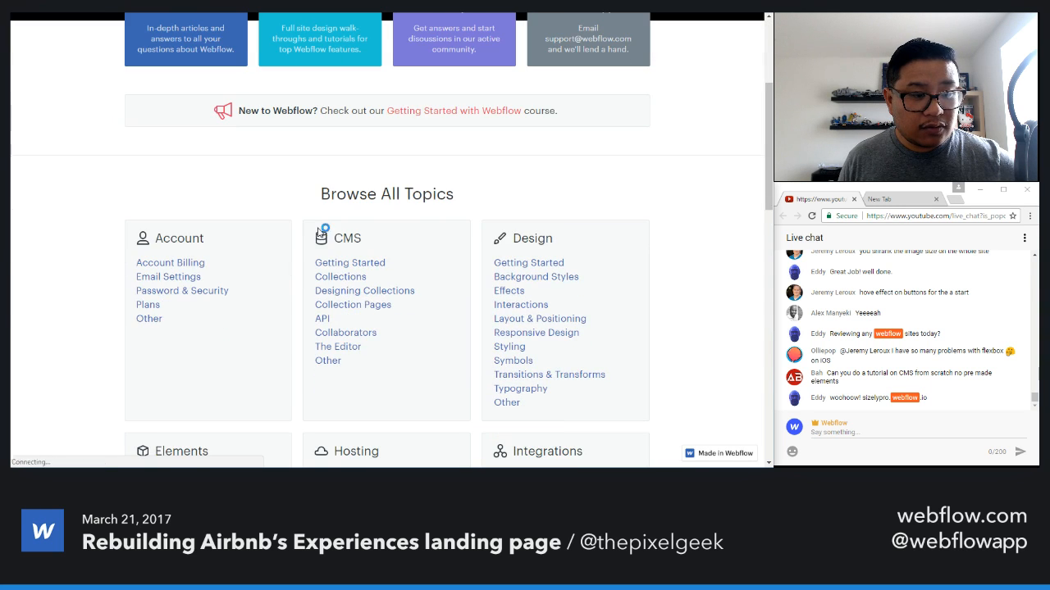
{"action": "left_click", "coordinate": [346, 263]}
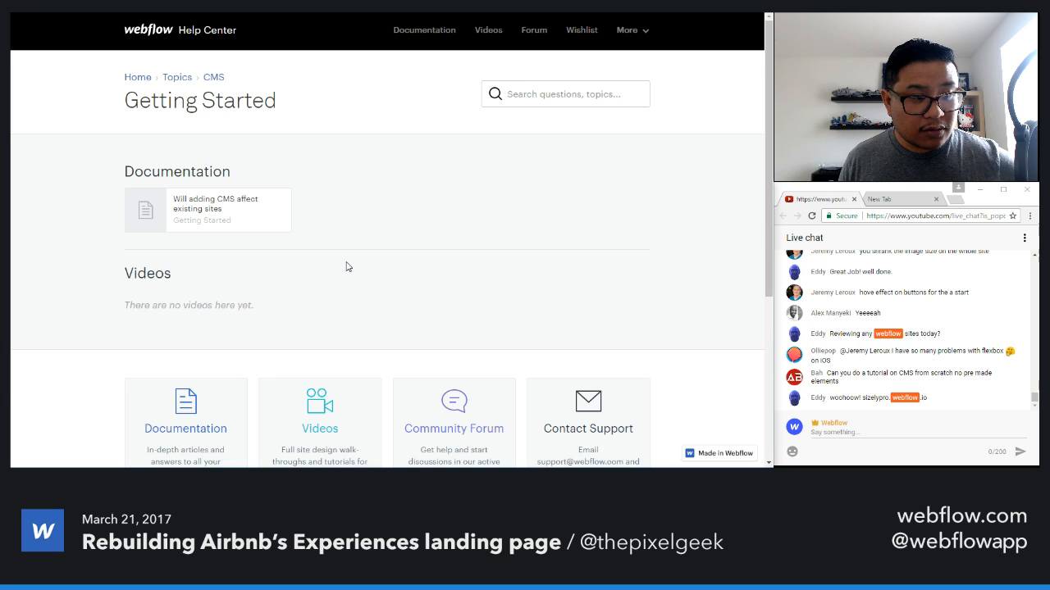
{"action": "scroll", "coordinate": [346, 267], "scroll_direction": "down", "scroll_amount": 3}
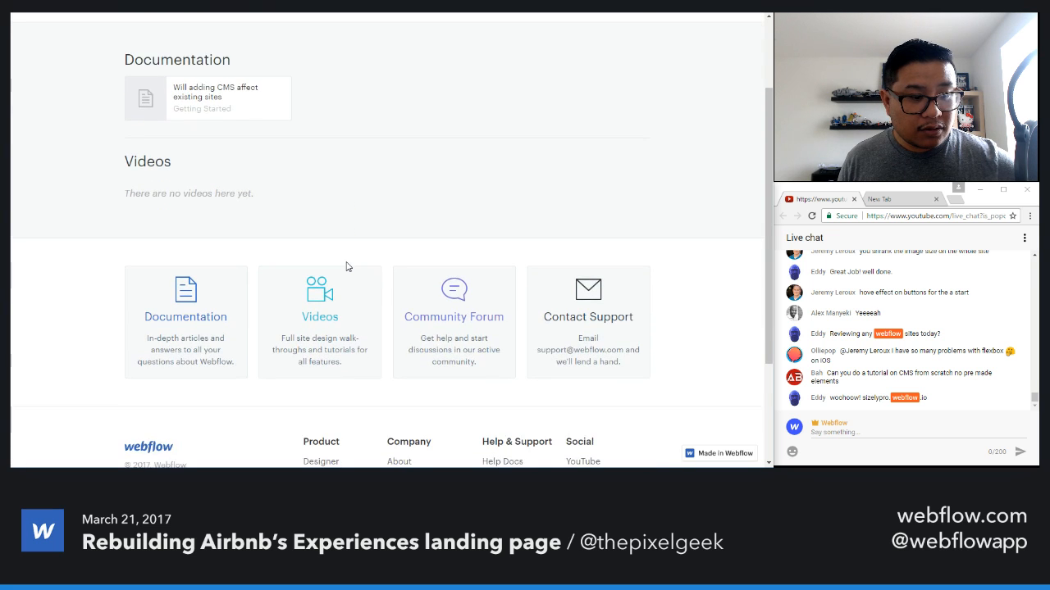
{"action": "left_click", "coordinate": [188, 262]}
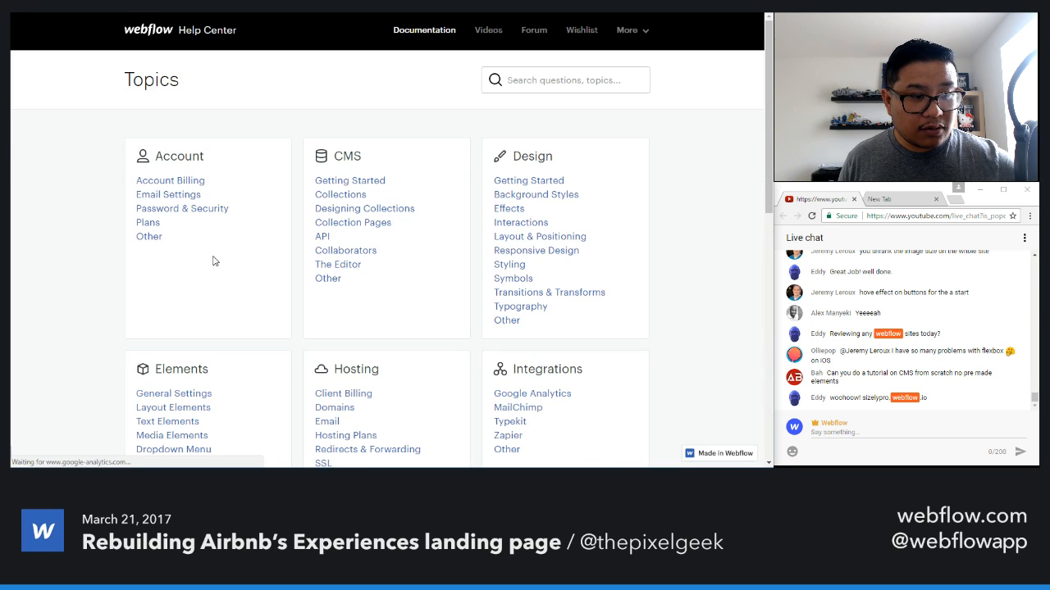
{"action": "left_click", "coordinate": [352, 202]}
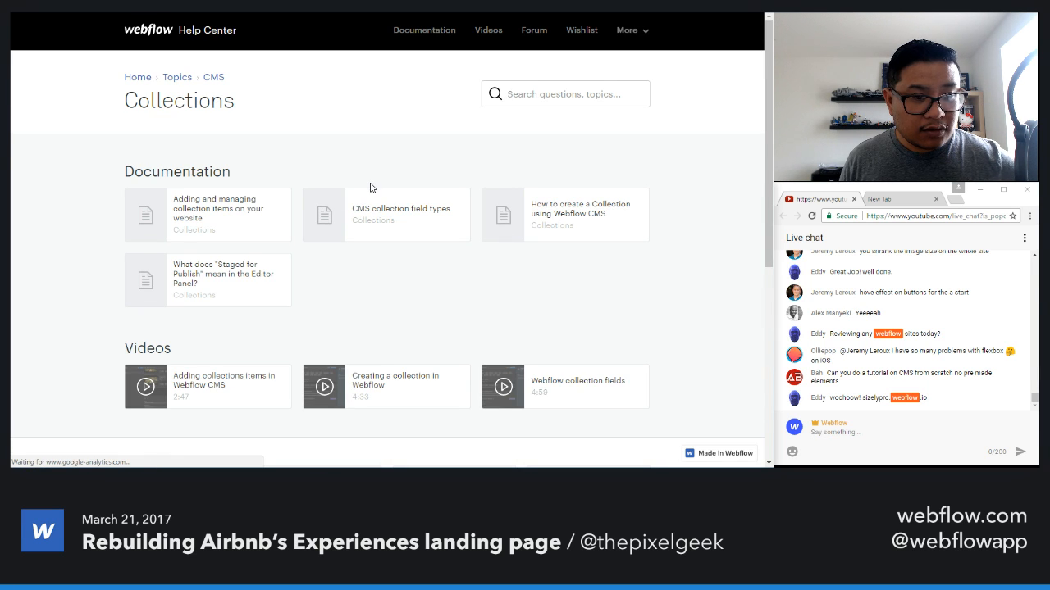
{"action": "left_click", "coordinate": [546, 226]}
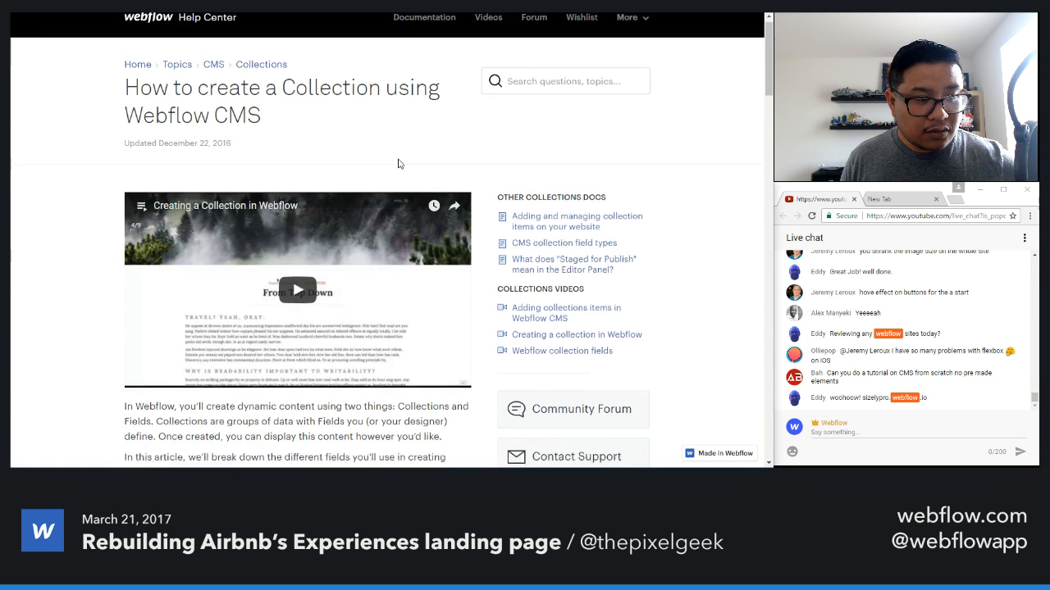
- Look through the article's sections on collection templates, required fields, the collection URL and adding fields
{"action": "scroll", "coordinate": [399, 165], "scroll_direction": "down", "scroll_amount": 2}
{"action": "scroll", "coordinate": [400, 165], "scroll_direction": "down", "scroll_amount": 5}
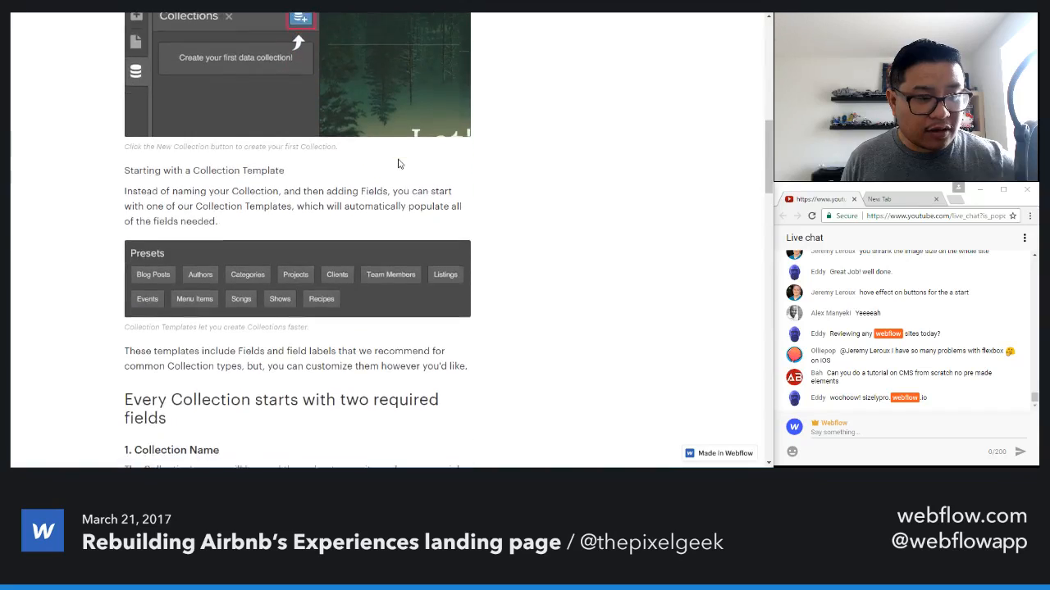
{"action": "scroll", "coordinate": [398, 158], "scroll_direction": "down", "scroll_amount": 10}
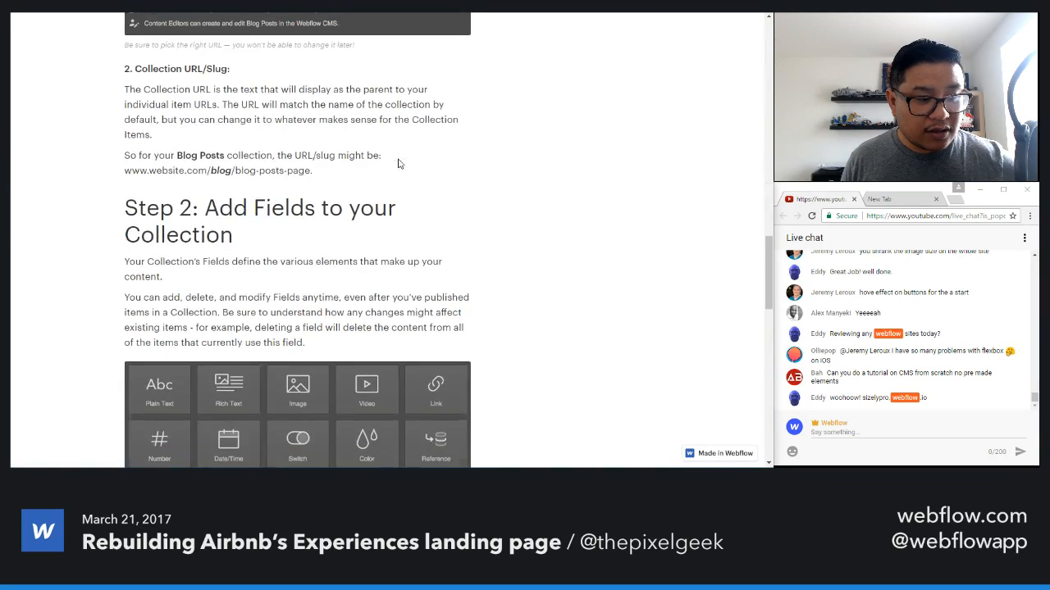
{"action": "scroll", "coordinate": [397, 158], "scroll_direction": "down", "scroll_amount": 4}
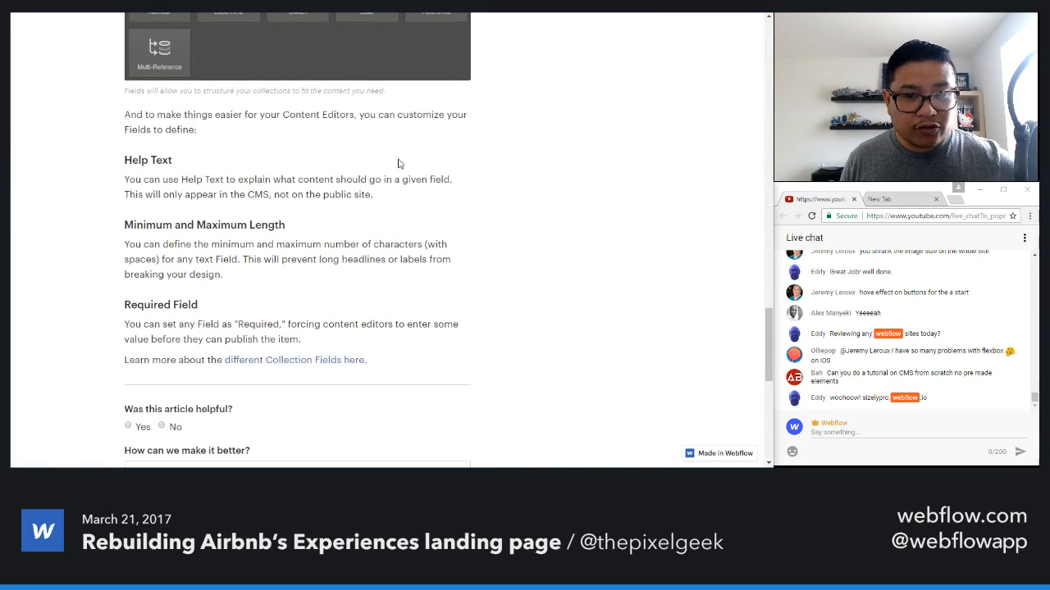
{"action": "scroll", "coordinate": [398, 164], "scroll_direction": "down", "scroll_amount": 3}
{"action": "scroll", "coordinate": [398, 164], "scroll_direction": "up", "scroll_amount": 5}
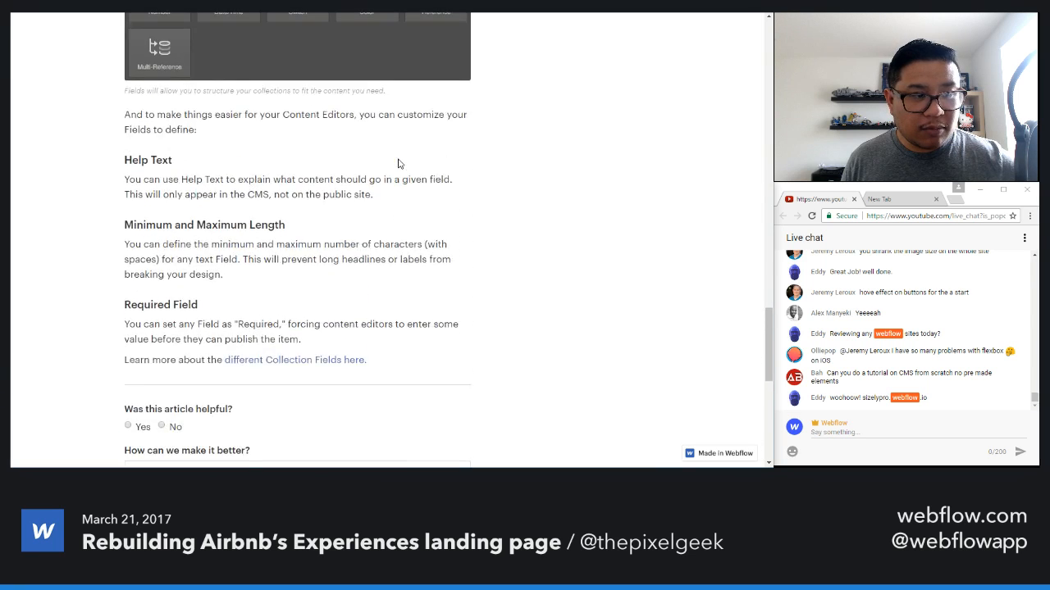
{"action": "scroll", "coordinate": [399, 164], "scroll_direction": "up", "scroll_amount": 3}
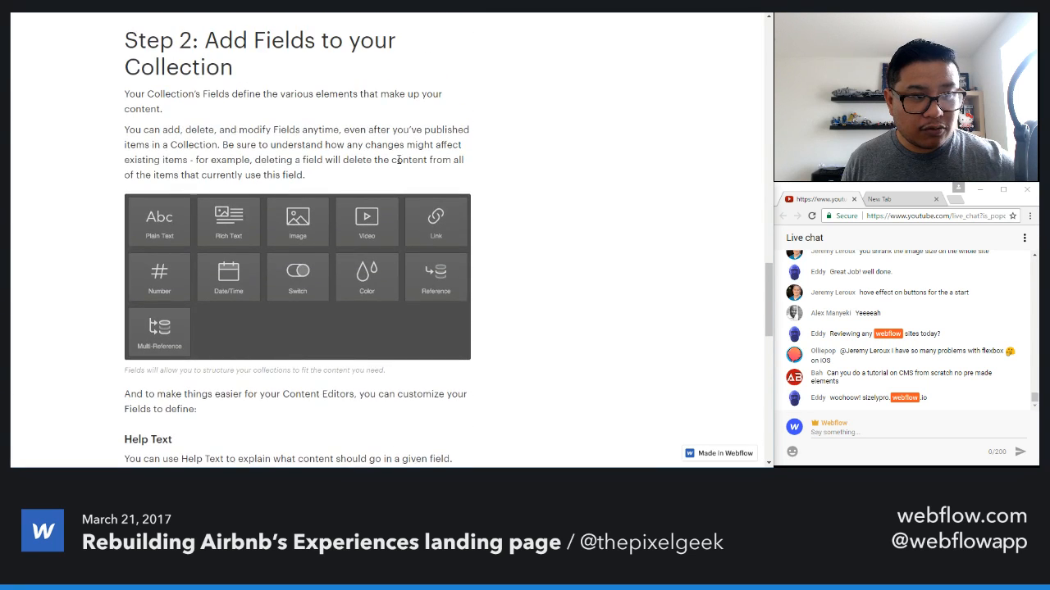
{"action": "scroll", "coordinate": [398, 164], "scroll_direction": "up", "scroll_amount": 3}
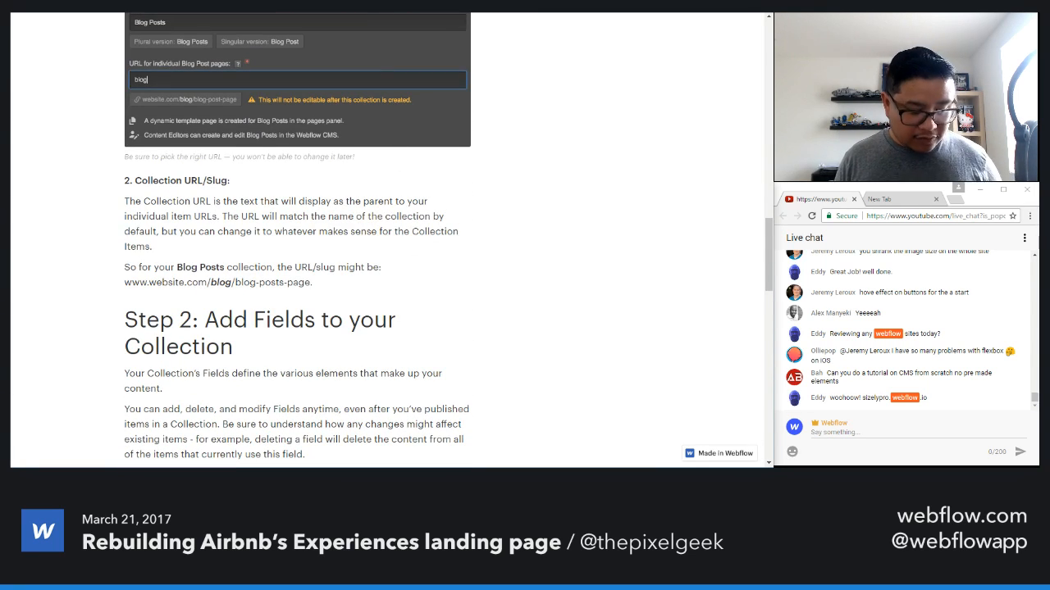
- Post the link to the article on creating a Webflow CMS collection in the YouTube live chat
{"action": "left_click", "coordinate": [859, 433]}
{"action": "type", "text": "https://help.webflow.com/article/how-to-create-a-collection-using-webflow-cms"}
{"action": "key", "text": "Return"}
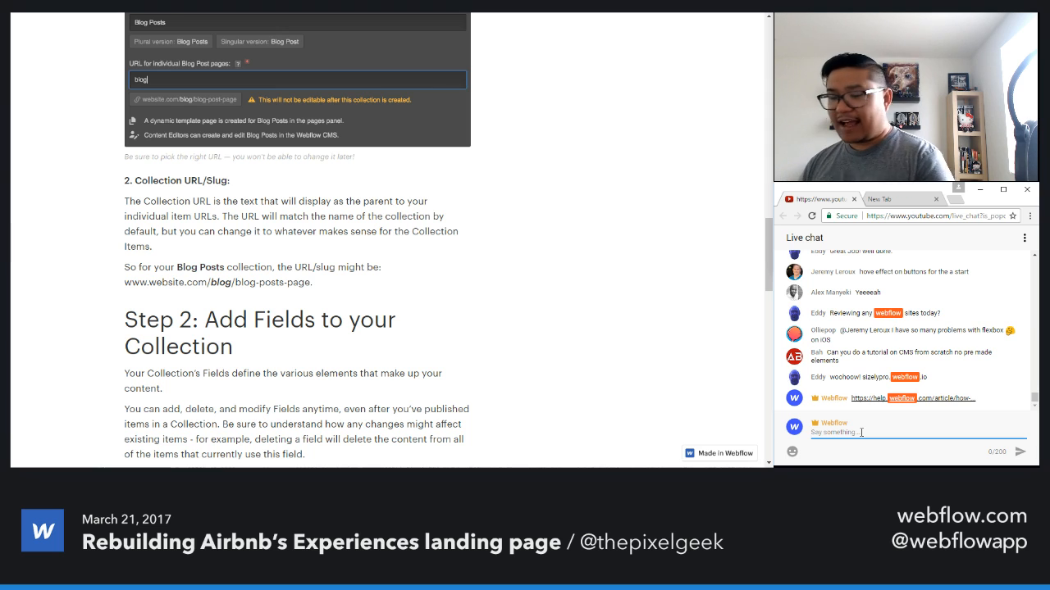
- Copy the address sizelypro.webflow.io from the live chat and open that site in the main browser window
{"action": "left_click_drag", "start_coordinate": [928, 377], "coordinate": [861, 377]}
{"action": "key", "text": "ctrl+c"}
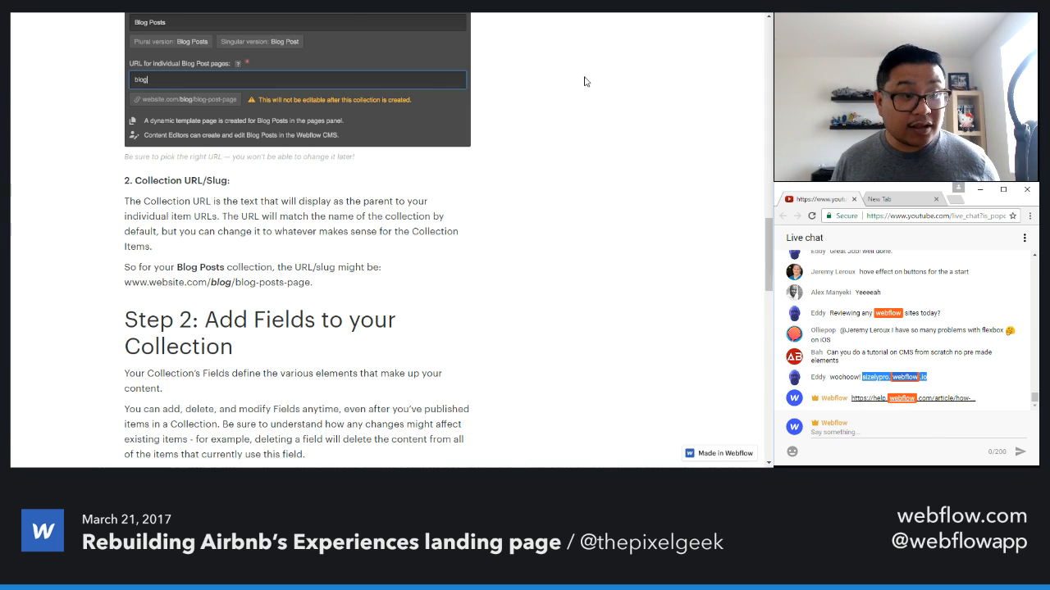
{"action": "left_click", "coordinate": [336, 4]}
{"action": "key", "text": "ctrl+v"}
{"action": "key", "text": "Return"}
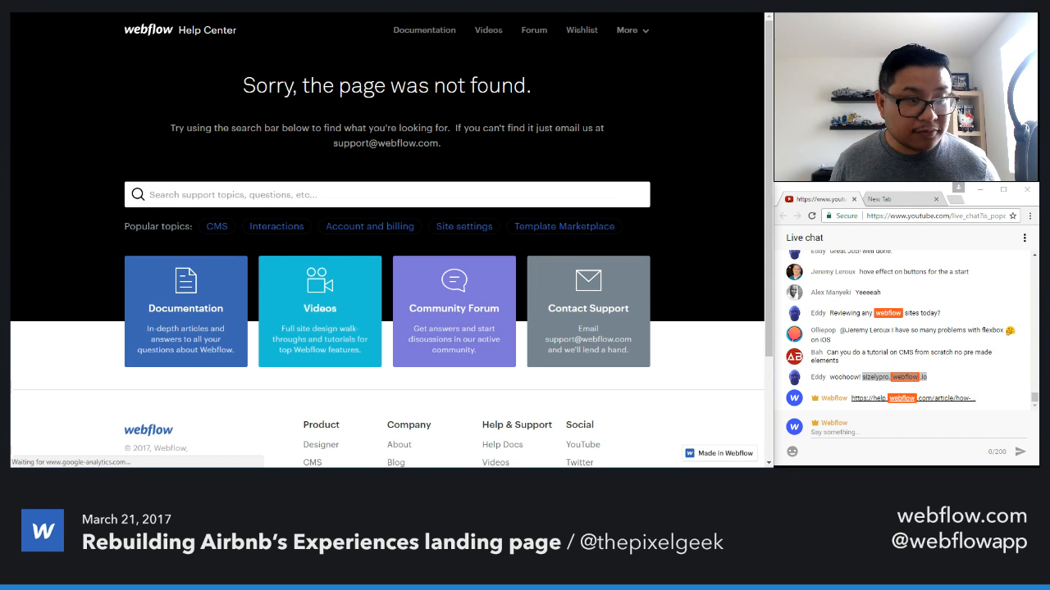
{"action": "key", "text": "ctrl+v"}
{"action": "key", "text": "Return"}
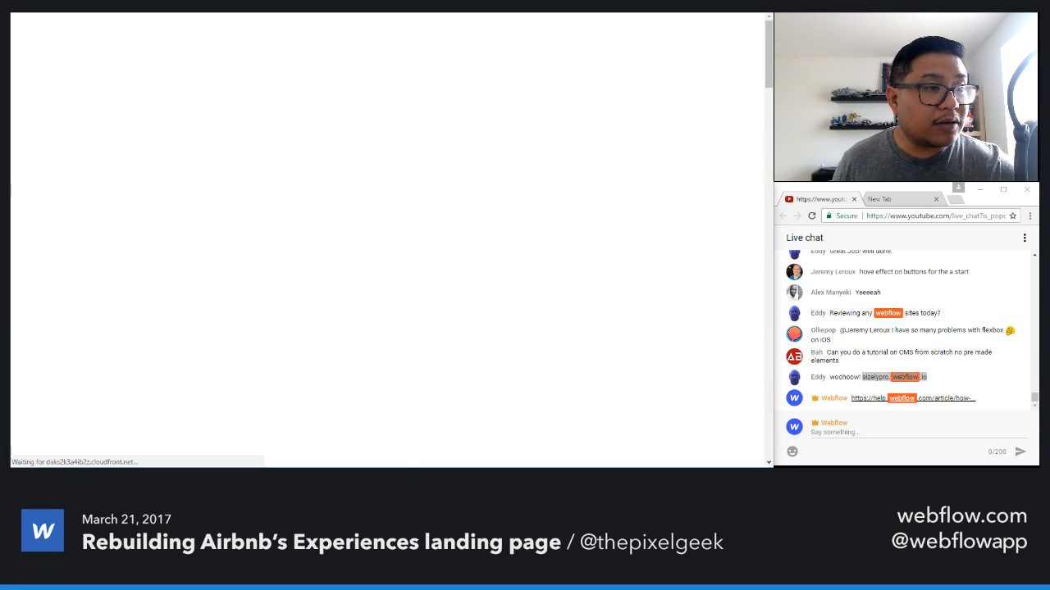
{"action": "key", "text": "ctrl+Tab"}
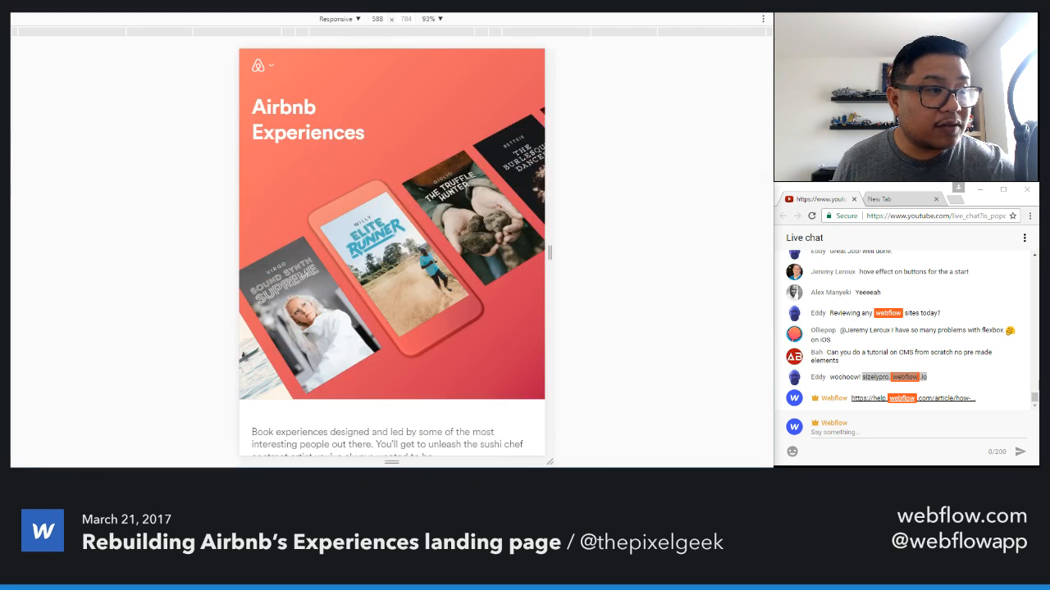
{"action": "key", "text": "ctrl+shift+Tab"}
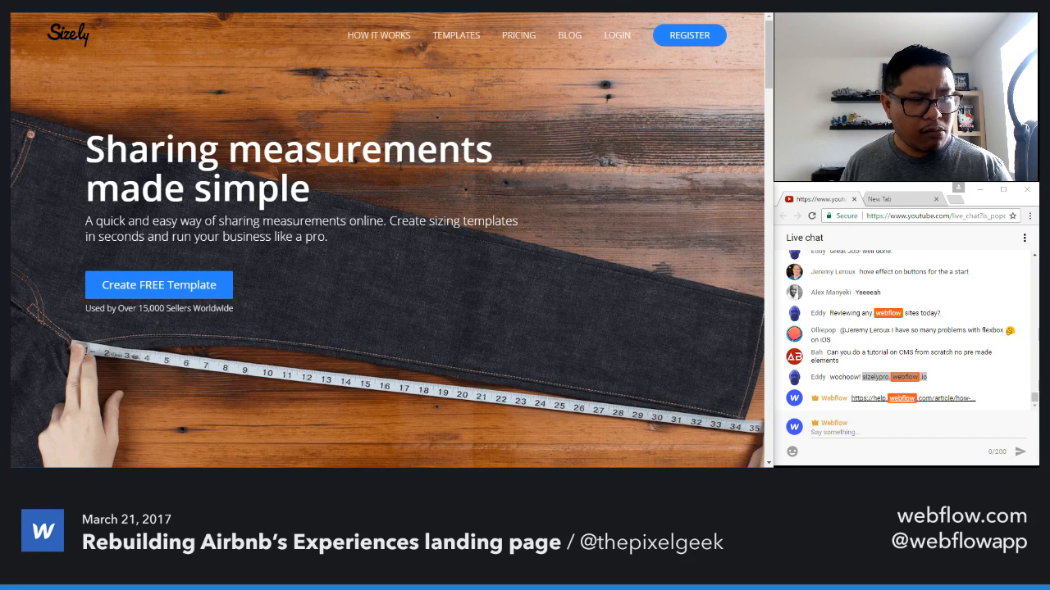
- Examine the Sizely home page's hero section, including its headline, navigation, call-to-action buttons and the transition into the content below
{"action": "scroll", "coordinate": [391, 241], "scroll_direction": "down", "scroll_amount": 1}
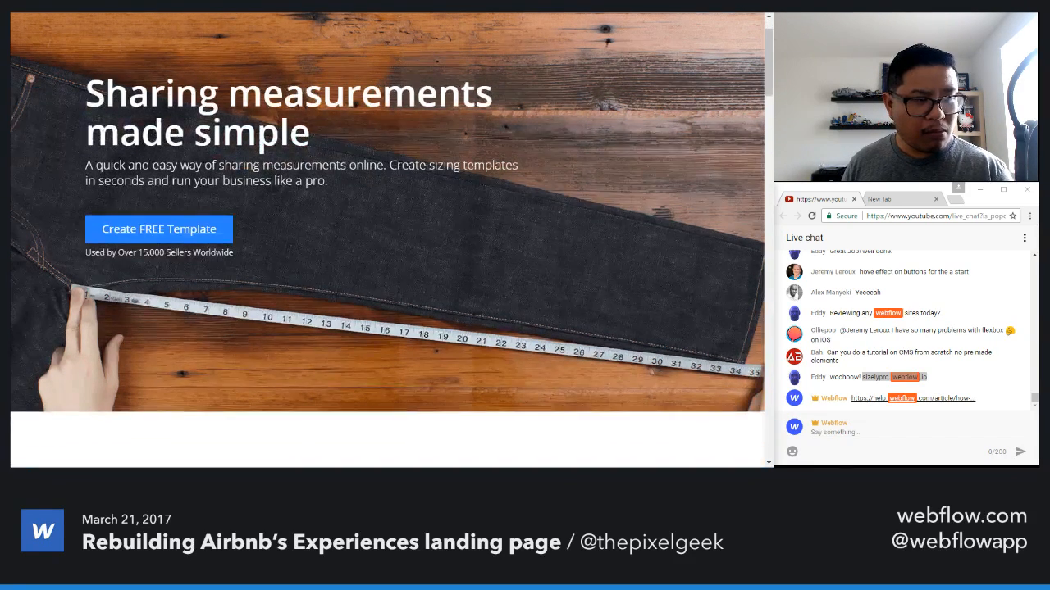
{"action": "scroll", "coordinate": [401, 170], "scroll_direction": "down", "scroll_amount": 3}
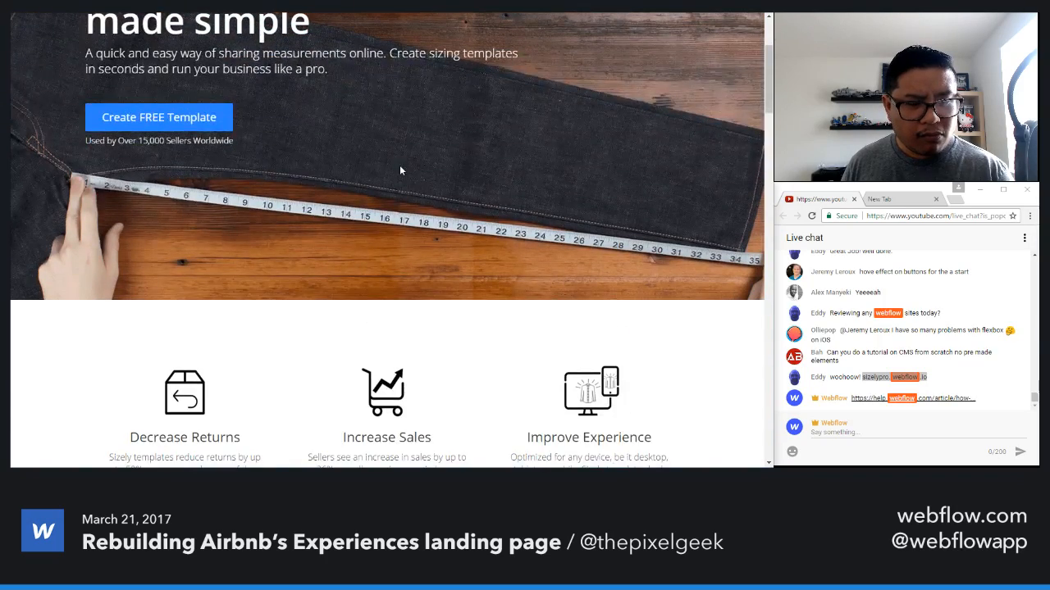
{"action": "scroll", "coordinate": [400, 170], "scroll_direction": "up", "scroll_amount": 3}
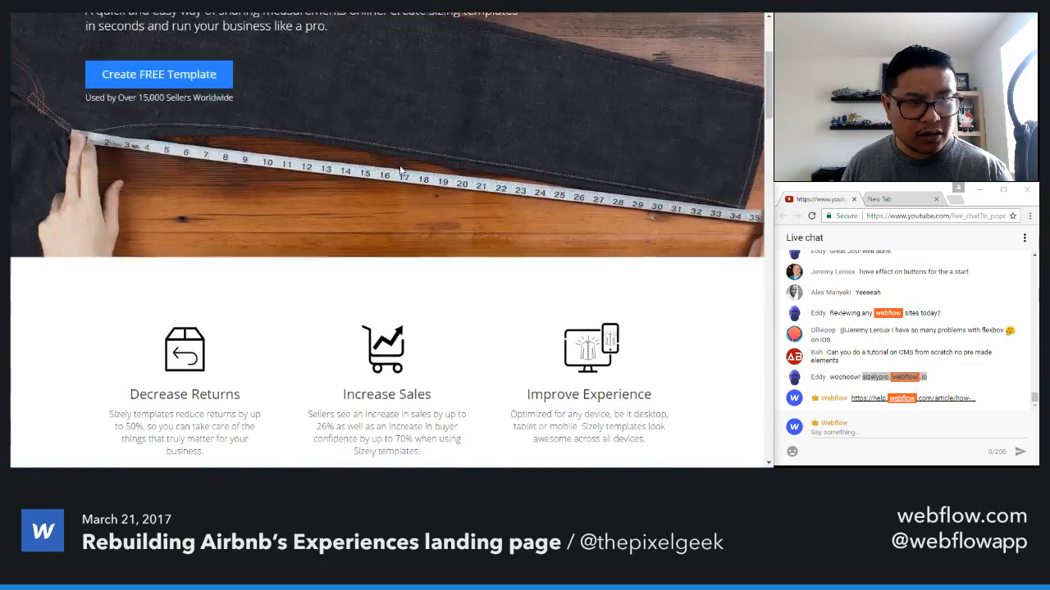
{"action": "scroll", "coordinate": [401, 170], "scroll_direction": "up", "scroll_amount": 2}
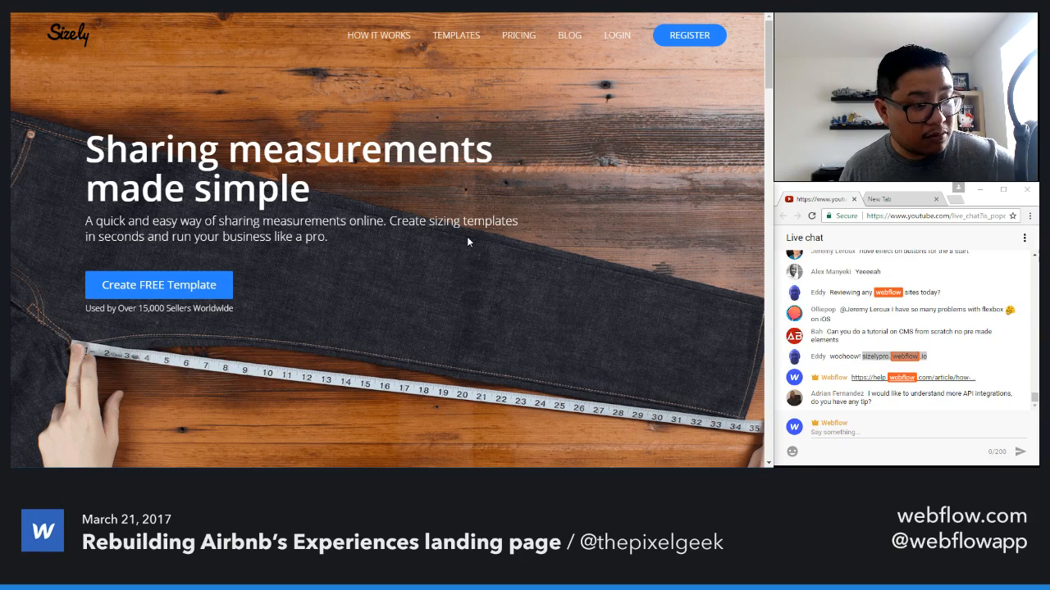
{"action": "scroll", "coordinate": [468, 240], "scroll_direction": "down", "scroll_amount": 3}
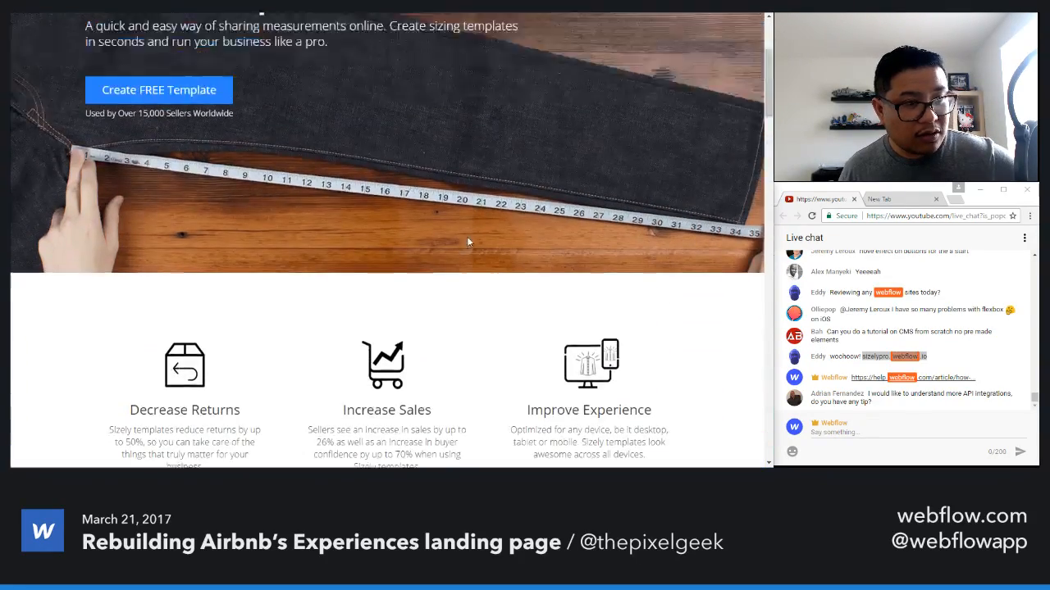
{"action": "scroll", "coordinate": [467, 241], "scroll_direction": "up", "scroll_amount": 3}
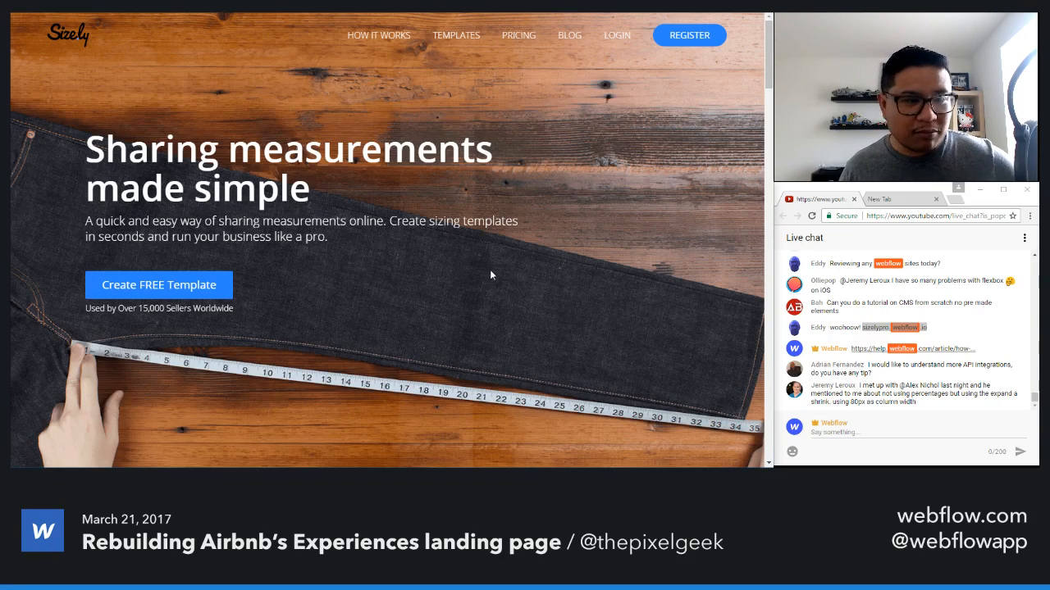
{"action": "scroll", "coordinate": [490, 274], "scroll_direction": "down", "scroll_amount": 1}
{"action": "scroll", "coordinate": [492, 268], "scroll_direction": "up", "scroll_amount": 1}
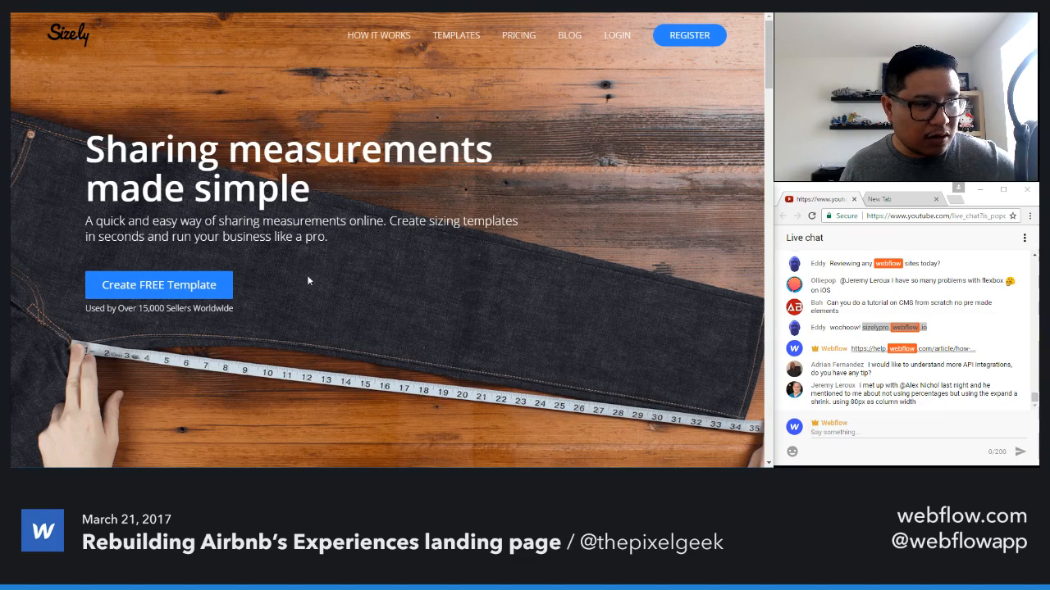
{"action": "scroll", "coordinate": [541, 298], "scroll_direction": "down", "scroll_amount": 5}
{"action": "scroll", "coordinate": [541, 298], "scroll_direction": "up", "scroll_amount": 3}
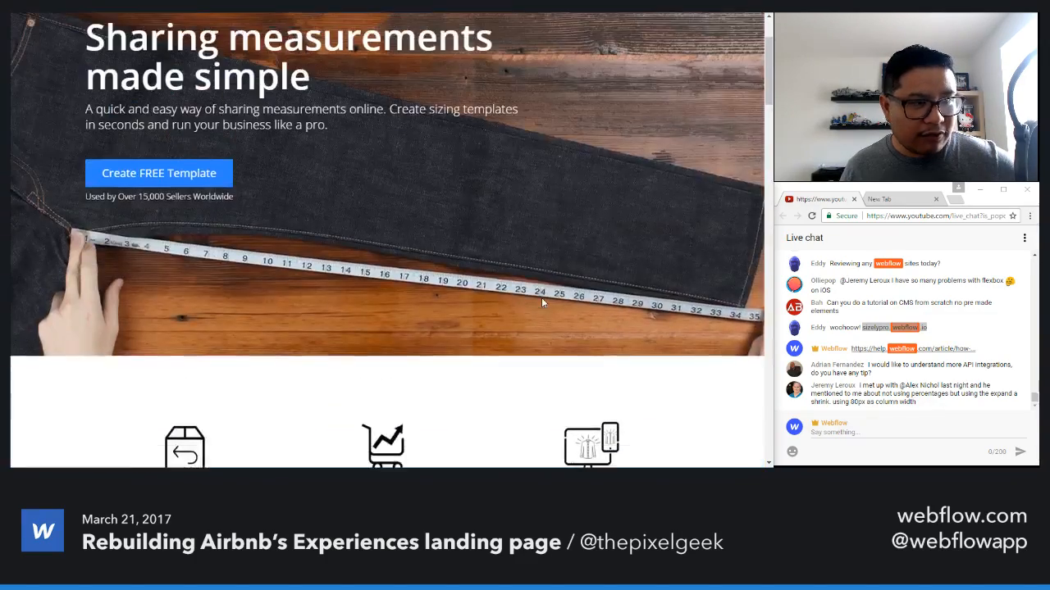
{"action": "scroll", "coordinate": [542, 302], "scroll_direction": "up", "scroll_amount": 2}
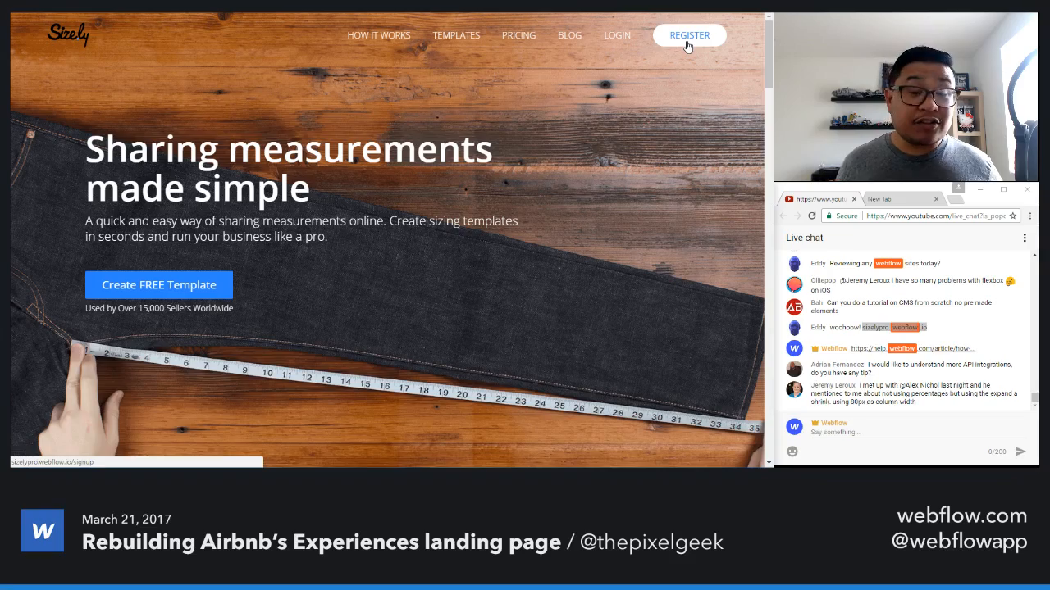
{"action": "scroll", "coordinate": [607, 250], "scroll_direction": "down", "scroll_amount": 1}
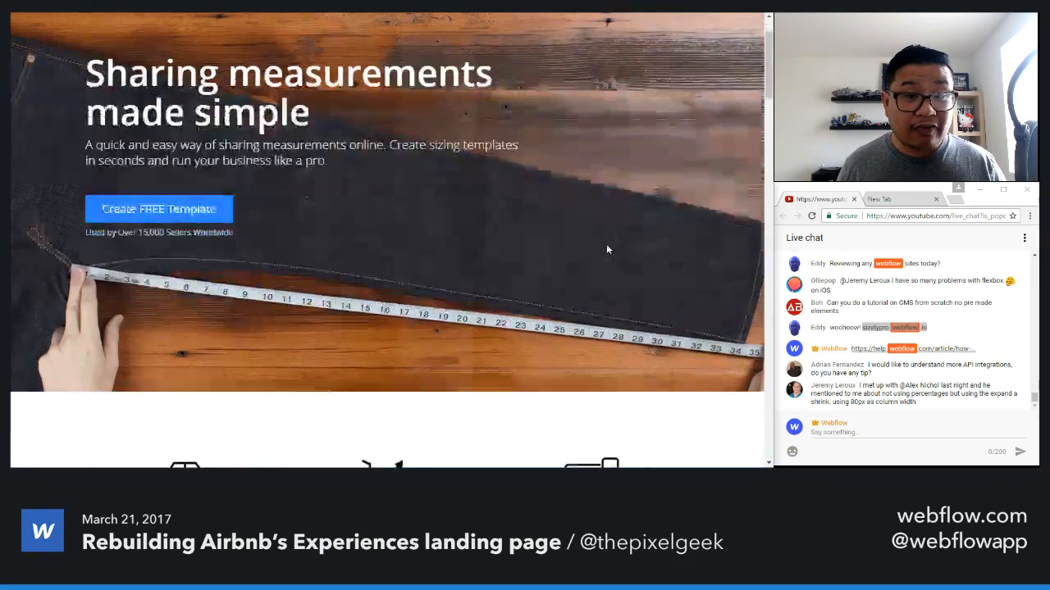
{"action": "scroll", "coordinate": [607, 249], "scroll_direction": "down", "scroll_amount": 10}
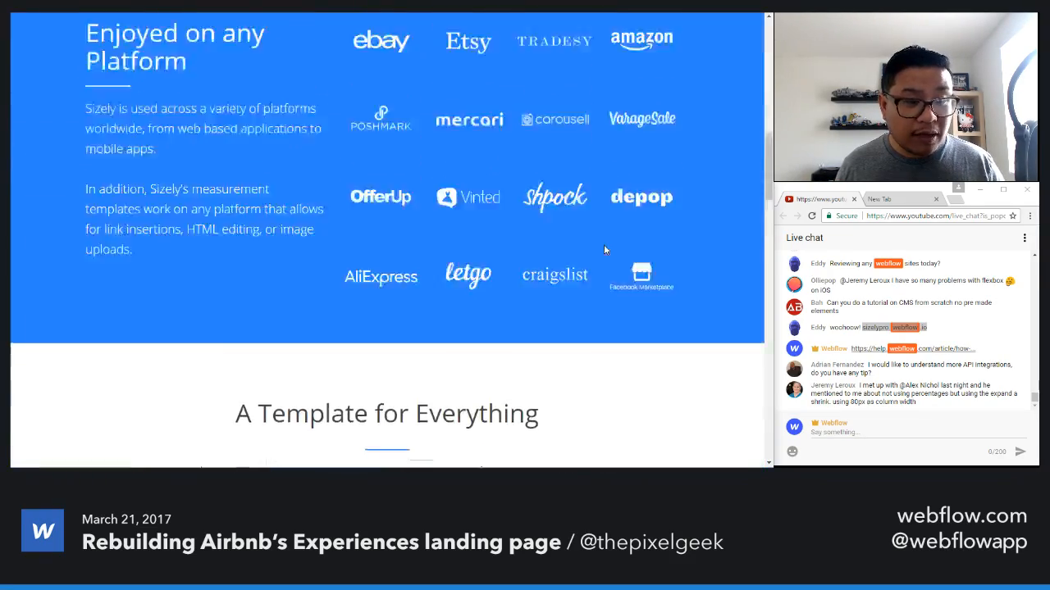
{"action": "scroll", "coordinate": [603, 249], "scroll_direction": "up", "scroll_amount": 10}
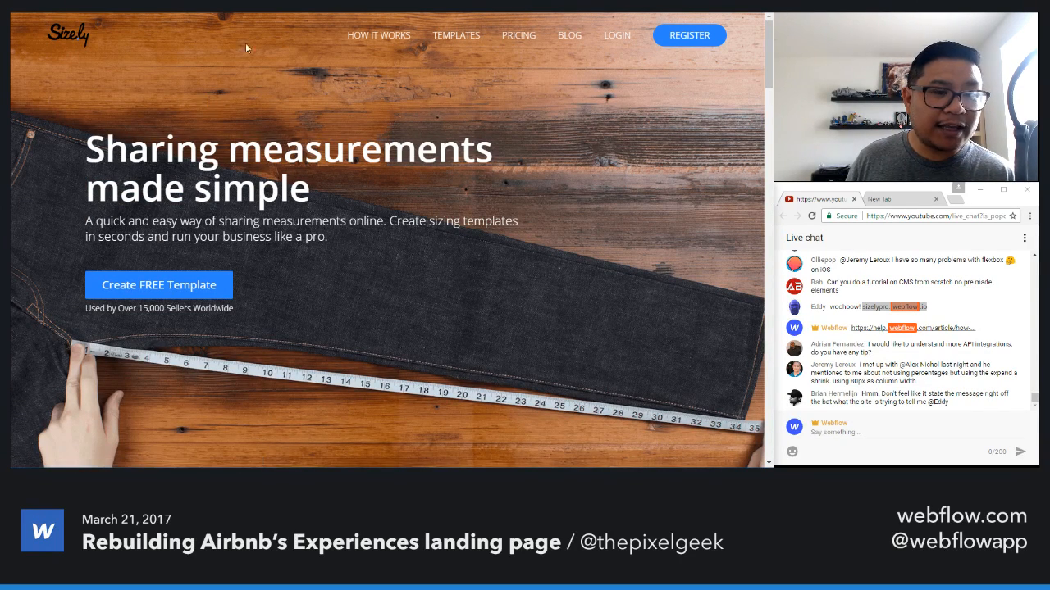
- Review the home page's benefits row, the "Enjoyed on any Platform" logo grid and the "A Template for Everything" section
{"action": "scroll", "coordinate": [586, 187], "scroll_direction": "down", "scroll_amount": 2}
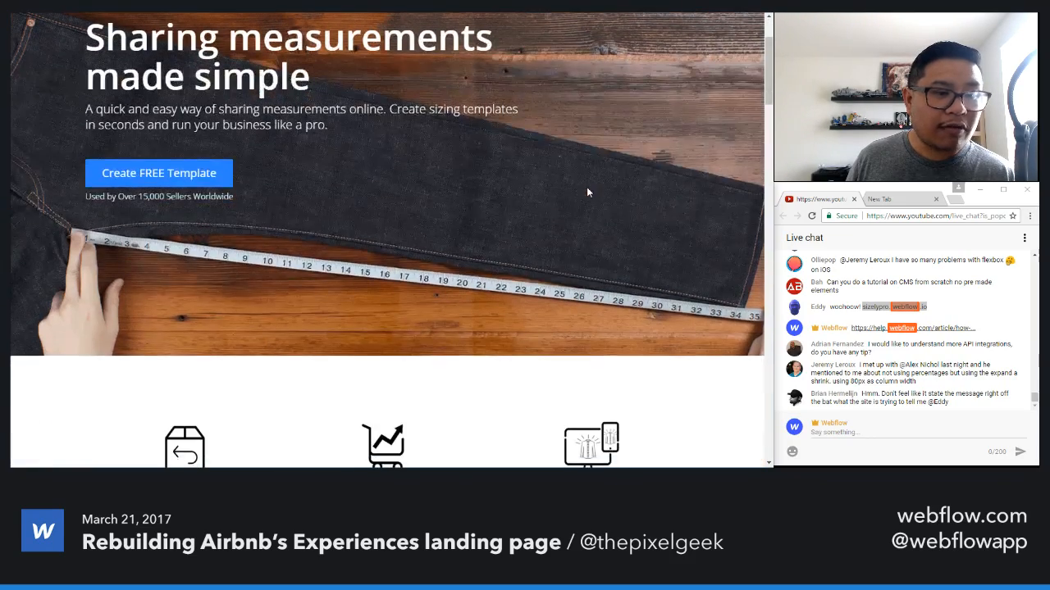
{"action": "scroll", "coordinate": [586, 187], "scroll_direction": "up", "scroll_amount": 2}
{"action": "scroll", "coordinate": [586, 187], "scroll_direction": "down", "scroll_amount": 5}
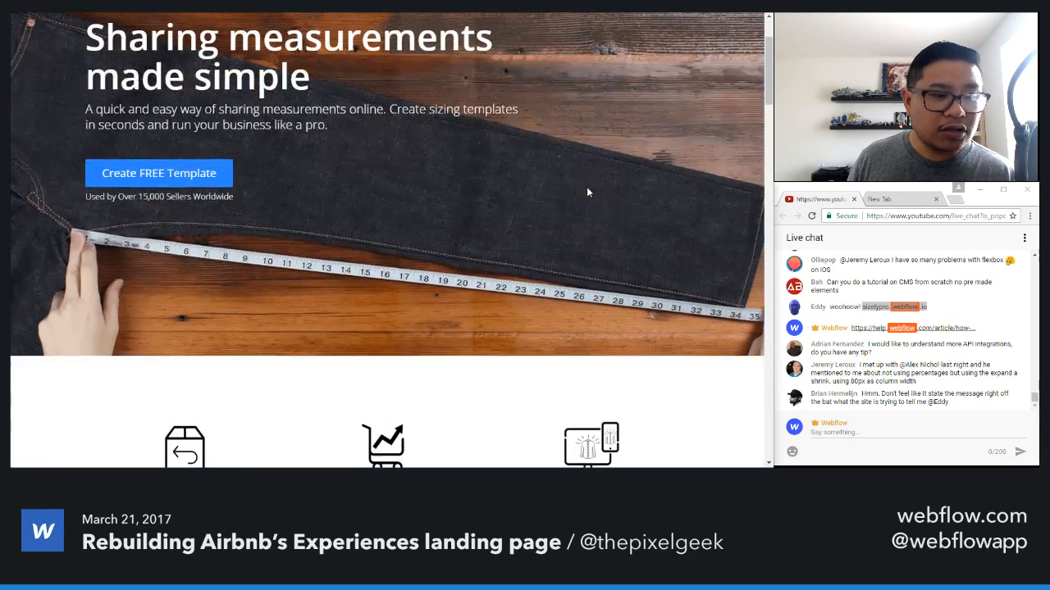
{"action": "scroll", "coordinate": [588, 190], "scroll_direction": "down", "scroll_amount": 1}
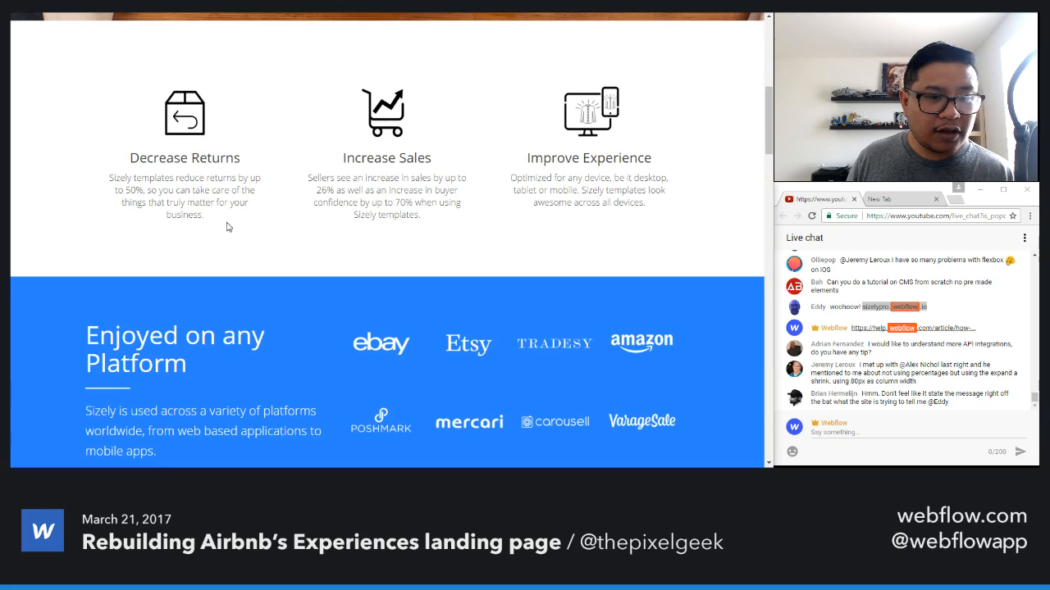
{"action": "scroll", "coordinate": [252, 246], "scroll_direction": "down", "scroll_amount": 3}
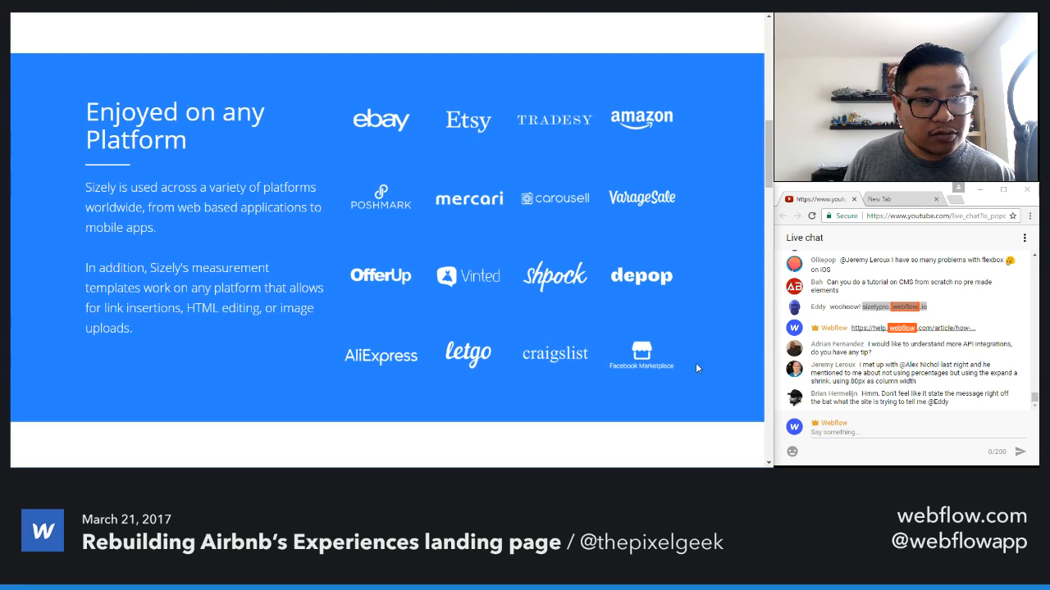
{"action": "scroll", "coordinate": [722, 330], "scroll_direction": "down", "scroll_amount": 3}
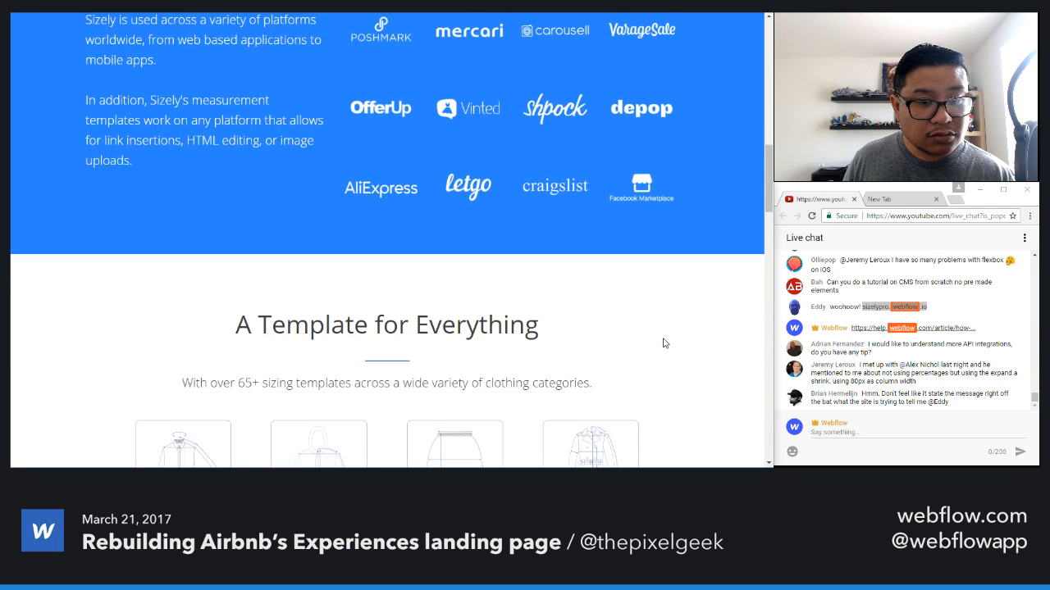
{"action": "scroll", "coordinate": [664, 343], "scroll_direction": "down", "scroll_amount": 2}
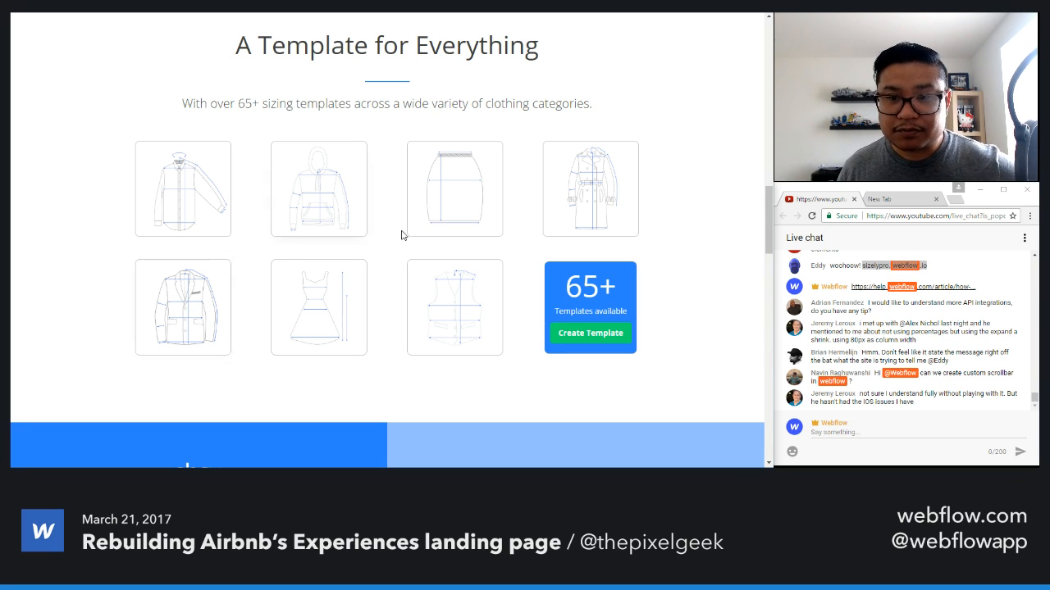
- Review the seller testimonials, the Pricing plan cards, the FAQ section and the footer of the Sizely page
{"action": "scroll", "coordinate": [417, 235], "scroll_direction": "down", "scroll_amount": 3}
{"action": "scroll", "coordinate": [416, 236], "scroll_direction": "down", "scroll_amount": 2}
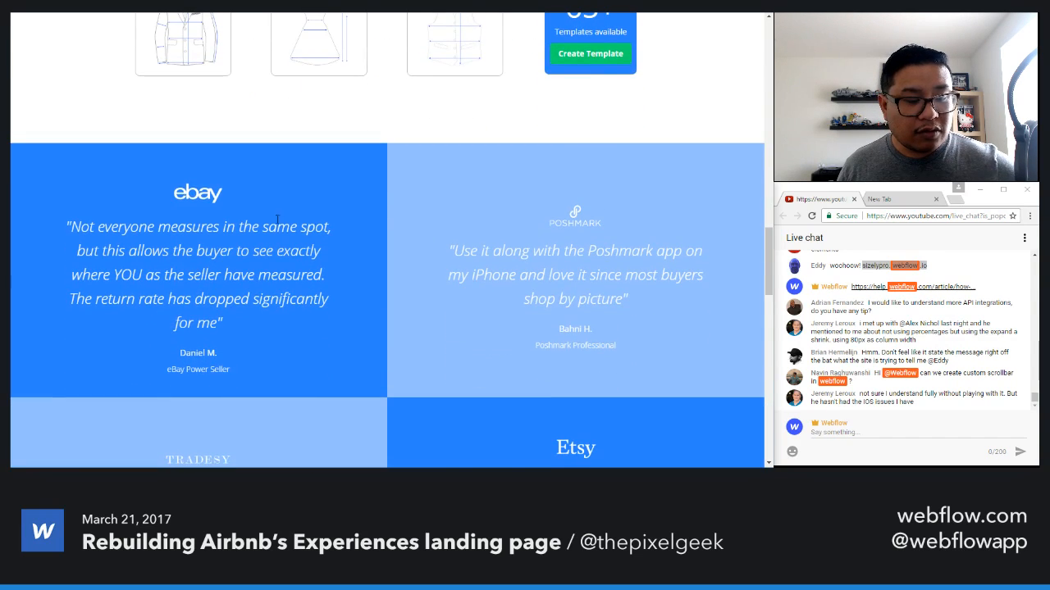
{"action": "scroll", "coordinate": [490, 338], "scroll_direction": "down", "scroll_amount": 4}
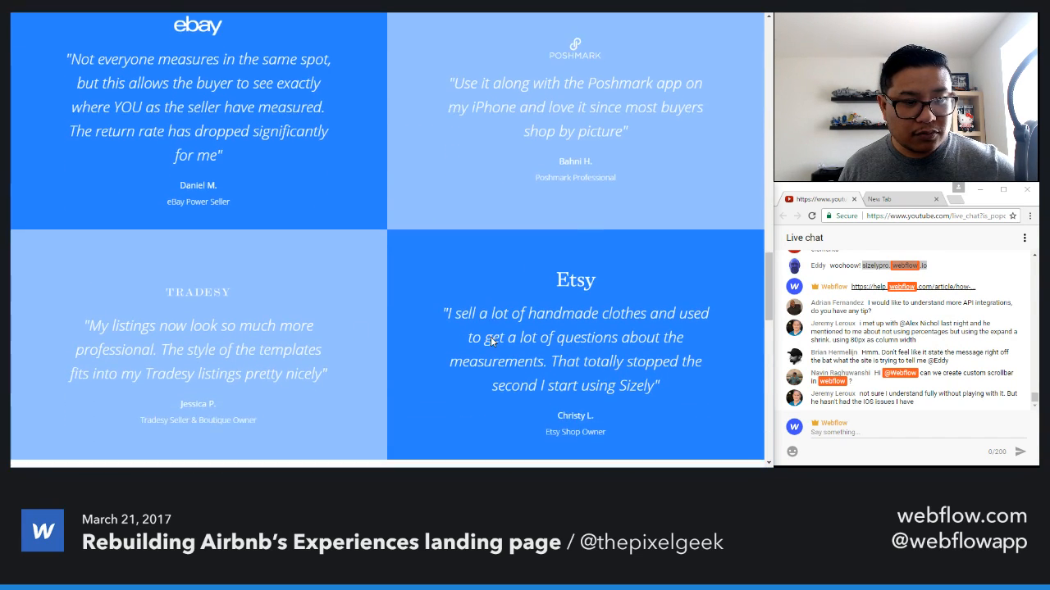
{"action": "scroll", "coordinate": [491, 337], "scroll_direction": "down", "scroll_amount": 4}
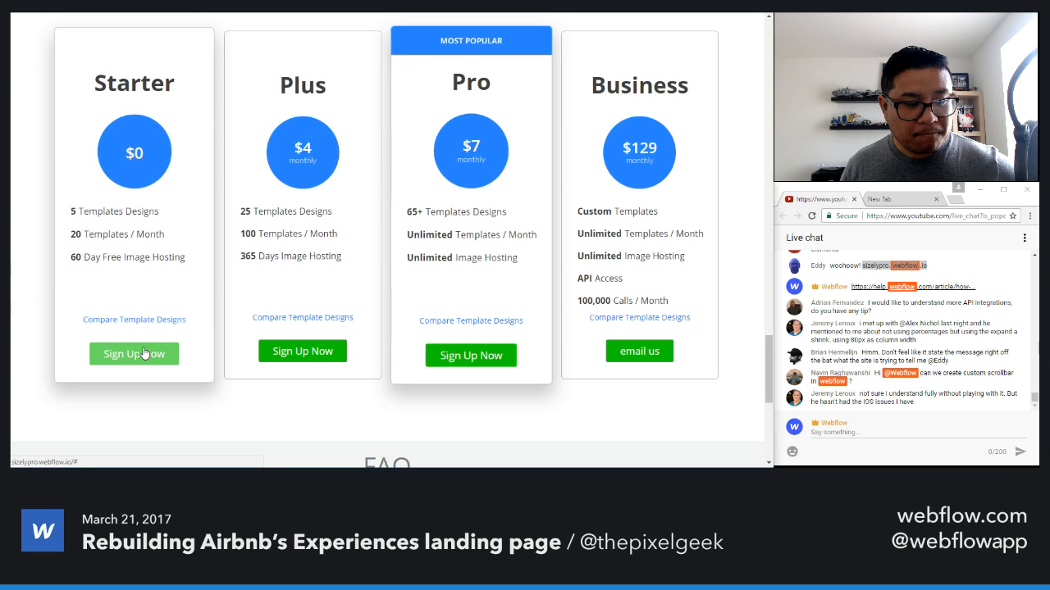
{"action": "scroll", "coordinate": [646, 287], "scroll_direction": "down", "scroll_amount": 3}
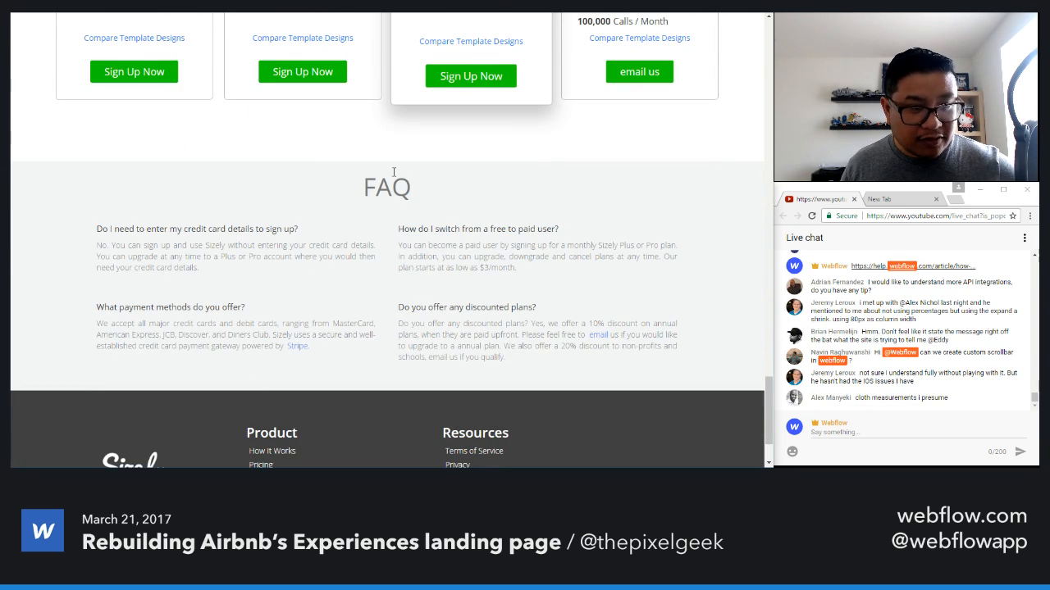
{"action": "scroll", "coordinate": [398, 180], "scroll_direction": "up", "scroll_amount": 1}
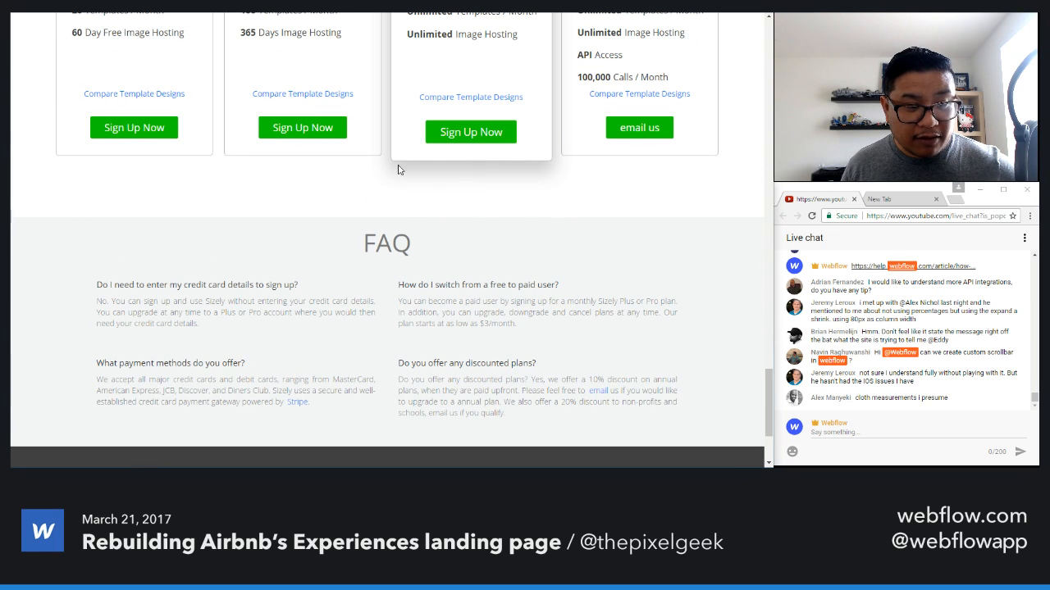
{"action": "scroll", "coordinate": [425, 181], "scroll_direction": "up", "scroll_amount": 6}
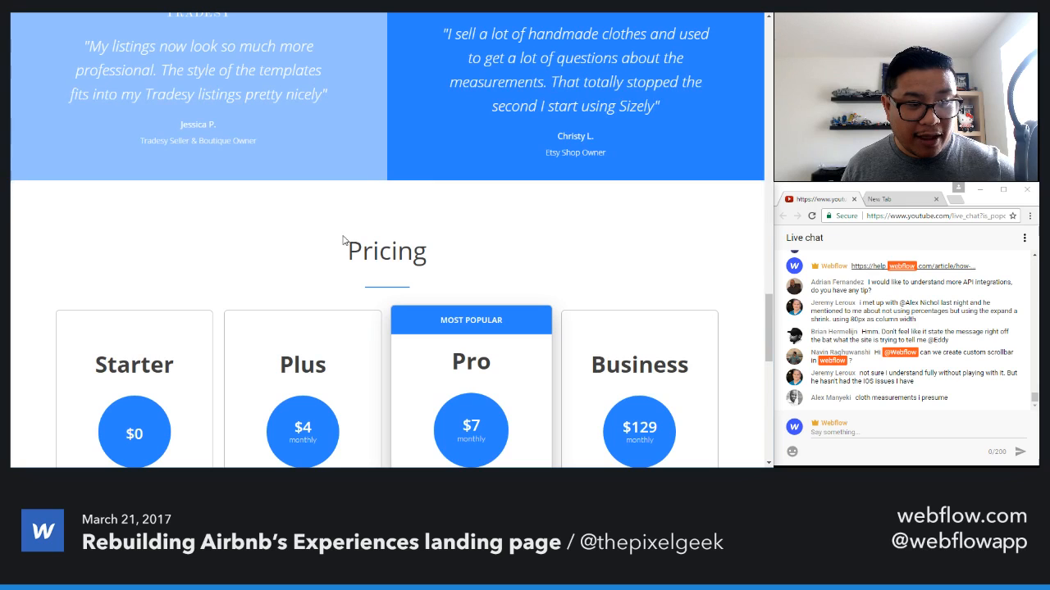
{"action": "scroll", "coordinate": [388, 250], "scroll_direction": "down", "scroll_amount": 5}
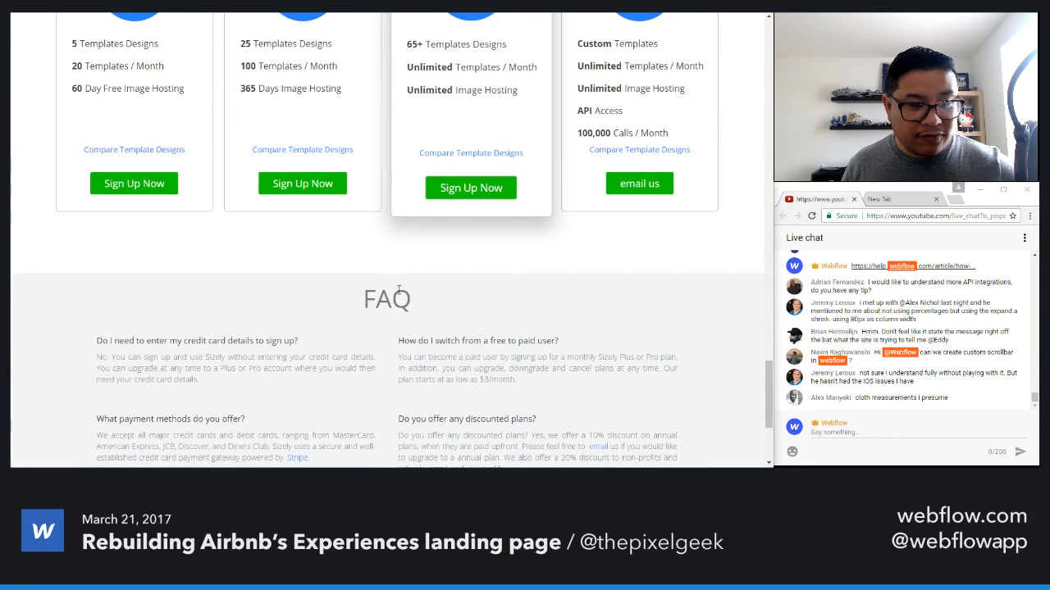
{"action": "scroll", "coordinate": [368, 285], "scroll_direction": "down", "scroll_amount": 2}
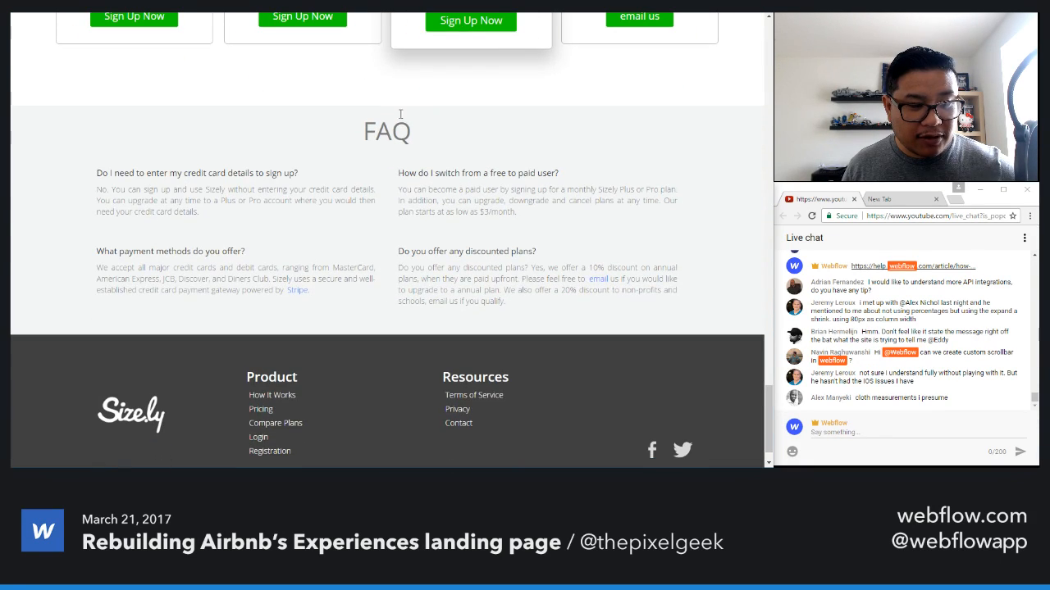
{"action": "scroll", "coordinate": [386, 386], "scroll_direction": "down", "scroll_amount": 1}
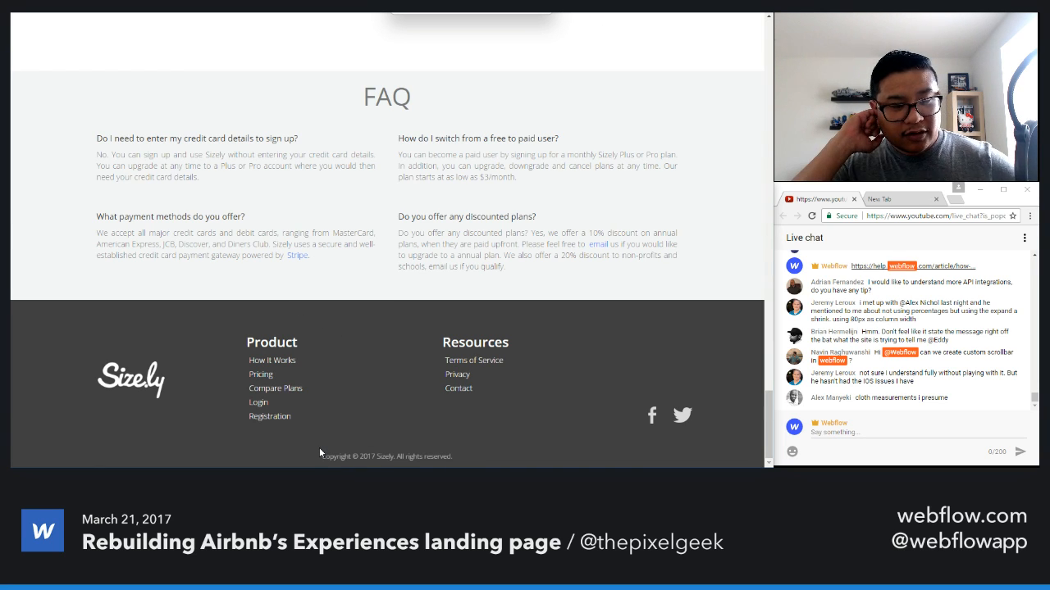
- Open How It Works from the footer and look through its three template steps and the intro video section
{"action": "left_click", "coordinate": [272, 362]}
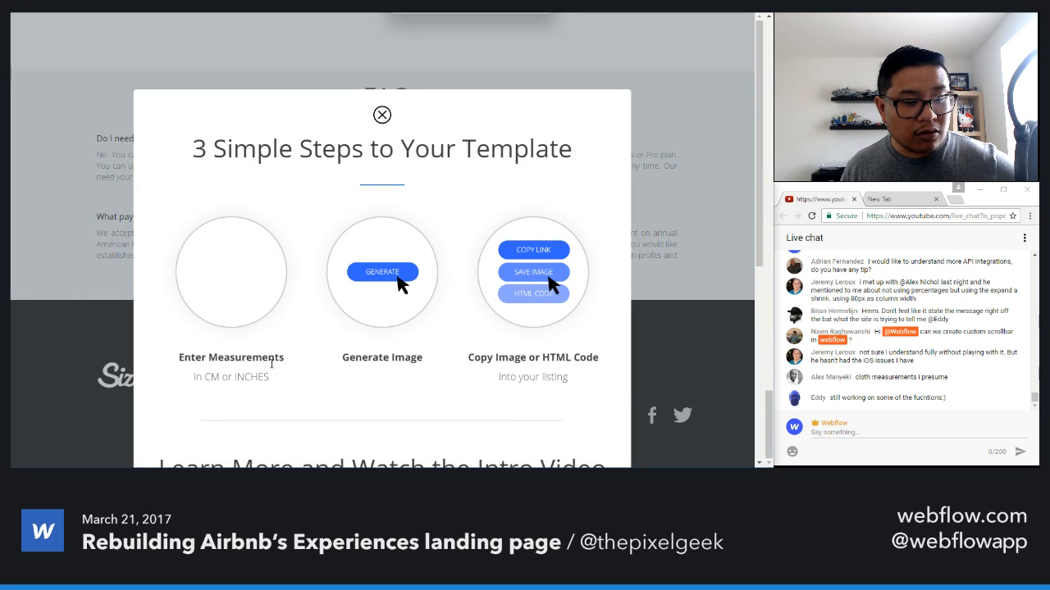
{"action": "scroll", "coordinate": [272, 363], "scroll_direction": "down", "scroll_amount": 5}
{"action": "scroll", "coordinate": [273, 368], "scroll_direction": "up", "scroll_amount": 4}
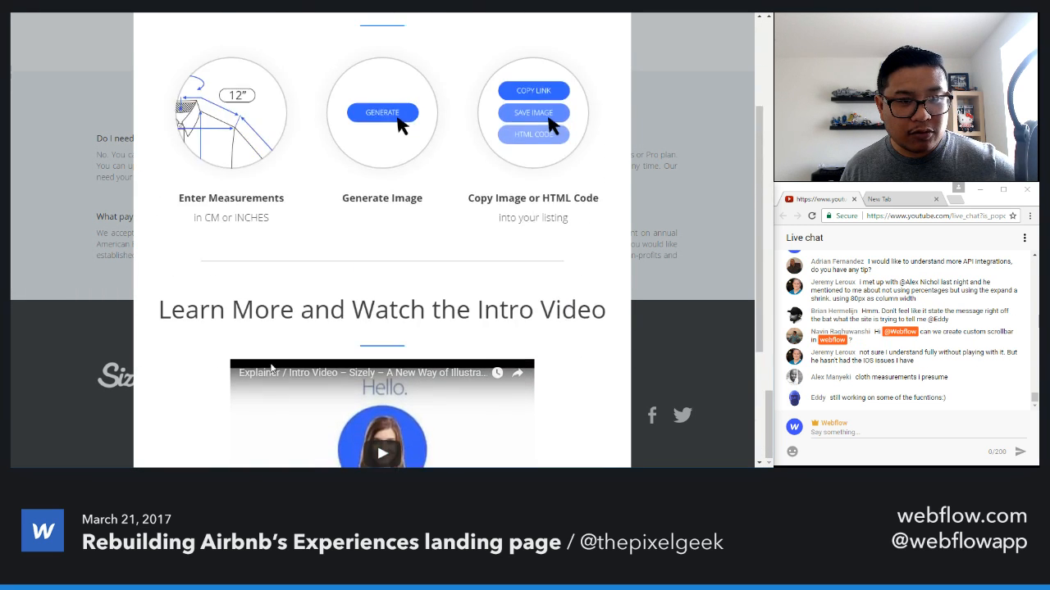
{"action": "scroll", "coordinate": [270, 368], "scroll_direction": "down", "scroll_amount": 3}
{"action": "scroll", "coordinate": [271, 368], "scroll_direction": "down", "scroll_amount": 2}
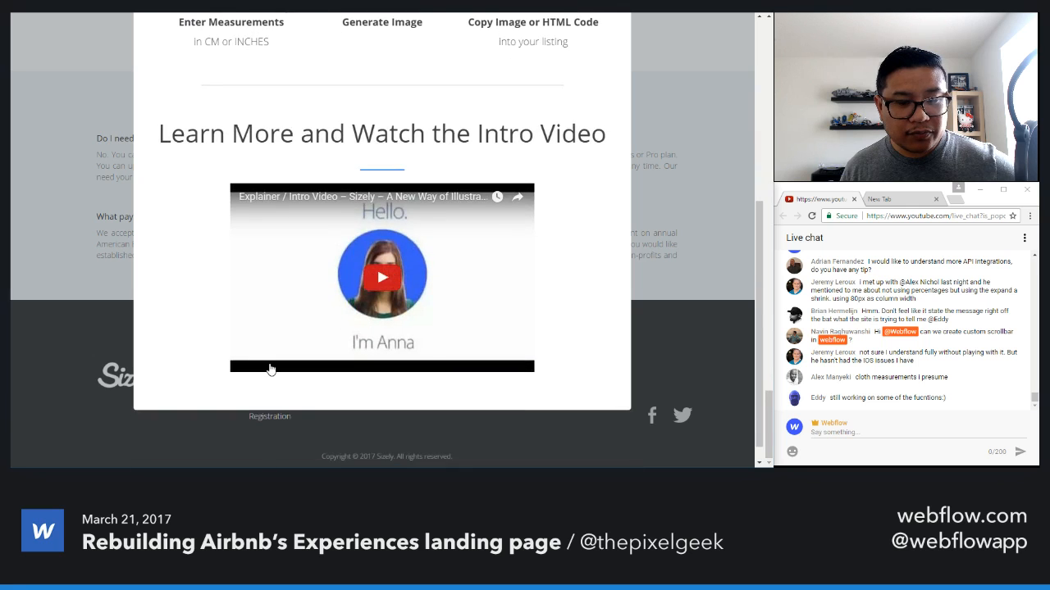
- Review the How It Works popup's steps and intro video, close it, and go to the Pricing section from the footer
{"action": "scroll", "coordinate": [270, 368], "scroll_direction": "up", "scroll_amount": 5}
{"action": "scroll", "coordinate": [271, 368], "scroll_direction": "down", "scroll_amount": 3}
{"action": "scroll", "coordinate": [271, 368], "scroll_direction": "down", "scroll_amount": 4}
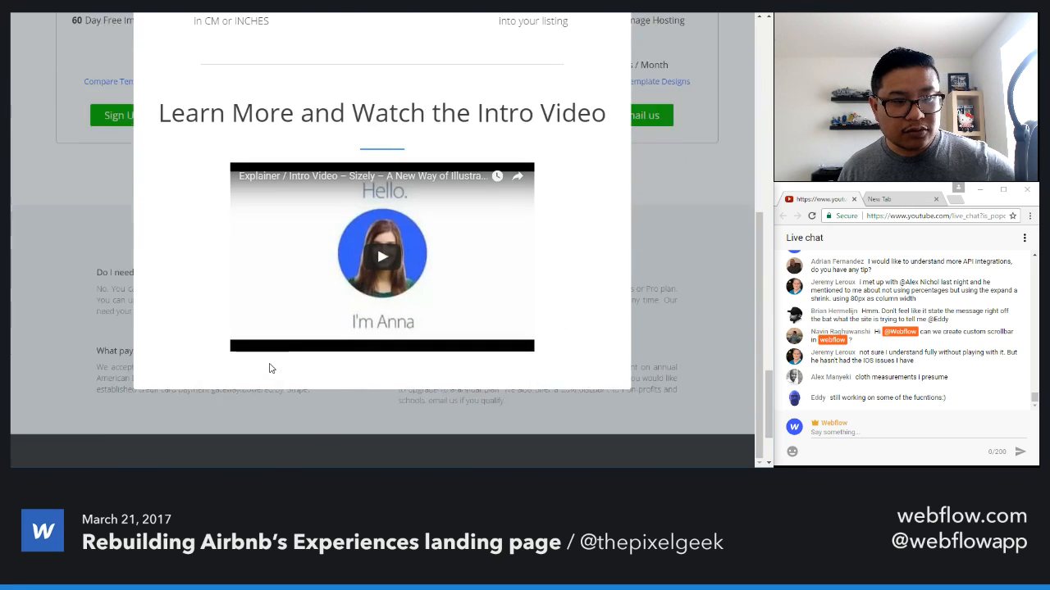
{"action": "scroll", "coordinate": [285, 295], "scroll_direction": "up", "scroll_amount": 2}
{"action": "scroll", "coordinate": [288, 281], "scroll_direction": "up", "scroll_amount": 3}
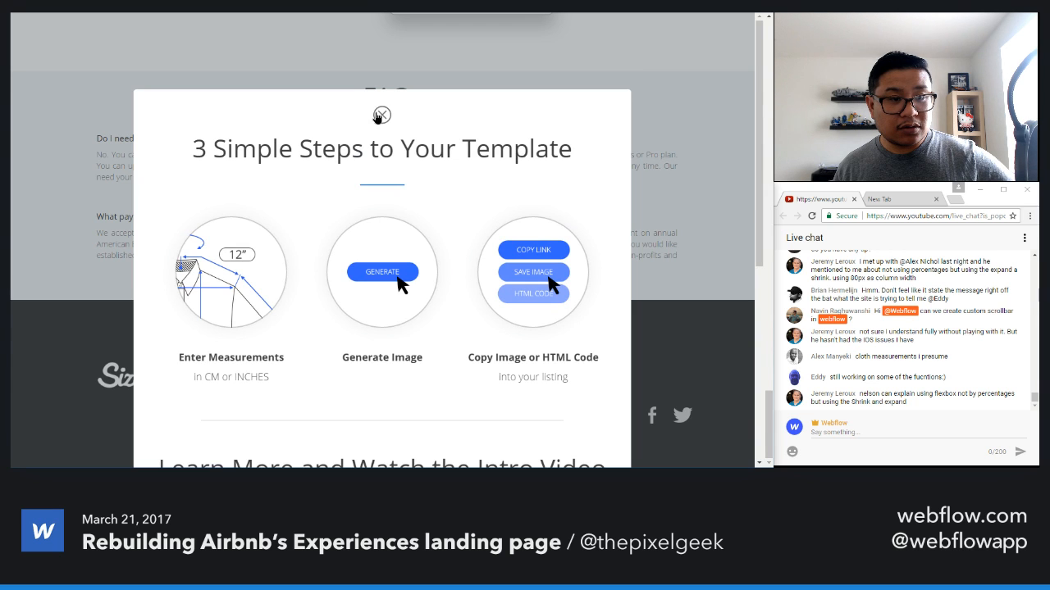
{"action": "left_click", "coordinate": [381, 115]}
{"action": "left_click", "coordinate": [261, 375]}
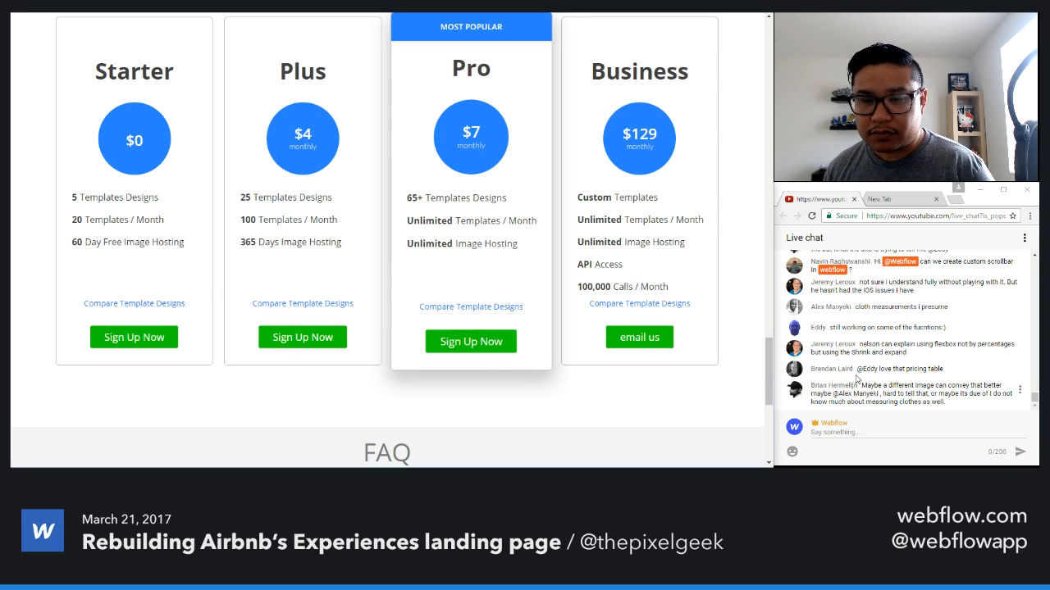
- Read back through the live chat for viewers' questions on API integrations, flexbox column sizing and custom scrollbars
{"action": "scroll", "coordinate": [861, 367], "scroll_direction": "up", "scroll_amount": 1}
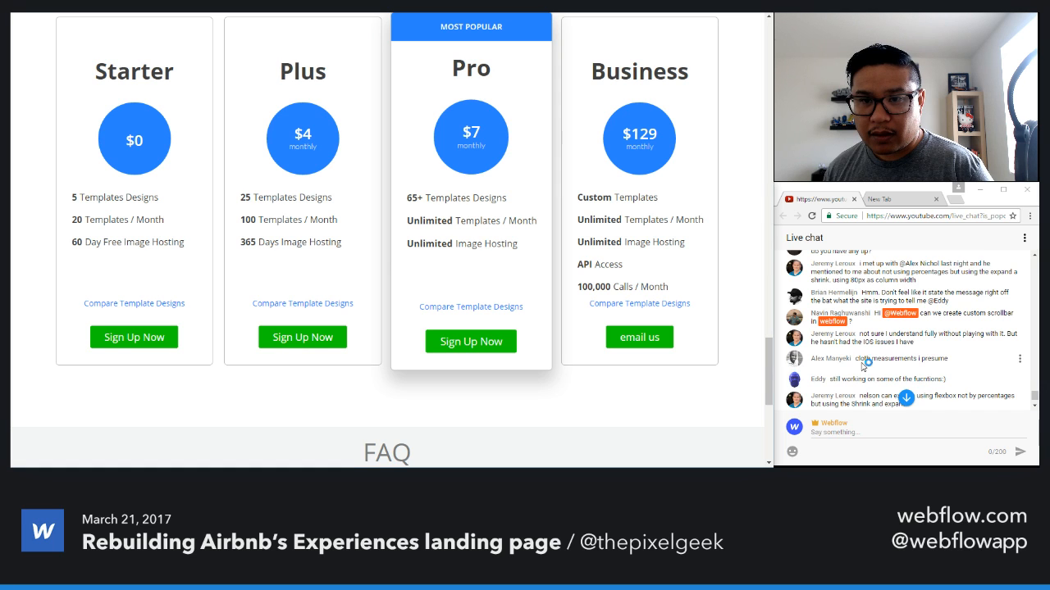
{"action": "scroll", "coordinate": [861, 367], "scroll_direction": "up", "scroll_amount": 2}
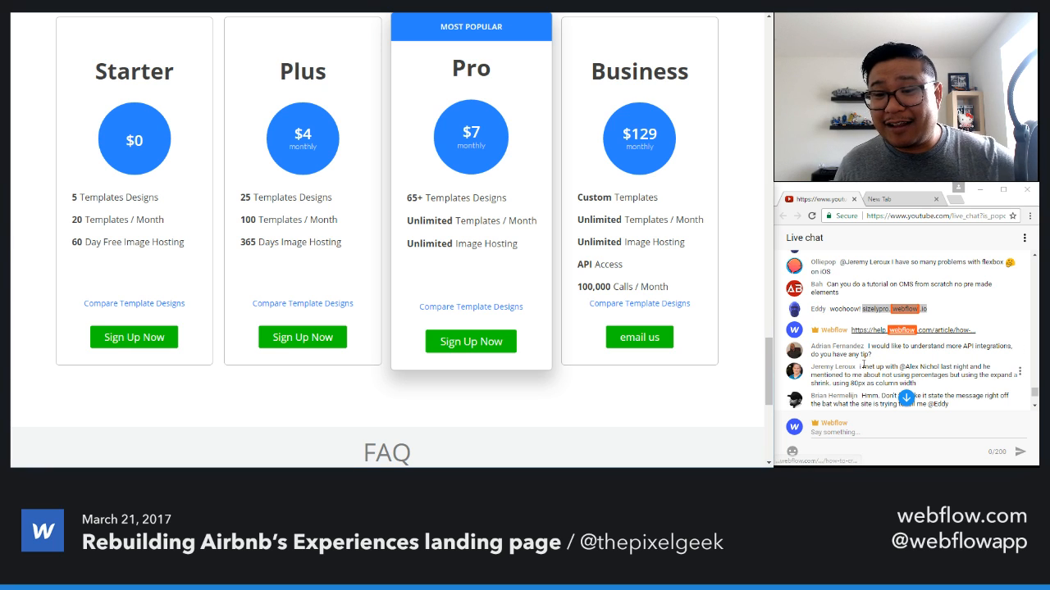
{"action": "scroll", "coordinate": [863, 364], "scroll_direction": "down", "scroll_amount": 1}
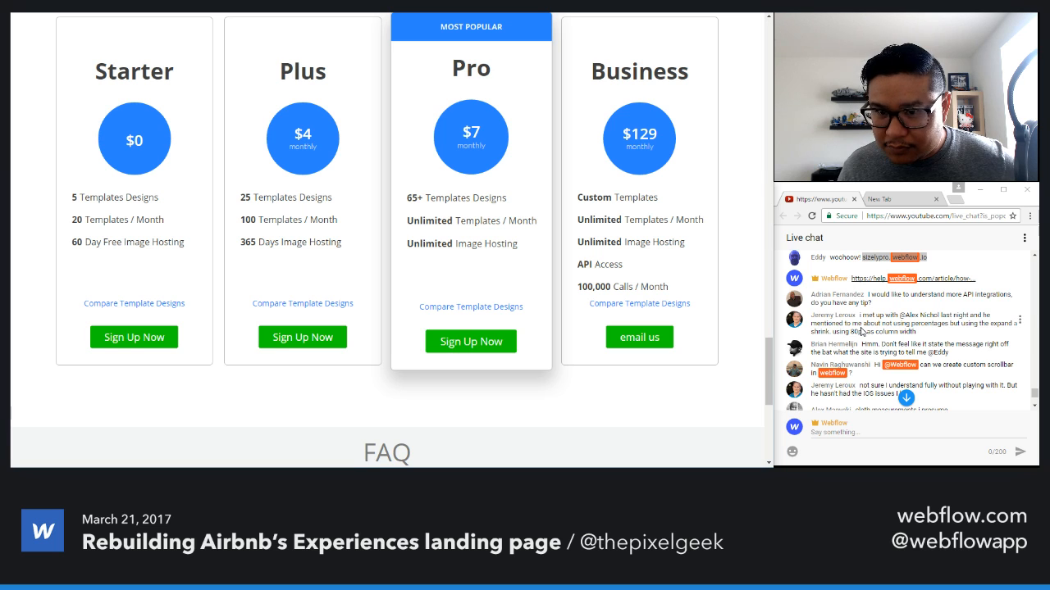
{"action": "scroll", "coordinate": [861, 330], "scroll_direction": "down", "scroll_amount": 1}
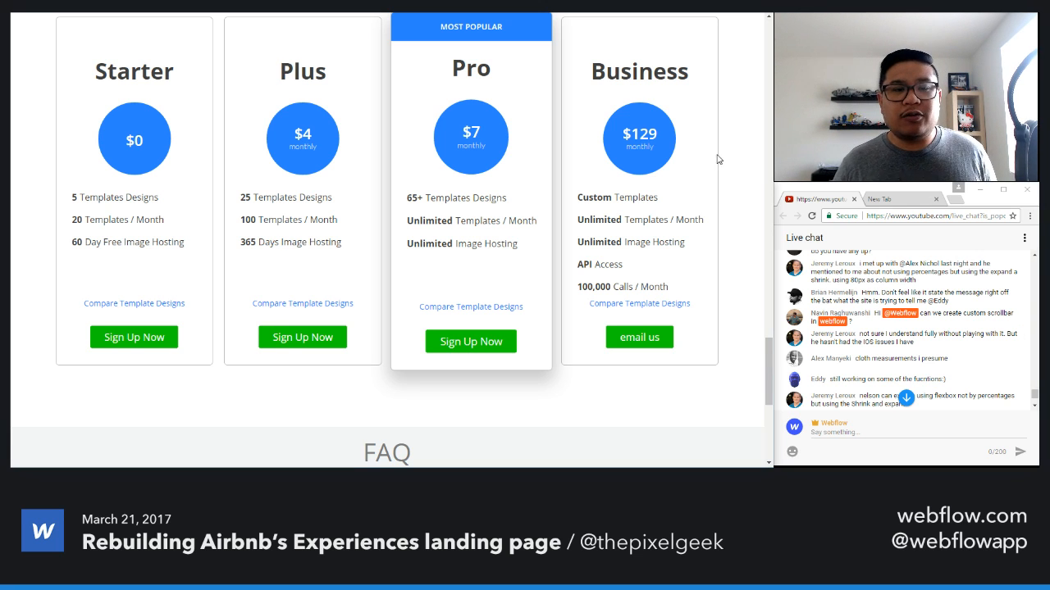
- Check the Sizely Pricing cards again and catch up on the newest live chat messages about the site feedback
{"action": "scroll", "coordinate": [709, 164], "scroll_direction": "up", "scroll_amount": 1}
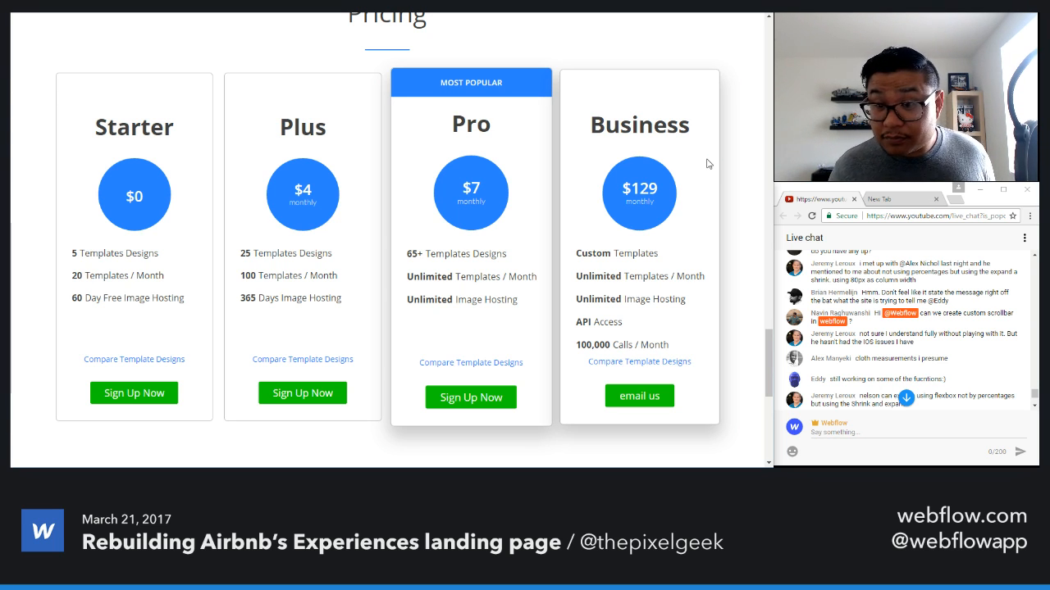
{"action": "scroll", "coordinate": [931, 328], "scroll_direction": "down", "scroll_amount": 3}
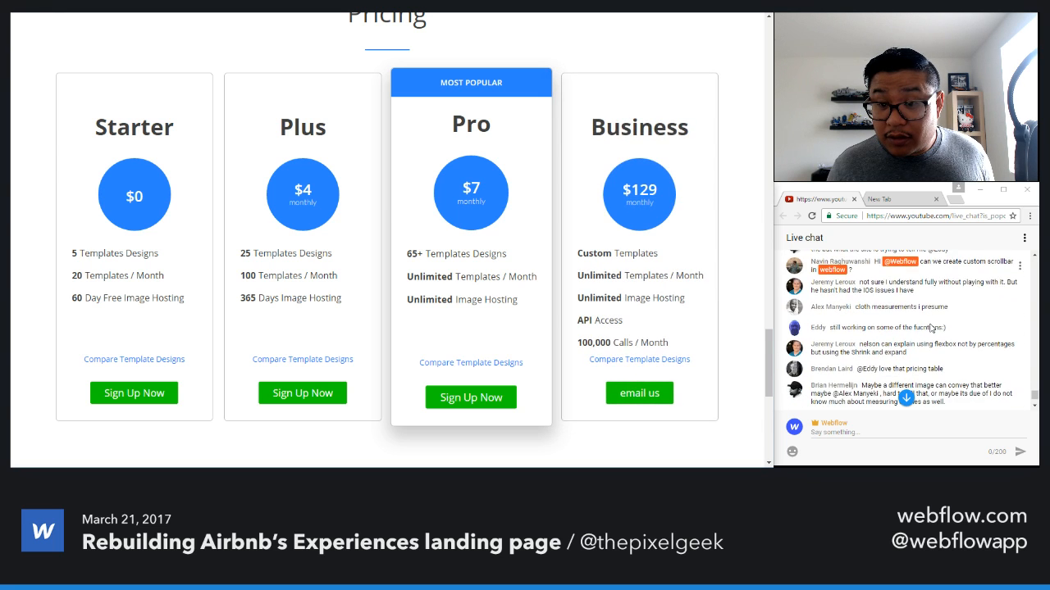
{"action": "scroll", "coordinate": [930, 328], "scroll_direction": "down", "scroll_amount": 1}
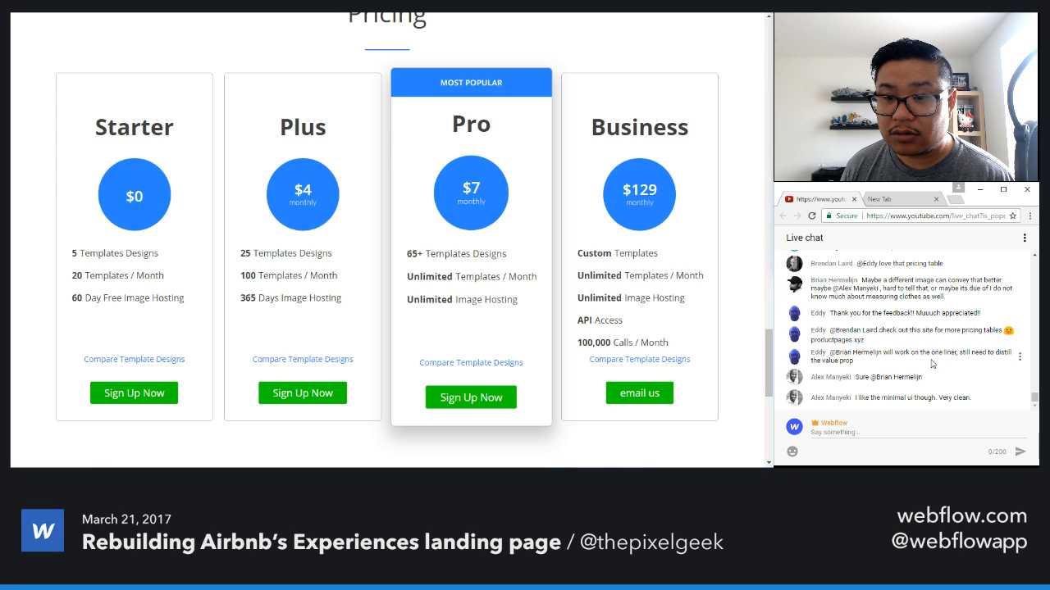
{"action": "scroll", "coordinate": [932, 363], "scroll_direction": "up", "scroll_amount": 3}
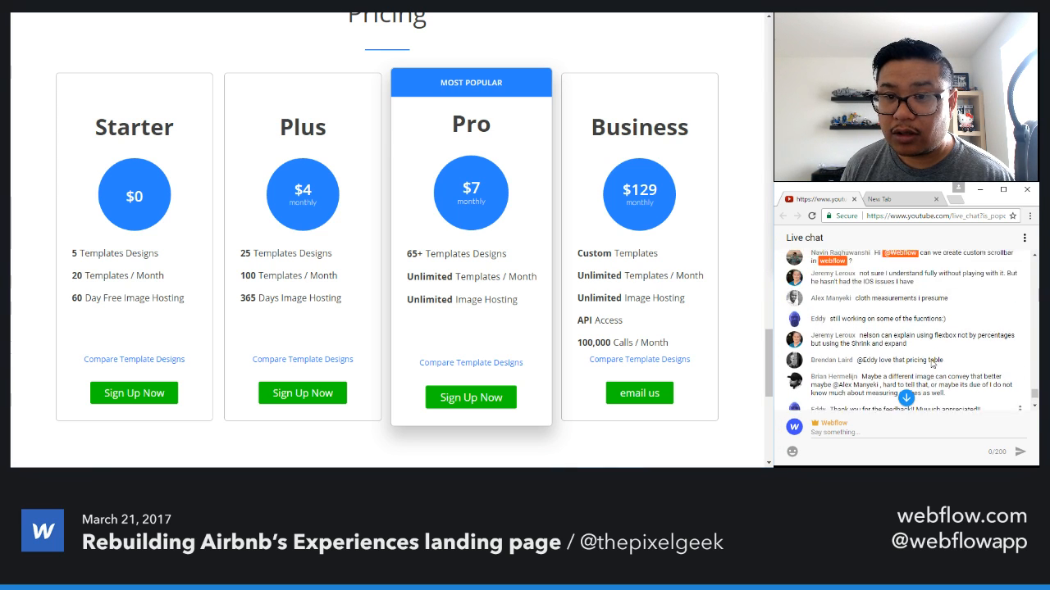
{"action": "scroll", "coordinate": [932, 363], "scroll_direction": "down", "scroll_amount": 3}
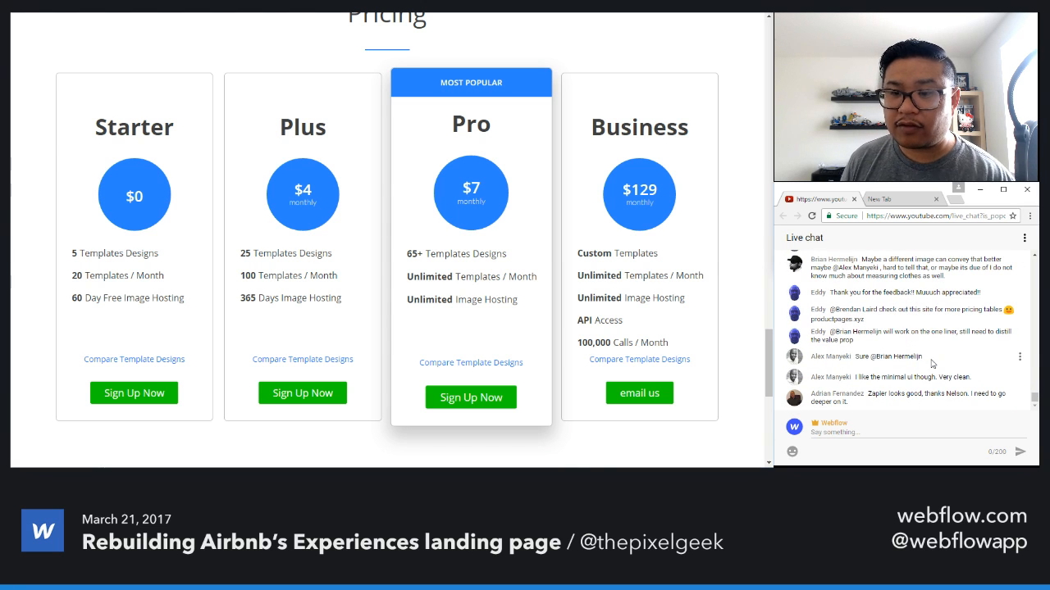